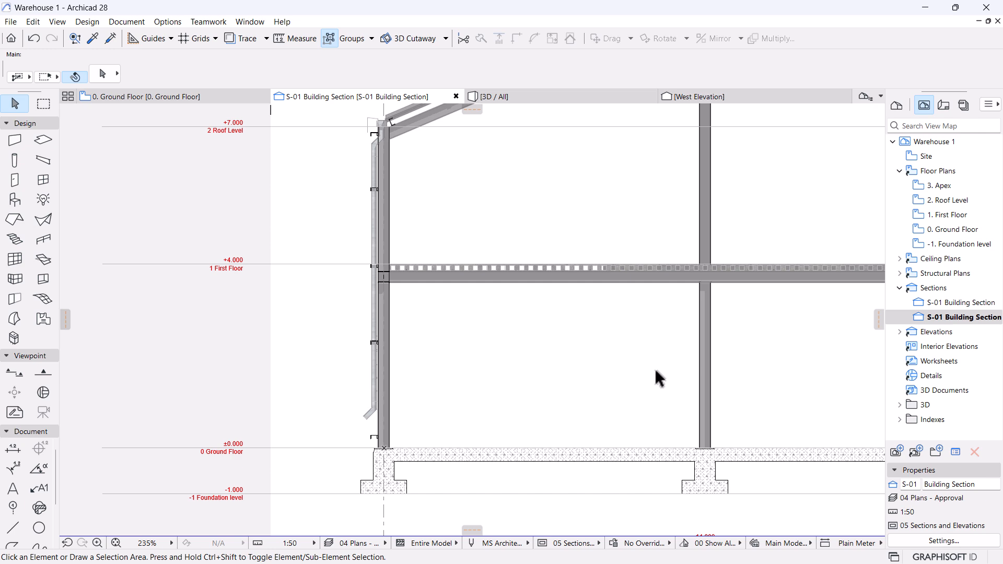
# Zoom and pan the S-01 Building Section down onto the left wall base and its footing.
pyautogui.scroll(-3, 378, 345)
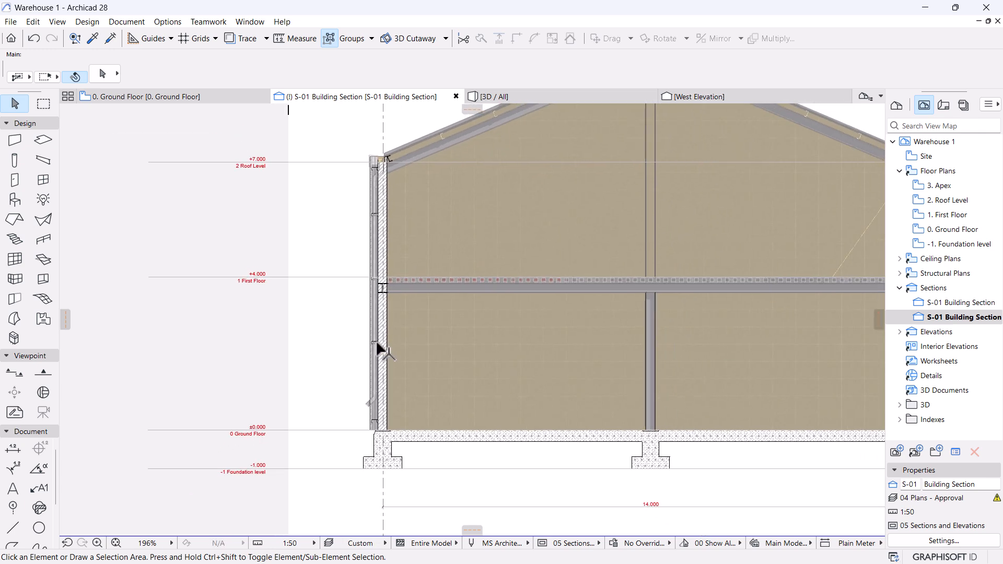
pyautogui.moveTo(584, 359); pyautogui.dragTo(564, 372, button='middle')
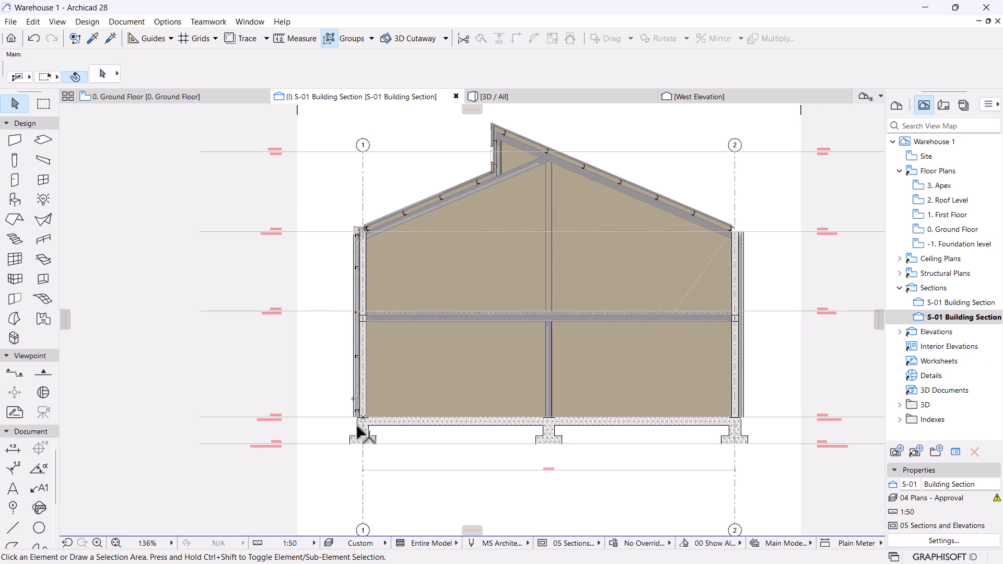
pyautogui.scroll(1, 341, 434)
pyautogui.scroll(3, 342, 436)
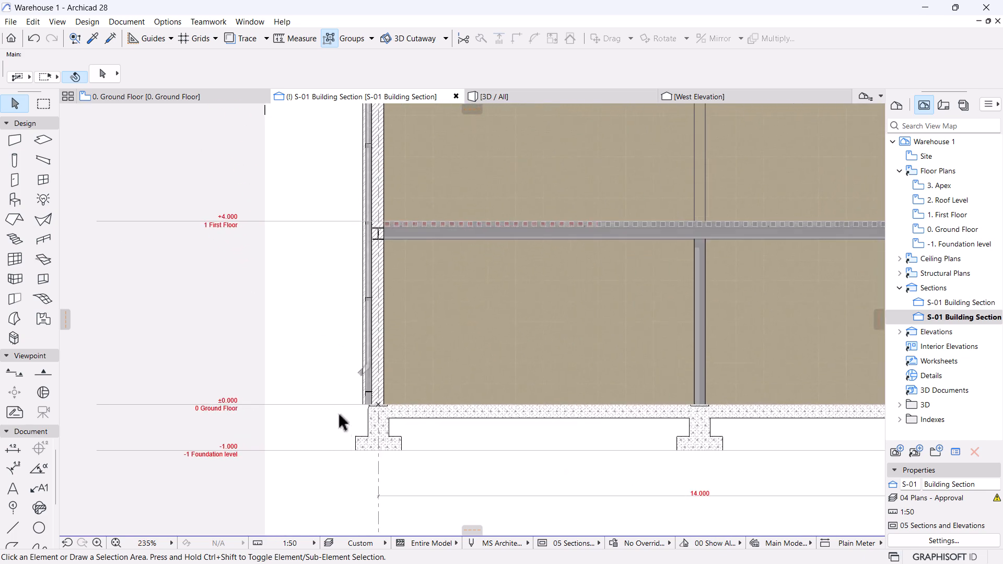
pyautogui.scroll(2, 340, 426)
pyautogui.scroll(3, 337, 416)
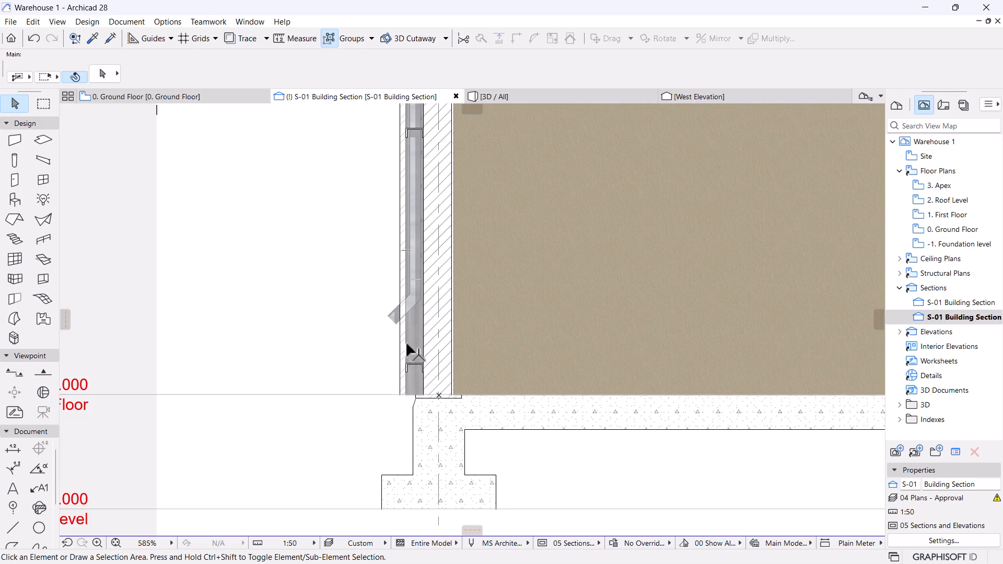
pyautogui.moveTo(405, 341); pyautogui.dragTo(423, 377, button='middle')
pyautogui.scroll(4, 472, 376)
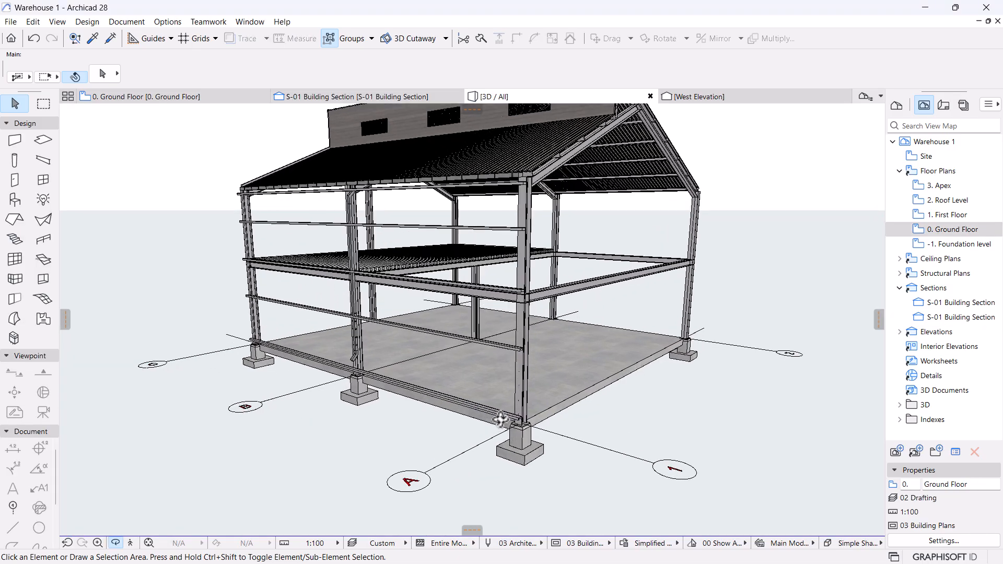
# Zoom and orbit the 3D model around a column footing, then return to the S-01 Building Section.
pyautogui.scroll(6, 500, 420)
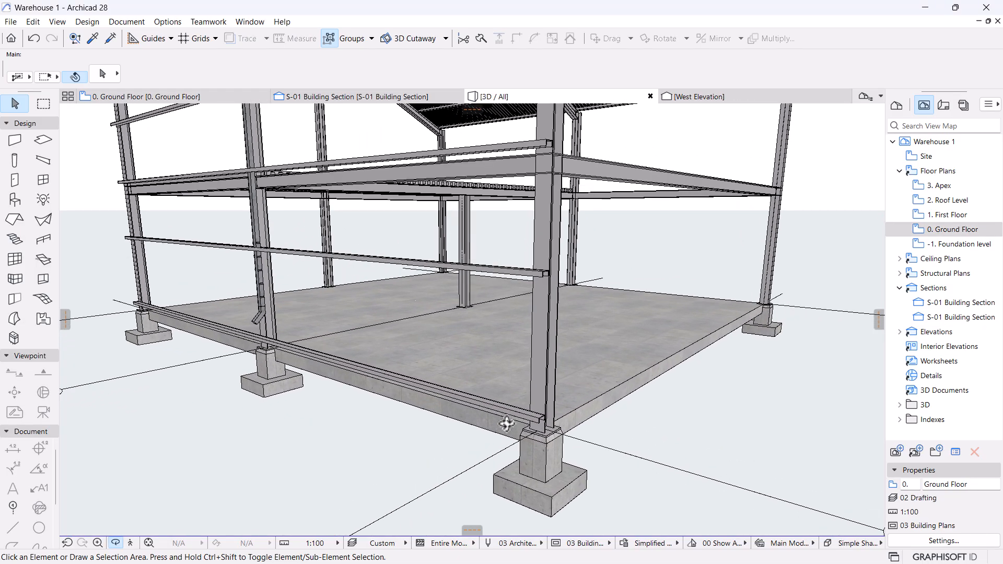
pyautogui.moveTo(552, 455); pyautogui.dragTo(475, 417)
pyautogui.scroll(6, 475, 416)
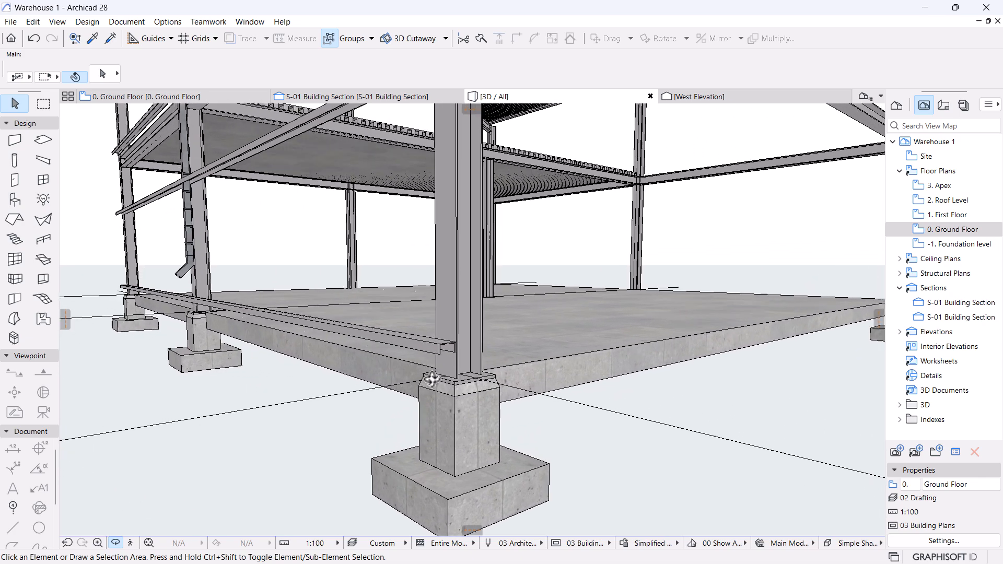
pyautogui.scroll(4, 476, 417)
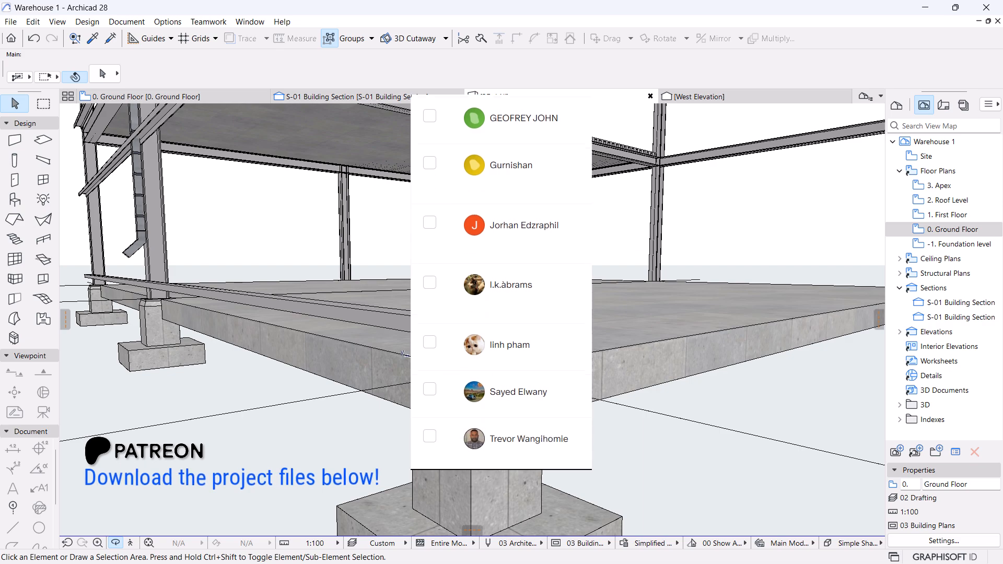
pyautogui.keyDown('shift'); pyautogui.moveTo(475, 416); pyautogui.dragTo(314, 396, button='middle'); pyautogui.keyUp('shift')
pyautogui.moveTo(313, 397); pyautogui.dragTo(303, 399)
pyautogui.moveTo(701, 275); pyautogui.dragTo(580, 346, button='middle')
pyautogui.click(412, 97)
# Show only the selected first-floor slab in 3D and fit it in the window.
pyautogui.scroll(12, 378, 335)
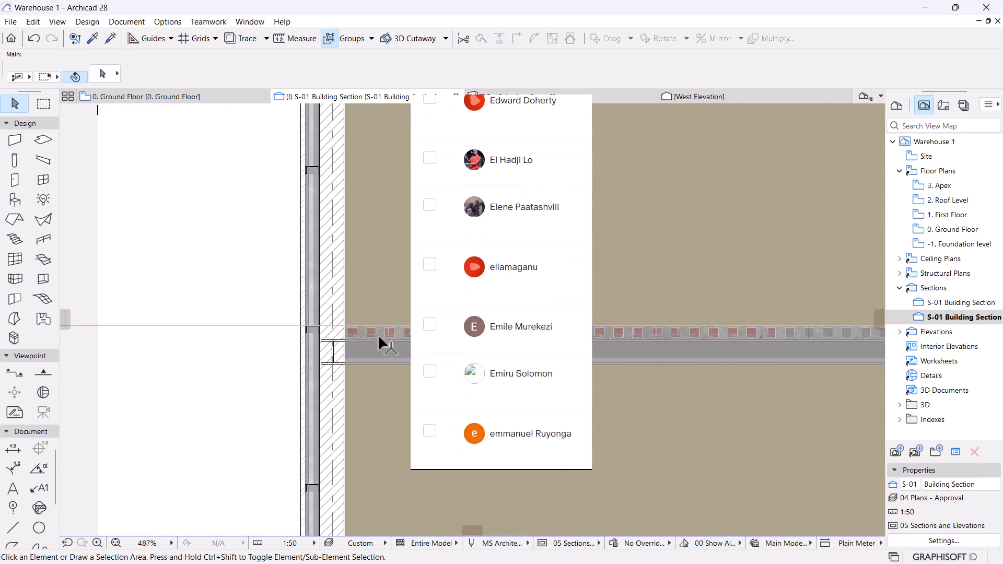
pyautogui.click(425, 335)
pyautogui.rightClick(425, 335)
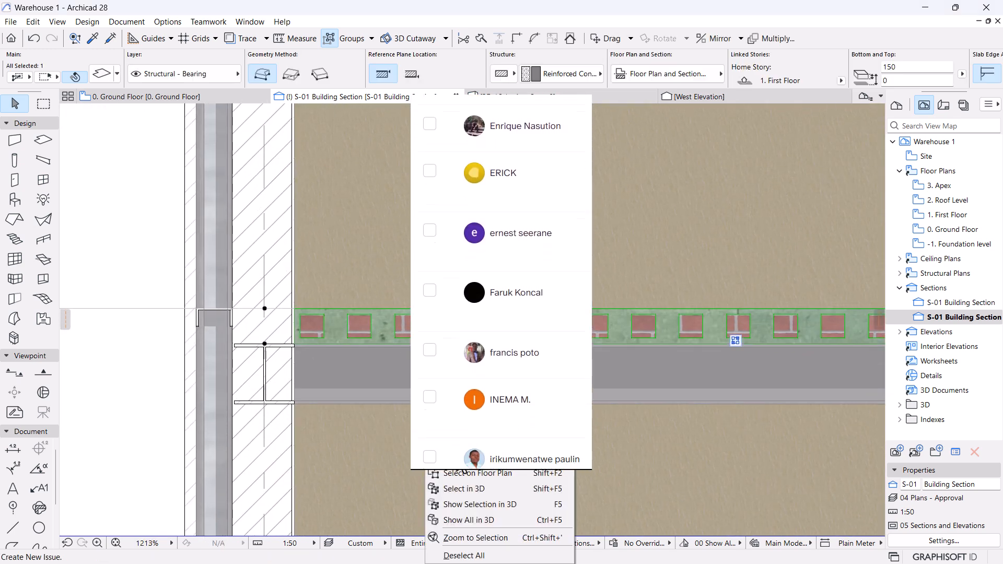
pyautogui.click(469, 504)
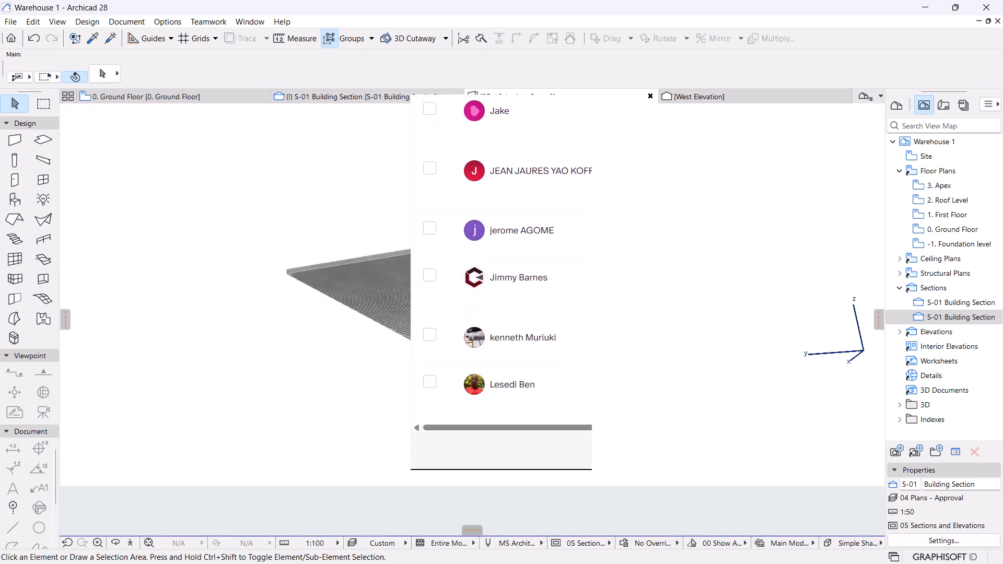
pyautogui.click(149, 543)
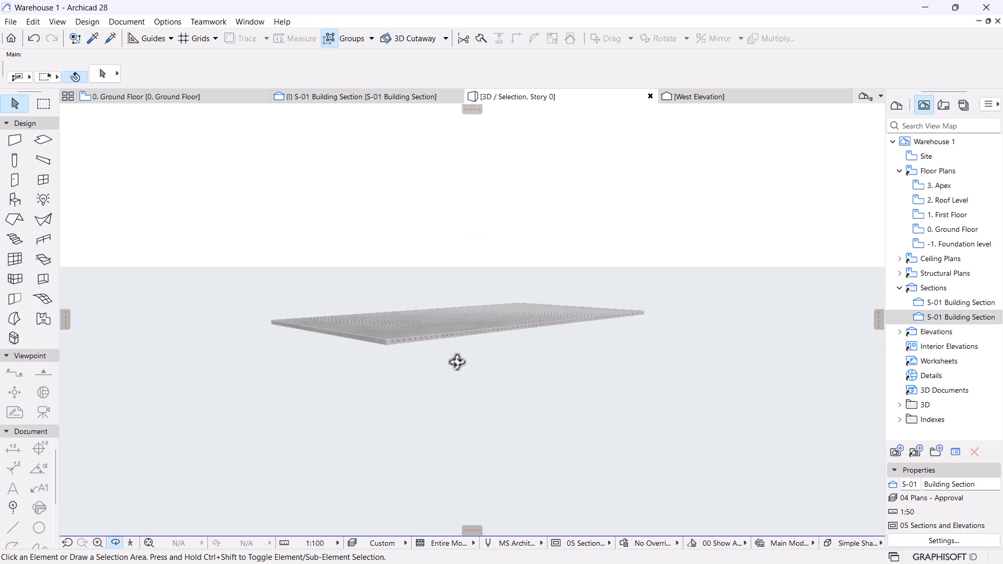
# Zoom and orbit the isolated slab until a single concrete footing and pier fill the view.
pyautogui.scroll(10, 366, 344)
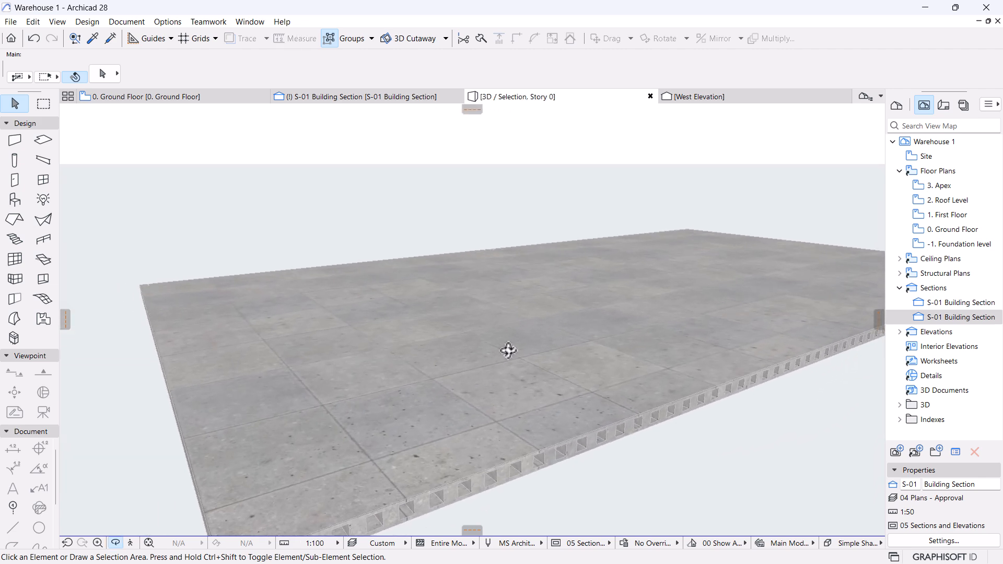
pyautogui.keyDown('shift'); pyautogui.moveTo(509, 350); pyautogui.dragTo(468, 319, button='middle'); pyautogui.keyUp('shift')
pyautogui.scroll(5, 467, 308)
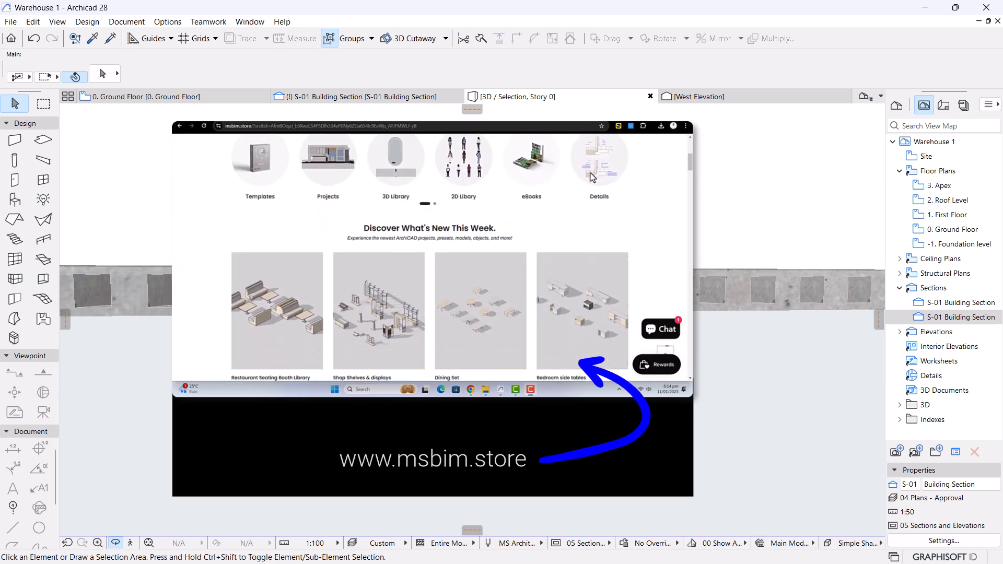
pyautogui.scroll(2, 467, 308)
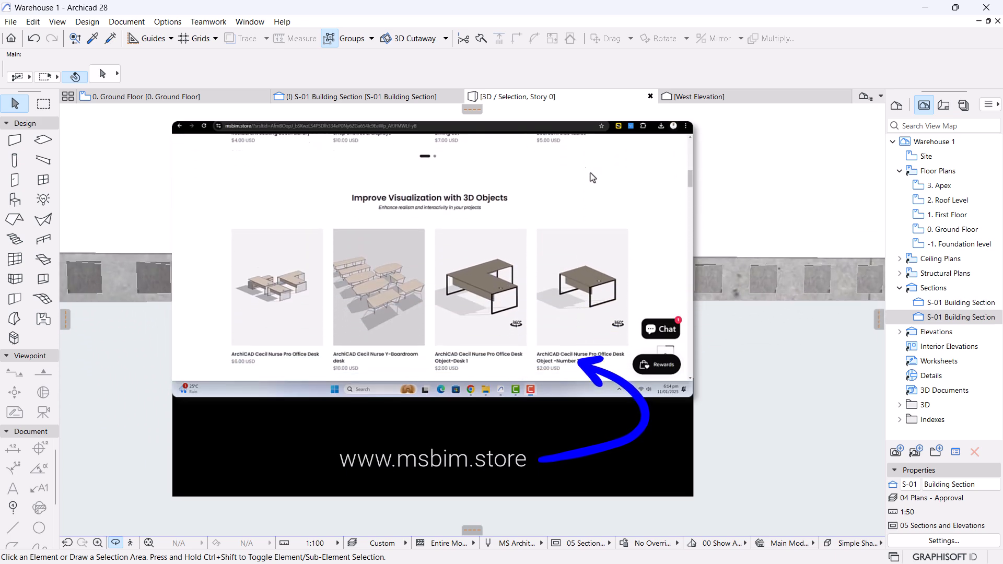
pyautogui.scroll(5, 468, 308)
pyautogui.scroll(3, 468, 314)
pyautogui.scroll(5, 468, 314)
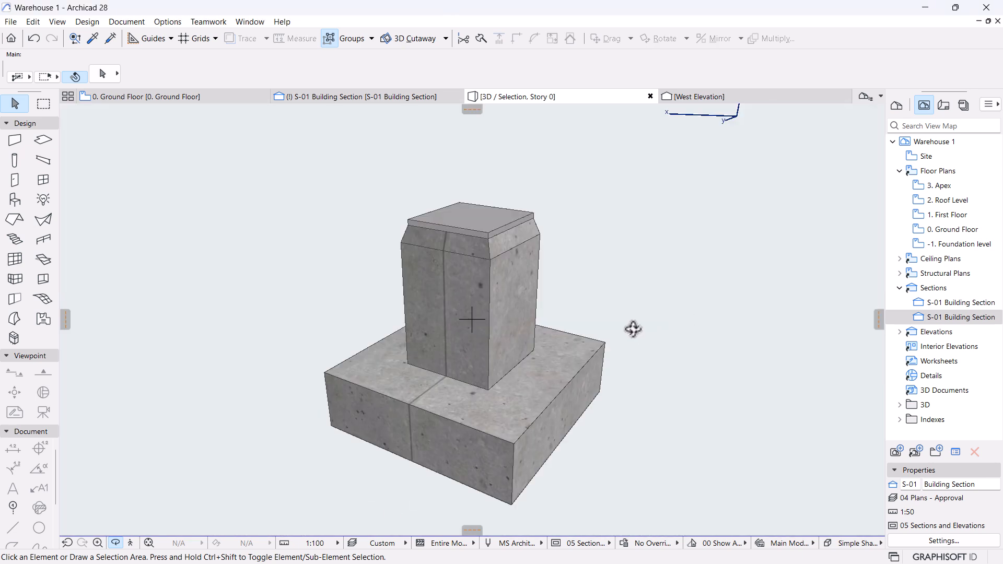
pyautogui.keyDown('shift'); pyautogui.moveTo(634, 330); pyautogui.dragTo(367, 358, button='middle'); pyautogui.keyUp('shift')
# Open the footing column's settings, review its steel, 7.5%, 60% and 30% concrete segments, and close with OK.
pyautogui.click(516, 301)
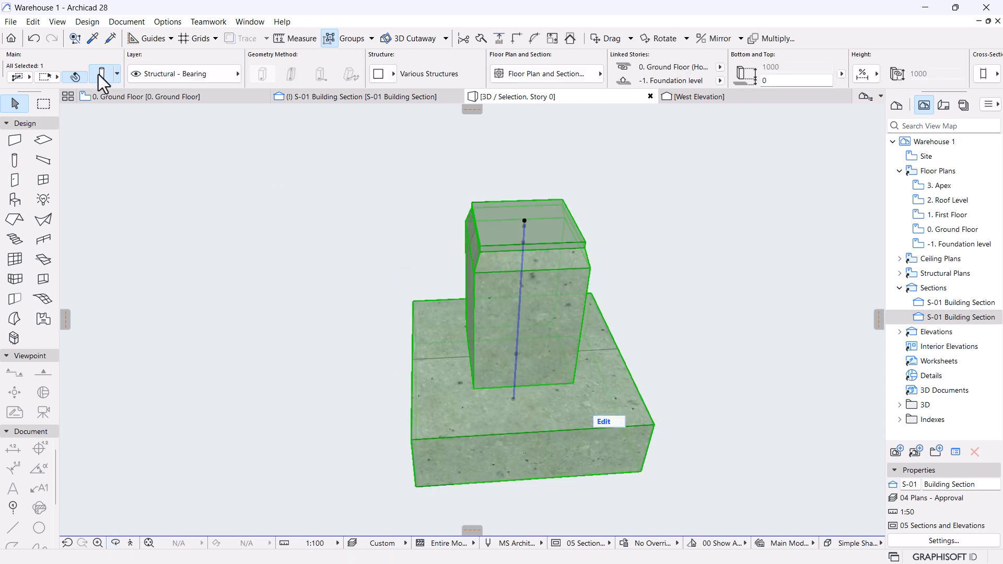
pyautogui.doubleClick(518, 283)
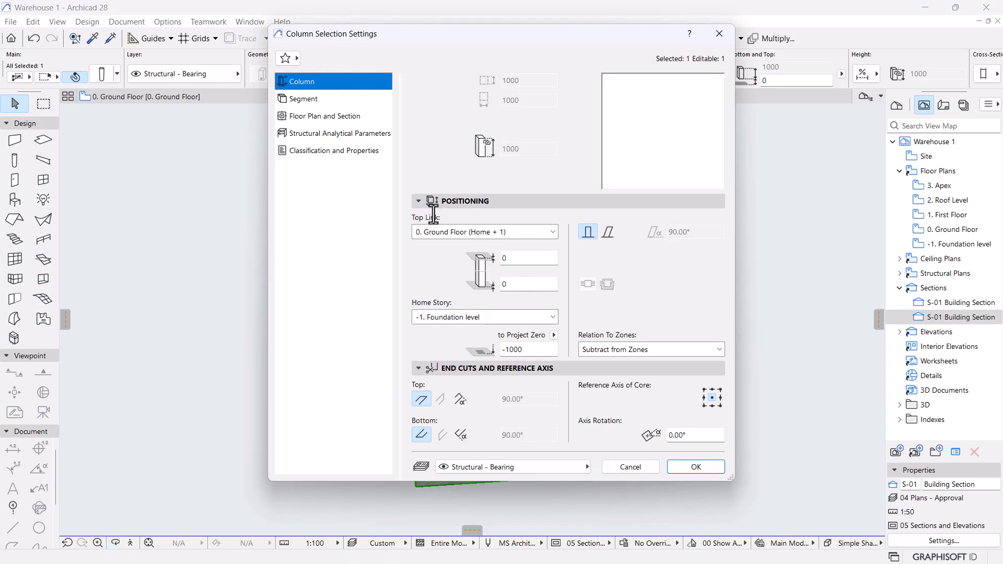
pyautogui.click(302, 99)
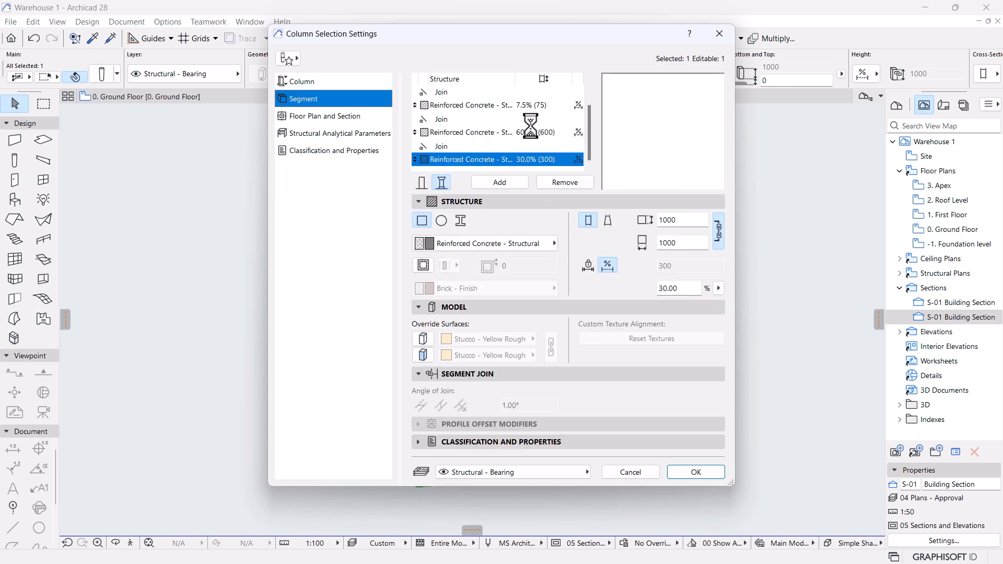
pyautogui.click(509, 121)
pyautogui.click(515, 95)
pyautogui.click(512, 115)
pyautogui.click(501, 151)
pyautogui.scroll(-1, 522, 153)
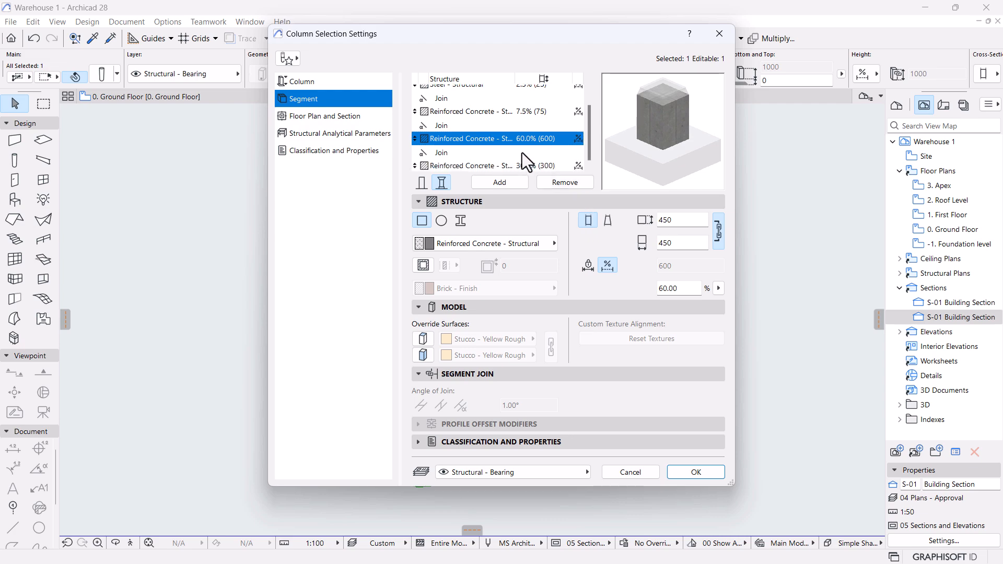
pyautogui.click(503, 159)
pyautogui.click(682, 471)
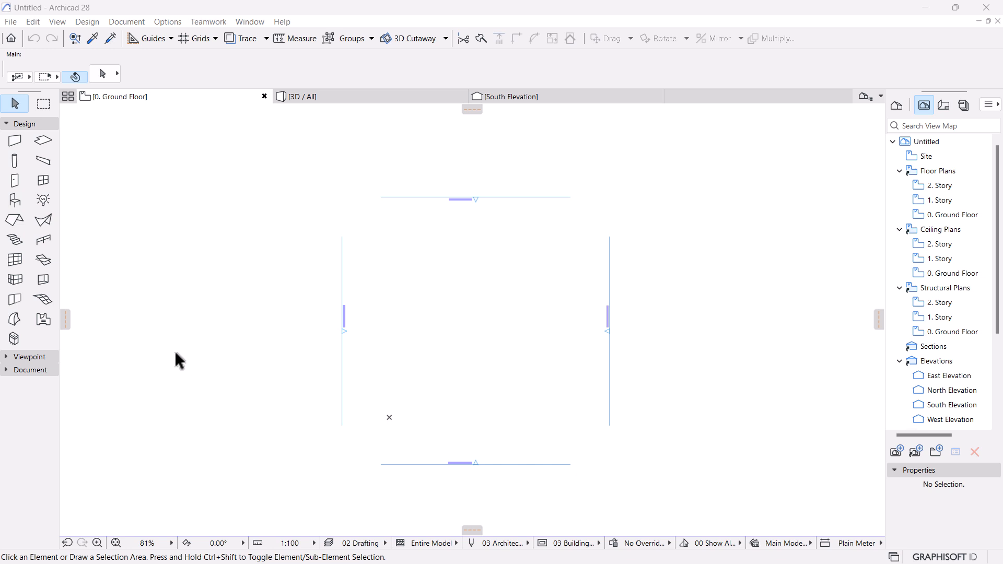
# Give the four selected elevation markers the Circle 4 style and a 12 mm marker size, then deselect them.
pyautogui.moveTo(645, 493); pyautogui.dragTo(271, 165)
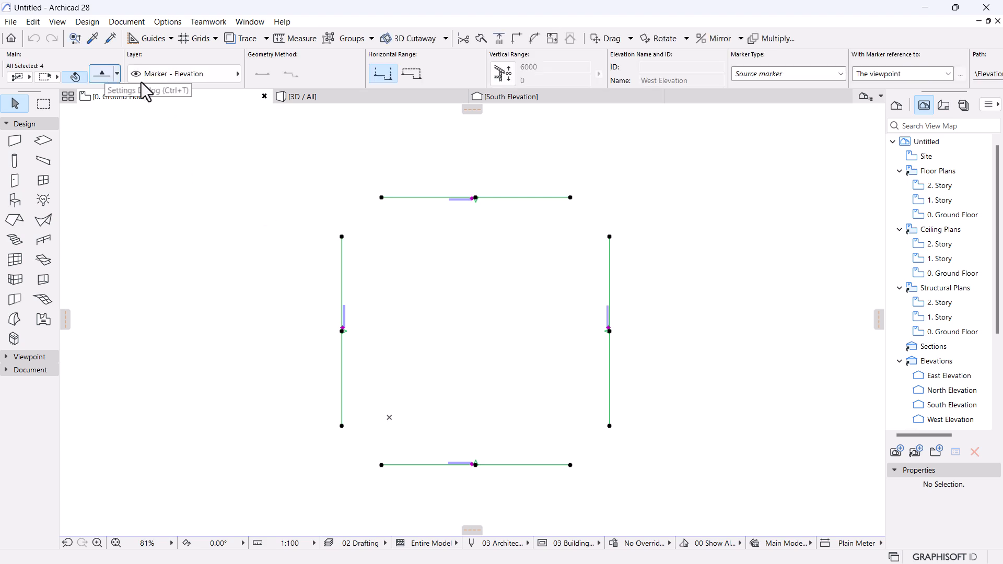
pyautogui.hotkey('ctrl', 't')
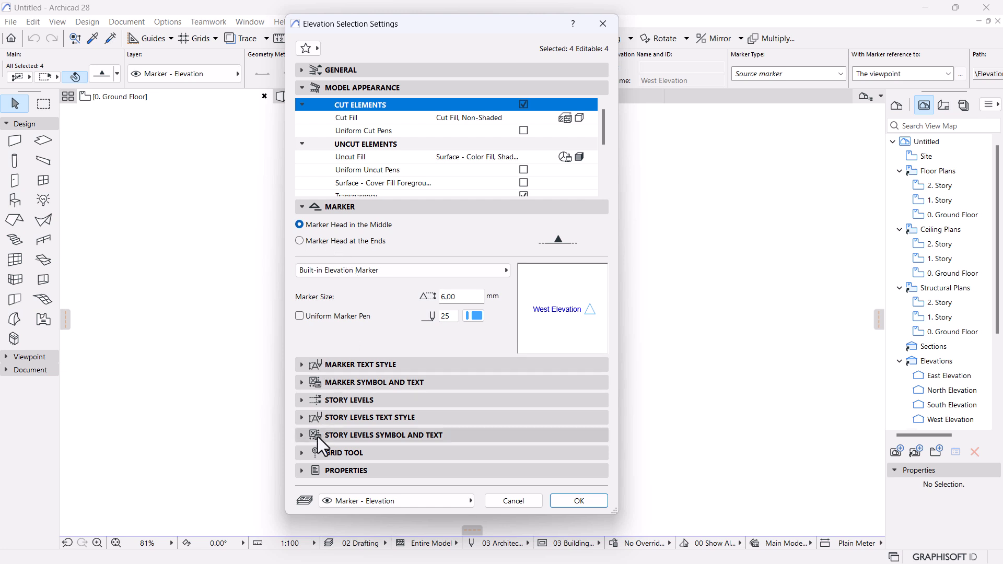
pyautogui.click(304, 381)
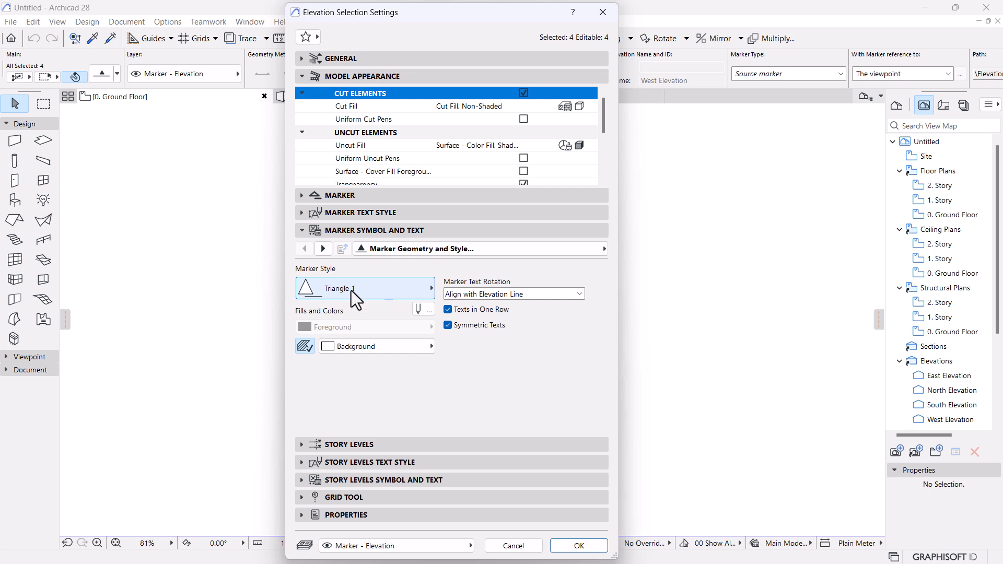
pyautogui.click(354, 290)
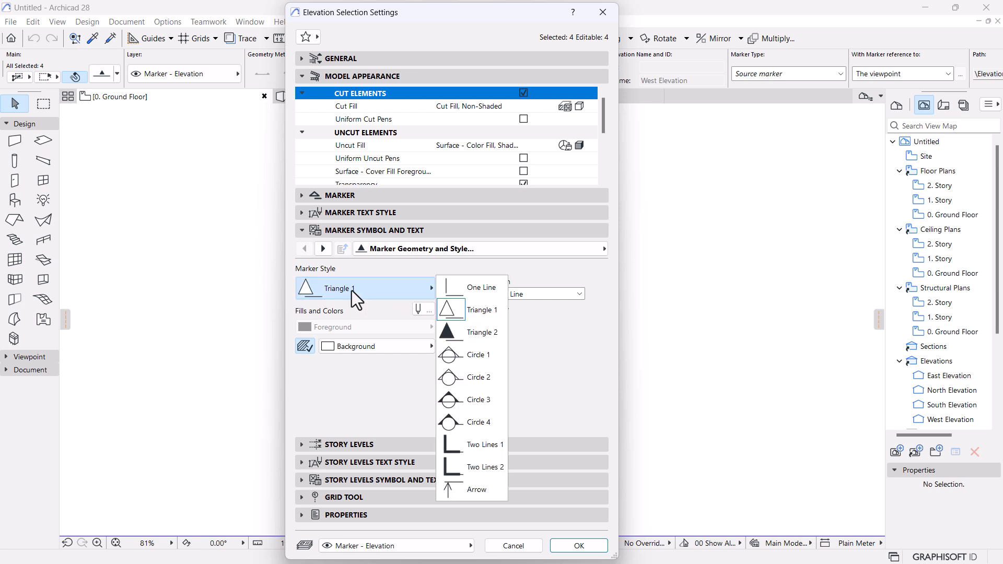
pyautogui.click(466, 423)
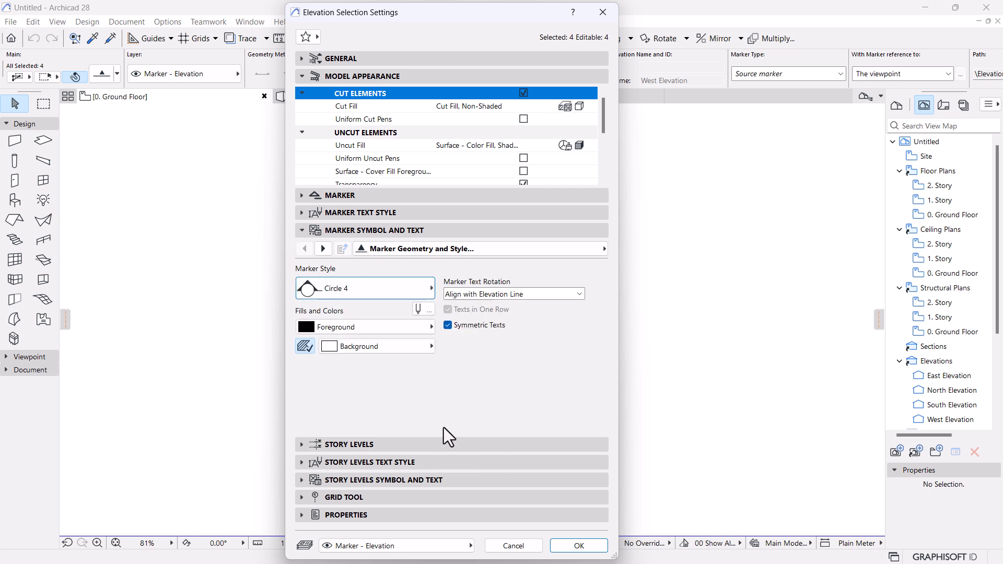
pyautogui.click(303, 199)
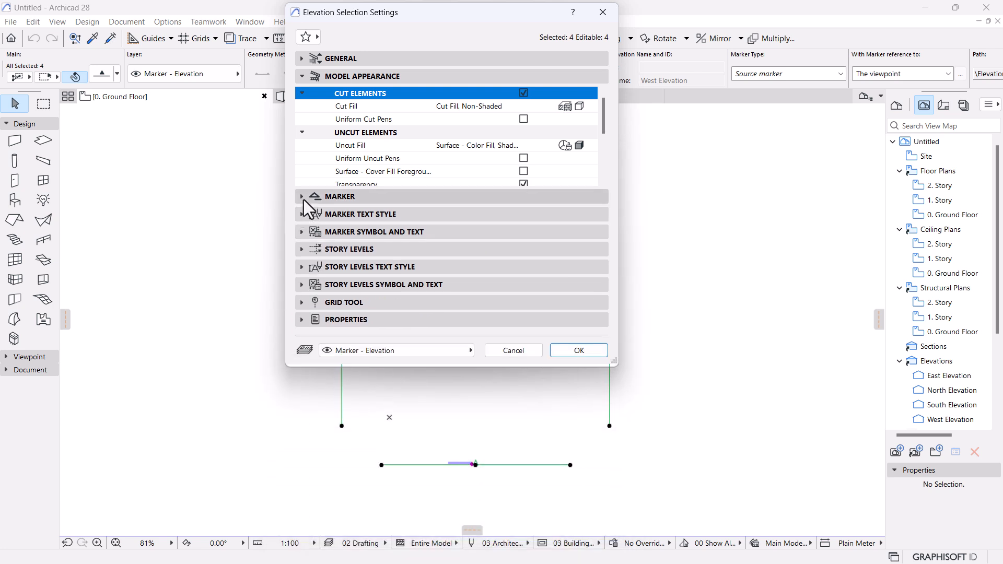
pyautogui.click(303, 198)
pyautogui.click(470, 286)
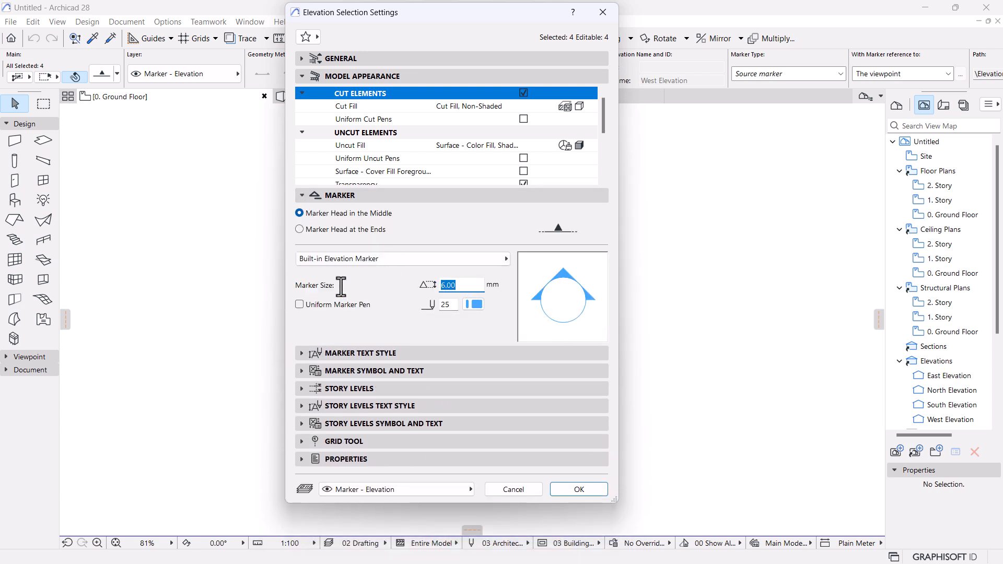
pyautogui.write('12')
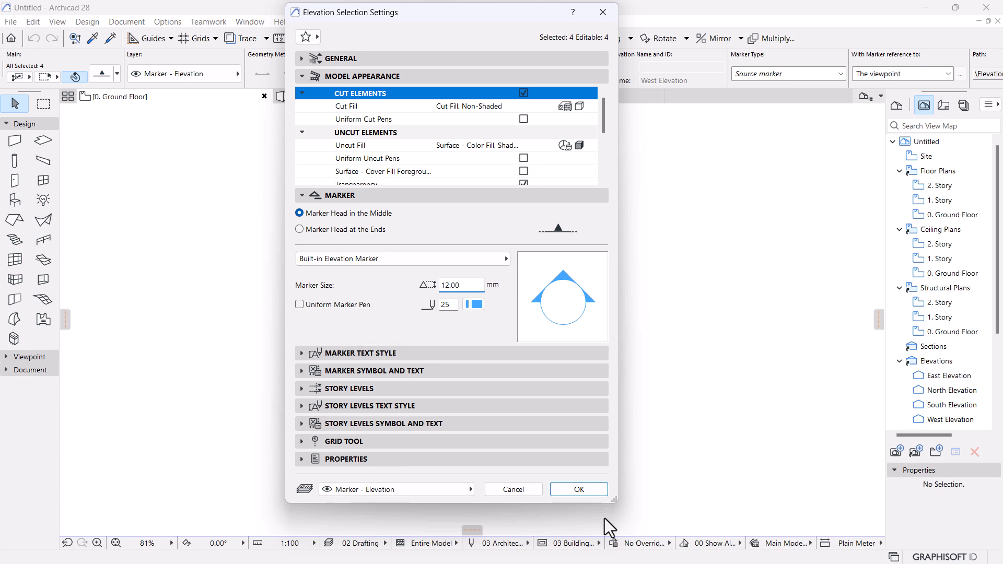
pyautogui.click(574, 488)
pyautogui.press('Escape')
pyautogui.moveTo(398, 336); pyautogui.dragTo(413, 326, button='middle')
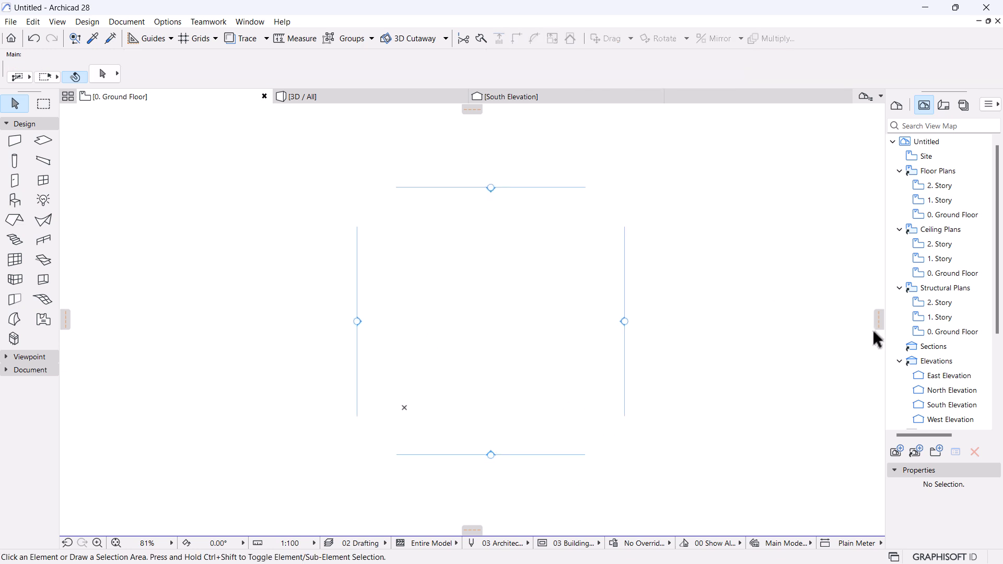
# Collapse the Structural Plans, Elevations, Ceiling Plans and 3D folders, then open Story Settings from 1. Story.
pyautogui.click(899, 288)
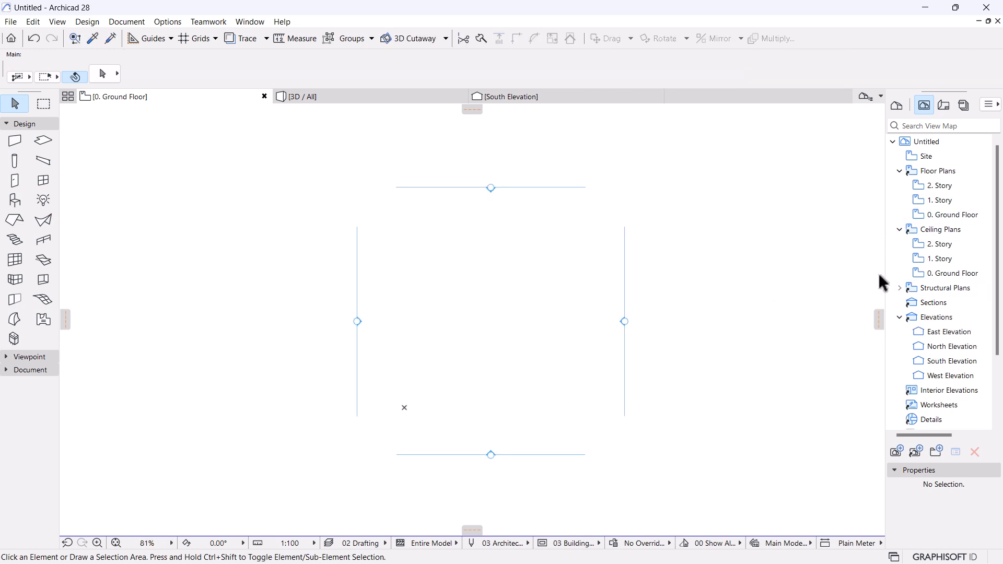
pyautogui.click(899, 318)
pyautogui.click(899, 229)
pyautogui.click(899, 347)
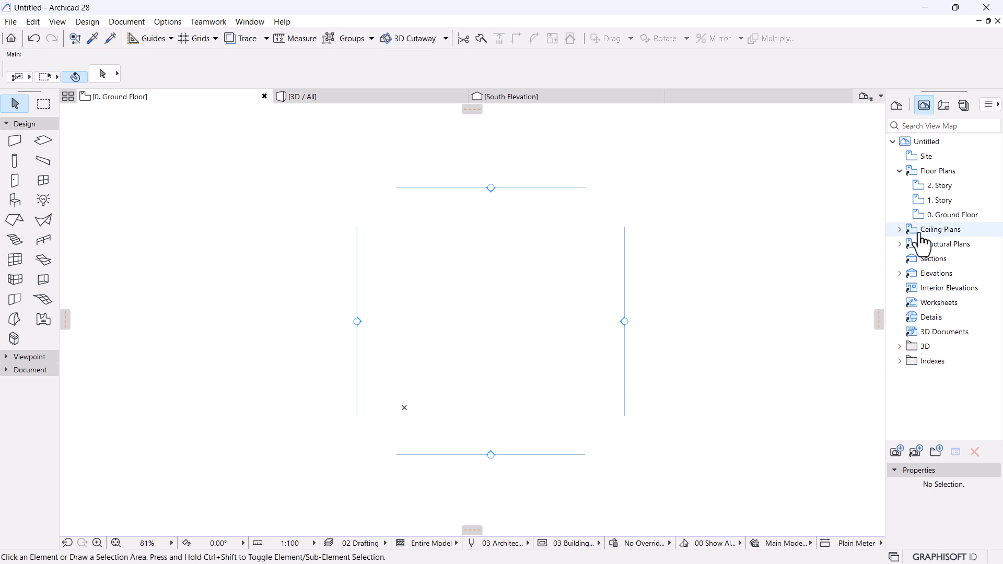
pyautogui.rightClick(944, 208)
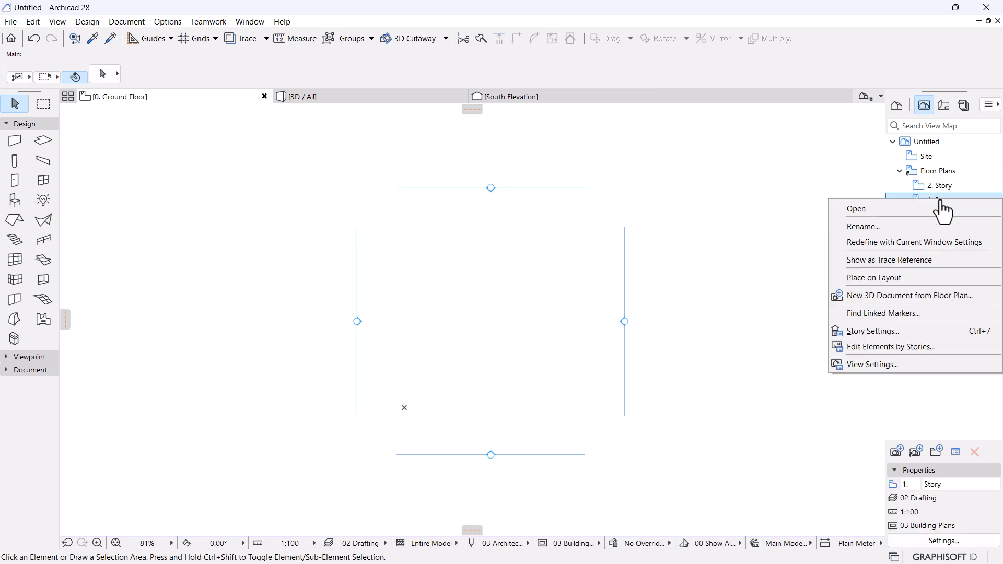
pyautogui.click(871, 332)
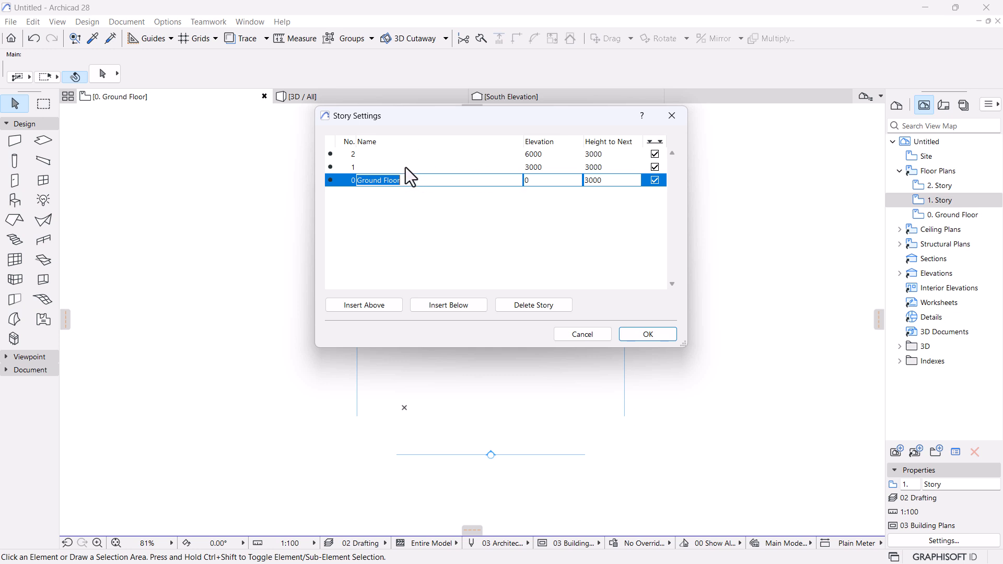
# Rename stories 1 and 2 to First Floor and Roof Level, and insert an Apex story above.
pyautogui.click(389, 167)
pyautogui.write('First Floor')
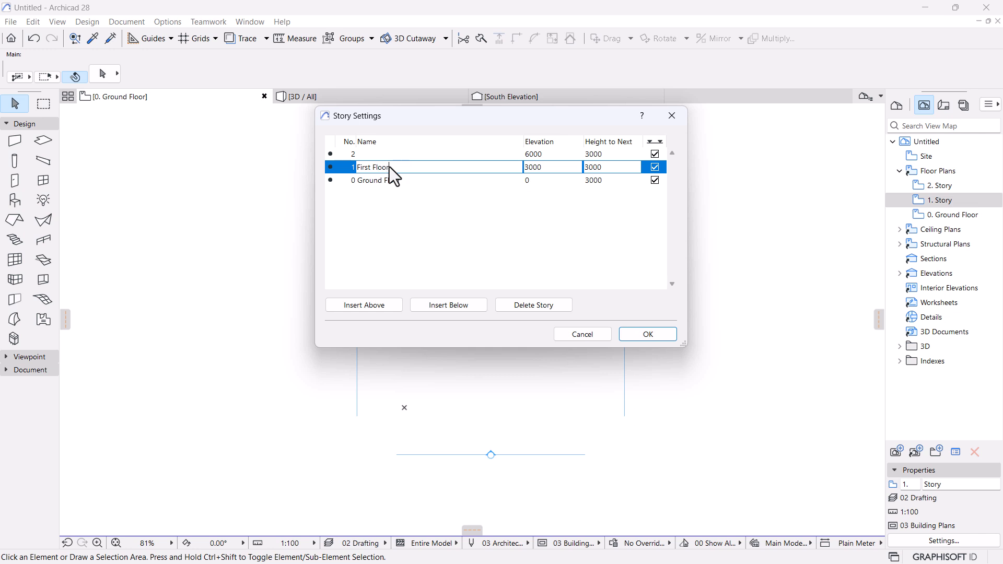
pyautogui.click(390, 152)
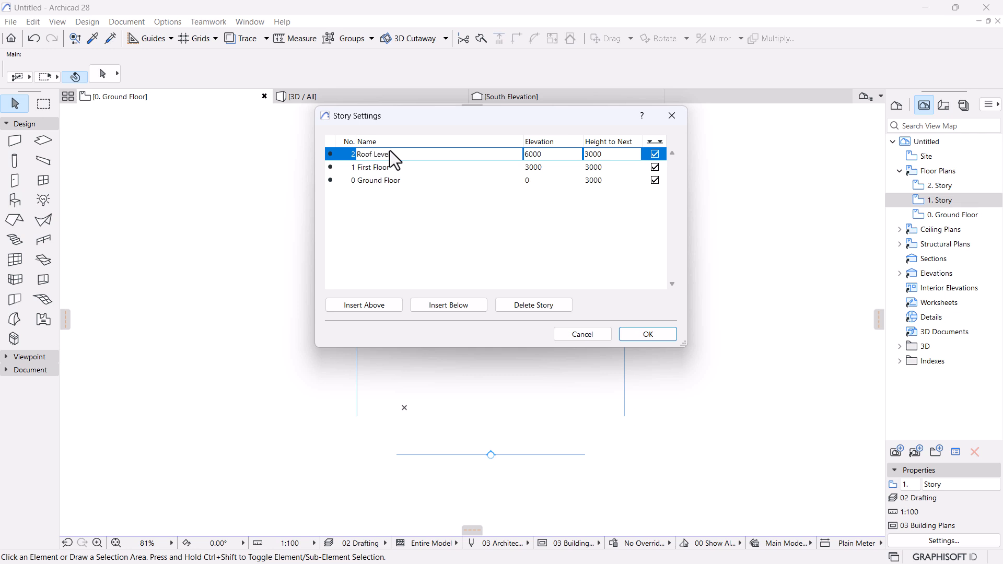
pyautogui.click(371, 158)
pyautogui.click(358, 303)
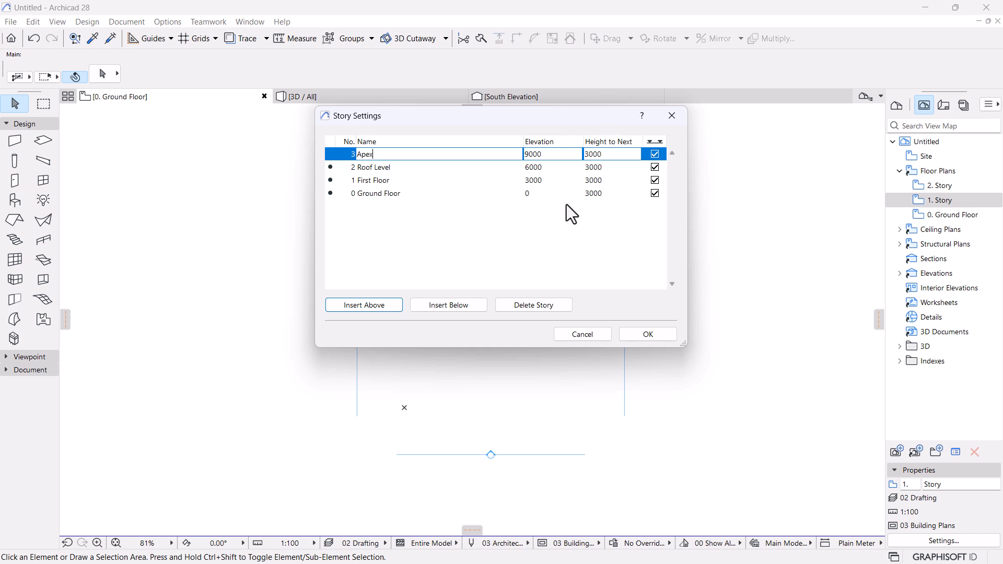
# Set the Ground Floor's height to next story to 4000 and apply the story settings.
pyautogui.click(600, 194)
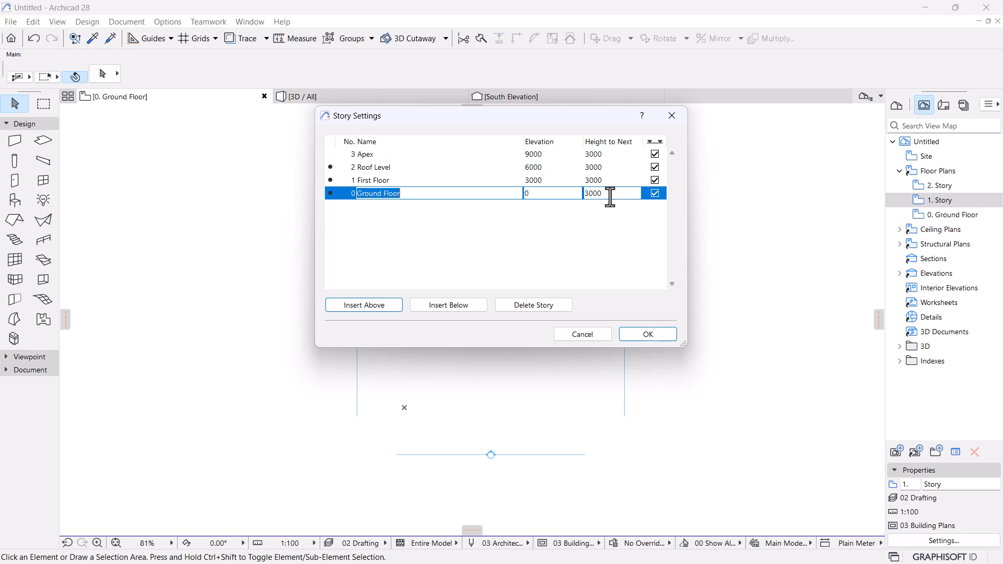
pyautogui.write('4000')
pyautogui.press('Return')
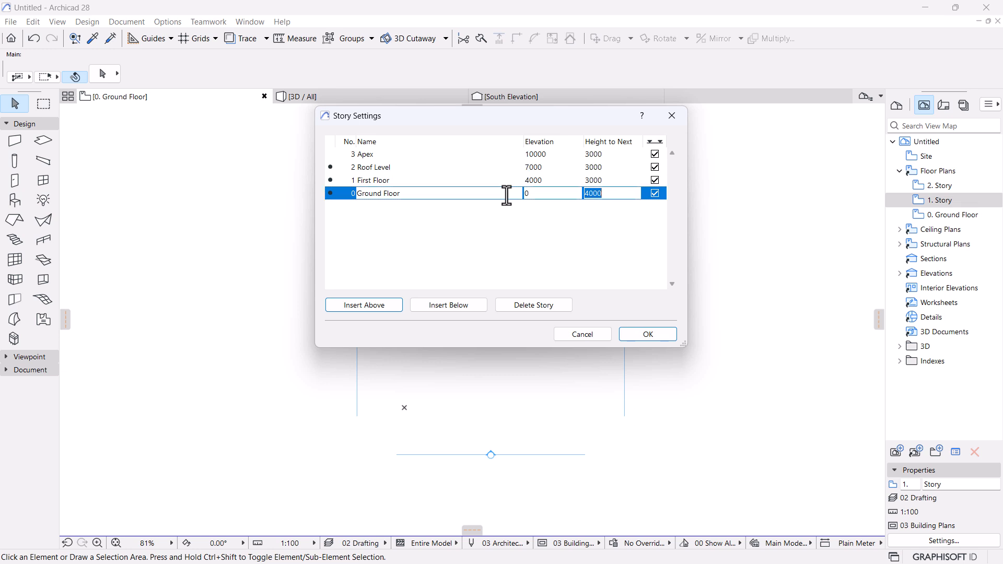
pyautogui.click(639, 334)
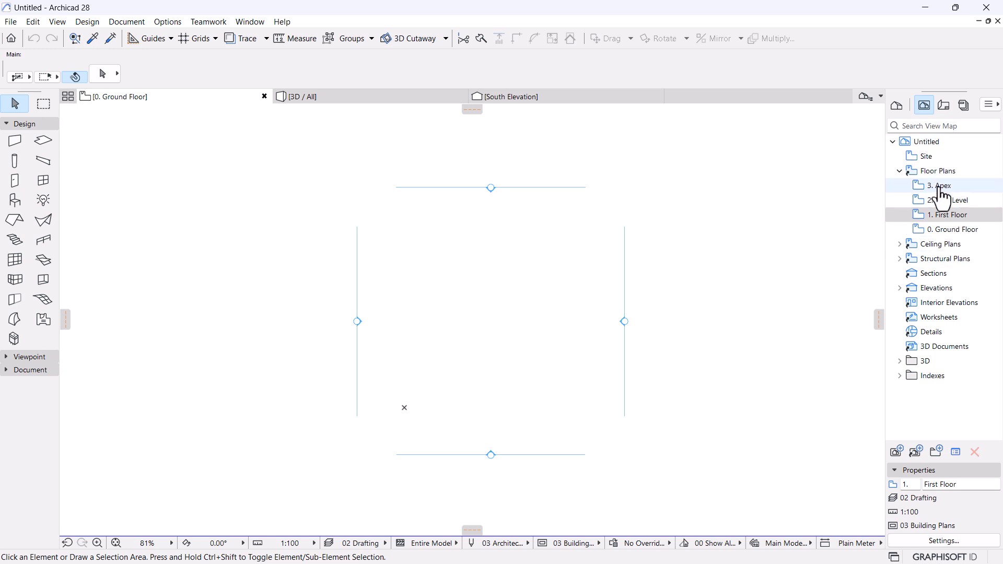
# Reopen the 0. Ground Floor plan from the View Map and show the Design menu.
pyautogui.doubleClick(952, 234)
pyautogui.moveTo(520, 269); pyautogui.dragTo(512, 253, button='middle')
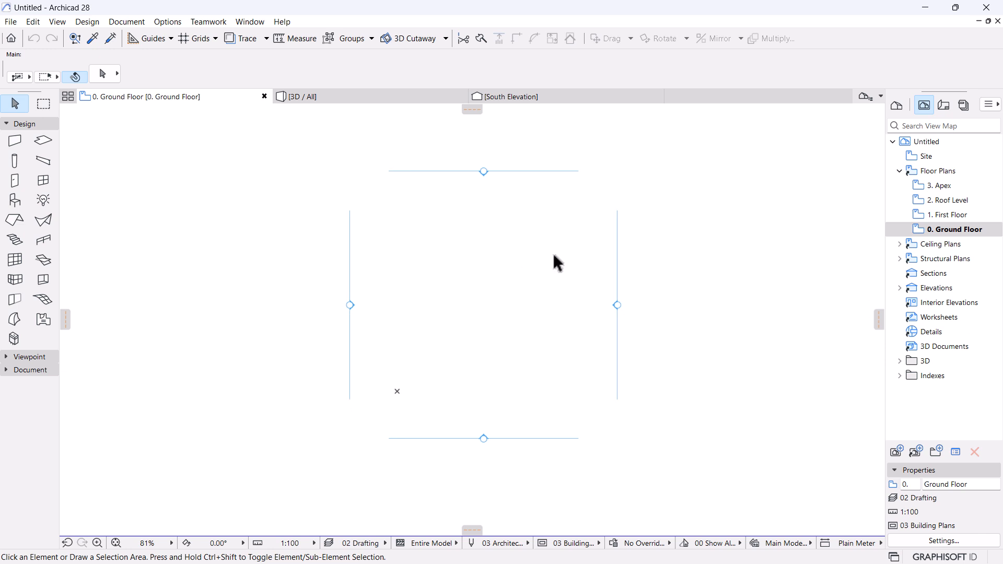
pyautogui.click(83, 24)
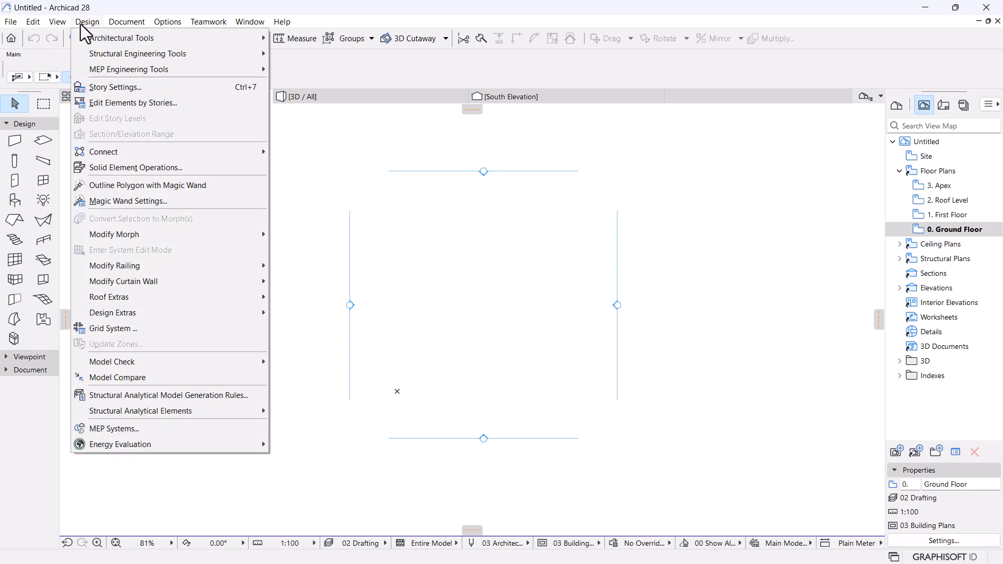
# Open Grid System Settings and collapse the other panels to bring the Grid Positions lists into view.
pyautogui.click(111, 330)
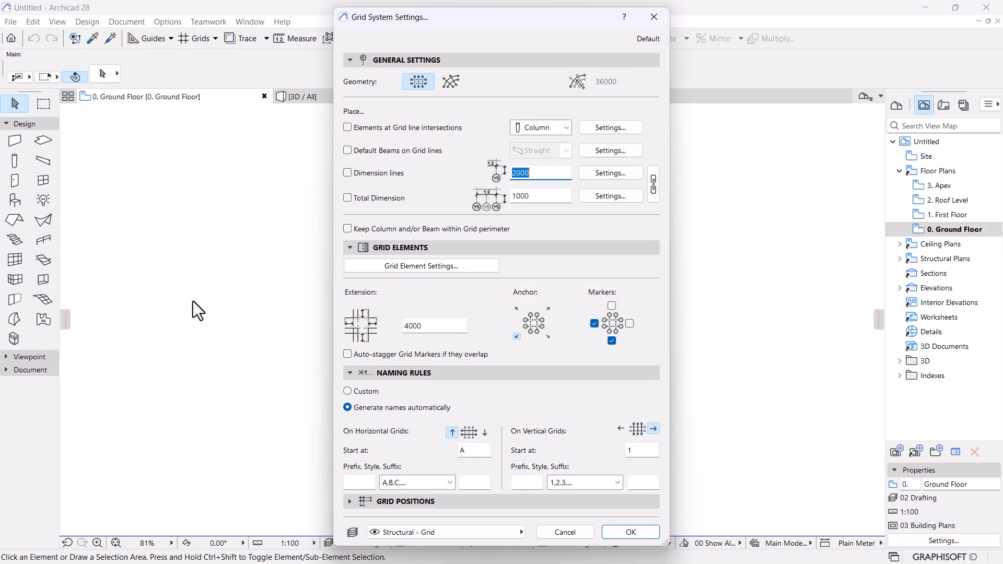
pyautogui.click(349, 247)
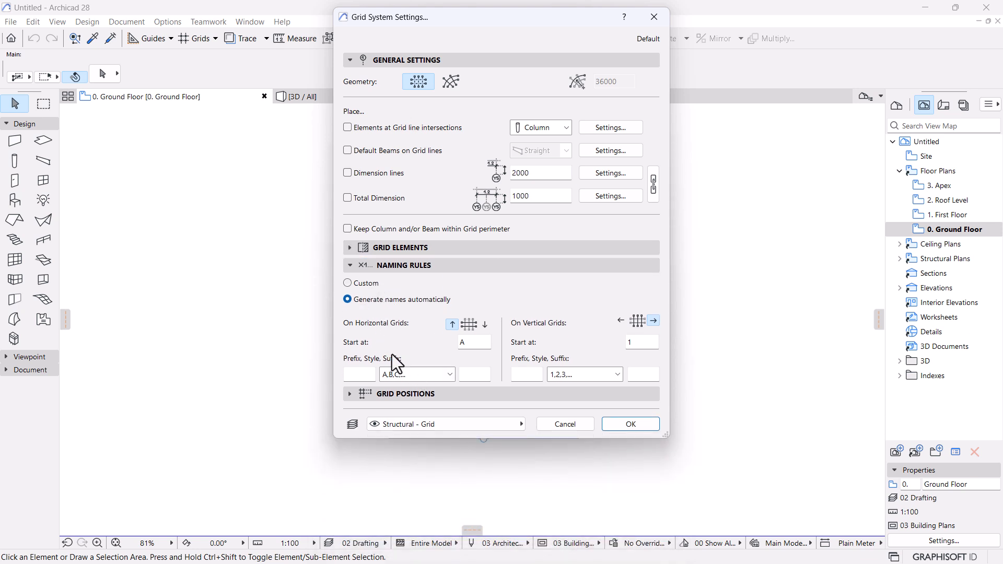
pyautogui.click(350, 393)
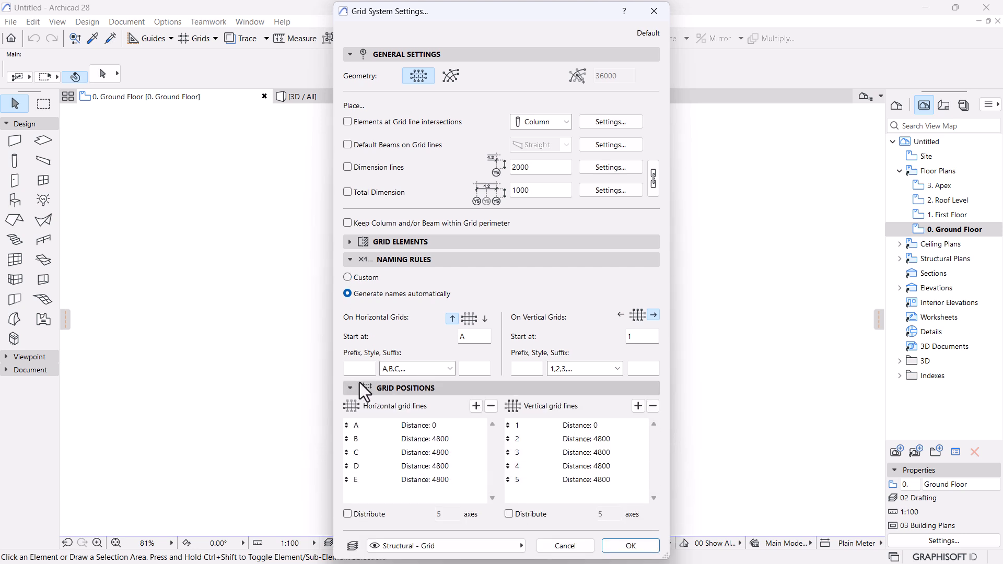
pyautogui.click(350, 261)
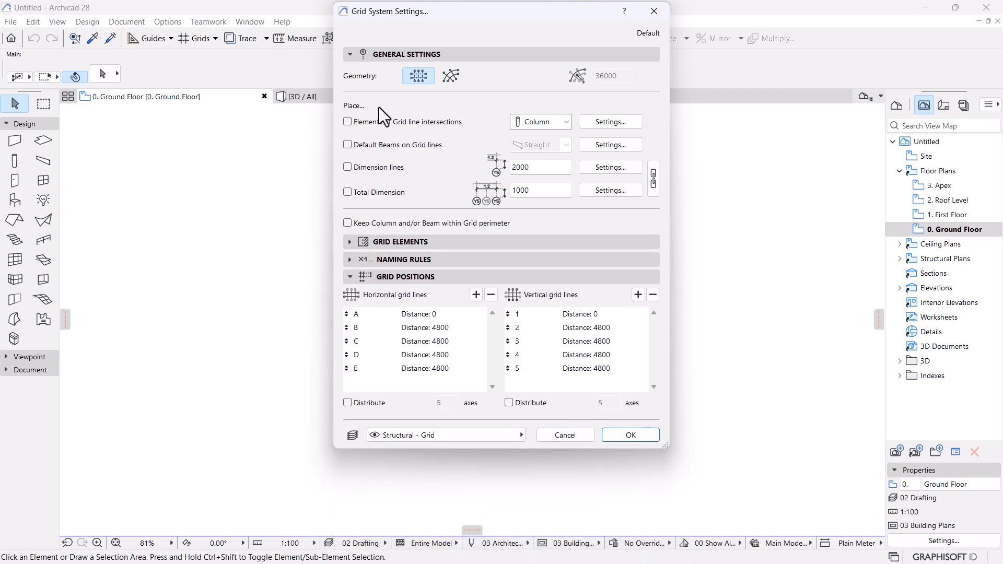
pyautogui.click(349, 55)
pyautogui.moveTo(523, 279); pyautogui.dragTo(512, 421)
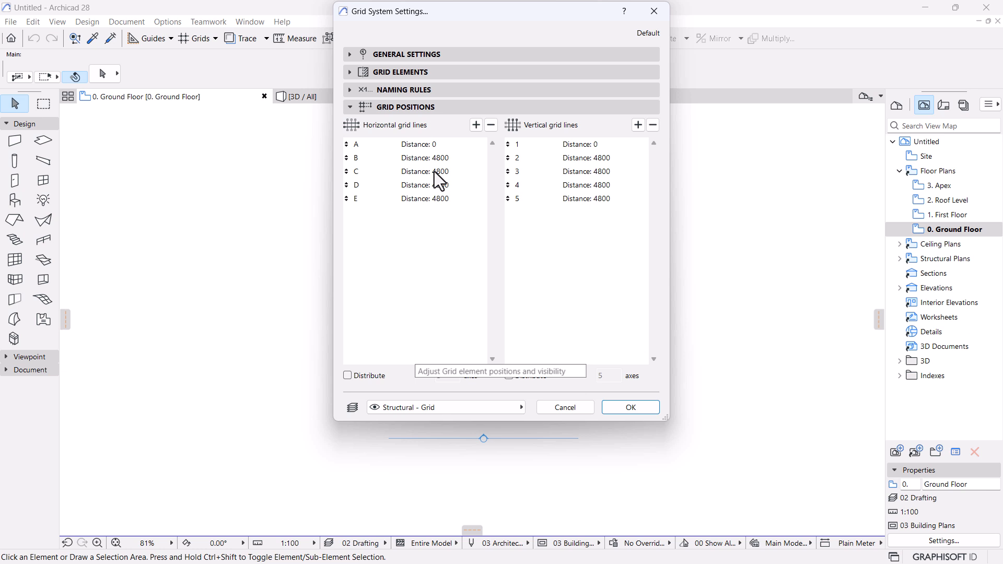
# Delete horizontal grid lines E and D, and space lines B and C at 7500.
pyautogui.click(410, 202)
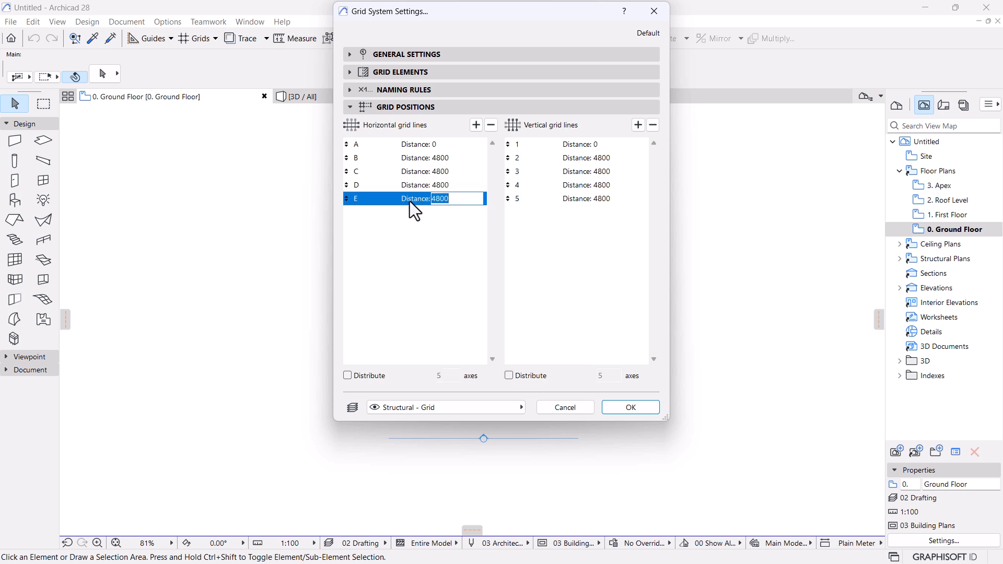
pyautogui.click(491, 125)
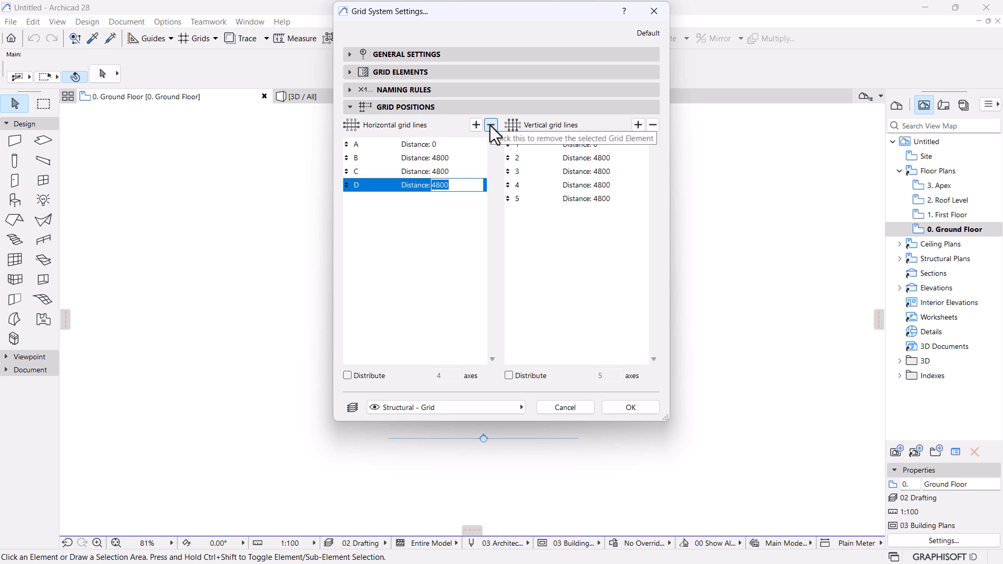
pyautogui.click(490, 125)
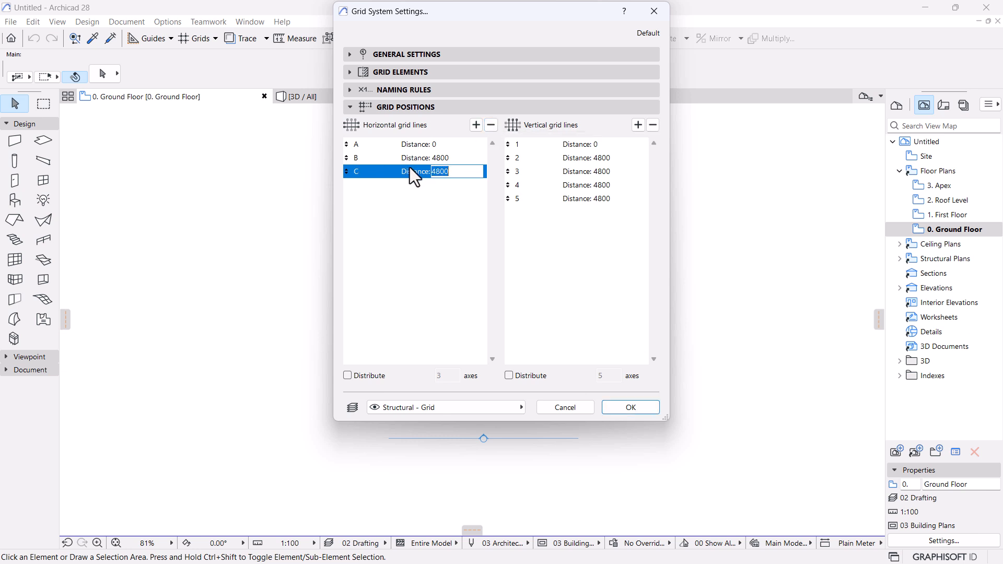
pyautogui.click(444, 159)
pyautogui.write('7500')
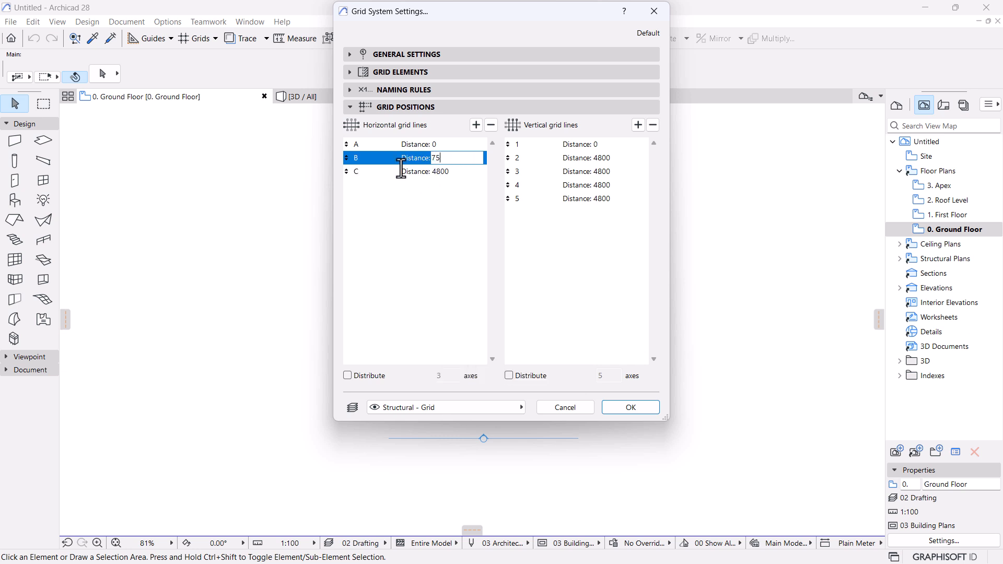
pyautogui.click(449, 173)
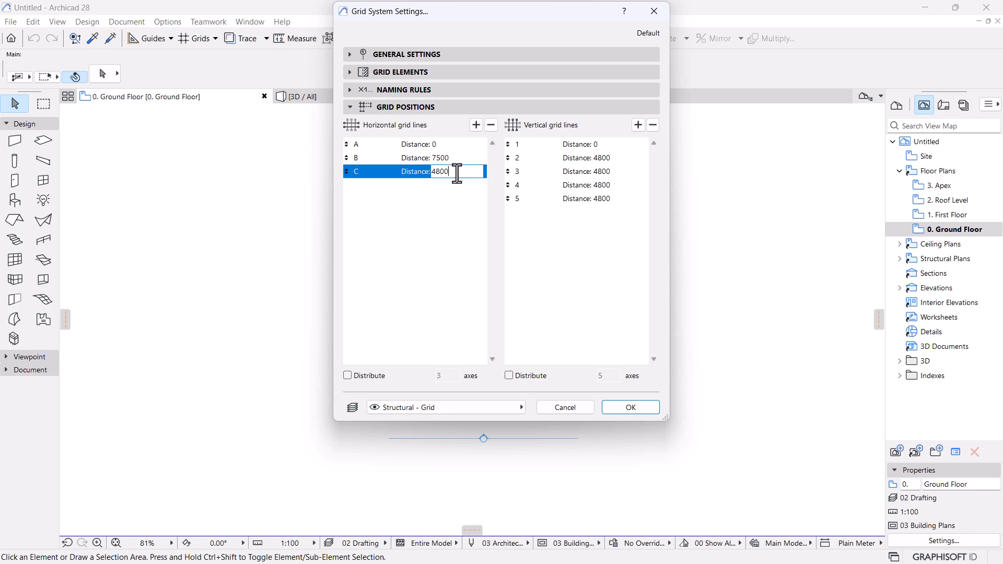
pyautogui.write('7500')
pyautogui.hotkey('ctrl', 'a')
pyautogui.click(412, 267)
# Remove vertical grid lines 3–5 and set vertical line 2's distance to 14000.
pyautogui.click(539, 201)
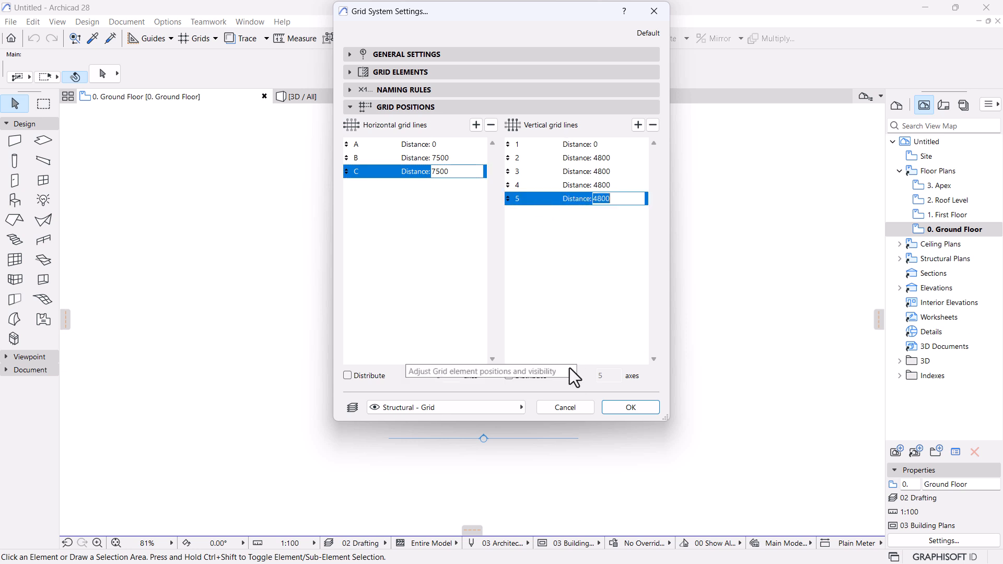
pyautogui.click(653, 125)
pyautogui.click(653, 125)
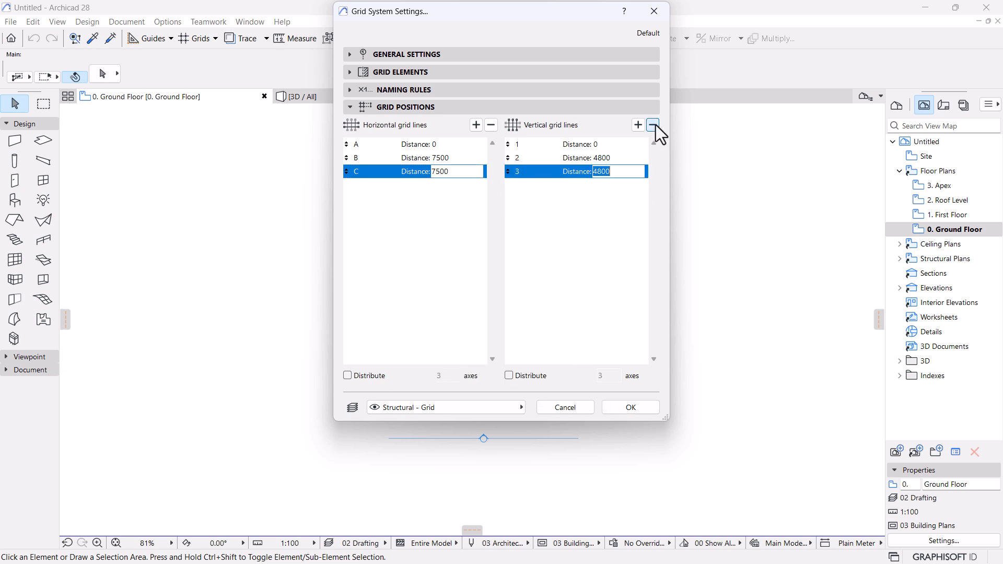
pyautogui.click(654, 124)
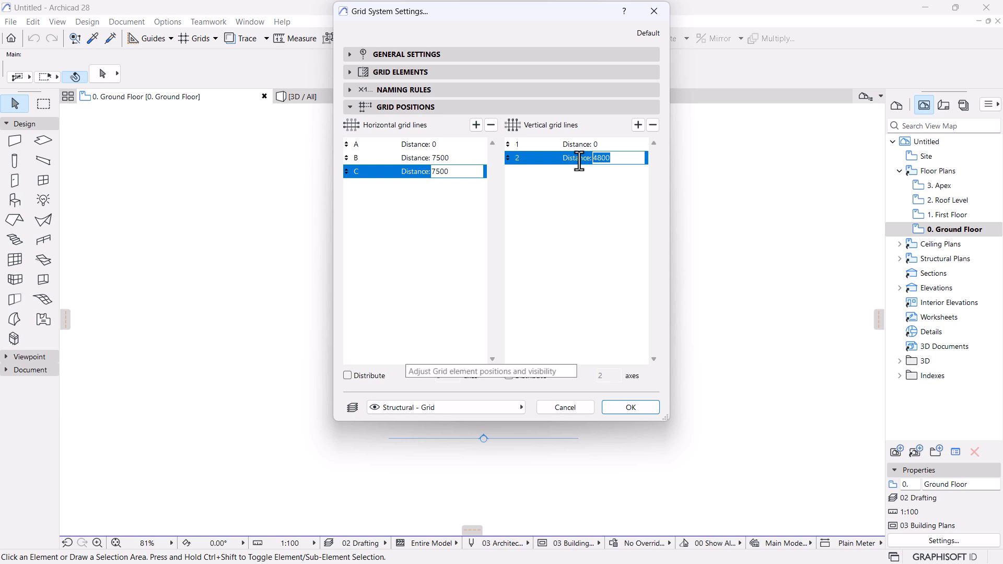
pyautogui.write('1400')
pyautogui.write('0')
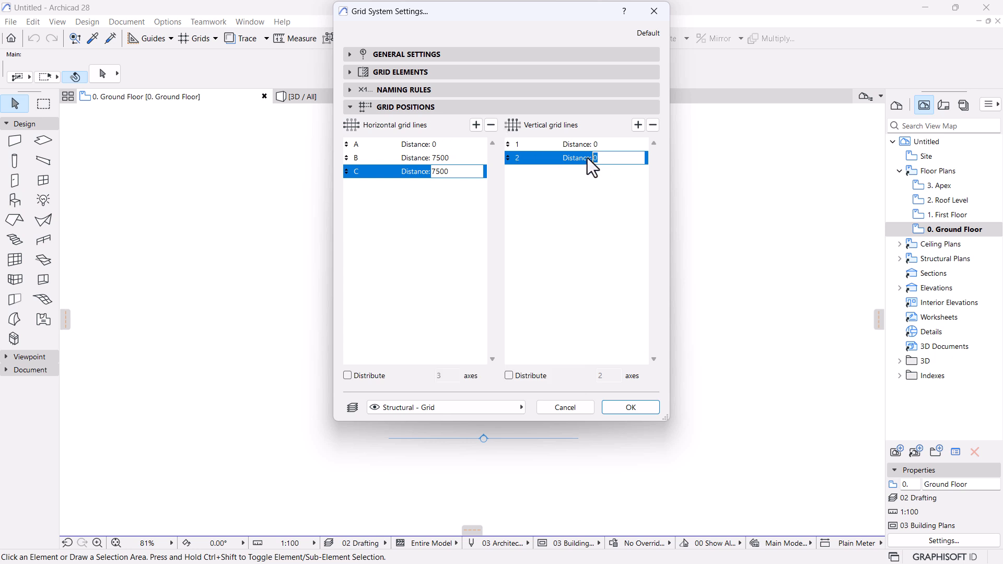
pyautogui.write('0')
pyautogui.hotkey('shift', 'Left')
pyautogui.hotkey('shift', 'Left')
pyautogui.hotkey('shift', 'Left')
pyautogui.hotkey('shift', 'Left')
pyautogui.hotkey('shift', 'Left')
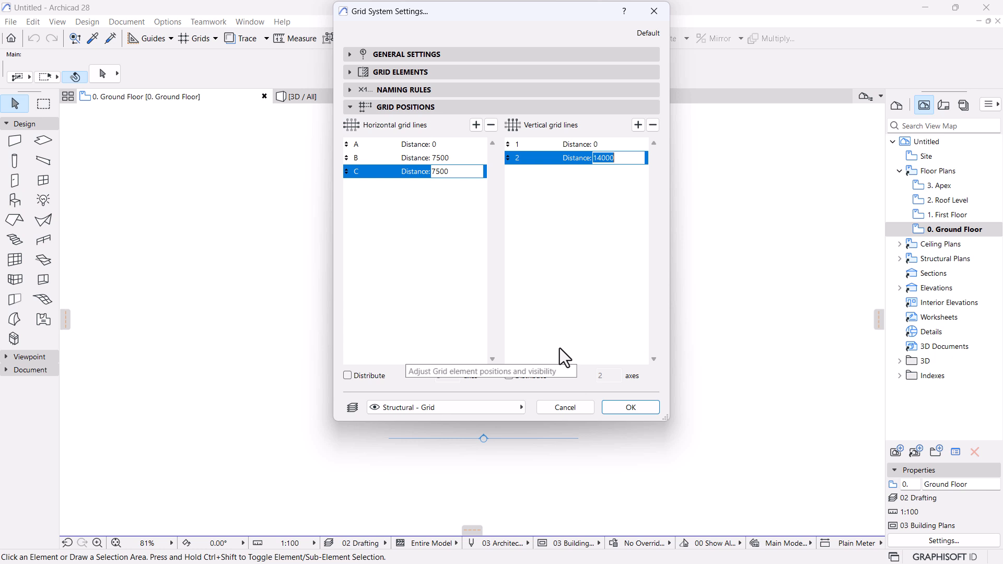
# Use Dashed Triple for floor-plan grid lines and Dashed Double for section/elevation grid lines.
pyautogui.click(349, 71)
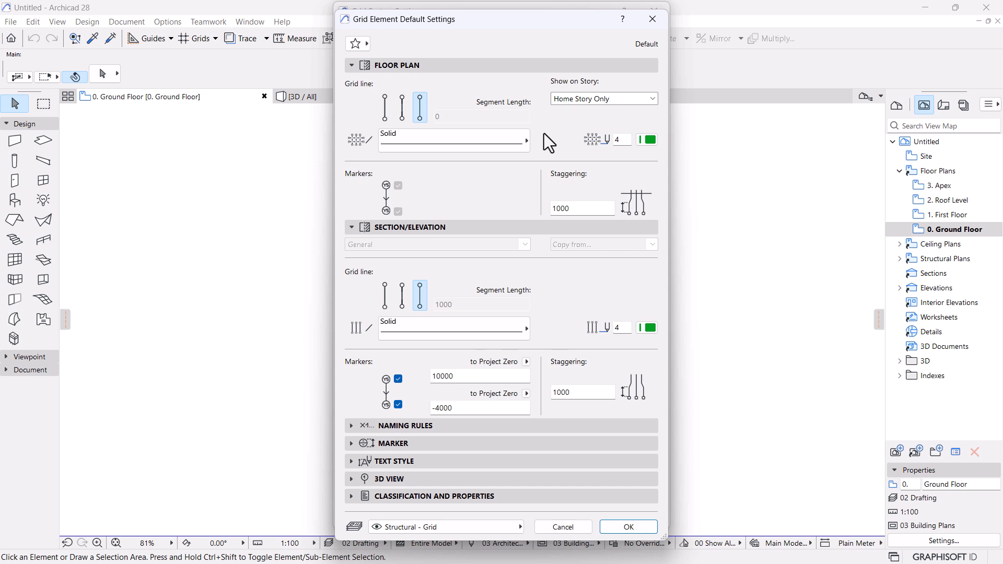
pyautogui.click(497, 147)
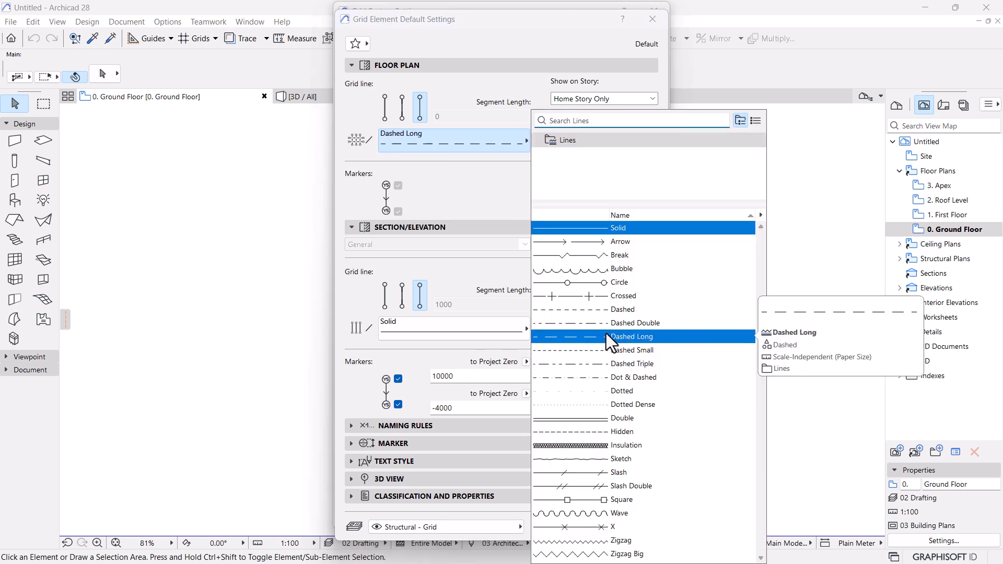
pyautogui.click(563, 364)
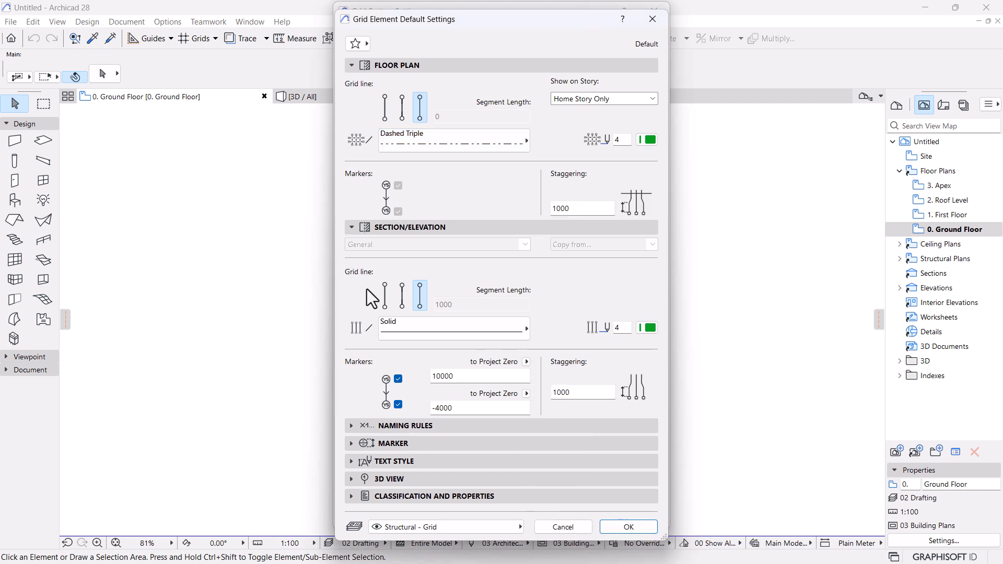
pyautogui.click(428, 324)
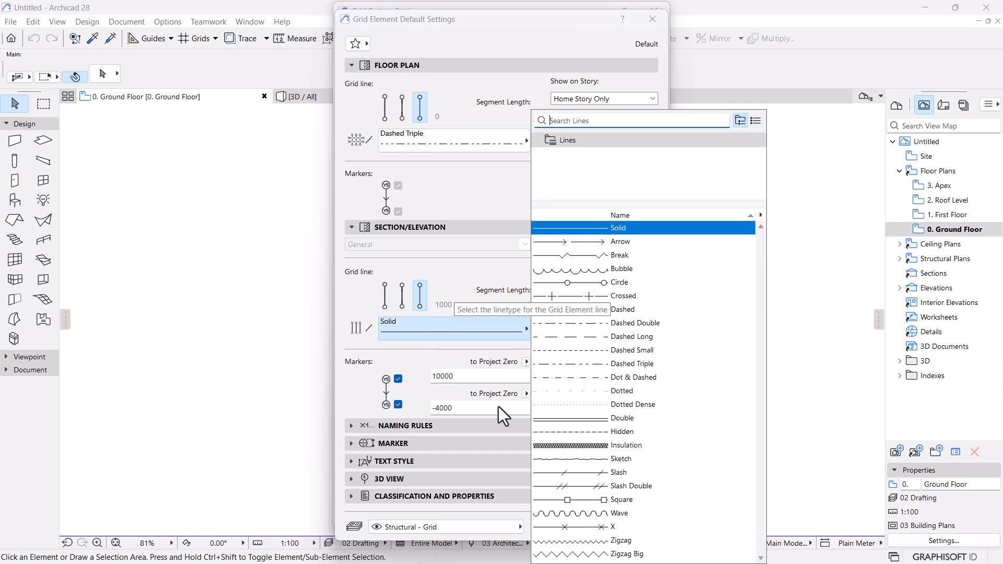
pyautogui.click(597, 324)
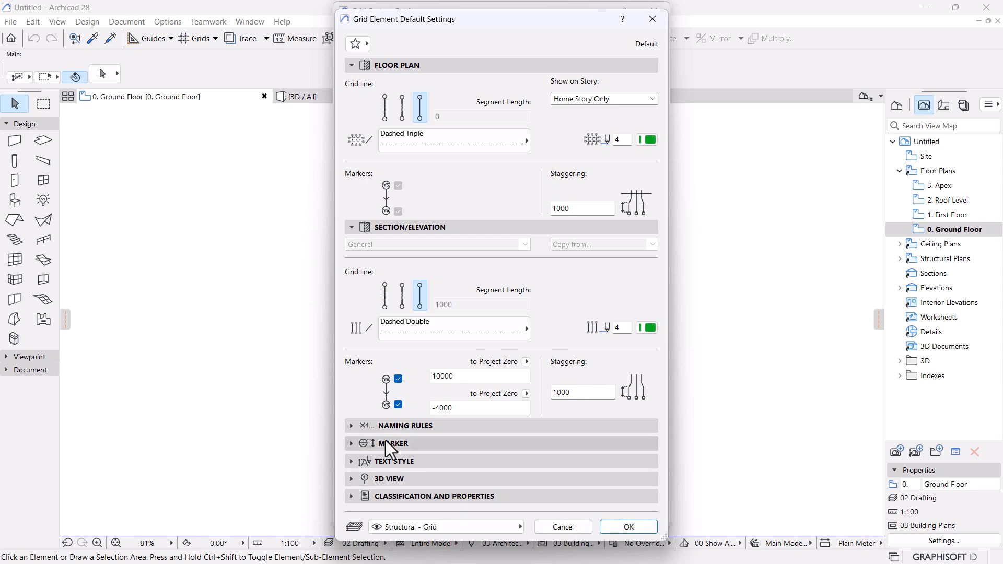
# Check the grid Naming Rules and Marker panels.
pyautogui.click(357, 426)
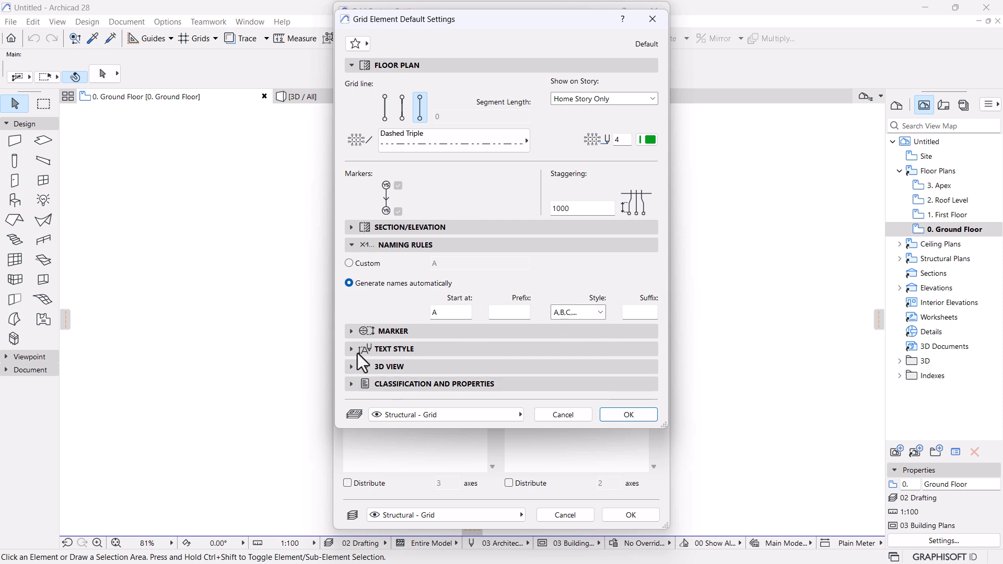
pyautogui.click(351, 332)
pyautogui.click(349, 333)
# Keep Column at grid intersections and add default 400 × 300 beams at 3100 along the grid lines.
pyautogui.click(644, 414)
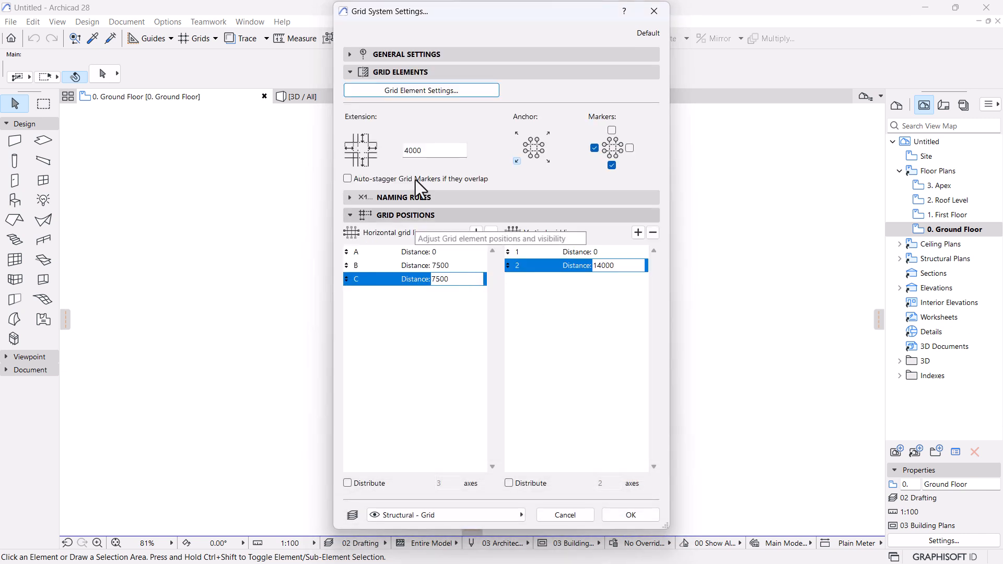
pyautogui.click(349, 55)
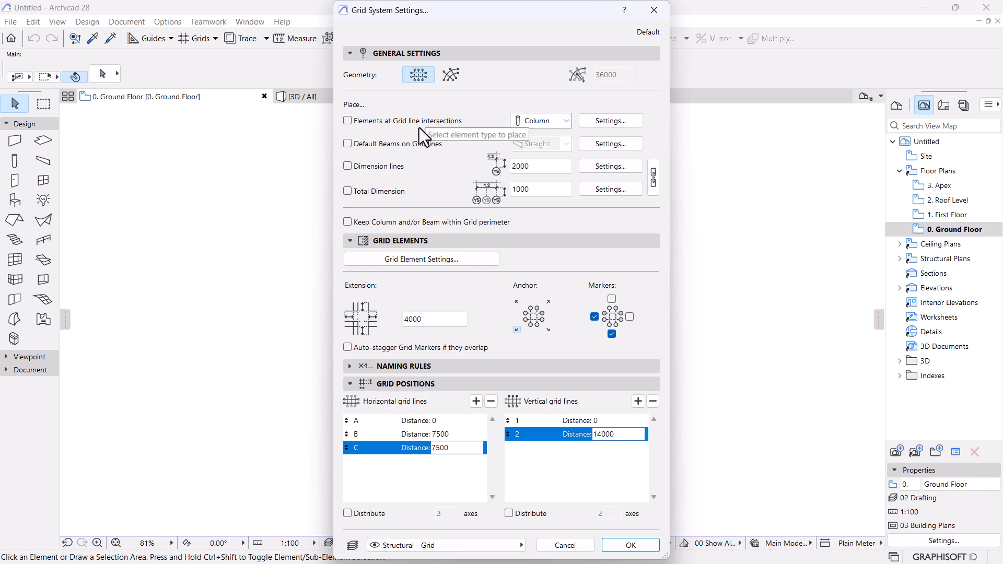
pyautogui.click(569, 127)
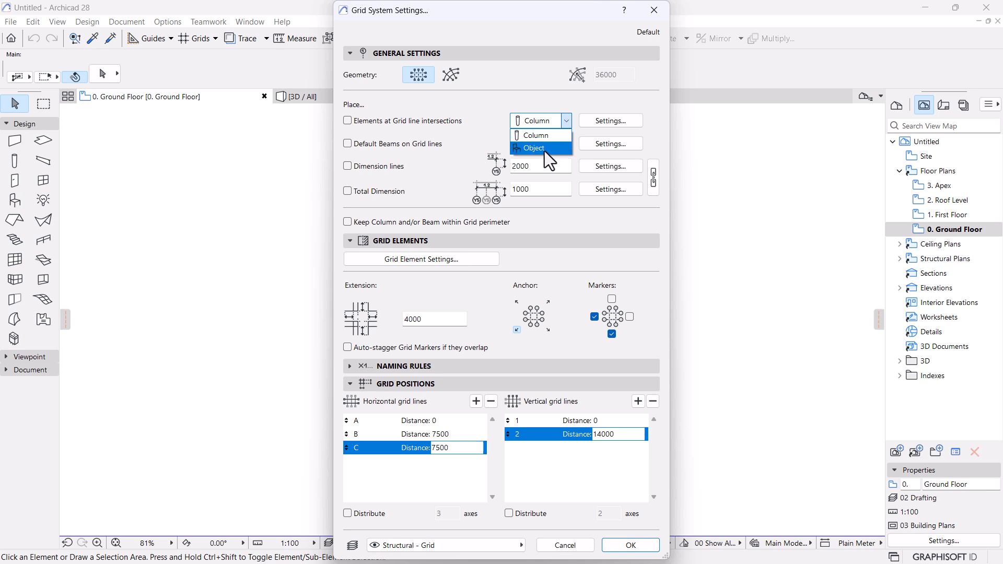
pyautogui.click(606, 102)
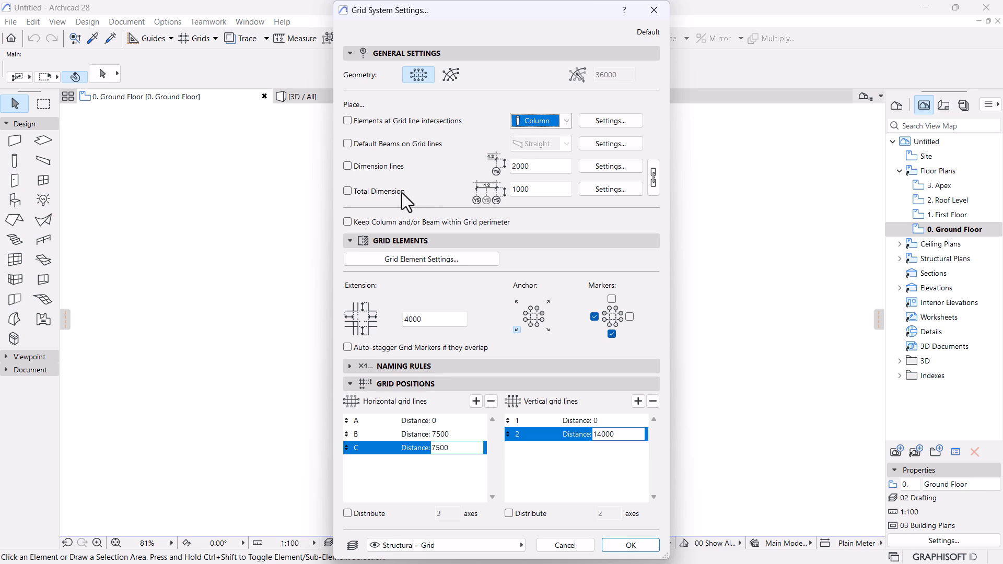
pyautogui.click(365, 146)
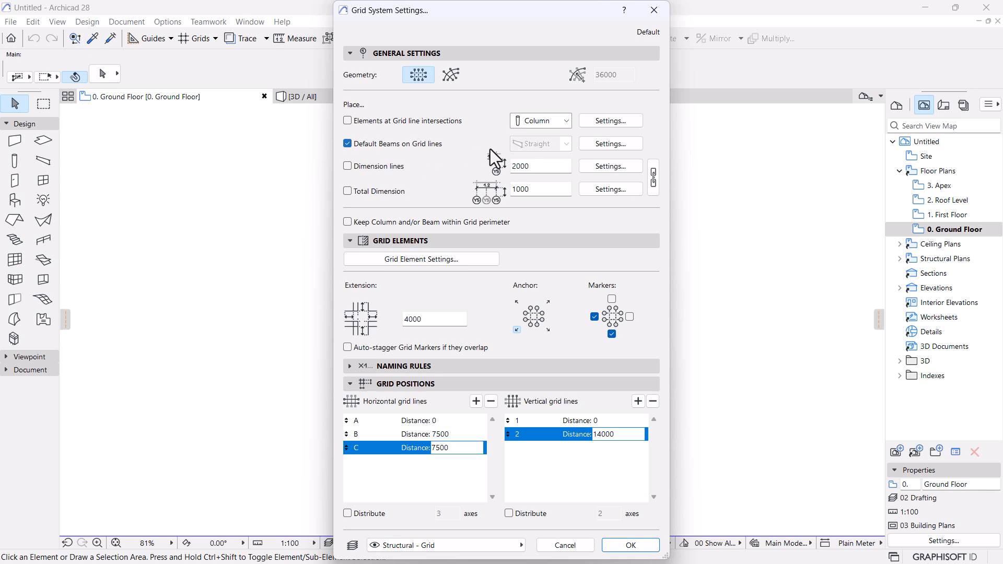
pyautogui.click(625, 146)
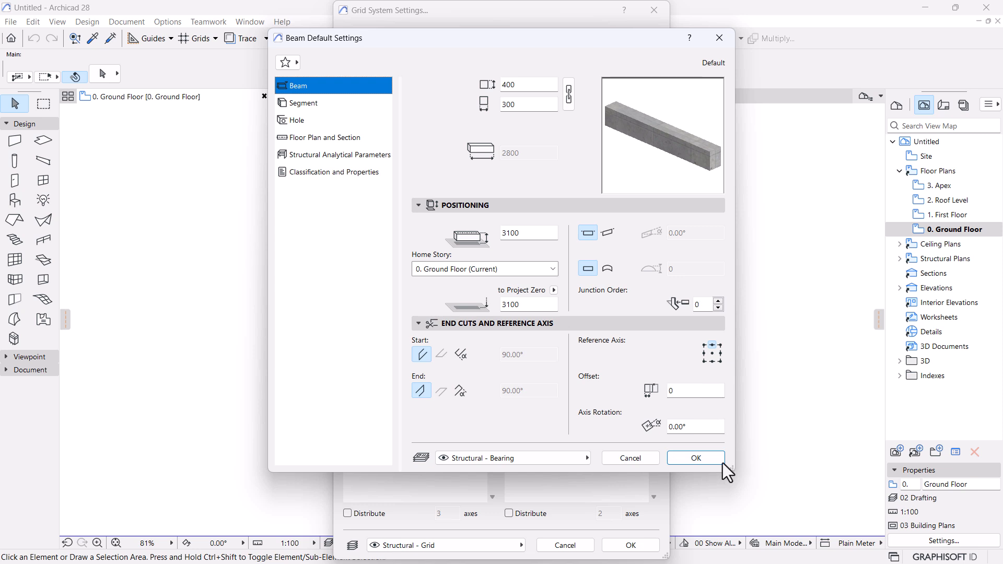
pyautogui.click(704, 459)
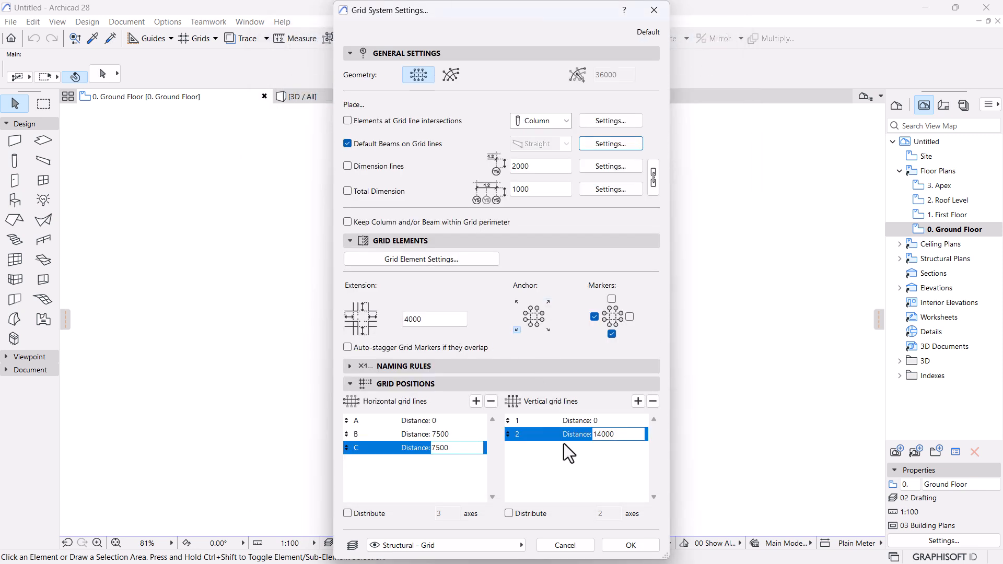
# Place the A–C / 1–2 grid system with its beams on the Ground Floor plan using two picked points.
pyautogui.click(622, 544)
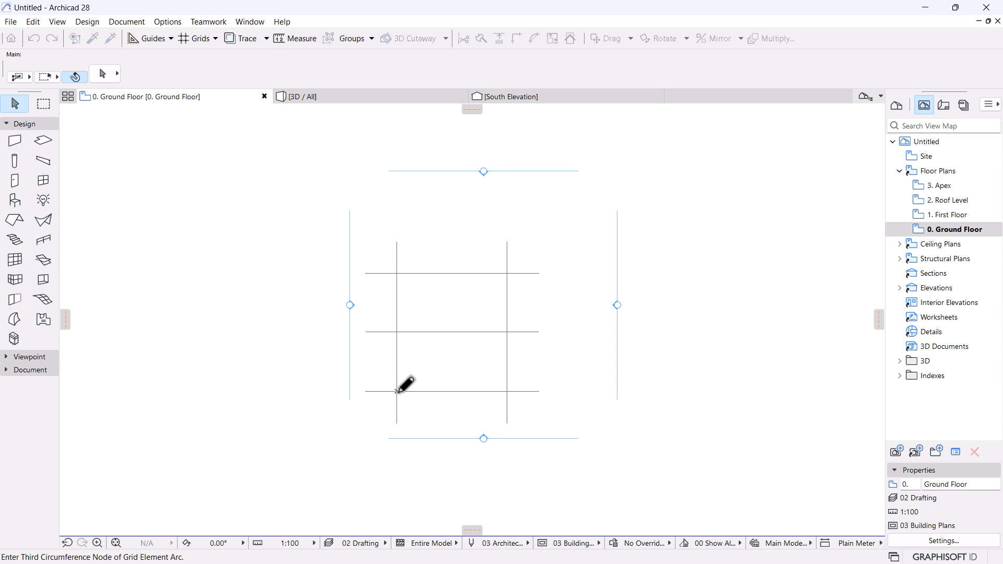
pyautogui.click(397, 391)
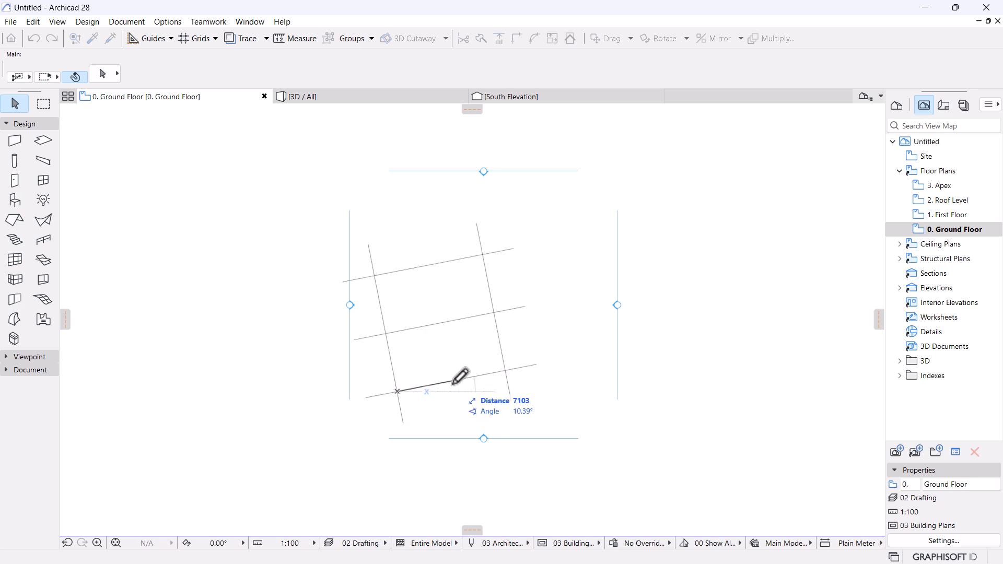
pyautogui.click(504, 390)
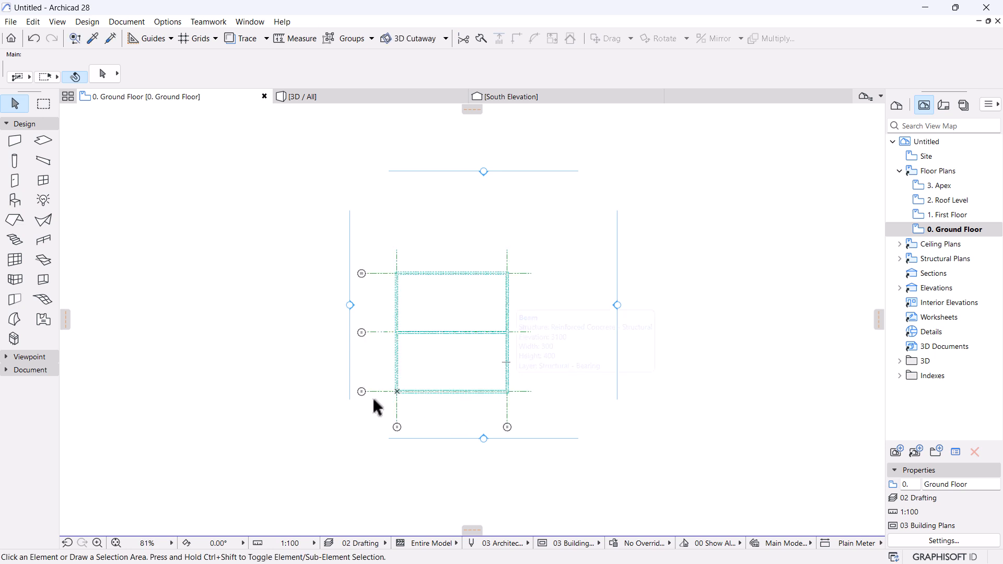
pyautogui.scroll(3, 375, 402)
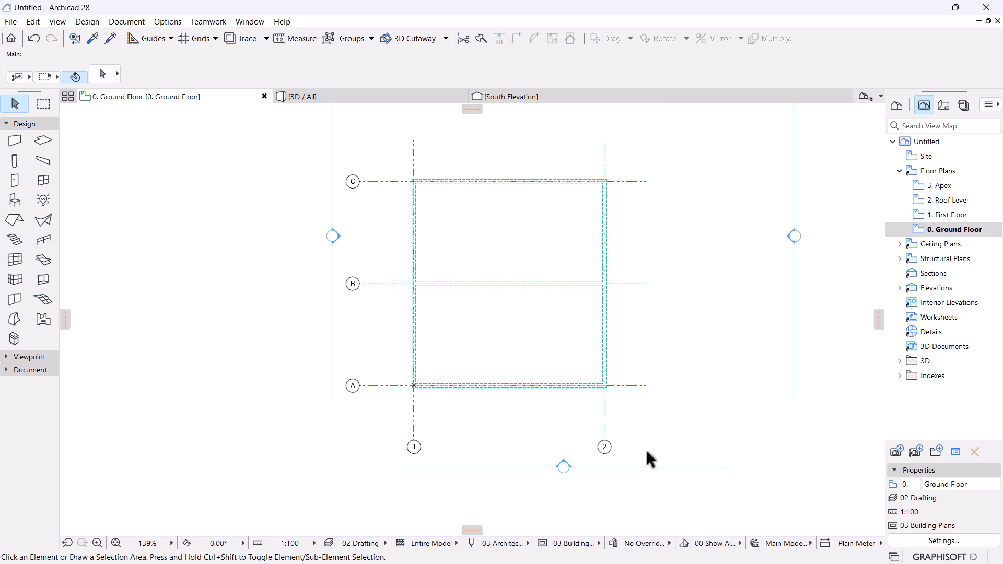
# Inspect the beam frame in the 3D / All view, zooming in and out.
pyautogui.click(331, 97)
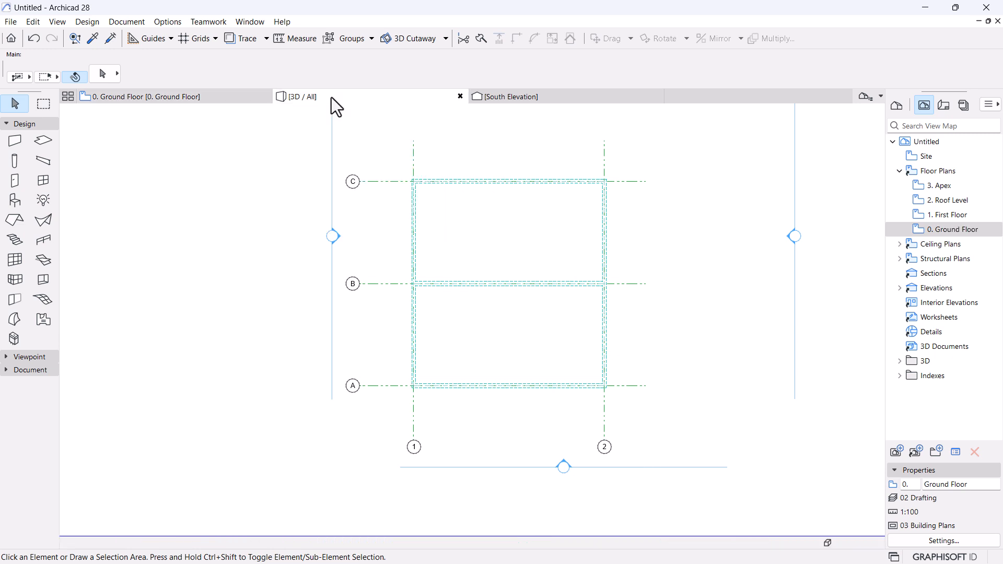
pyautogui.scroll(-2, 572, 272)
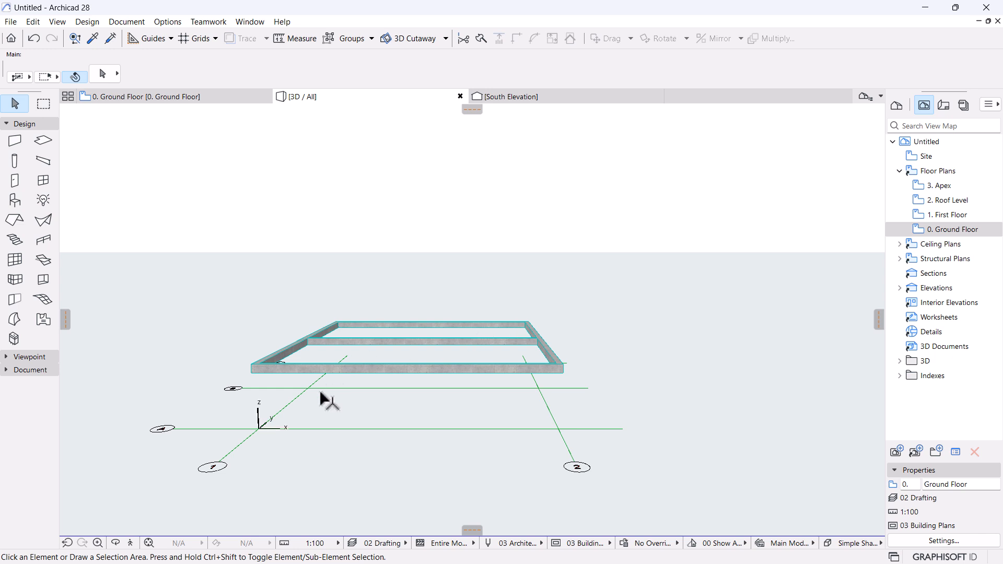
pyautogui.scroll(2, 324, 398)
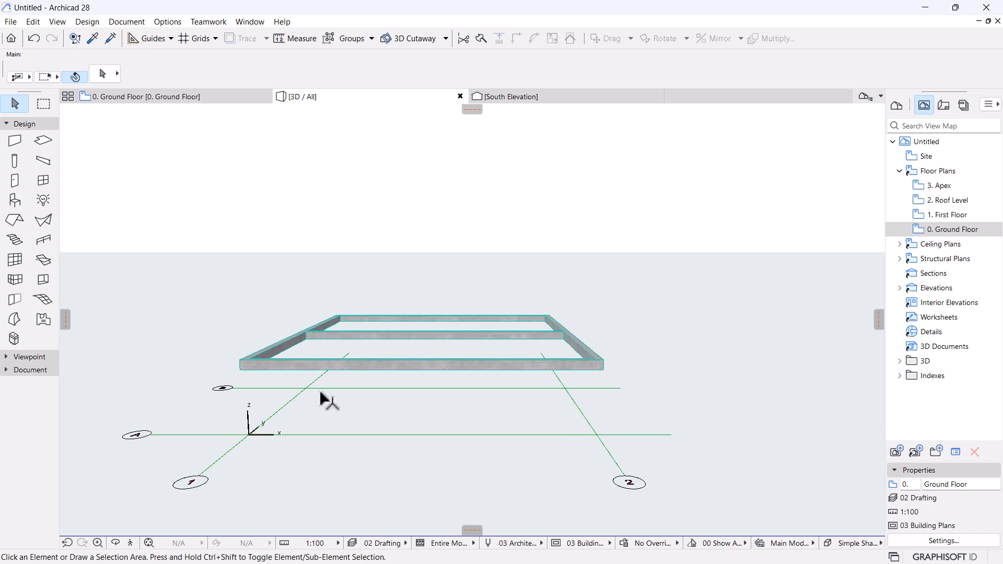
pyautogui.scroll(2, 329, 402)
pyautogui.scroll(2, 480, 371)
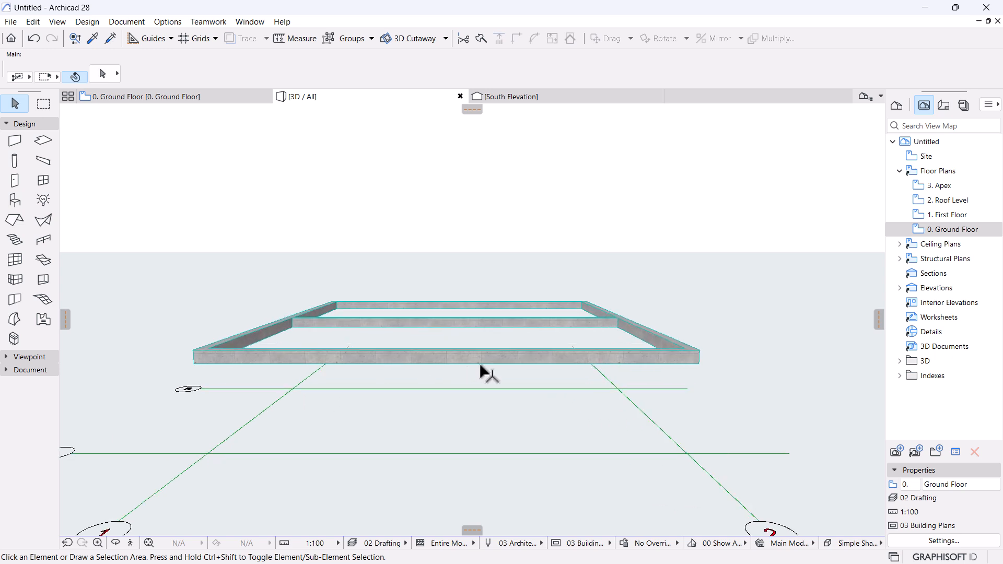
pyautogui.scroll(-1, 522, 382)
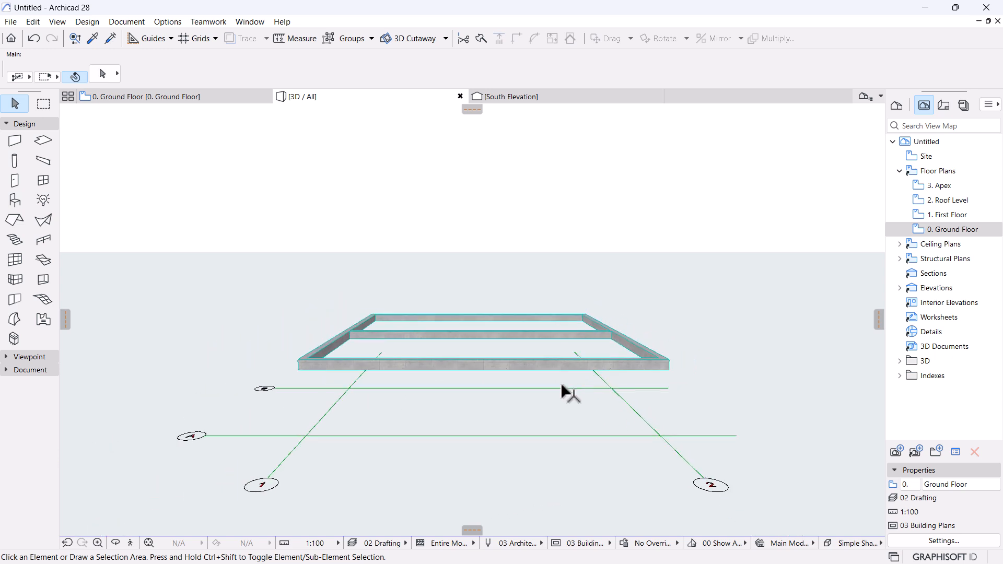
# Back on the Ground Floor plan, undo the grid and beam placement with Ctrl+Z.
pyautogui.click(174, 98)
pyautogui.scroll(4, 611, 172)
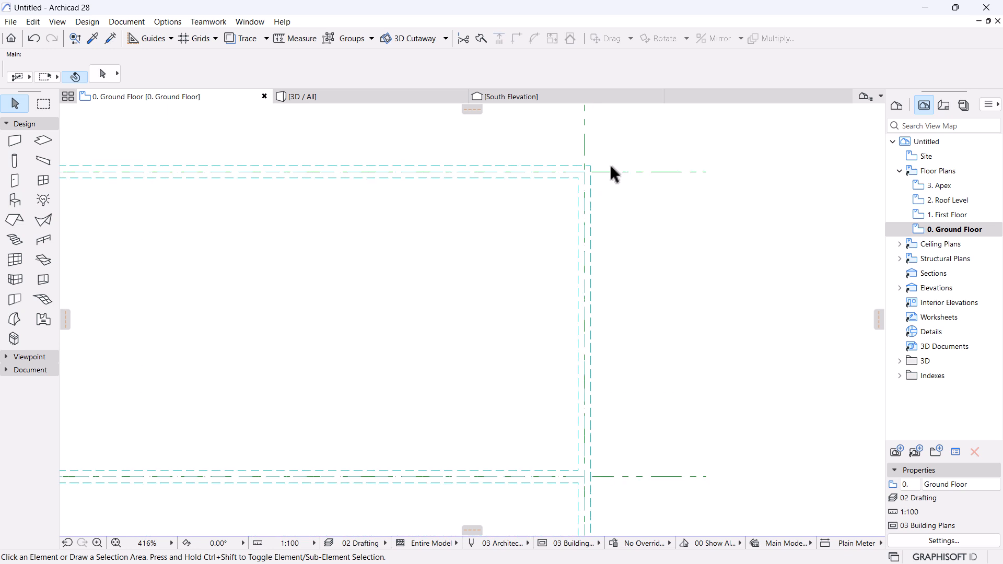
pyautogui.scroll(-5, 609, 172)
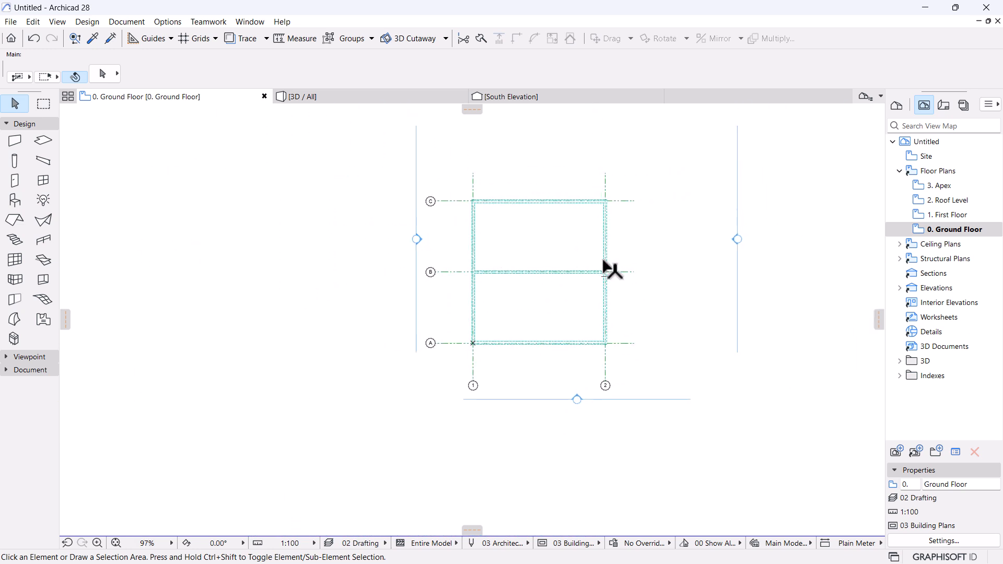
pyautogui.hotkey('ctrl', 'z')
pyautogui.scroll(2, 660, 194)
pyautogui.moveTo(583, 228); pyautogui.dragTo(577, 274, button='middle')
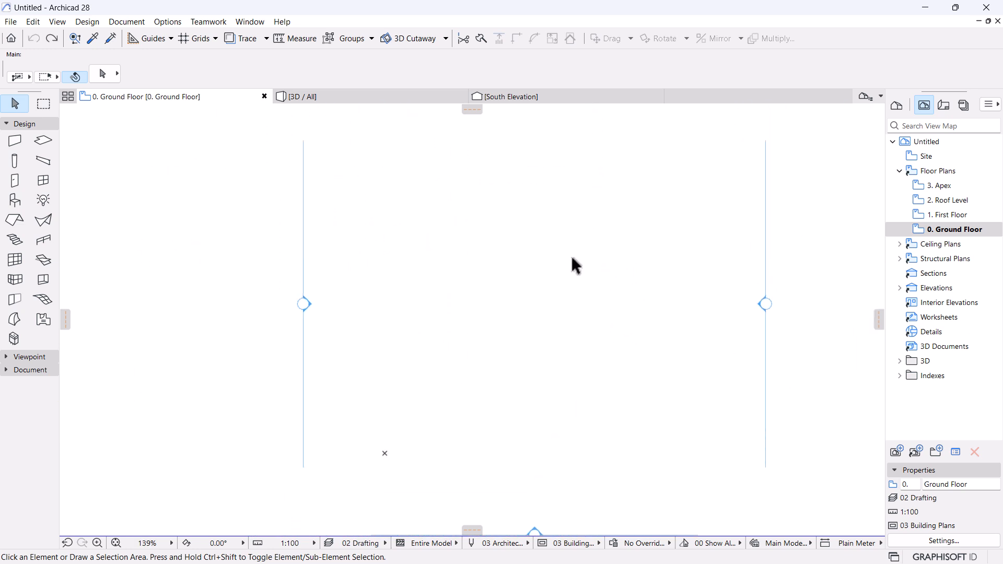
# Recentre the plan, reopen Design > Grid System and keep grid line B's spacing at 7500.
pyautogui.click(304, 158)
pyautogui.scroll(-4, 368, 209)
pyautogui.moveTo(439, 260); pyautogui.dragTo(474, 302, button='middle')
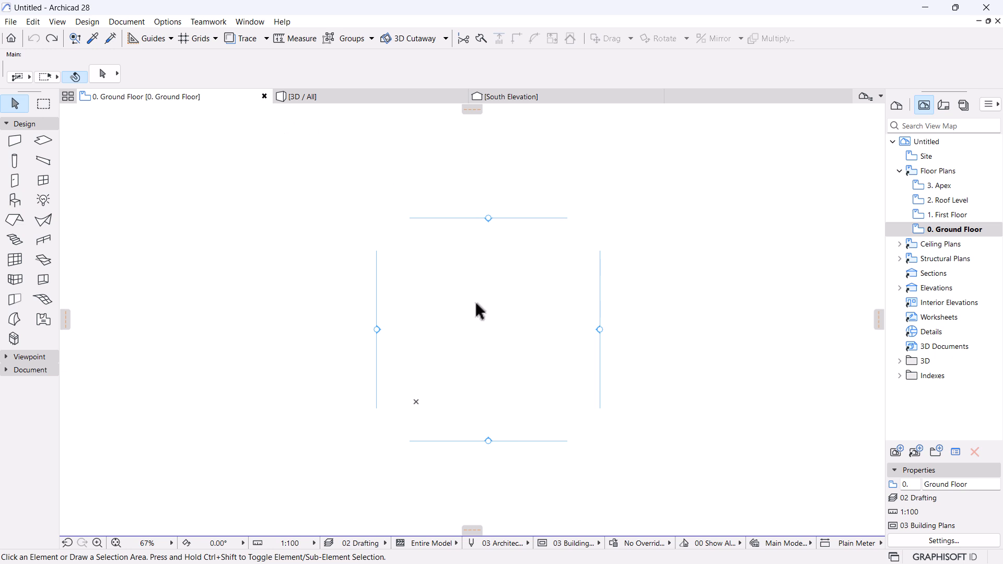
pyautogui.scroll(1, 476, 303)
pyautogui.moveTo(476, 304); pyautogui.dragTo(463, 277, button='middle')
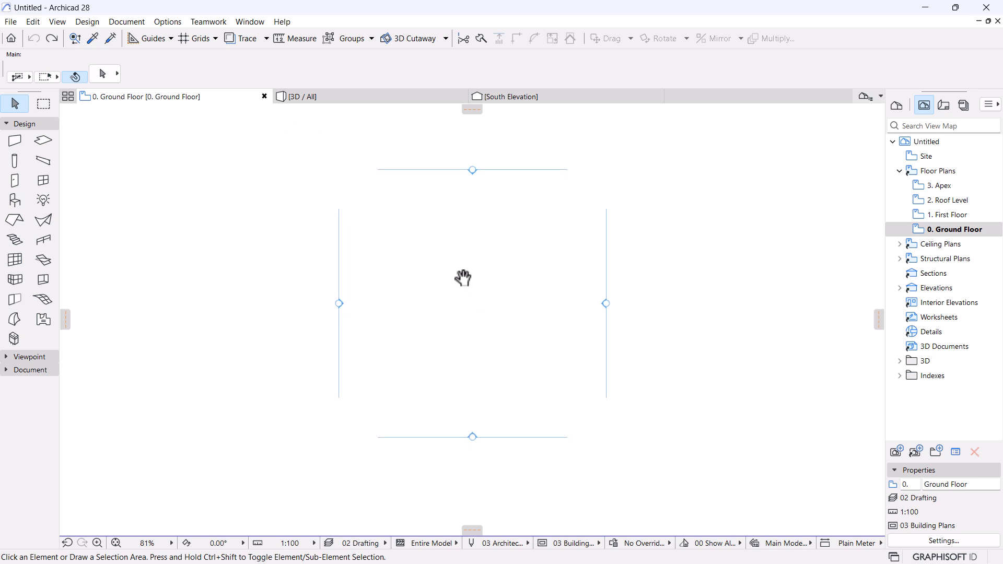
pyautogui.click(86, 22)
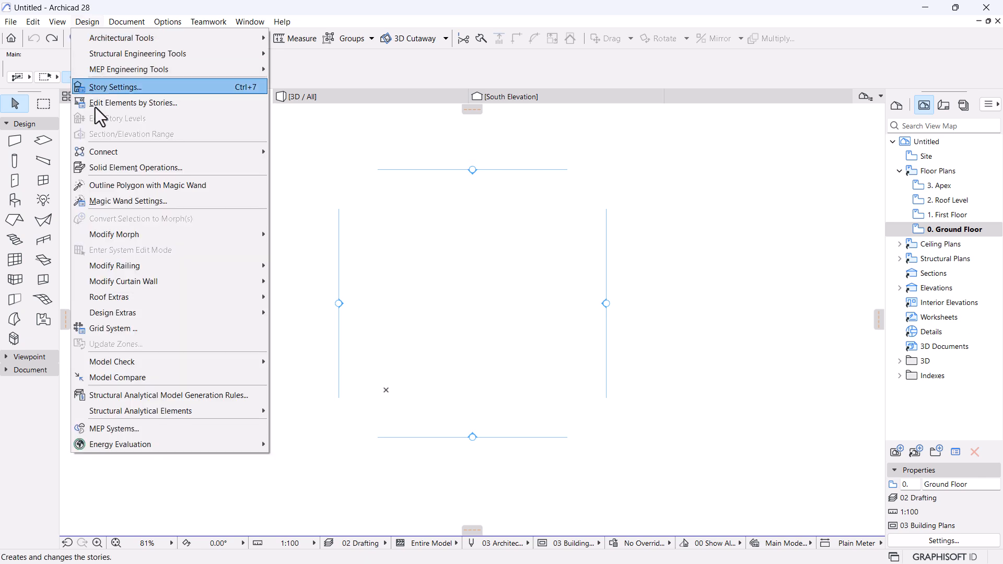
pyautogui.click(117, 332)
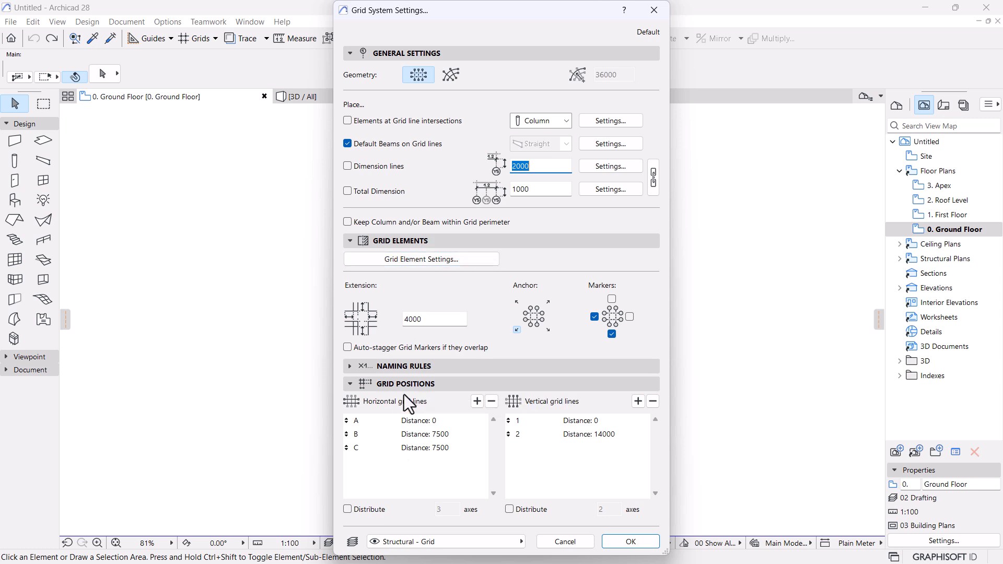
pyautogui.click(446, 438)
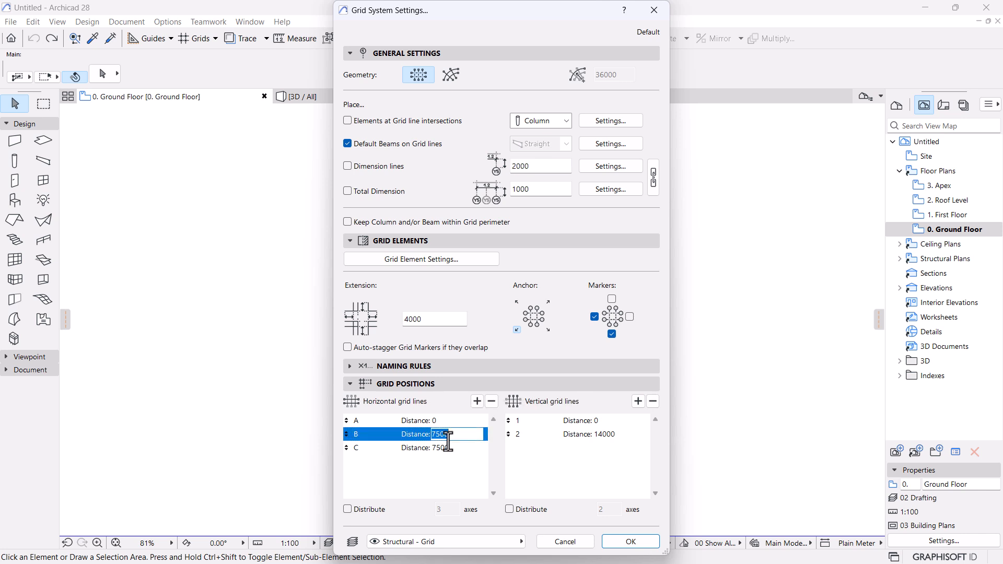
pyautogui.click(623, 468)
pyautogui.click(630, 542)
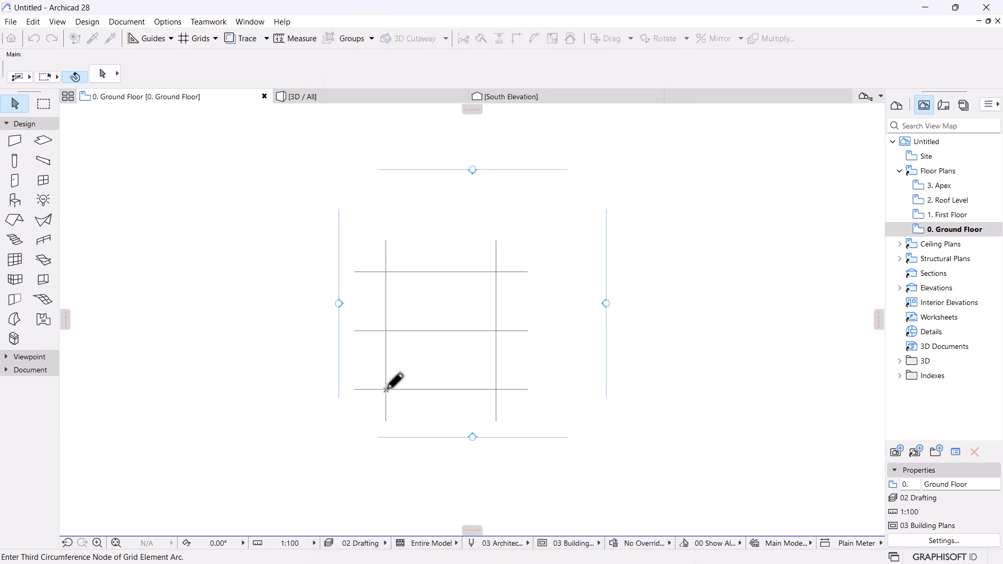
pyautogui.click(386, 390)
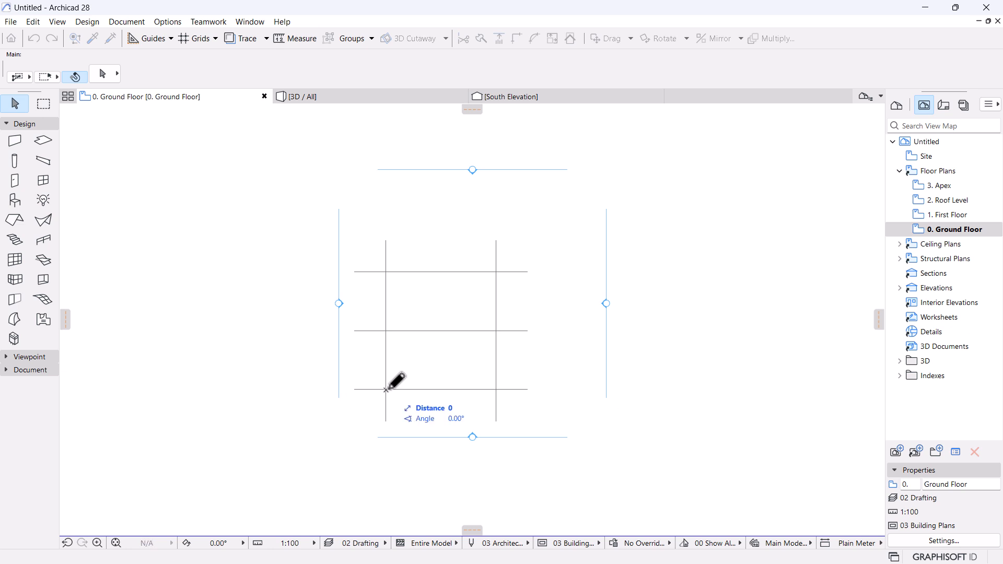
pyautogui.click(577, 389)
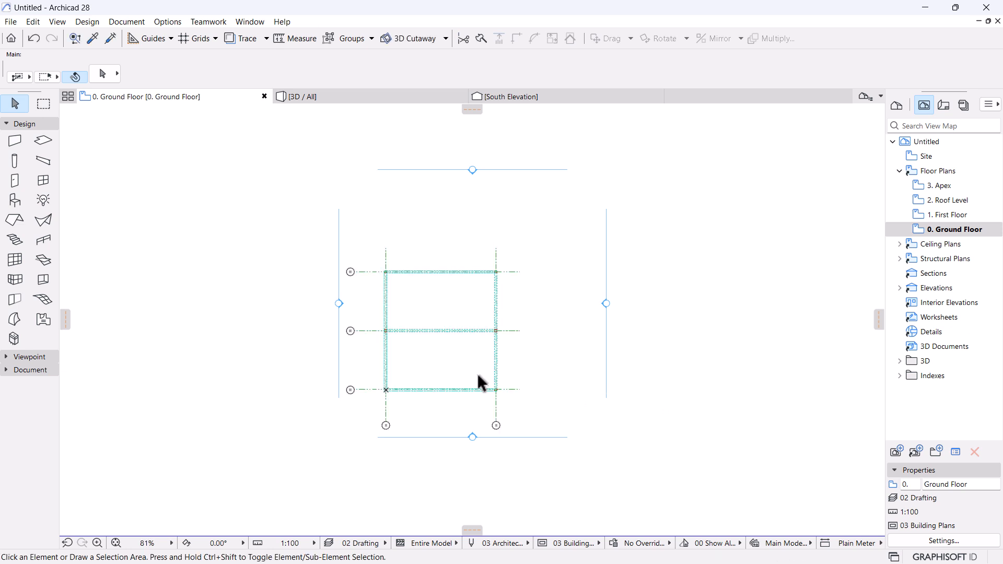
pyautogui.scroll(3, 415, 360)
pyautogui.scroll(8, 334, 423)
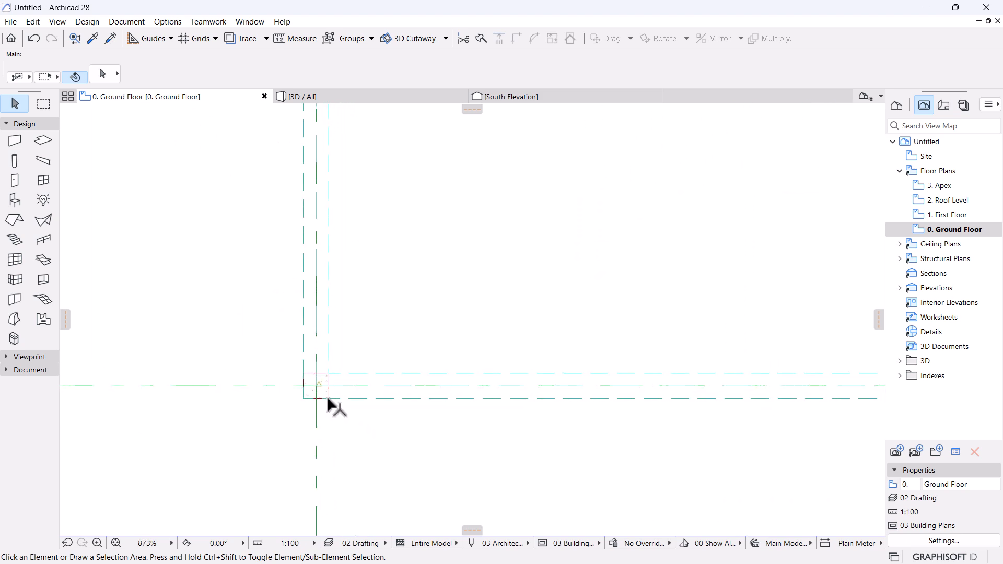
pyautogui.scroll(-8, 376, 392)
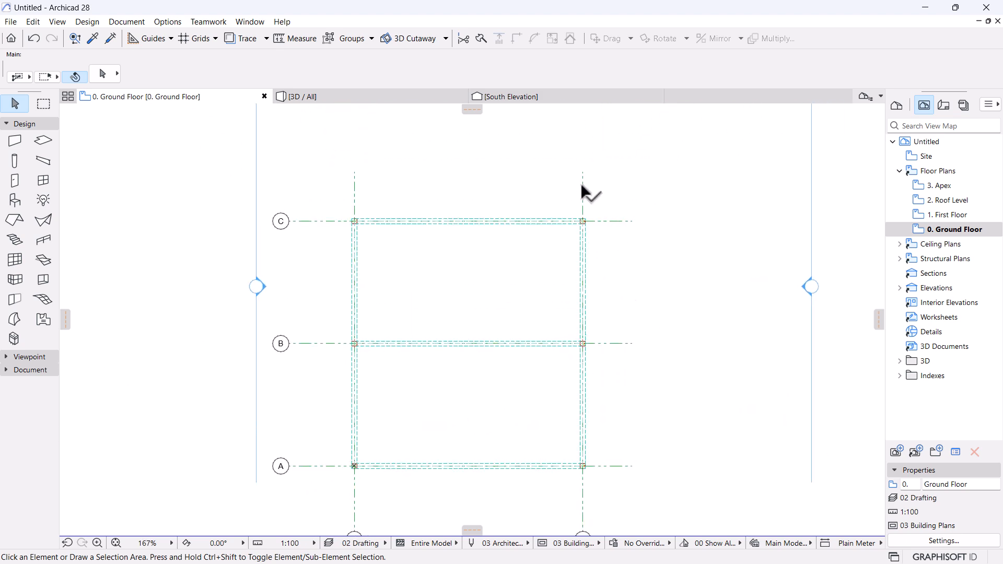
pyautogui.scroll(1, 585, 191)
pyautogui.scroll(-2, 578, 208)
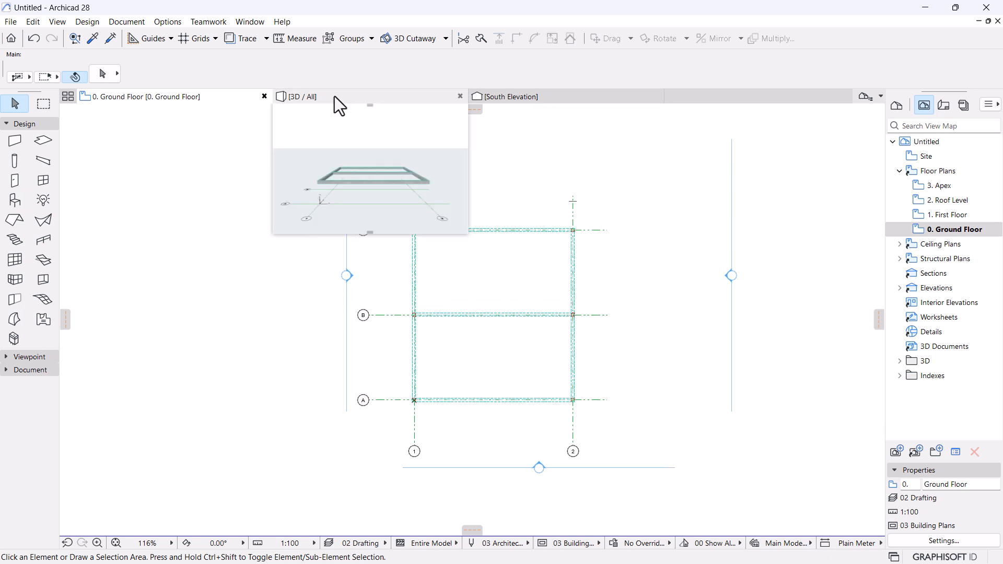
# Orbit the 3D / All view around the six columns and connecting beams.
pyautogui.click(337, 96)
pyautogui.moveTo(729, 331); pyautogui.dragTo(462, 298)
pyautogui.moveTo(569, 287); pyautogui.dragTo(535, 306)
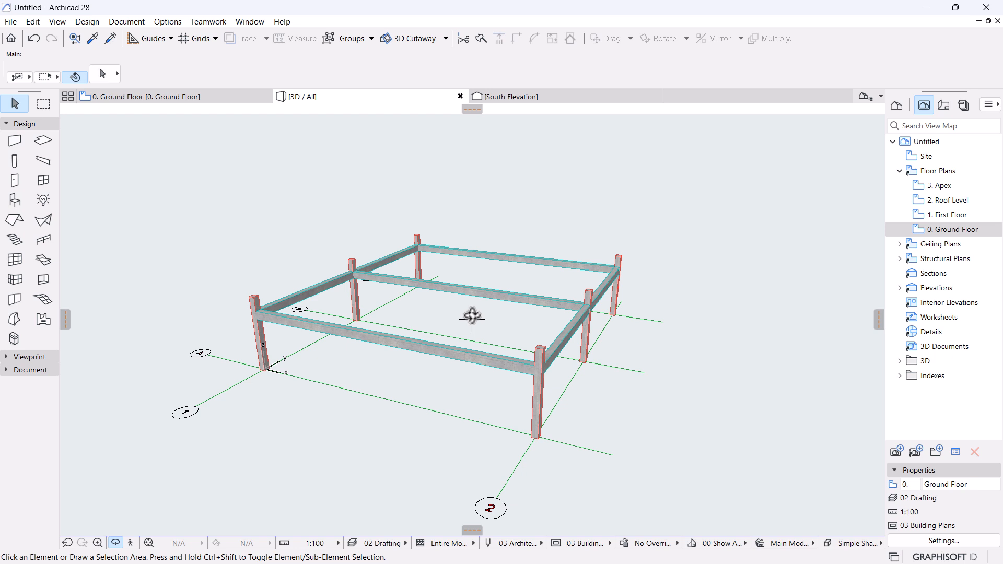
pyautogui.press('Escape')
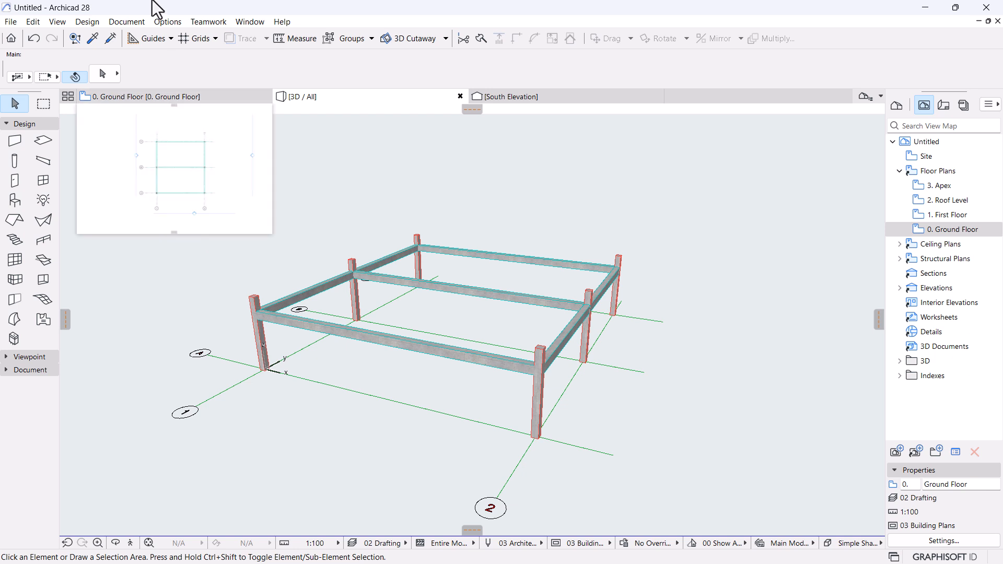
pyautogui.click(158, 22)
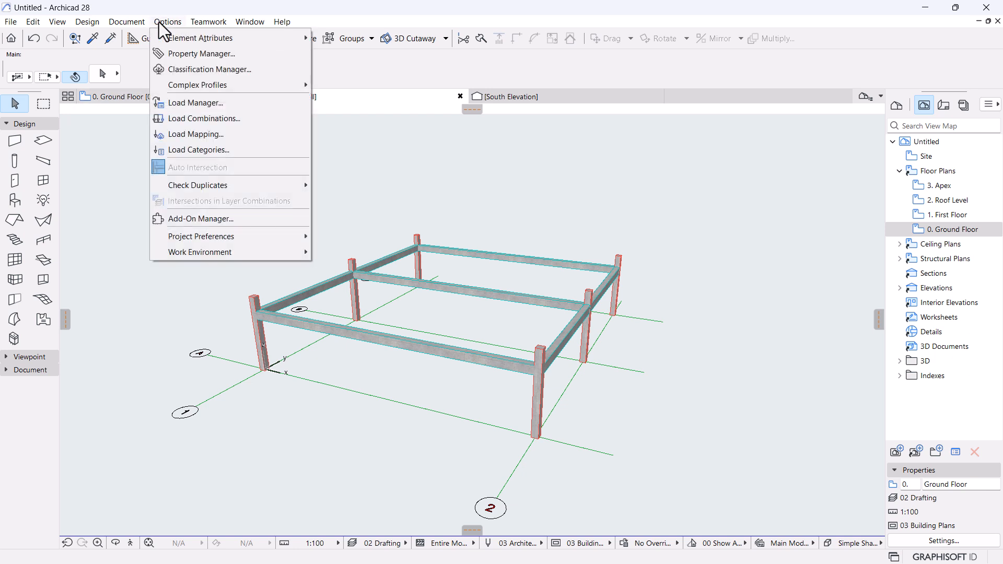
# Open Import Standard Steel Profile with South African country code and I / H Shape geometry.
pyautogui.moveTo(194, 85)
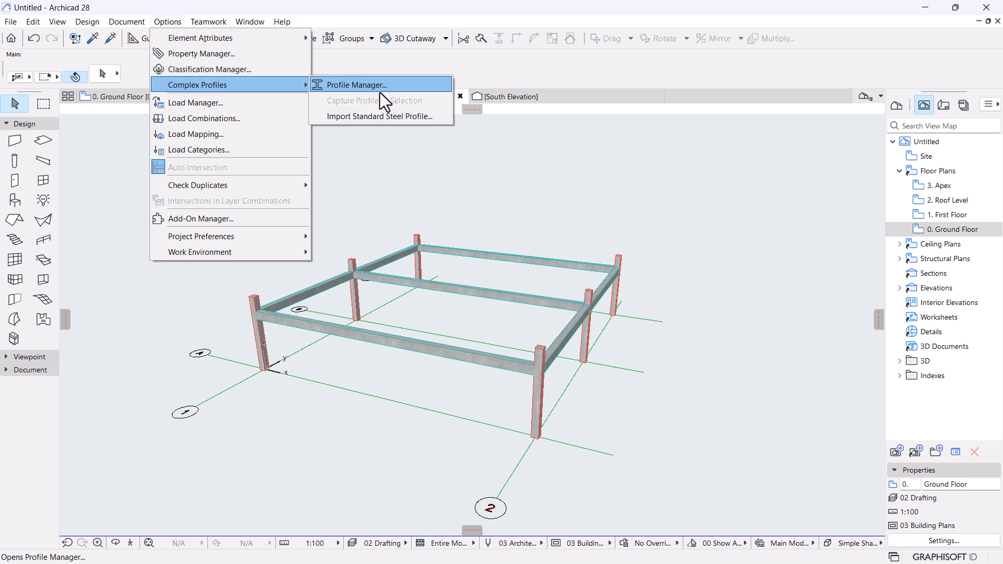
pyautogui.click(358, 116)
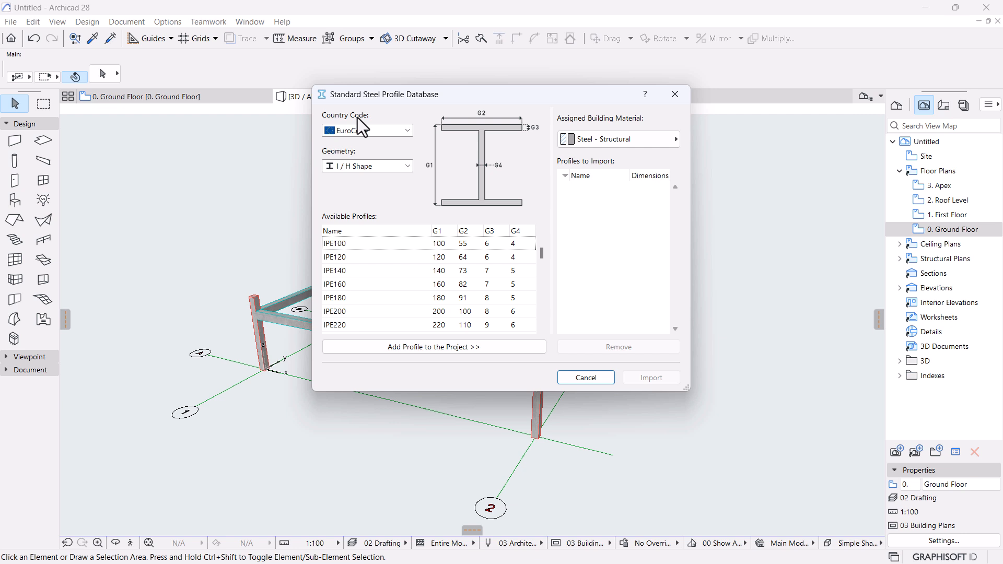
pyautogui.click(400, 133)
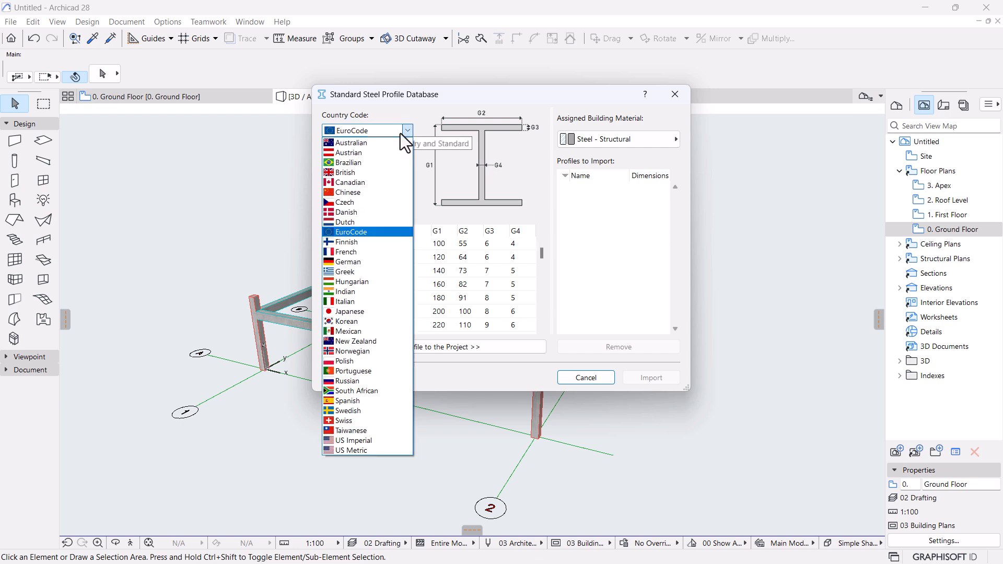
pyautogui.click(357, 392)
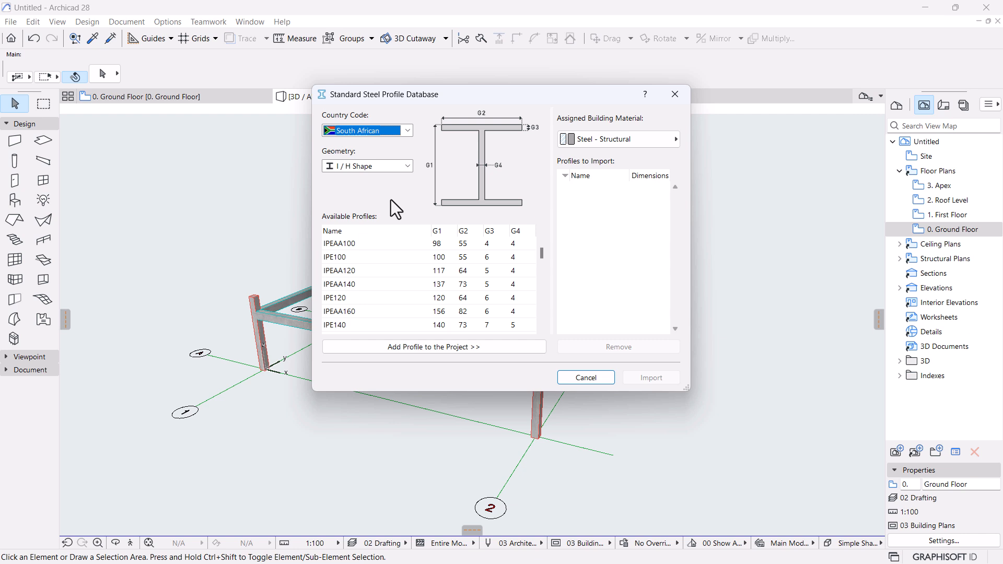
pyautogui.click(378, 165)
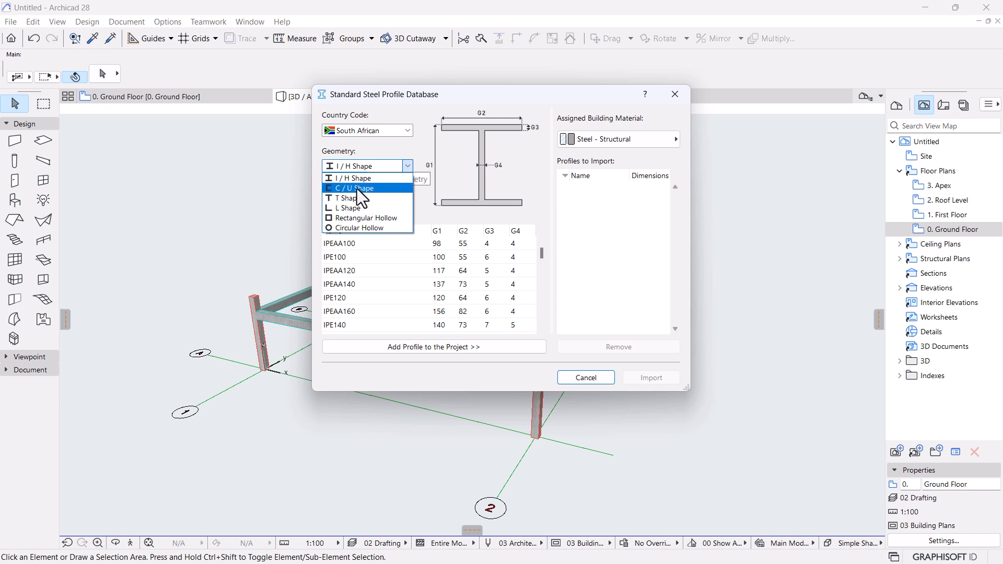
pyautogui.click(358, 179)
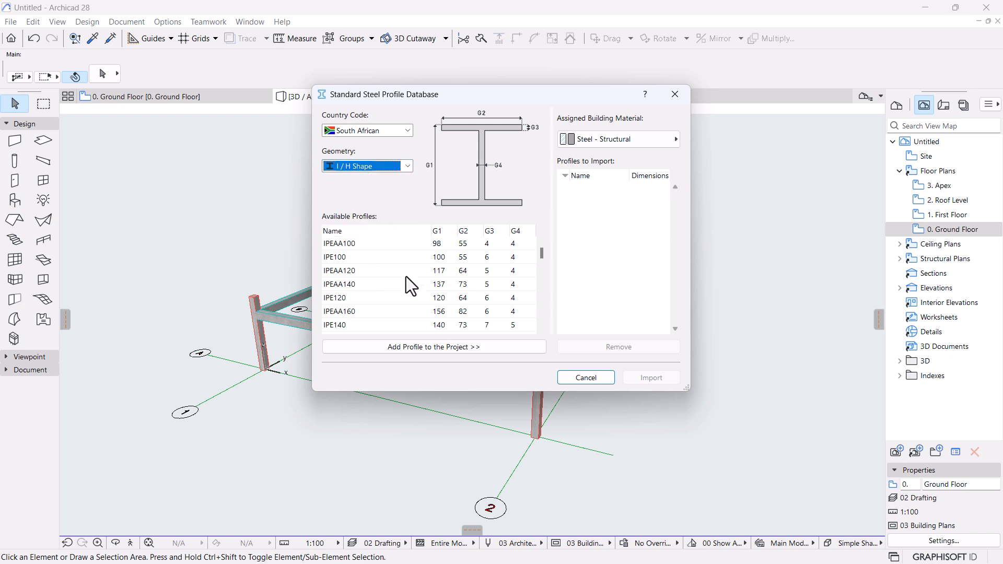
# Find UC254X254X73 in Available Profiles and add it to the import list.
pyautogui.moveTo(541, 255); pyautogui.dragTo(547, 296)
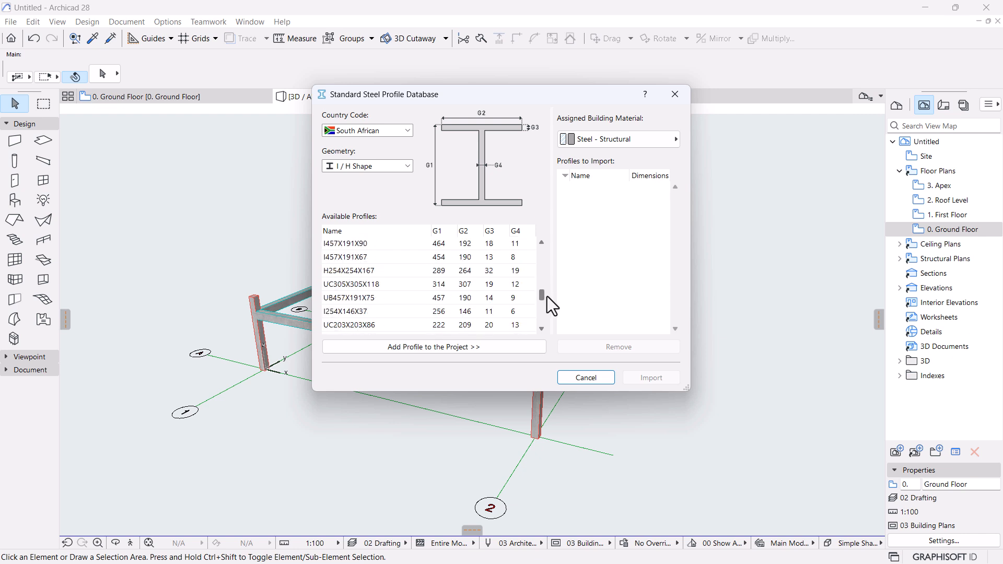
pyautogui.click(350, 272)
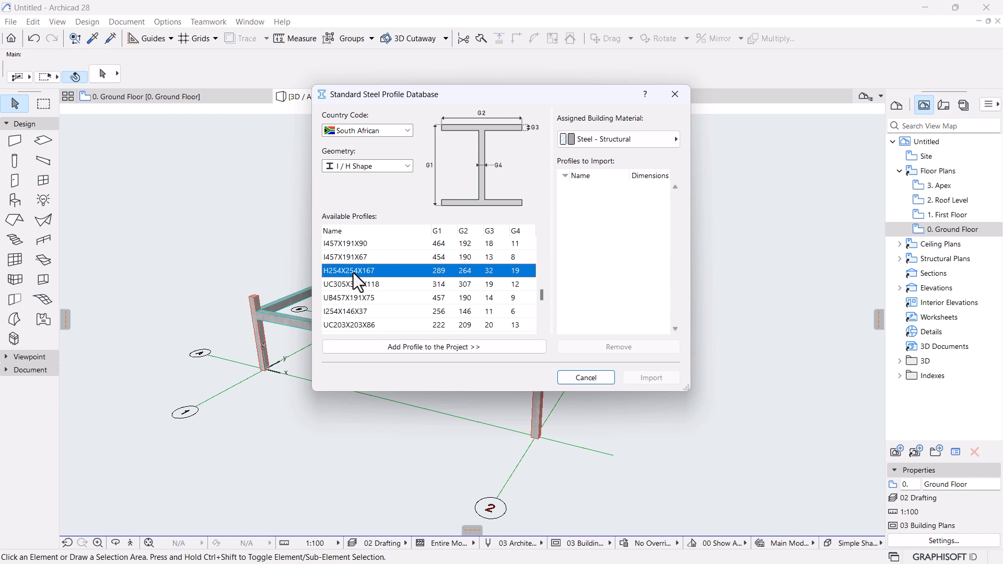
pyautogui.scroll(-1, 353, 274)
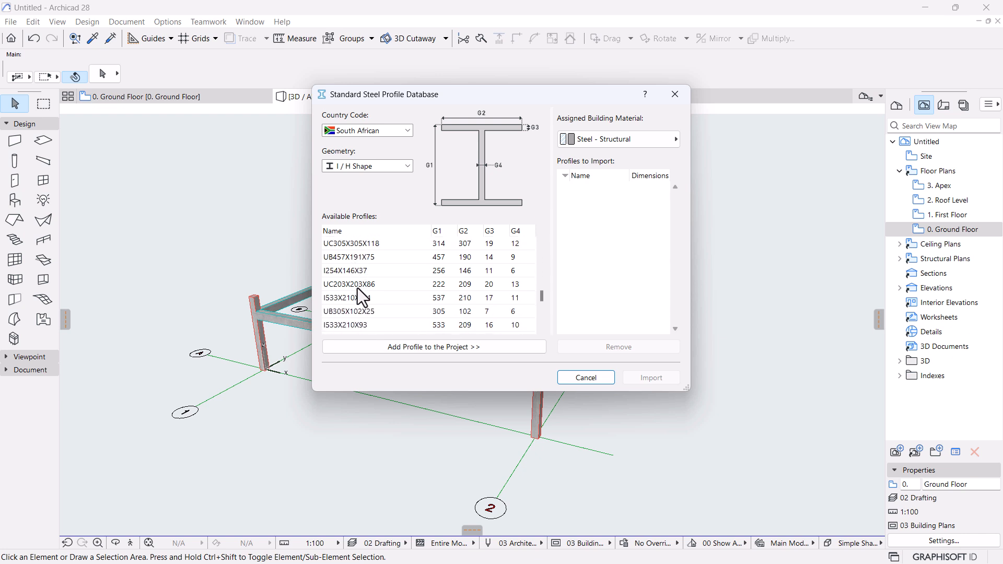
pyautogui.scroll(-1, 371, 312)
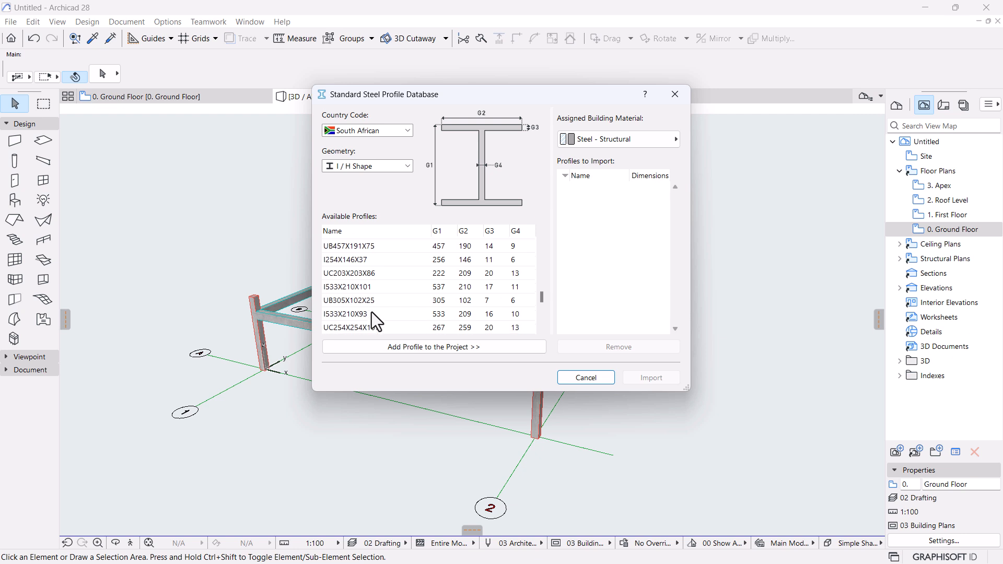
pyautogui.scroll(-1, 372, 312)
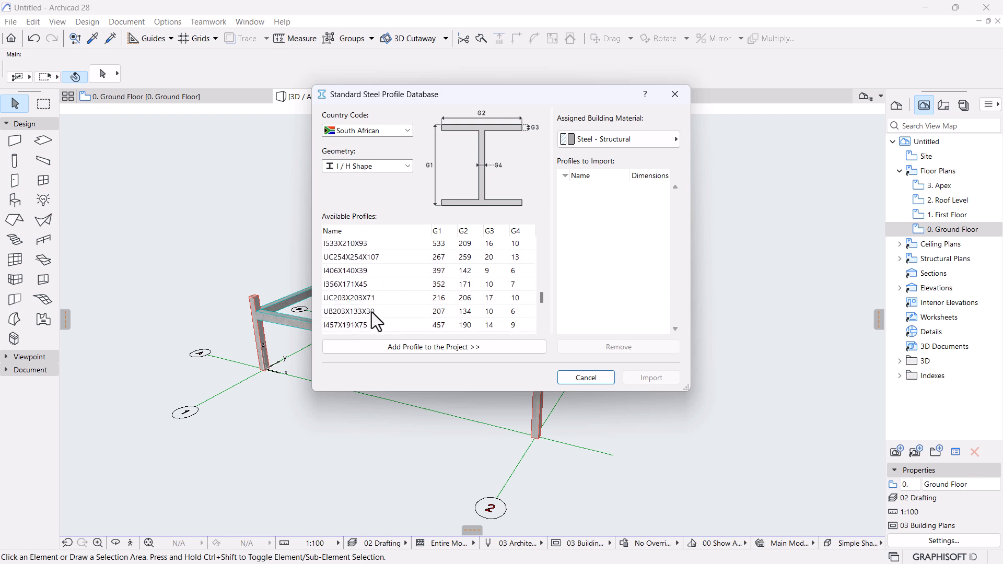
pyautogui.scroll(-2, 374, 315)
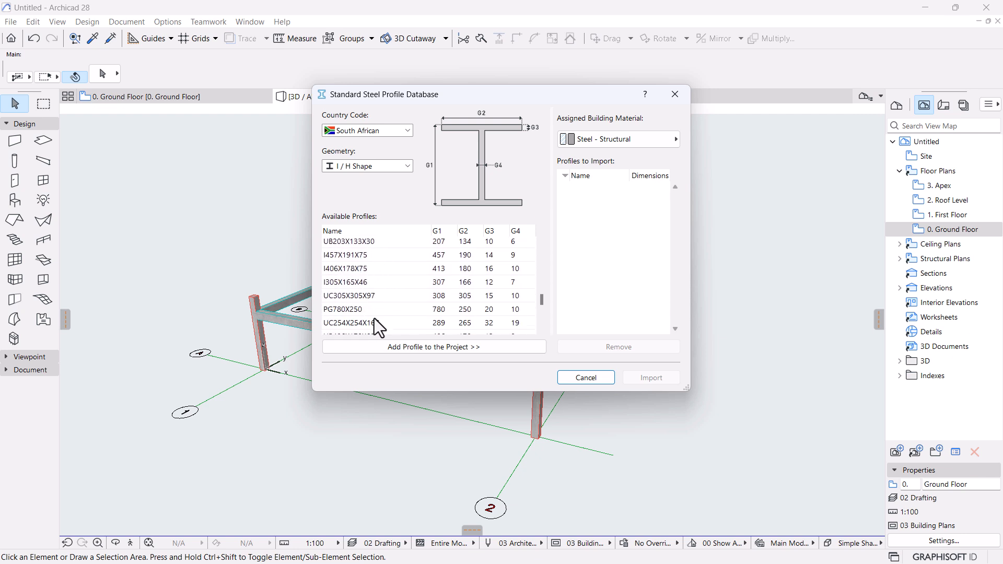
pyautogui.scroll(-4, 375, 320)
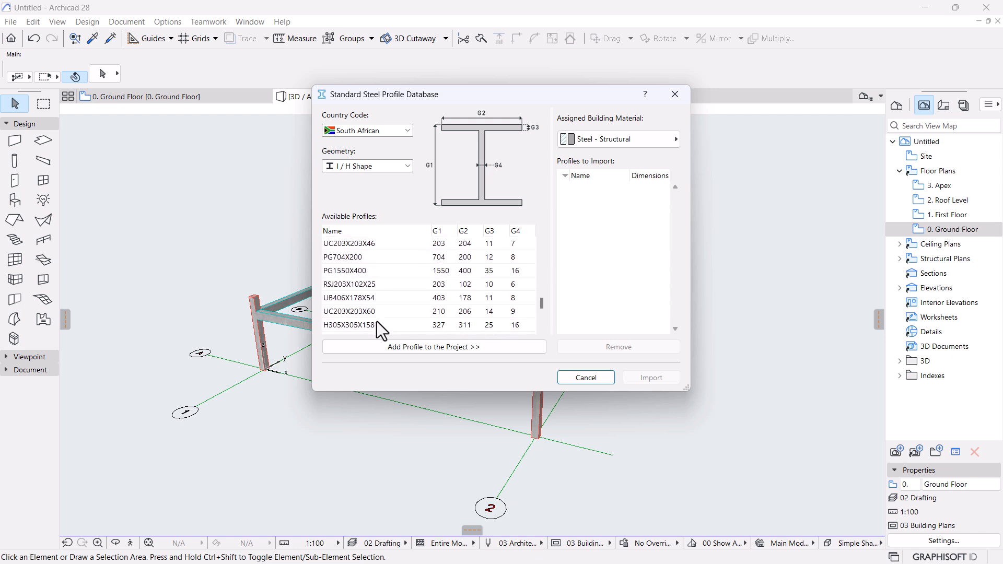
pyautogui.scroll(-1, 377, 321)
pyautogui.scroll(-1, 378, 322)
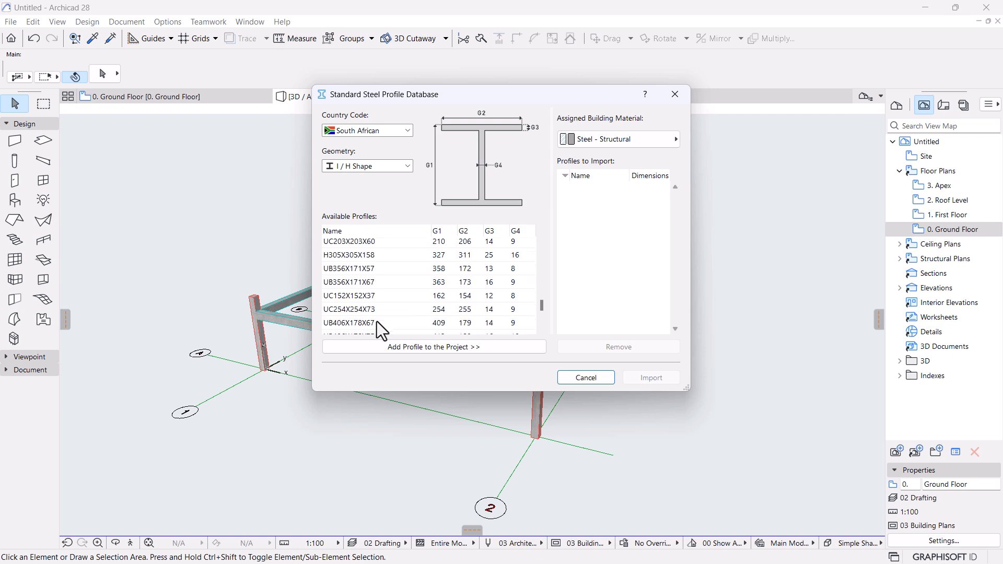
pyautogui.scroll(-1, 378, 322)
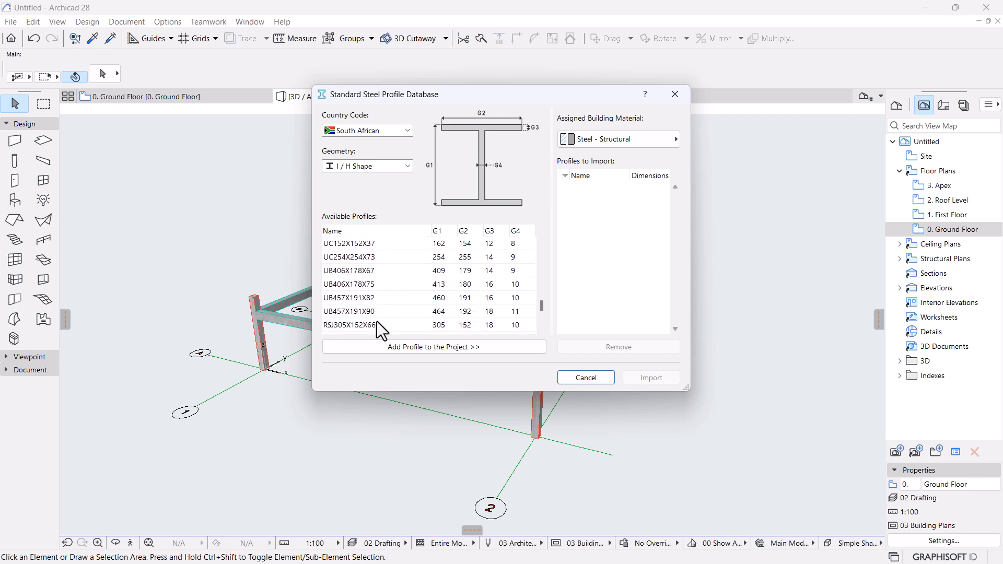
pyautogui.click(348, 260)
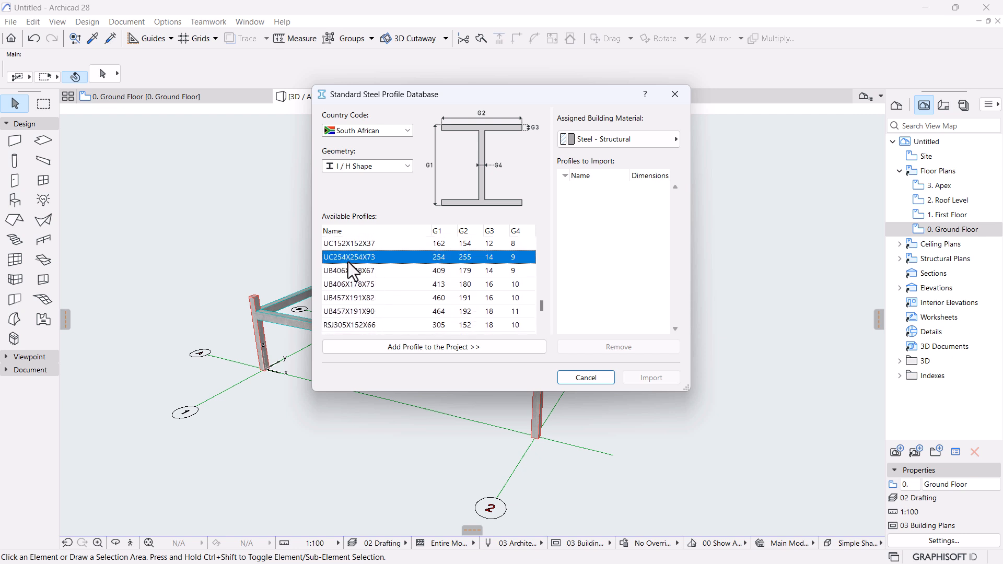
pyautogui.click(415, 347)
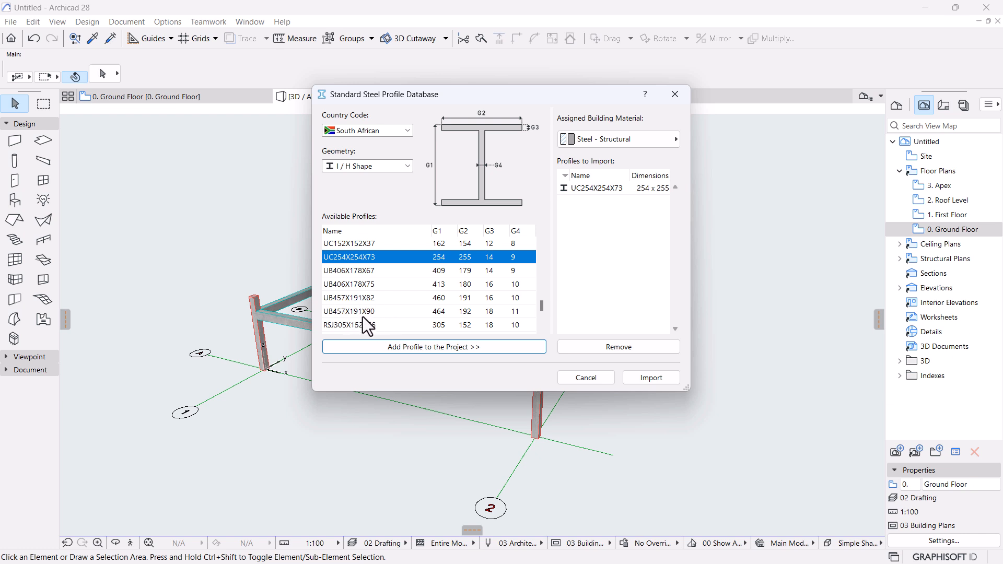
# Add UC152X152X37 to the import list as well.
pyautogui.scroll(1, 373, 321)
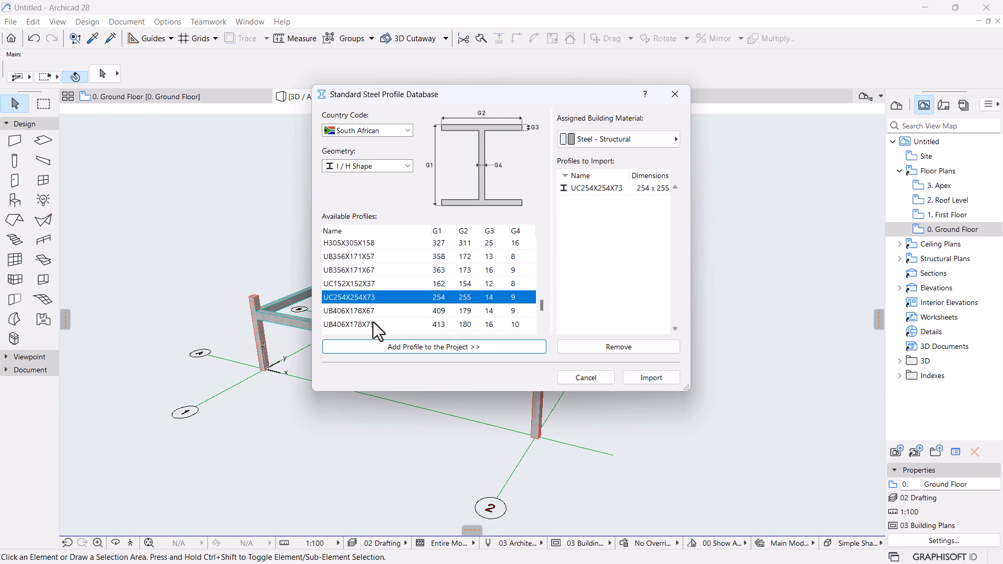
pyautogui.click(354, 282)
pyautogui.click(461, 347)
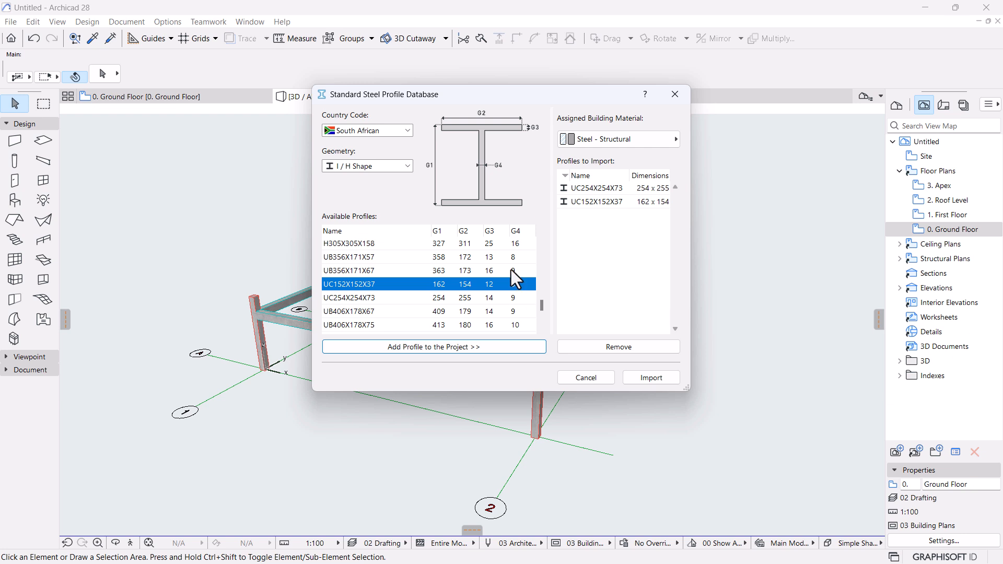
pyautogui.click(357, 167)
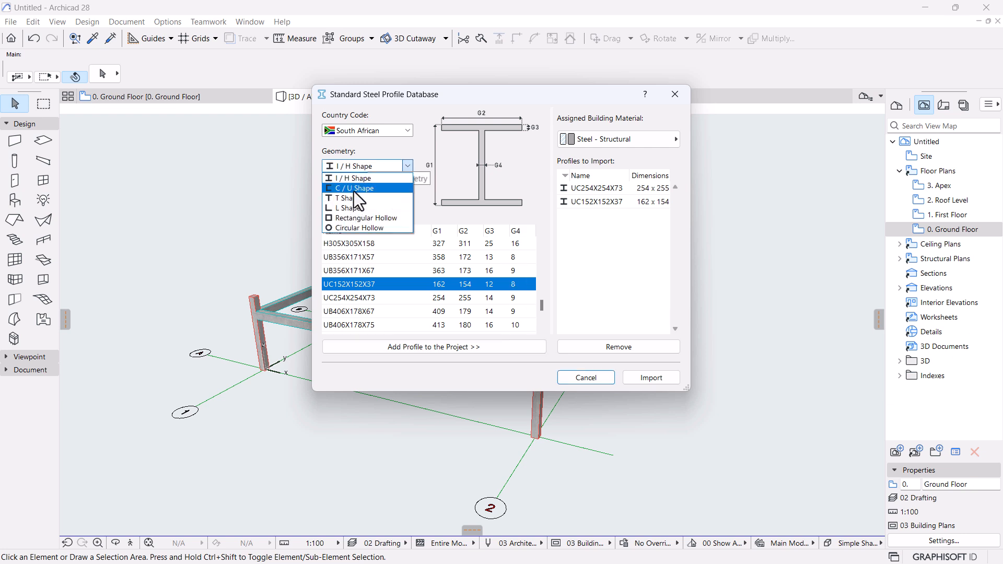
# Switch to C / U channel geometry and add C152X76X18 to the import list.
pyautogui.click(353, 191)
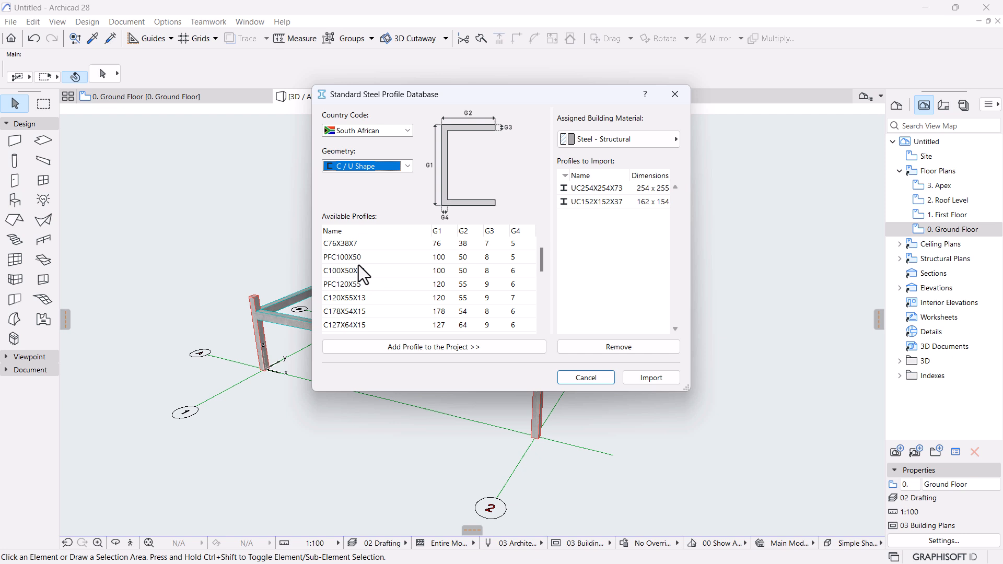
pyautogui.scroll(-2, 352, 298)
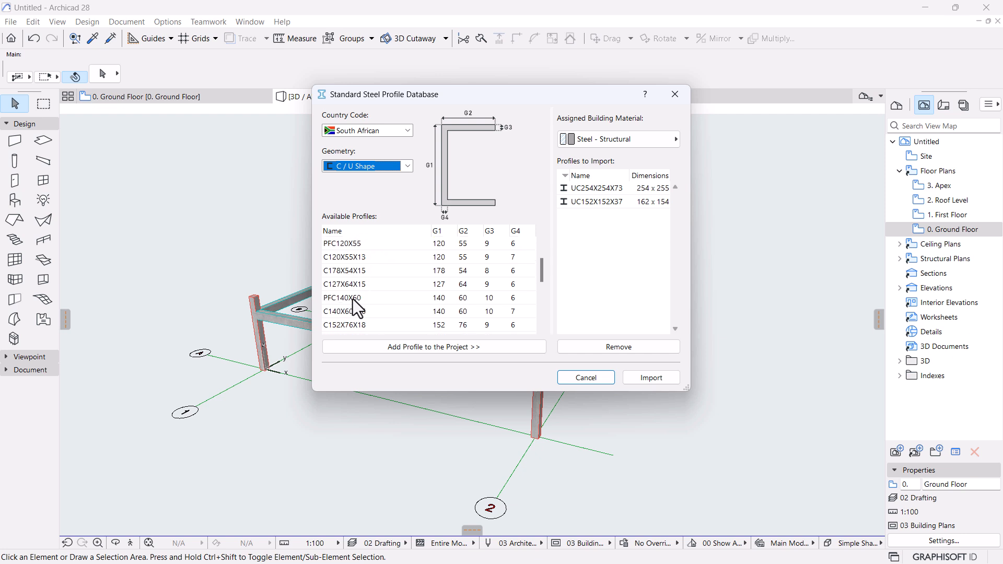
pyautogui.scroll(-4, 357, 297)
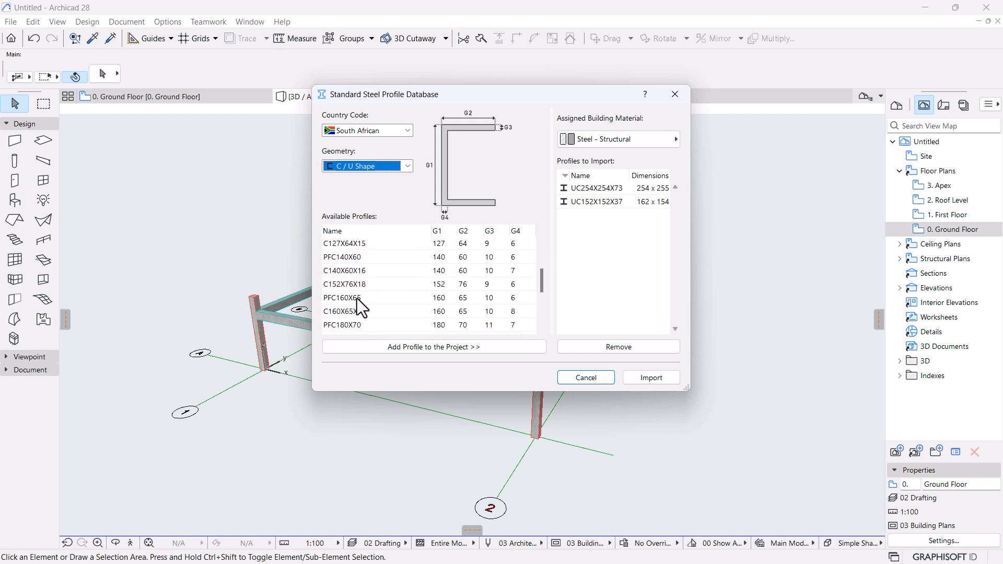
pyautogui.scroll(-4, 357, 302)
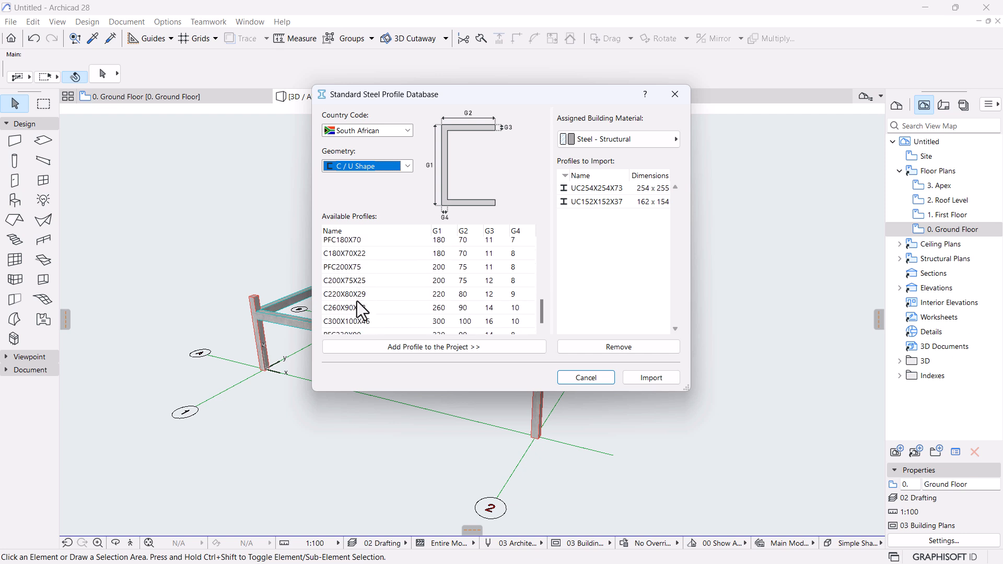
pyautogui.scroll(4, 356, 301)
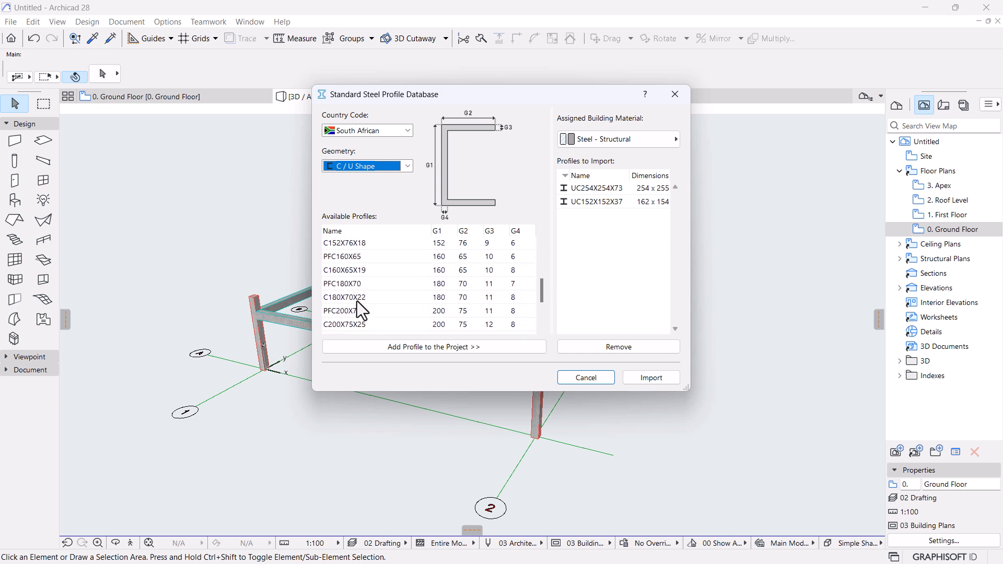
pyautogui.scroll(2, 353, 299)
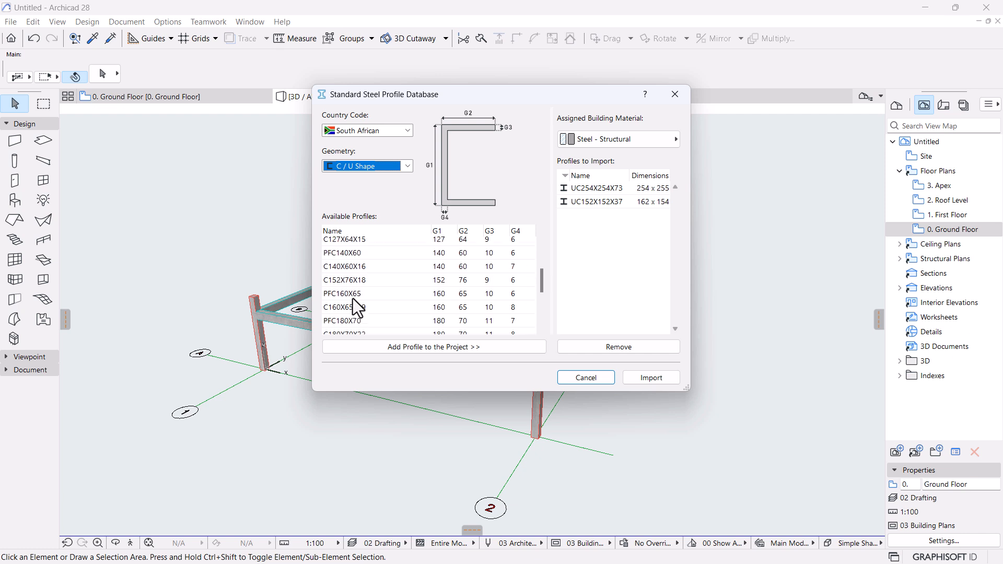
pyautogui.click(341, 286)
pyautogui.click(402, 348)
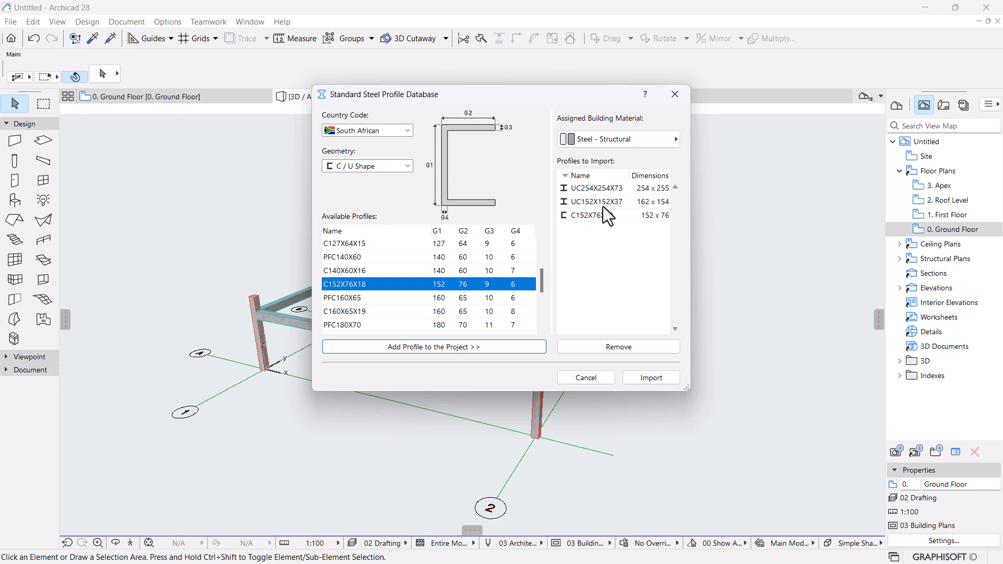
pyautogui.press('Tab')
# Import the three queued steel profiles, then select all six columns with the Column tool.
pyautogui.keyDown('shift'); pyautogui.click(590, 217); pyautogui.keyUp('shift')
pyautogui.click(654, 380)
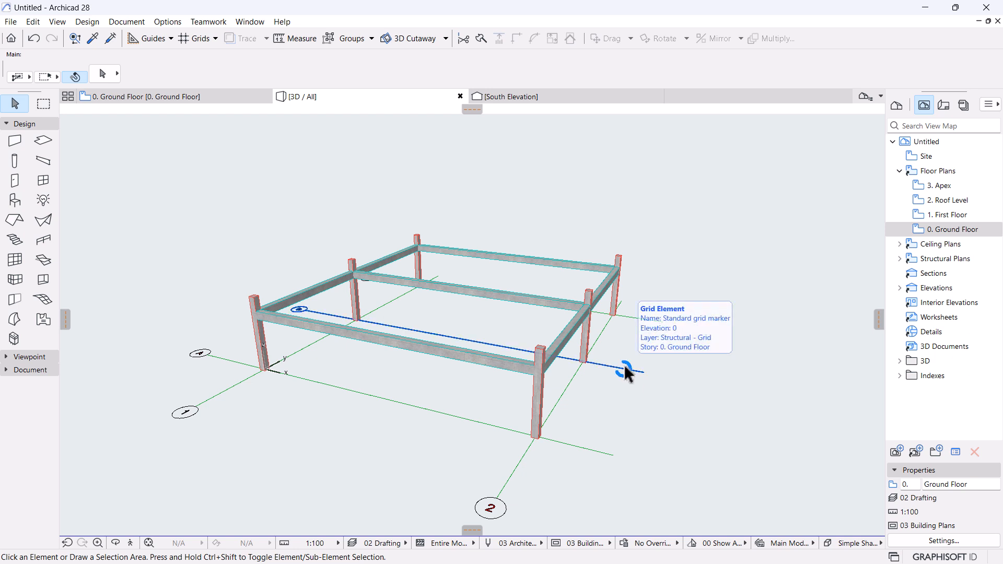
pyautogui.keyDown('shift'); pyautogui.moveTo(624, 365); pyautogui.dragTo(543, 320, button='middle'); pyautogui.keyUp('shift')
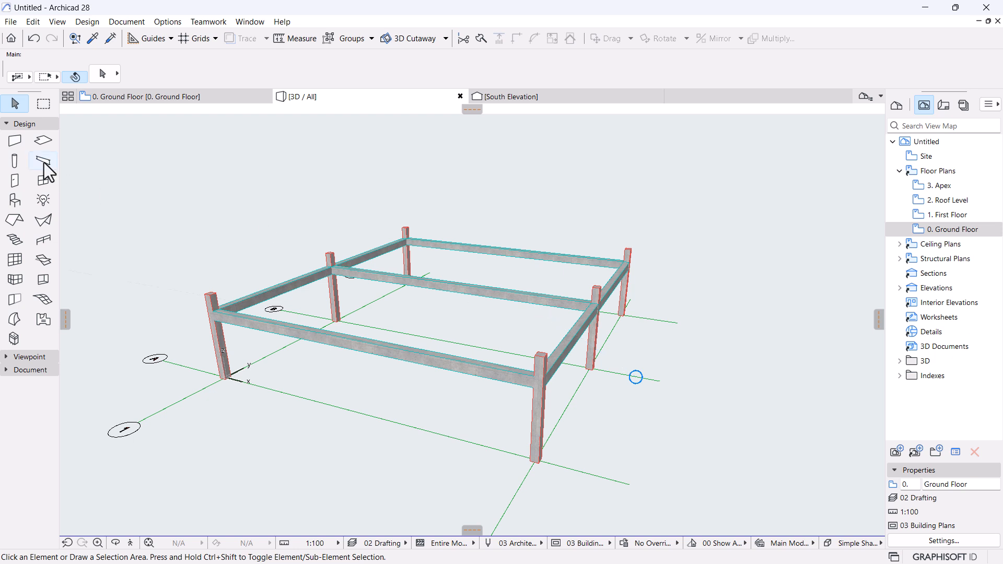
pyautogui.click(14, 160)
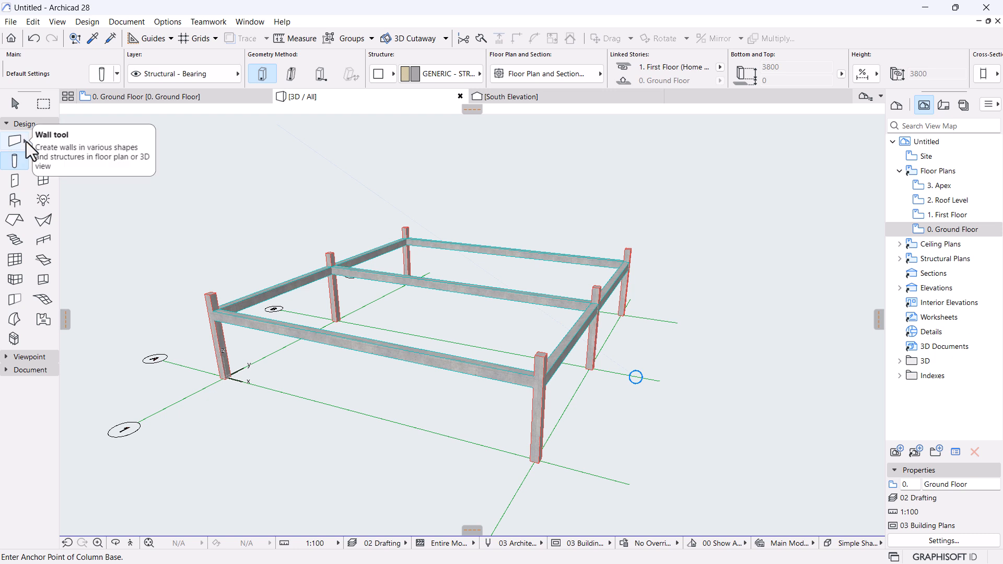
pyautogui.hotkey('ctrl', 'a')
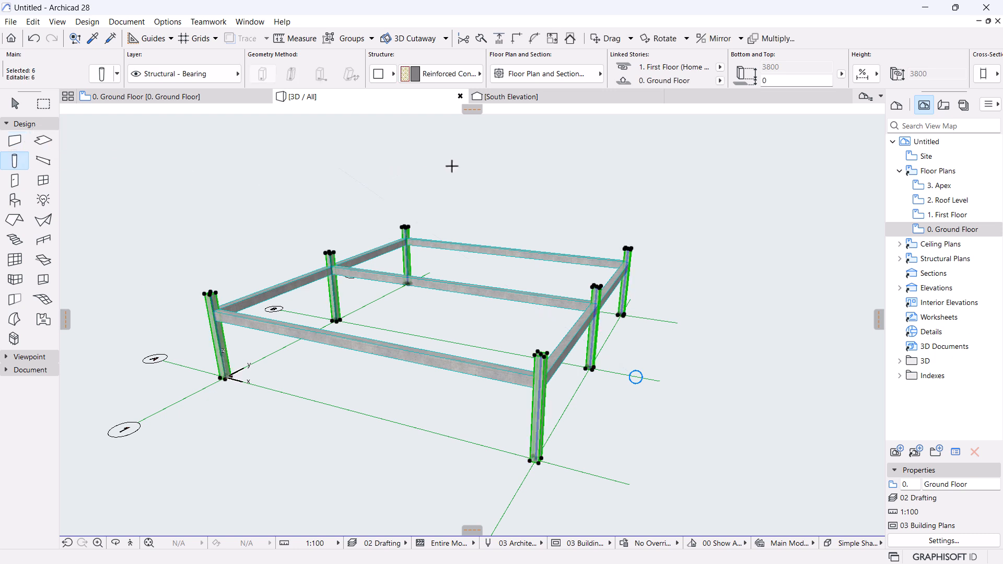
# Link the selected columns' tops to 2. Roof Level with a 0 top offset.
pyautogui.click(104, 76)
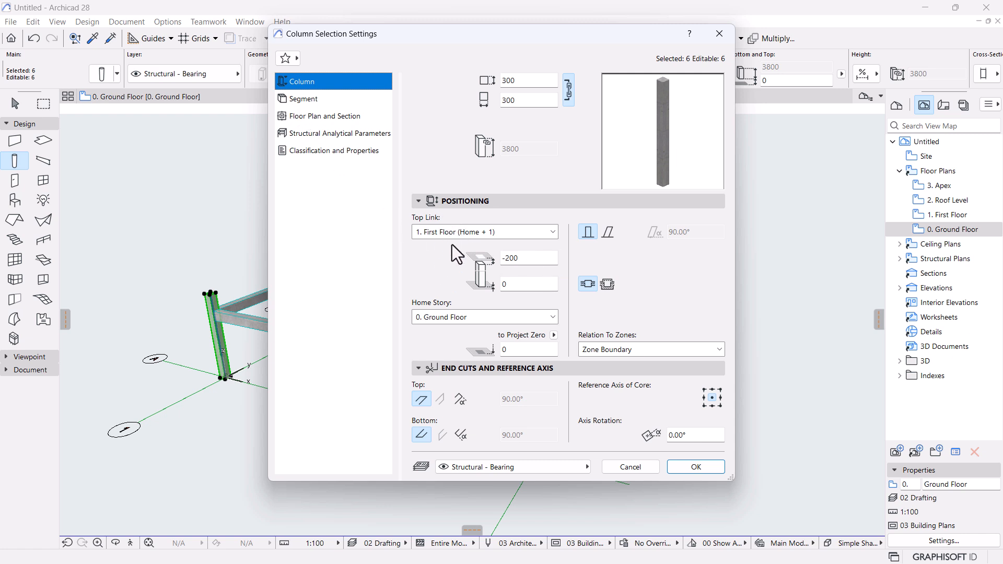
pyautogui.click(496, 233)
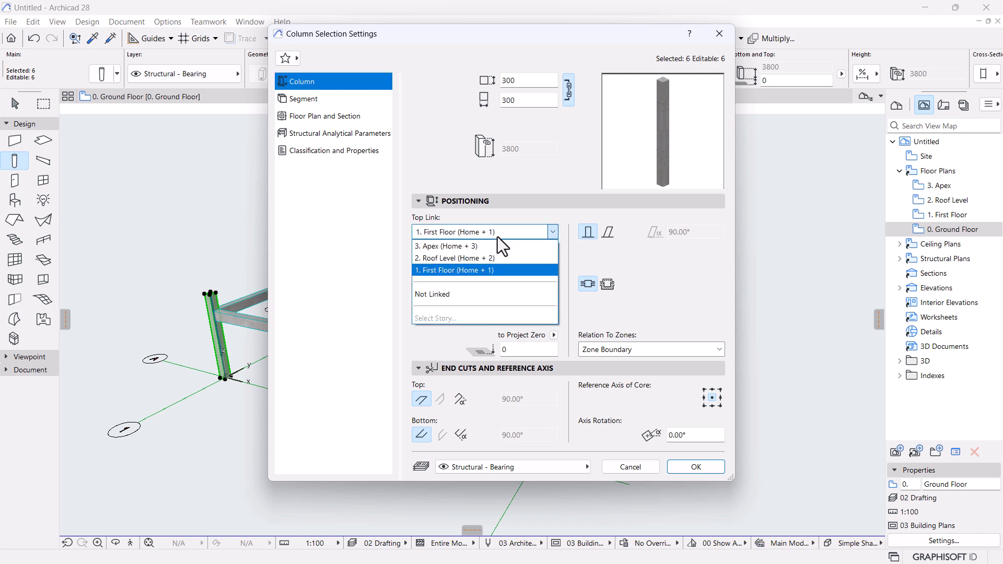
pyautogui.click(433, 258)
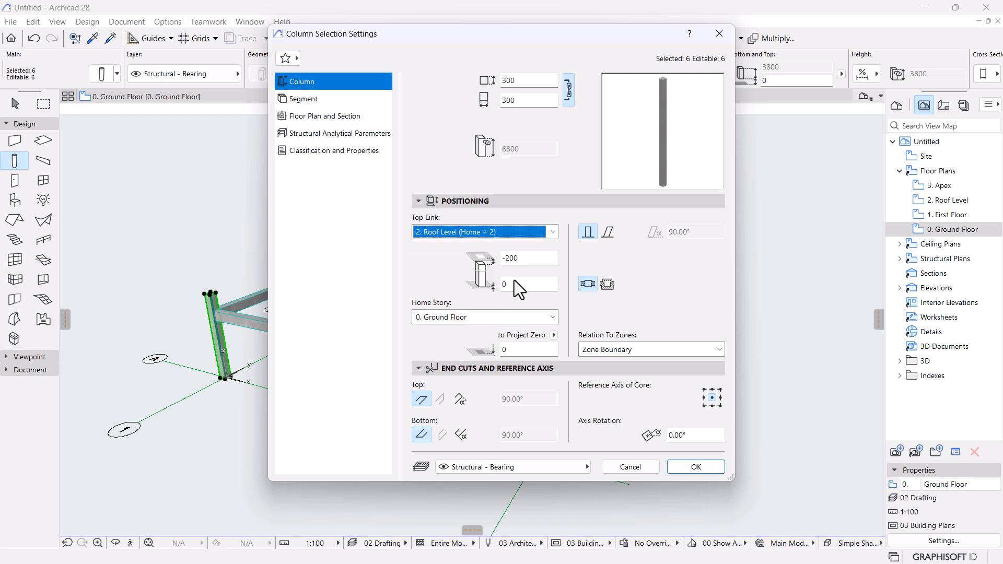
pyautogui.press('Tab')
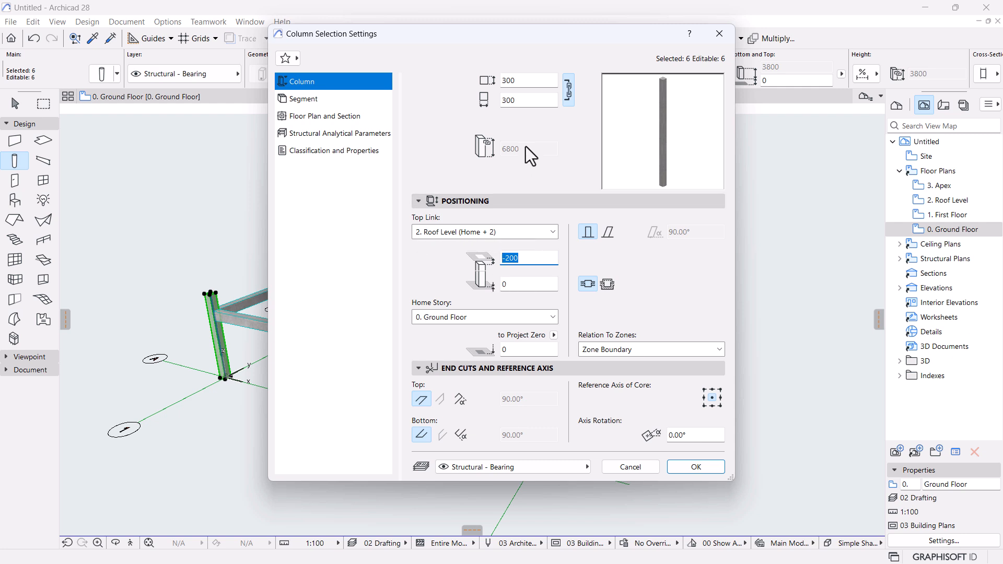
pyautogui.write('0')
pyautogui.click(496, 231)
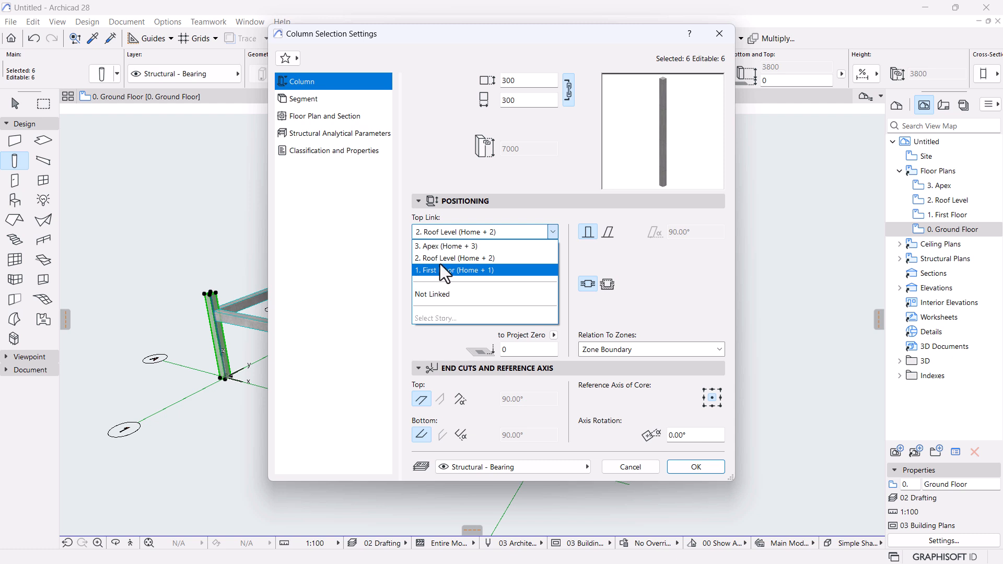
pyautogui.click(618, 256)
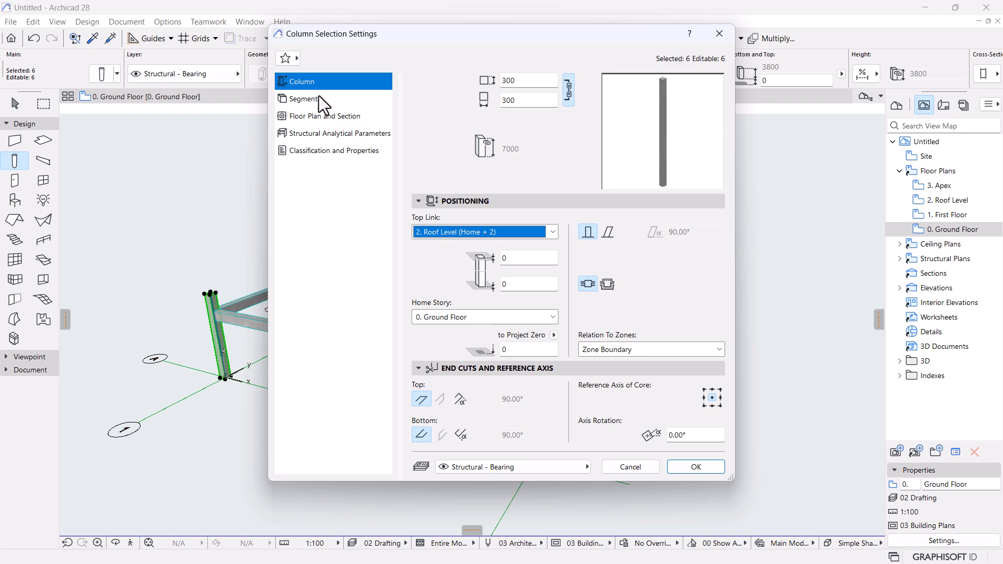
# Give the column segment the UC254X254X73 complex profile and confirm the settings.
pyautogui.click(303, 99)
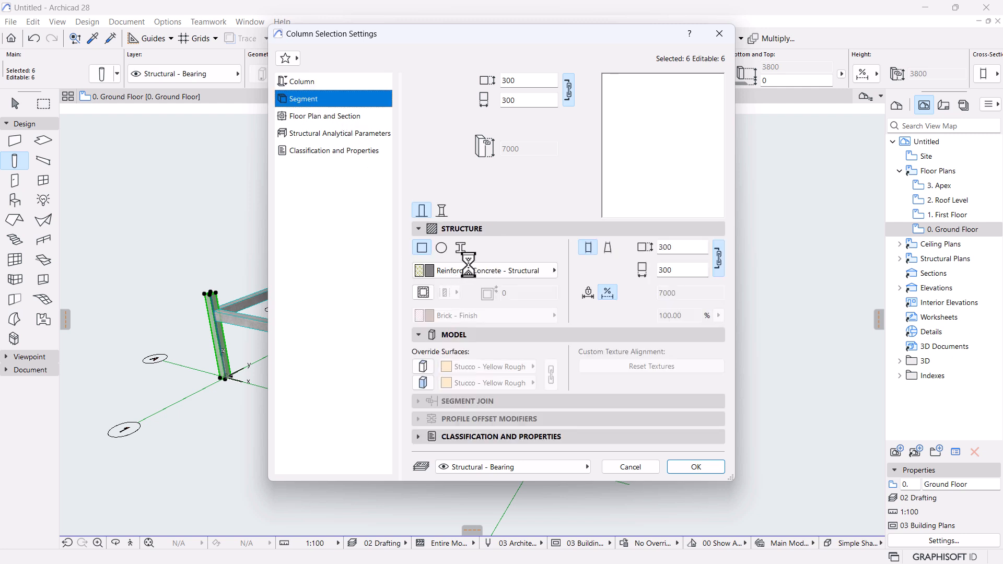
pyautogui.click(460, 248)
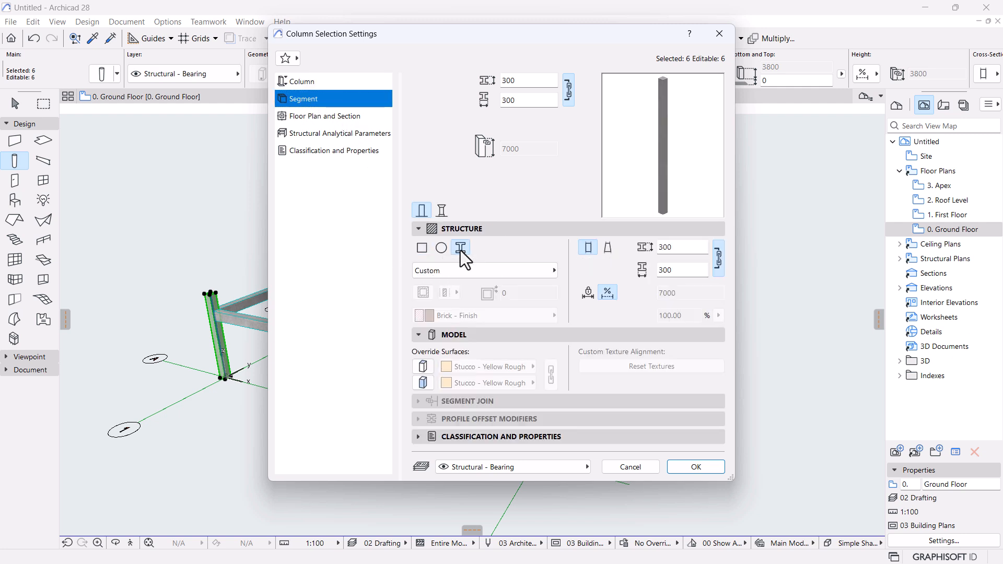
pyautogui.click(531, 272)
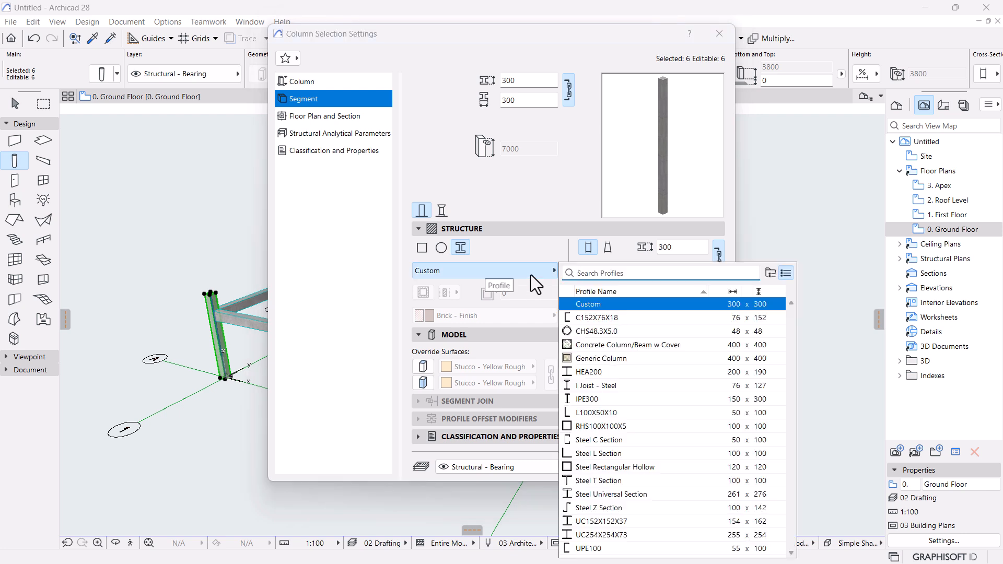
pyautogui.click(610, 535)
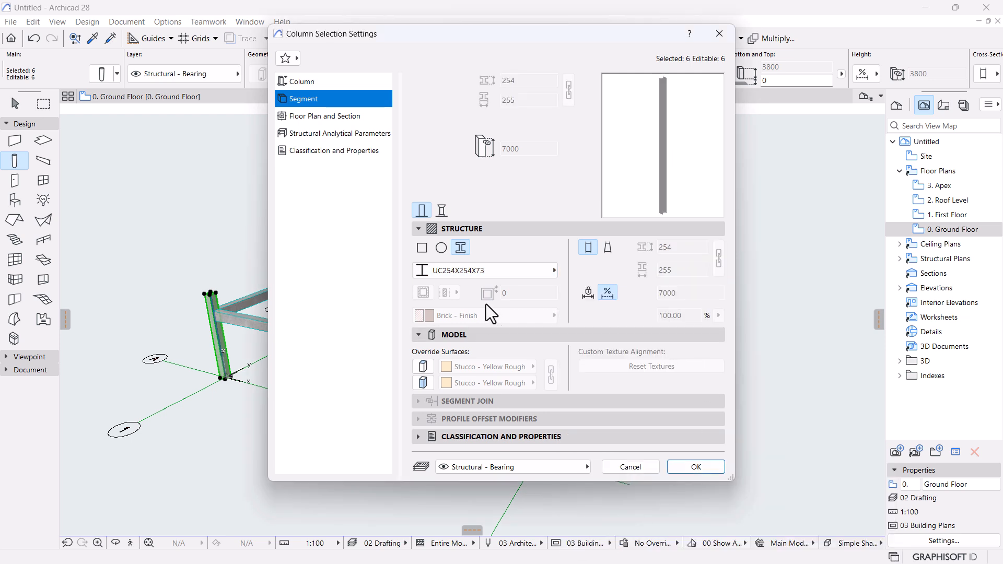
pyautogui.click(694, 467)
# Switch to the Beam tool and select all five beams of the frame with Ctrl+A.
pyautogui.press('Escape')
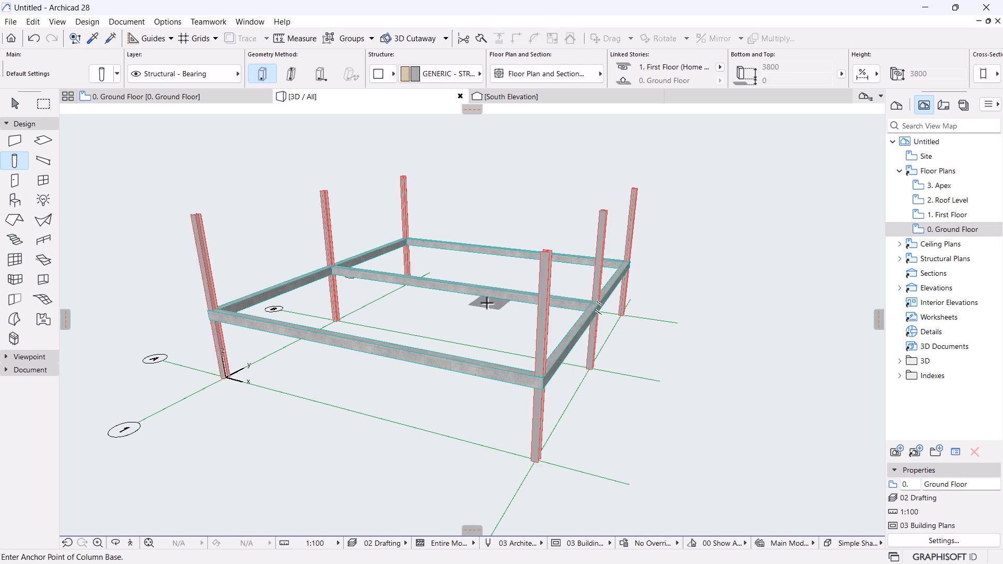
pyautogui.keyDown('shift'); pyautogui.moveTo(486, 415); pyautogui.dragTo(542, 329, button='middle'); pyautogui.keyUp('shift')
pyautogui.scroll(4, 438, 331)
pyautogui.scroll(-2, 589, 298)
pyautogui.moveTo(523, 295); pyautogui.dragTo(522, 341, button='middle')
pyautogui.scroll(-2, 449, 324)
pyautogui.moveTo(446, 323); pyautogui.dragTo(505, 293, button='middle')
pyautogui.press('Escape')
pyautogui.press('Escape')
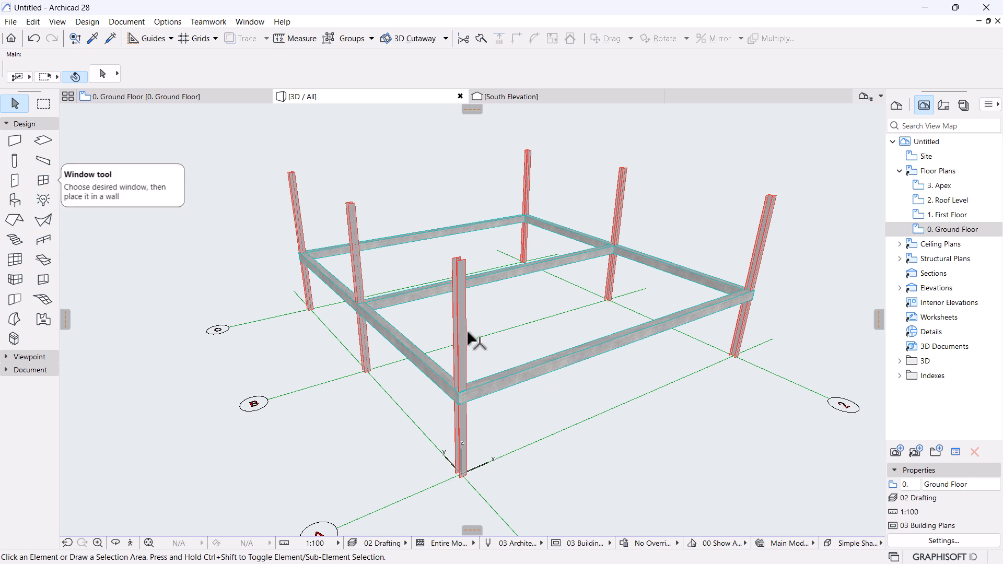
pyautogui.click(43, 142)
pyautogui.click(37, 162)
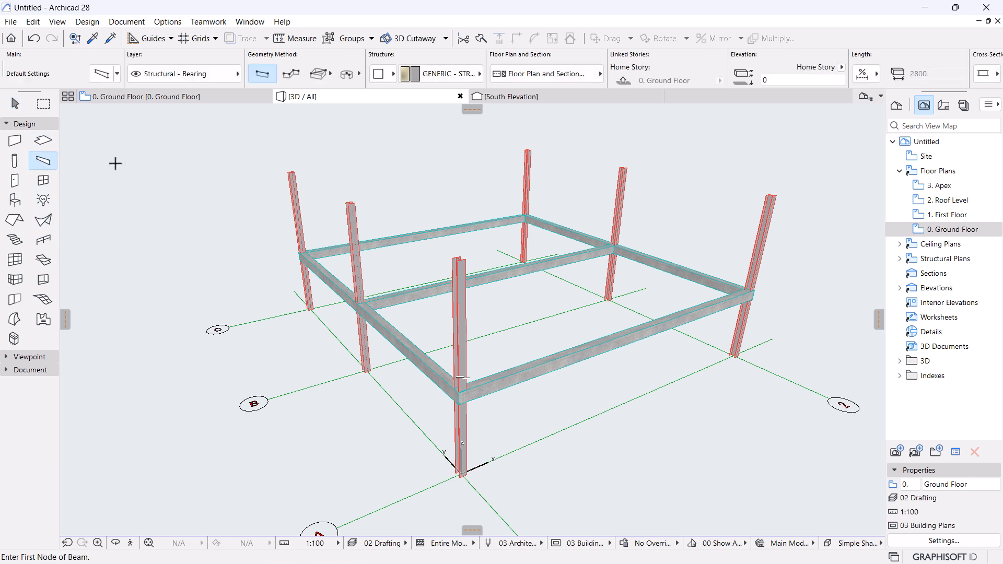
pyautogui.hotkey('ctrl', 'a')
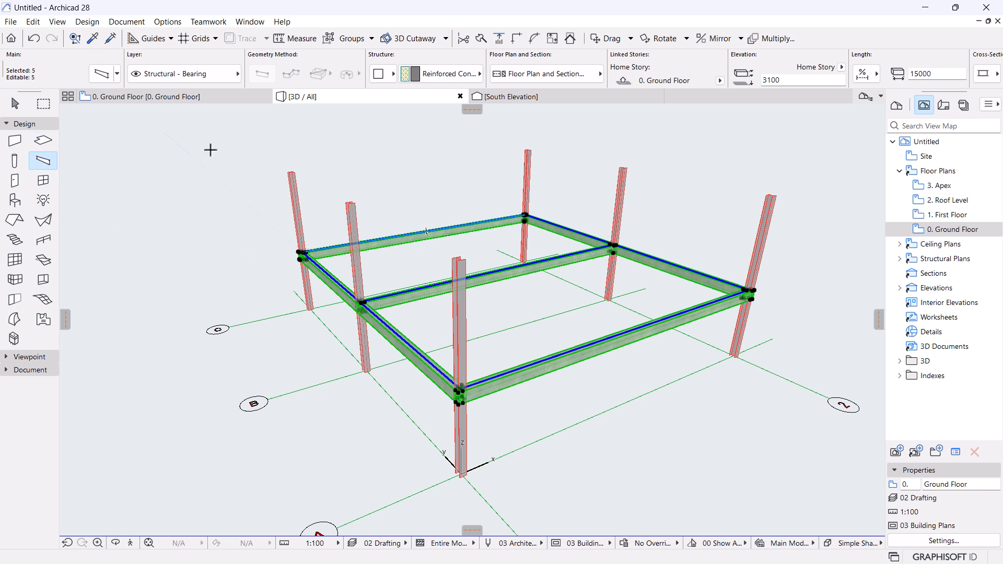
# Change the selected beams' profile to the UC254X254X73 steel section in Beam Settings.
pyautogui.hotkey('ctrl', 't')
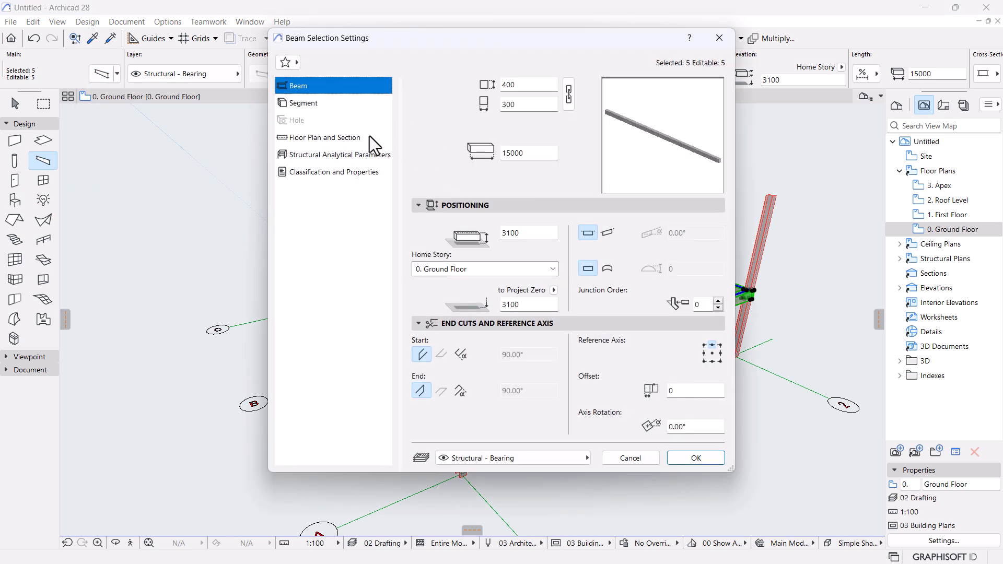
pyautogui.click(298, 104)
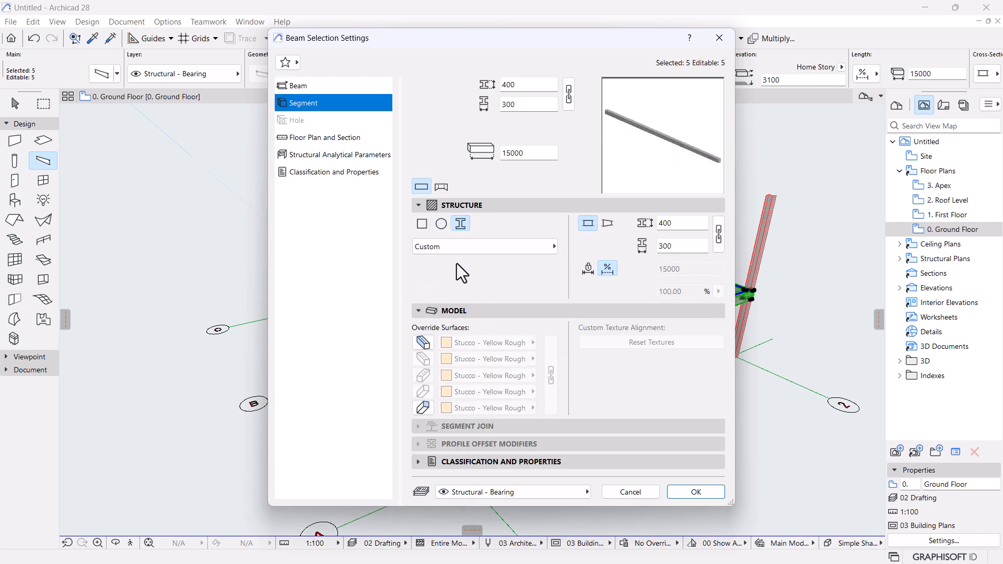
pyautogui.click(534, 249)
pyautogui.click(641, 219)
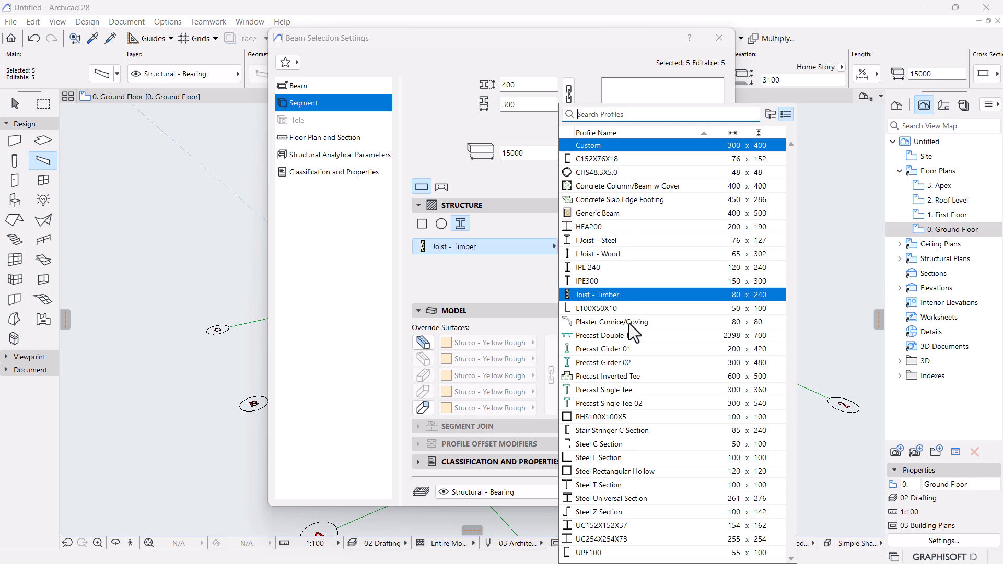
pyautogui.click(635, 417)
pyautogui.click(616, 539)
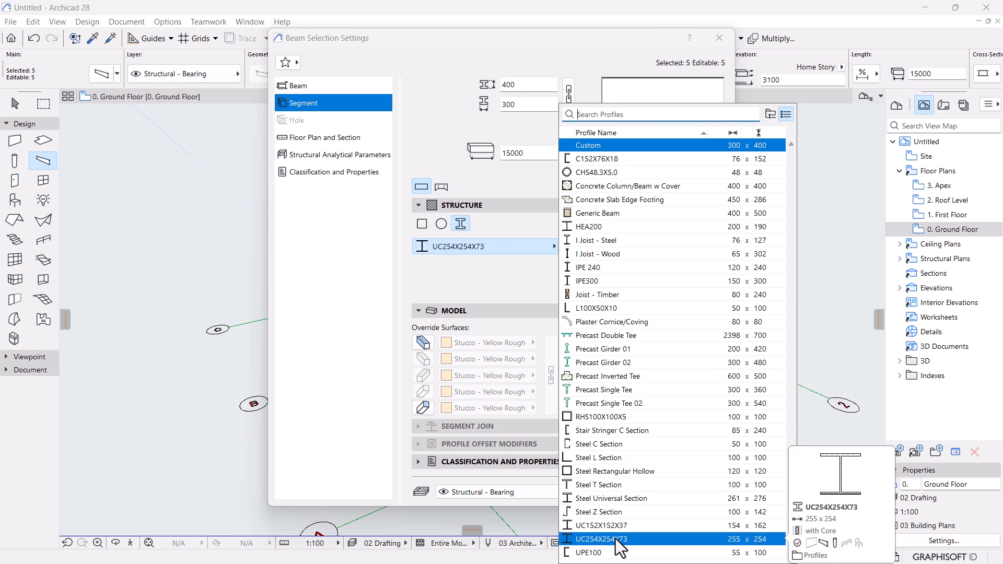
pyautogui.click(598, 539)
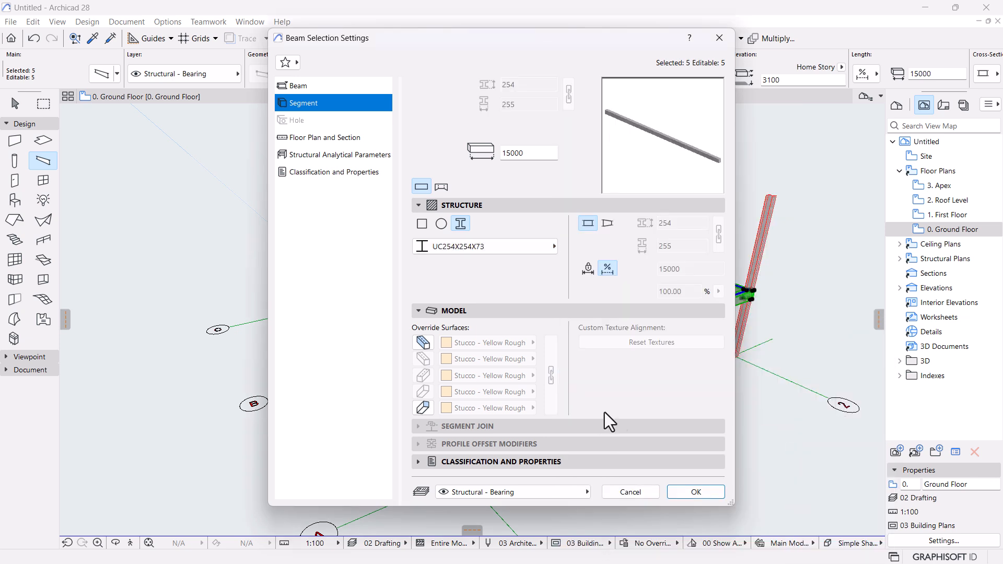
pyautogui.click(688, 491)
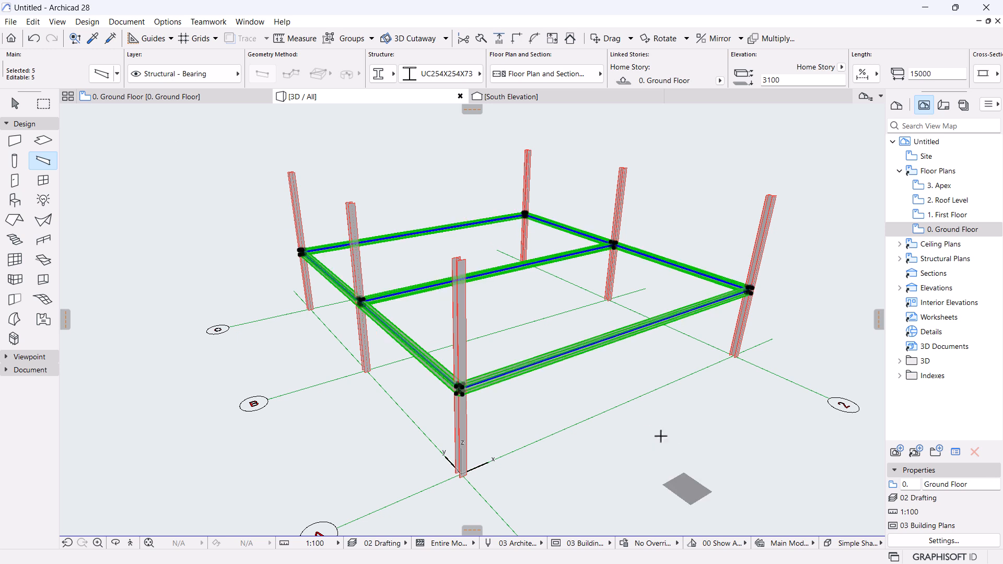
# Deselect the beams and orbit to a lower, more frontal view of the frame.
pyautogui.press('Escape')
pyautogui.keyDown('shift'); pyautogui.moveTo(510, 408); pyautogui.dragTo(527, 266, button='middle'); pyautogui.keyUp('shift')
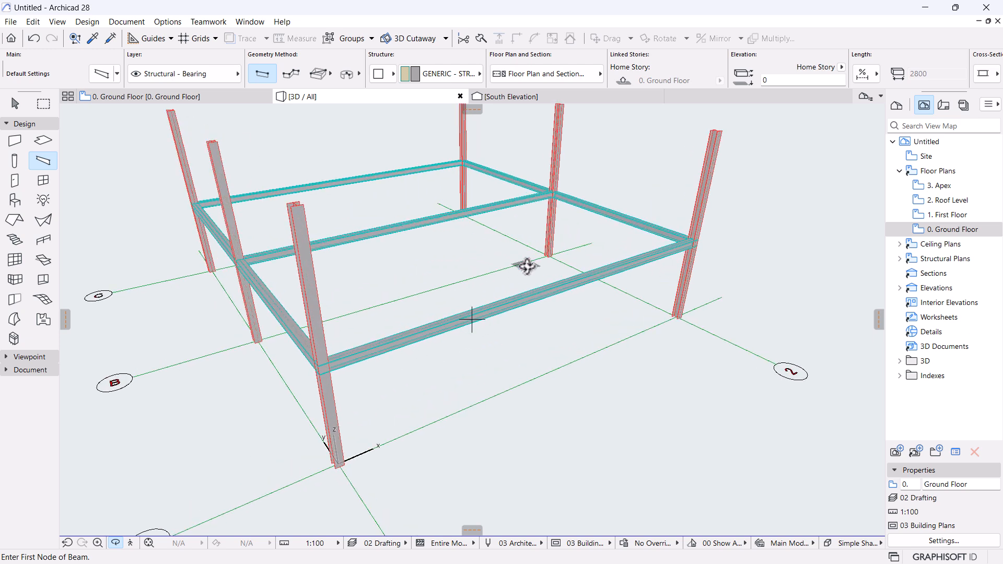
pyautogui.scroll(-2, 527, 267)
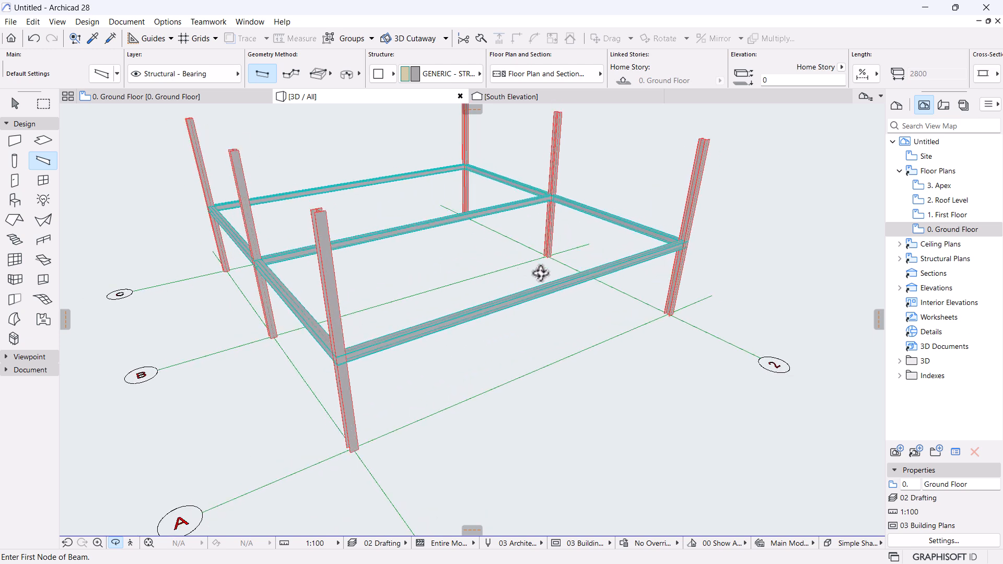
pyautogui.moveTo(515, 297); pyautogui.dragTo(543, 322, button='middle')
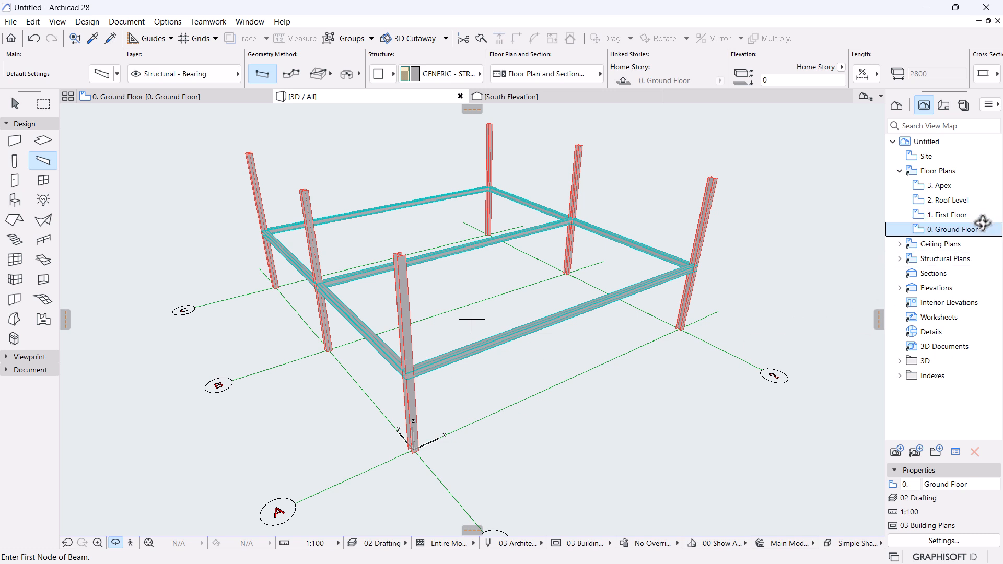
# Insert a Foundation level story below Ground Floor with a 1000 height to next.
pyautogui.rightClick(946, 215)
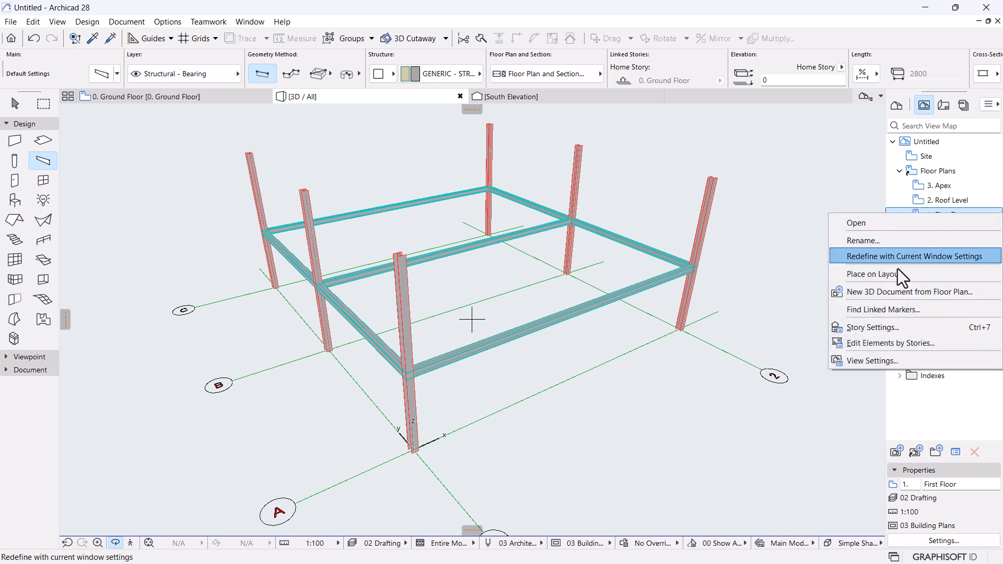
pyautogui.click(880, 331)
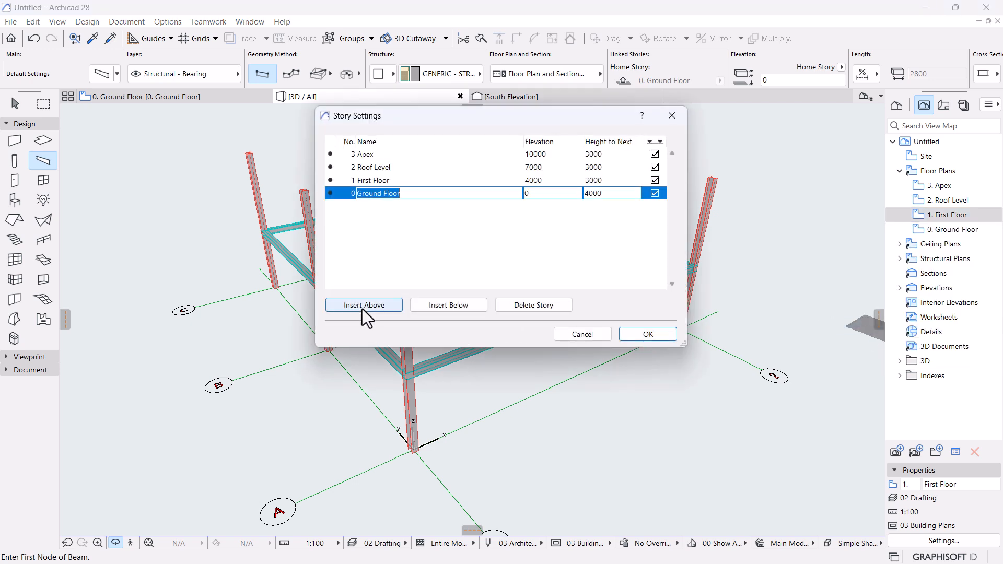
pyautogui.click(450, 307)
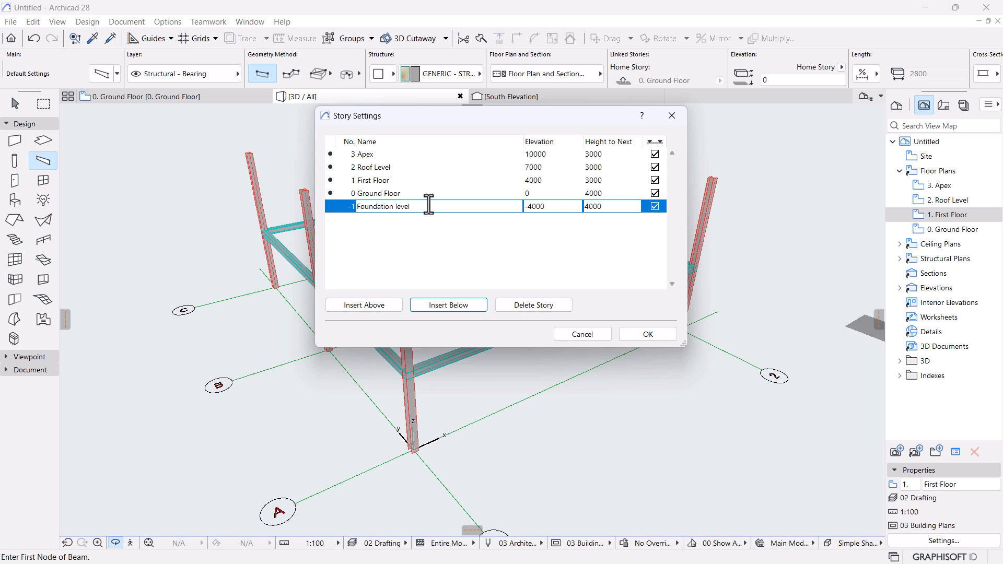
pyautogui.click(604, 209)
pyautogui.write('1000')
pyautogui.press('Return')
# Apply the new story settings and reframe the 3D view of the steel frame.
pyautogui.click(657, 336)
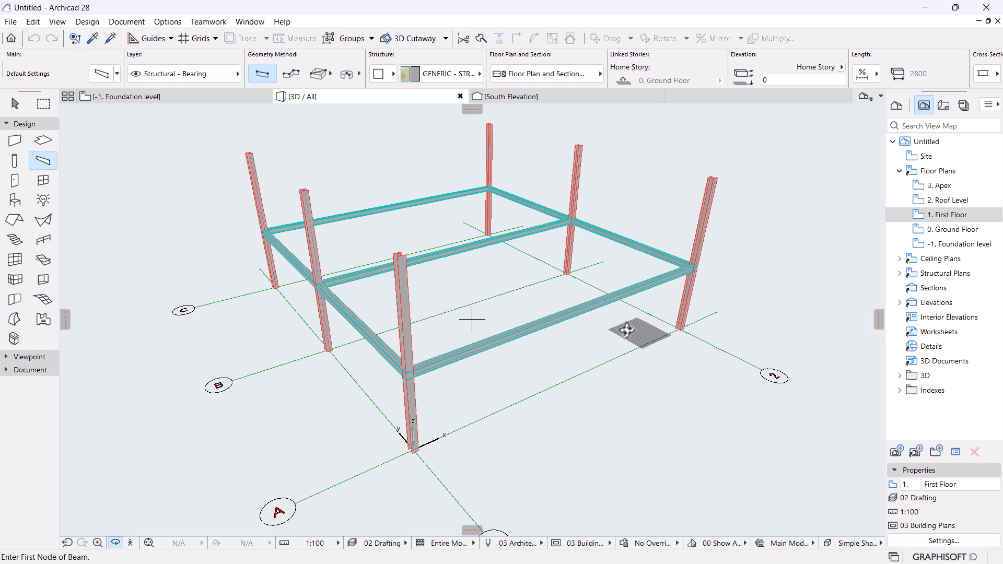
pyautogui.moveTo(607, 325); pyautogui.dragTo(605, 296, button='middle')
pyautogui.scroll(1, 485, 368)
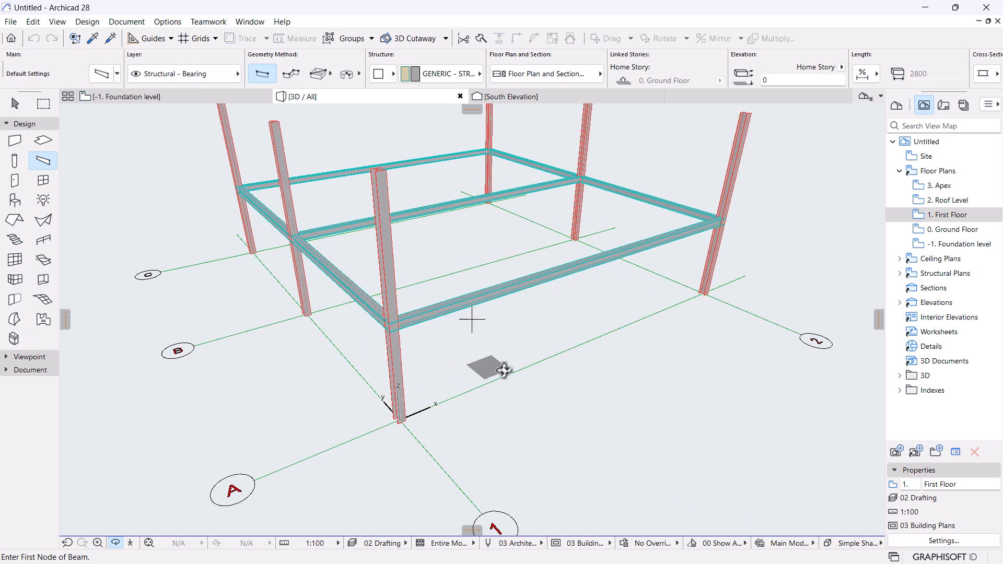
pyautogui.scroll(-2, 553, 365)
pyautogui.moveTo(521, 321); pyautogui.dragTo(513, 343, button='middle')
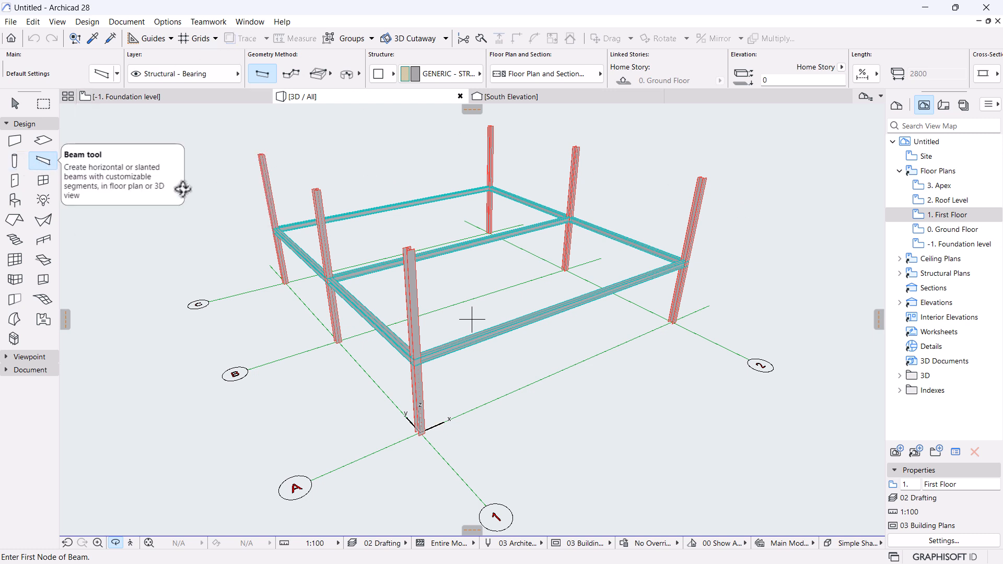
# Select all six steel columns and start Drag a Copy with Ctrl+Shift+D.
pyautogui.click(14, 161)
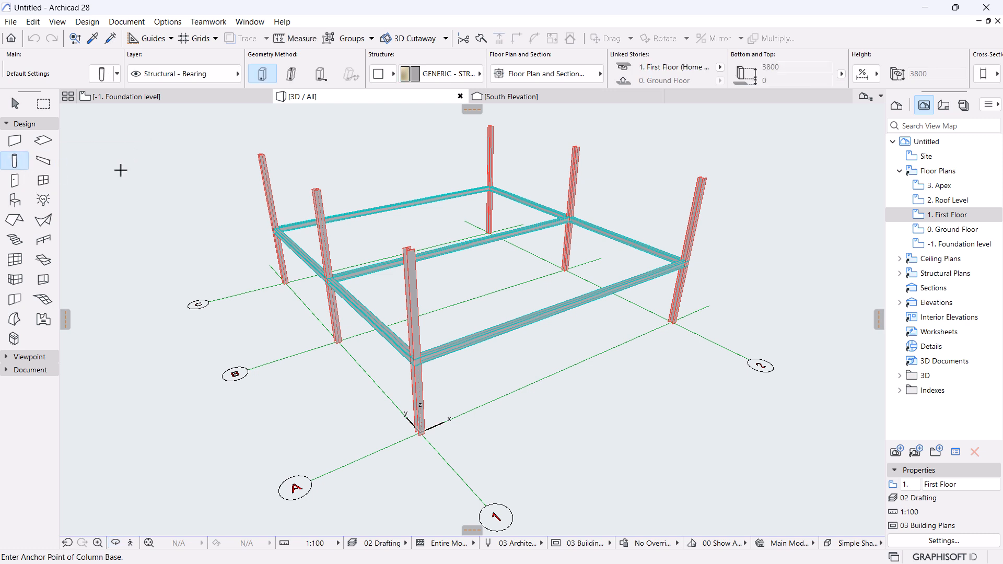
pyautogui.hotkey('ctrl', 'a')
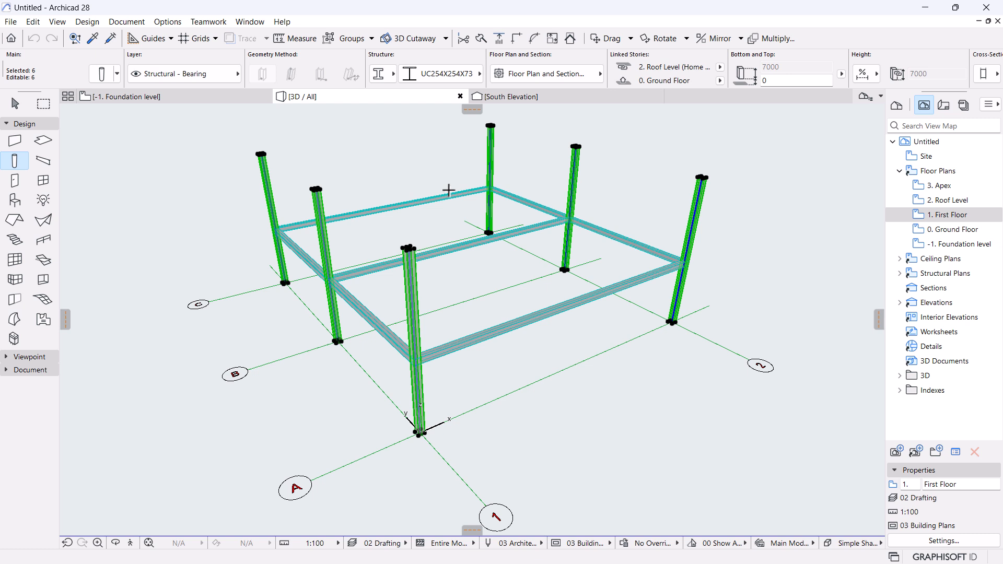
pyautogui.scroll(10, 421, 439)
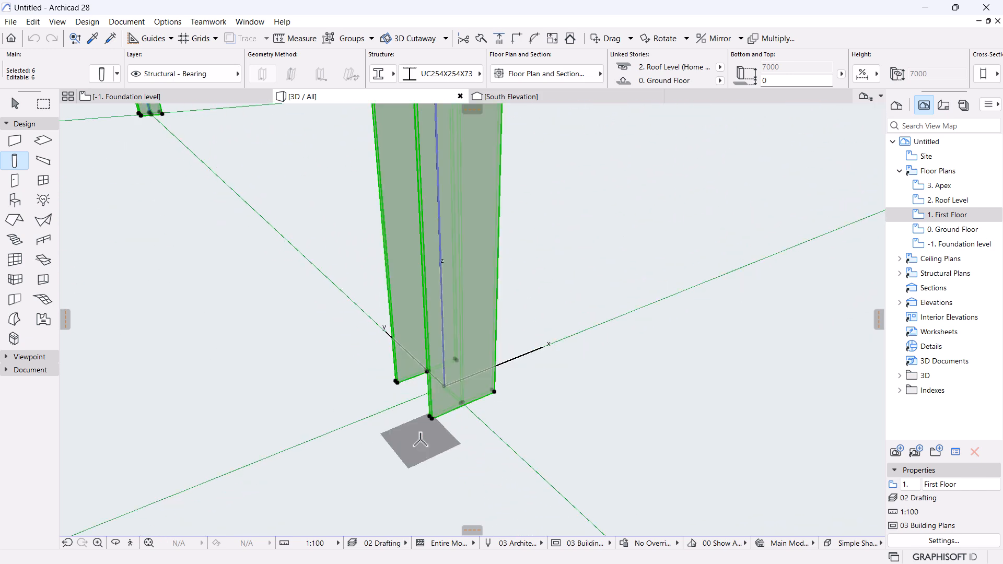
pyautogui.hotkey('ctrl', 'shift', 'd')
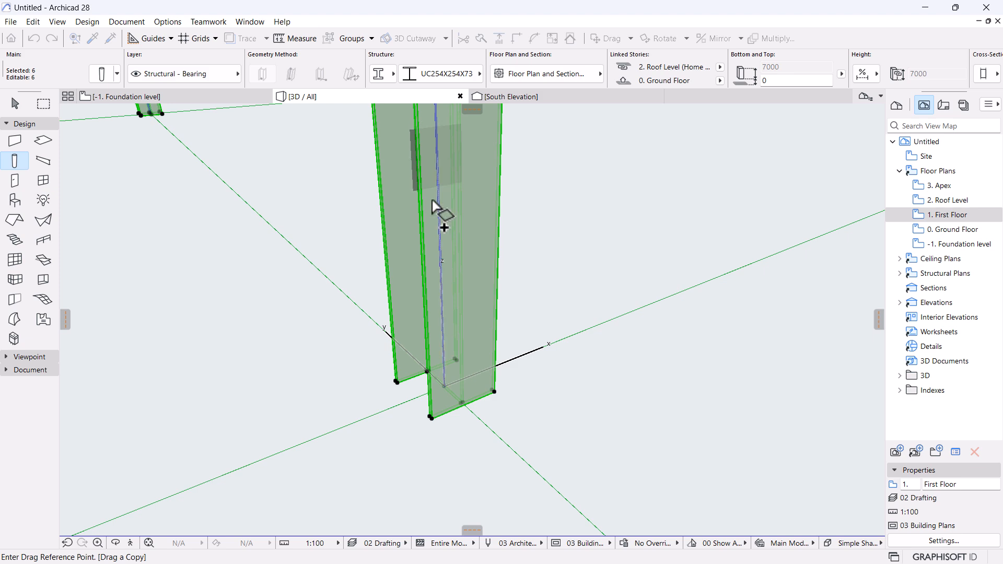
# Drop the column copies at zero distance using the column base as reference point.
pyautogui.click(445, 388)
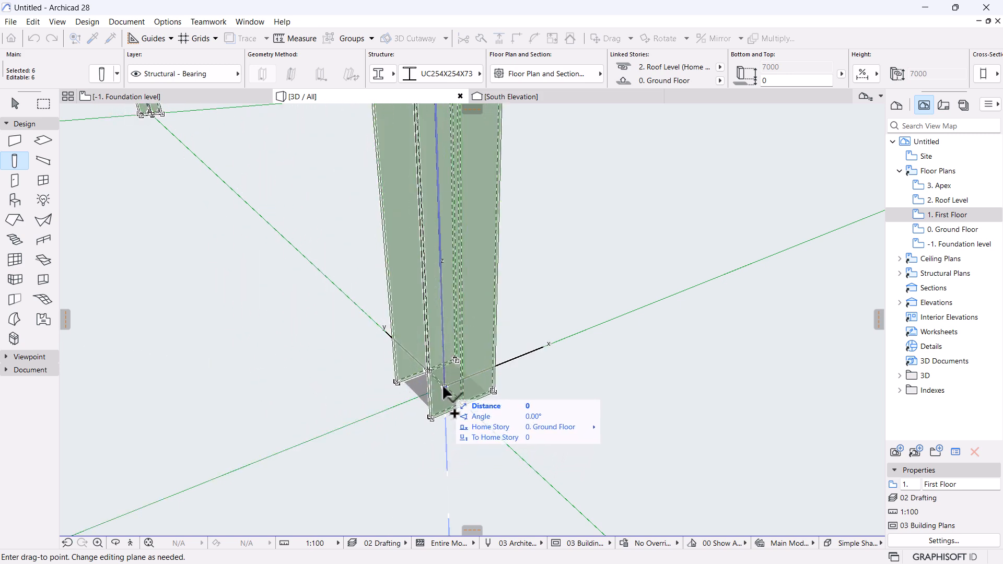
pyautogui.press('Escape')
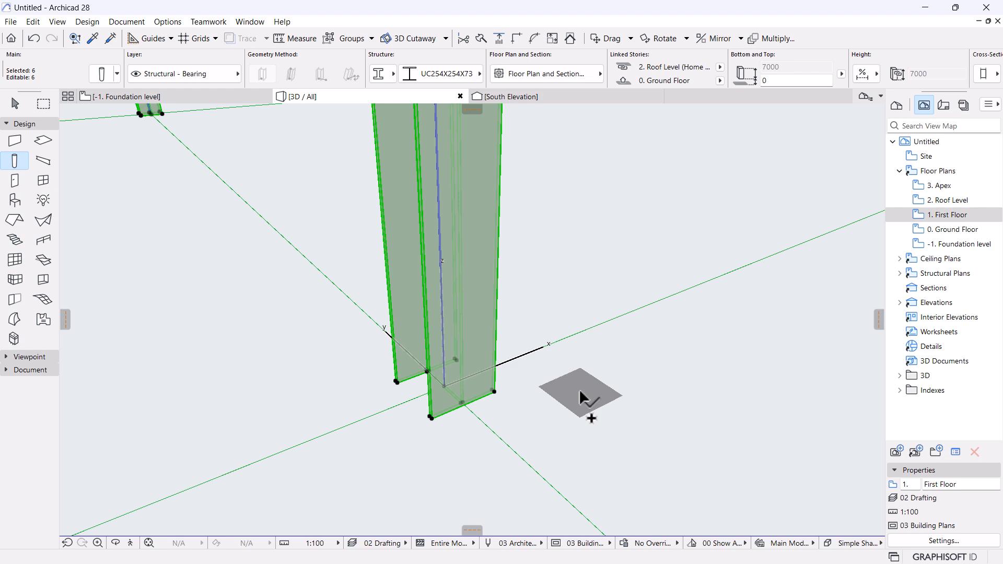
pyautogui.scroll(-5, 523, 397)
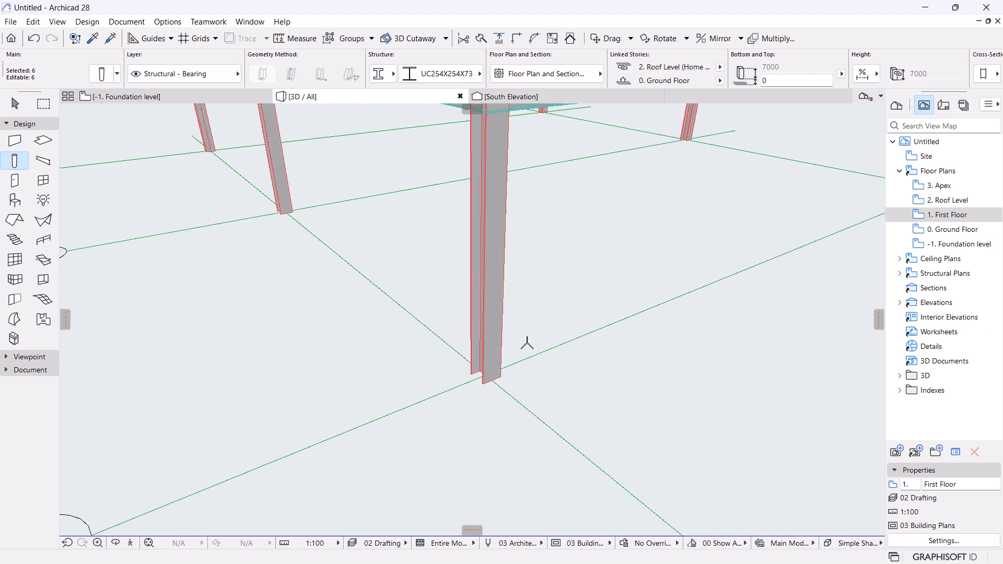
pyautogui.moveTo(495, 390); pyautogui.dragTo(476, 379, button='middle')
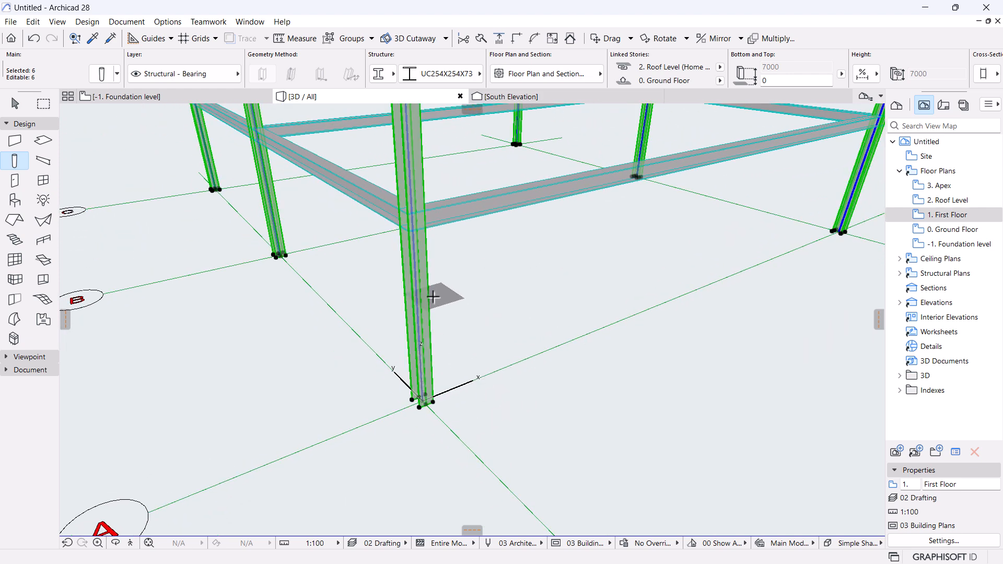
# Set the copied columns' home story to -1. Foundation level and their structure to rectangular reinforced concrete.
pyautogui.click(719, 82)
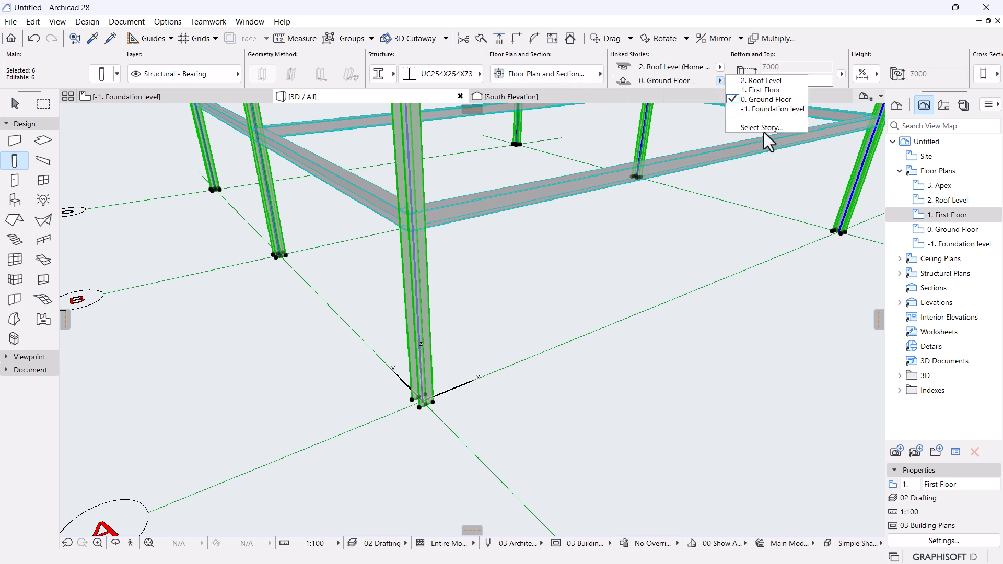
pyautogui.click(769, 108)
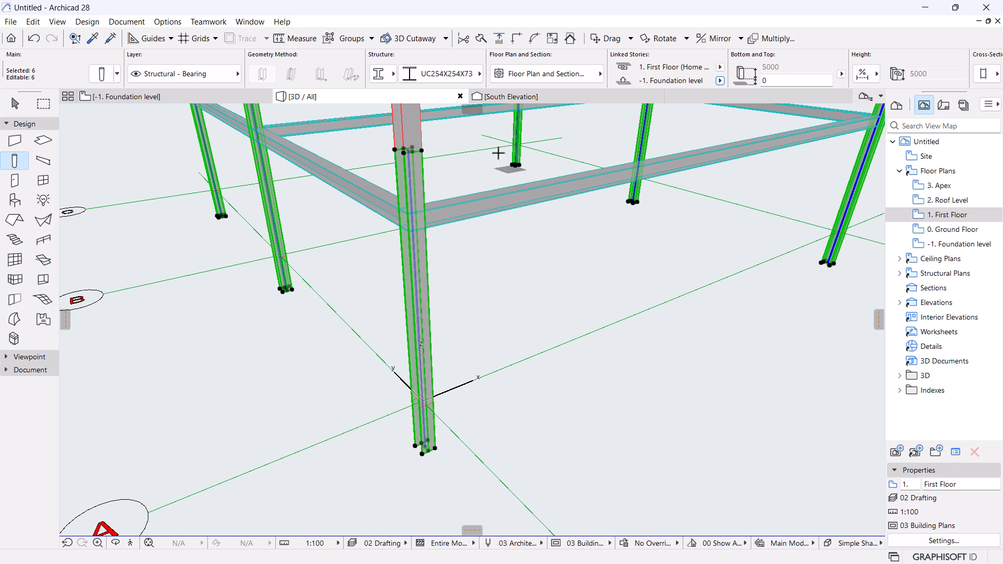
pyautogui.click(383, 76)
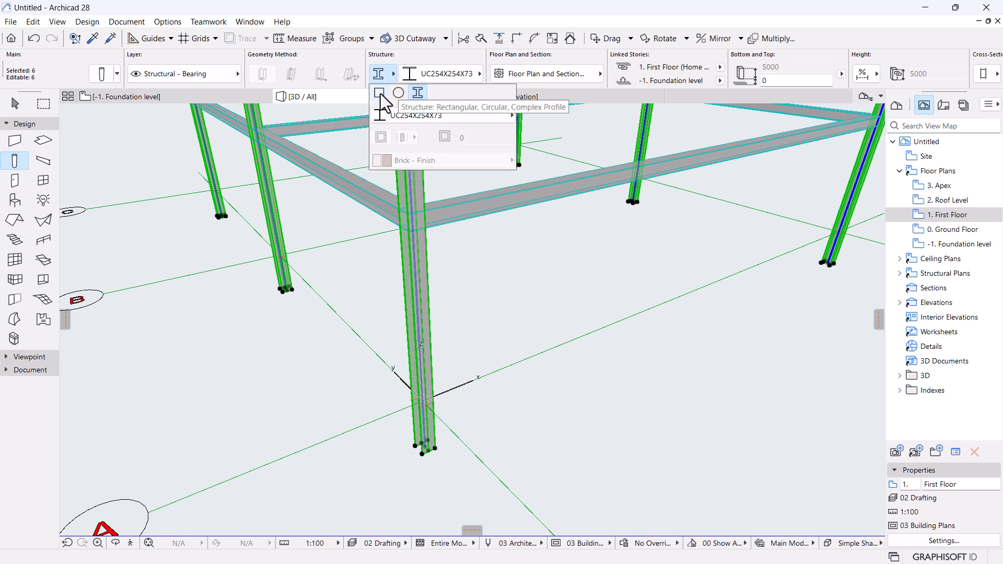
pyautogui.click(380, 93)
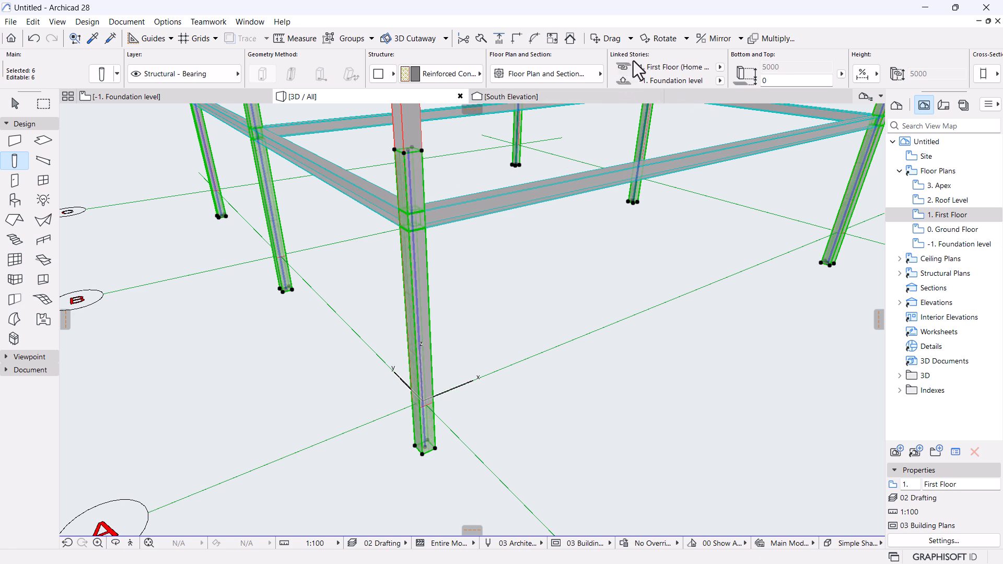
# Link the copied columns' tops to 0. Ground Floor, making 1000-high stub columns.
pyautogui.click(720, 67)
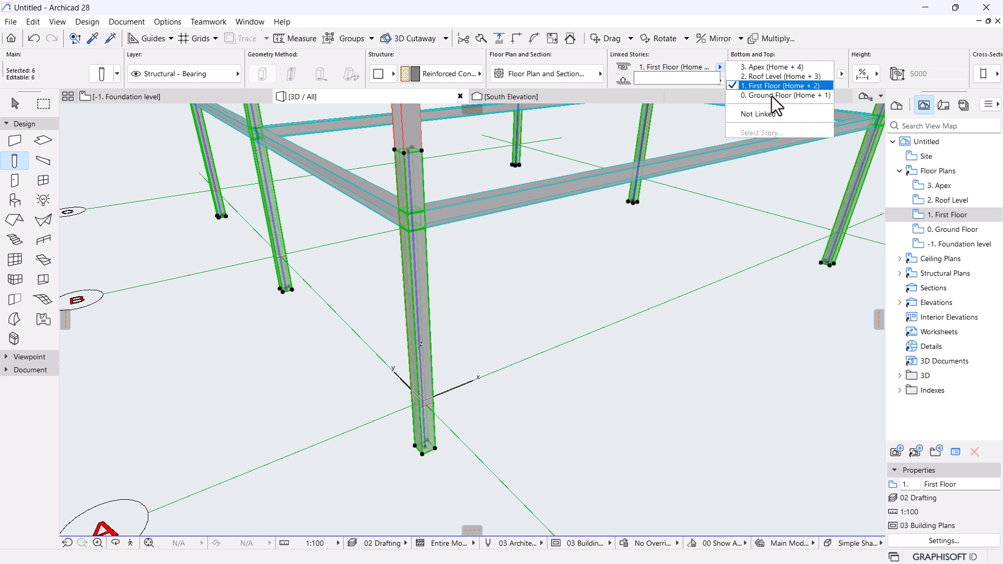
pyautogui.click(789, 96)
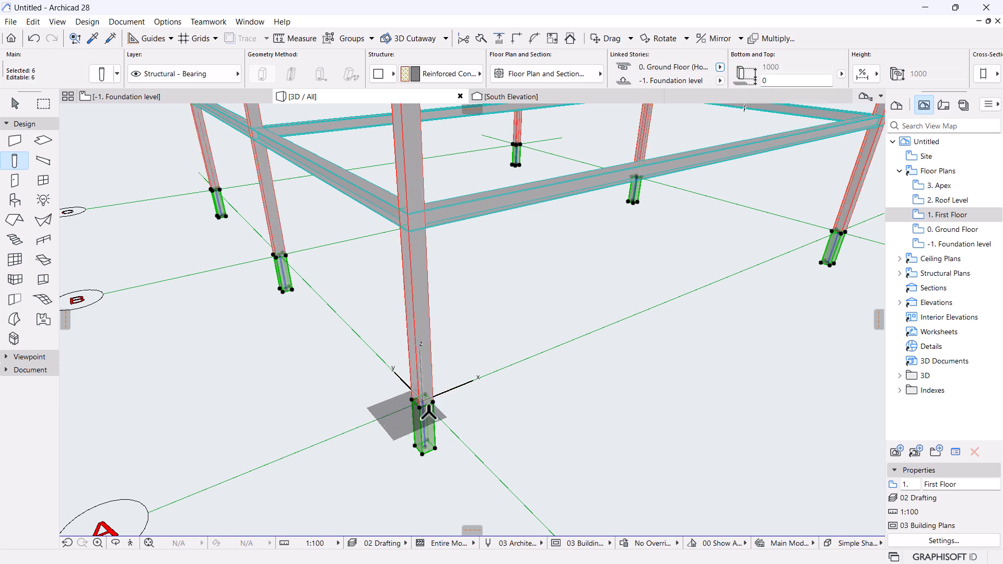
pyautogui.scroll(-3, 450, 420)
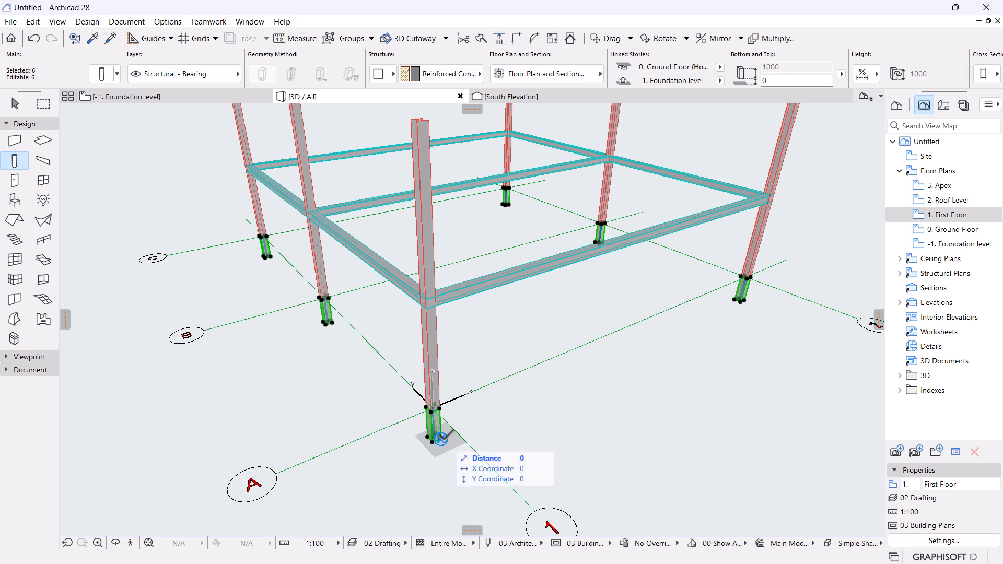
pyautogui.scroll(1, 504, 399)
pyautogui.scroll(-2, 502, 359)
pyautogui.moveTo(474, 371); pyautogui.dragTo(478, 378, button='middle')
pyautogui.scroll(3, 455, 426)
pyautogui.scroll(2, 440, 428)
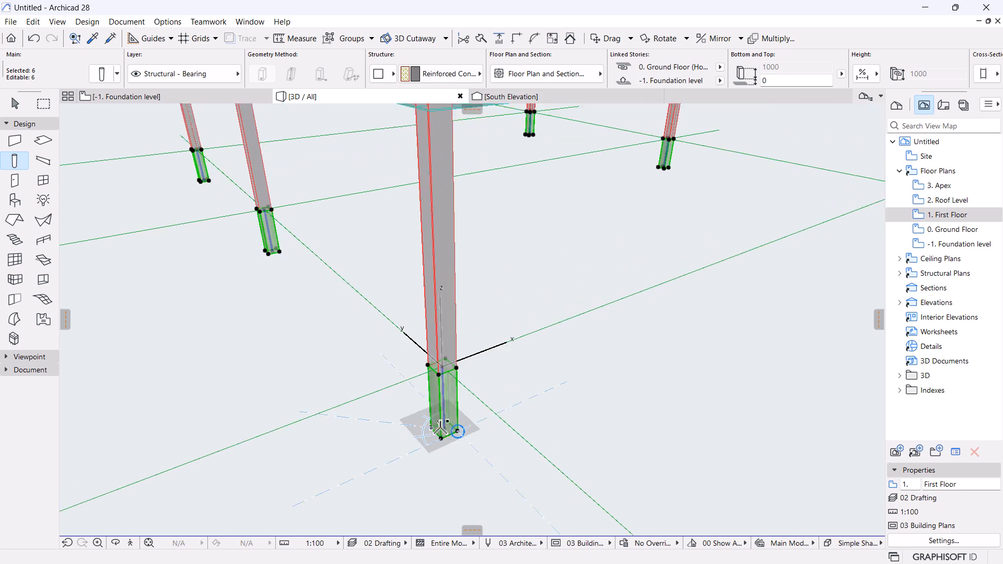
pyautogui.scroll(3, 452, 459)
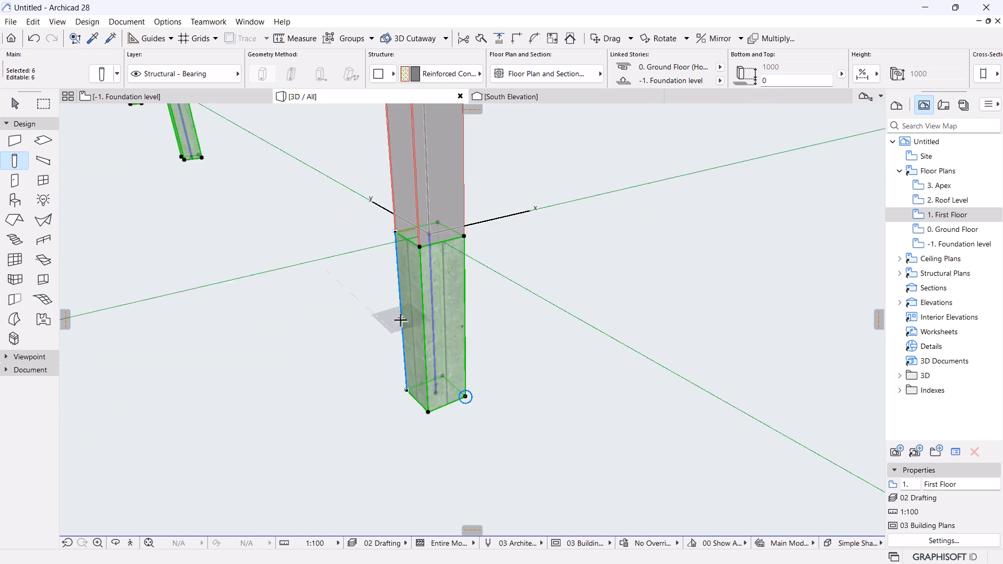
pyautogui.scroll(-3, 430, 269)
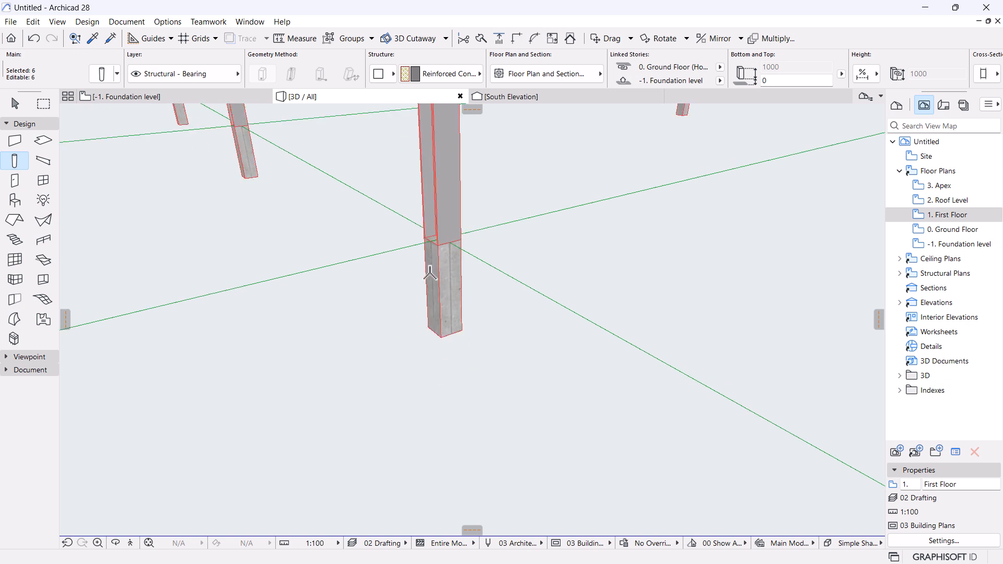
pyautogui.scroll(3, 430, 270)
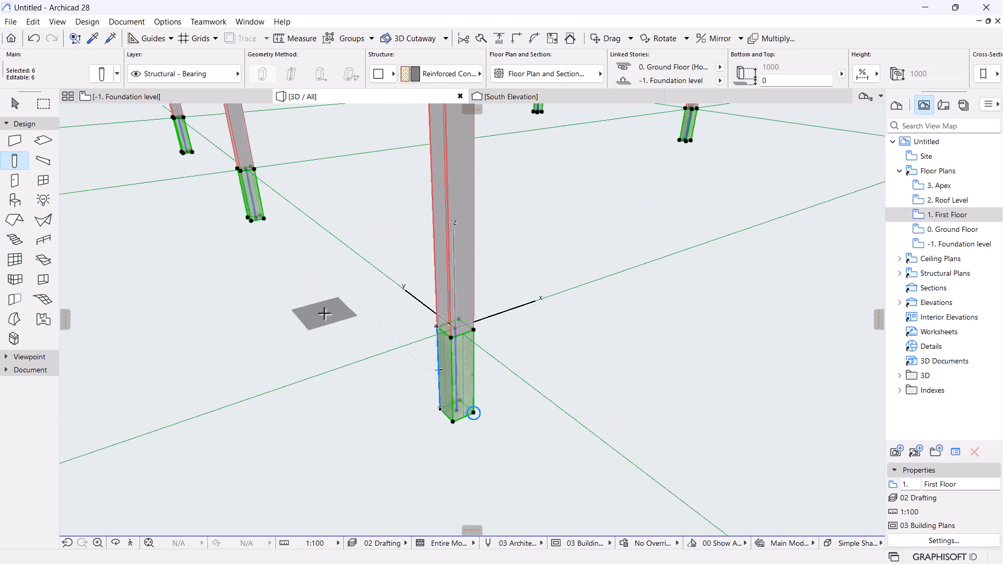
# Split the stub columns into three reinforced-concrete segments of 50%, 25% and 25%.
pyautogui.click(102, 74)
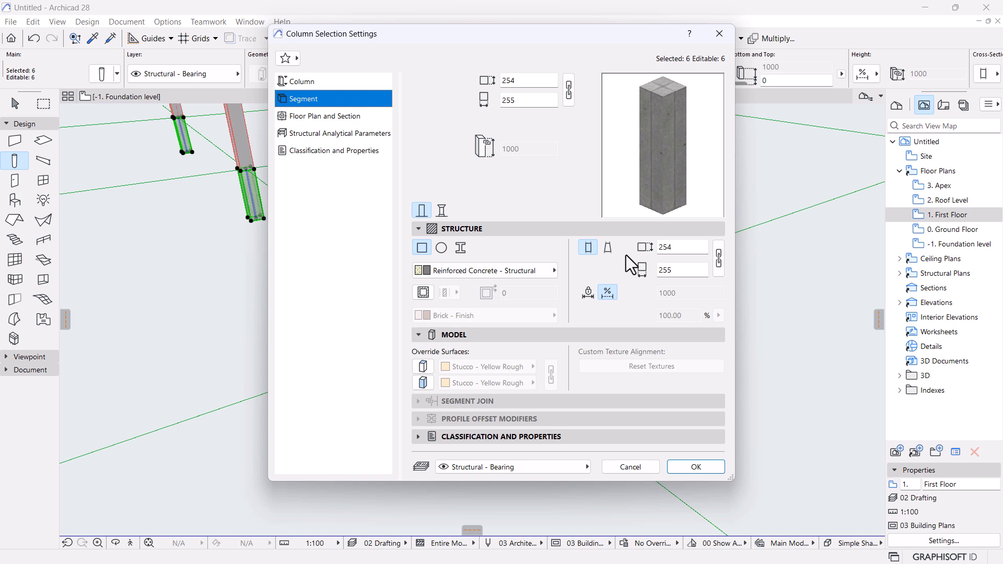
pyautogui.click(441, 211)
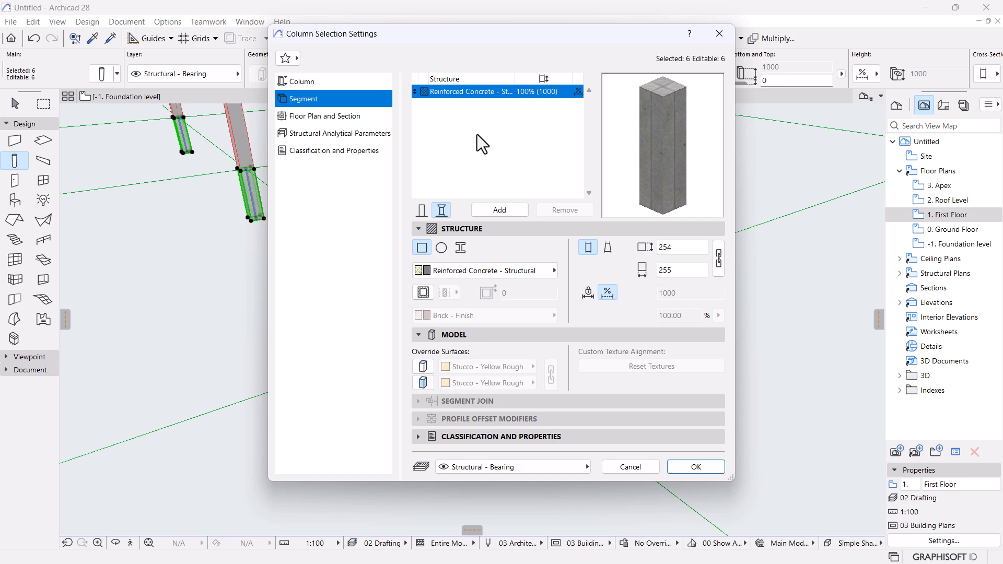
pyautogui.click(500, 211)
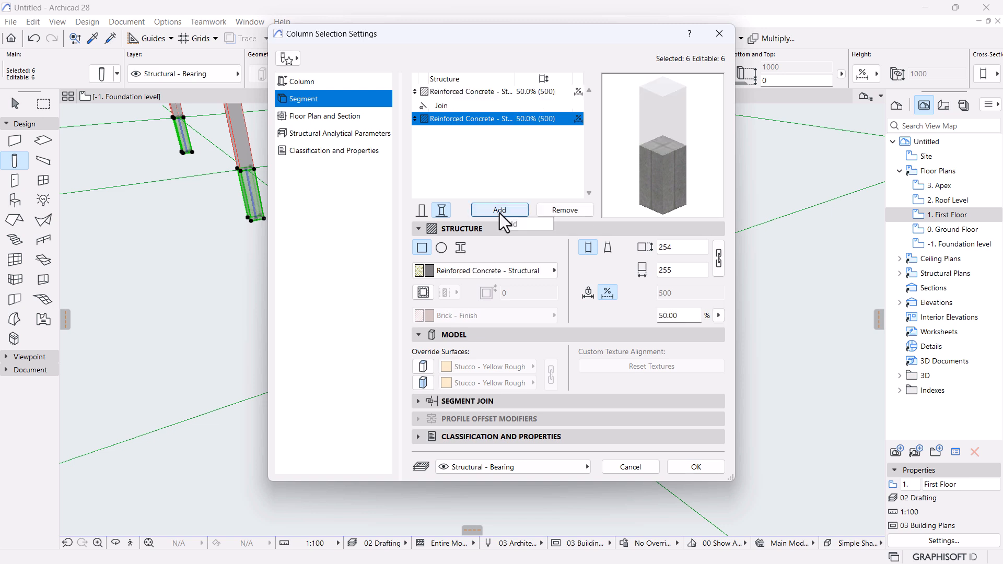
pyautogui.click(499, 211)
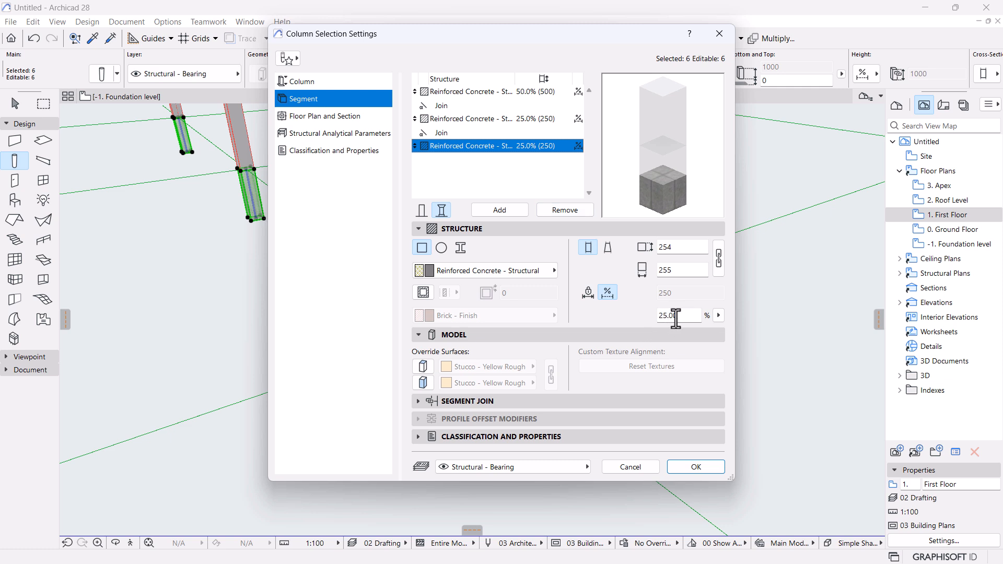
pyautogui.moveTo(682, 317); pyautogui.dragTo(657, 317)
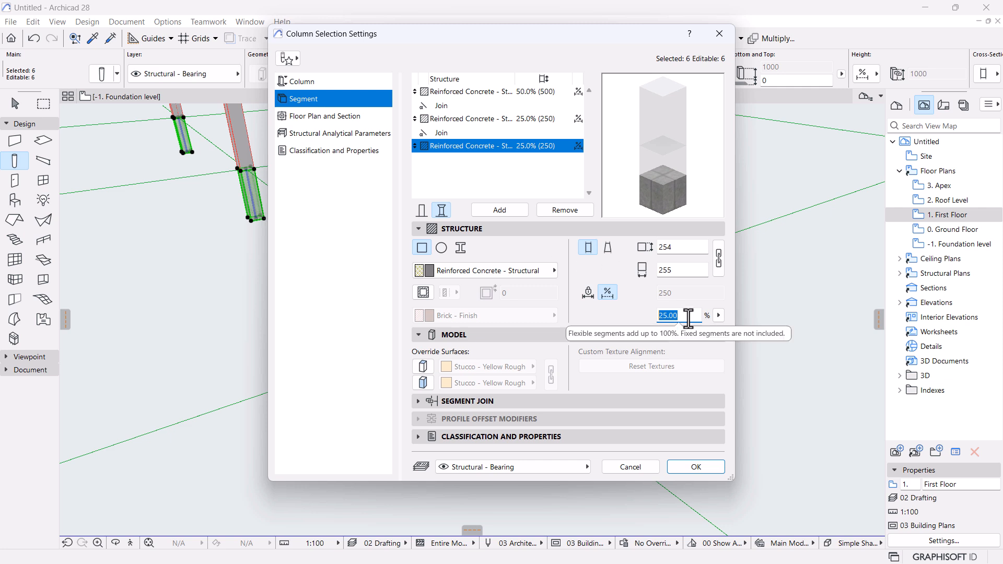
pyautogui.click(490, 118)
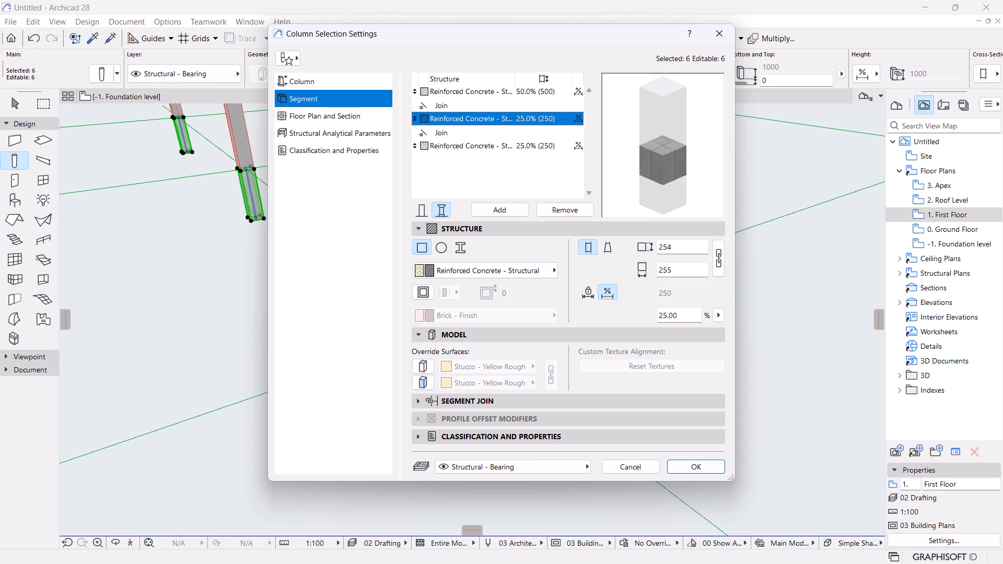
pyautogui.click(344, 549)
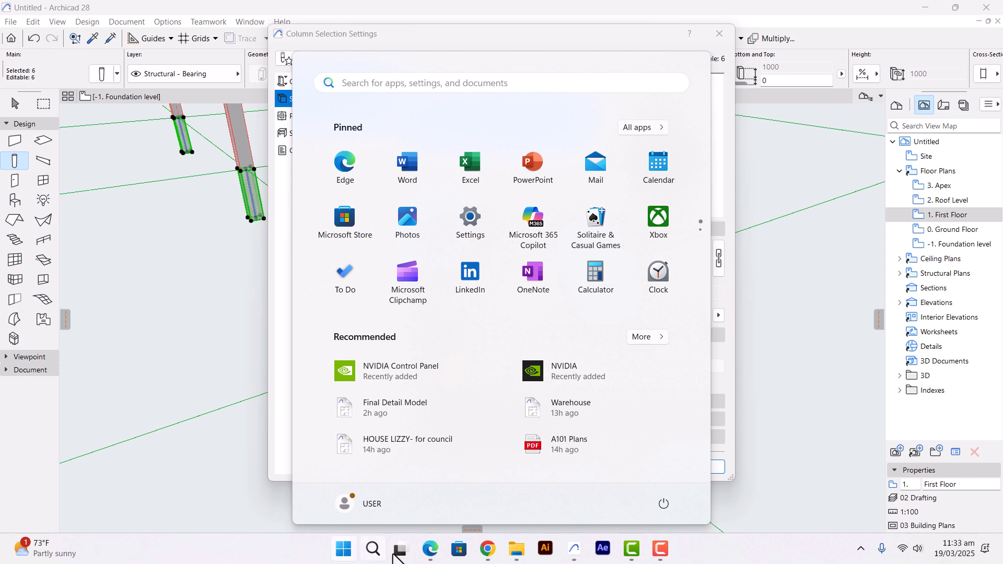
# Calculate 300 ÷ 1000 = 0.3 in Windows Calculator, then return to the column settings.
pyautogui.click(346, 555)
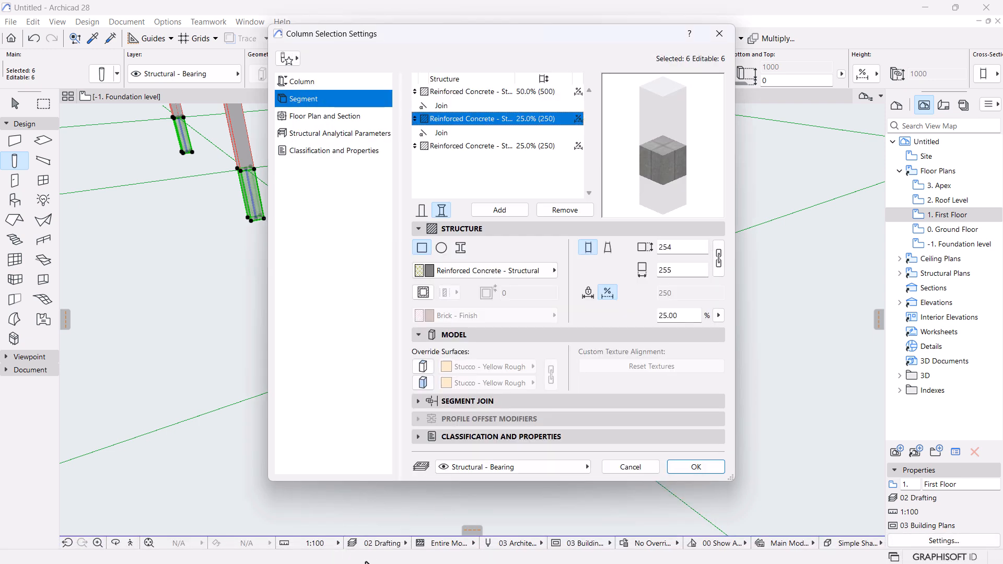
pyautogui.press('super')
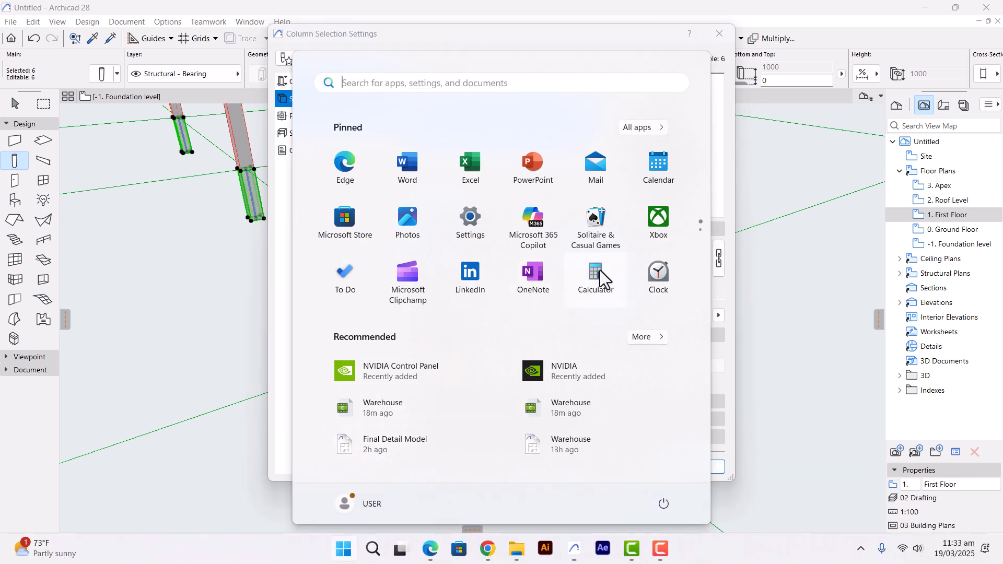
pyautogui.click(596, 272)
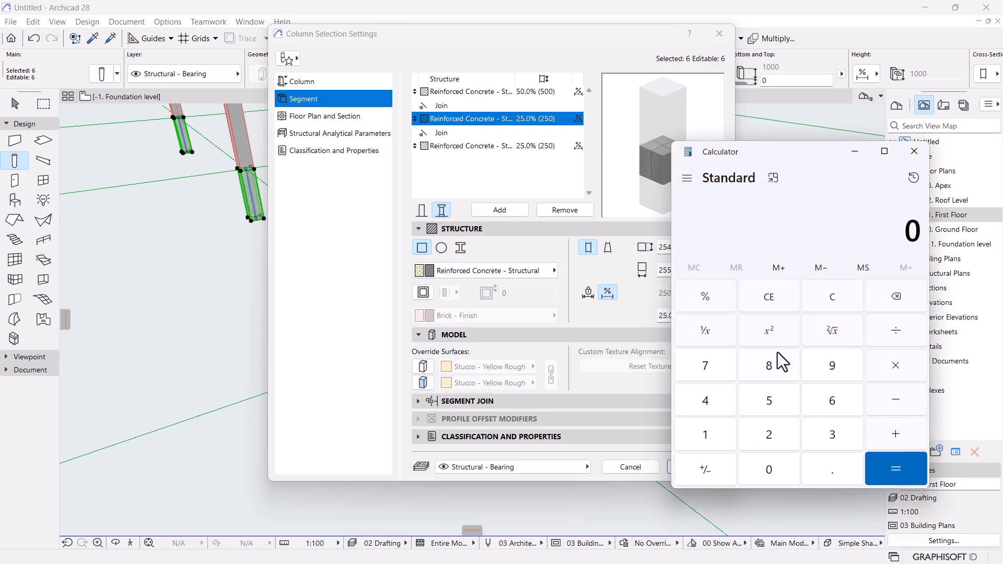
pyautogui.click(830, 434)
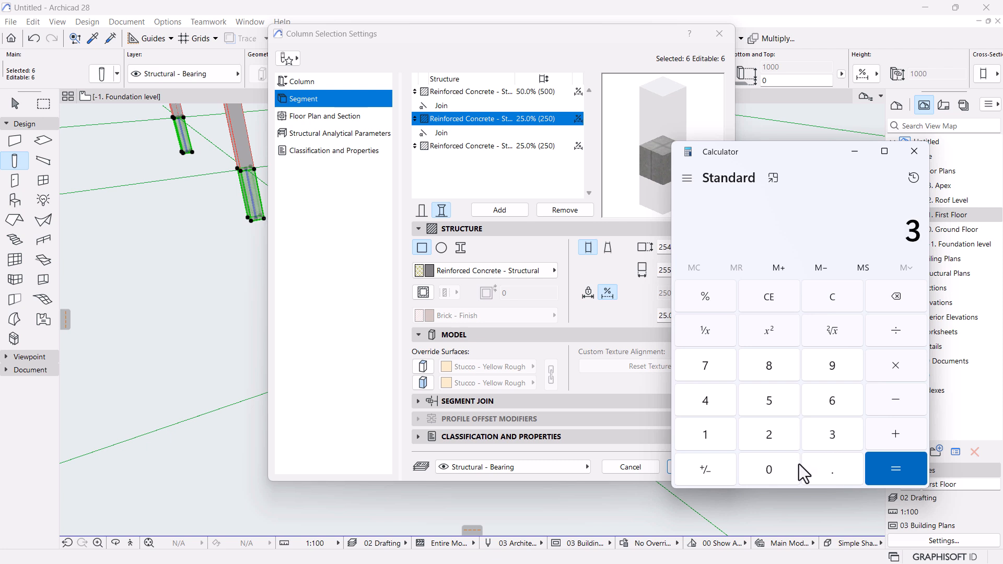
pyautogui.doubleClick(762, 469)
pyautogui.click(898, 333)
pyautogui.click(708, 442)
pyautogui.click(771, 469)
pyautogui.doubleClick(772, 470)
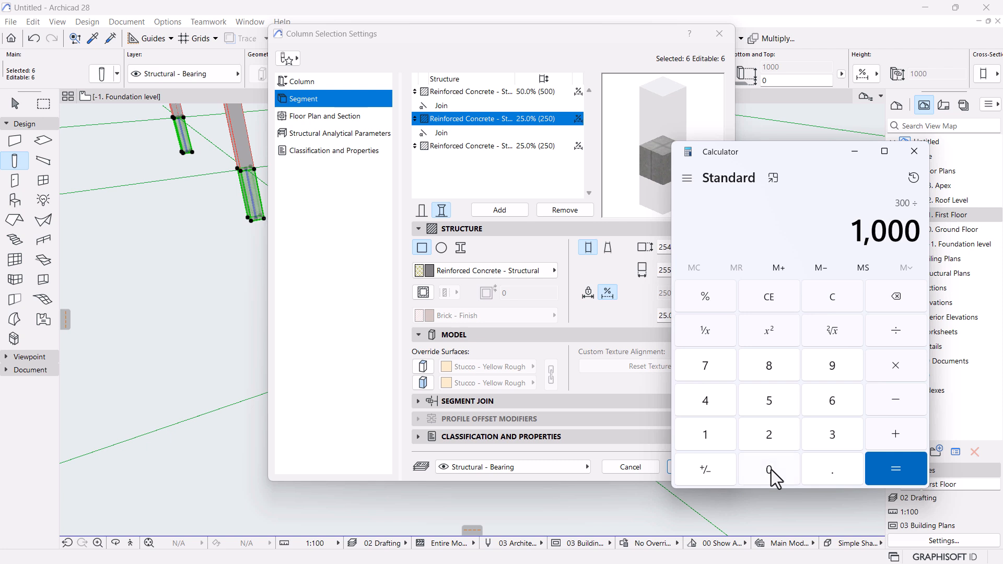
pyautogui.click(893, 367)
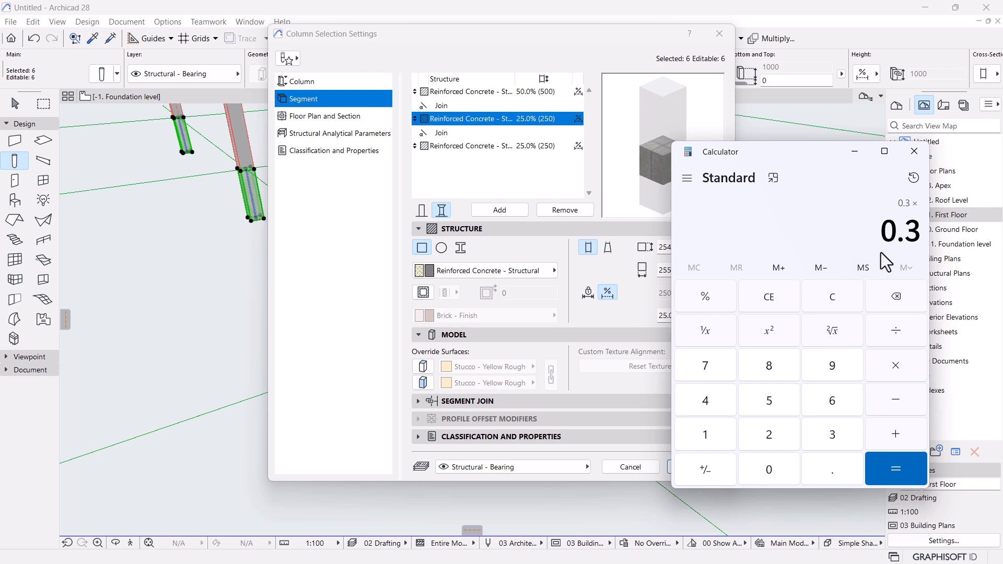
pyautogui.click(673, 315)
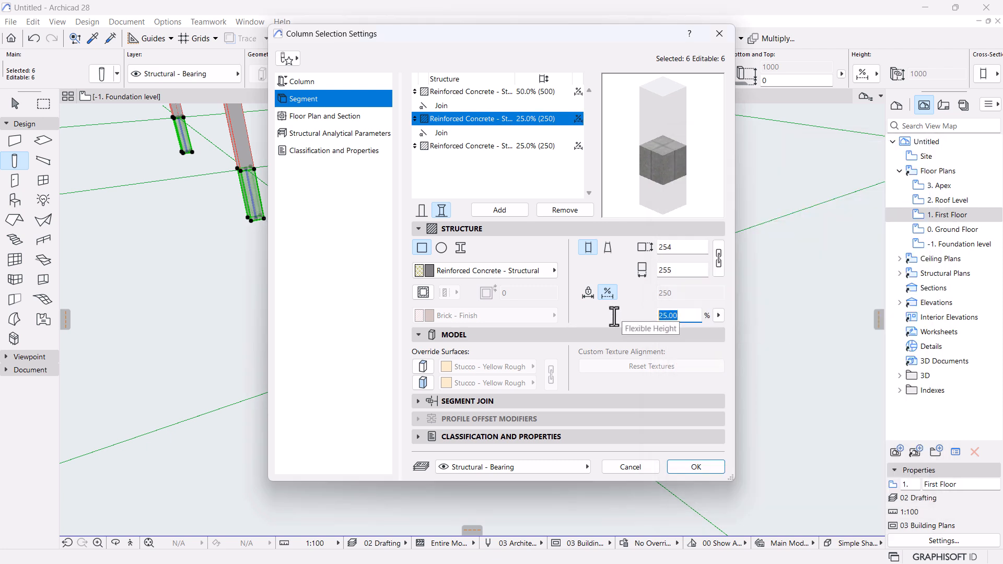
# Enter 30% for the second and third segments so the column reads 50/20/30.
pyautogui.write('30')
pyautogui.press('Tab')
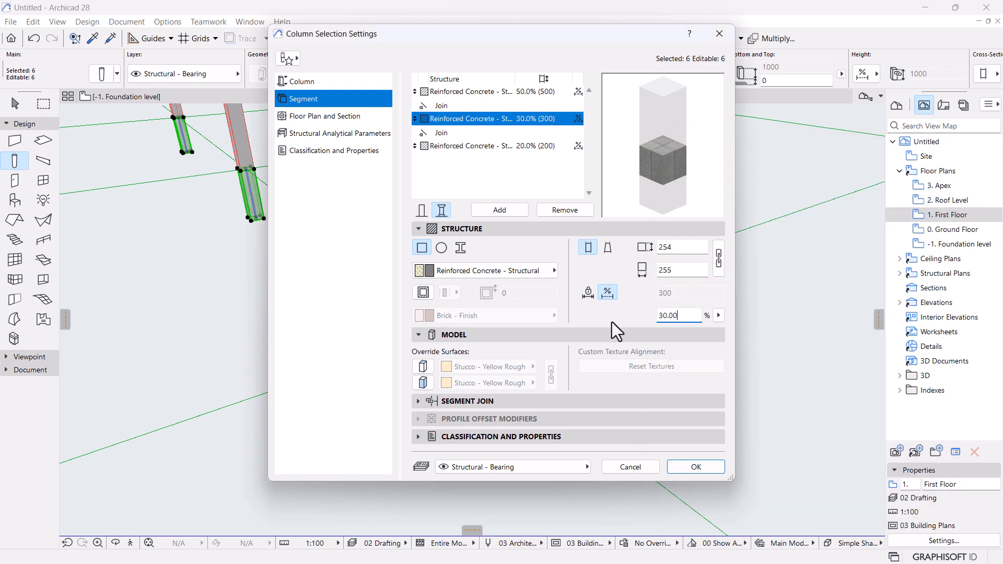
pyautogui.click(470, 146)
pyautogui.click(678, 316)
pyautogui.write('30')
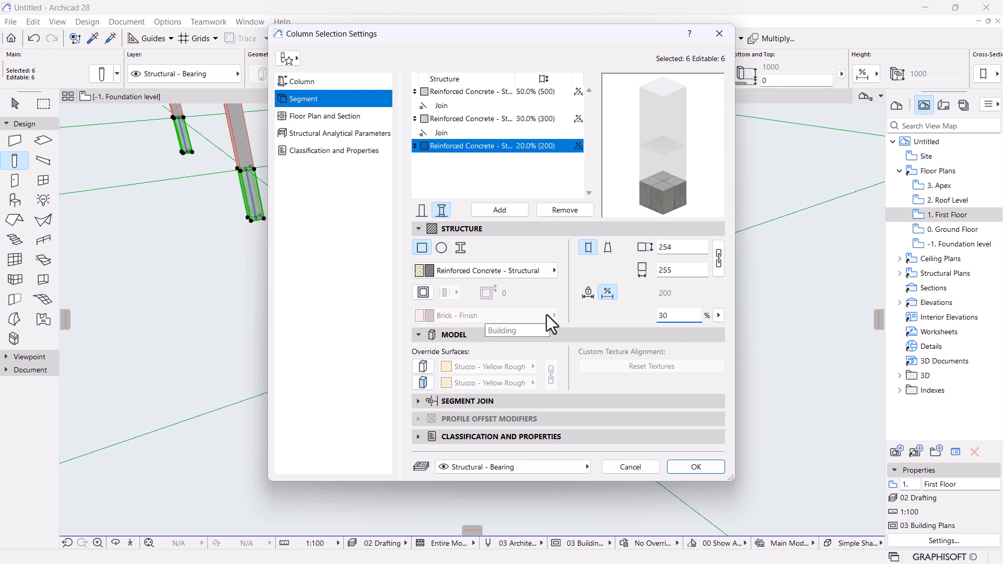
pyautogui.click(490, 178)
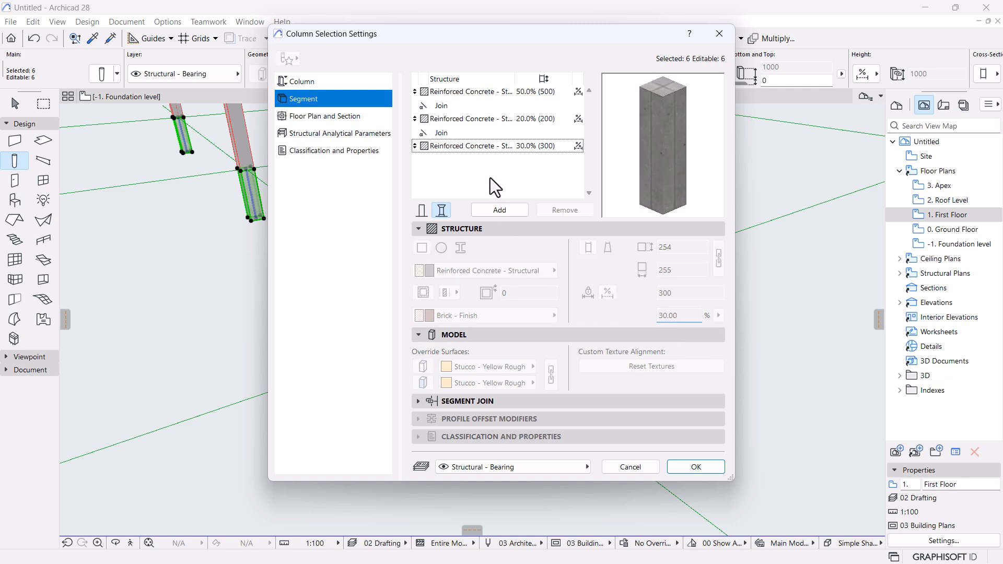
pyautogui.click(475, 123)
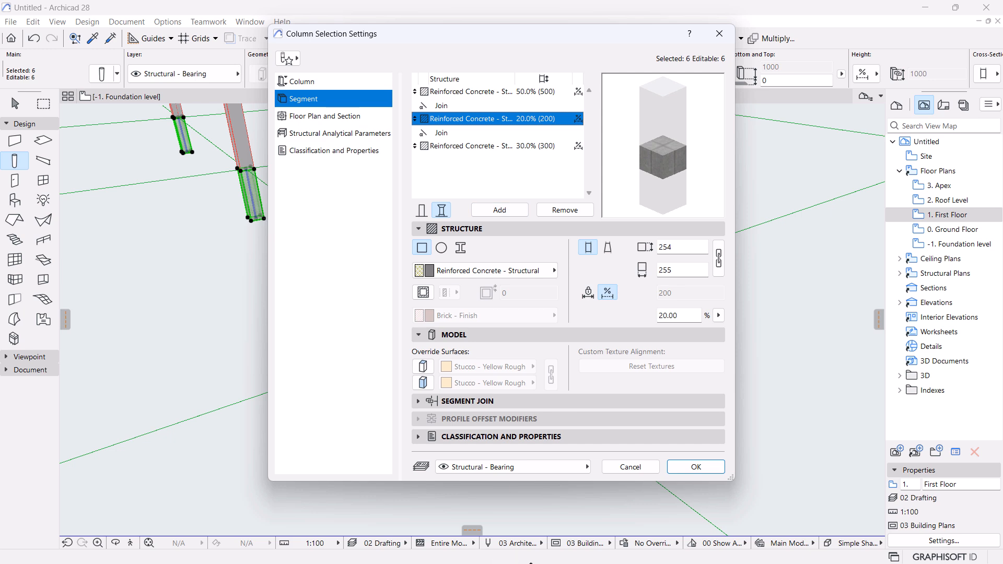
pyautogui.press('super')
# Clear Calculator and compute 600 ÷ 1000 = 0.6, then return to the column settings.
pyautogui.click(672, 548)
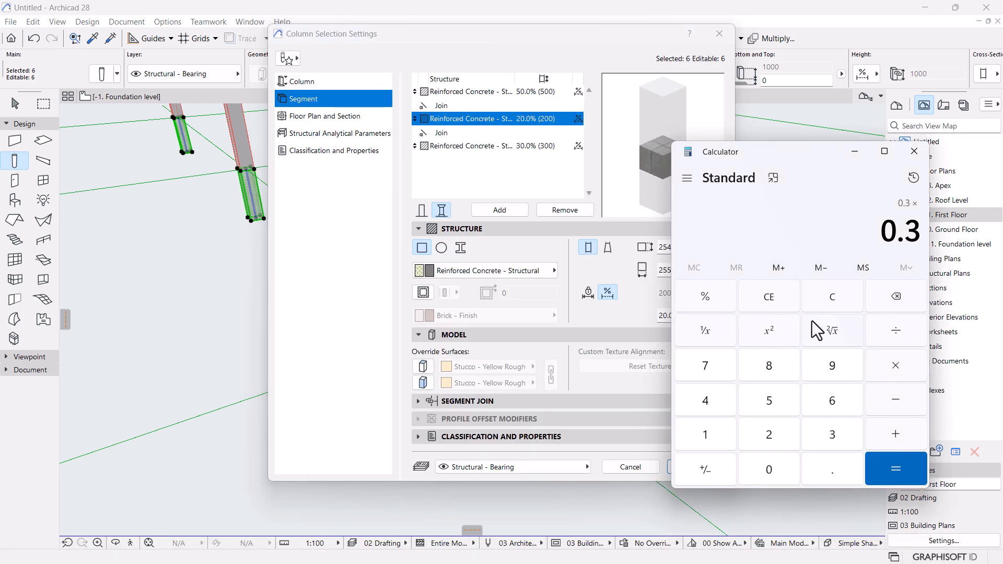
pyautogui.click(789, 308)
pyautogui.click(833, 296)
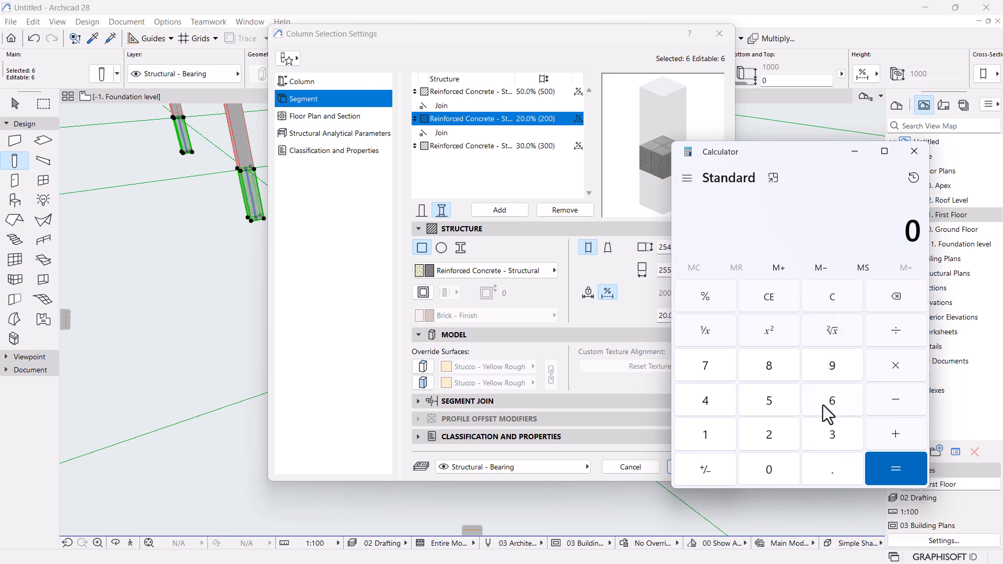
pyautogui.click(835, 413)
pyautogui.click(769, 466)
pyautogui.click(769, 466)
pyautogui.click(896, 334)
pyautogui.click(721, 442)
pyautogui.click(782, 470)
pyautogui.click(782, 470)
pyautogui.click(782, 470)
pyautogui.click(890, 364)
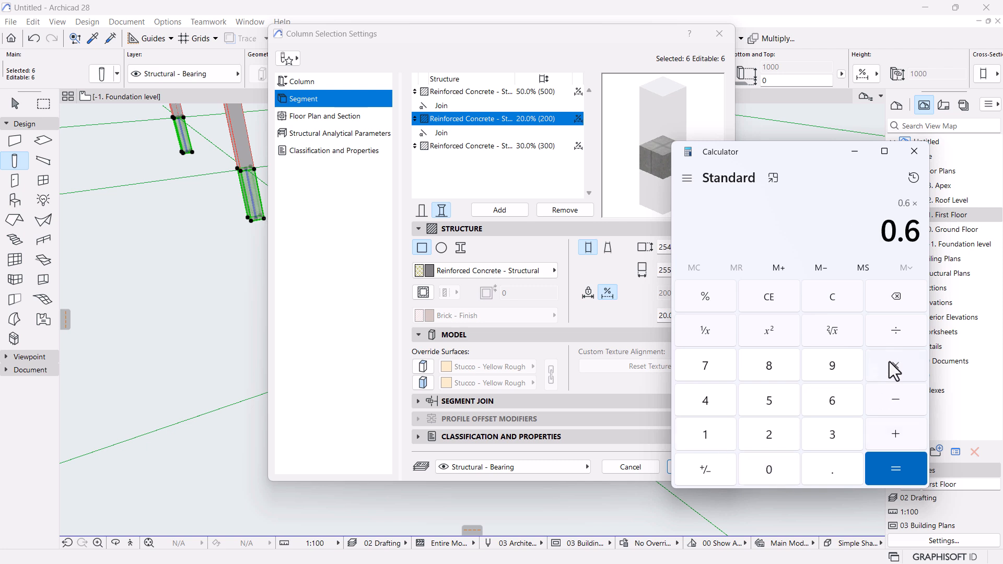
pyautogui.click(523, 315)
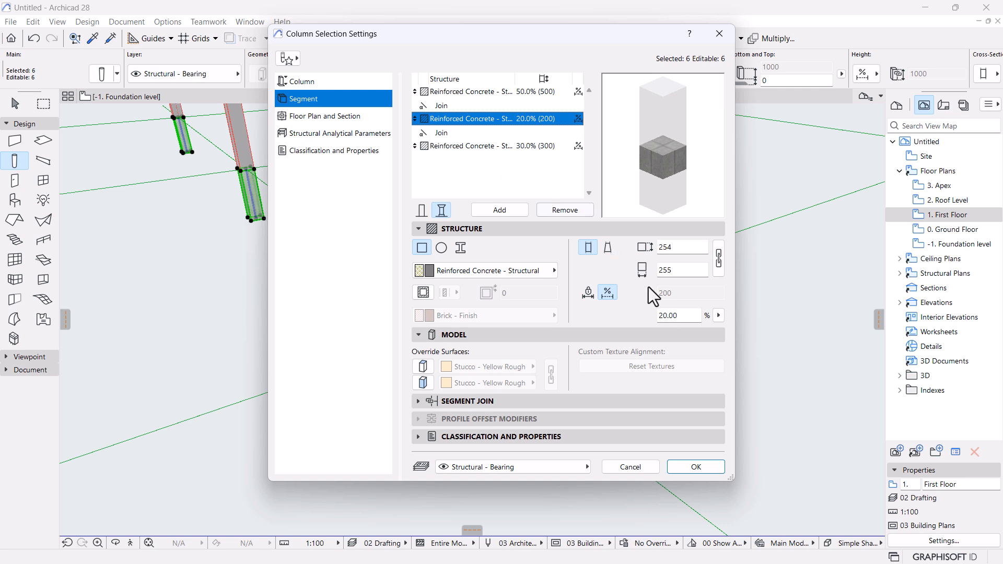
# Set the second column segment to 60% and add another segment.
pyautogui.doubleClick(680, 316)
pyautogui.write('60')
pyautogui.click(472, 95)
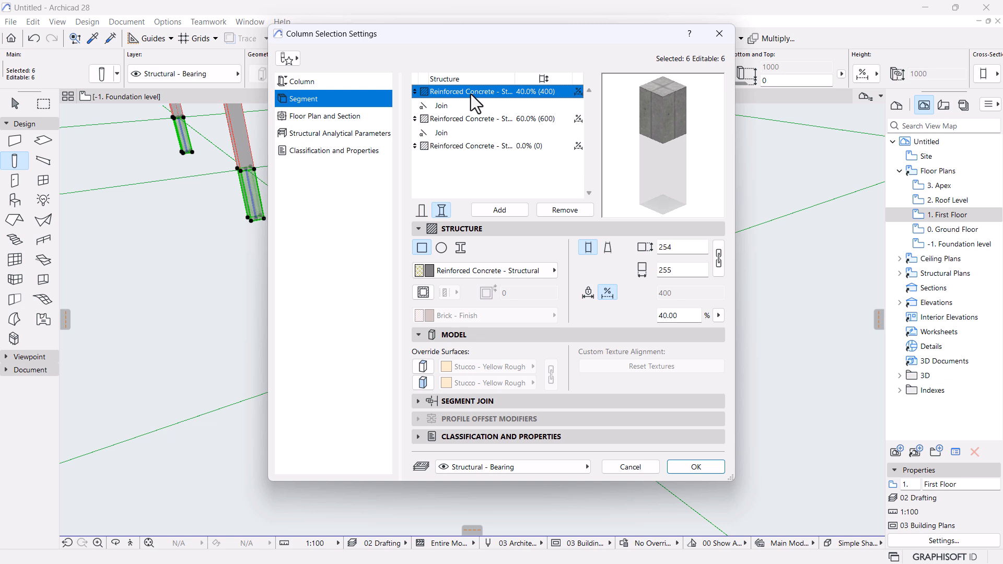
pyautogui.click(510, 215)
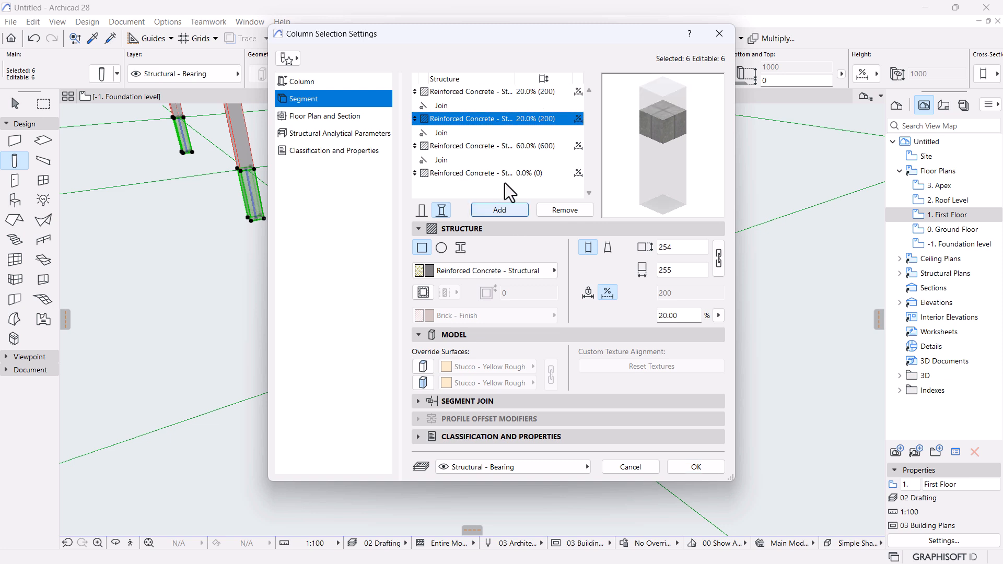
pyautogui.click(488, 120)
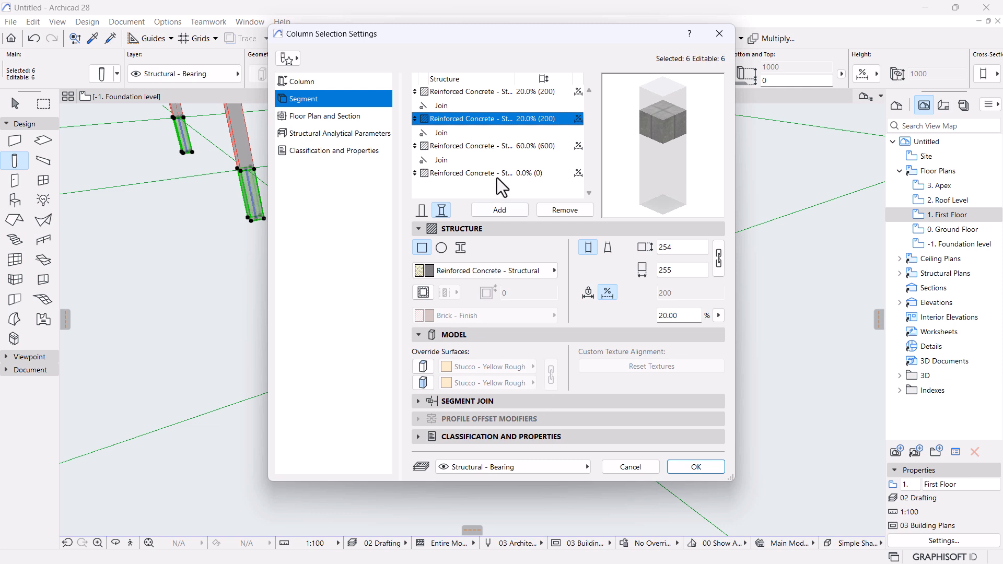
# Set the bottom segment's Flexible Height to 30%, then select the top 20% segment's height.
pyautogui.click(487, 96)
pyautogui.click(484, 118)
pyautogui.click(485, 92)
pyautogui.click(481, 118)
pyautogui.click(525, 175)
pyautogui.click(665, 317)
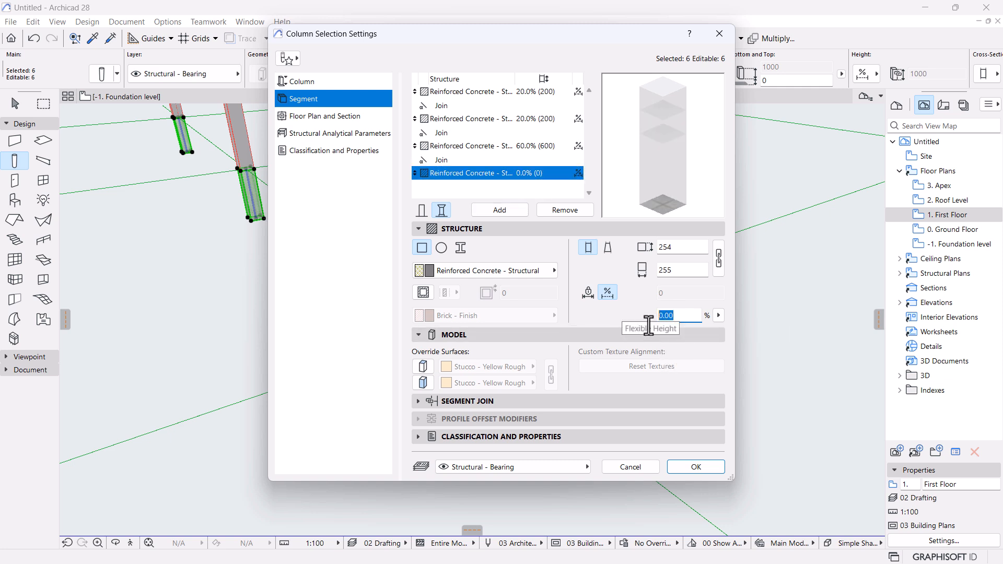
pyautogui.write('30')
pyautogui.click(622, 323)
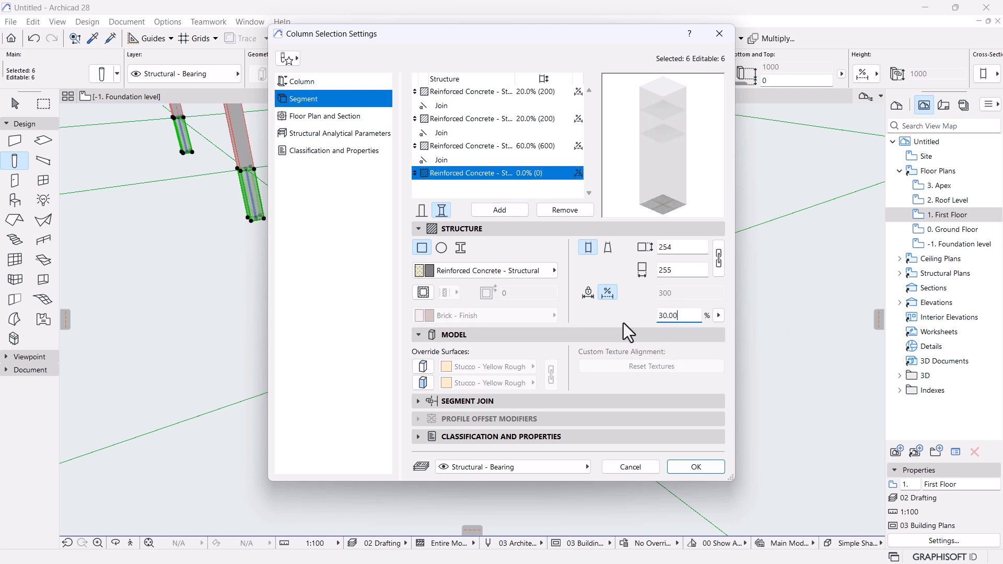
pyautogui.click(509, 93)
pyautogui.click(671, 315)
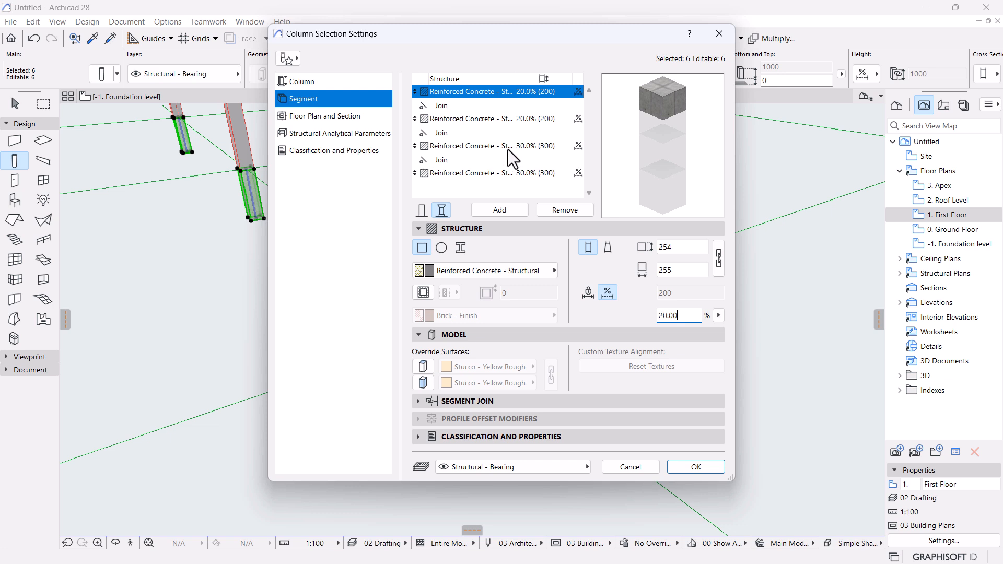
# Enter 5% for the top segment and 5.00% for the second segment, then review both.
pyautogui.moveTo(687, 319); pyautogui.dragTo(551, 313)
pyautogui.write('5')
pyautogui.click(529, 109)
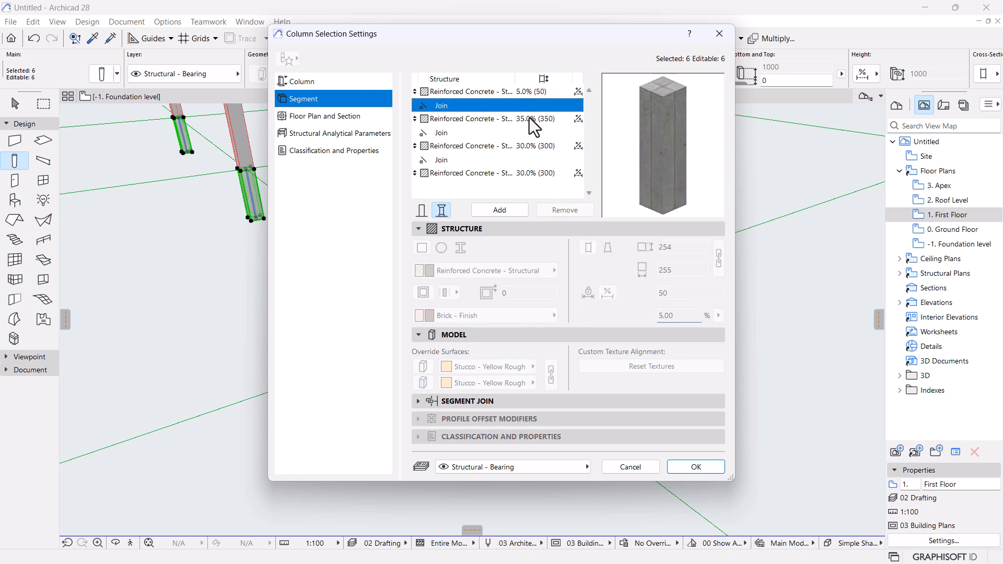
pyautogui.click(544, 120)
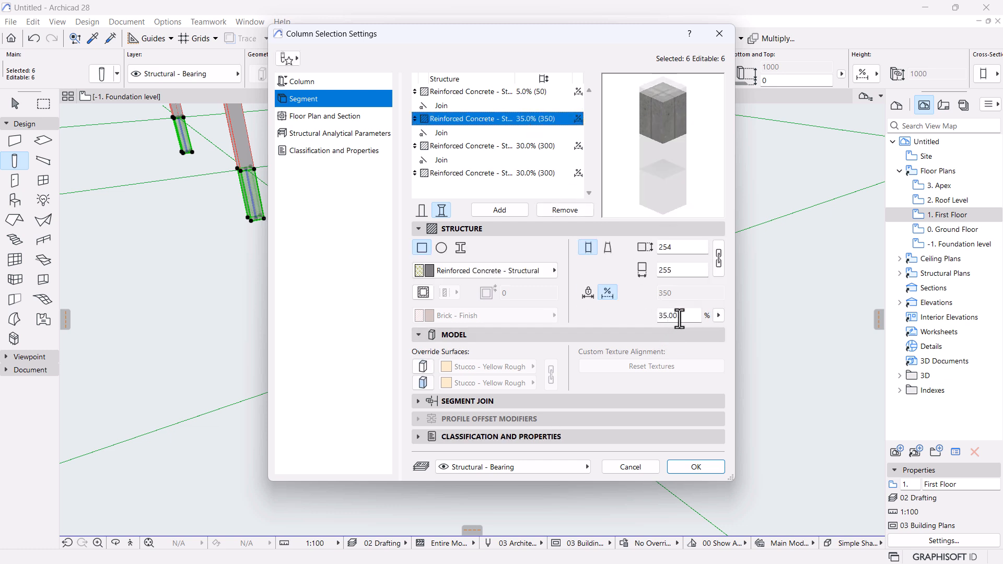
pyautogui.write('5.00')
pyautogui.click(493, 148)
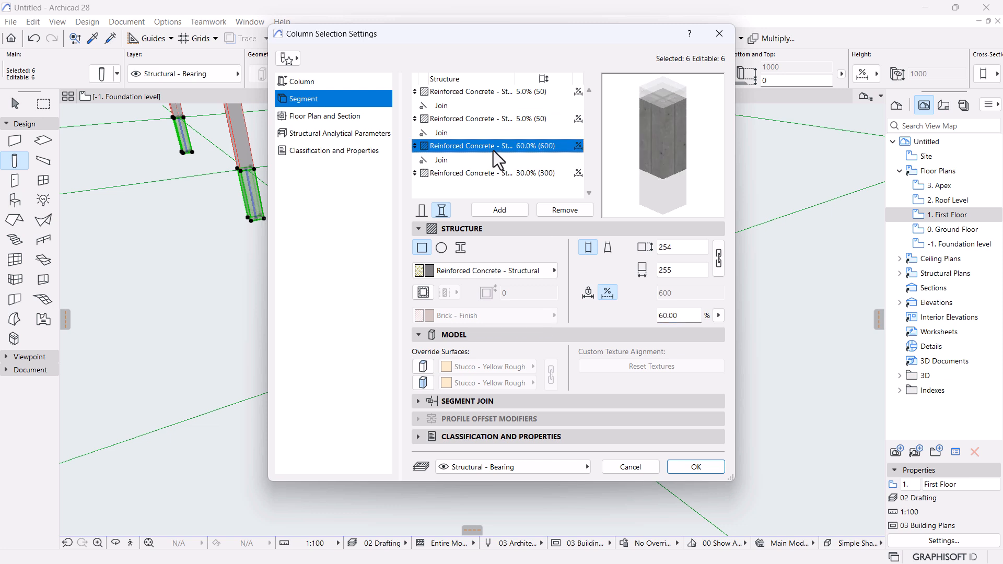
pyautogui.click(503, 96)
pyautogui.click(492, 122)
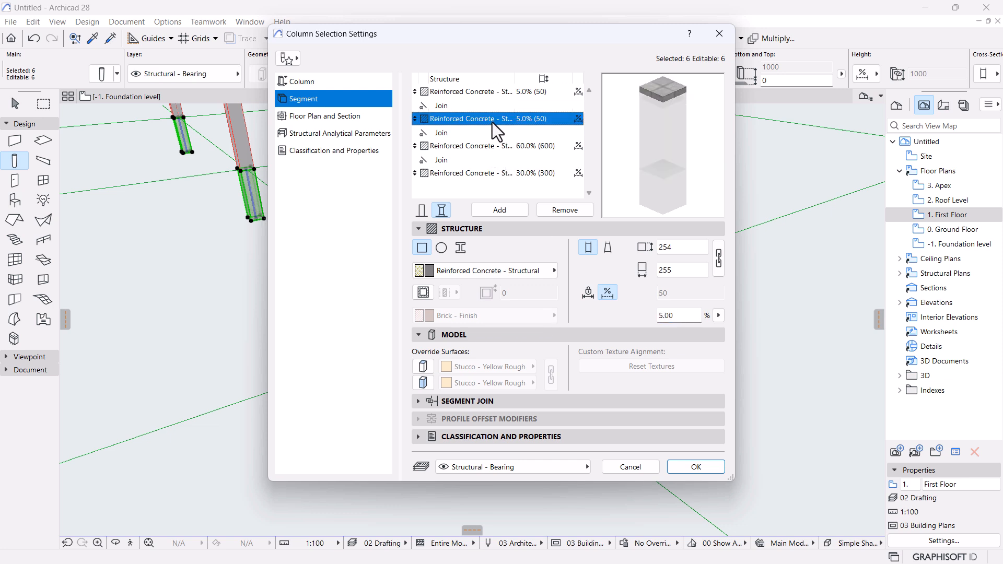
pyautogui.click(492, 95)
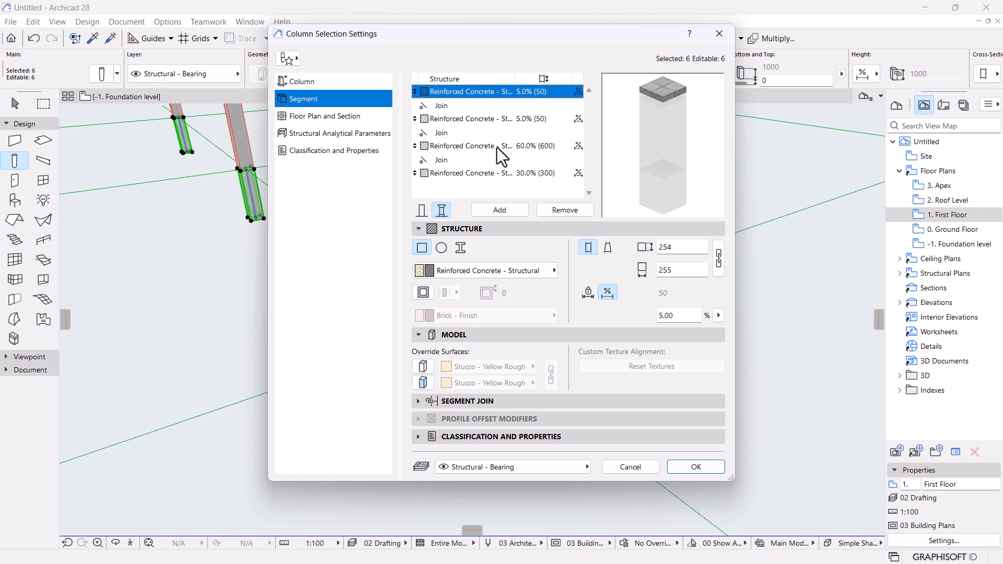
# Assign Steel - Structural to the top 5% segment and check the three concrete segments below.
pyautogui.click(500, 271)
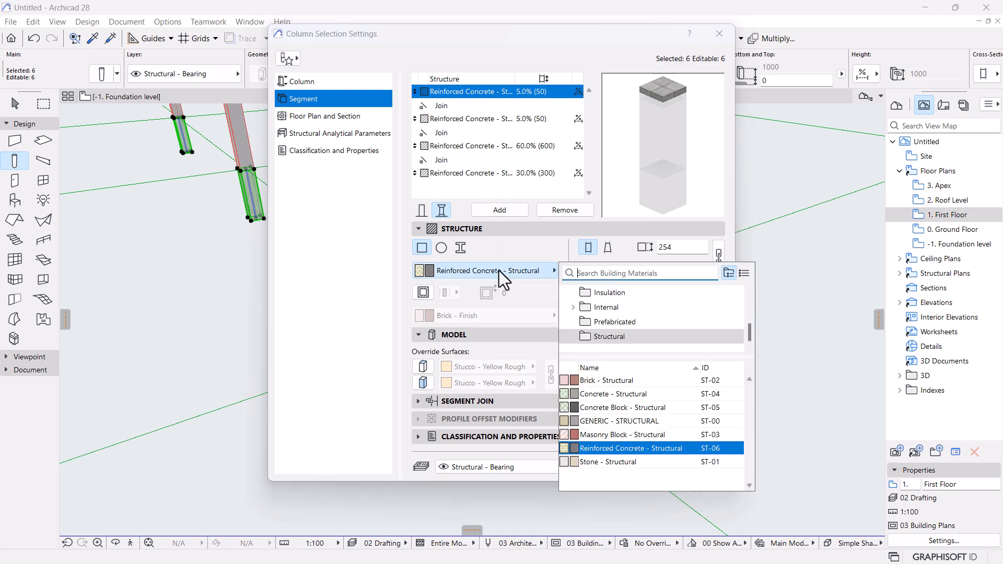
pyautogui.write('stee')
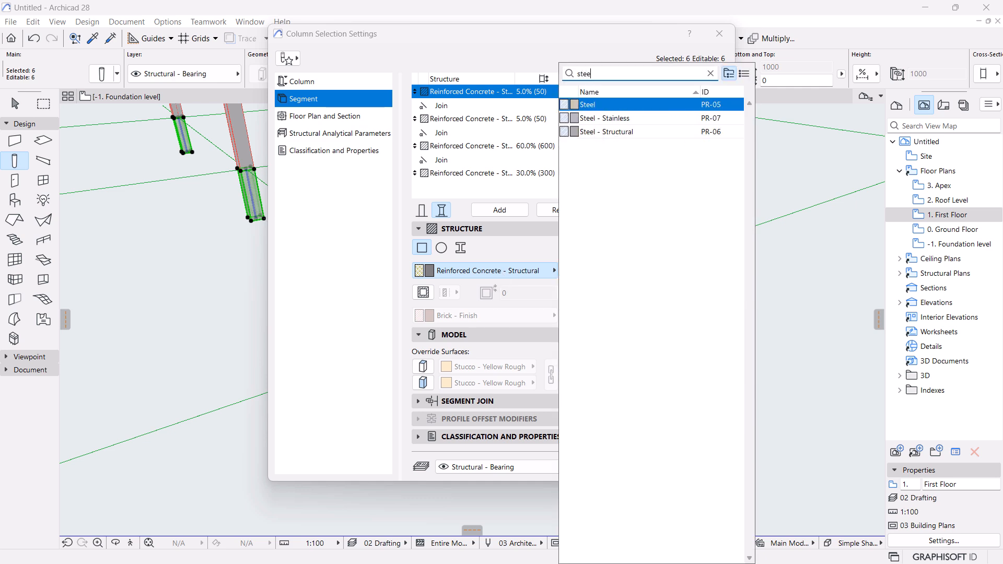
pyautogui.click(630, 132)
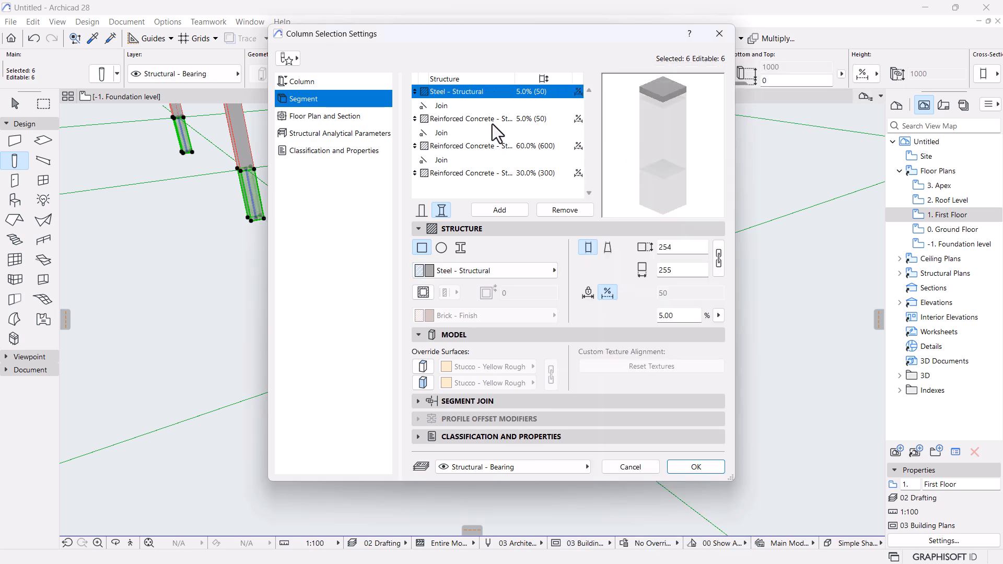
pyautogui.click(492, 120)
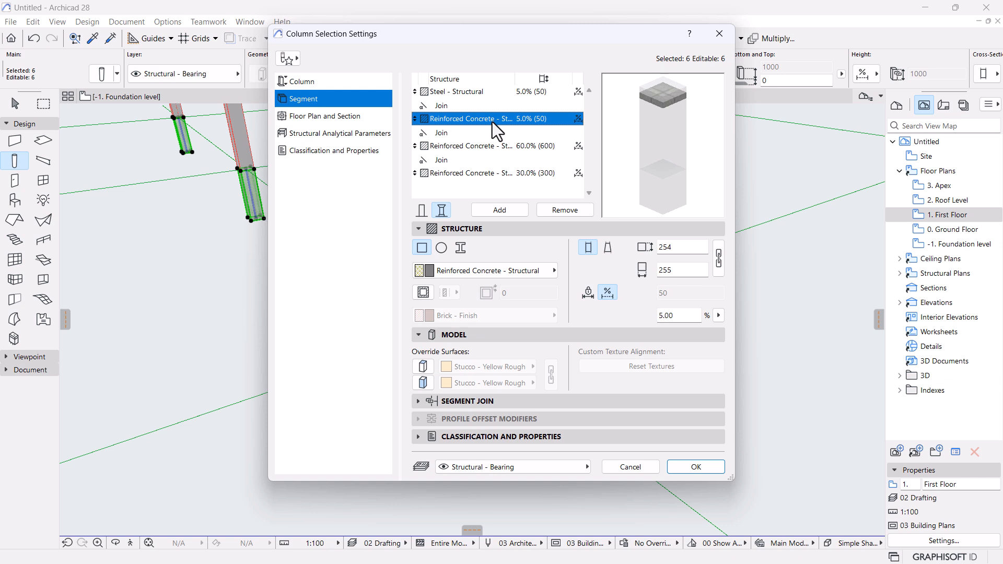
pyautogui.click(485, 145)
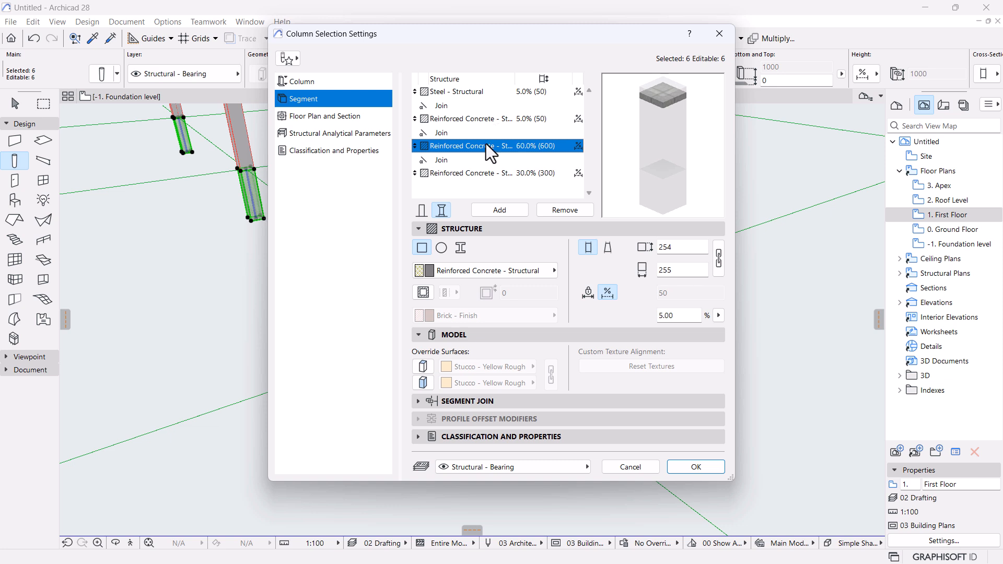
pyautogui.click(482, 174)
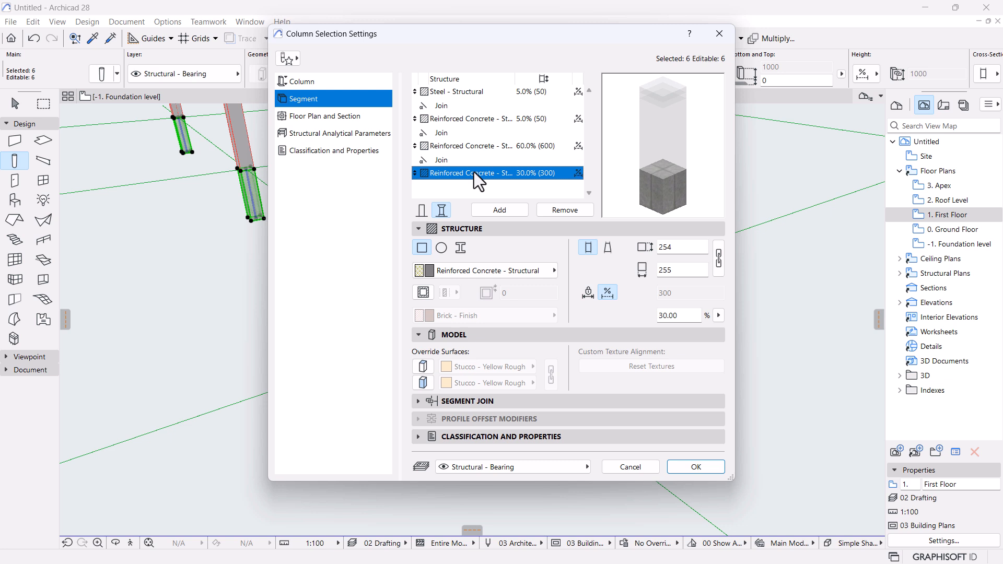
# Enter 1000 for the bottom segment, apply the 1/2 (50%) preset, then retype it as 60%.
pyautogui.moveTo(688, 316); pyautogui.dragTo(579, 301)
pyautogui.write('1000')
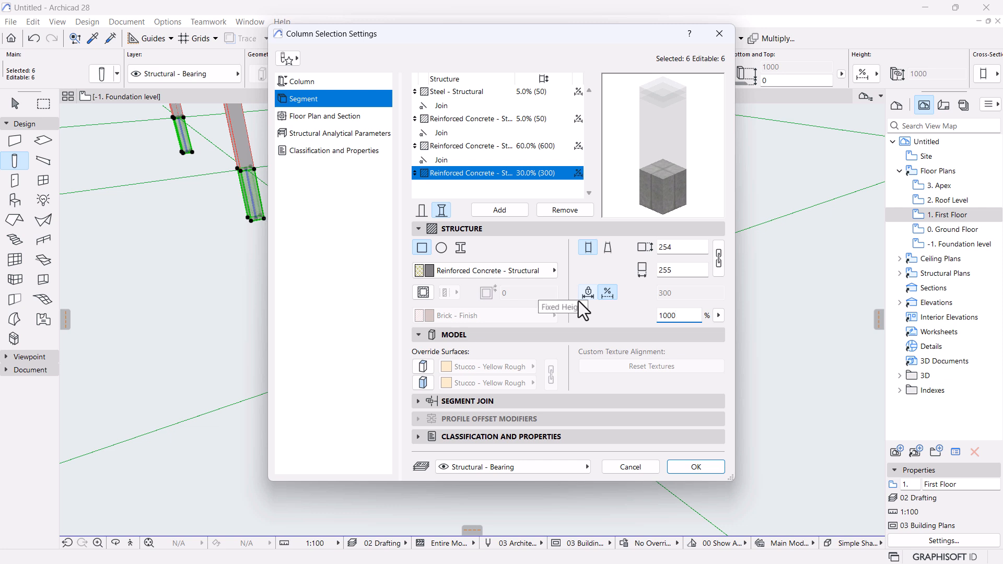
pyautogui.press('Tab')
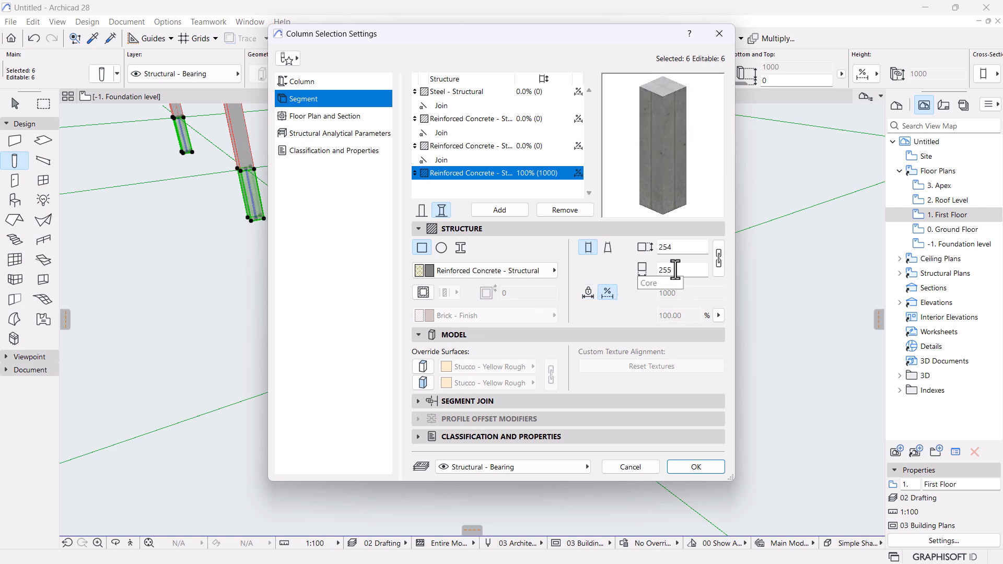
pyautogui.click(719, 316)
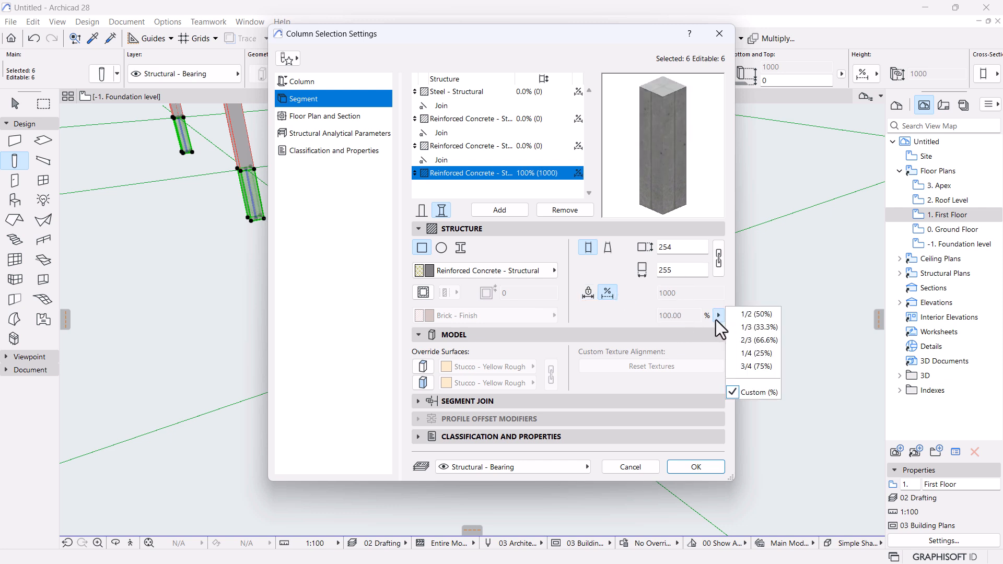
pyautogui.click(690, 337)
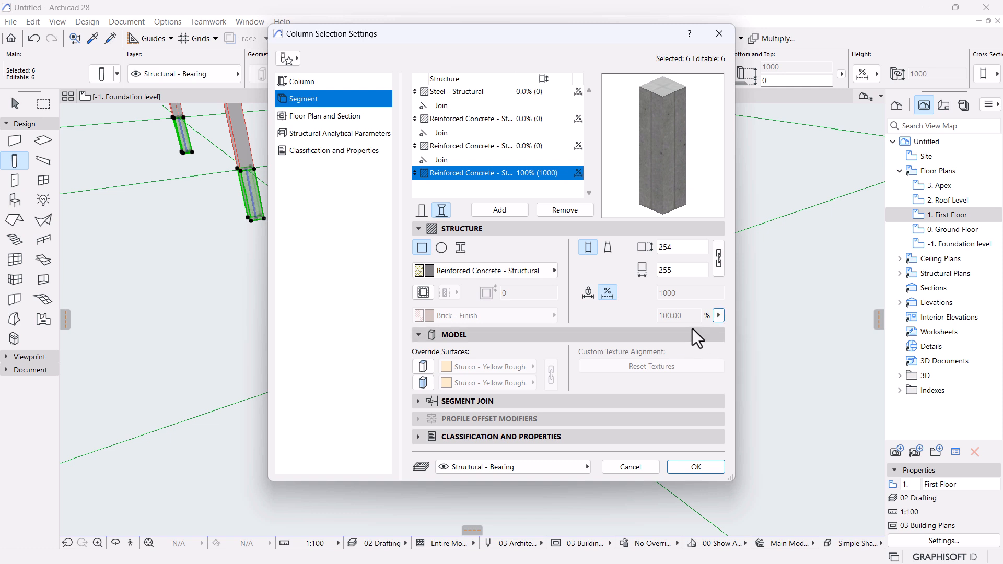
pyautogui.click(718, 316)
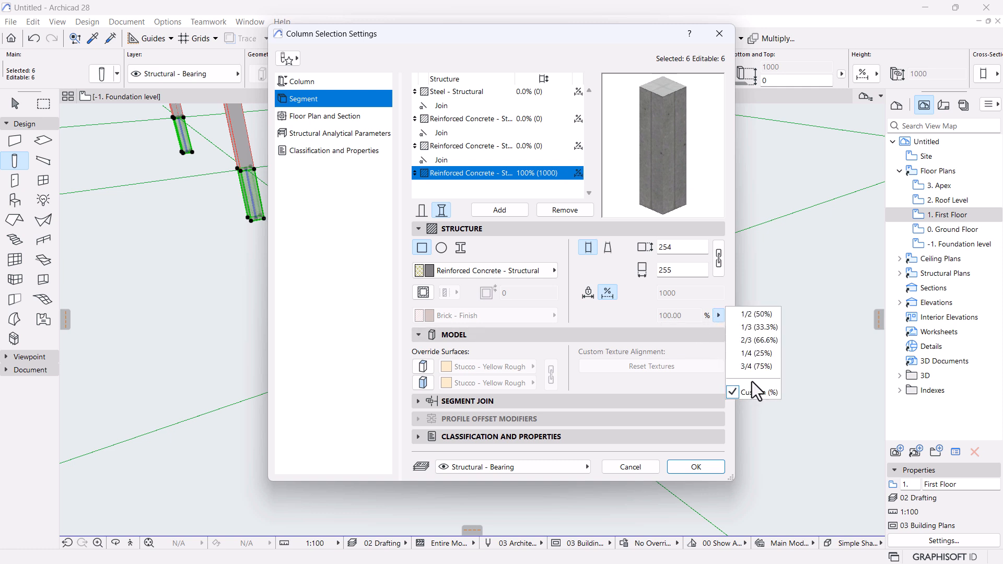
pyautogui.click(756, 315)
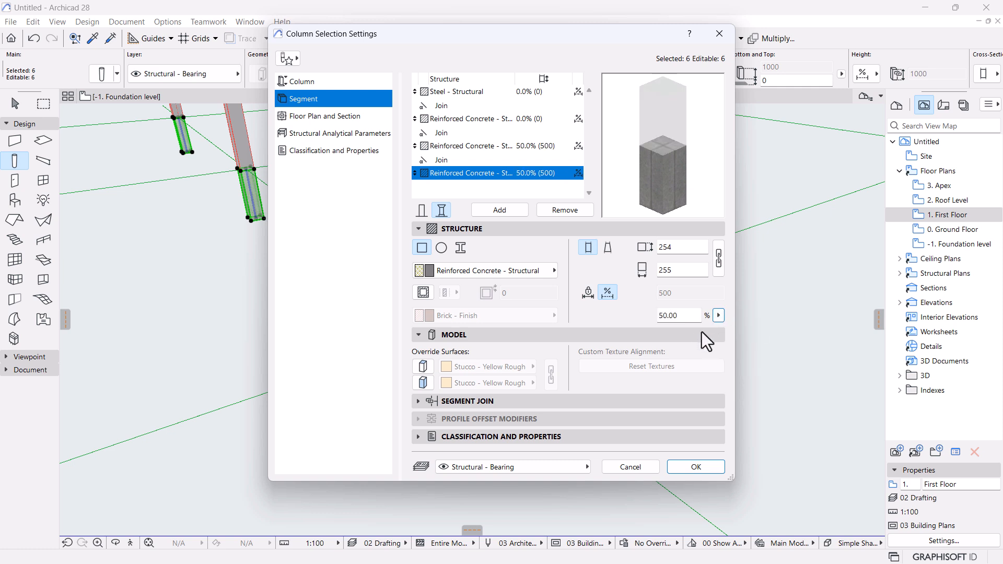
pyautogui.doubleClick(679, 316)
pyautogui.write('60')
# Set the bottom segment to 30%, the third segment to 60%, and the second segment to 5%.
pyautogui.click(496, 143)
pyautogui.click(522, 173)
pyautogui.doubleClick(680, 315)
pyautogui.write('30')
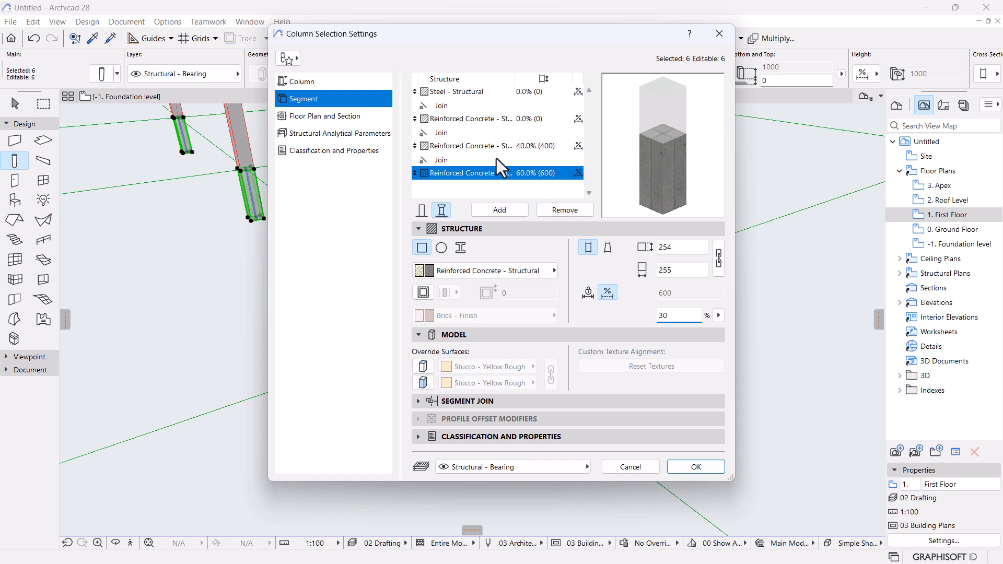
pyautogui.click(504, 144)
pyautogui.doubleClick(688, 315)
pyautogui.write('60')
pyautogui.click(526, 118)
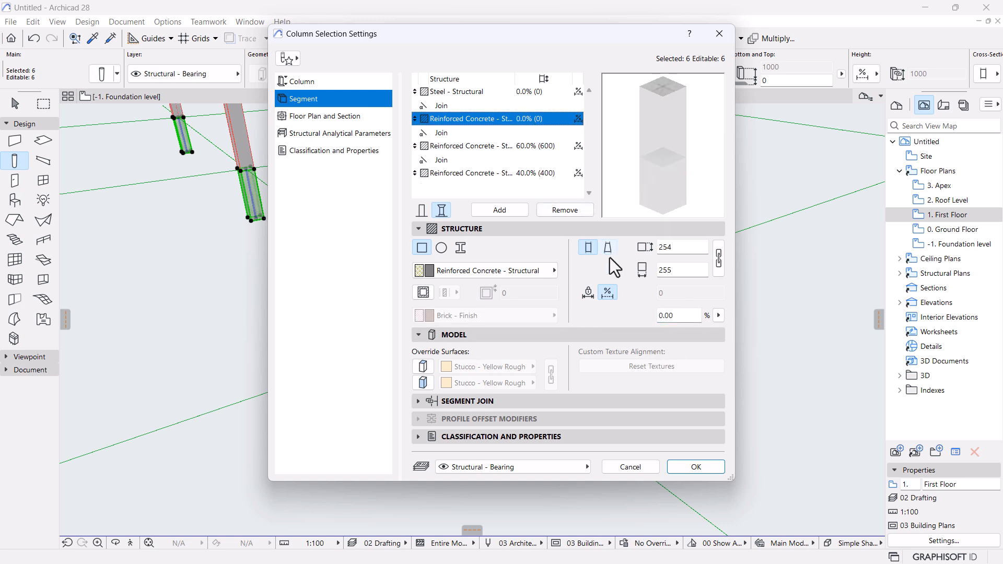
pyautogui.doubleClick(675, 314)
pyautogui.write('5')
pyautogui.click(529, 91)
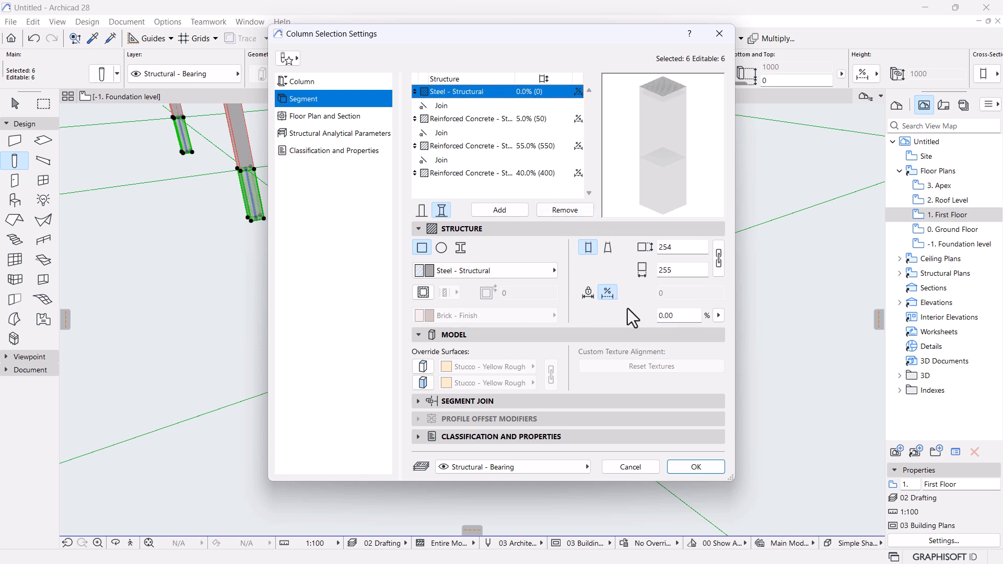
# Set the steel cap to 5%, re-enter 30% for the base and 60% for the third segment.
pyautogui.doubleClick(673, 316)
pyautogui.write('5')
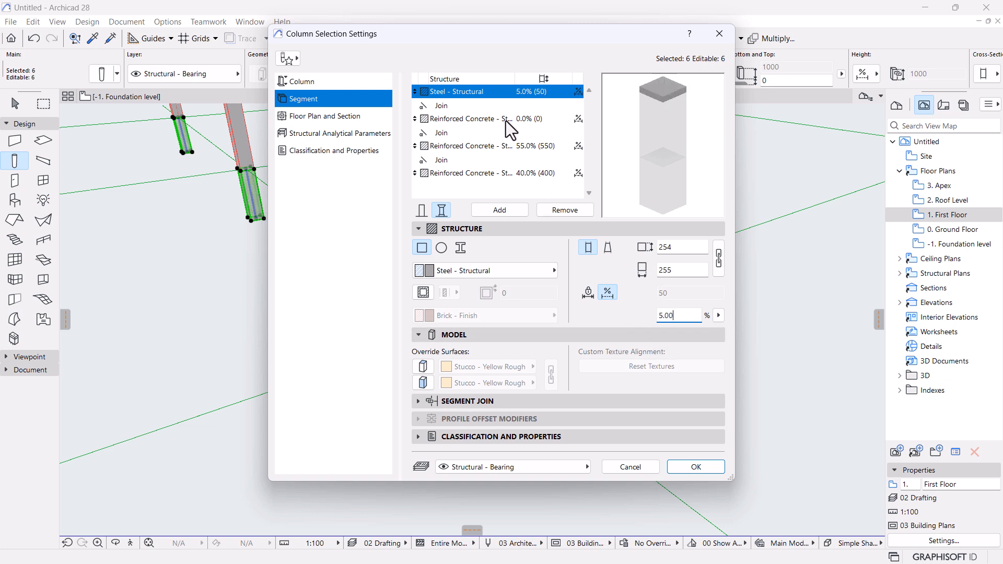
pyautogui.click(521, 173)
pyautogui.write('30')
pyautogui.click(512, 147)
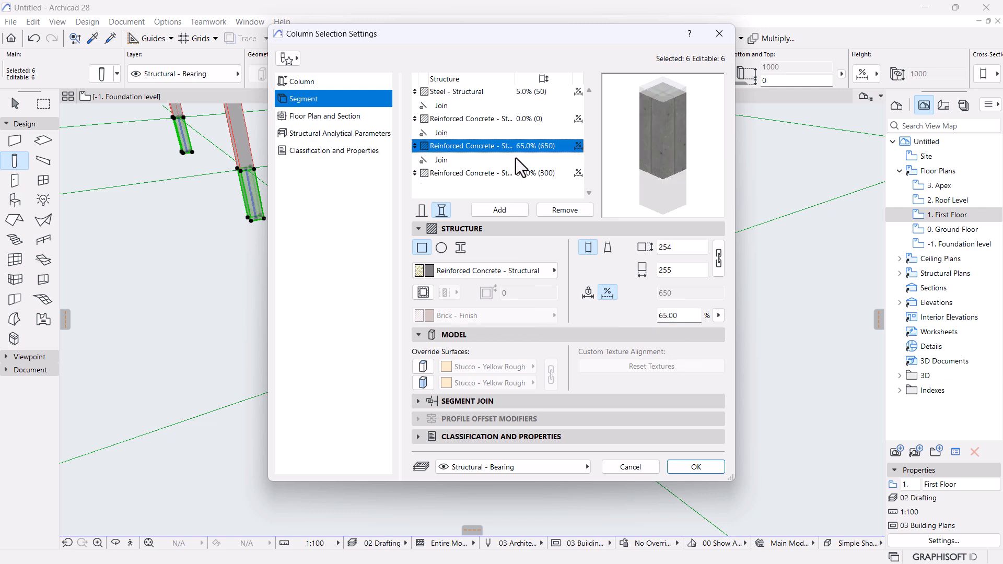
pyautogui.moveTo(686, 317); pyautogui.dragTo(599, 329)
pyautogui.write('60')
pyautogui.click(527, 122)
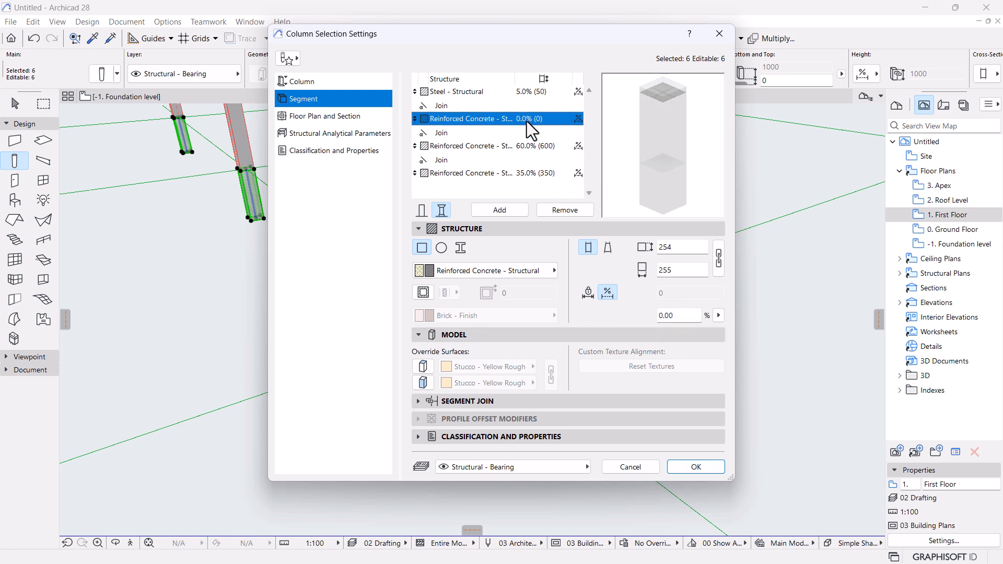
pyautogui.click(526, 95)
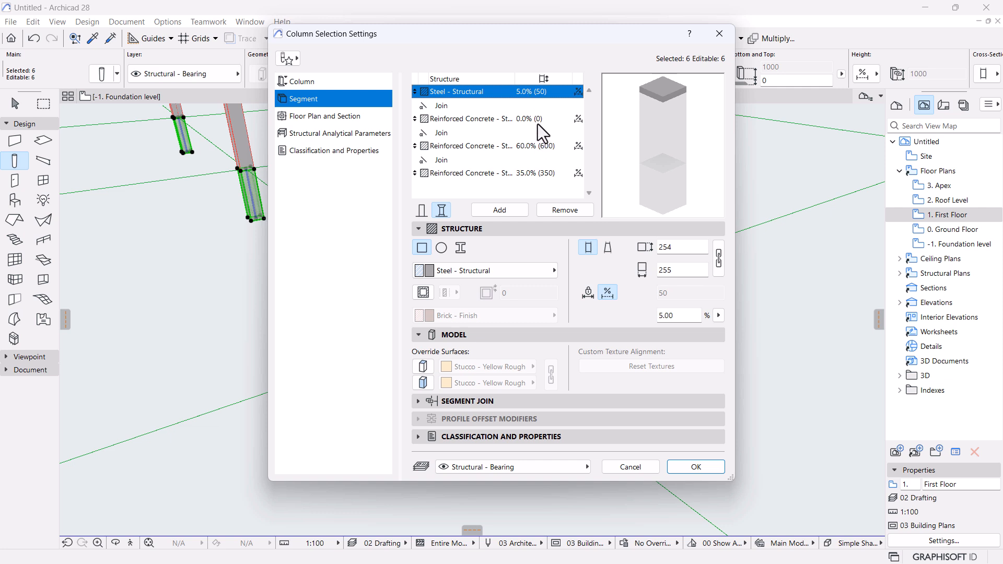
# Set the steel cap to 2.5%, the second concrete segment to 5%, and the base to 30%.
pyautogui.moveTo(685, 317); pyautogui.dragTo(523, 322)
pyautogui.write('2.5')
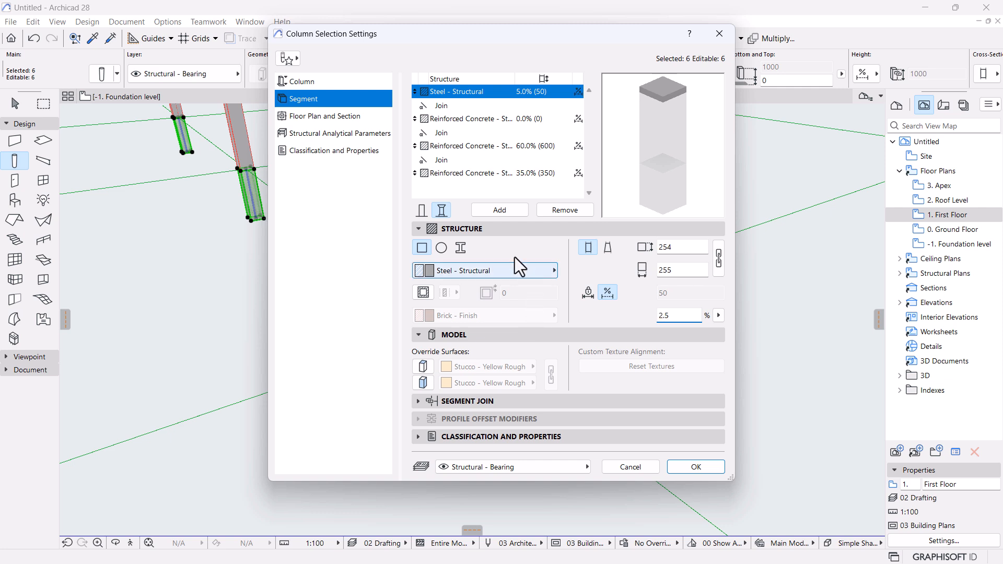
pyautogui.click(524, 149)
pyautogui.click(534, 174)
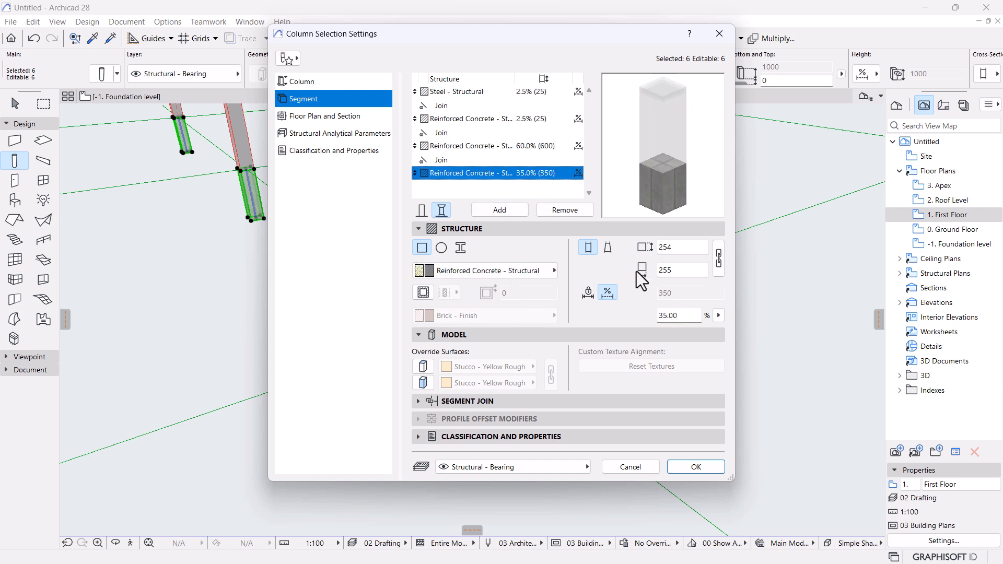
pyautogui.click(519, 121)
pyautogui.click(523, 173)
pyautogui.click(538, 121)
pyautogui.click(676, 316)
pyautogui.write('5')
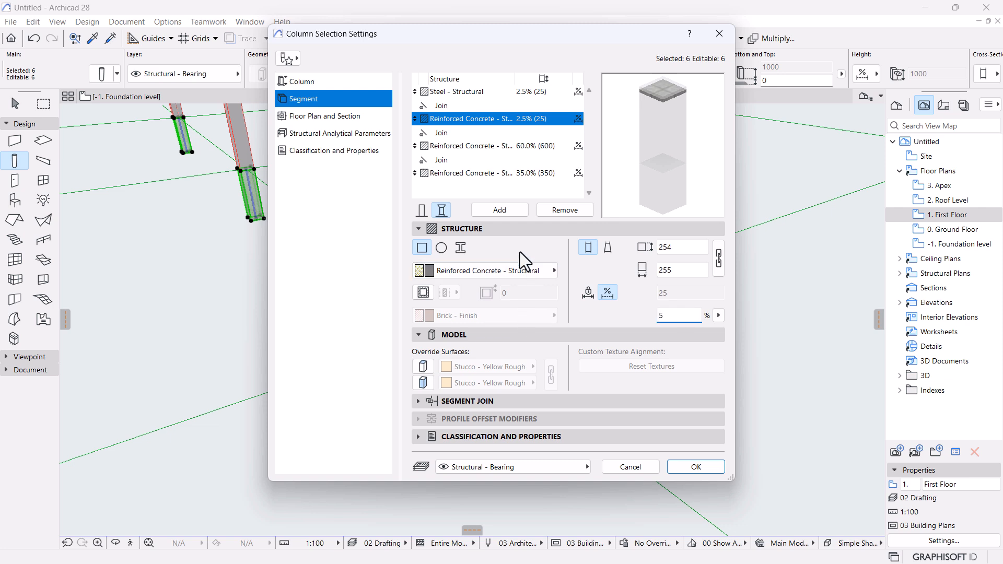
pyautogui.click(491, 177)
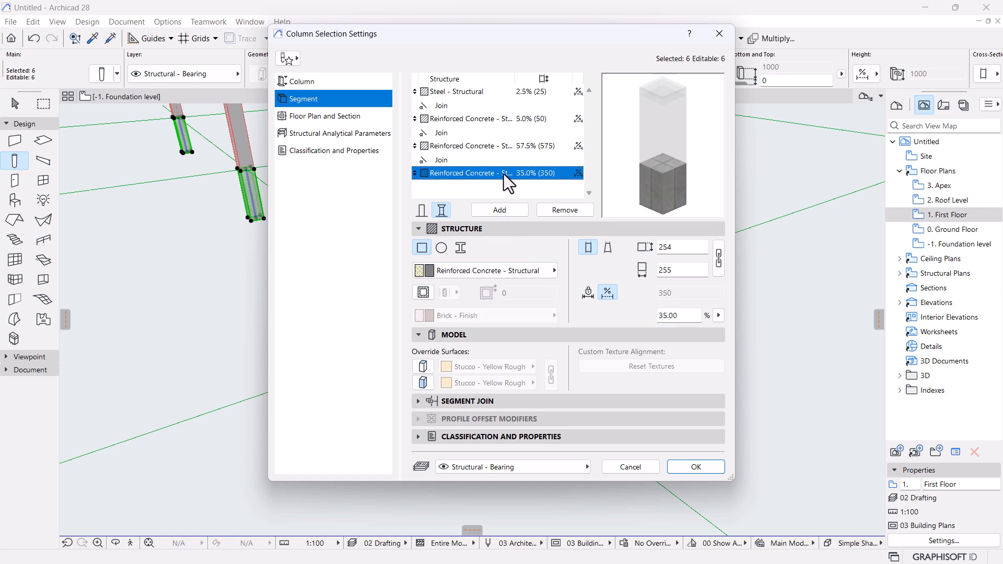
pyautogui.doubleClick(693, 320)
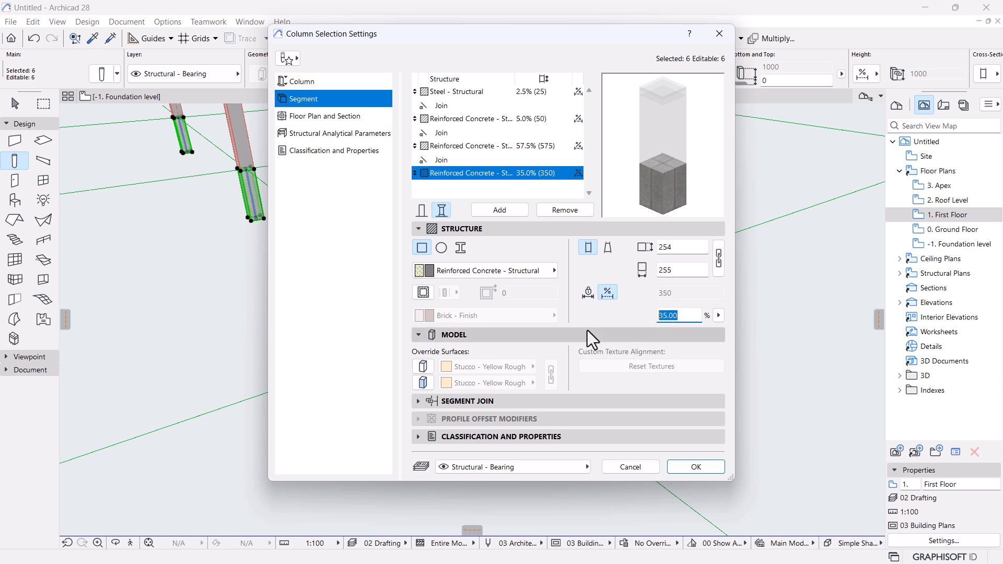
pyautogui.write('30')
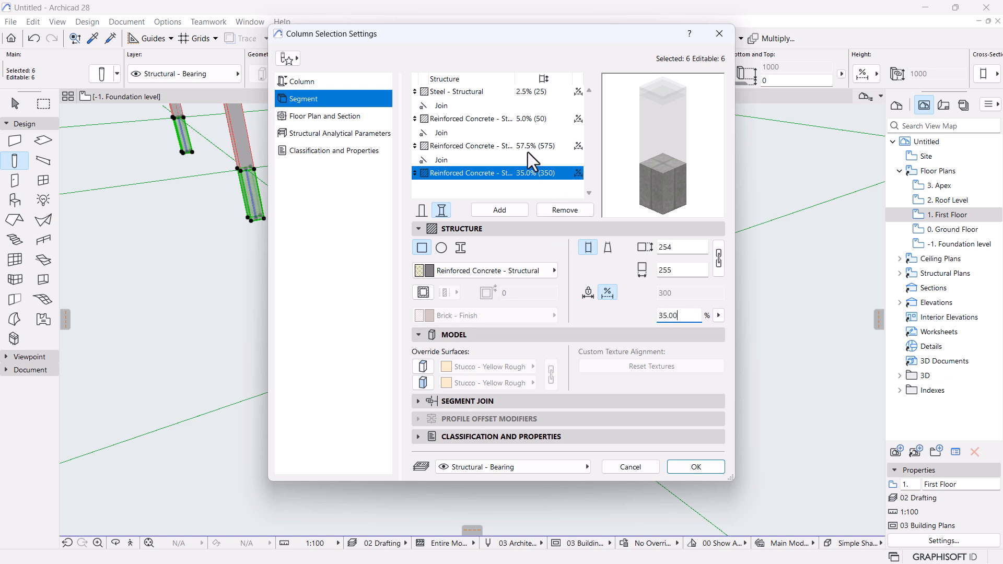
pyautogui.click(528, 151)
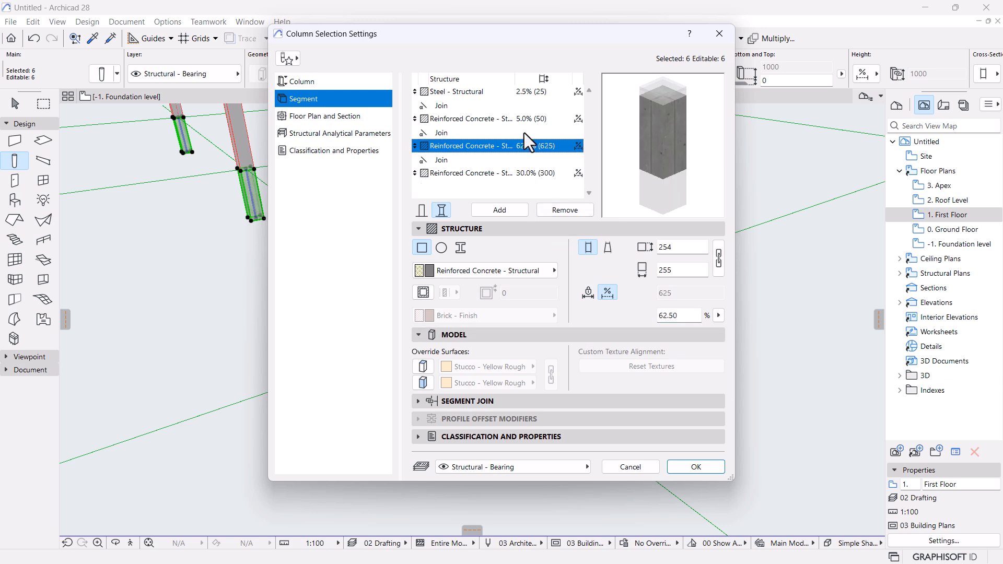
# Restore the steel cap to 5% and confirm the second concrete segment at 5%.
pyautogui.click(525, 94)
pyautogui.doubleClick(694, 316)
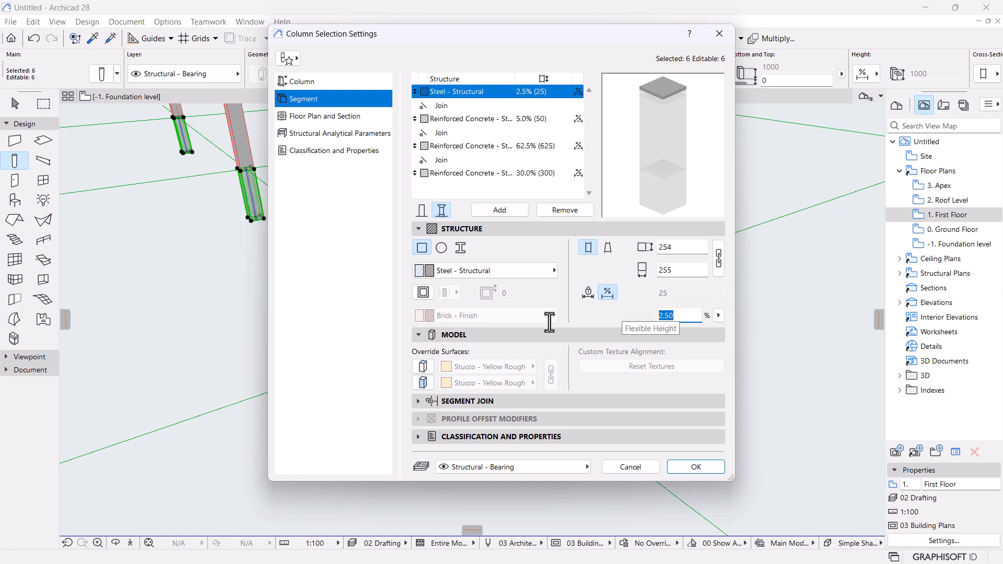
pyautogui.write('5')
pyautogui.click(528, 146)
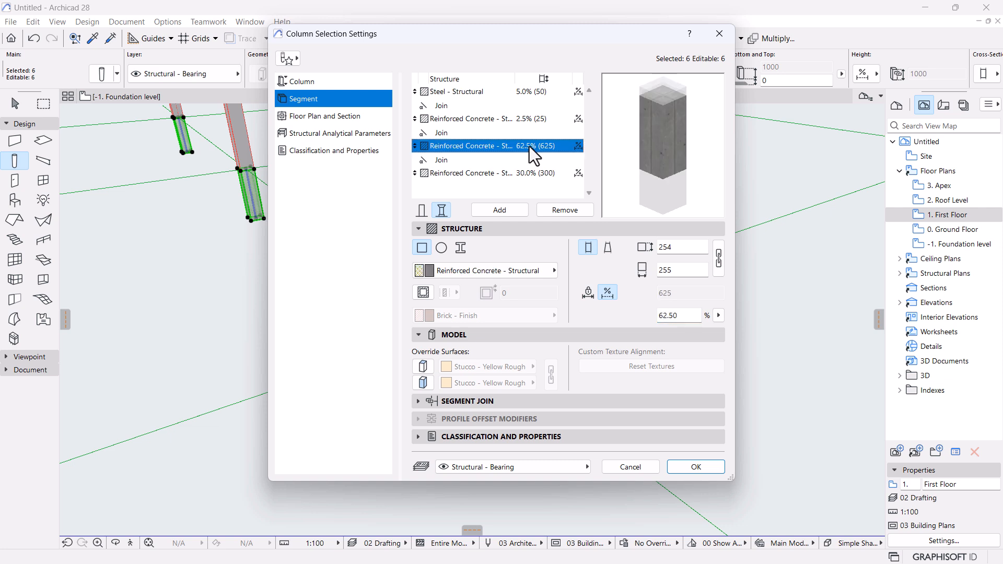
pyautogui.click(523, 120)
pyautogui.doubleClick(678, 316)
pyautogui.write('5')
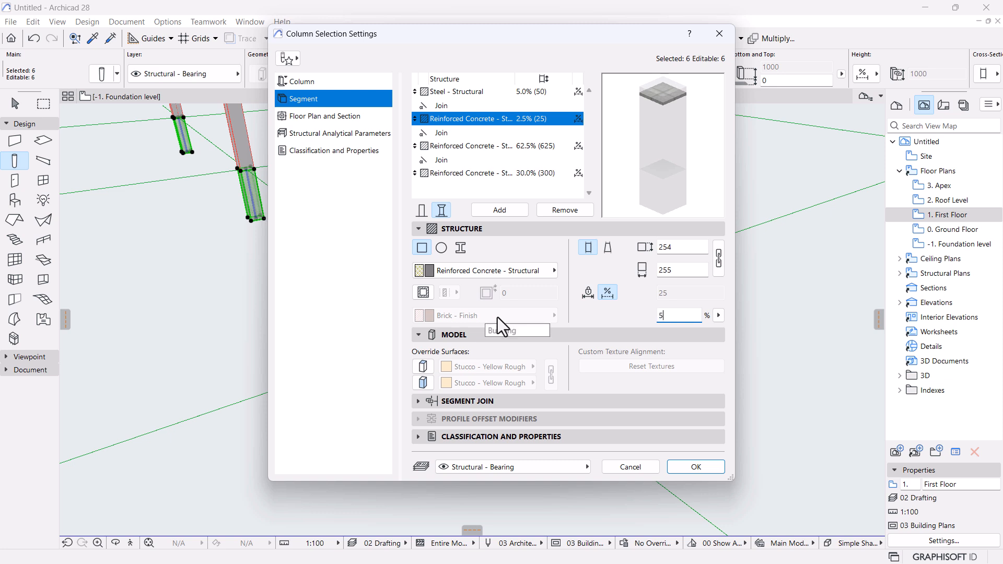
pyautogui.click(493, 158)
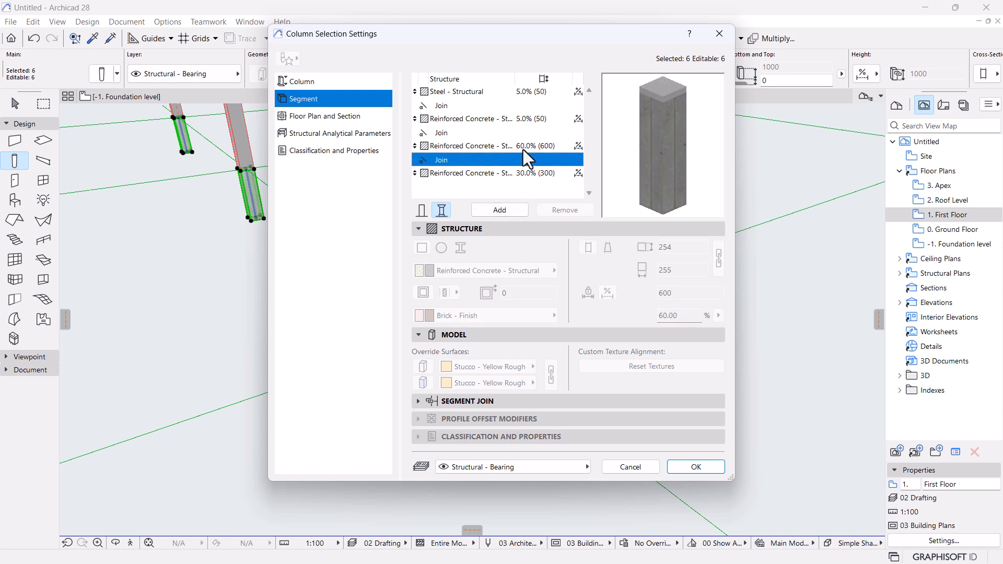
pyautogui.click(526, 119)
pyautogui.click(528, 94)
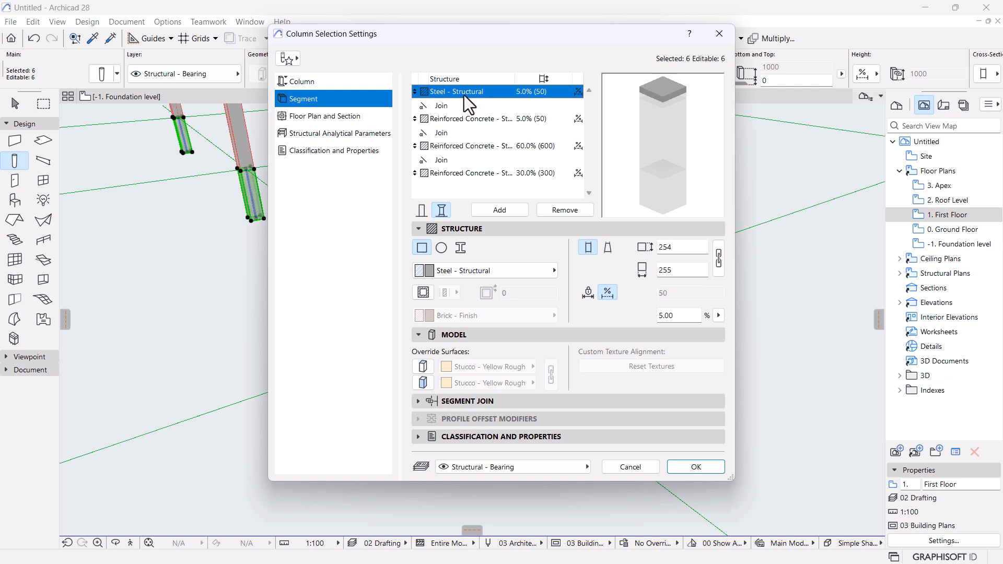
# Make the bottom 30% concrete segment a linked 1000 × 1000 footing.
pyautogui.click(480, 121)
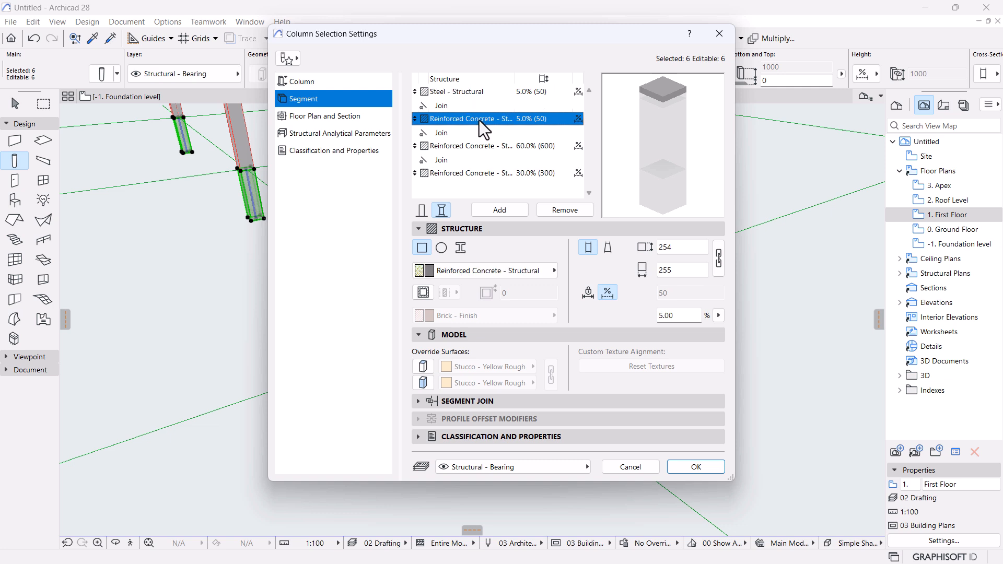
pyautogui.click(472, 147)
pyautogui.click(468, 173)
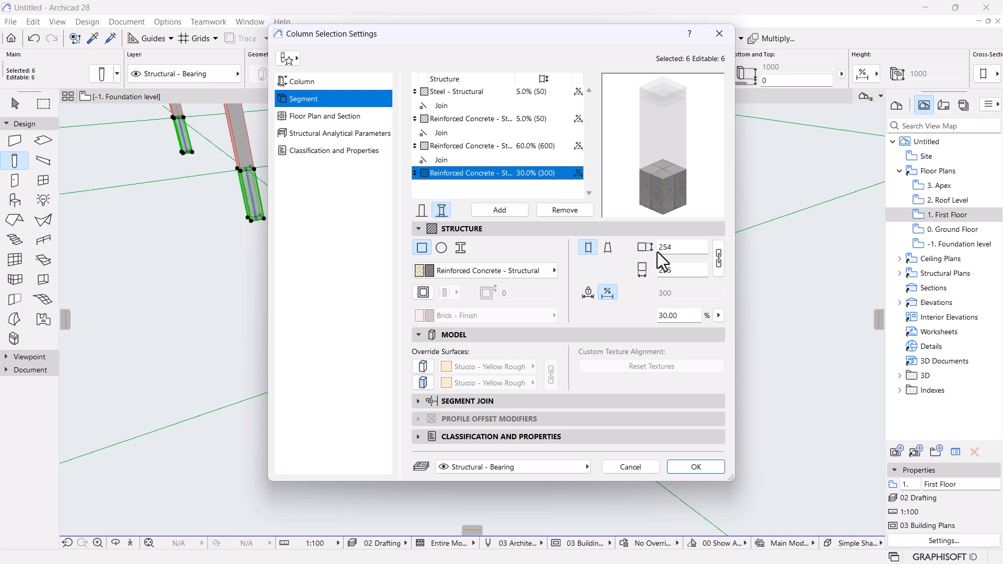
pyautogui.click(718, 257)
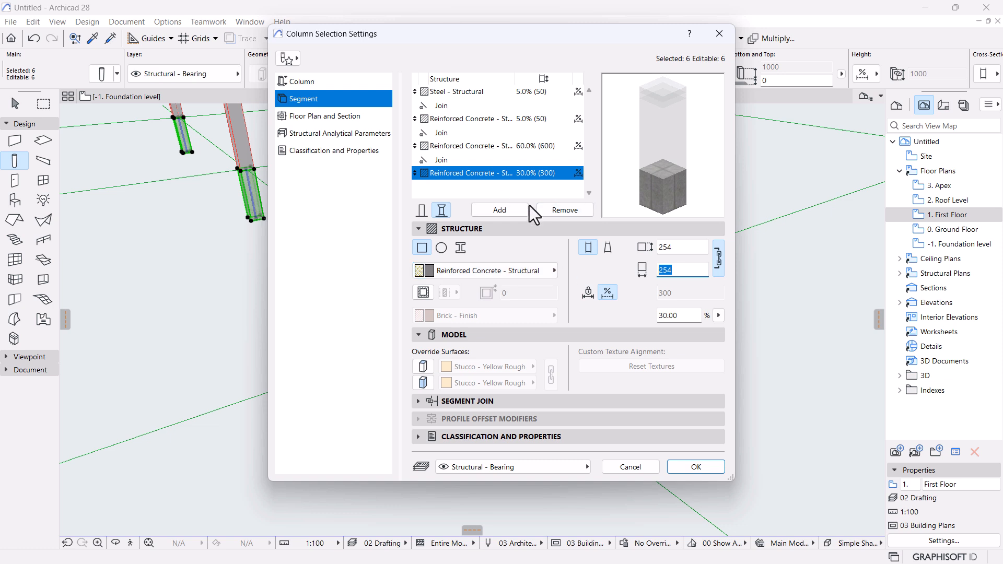
pyautogui.write('1000')
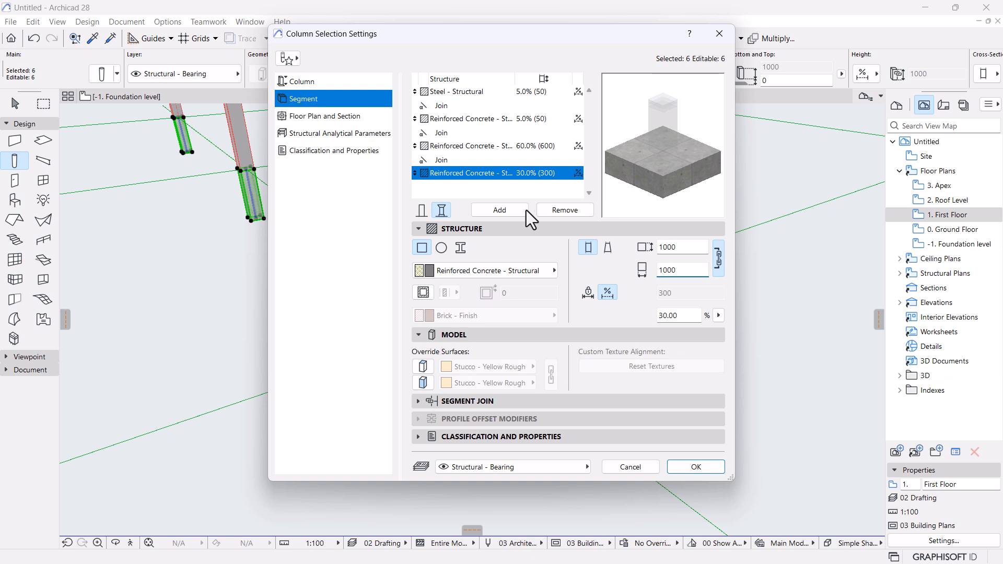
pyautogui.moveTo(710, 116); pyautogui.dragTo(706, 125)
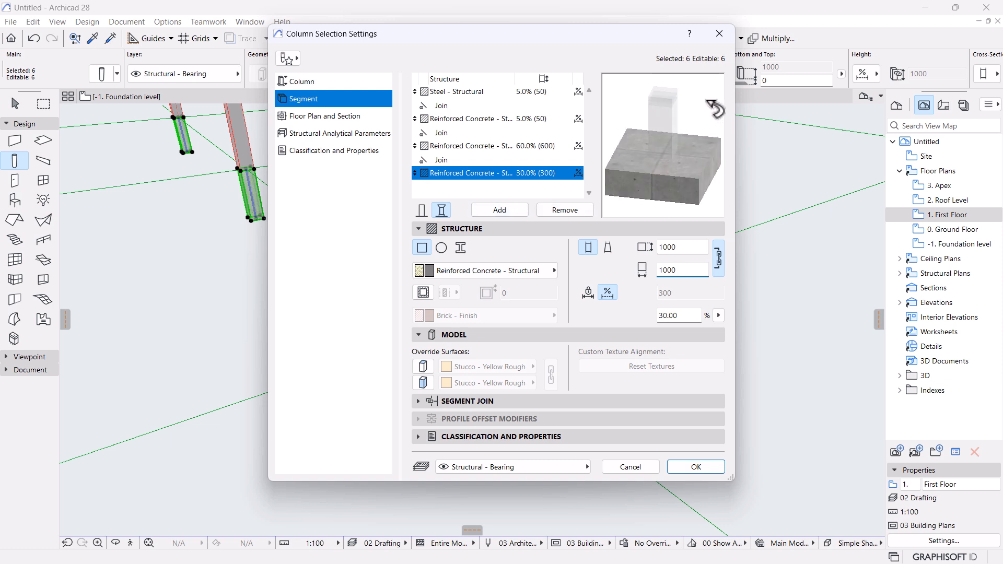
# Set the 60% concrete segment to a linked 450 × 450 size.
pyautogui.click(472, 149)
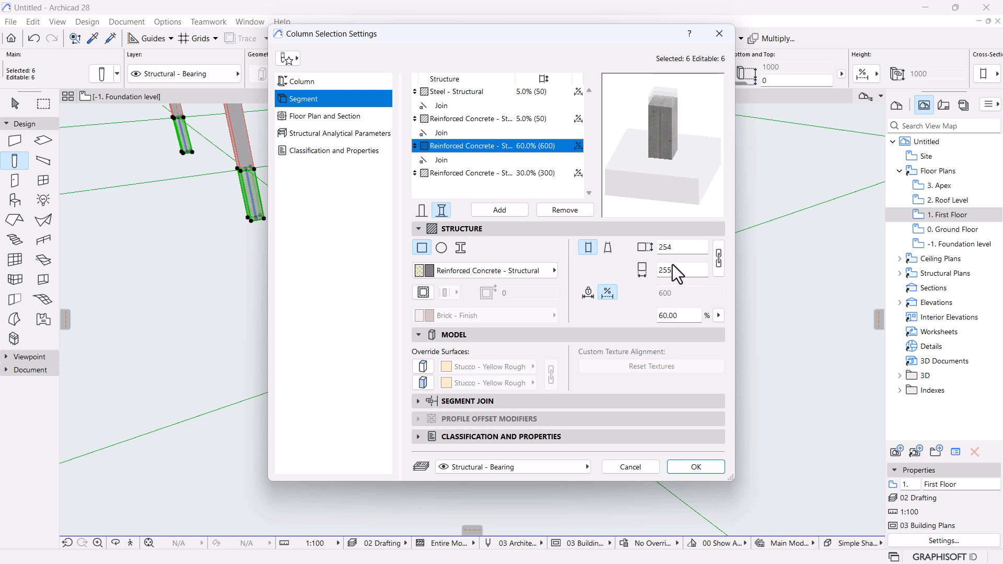
pyautogui.click(720, 261)
pyautogui.doubleClick(689, 275)
pyautogui.write('500')
pyautogui.click(678, 248)
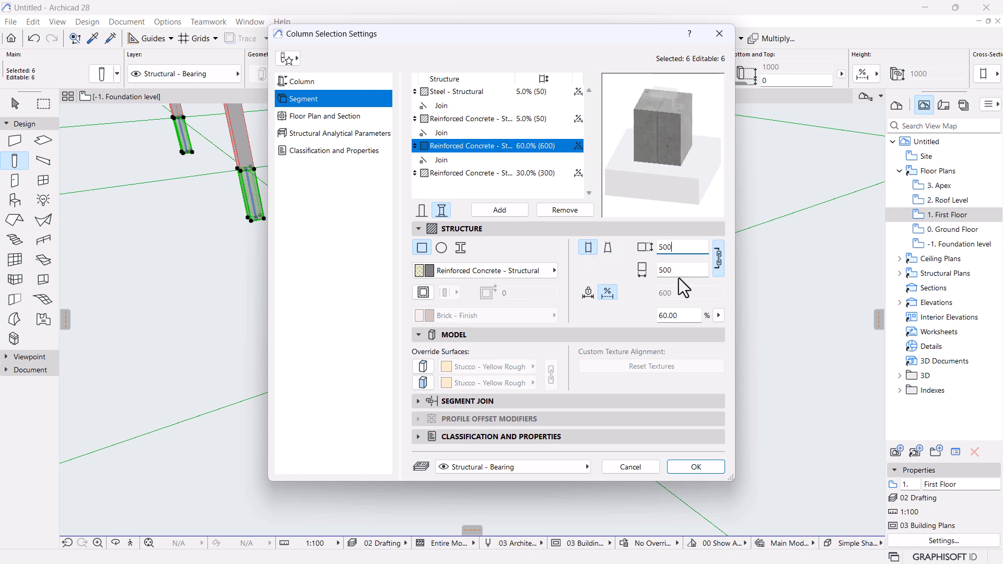
pyautogui.click(686, 271)
pyautogui.write('450')
pyautogui.click(676, 248)
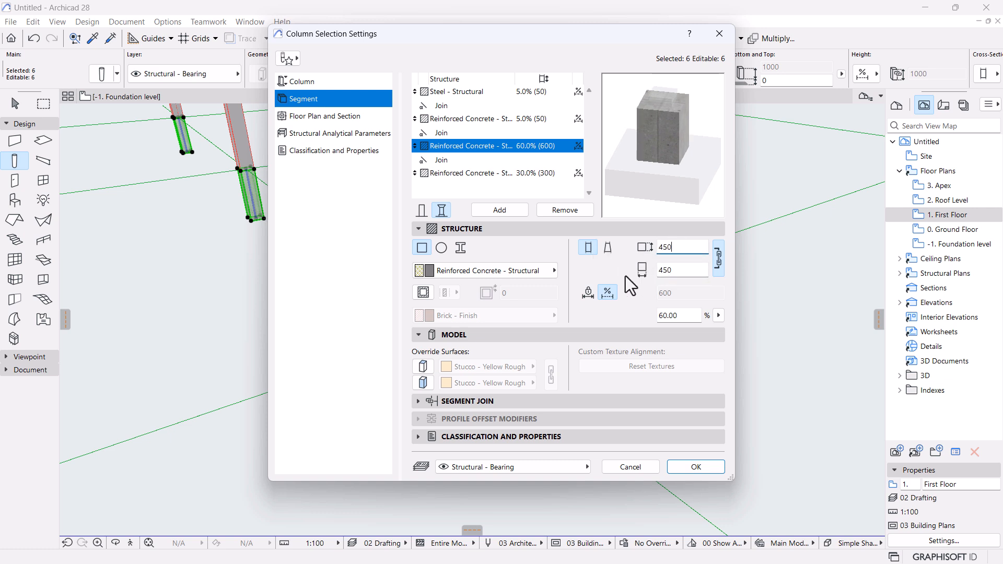
pyautogui.click(510, 118)
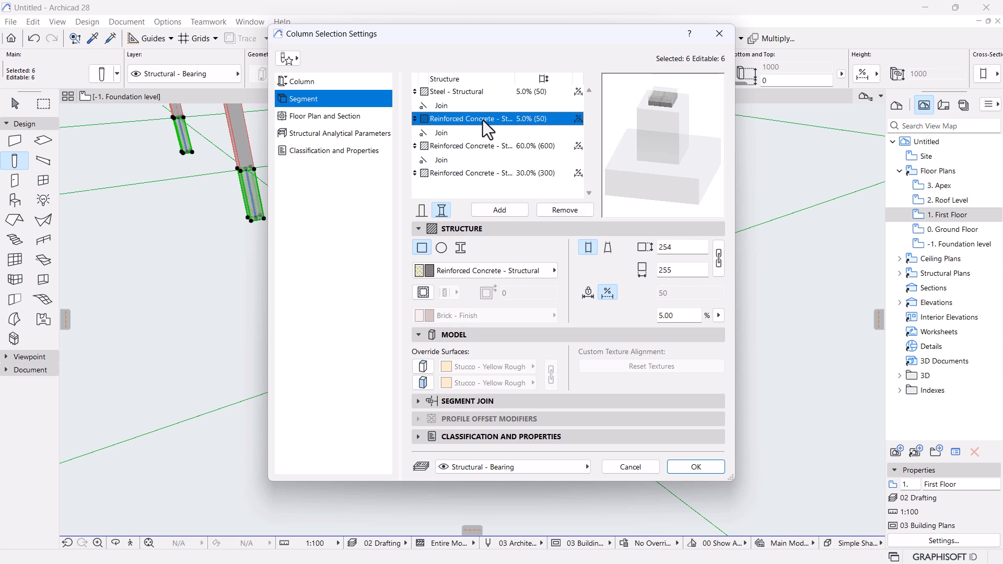
# Make the steel segment a linked 400 × 400 section.
pyautogui.click(475, 92)
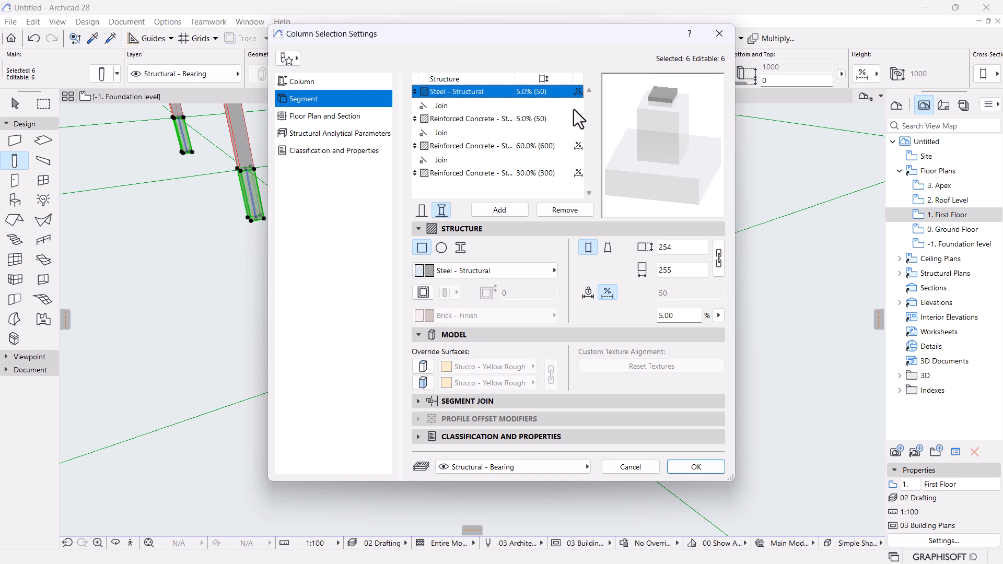
pyautogui.click(720, 260)
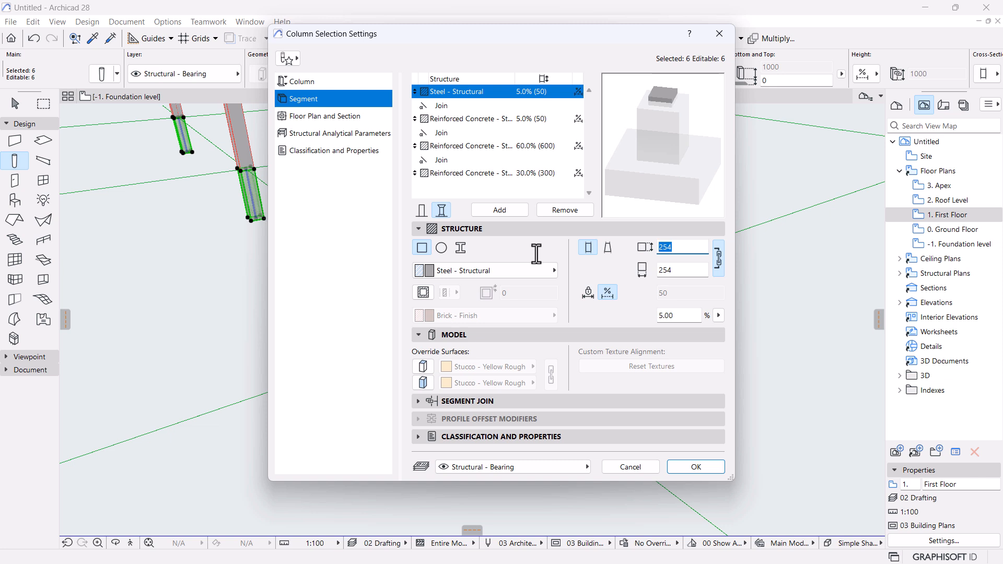
pyautogui.write('400')
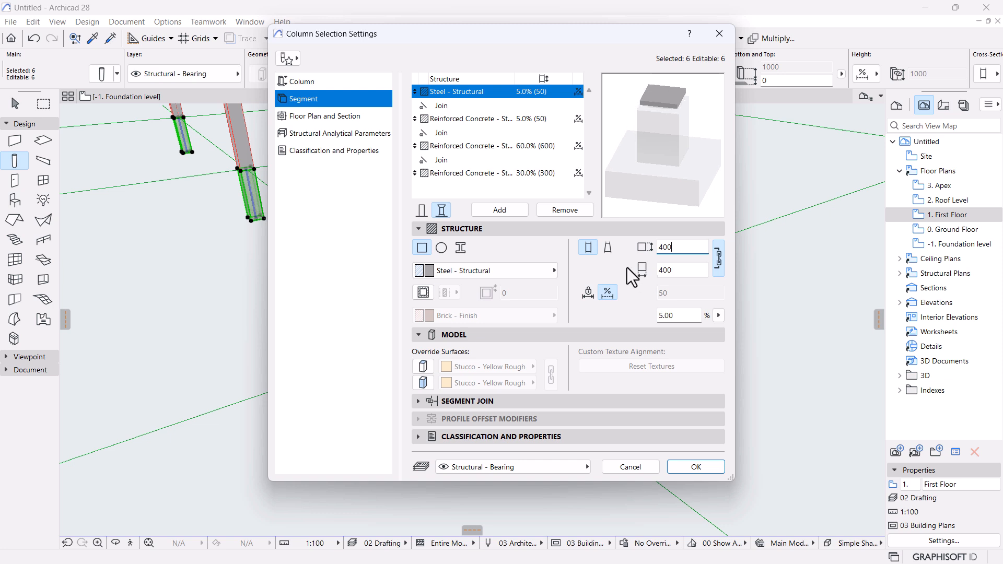
# Taper the thin concrete segment from 450 at its base to 400 at its top, and apply.
pyautogui.click(478, 118)
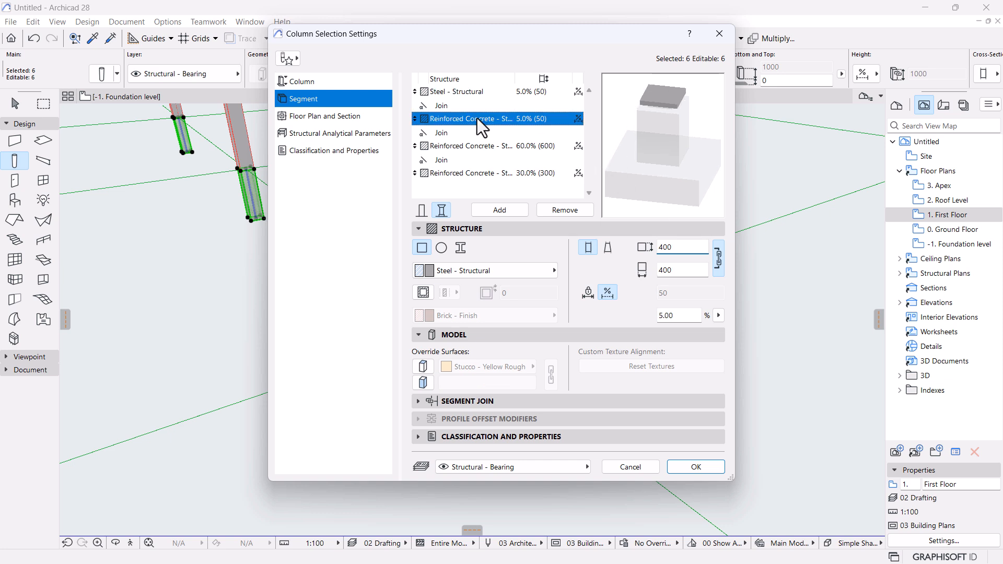
pyautogui.click(692, 274)
pyautogui.doubleClick(693, 274)
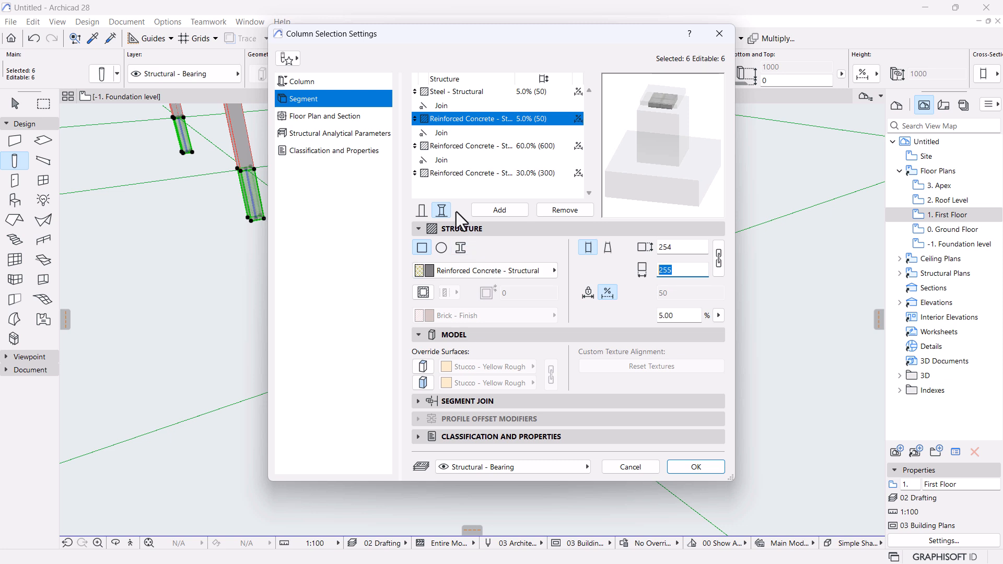
pyautogui.click(608, 249)
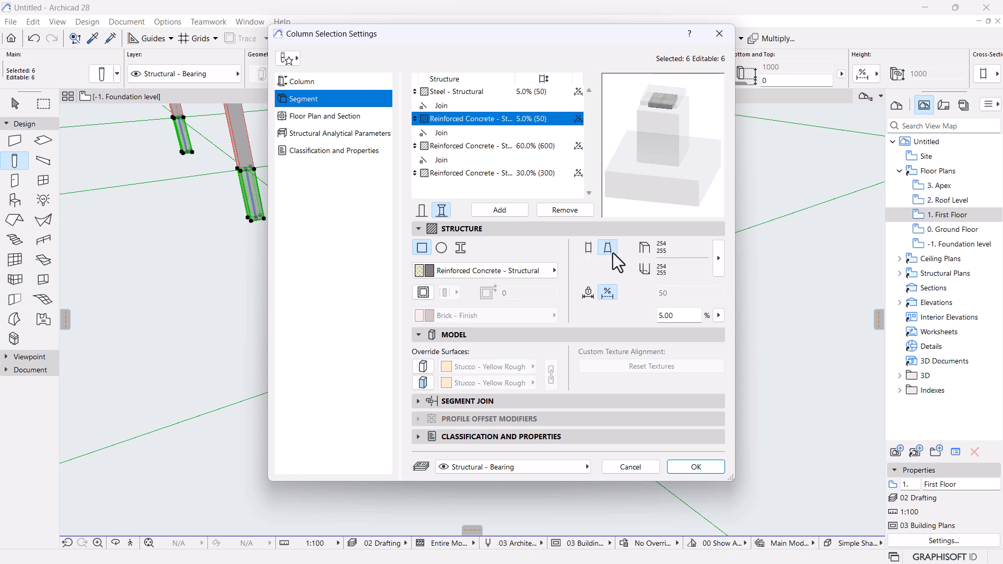
pyautogui.click(718, 261)
pyautogui.click(824, 329)
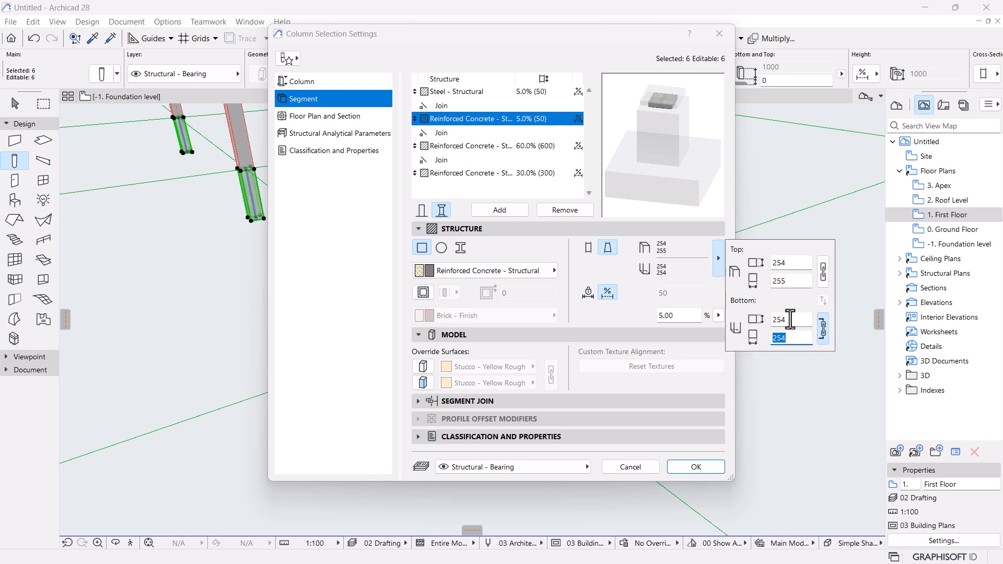
pyautogui.write('450')
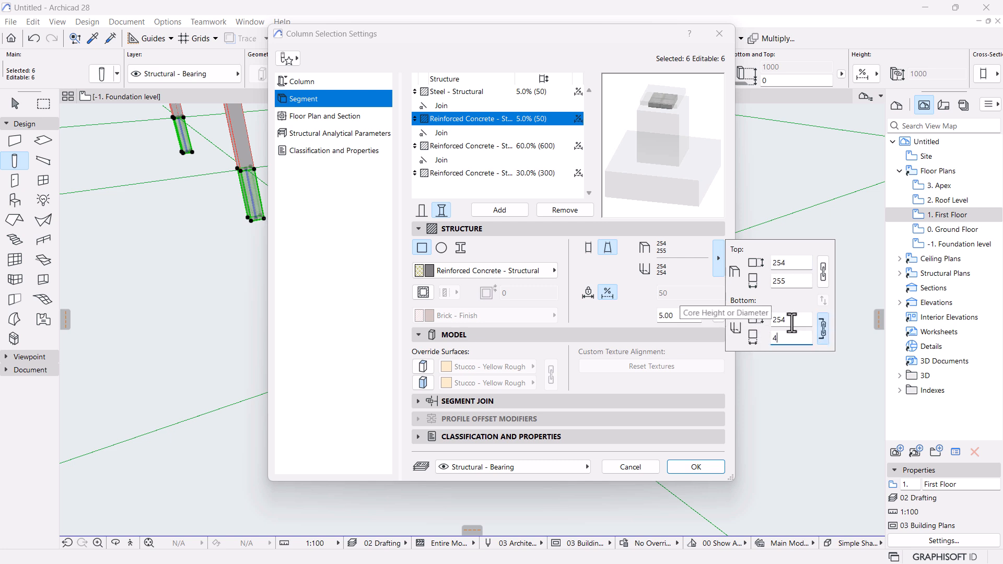
pyautogui.click(795, 321)
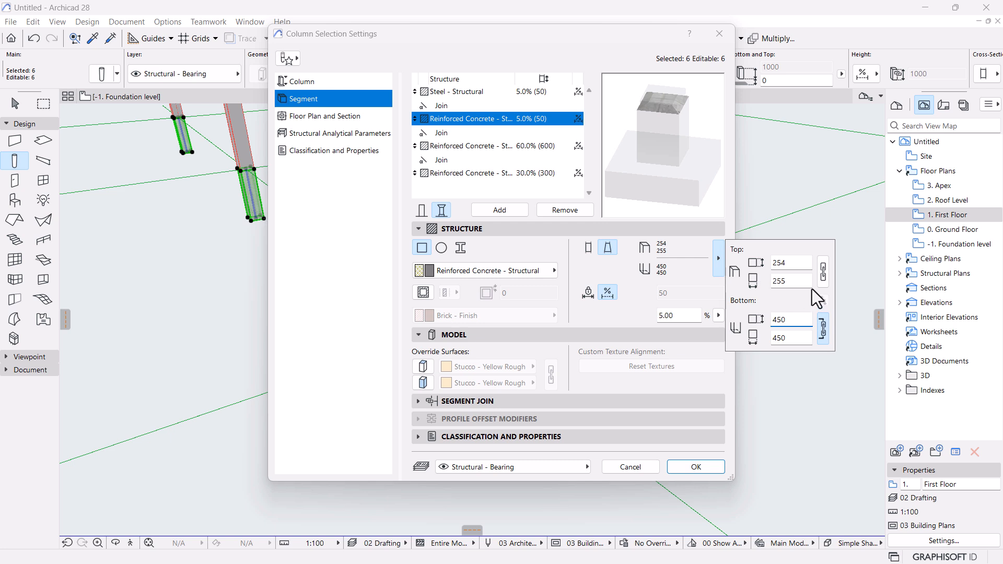
pyautogui.click(823, 270)
pyautogui.write('400')
pyautogui.click(784, 262)
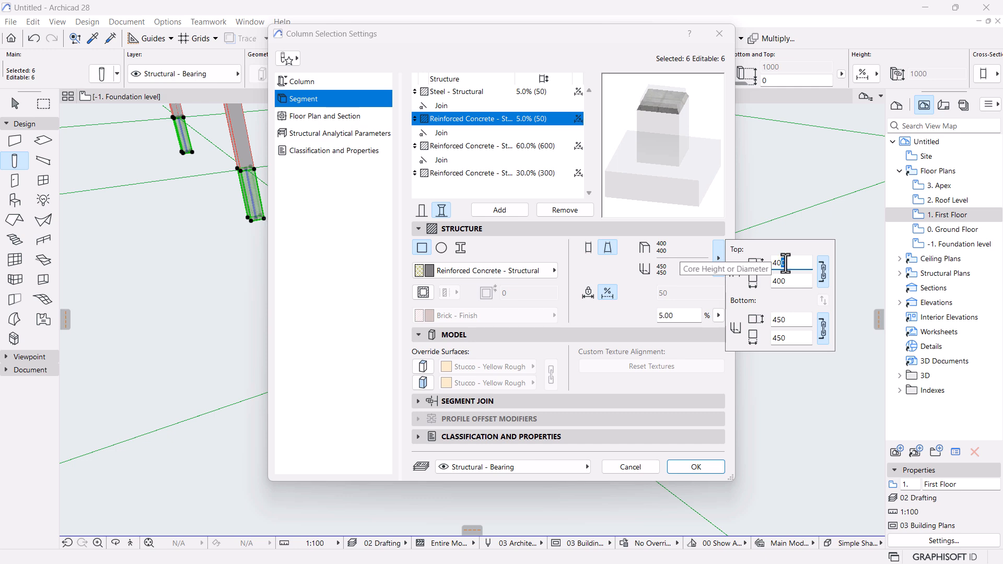
pyautogui.click(630, 324)
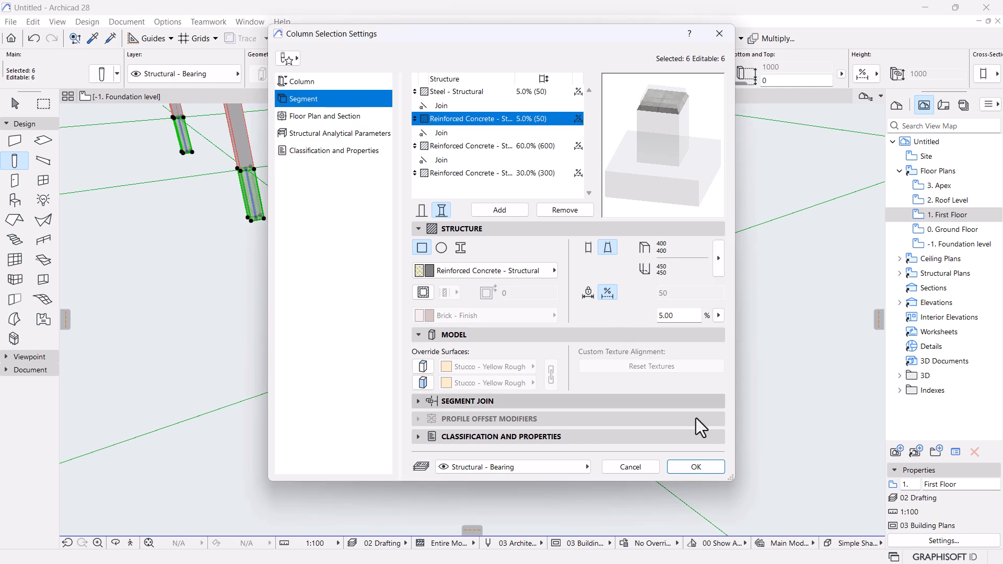
pyautogui.click(708, 468)
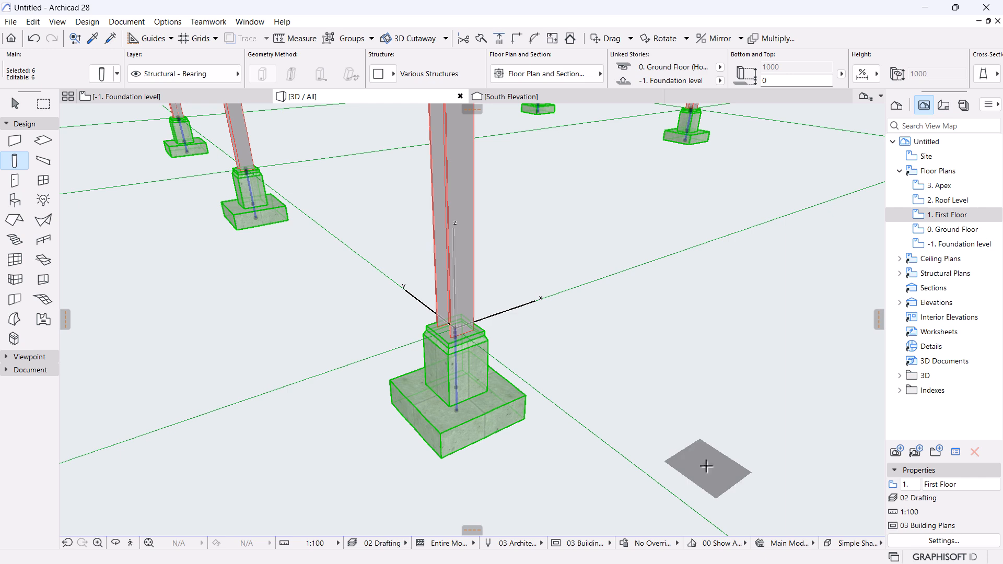
pyautogui.click(15, 104)
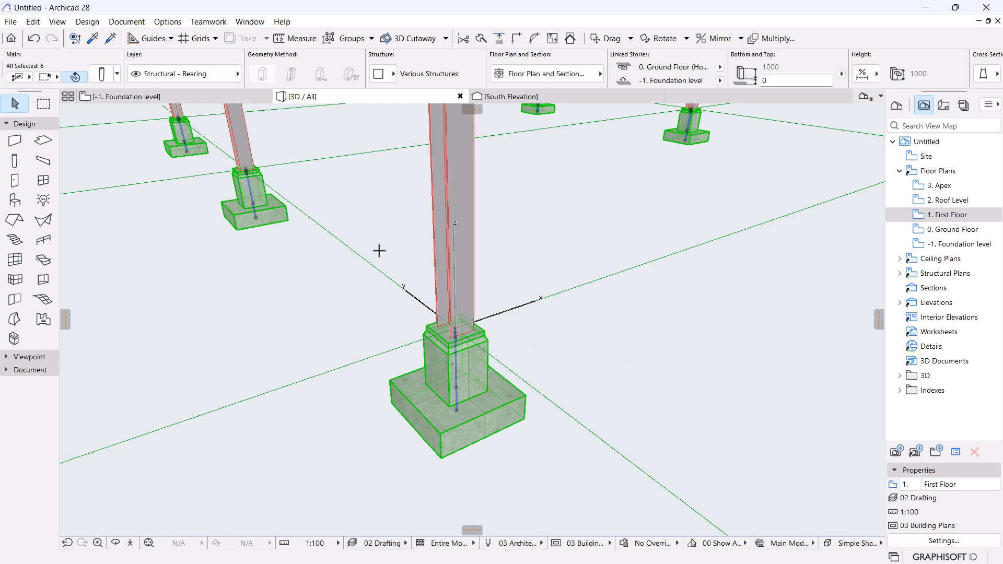
pyautogui.click(601, 429)
pyautogui.scroll(-5, 444, 439)
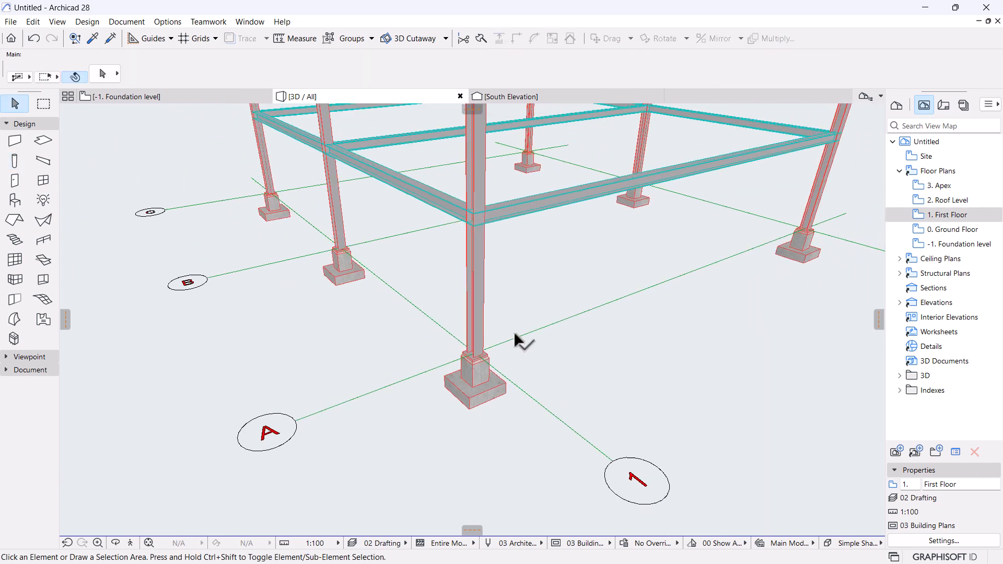
pyautogui.keyDown('shift'); pyautogui.moveTo(502, 327); pyautogui.dragTo(619, 441, button='middle'); pyautogui.keyUp('shift')
pyautogui.scroll(5, 522, 468)
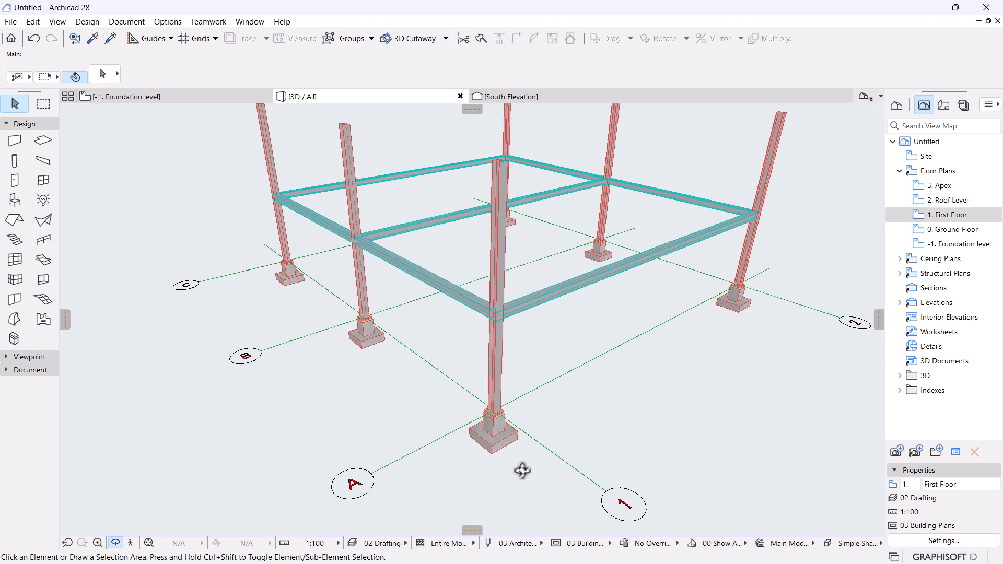
pyautogui.scroll(2, 522, 470)
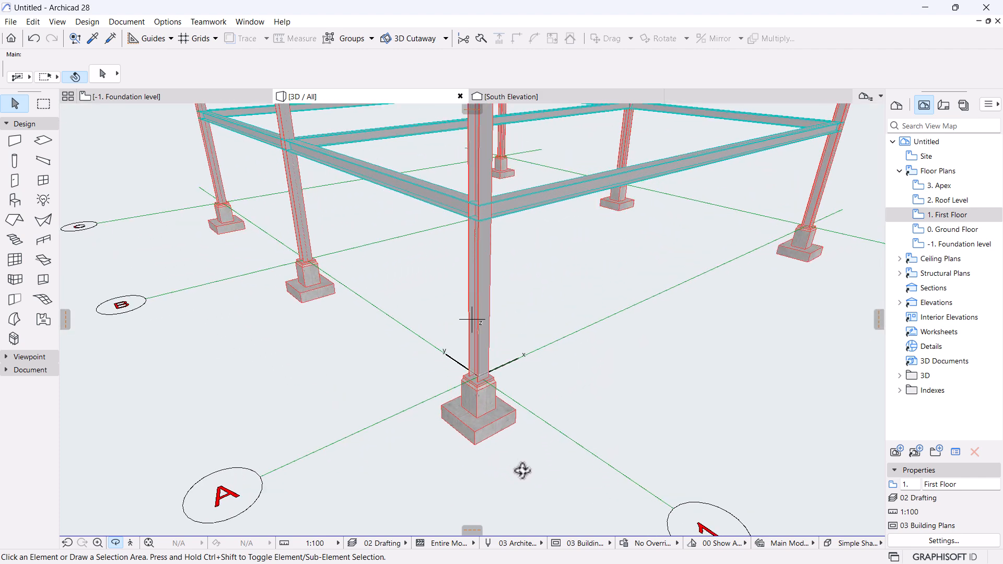
pyautogui.scroll(3, 522, 452)
pyautogui.scroll(3, 473, 367)
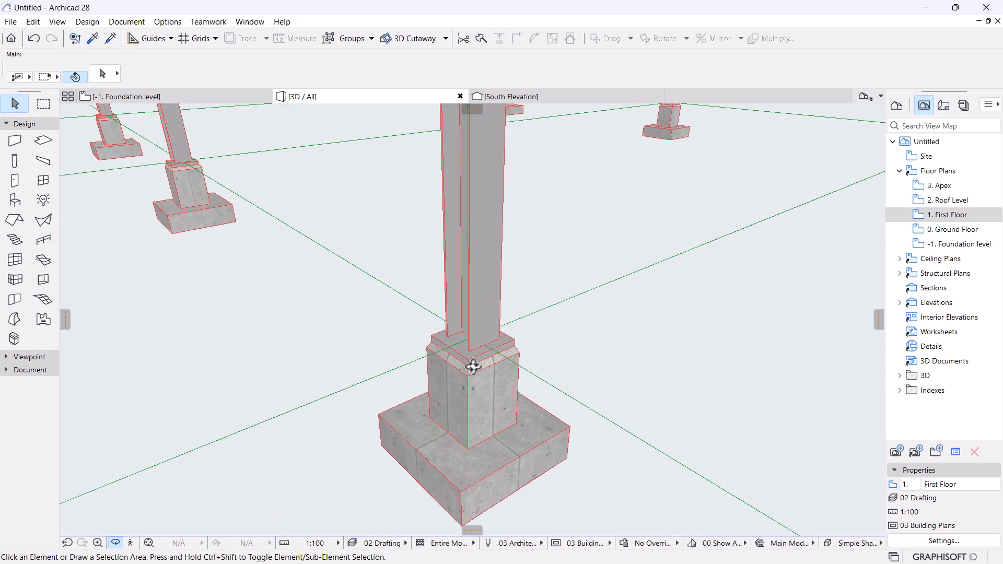
pyautogui.scroll(2, 473, 367)
pyautogui.keyDown('shift'); pyautogui.moveTo(472, 365); pyautogui.dragTo(358, 338, button='middle'); pyautogui.keyUp('shift')
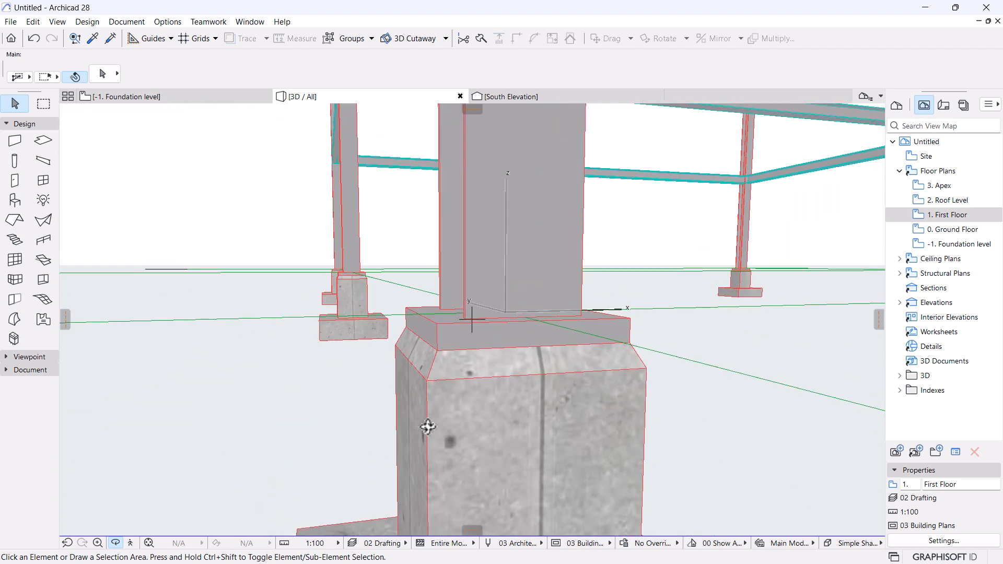
pyautogui.click(455, 430)
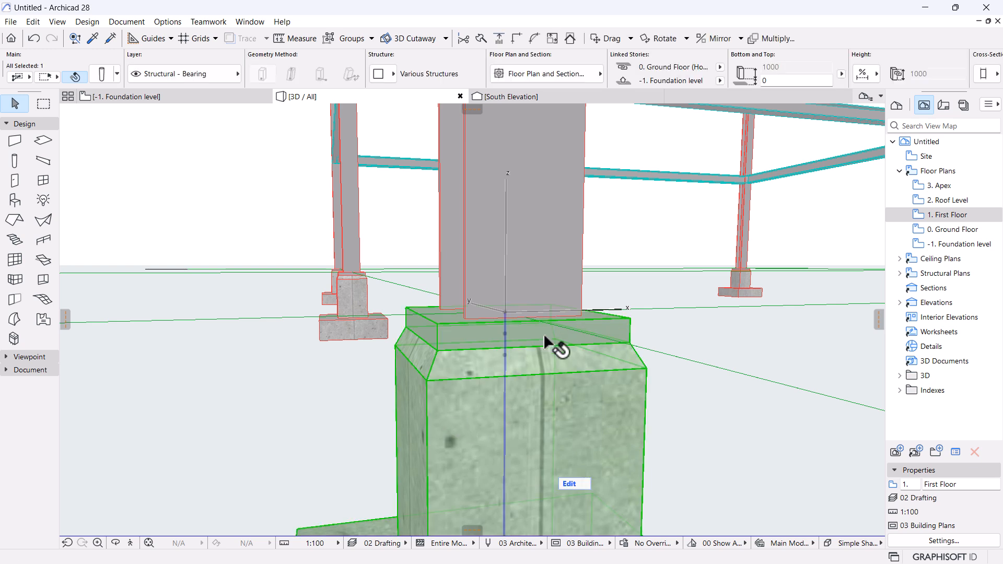
pyautogui.scroll(-5, 470, 475)
pyautogui.click(684, 388)
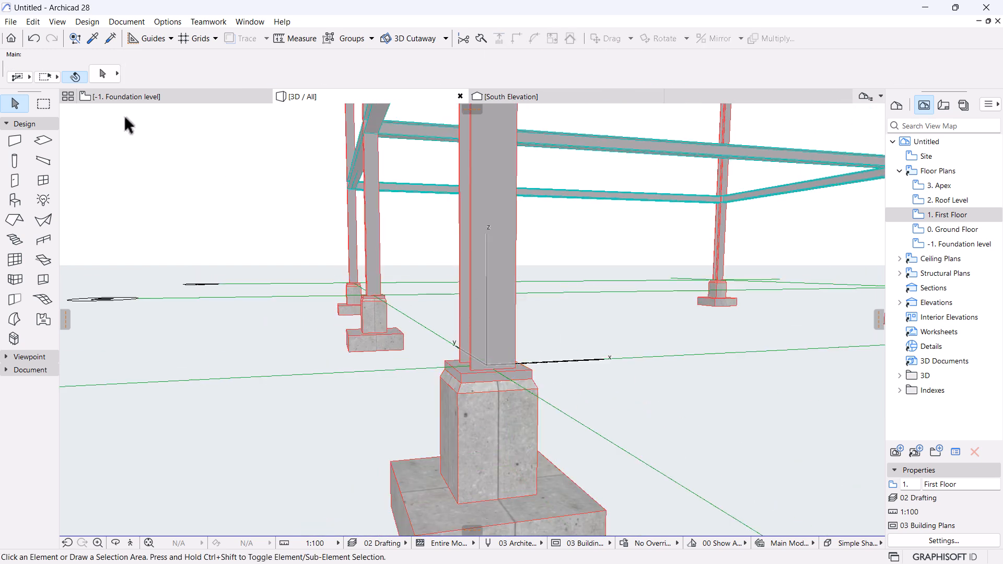
pyautogui.scroll(-3, 348, 353)
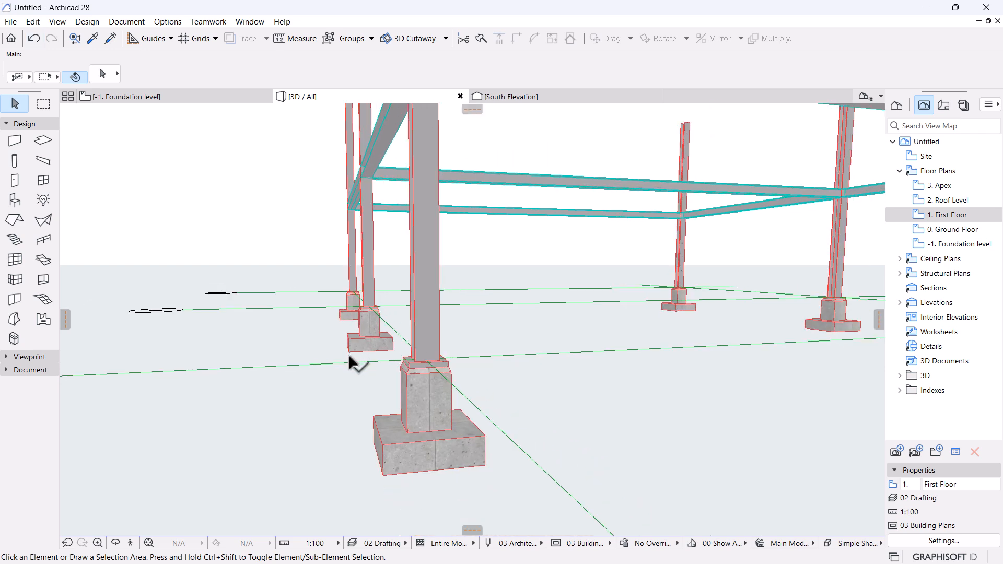
pyautogui.click(417, 387)
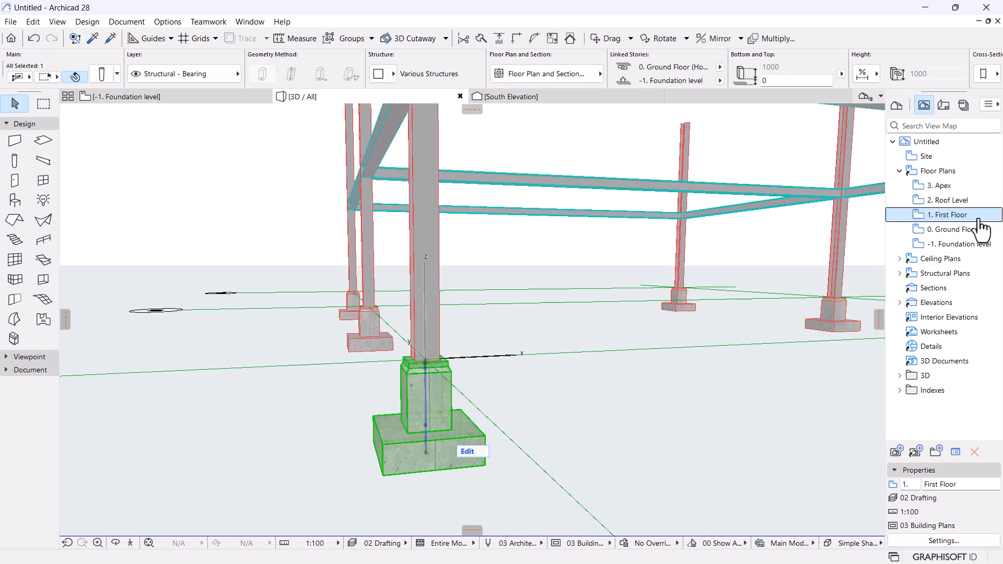
# On the -1. Foundation plan, set all six columns' steel segment to 2.5% and concrete segment to 7.5%.
pyautogui.doubleClick(943, 245)
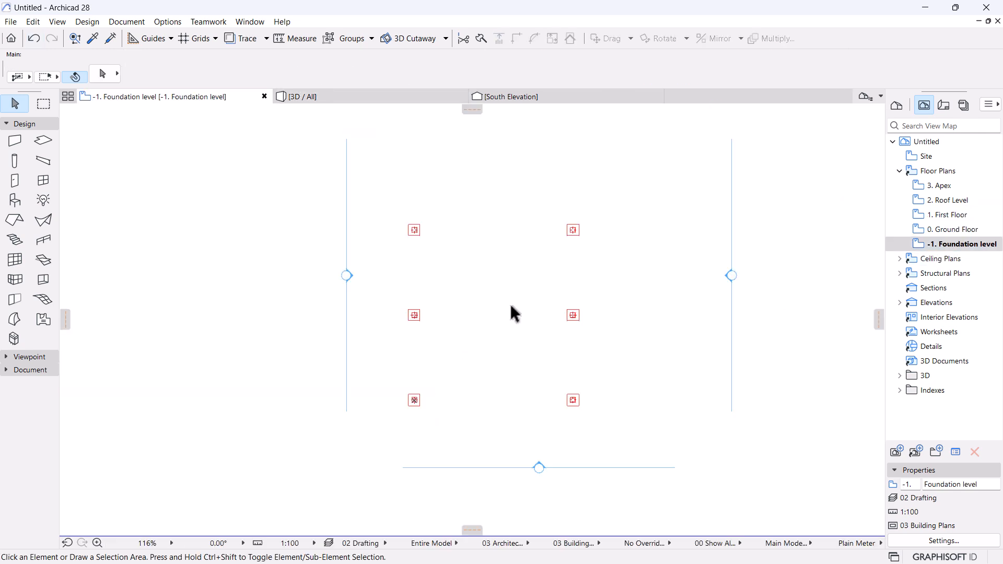
pyautogui.click(15, 162)
pyautogui.hotkey('ctrl', 'a')
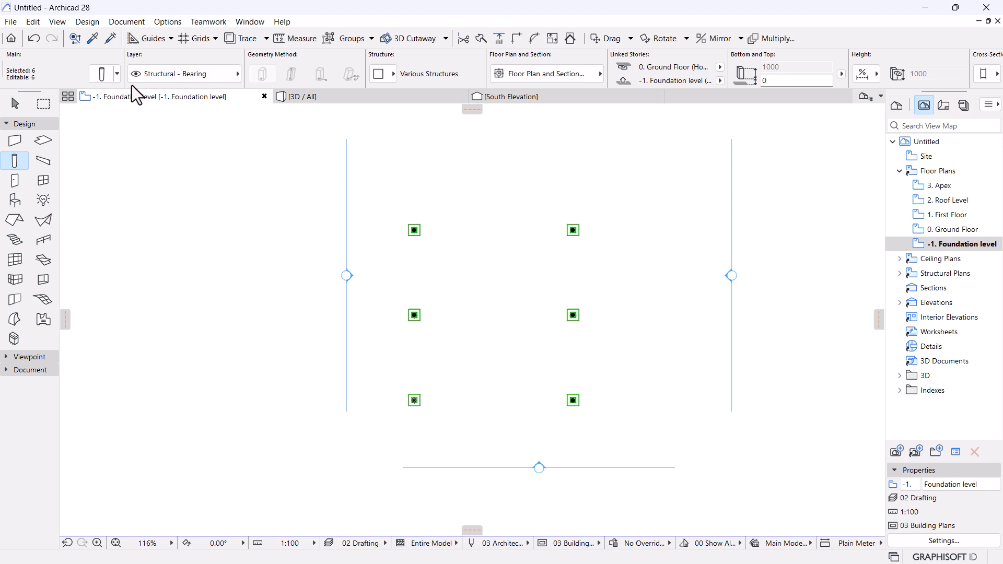
pyautogui.click(97, 74)
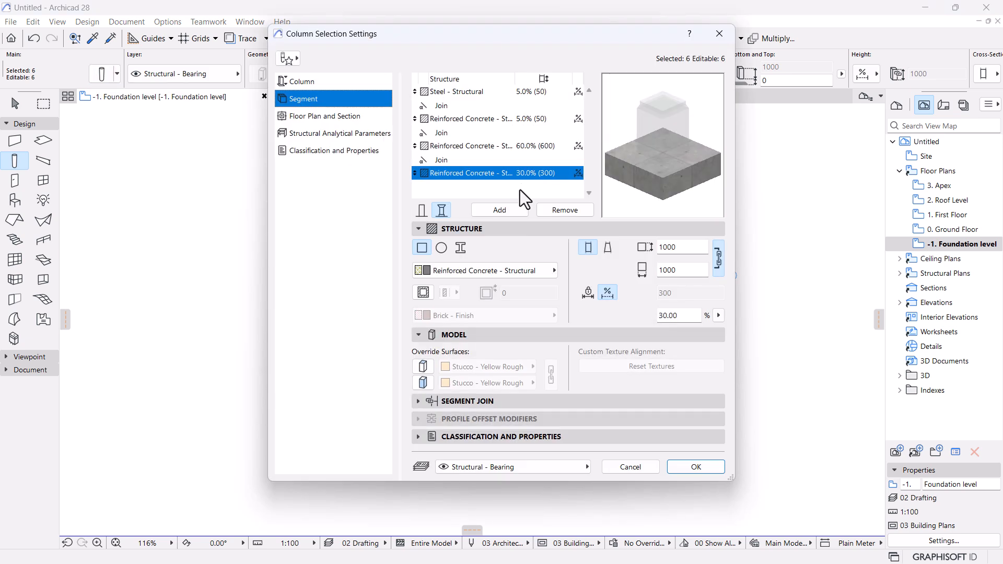
pyautogui.click(457, 94)
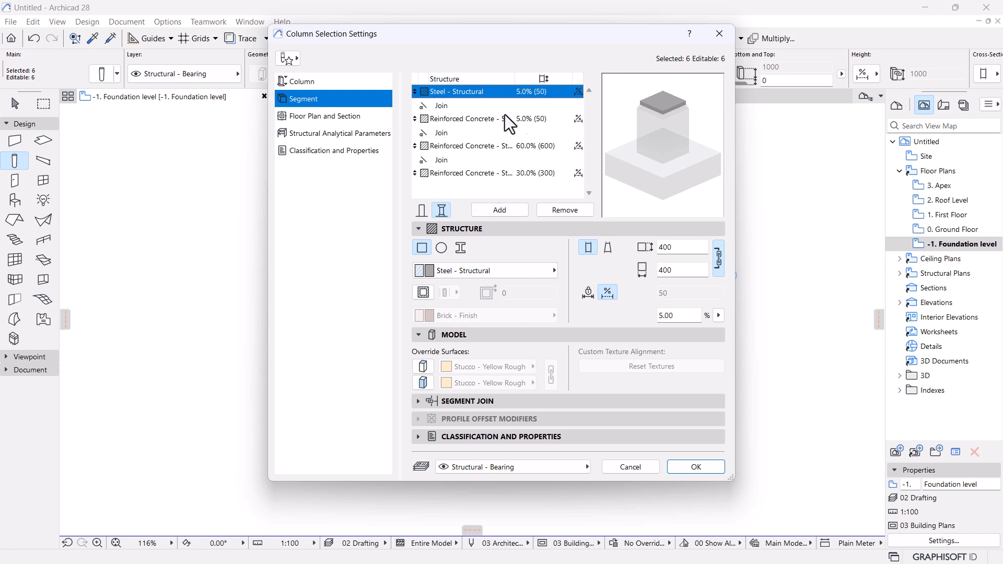
pyautogui.moveTo(684, 318); pyautogui.dragTo(566, 332)
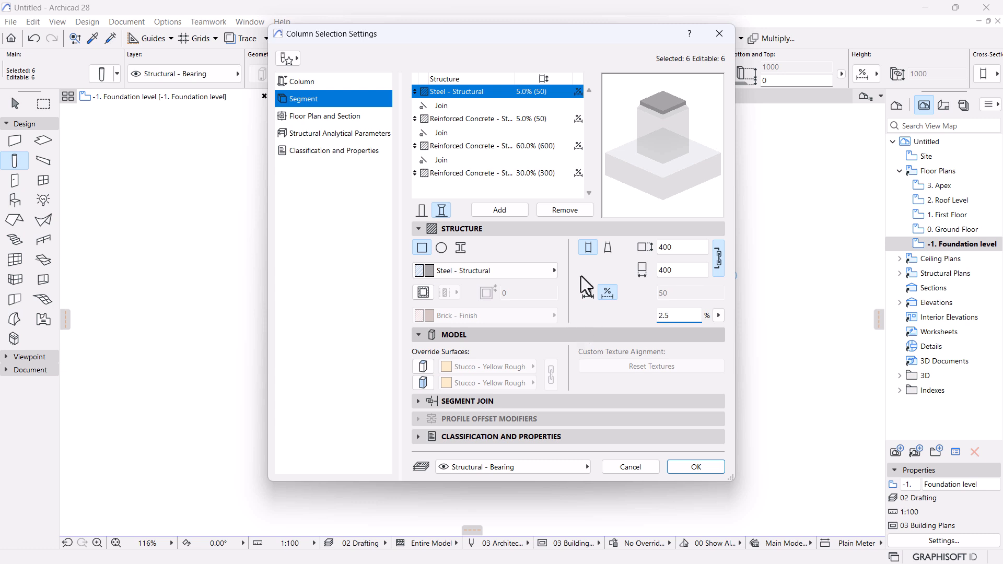
pyautogui.click(526, 120)
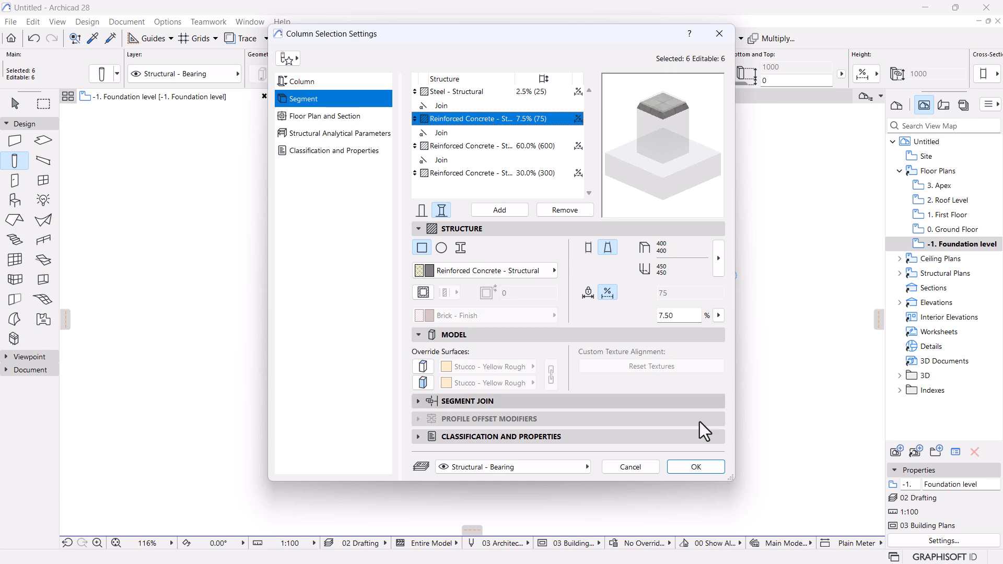
pyautogui.click(675, 471)
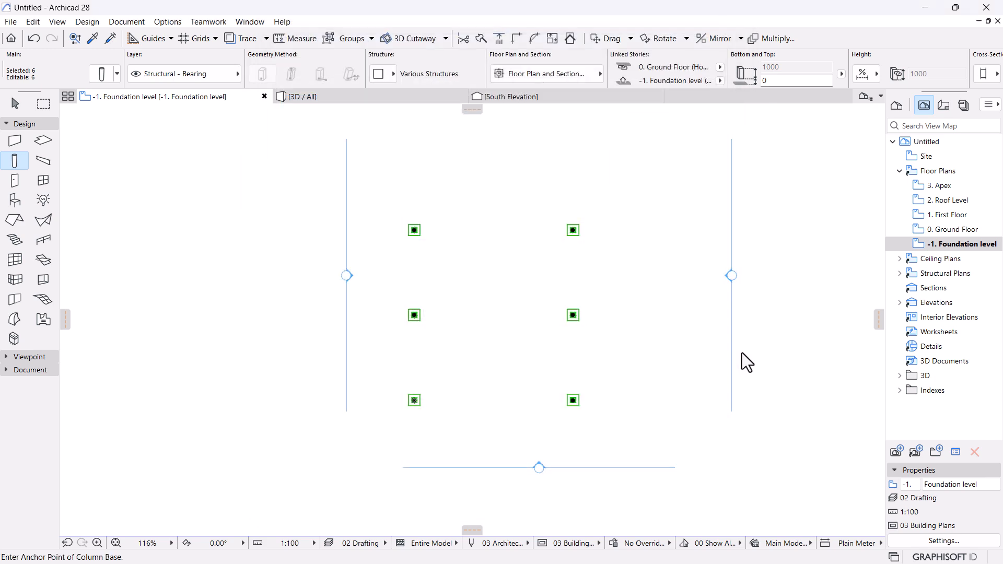
# Inspect a column footing and the whole frame in 3D, then return to the Ground Floor plan.
pyautogui.click(352, 96)
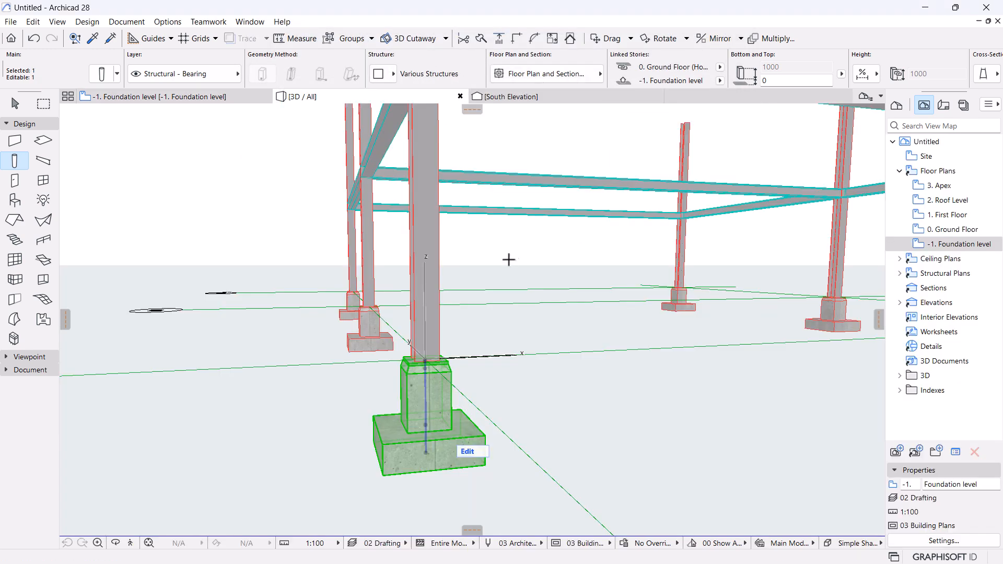
pyautogui.scroll(-2, 510, 259)
pyautogui.scroll(5, 441, 365)
pyautogui.scroll(1, 572, 238)
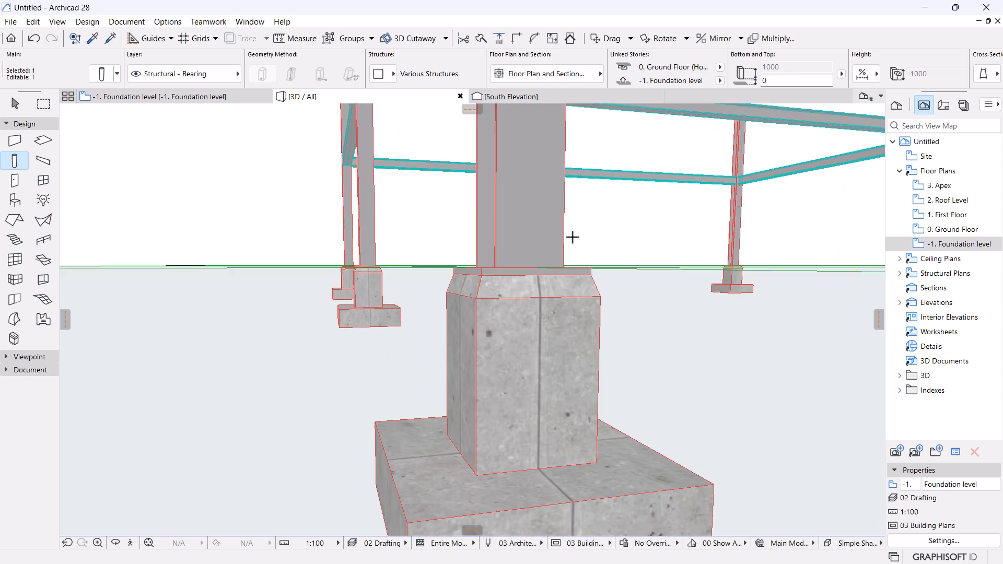
pyautogui.scroll(1, 628, 283)
pyautogui.keyDown('shift'); pyautogui.moveTo(629, 282); pyautogui.dragTo(684, 369, button='middle'); pyautogui.keyUp('shift')
pyautogui.scroll(-5, 684, 369)
pyautogui.keyDown('shift'); pyautogui.moveTo(569, 448); pyautogui.dragTo(462, 394, button='middle'); pyautogui.keyUp('shift')
pyautogui.scroll(-5, 462, 394)
pyautogui.keyDown('shift'); pyautogui.moveTo(543, 362); pyautogui.dragTo(478, 372, button='middle'); pyautogui.keyUp('shift')
pyautogui.scroll(3, 438, 335)
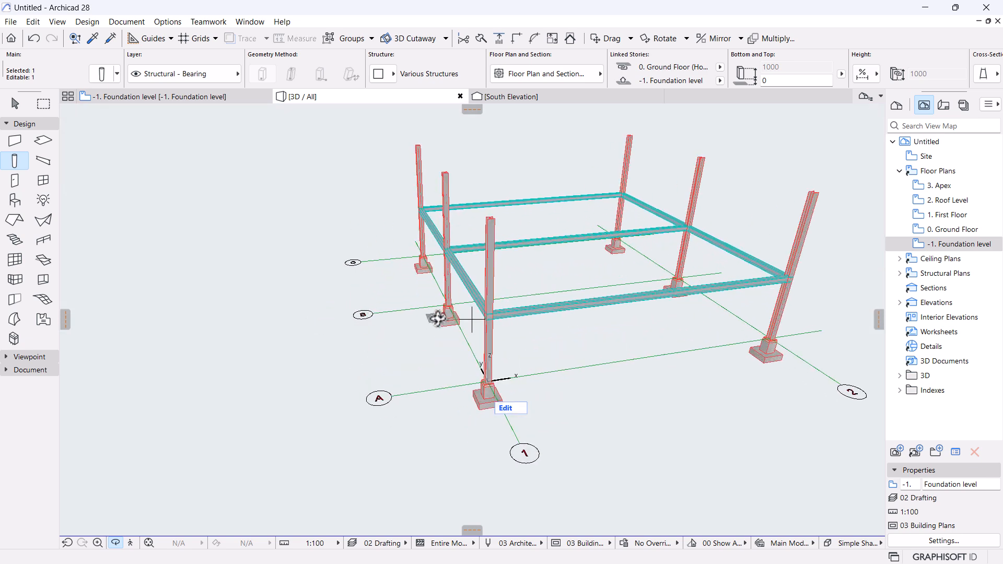
pyautogui.scroll(-3, 438, 319)
pyautogui.click(965, 229)
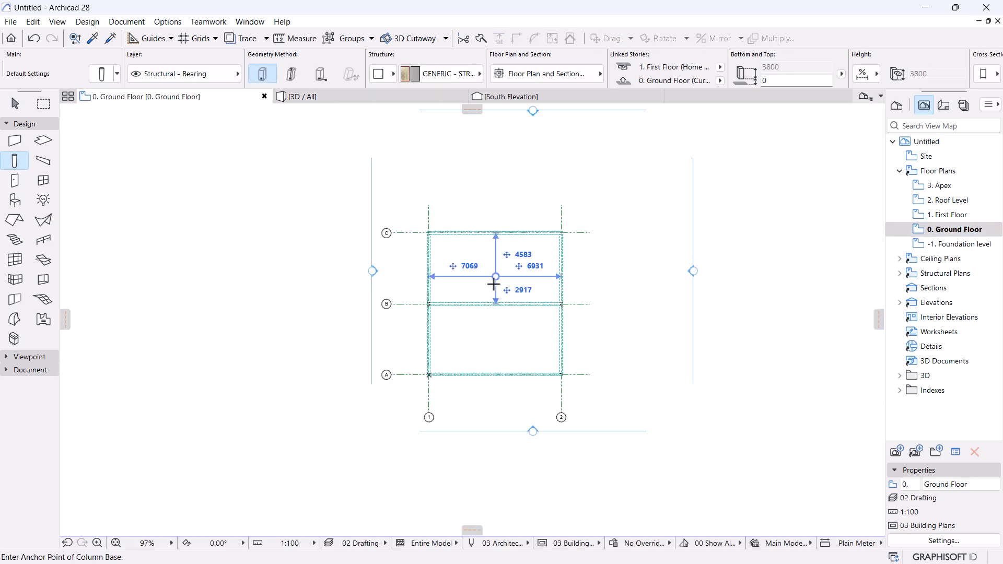
# Set the Slab tool to a Basic Reinforced Concrete structure.
pyautogui.click(44, 140)
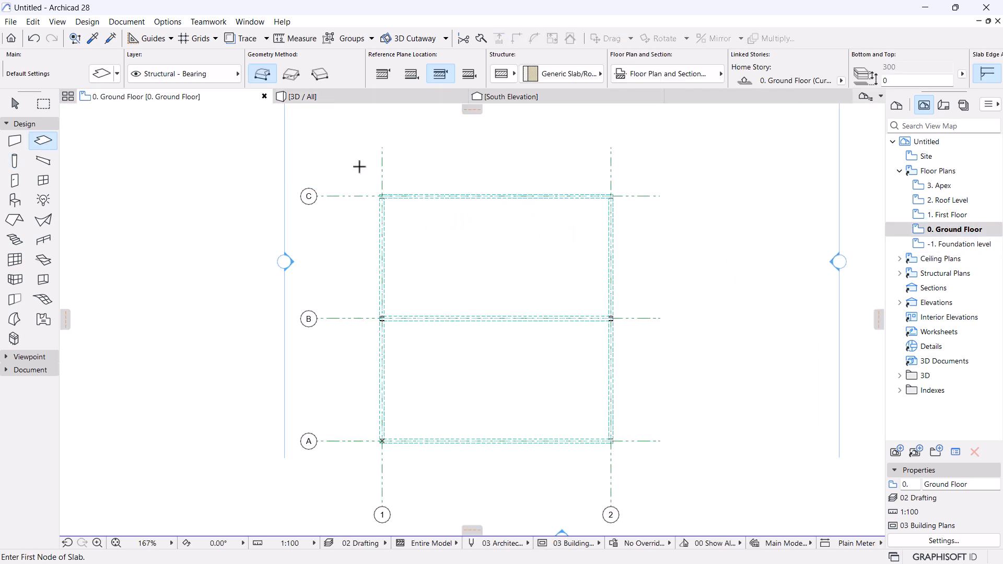
pyautogui.scroll(-2, 582, 151)
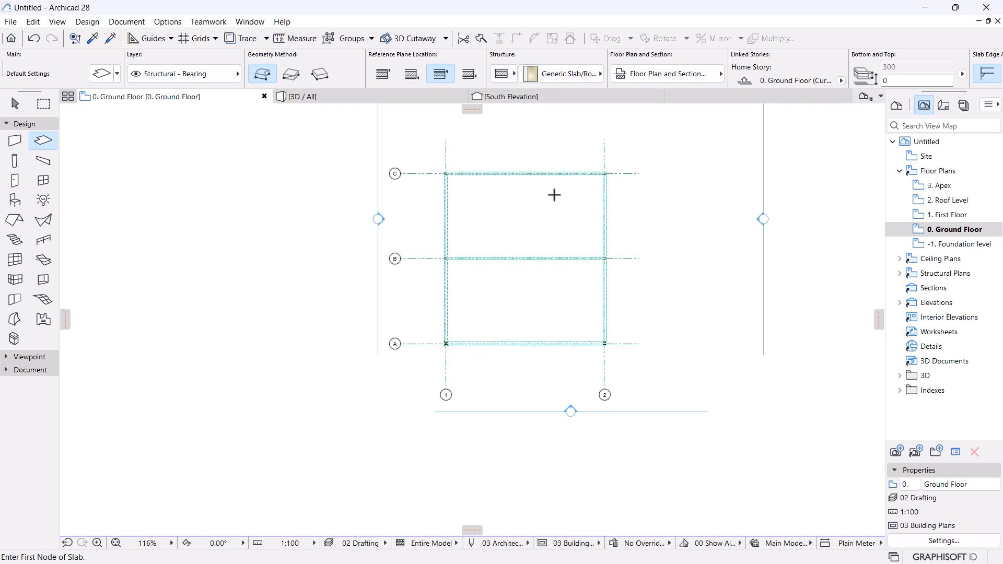
pyautogui.scroll(1, 587, 177)
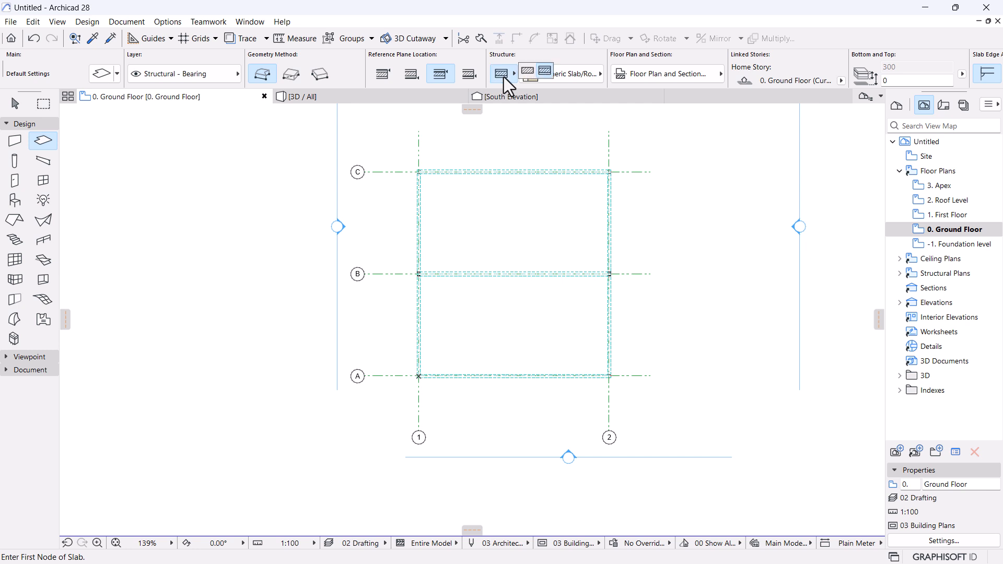
pyautogui.click(523, 71)
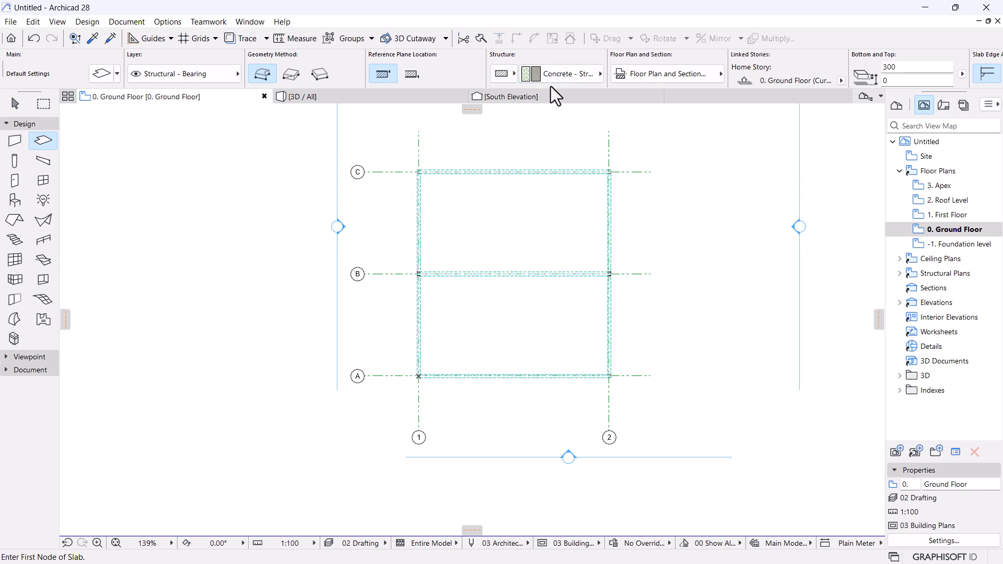
pyautogui.click(582, 79)
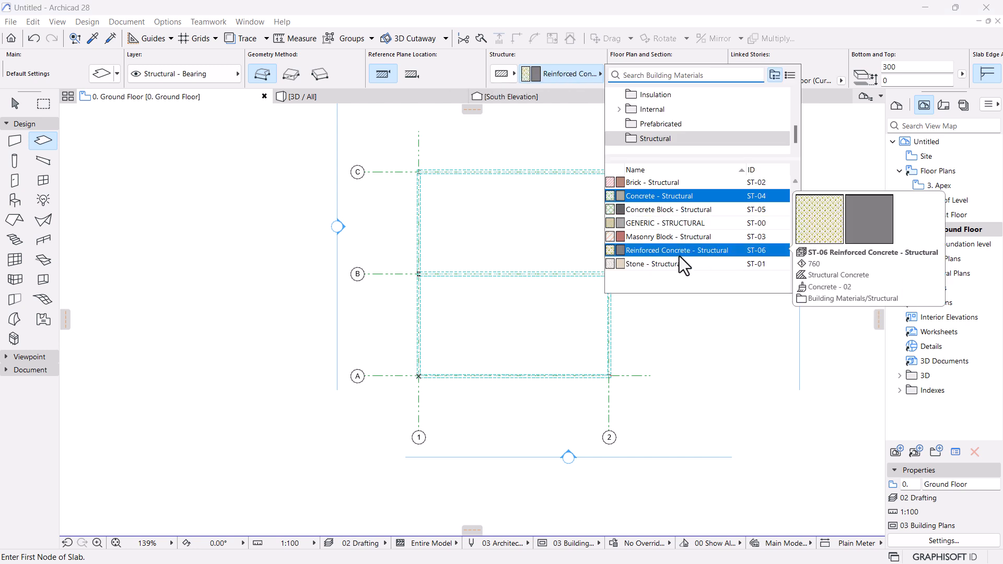
pyautogui.click(679, 257)
# Draw the 300 mm slab as a rectangle from grid A-1 to C-2.
pyautogui.scroll(10, 411, 375)
pyautogui.scroll(9, 409, 370)
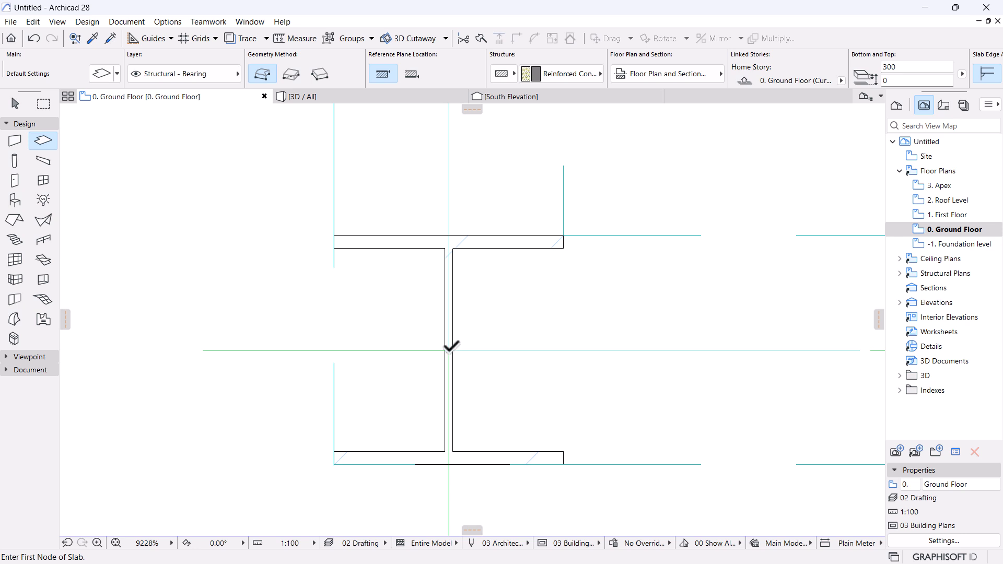
pyautogui.click(448, 349)
pyautogui.scroll(-7, 325, 386)
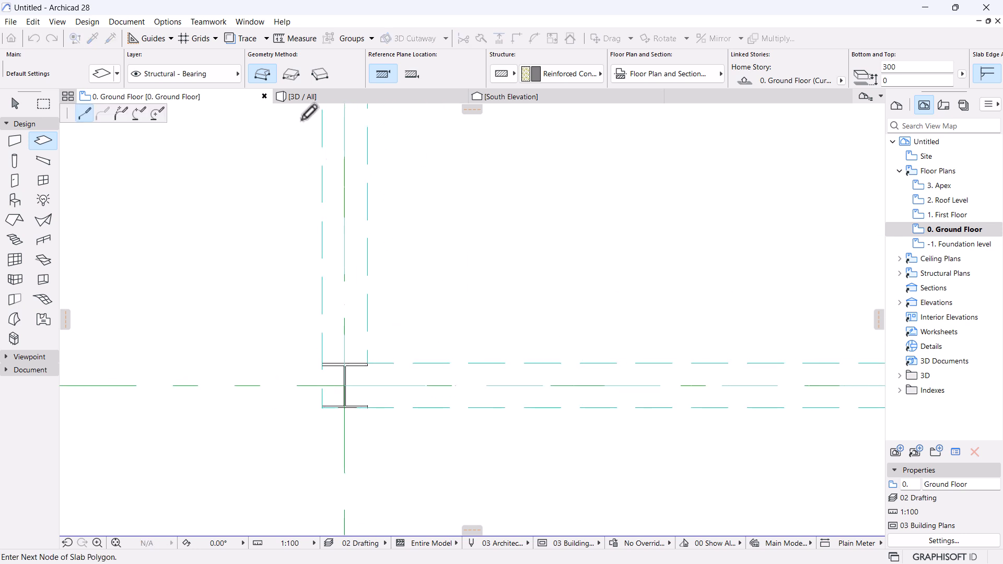
pyautogui.click(292, 75)
pyautogui.scroll(-6, 520, 289)
pyautogui.scroll(1, 576, 195)
pyautogui.scroll(4, 576, 194)
pyautogui.press('Escape')
pyautogui.click(334, 98)
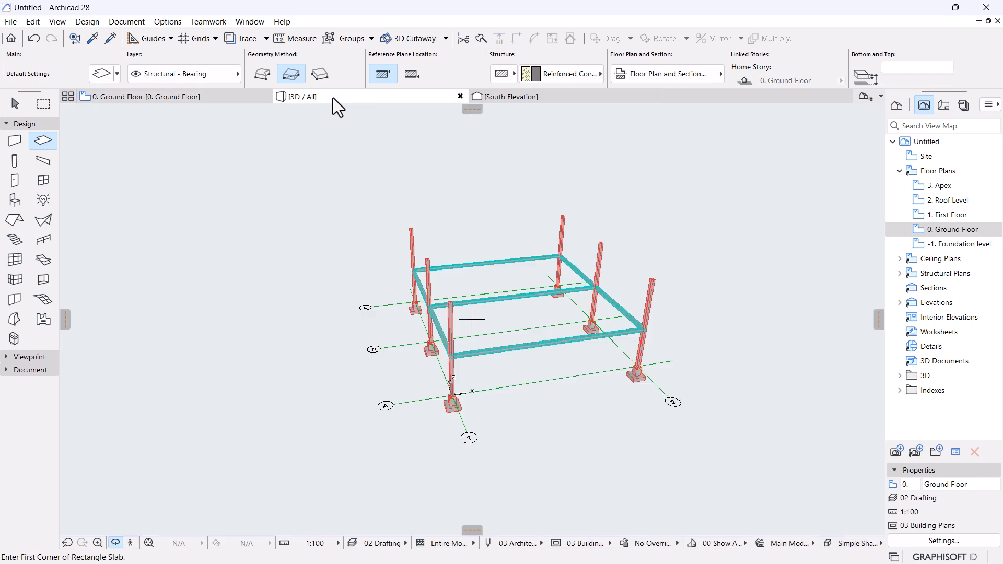
pyautogui.scroll(5, 436, 362)
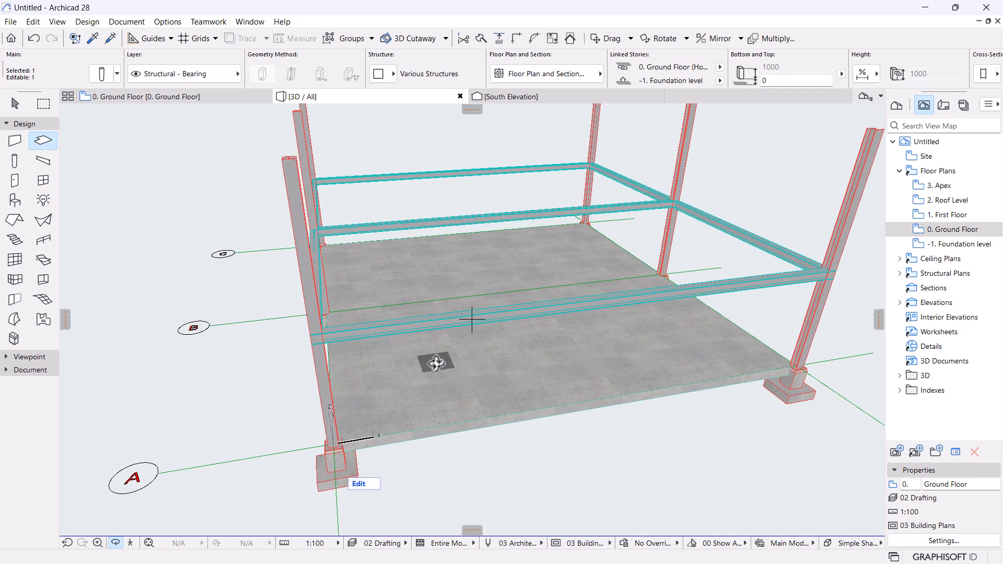
pyautogui.scroll(6, 437, 362)
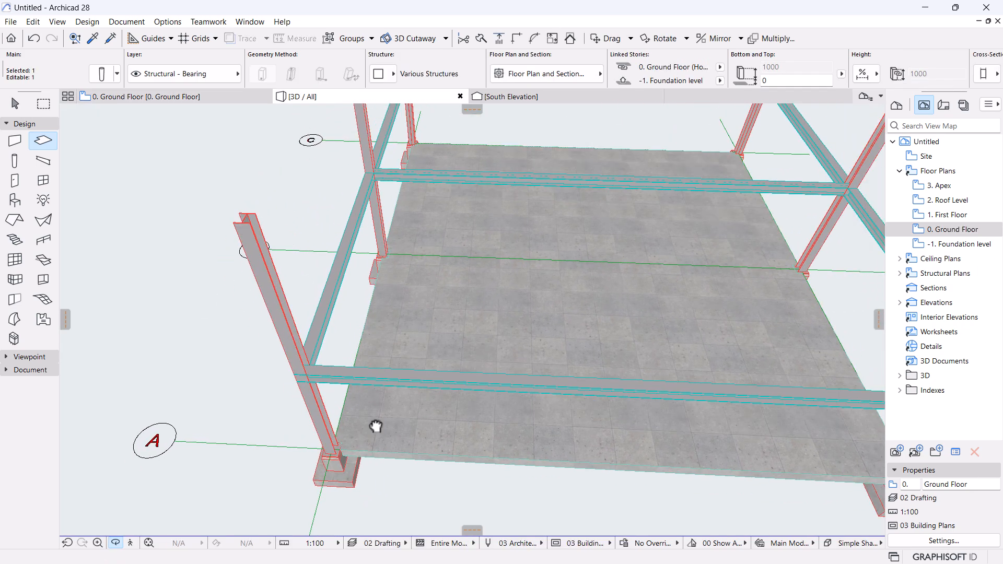
pyautogui.scroll(6, 368, 438)
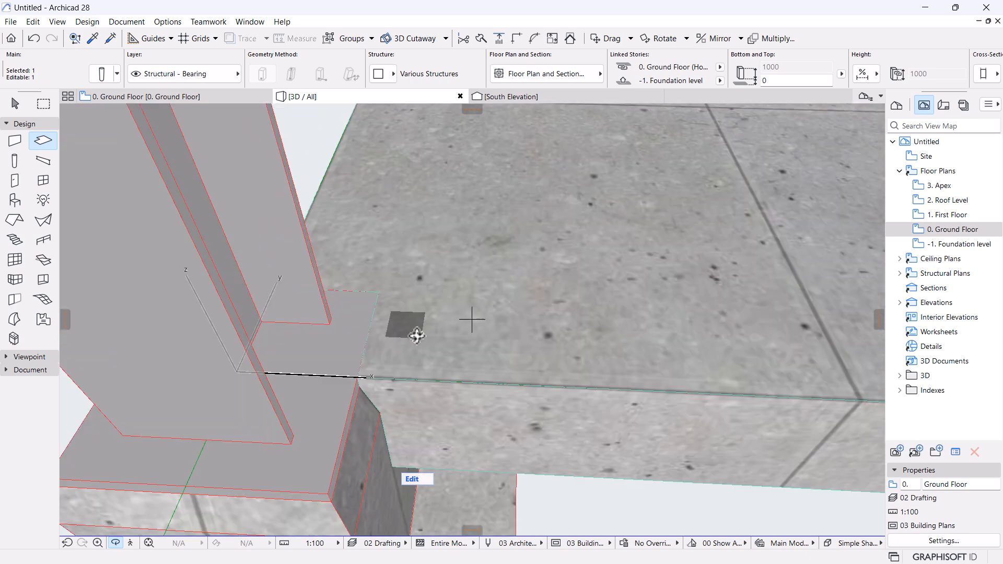
pyautogui.keyDown('shift'); pyautogui.moveTo(453, 340); pyautogui.dragTo(391, 293, button='middle'); pyautogui.keyUp('shift')
pyautogui.scroll(3, 392, 293)
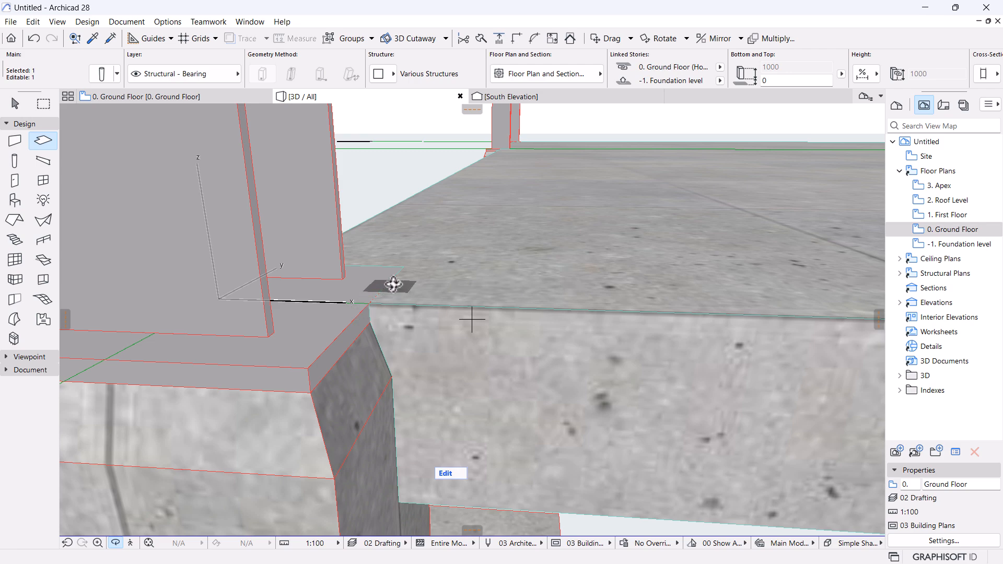
pyautogui.keyDown('shift'); pyautogui.moveTo(381, 260); pyautogui.dragTo(257, 312, button='middle'); pyautogui.keyUp('shift')
pyautogui.keyDown('shift'); pyautogui.moveTo(444, 315); pyautogui.dragTo(208, 308, button='middle'); pyautogui.keyUp('shift')
pyautogui.moveTo(491, 369); pyautogui.dragTo(472, 401, button='middle')
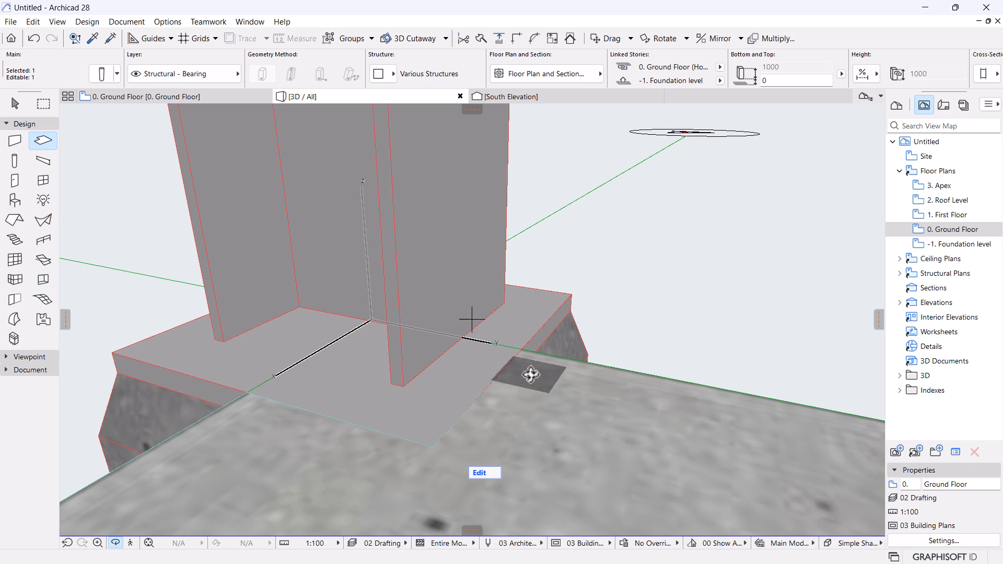
pyautogui.scroll(-8, 472, 318)
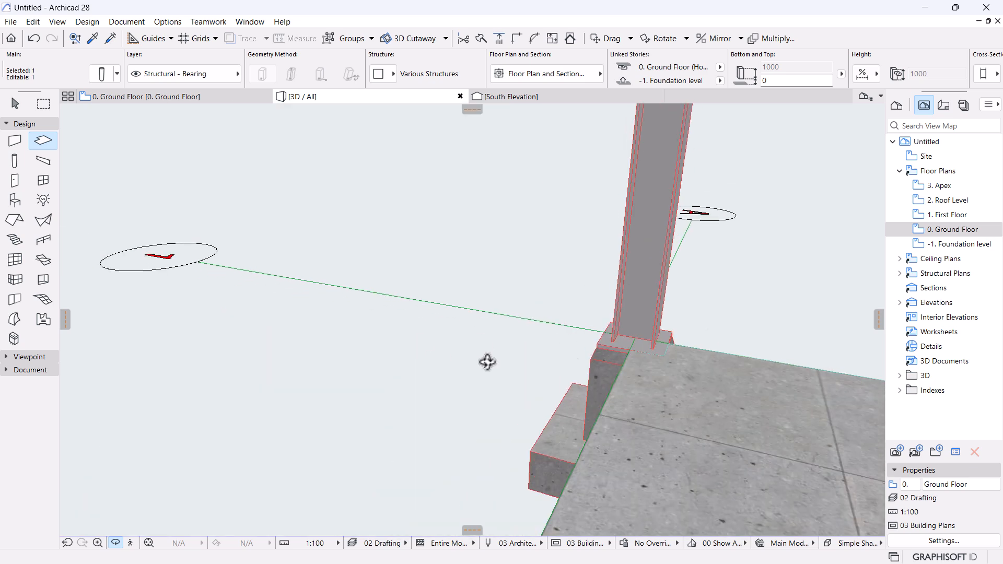
pyautogui.keyDown('shift'); pyautogui.moveTo(399, 340); pyautogui.dragTo(754, 351, button='middle'); pyautogui.keyUp('shift')
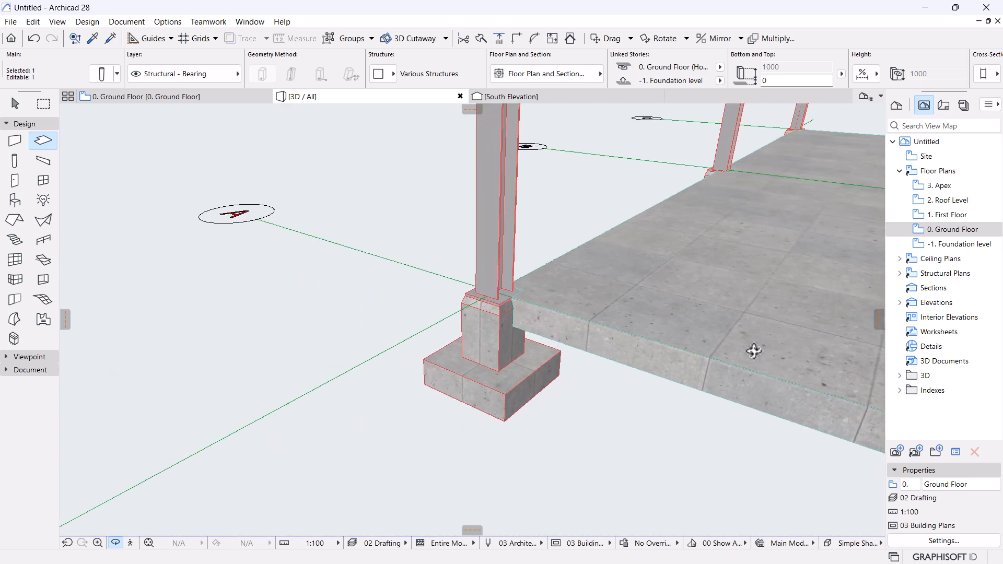
pyautogui.keyDown('shift'); pyautogui.moveTo(631, 293); pyautogui.dragTo(356, 345, button='middle'); pyautogui.keyUp('shift')
pyautogui.scroll(6, 375, 339)
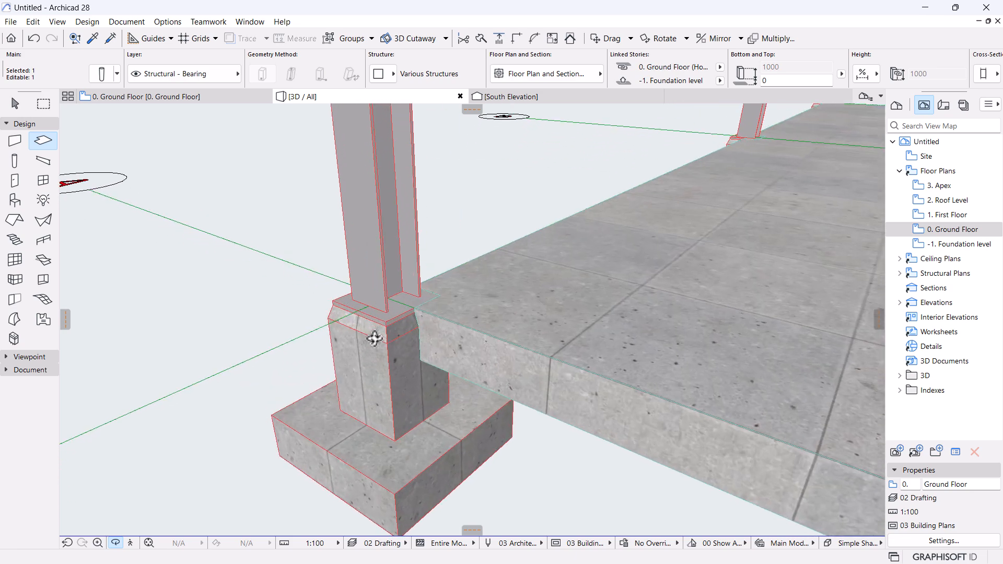
pyautogui.scroll(-8, 357, 341)
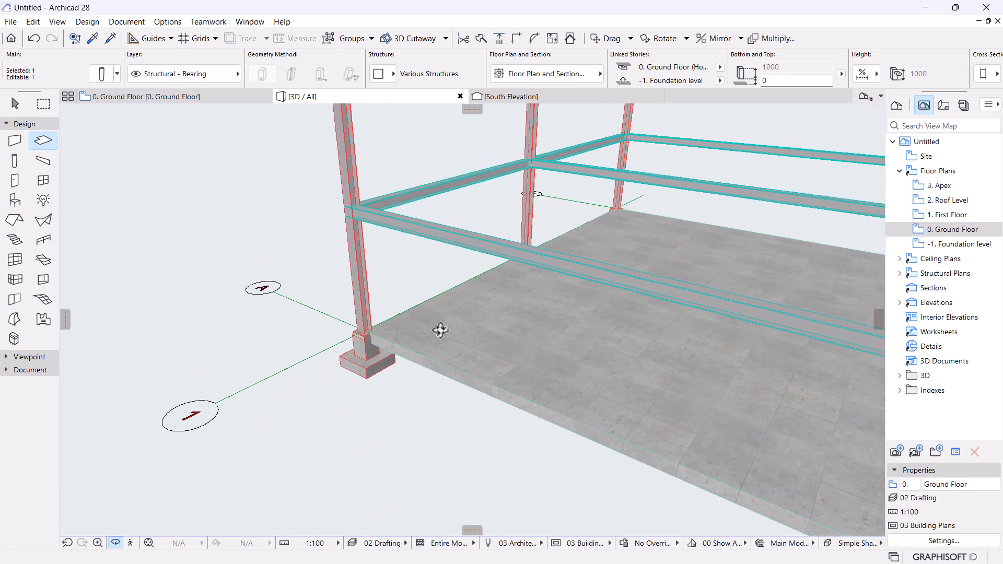
pyautogui.moveTo(430, 336); pyautogui.dragTo(339, 329, button='middle')
pyautogui.keyDown('shift'); pyautogui.moveTo(327, 472); pyautogui.dragTo(568, 338, button='middle'); pyautogui.keyUp('shift')
pyautogui.scroll(1, 568, 339)
pyautogui.moveTo(455, 269); pyautogui.dragTo(438, 394, button='middle')
pyautogui.scroll(5, 448, 344)
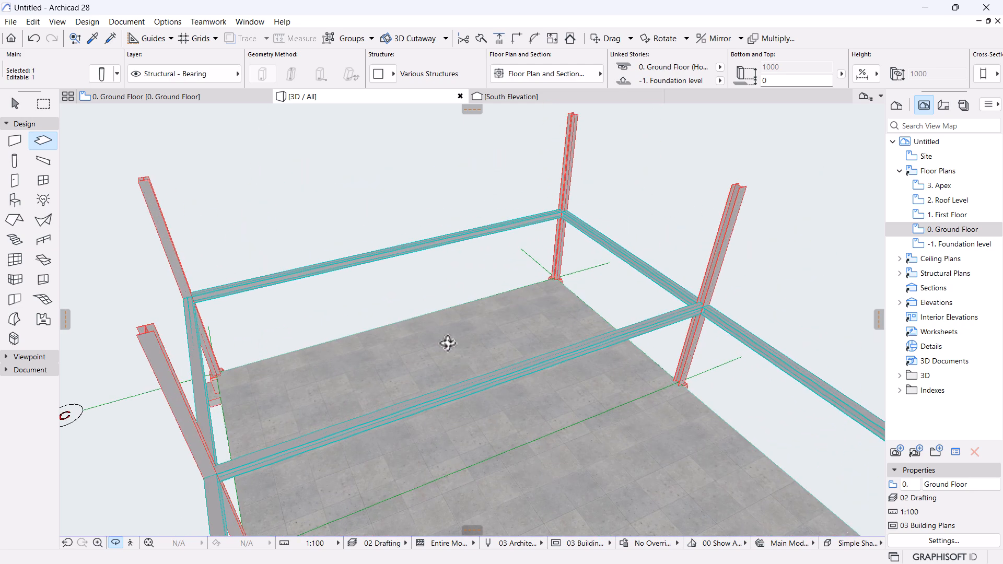
pyautogui.scroll(1, 447, 344)
pyautogui.press('Escape')
pyautogui.press('Escape')
# Copy the ground-floor slab up to the column tops and assign it to the First Floor.
pyautogui.click(475, 339)
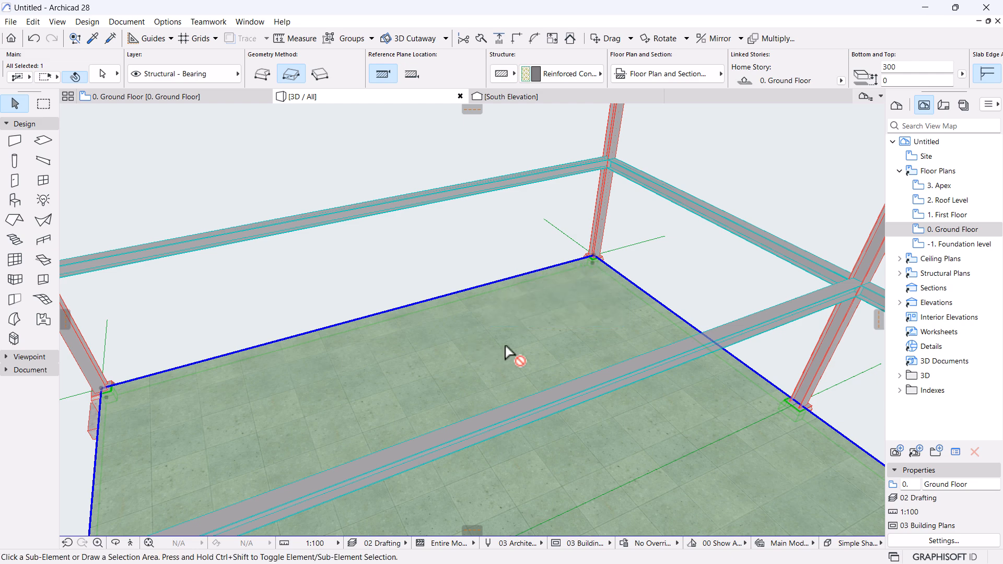
pyautogui.hotkey('ctrl', 'shift', 'd')
pyautogui.click(593, 262)
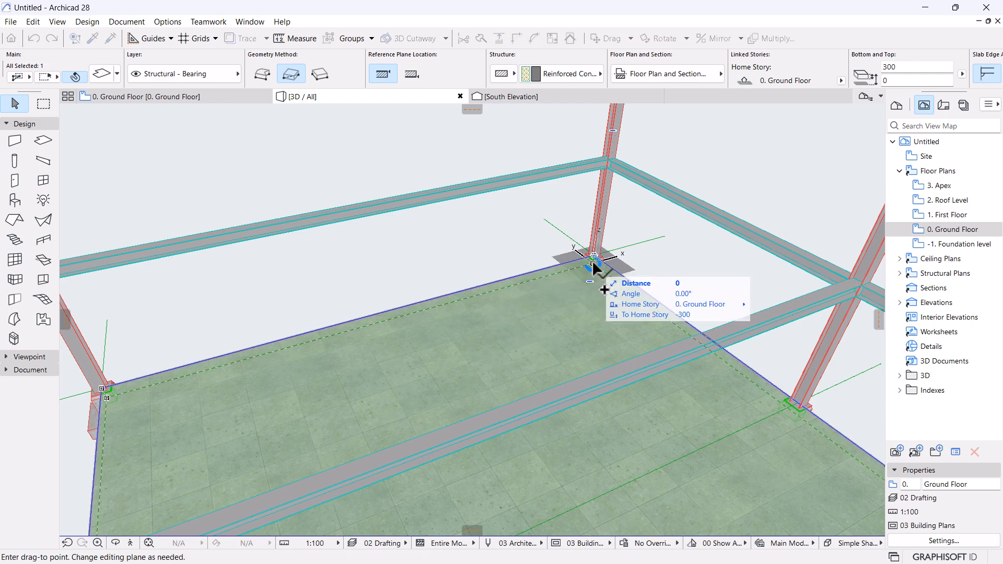
pyautogui.click(603, 183)
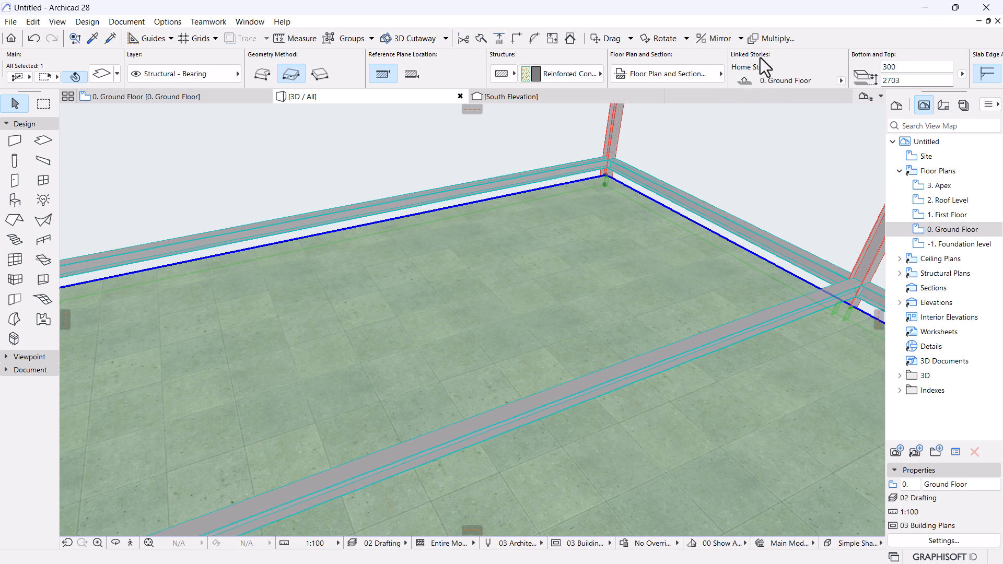
pyautogui.click(842, 78)
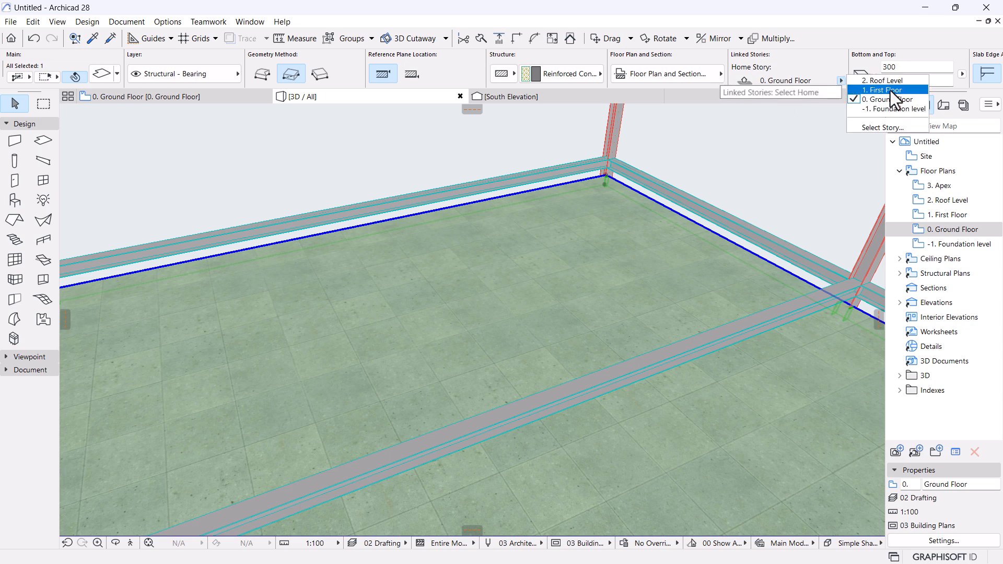
pyautogui.click(890, 90)
# Set the first-floor slab's top offset to 0 so it sits at beam level.
pyautogui.scroll(-10, 614, 234)
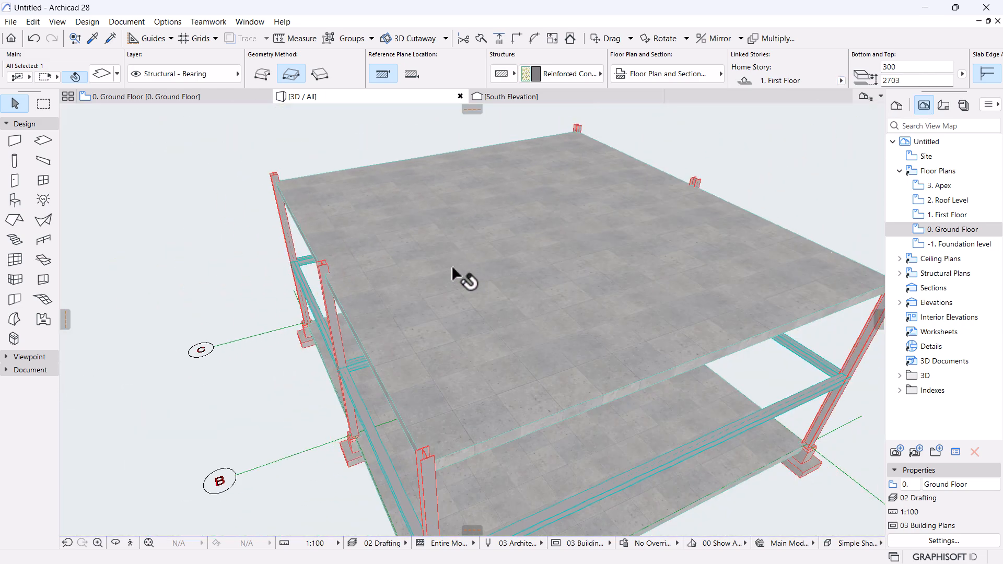
pyautogui.keyDown('shift'); pyautogui.moveTo(551, 417); pyautogui.dragTo(573, 347, button='middle'); pyautogui.keyUp('shift')
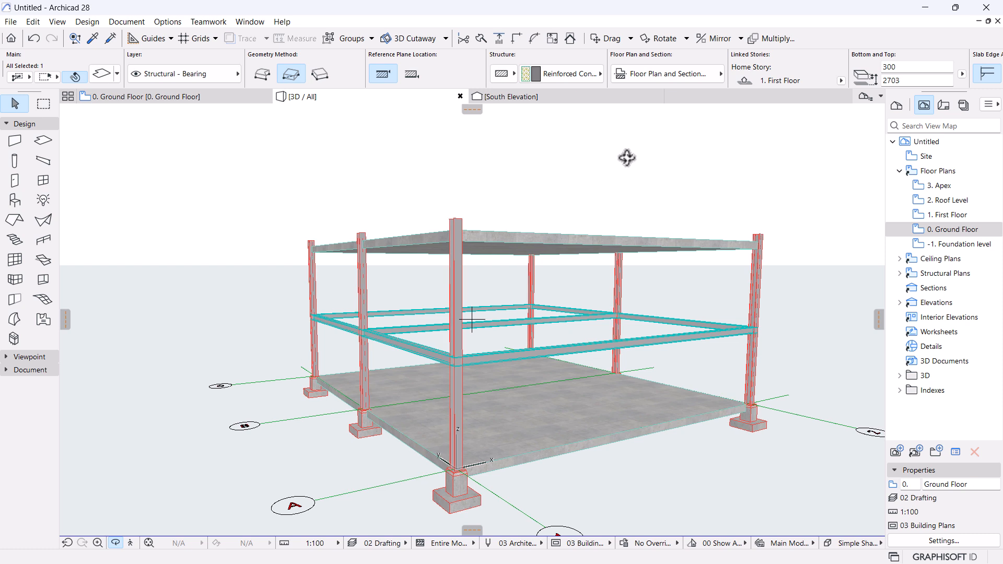
pyautogui.click(911, 81)
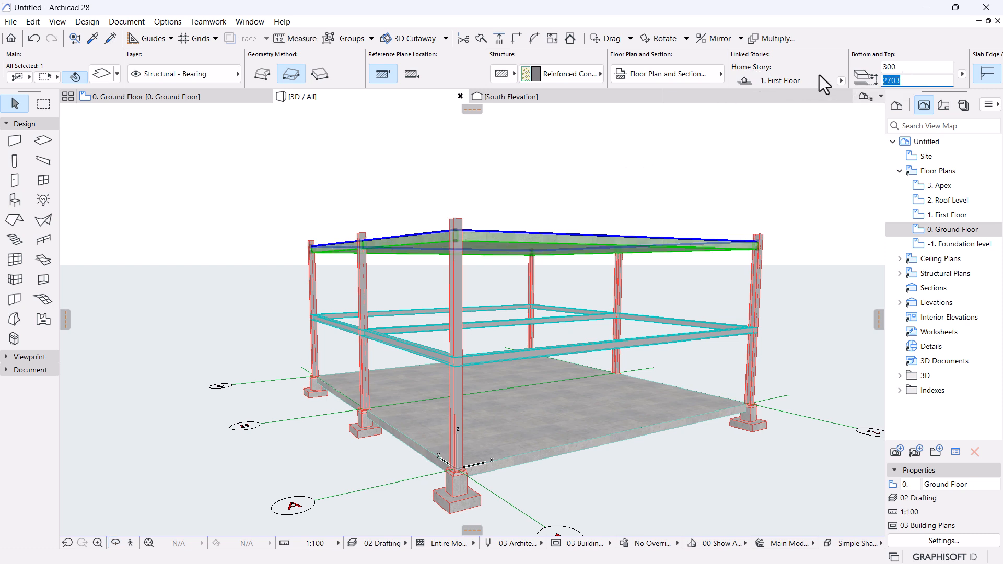
pyautogui.write('0')
pyautogui.keyDown('shift'); pyautogui.moveTo(562, 269); pyautogui.dragTo(533, 206, button='middle'); pyautogui.keyUp('shift')
pyautogui.scroll(3, 460, 313)
pyautogui.scroll(2, 460, 319)
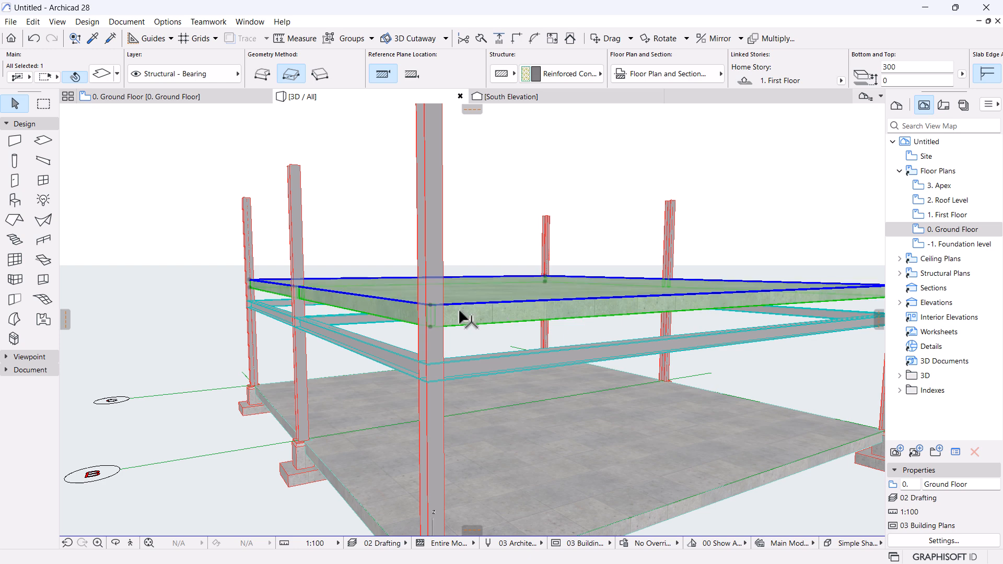
pyautogui.press('Escape')
# Select the first-floor slab and view it from below.
pyautogui.click(477, 367)
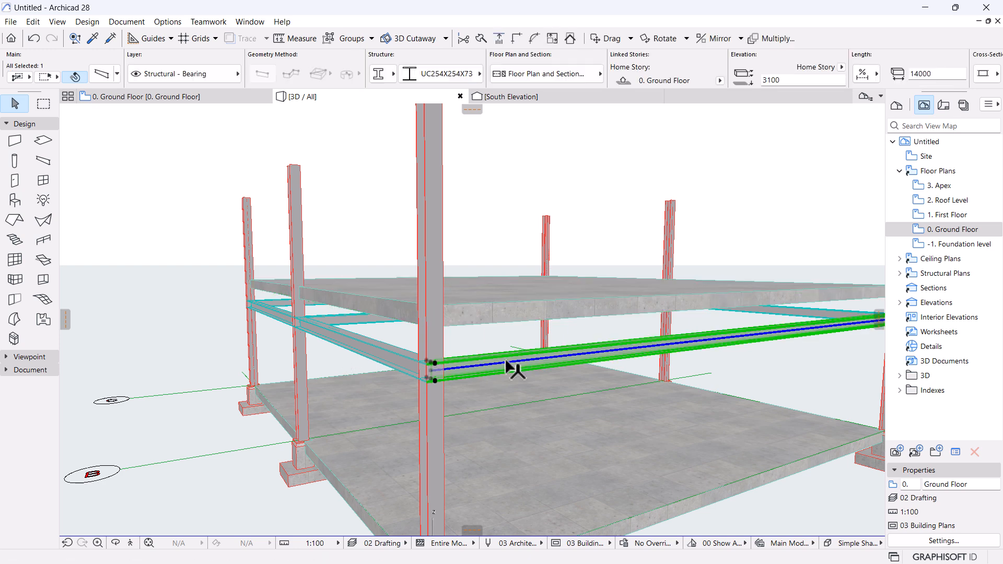
pyautogui.press('Escape')
pyautogui.scroll(1, 445, 331)
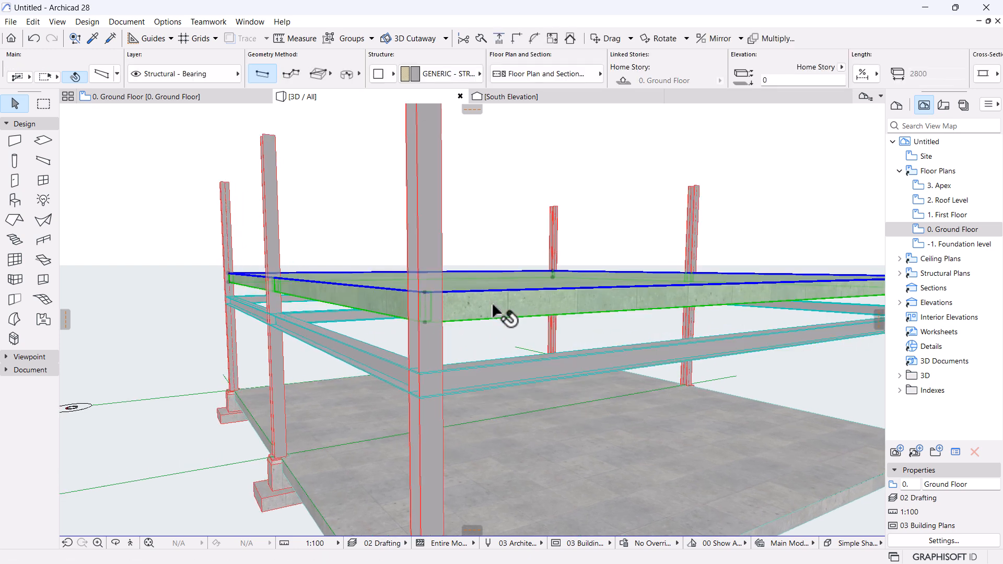
pyautogui.click(492, 305)
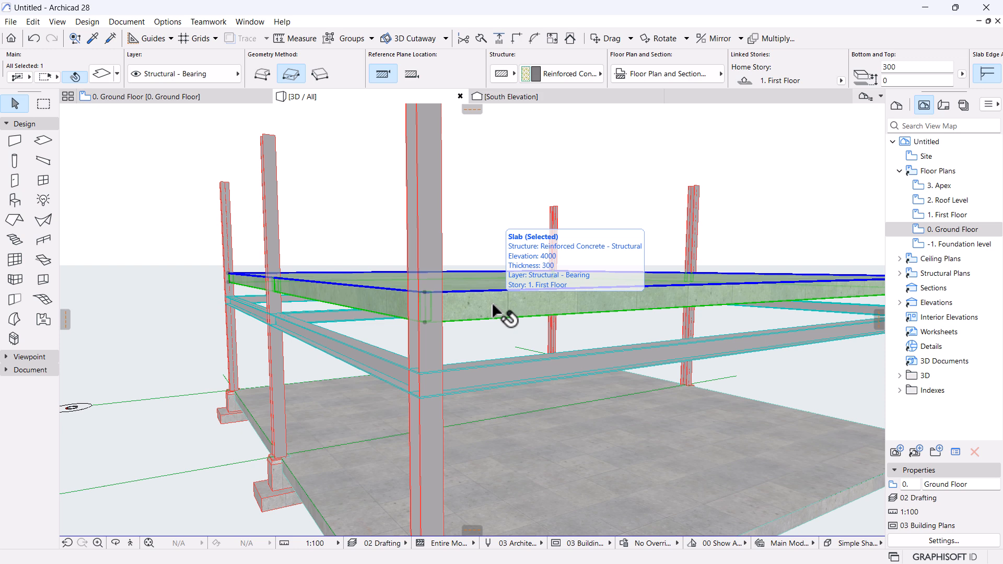
pyautogui.scroll(-2, 497, 314)
pyautogui.moveTo(486, 321); pyautogui.dragTo(477, 302, button='middle')
pyautogui.scroll(2, 486, 297)
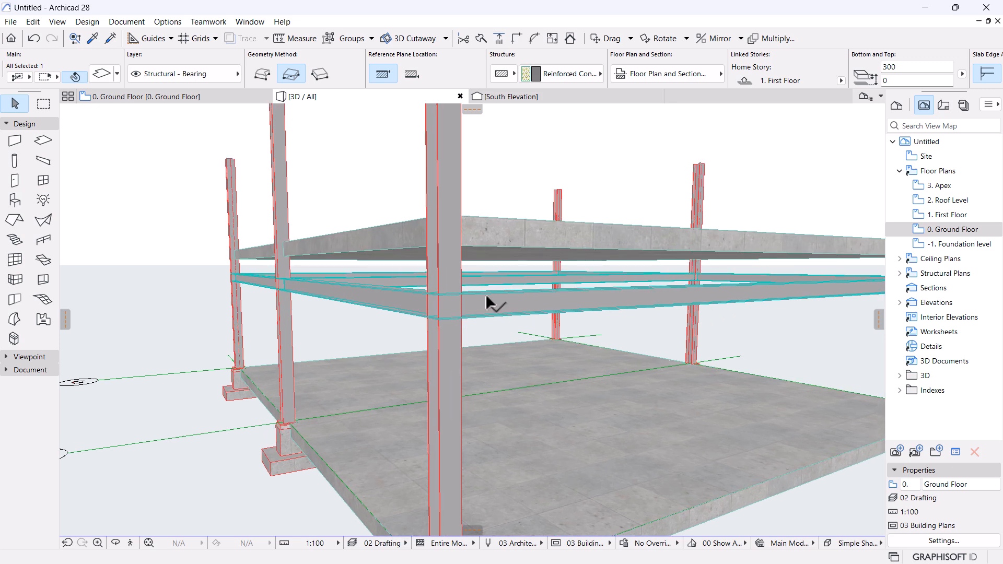
pyautogui.scroll(4, 456, 227)
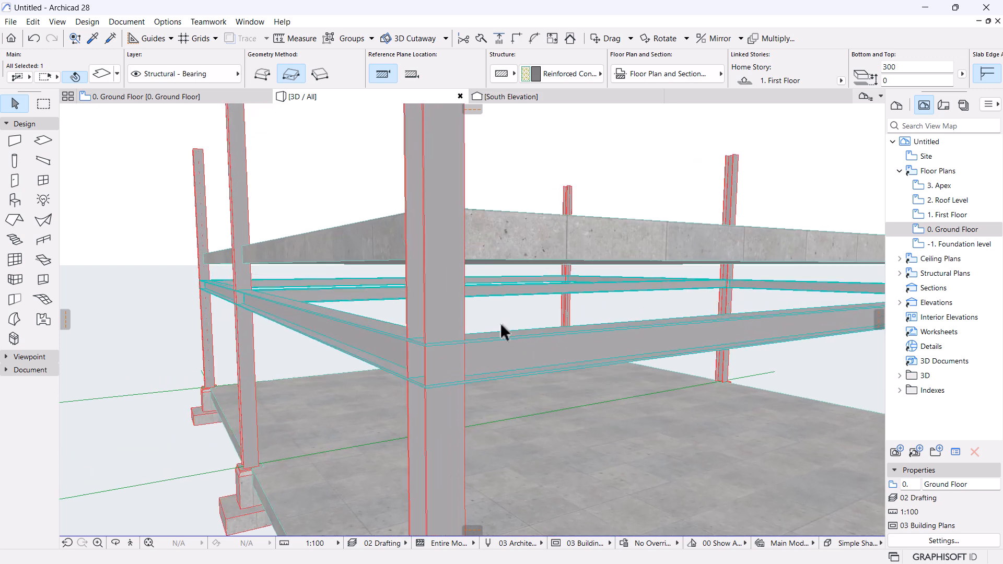
# Move all five steel beams to the 1. First Floor story at elevation 0.
pyautogui.click(416, 340)
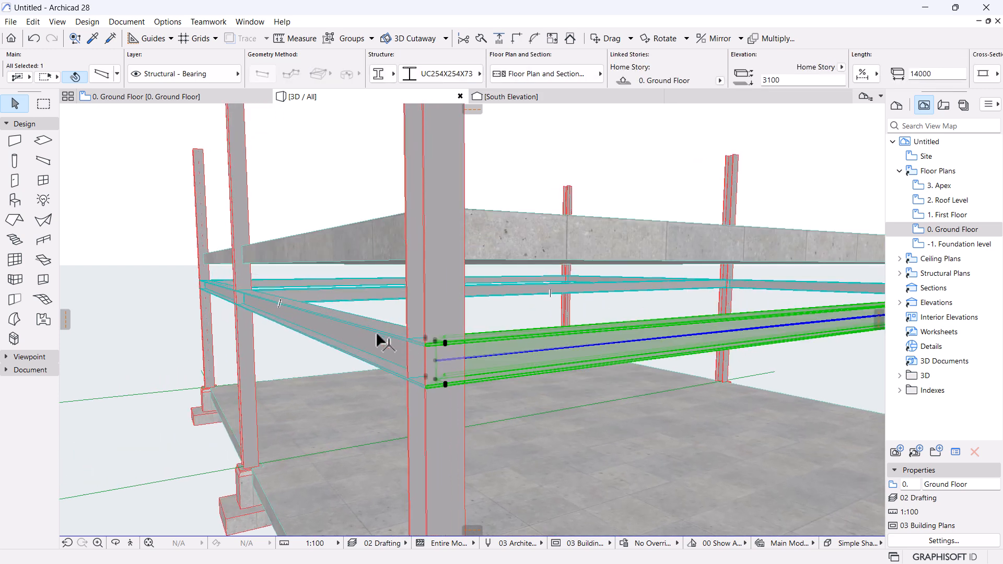
pyautogui.doubleClick(44, 161)
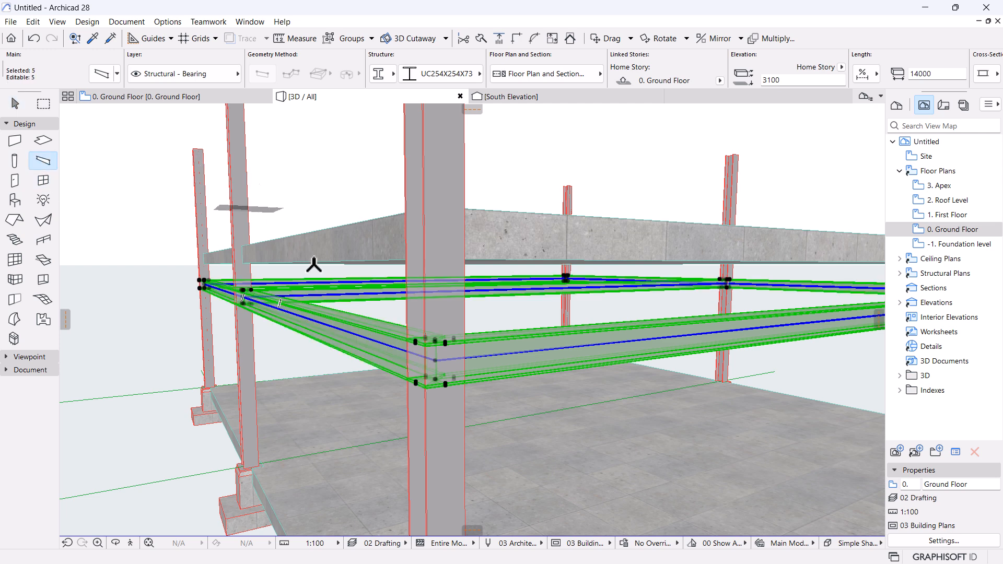
pyautogui.scroll(2, 506, 254)
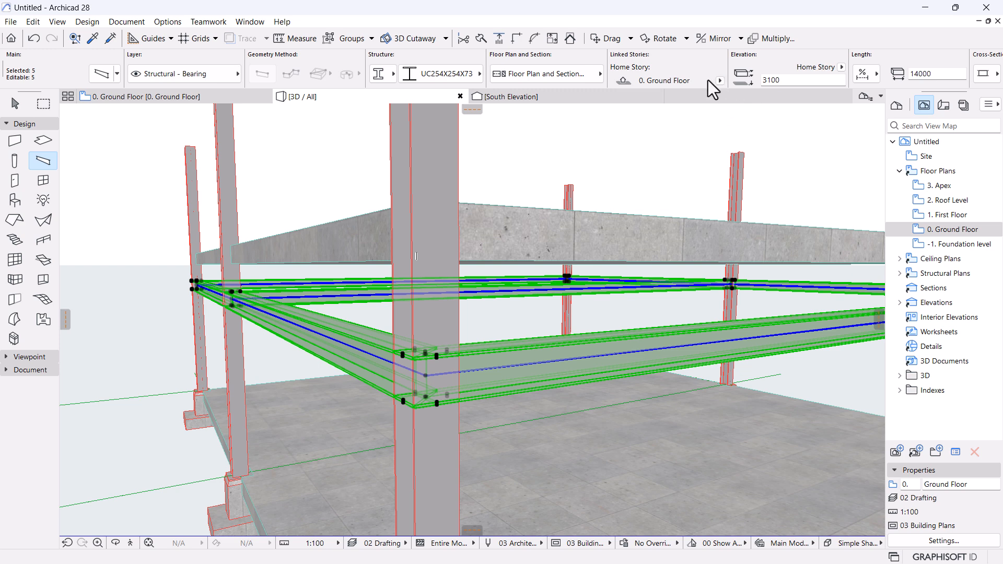
pyautogui.click(721, 81)
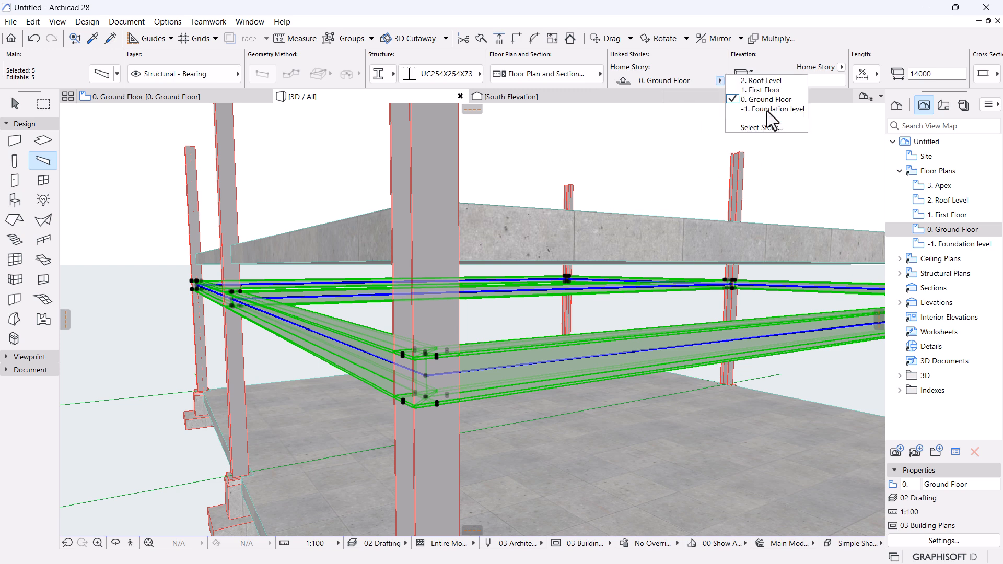
pyautogui.click(761, 91)
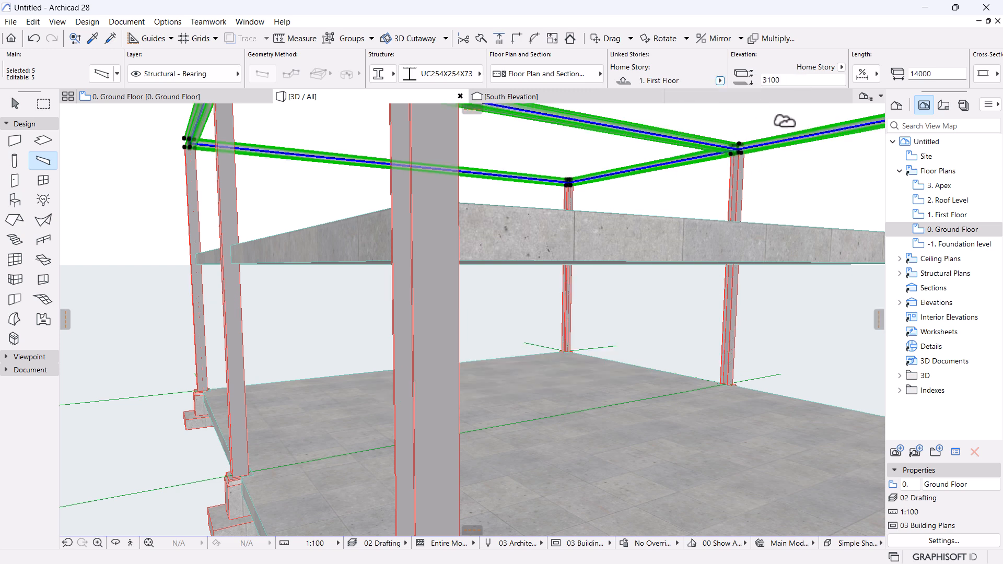
pyautogui.click(805, 79)
pyautogui.write('0')
pyautogui.press('Return')
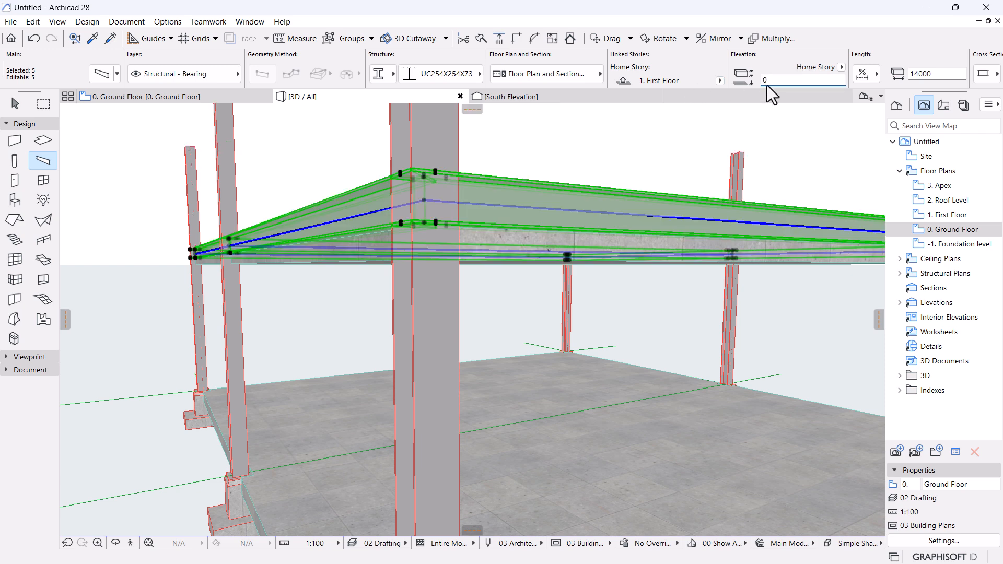
pyautogui.keyDown('shift'); pyautogui.moveTo(561, 172); pyautogui.dragTo(488, 271, button='middle'); pyautogui.keyUp('shift')
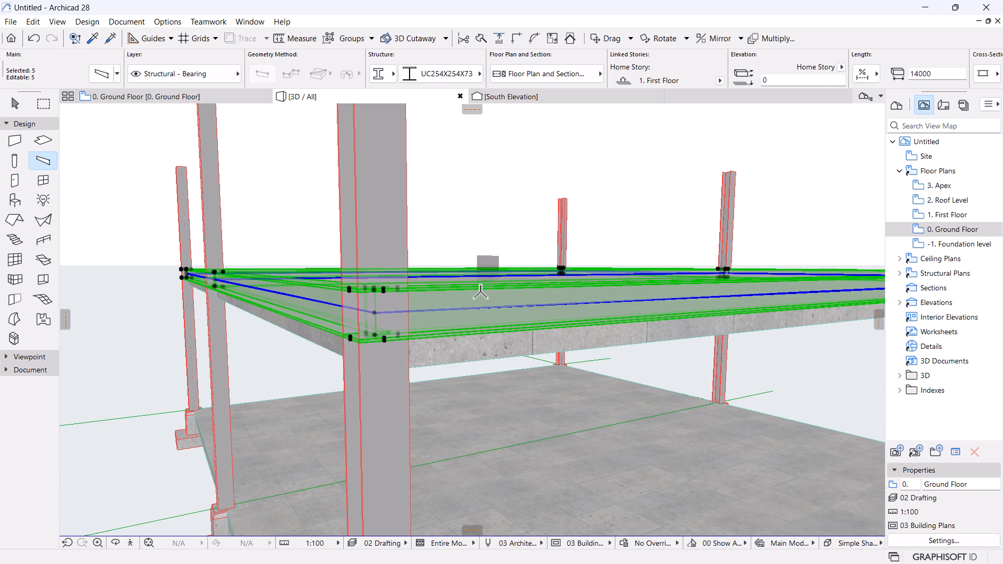
# Change the first-floor slab's thickness from 300 to 150.
pyautogui.press('Escape')
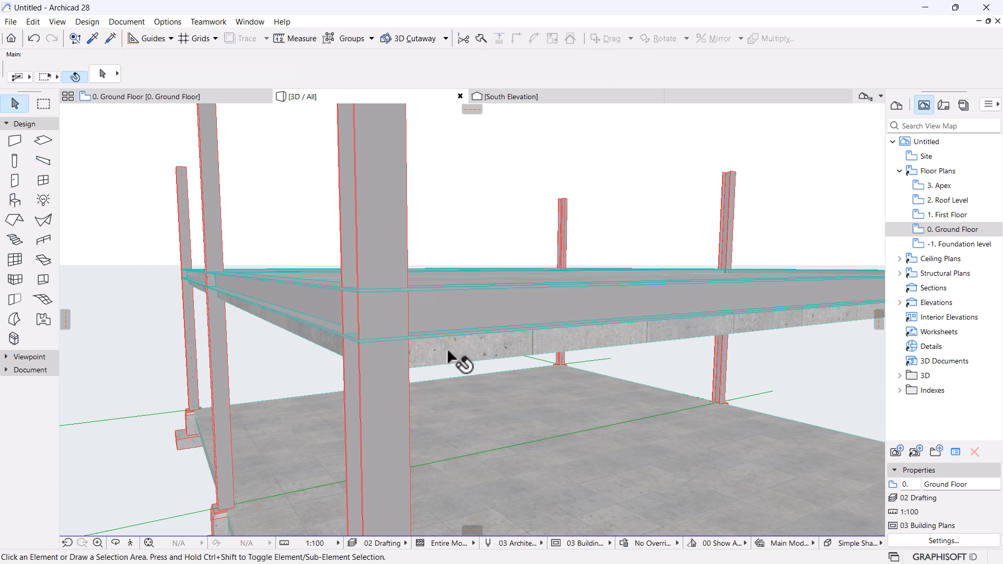
pyautogui.click(446, 348)
pyautogui.click(923, 69)
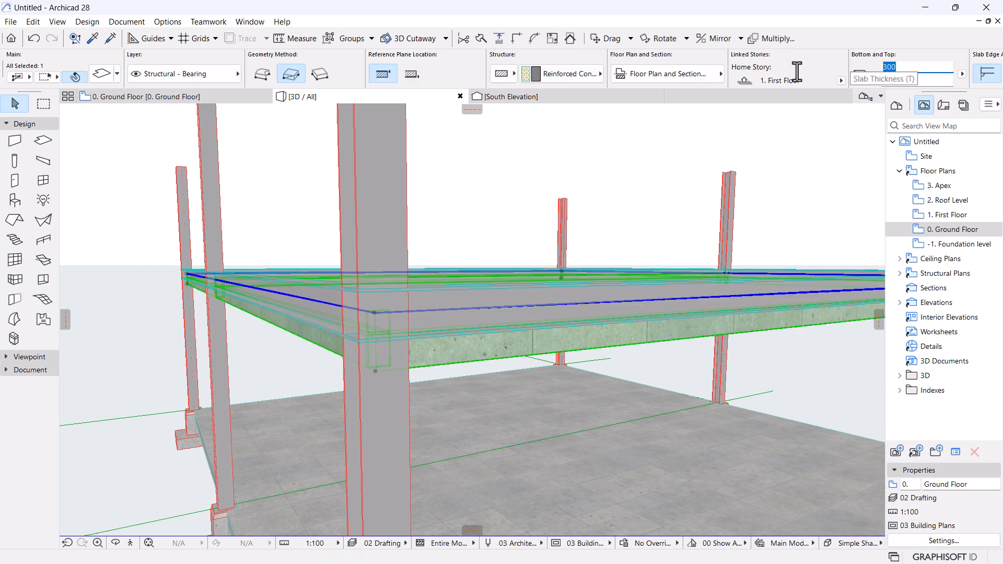
pyautogui.write('150')
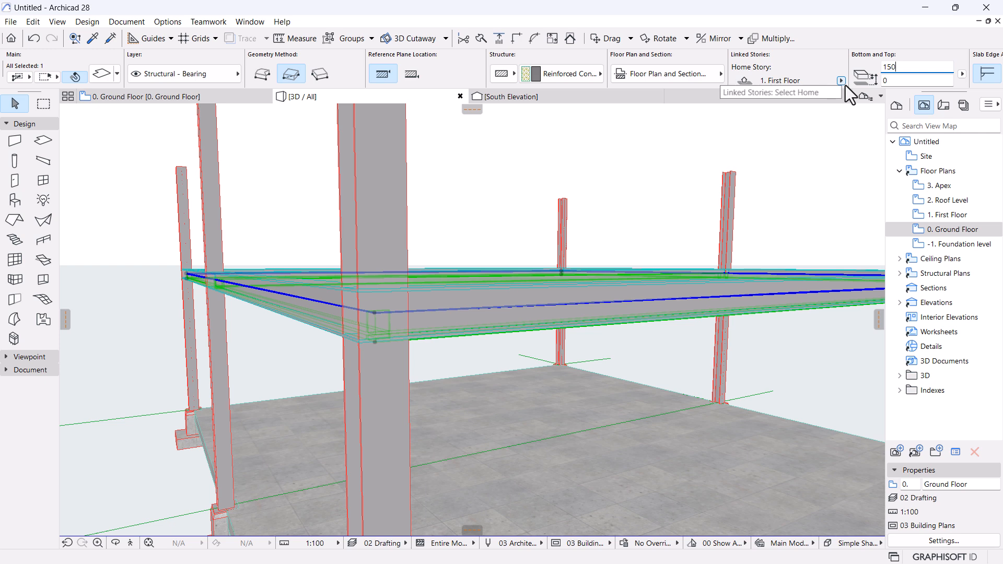
pyautogui.scroll(-2, 558, 275)
pyautogui.press('Escape')
pyautogui.click(492, 312)
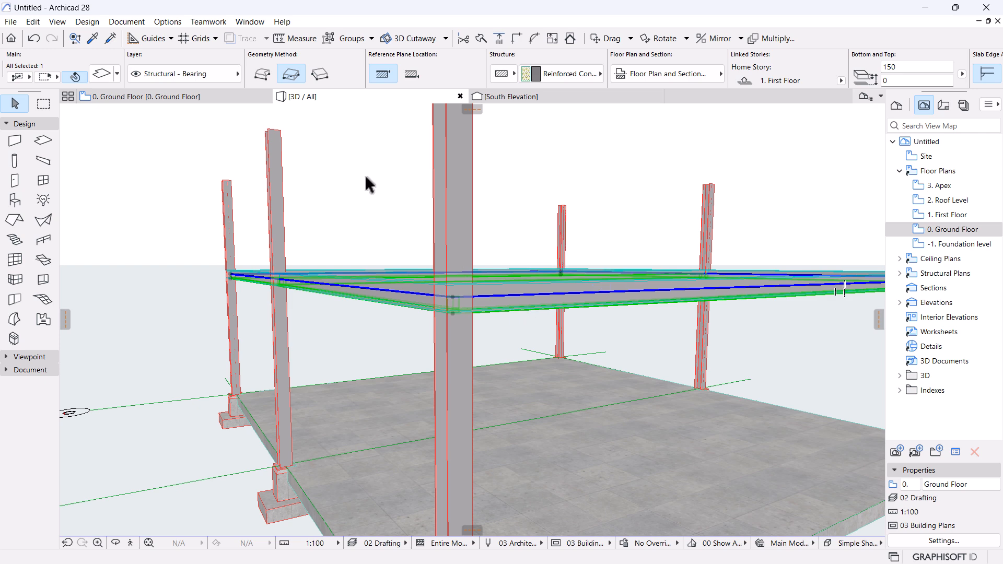
# Draw section line S-01 east–west across the Ground Floor plan between grids A and B.
pyautogui.click(188, 97)
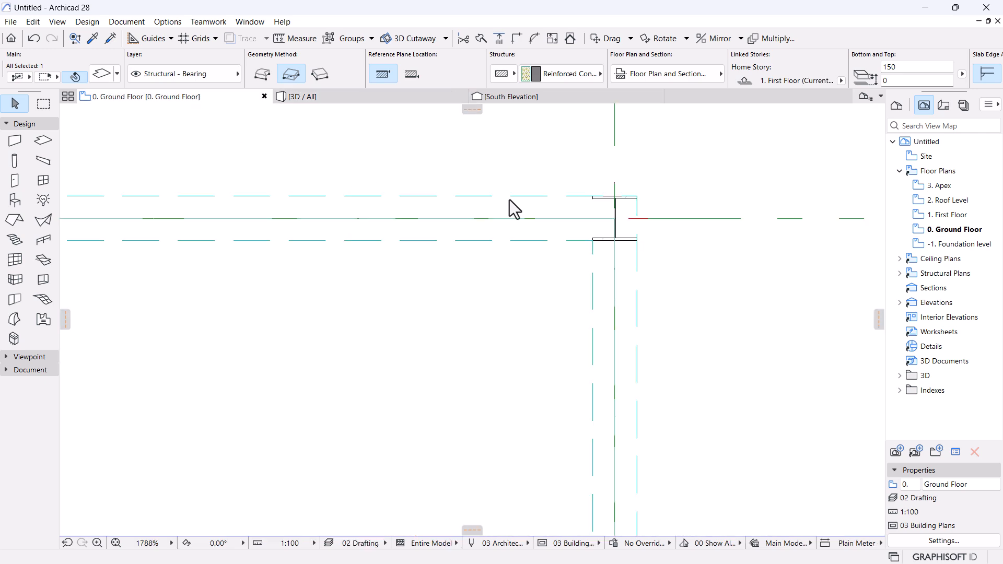
pyautogui.scroll(-10, 509, 198)
pyautogui.moveTo(444, 259); pyautogui.dragTo(509, 223, button='middle')
pyautogui.moveTo(424, 232); pyautogui.dragTo(428, 242, button='middle')
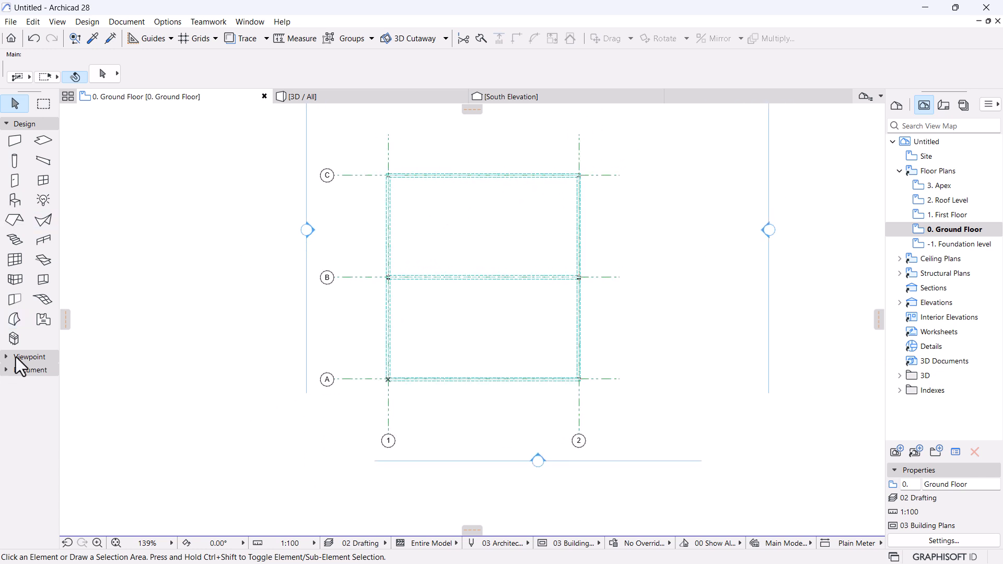
pyautogui.click(21, 357)
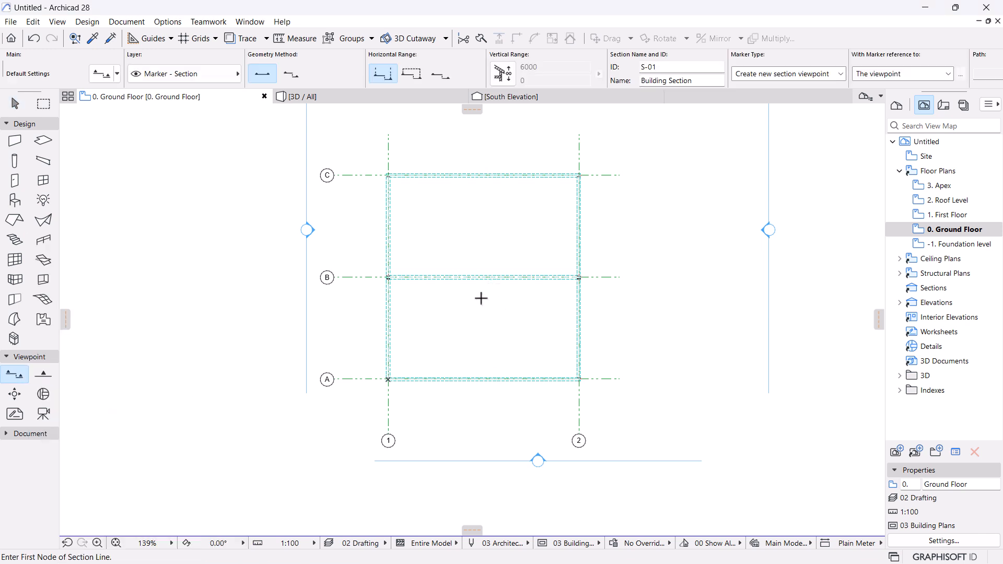
pyautogui.click(355, 315)
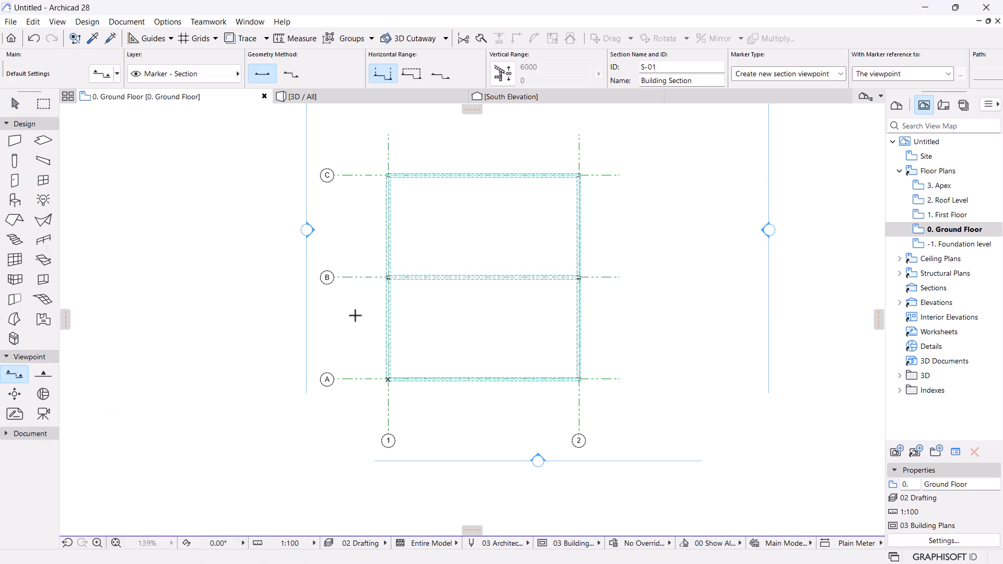
pyautogui.click(613, 316)
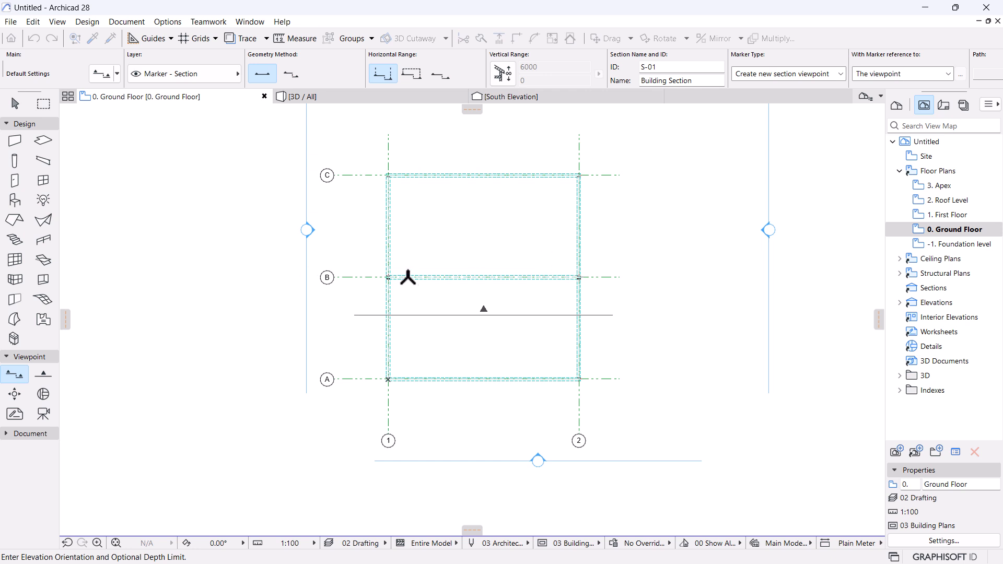
pyautogui.click(487, 240)
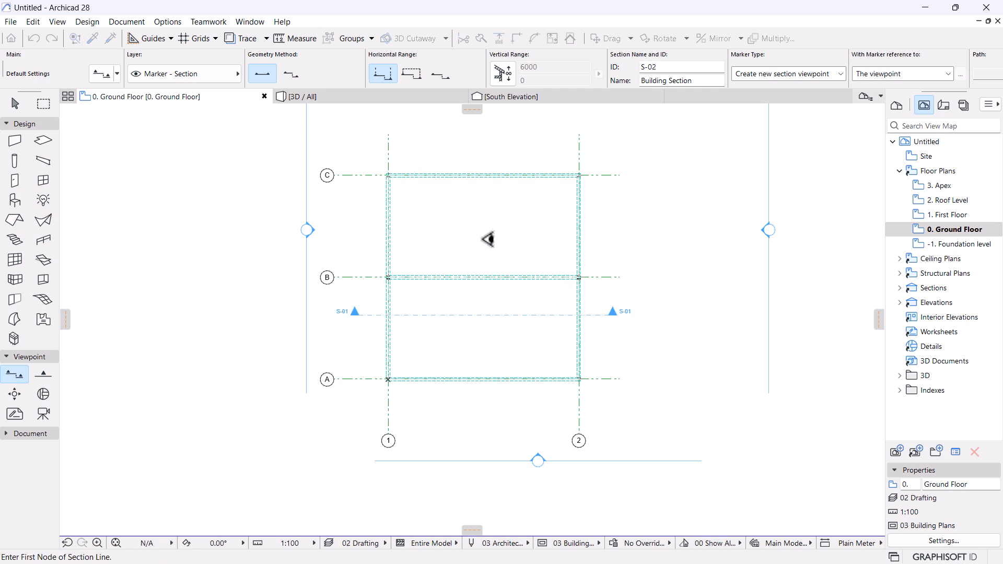
pyautogui.press('Escape')
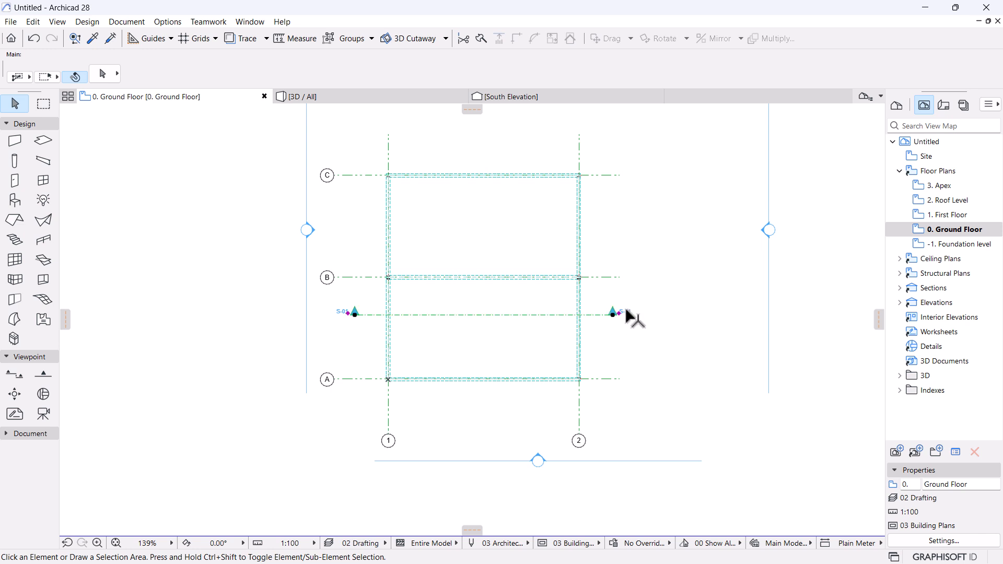
# Open the S-01 Building Section view from the project map.
pyautogui.click(615, 313)
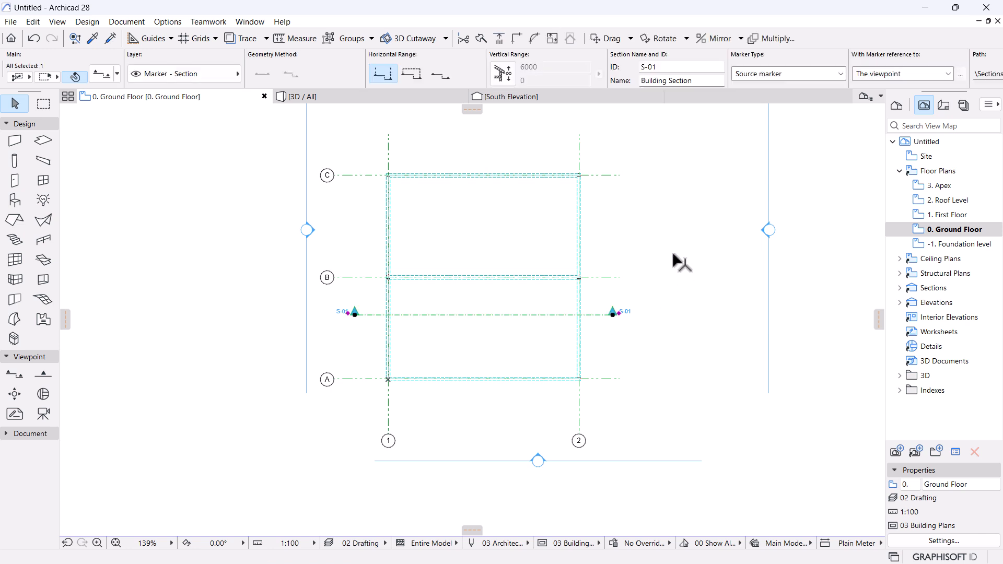
pyautogui.rightClick(669, 187)
pyautogui.click(992, 203)
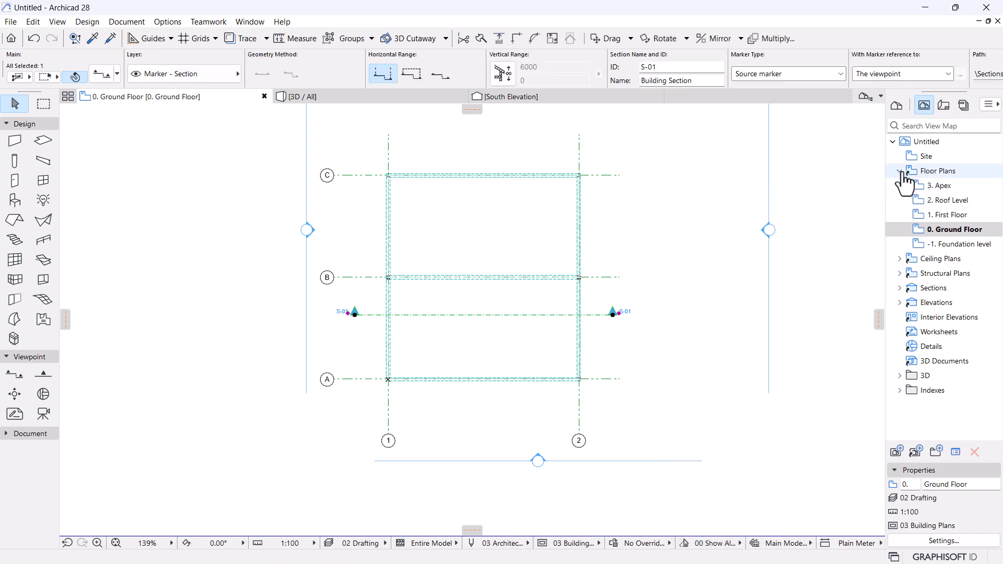
pyautogui.click(900, 172)
pyautogui.click(899, 216)
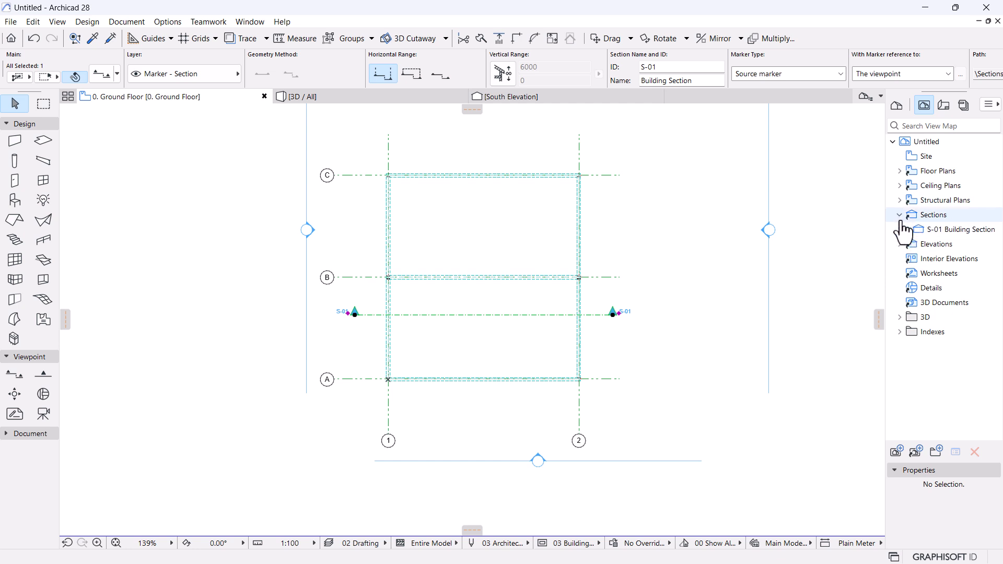
pyautogui.doubleClick(946, 231)
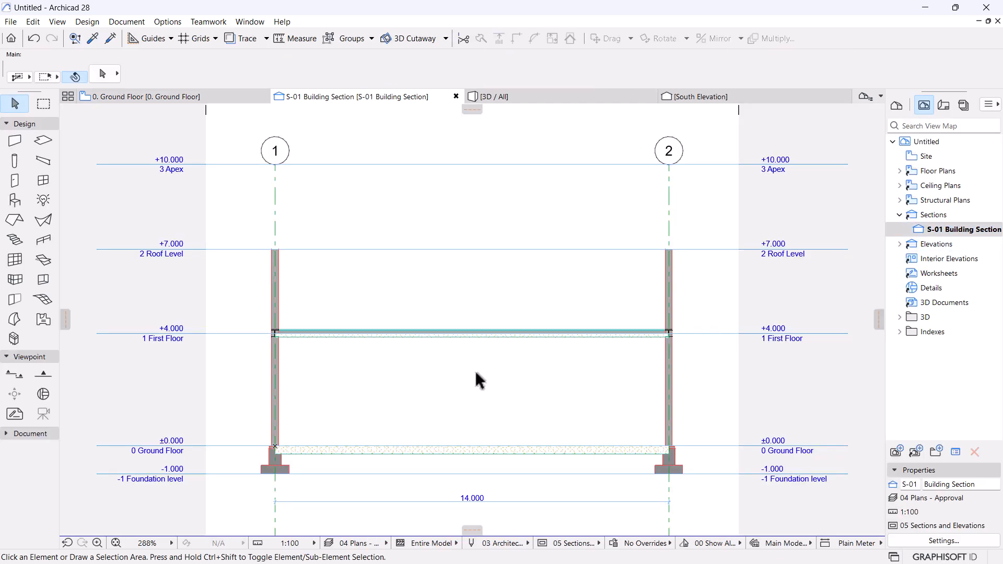
# In section S-01, drag the steel beams down 277 to elevation -277 beneath the slab.
pyautogui.moveTo(480, 381); pyautogui.dragTo(482, 347, button='middle')
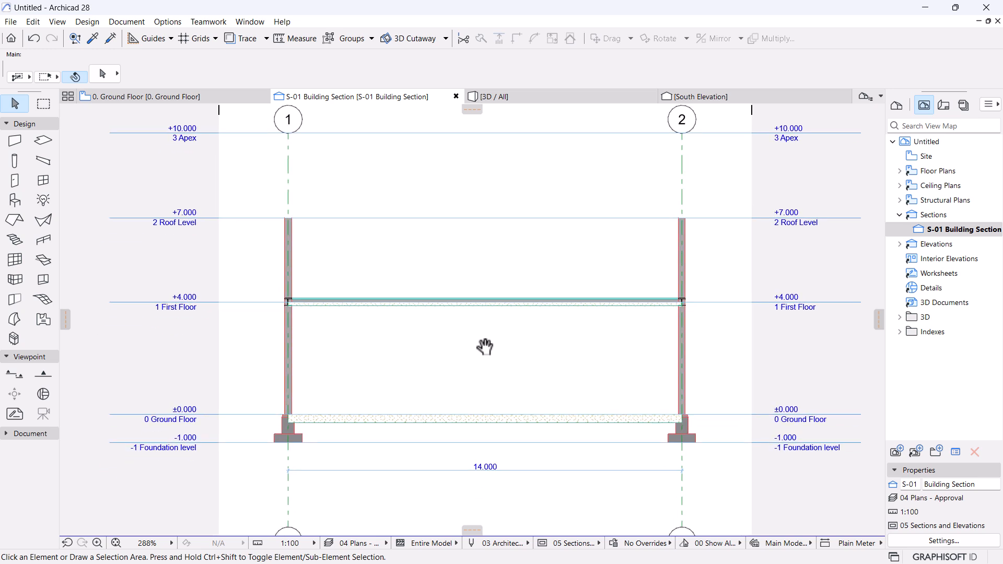
pyautogui.scroll(8, 701, 300)
pyautogui.scroll(1, 701, 300)
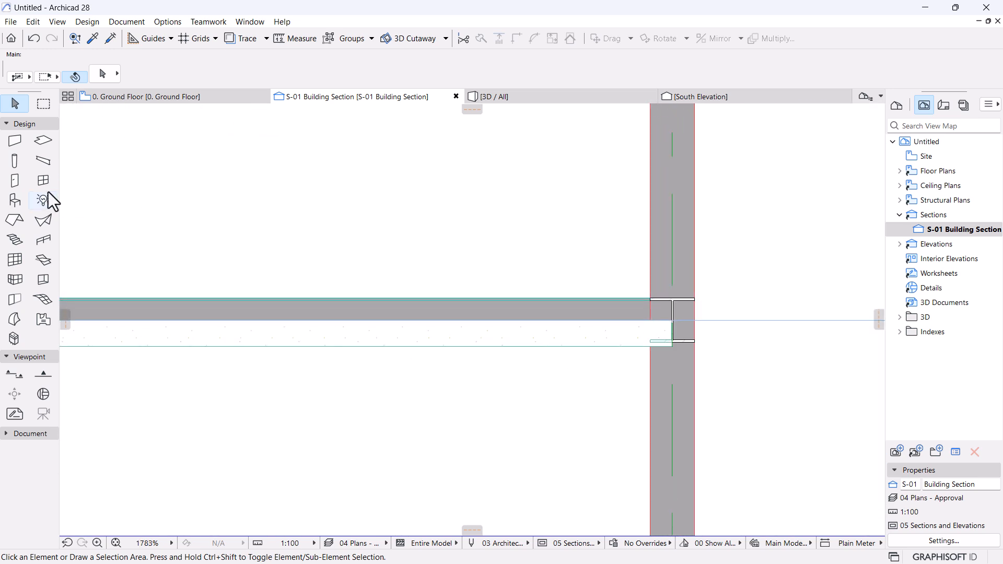
pyautogui.click(40, 161)
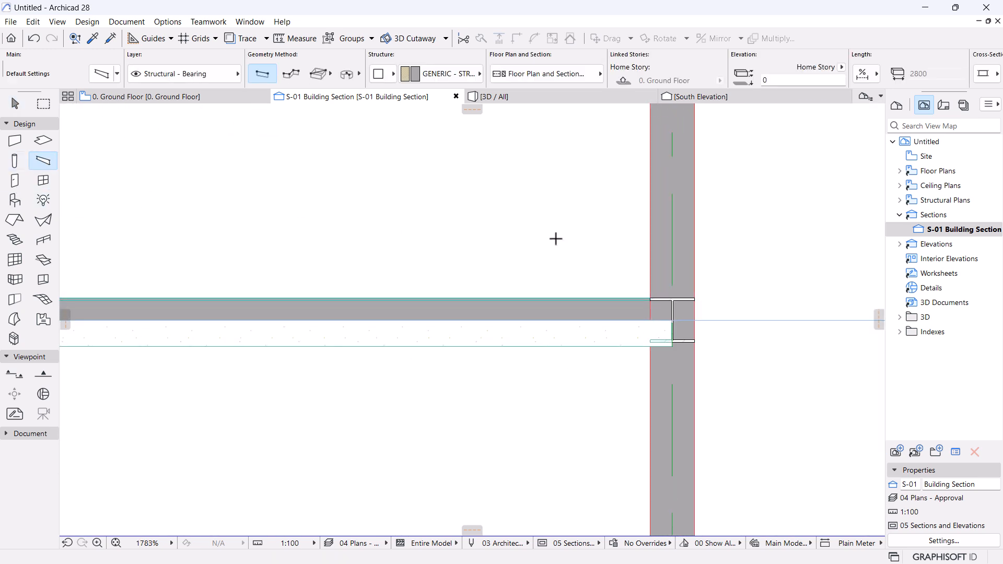
pyautogui.hotkey('ctrl', 'a')
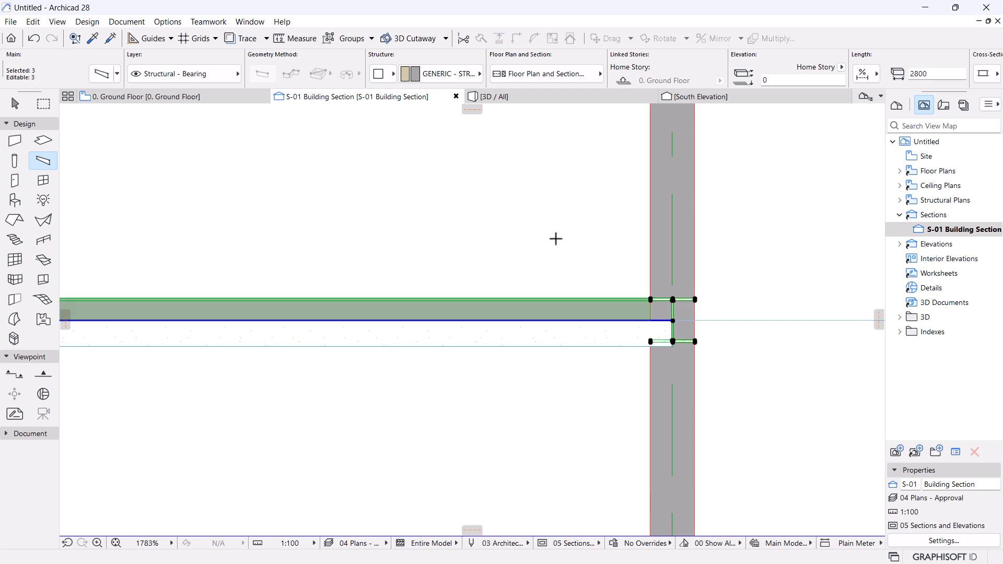
pyautogui.scroll(5, 699, 314)
pyautogui.scroll(1, 698, 295)
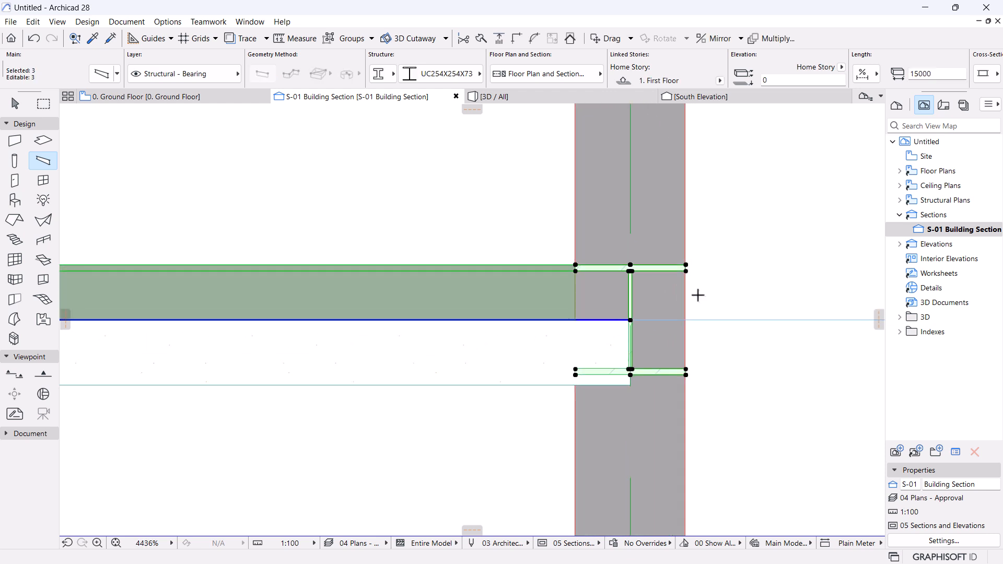
pyautogui.hotkey('ctrl', 'd')
pyautogui.click(631, 265)
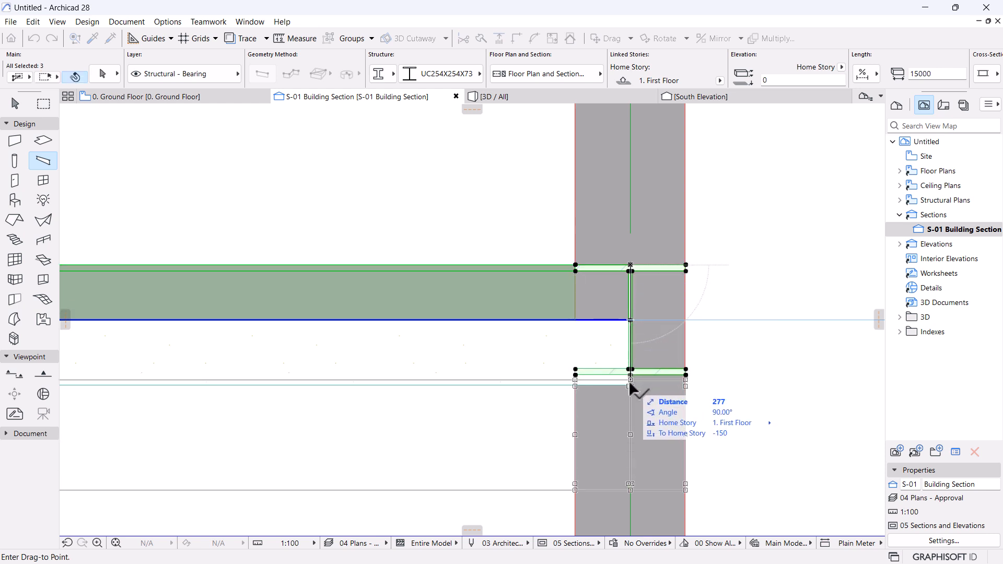
pyautogui.click(629, 380)
# Check the lowered beams in the section, then switch to the 3D model.
pyautogui.scroll(-5, 726, 308)
pyautogui.scroll(-2, 716, 331)
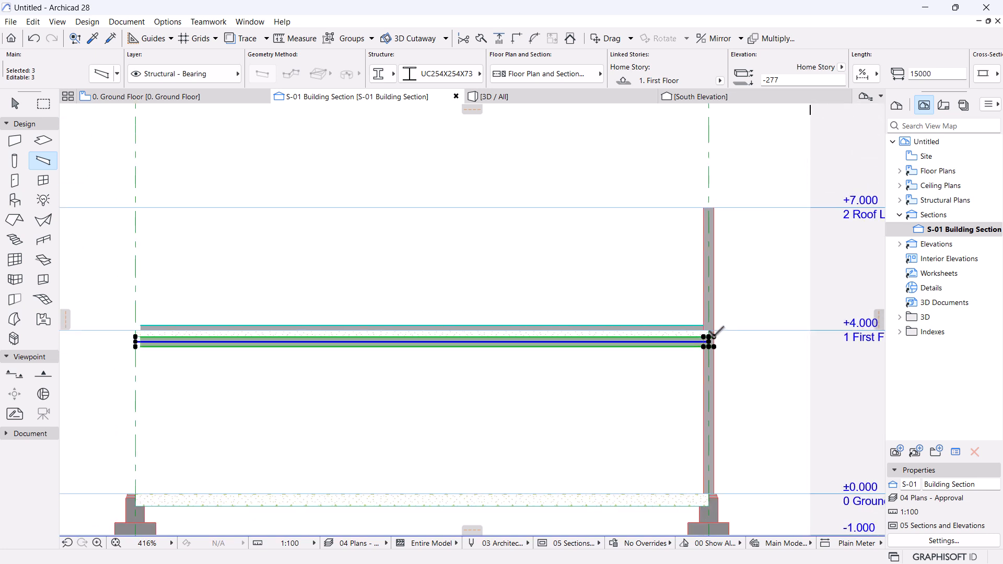
pyautogui.scroll(2, 125, 323)
pyautogui.scroll(3, 125, 324)
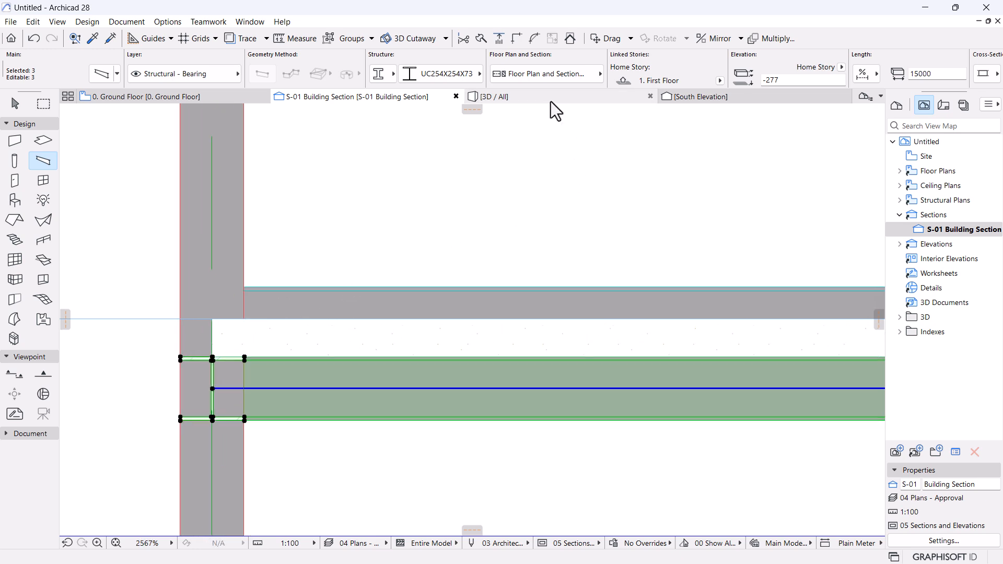
pyautogui.click(551, 100)
# Pick up the existing beam's settings with the Eyedropper.
pyautogui.scroll(-2, 500, 245)
pyautogui.moveTo(477, 264); pyautogui.dragTo(473, 370, button='middle')
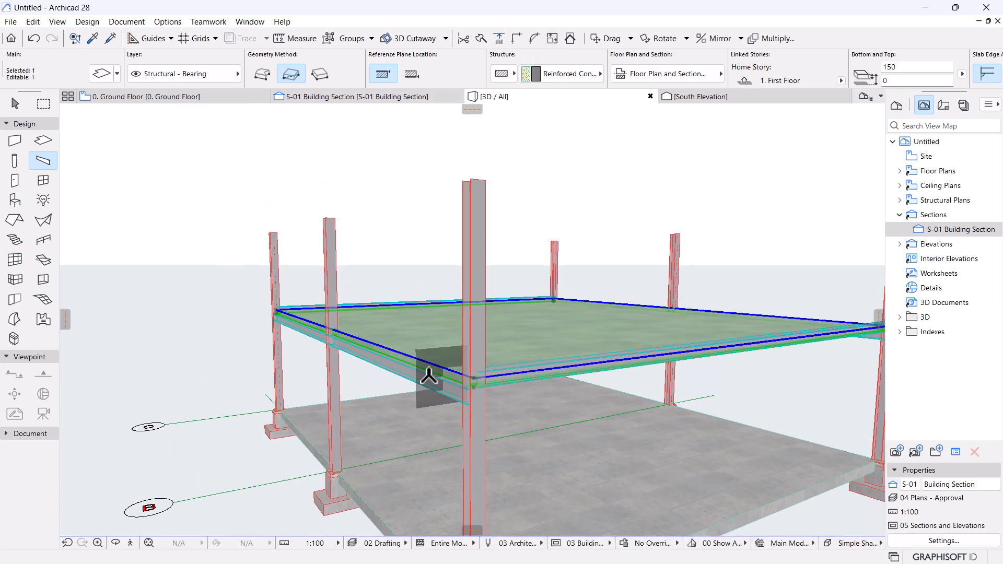
pyautogui.scroll(1, 439, 383)
pyautogui.press('Escape')
pyautogui.press('Escape')
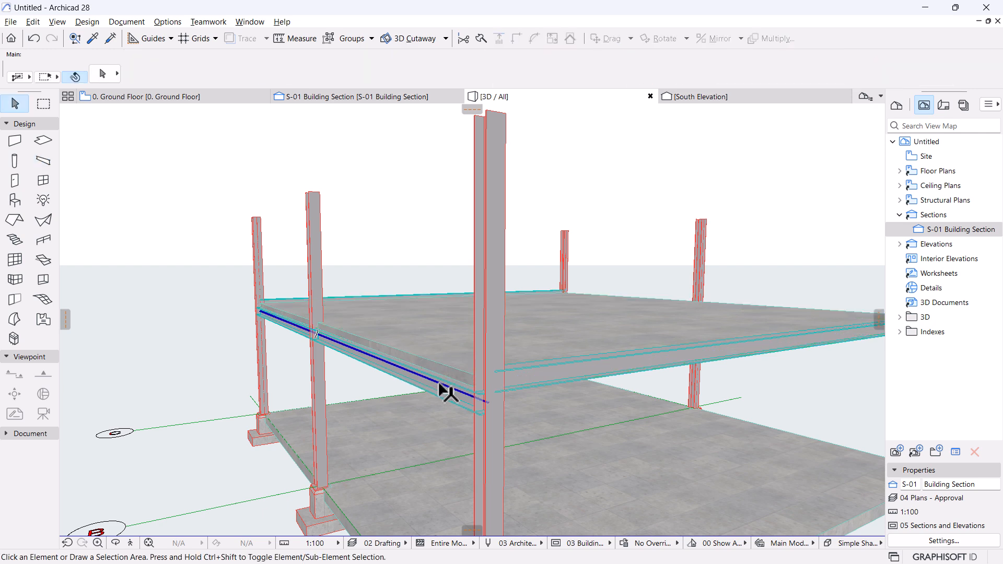
pyautogui.keyDown('alt'); pyautogui.click(440, 384); pyautogui.keyUp('alt')
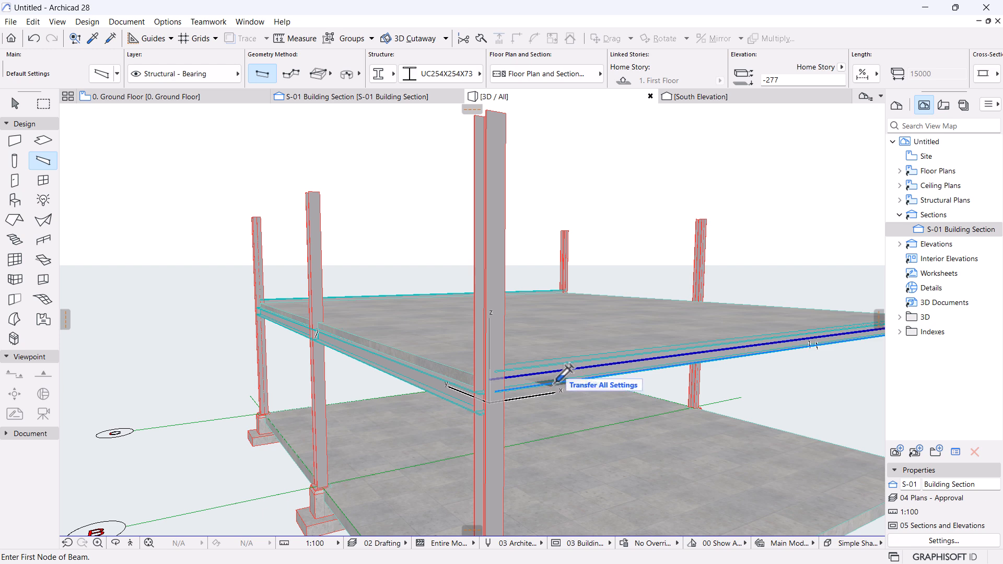
# Select the long first-floor beam and the short beam and Intersect them at the corner column.
pyautogui.scroll(-3, 470, 420)
pyautogui.keyDown('shift'); pyautogui.moveTo(495, 415); pyautogui.dragTo(551, 399, button='middle'); pyautogui.keyUp('shift')
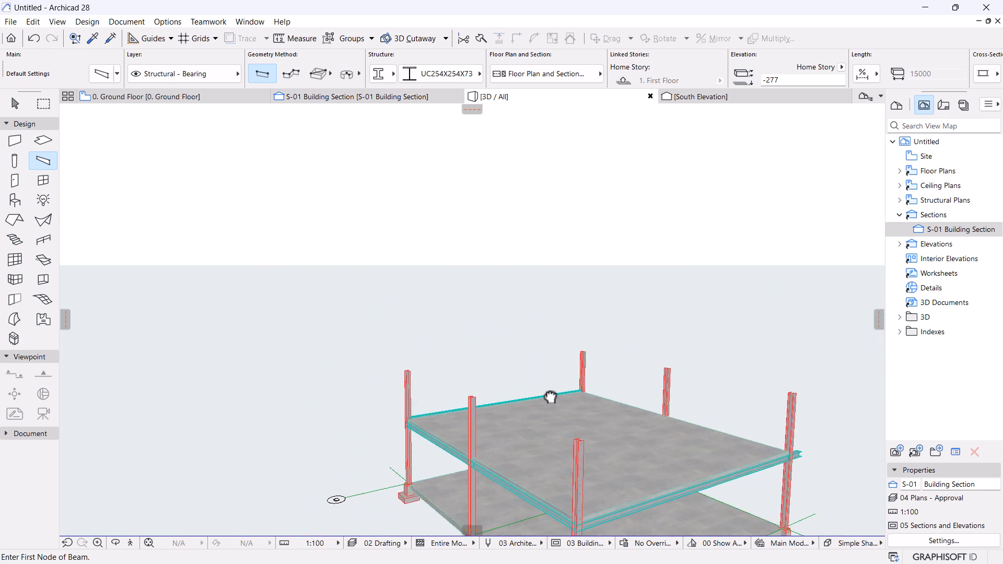
pyautogui.scroll(3, 533, 380)
pyautogui.scroll(5, 533, 379)
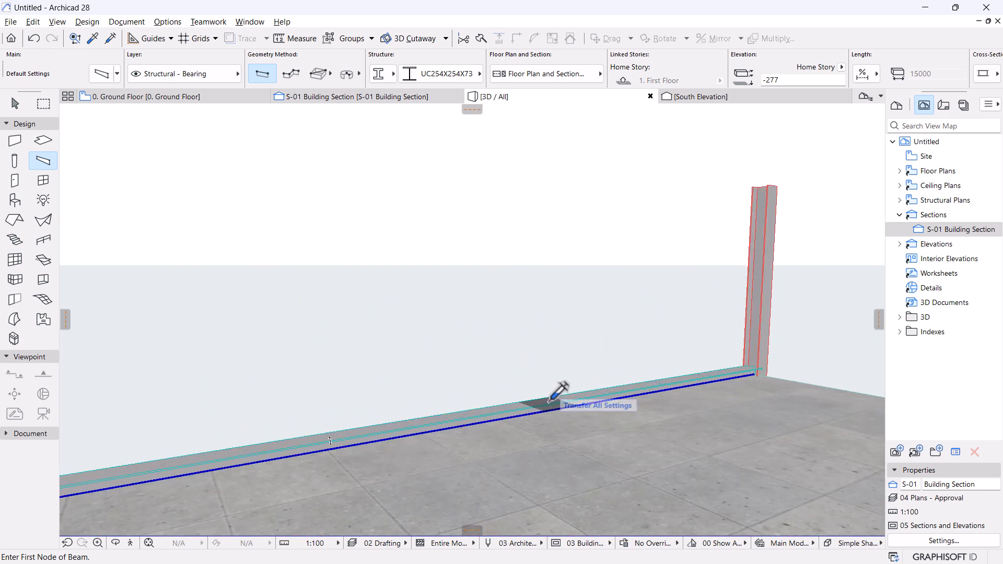
pyautogui.scroll(-8, 501, 324)
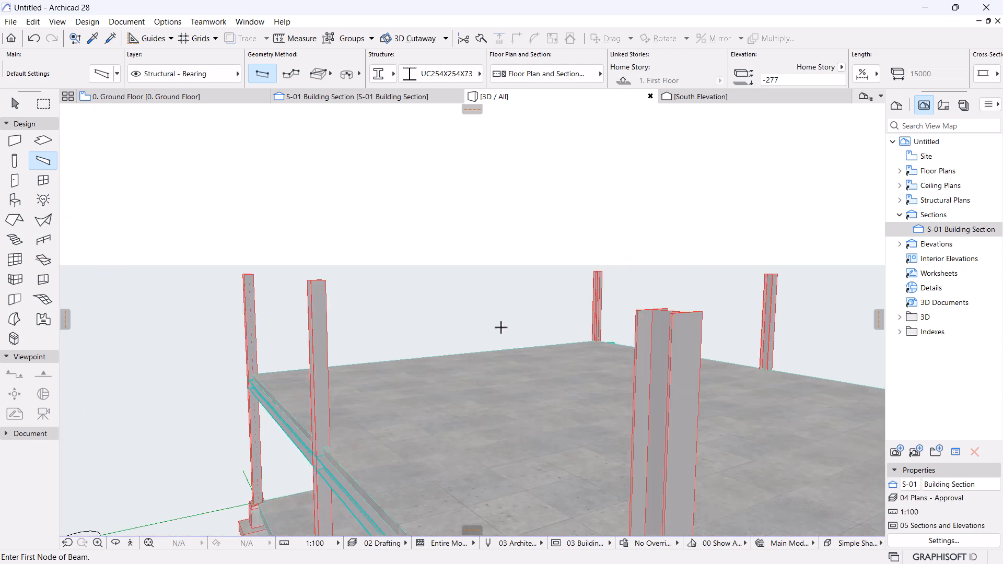
pyautogui.keyDown('shift'); pyautogui.moveTo(501, 327); pyautogui.dragTo(465, 408, button='middle'); pyautogui.keyUp('shift')
pyautogui.keyDown('shift'); pyautogui.moveTo(674, 453); pyautogui.dragTo(679, 515, button='middle'); pyautogui.keyUp('shift')
pyautogui.moveTo(750, 479); pyautogui.dragTo(654, 432, button='middle')
pyautogui.scroll(4, 653, 432)
pyautogui.press('Escape')
pyautogui.press('Escape')
pyautogui.click(450, 391)
pyautogui.keyDown('shift'); pyautogui.moveTo(681, 384); pyautogui.dragTo(477, 381, button='middle'); pyautogui.keyUp('shift')
pyautogui.keyDown('shift'); pyautogui.click(570, 412); pyautogui.keyUp('shift')
pyautogui.click(513, 38)
# Deselect the beams and orbit around the frame to inspect the joined corner.
pyautogui.scroll(-5, 745, 281)
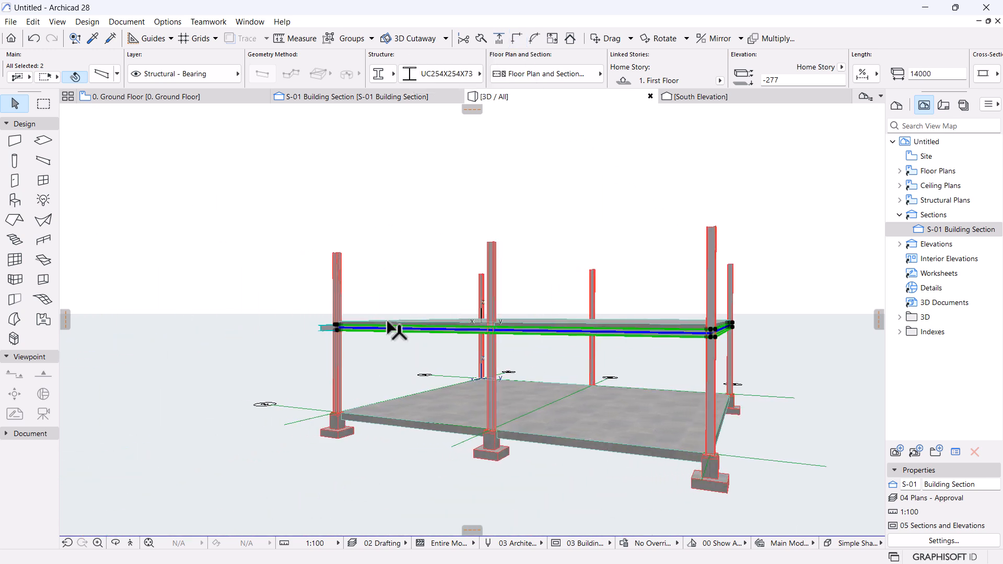
pyautogui.keyDown('shift'); pyautogui.moveTo(347, 336); pyautogui.dragTo(389, 361, button='middle'); pyautogui.keyUp('shift')
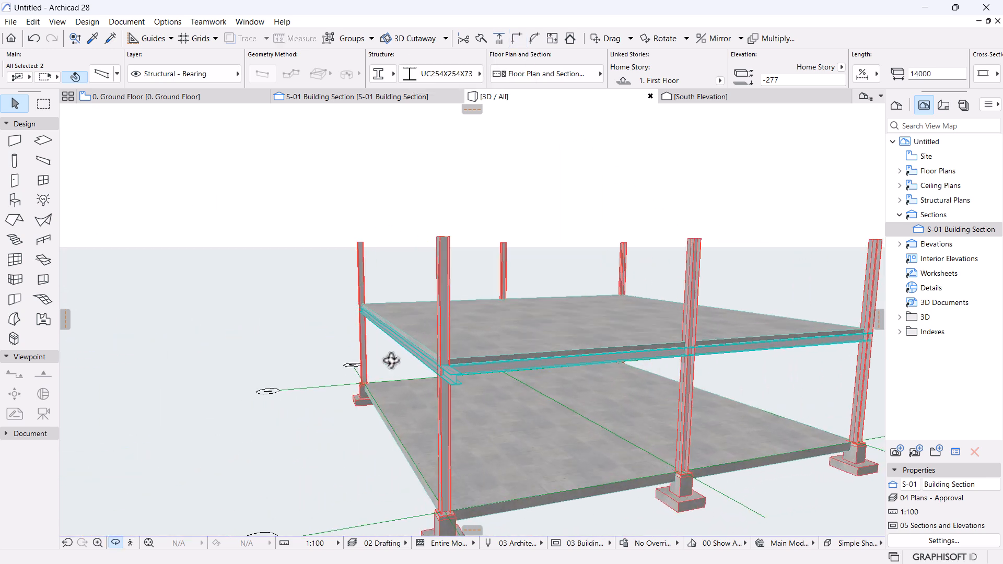
pyautogui.scroll(2, 390, 361)
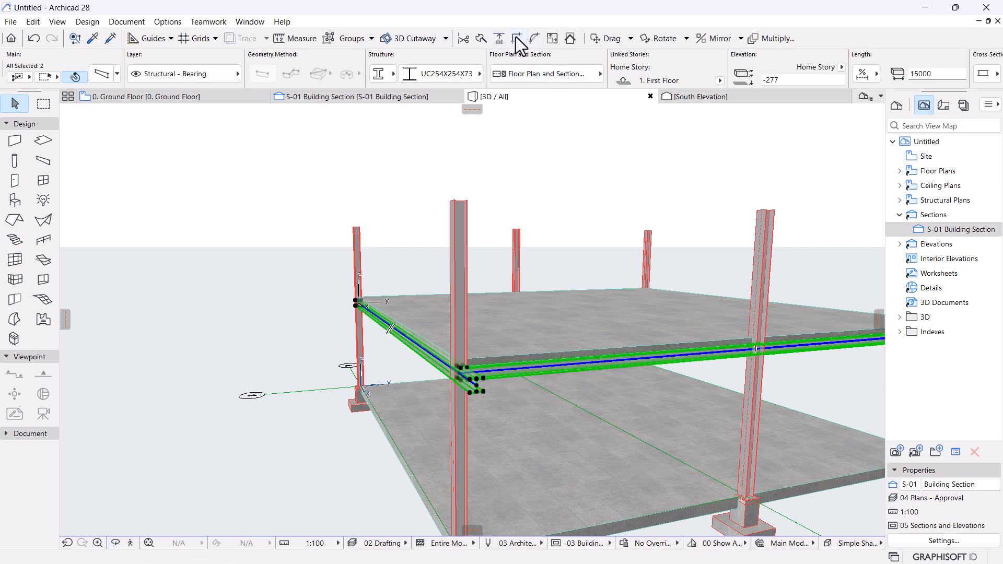
pyautogui.click(351, 285)
pyautogui.scroll(-3, 309, 339)
pyautogui.keyDown('shift'); pyautogui.moveTo(318, 366); pyautogui.dragTo(459, 395, button='middle'); pyautogui.keyUp('shift')
pyautogui.scroll(8, 459, 395)
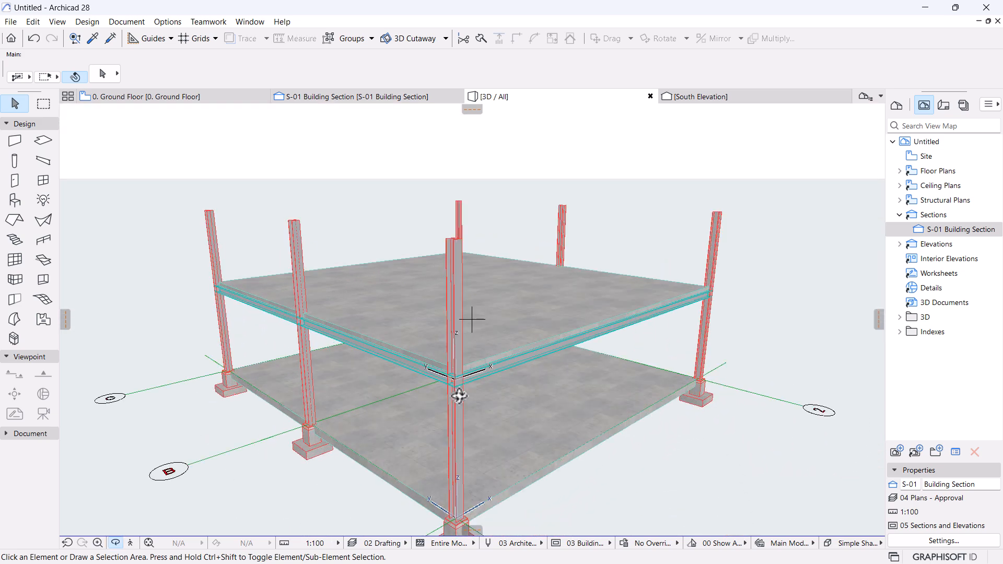
pyautogui.keyDown('shift'); pyautogui.moveTo(471, 318); pyautogui.dragTo(248, 446, button='middle'); pyautogui.keyUp('shift')
pyautogui.scroll(-5, 179, 340)
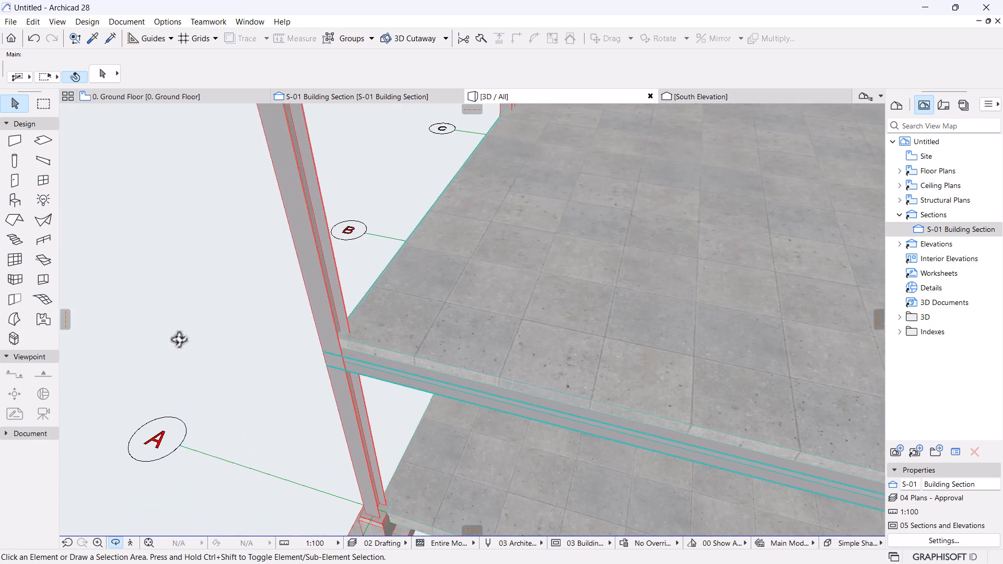
pyautogui.moveTo(469, 340); pyautogui.dragTo(347, 313, button='middle')
pyautogui.scroll(-1, 345, 312)
pyautogui.scroll(-4, 452, 331)
pyautogui.keyDown('shift'); pyautogui.moveTo(452, 332); pyautogui.dragTo(620, 275, button='middle'); pyautogui.keyUp('shift')
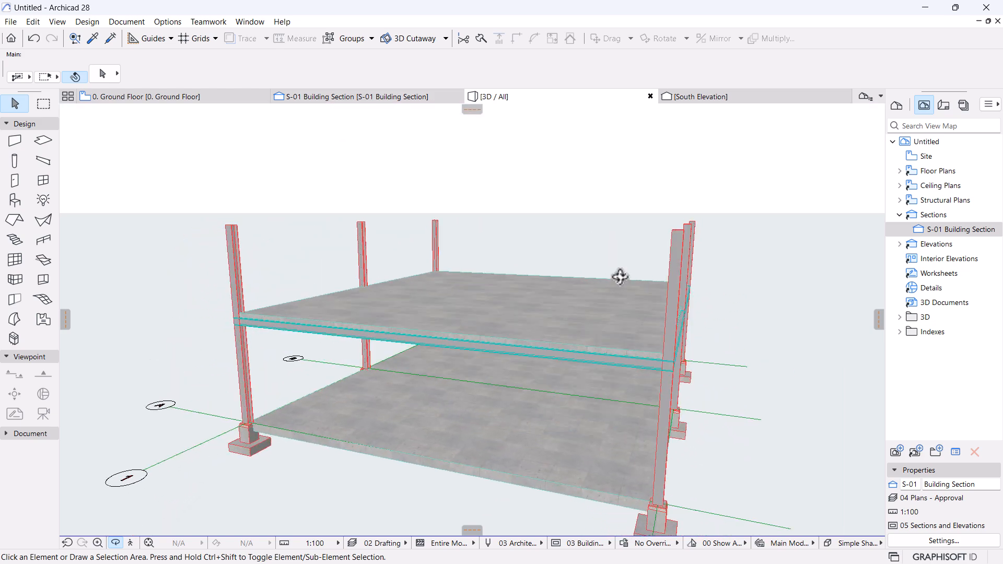
# Bring Chrome forward and switch to the echo slabs image results.
pyautogui.press('super')
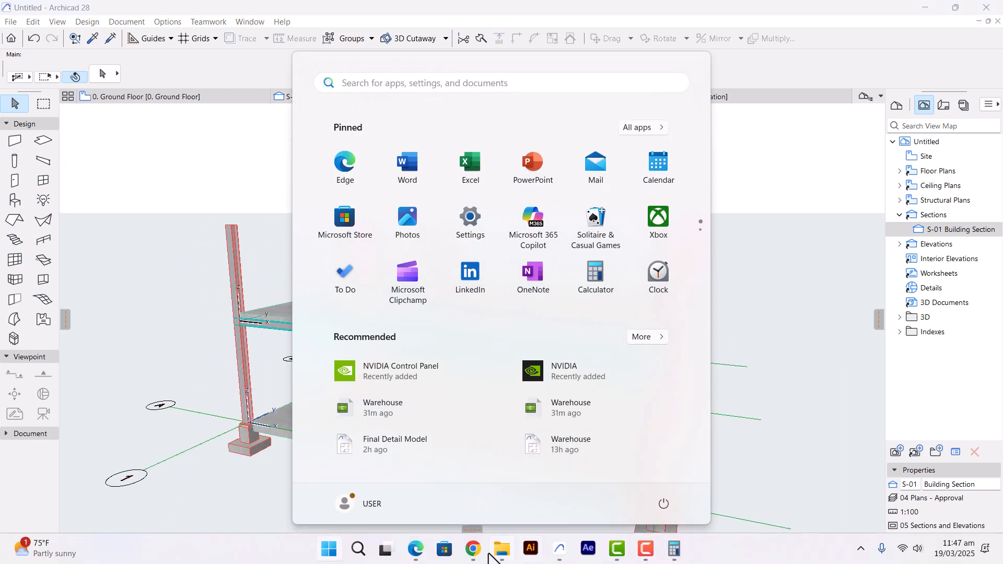
pyautogui.click(473, 550)
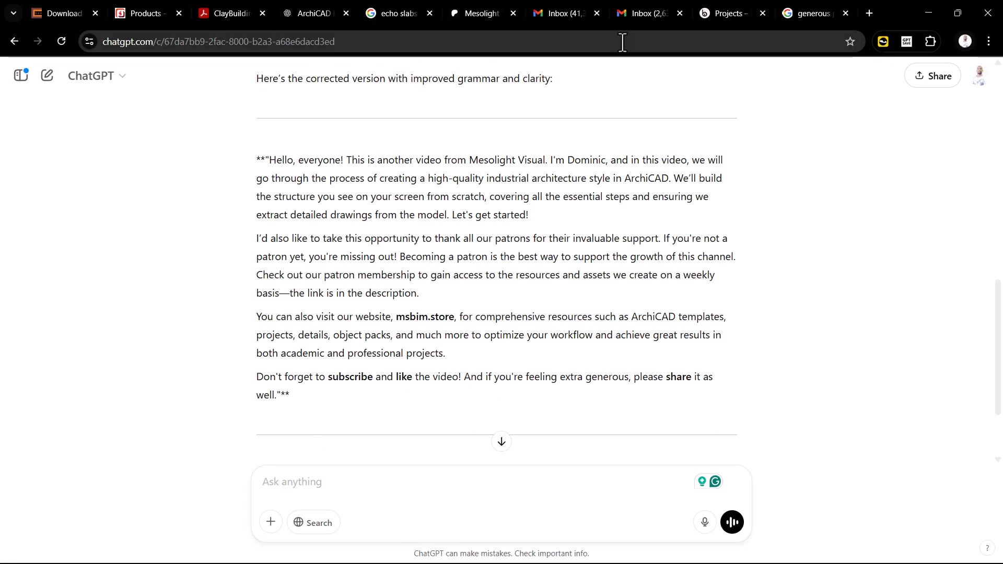
pyautogui.click(215, 14)
pyautogui.click(407, 16)
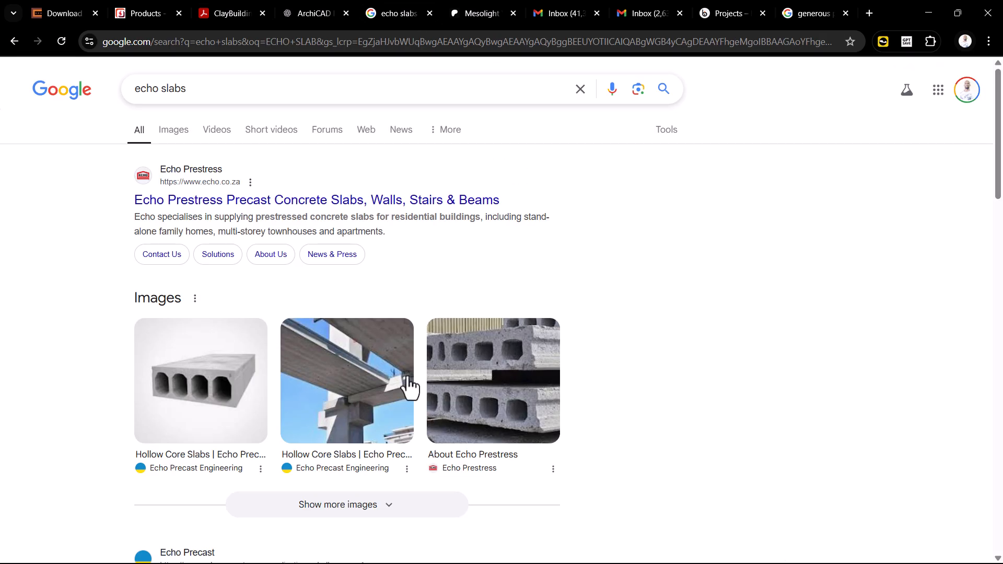
pyautogui.scroll(-1, 424, 377)
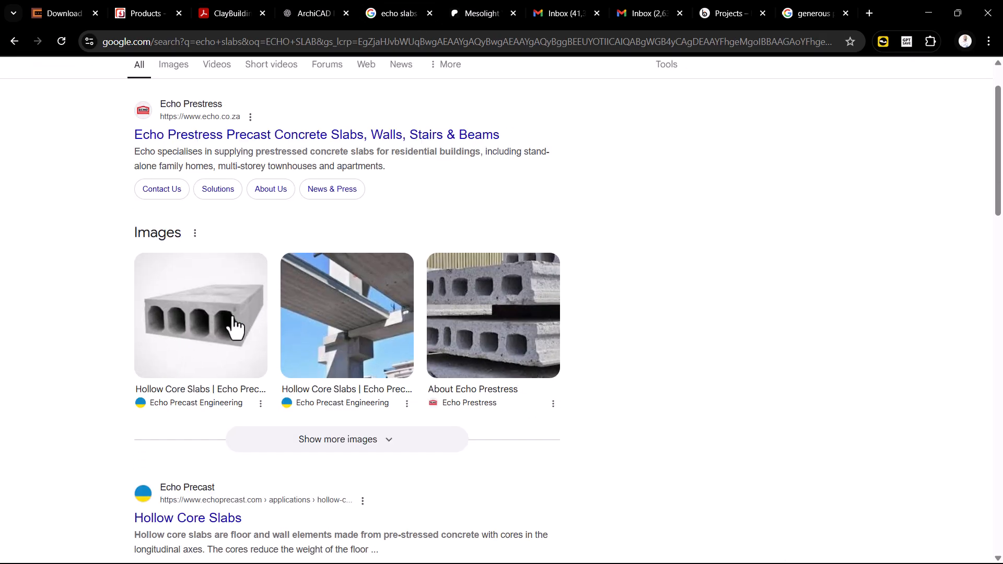
# Preview the hollow core slab image and the slabs-on-column photo, then return to Archicad.
pyautogui.click(234, 326)
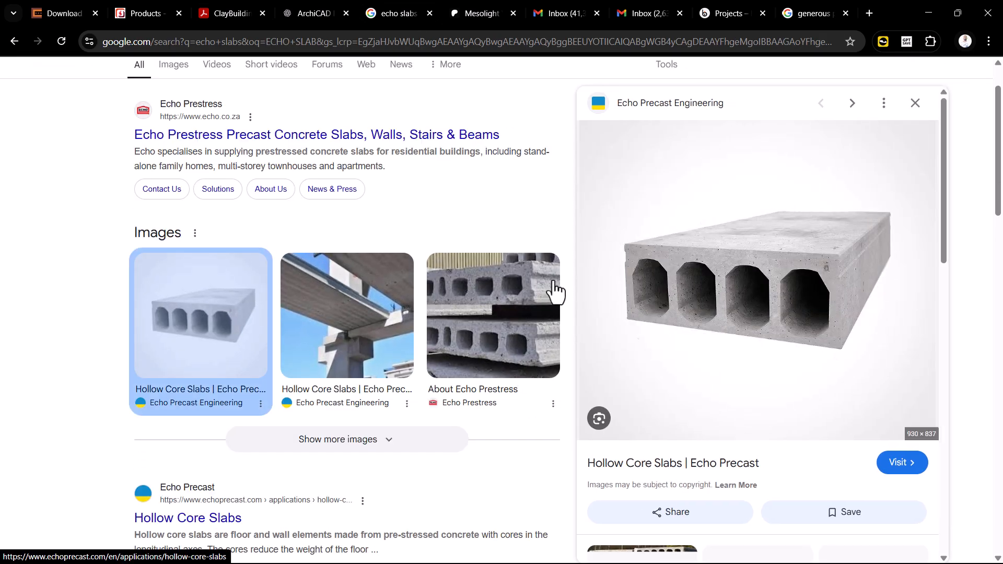
pyautogui.click(337, 332)
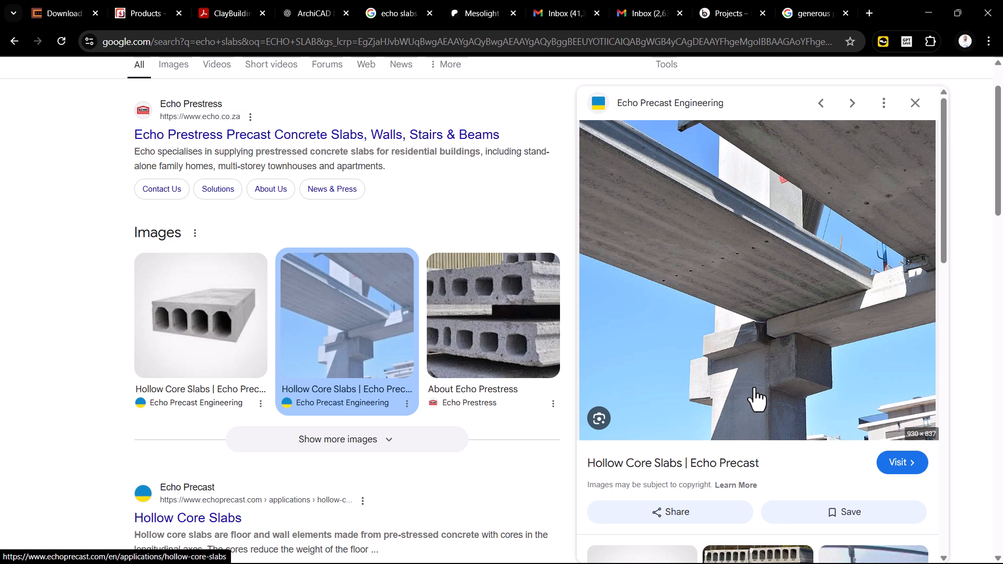
pyautogui.press('super')
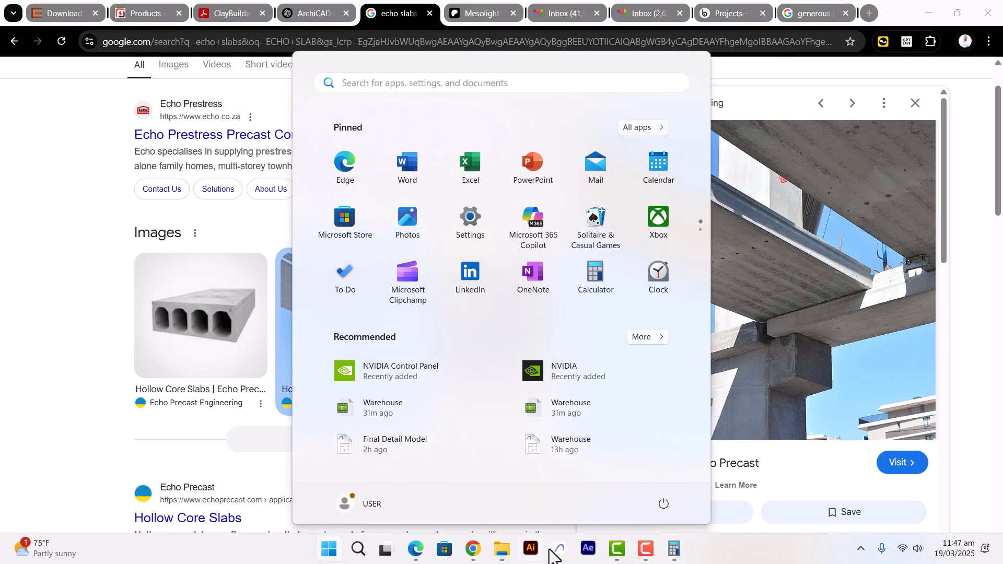
pyautogui.click(559, 550)
# Orbit the 3D frame and expand Floor Plans in the Navigator.
pyautogui.keyDown('shift'); pyautogui.moveTo(543, 277); pyautogui.dragTo(557, 299, button='middle'); pyautogui.keyUp('shift')
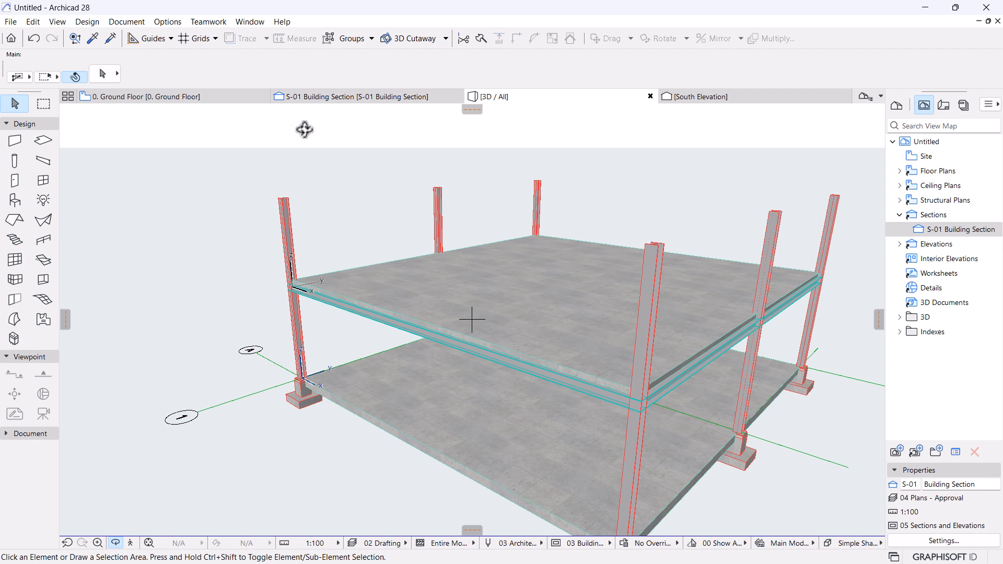
pyautogui.click(899, 171)
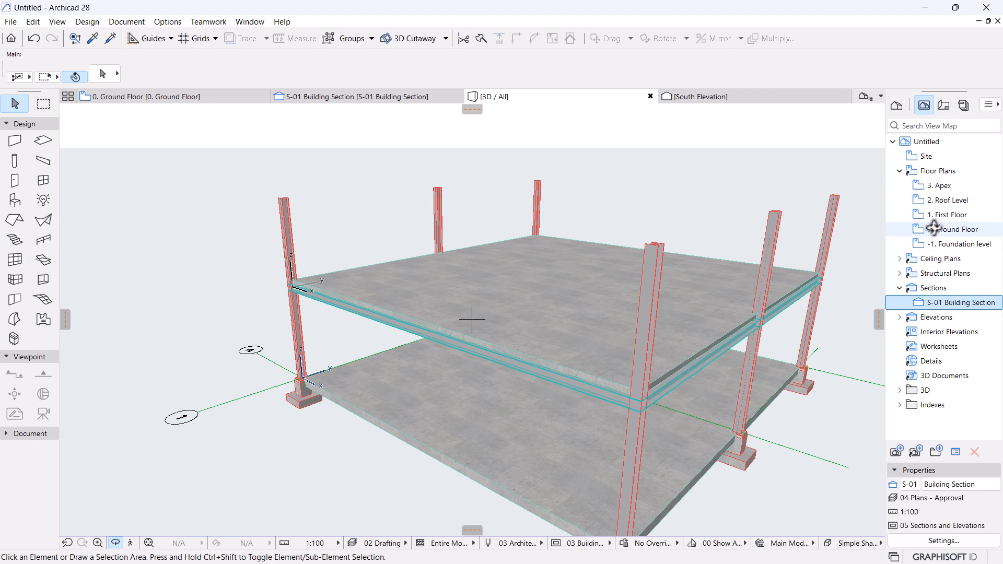
# Open the 1. First Floor plan and choose Battens for Roof Tiles in the Object tool settings.
pyautogui.doubleClick(946, 215)
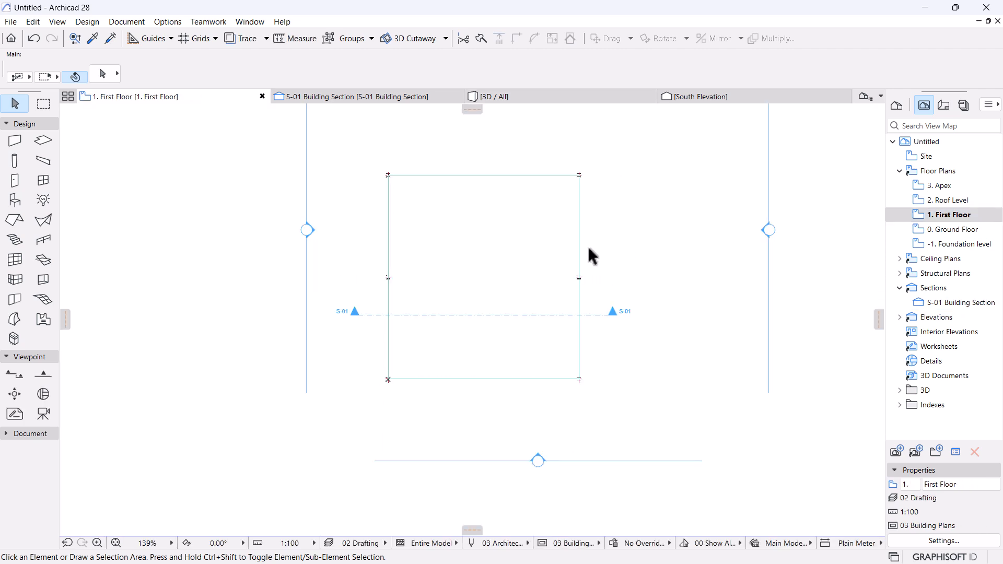
pyautogui.scroll(3, 511, 207)
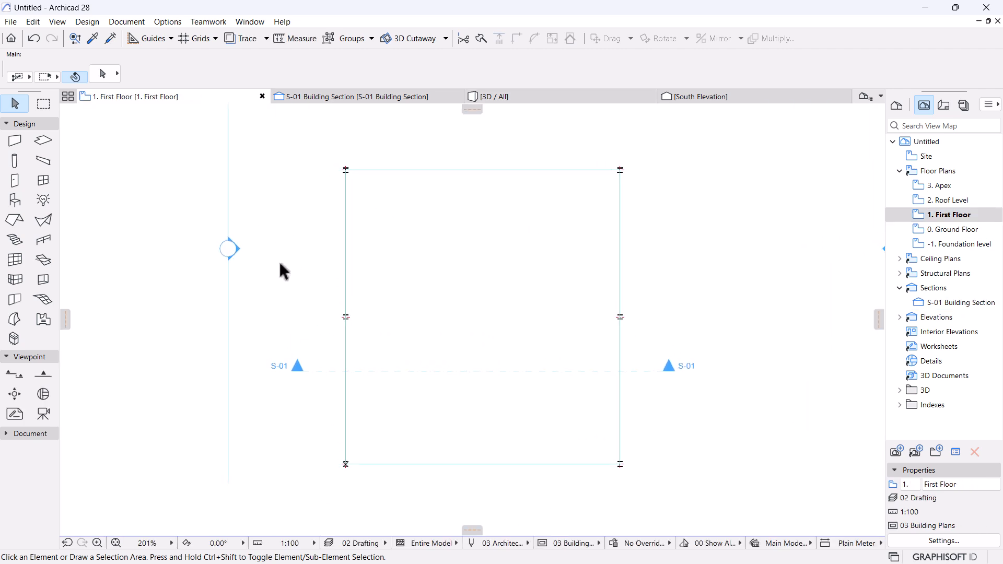
pyautogui.click(16, 202)
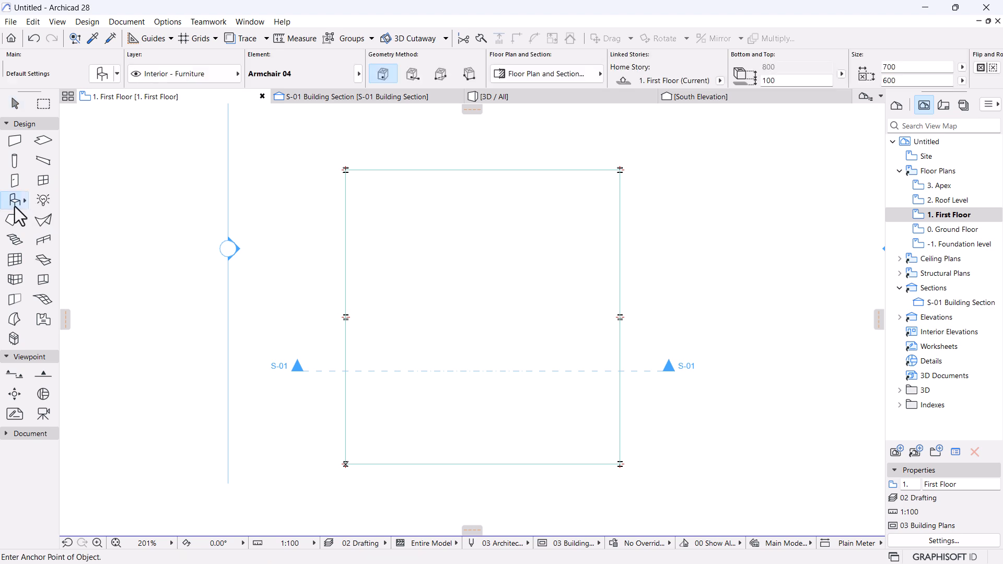
pyautogui.click(103, 73)
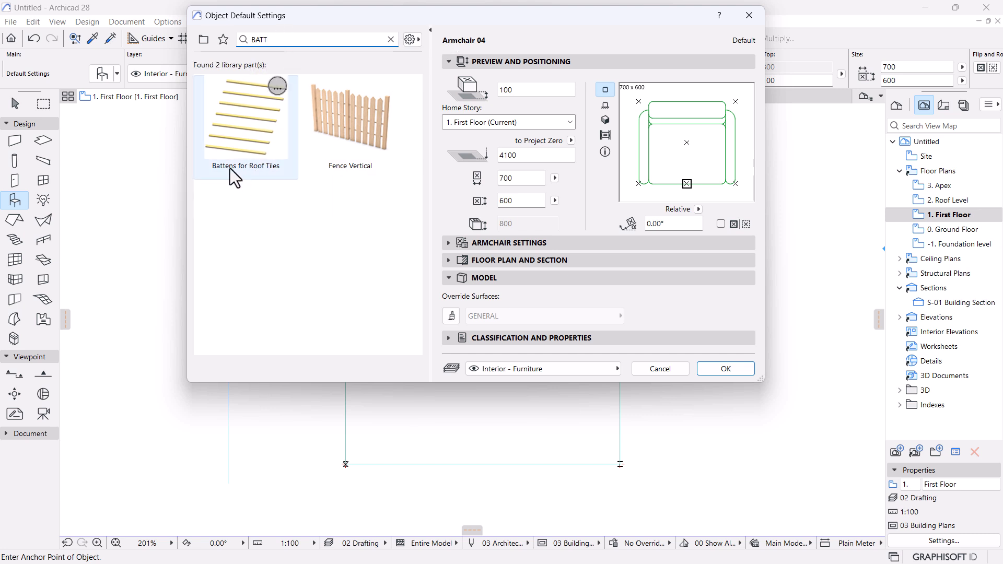
pyautogui.click(243, 145)
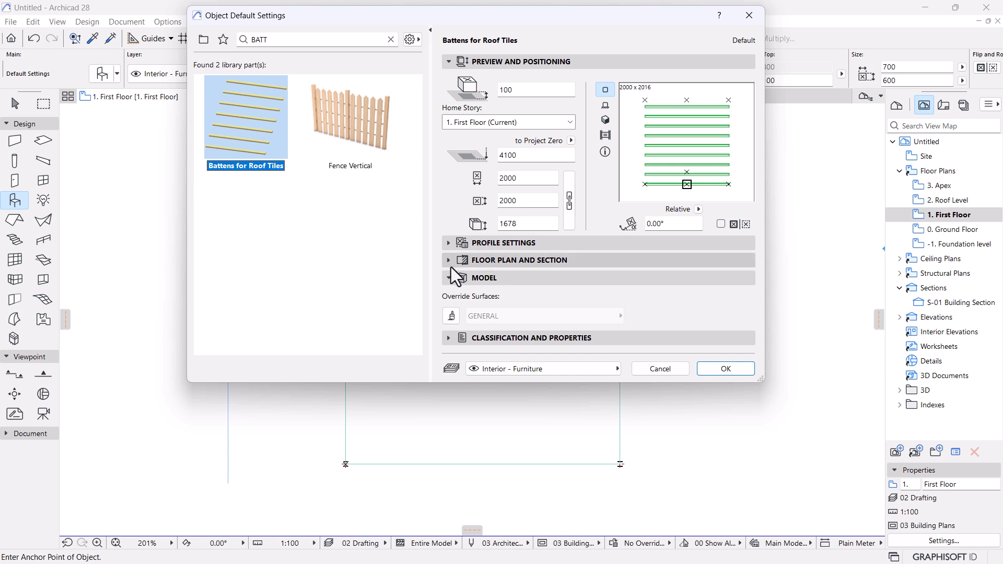
# Set the batten profile to 100 × 100 at 200 spacing with a 0° roof pitch.
pyautogui.click(450, 246)
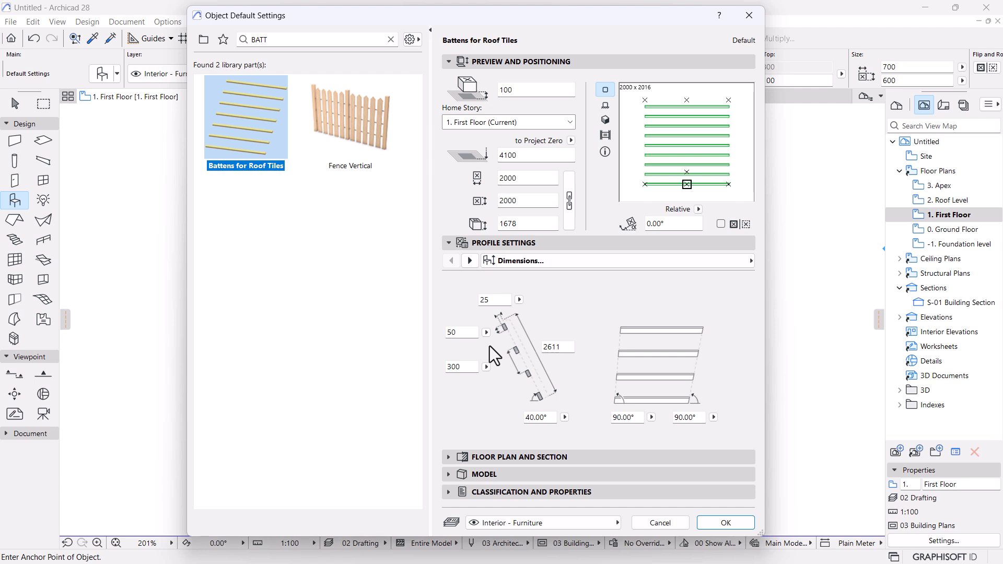
pyautogui.click(494, 300)
pyautogui.write('100')
pyautogui.click(473, 334)
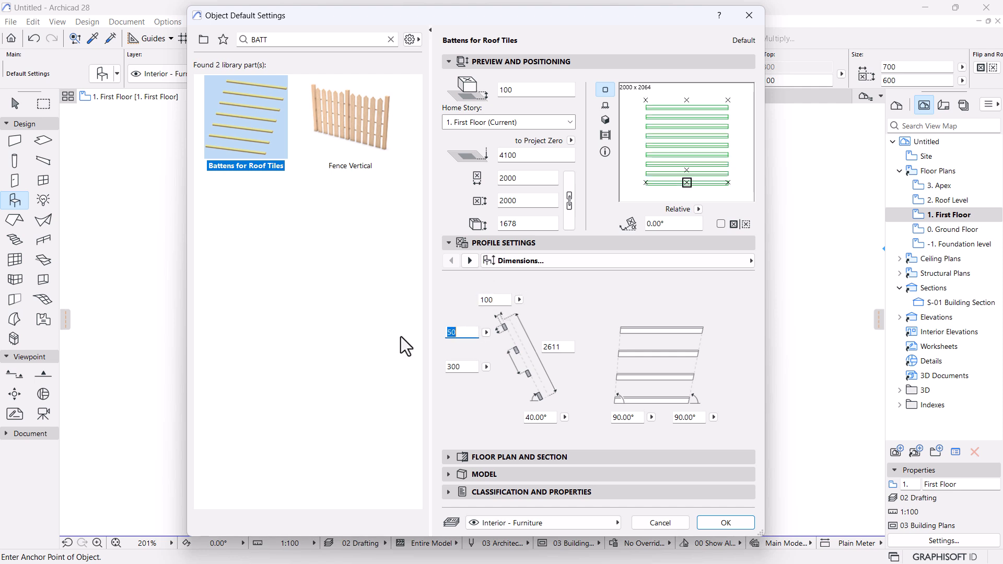
pyautogui.write('100')
pyautogui.click(465, 365)
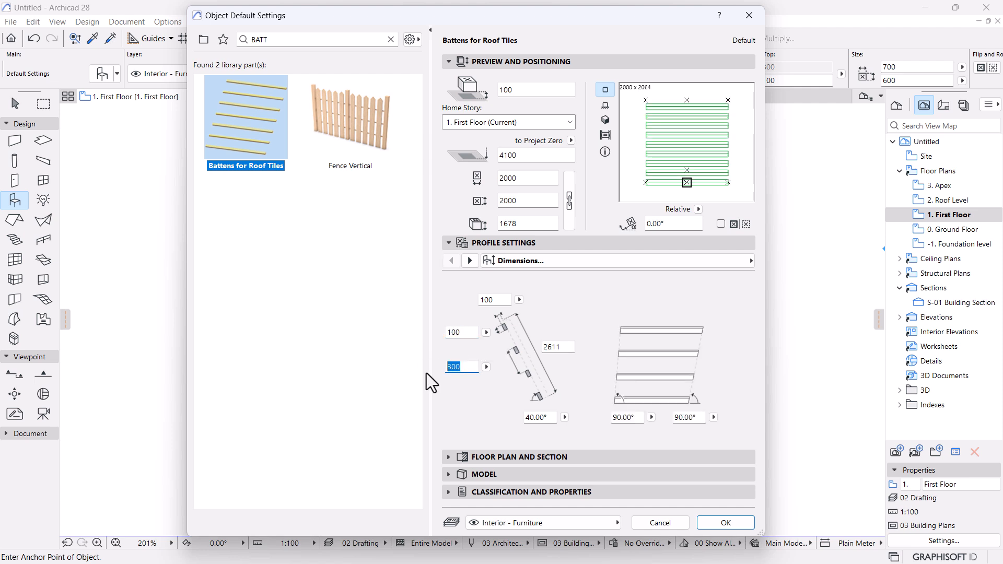
pyautogui.write('200')
pyautogui.press('Return')
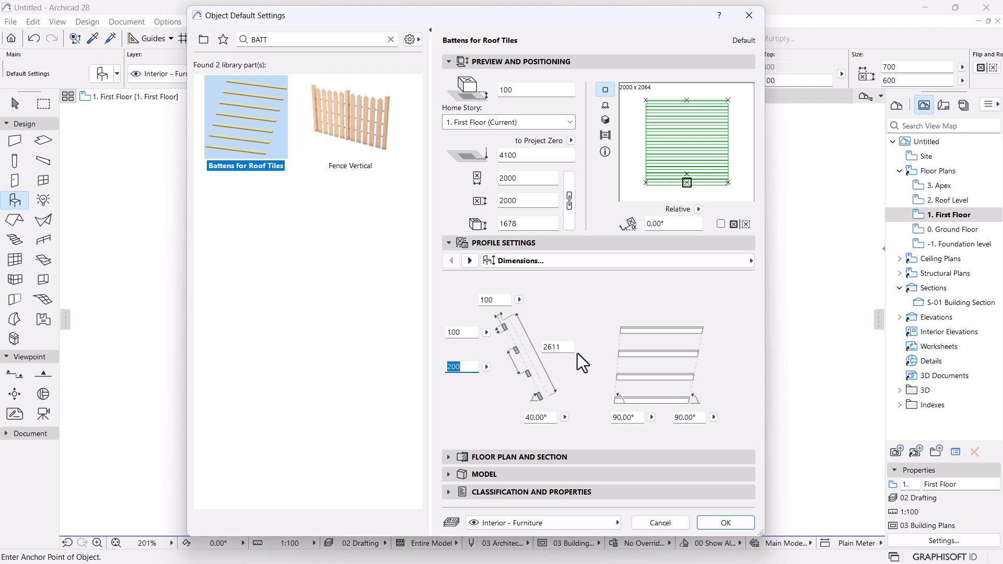
pyautogui.click(552, 417)
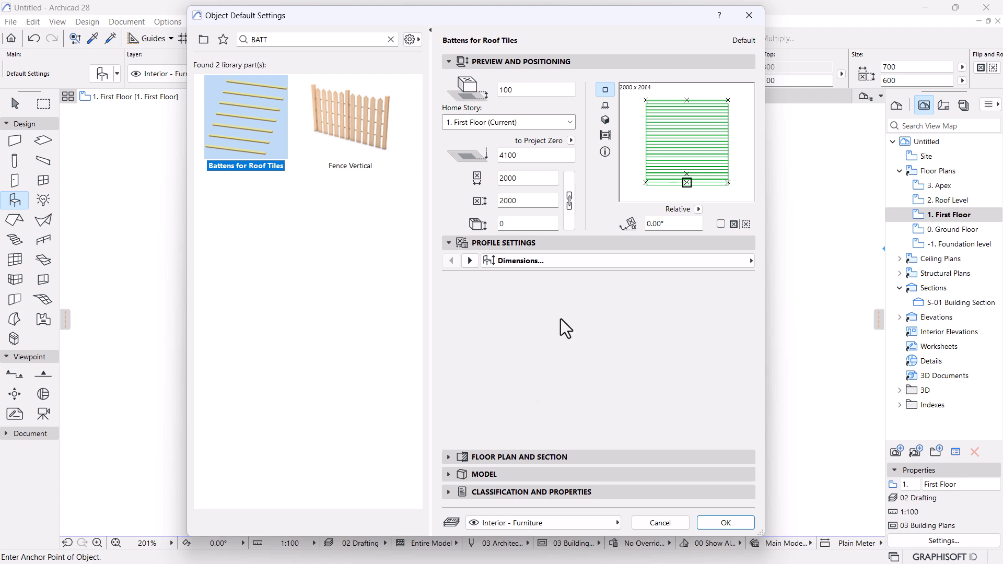
pyautogui.press('Return')
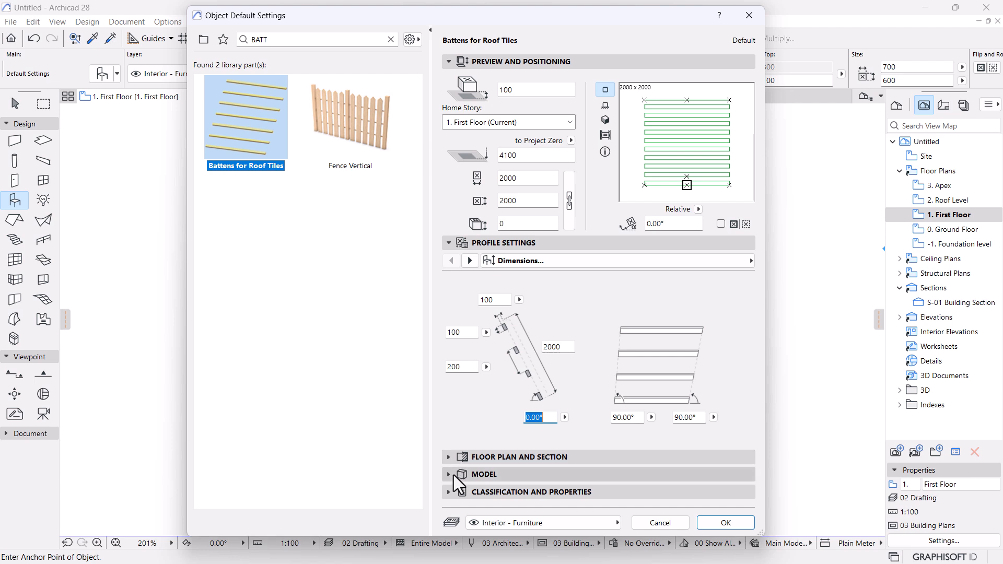
# Give the battens the Reinforced Concrete - Structural building material and accept the settings.
pyautogui.click(452, 459)
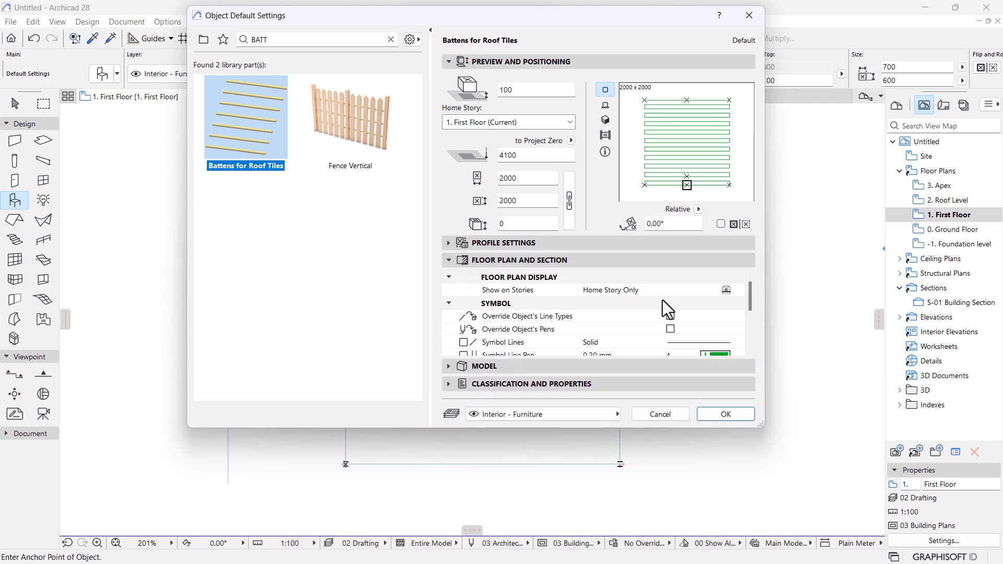
pyautogui.scroll(-5, 663, 301)
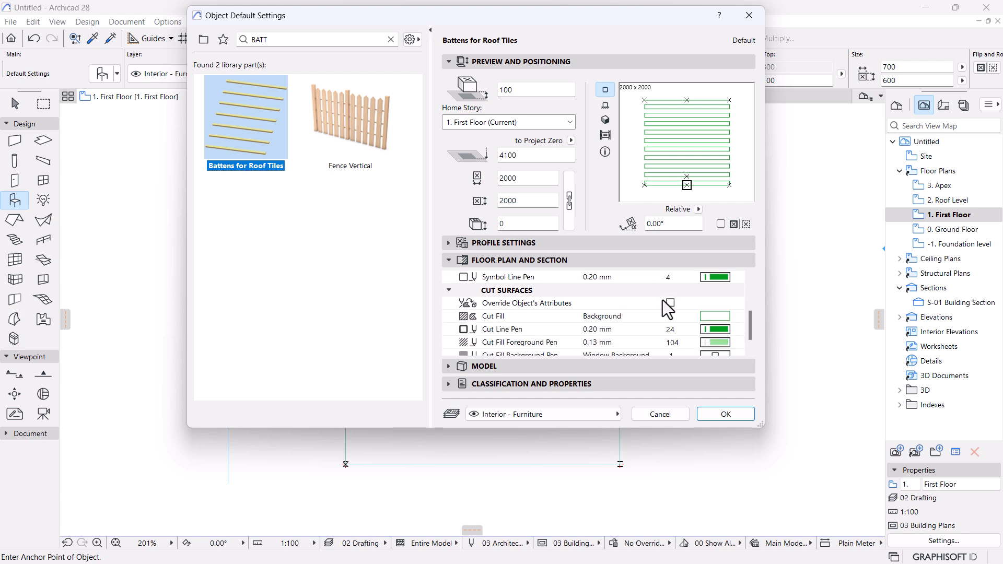
pyautogui.scroll(5, 663, 300)
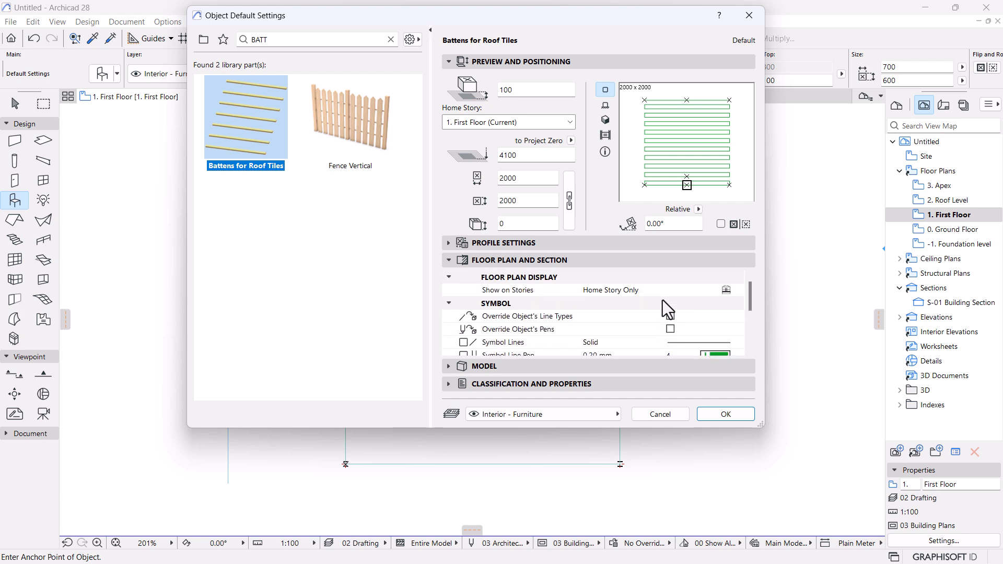
pyautogui.scroll(-5, 662, 300)
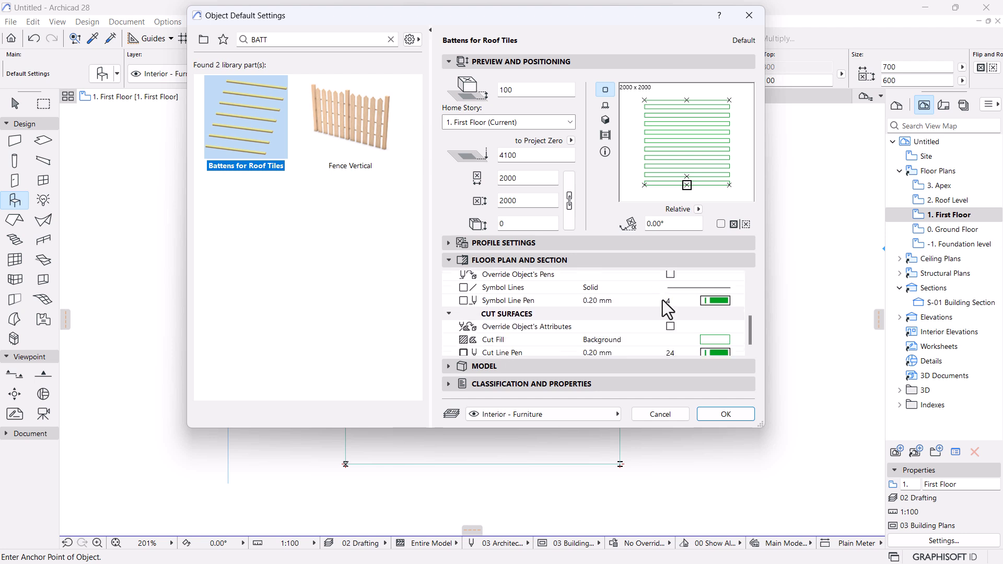
pyautogui.scroll(5, 650, 316)
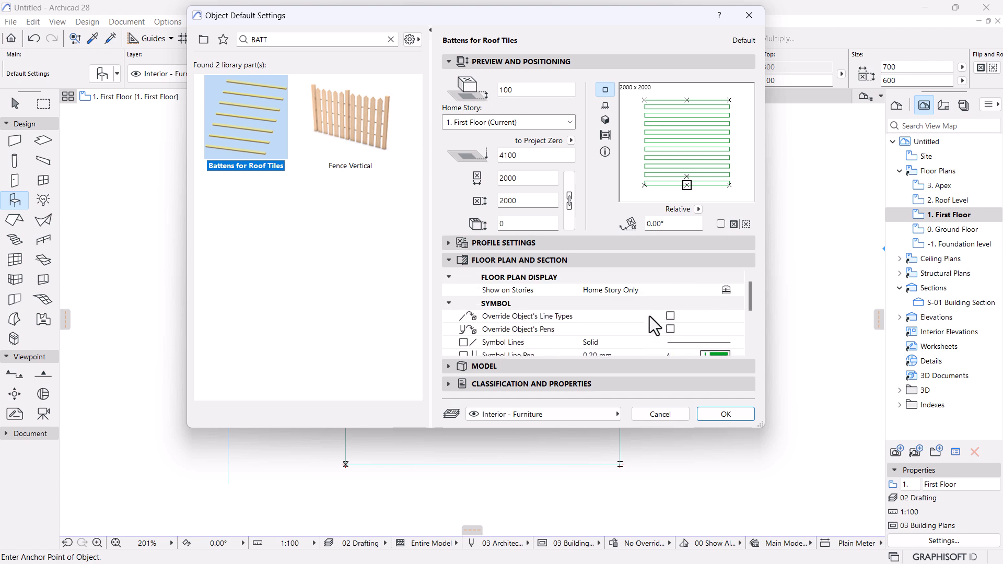
pyautogui.click(449, 260)
pyautogui.click(449, 243)
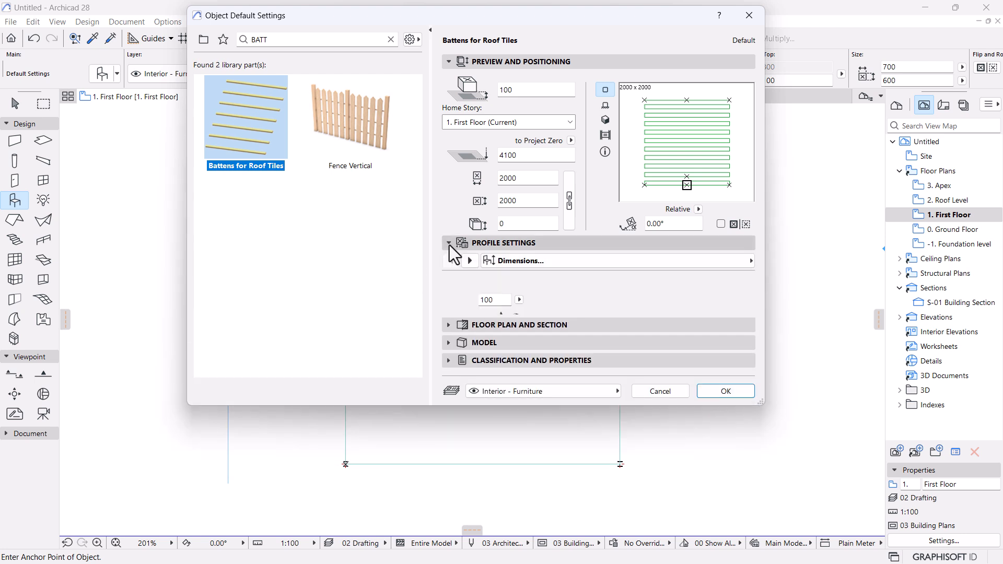
pyautogui.click(469, 260)
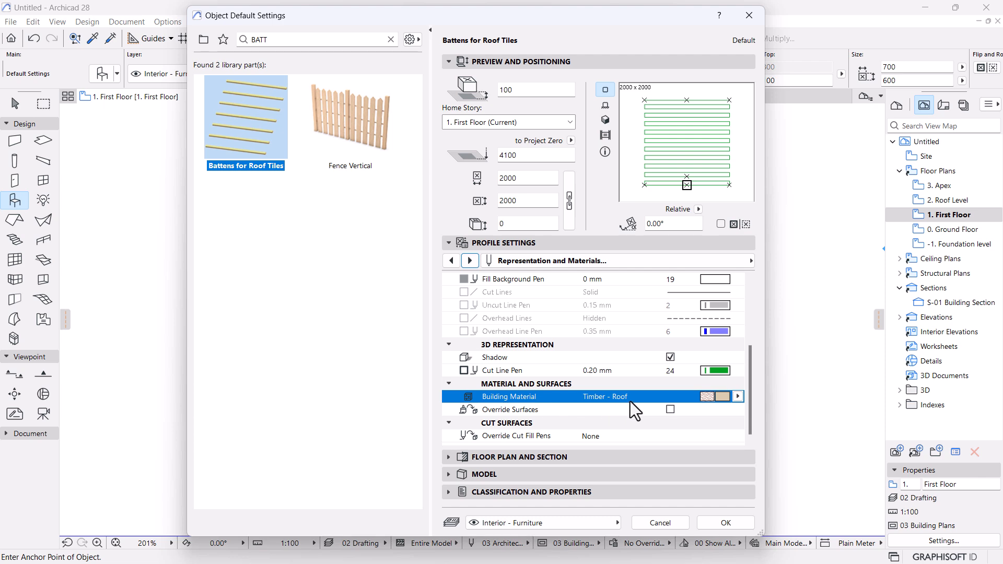
pyautogui.click(738, 396)
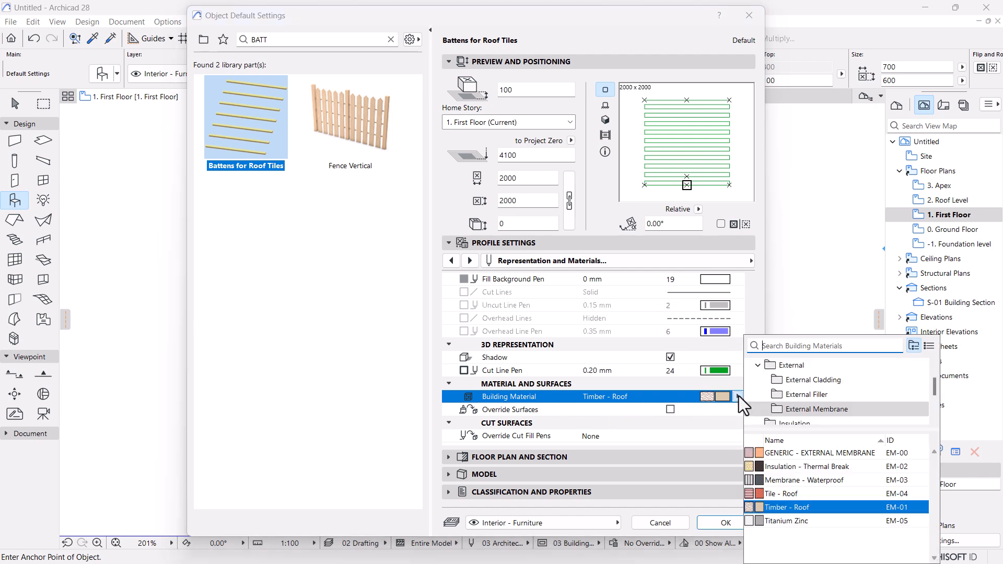
pyautogui.write('c')
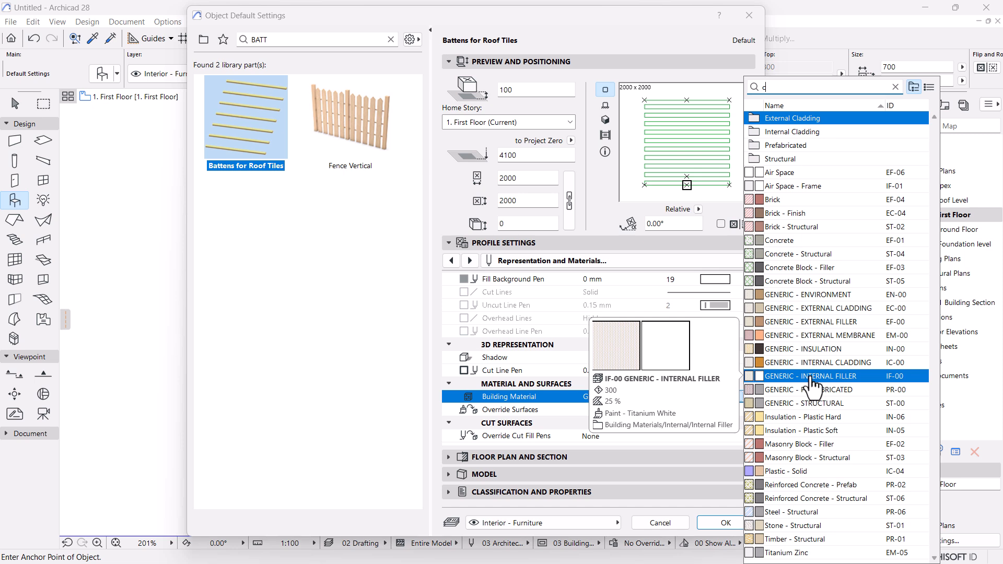
pyautogui.write('on')
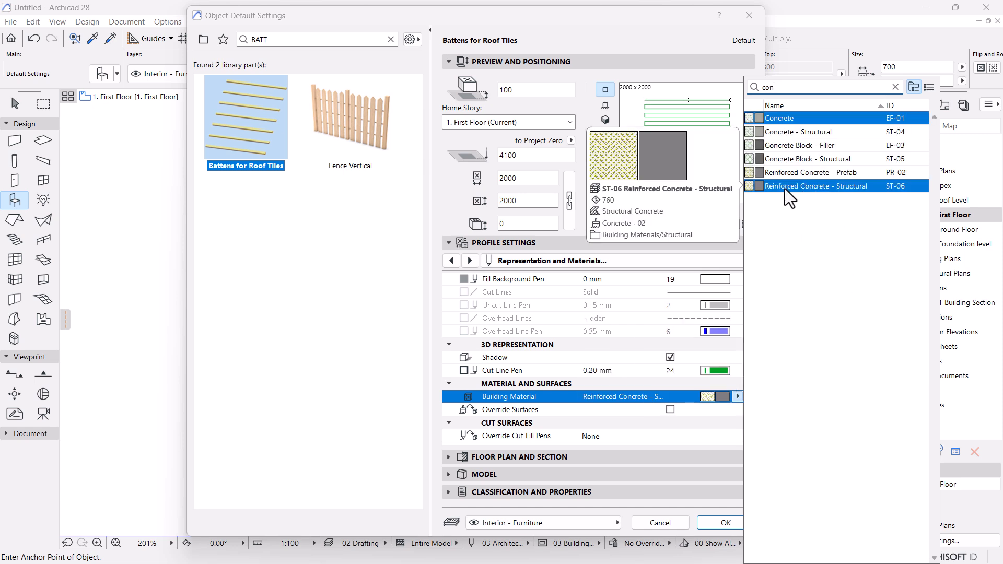
pyautogui.click(785, 186)
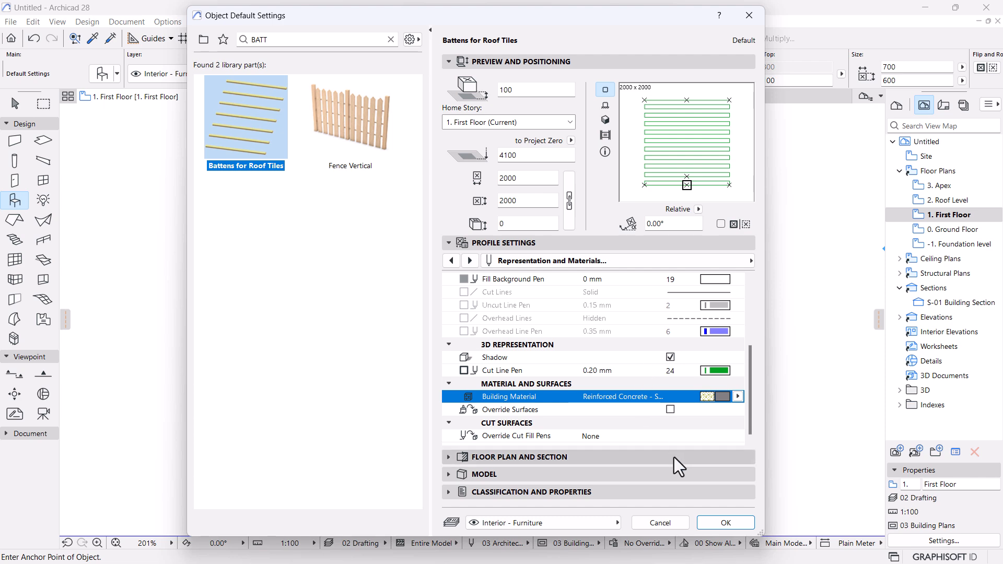
pyautogui.click(725, 522)
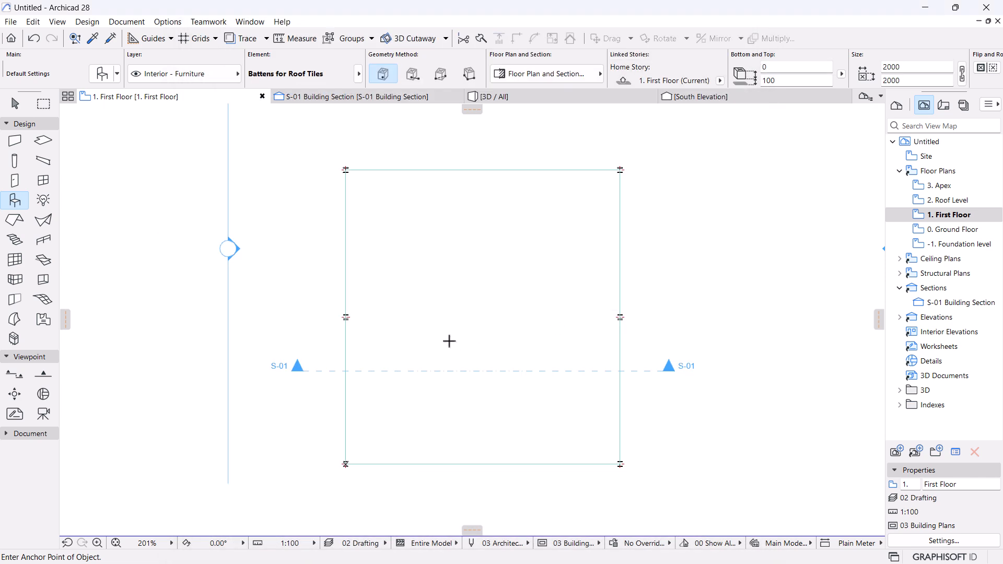
# Place the batten object and stretch both sides to the frame edges, 14000 wide.
pyautogui.press('Escape')
pyautogui.click(472, 332)
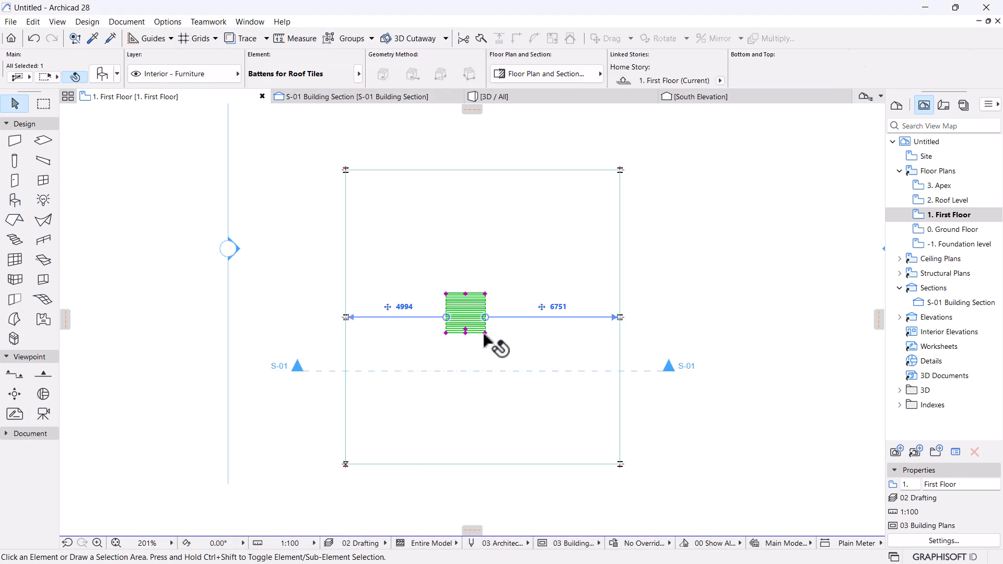
pyautogui.click(486, 333)
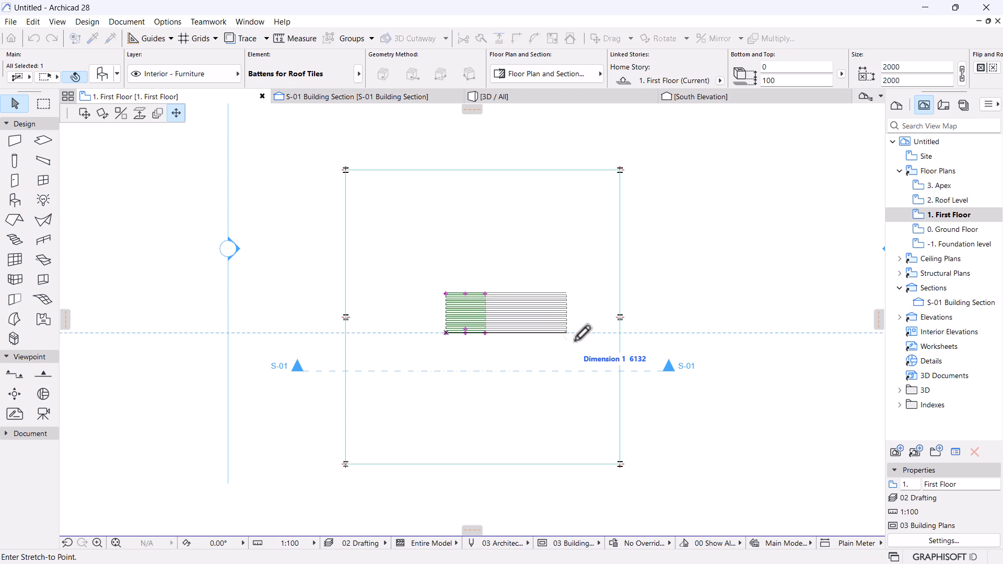
pyautogui.click(620, 332)
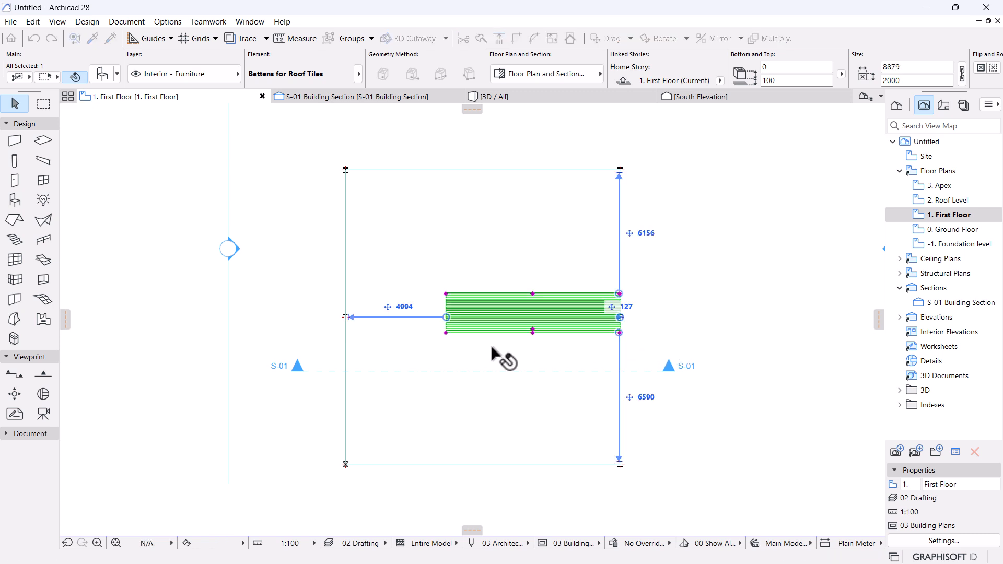
pyautogui.click(446, 333)
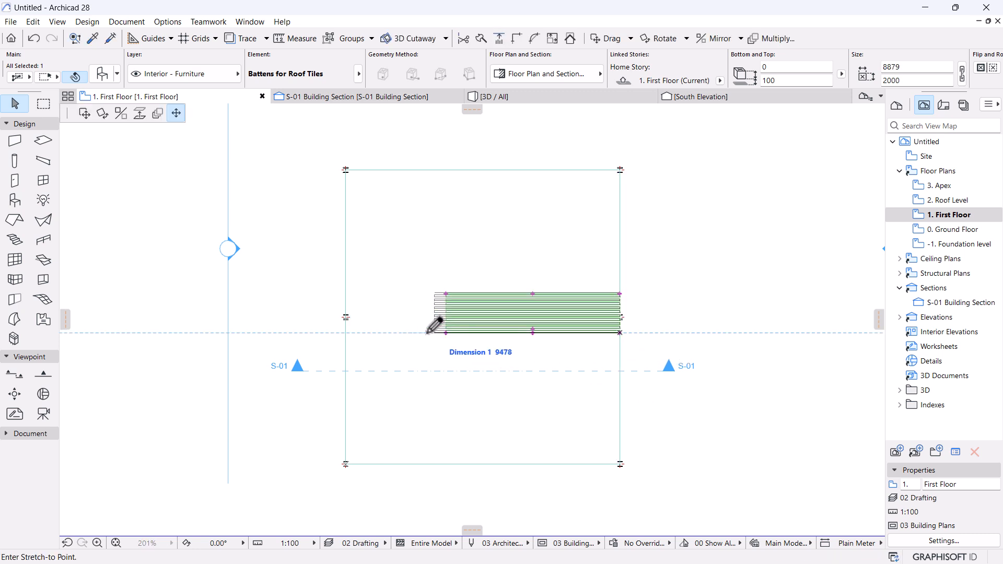
pyautogui.click(347, 332)
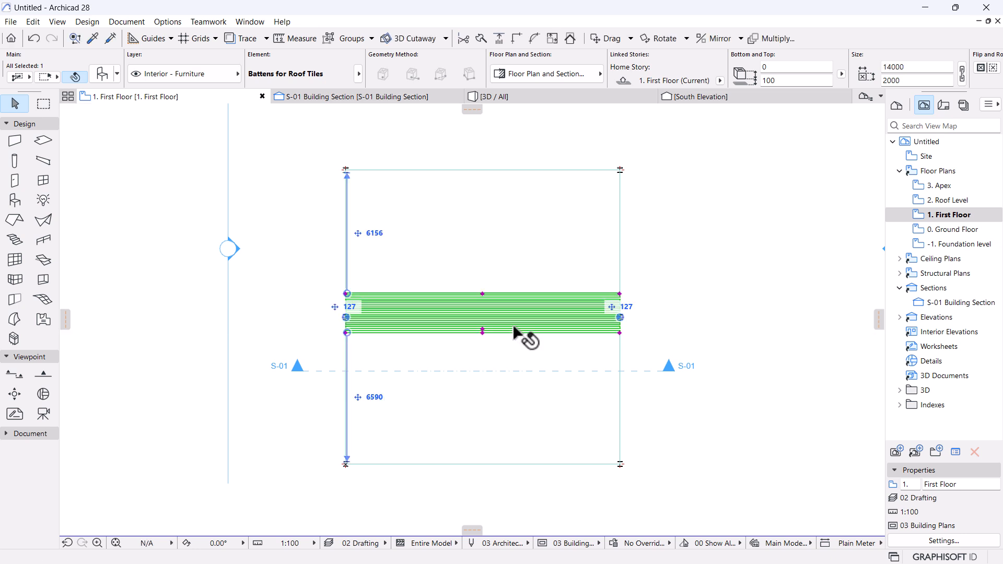
# Rotate the batten 90° about its centre so it runs vertically.
pyautogui.hotkey('ctrl', 'e')
pyautogui.click(482, 308)
pyautogui.click(690, 309)
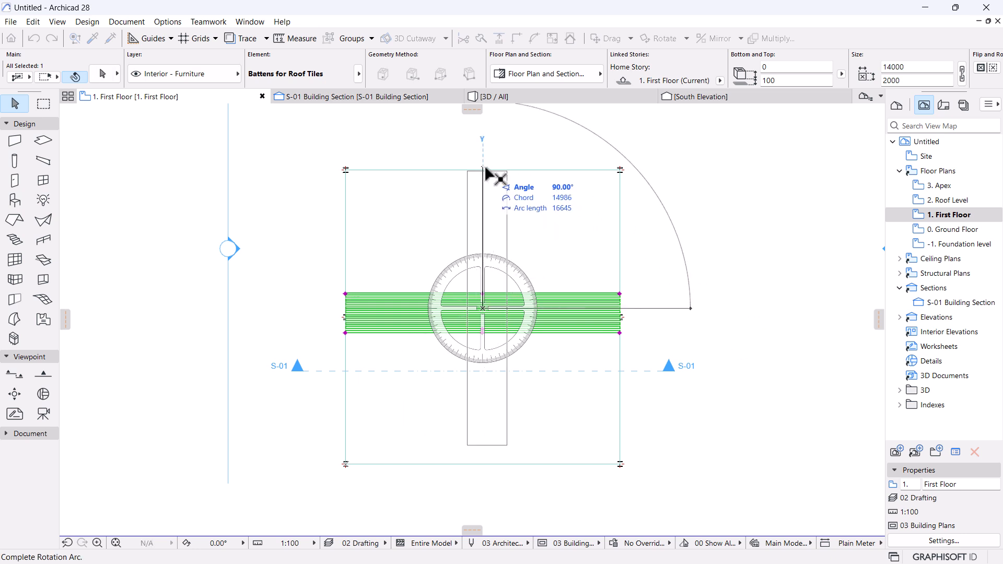
pyautogui.click(483, 170)
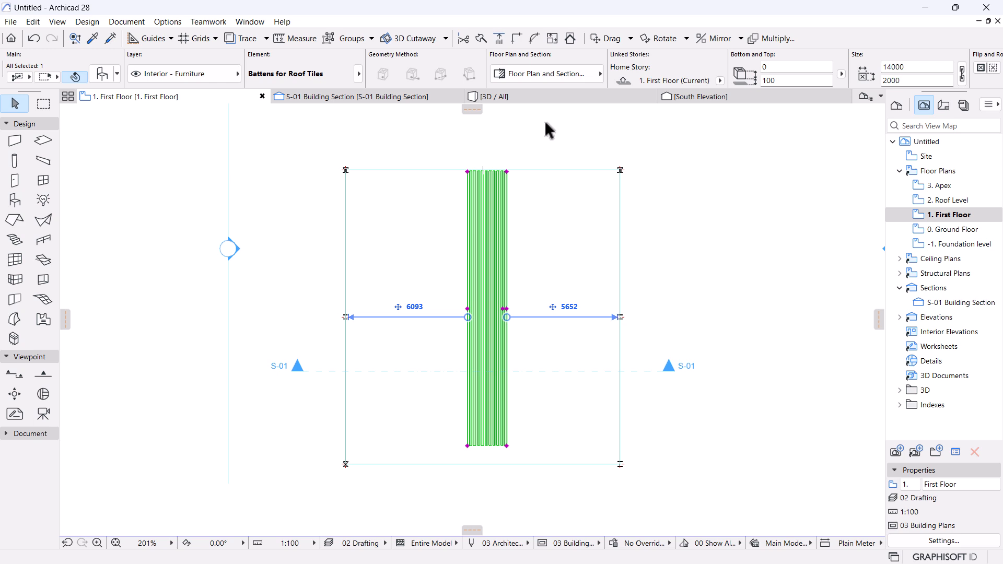
# Offset the First Floor slab's edge slightly inward, in 3D and again on the plan.
pyautogui.click(535, 98)
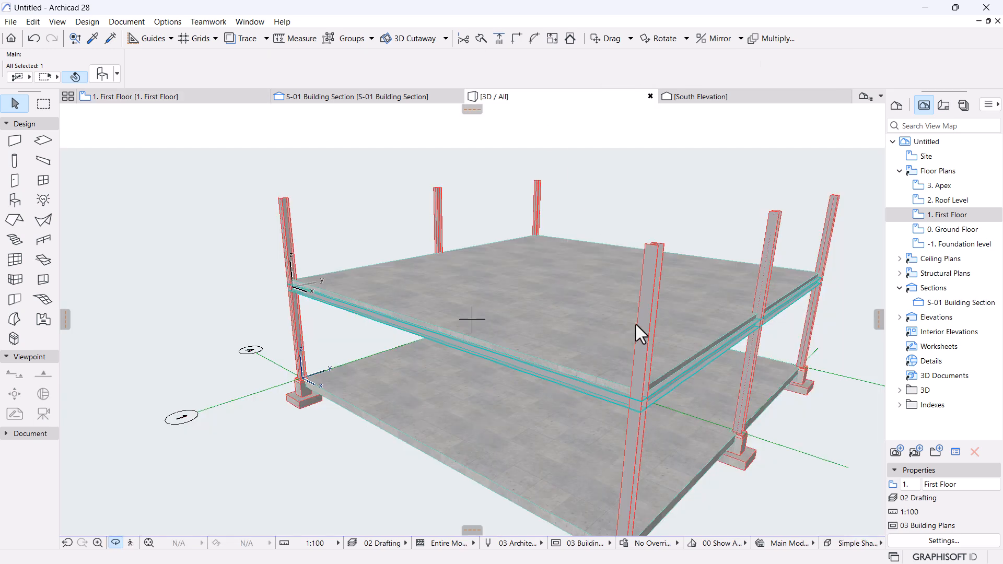
pyautogui.moveTo(635, 324); pyautogui.dragTo(328, 340, button='middle')
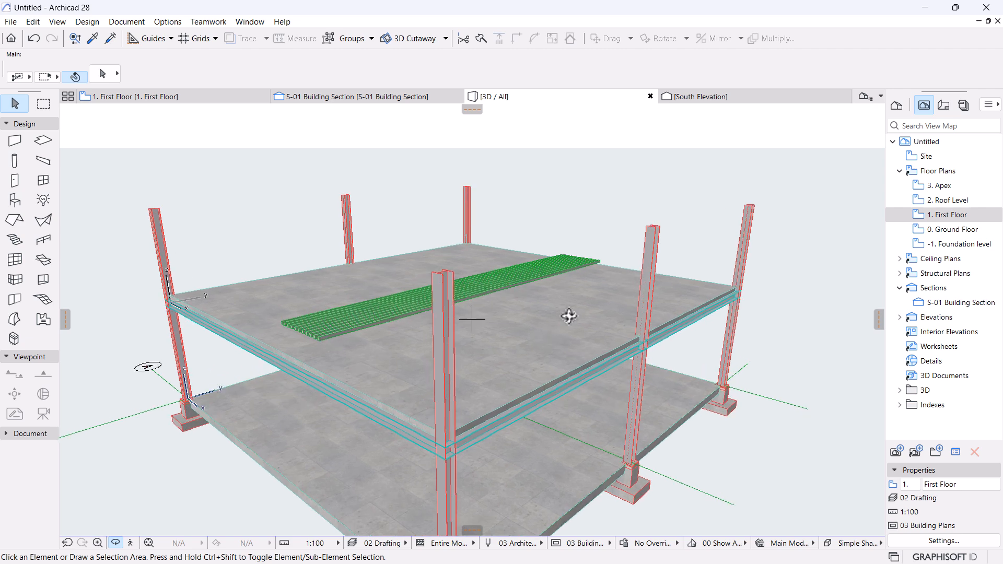
pyautogui.click(527, 343)
pyautogui.click(390, 406)
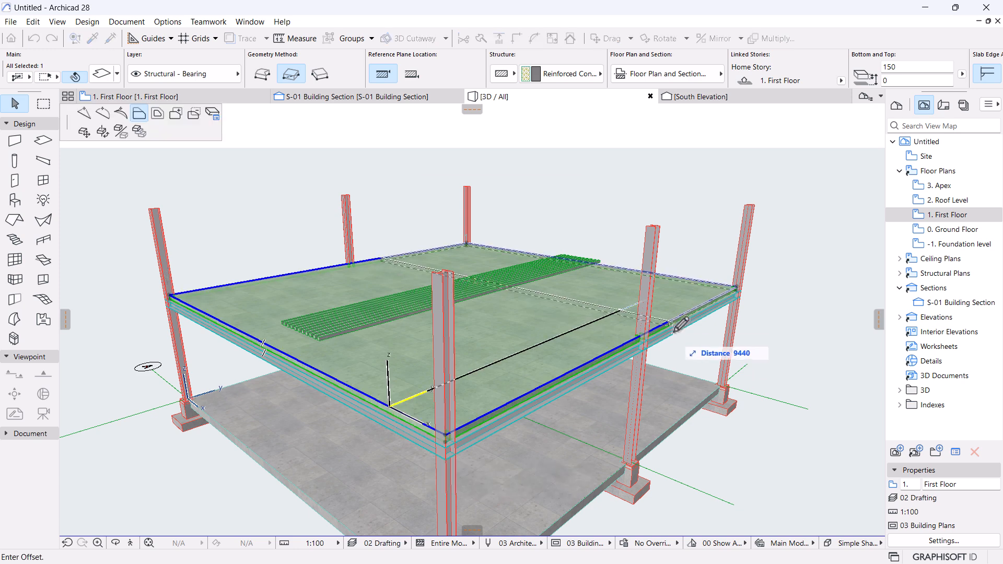
pyautogui.click(643, 334)
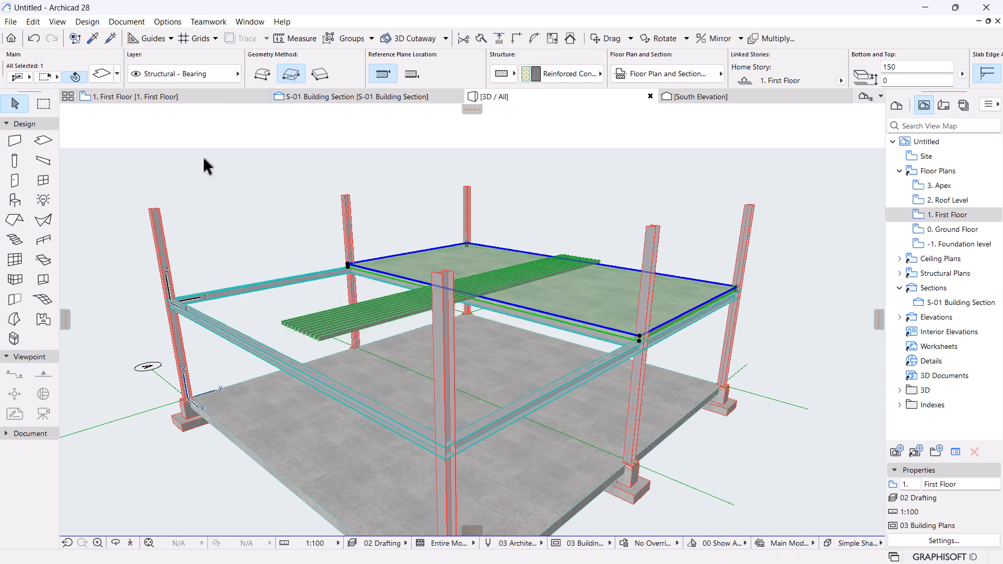
pyautogui.click(183, 102)
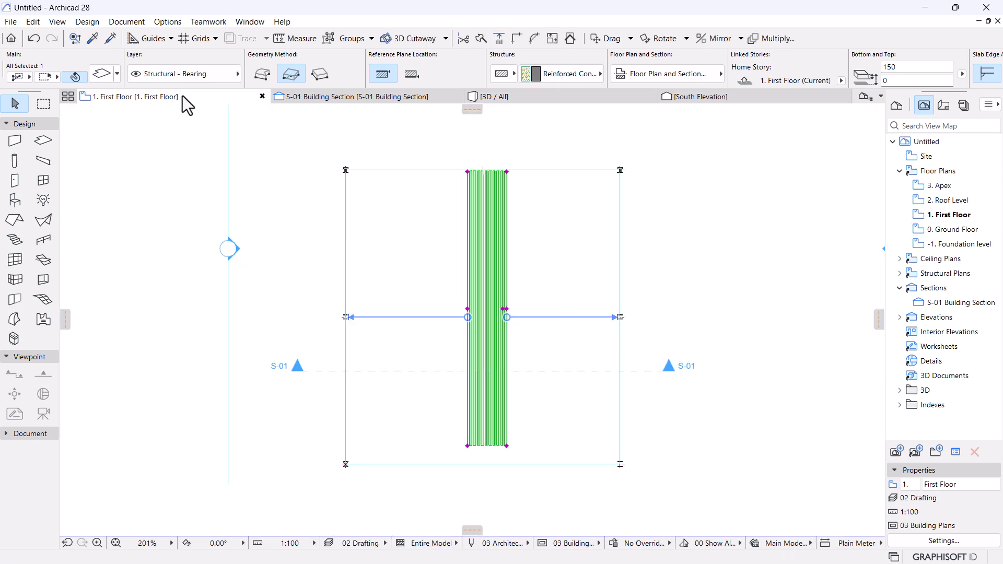
pyautogui.click(534, 246)
pyautogui.scroll(8, 644, 284)
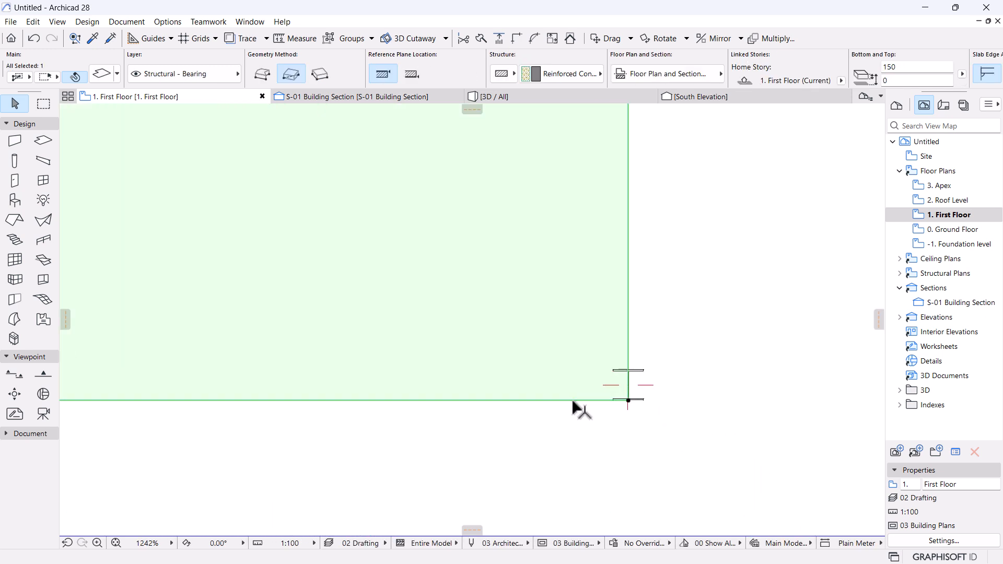
pyautogui.click(572, 400)
pyautogui.click(132, 108)
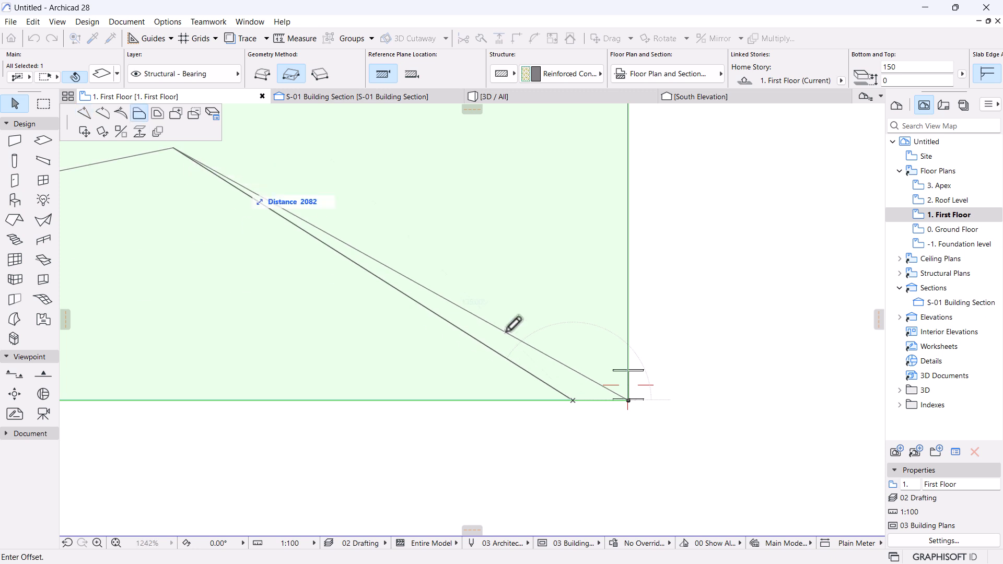
pyautogui.click(630, 385)
pyautogui.scroll(-10, 674, 355)
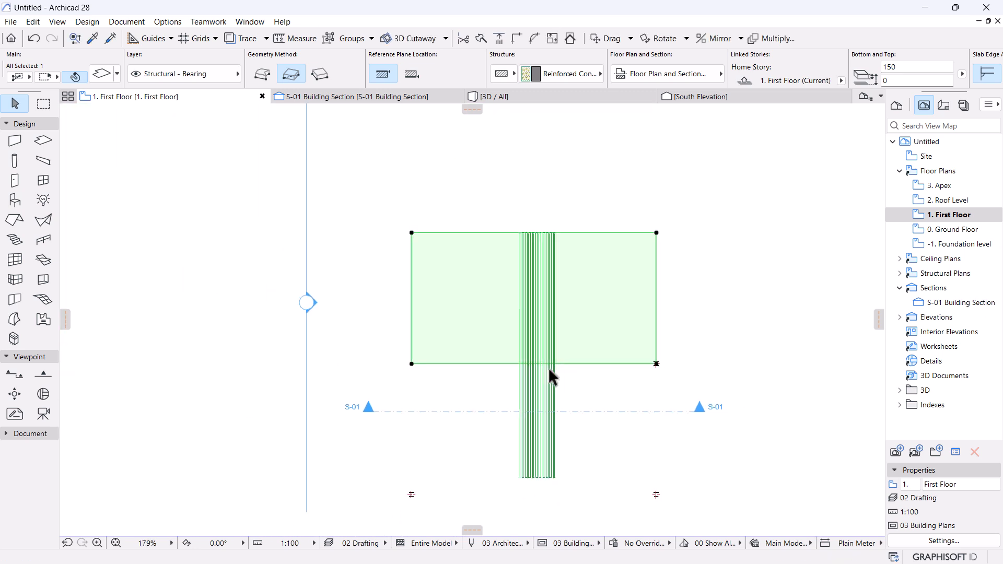
pyautogui.scroll(3, 548, 376)
# Shrink the batten object to 7480 so it spans the slab's depth.
pyautogui.click(541, 444)
pyautogui.moveTo(564, 517); pyautogui.dragTo(565, 363)
pyautogui.scroll(2, 499, 151)
# Stretch the battens left and right to the slab edges, 14000 long.
pyautogui.moveTo(536, 376)
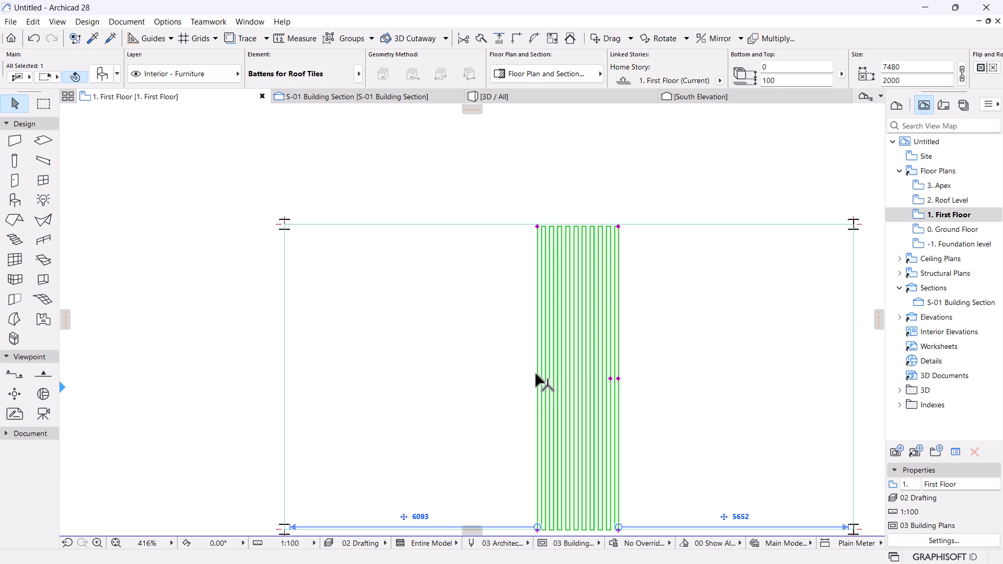
pyautogui.click(536, 377)
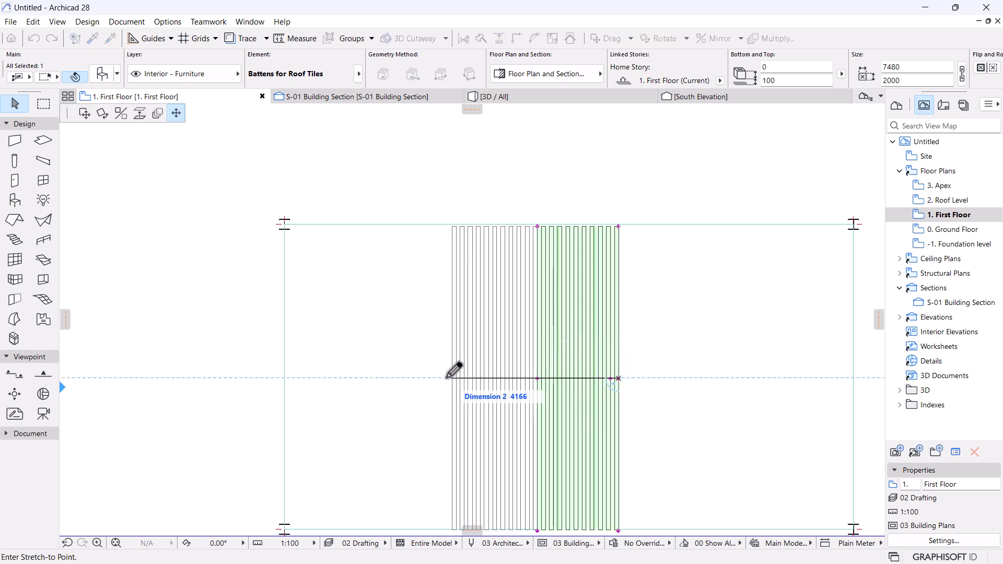
pyautogui.click(288, 376)
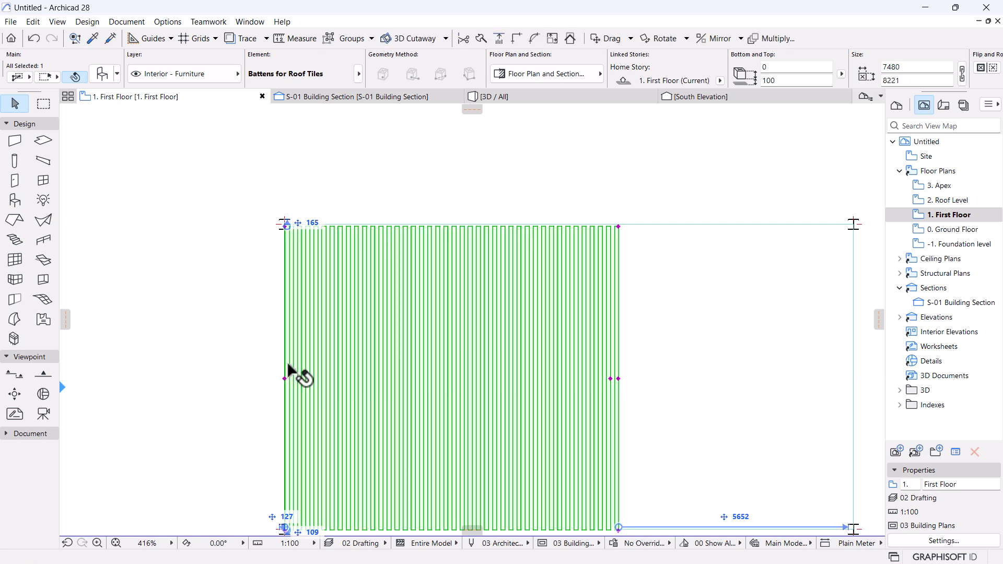
pyautogui.scroll(-2, 286, 365)
pyautogui.click(518, 374)
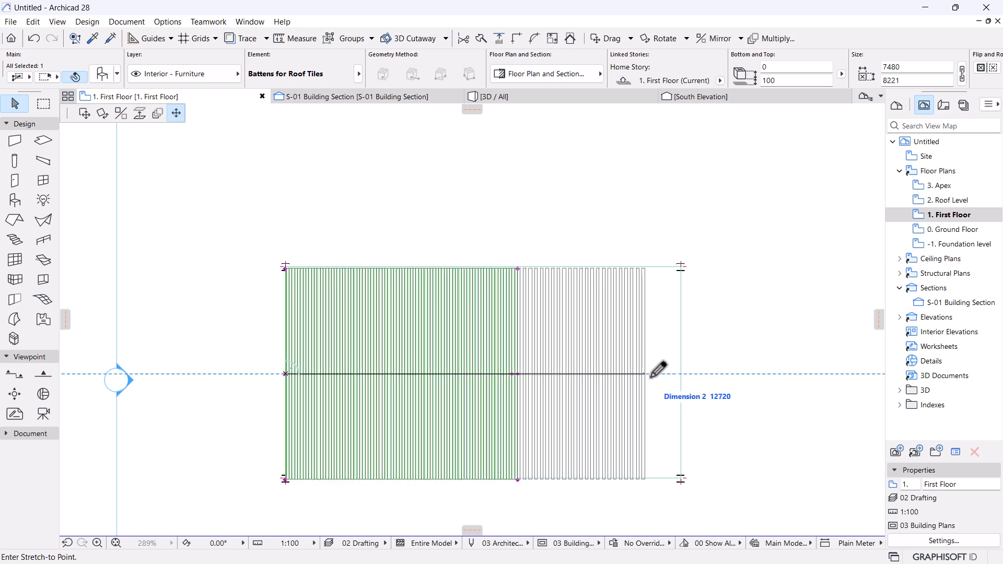
pyautogui.click(682, 374)
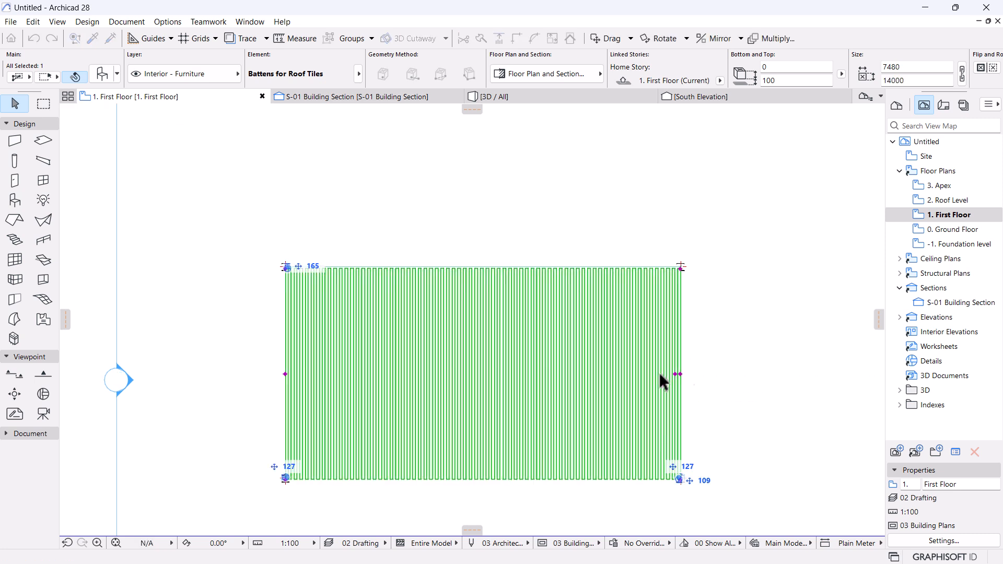
pyautogui.scroll(-5, 553, 345)
pyautogui.scroll(3, 539, 340)
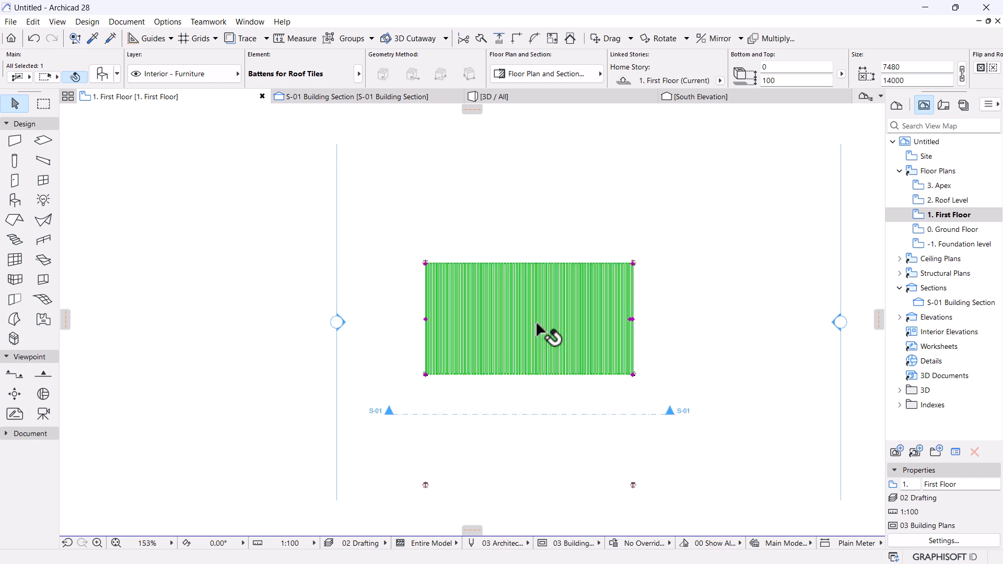
pyautogui.press('Escape')
# Orbit the 3D view to check the battens, then go back to the First Floor plan.
pyautogui.click(537, 99)
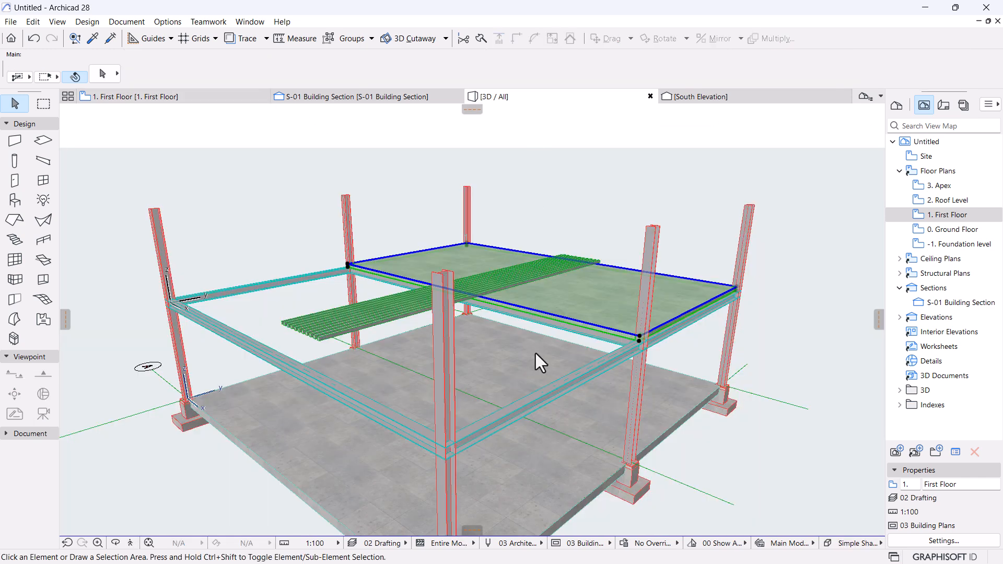
pyautogui.keyDown('shift'); pyautogui.moveTo(536, 354); pyautogui.dragTo(574, 379, button='middle'); pyautogui.keyUp('shift')
pyautogui.scroll(5, 551, 298)
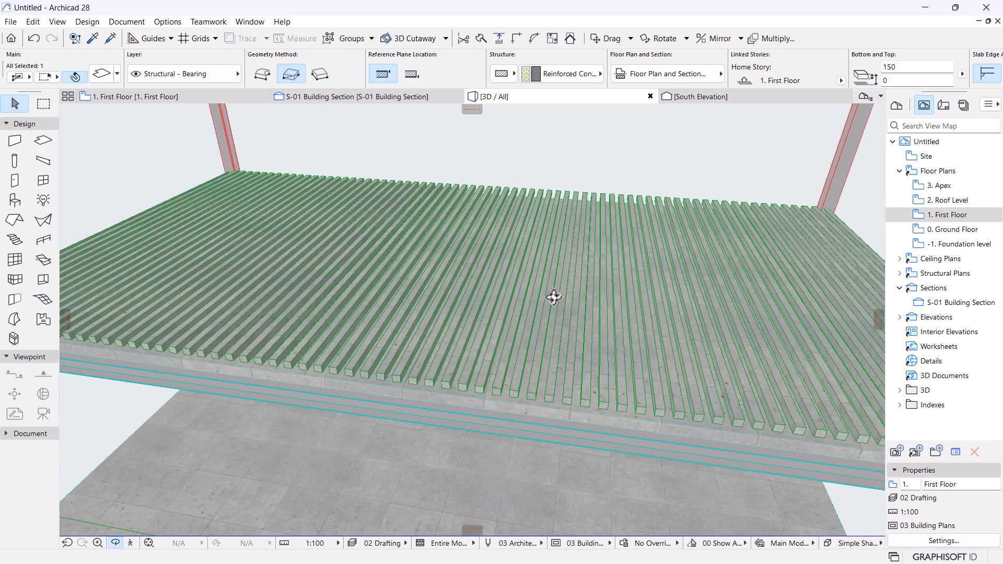
pyautogui.keyDown('shift'); pyautogui.moveTo(547, 344); pyautogui.dragTo(457, 294, button='middle'); pyautogui.keyUp('shift')
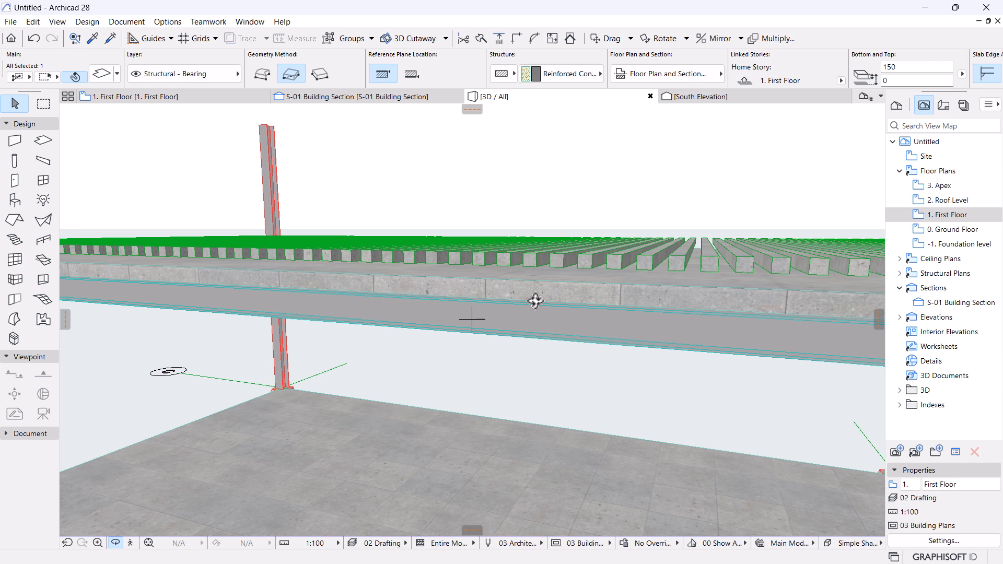
pyautogui.click(158, 98)
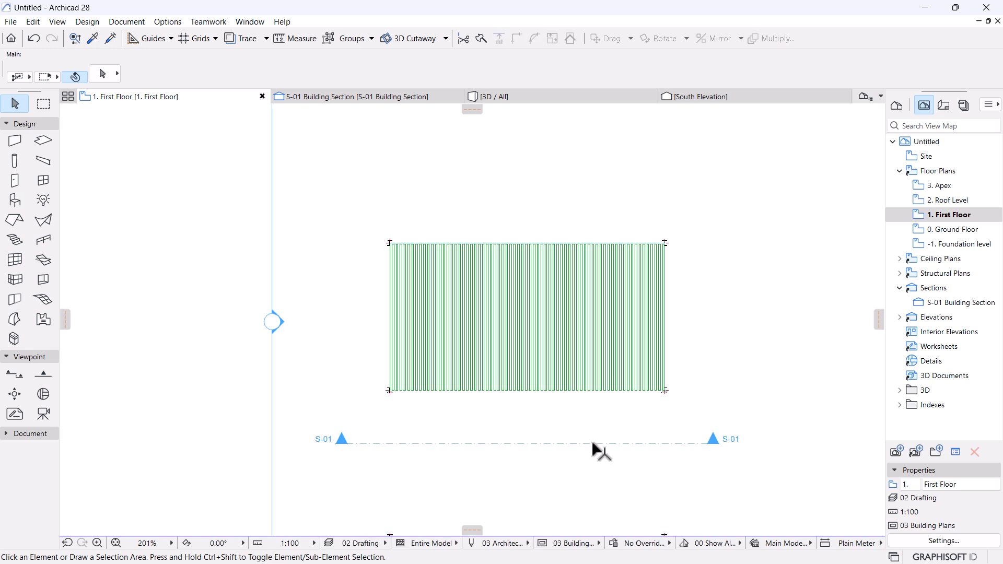
# Move the S-01 section line across the battens and open the S-01 Building Section.
pyautogui.click(545, 444)
pyautogui.moveTo(567, 456); pyautogui.dragTo(546, 327)
pyautogui.click(546, 327)
pyautogui.rightClick(772, 212)
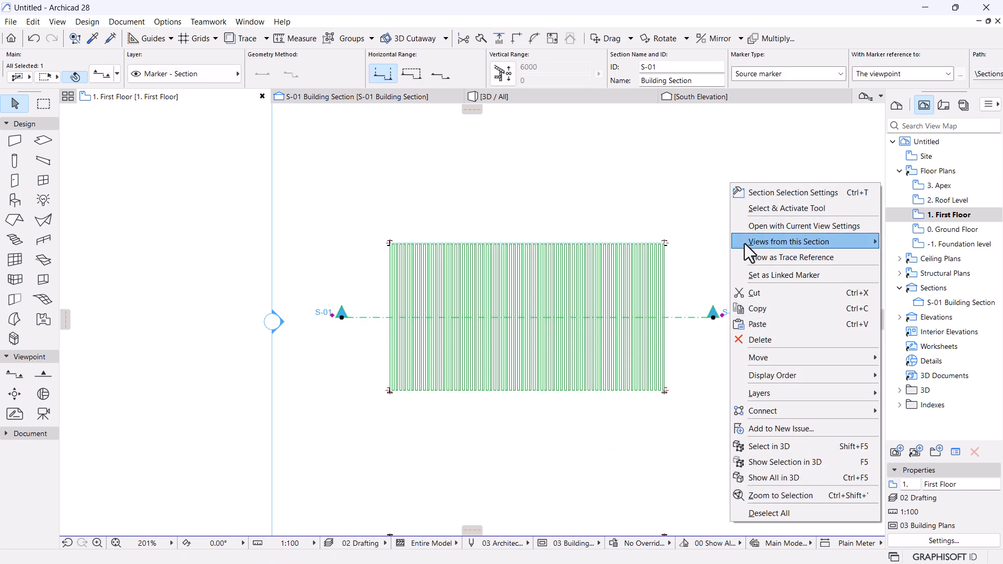
pyautogui.click(756, 228)
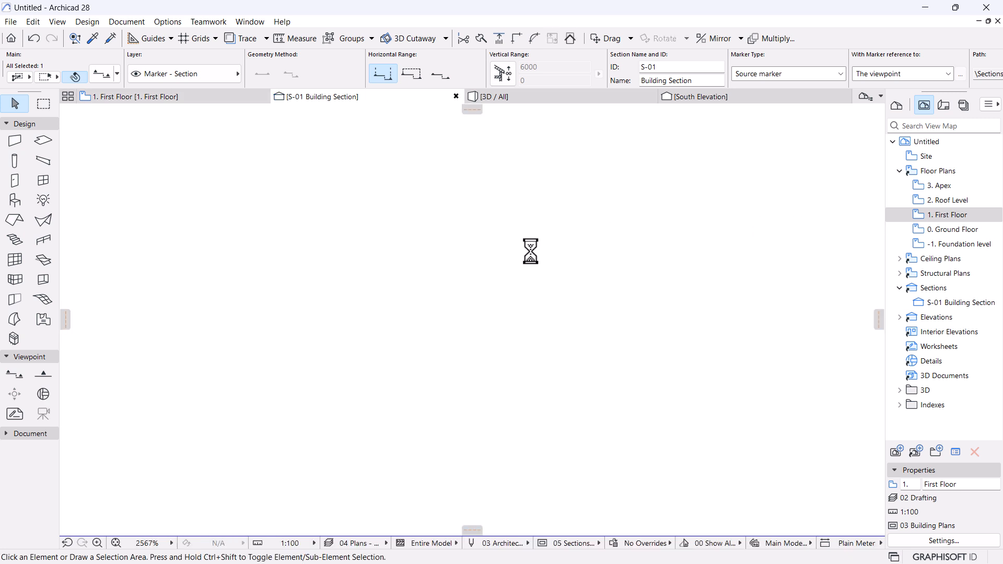
pyautogui.scroll(2, 127, 411)
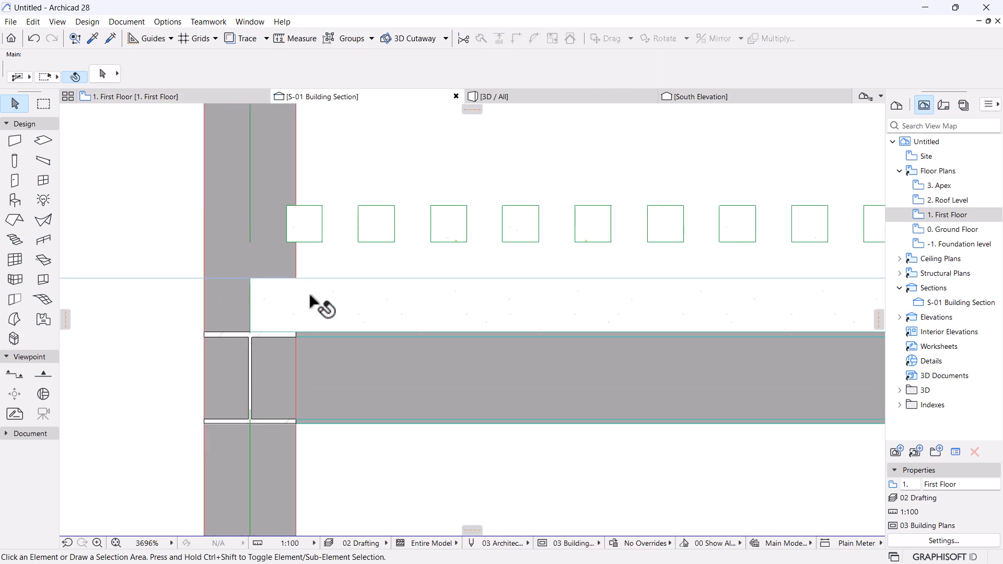
# Drop the battens down so they sit at bottom -150 in the section.
pyautogui.click(376, 221)
pyautogui.hotkey('ctrl', 'd')
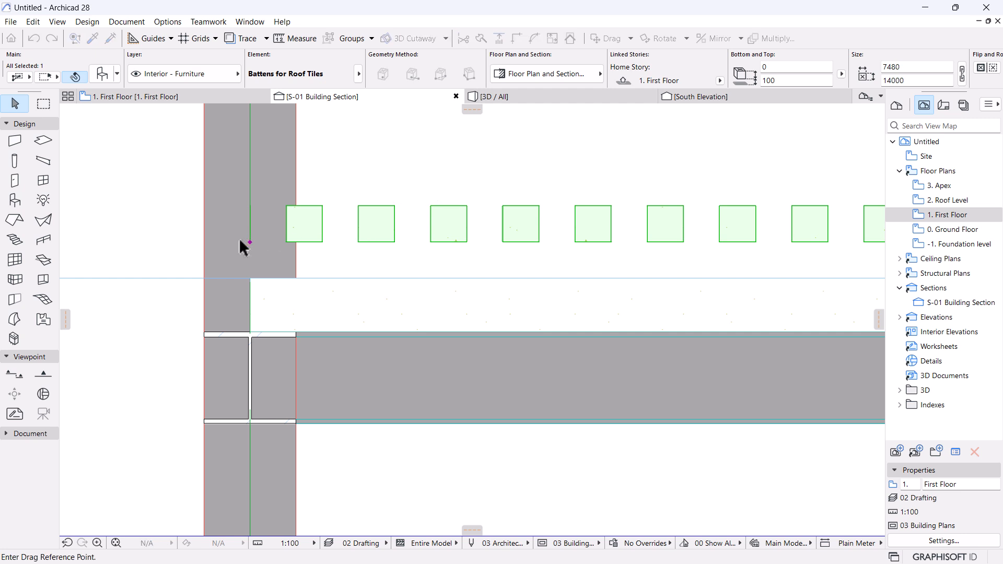
pyautogui.click(250, 242)
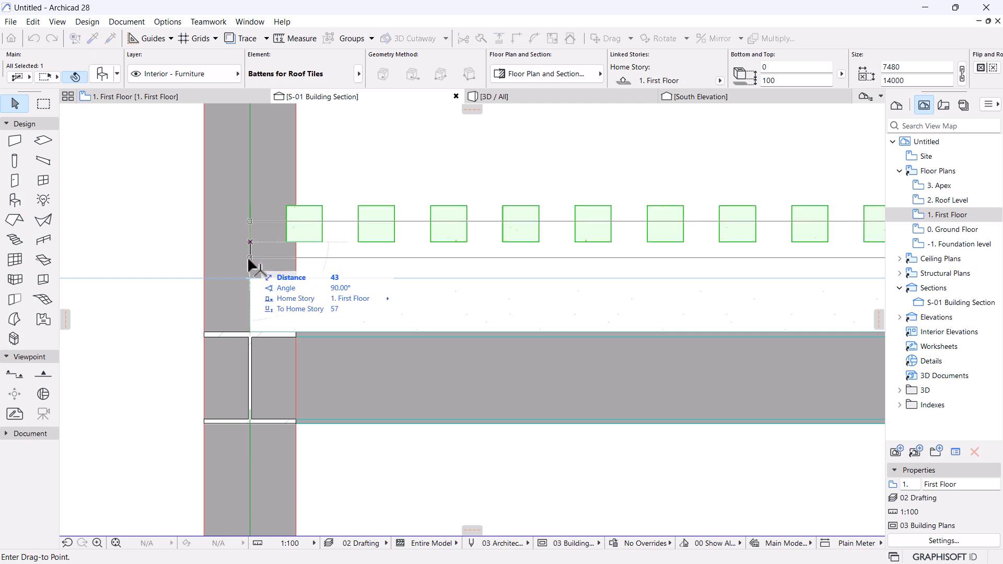
pyautogui.click(250, 332)
# Measure the batten height, then raise the battens by 25.
pyautogui.scroll(3, 245, 294)
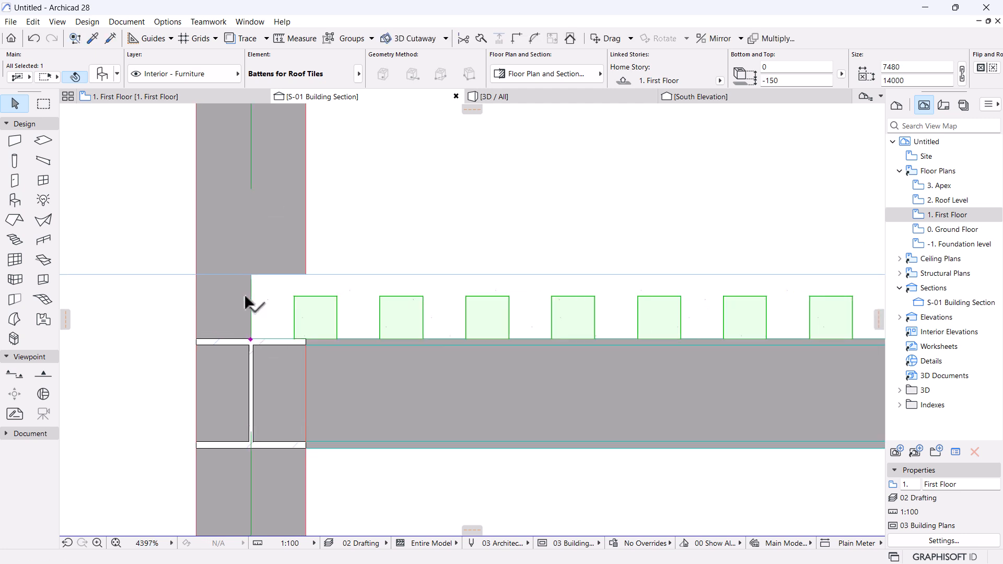
pyautogui.scroll(3, 239, 297)
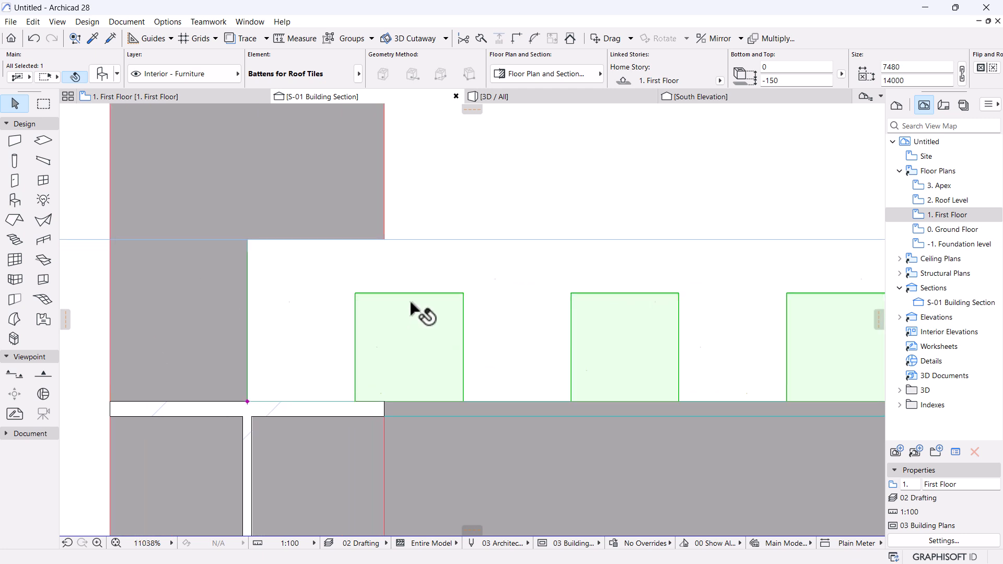
pyautogui.press('m')
pyautogui.click(463, 401)
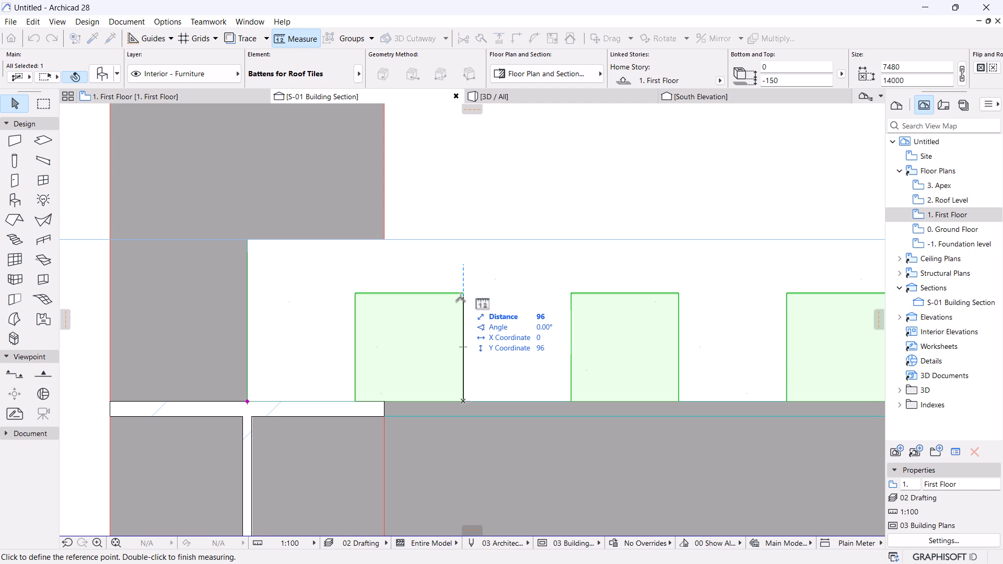
pyautogui.press('Escape')
pyautogui.hotkey('ctrl', 'd')
pyautogui.click(483, 220)
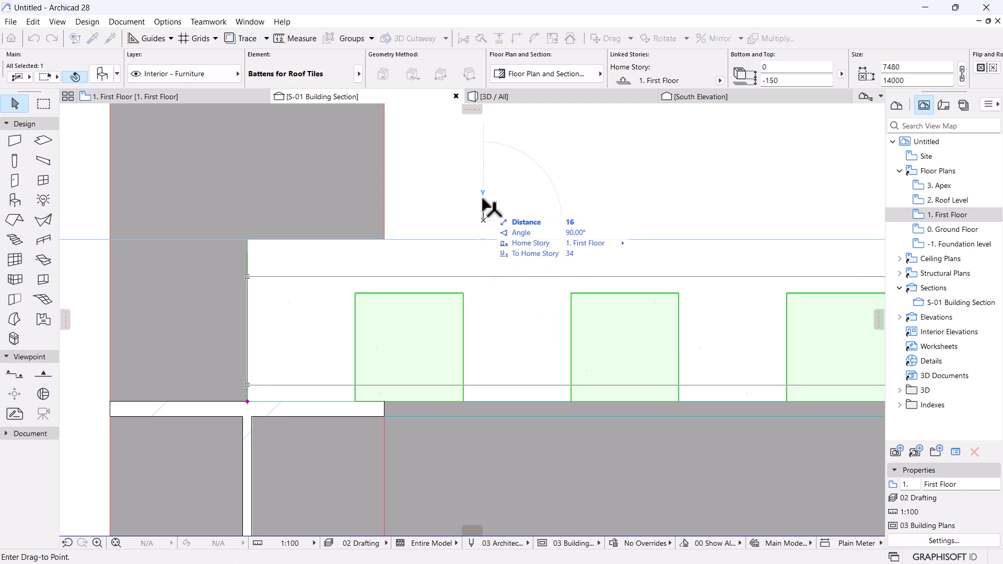
pyautogui.write('25')
pyautogui.press('Return')
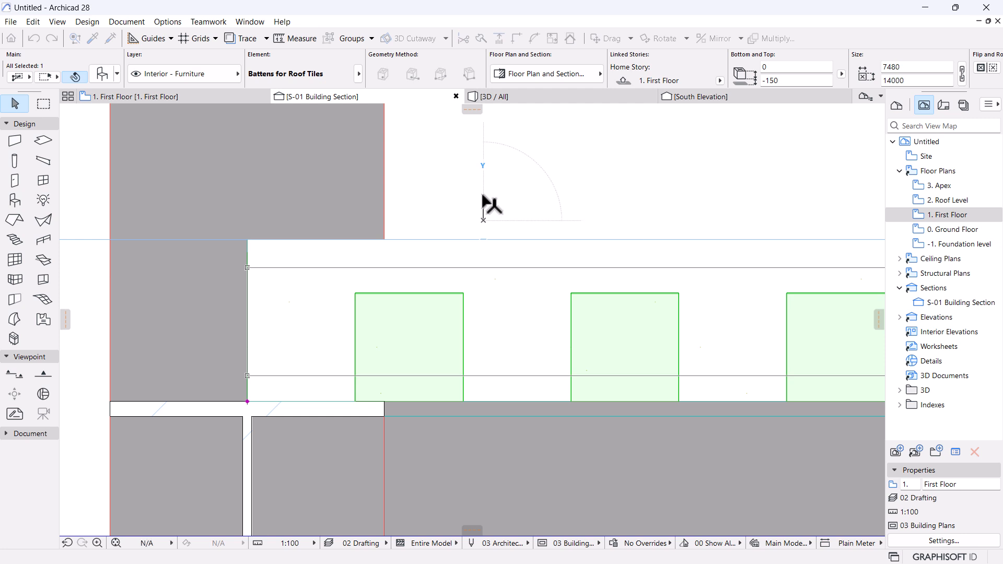
# Shift the battens sideways so their end lines up with the column face.
pyautogui.scroll(-5, 479, 253)
pyautogui.scroll(-3, 695, 331)
pyautogui.moveTo(747, 343); pyautogui.dragTo(385, 359, button='middle')
pyautogui.scroll(6, 188, 311)
pyautogui.scroll(1, 309, 344)
pyautogui.moveTo(510, 352); pyautogui.dragTo(529, 359, button='middle')
pyautogui.scroll(3, 536, 348)
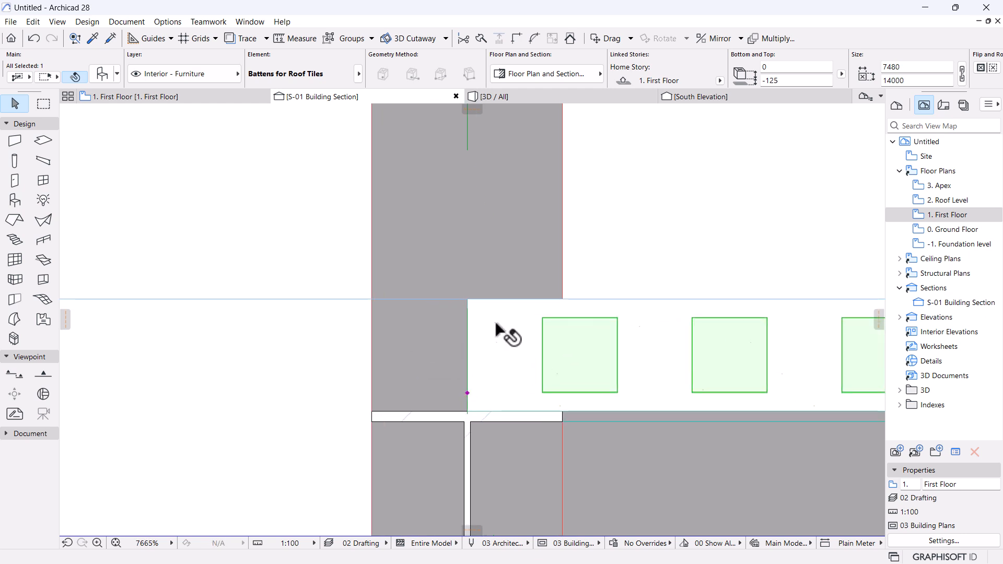
pyautogui.scroll(-15, 426, 321)
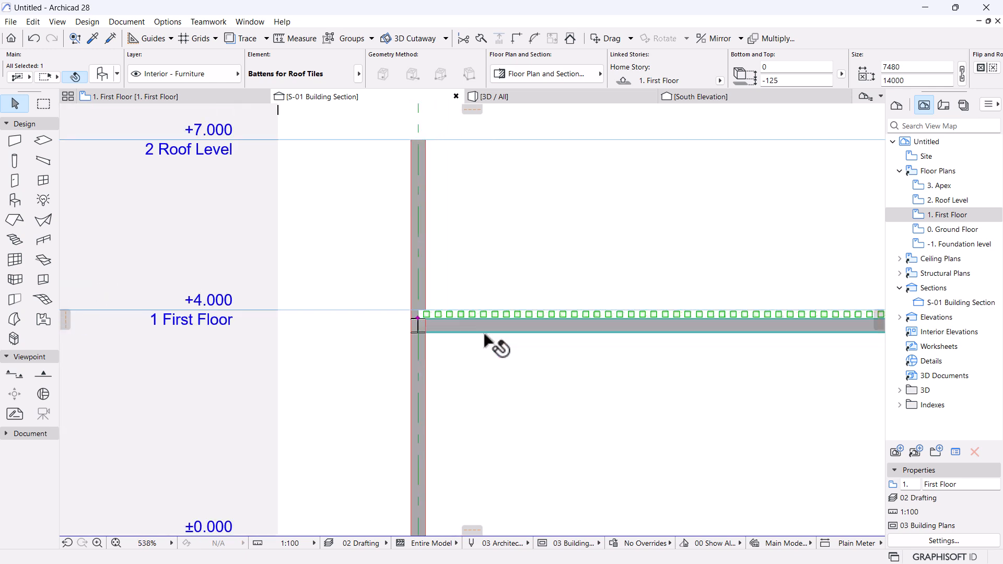
pyautogui.scroll(15, 565, 295)
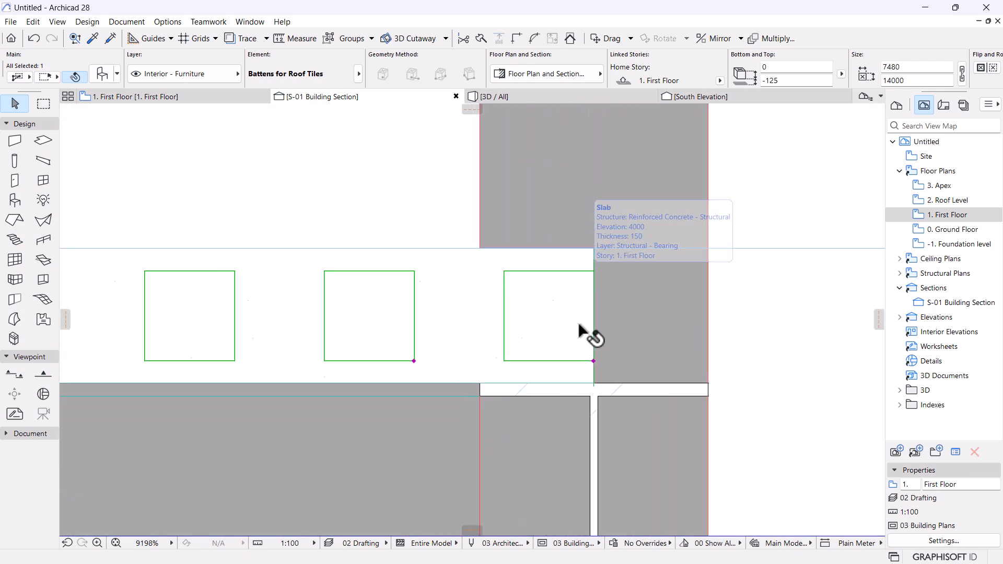
pyautogui.click(593, 361)
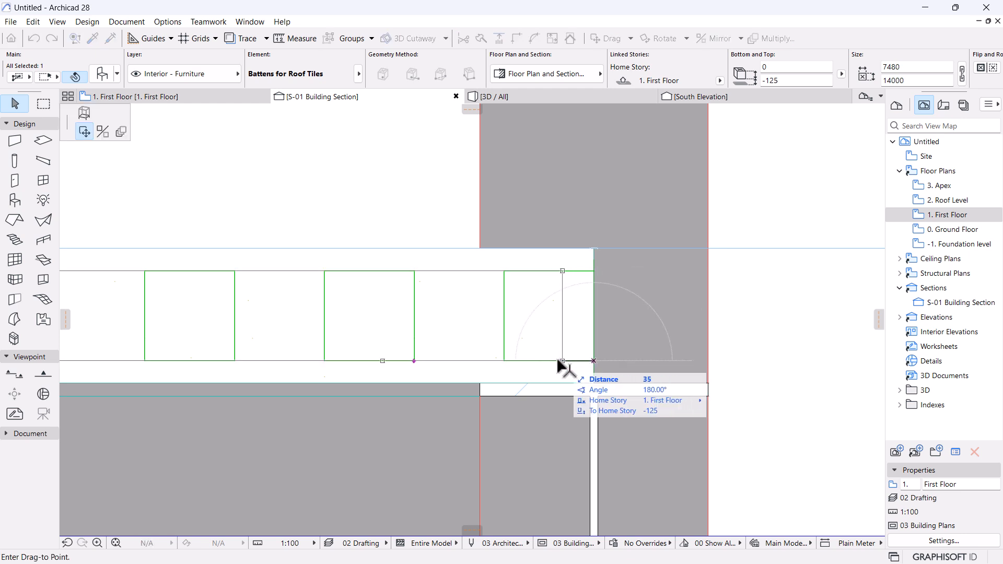
pyautogui.click(505, 361)
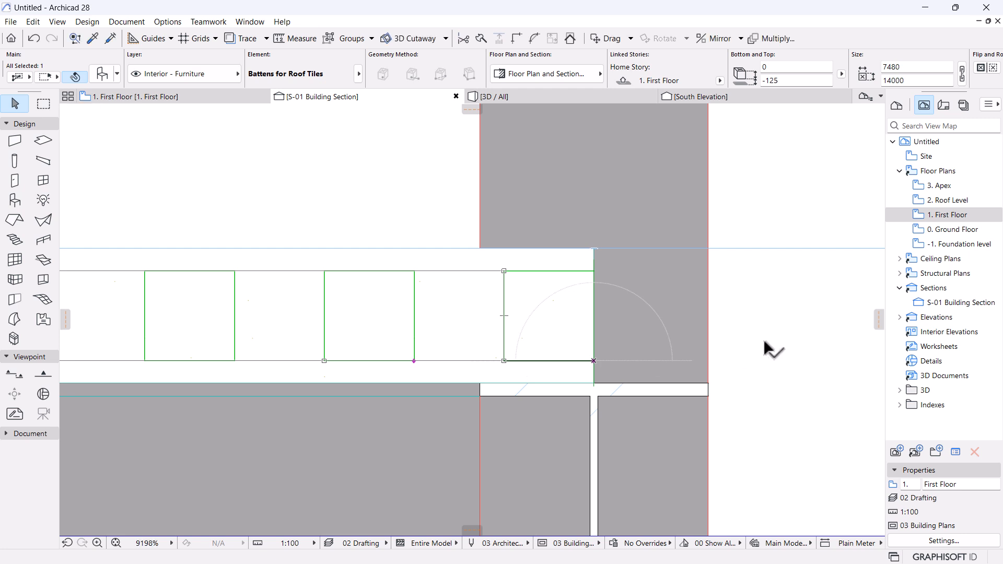
# Stretch the battens' far end back to the column, shortening them to 13800.
pyautogui.scroll(-5, 768, 347)
pyautogui.scroll(-2, 445, 343)
pyautogui.moveTo(339, 343); pyautogui.dragTo(611, 353, button='middle')
pyautogui.moveTo(99, 360); pyautogui.dragTo(605, 365, button='middle')
pyautogui.scroll(3, 244, 368)
pyautogui.scroll(6, 366, 361)
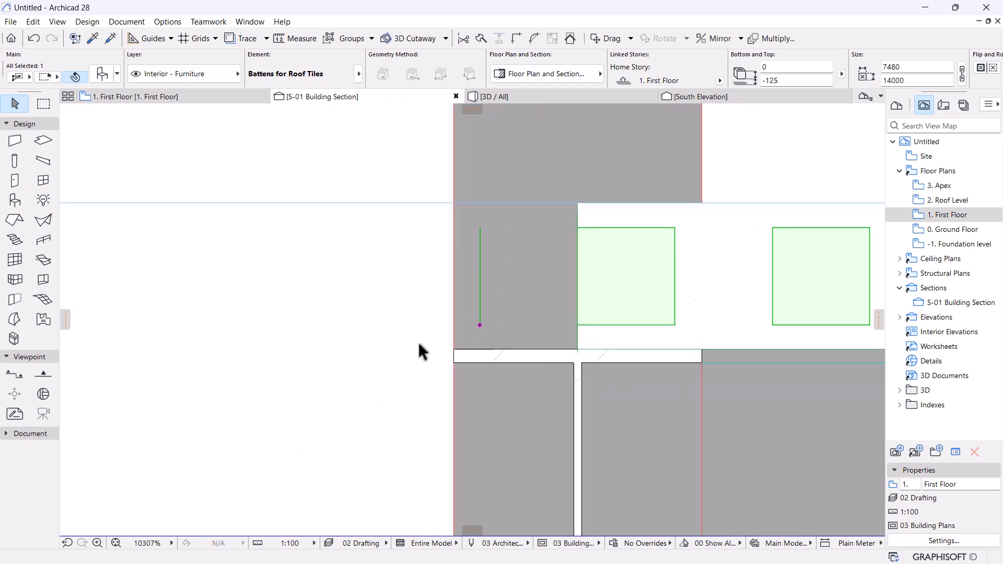
pyautogui.click(486, 324)
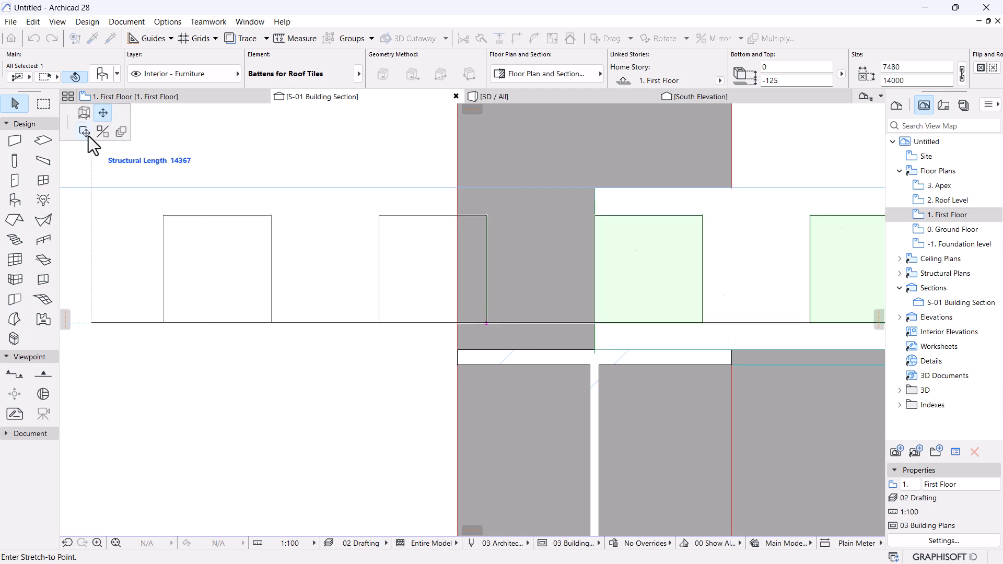
pyautogui.scroll(-1, 559, 316)
pyautogui.moveTo(581, 331); pyautogui.dragTo(417, 336, button='middle')
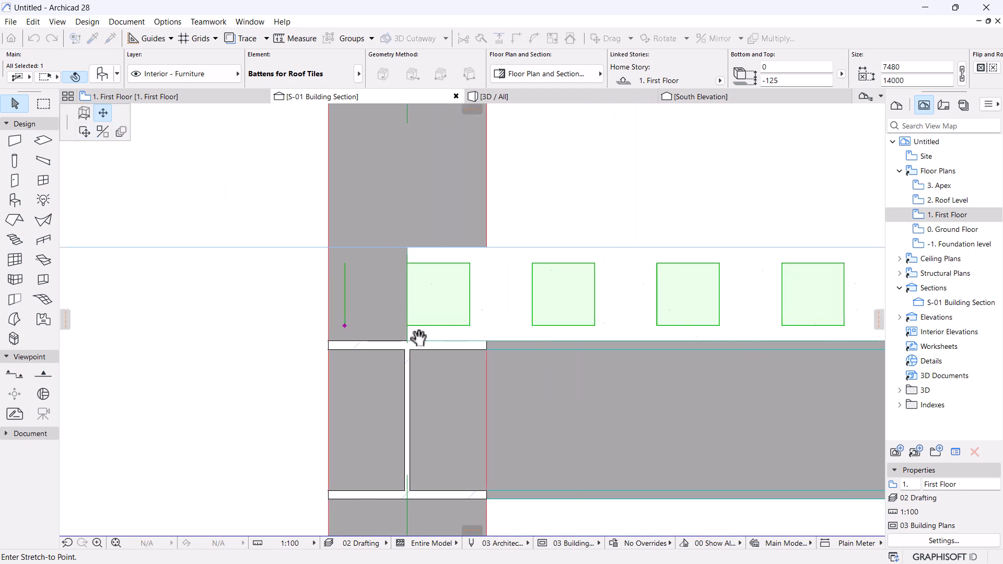
pyautogui.click(472, 325)
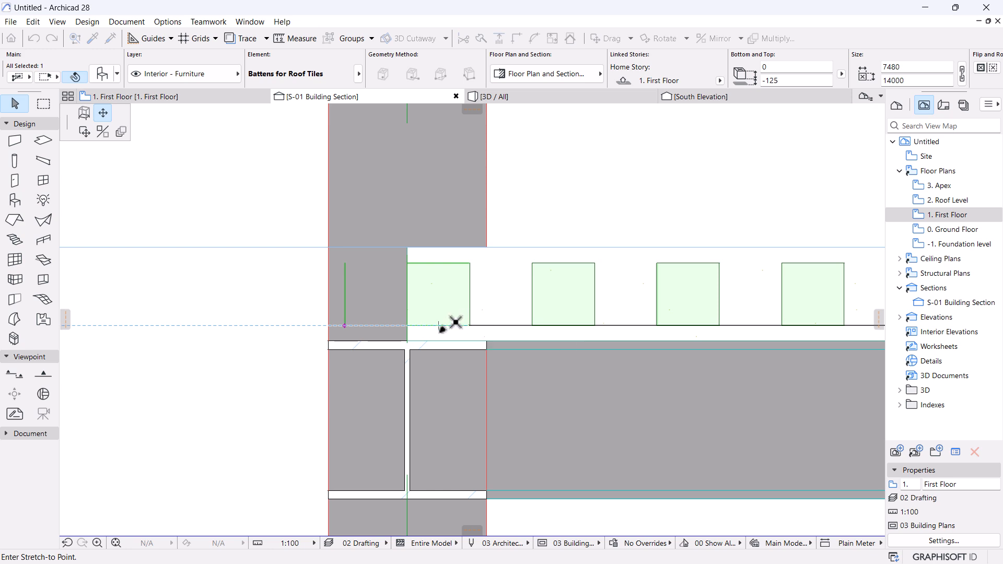
pyautogui.scroll(-3, 321, 374)
pyautogui.press('Escape')
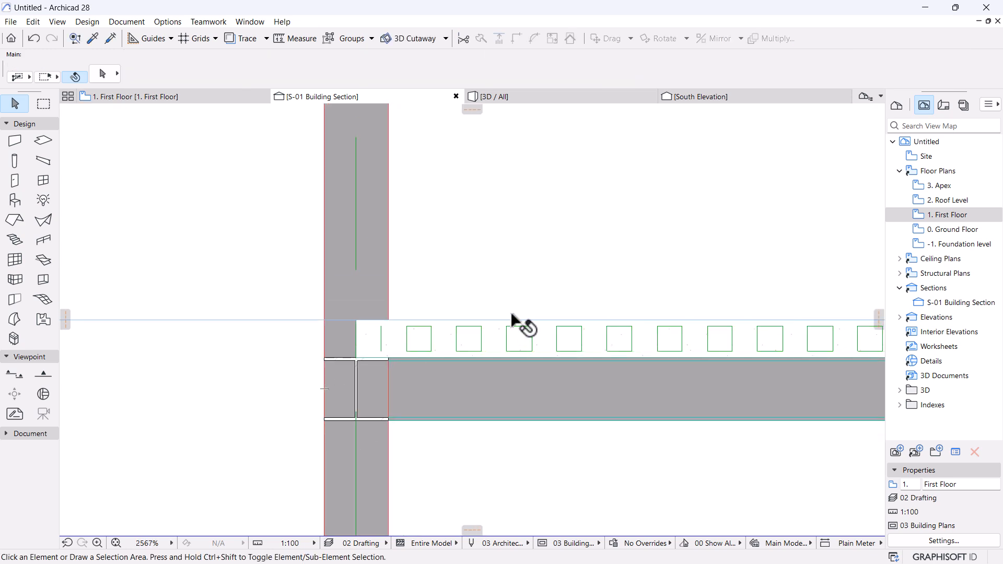
# Survey the whole section toward the right wall and select the row of batten boxes.
pyautogui.scroll(-3, 520, 324)
pyautogui.moveTo(757, 392); pyautogui.dragTo(478, 379, button='middle')
pyautogui.scroll(-4, 478, 381)
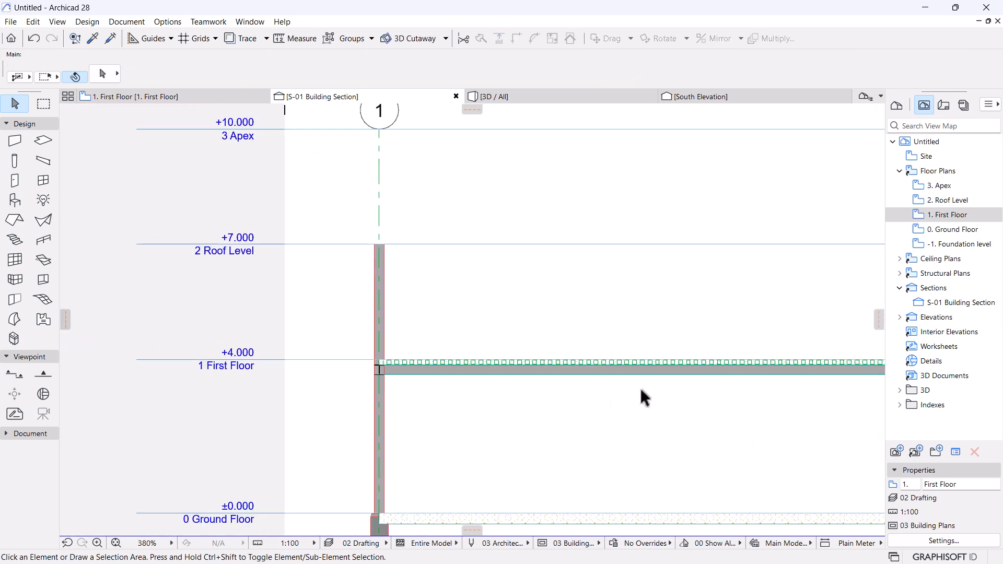
pyautogui.scroll(-1, 600, 397)
pyautogui.moveTo(600, 397); pyautogui.dragTo(544, 385, button='middle')
pyautogui.scroll(4, 238, 354)
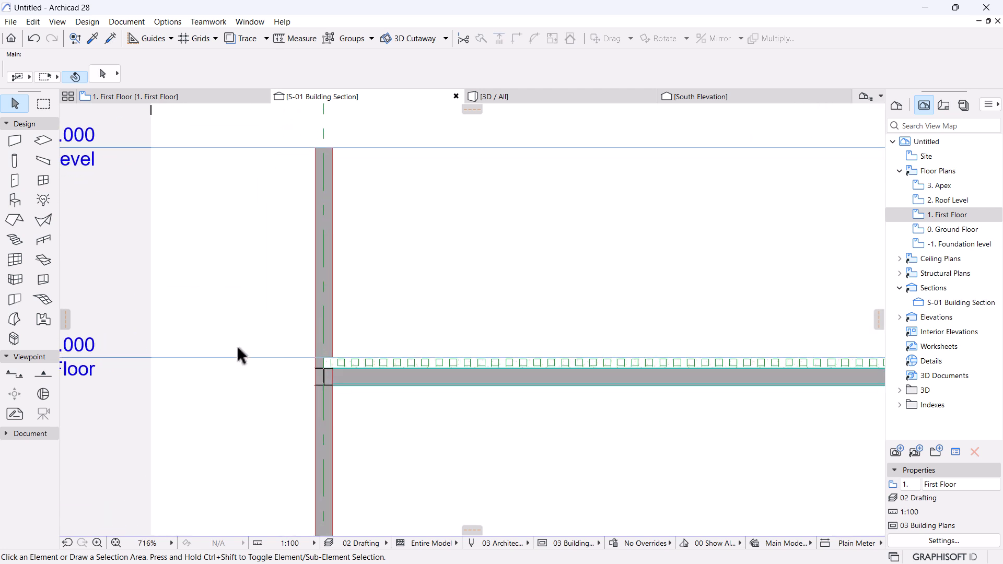
pyautogui.scroll(7, 327, 366)
pyautogui.scroll(-7, 287, 337)
pyautogui.scroll(-1, 523, 353)
pyautogui.moveTo(804, 346); pyautogui.dragTo(532, 343, button='middle')
pyautogui.moveTo(768, 342); pyautogui.dragTo(554, 341, button='middle')
pyautogui.scroll(4, 622, 341)
pyautogui.scroll(6, 648, 342)
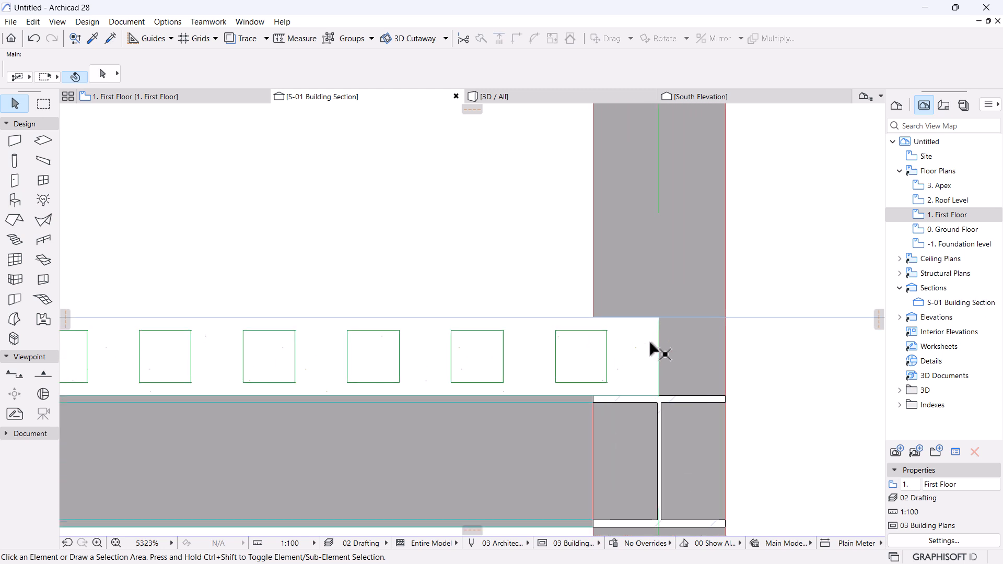
pyautogui.click(623, 340)
# Move the batten boxes 46 mm left toward the left column.
pyautogui.scroll(-9, 740, 350)
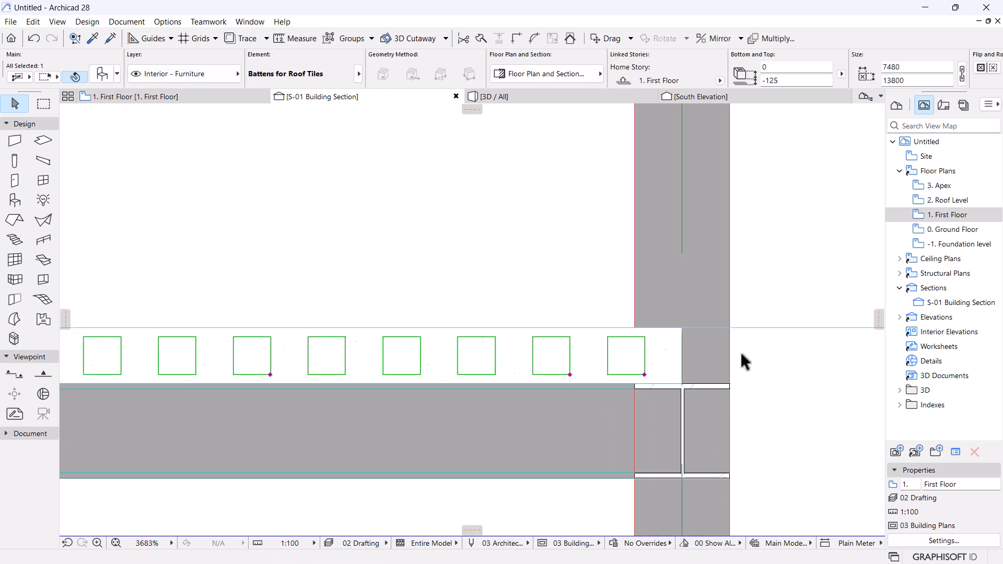
pyautogui.scroll(-3, 428, 366)
pyautogui.moveTo(251, 373); pyautogui.dragTo(509, 377, button='middle')
pyautogui.moveTo(311, 380); pyautogui.dragTo(602, 383, button='middle')
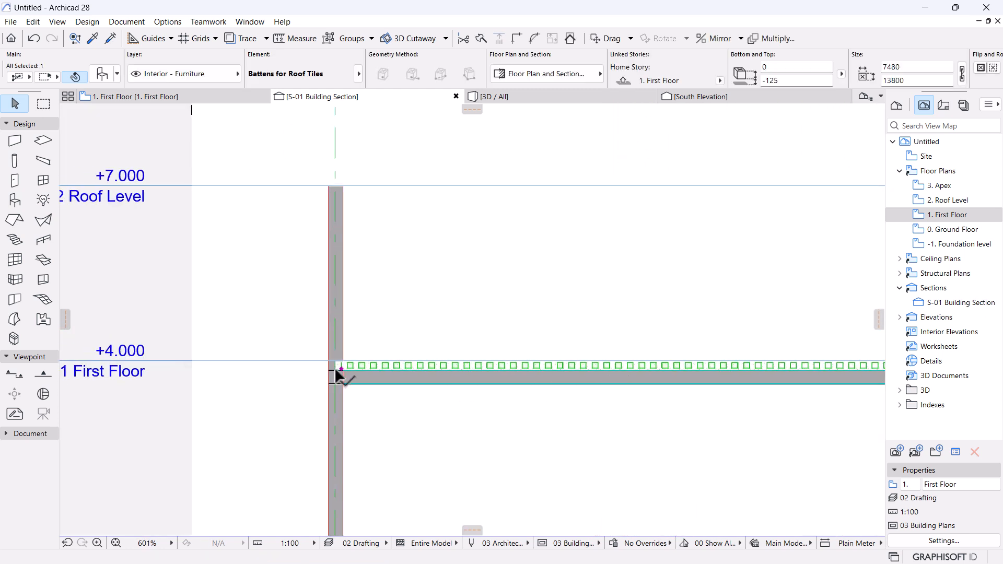
pyautogui.scroll(10, 346, 364)
pyautogui.hotkey('ctrl', 'd')
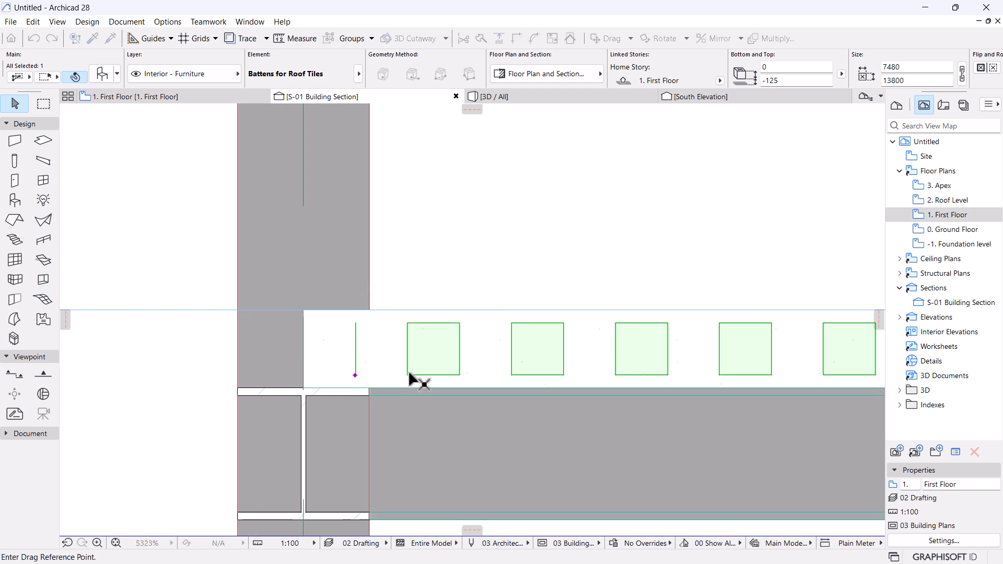
pyautogui.click(408, 375)
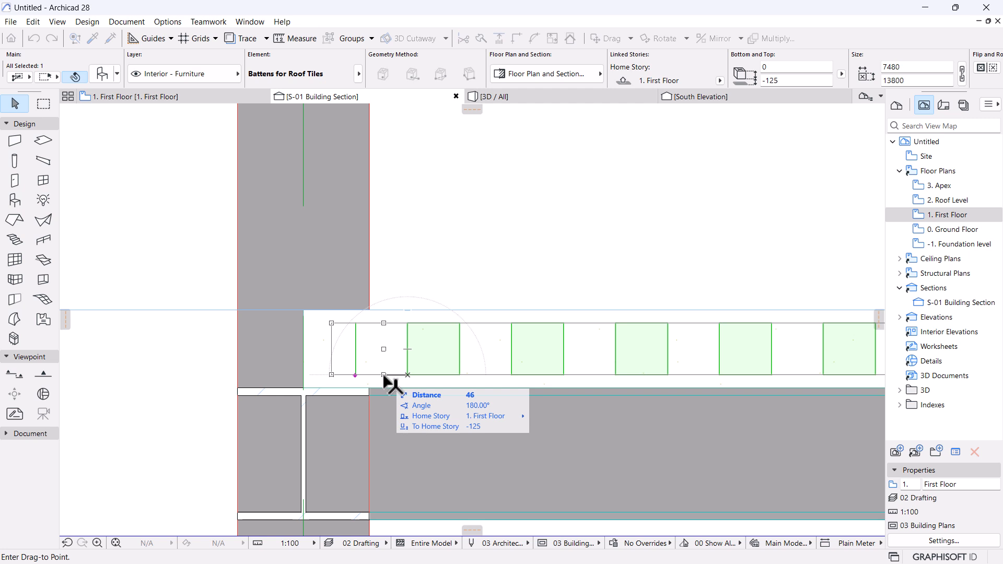
pyautogui.click(384, 375)
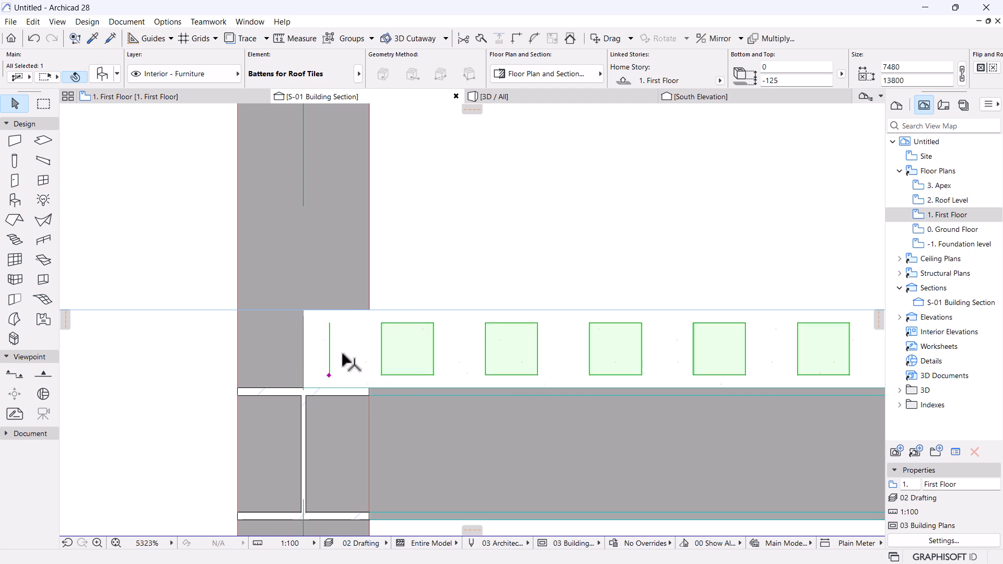
# Deselect the battens and check the left column and slab joint.
pyautogui.scroll(-10, 360, 354)
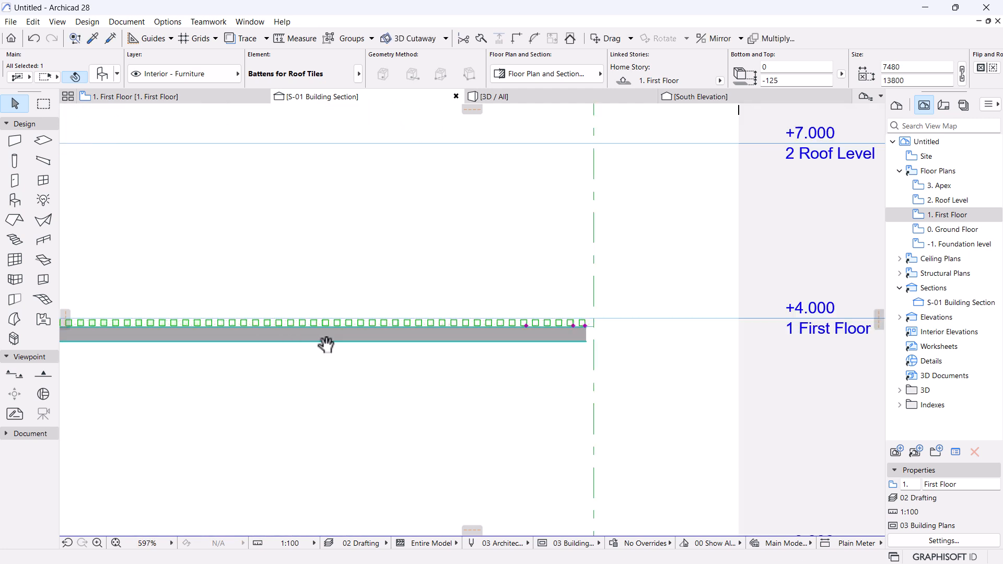
pyautogui.scroll(9, 483, 352)
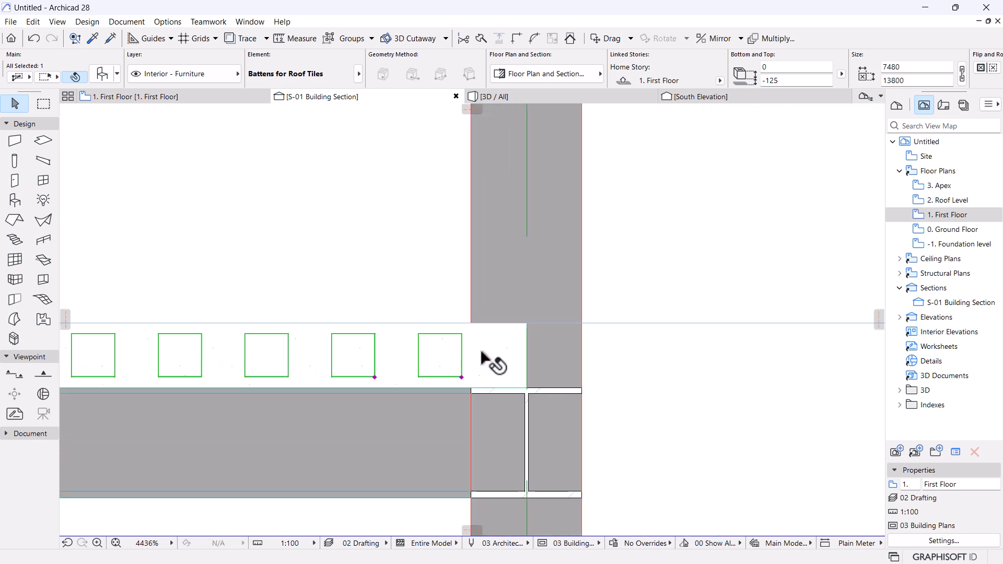
pyautogui.scroll(-12, 482, 355)
pyautogui.moveTo(272, 403); pyautogui.dragTo(421, 390, button='middle')
pyautogui.scroll(12, 524, 377)
pyautogui.scroll(-6, 396, 390)
pyautogui.scroll(-4, 380, 370)
pyautogui.moveTo(524, 410); pyautogui.dragTo(312, 372, button='middle')
pyautogui.click(505, 388)
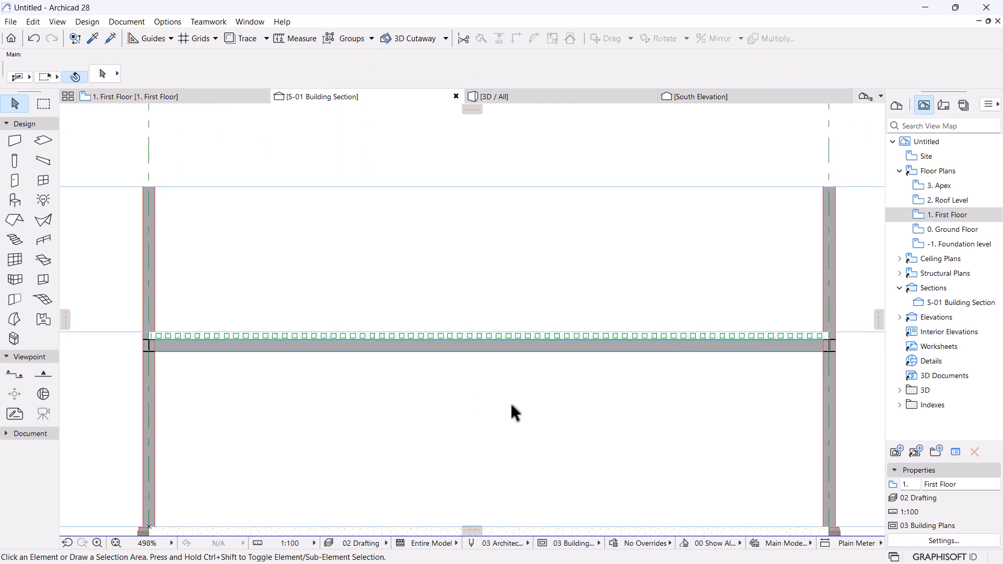
pyautogui.scroll(11, 115, 331)
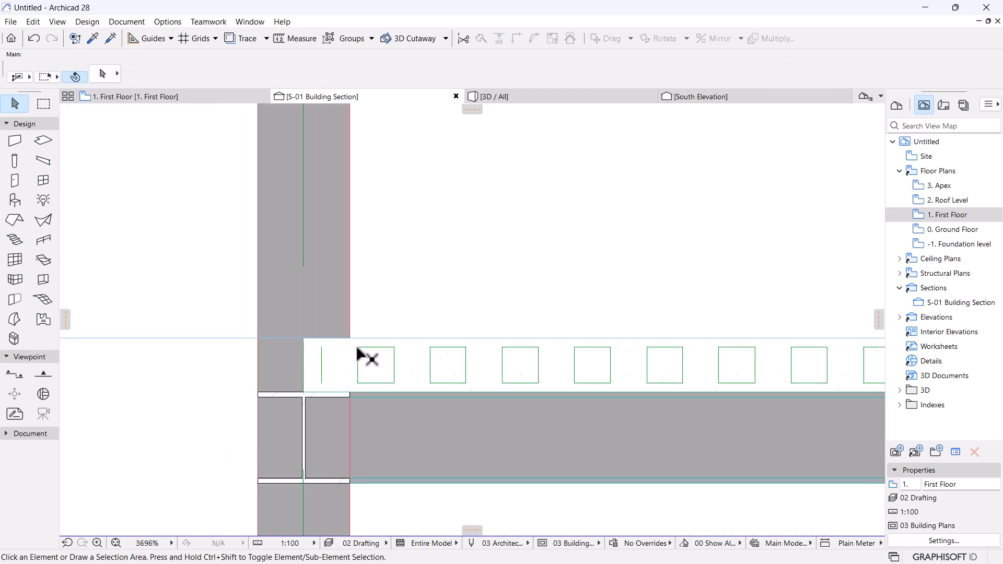
pyautogui.scroll(-5, 357, 348)
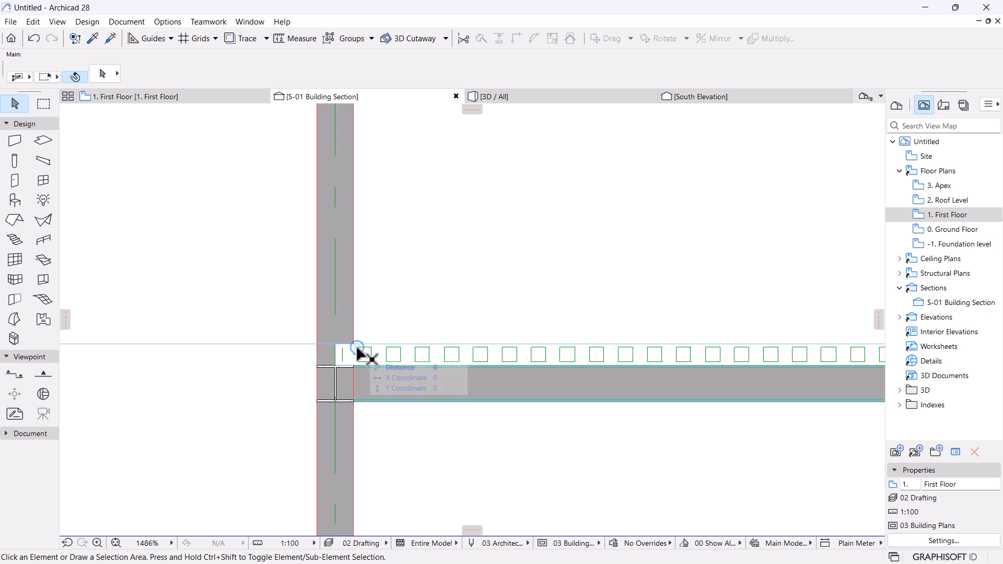
pyautogui.scroll(-3, 499, 386)
pyautogui.moveTo(499, 385); pyautogui.dragTo(386, 374, button='middle')
pyautogui.scroll(3, 276, 355)
pyautogui.scroll(3, 297, 355)
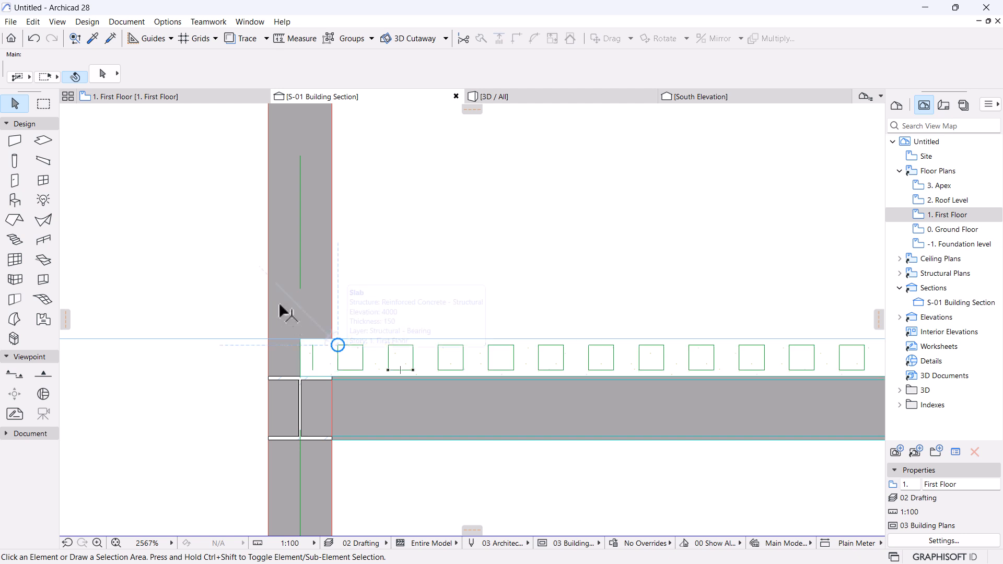
# Run a Solid Element Subtraction with the First Floor slab as target and the battens as operator.
pyautogui.click(331, 358)
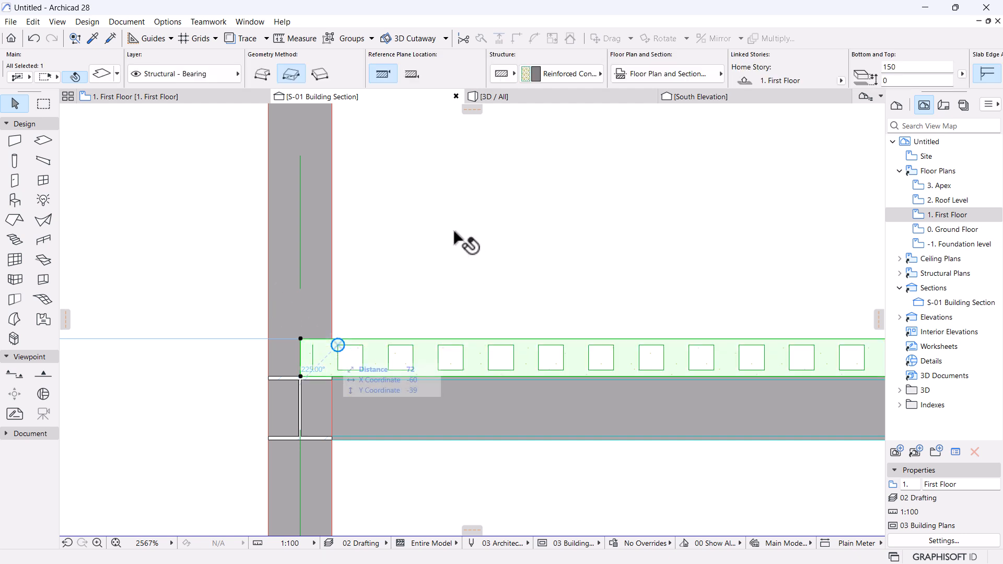
pyautogui.rightClick(428, 180)
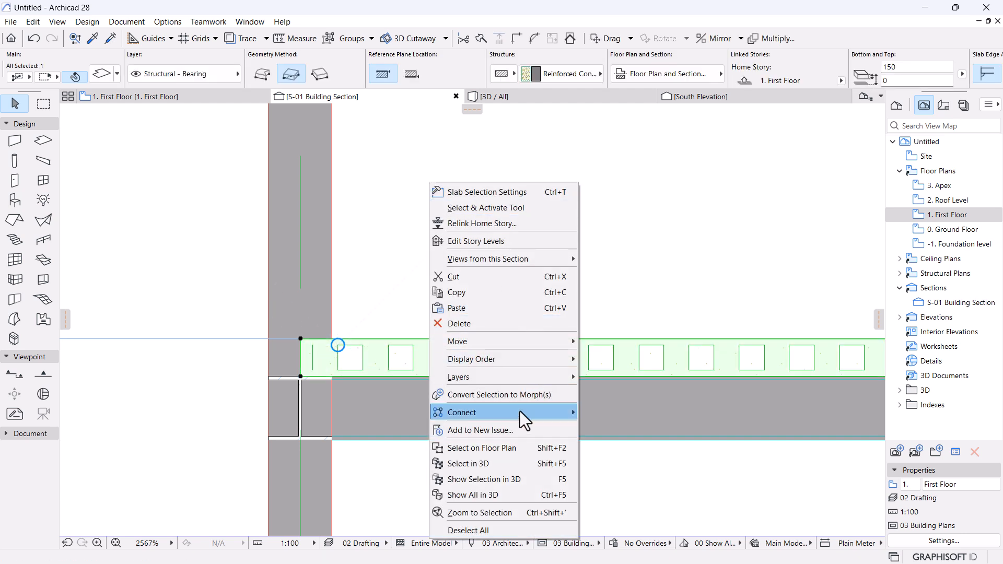
pyautogui.moveTo(520, 412)
pyautogui.click(631, 447)
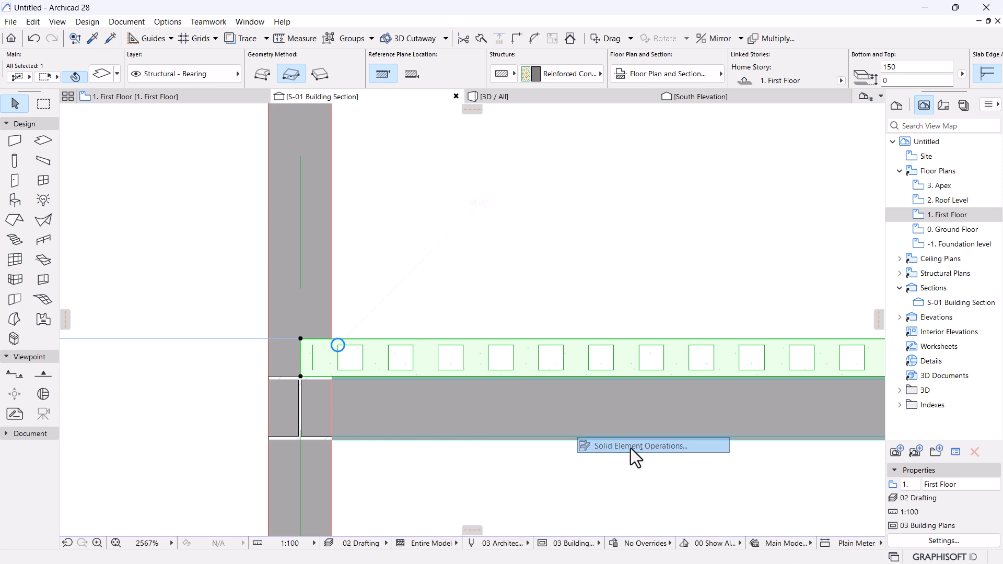
pyautogui.click(804, 139)
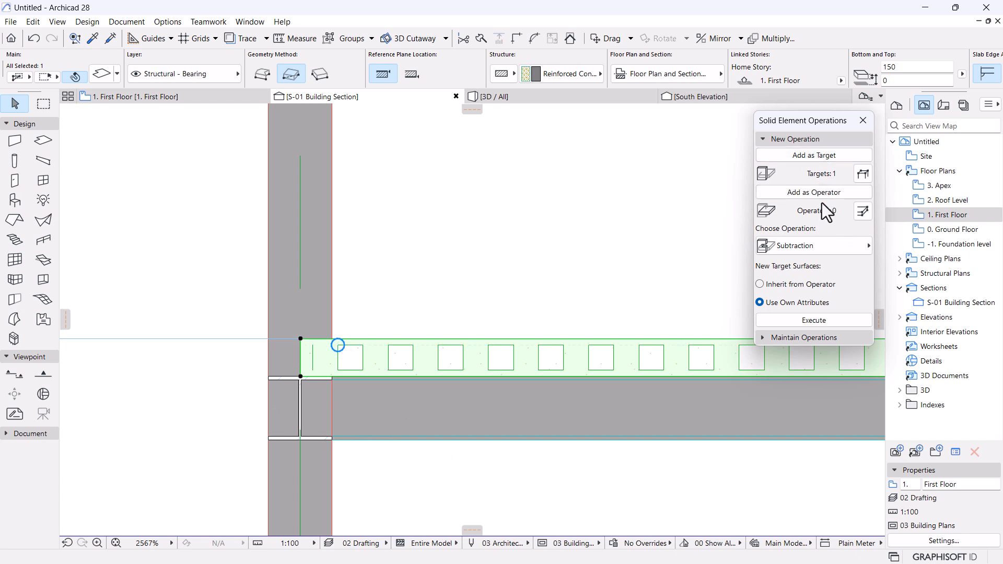
pyautogui.click(115, 435)
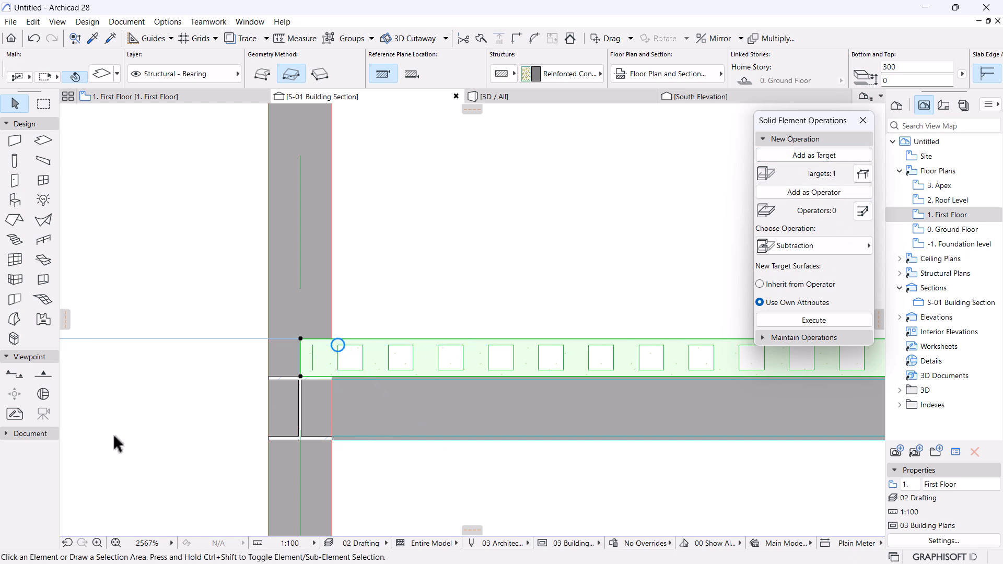
pyautogui.click(312, 368)
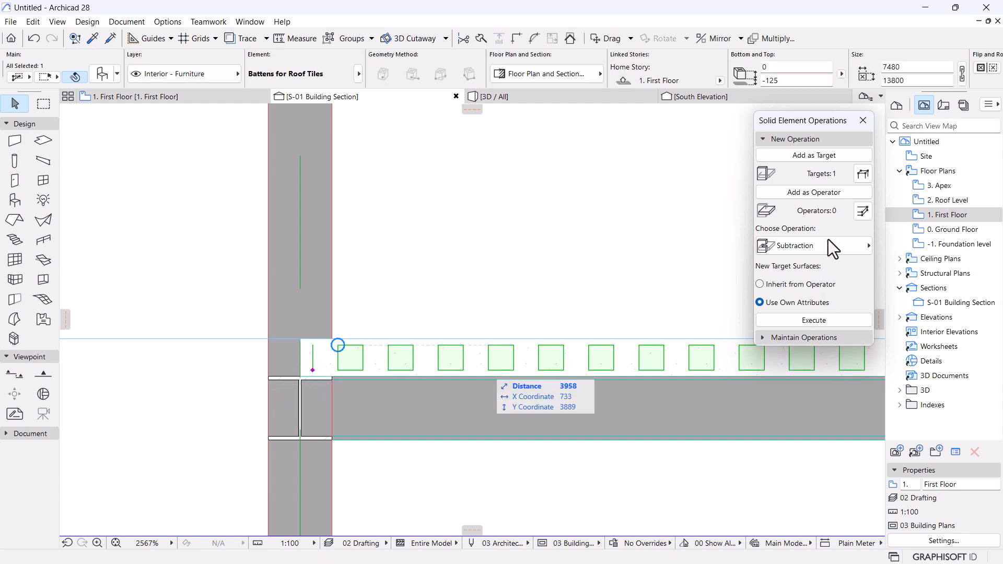
pyautogui.click(801, 194)
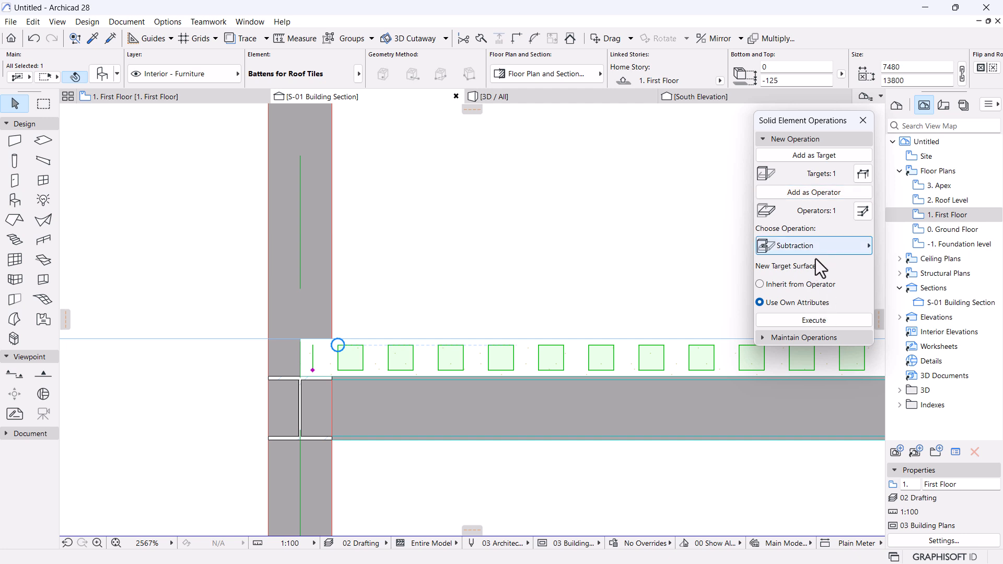
pyautogui.click(804, 318)
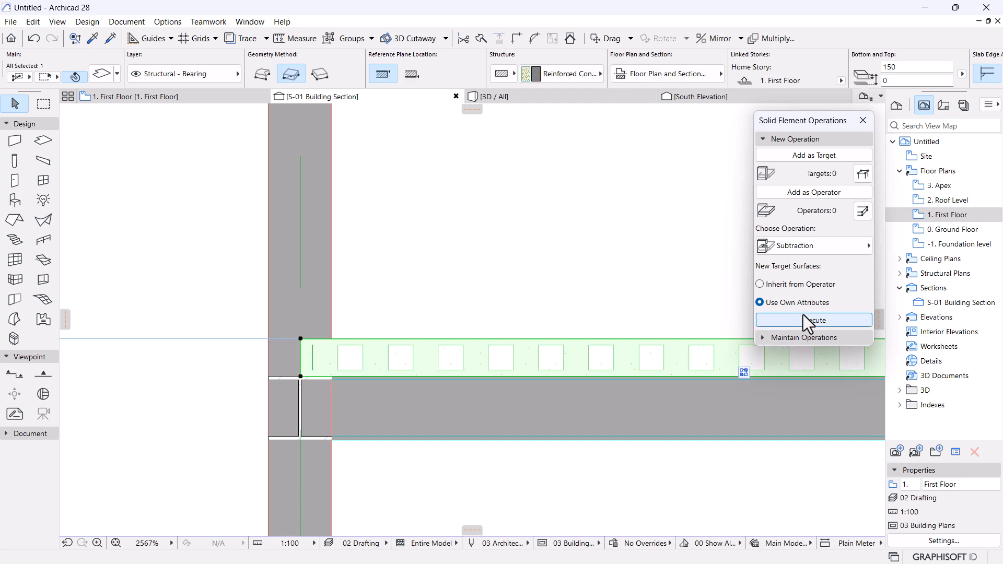
pyautogui.click(236, 359)
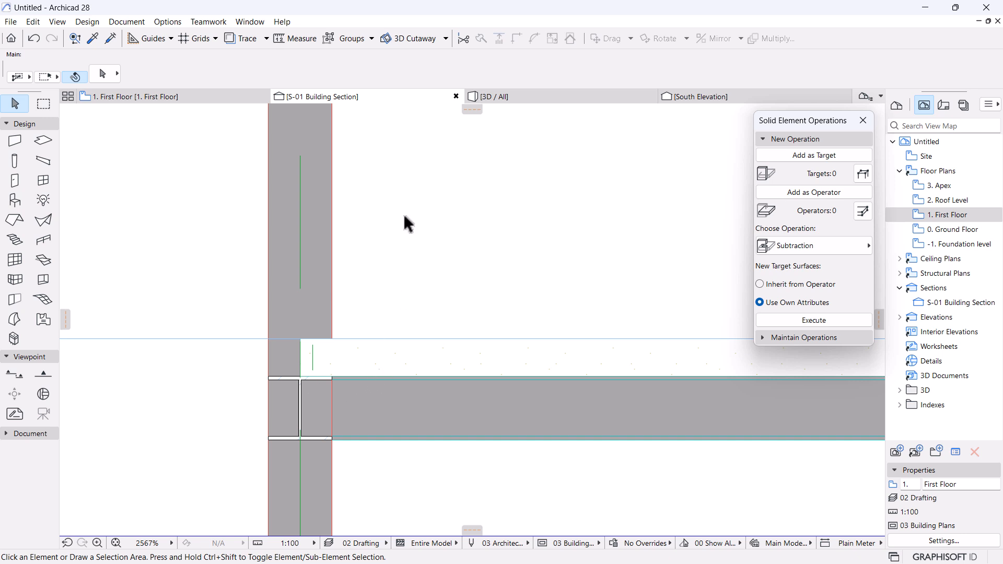
# Show only the slab and battens in 3D and orbit to the slab edge.
pyautogui.click(390, 365)
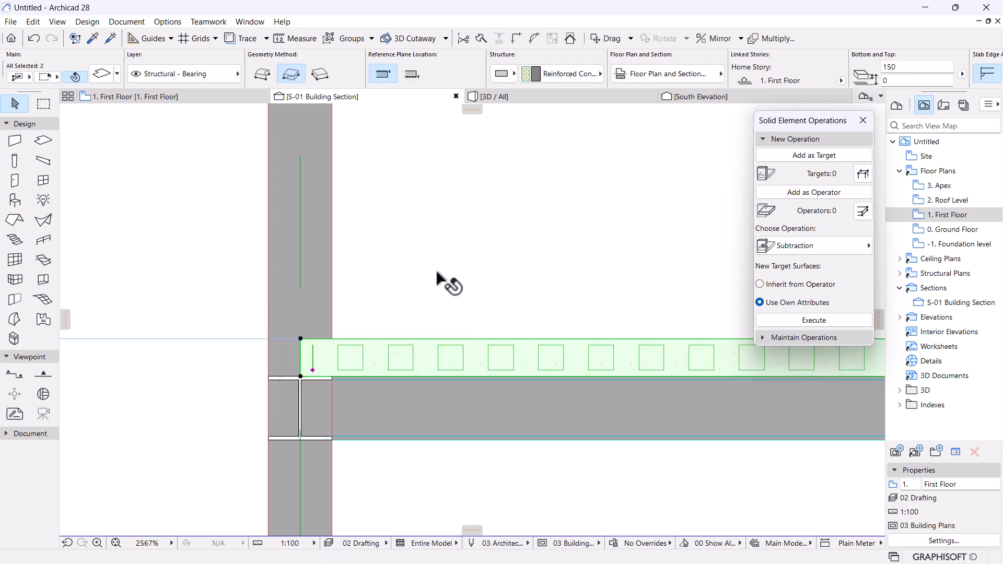
pyautogui.rightClick(452, 218)
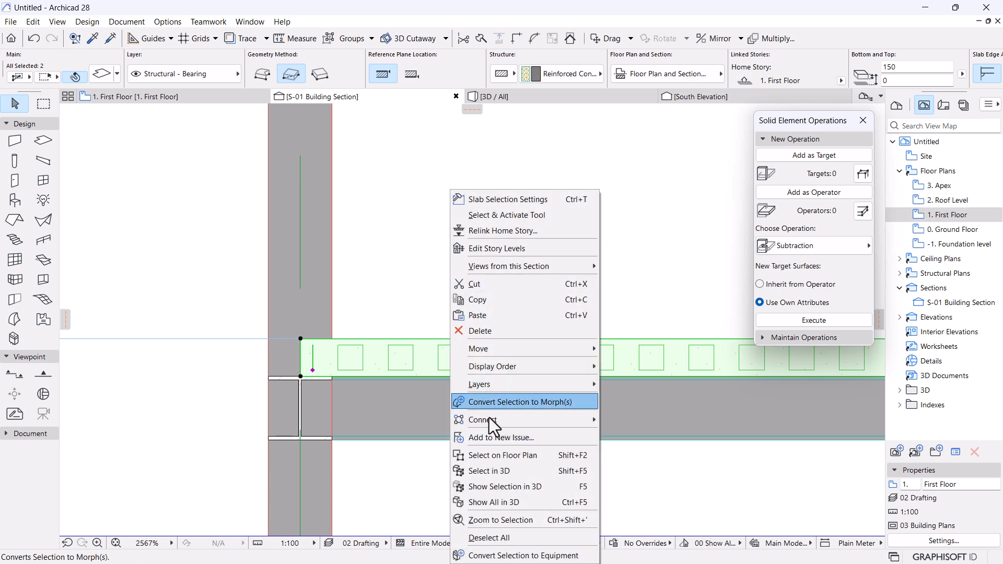
pyautogui.click(500, 485)
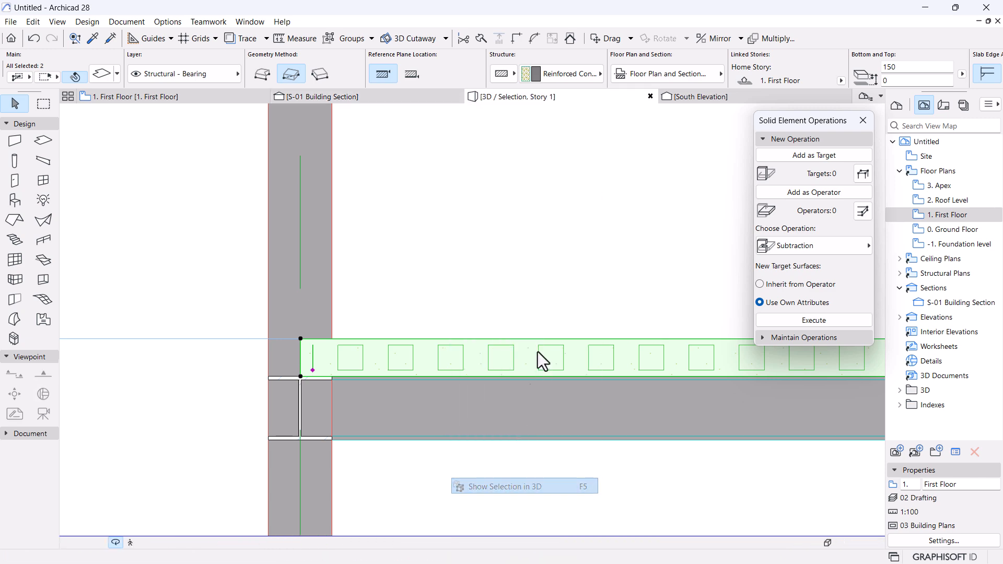
pyautogui.keyDown('shift'); pyautogui.moveTo(396, 331); pyautogui.dragTo(422, 306, button='middle'); pyautogui.keyUp('shift')
# Put the battens on the Hidden layer to expose the hollow cores, then return to the browser.
pyautogui.click(457, 389)
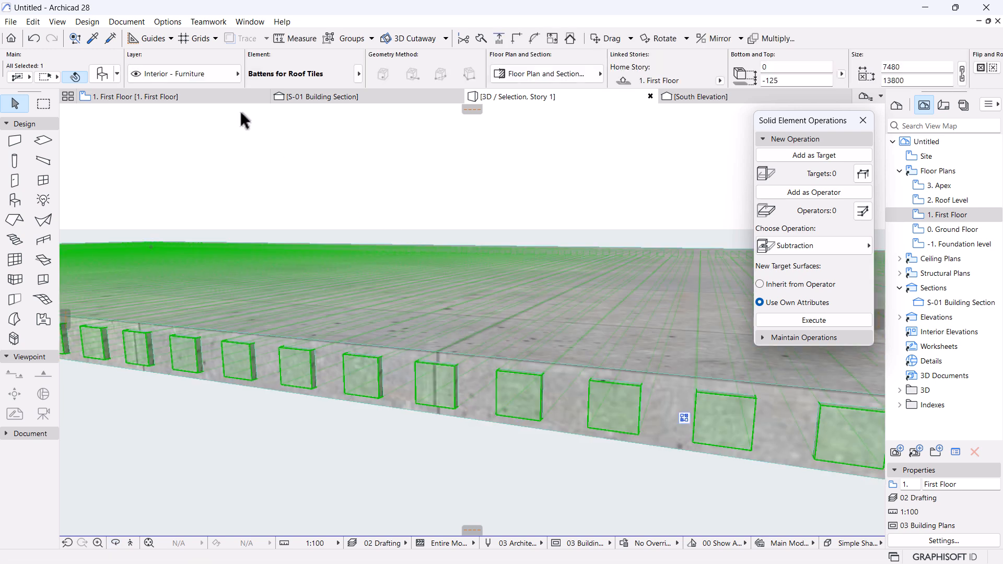
pyautogui.click(213, 76)
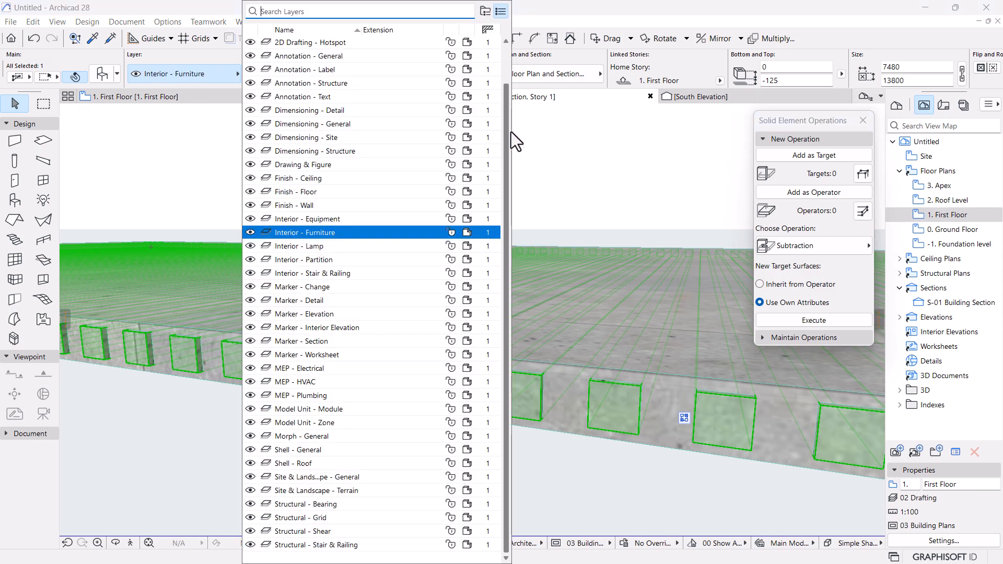
pyautogui.scroll(2, 507, 117)
pyautogui.click(347, 54)
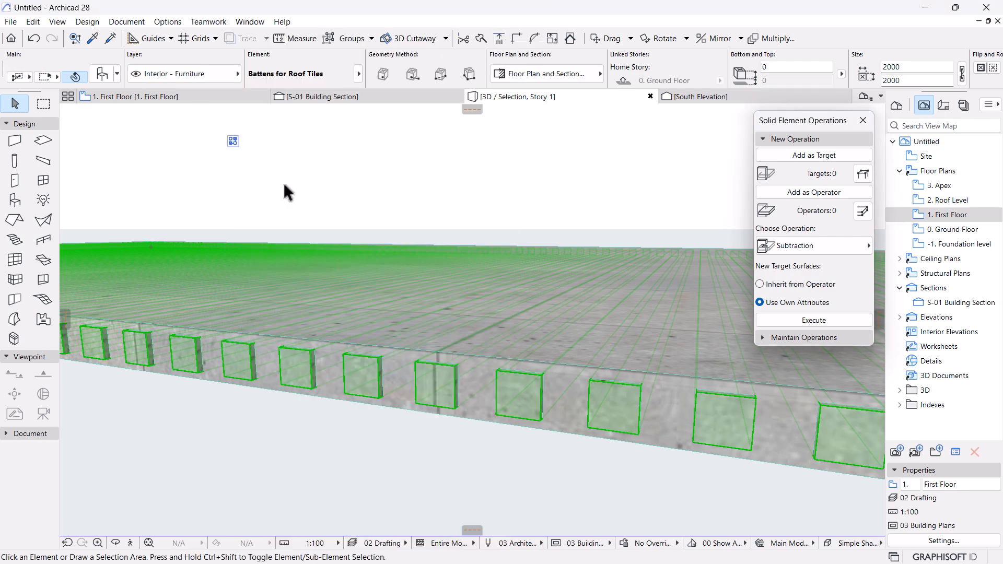
pyautogui.keyDown('shift'); pyautogui.moveTo(460, 209); pyautogui.dragTo(496, 559, button='middle'); pyautogui.keyUp('shift')
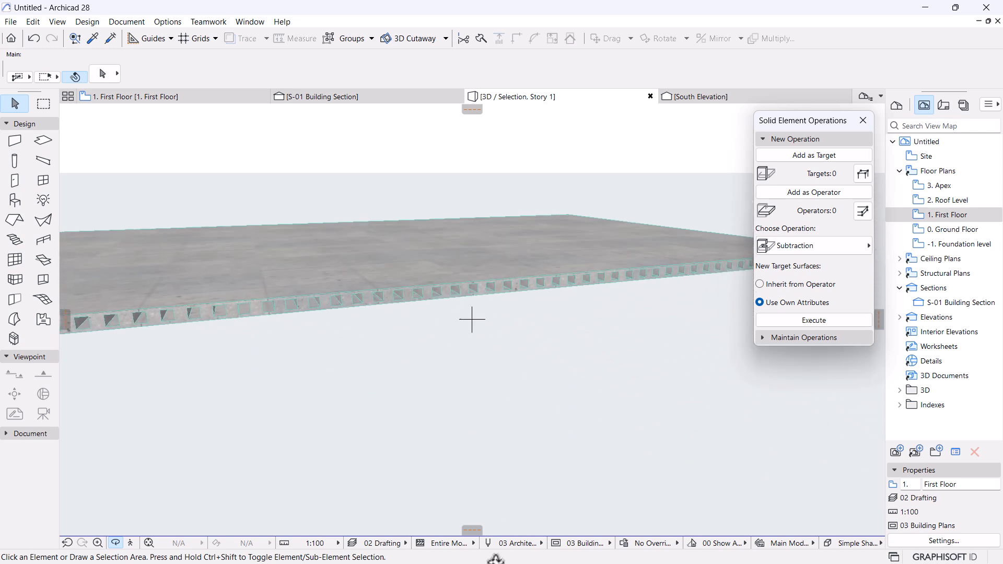
pyautogui.press('super')
pyautogui.click(502, 551)
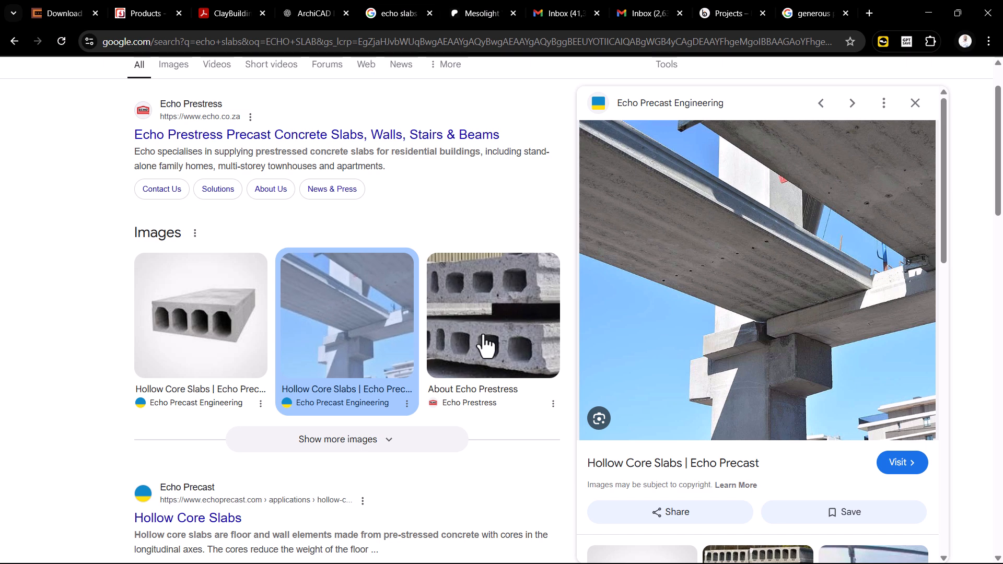
# Switch from Chrome back to Archicad and orbit the hollow-cored slab in 3D.
pyautogui.press('super')
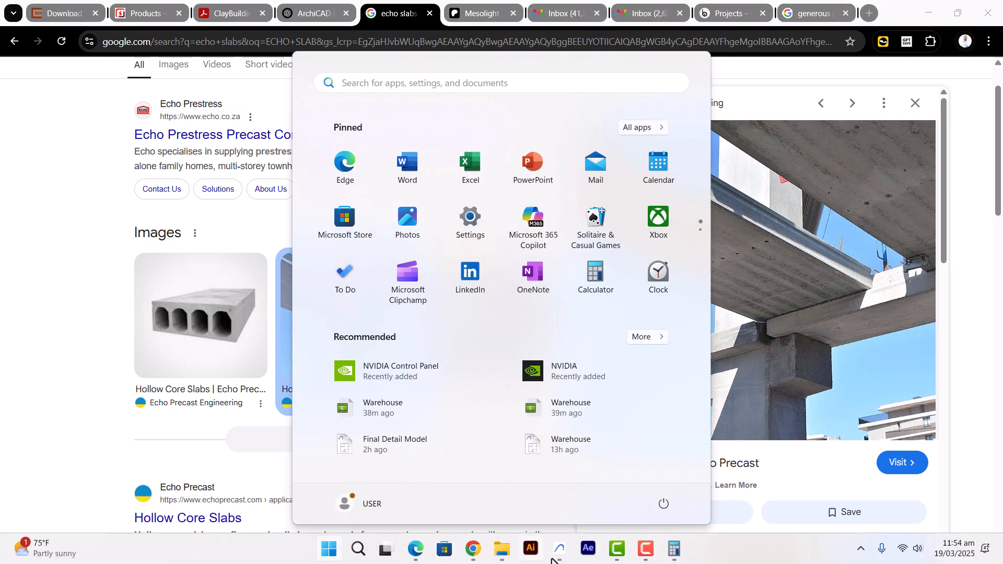
pyautogui.moveTo(559, 560)
pyautogui.click(556, 506)
pyautogui.moveTo(594, 374); pyautogui.dragTo(566, 390)
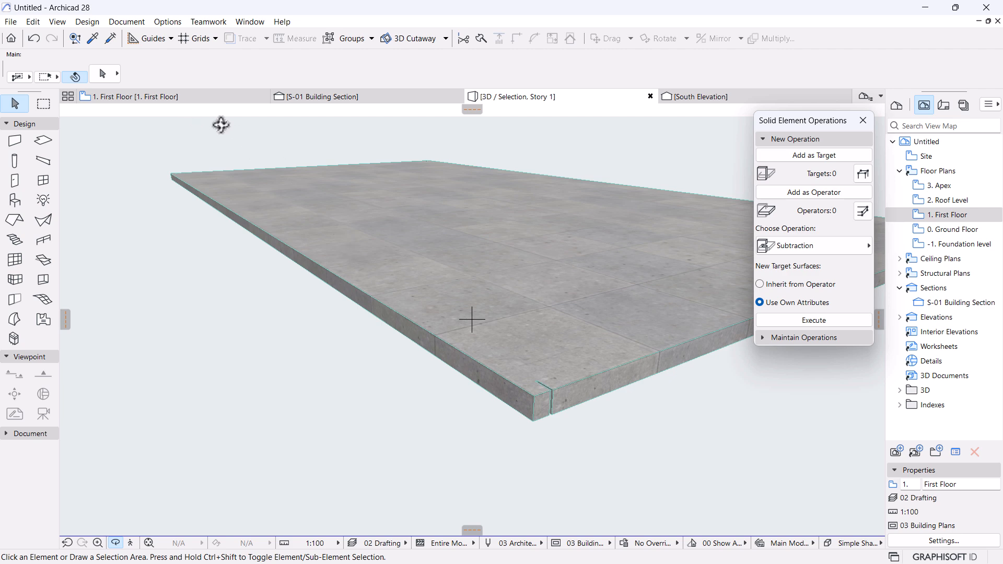
# On the first floor plan, turn the '- Hidden' layer back on in Layer settings.
pyautogui.click(199, 95)
pyautogui.click(479, 236)
pyautogui.scroll(2, 479, 230)
pyautogui.scroll(-3, 517, 247)
pyautogui.moveTo(516, 247); pyautogui.dragTo(427, 265, button='middle')
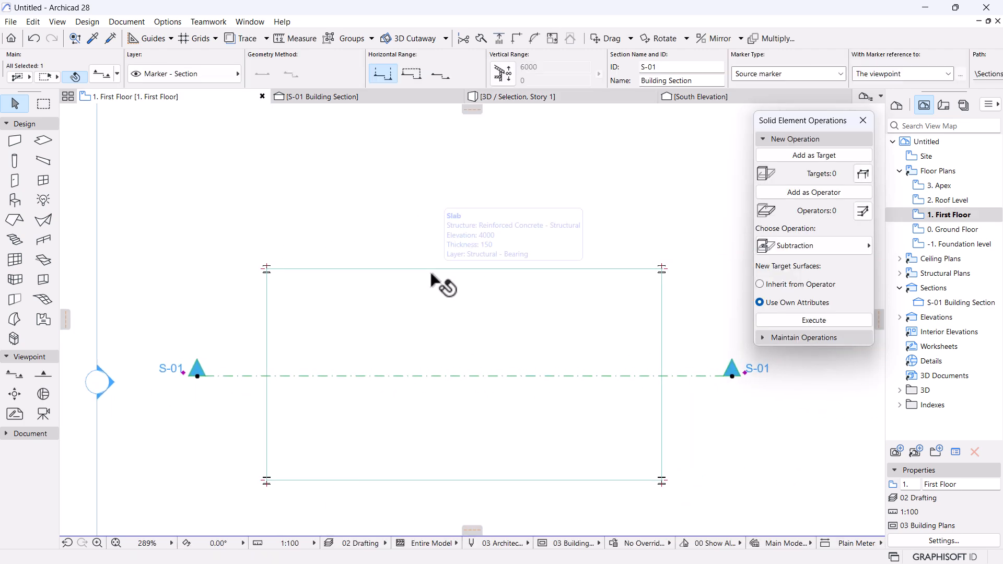
pyautogui.hotkey('ctrl', 'l')
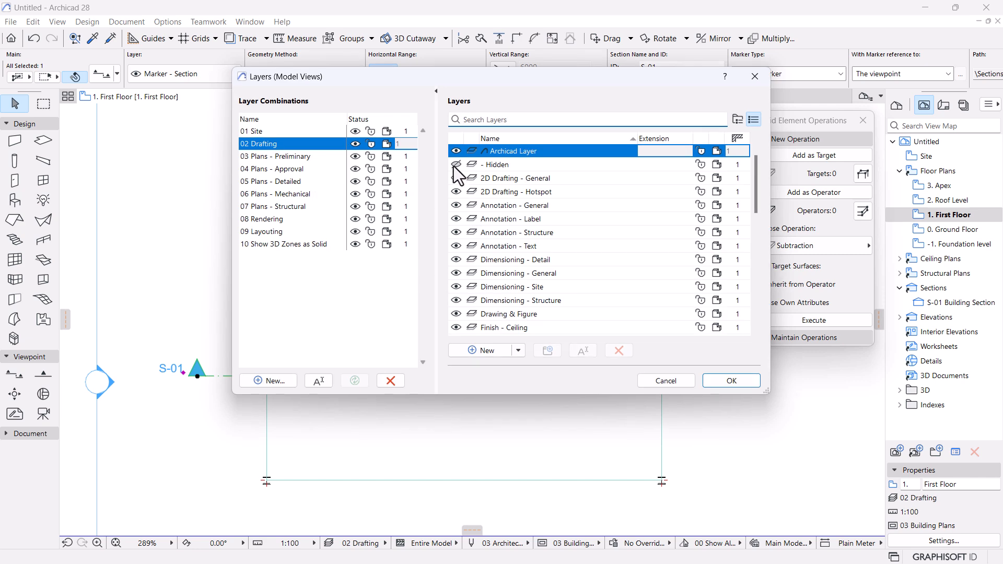
pyautogui.click(454, 166)
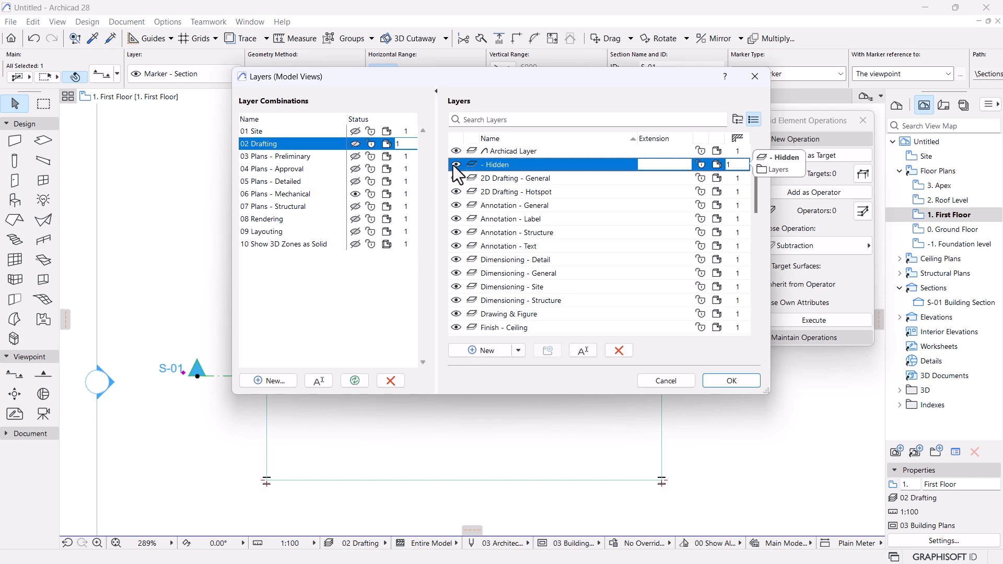
pyautogui.click(731, 380)
# Angle-stretch the Battens for Roof Tiles corner beside the steel column.
pyautogui.click(453, 309)
pyautogui.scroll(10, 371, 293)
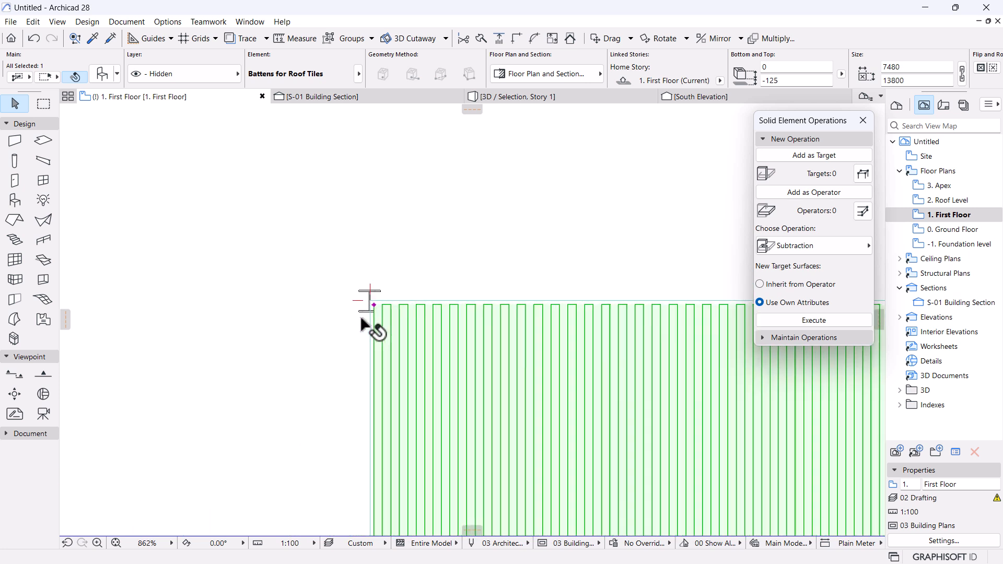
pyautogui.click(372, 290)
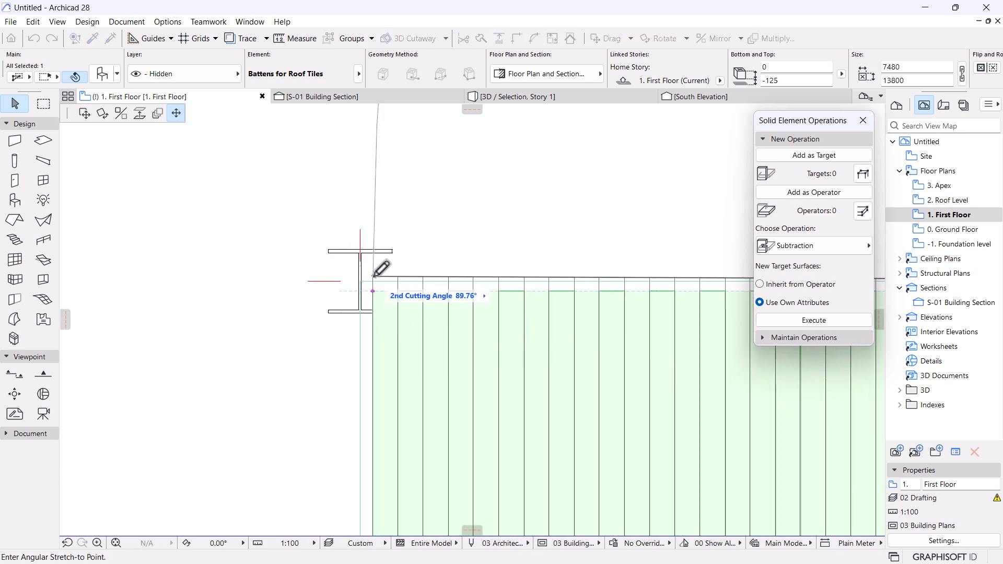
pyautogui.click(374, 276)
pyautogui.click(196, 180)
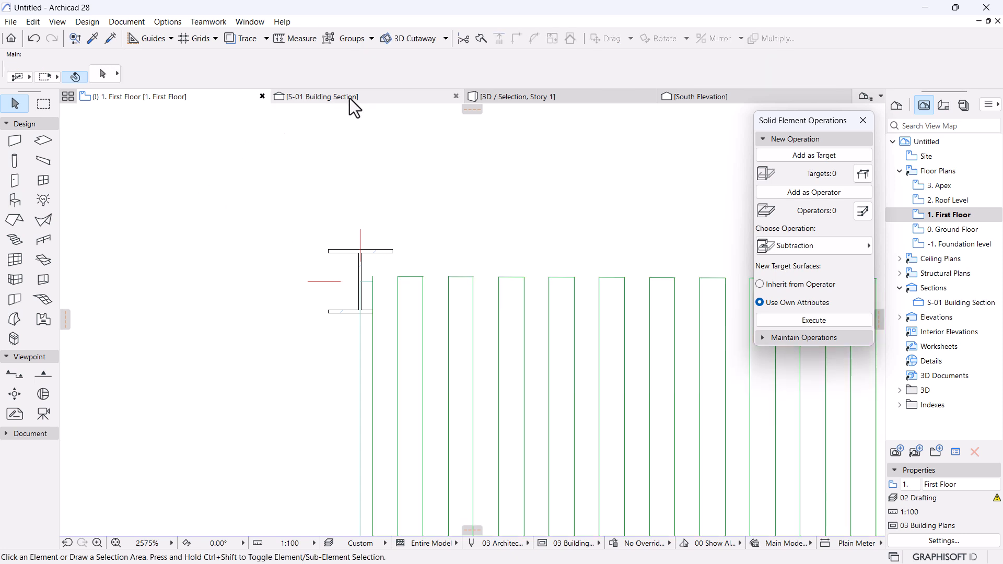
# Orbit the 3D view of the slab from the side and from above.
pyautogui.click(502, 97)
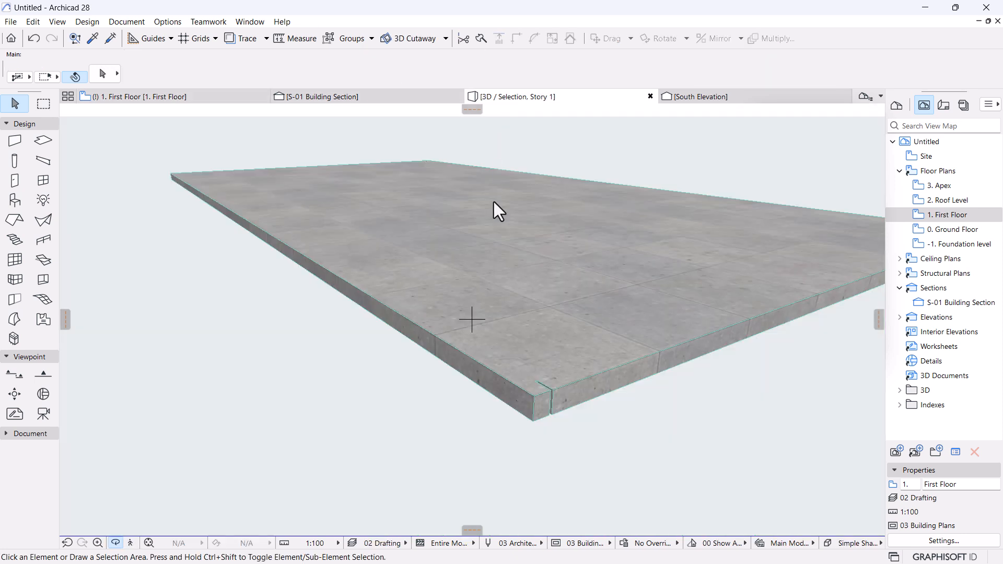
pyautogui.moveTo(443, 283); pyautogui.dragTo(657, 299)
pyautogui.scroll(10, 528, 331)
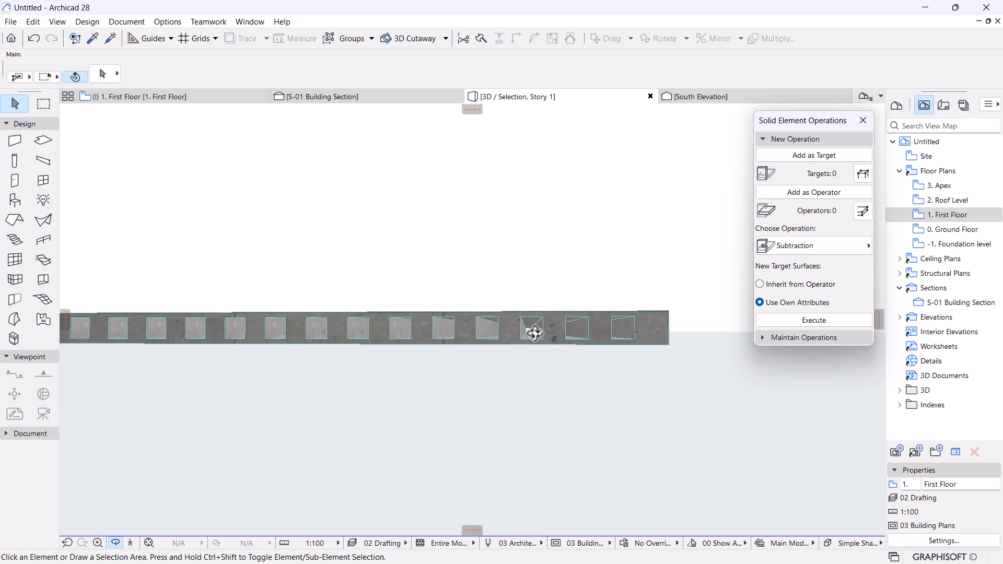
pyautogui.scroll(8, 534, 332)
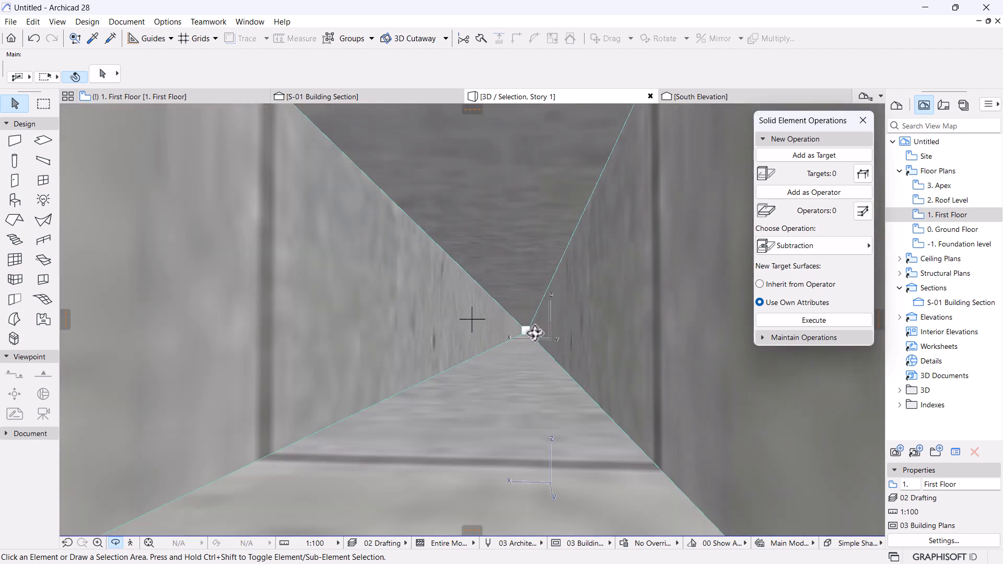
pyautogui.scroll(-15, 536, 331)
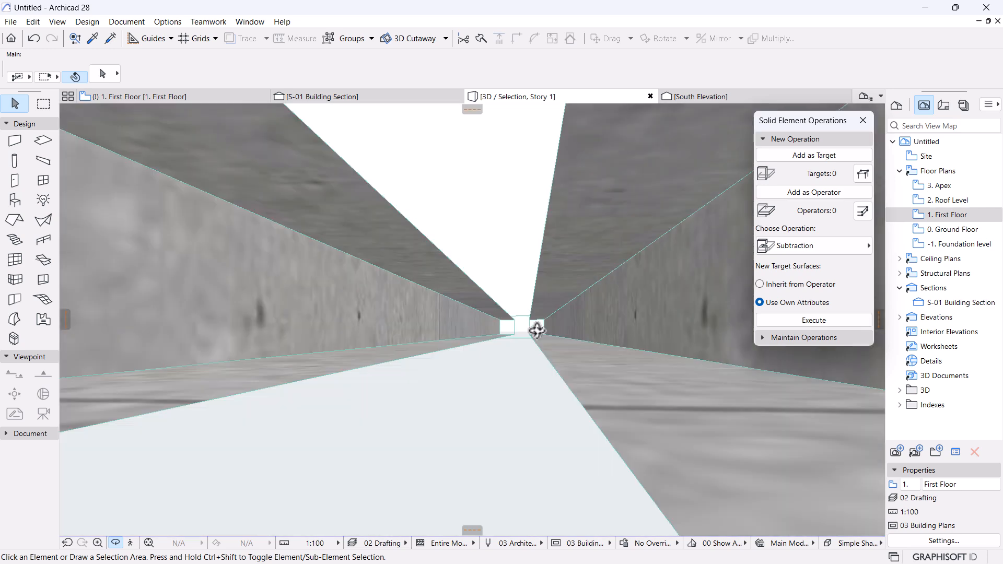
pyautogui.moveTo(536, 331); pyautogui.dragTo(452, 400)
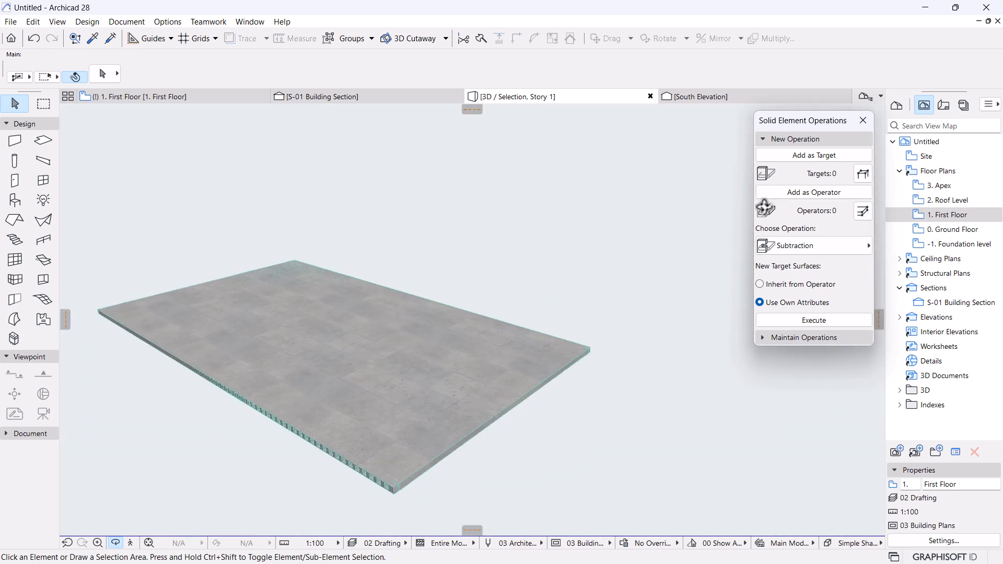
pyautogui.click(828, 139)
pyautogui.moveTo(440, 259); pyautogui.dragTo(494, 276)
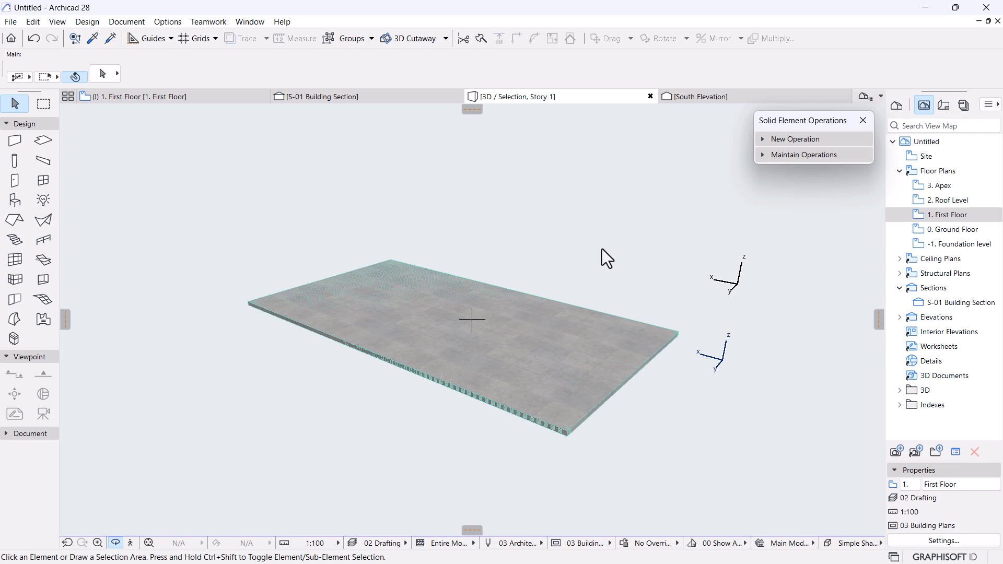
# Show All in 3D and orbit the full frame model from several angles.
pyautogui.rightClick(587, 227)
pyautogui.click(622, 341)
pyautogui.moveTo(524, 319); pyautogui.dragTo(534, 349)
pyautogui.moveTo(534, 350); pyautogui.dragTo(452, 315, button='middle')
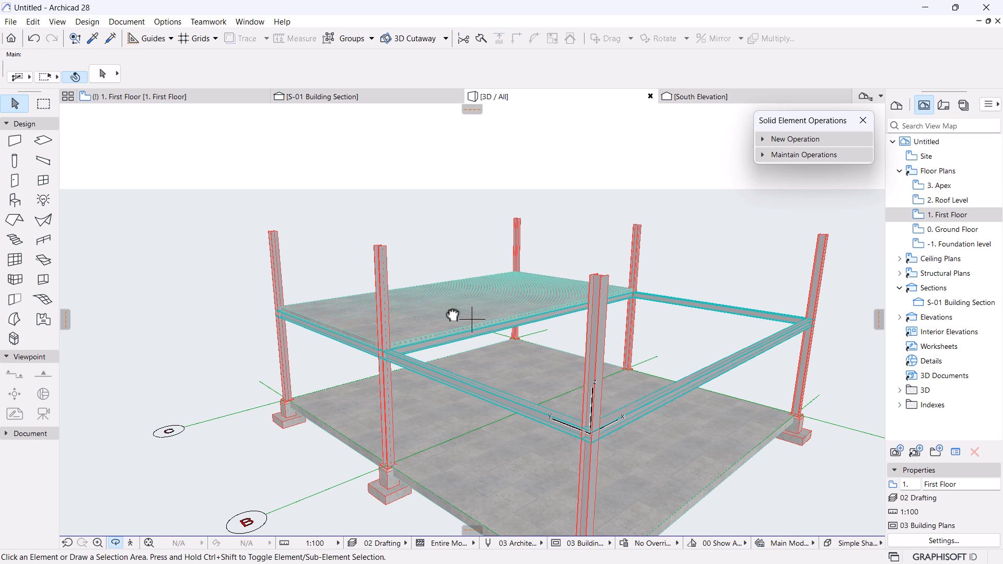
pyautogui.scroll(4, 451, 313)
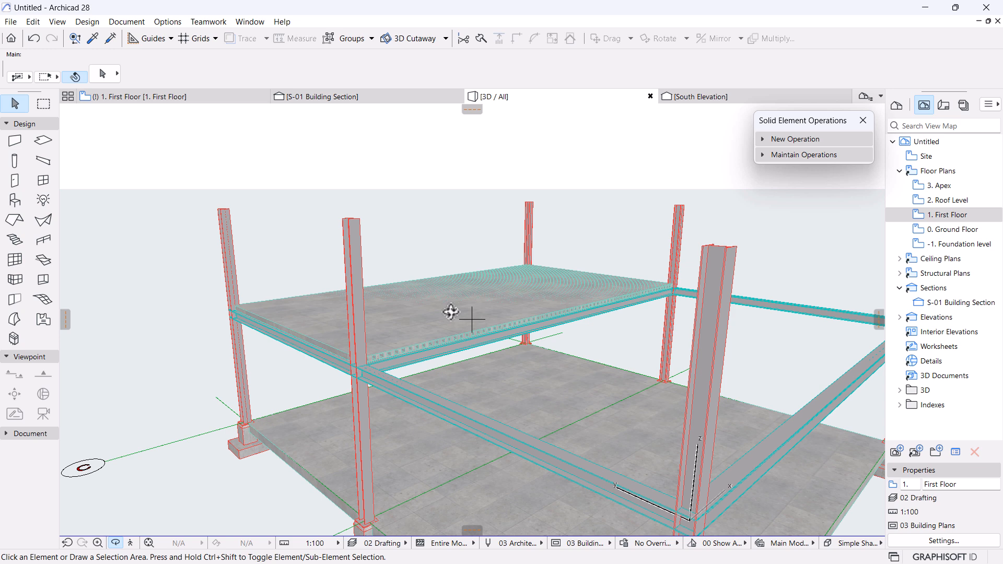
pyautogui.scroll(4, 451, 312)
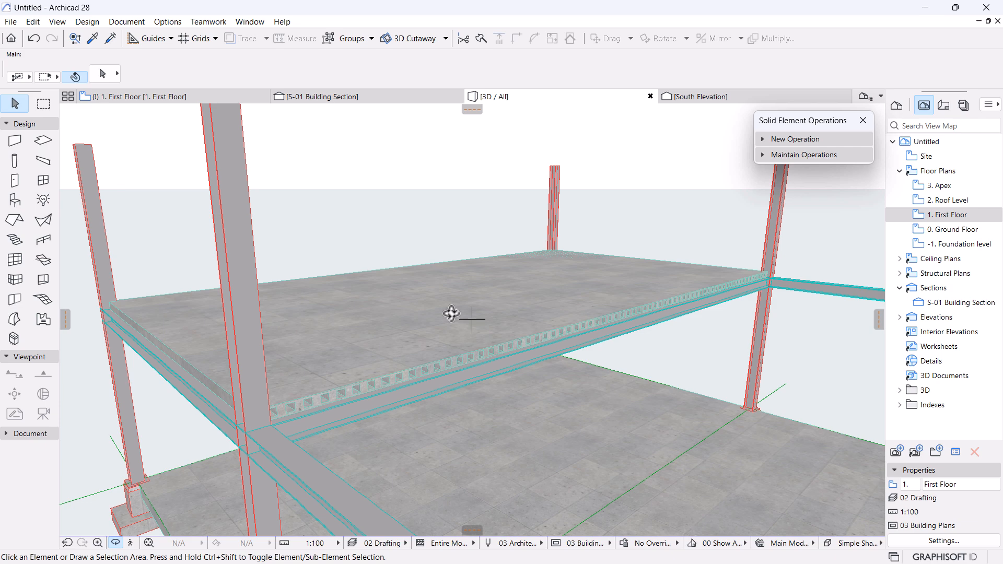
pyautogui.scroll(-8, 451, 313)
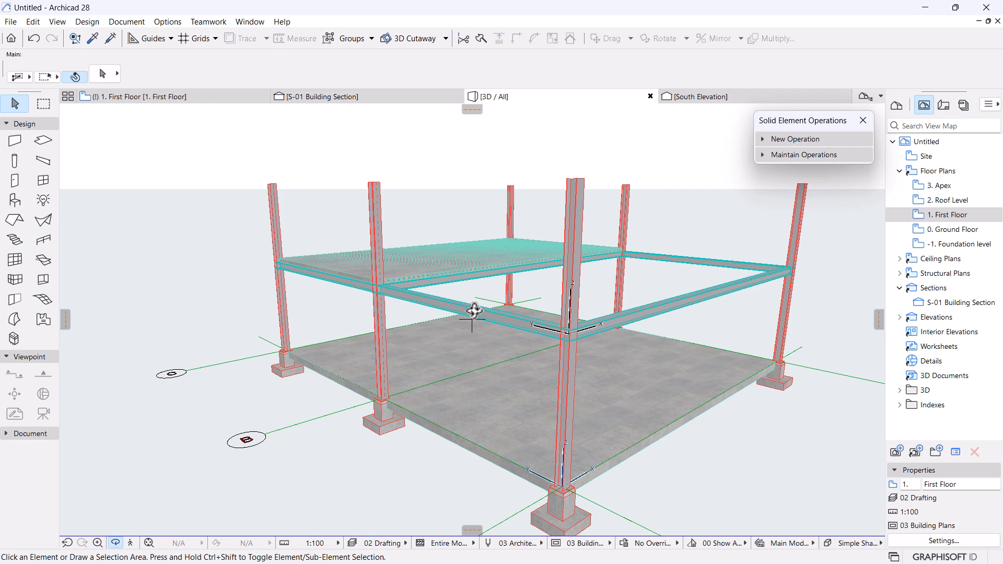
pyautogui.scroll(4, 474, 311)
pyautogui.keyDown('shift'); pyautogui.moveTo(677, 267); pyautogui.dragTo(429, 316, button='middle'); pyautogui.keyUp('shift')
pyautogui.keyDown('shift'); pyautogui.moveTo(428, 249); pyautogui.dragTo(558, 345, button='middle'); pyautogui.keyUp('shift')
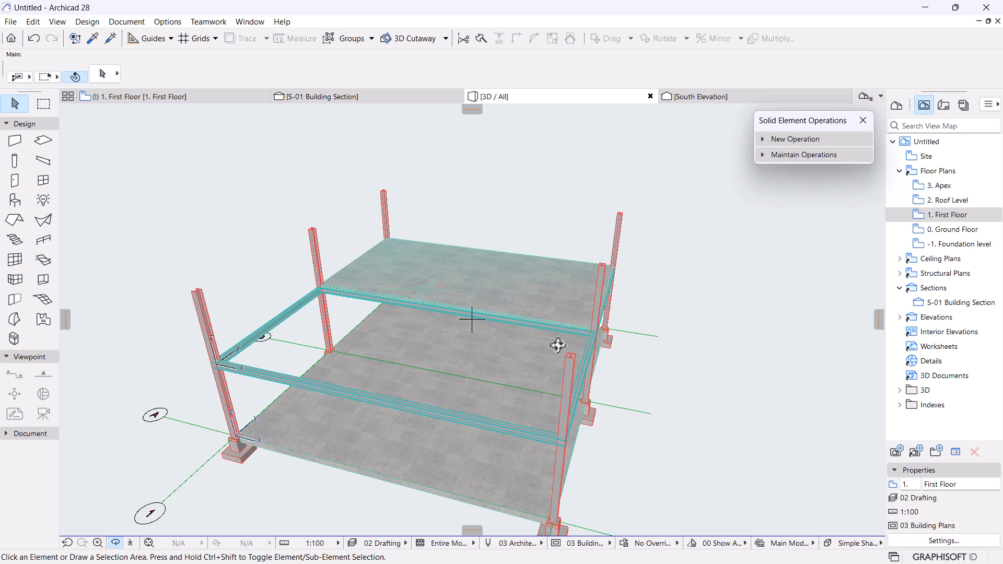
pyautogui.moveTo(560, 350); pyautogui.dragTo(543, 405)
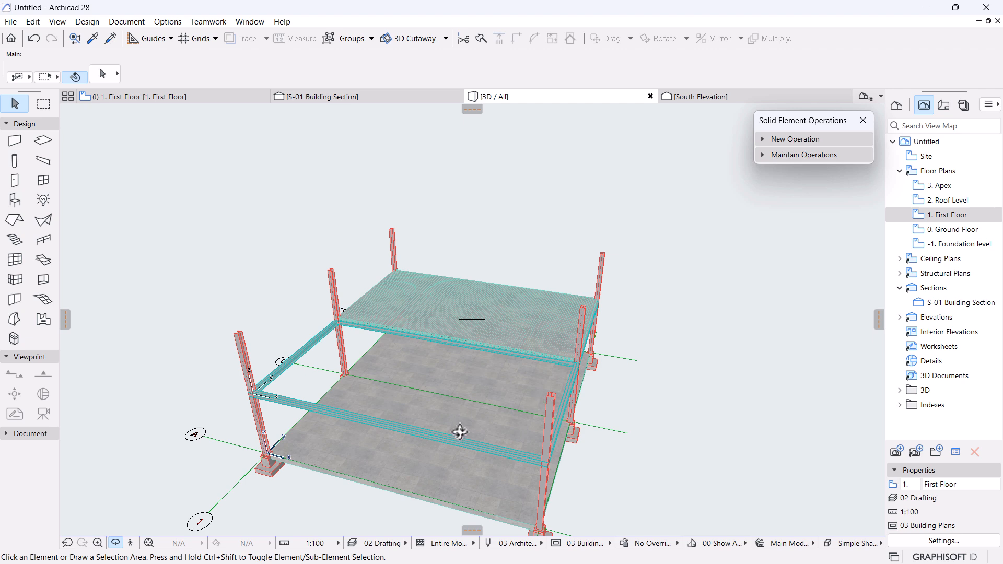
# Select the front, back and third first-floor beams together.
pyautogui.press('Escape')
pyautogui.click(437, 441)
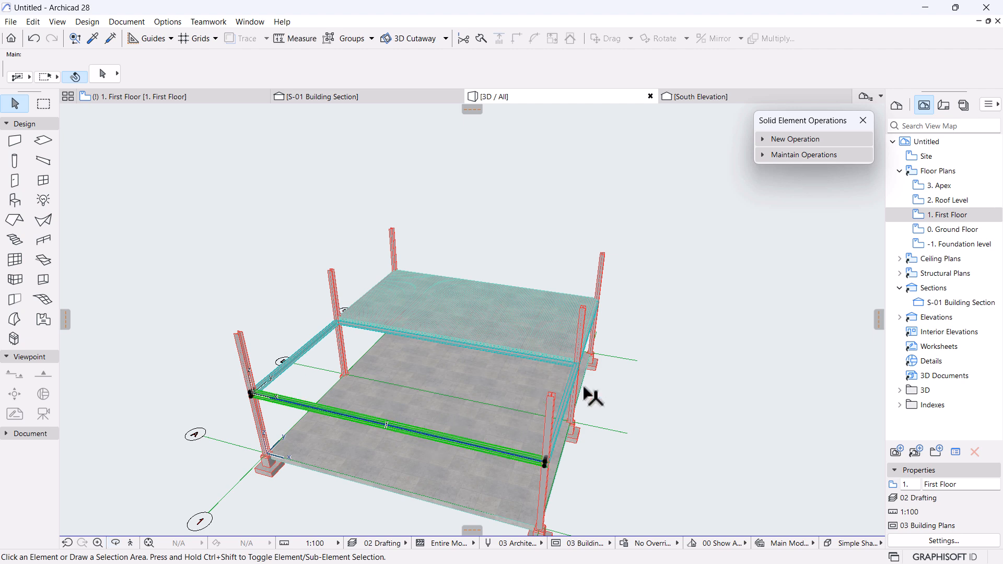
pyautogui.keyDown('shift'); pyautogui.click(560, 365); pyautogui.keyUp('shift')
pyautogui.scroll(5, 630, 280)
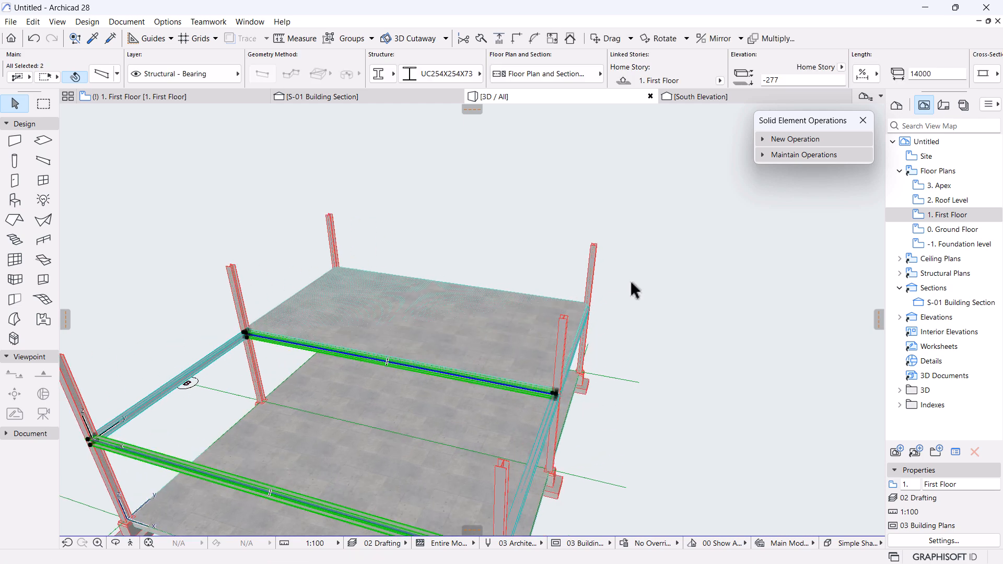
pyautogui.press('o')
pyautogui.moveTo(635, 281); pyautogui.dragTo(507, 393)
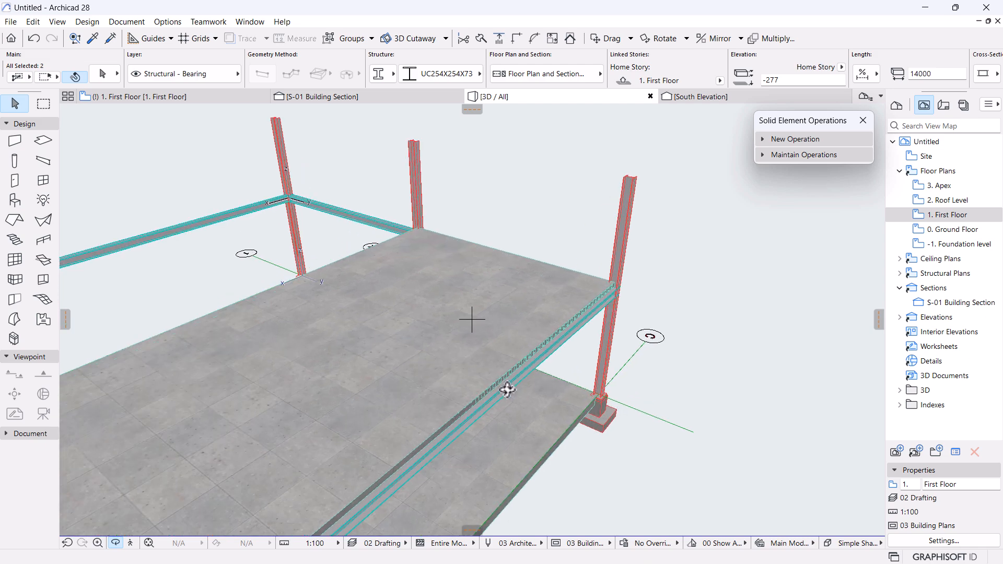
pyautogui.keyDown('shift'); pyautogui.click(507, 388); pyautogui.keyUp('shift')
pyautogui.scroll(-3, 615, 341)
pyautogui.scroll(-3, 616, 345)
# Drag a copy of the three beams up 3404 from the beam-column corner to the column tops.
pyautogui.hotkey('ctrl', 'shift', 'd')
pyautogui.click(500, 401)
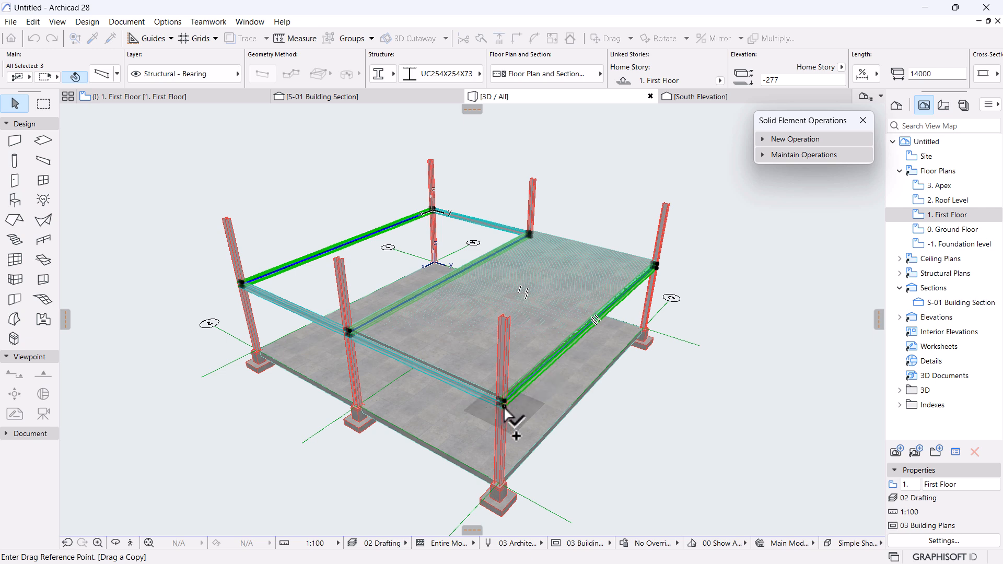
pyautogui.click(504, 314)
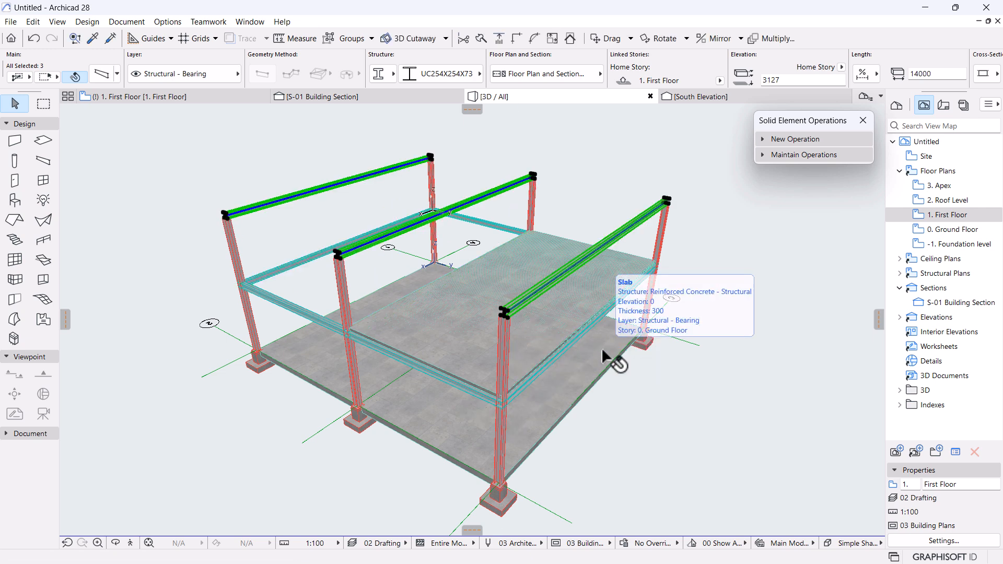
# Open the Beam Selection Settings for the raised UC254X254X73 beams at elevation 3127.
pyautogui.keyDown('shift'); pyautogui.moveTo(475, 376); pyautogui.dragTo(549, 344, button='middle'); pyautogui.keyUp('shift')
pyautogui.scroll(3, 548, 345)
pyautogui.keyDown('shift'); pyautogui.moveTo(486, 319); pyautogui.dragTo(529, 272, button='middle'); pyautogui.keyUp('shift')
pyautogui.scroll(-3, 528, 272)
pyautogui.moveTo(435, 297); pyautogui.dragTo(444, 337, button='middle')
pyautogui.keyDown('shift'); pyautogui.moveTo(444, 337); pyautogui.dragTo(422, 329, button='middle'); pyautogui.keyUp('shift')
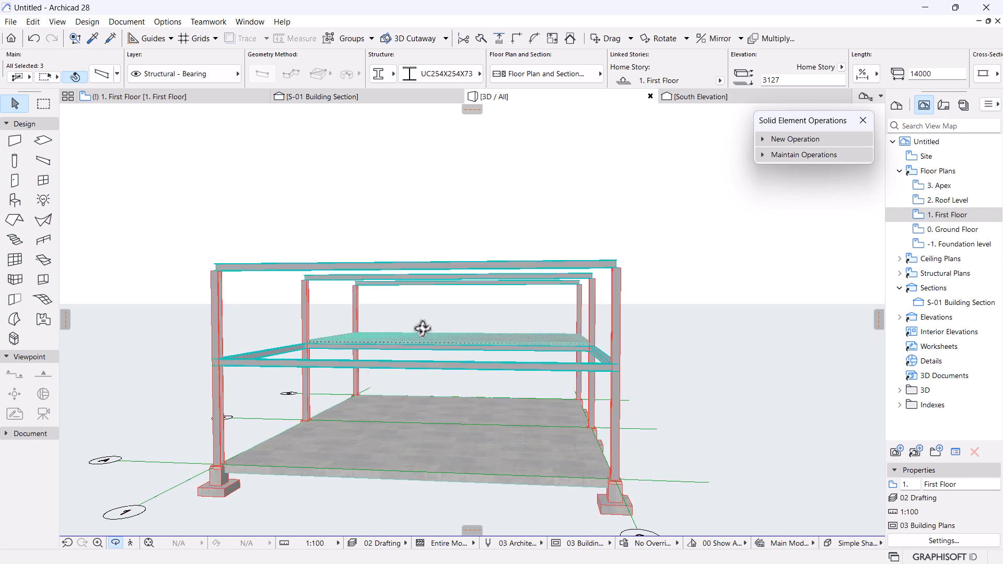
pyautogui.click(101, 75)
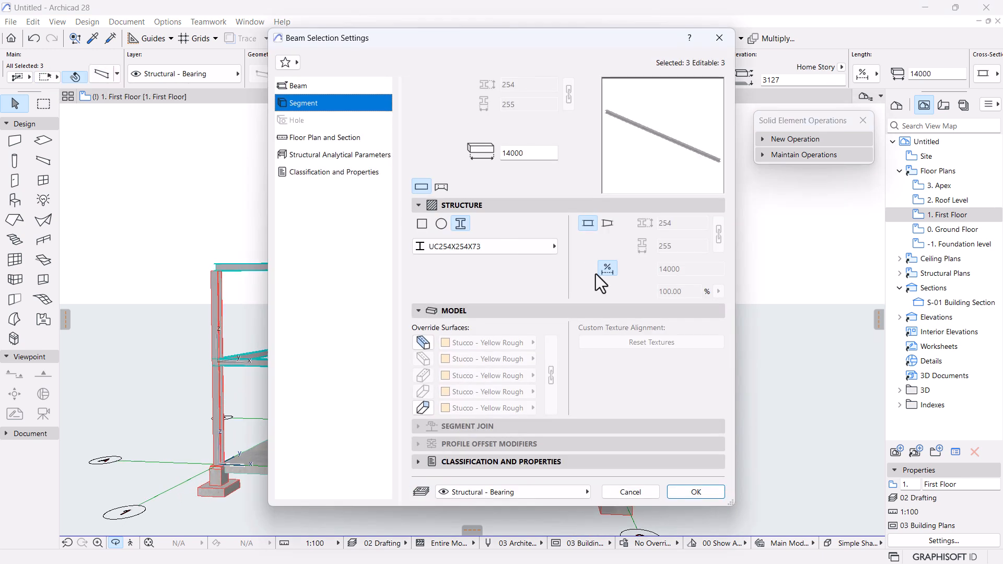
# Make the raised beams Slanted at 23°, lengthening them to 15209.
pyautogui.click(293, 86)
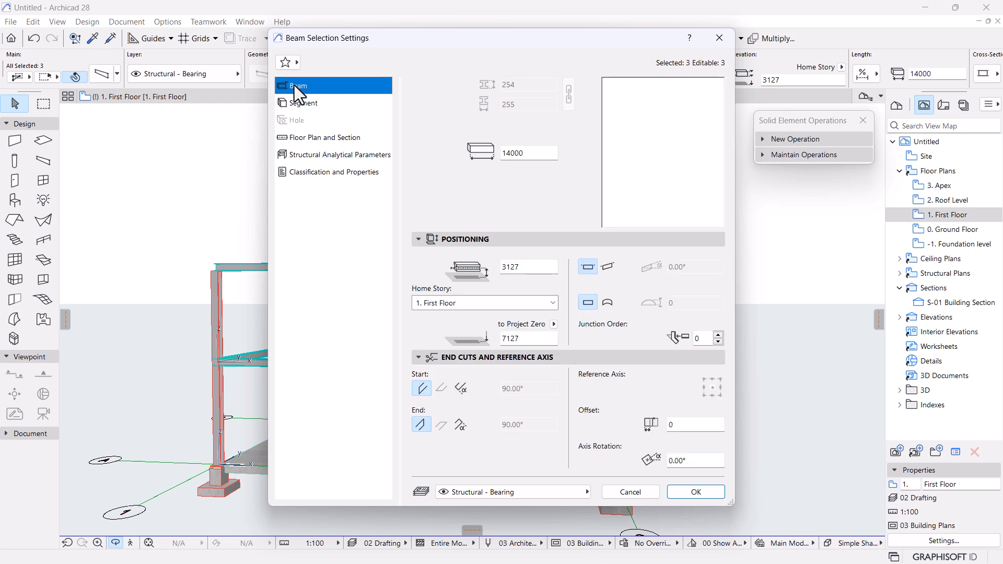
pyautogui.click(608, 267)
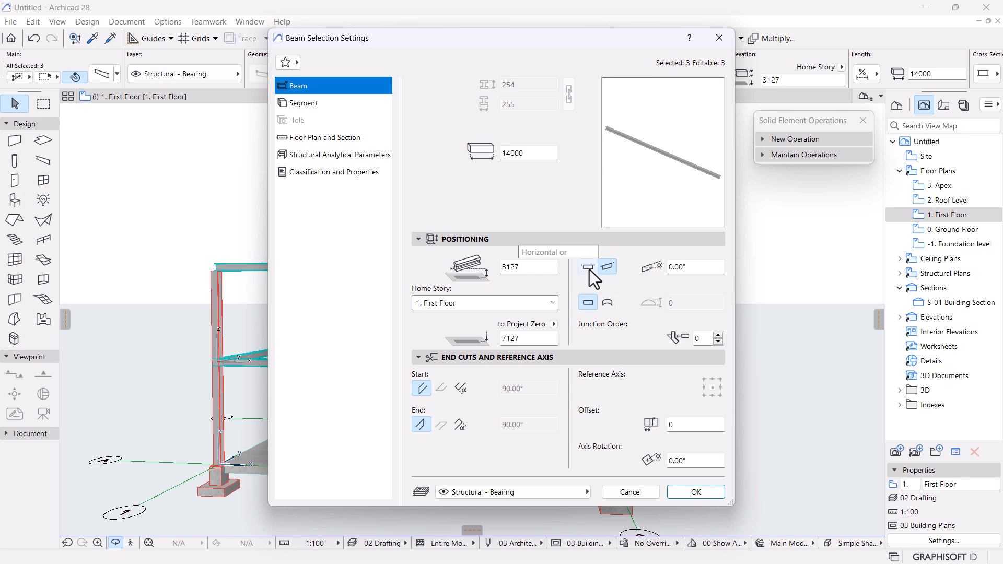
pyautogui.click(685, 267)
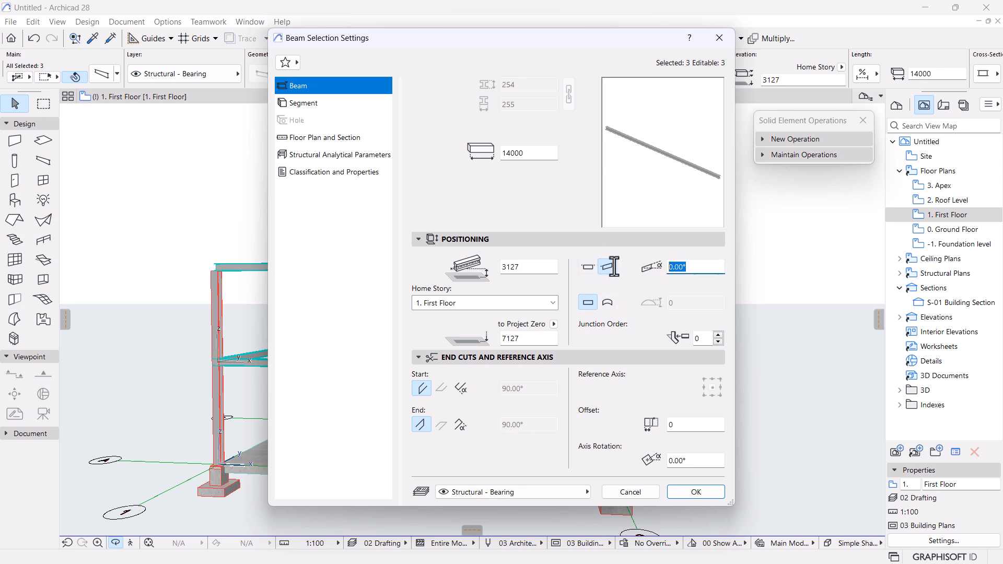
pyautogui.write('23')
pyautogui.click(699, 493)
pyautogui.moveTo(730, 398); pyautogui.dragTo(634, 141)
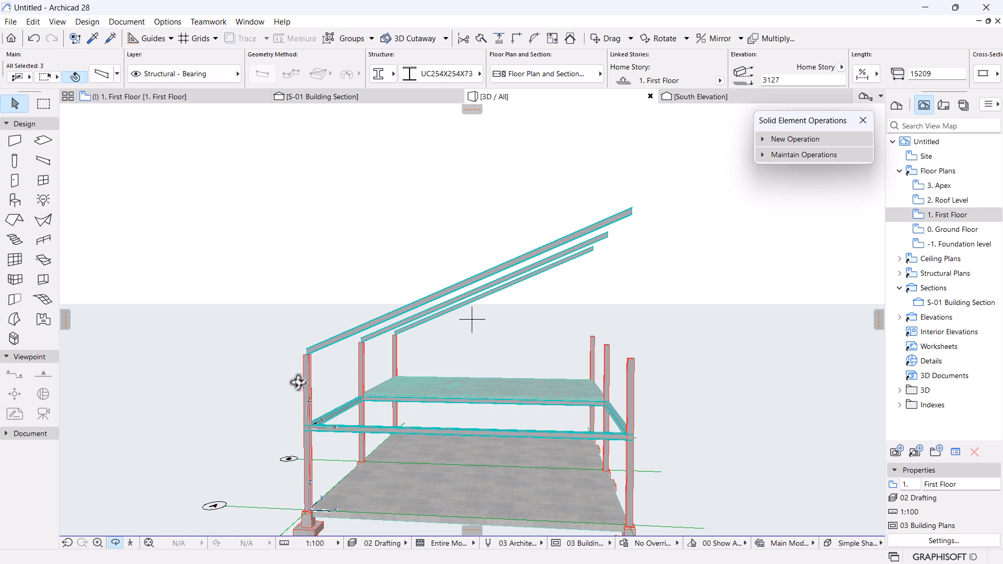
# Put the sloped beams on Home Story 2. Roof Level at elevation 0.
pyautogui.scroll(2, 292, 371)
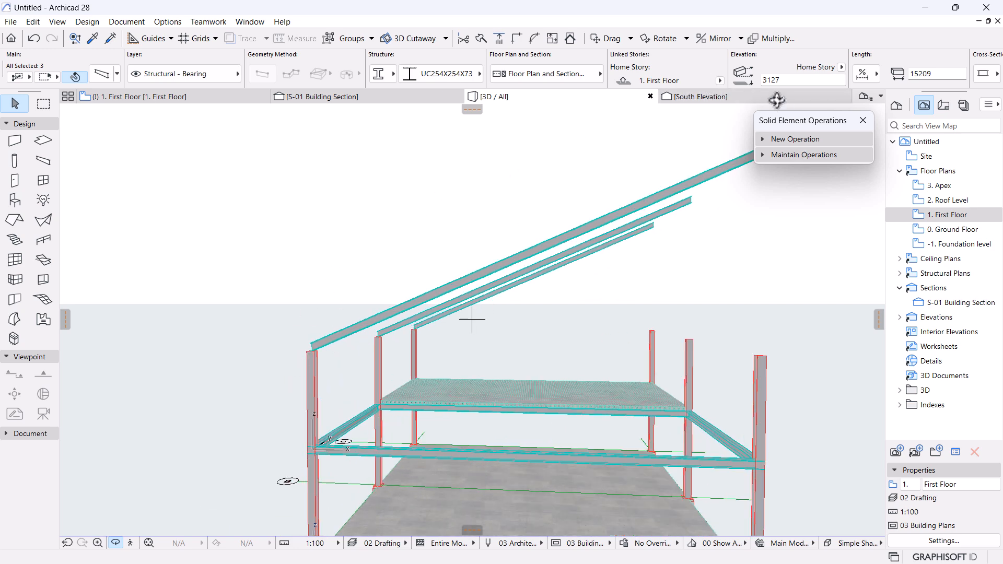
pyautogui.press('Escape')
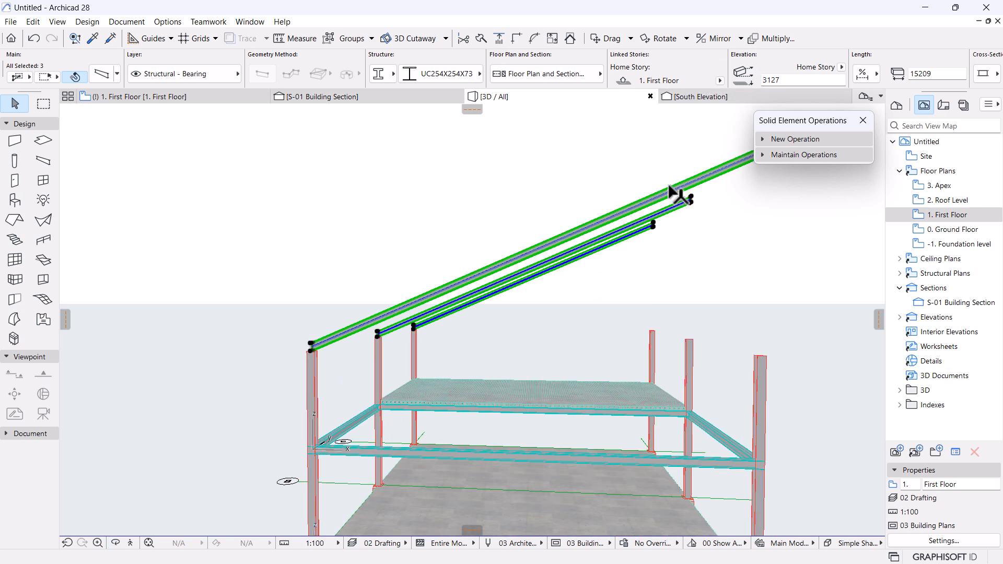
pyautogui.click(720, 81)
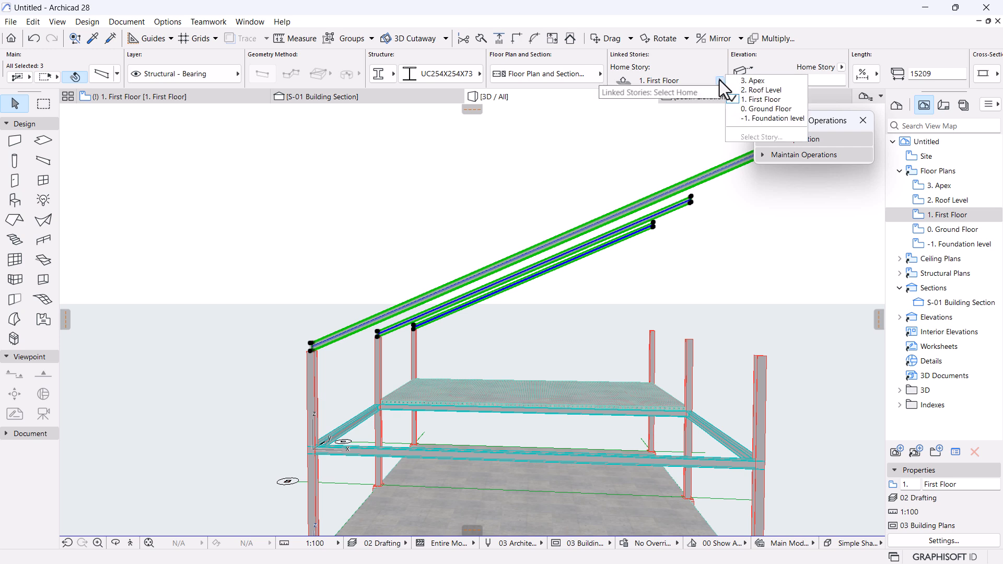
pyautogui.click(762, 89)
pyautogui.moveTo(812, 80); pyautogui.dragTo(682, 82)
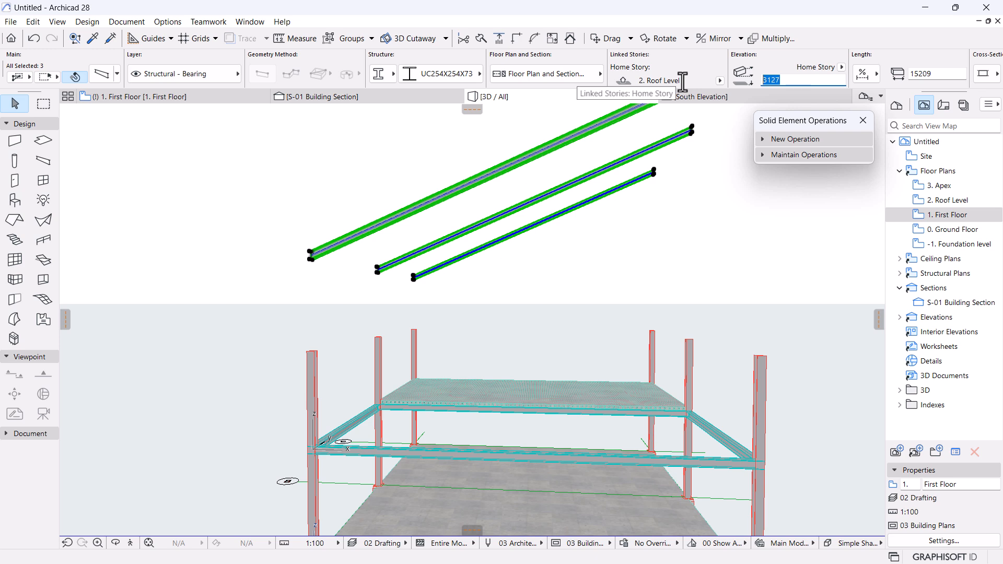
pyautogui.write('0')
pyautogui.press('Return')
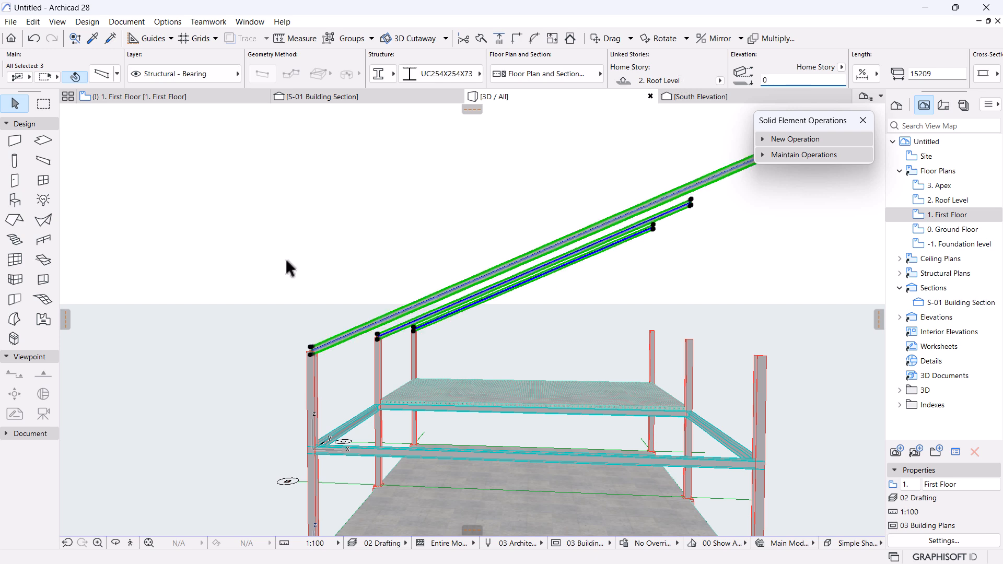
# Orbit and zoom around the frame to check the 23° beams rise from the column tops.
pyautogui.scroll(-1, 286, 259)
pyautogui.moveTo(287, 269); pyautogui.dragTo(304, 244, button='middle')
pyautogui.scroll(3, 338, 277)
pyautogui.keyDown('shift'); pyautogui.moveTo(299, 331); pyautogui.dragTo(414, 338, button='middle'); pyautogui.keyUp('shift')
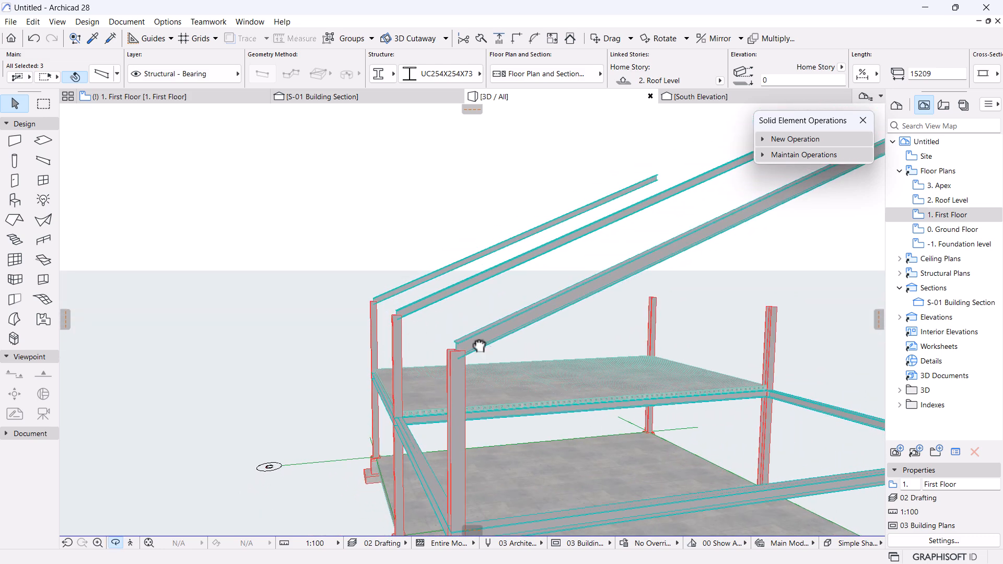
pyautogui.scroll(3, 470, 315)
pyautogui.scroll(2, 381, 316)
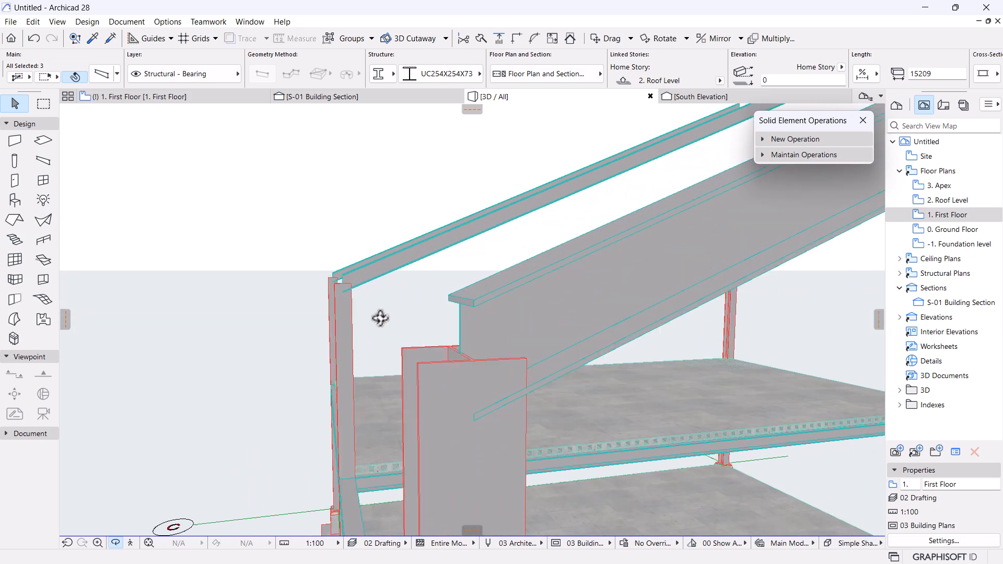
pyautogui.scroll(-5, 479, 366)
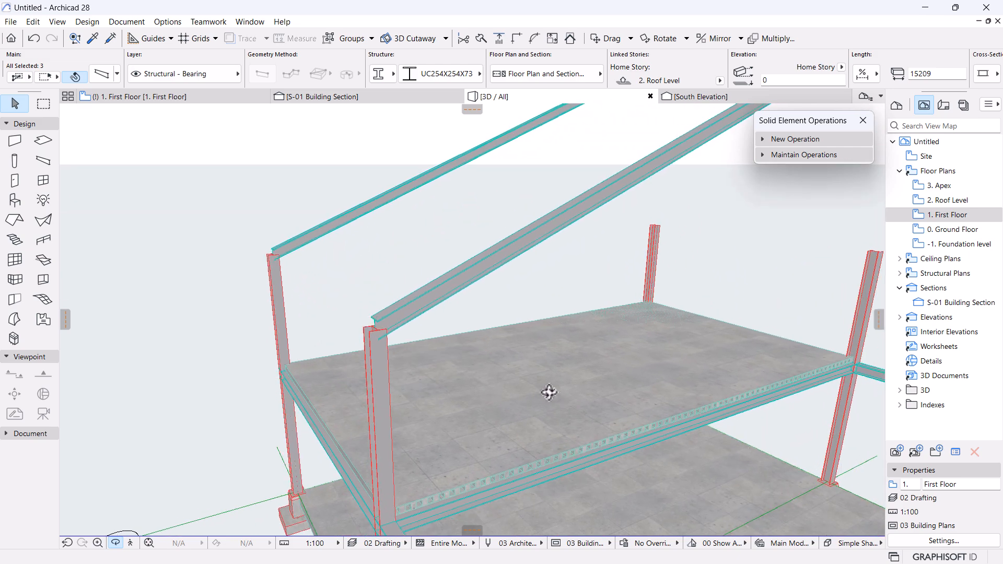
pyautogui.keyDown('shift'); pyautogui.moveTo(585, 400); pyautogui.dragTo(647, 363, button='middle'); pyautogui.keyUp('shift')
pyautogui.scroll(4, 509, 278)
pyautogui.scroll(4, 476, 351)
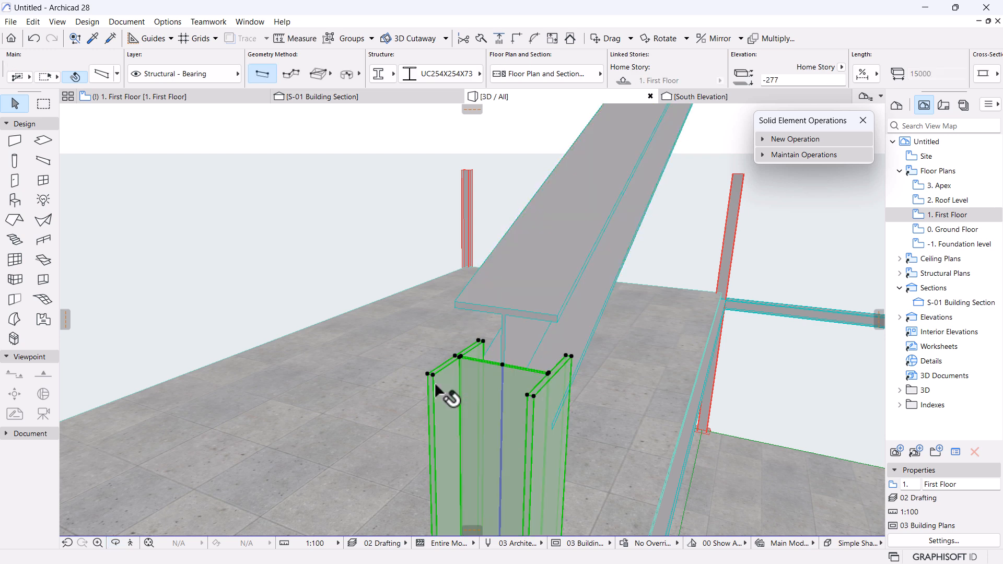
pyautogui.click(448, 398)
pyautogui.moveTo(505, 372)
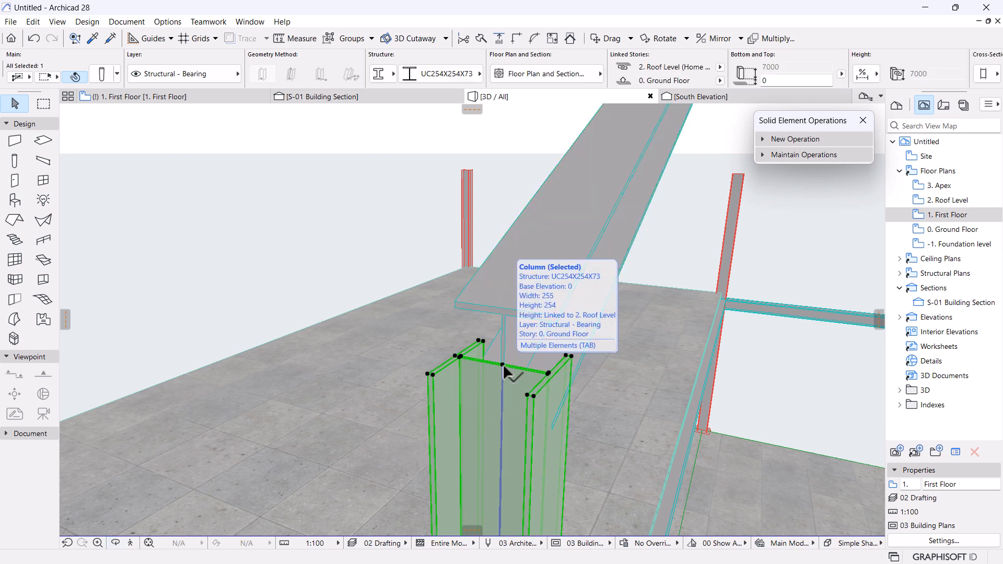
pyautogui.scroll(-5, 513, 370)
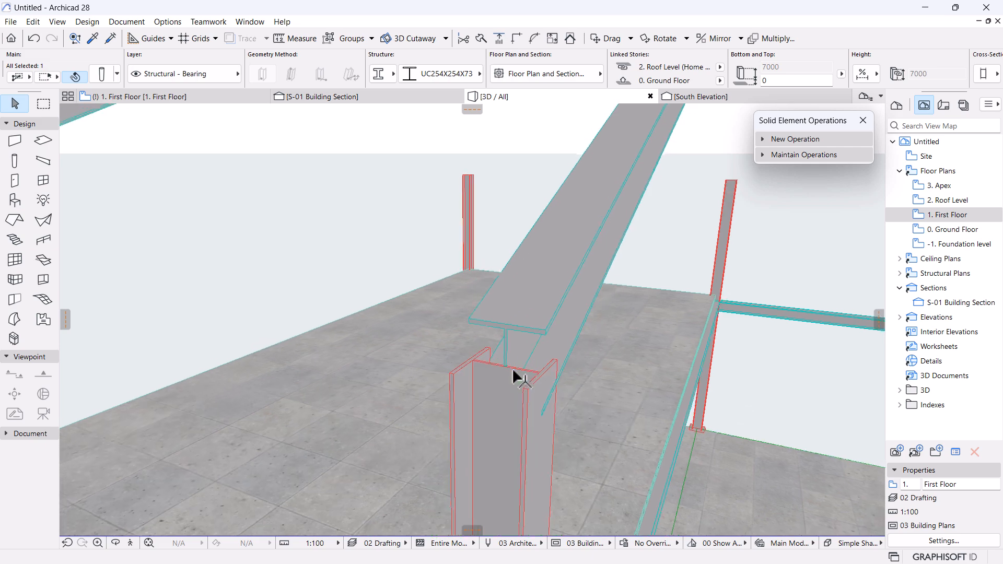
pyautogui.scroll(6, 522, 399)
pyautogui.scroll(-4, 466, 364)
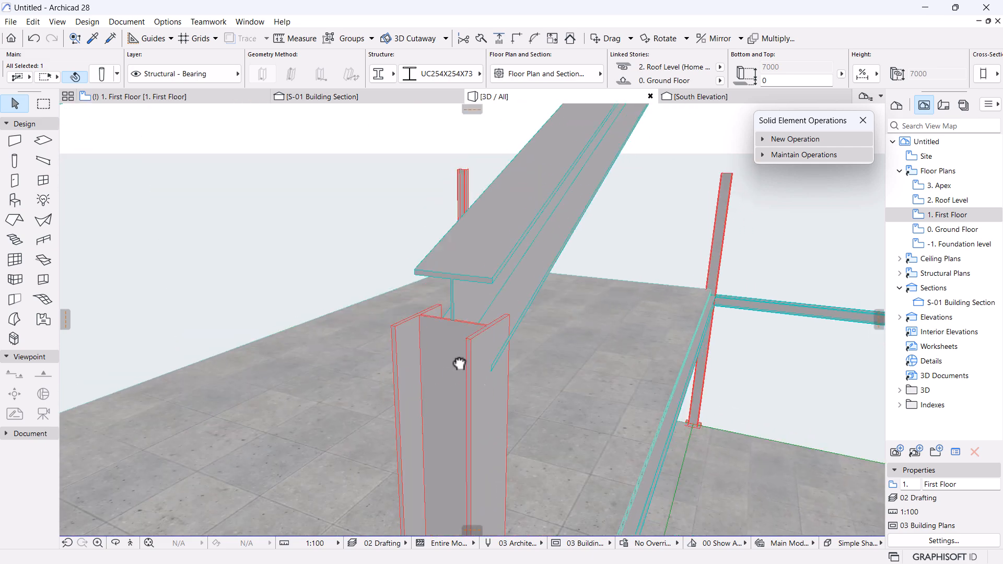
pyautogui.moveTo(465, 364); pyautogui.dragTo(454, 327, button='middle')
pyautogui.scroll(1, 454, 327)
pyautogui.scroll(2, 453, 327)
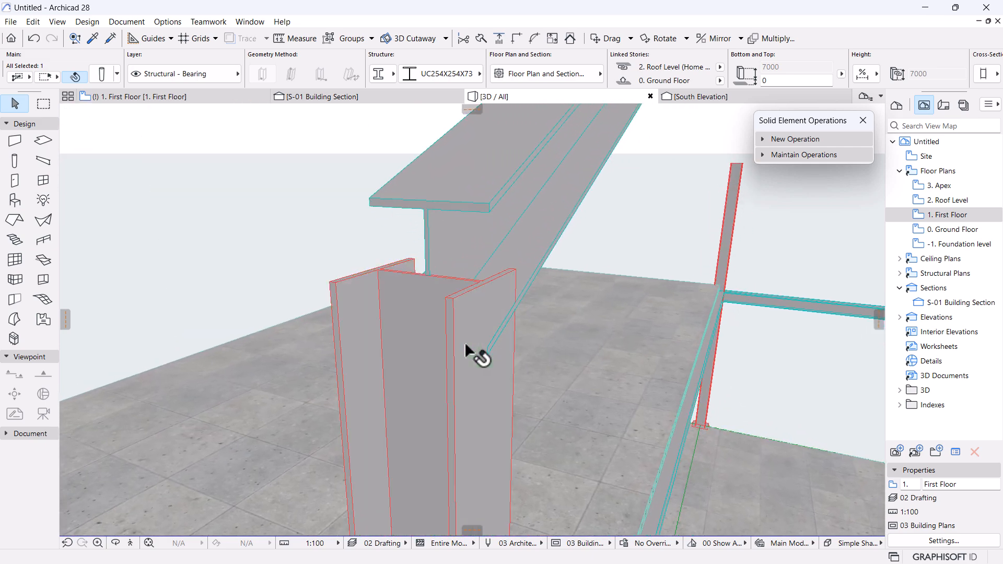
pyautogui.click(638, 239)
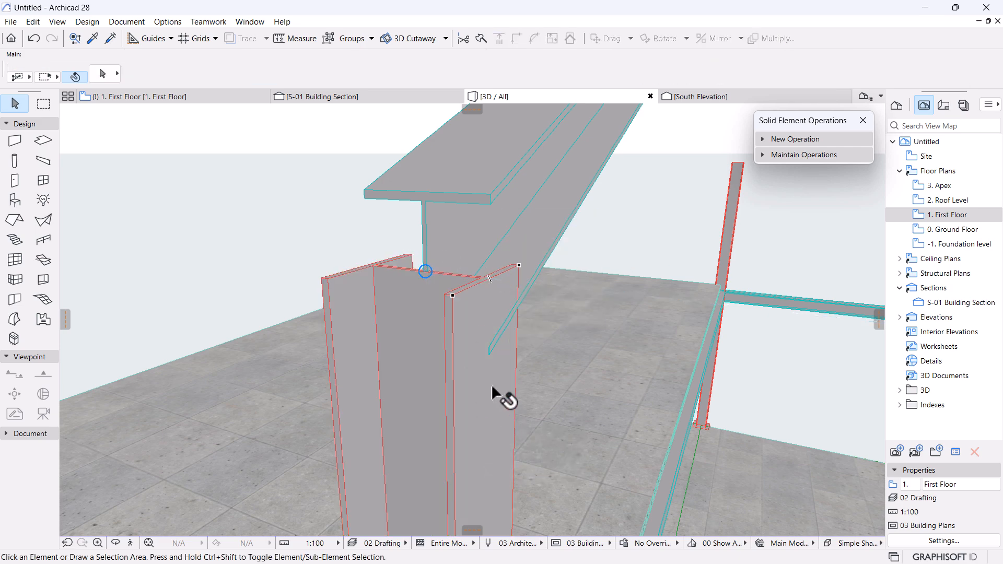
pyautogui.scroll(-4, 475, 306)
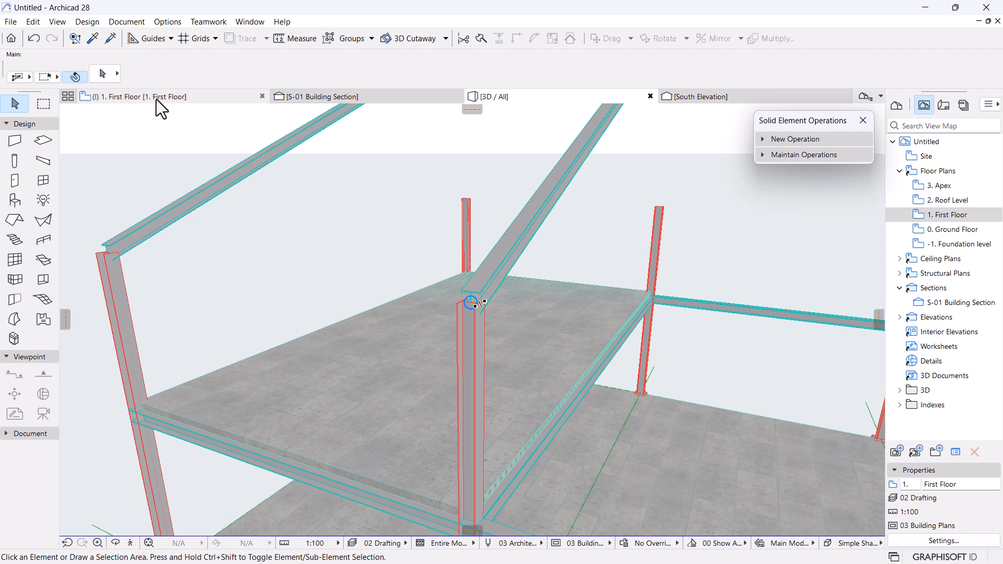
pyautogui.click(952, 229)
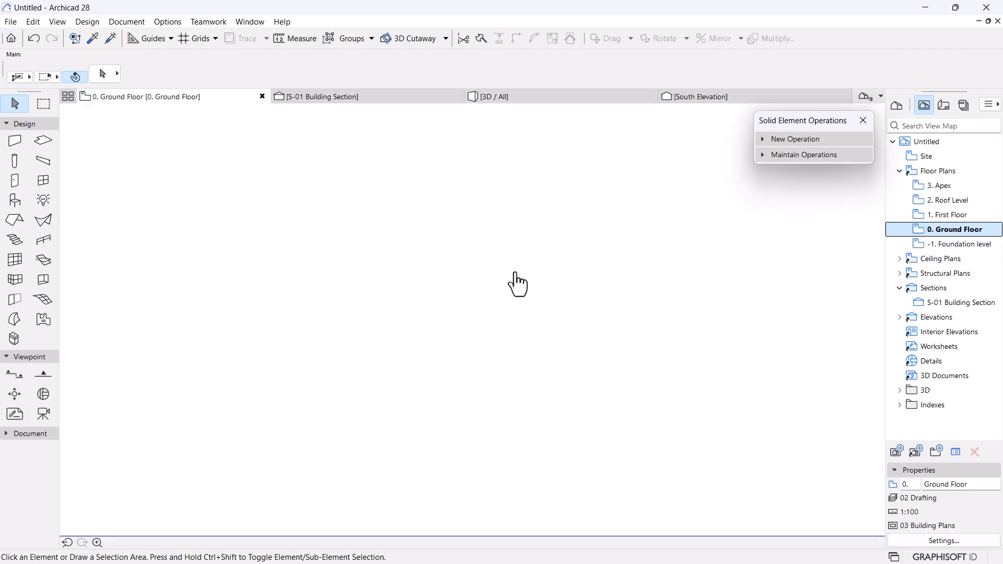
pyautogui.scroll(-15, 434, 282)
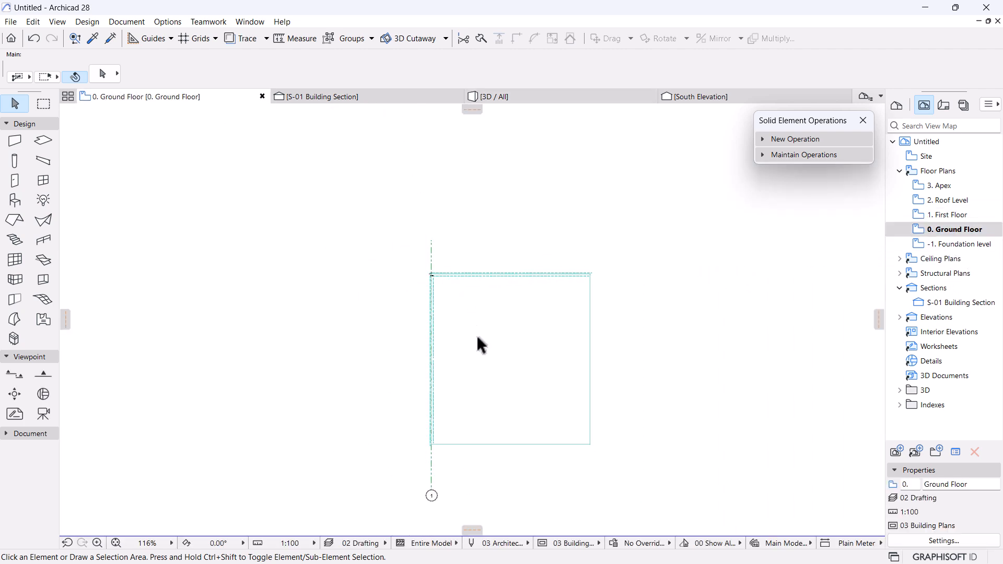
pyautogui.scroll(3, 449, 469)
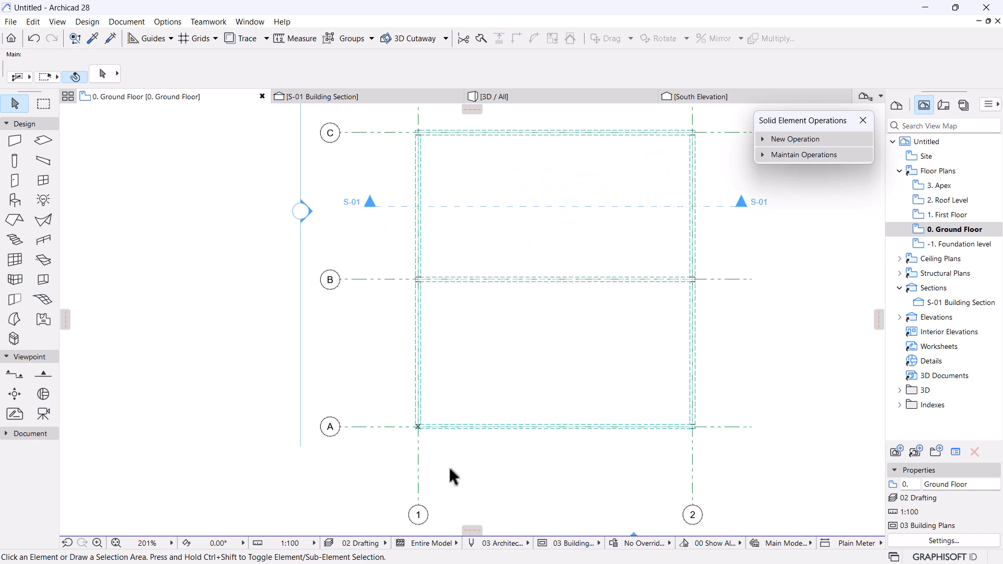
pyautogui.scroll(15, 415, 426)
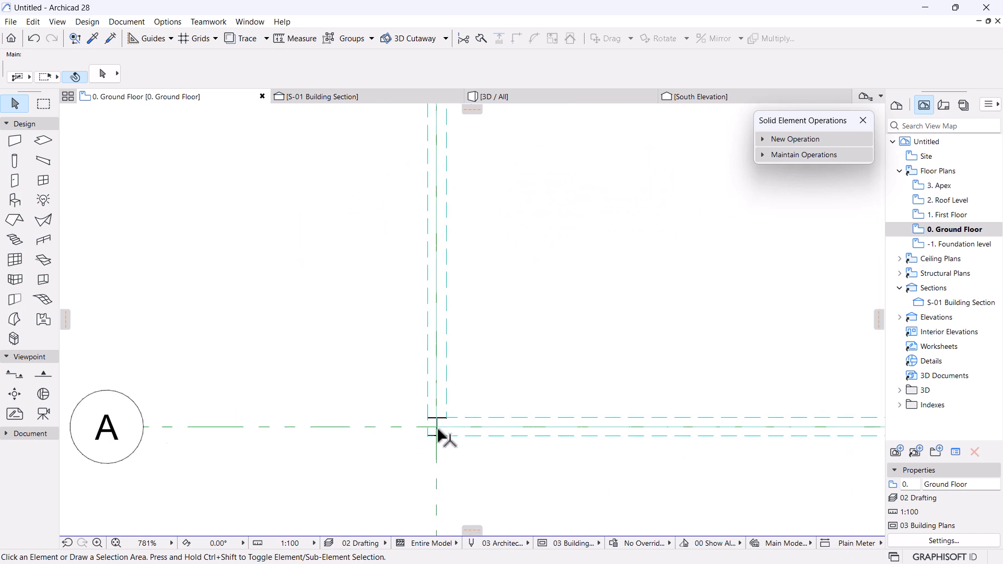
pyautogui.click(434, 415)
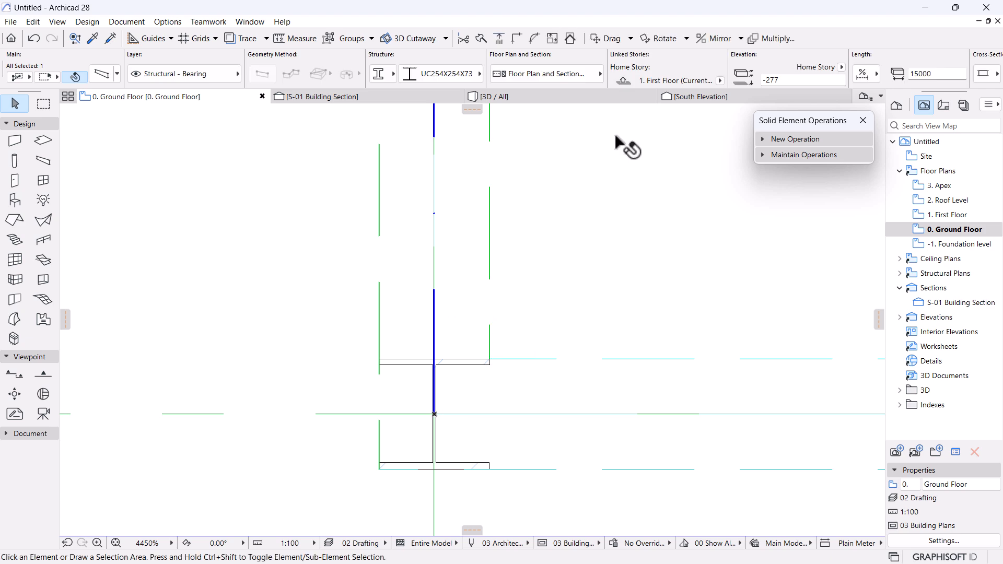
pyautogui.click(547, 96)
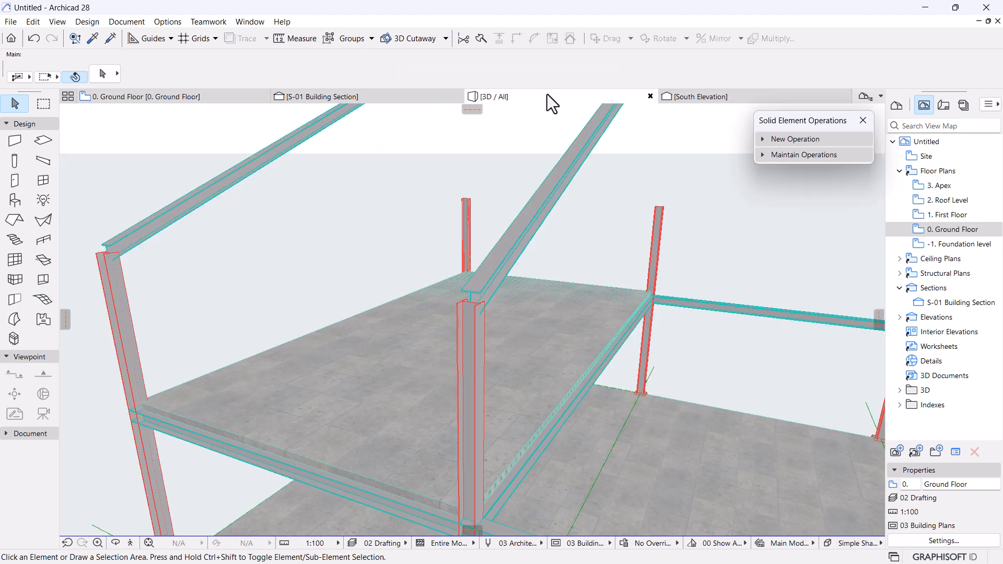
# Select the six UC254X254X73 columns, front and rear rows, in the 3D view.
pyautogui.scroll(-8, 538, 225)
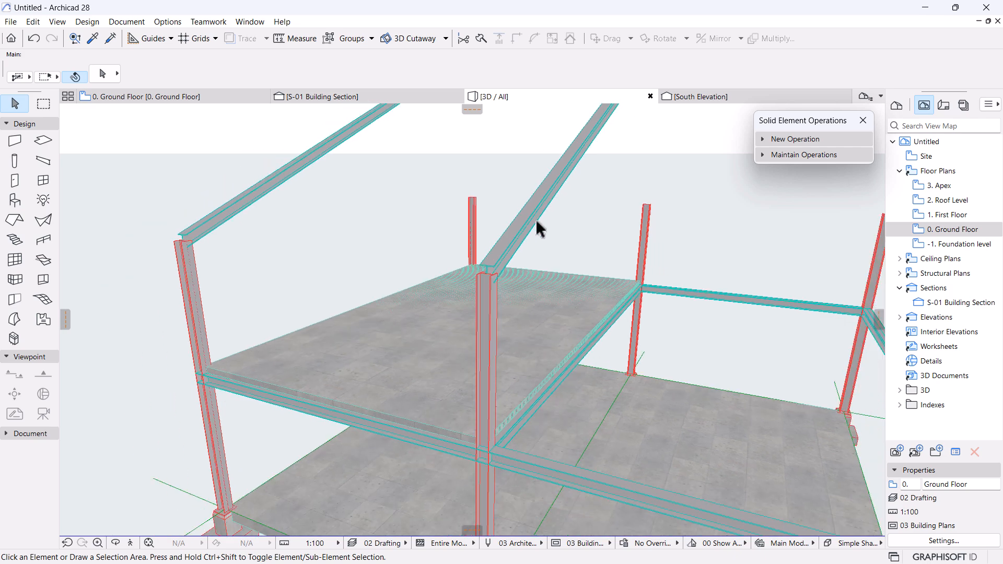
pyautogui.scroll(2, 506, 282)
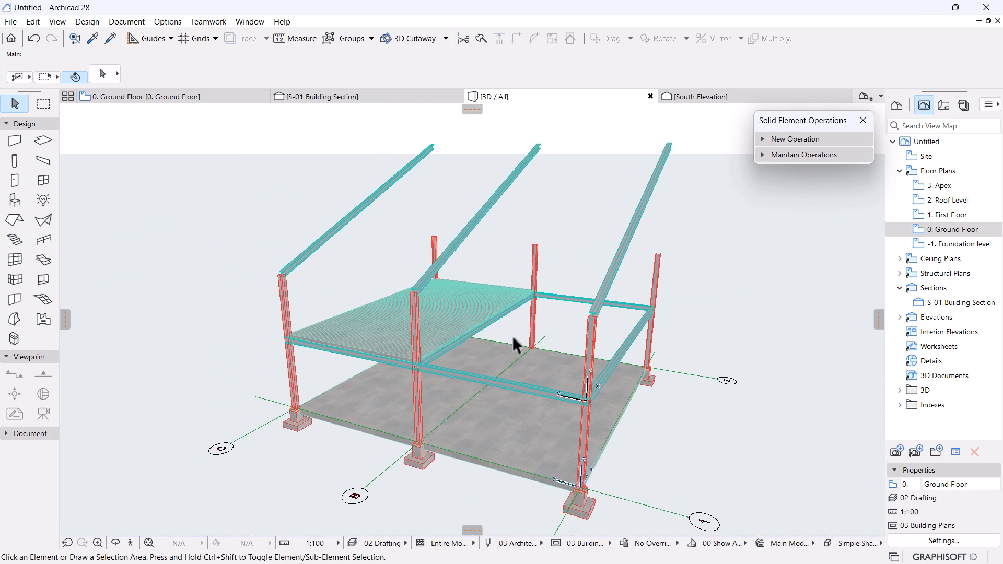
pyautogui.scroll(1, 517, 335)
pyautogui.click(599, 343)
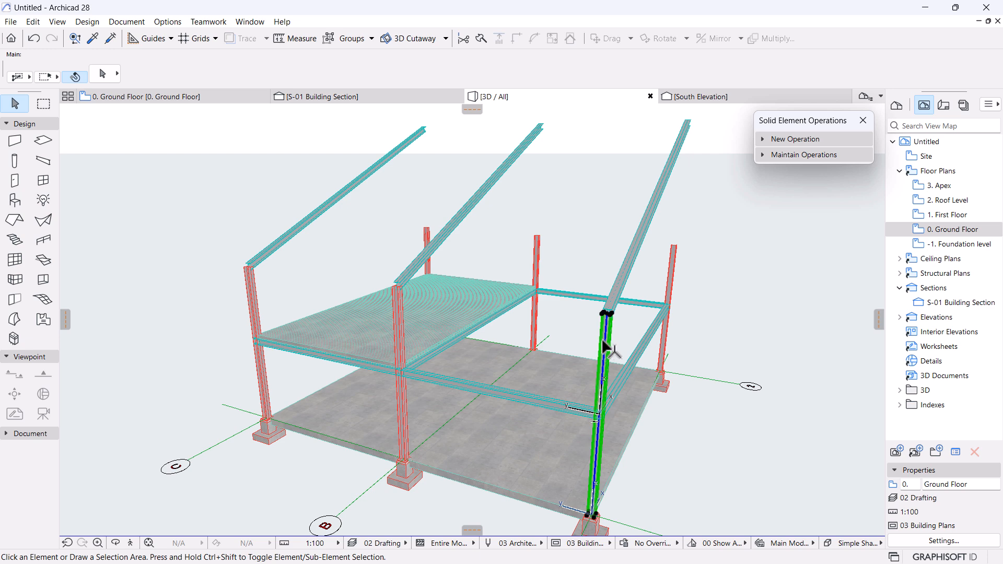
pyautogui.keyDown('shift'); pyautogui.click(667, 272); pyautogui.keyUp('shift')
pyautogui.keyDown('shift'); pyautogui.click(536, 270); pyautogui.keyUp('shift')
pyautogui.keyDown('shift'); pyautogui.click(428, 283); pyautogui.keyUp('shift')
pyautogui.keyDown('shift'); pyautogui.click(256, 300); pyautogui.keyUp('shift')
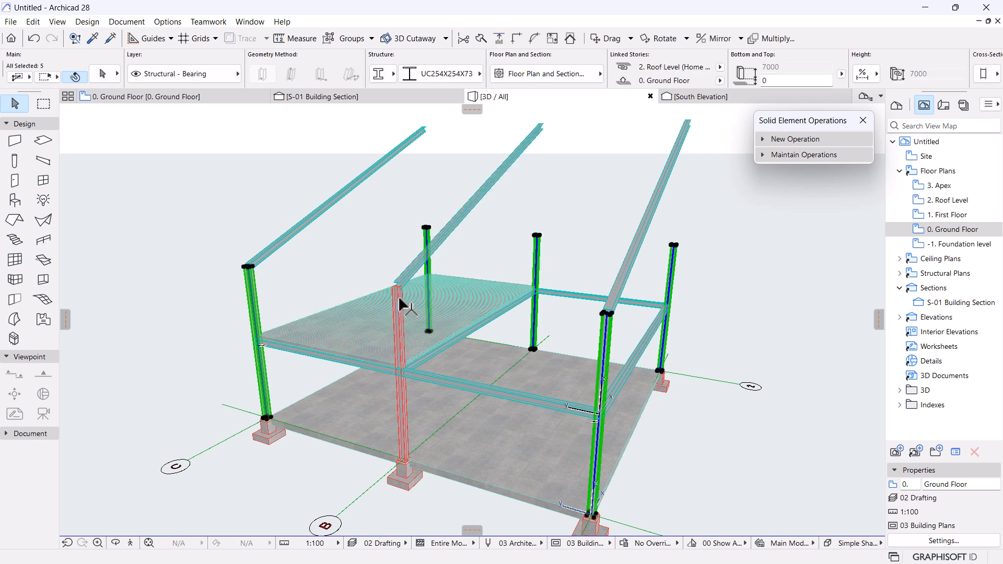
pyautogui.keyDown('shift'); pyautogui.click(397, 275); pyautogui.keyUp('shift')
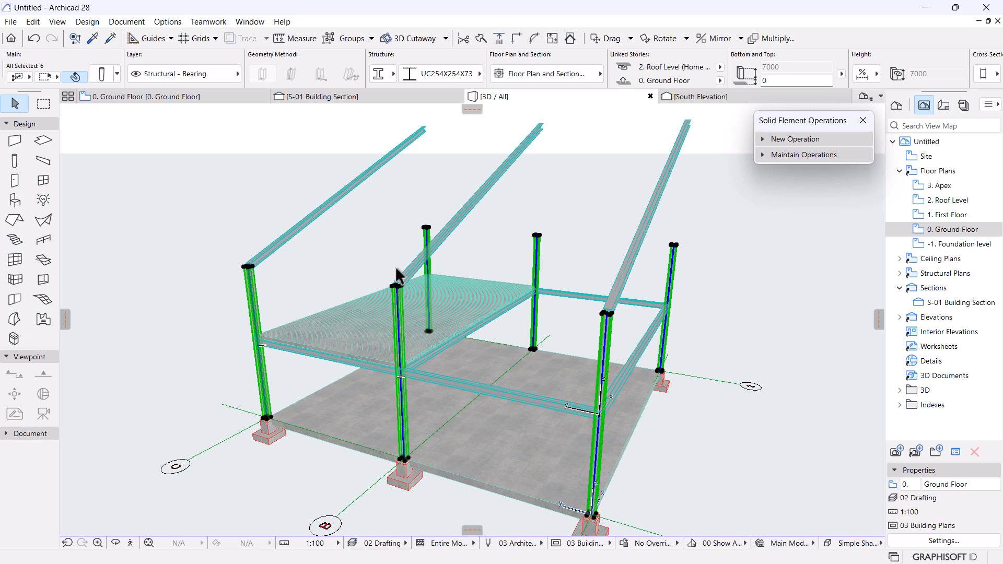
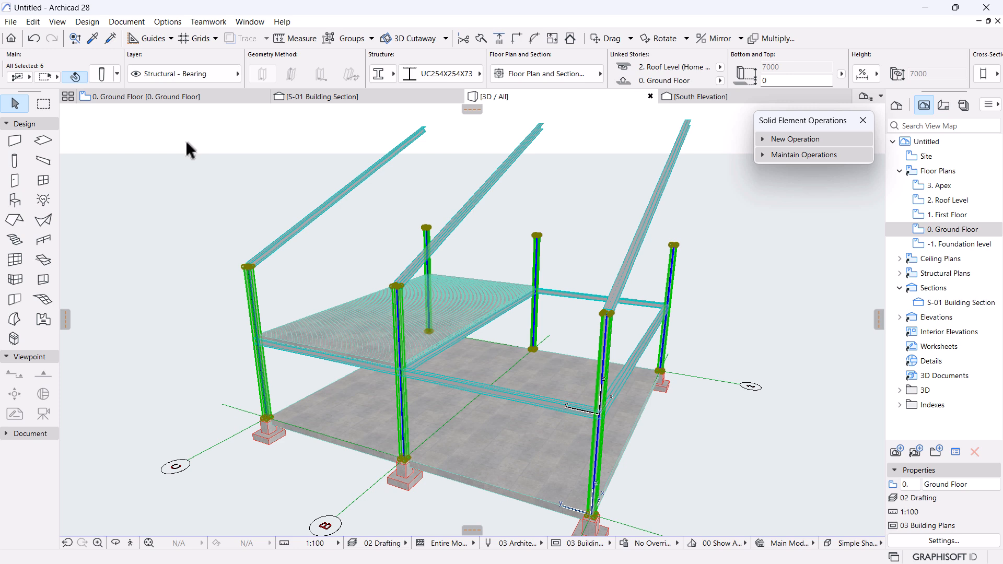
# Set Axis Rotation to 90° for the six UC254X254X73 columns in Column Selection Settings.
pyautogui.click(102, 77)
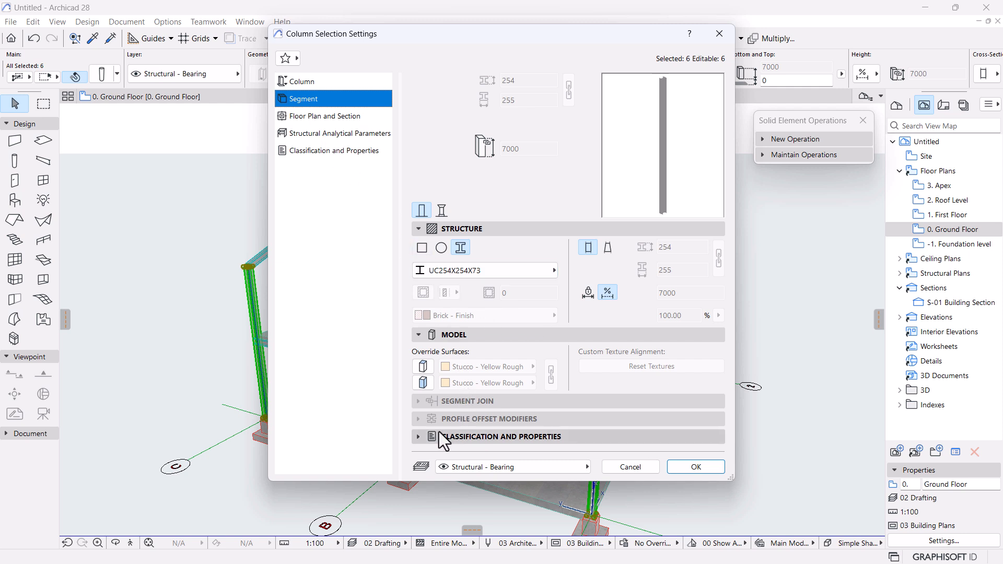
pyautogui.click(311, 83)
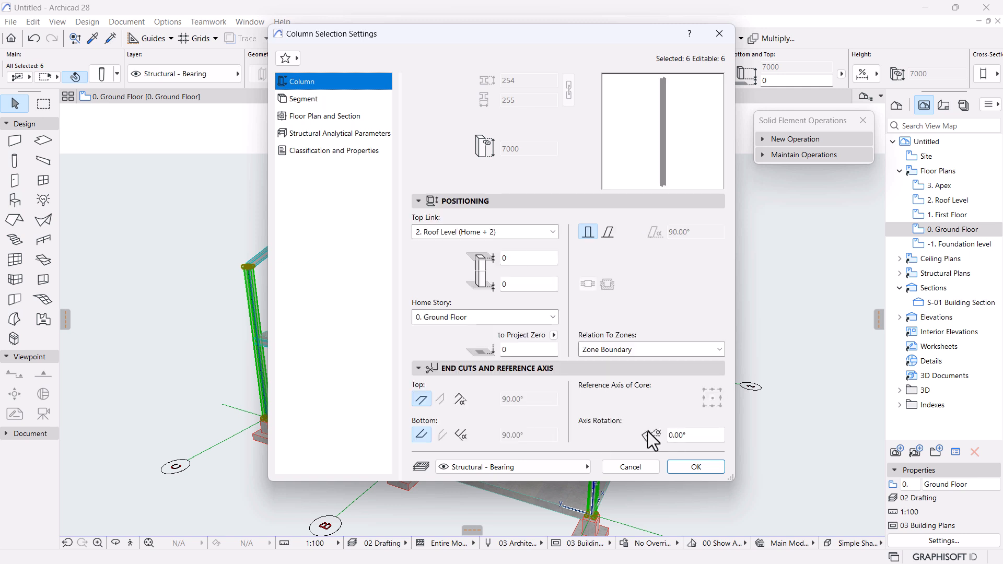
pyautogui.click(680, 436)
pyautogui.write('90')
pyautogui.press('Return')
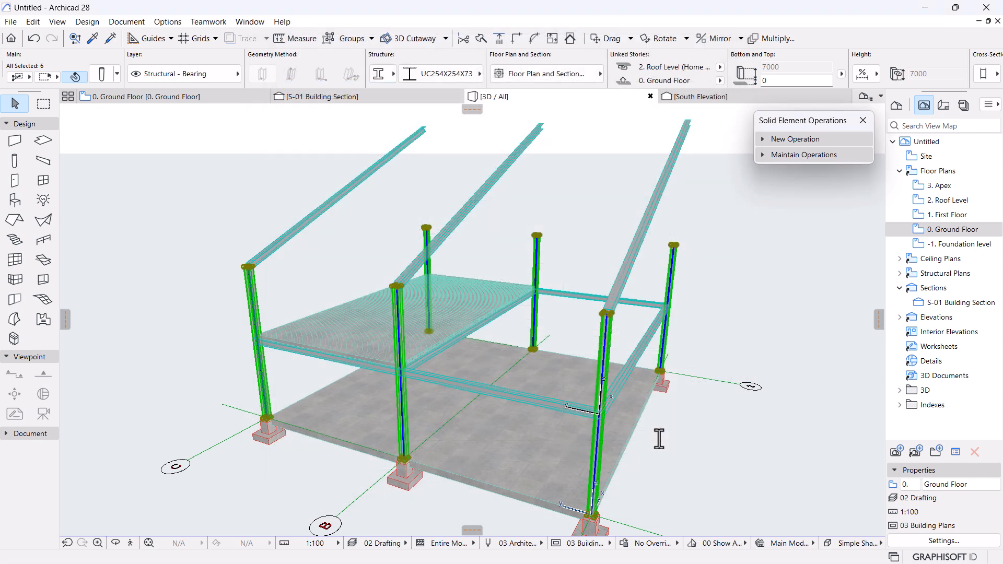
# Clear the selection and select the sloped rafter plus both upper beams.
pyautogui.scroll(5, 630, 320)
pyautogui.scroll(-4, 616, 308)
pyautogui.moveTo(409, 315); pyautogui.dragTo(558, 348, button='middle')
pyautogui.scroll(5, 405, 304)
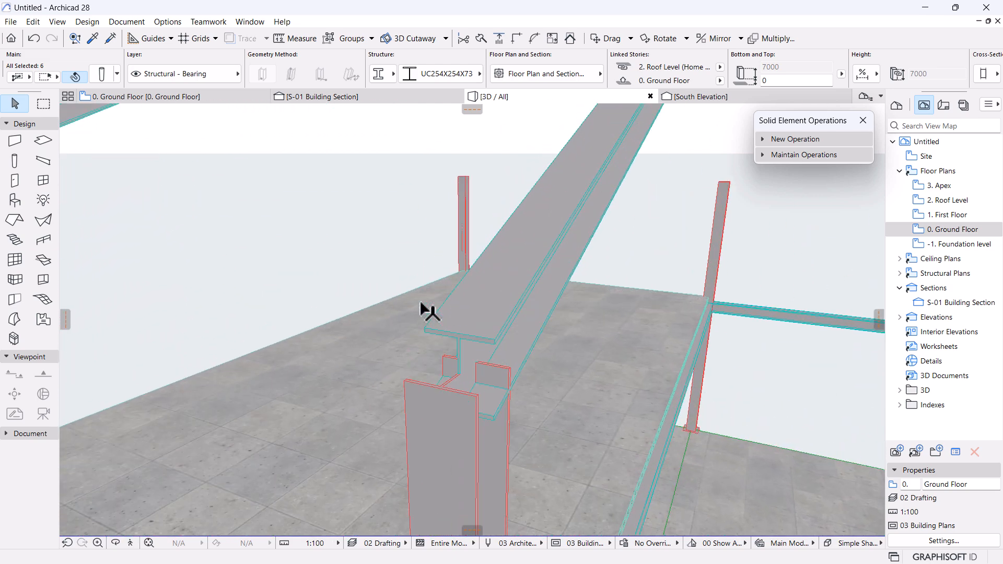
pyautogui.scroll(-3, 402, 301)
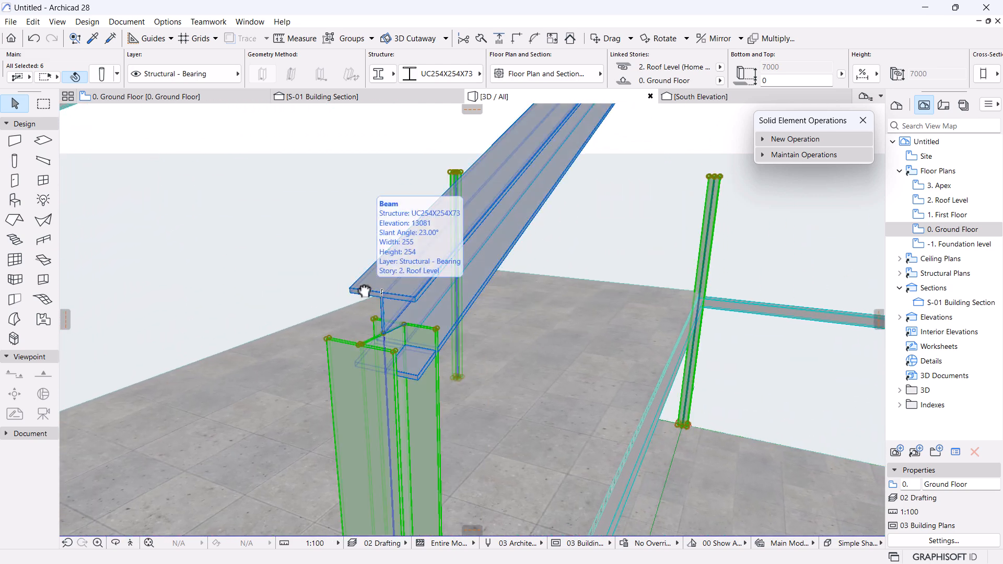
pyautogui.click(591, 241)
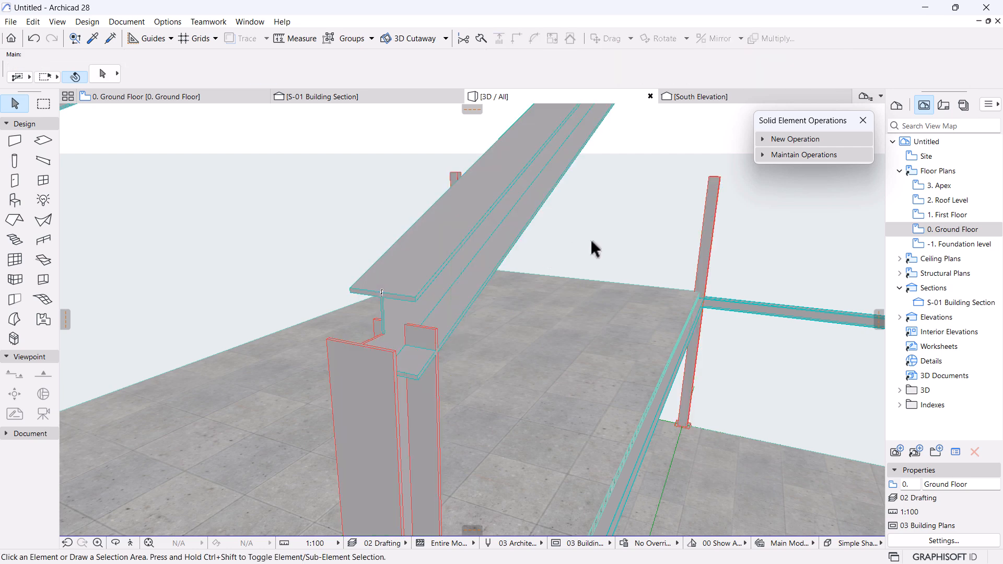
pyautogui.scroll(3, 547, 261)
pyautogui.scroll(-4, 547, 262)
pyautogui.moveTo(563, 318)
pyautogui.mouseDown(button='middle')
pyautogui.moveTo(464, 323)
pyautogui.moveTo(511, 376)
pyautogui.moveTo(448, 360)
pyautogui.moveTo(424, 366)
pyautogui.moveTo(403, 354)
pyautogui.moveTo(421, 251)
pyautogui.moveTo(354, 280)
pyautogui.moveTo(378, 322)
pyautogui.moveTo(479, 423)
pyautogui.mouseUp(button='middle')
pyautogui.click(493, 425)
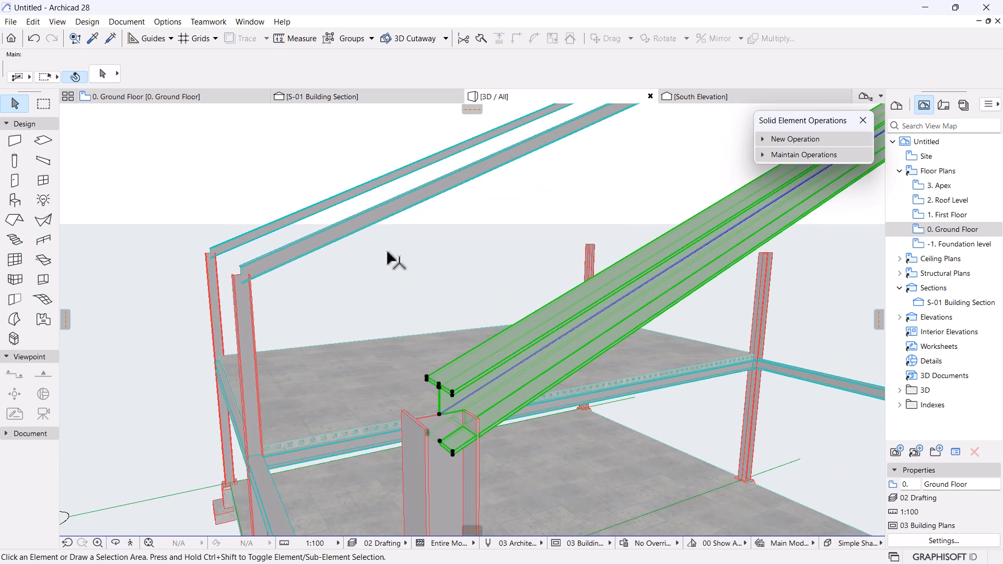
pyautogui.keyDown('shift'); pyautogui.click(313, 236); pyautogui.keyUp('shift')
pyautogui.keyDown('shift'); pyautogui.click(307, 218); pyautogui.keyUp('shift')
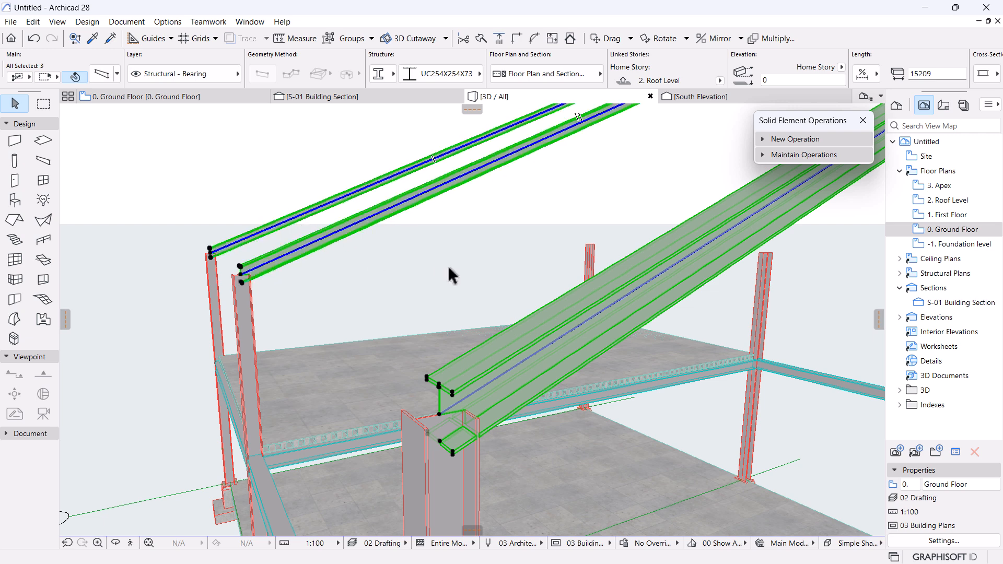
# Zoom to the column top joint, then review the three beams' Selection Settings and confirm with OK.
pyautogui.moveTo(448, 266); pyautogui.dragTo(391, 309, button='middle')
pyautogui.scroll(2, 392, 309)
pyautogui.moveTo(315, 387); pyautogui.dragTo(333, 261, button='middle')
pyautogui.scroll(3, 334, 256)
pyautogui.scroll(3, 448, 265)
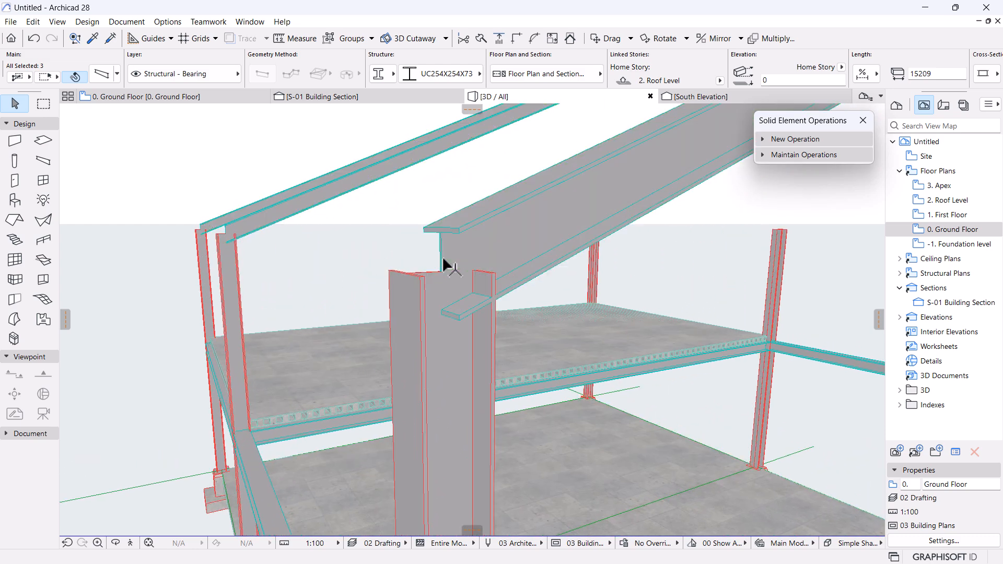
pyautogui.scroll(2, 447, 266)
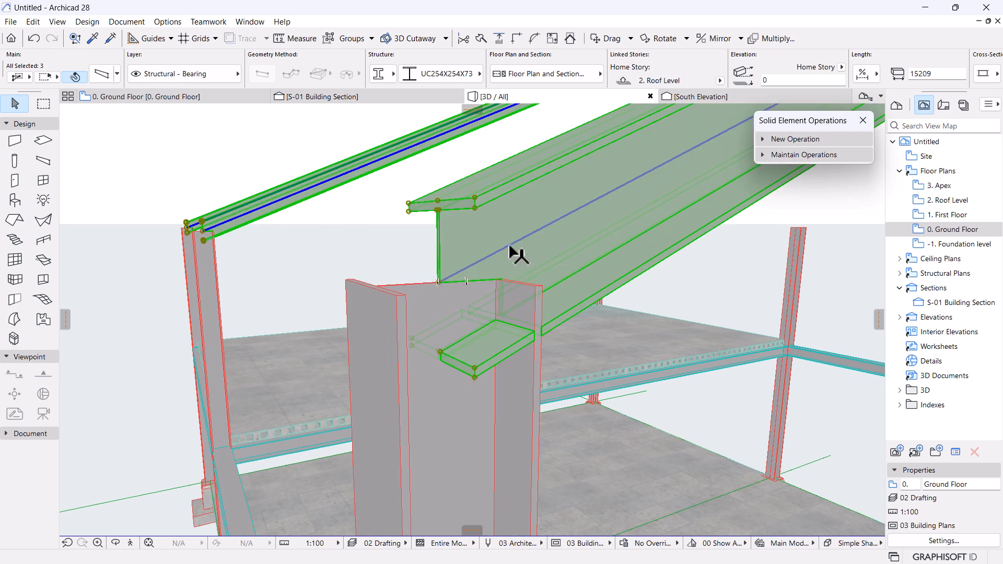
pyautogui.scroll(2, 437, 268)
pyautogui.scroll(-2, 435, 278)
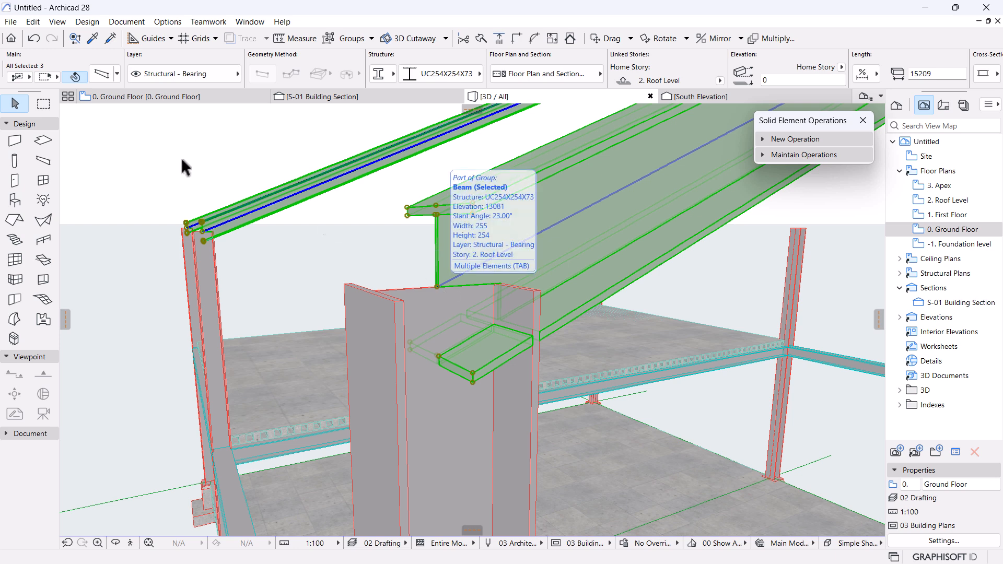
pyautogui.click(102, 74)
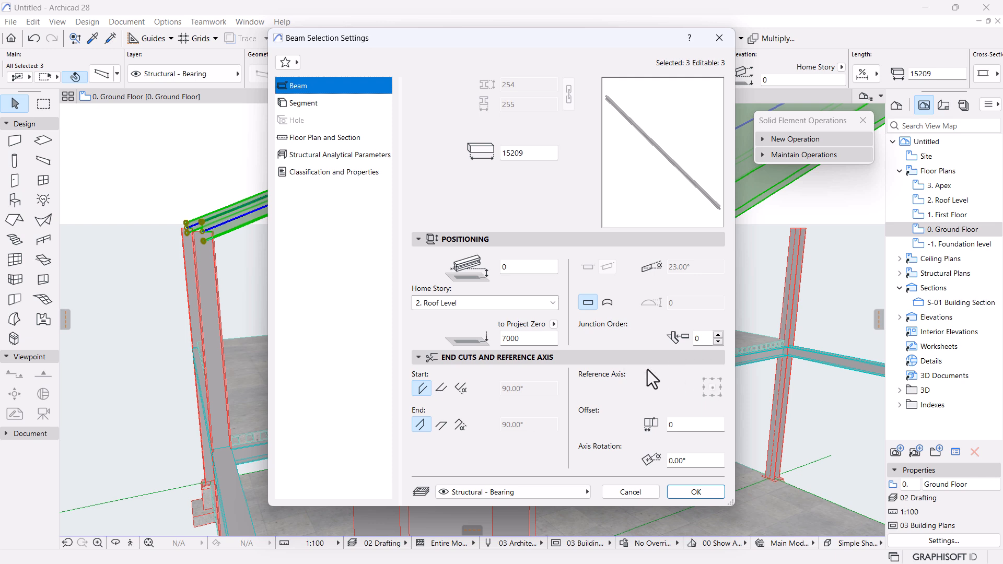
pyautogui.click(696, 492)
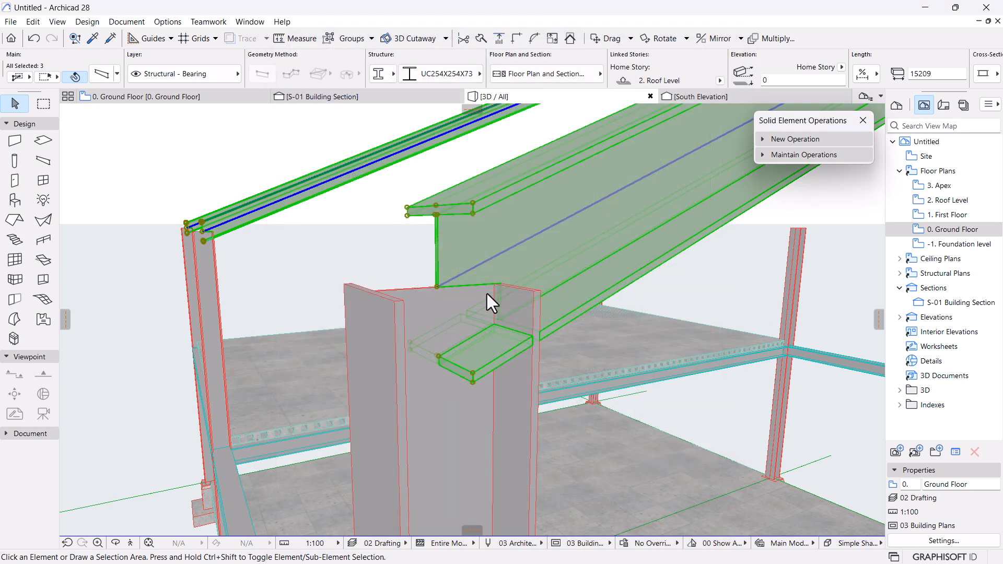
pyautogui.scroll(-4, 415, 213)
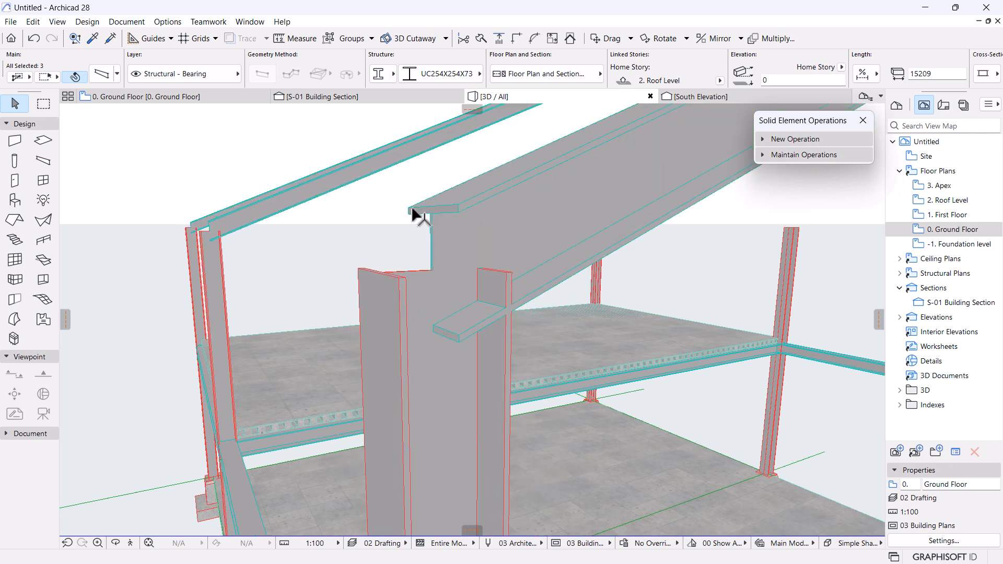
# In the S-01 section, drag the roof beam down so its end node sits on the column top.
pyautogui.click(320, 97)
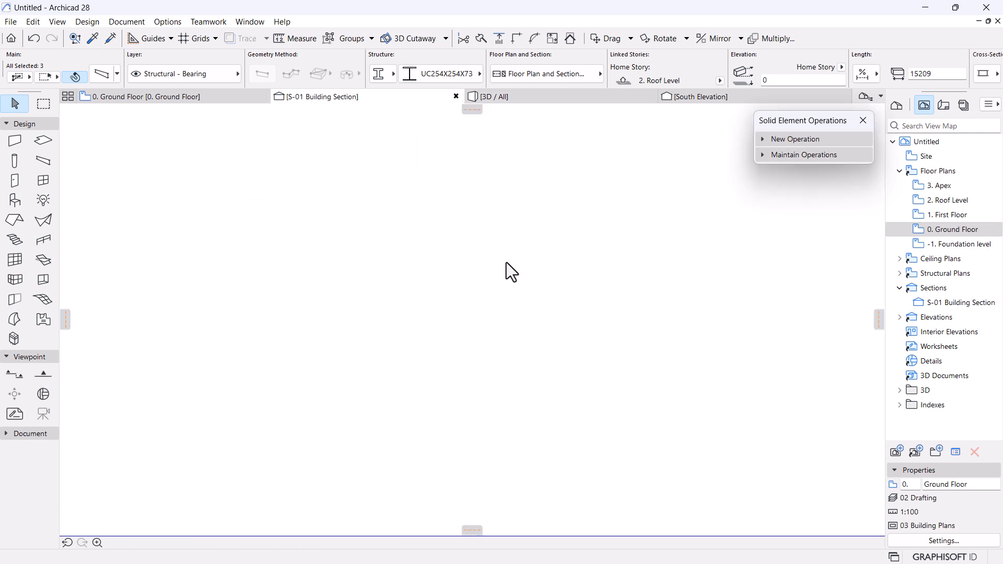
pyautogui.scroll(-5, 453, 313)
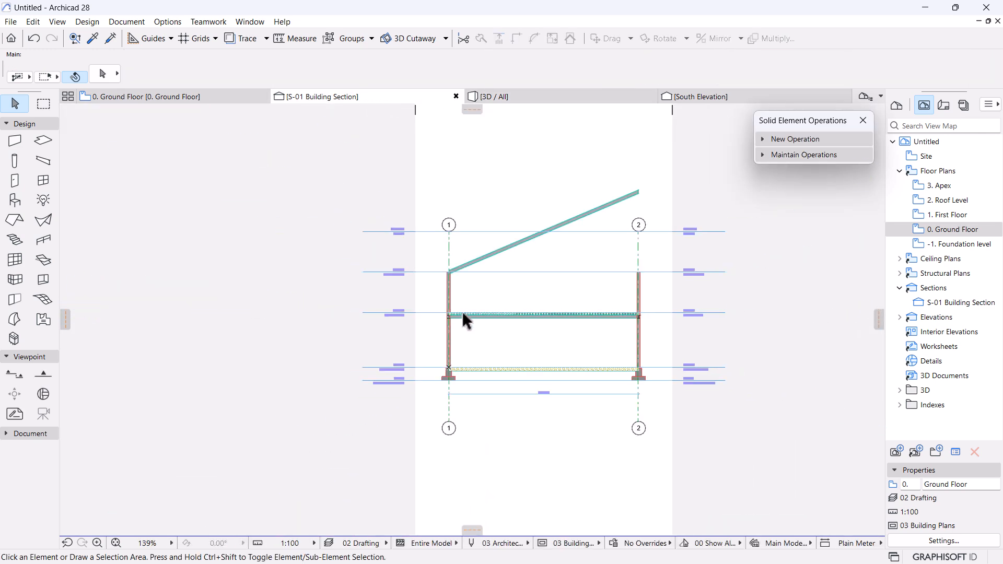
pyautogui.scroll(8, 465, 237)
pyautogui.click(482, 359)
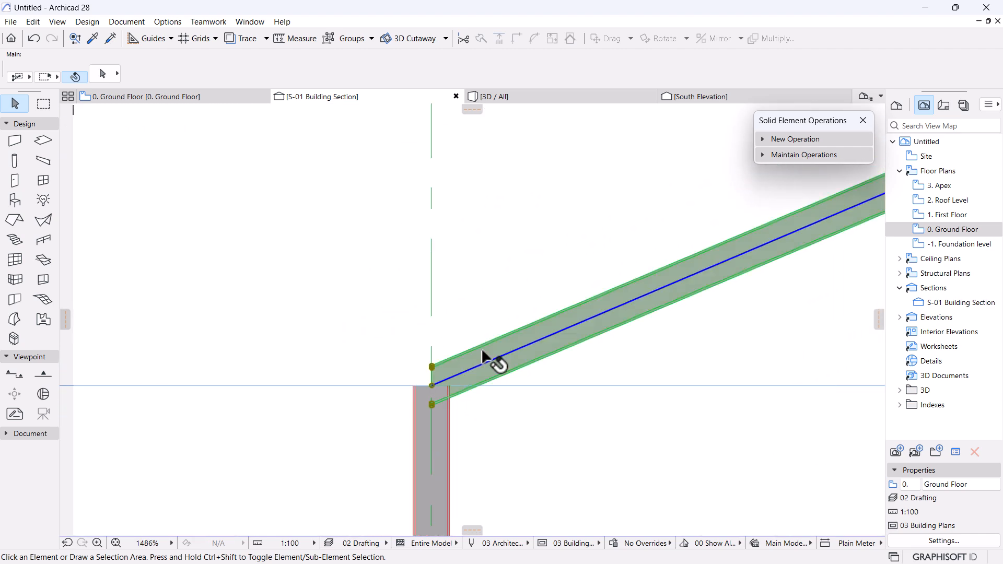
pyautogui.scroll(4, 420, 425)
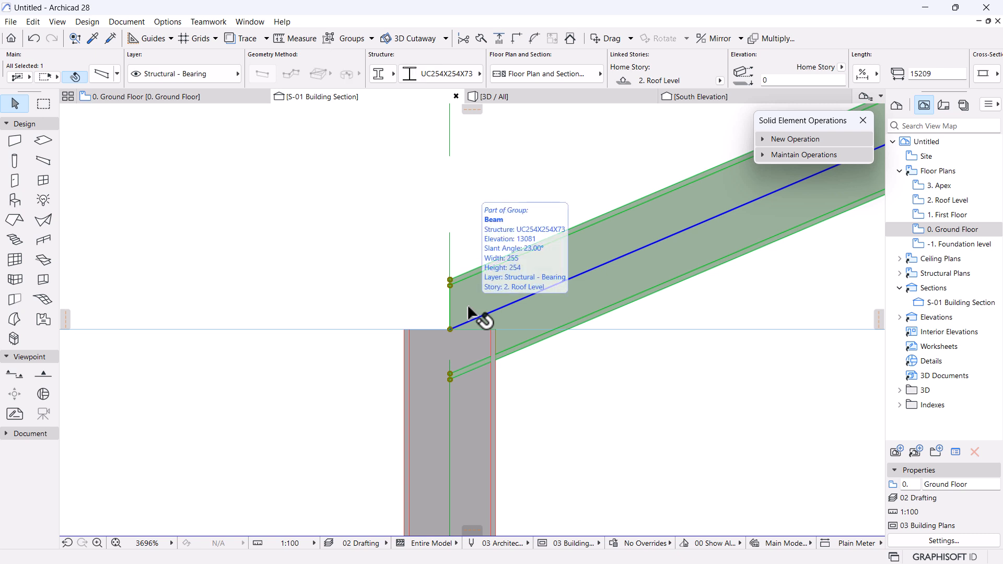
pyautogui.scroll(2, 467, 343)
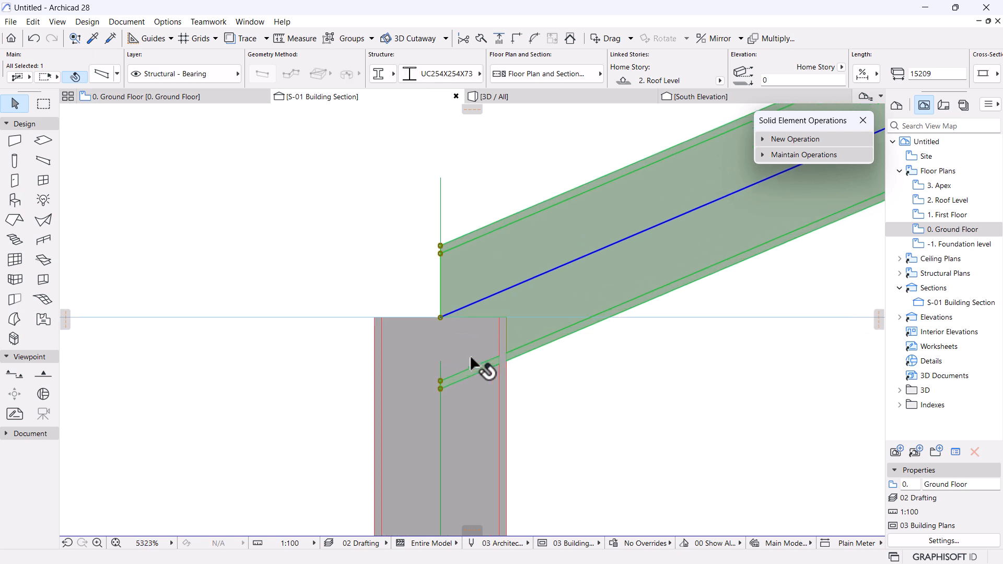
pyautogui.hotkey('ctrl', 'd')
pyautogui.click(441, 245)
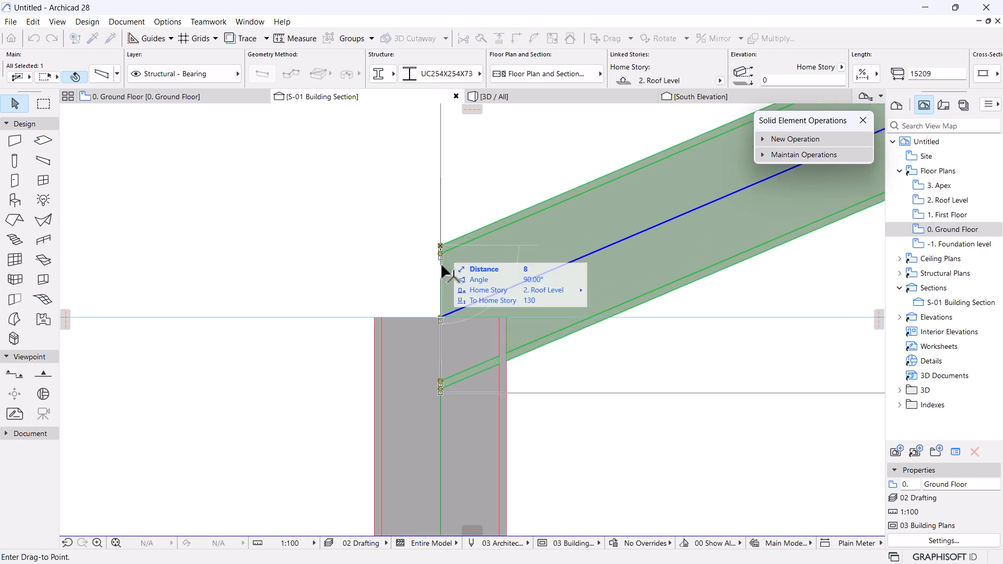
pyautogui.click(440, 316)
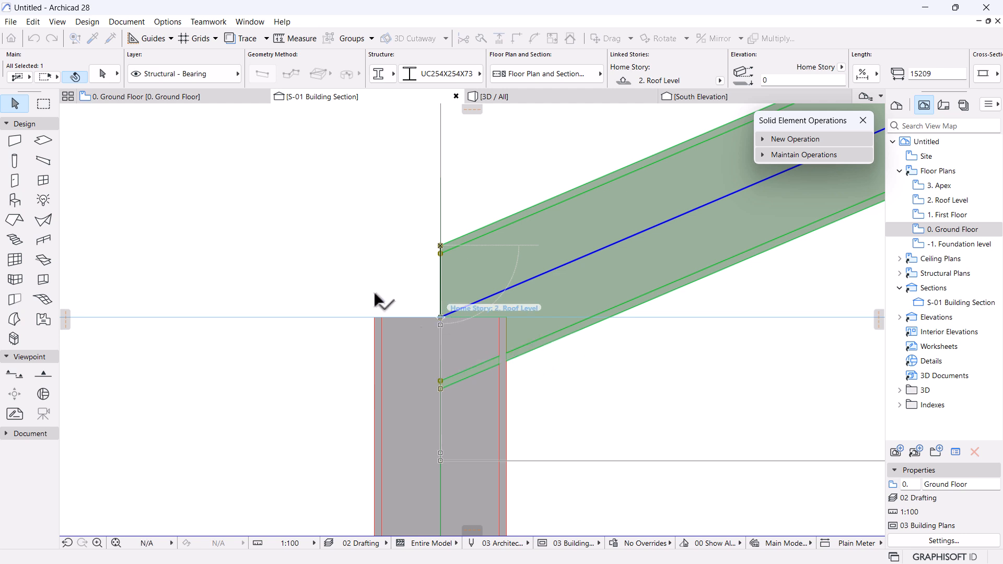
# Stretch the beam with fixed pitch so it ends at the column face.
pyautogui.scroll(2, 504, 361)
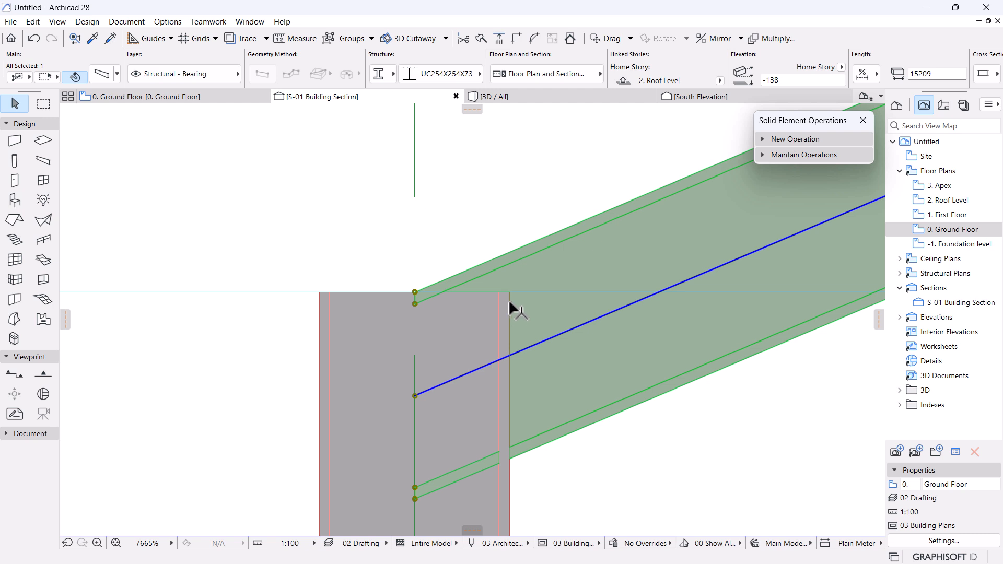
pyautogui.scroll(-4, 512, 301)
pyautogui.scroll(2, 520, 380)
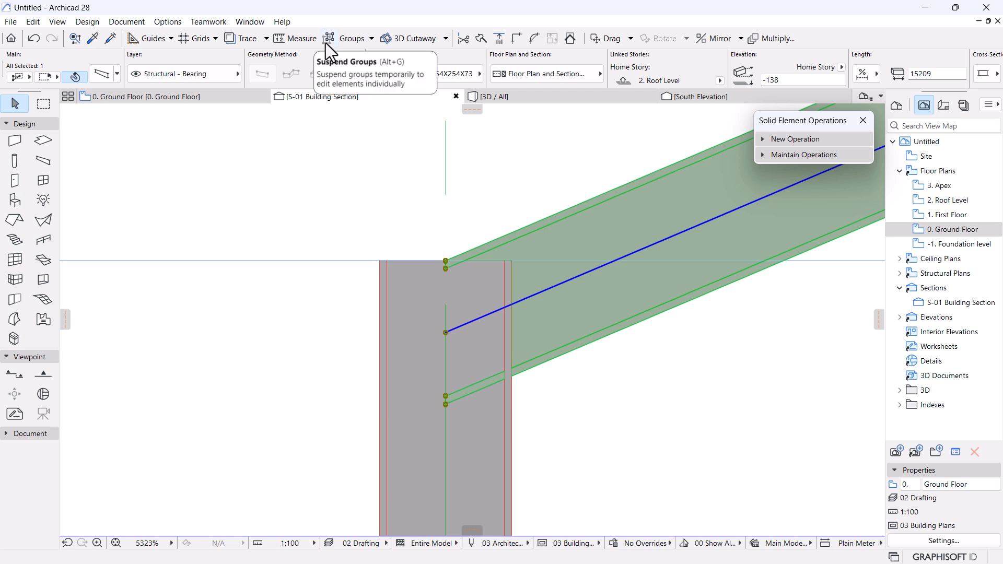
pyautogui.click(446, 333)
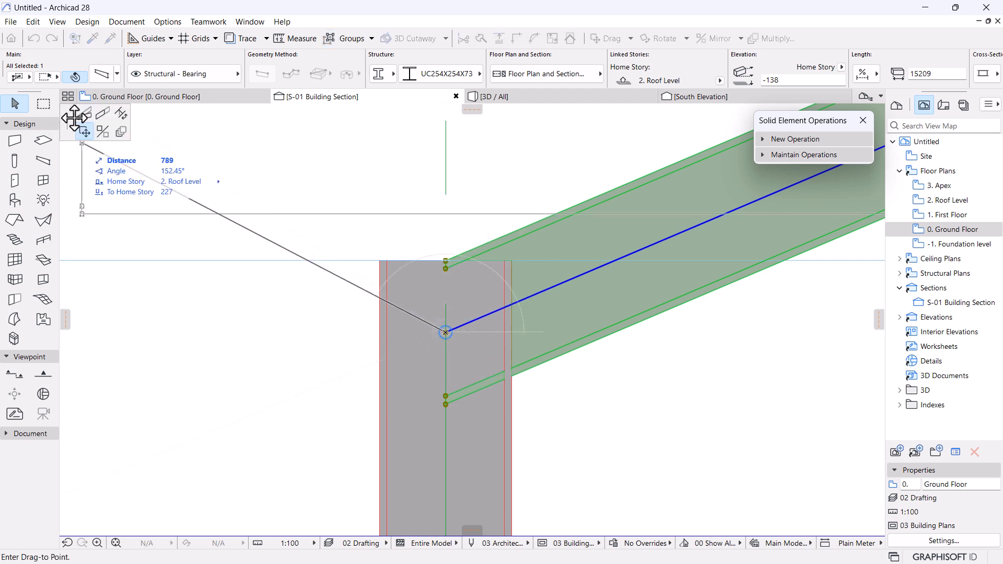
pyautogui.click(104, 116)
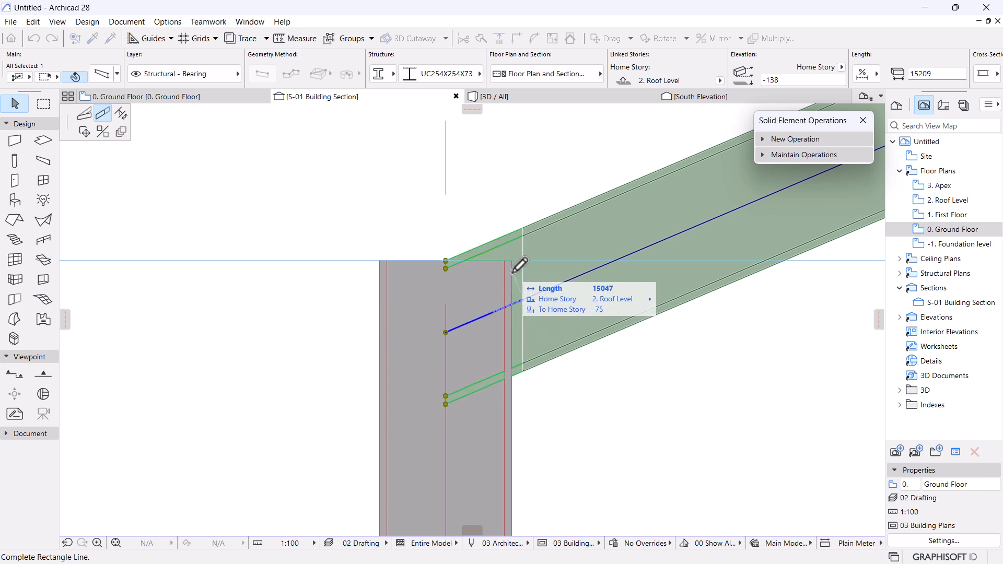
pyautogui.click(520, 301)
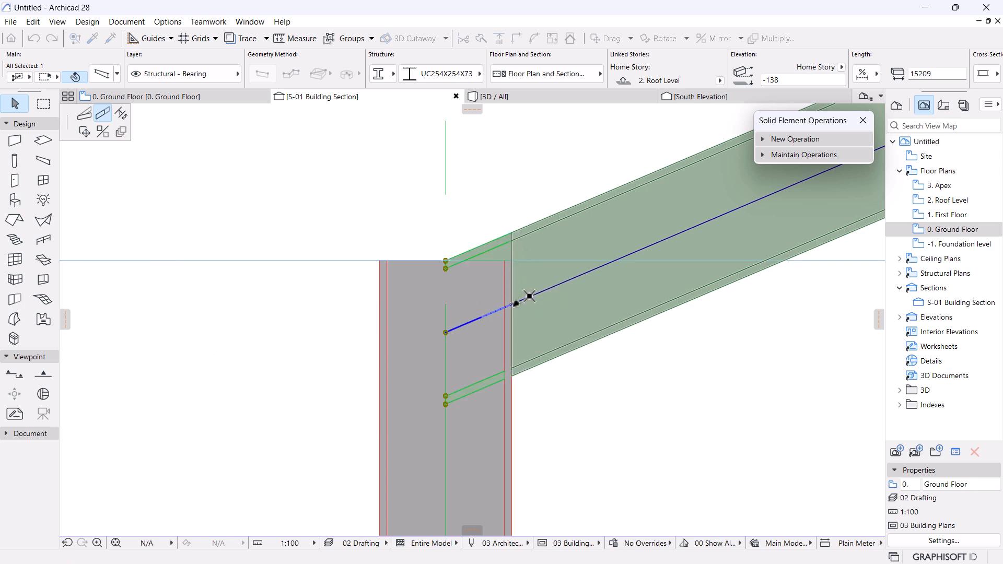
pyautogui.scroll(3, 519, 300)
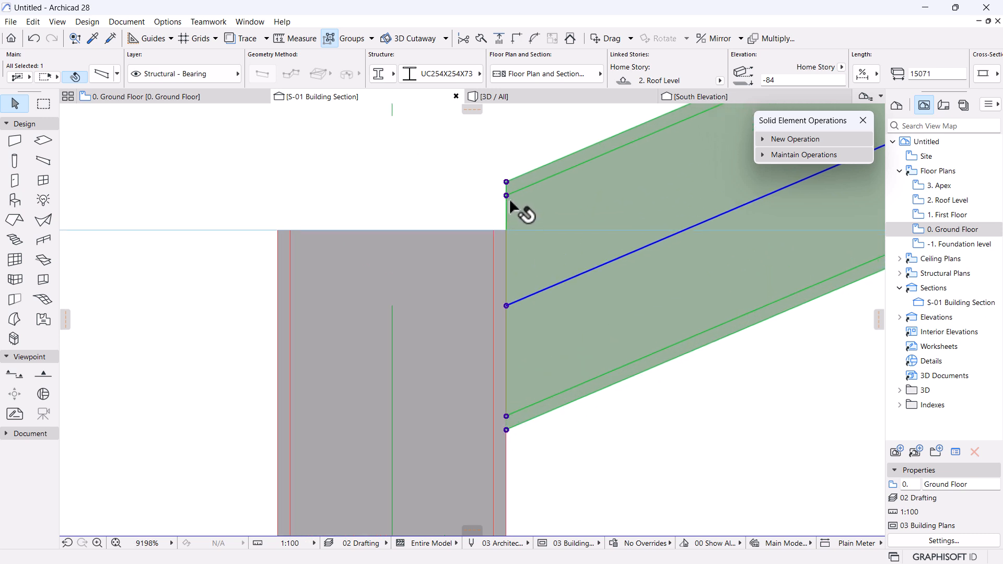
# Lower the rafter's top corner onto the column top at +7.000, then orbit the frame in 3D.
pyautogui.hotkey('ctrl', 'd')
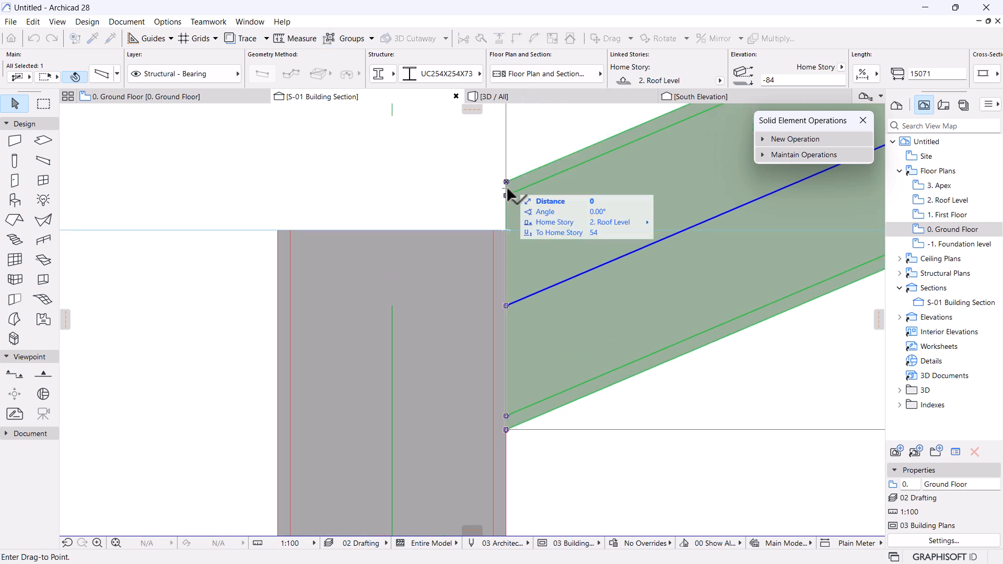
pyautogui.click(507, 180)
pyautogui.click(507, 230)
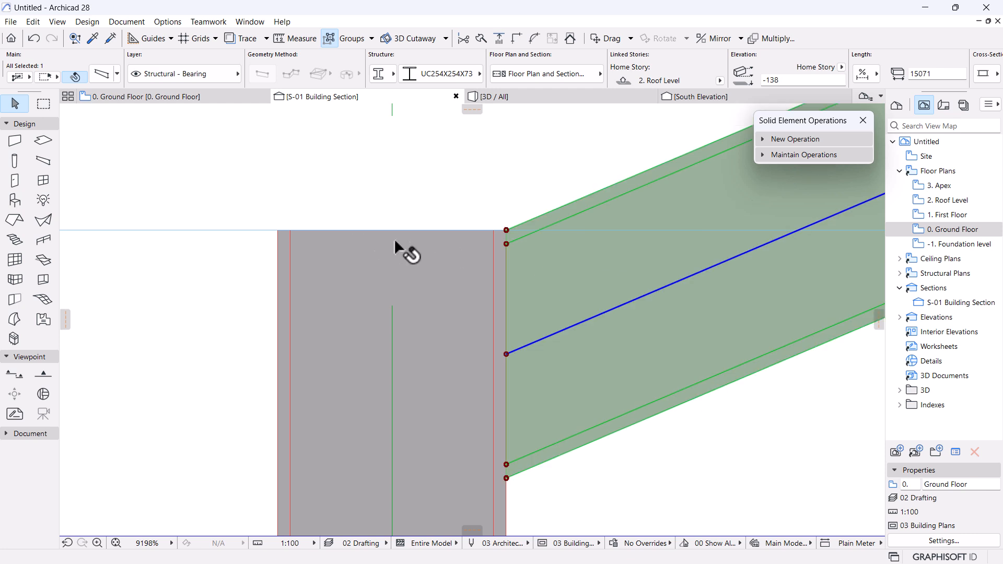
pyautogui.scroll(-10, 425, 243)
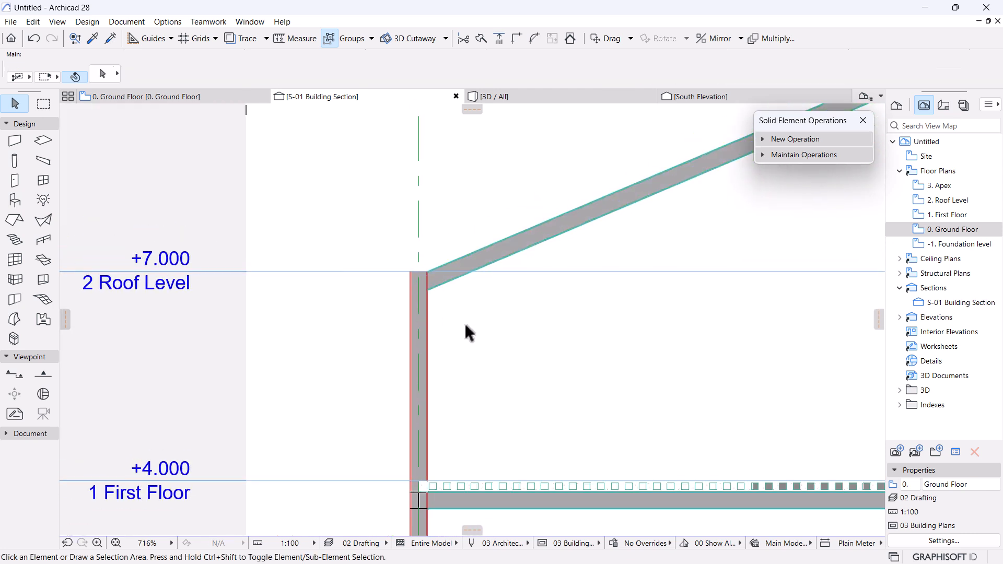
pyautogui.click(470, 329)
pyautogui.scroll(7, 473, 332)
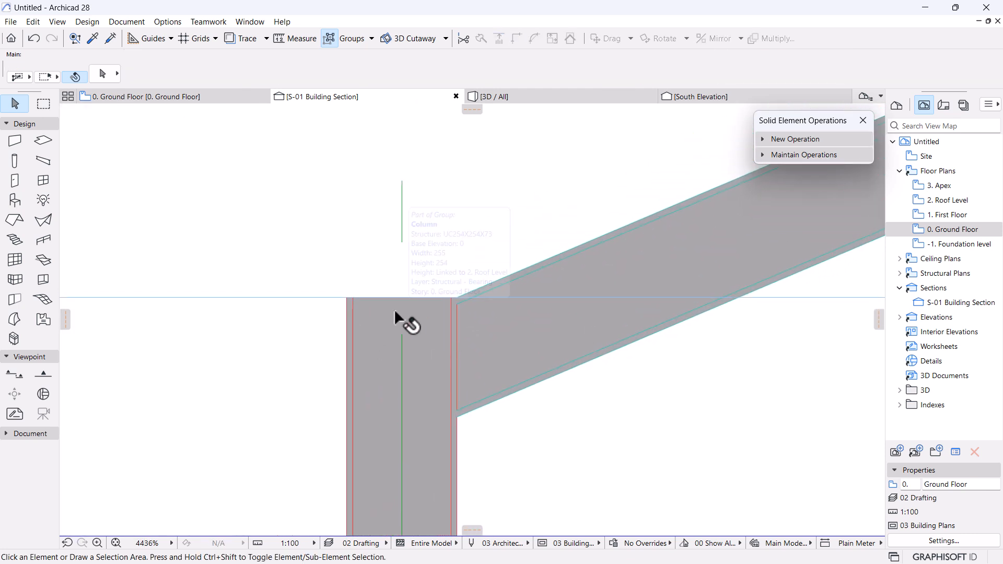
pyautogui.scroll(-2, 395, 311)
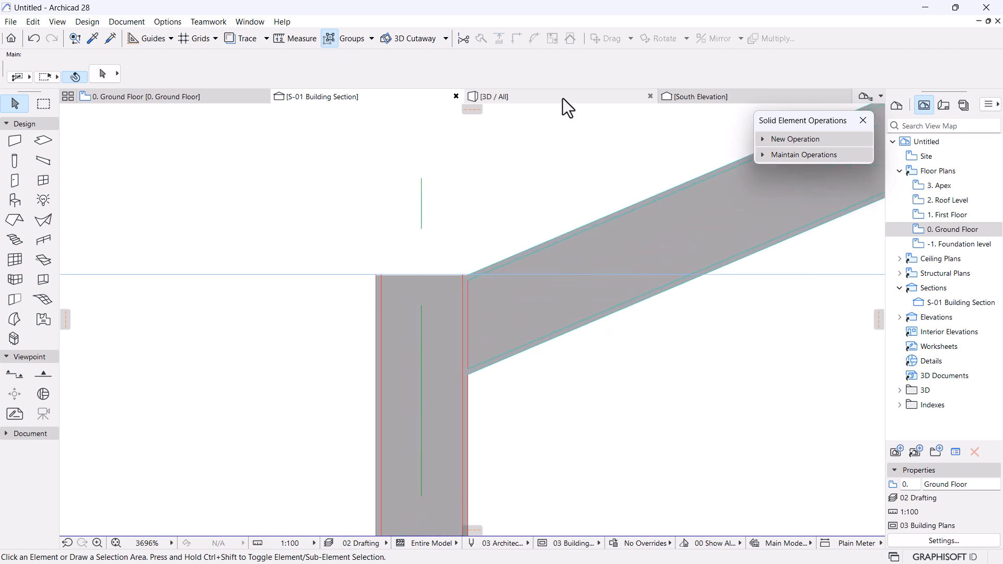
pyautogui.click(564, 98)
pyautogui.keyDown('shift'); pyautogui.moveTo(484, 204); pyautogui.dragTo(220, 238, button='middle'); pyautogui.keyUp('shift')
# Pick up the first rafter's settings and inject them into the diagonal and second rafters.
pyautogui.press('Escape')
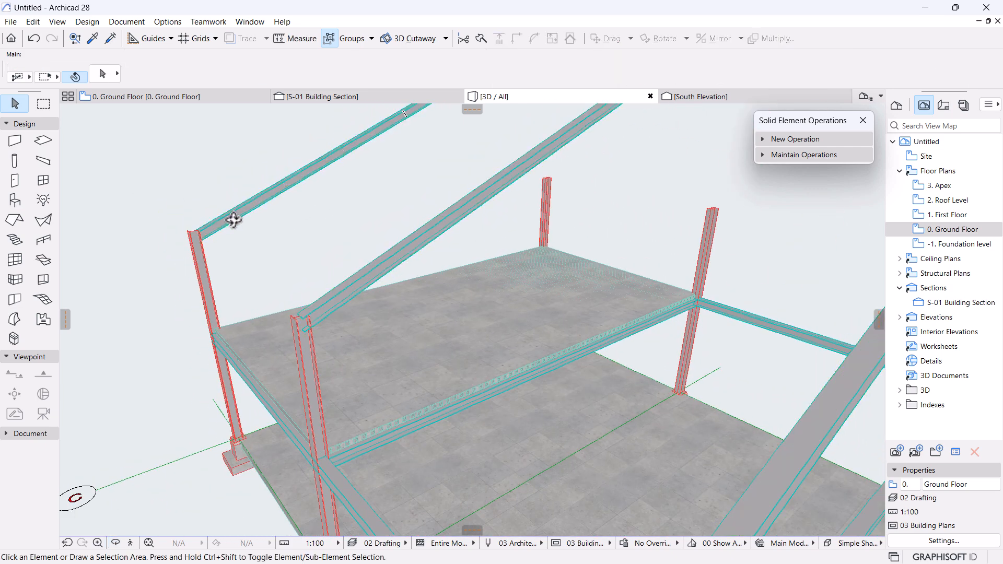
pyautogui.keyDown('alt'); pyautogui.click(233, 219); pyautogui.keyUp('alt')
pyautogui.scroll(-2, 239, 222)
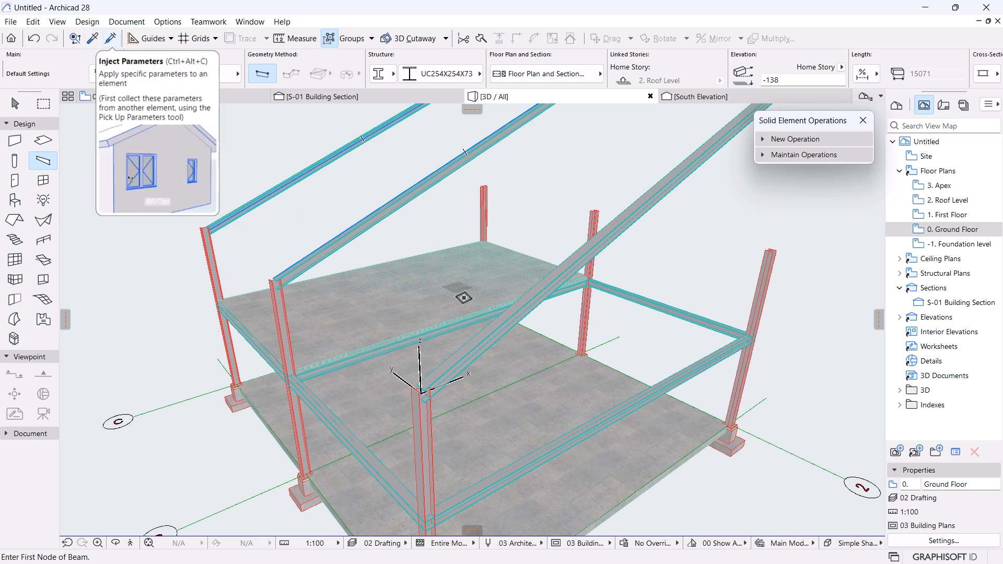
pyautogui.click(108, 42)
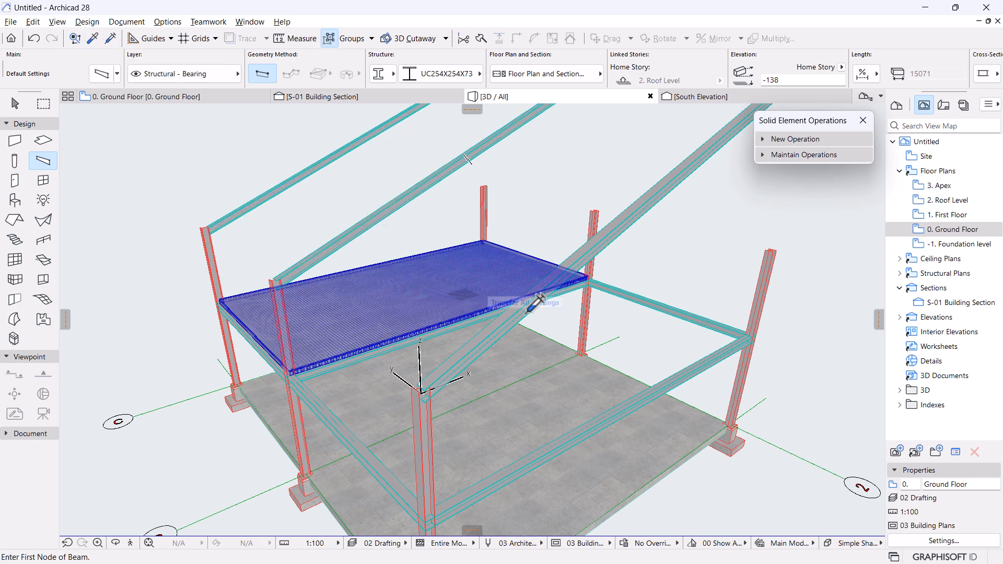
pyautogui.click(569, 268)
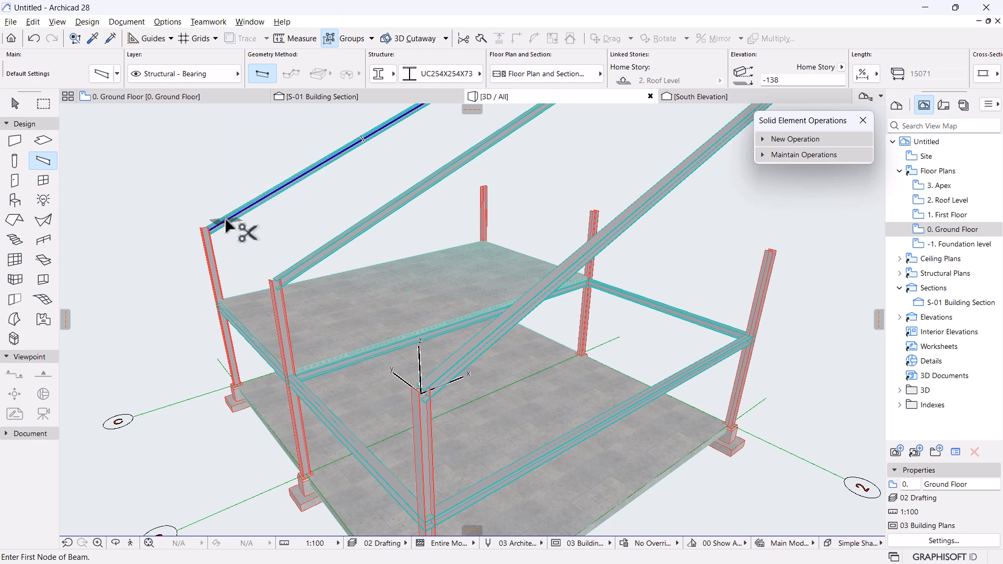
pyautogui.keyDown('ctrl'); pyautogui.keyDown('alt'); pyautogui.click(327, 251); pyautogui.keyUp('alt'); pyautogui.keyUp('ctrl')
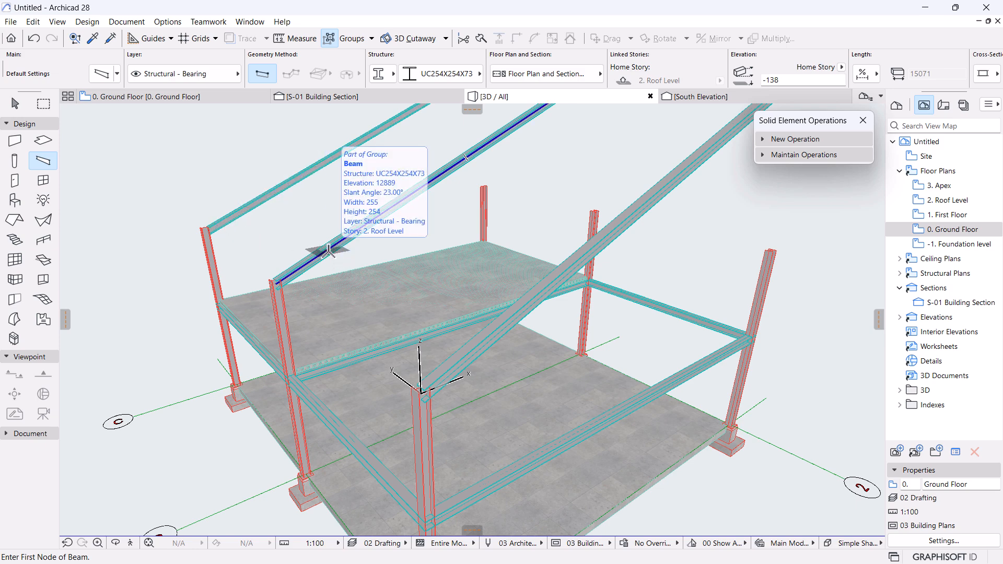
# Extend the diagonal rafter along its pitch using Stretch with fixed pitch.
pyautogui.scroll(-2, 302, 307)
pyautogui.scroll(-2, 303, 307)
pyautogui.moveTo(398, 284); pyautogui.dragTo(361, 381, button='middle')
pyautogui.keyDown('shift'); pyautogui.moveTo(559, 310); pyautogui.dragTo(359, 358, button='middle'); pyautogui.keyUp('shift')
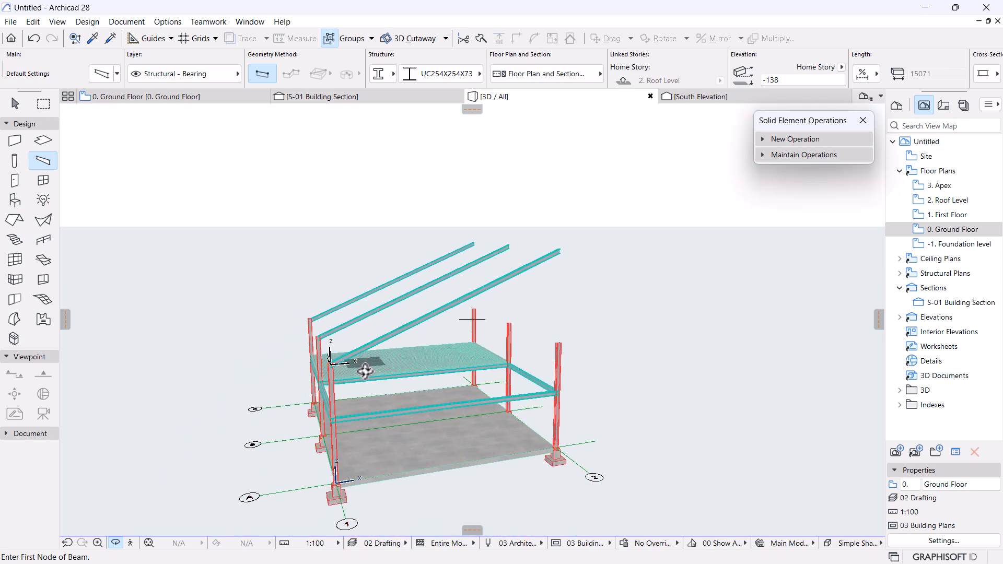
pyautogui.moveTo(356, 405); pyautogui.dragTo(417, 309, button='middle')
pyautogui.scroll(7, 436, 292)
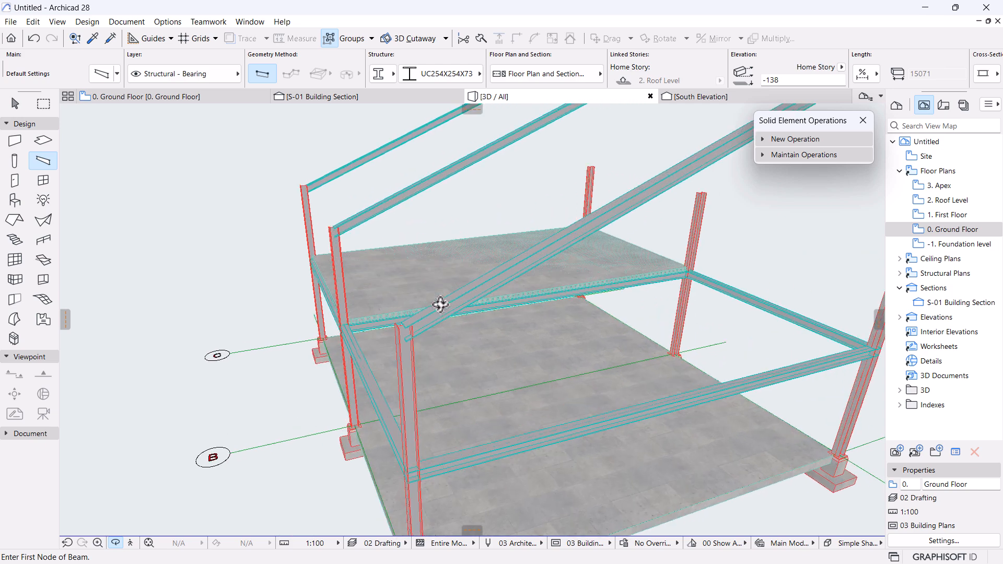
pyautogui.press('Escape')
pyautogui.click(405, 325)
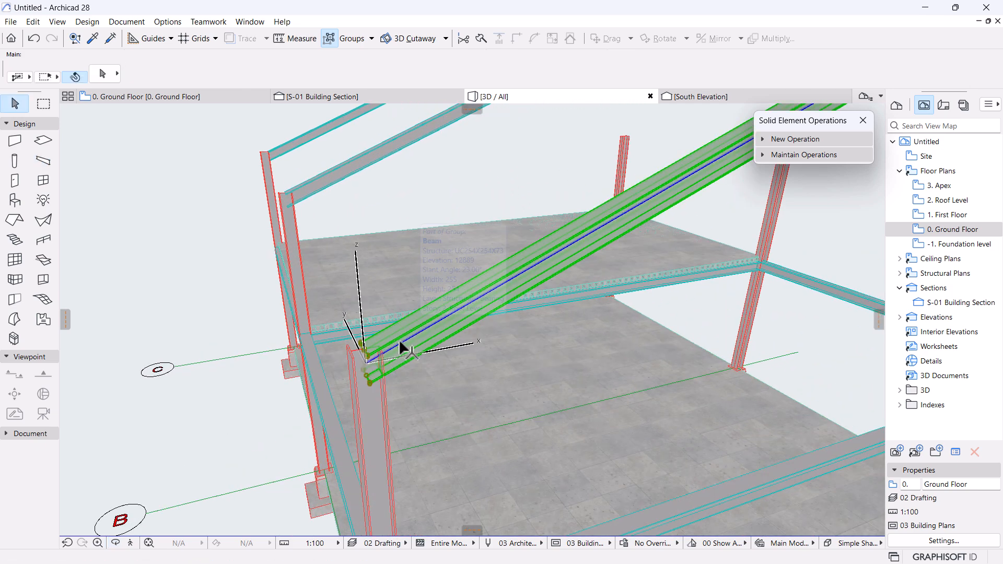
pyautogui.scroll(4, 387, 375)
pyautogui.scroll(-2, 387, 375)
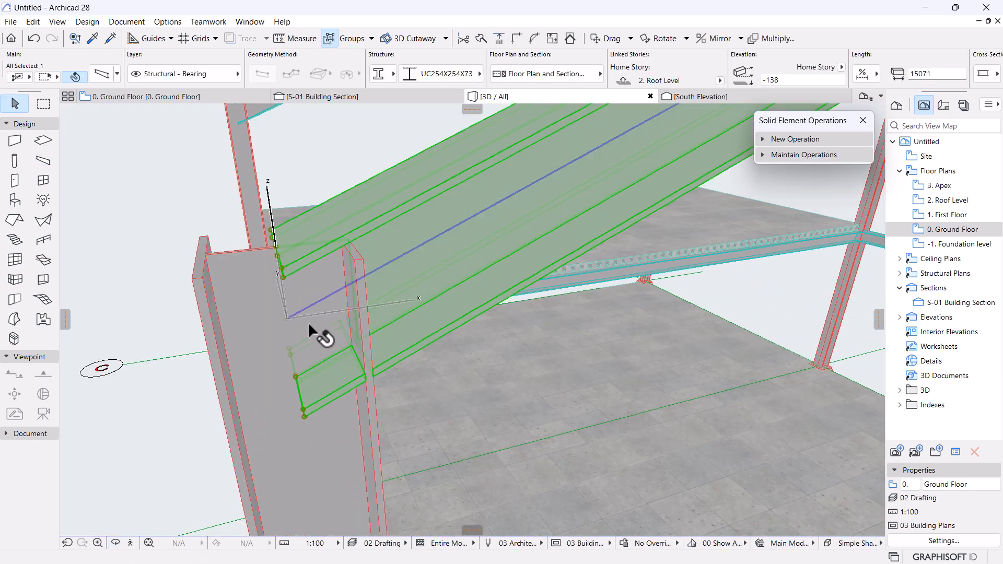
pyautogui.click(289, 319)
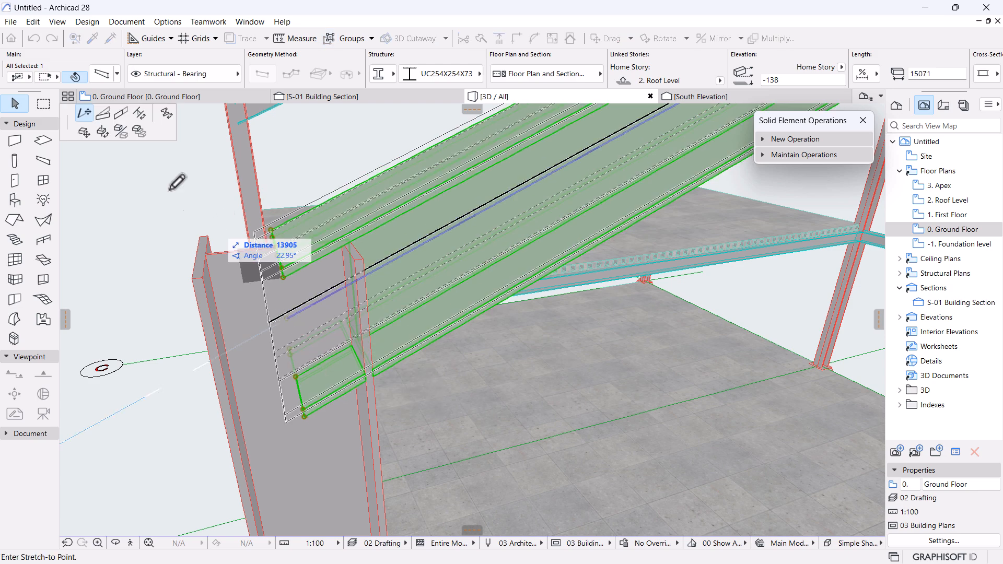
pyautogui.click(120, 115)
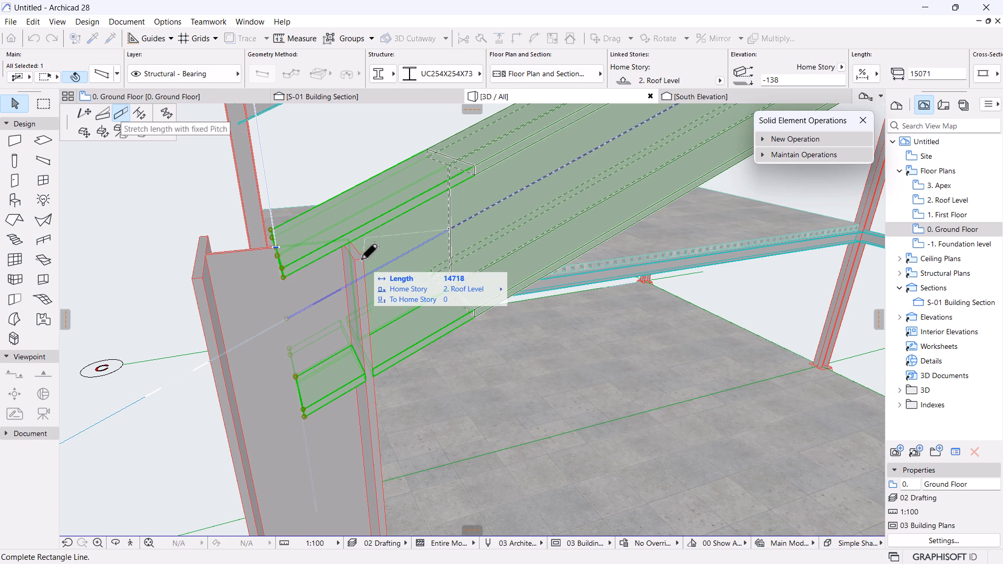
pyautogui.click(225, 102)
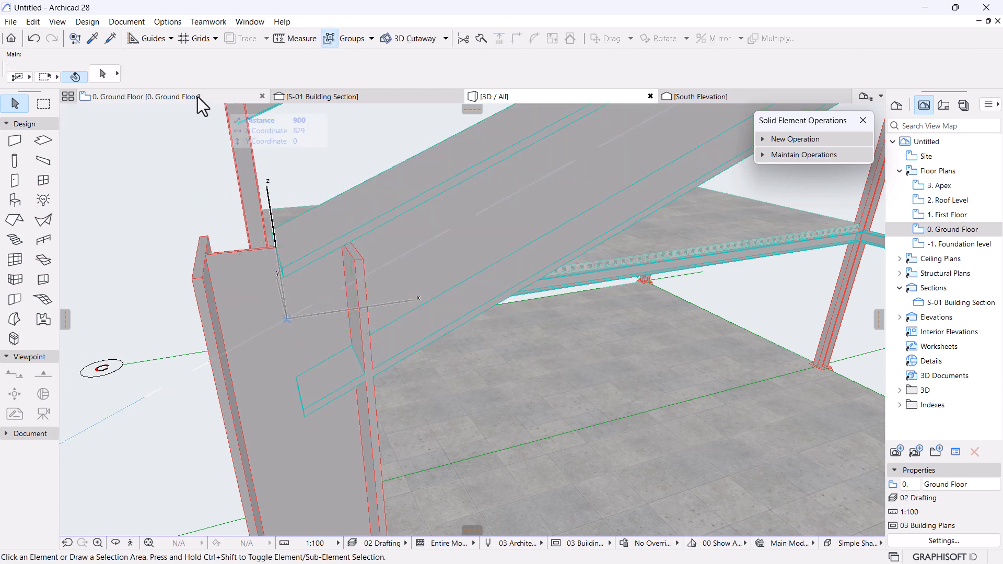
# In the Ground Floor plan, drag section line S-01 down to just outside grid line A.
pyautogui.click(197, 96)
pyautogui.scroll(-12, 457, 224)
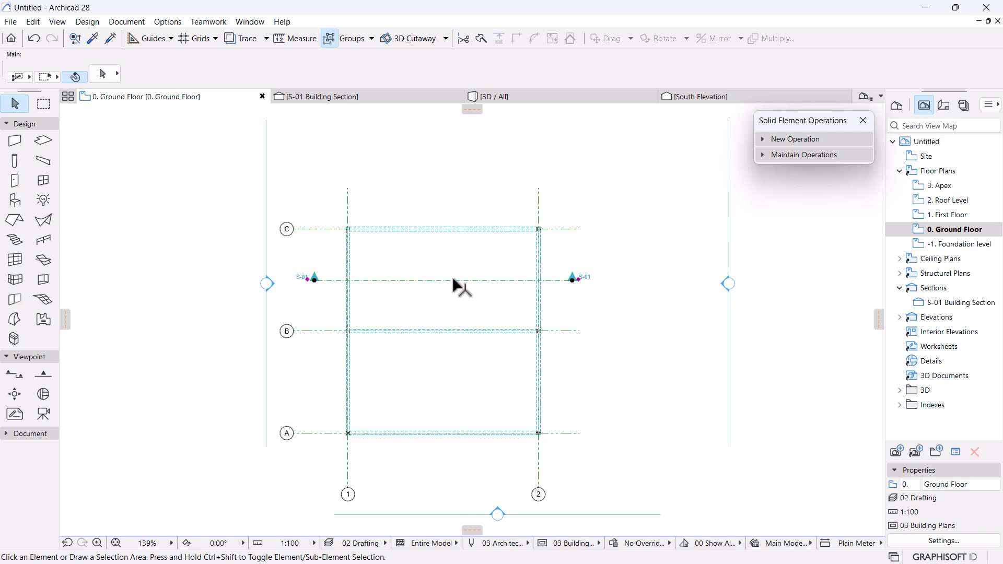
pyautogui.click(453, 281)
pyautogui.moveTo(453, 280)
pyautogui.mouseDown()
pyautogui.moveTo(434, 461)
pyautogui.moveTo(434, 448)
pyautogui.mouseUp()
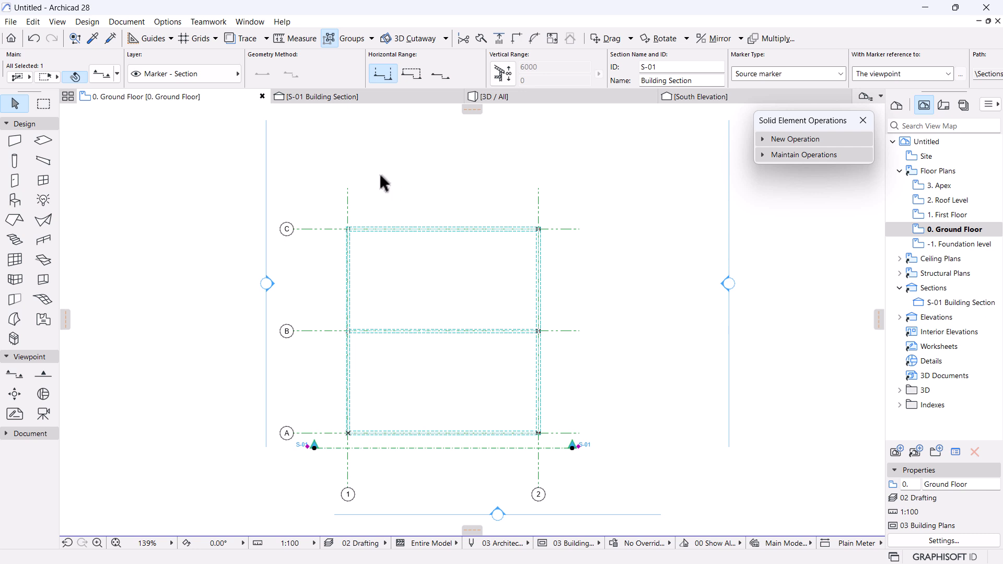
# In S-01, trim the first rafter to the column face and drop its top node to roof level.
pyautogui.click(301, 94)
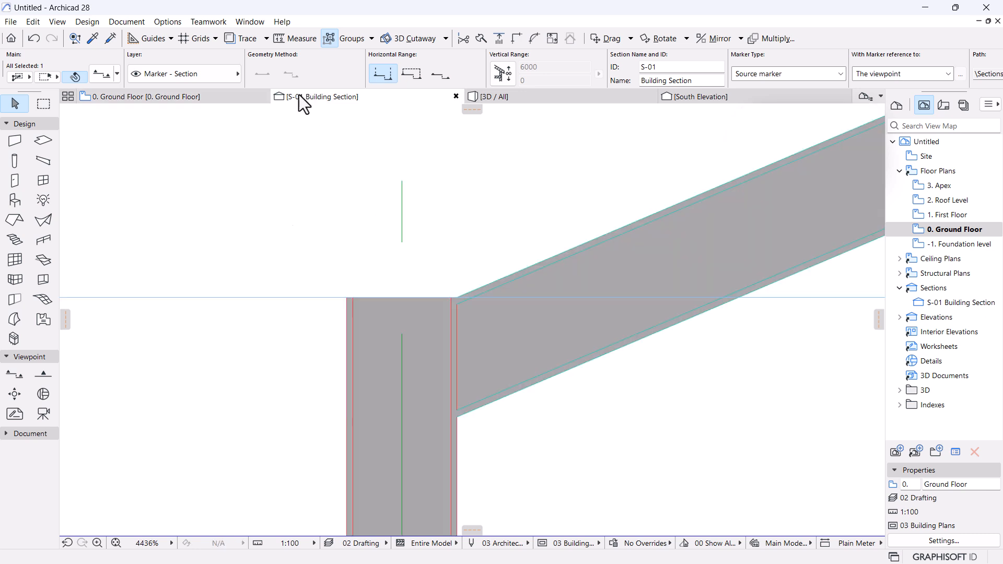
pyautogui.scroll(3, 473, 311)
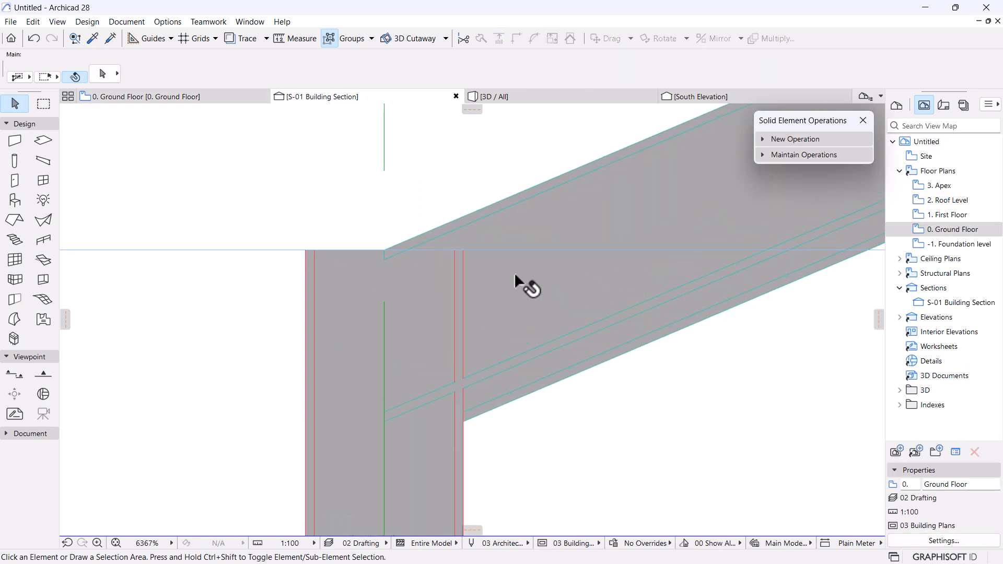
pyautogui.click(402, 346)
pyautogui.click(385, 337)
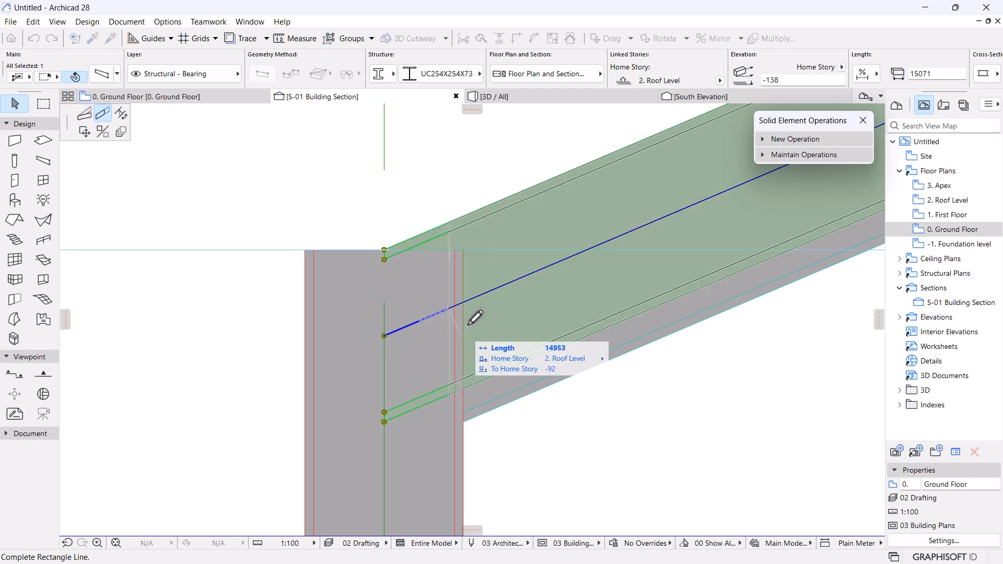
pyautogui.click(466, 300)
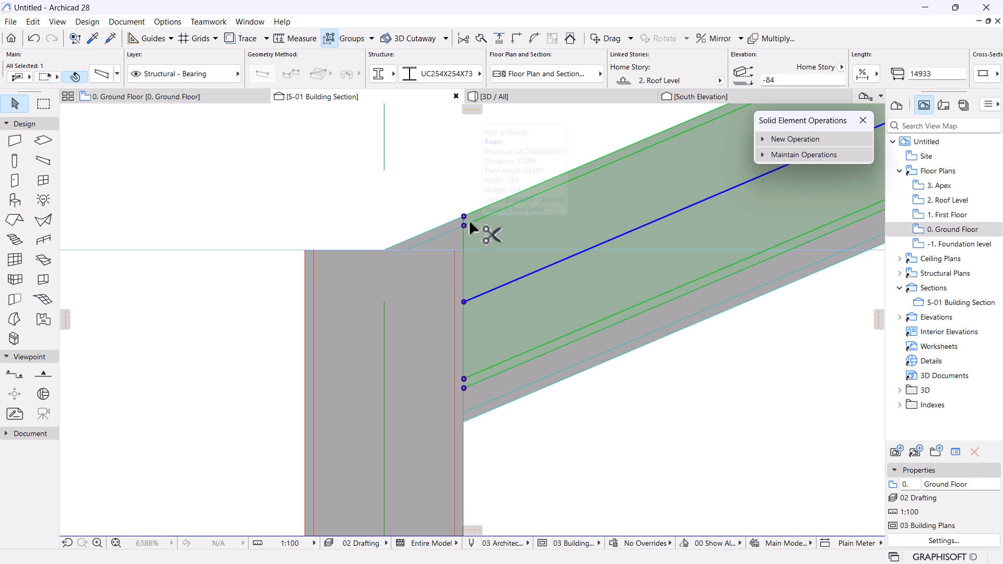
pyautogui.hotkey('ctrl', 'd')
pyautogui.click(464, 217)
pyautogui.click(464, 249)
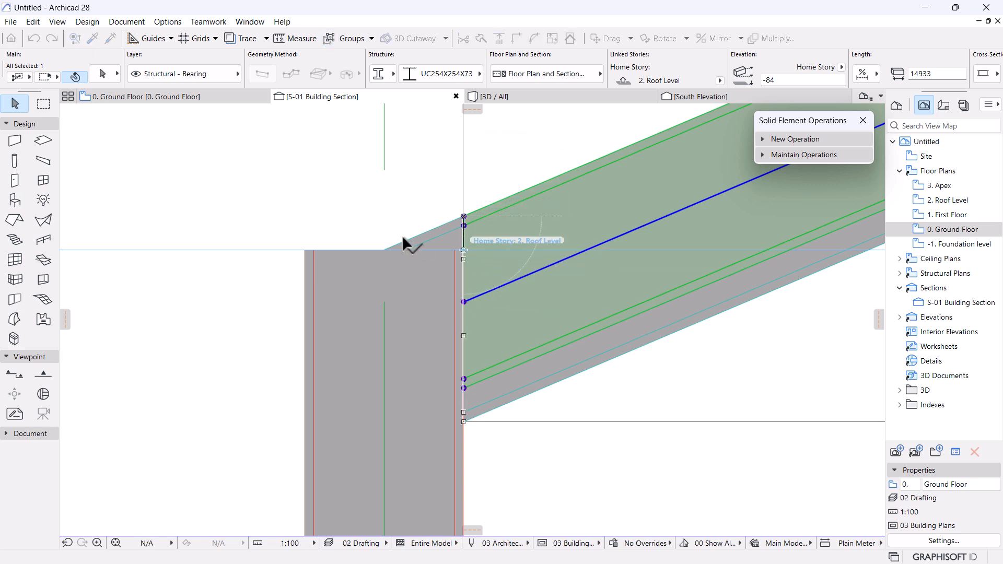
# Trim the next rafter to the column face and lower its top to roof level.
pyautogui.click(422, 237)
pyautogui.click(384, 336)
pyautogui.click(464, 302)
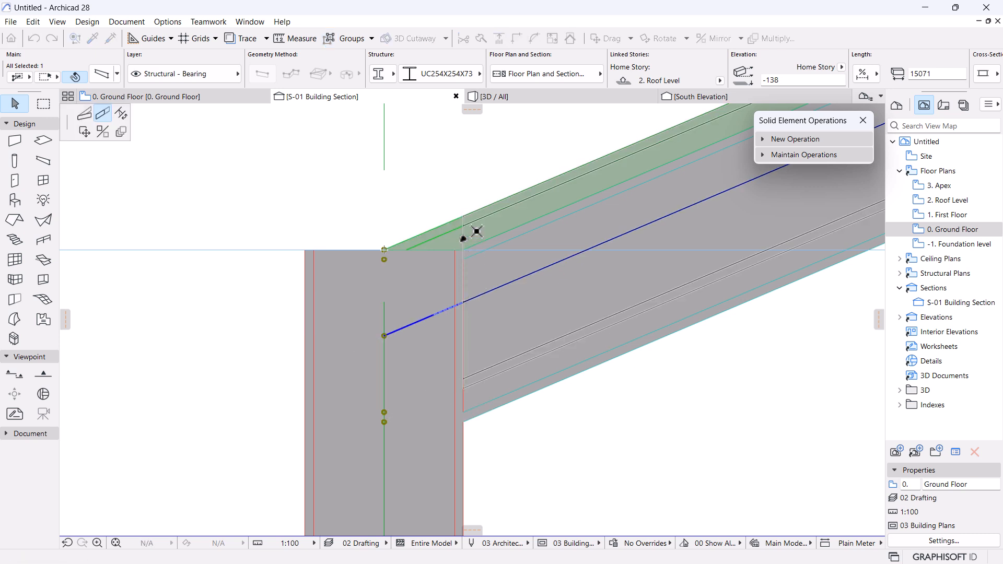
pyautogui.hotkey('ctrl', 'd')
pyautogui.click(463, 216)
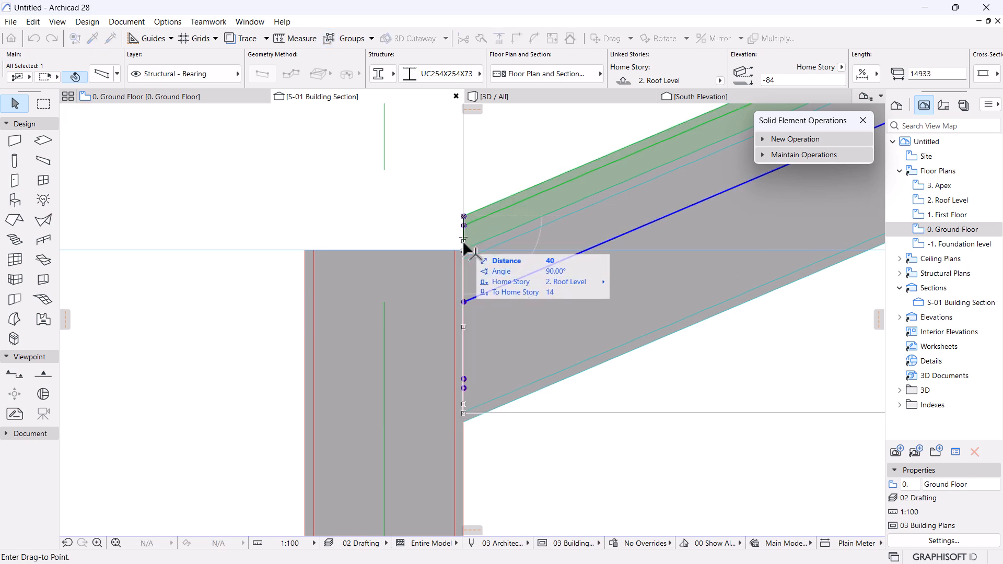
pyautogui.click(463, 251)
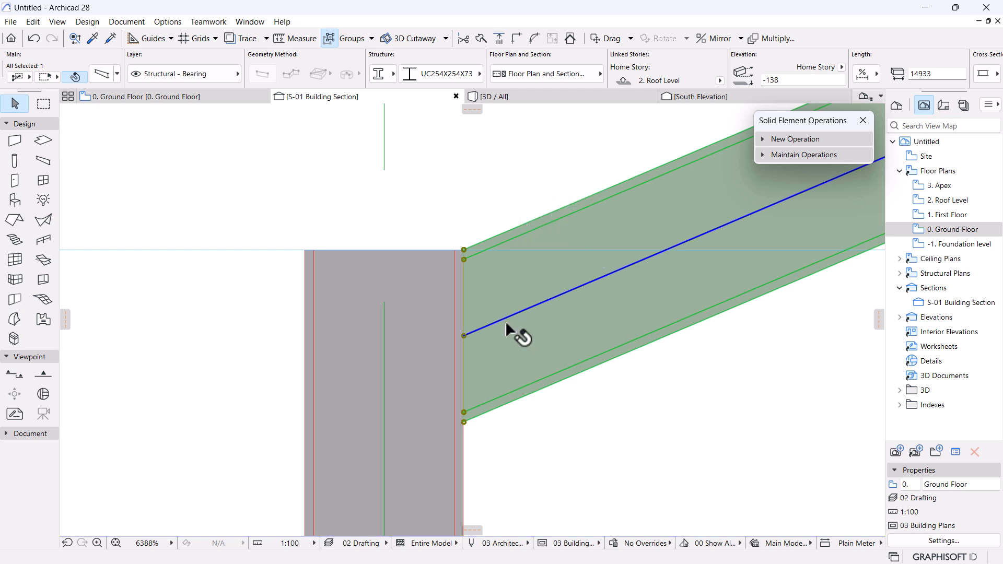
pyautogui.scroll(-4, 509, 332)
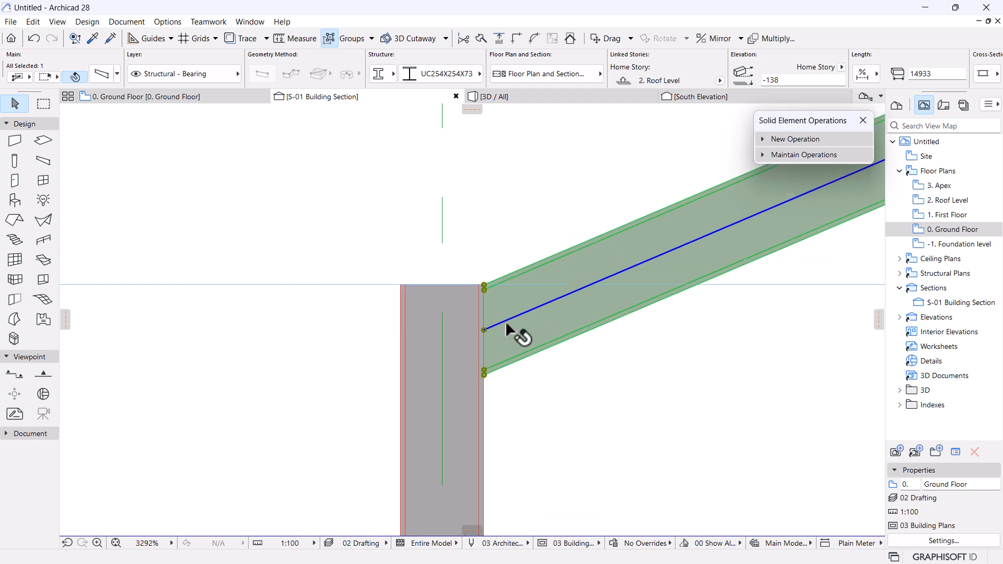
# Orbit the 3D frame to check the three parallel rafters, then open the 2. Roof Level plan.
pyautogui.click(493, 97)
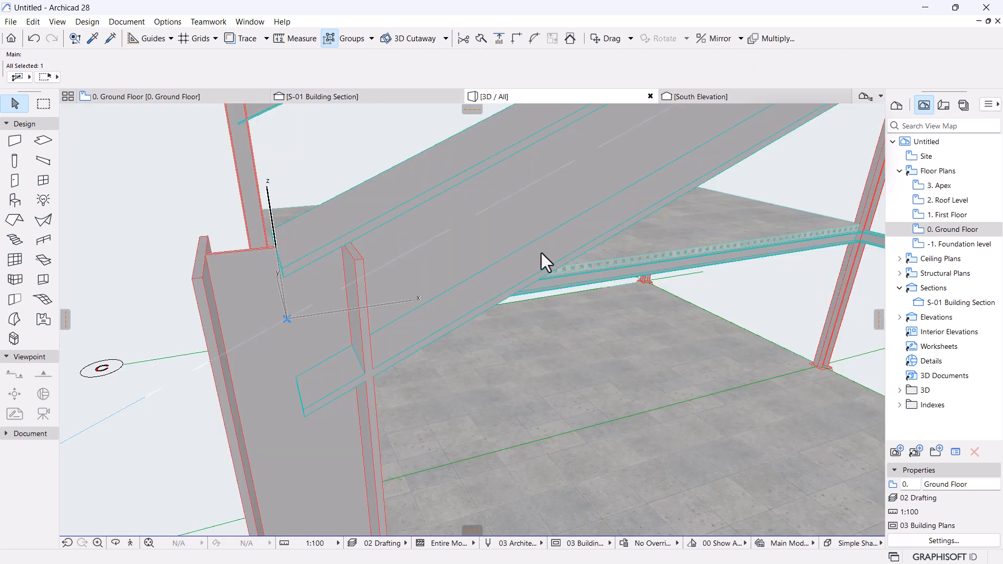
pyautogui.scroll(-5, 499, 349)
pyautogui.keyDown('shift'); pyautogui.moveTo(500, 349); pyautogui.dragTo(539, 306, button='middle'); pyautogui.keyUp('shift')
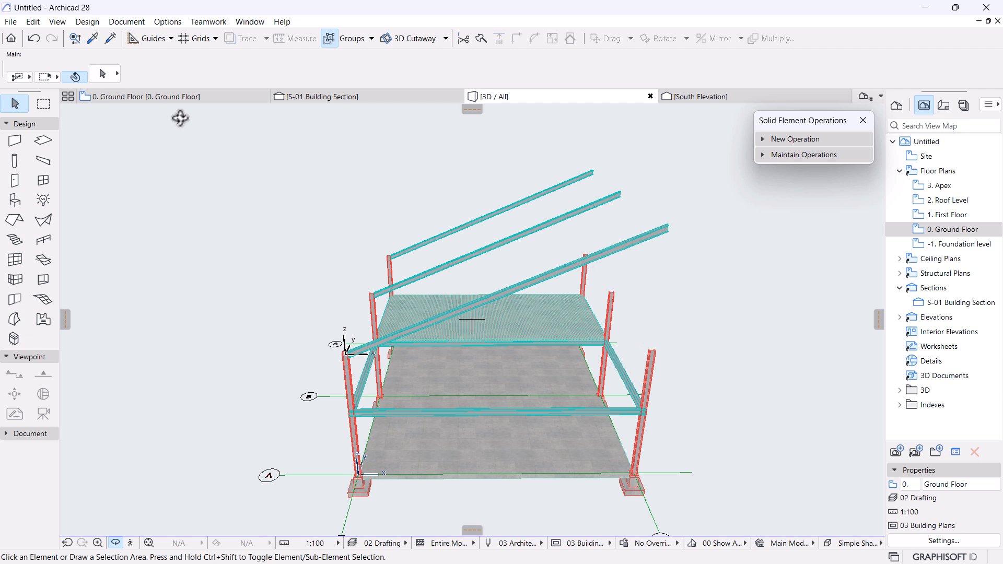
pyautogui.doubleClick(942, 200)
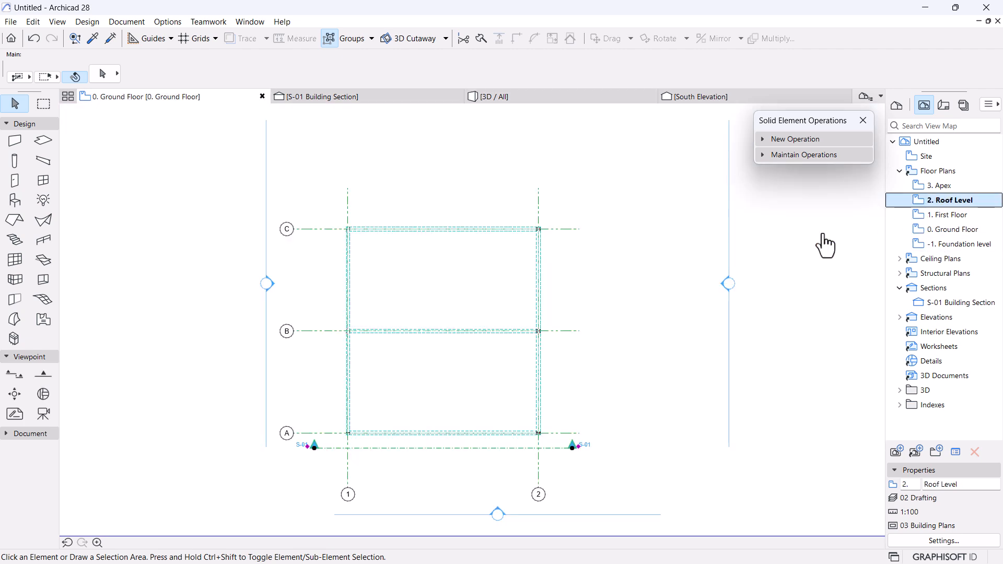
# Select the three rafters and trim them with Adjust at a cutting line, then undo it.
pyautogui.click(418, 331)
pyautogui.keyDown('shift'); pyautogui.click(448, 229); pyautogui.keyUp('shift')
pyautogui.keyDown('shift'); pyautogui.click(451, 433); pyautogui.keyUp('shift')
pyautogui.scroll(3, 458, 448)
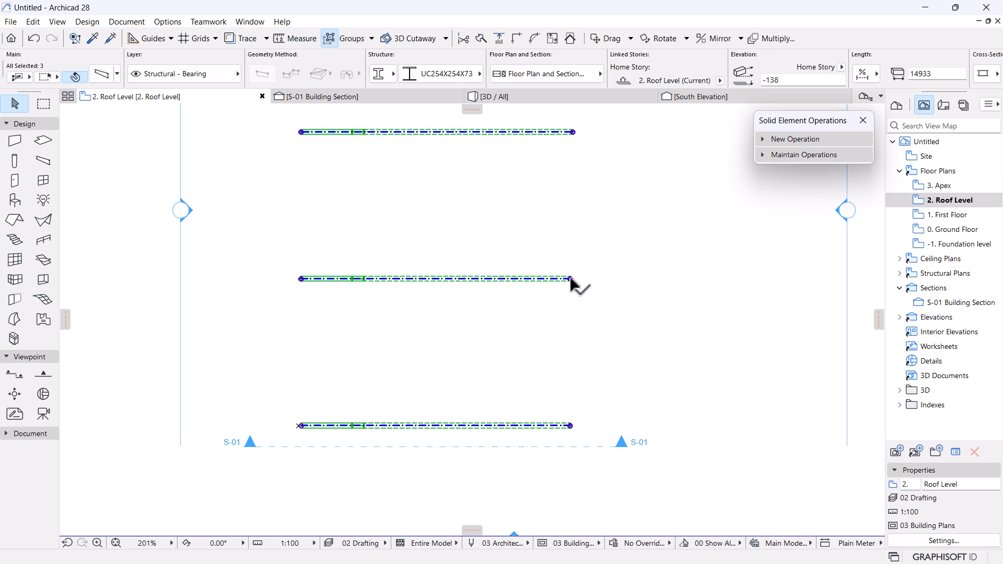
pyautogui.click(498, 38)
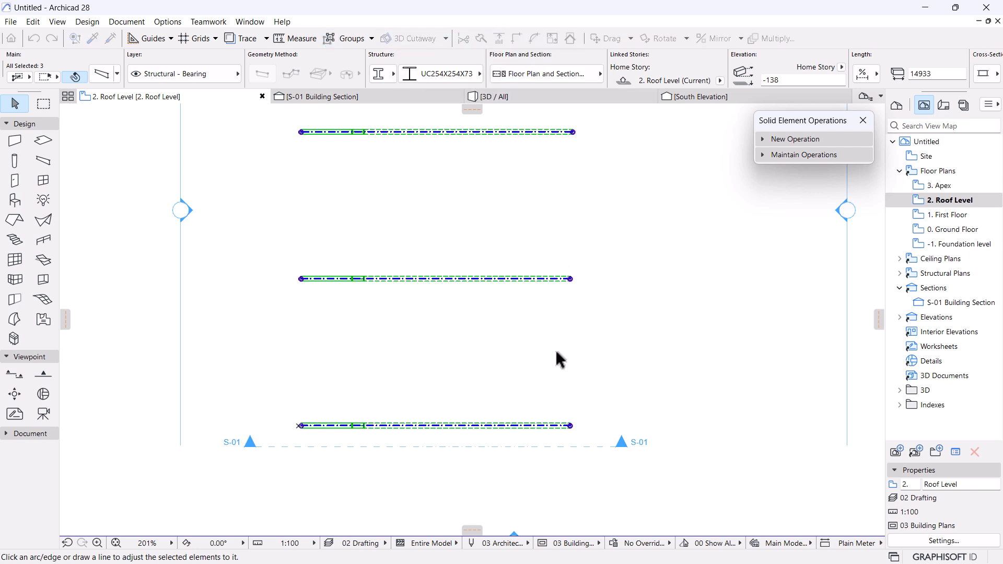
pyautogui.click(435, 427)
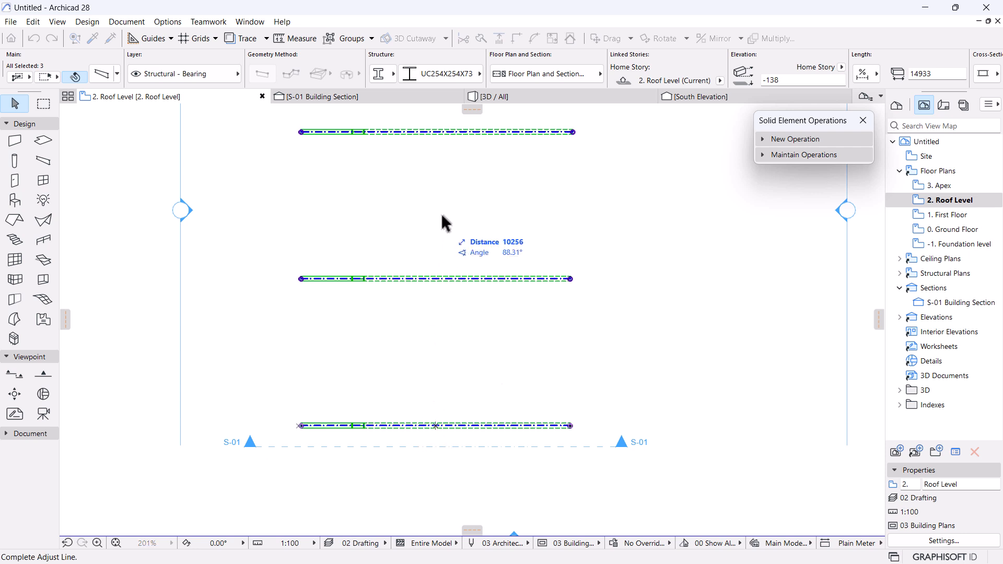
pyautogui.click(433, 110)
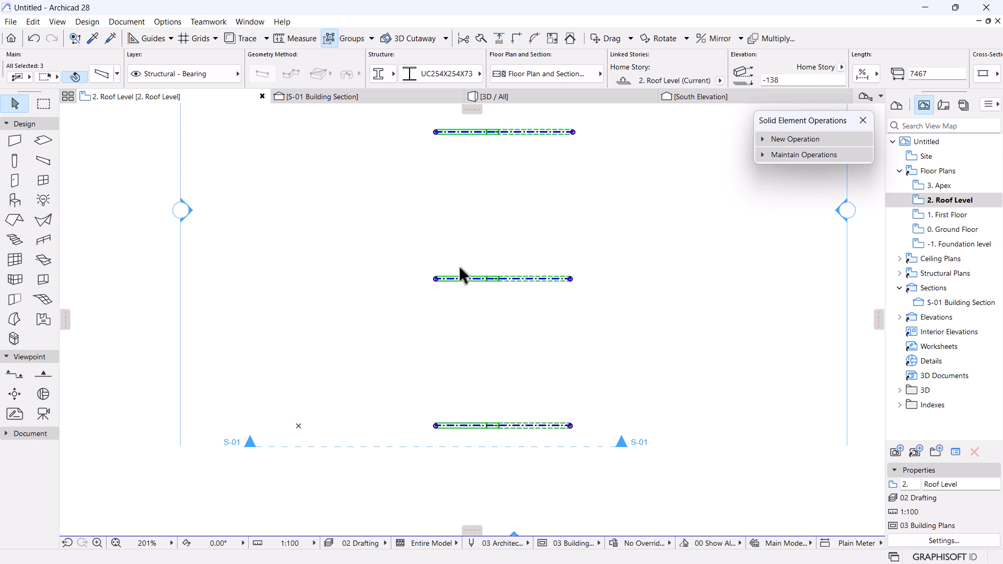
pyautogui.hotkey('ctrl', 'z')
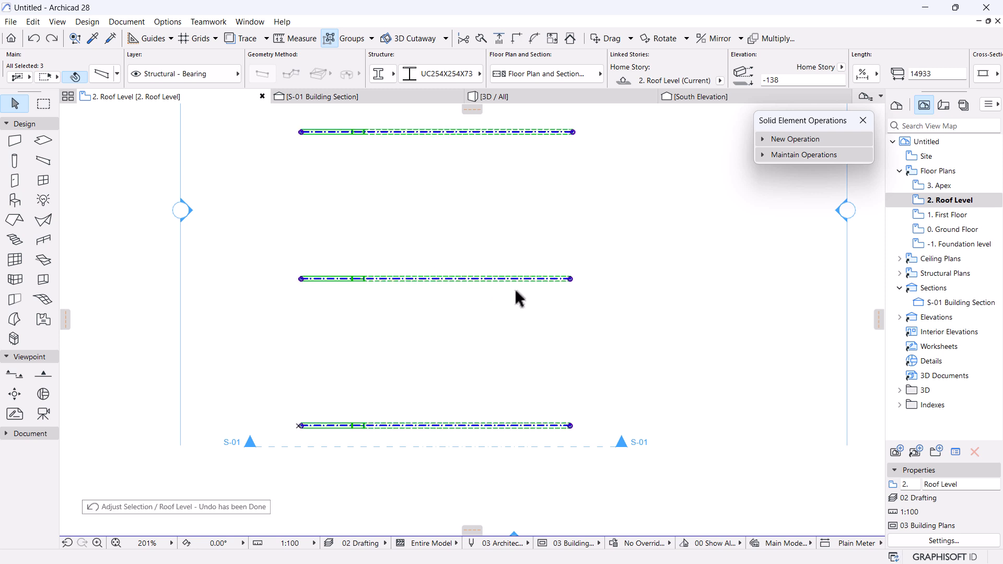
# Stretch the middle, bottom and top rafters to half length (7467) and check them in 3D.
pyautogui.click(571, 279)
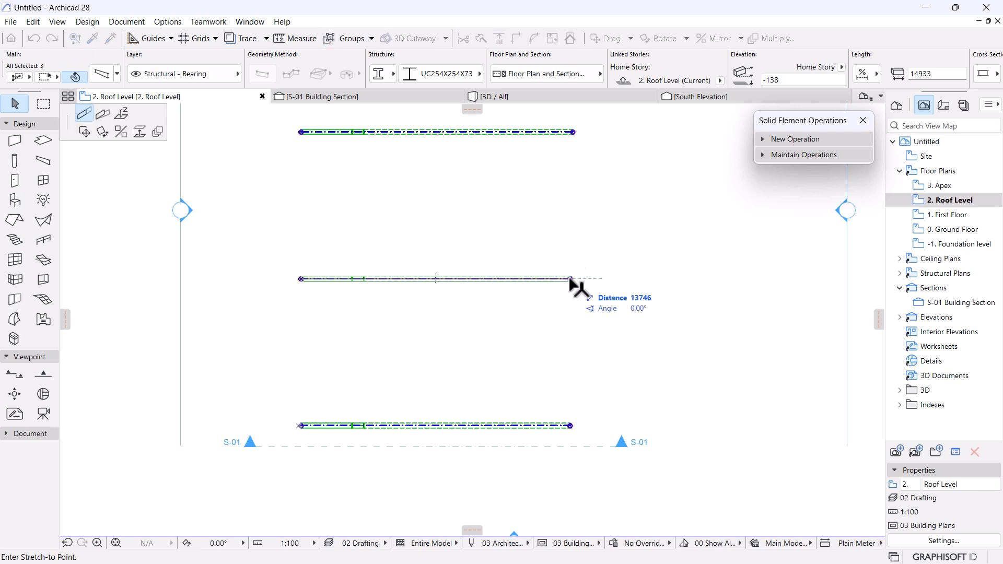
pyautogui.click(523, 315)
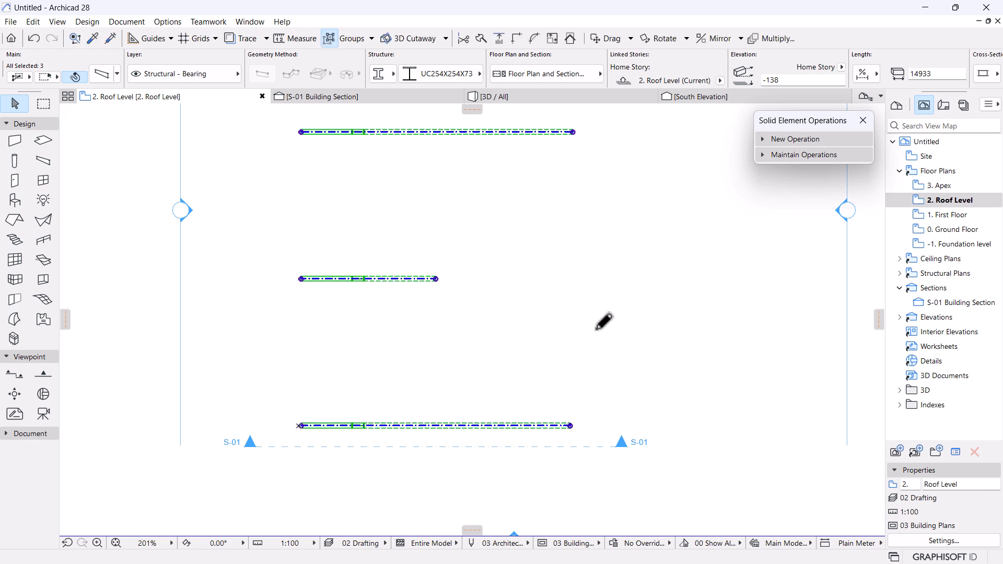
pyautogui.click(571, 426)
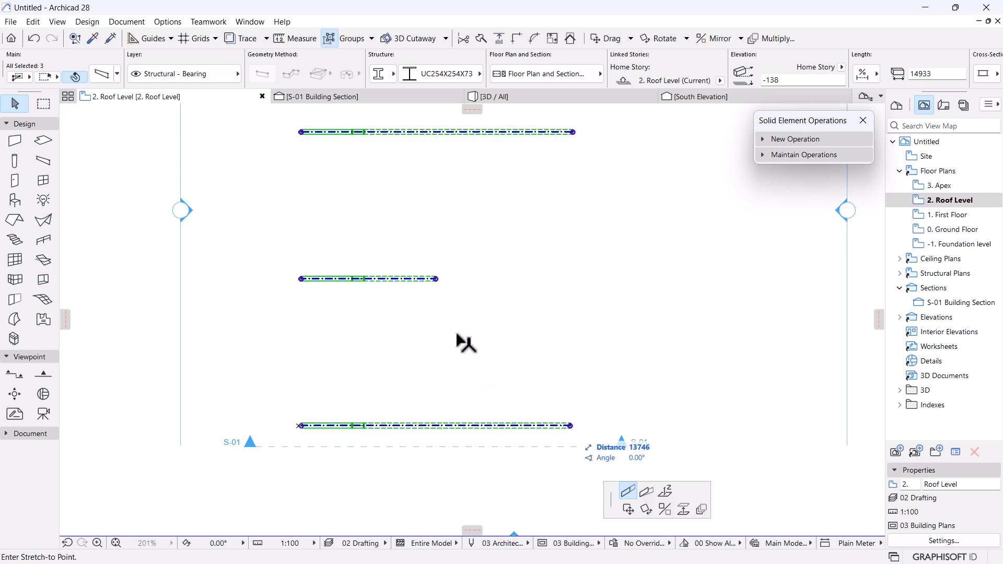
pyautogui.click(438, 279)
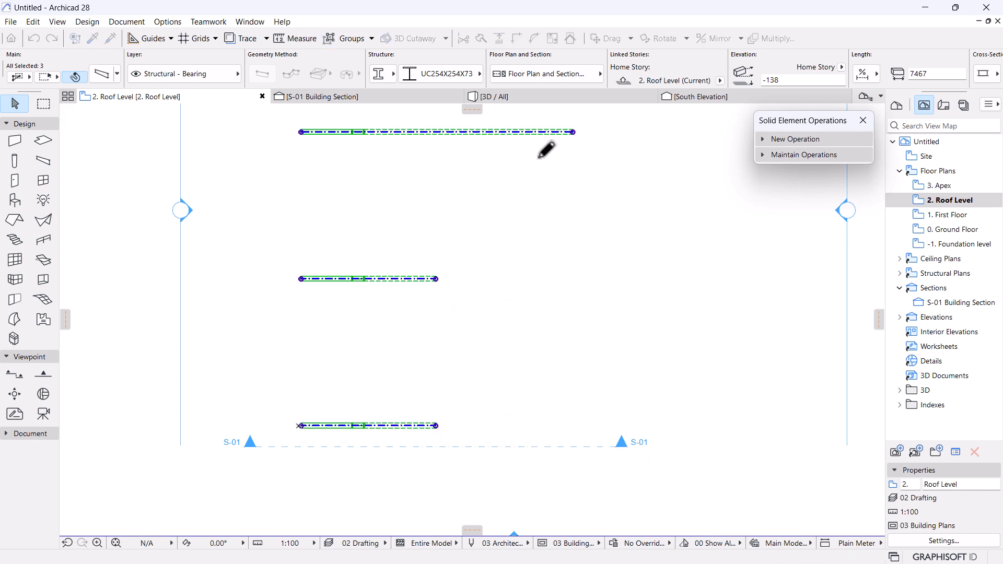
pyautogui.click(574, 132)
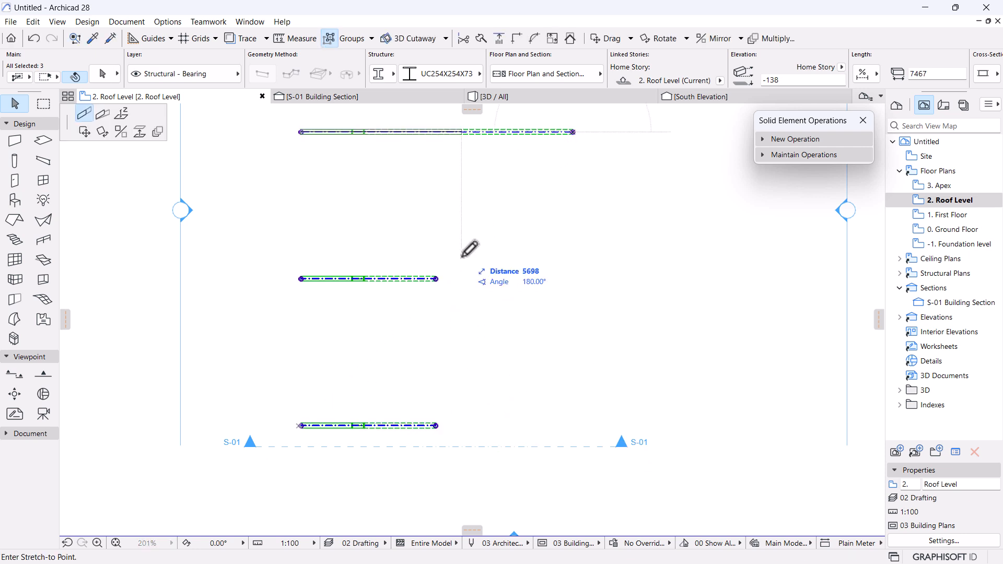
pyautogui.click(438, 278)
pyautogui.click(579, 309)
pyautogui.scroll(-3, 578, 310)
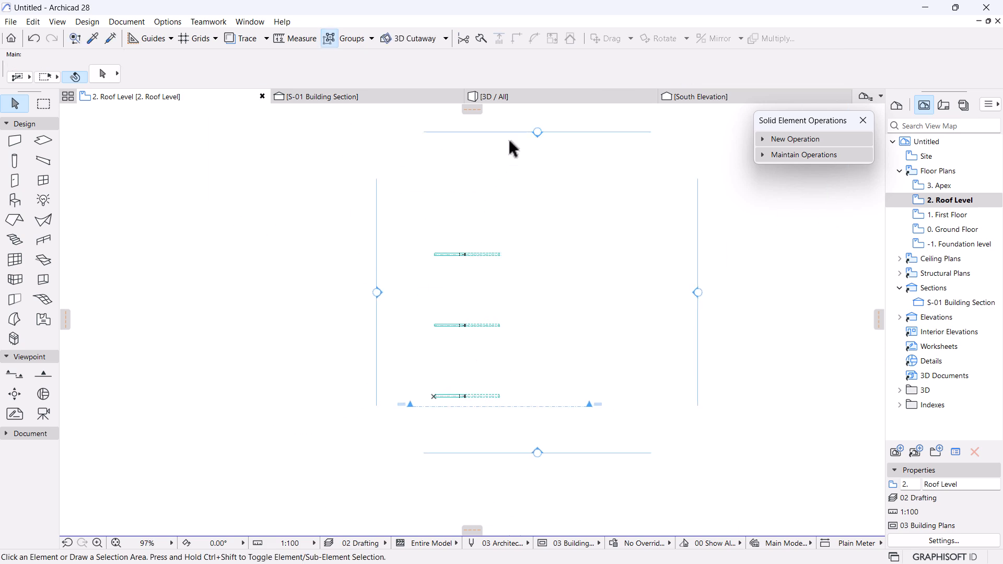
pyautogui.click(527, 97)
pyautogui.keyDown('shift'); pyautogui.moveTo(547, 374); pyautogui.dragTo(503, 359, button='middle'); pyautogui.keyUp('shift')
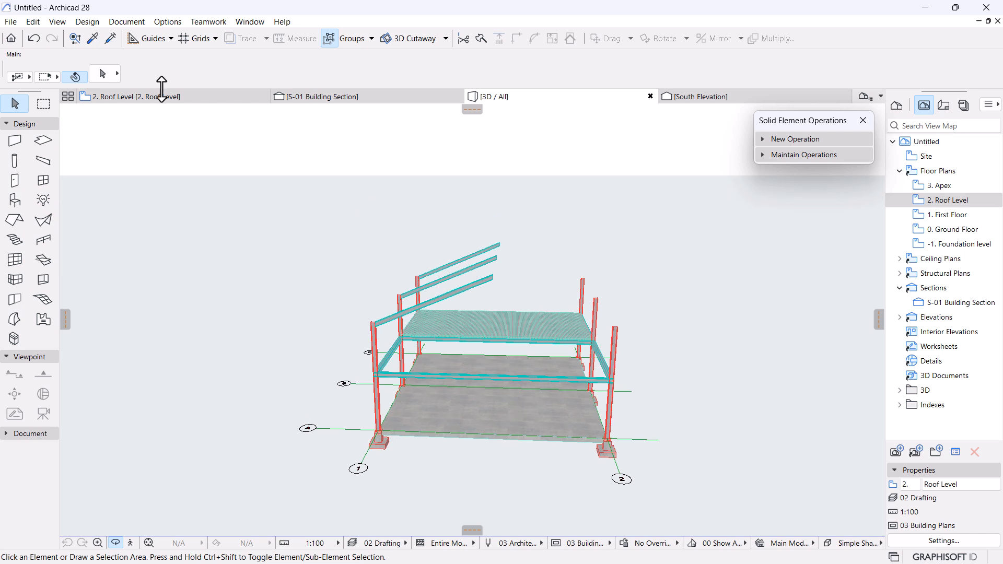
# Mirror copies of the half rafters about a vertical axis at their ends, then view the gables in 3D.
pyautogui.click(156, 97)
pyautogui.click(485, 325)
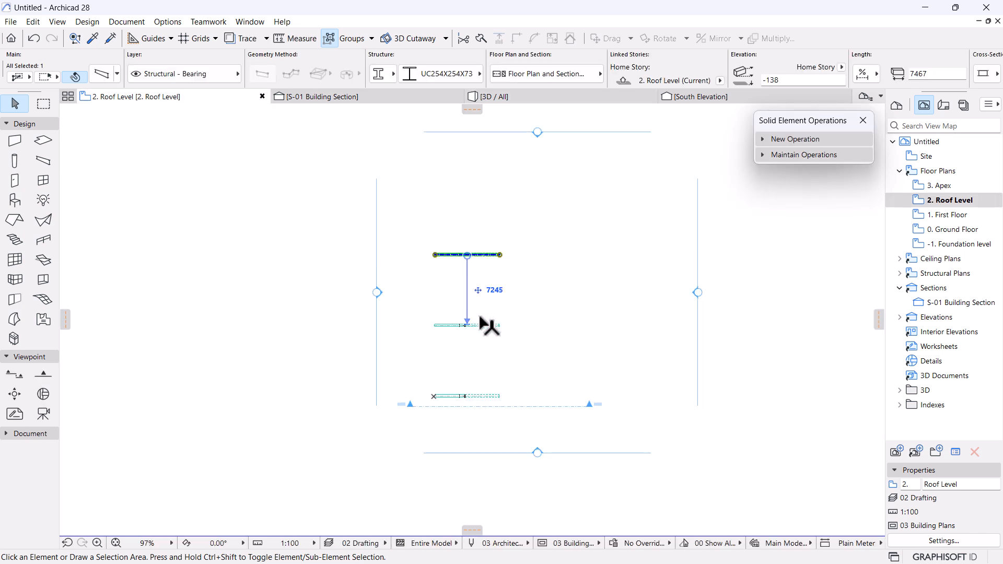
pyautogui.keyDown('shift'); pyautogui.click(488, 397); pyautogui.keyUp('shift')
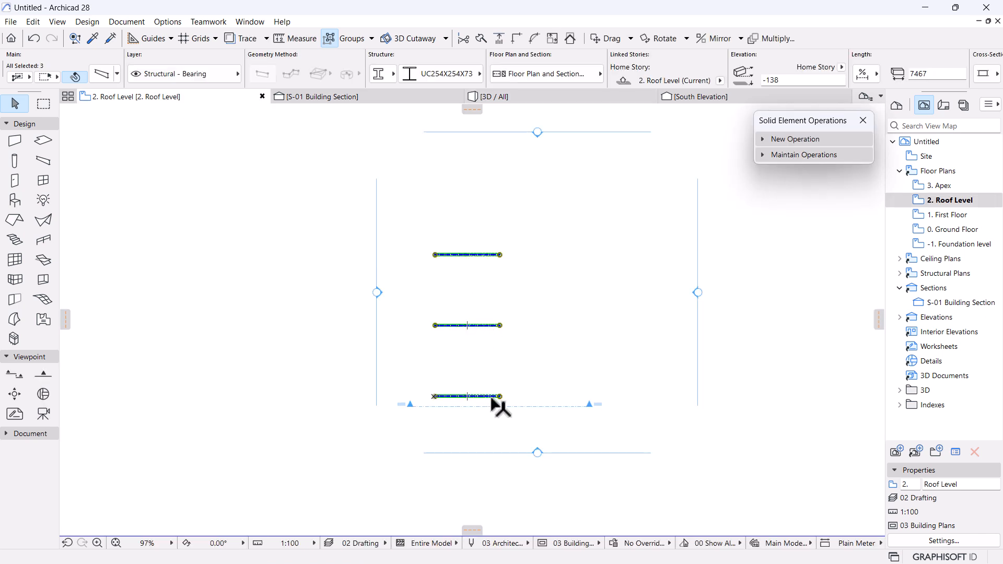
pyautogui.hotkey('ctrl', 'shift', 'm')
pyautogui.click(500, 397)
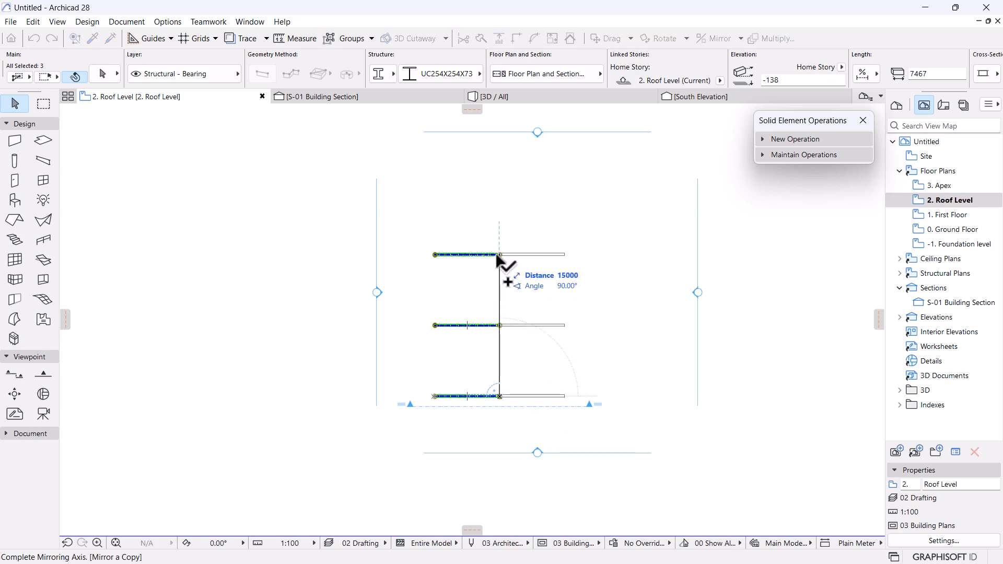
pyautogui.click(504, 255)
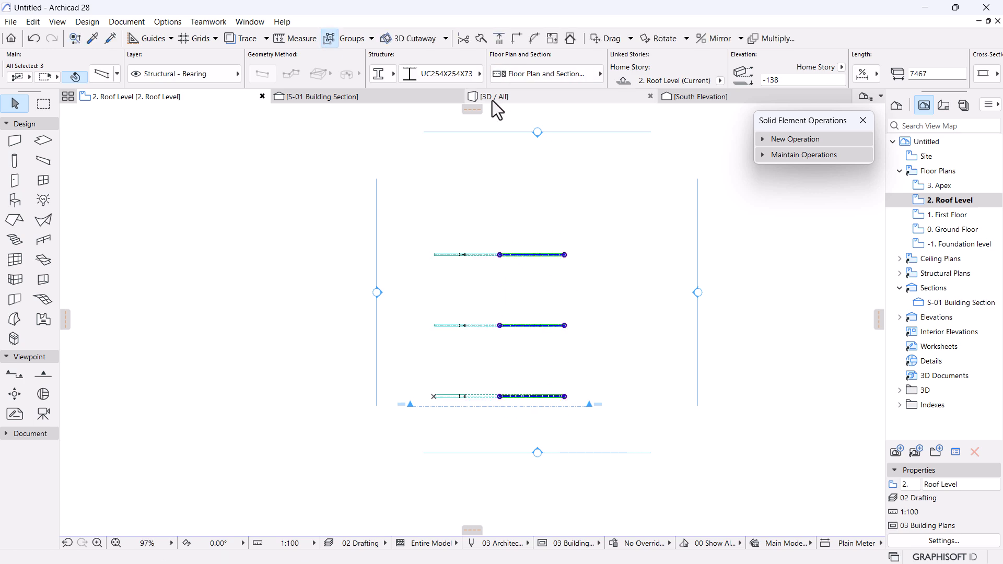
pyautogui.click(491, 97)
pyautogui.keyDown('shift'); pyautogui.moveTo(529, 226); pyautogui.dragTo(553, 313, button='middle'); pyautogui.keyUp('shift')
pyautogui.scroll(5, 553, 309)
pyautogui.scroll(-5, 470, 327)
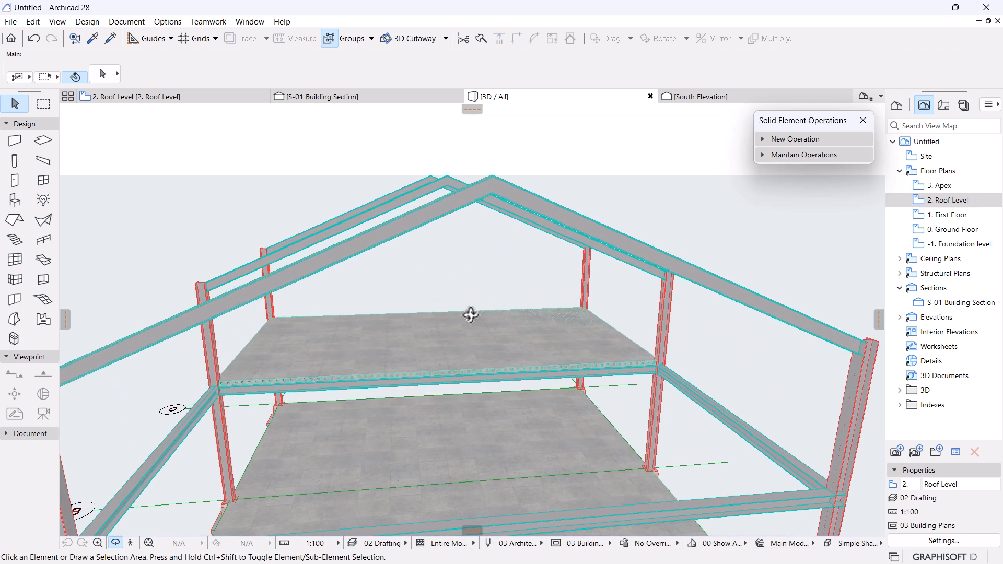
pyautogui.scroll(-3, 462, 259)
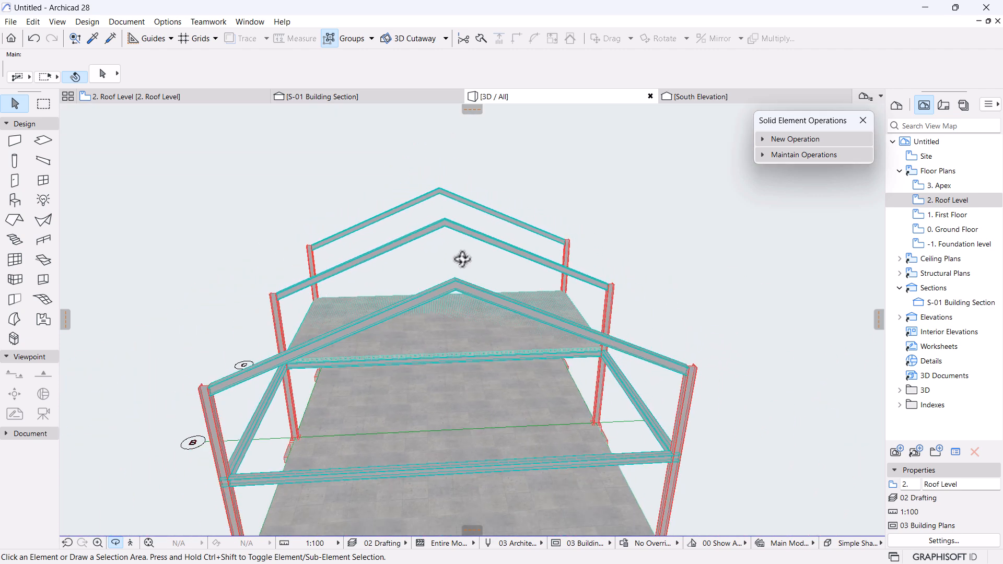
pyautogui.keyDown('shift'); pyautogui.moveTo(442, 223); pyautogui.dragTo(491, 246, button='middle'); pyautogui.keyUp('shift')
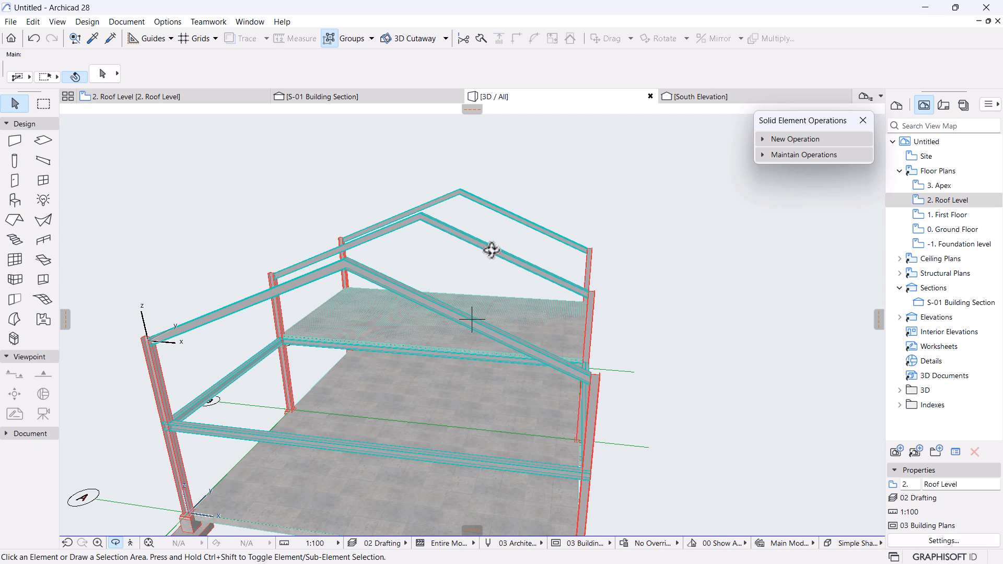
pyautogui.keyDown('shift'); pyautogui.moveTo(494, 258); pyautogui.dragTo(511, 324, button='middle'); pyautogui.keyUp('shift')
pyautogui.scroll(4, 507, 228)
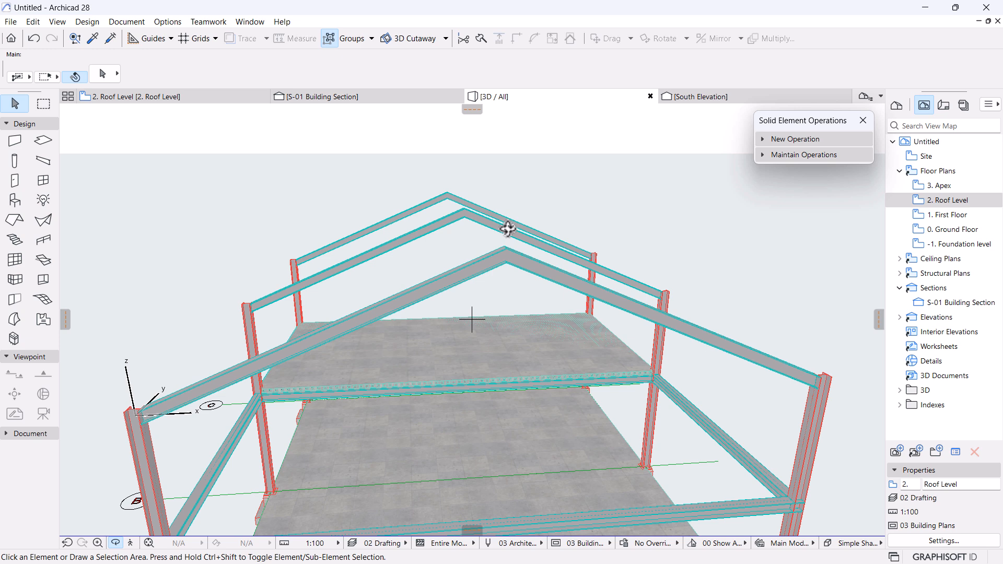
# Select the right-hand rafters and stretch their ends past the apex.
pyautogui.click(534, 270)
pyautogui.keyDown('shift'); pyautogui.click(452, 196); pyautogui.keyUp('shift')
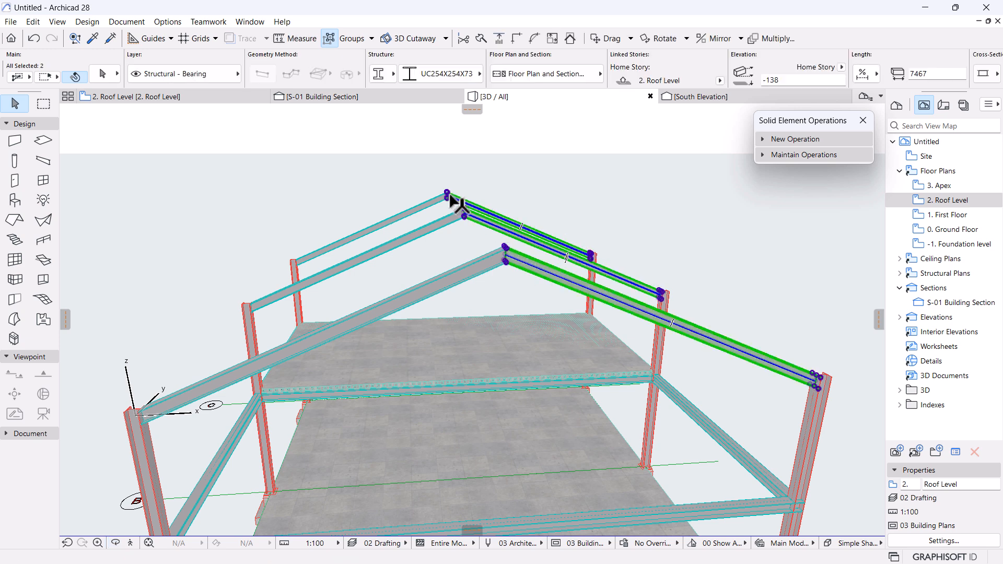
pyautogui.click(509, 260)
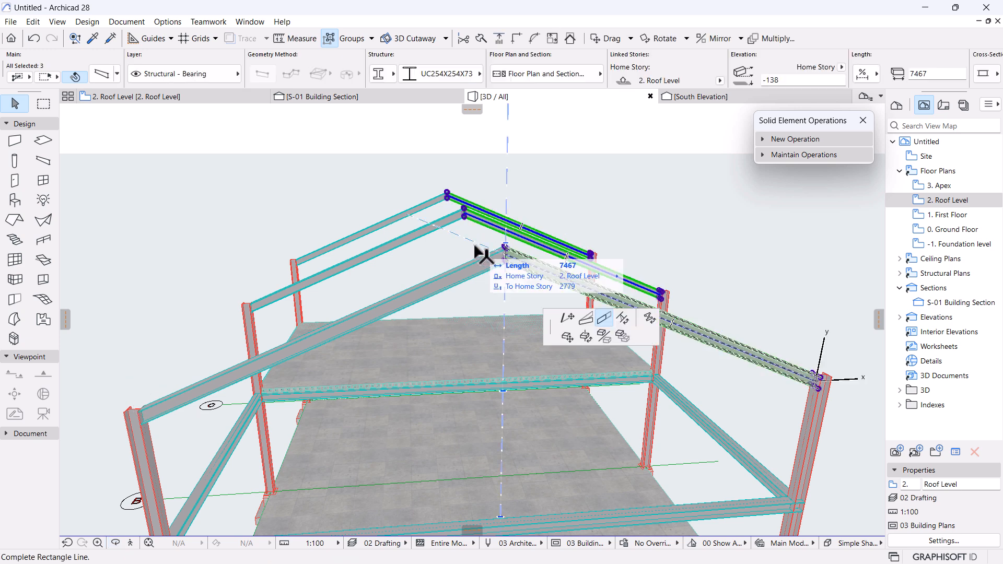
pyautogui.click(420, 216)
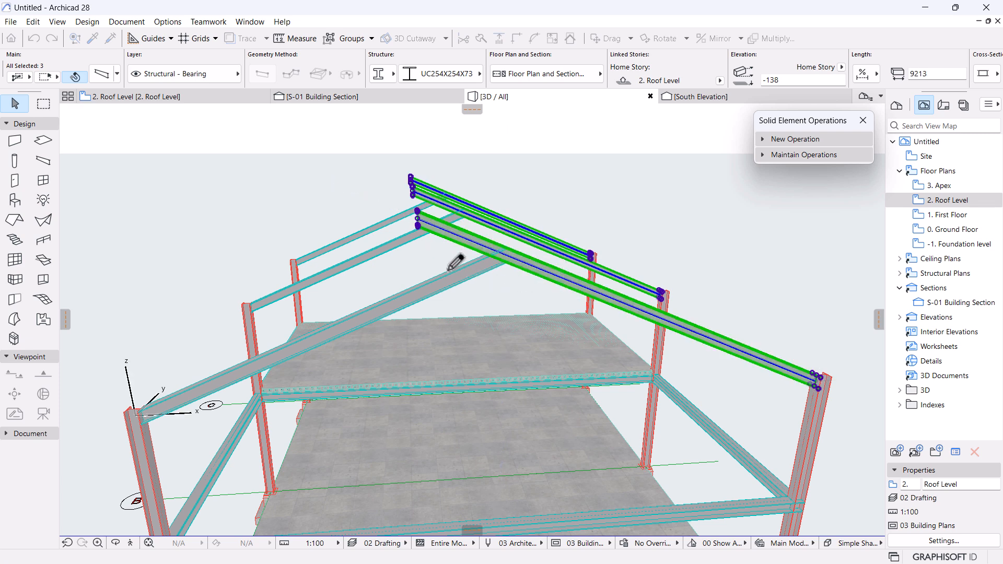
pyautogui.scroll(-3, 436, 256)
pyautogui.keyDown('shift'); pyautogui.moveTo(425, 291); pyautogui.dragTo(470, 302, button='middle'); pyautogui.keyUp('shift')
pyautogui.keyDown('shift'); pyautogui.moveTo(445, 254); pyautogui.dragTo(538, 291, button='middle'); pyautogui.keyUp('shift')
# Set the right-hand rafter length to 9600.
pyautogui.click(431, 194)
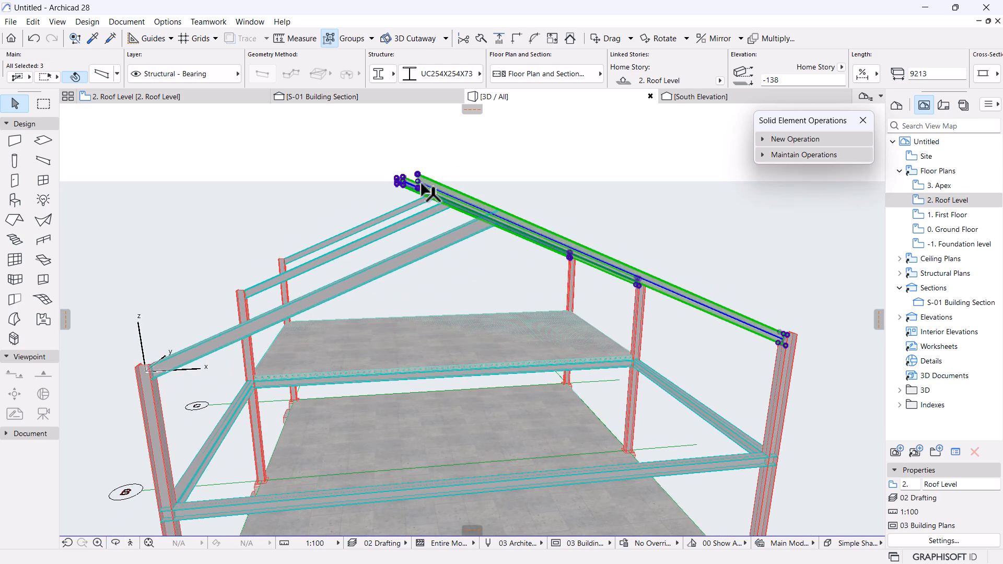
pyautogui.click(418, 183)
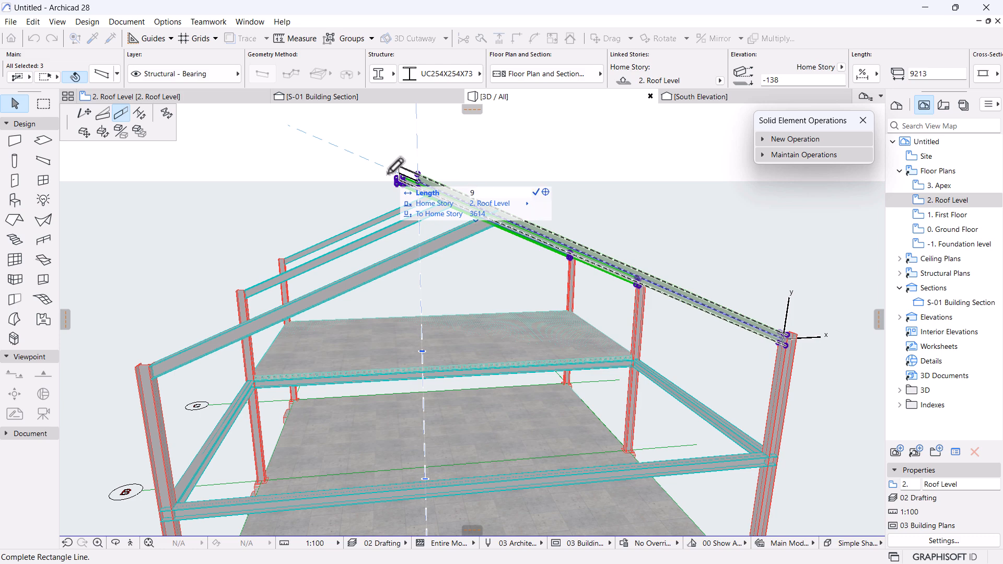
pyautogui.write('9600')
pyautogui.press('Return')
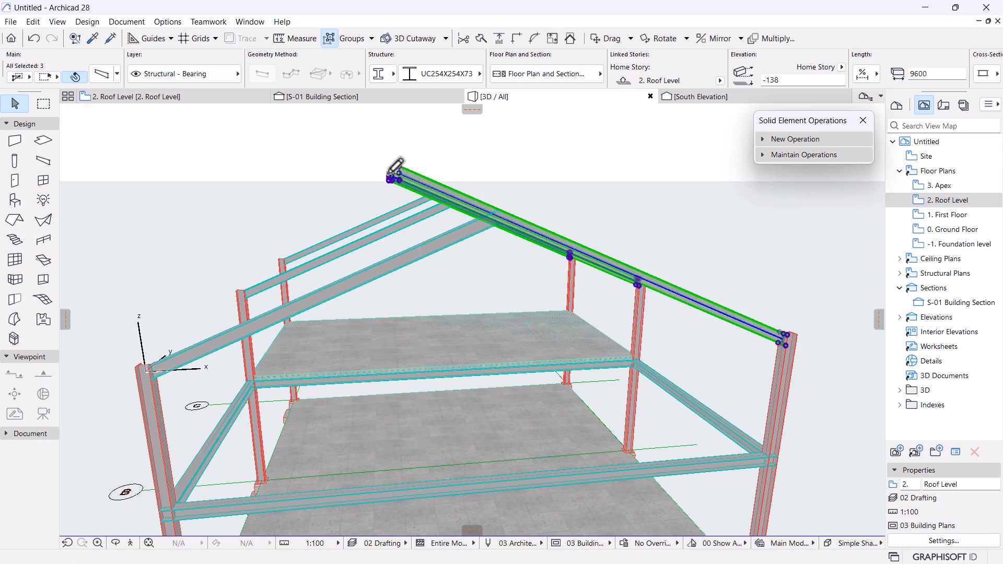
pyautogui.keyDown('shift'); pyautogui.moveTo(425, 198); pyautogui.dragTo(468, 269, button='middle'); pyautogui.keyUp('shift')
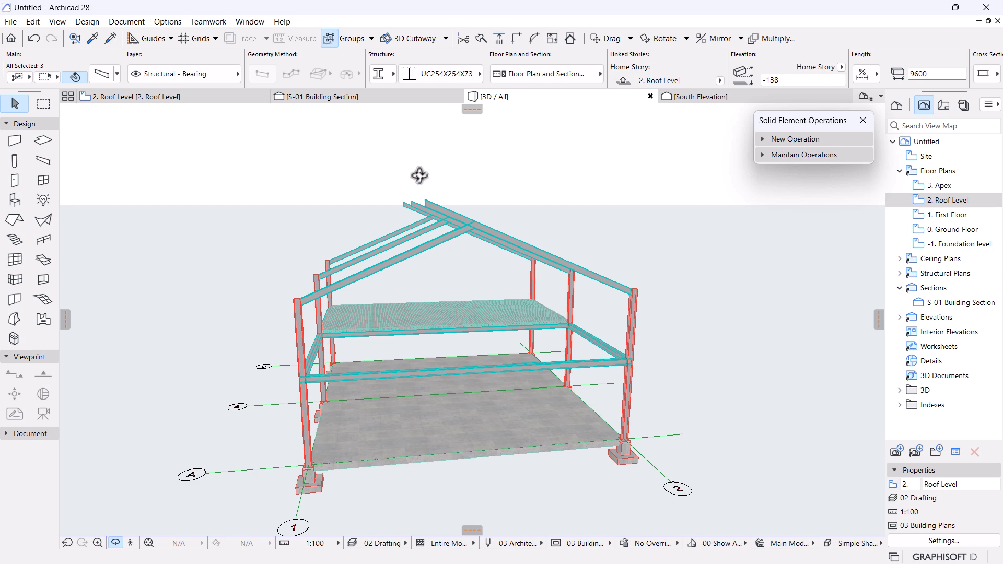
# In the S-01 Building Section, measure the rise from the rafter's top corner at the apex.
pyautogui.click(333, 98)
pyautogui.scroll(-8, 593, 298)
pyautogui.moveTo(634, 304); pyautogui.dragTo(423, 322, button='middle')
pyautogui.moveTo(616, 264); pyautogui.dragTo(537, 309, button='middle')
pyautogui.scroll(3, 553, 260)
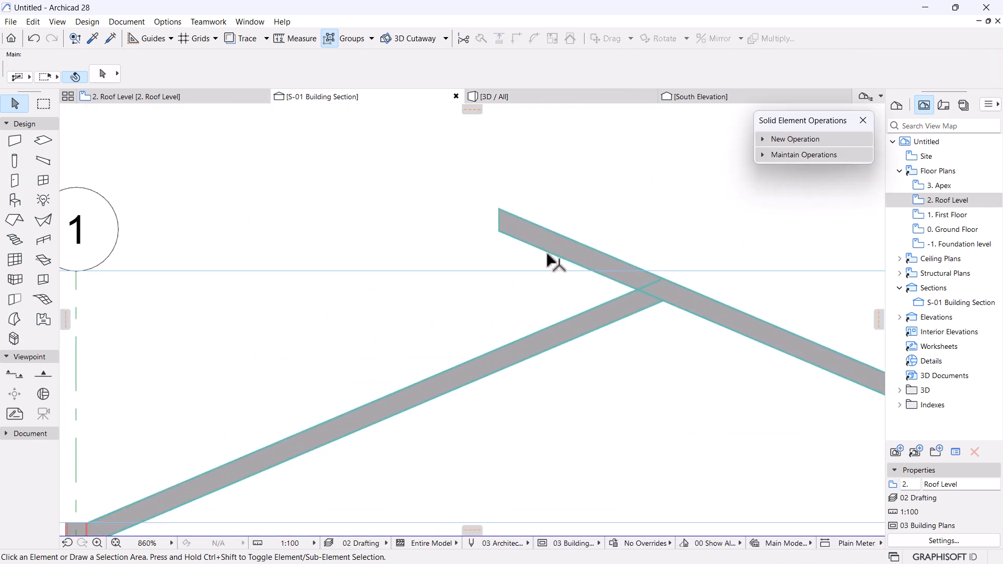
pyautogui.click(284, 39)
pyautogui.click(498, 231)
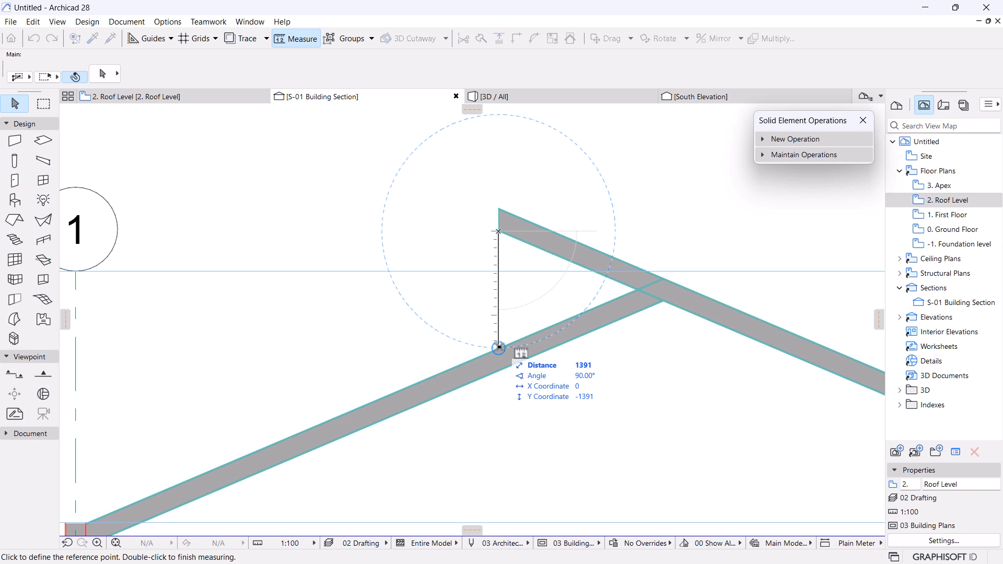
pyautogui.press('Escape')
# Select the column standing on grid line 1.
pyautogui.scroll(-6, 551, 301)
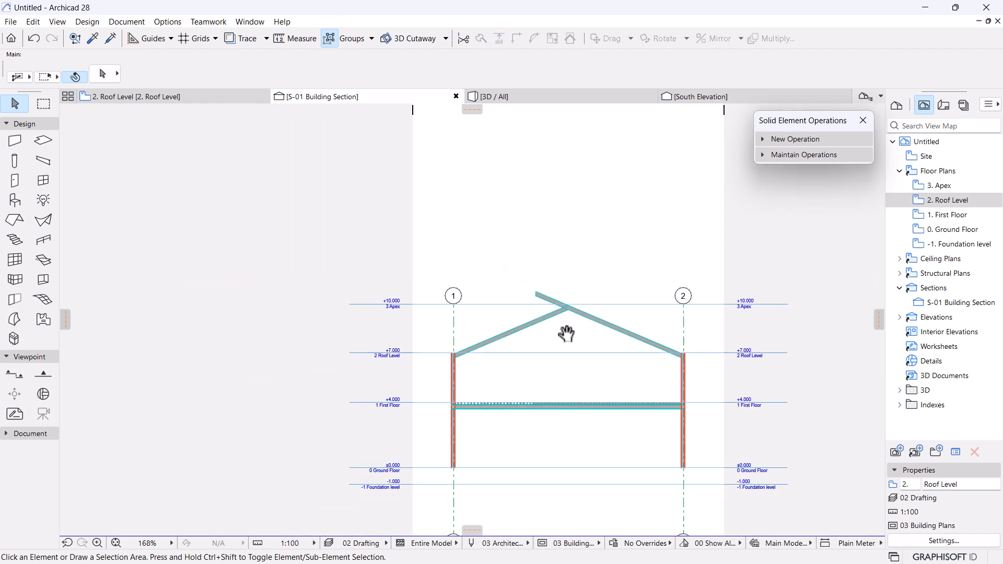
pyautogui.scroll(4, 573, 241)
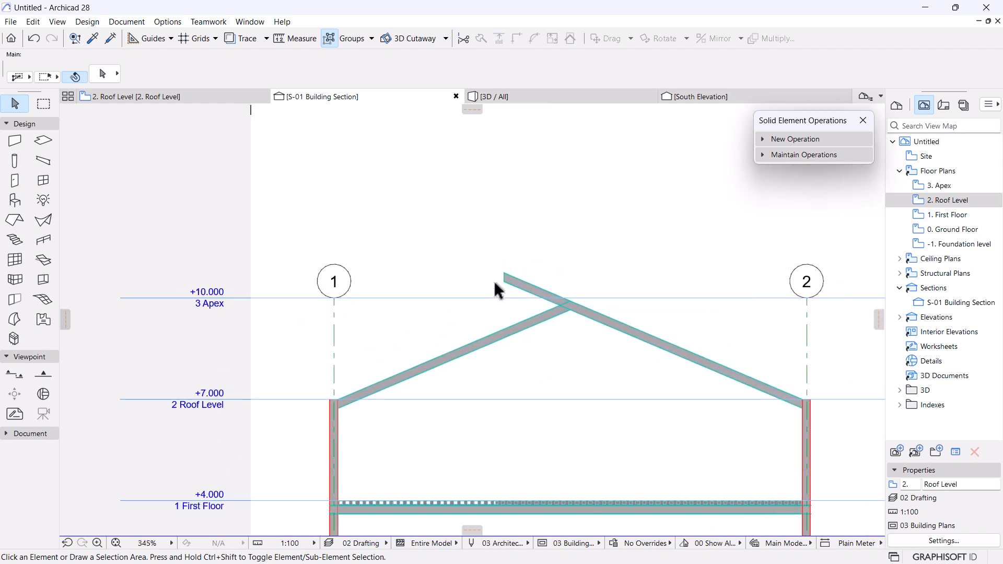
pyautogui.scroll(-3, 507, 290)
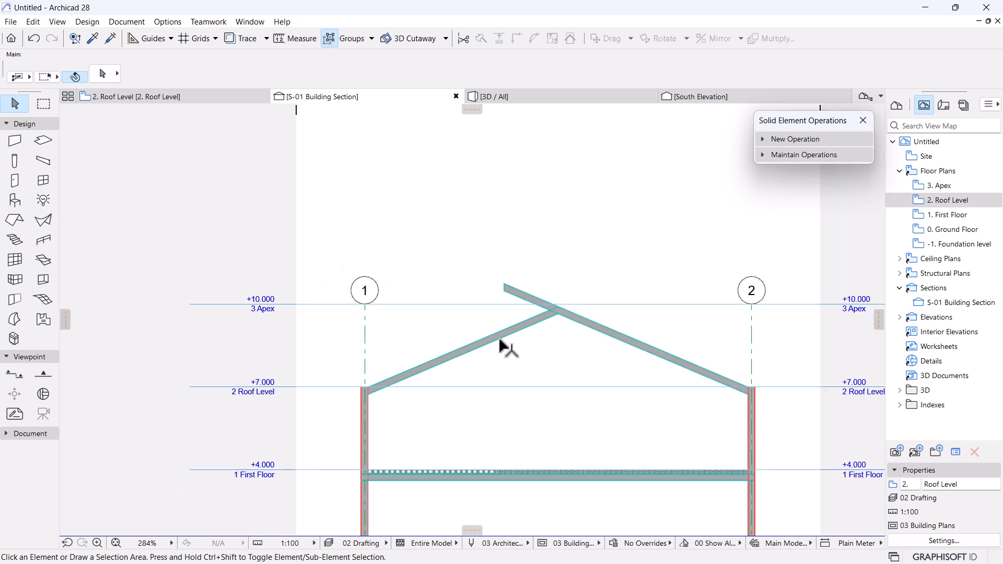
pyautogui.scroll(9, 509, 296)
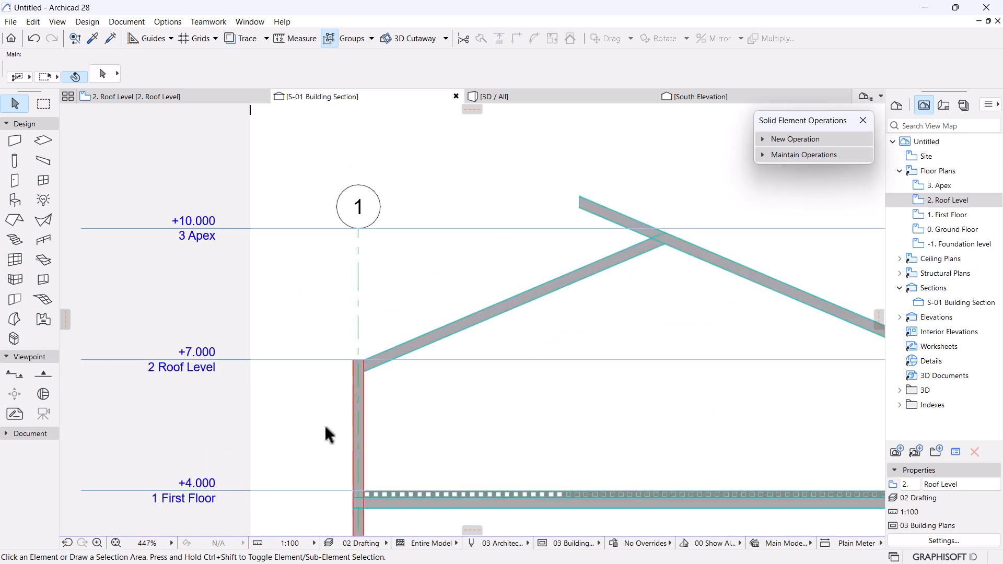
pyautogui.click(358, 340)
# Start a Ctrl+D copy of the grid-1 column from its base, then cancel it.
pyautogui.scroll(-10, 336, 298)
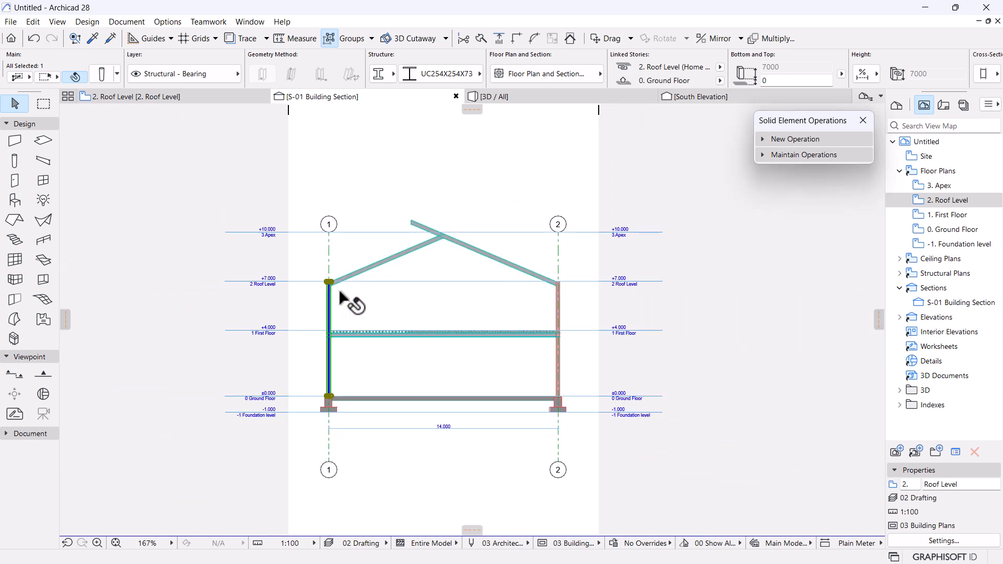
pyautogui.scroll(6, 353, 387)
pyautogui.scroll(1, 354, 389)
pyautogui.hotkey('ctrl', 'd')
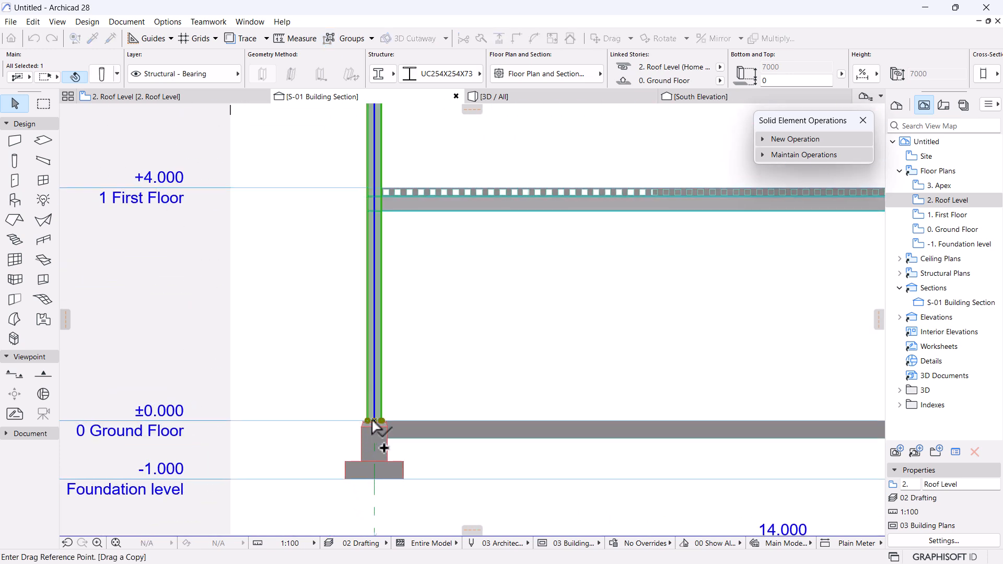
pyautogui.click(374, 421)
pyautogui.scroll(-5, 324, 441)
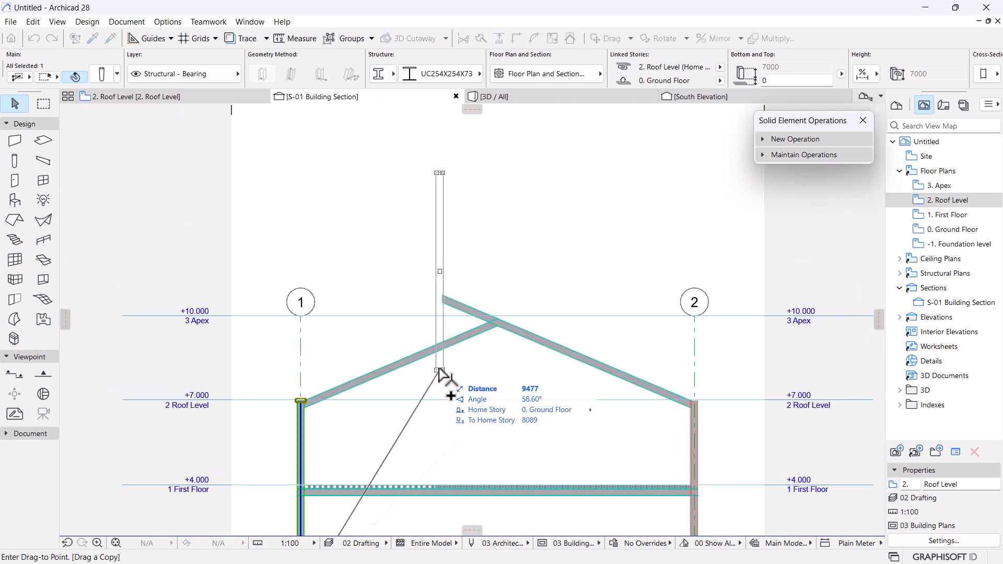
pyautogui.press('Escape')
pyautogui.scroll(4, 441, 371)
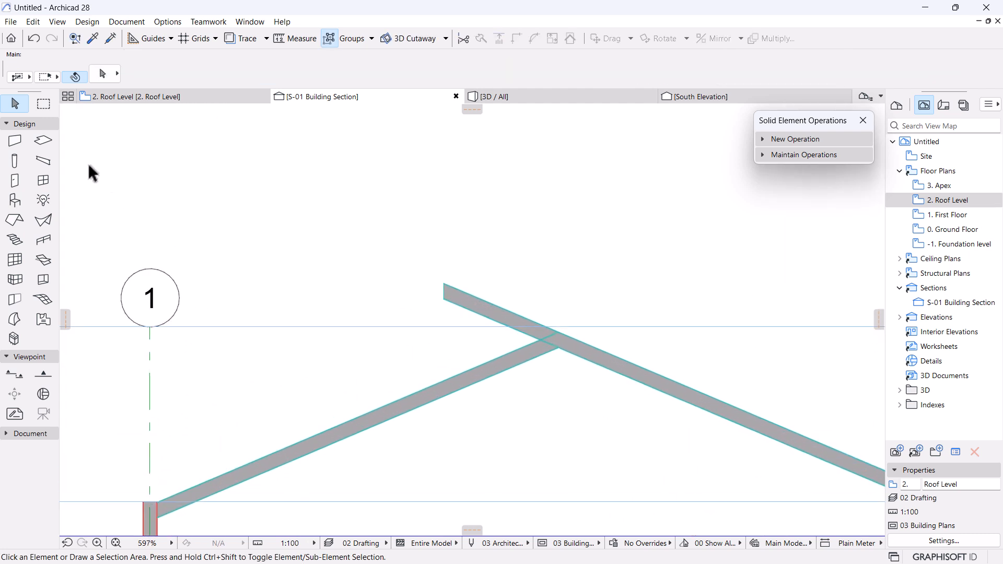
# Set the Column tool's structure to Complex Profile with the UC152X152X37 section.
pyautogui.click(19, 165)
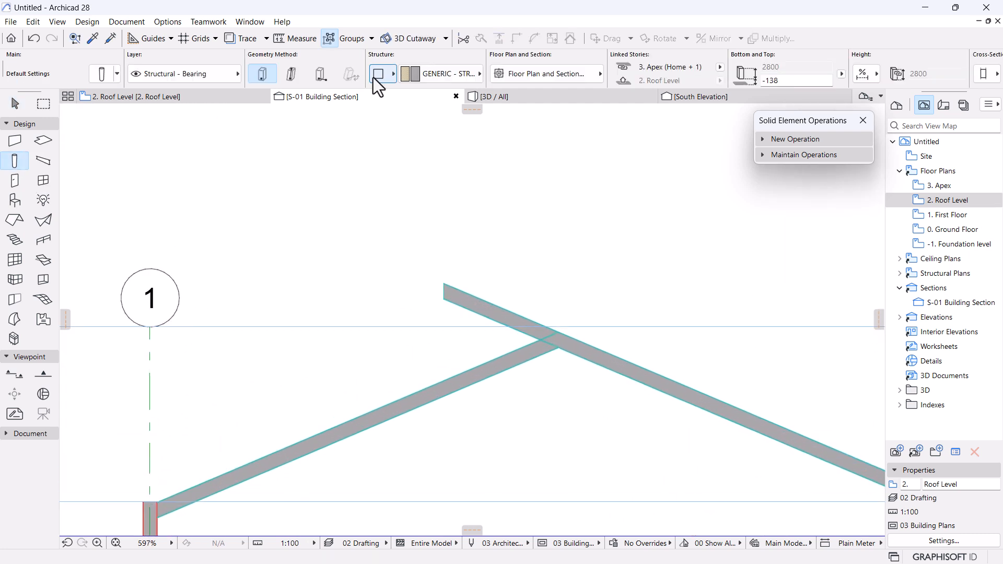
pyautogui.click(374, 78)
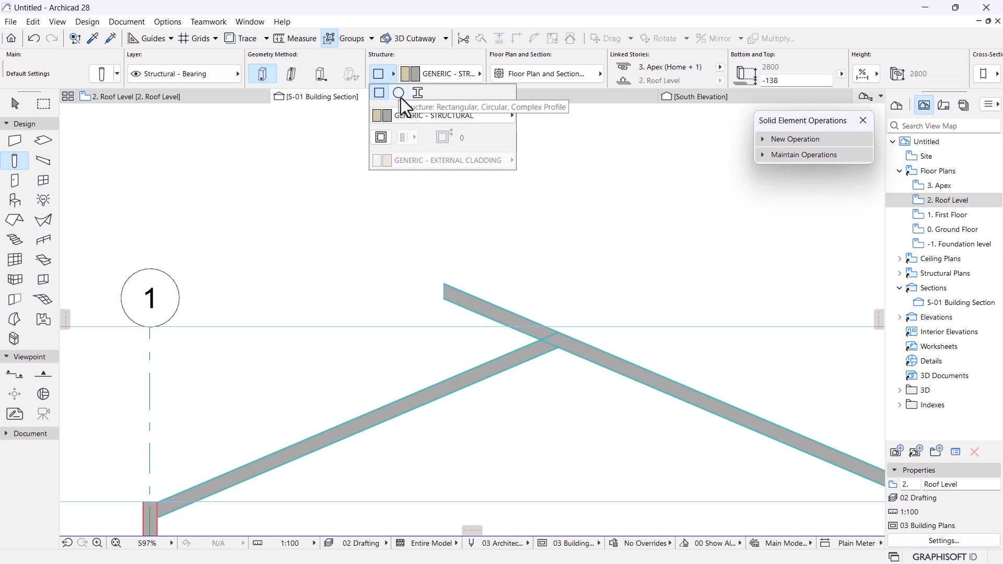
pyautogui.click(416, 95)
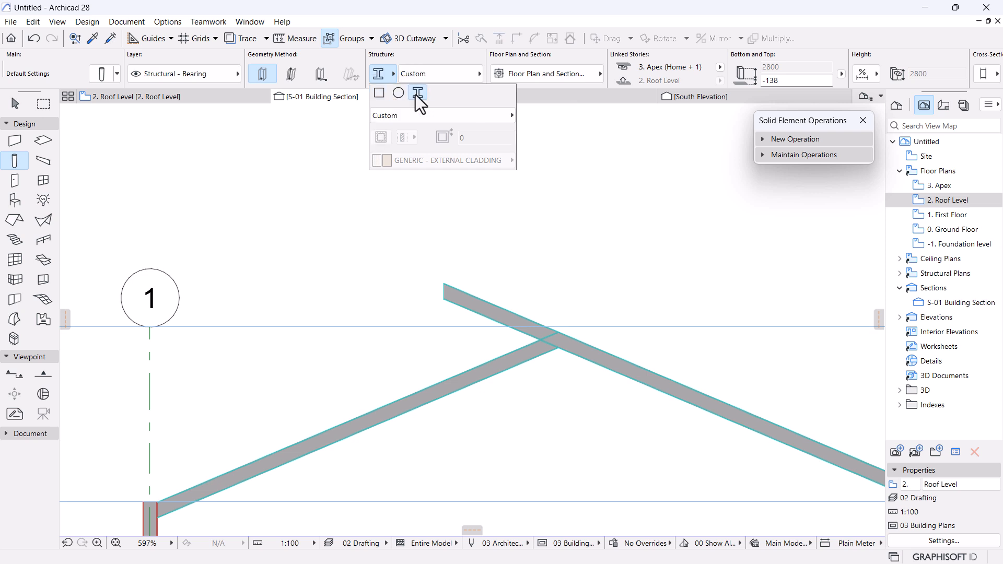
pyautogui.click(440, 73)
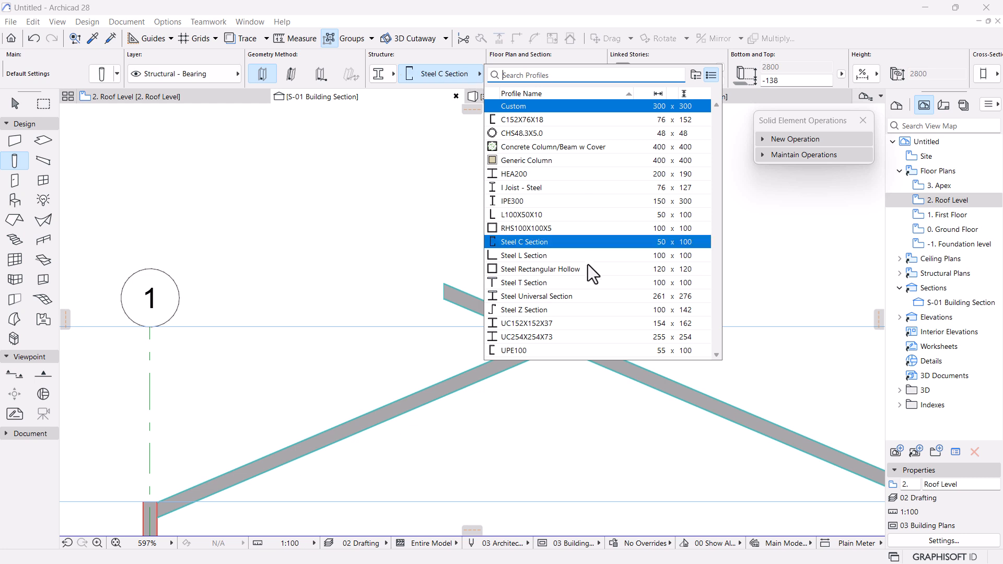
pyautogui.click(509, 323)
pyautogui.scroll(1, 423, 329)
pyautogui.scroll(1, 431, 319)
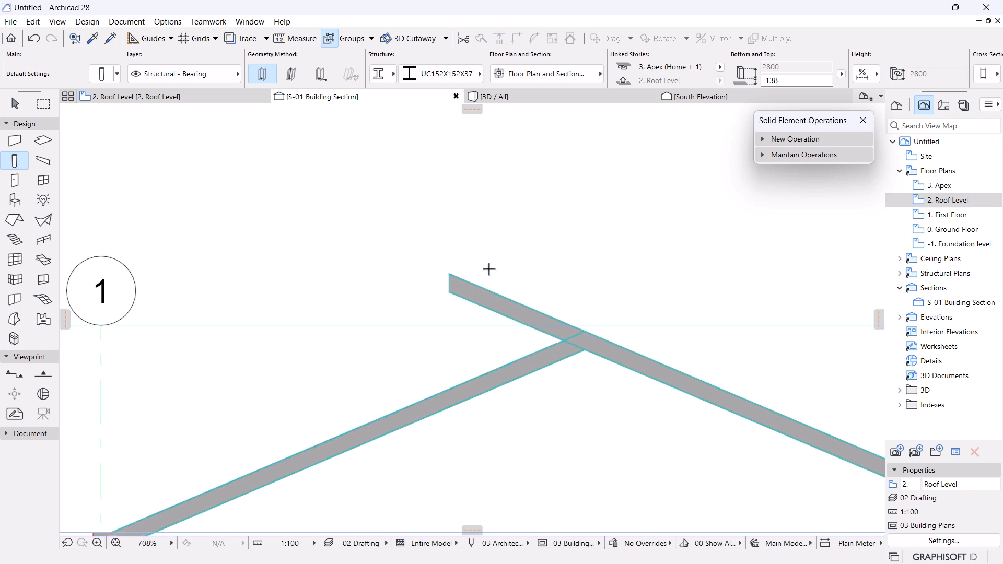
pyautogui.scroll(-12, 489, 269)
pyautogui.scroll(8, 448, 291)
# Return to selection and pick the grid-1 column again.
pyautogui.press('Escape')
pyautogui.click(372, 366)
pyautogui.scroll(-5, 407, 350)
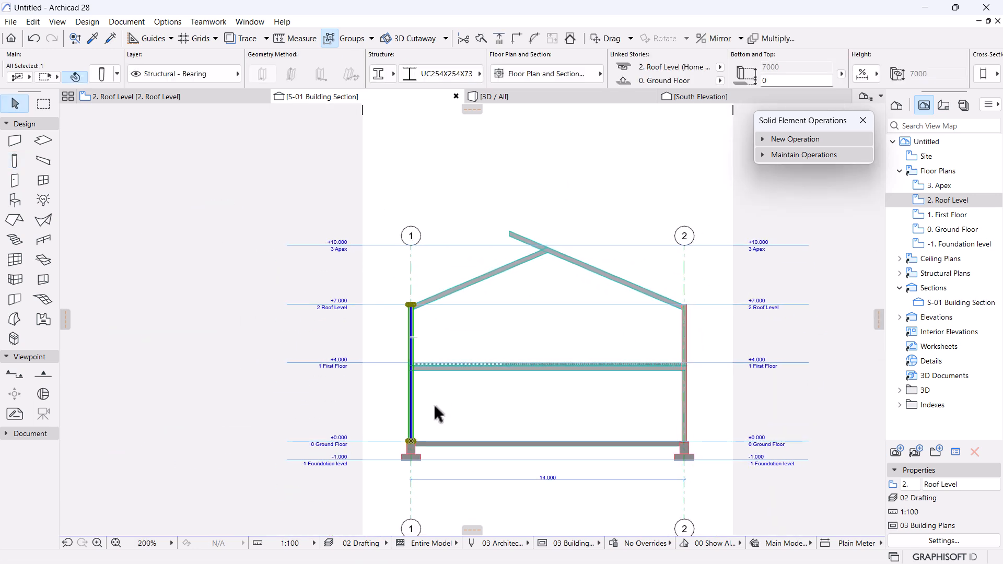
# Copy the grid-1 column from its base up to the rafter ridge.
pyautogui.hotkey('ctrl', 'd')
pyautogui.click(410, 442)
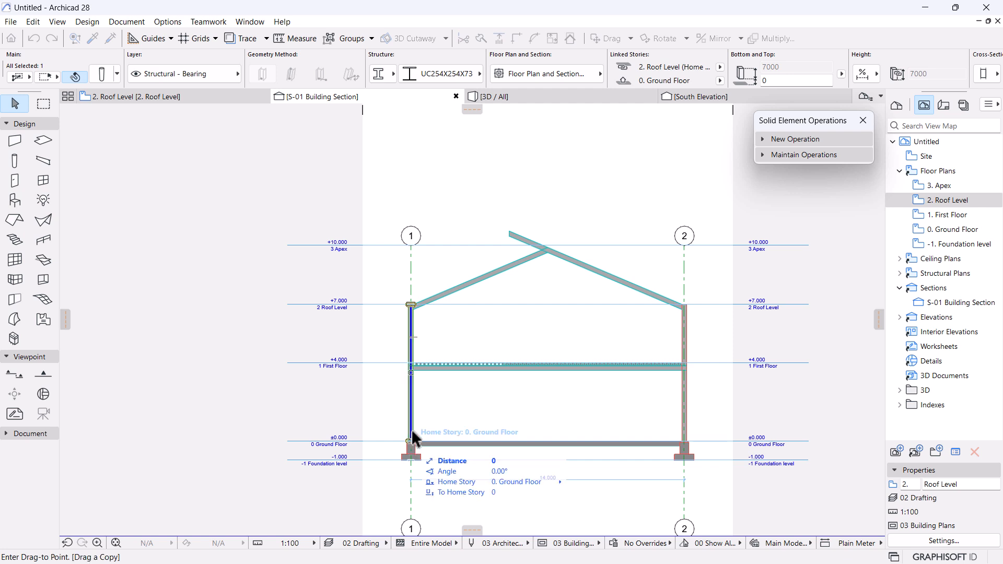
pyautogui.scroll(4, 519, 212)
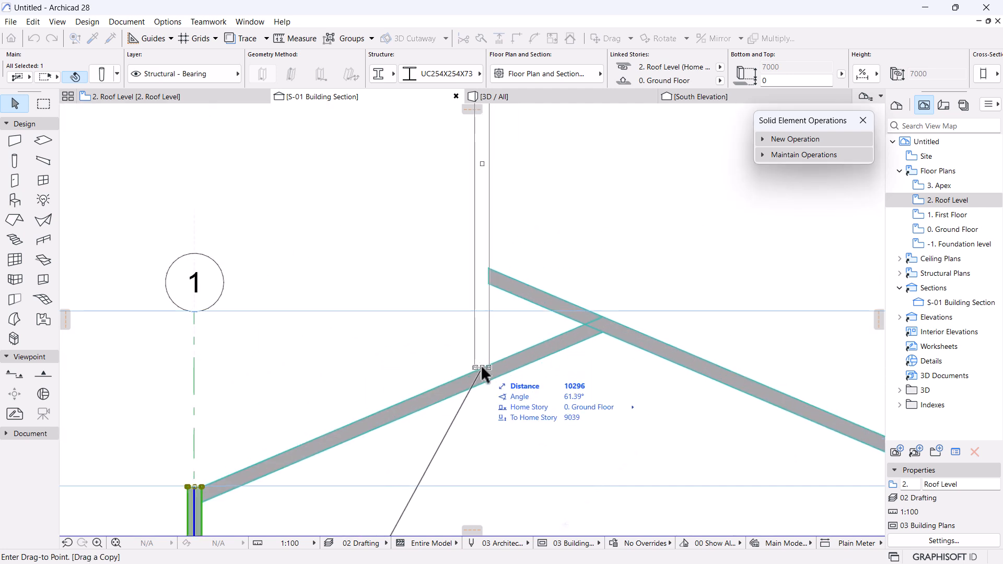
pyautogui.click(488, 284)
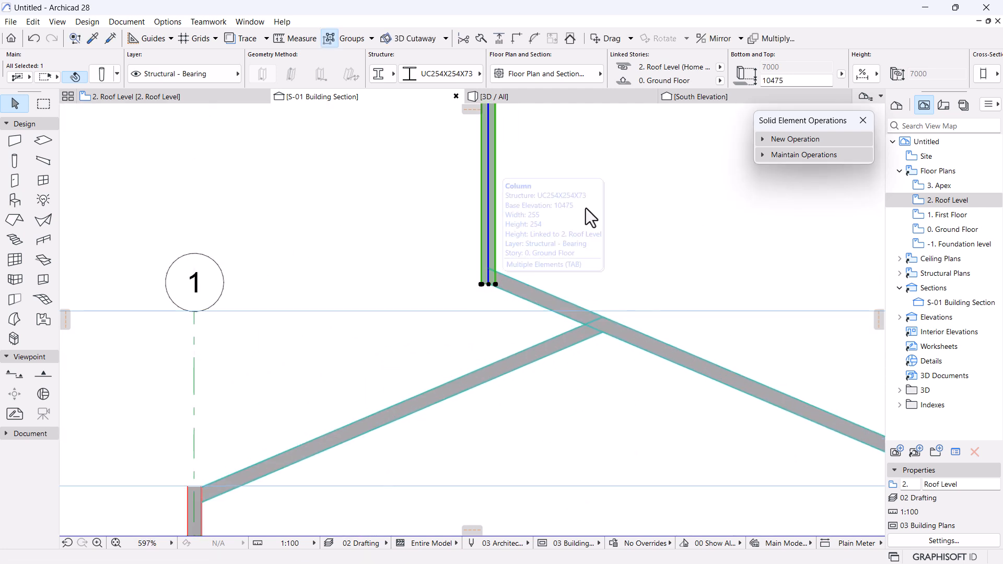
# Set the copied column's home story to 2. Roof Level with bottom offset 0.
pyautogui.click(720, 80)
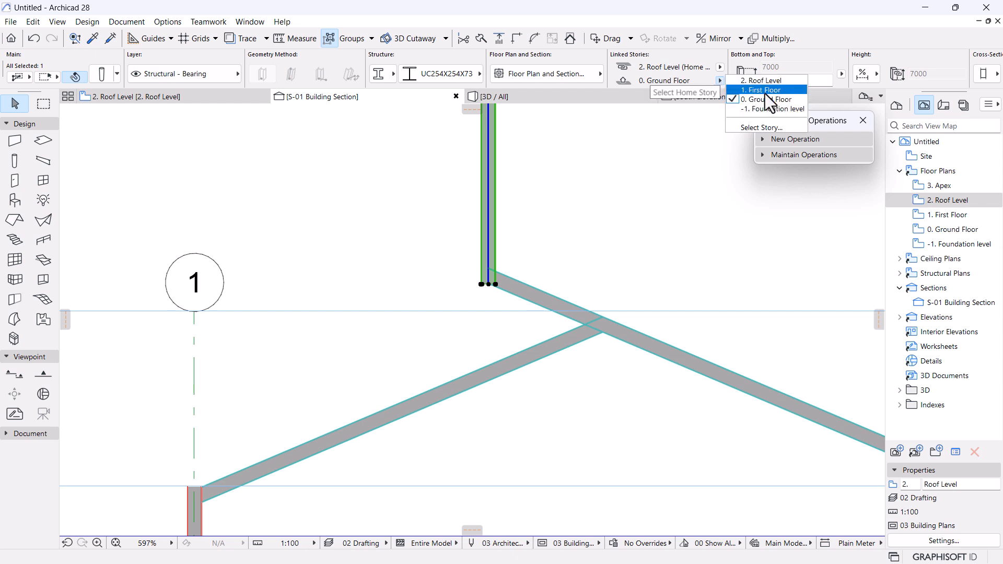
pyautogui.click(764, 81)
pyautogui.moveTo(801, 83); pyautogui.dragTo(648, 83)
pyautogui.write('0')
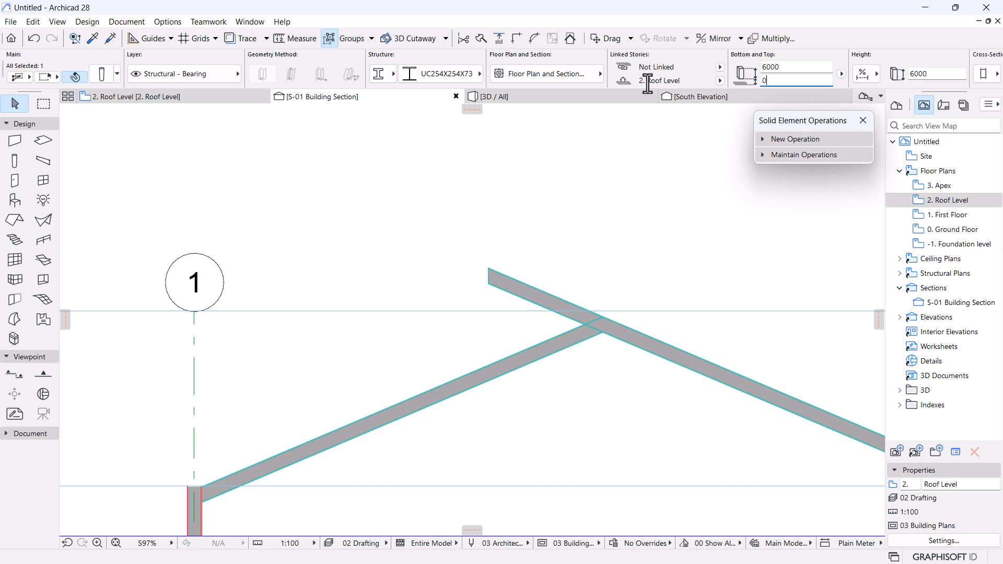
pyautogui.press('Return')
# Stretch the king post so its base sits on the rafter and its top ends at the ridge rafter.
pyautogui.click(488, 486)
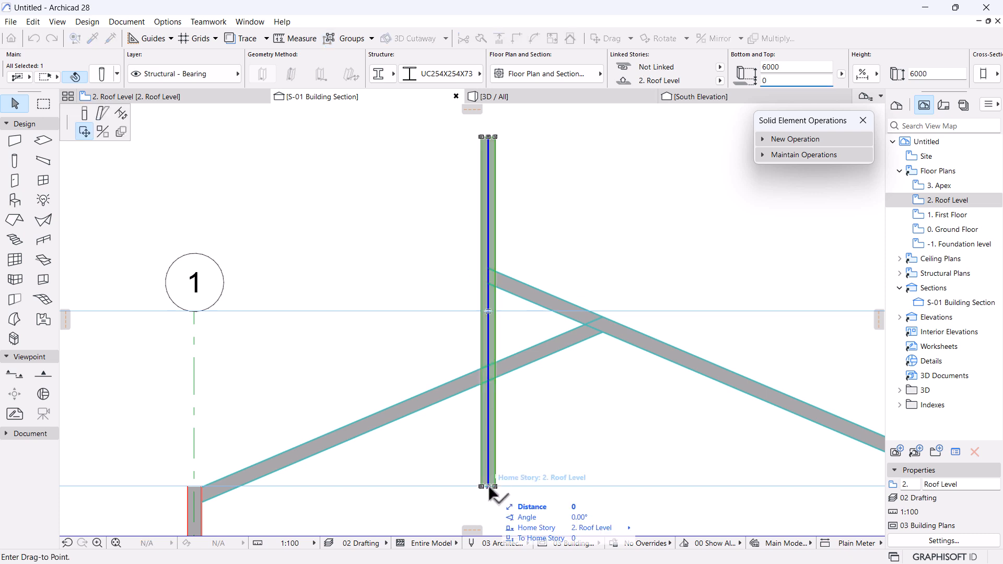
pyautogui.click(84, 122)
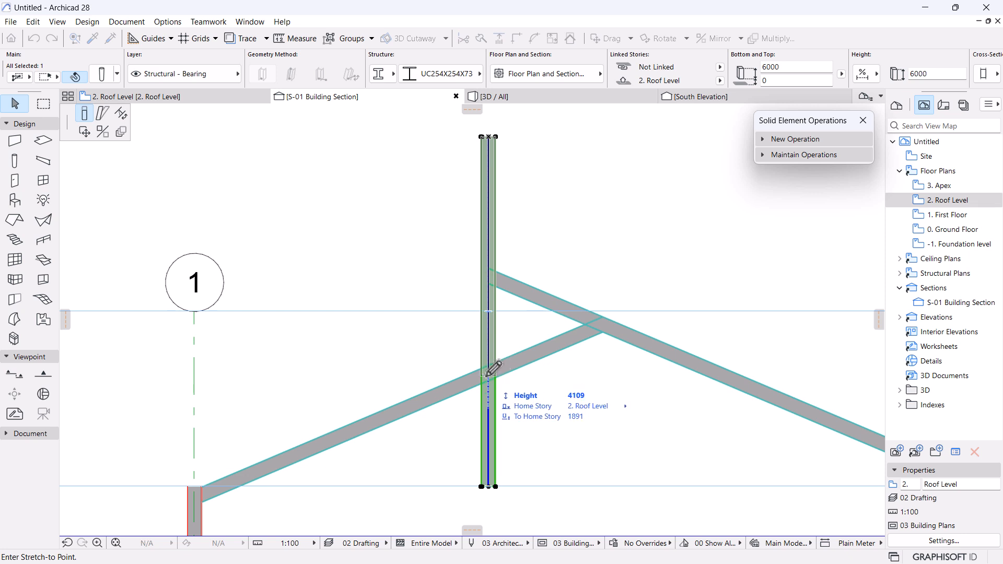
pyautogui.click(506, 355)
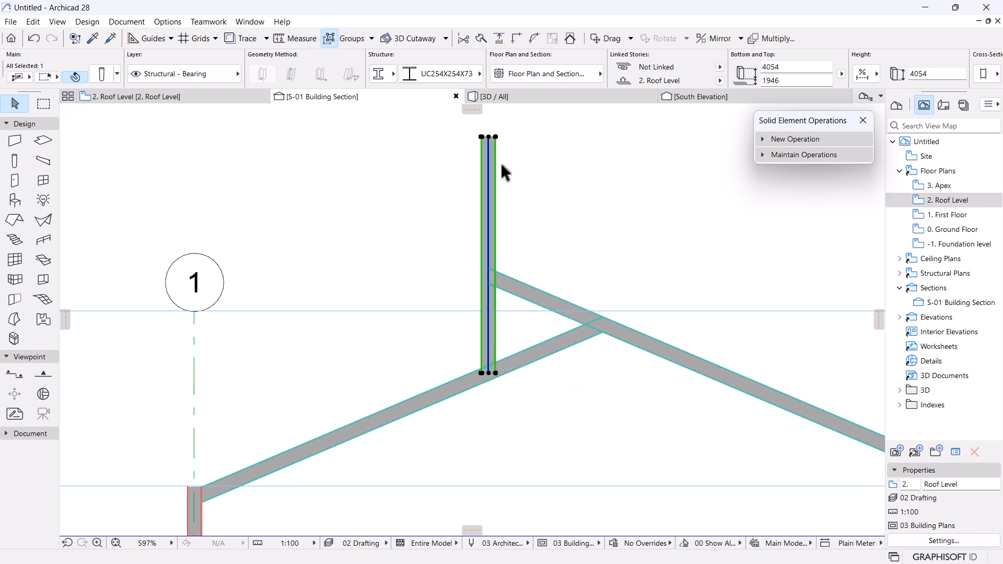
pyautogui.click(489, 136)
pyautogui.click(550, 167)
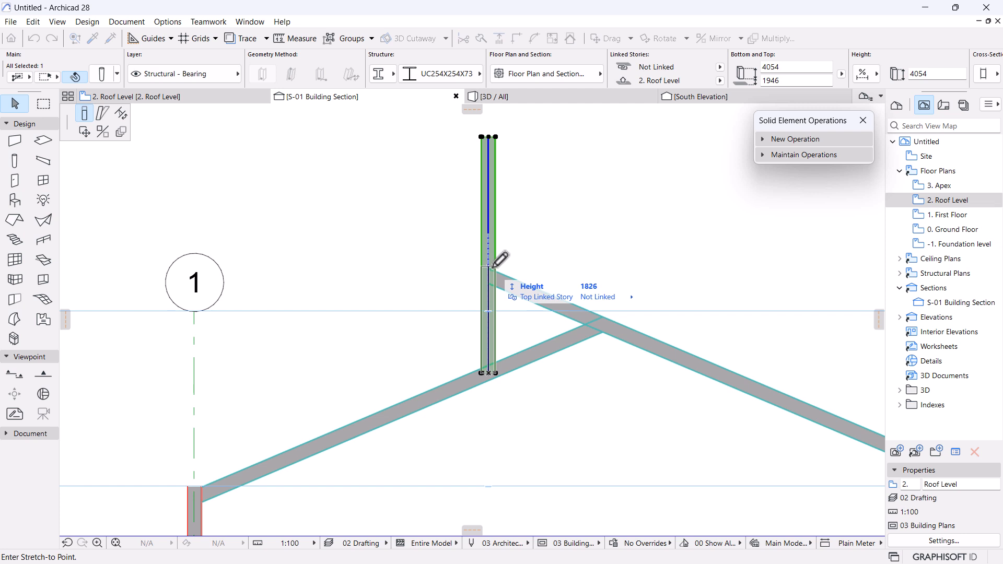
pyautogui.click(503, 263)
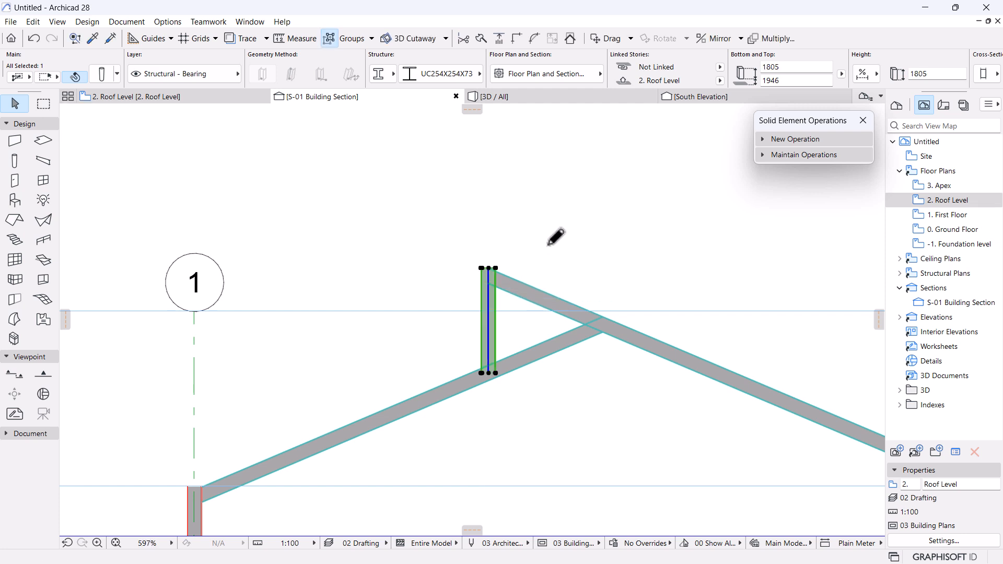
# Give the king post the UC152X152X37 profile and shift it slightly to the right.
pyautogui.click(448, 76)
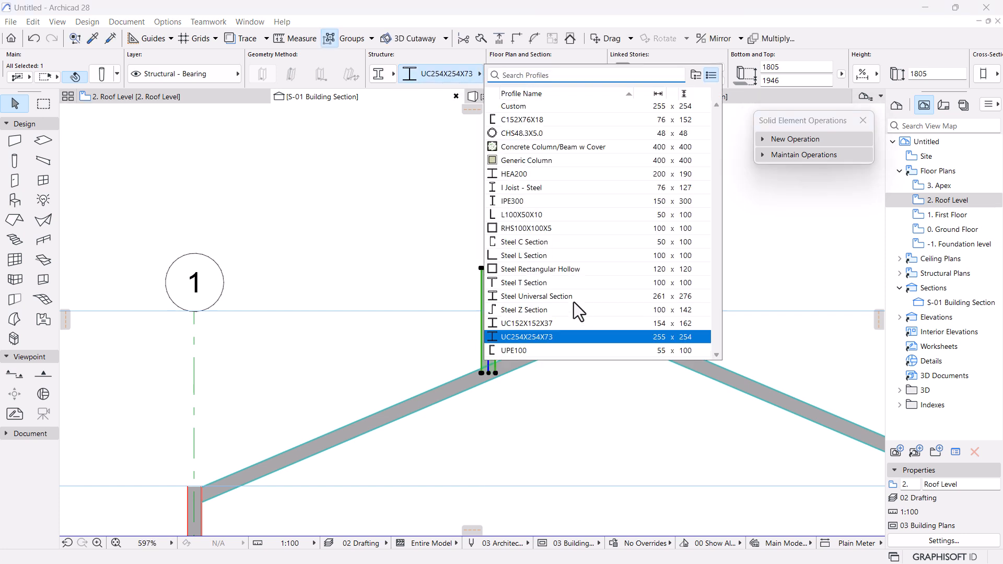
pyautogui.click(529, 328)
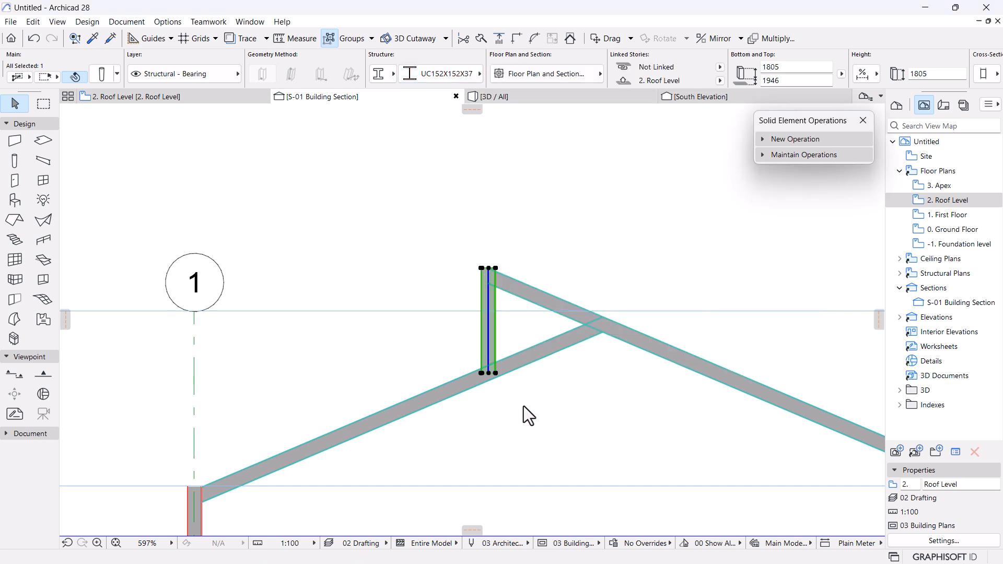
pyautogui.scroll(8, 489, 269)
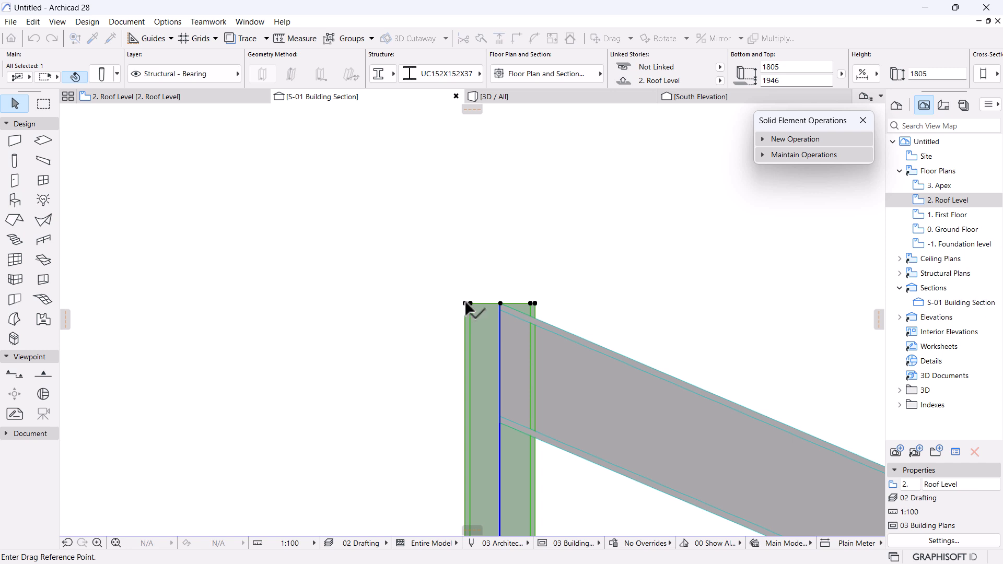
pyautogui.click(465, 302)
pyautogui.click(500, 302)
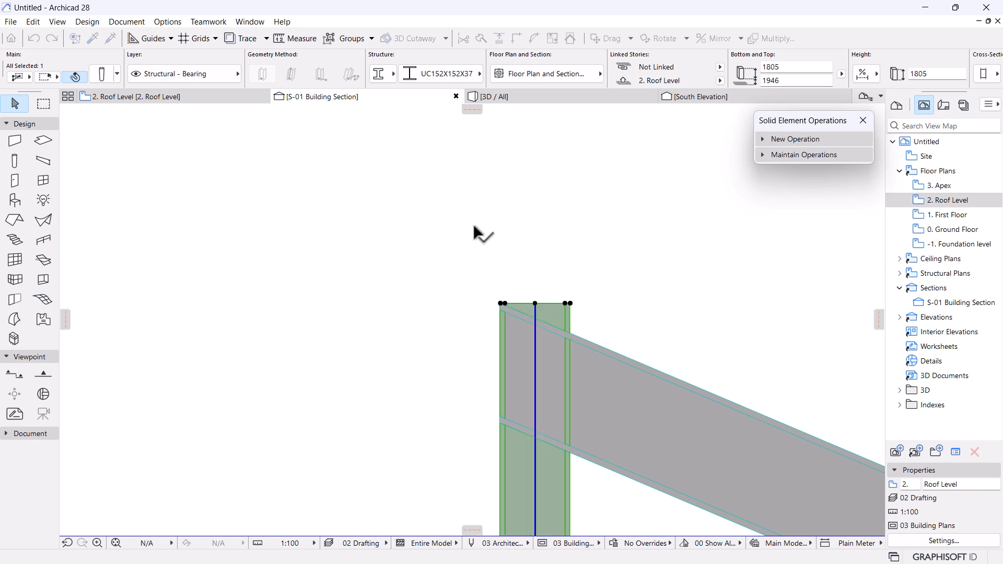
# Deselect the king post and zoom around the section to check it.
pyautogui.scroll(-5, 474, 226)
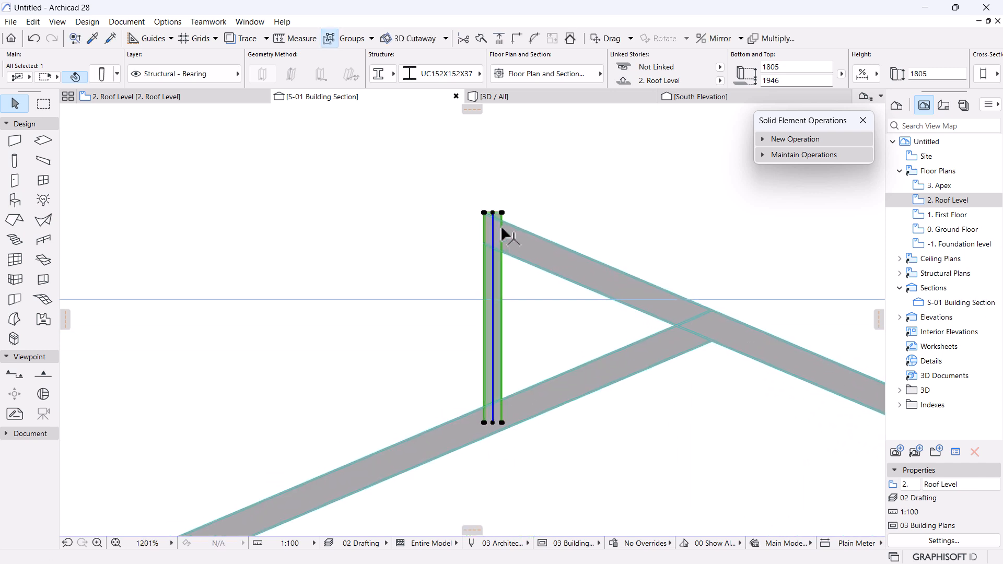
pyautogui.scroll(2, 522, 245)
pyautogui.moveTo(523, 250); pyautogui.dragTo(529, 229, button='middle')
pyautogui.click(624, 201)
pyautogui.scroll(2, 514, 194)
pyautogui.scroll(-2, 538, 220)
pyautogui.scroll(2, 540, 216)
pyautogui.scroll(-2, 540, 223)
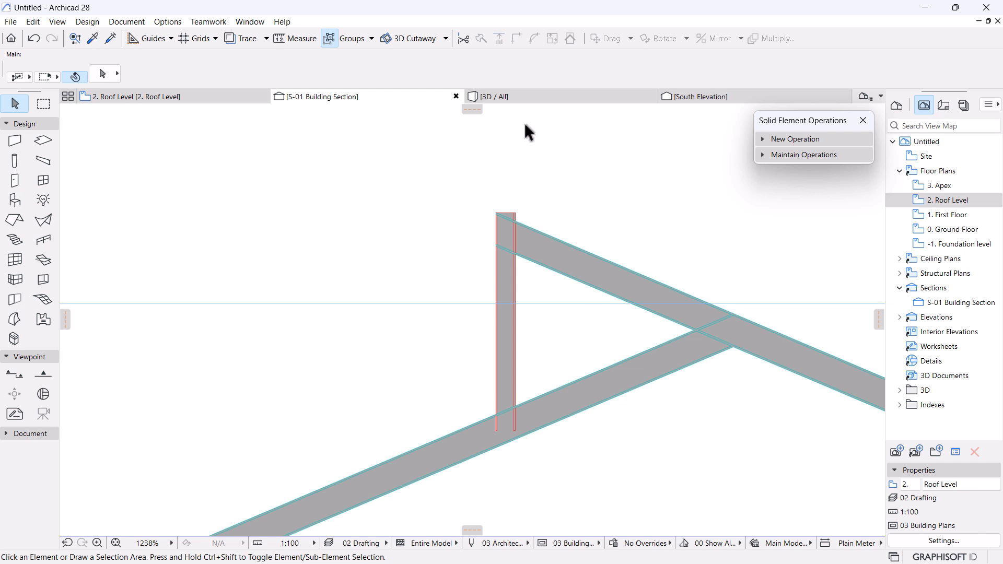
# Switch to the 3D view and orbit to see the roof frame from below.
pyautogui.click(533, 96)
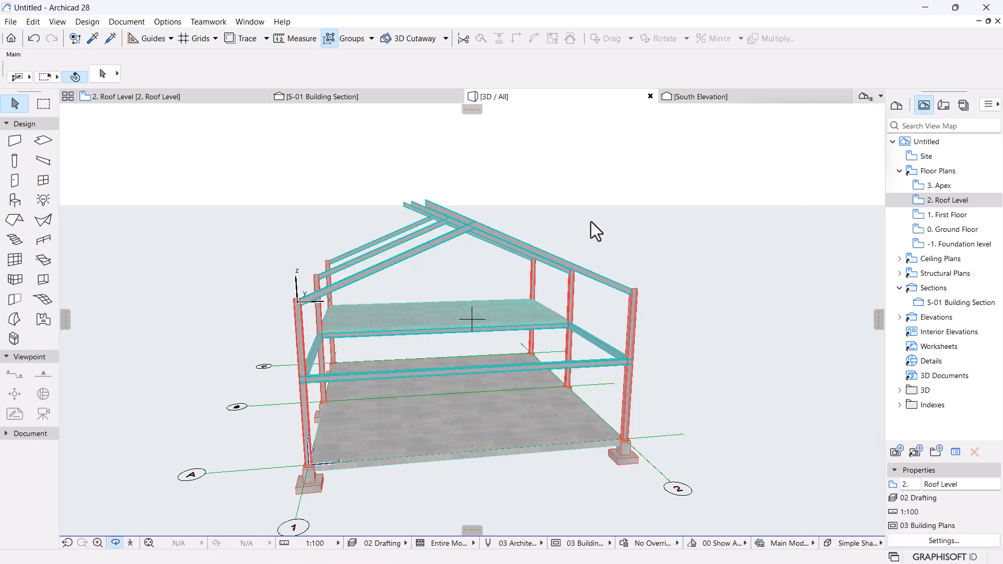
pyautogui.scroll(4, 429, 209)
pyautogui.scroll(3, 430, 219)
pyautogui.moveTo(456, 277); pyautogui.dragTo(589, 150)
pyautogui.press('Escape')
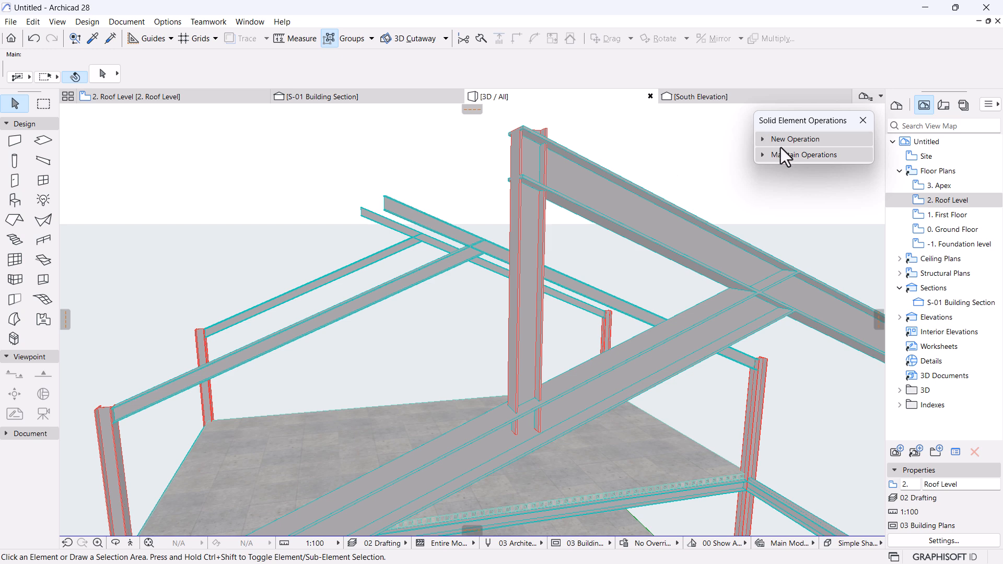
# In a new Solid Element Operation, store the sloped rafter as Operator and the king post as Target.
pyautogui.click(791, 139)
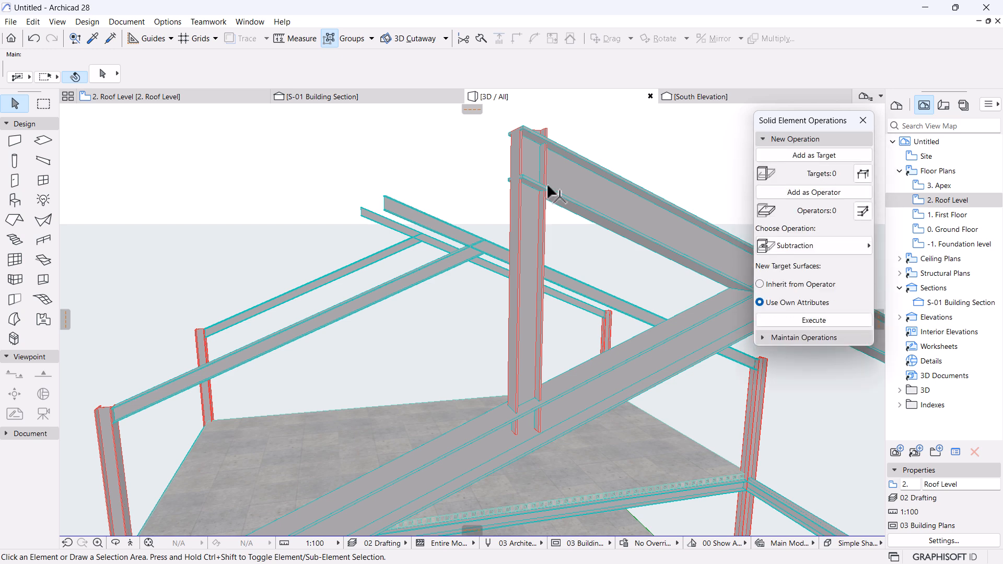
pyautogui.click(570, 184)
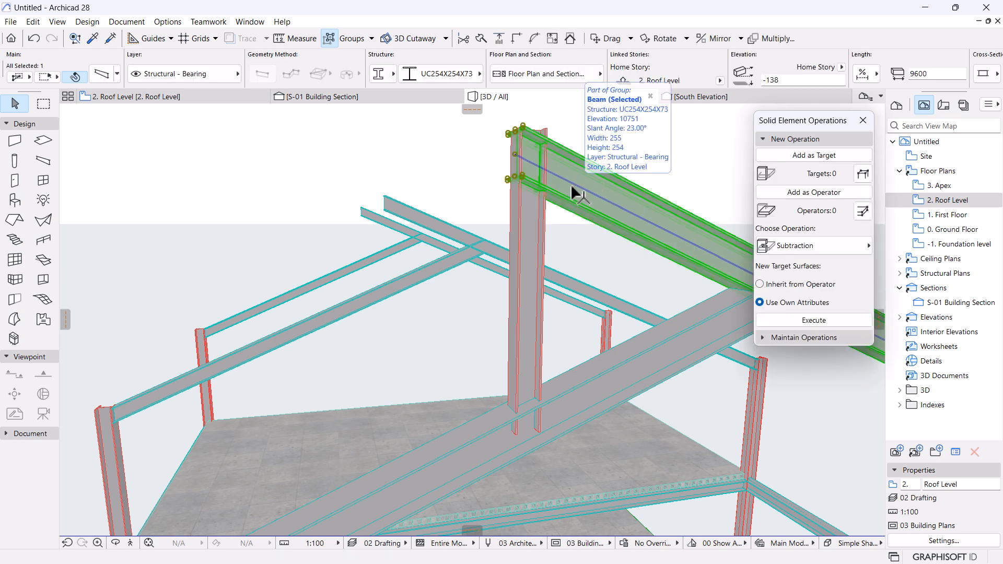
pyautogui.click(836, 194)
pyautogui.click(528, 238)
pyautogui.click(814, 156)
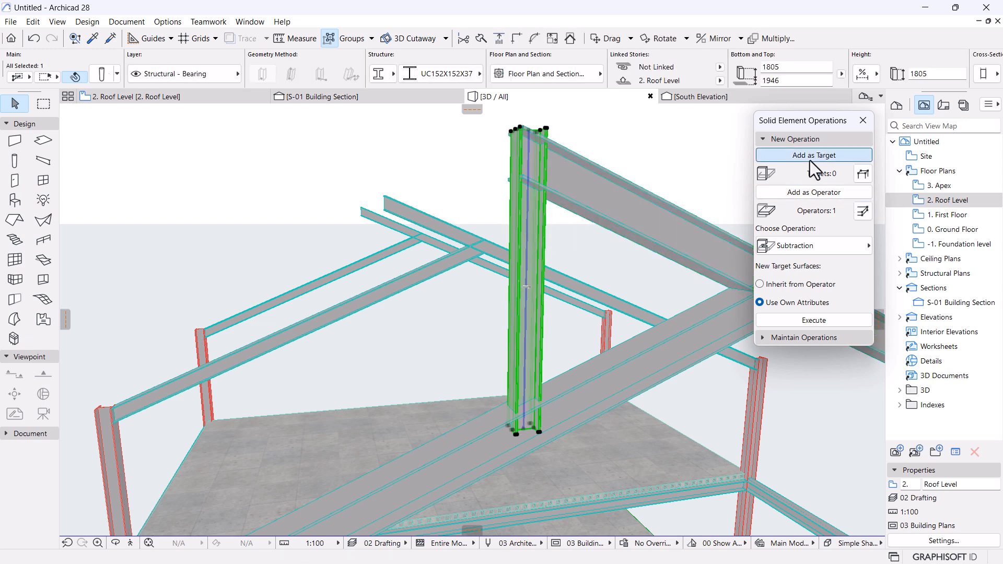
pyautogui.scroll(8, 603, 150)
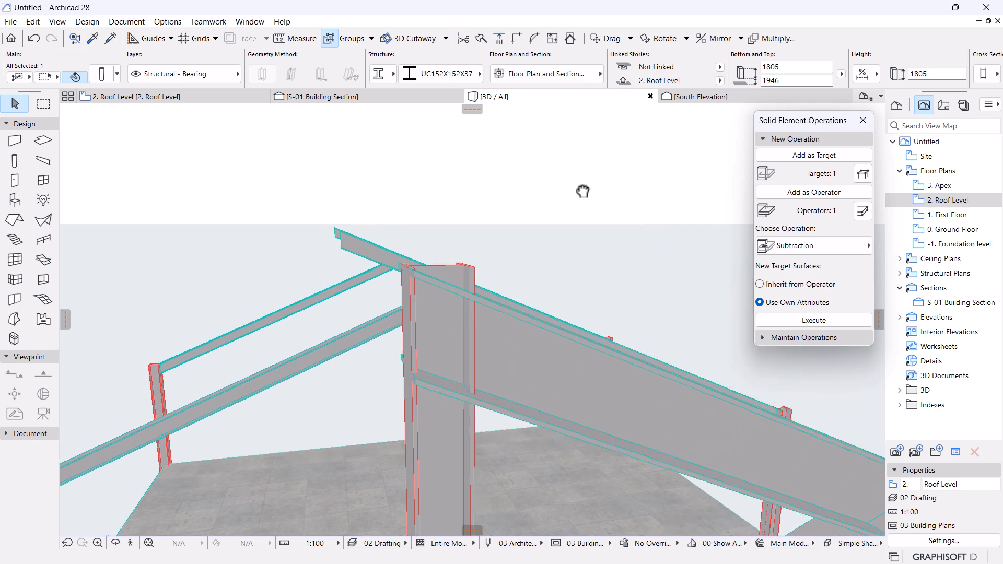
pyautogui.moveTo(474, 345); pyautogui.dragTo(476, 298, button='middle')
pyautogui.scroll(2, 448, 347)
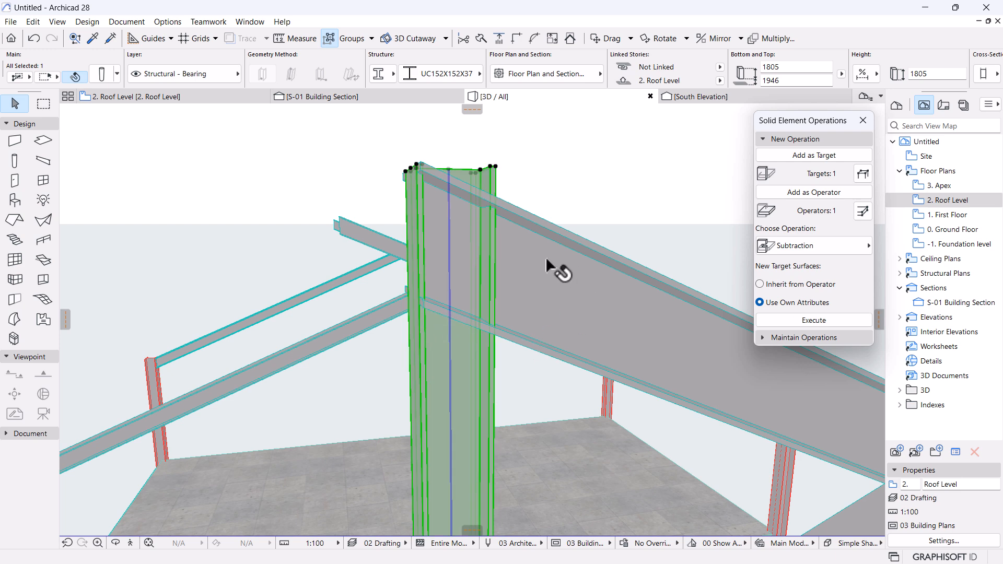
# Choose Subtraction with upward extrusion and execute it.
pyautogui.click(795, 249)
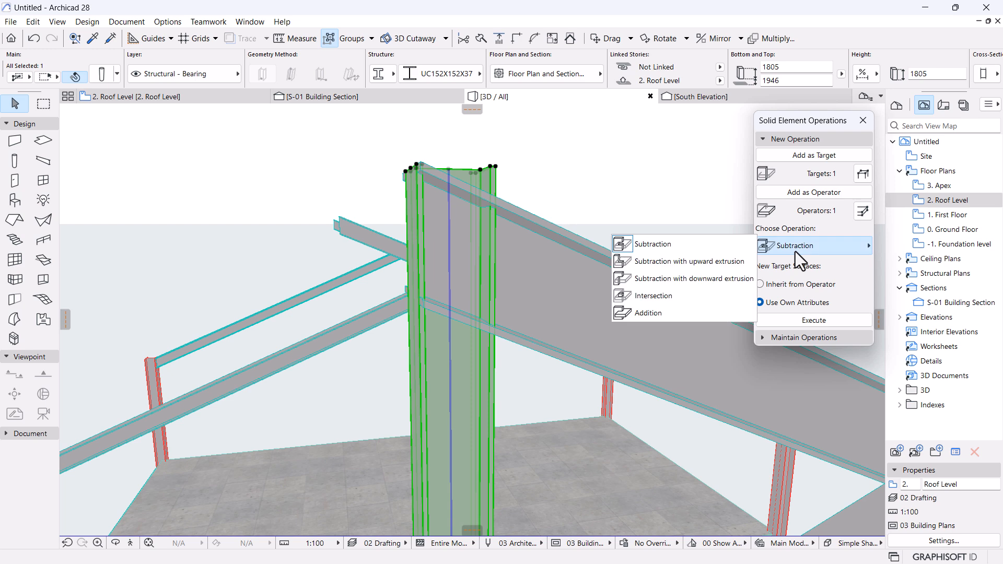
pyautogui.click(718, 268)
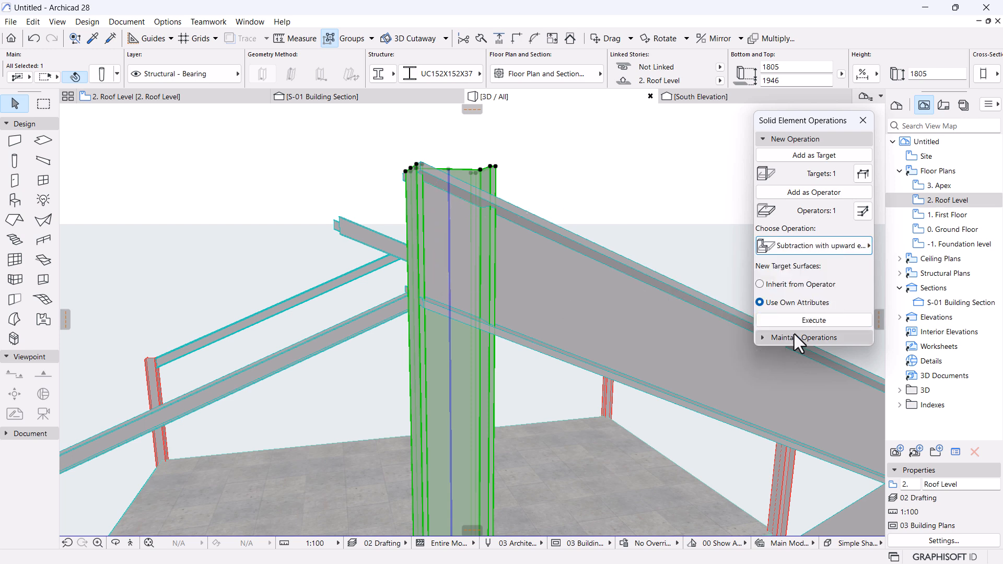
pyautogui.click(826, 325)
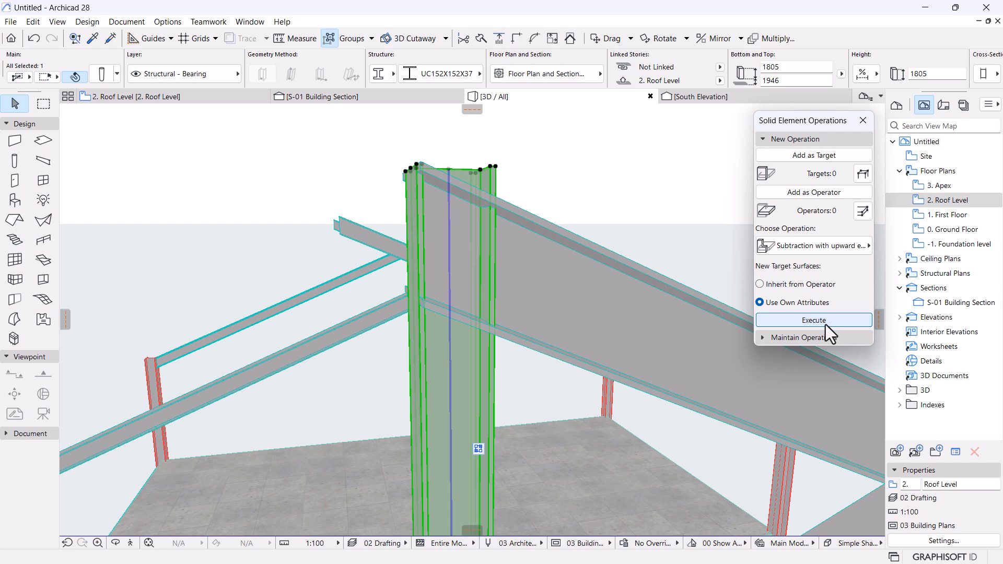
pyautogui.click(805, 319)
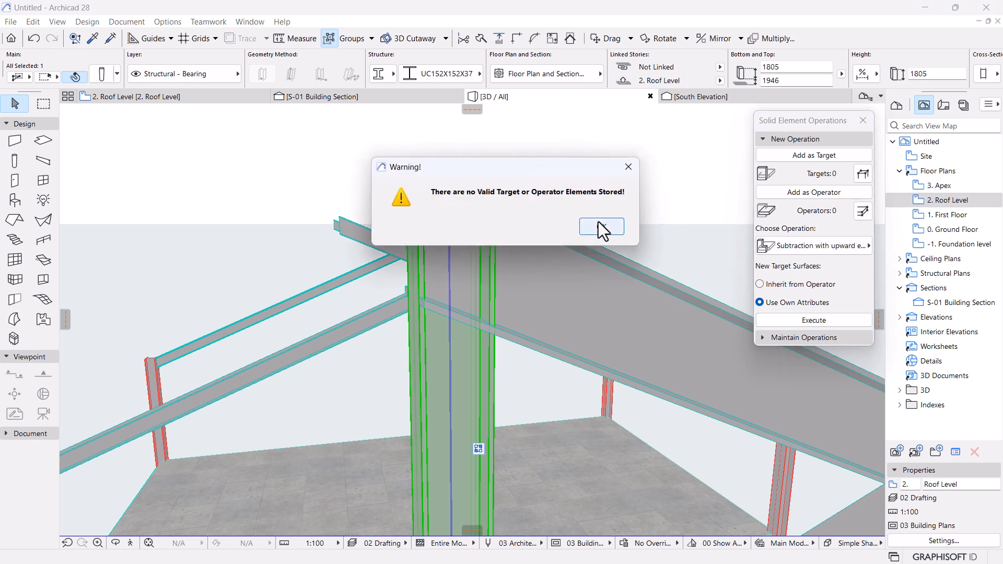
# Re-store the rafter as Operator and the king post as Target, then rerun the subtraction.
pyautogui.click(601, 226)
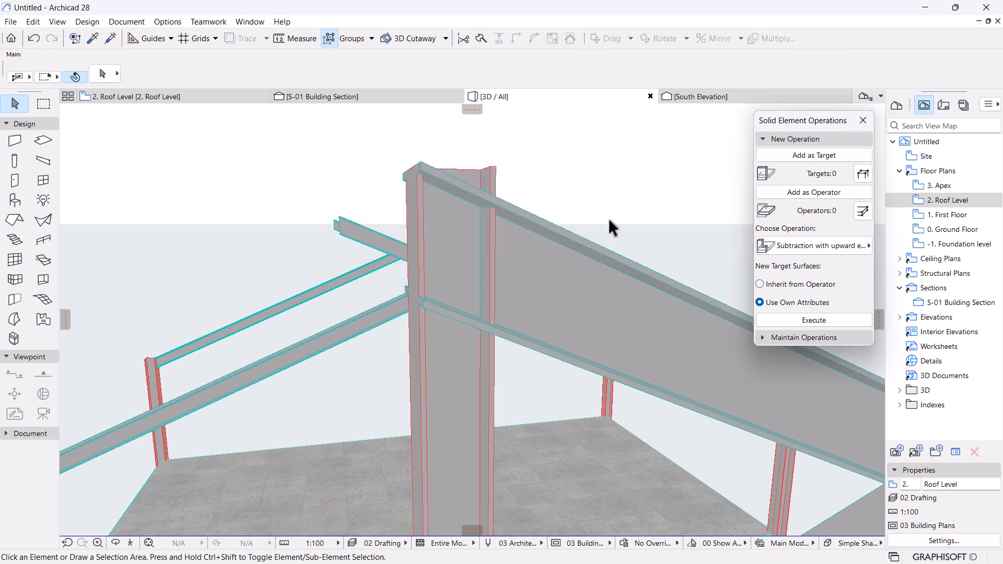
pyautogui.click(529, 253)
pyautogui.click(804, 191)
pyautogui.click(448, 394)
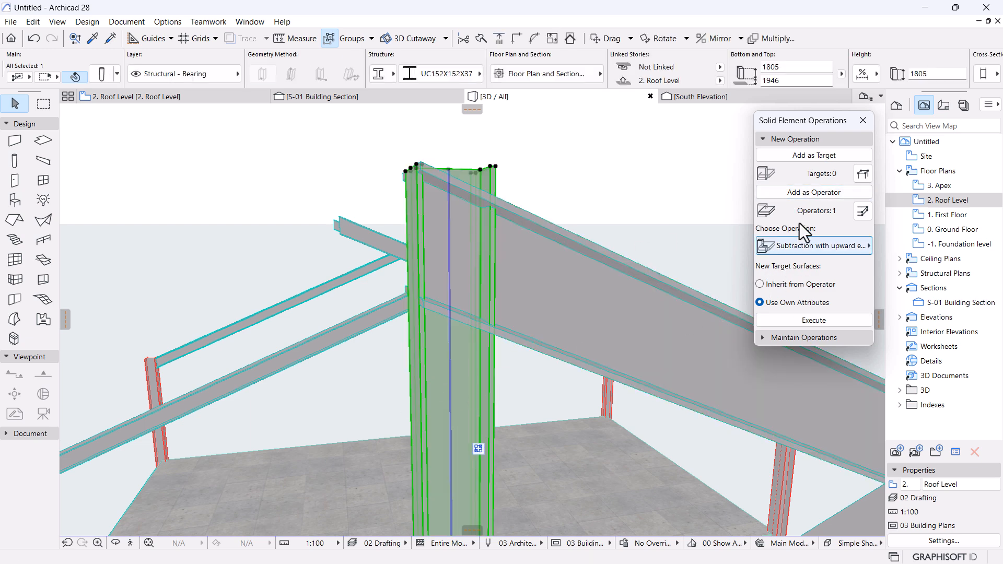
pyautogui.click(810, 161)
pyautogui.click(830, 321)
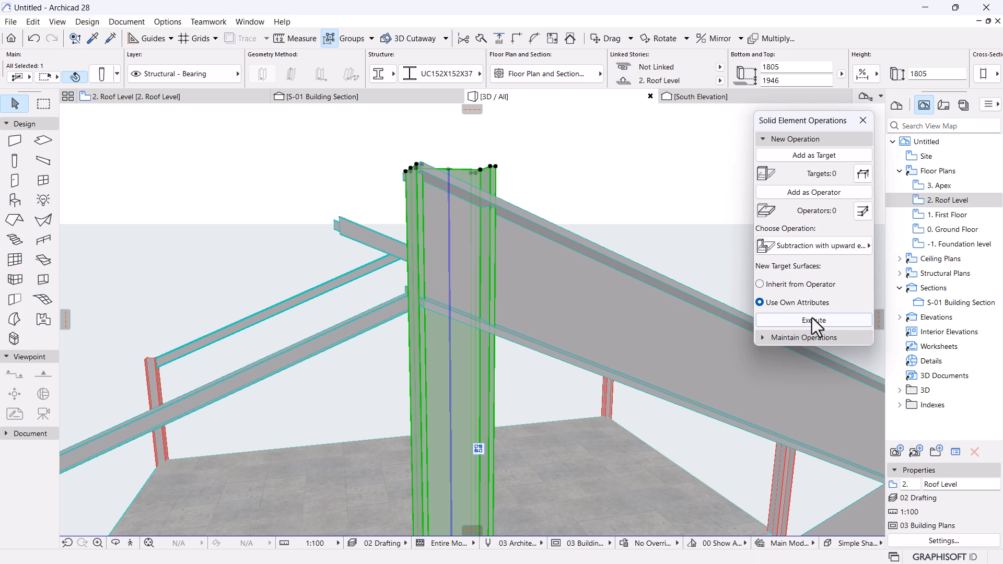
pyautogui.click(810, 321)
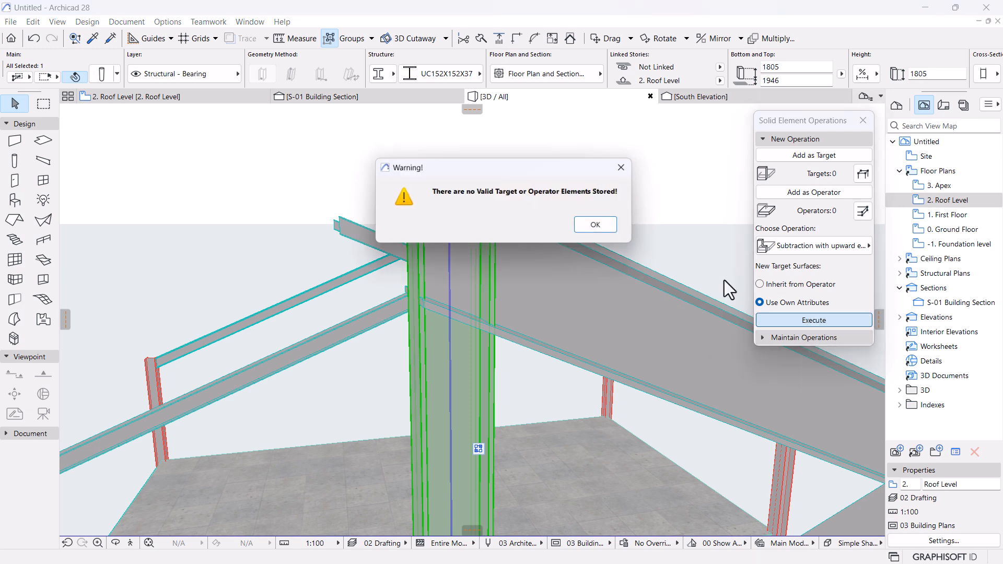
# Dismiss the warning and lower the king post's top to height 1633.
pyautogui.click(602, 227)
pyautogui.click(562, 187)
pyautogui.click(454, 244)
pyautogui.click(487, 174)
pyautogui.click(450, 168)
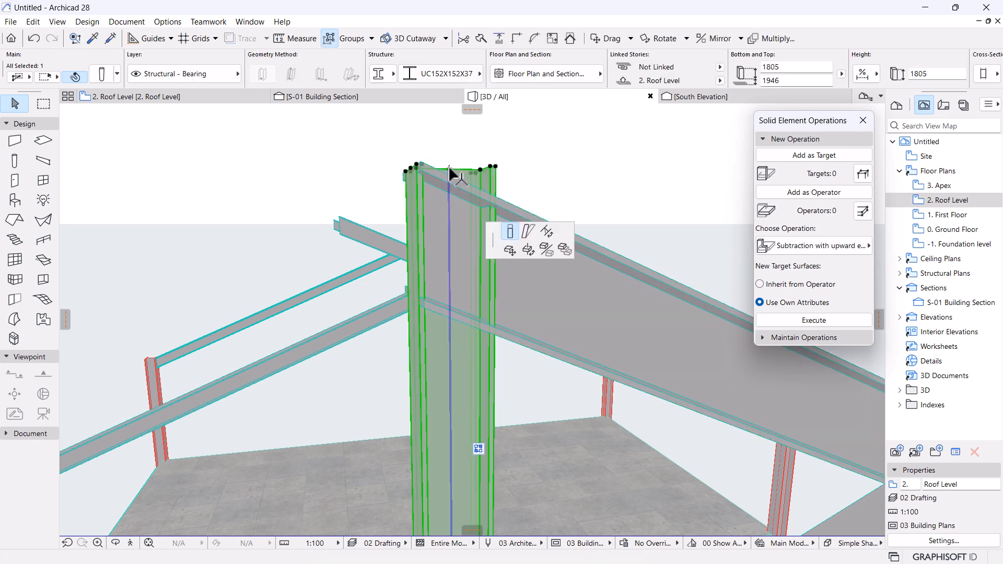
pyautogui.click(422, 313)
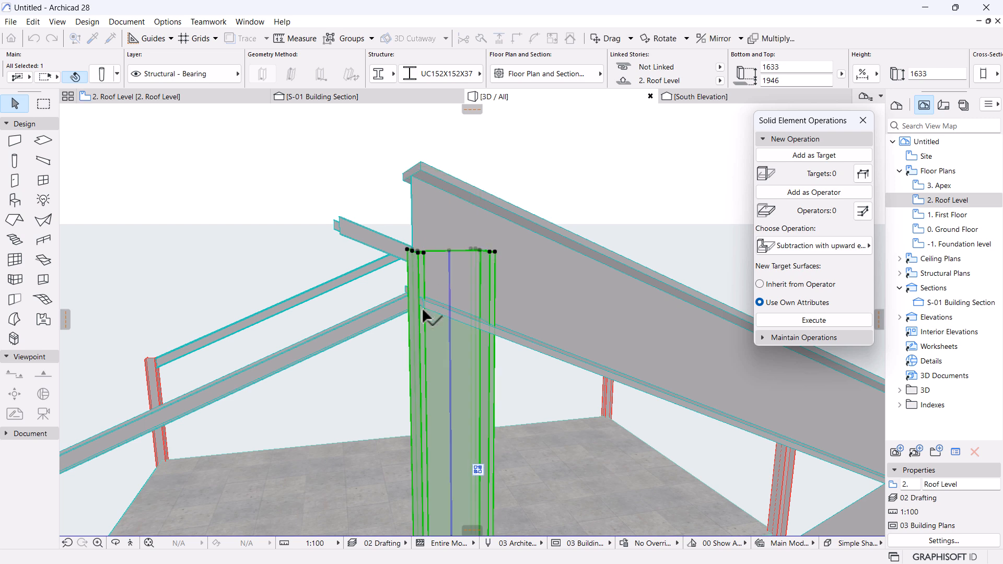
pyautogui.press('Escape')
# Restretch the king post's top so its height becomes 1548.
pyautogui.scroll(2, 484, 315)
pyautogui.moveTo(357, 283)
pyautogui.mouseDown(button='middle')
pyautogui.moveTo(356, 326)
pyautogui.moveTo(364, 293)
pyautogui.moveTo(355, 287)
pyautogui.mouseUp(button='middle')
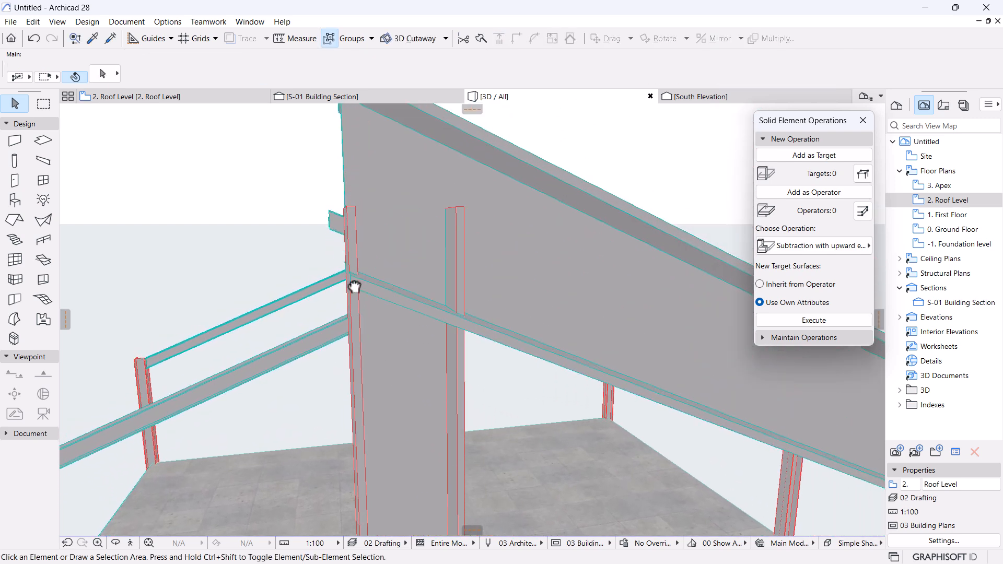
pyautogui.click(458, 229)
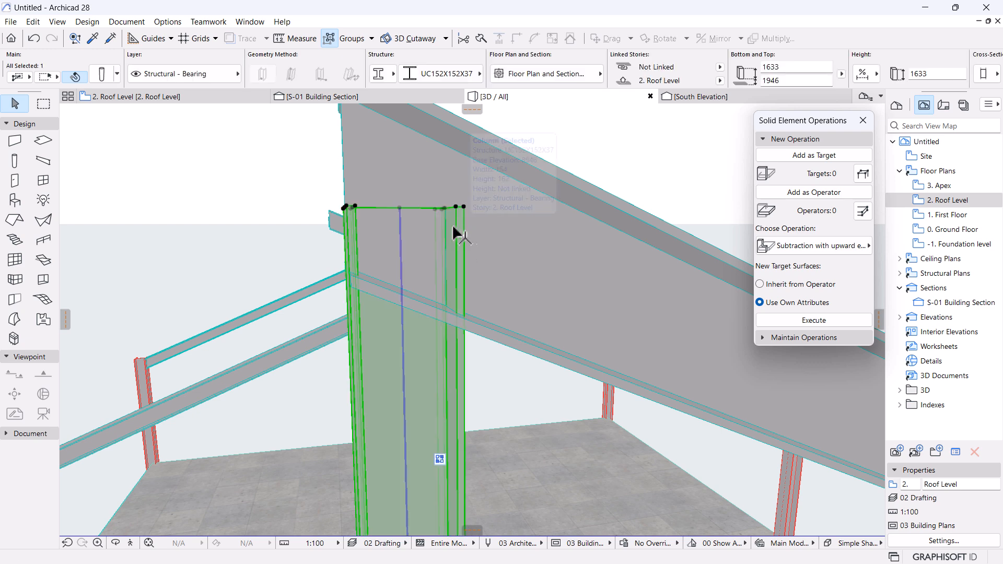
pyautogui.click(400, 208)
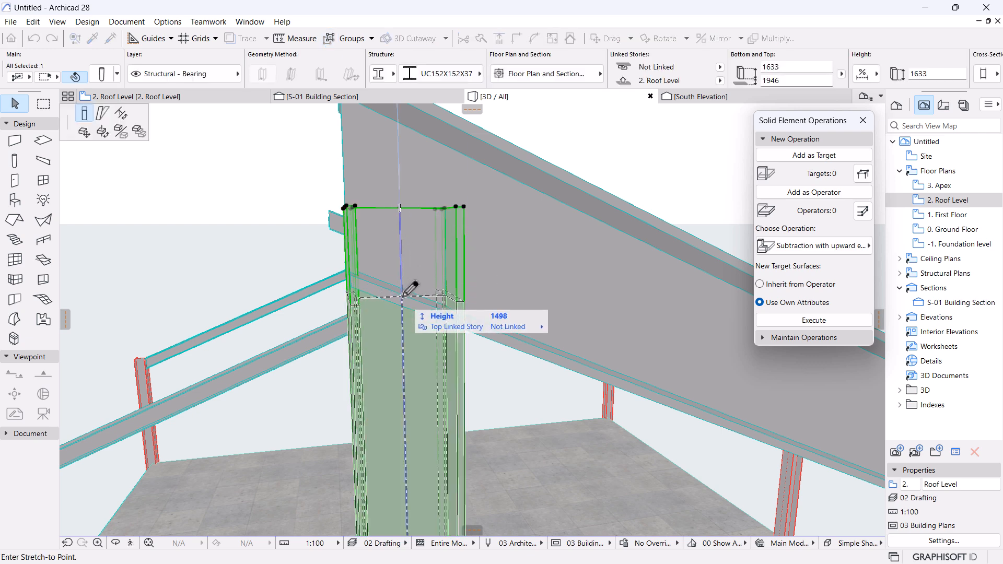
pyautogui.click(400, 297)
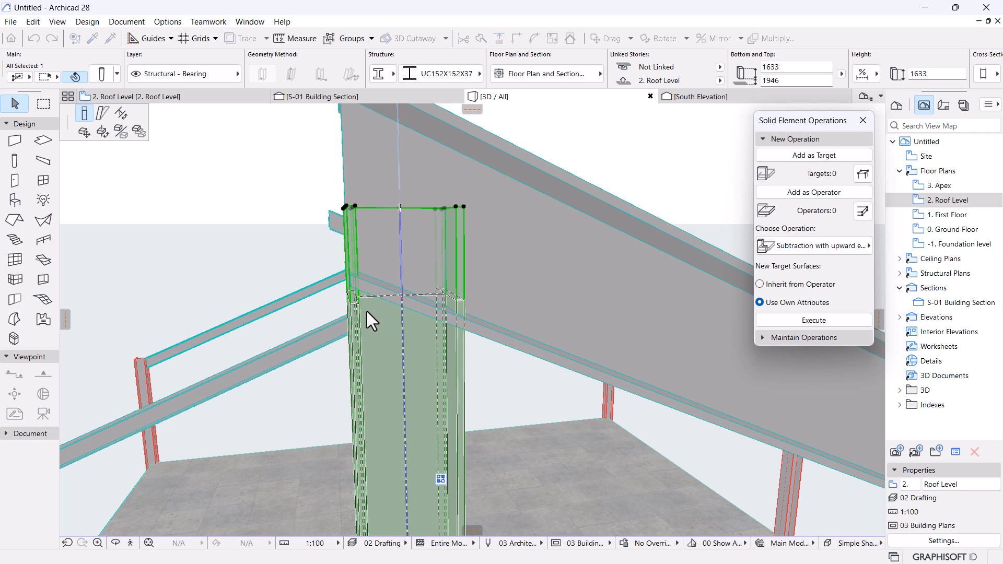
pyautogui.scroll(2, 396, 303)
pyautogui.click(402, 291)
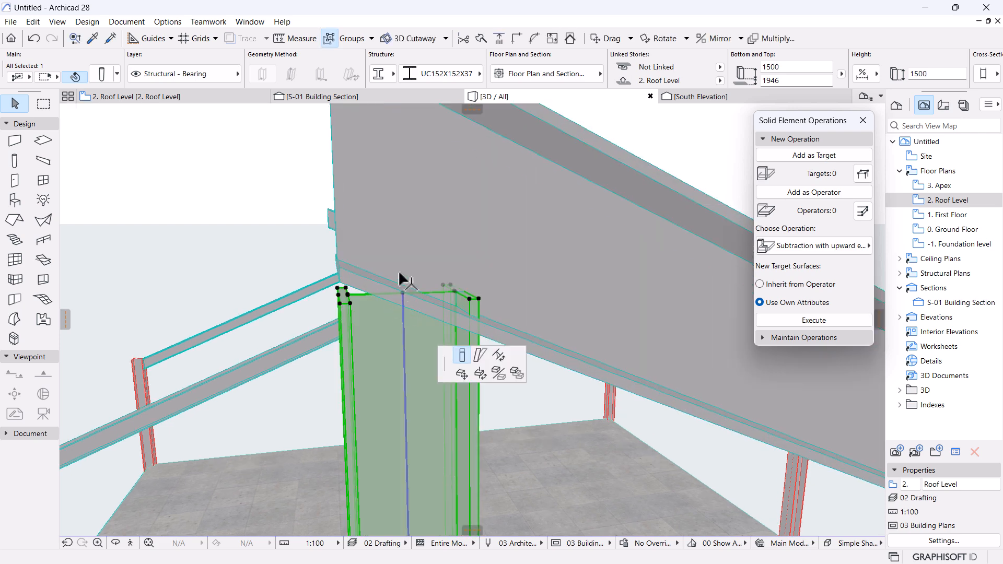
pyautogui.click(402, 257)
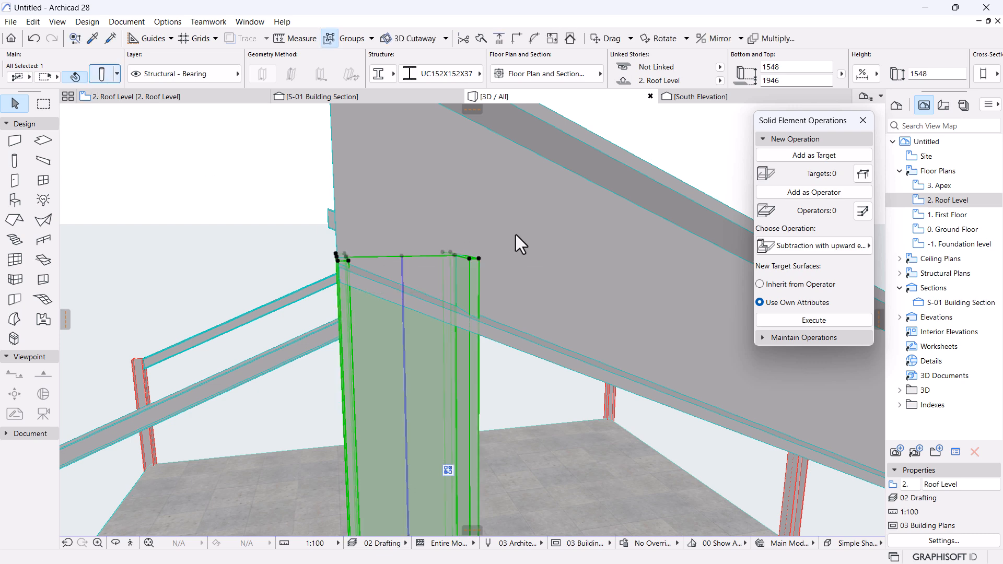
pyautogui.hotkey('ctrl', 't')
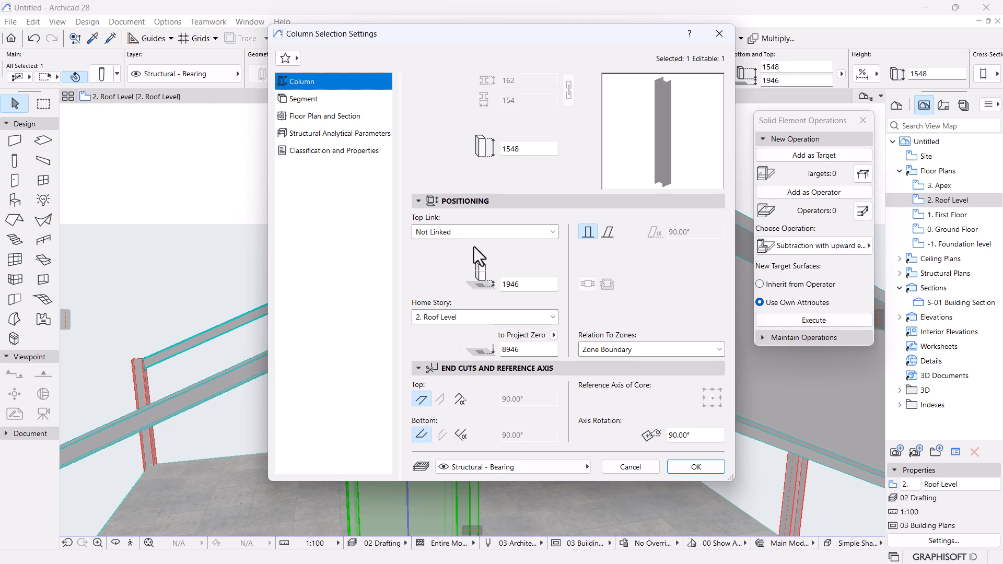
# Give the king post's top end a custom 77° cut angle in its settings.
pyautogui.moveTo(462, 37); pyautogui.dragTo(697, 29)
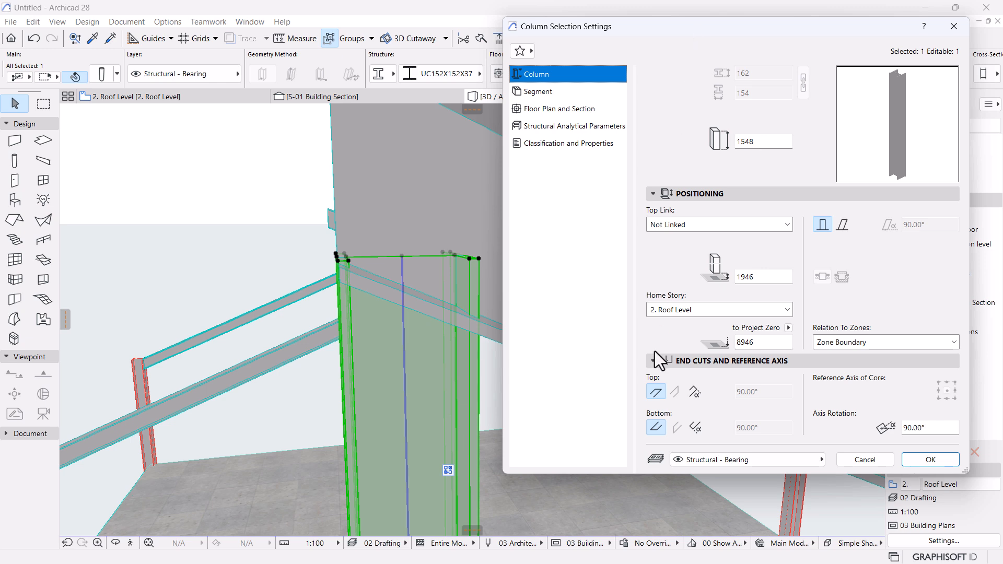
pyautogui.click(694, 392)
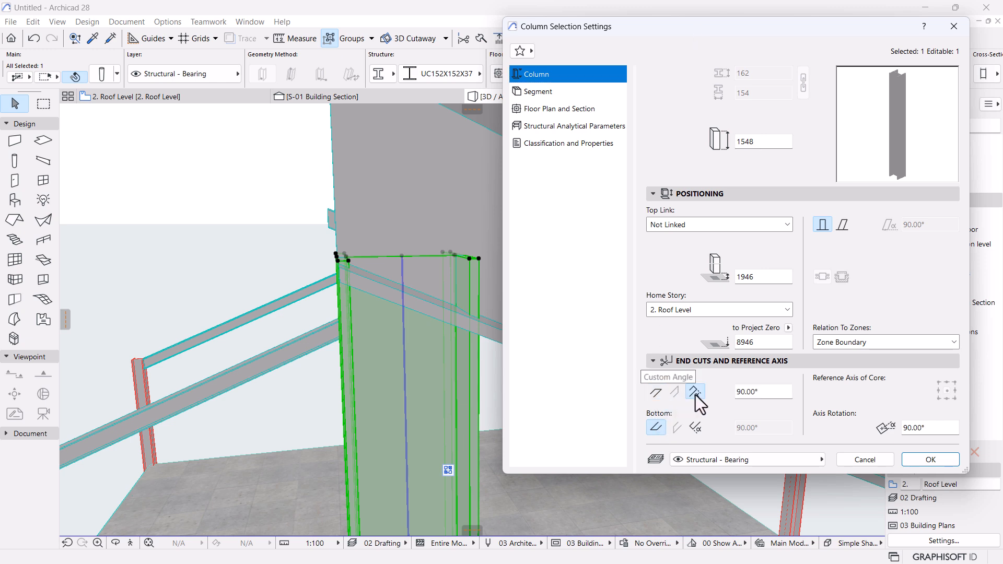
pyautogui.moveTo(771, 394); pyautogui.dragTo(708, 397)
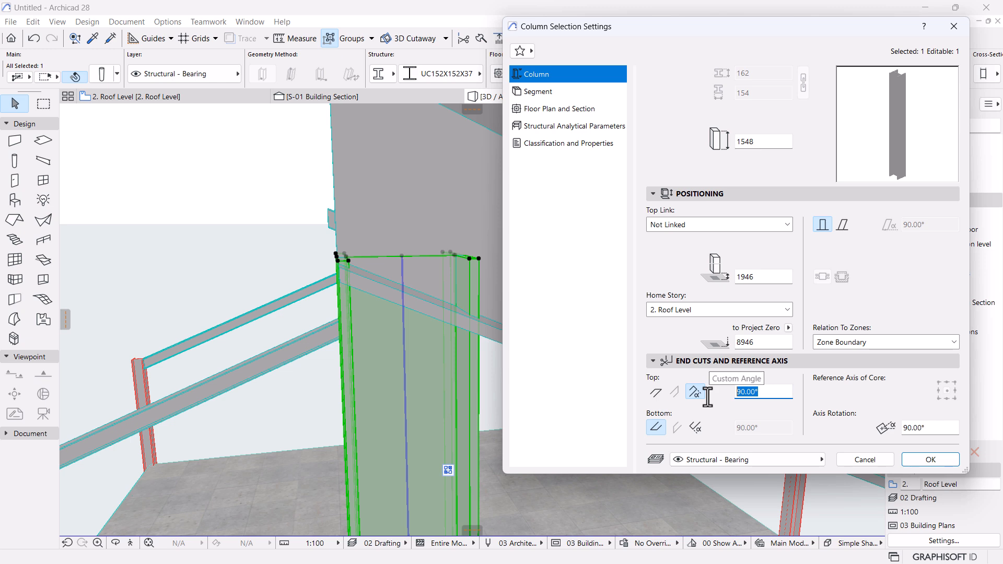
pyautogui.write('77')
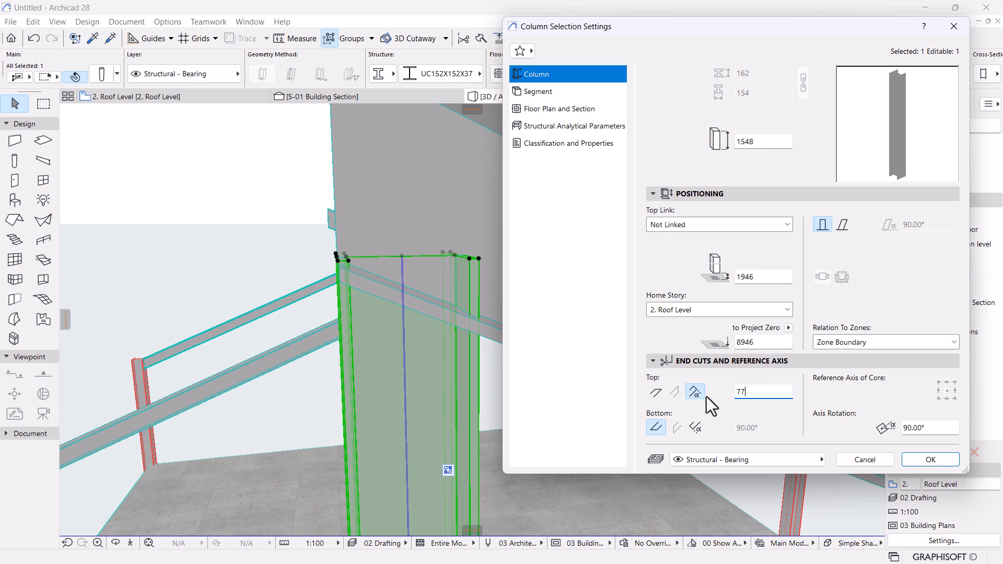
pyautogui.click(929, 459)
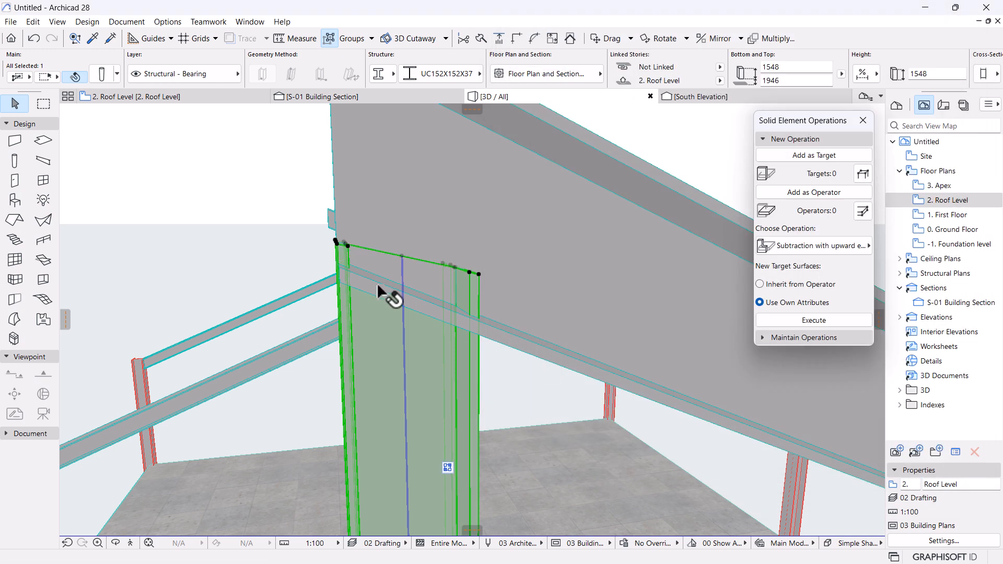
pyautogui.keyDown('shift'); pyautogui.moveTo(379, 290); pyautogui.dragTo(422, 275, button='middle'); pyautogui.keyUp('shift')
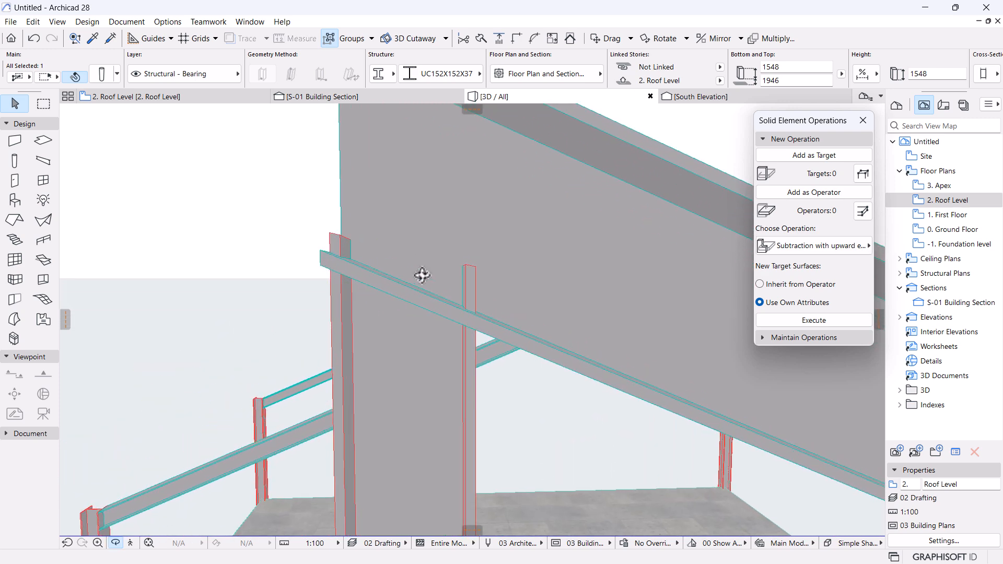
# In the S-01 section, stretch the king post's top down to the rafter's underside.
pyautogui.click(353, 98)
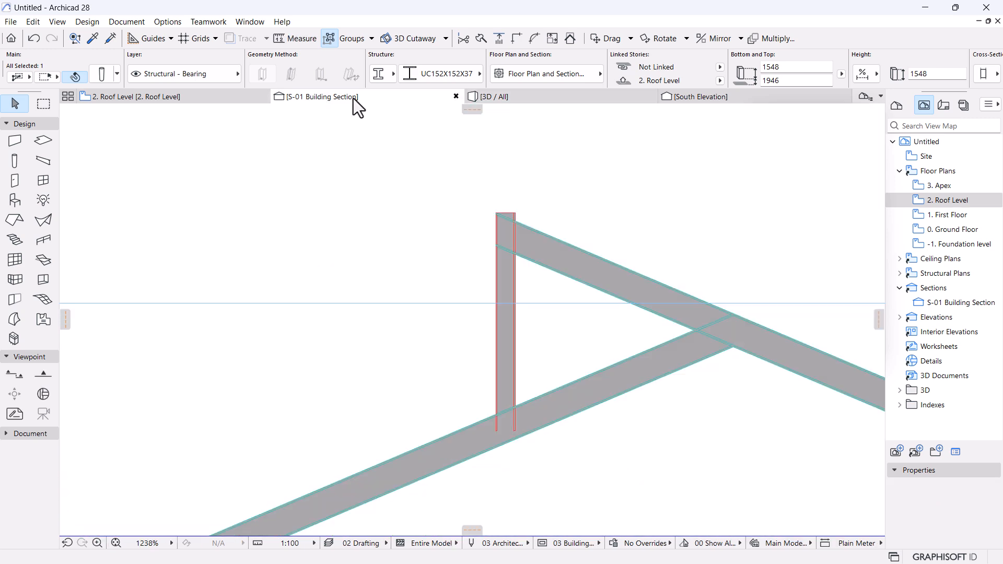
pyautogui.scroll(5, 517, 246)
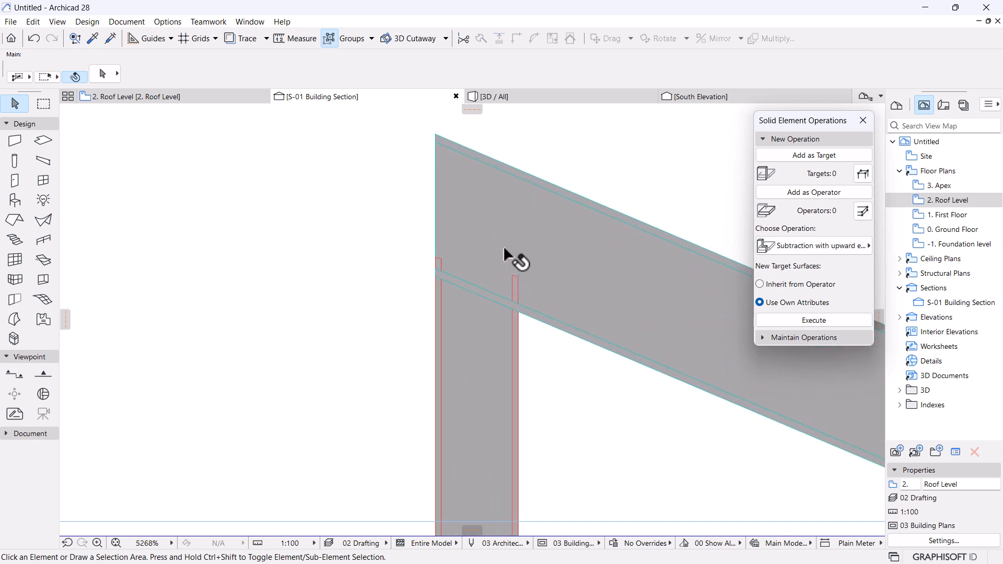
pyautogui.click(475, 325)
pyautogui.click(472, 271)
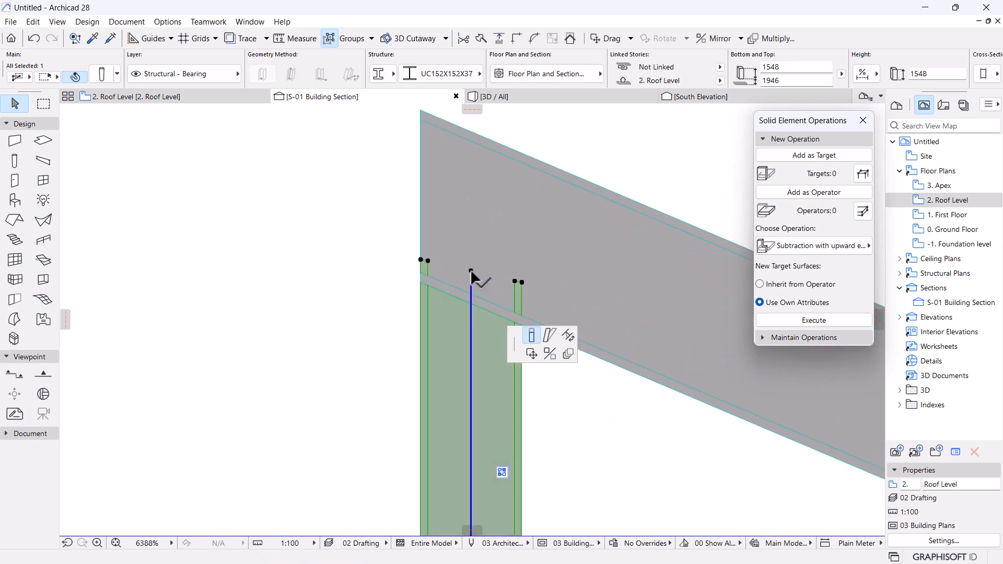
pyautogui.click(471, 300)
pyautogui.scroll(4, 466, 275)
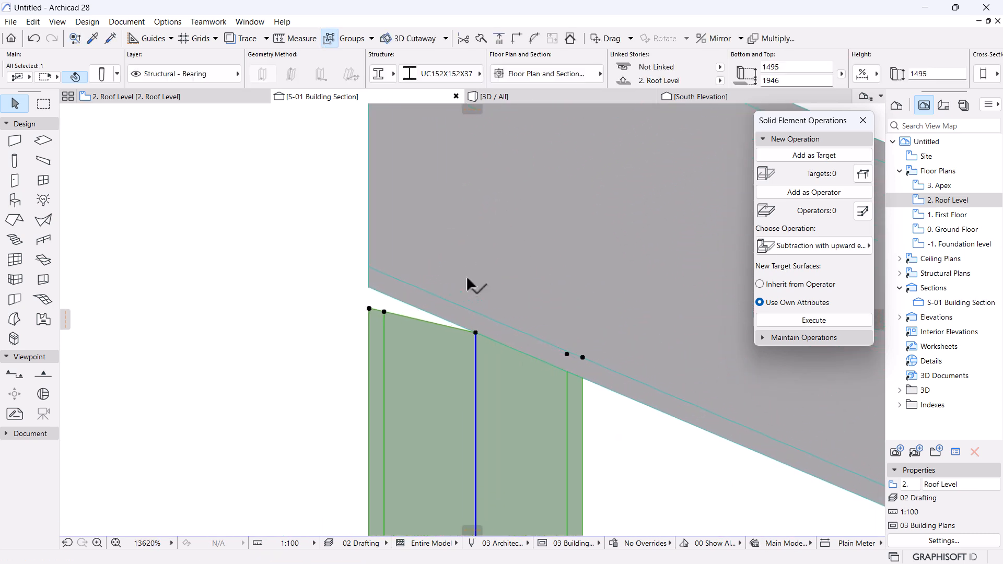
# Rotate the king post's top cut to follow the rafter slope and reselect the column.
pyautogui.click(478, 343)
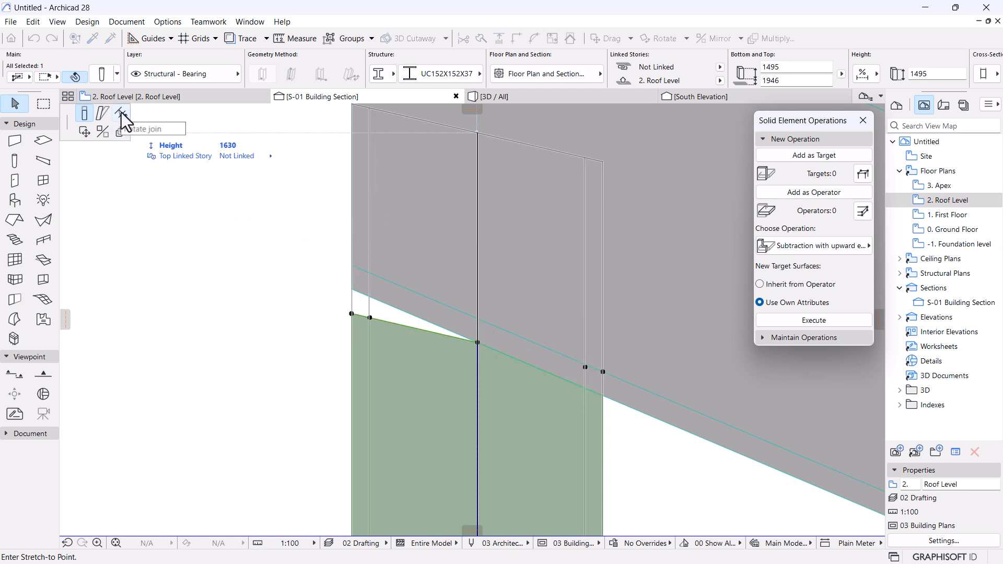
pyautogui.click(121, 112)
pyautogui.click(352, 290)
pyautogui.scroll(-10, 402, 176)
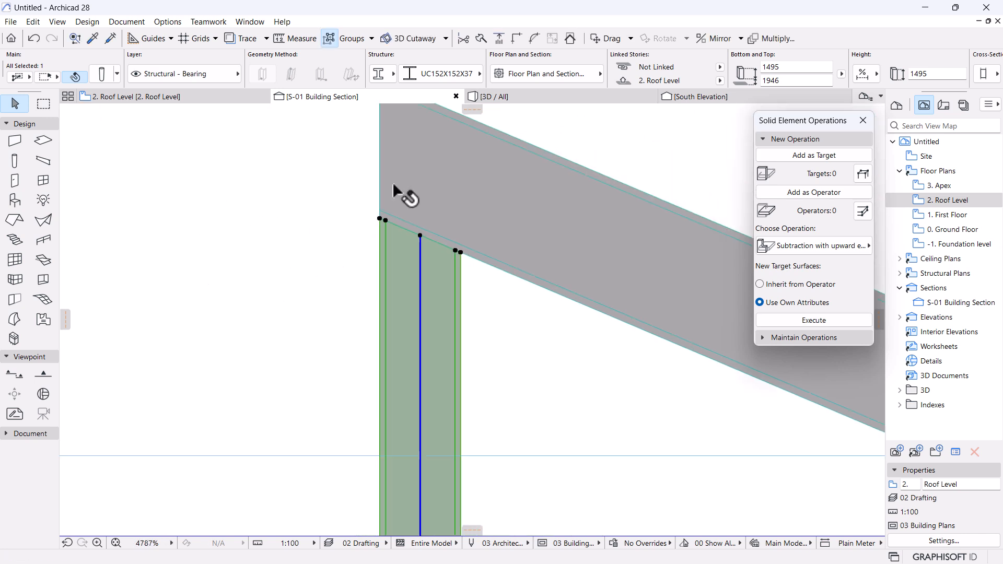
pyautogui.click(468, 351)
pyautogui.scroll(5, 384, 303)
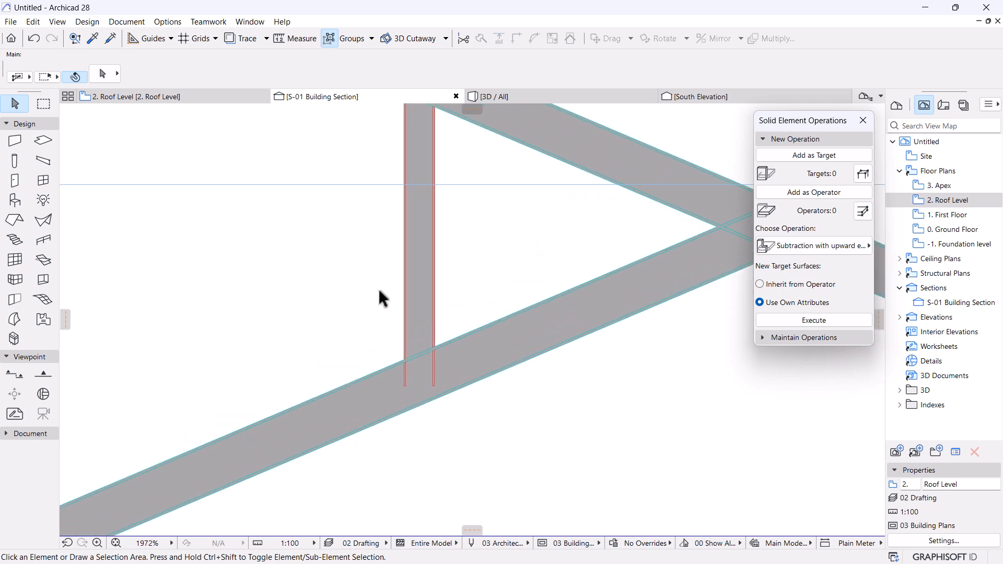
pyautogui.click(494, 376)
pyautogui.scroll(2, 460, 400)
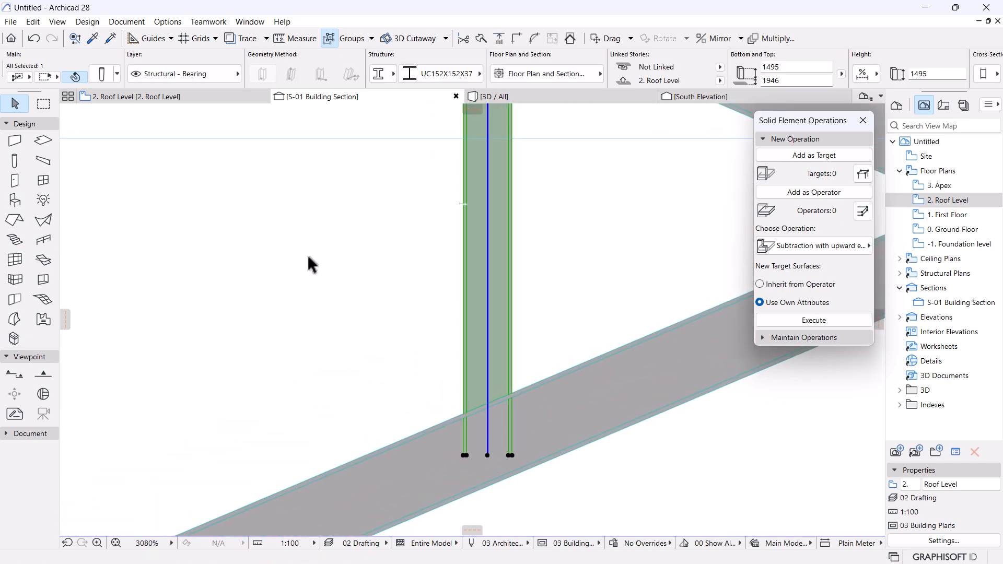
# Set the king-post column's bottom to an angled cut in Column Settings.
pyautogui.hotkey('ctrl', 't')
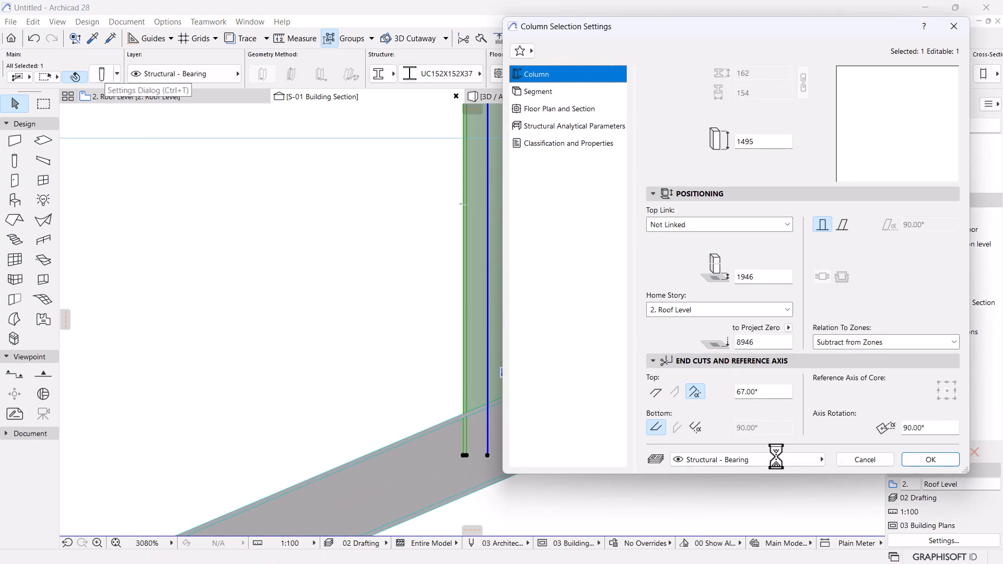
pyautogui.click(691, 429)
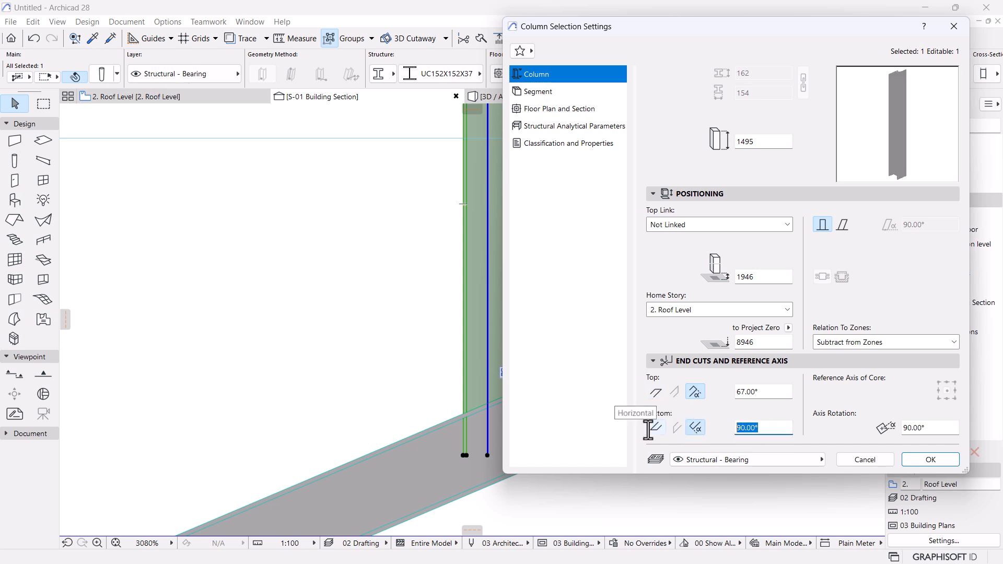
pyautogui.press('Return')
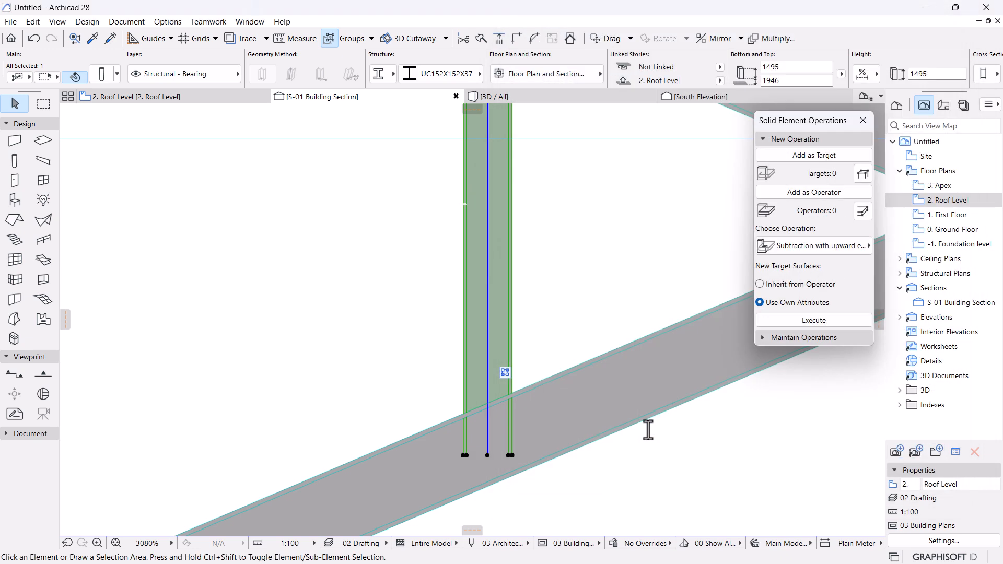
# Stretch the king-post base down onto the lower rafter and rotate its bottom cut to the rafter slope.
pyautogui.click(488, 456)
pyautogui.click(84, 113)
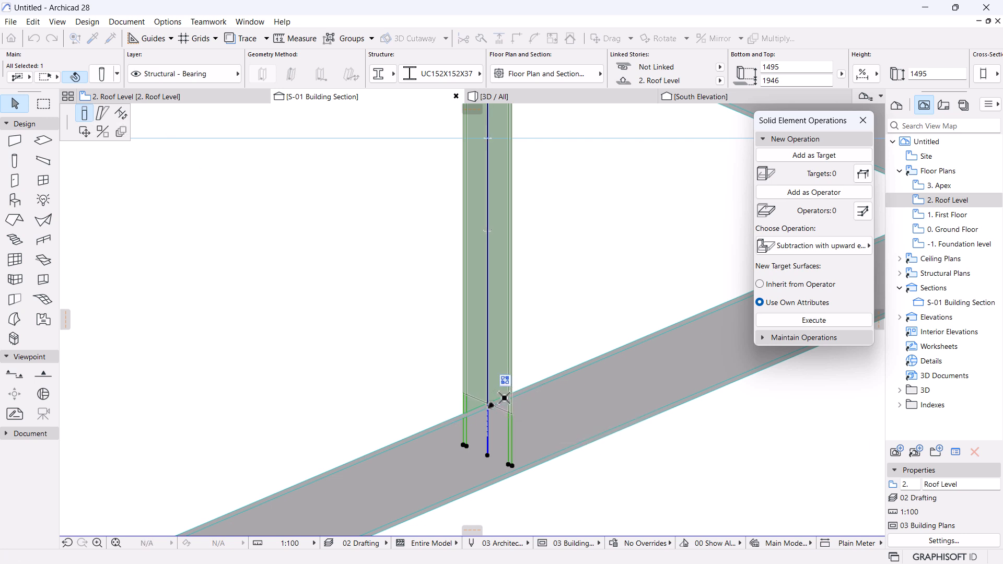
pyautogui.click(489, 403)
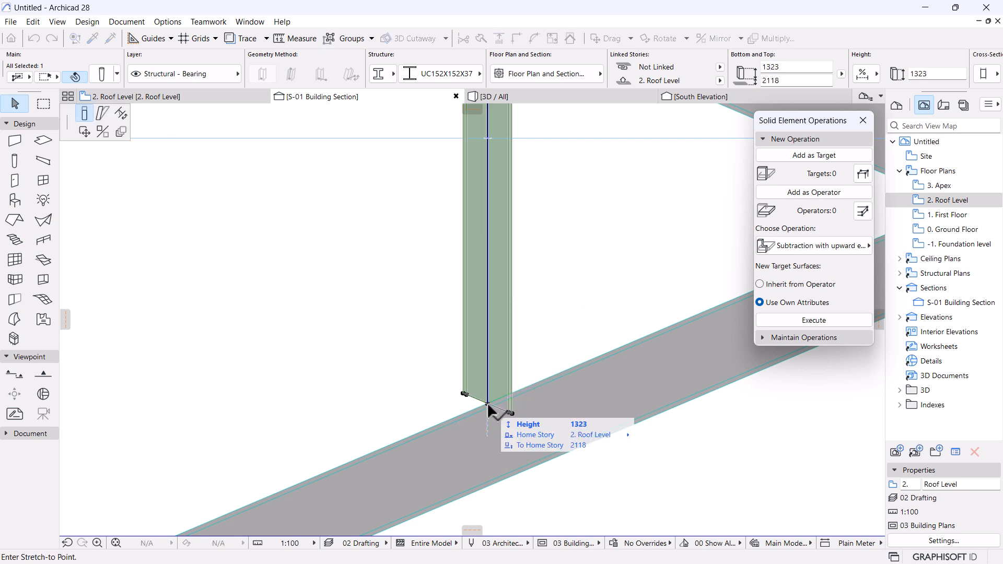
pyautogui.click(120, 113)
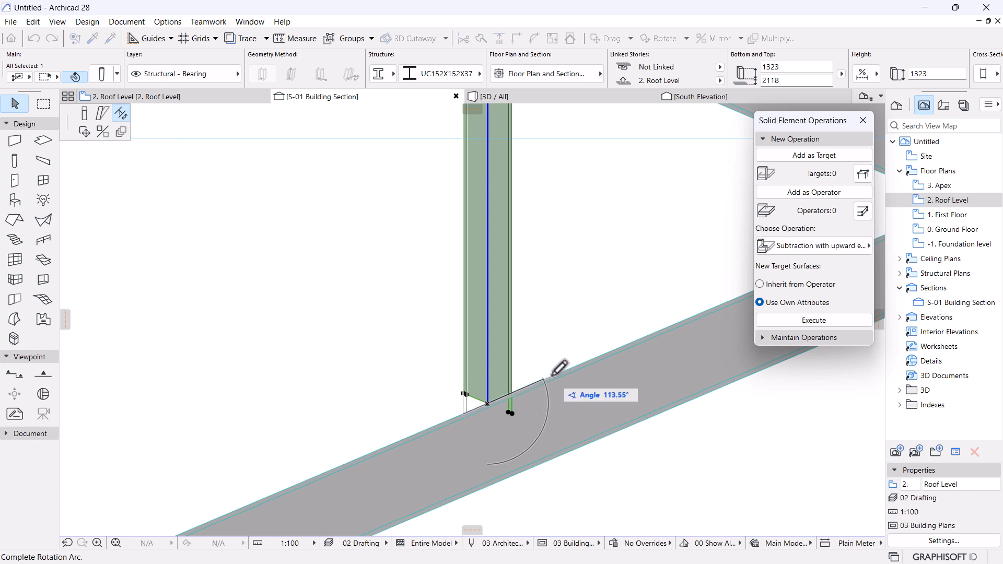
pyautogui.click(551, 377)
pyautogui.press('Escape')
# Reselect the king-post, try adjusting its bottom cut angle again, cancel, and pan to the rafters.
pyautogui.scroll(-4, 516, 356)
pyautogui.scroll(-2, 517, 363)
pyautogui.scroll(8, 510, 369)
pyautogui.click(520, 386)
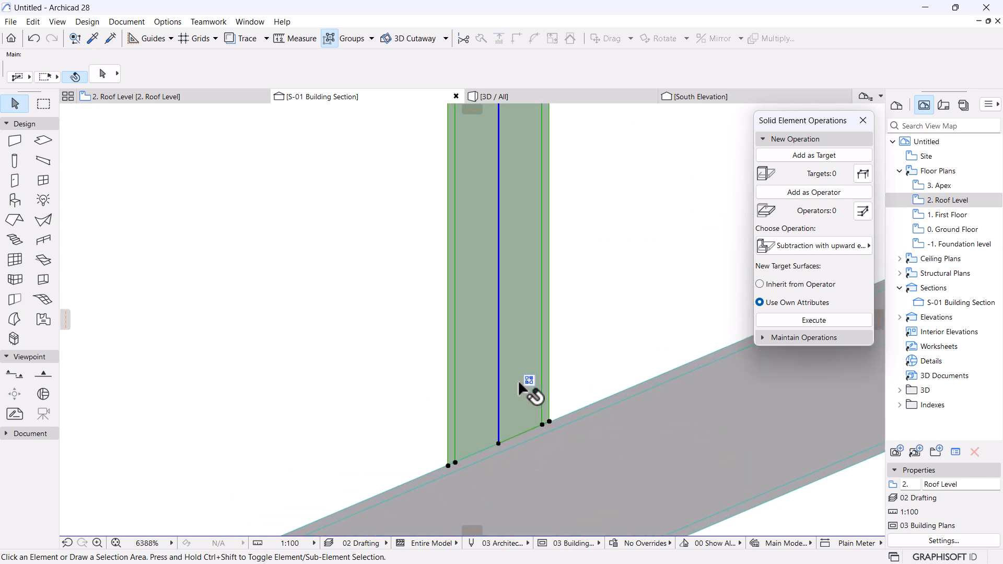
pyautogui.scroll(5, 499, 447)
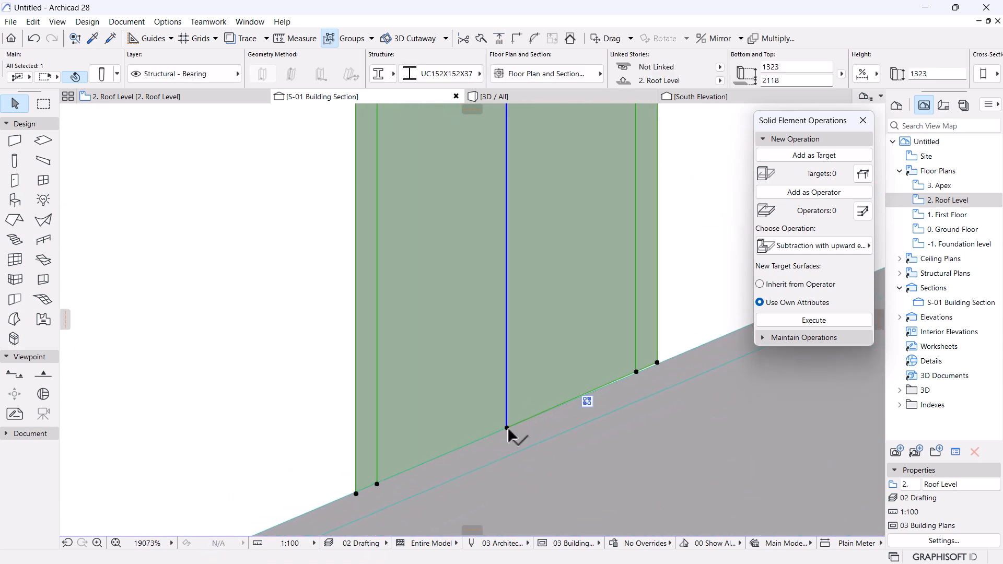
pyautogui.click(507, 428)
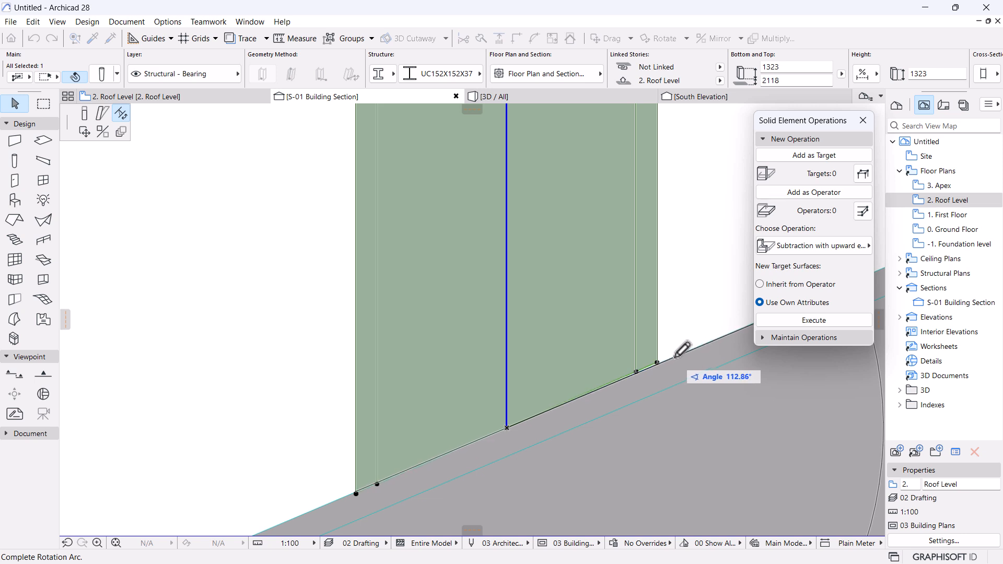
pyautogui.scroll(-6, 258, 448)
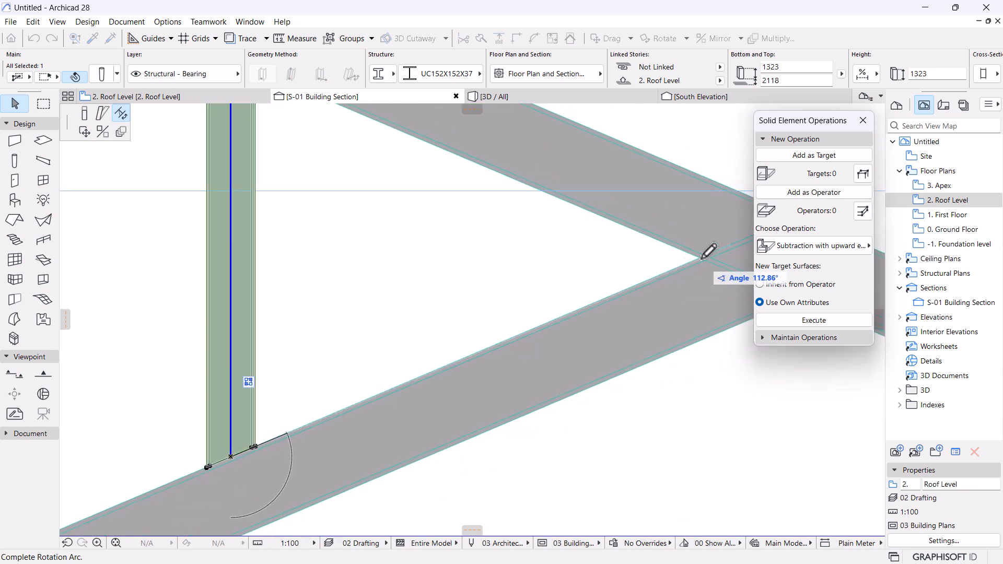
pyautogui.scroll(3, 708, 251)
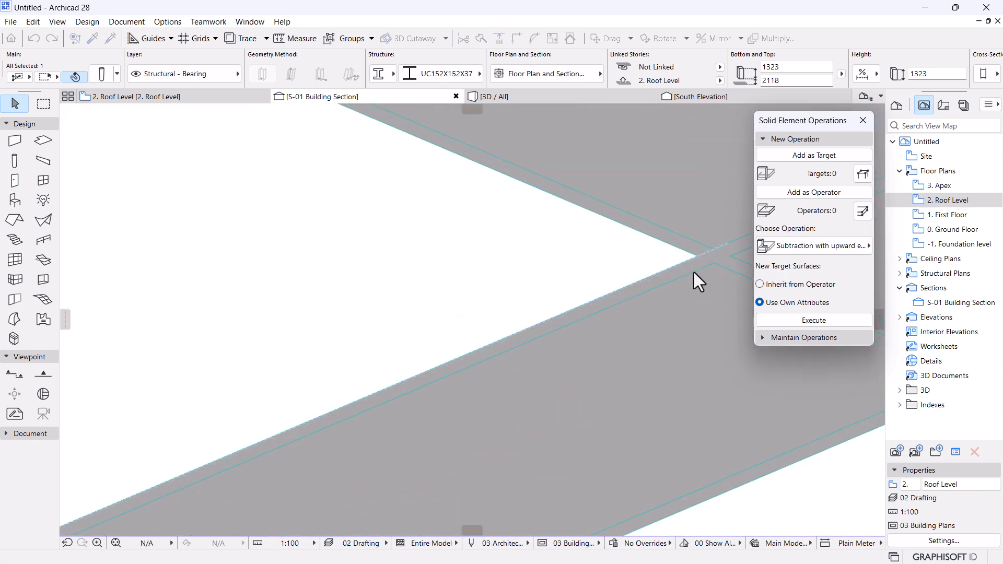
pyautogui.scroll(-5, 697, 282)
pyautogui.scroll(5, 560, 349)
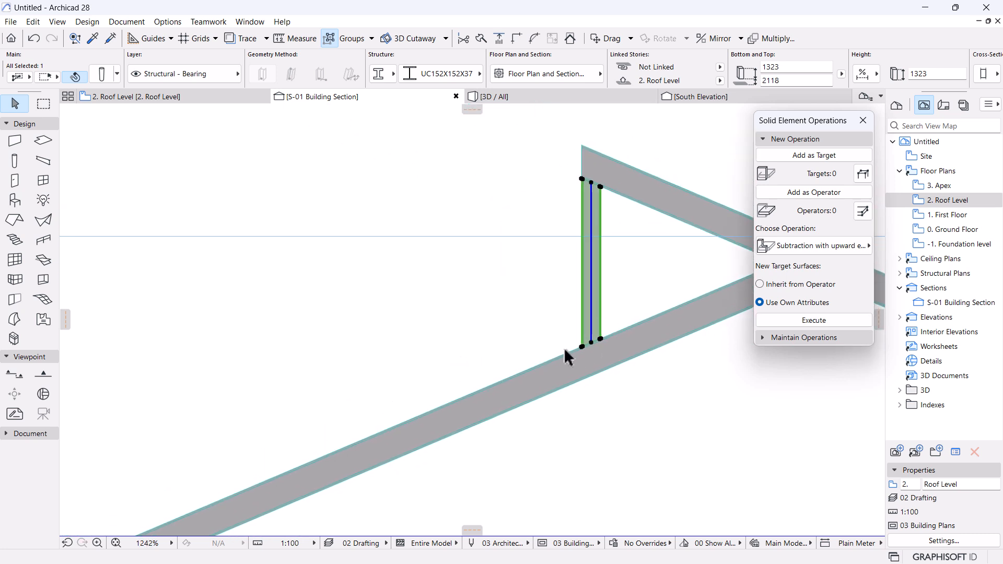
pyautogui.press('Escape')
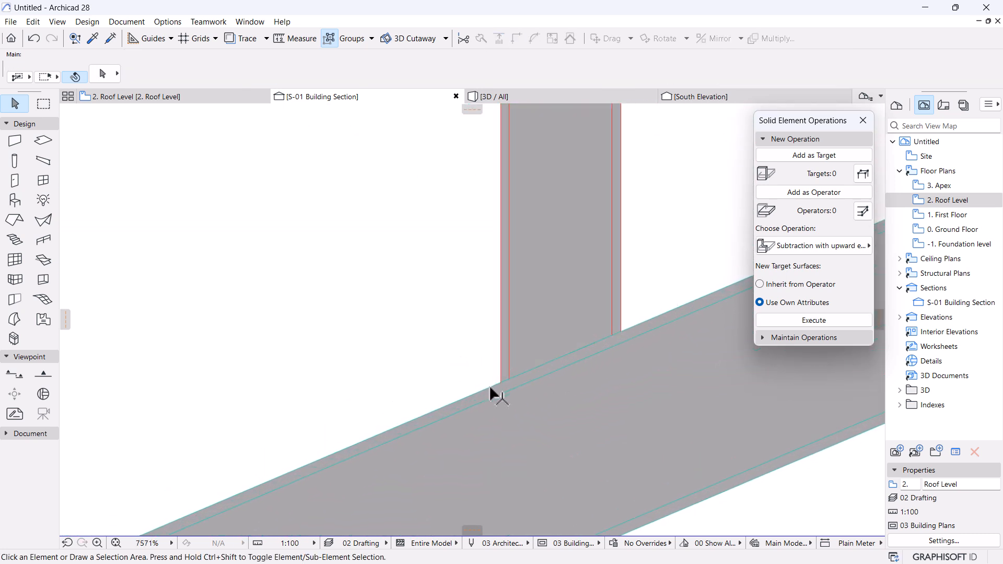
pyautogui.scroll(-6, 489, 392)
pyautogui.moveTo(489, 393); pyautogui.dragTo(479, 329, button='middle')
# Stretch the lower rafter's end to meet the upper rafter's edge.
pyautogui.scroll(2, 511, 325)
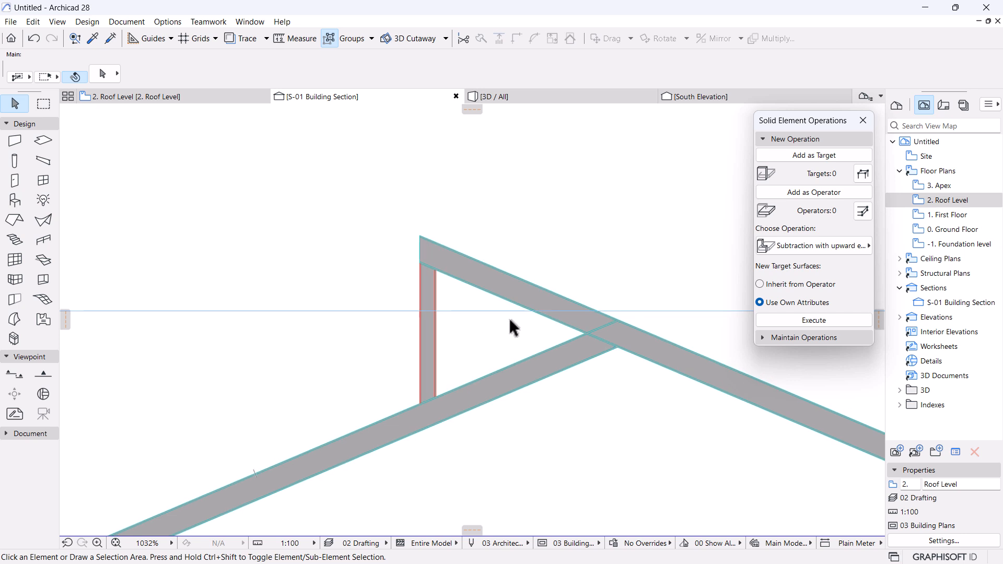
pyautogui.scroll(1, 615, 332)
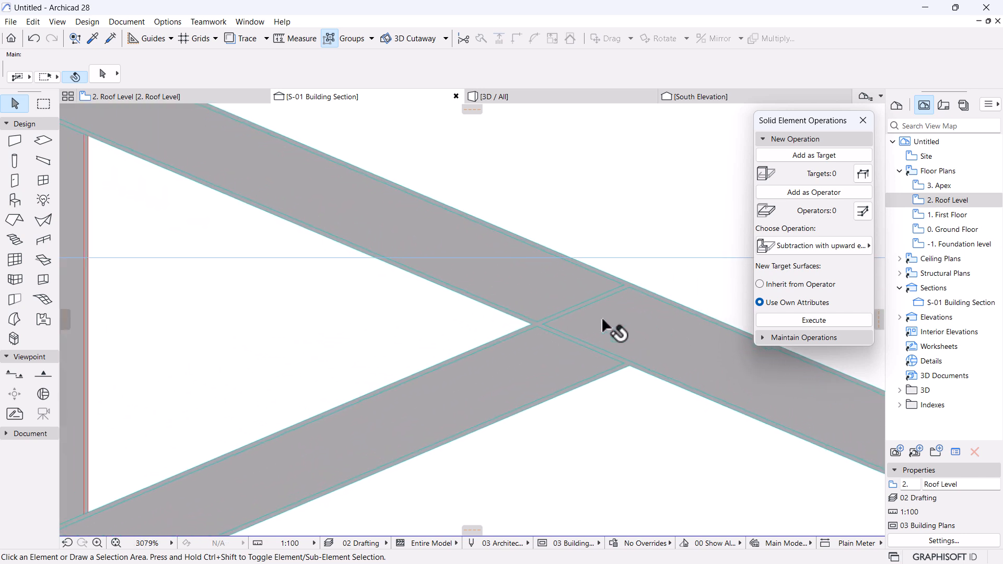
pyautogui.click(634, 281)
pyautogui.scroll(1, 628, 330)
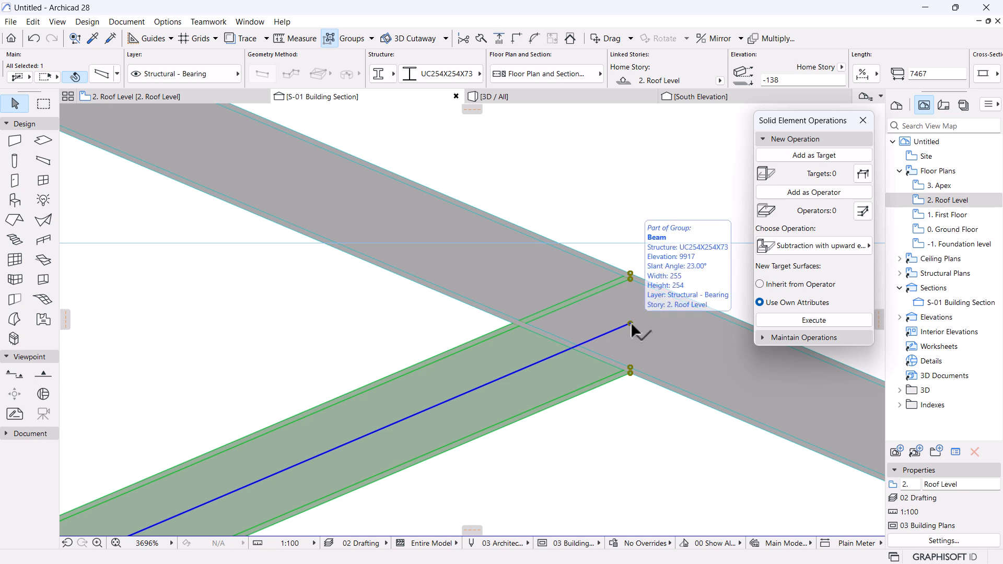
pyautogui.click(630, 323)
pyautogui.click(105, 115)
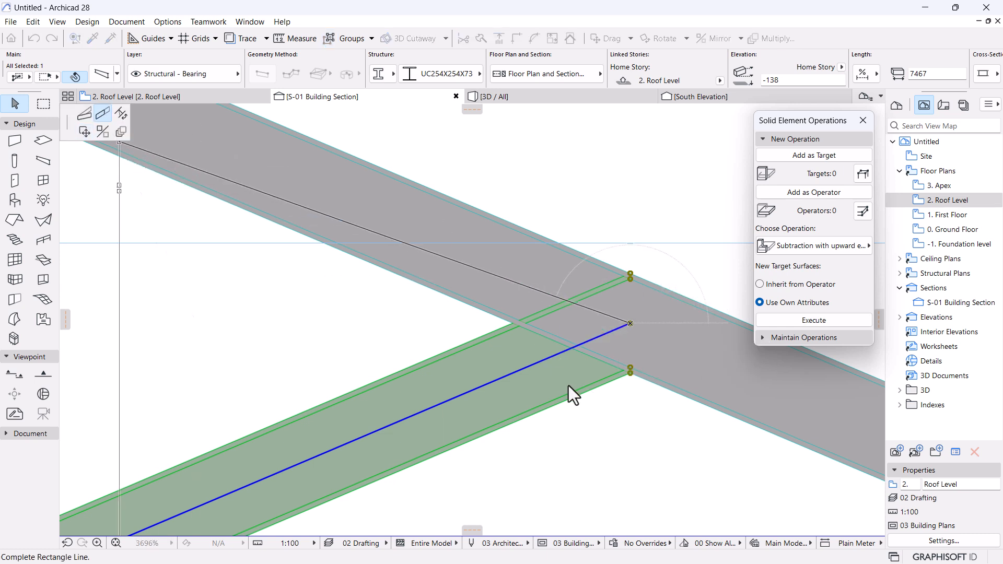
pyautogui.click(593, 354)
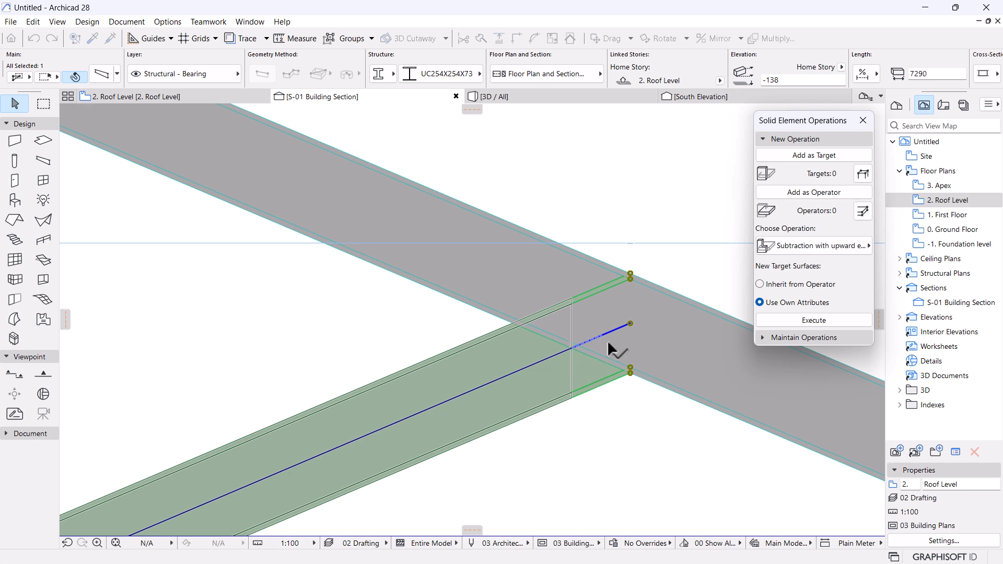
# Give the lower rafter a custom 23° angled end cut, then cancel the rotation attempt.
pyautogui.click(101, 73)
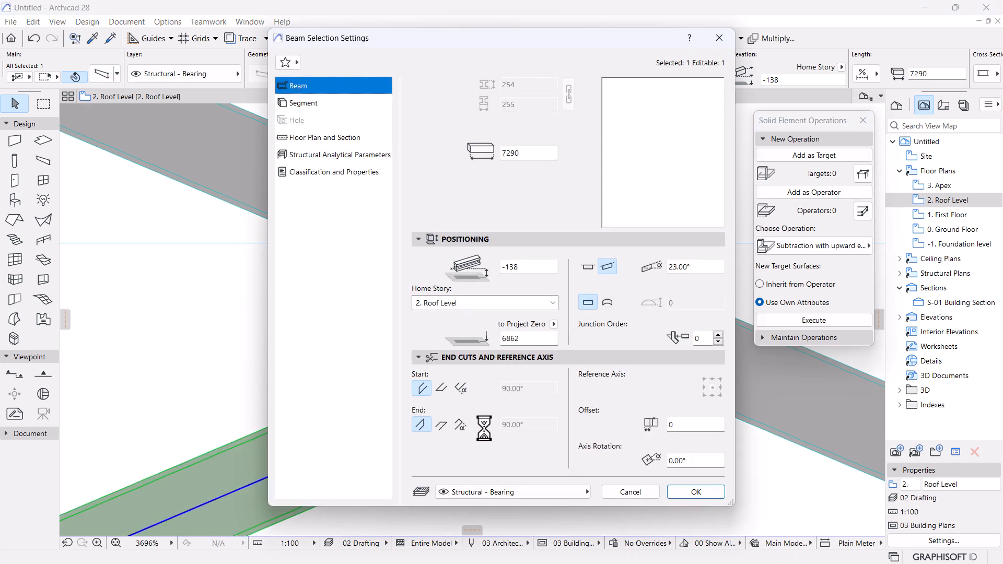
pyautogui.moveTo(594, 36); pyautogui.dragTo(351, 33)
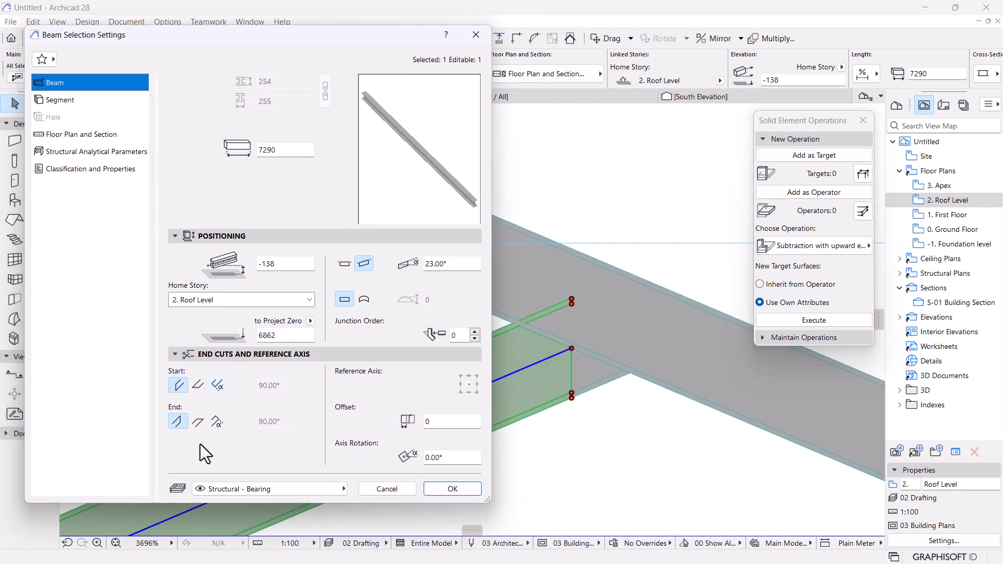
pyautogui.click(217, 422)
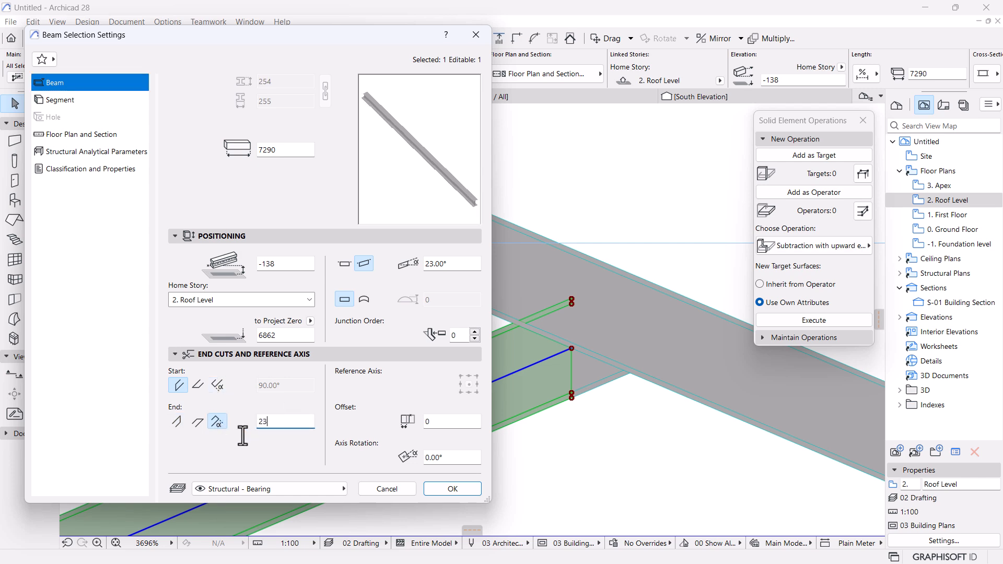
pyautogui.write('2')
pyautogui.press('Return')
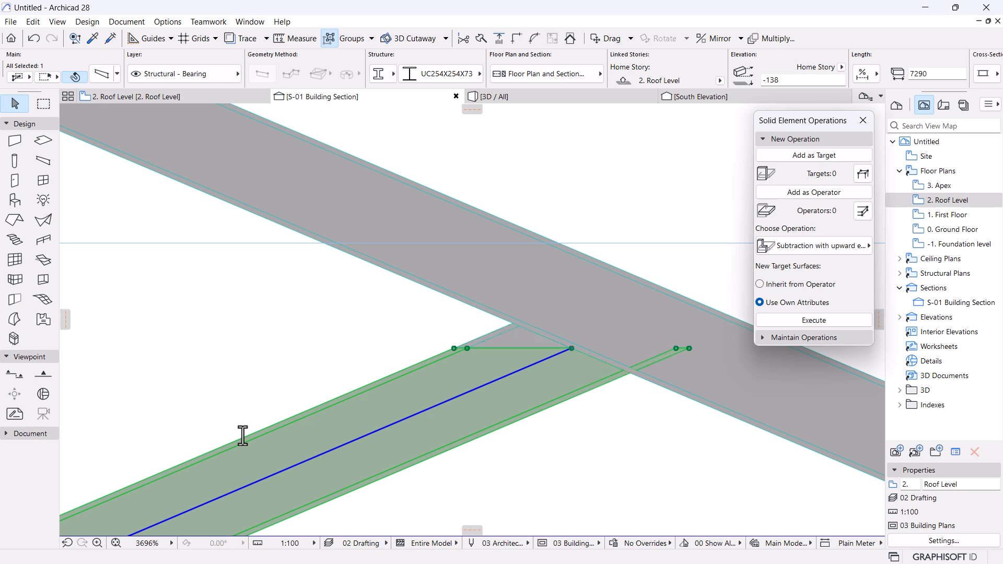
pyautogui.click(571, 348)
pyautogui.click(124, 114)
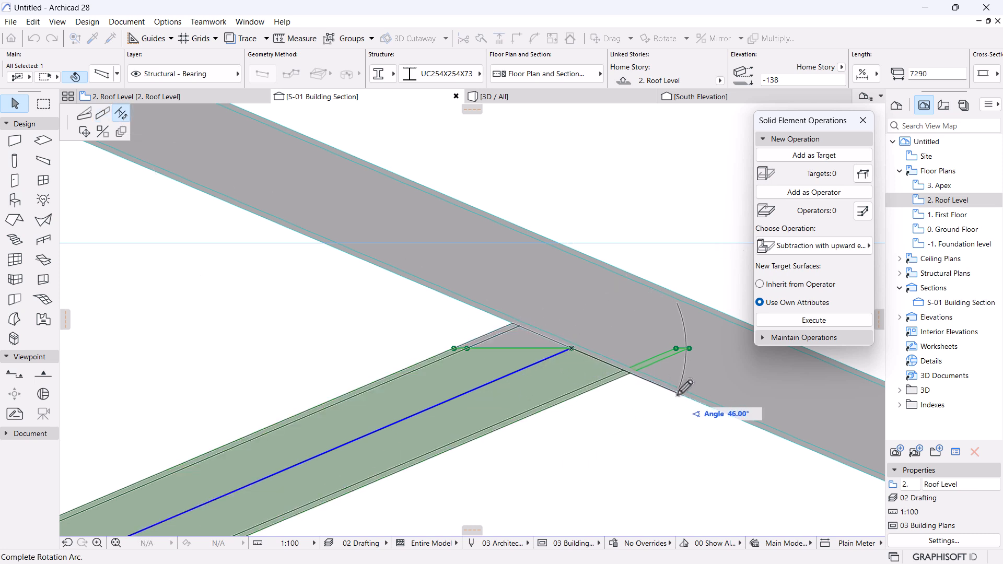
pyautogui.press('Escape')
pyautogui.press('Escape')
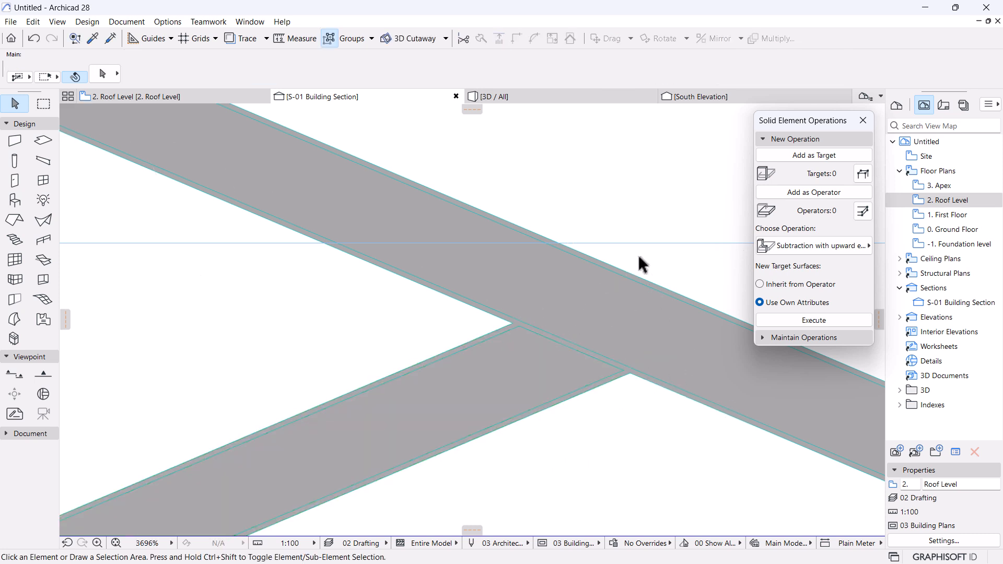
# Collapse New Operation in Solid Element Operations and zoom out to see the whole S-01 section.
pyautogui.scroll(-5, 627, 271)
pyautogui.scroll(2, 630, 269)
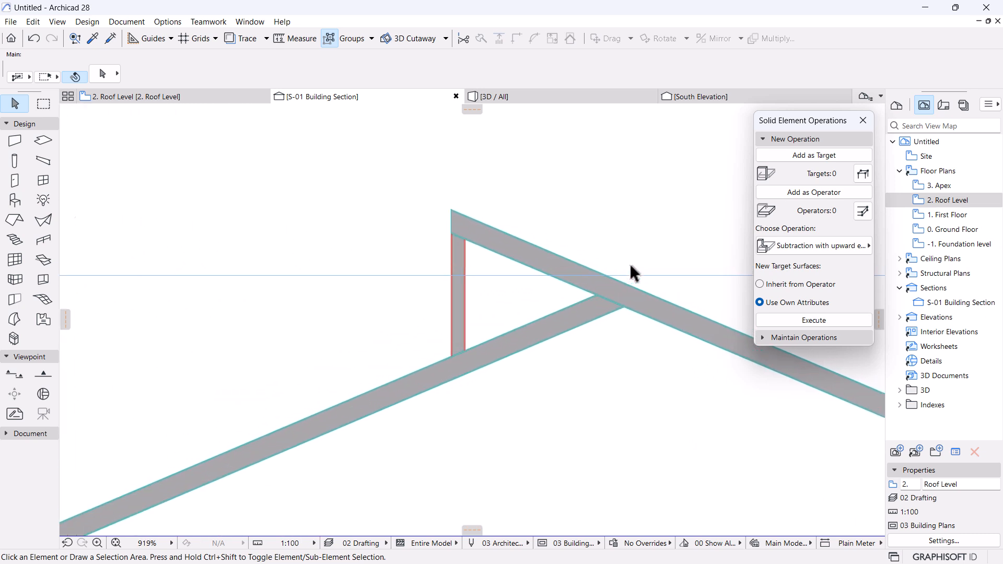
pyautogui.scroll(5, 620, 297)
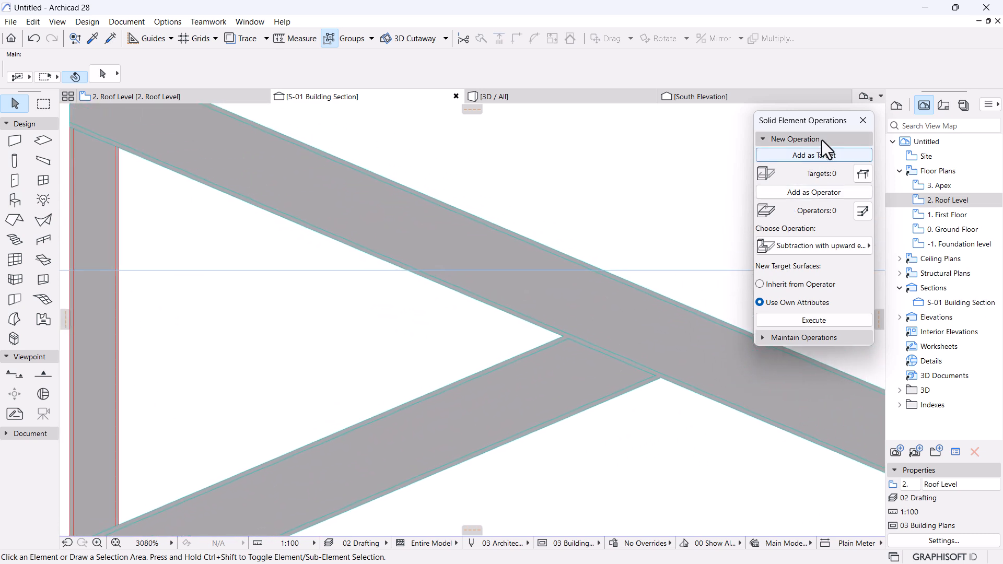
pyautogui.click(821, 143)
pyautogui.scroll(-5, 602, 258)
pyautogui.scroll(1, 559, 253)
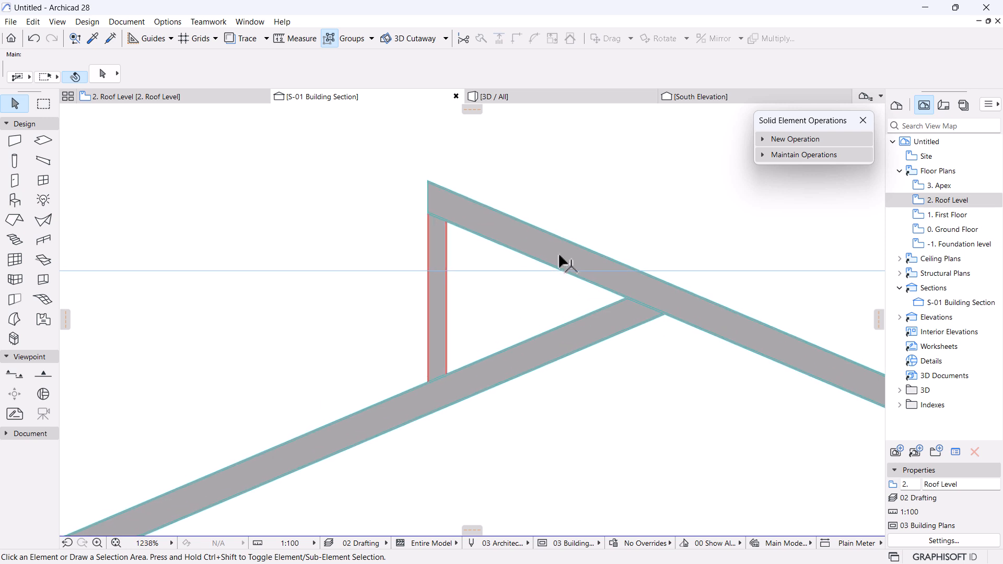
pyautogui.scroll(1, 559, 253)
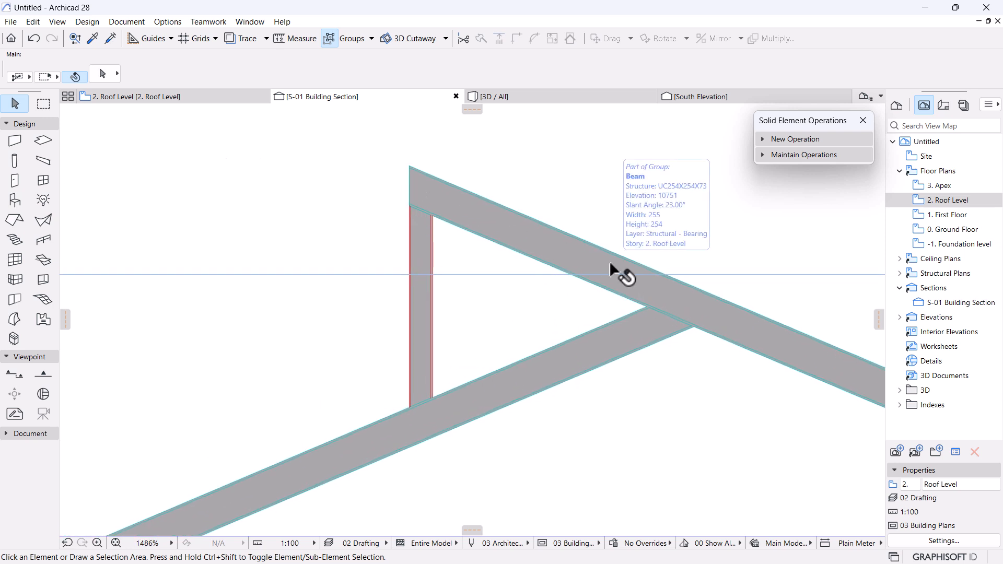
pyautogui.scroll(-4, 533, 313)
pyautogui.scroll(-5, 408, 328)
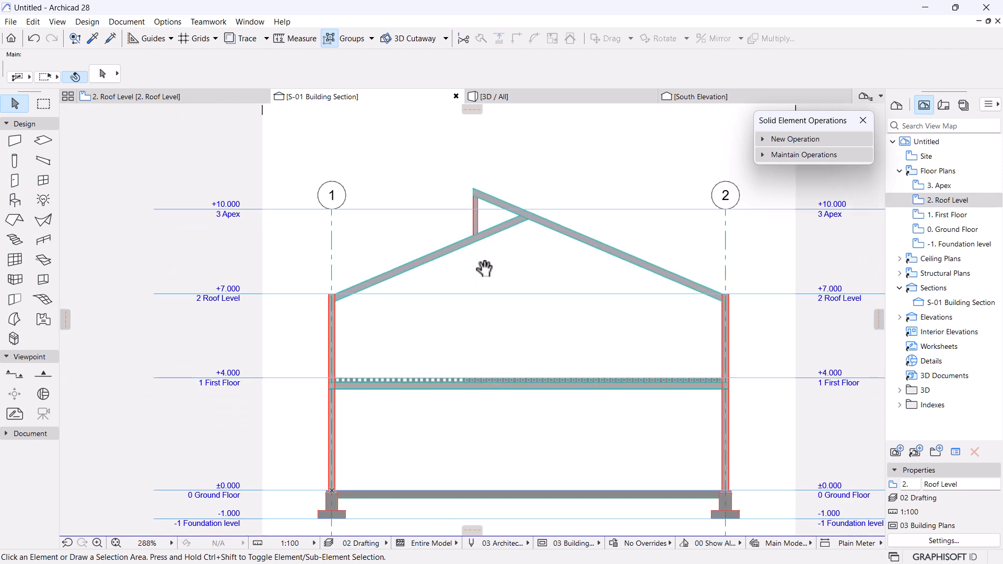
pyautogui.moveTo(497, 186); pyautogui.dragTo(508, 237, button='middle')
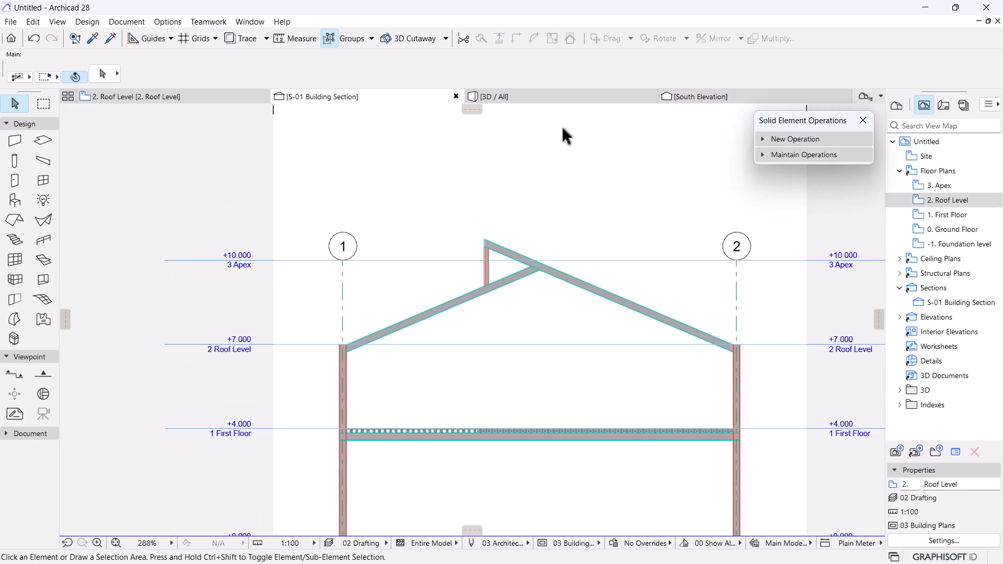
# Switch to the 3D / All view, orbit around the roof frame and select the king-post column.
pyautogui.click(586, 97)
pyautogui.scroll(-6, 524, 261)
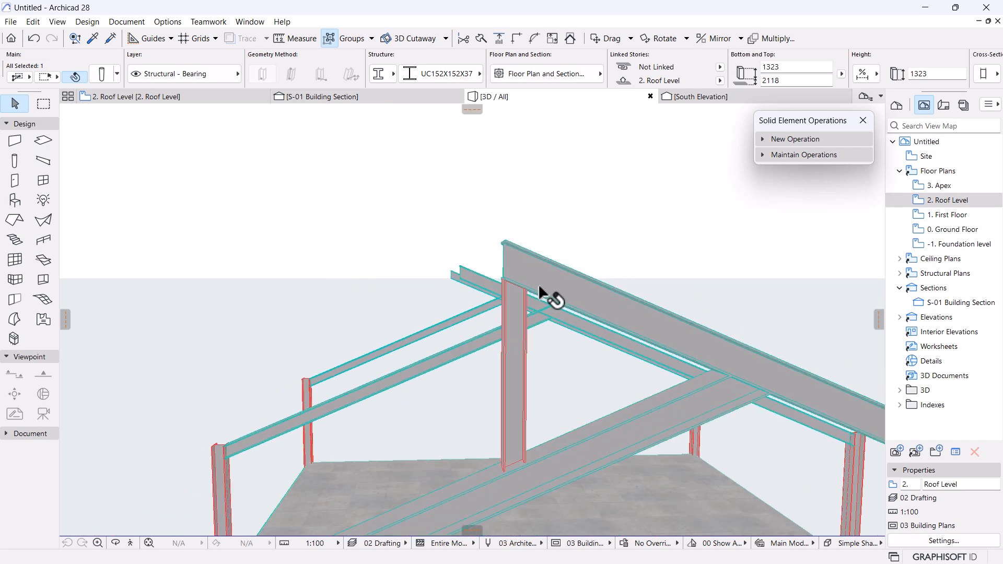
pyautogui.click(595, 264)
pyautogui.keyDown('shift'); pyautogui.moveTo(589, 275); pyautogui.dragTo(523, 310, button='middle'); pyautogui.keyUp('shift')
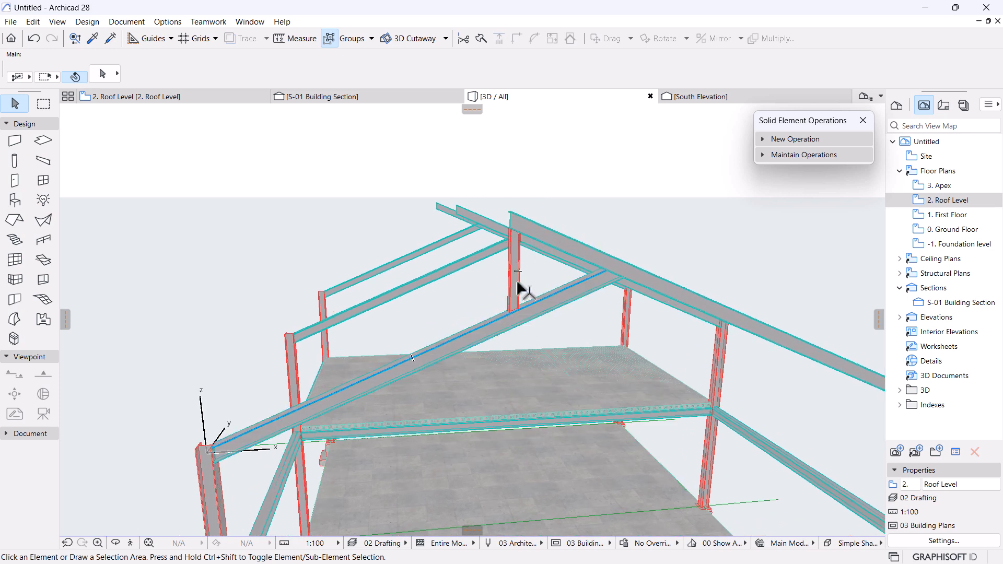
pyautogui.scroll(-1, 521, 284)
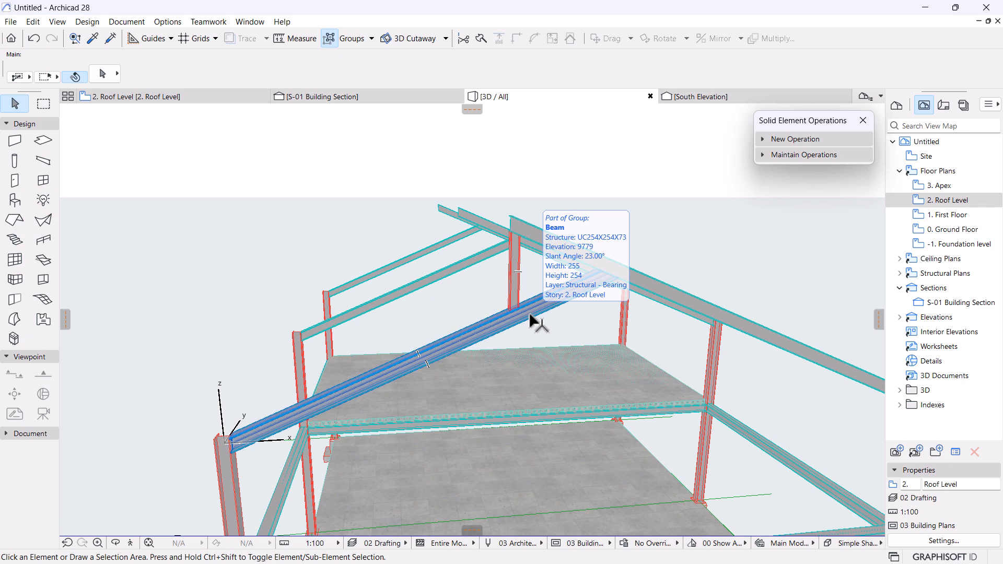
pyautogui.scroll(1, 531, 319)
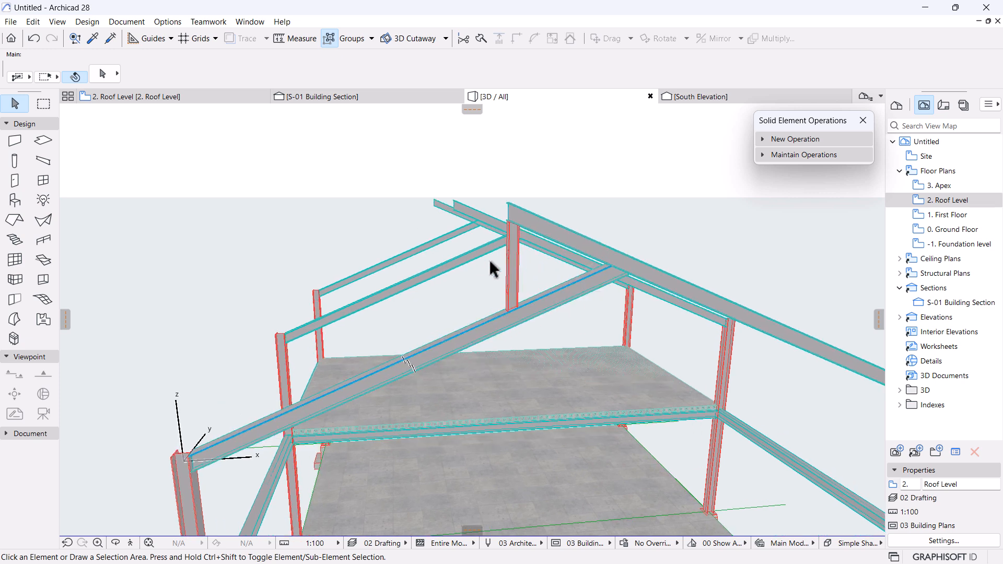
pyautogui.scroll(1, 504, 262)
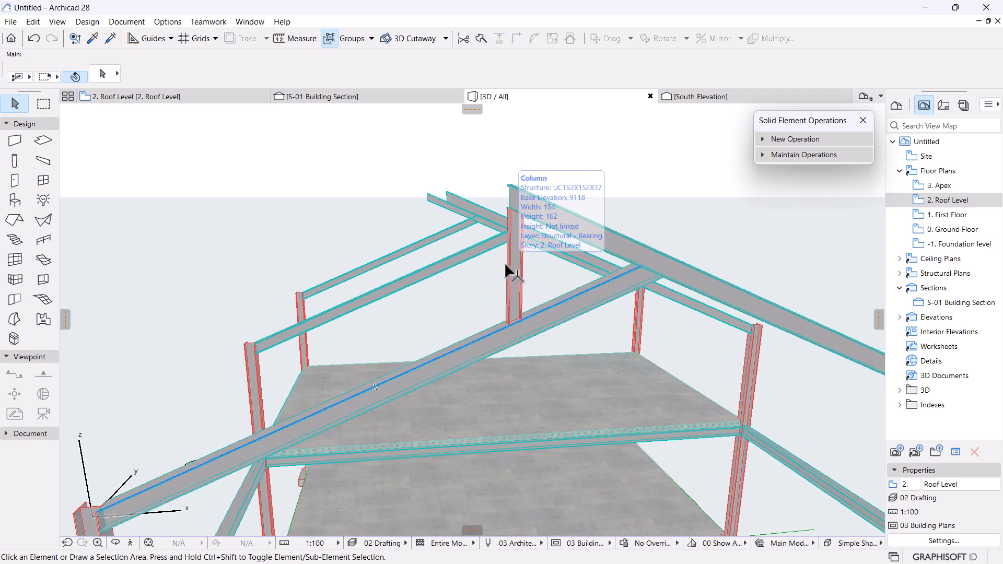
pyautogui.scroll(1, 503, 263)
pyautogui.click(516, 278)
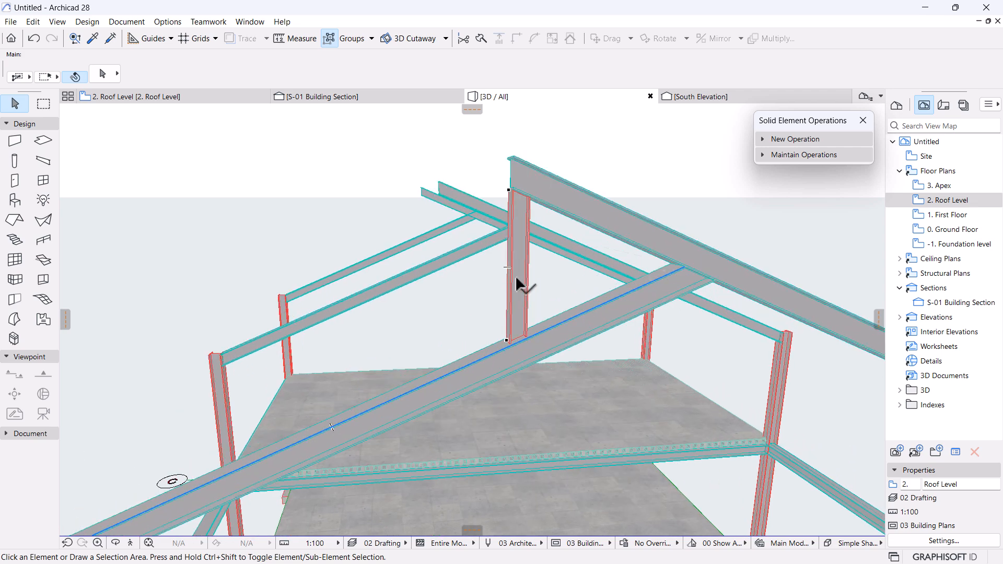
pyautogui.scroll(-3, 515, 277)
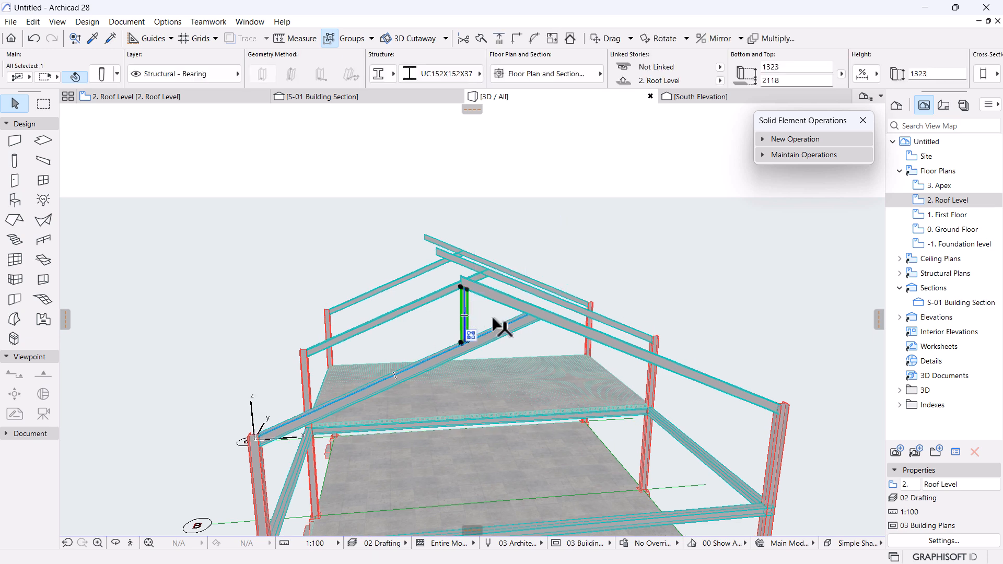
# Orbit the 3D view and delete the two diagonal roof beams on the other frames.
pyautogui.press('o')
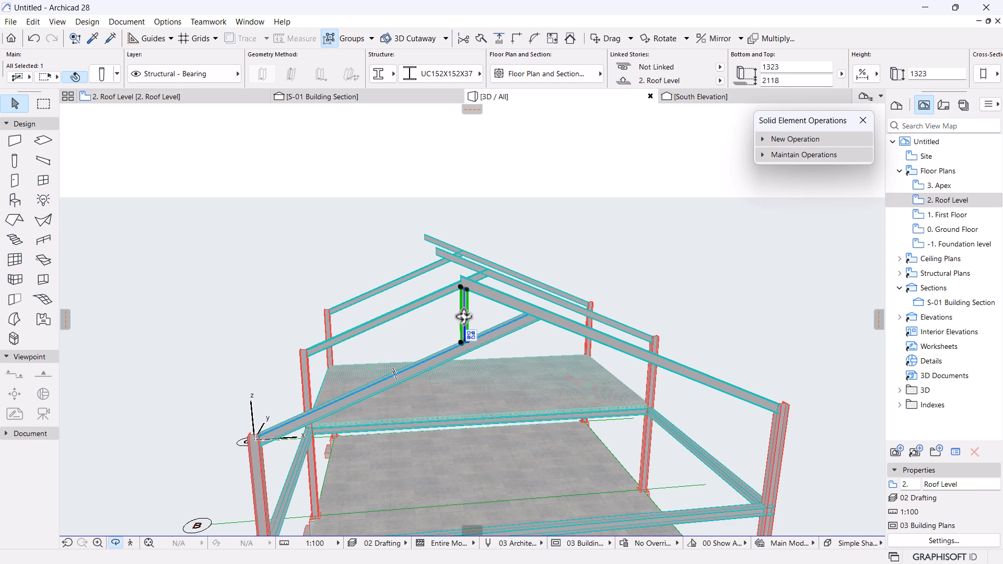
pyautogui.moveTo(403, 331); pyautogui.dragTo(510, 423)
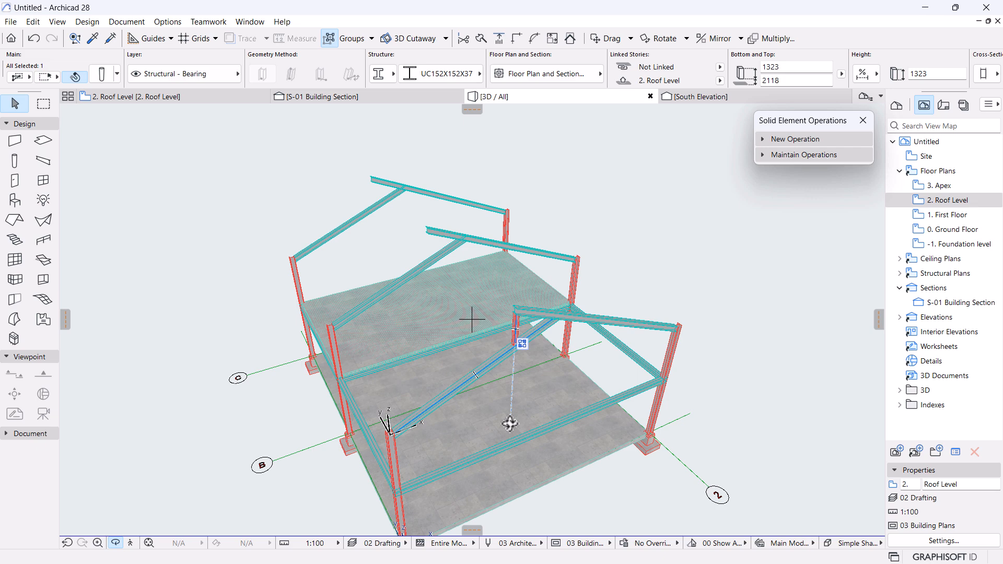
pyautogui.scroll(4, 524, 388)
pyautogui.moveTo(526, 284); pyautogui.dragTo(547, 377, button='middle')
pyautogui.scroll(-4, 630, 366)
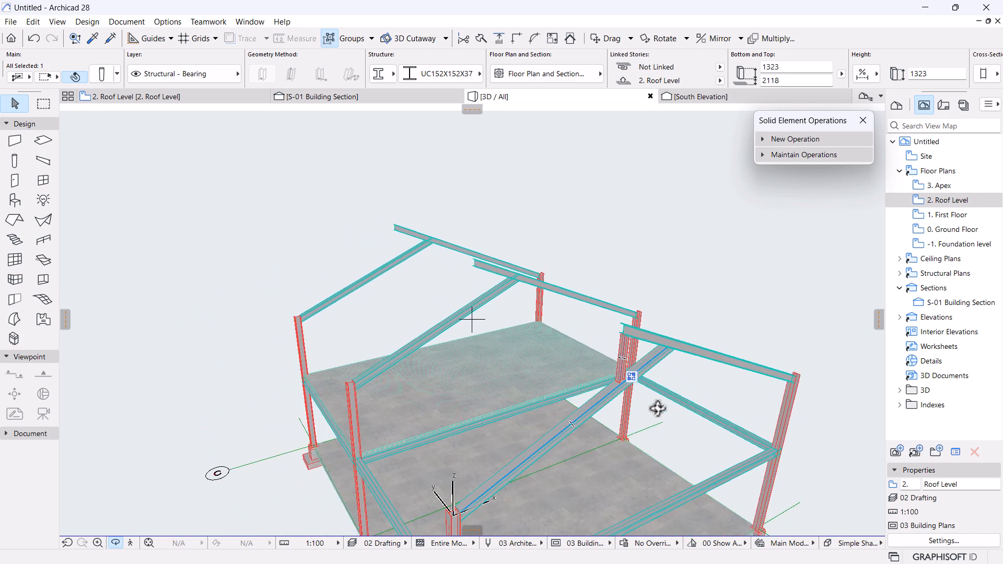
pyautogui.keyDown('shift'); pyautogui.moveTo(647, 417); pyautogui.dragTo(692, 333, button='middle'); pyautogui.keyUp('shift')
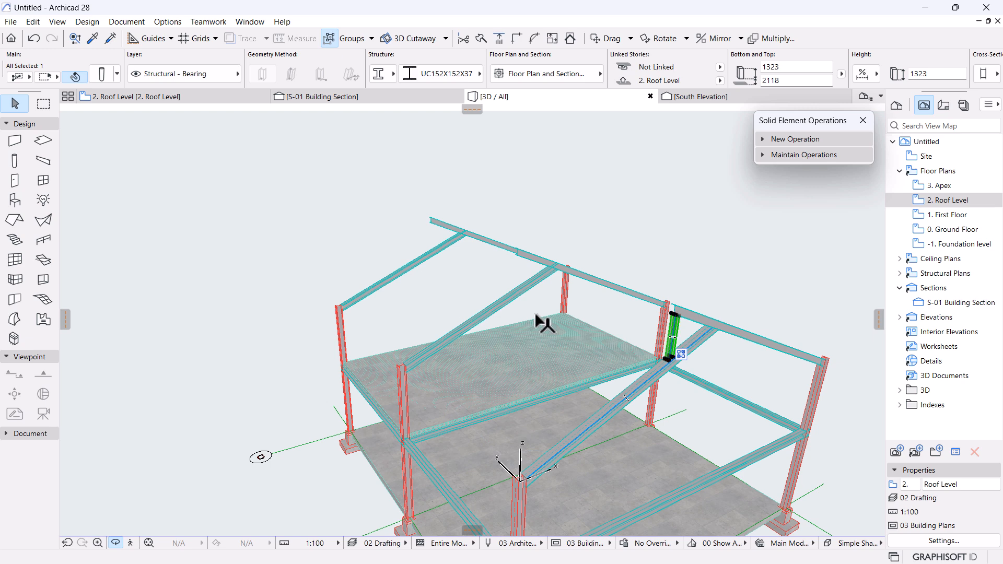
pyautogui.click(531, 288)
pyautogui.click(532, 286)
pyautogui.keyDown('shift'); pyautogui.click(402, 269); pyautogui.keyUp('shift')
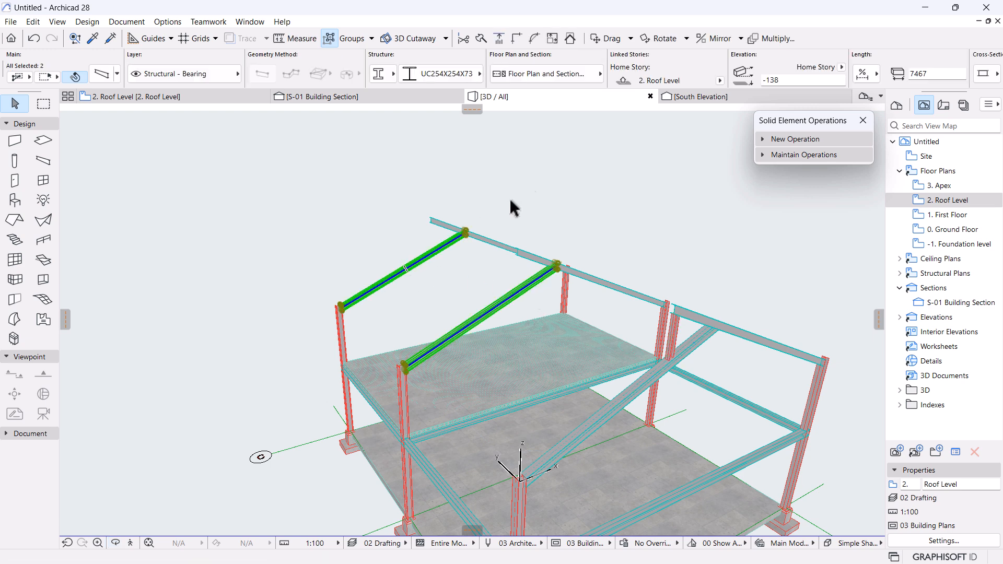
pyautogui.press('Delete')
# Select the short king-post piece and a diagonal rafter, then clear the selection.
pyautogui.scroll(-3, 613, 350)
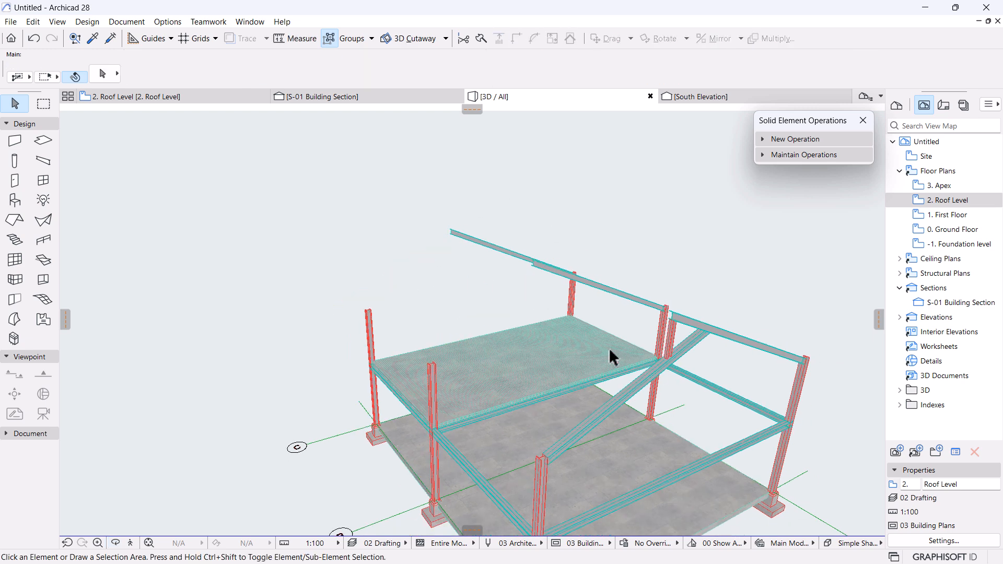
pyautogui.click(653, 310)
pyautogui.keyDown('shift'); pyautogui.click(633, 372); pyautogui.keyUp('shift')
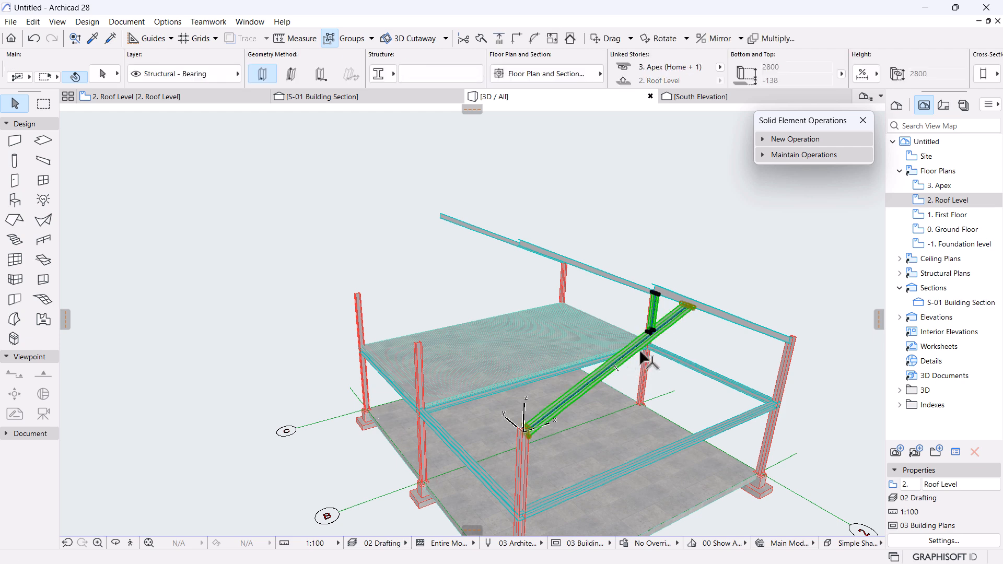
pyautogui.click(632, 313)
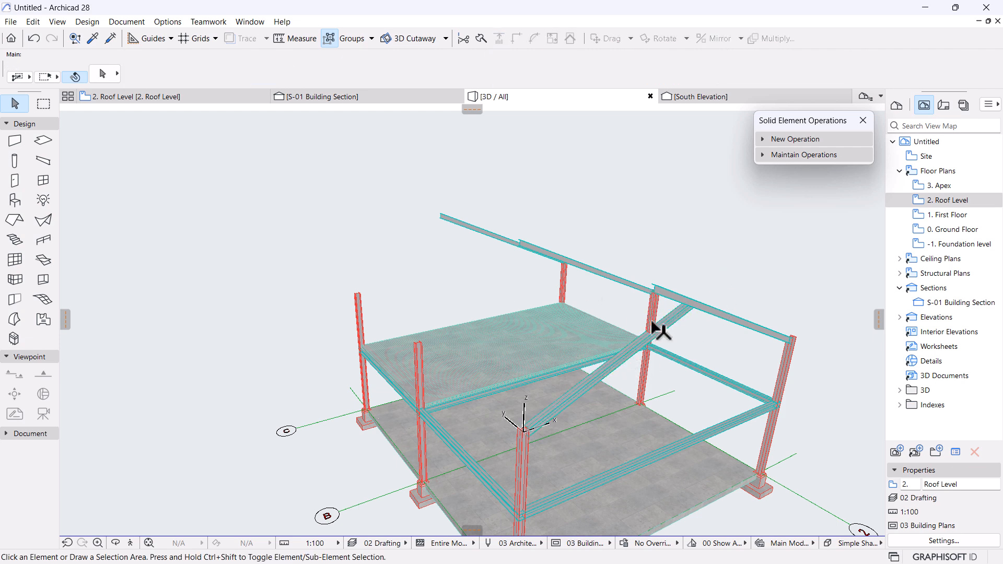
# On the 2. Roof Level plan, select the lower beam with its group and start moving it from its right end.
pyautogui.click(153, 100)
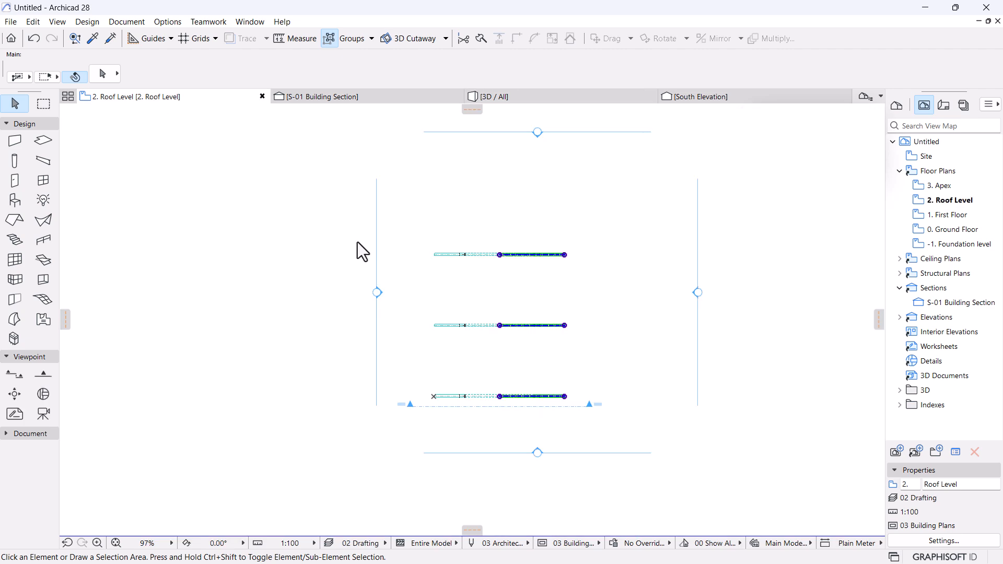
pyautogui.scroll(3, 441, 403)
pyautogui.click(439, 398)
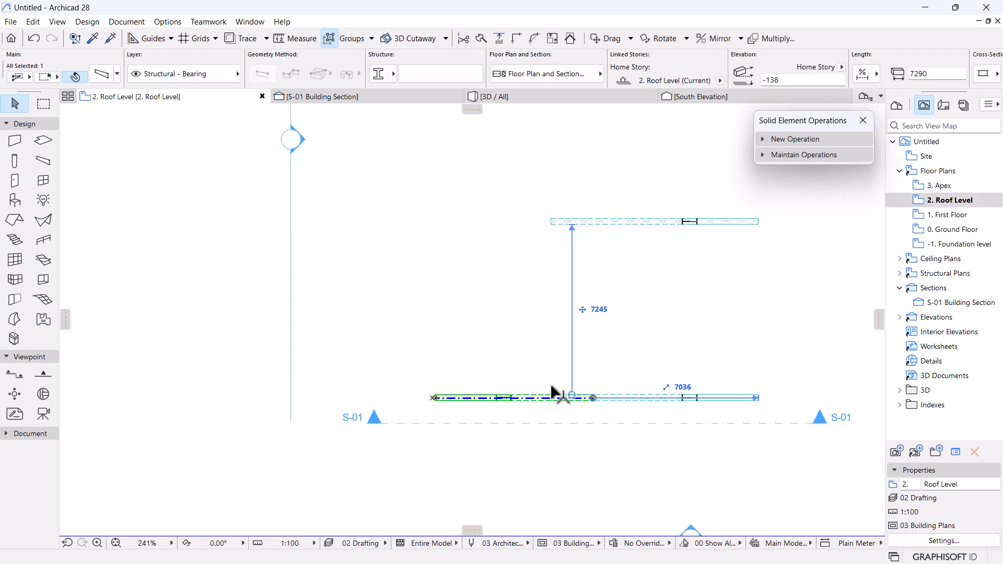
pyautogui.click(331, 40)
pyautogui.scroll(-2, 412, 198)
pyautogui.scroll(-1, 428, 204)
pyautogui.moveTo(469, 246); pyautogui.dragTo(494, 337, button='middle')
pyautogui.scroll(1, 474, 277)
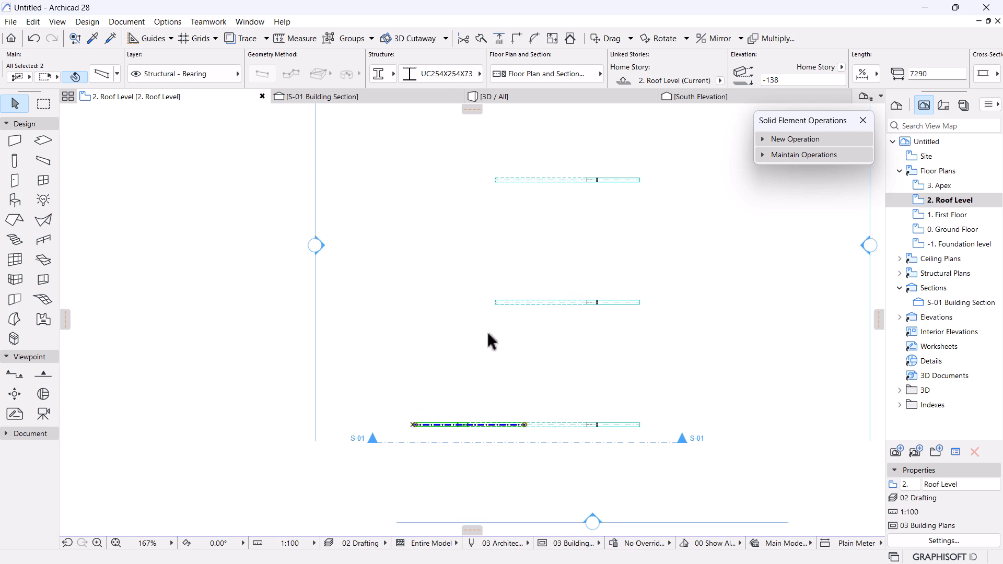
pyautogui.click(524, 425)
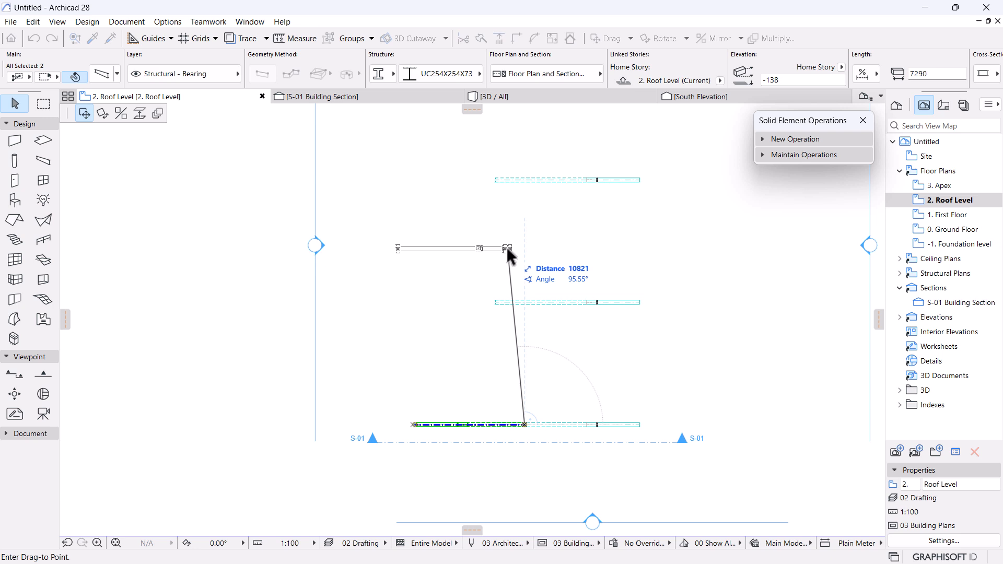
# Cancel the move, choose Drag Multiple Copies, and place a copy of the assembly on the top grid line.
pyautogui.press('Escape')
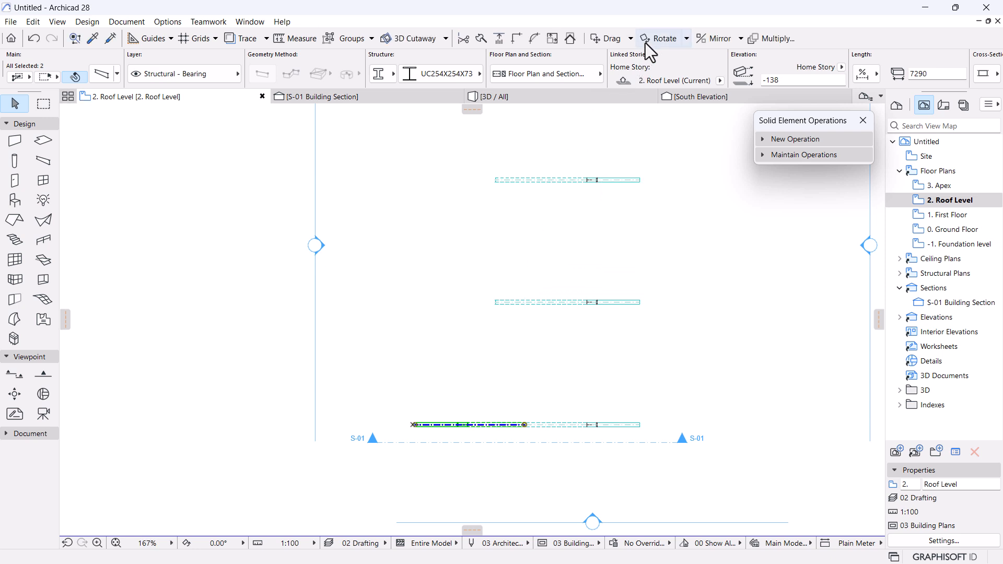
pyautogui.click(630, 38)
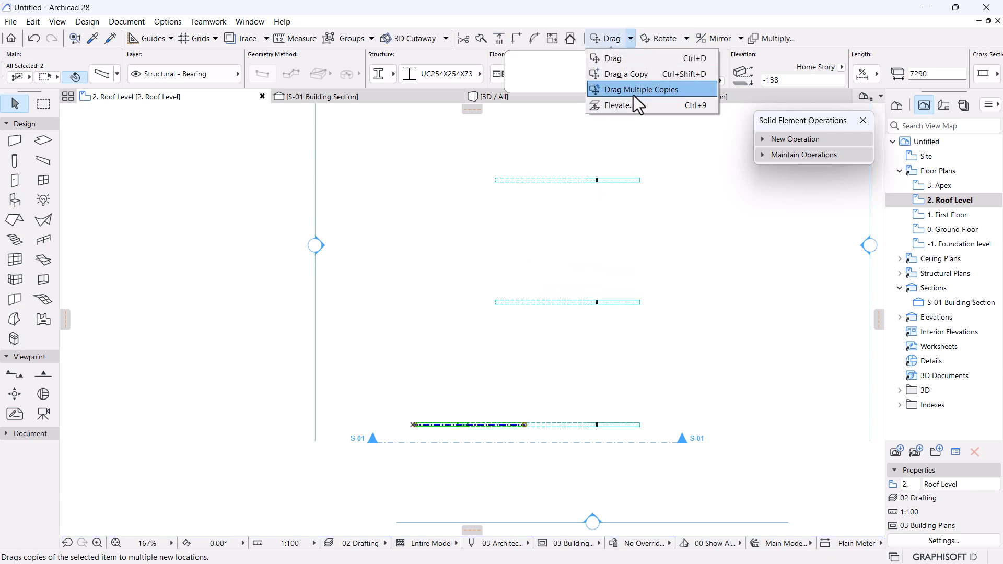
pyautogui.click(634, 96)
pyautogui.scroll(5, 528, 433)
pyautogui.click(525, 425)
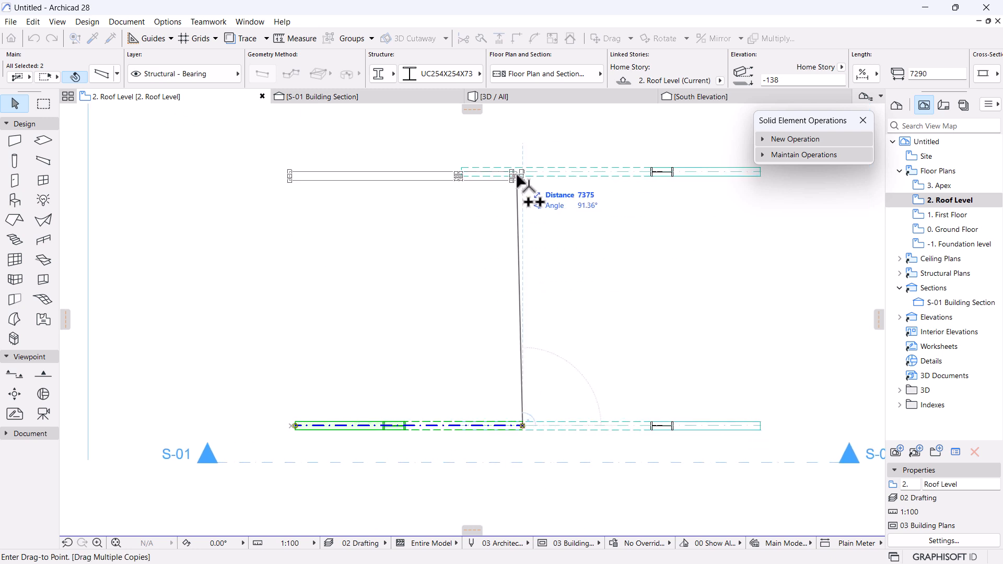
pyautogui.click(519, 177)
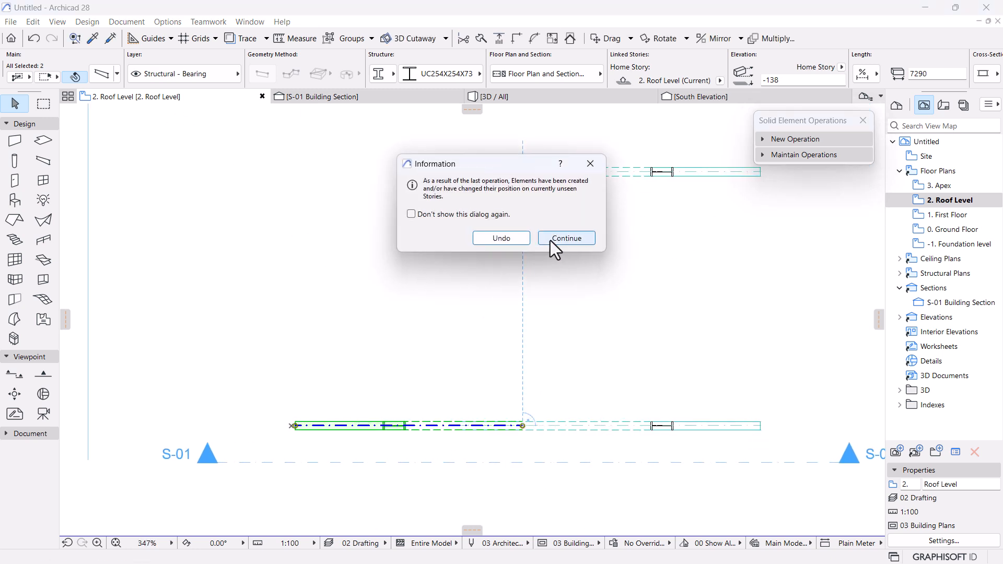
pyautogui.click(550, 238)
# Place further copies, including one 15000 from the original and one on the middle grid line, then view in 3D.
pyautogui.scroll(-3, 512, 381)
pyautogui.scroll(4, 511, 334)
pyautogui.click(508, 312)
pyautogui.click(485, 314)
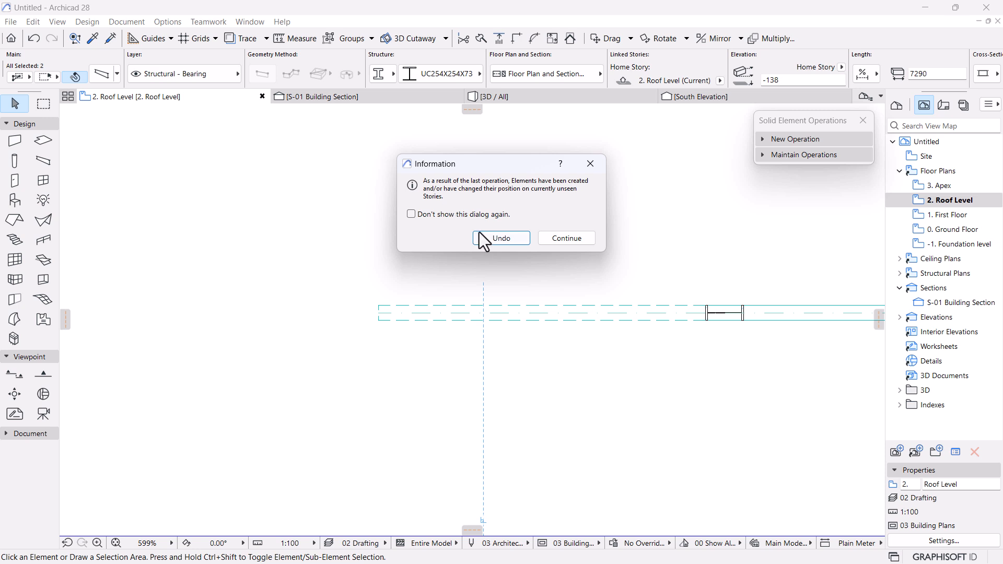
pyautogui.click(555, 237)
pyautogui.scroll(-8, 555, 235)
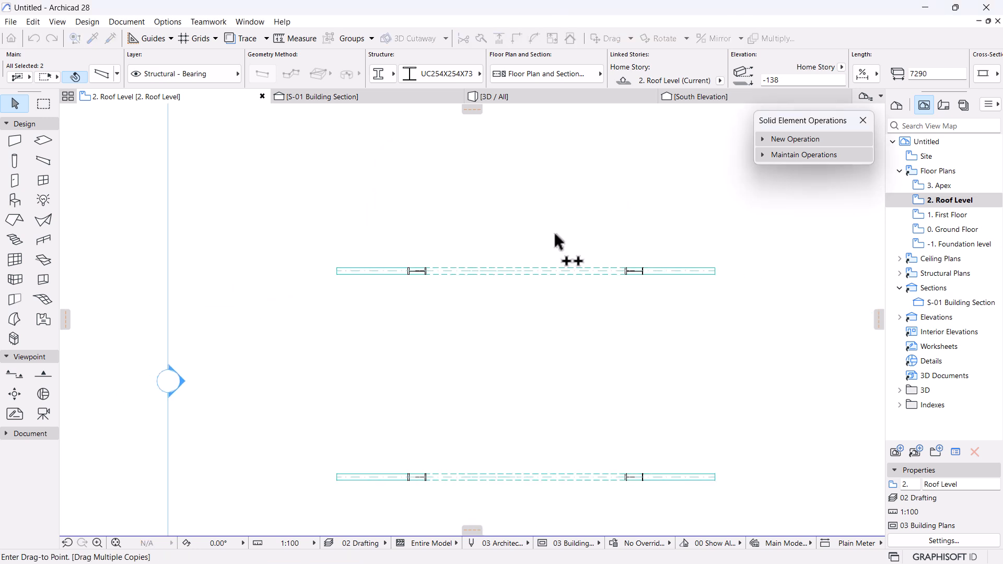
pyautogui.scroll(4, 541, 424)
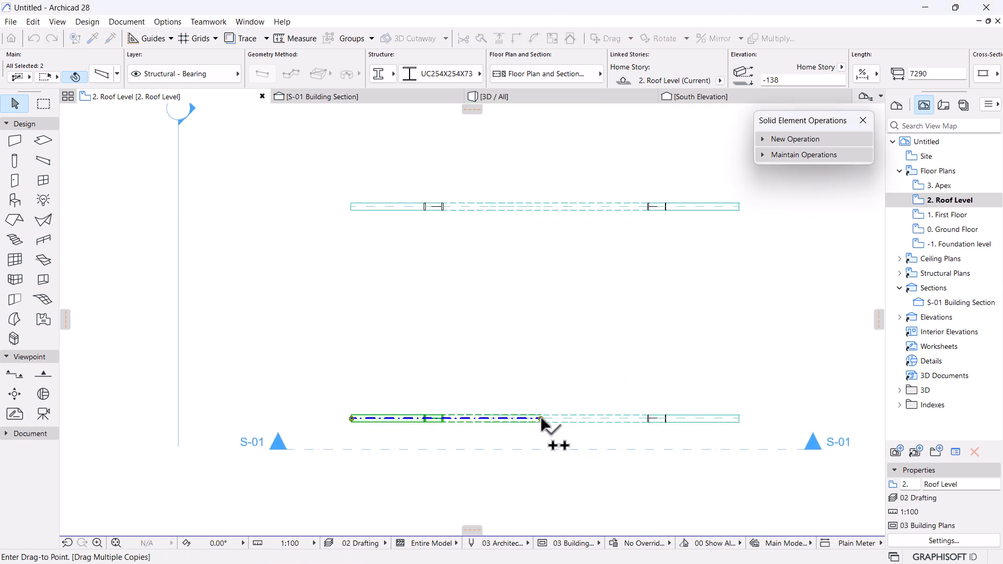
pyautogui.click(541, 207)
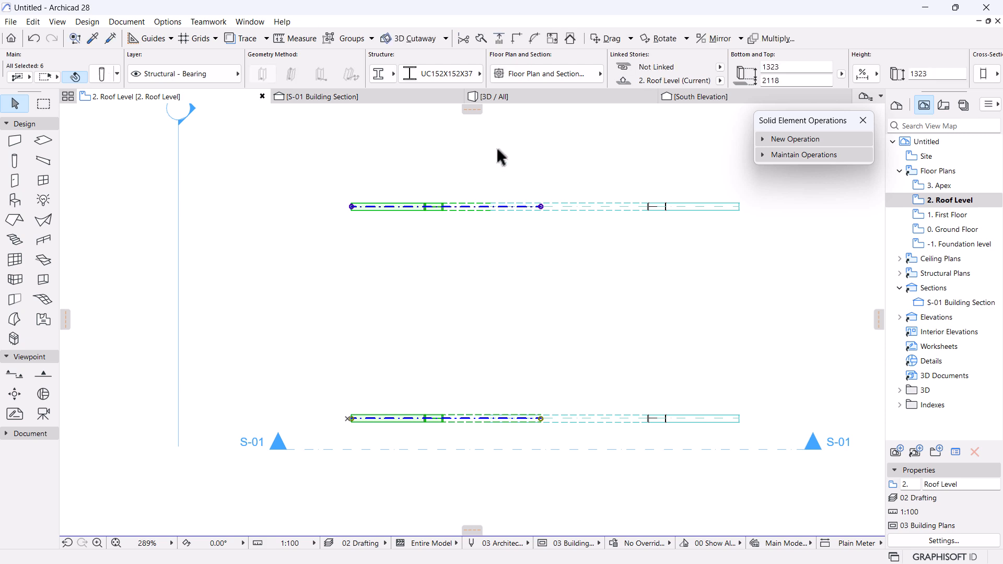
pyautogui.click(505, 98)
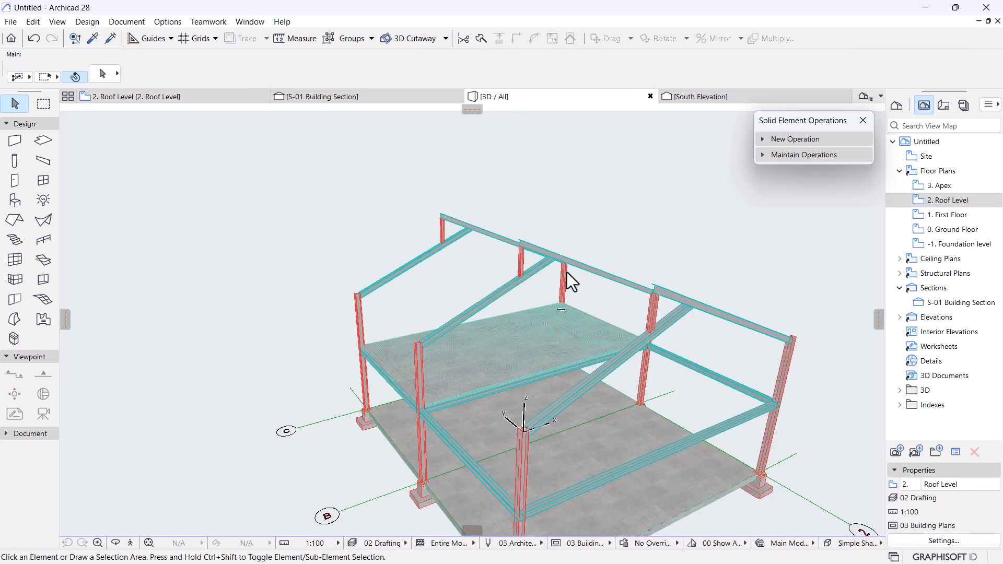
# Orbit, pan and zoom the 3D view to inspect the three copied king-post gable frames.
pyautogui.keyDown('shift'); pyautogui.moveTo(656, 405); pyautogui.dragTo(472, 319, button='middle'); pyautogui.keyUp('shift')
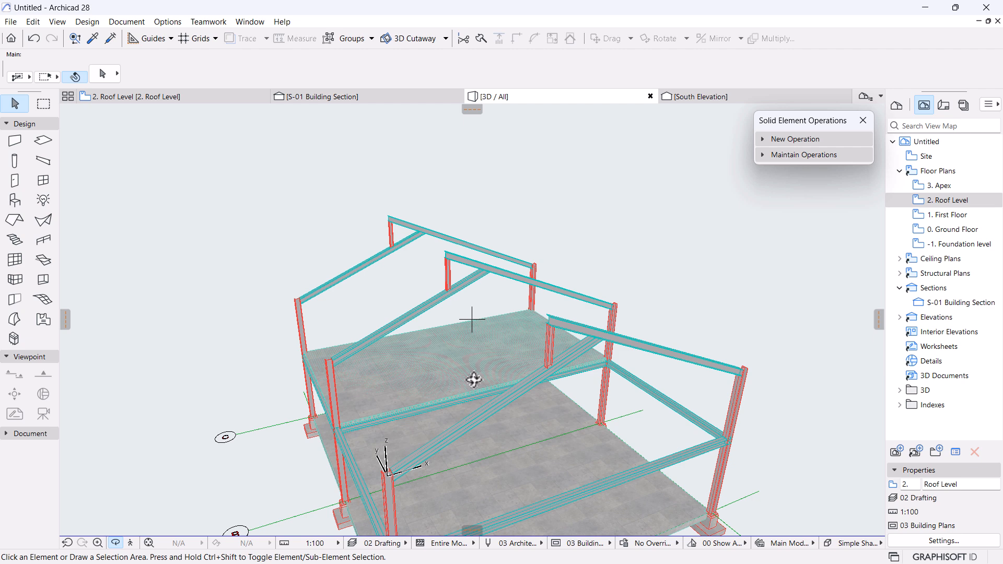
pyautogui.scroll(-3, 474, 380)
pyautogui.moveTo(484, 451); pyautogui.dragTo(477, 378, button='middle')
pyautogui.moveTo(477, 378); pyautogui.dragTo(477, 404, button='middle')
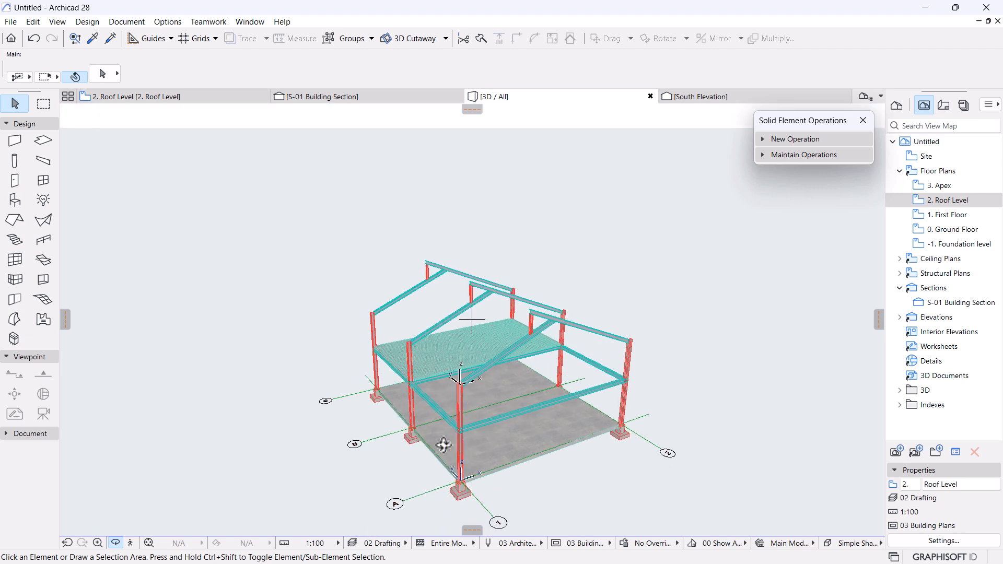
pyautogui.scroll(3, 419, 437)
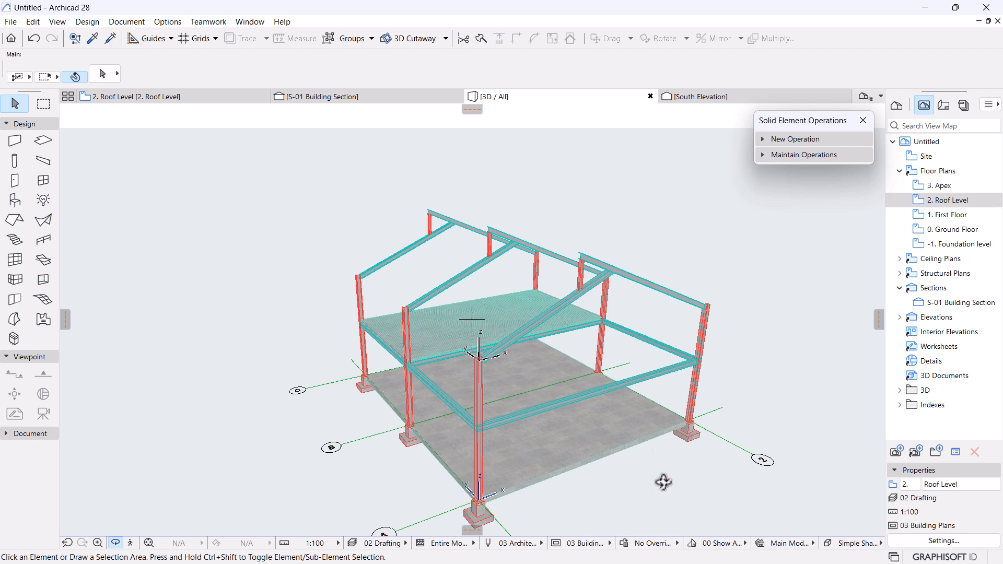
pyautogui.scroll(3, 627, 439)
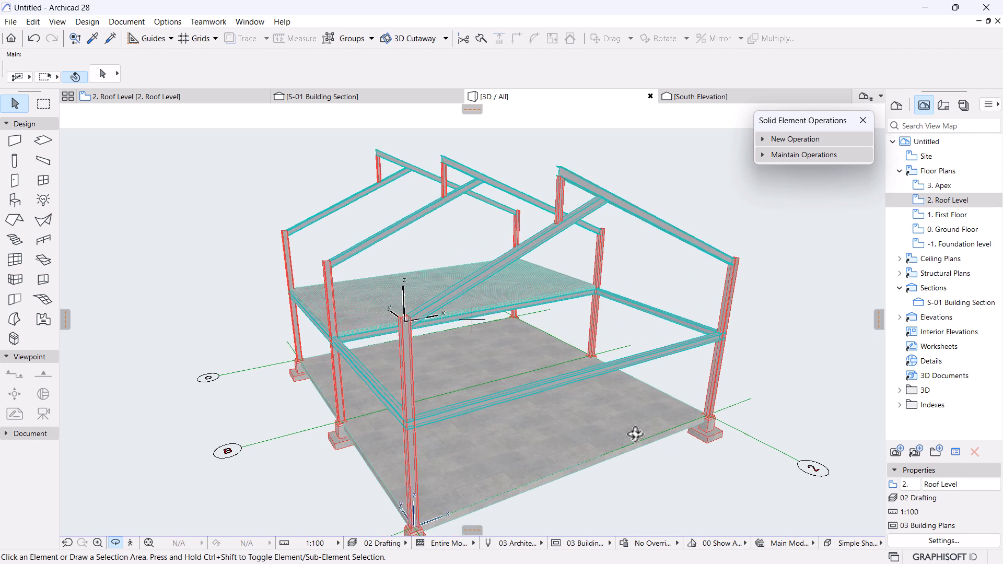
pyautogui.moveTo(533, 369); pyautogui.dragTo(614, 342, button='middle')
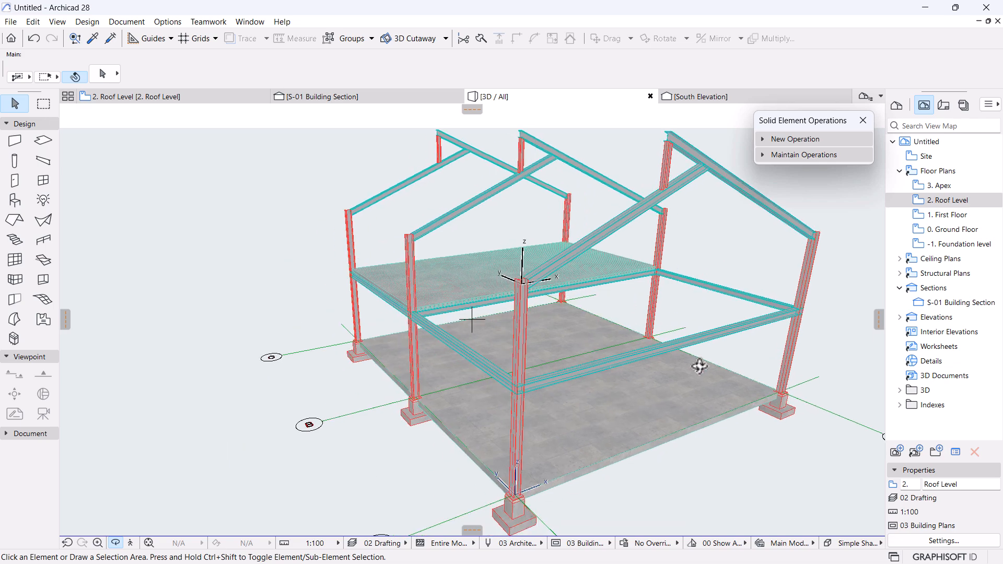
pyautogui.moveTo(701, 341); pyautogui.dragTo(656, 374, button='middle')
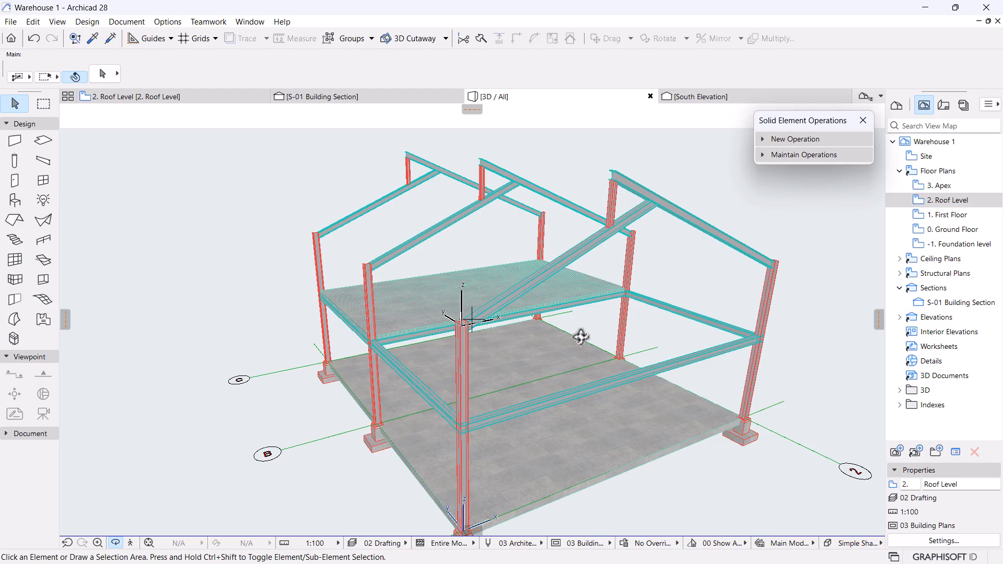
pyautogui.keyDown('shift'); pyautogui.moveTo(581, 337); pyautogui.dragTo(520, 330, button='middle'); pyautogui.keyUp('shift')
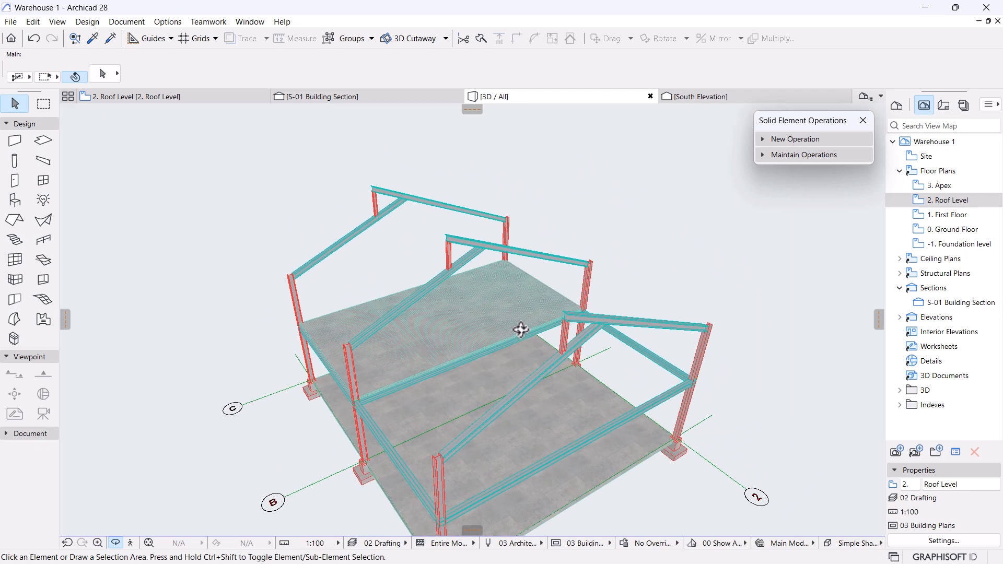
pyautogui.scroll(2, 520, 416)
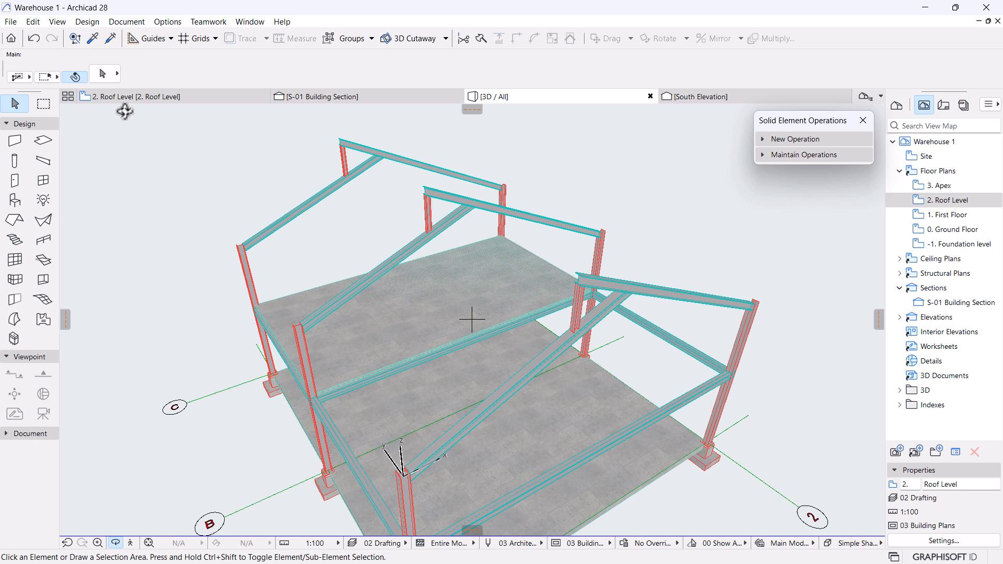
# On the 2. Roof Level plan, show 0. Ground Floor as a trace reference.
pyautogui.click(152, 98)
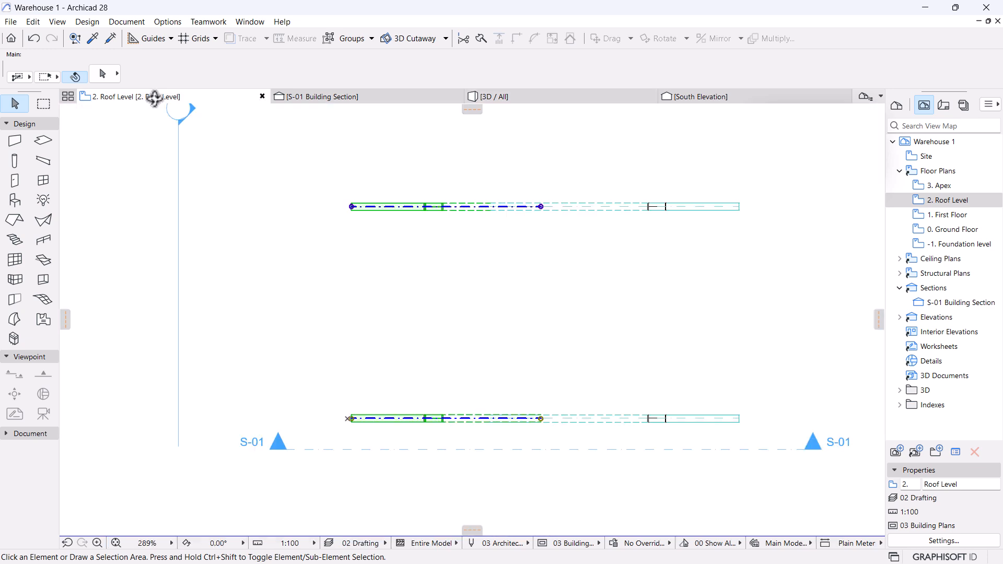
pyautogui.scroll(-5, 403, 217)
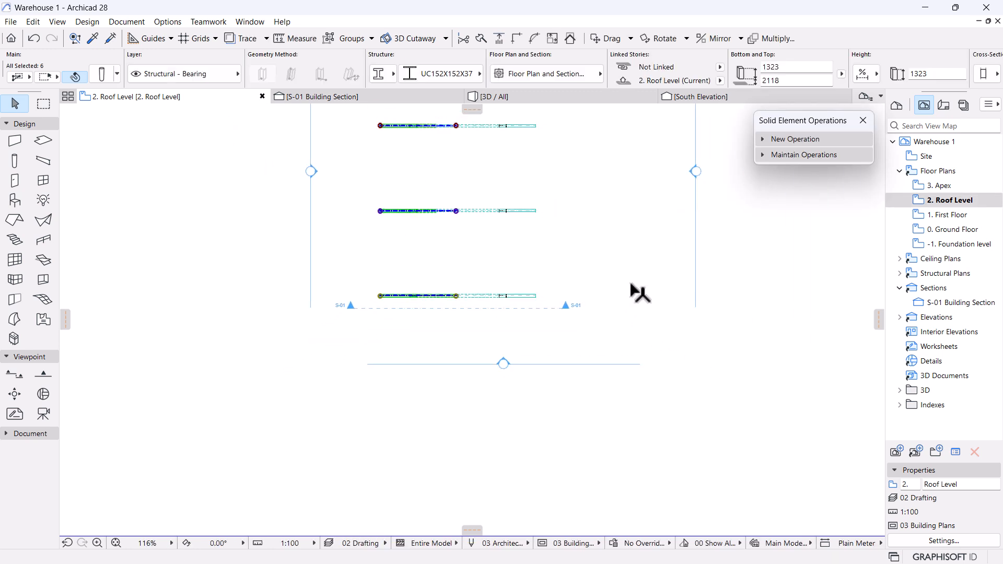
pyautogui.moveTo(454, 220); pyautogui.dragTo(481, 313, button='middle')
pyautogui.scroll(2, 413, 300)
pyautogui.moveTo(412, 300); pyautogui.dragTo(409, 319, button='middle')
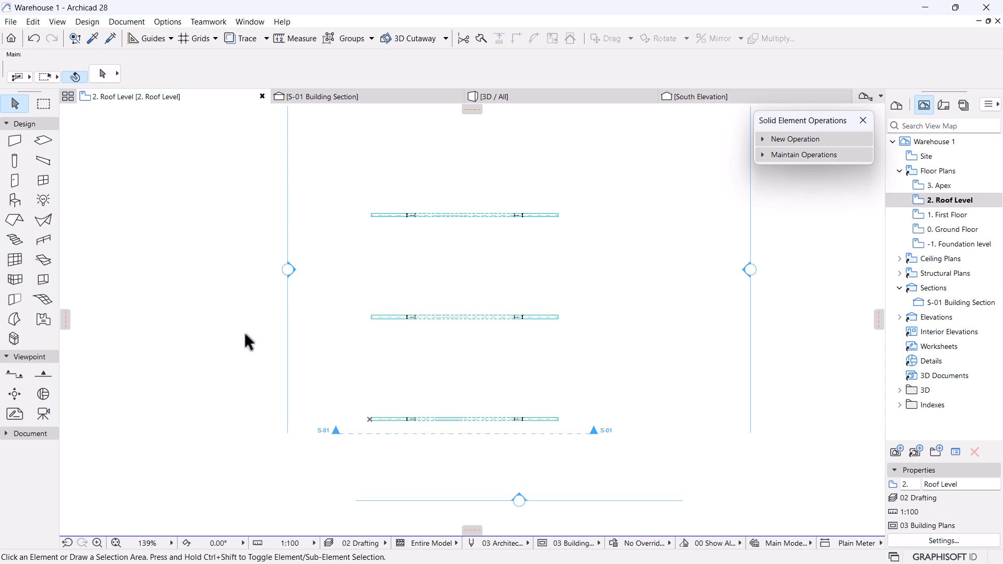
pyautogui.rightClick(946, 237)
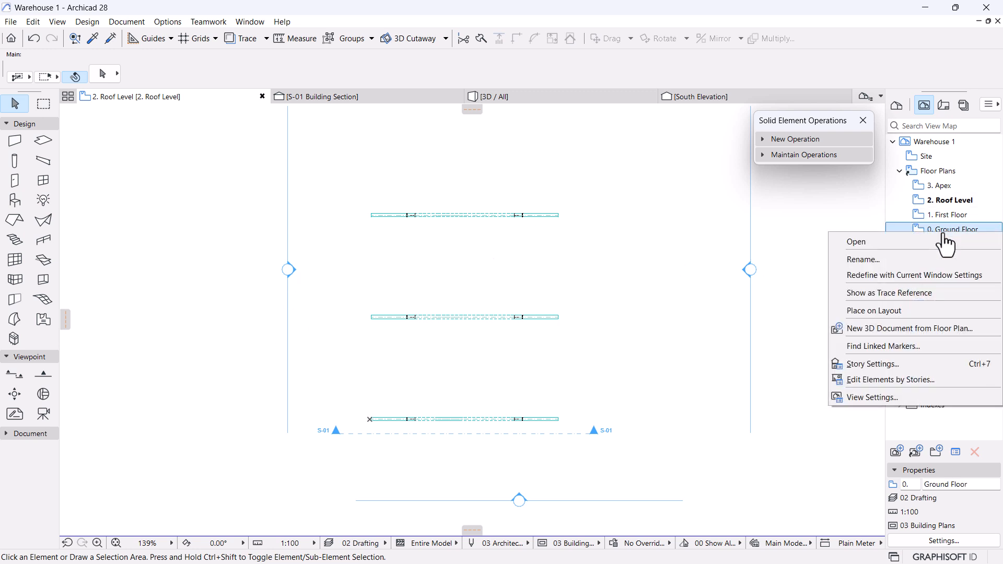
pyautogui.click(867, 296)
# Recentre the plan on the gridded frames, pick the Beam tool and bring up its profile list.
pyautogui.scroll(3, 364, 413)
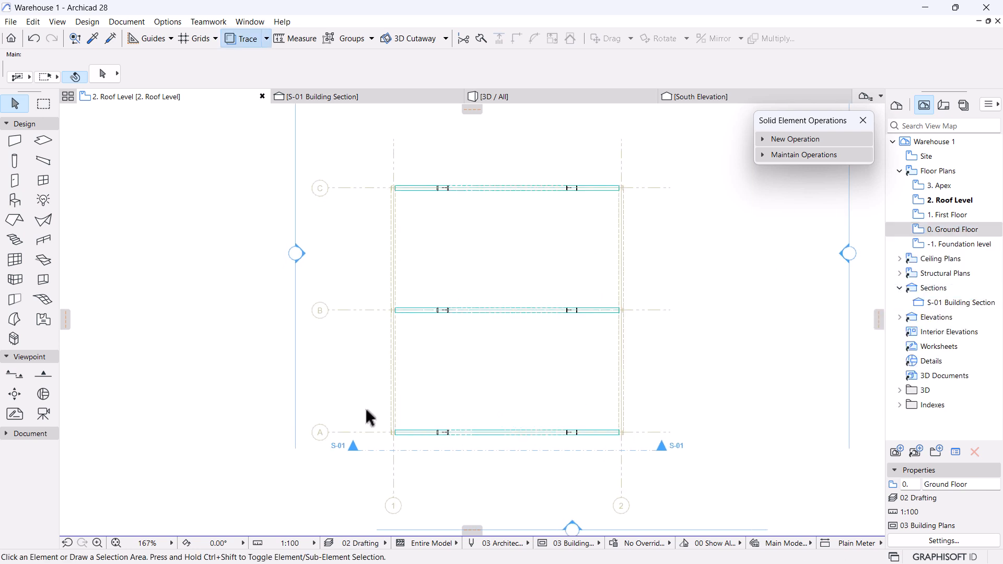
pyautogui.scroll(-1, 523, 250)
pyautogui.moveTo(502, 272); pyautogui.dragTo(489, 307, button='middle')
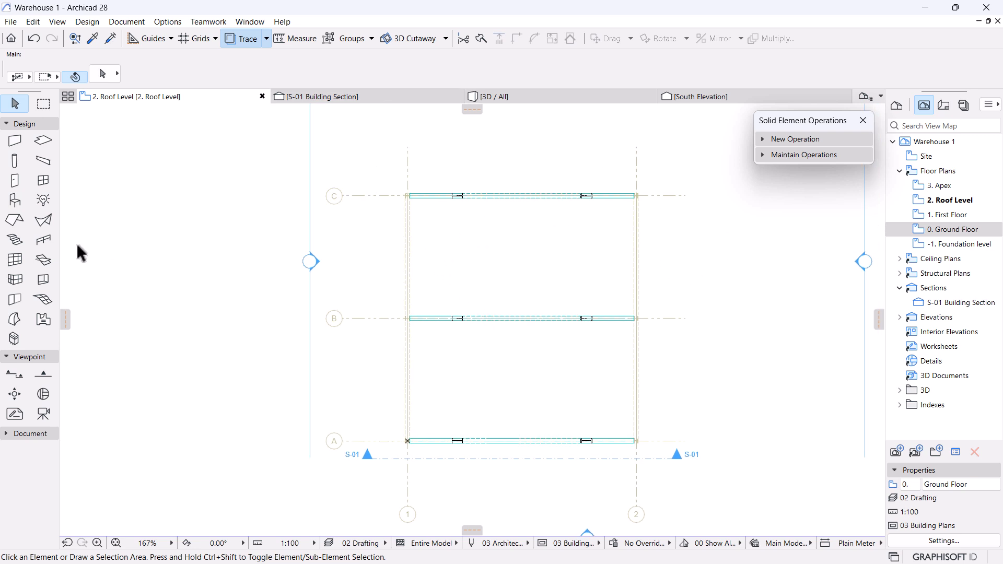
pyautogui.click(45, 161)
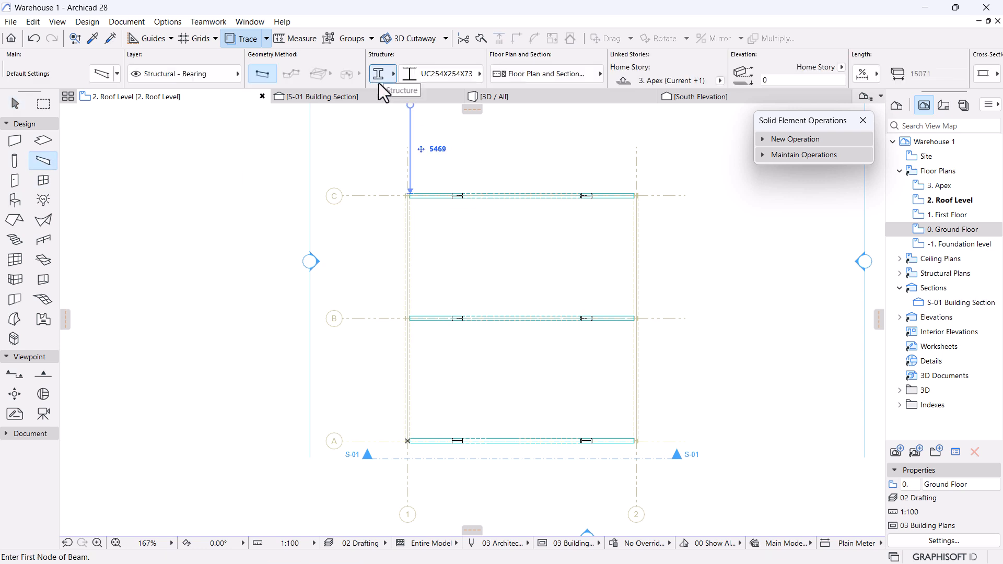
pyautogui.click(448, 83)
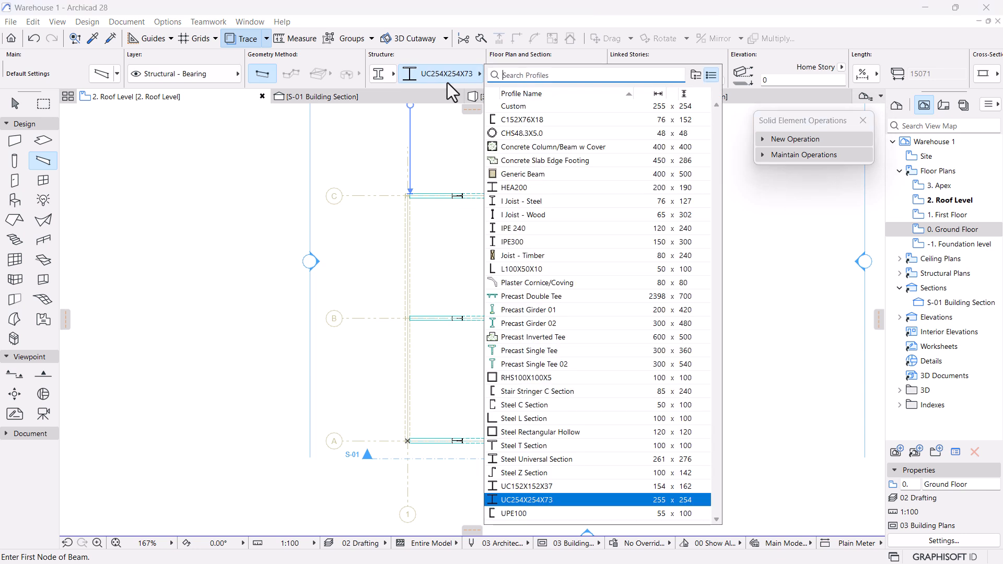
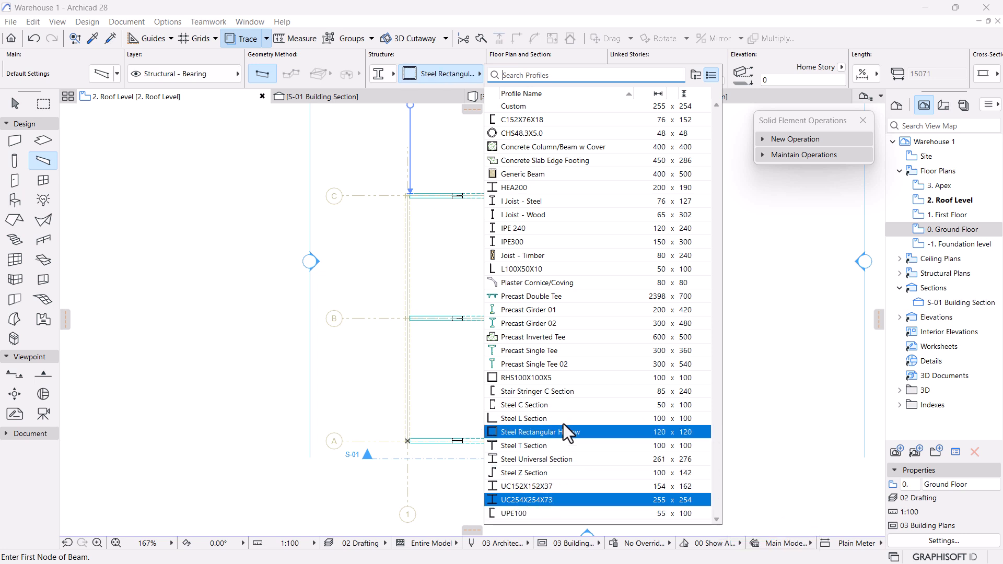
# Draw a C152X76X18 channel beam along grid 1, starting at the A/1 corner.
pyautogui.click(516, 121)
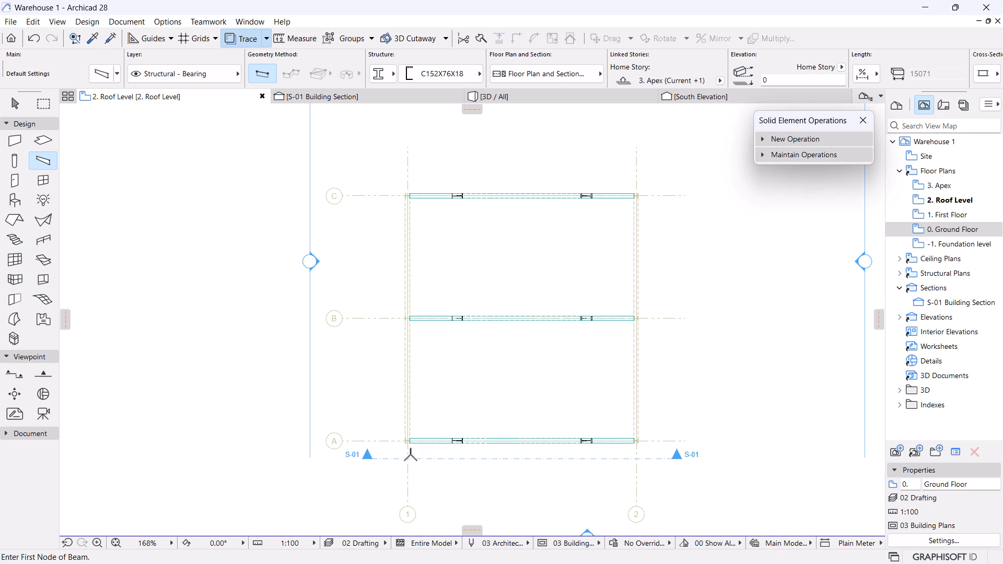
pyautogui.scroll(8, 406, 442)
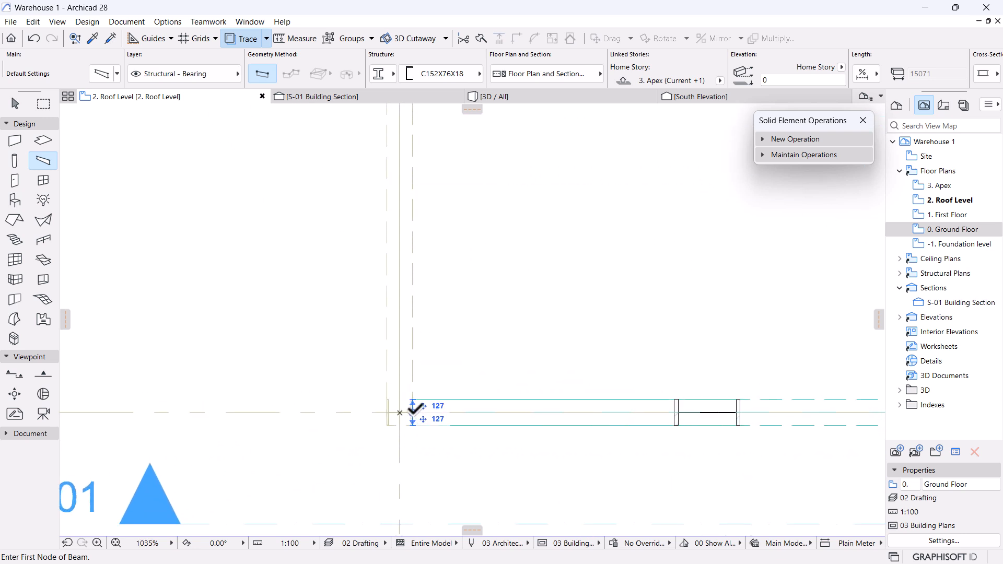
pyautogui.click(413, 410)
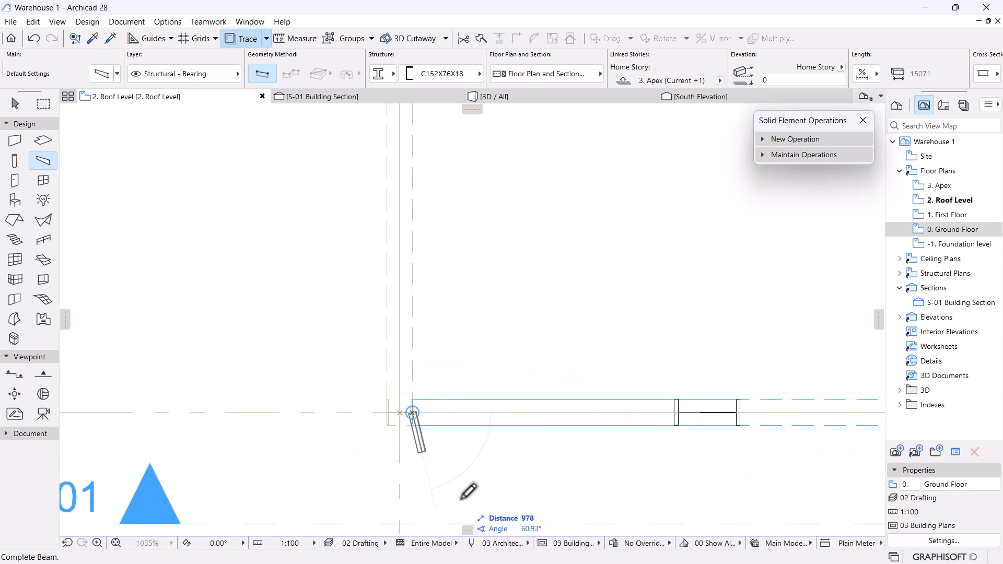
pyautogui.scroll(-8, 455, 478)
pyautogui.scroll(8, 446, 359)
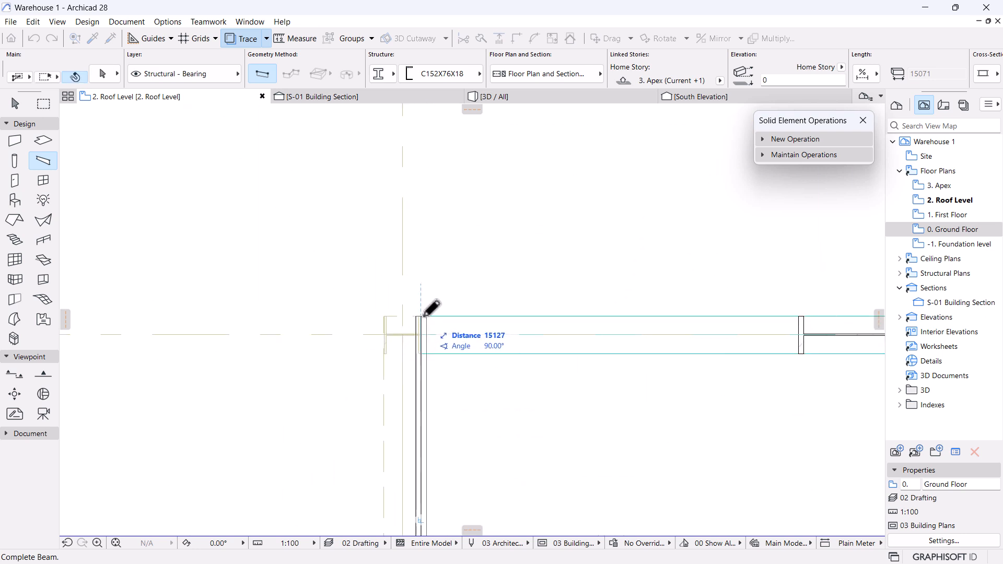
pyautogui.click(432, 277)
pyautogui.scroll(-5, 436, 208)
pyautogui.scroll(-3, 441, 233)
pyautogui.moveTo(440, 266); pyautogui.dragTo(458, 177, button='middle')
pyautogui.scroll(10, 455, 418)
# Stretch the beam's end by 127, making it 16572 long.
pyautogui.press('Escape')
pyautogui.click(456, 389)
pyautogui.click(444, 388)
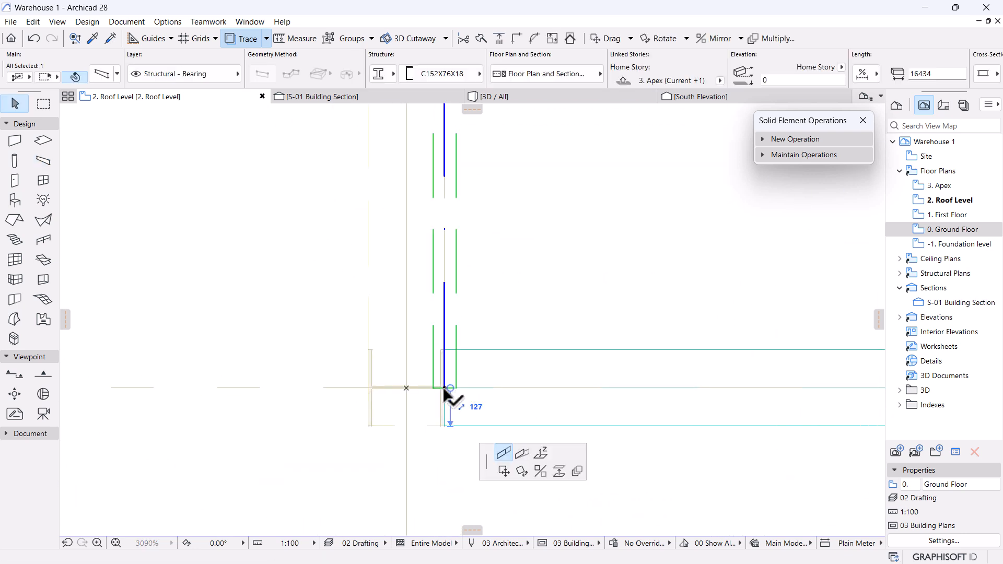
pyautogui.click(448, 417)
# Move section line S-01 up so it sits between grids A and B.
pyautogui.scroll(-2, 460, 432)
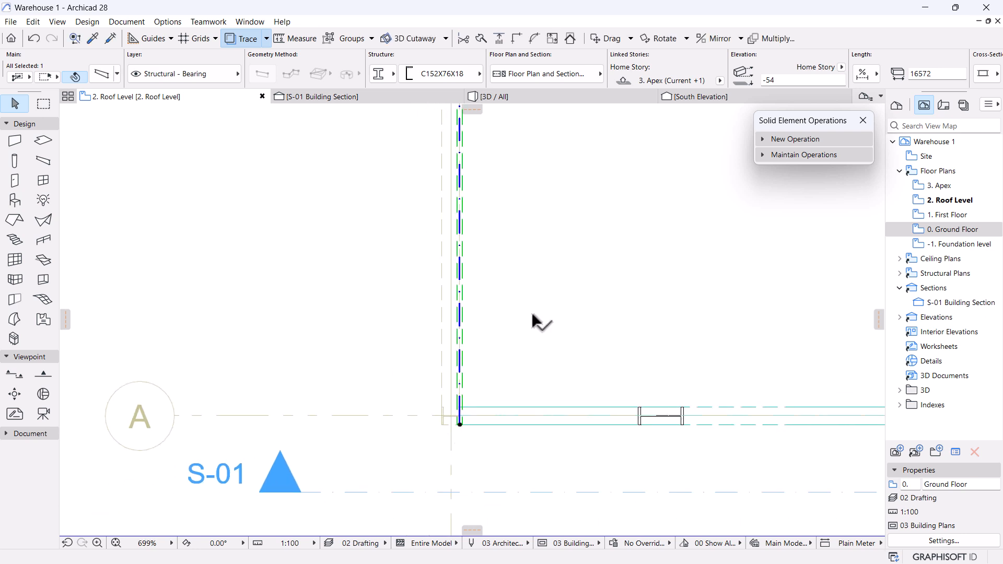
pyautogui.scroll(-3, 533, 316)
pyautogui.moveTo(517, 101)
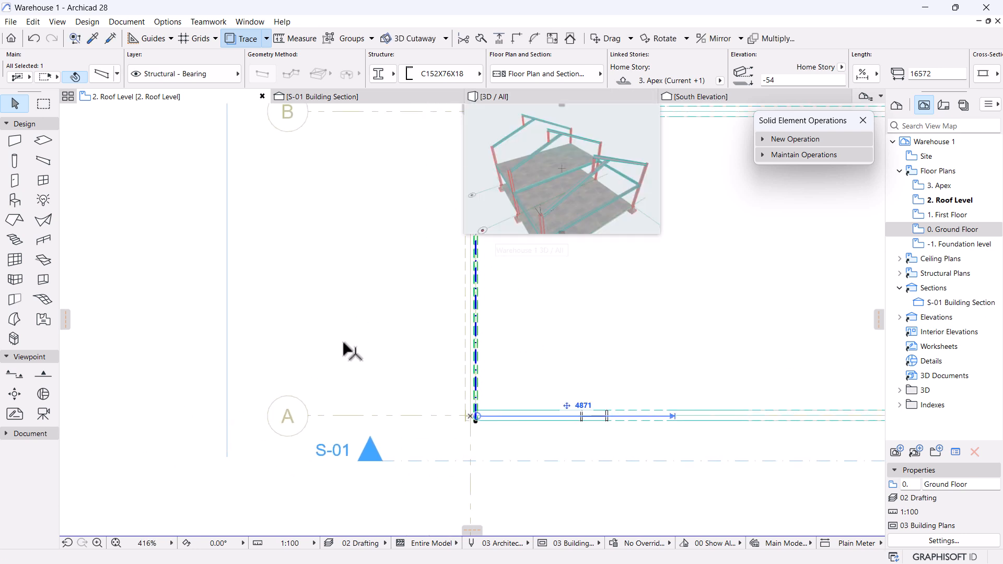
pyautogui.scroll(-4, 430, 376)
pyautogui.click(501, 401)
pyautogui.moveTo(501, 401); pyautogui.dragTo(503, 290)
pyautogui.scroll(-2, 533, 324)
pyautogui.moveTo(533, 324); pyautogui.dragTo(534, 370, button='middle')
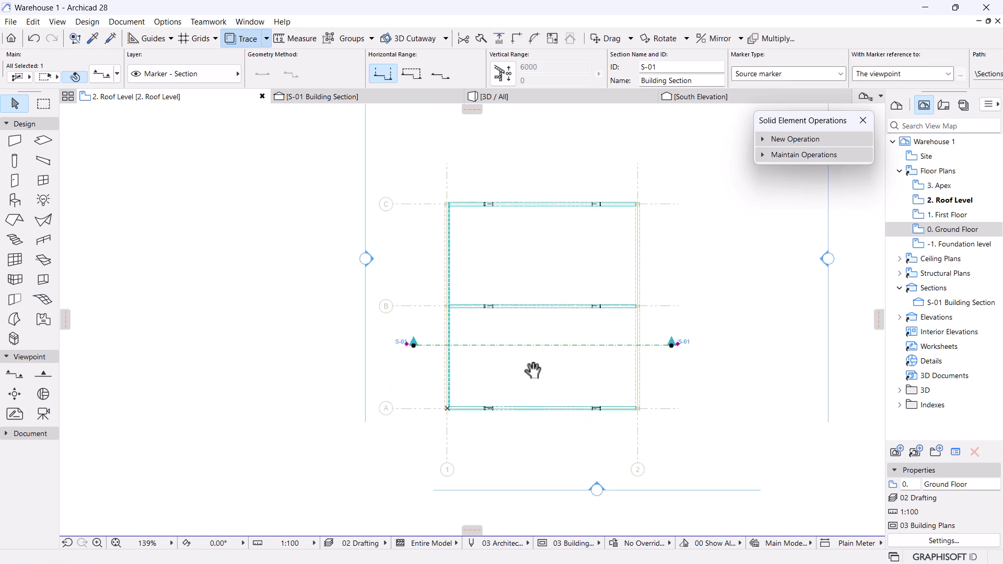
# In the S-01 section, make the beam above grid 1 horizontal instead of sloped.
pyautogui.click(324, 99)
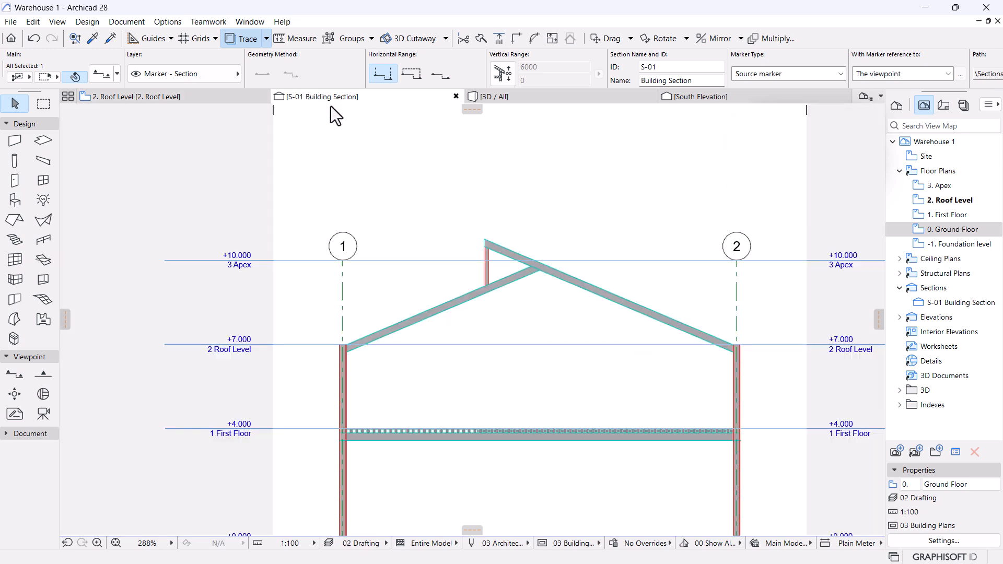
pyautogui.scroll(-3, 592, 317)
pyautogui.scroll(7, 453, 321)
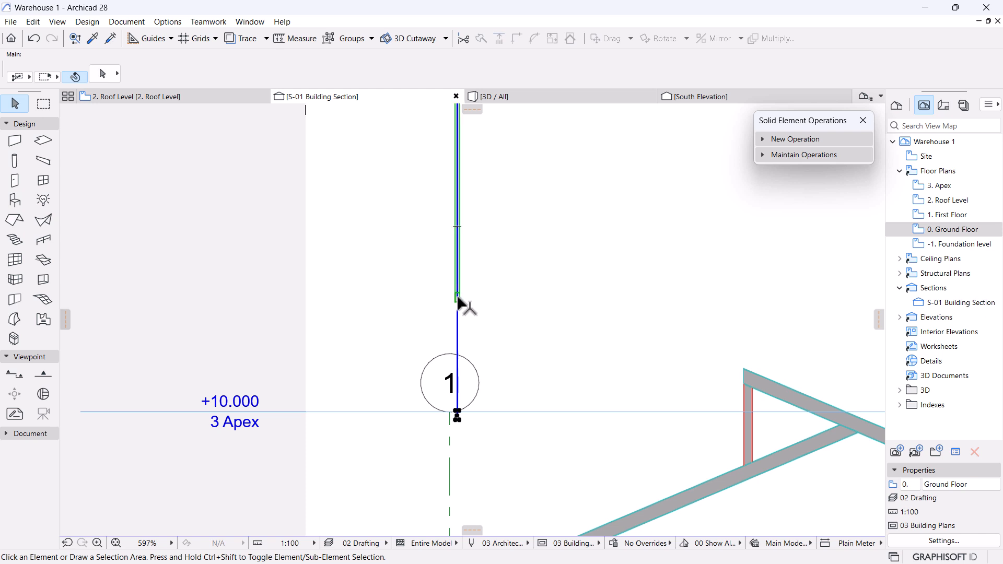
pyautogui.click(457, 301)
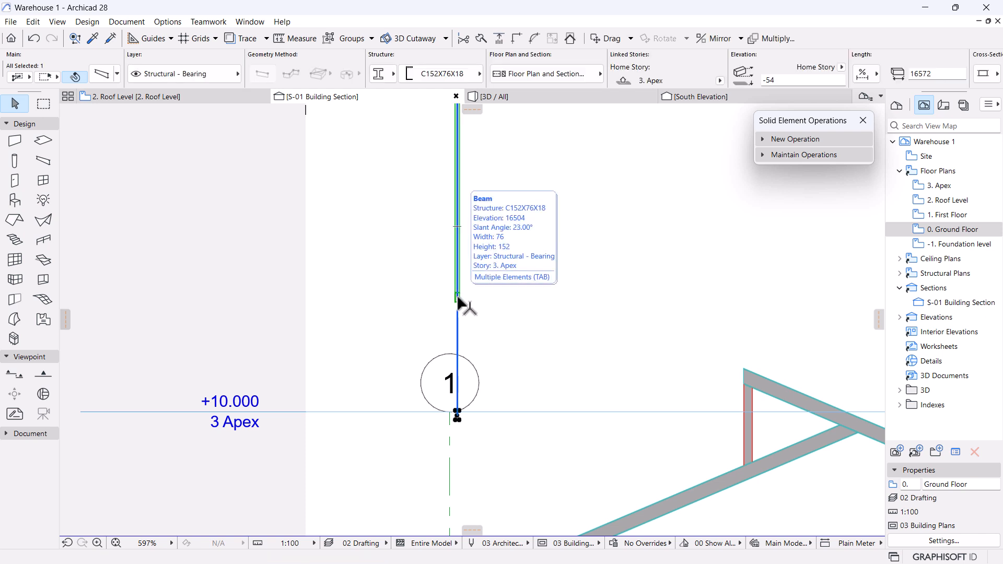
pyautogui.click(99, 78)
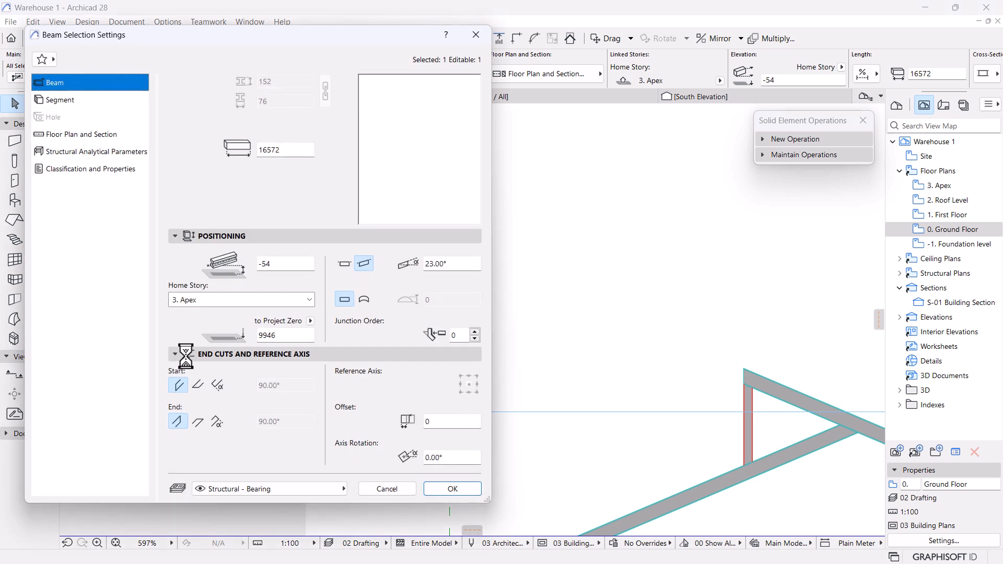
pyautogui.click(347, 263)
pyautogui.click(457, 491)
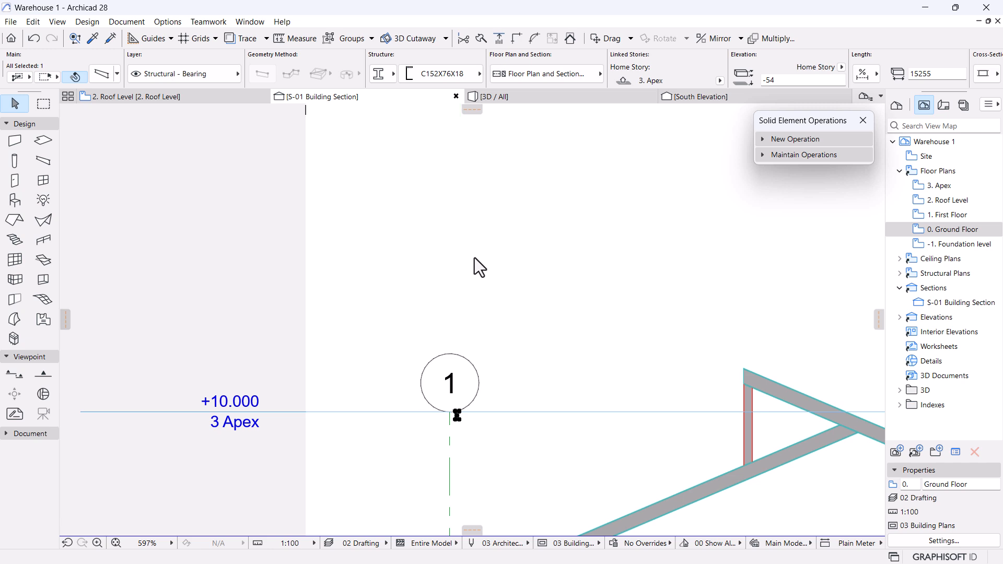
# Move the beam profile down to the Roof Level column-rafter corner, onto the rafter's top edge.
pyautogui.scroll(-1, 475, 258)
pyautogui.moveTo(476, 423); pyautogui.dragTo(500, 264, button='middle')
pyautogui.scroll(5, 481, 230)
pyautogui.hotkey('ctrl', 'd')
pyautogui.click(486, 241)
pyautogui.scroll(-3, 484, 254)
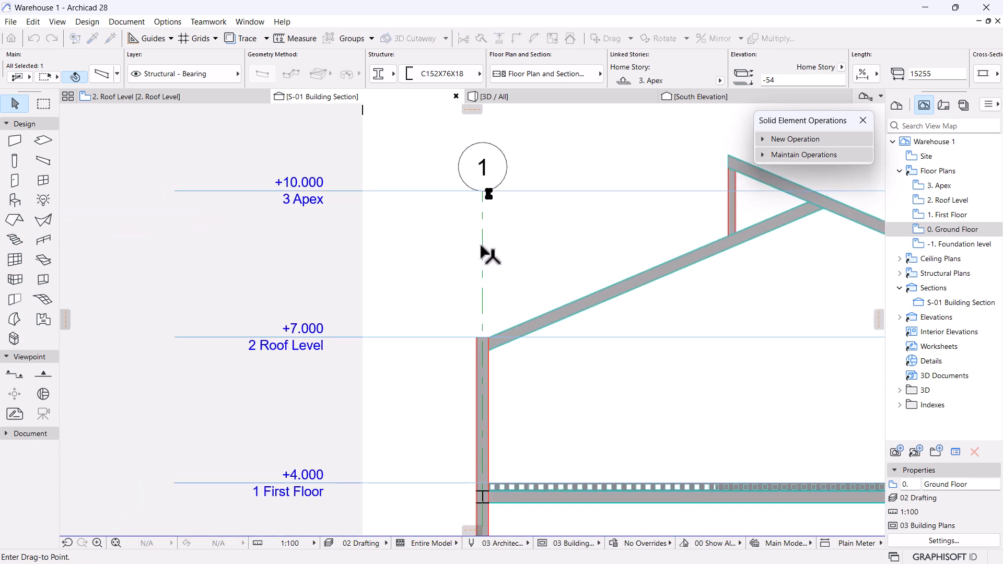
pyautogui.scroll(4, 491, 344)
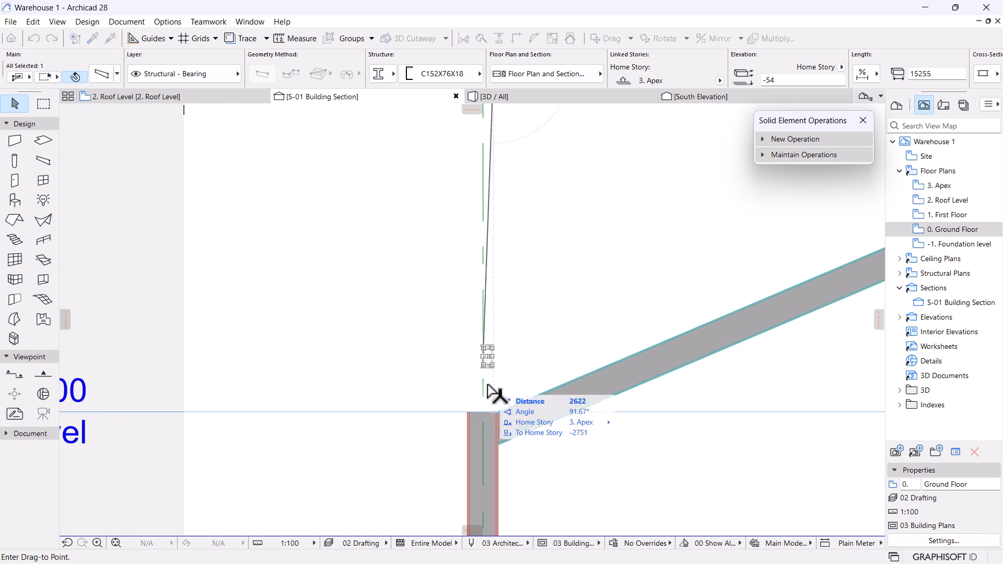
pyautogui.click(495, 412)
pyautogui.scroll(3, 497, 414)
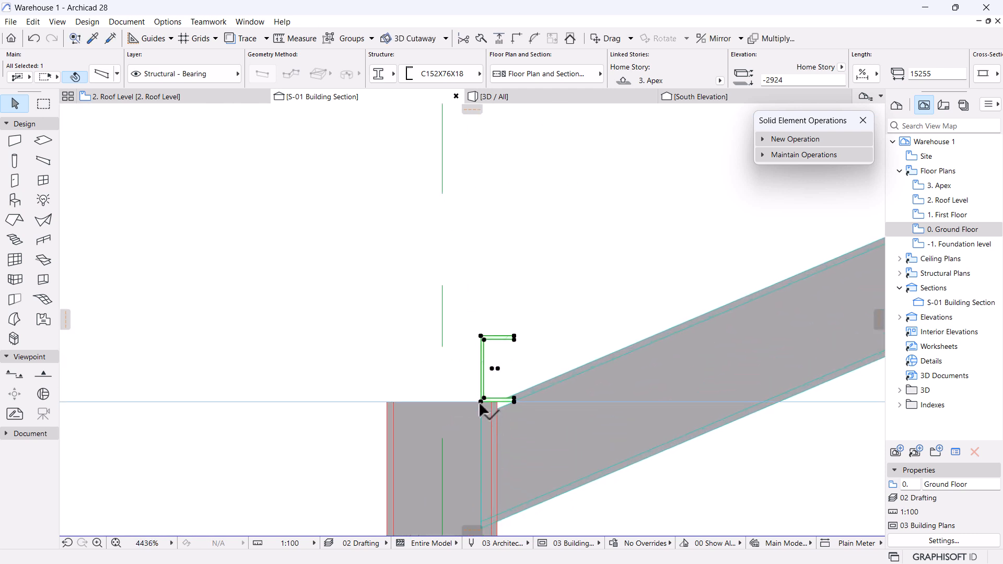
pyautogui.click(482, 407)
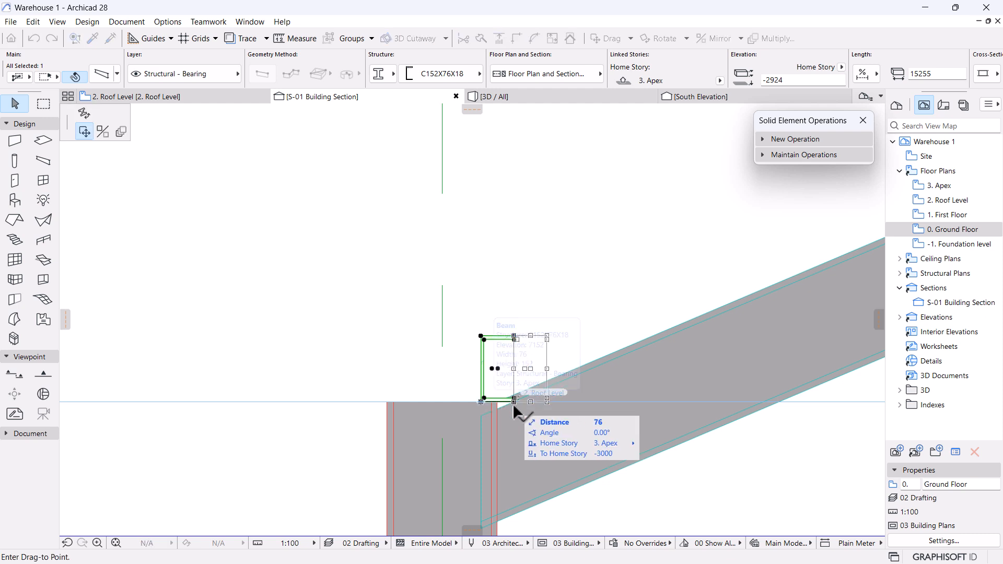
pyautogui.scroll(6, 502, 405)
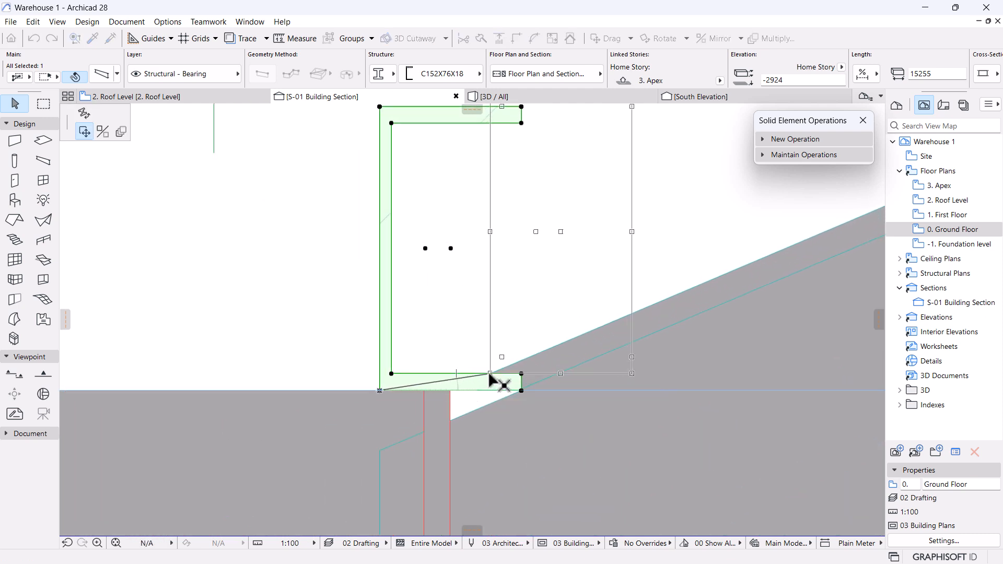
pyautogui.click(489, 373)
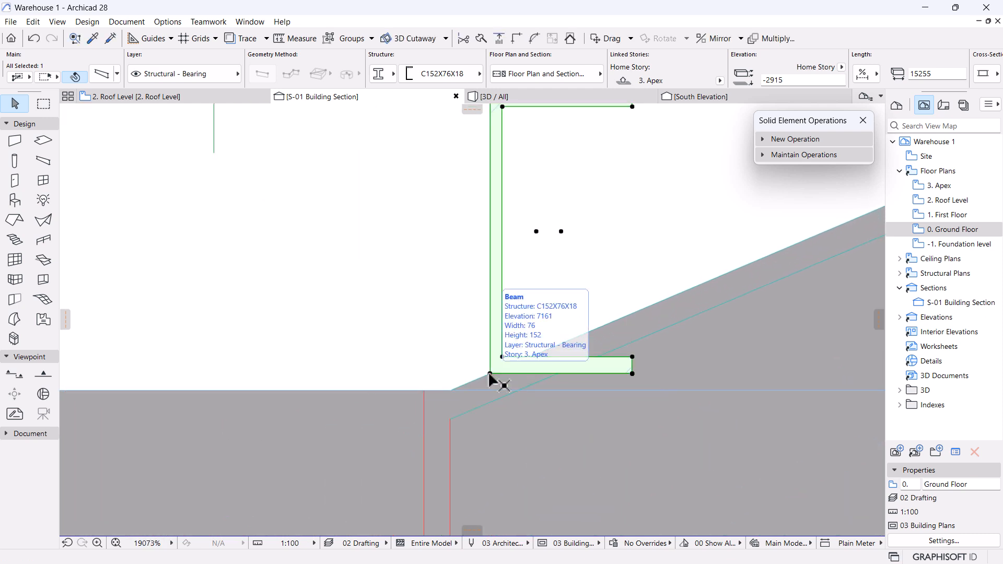
# Recentre on the C profile and confirm its beam settings without changes.
pyautogui.scroll(-6, 488, 372)
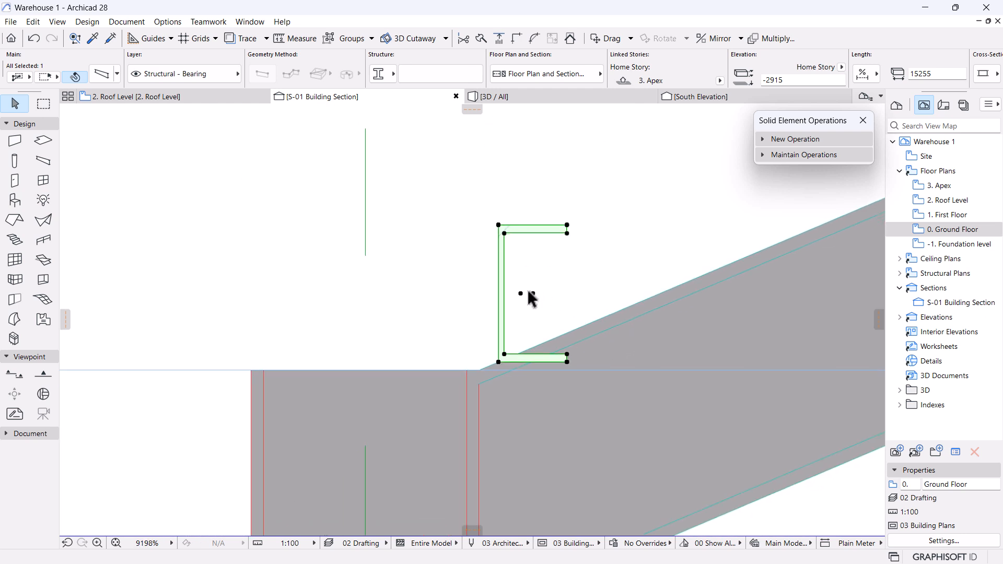
pyautogui.scroll(3, 524, 339)
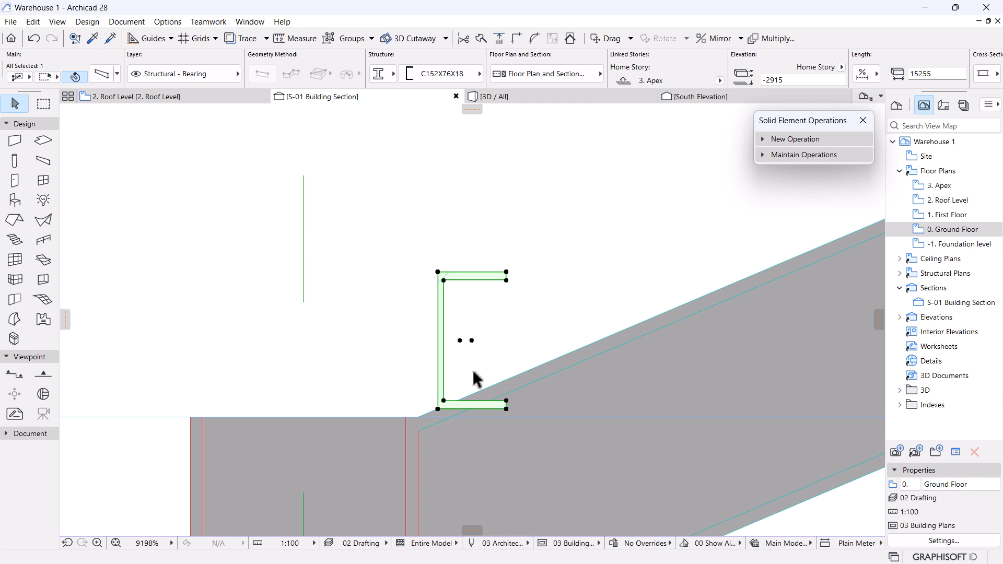
pyautogui.scroll(2, 473, 372)
pyautogui.scroll(-4, 759, 306)
pyautogui.moveTo(759, 306); pyautogui.dragTo(652, 346, button='middle')
pyautogui.scroll(2, 560, 357)
pyautogui.scroll(1, 561, 358)
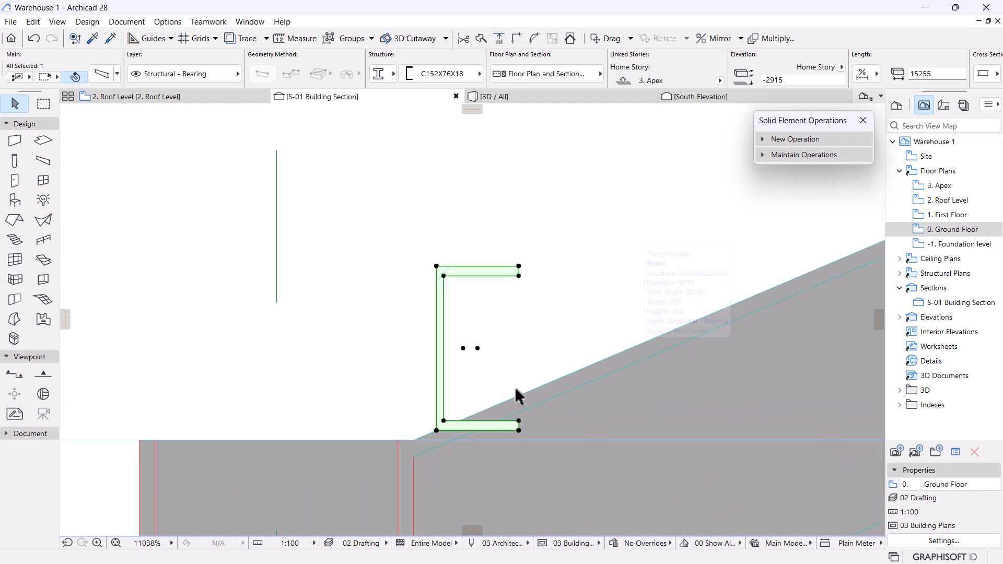
pyautogui.click(103, 74)
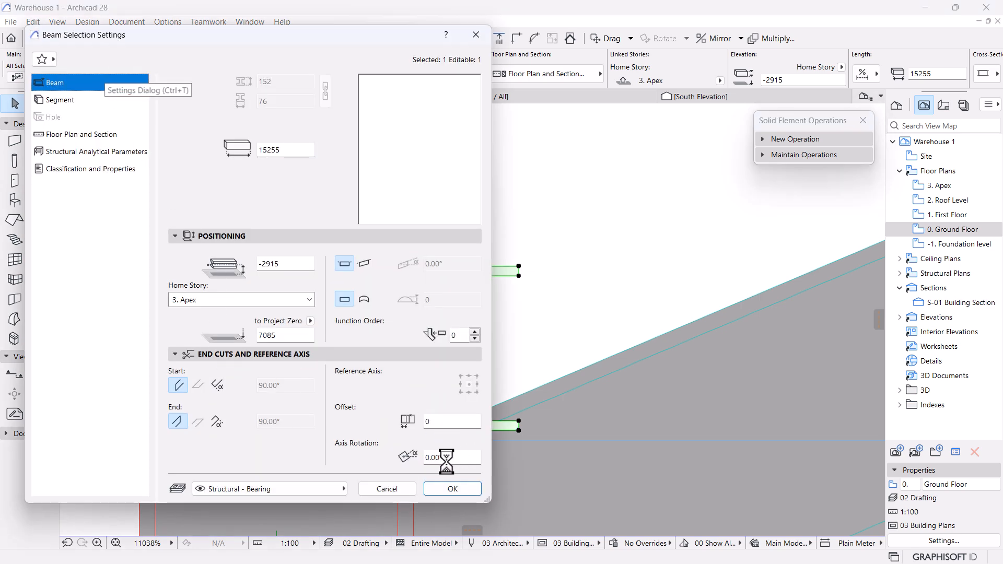
pyautogui.click(434, 493)
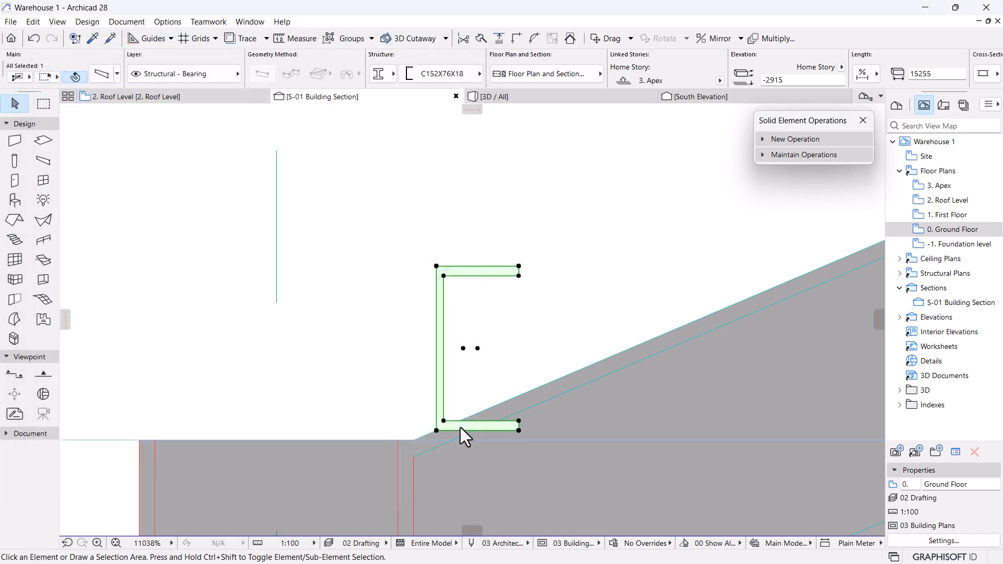
# Rotate the C152X76X18 profile about 23° so it follows the roof slope.
pyautogui.click(478, 348)
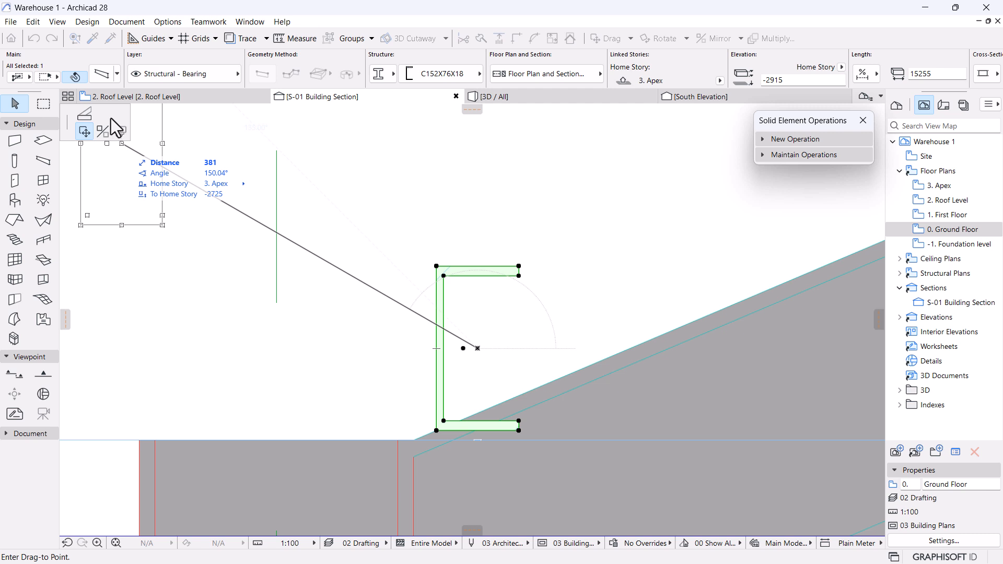
pyautogui.click(464, 349)
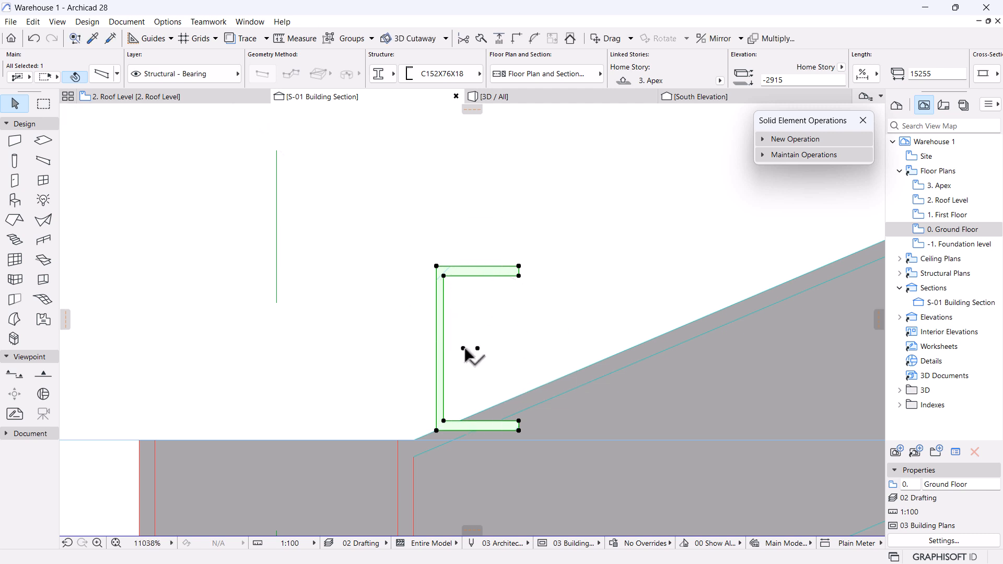
pyautogui.click(464, 348)
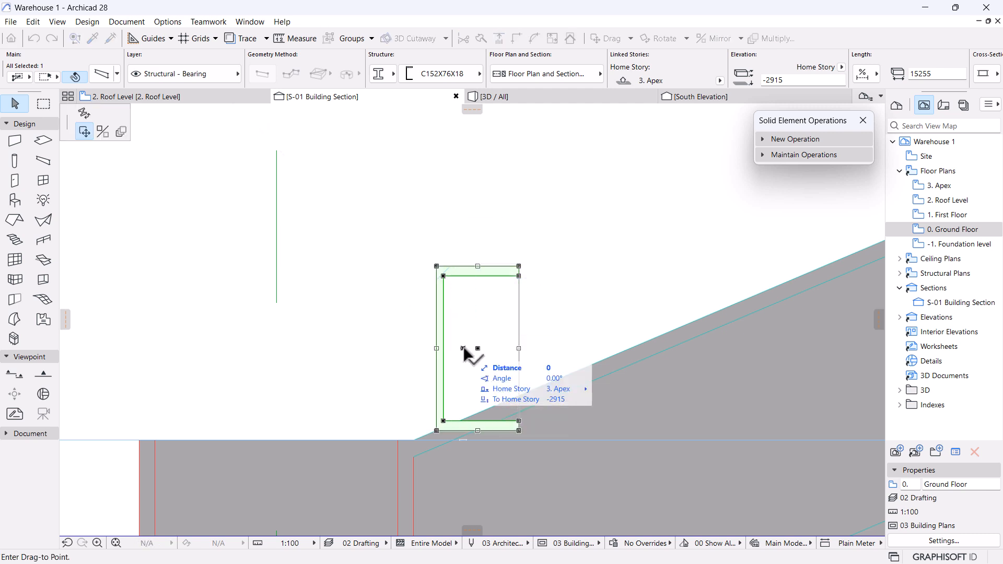
pyautogui.click(83, 113)
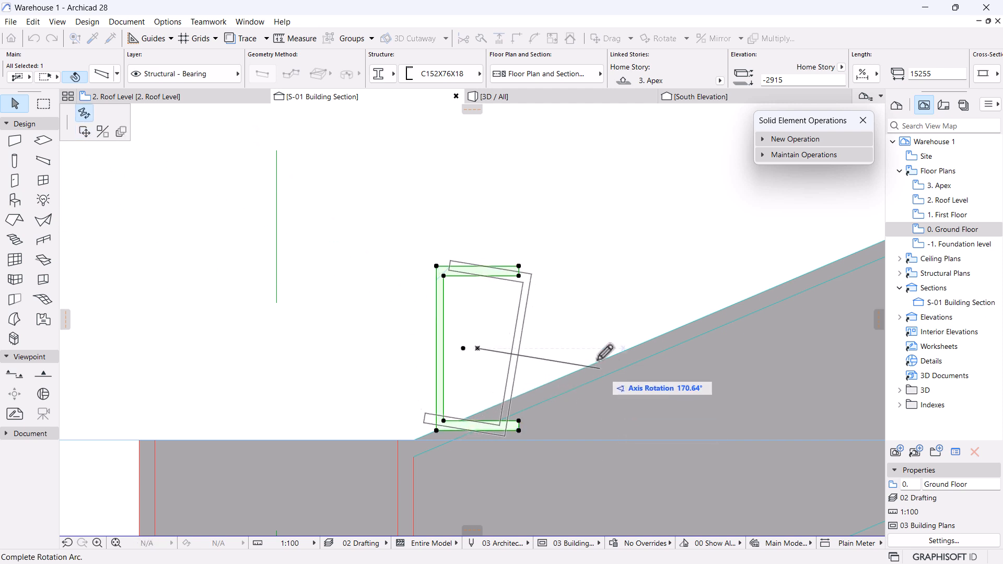
pyautogui.click(399, 381)
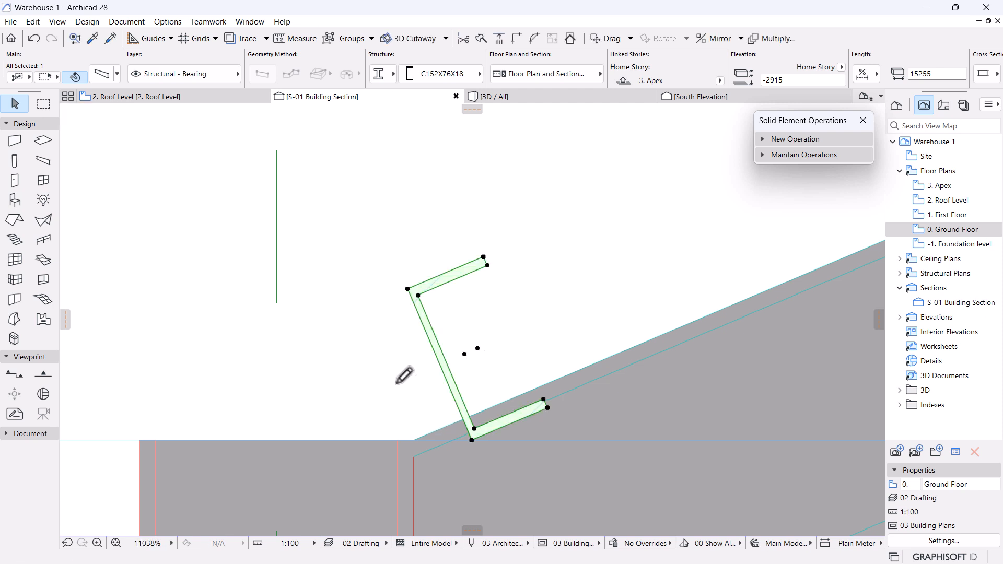
# Move the purlin onto the left rafter's top edge at the eave.
pyautogui.click(472, 442)
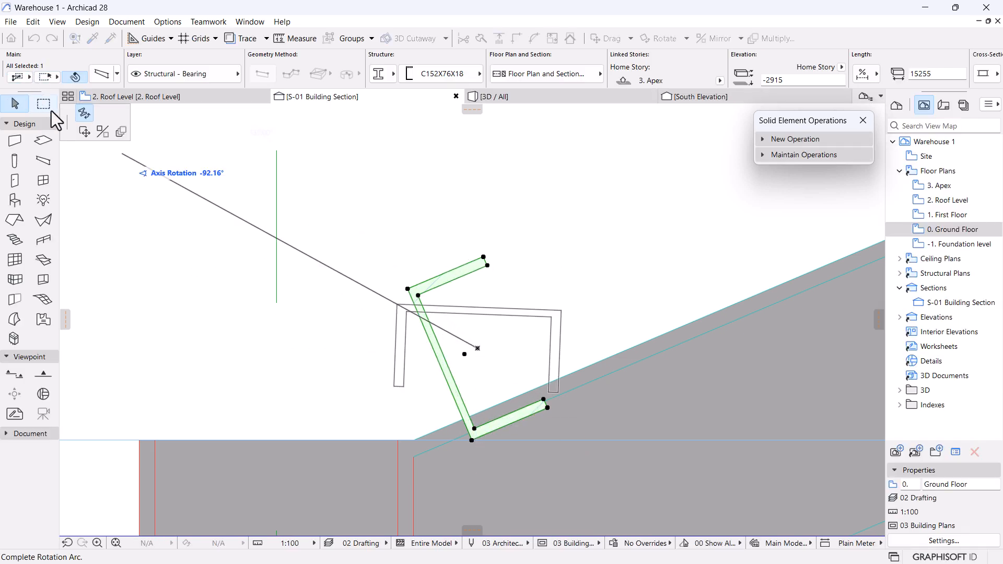
pyautogui.click(83, 131)
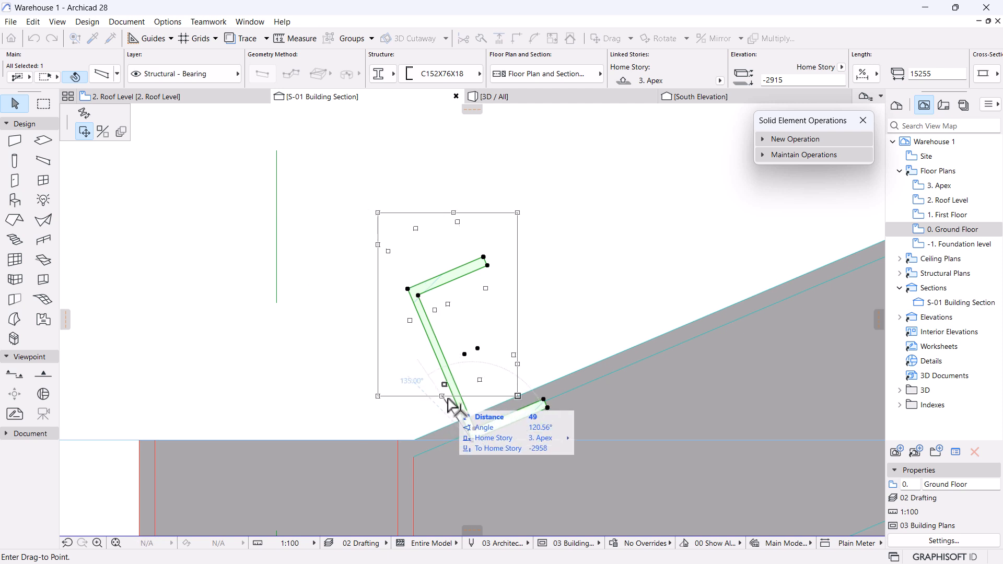
pyautogui.click(469, 430)
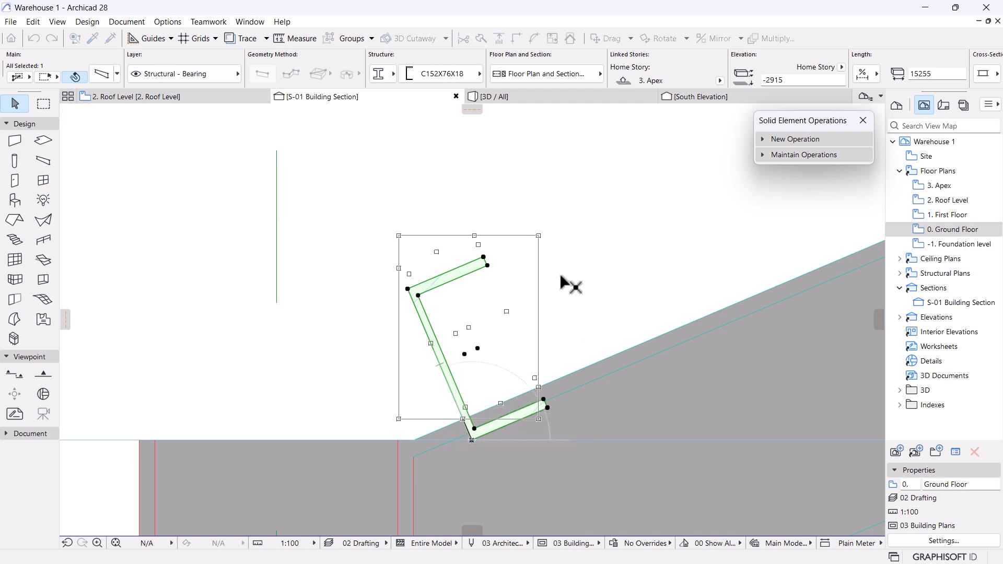
pyautogui.scroll(-3, 439, 295)
pyautogui.scroll(-10, 516, 246)
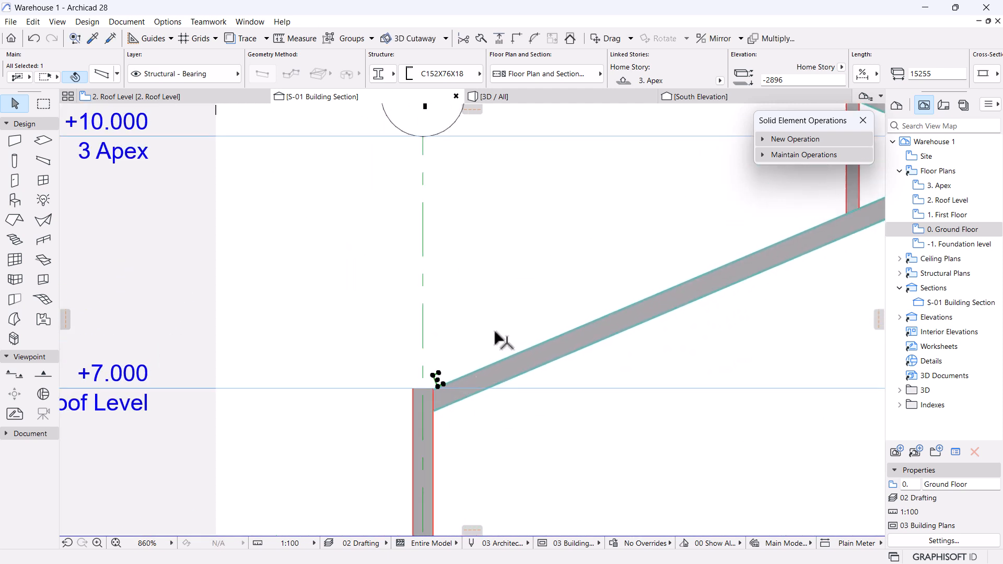
# Select the eave purlin and try Drag Multiple Copies, then cancel it.
pyautogui.click(454, 301)
pyautogui.scroll(-4, 584, 282)
pyautogui.scroll(4, 413, 392)
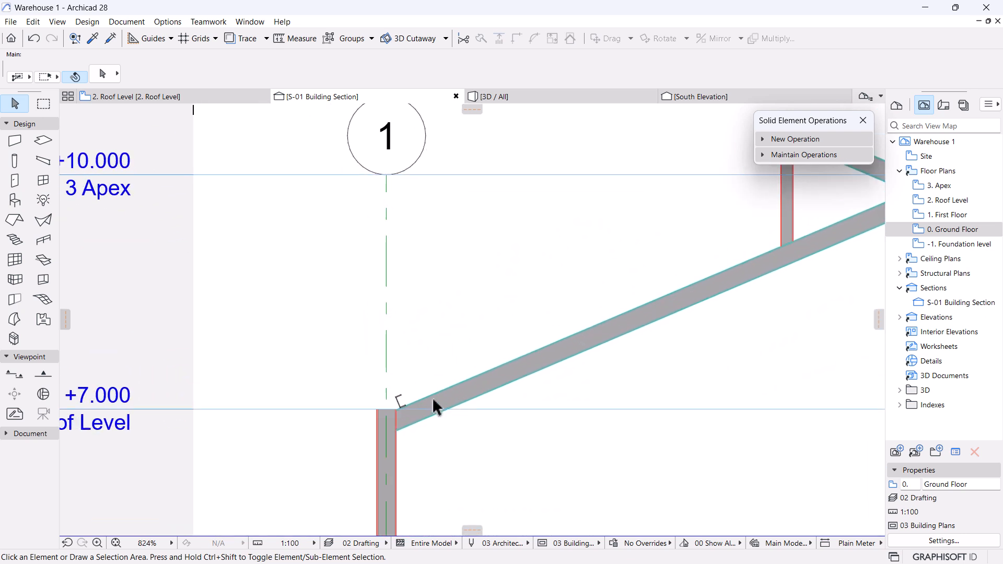
pyautogui.scroll(-2, 784, 255)
pyautogui.scroll(-1, 545, 370)
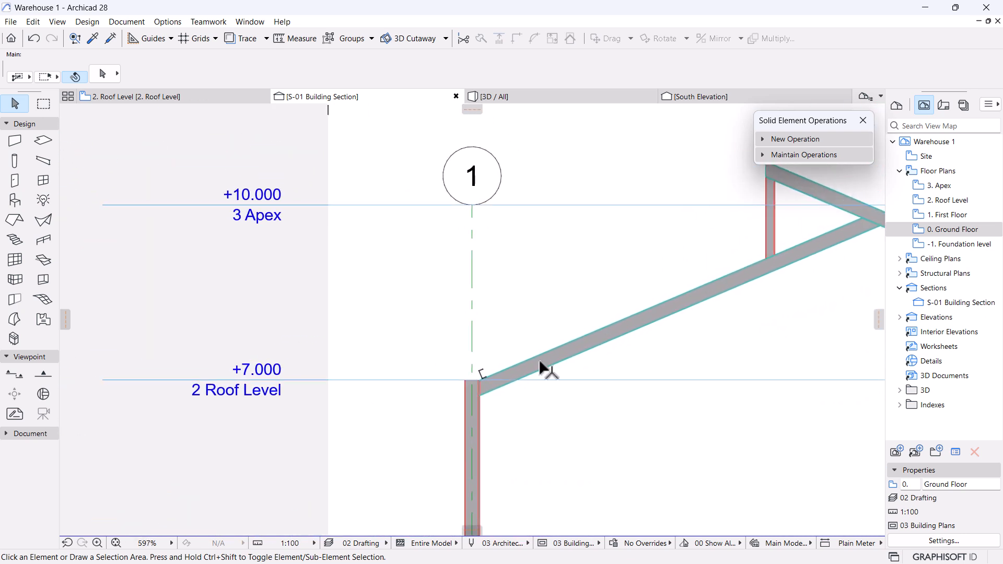
pyautogui.click(481, 372)
pyautogui.scroll(1, 574, 180)
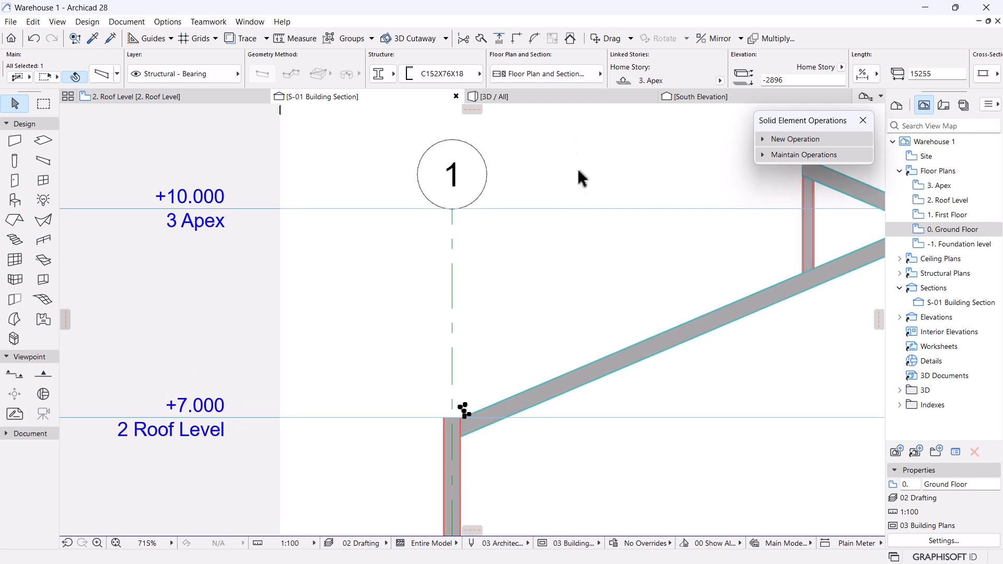
pyautogui.click(633, 38)
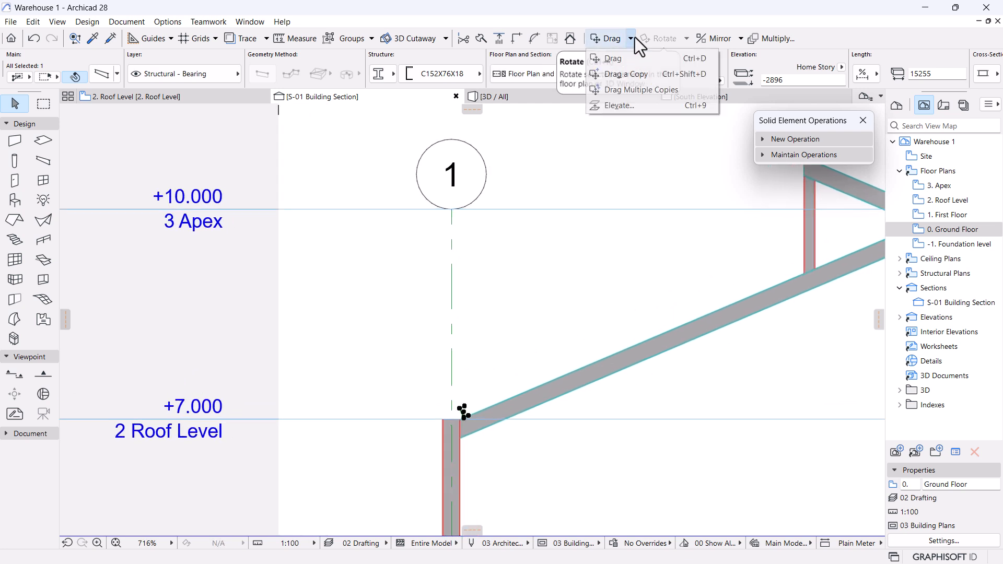
pyautogui.click(630, 89)
pyautogui.click(464, 414)
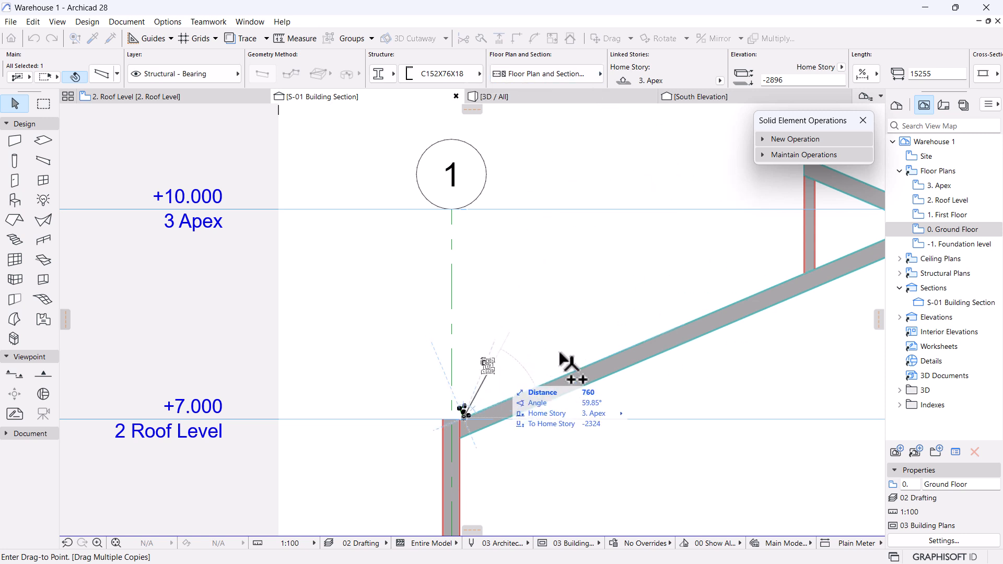
pyautogui.press('Escape')
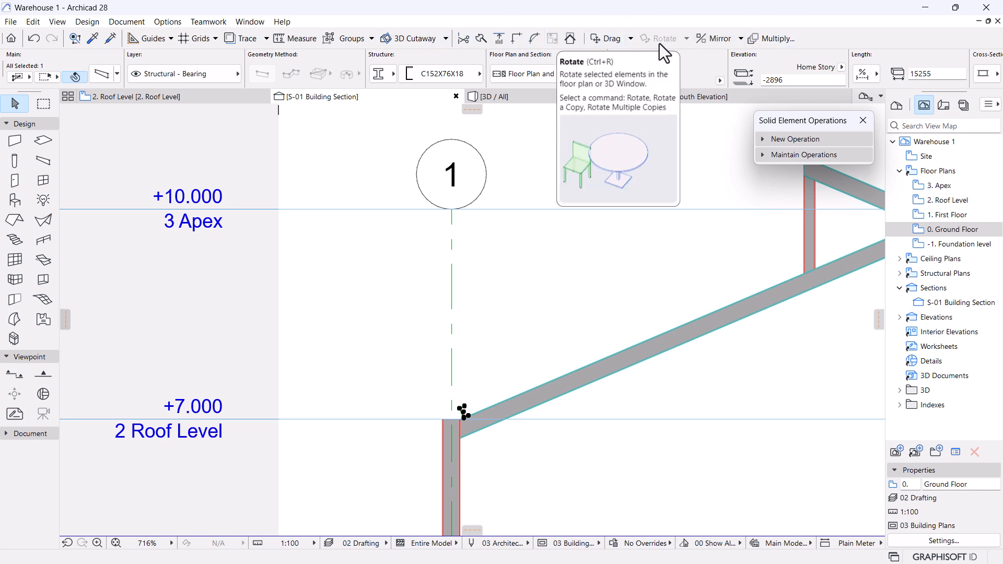
# Begin multiple copies of the purlin from the context menu, referenced at its corner.
pyautogui.scroll(2, 480, 414)
pyautogui.scroll(-3, 637, 341)
pyautogui.moveTo(567, 370); pyautogui.dragTo(498, 368, button='middle')
pyautogui.scroll(2, 760, 219)
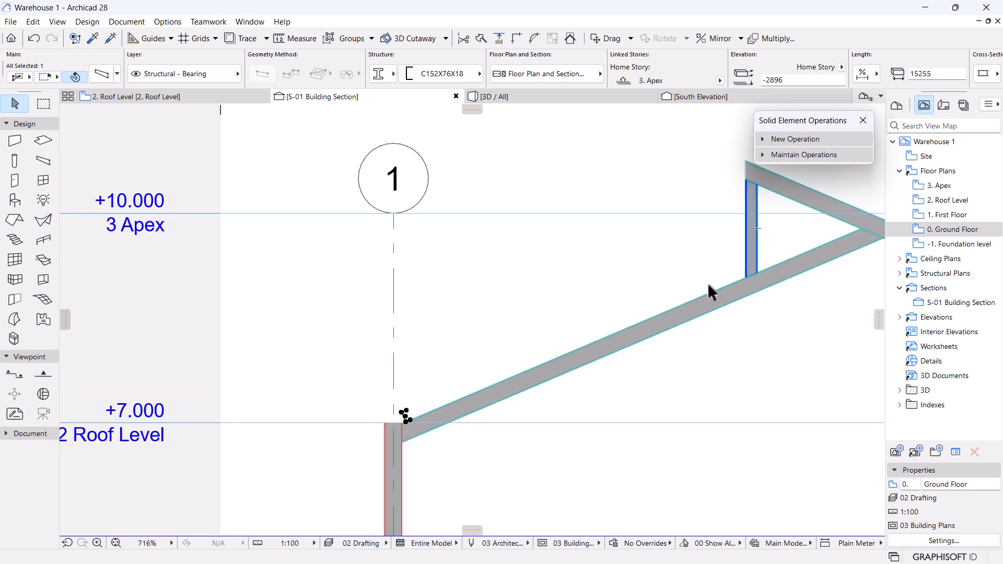
pyautogui.scroll(2, 433, 372)
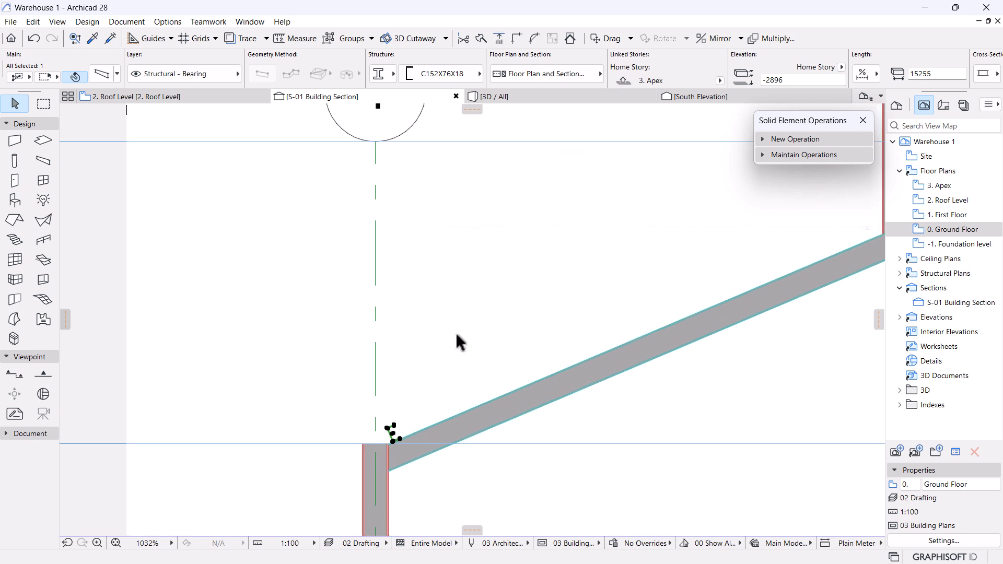
pyautogui.rightClick(407, 250)
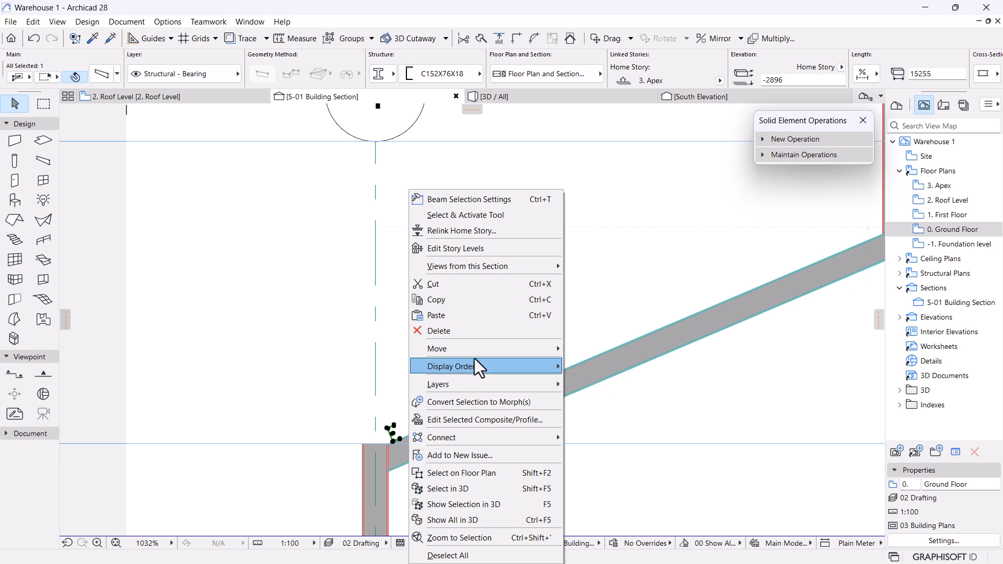
pyautogui.moveTo(476, 350)
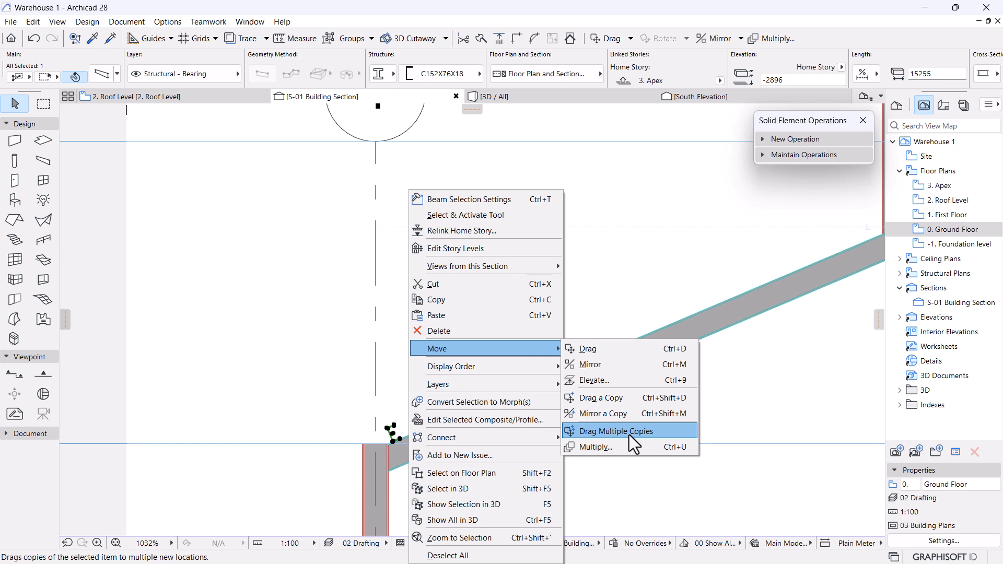
pyautogui.click(629, 432)
pyautogui.scroll(5, 409, 442)
pyautogui.click(410, 427)
# Place purlin copies 1500, 3000 and 4500 up the rafter, then show all four in 3D.
pyautogui.scroll(-6, 321, 436)
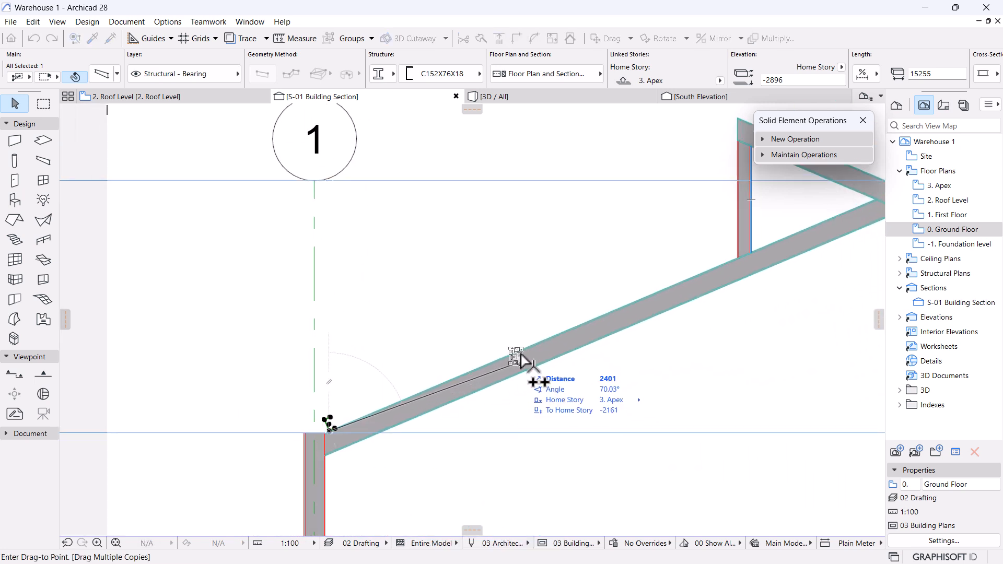
pyautogui.scroll(4, 523, 359)
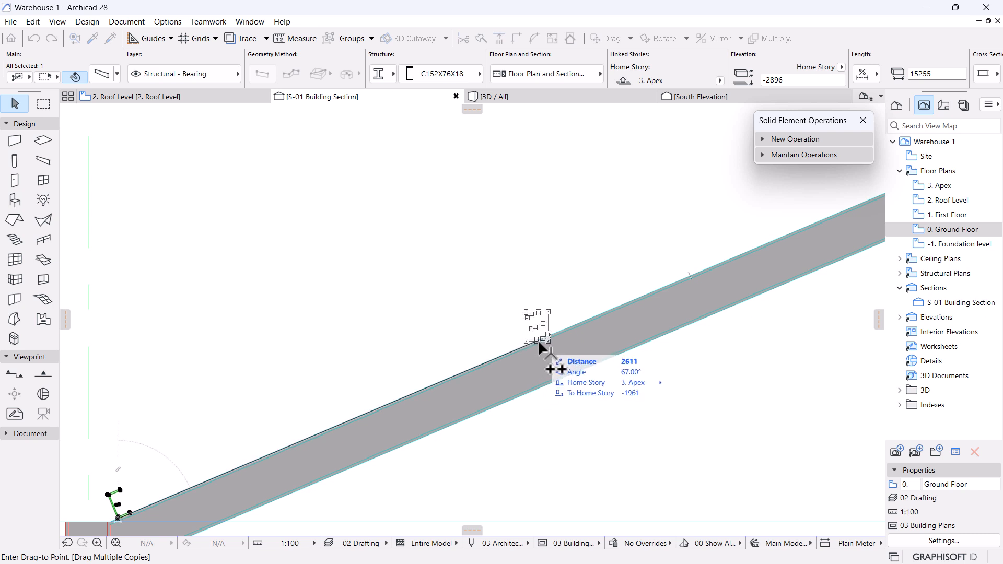
pyautogui.scroll(-1, 540, 347)
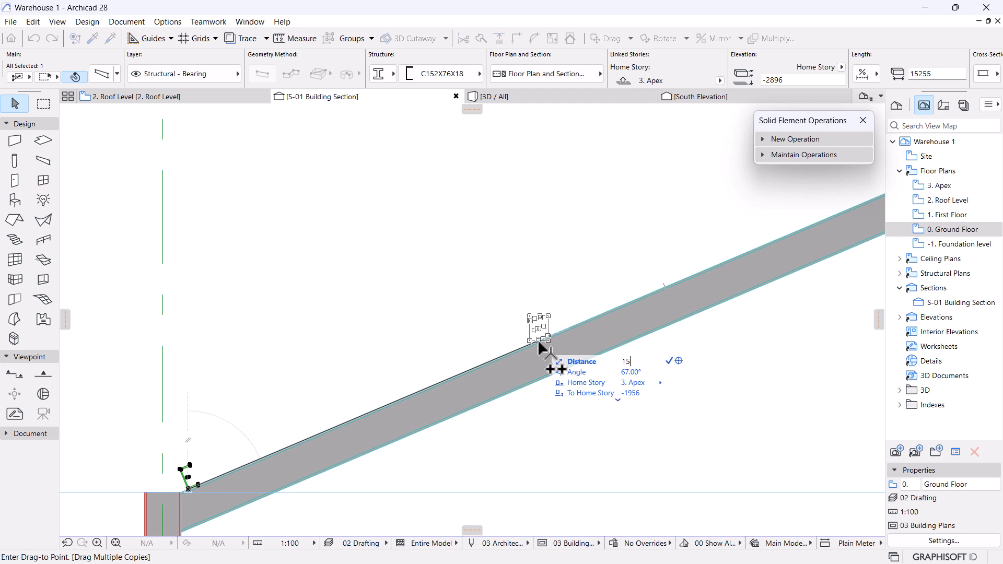
pyautogui.scroll(-3, 491, 392)
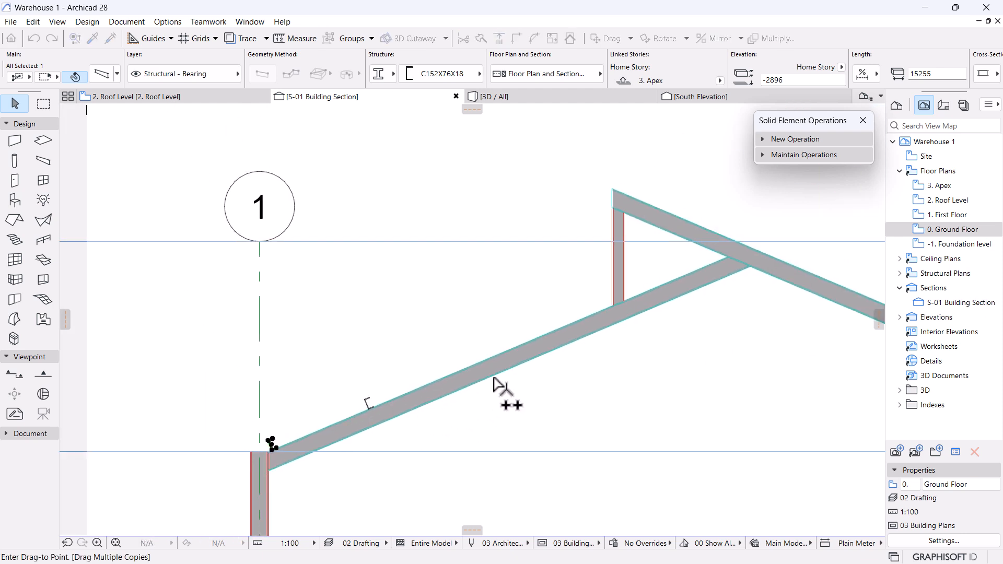
pyautogui.scroll(3, 535, 344)
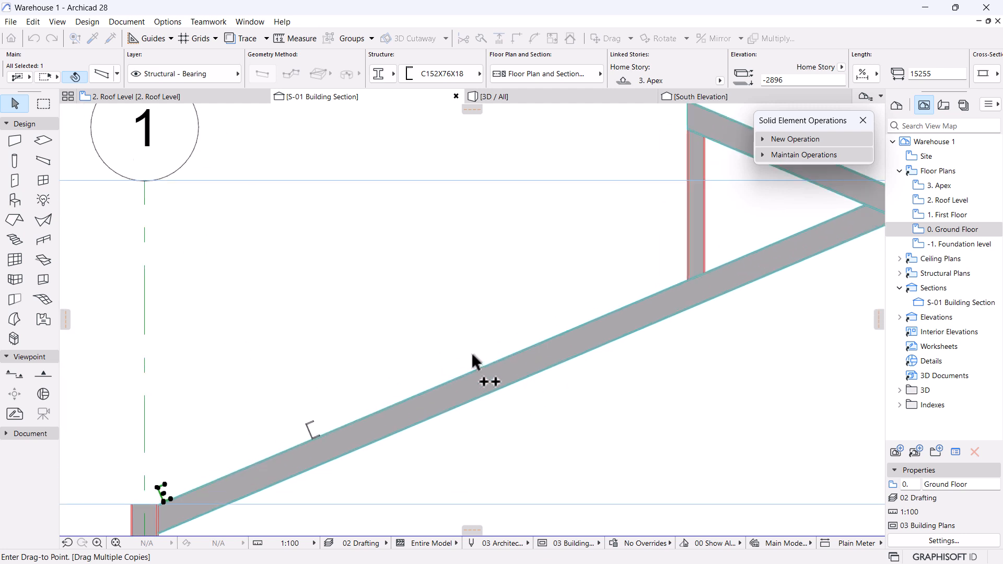
pyautogui.click(518, 357)
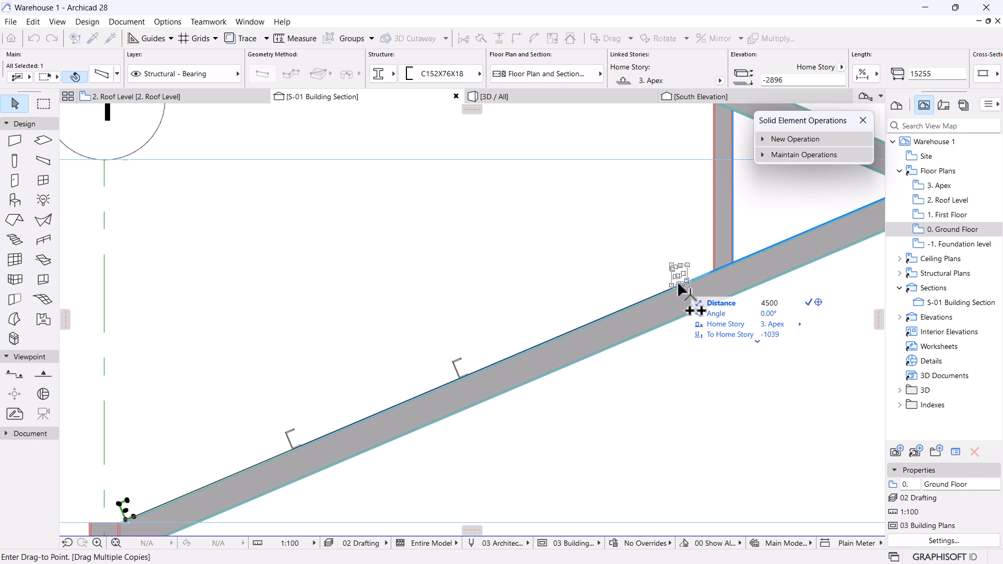
pyautogui.press('Return')
pyautogui.scroll(-3, 622, 319)
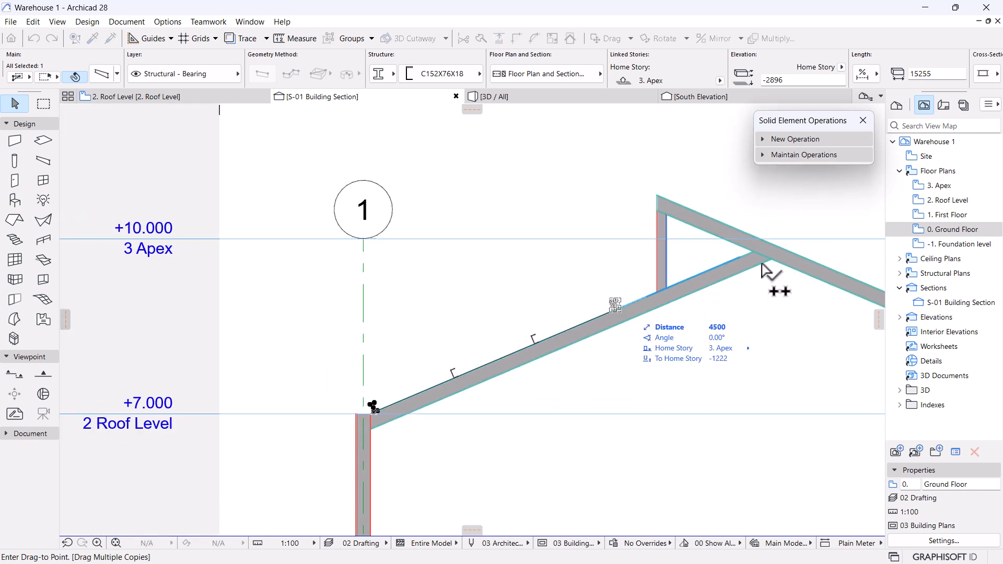
pyautogui.press('Escape')
pyautogui.scroll(3, 592, 332)
pyautogui.press('F5')
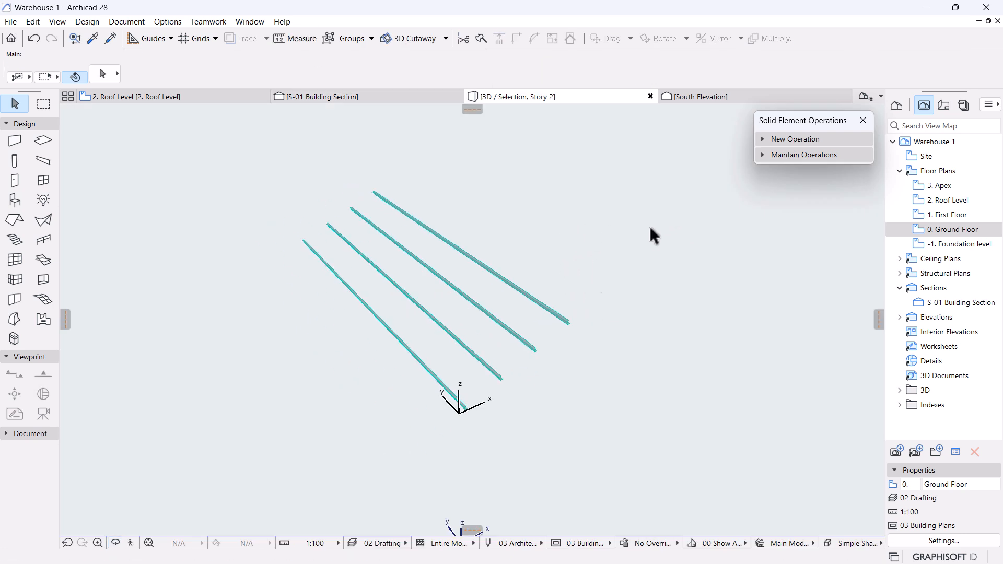
# Select and then deselect the four purlins in 3D, and go back to the S-01 section.
pyautogui.moveTo(670, 207); pyautogui.dragTo(203, 450)
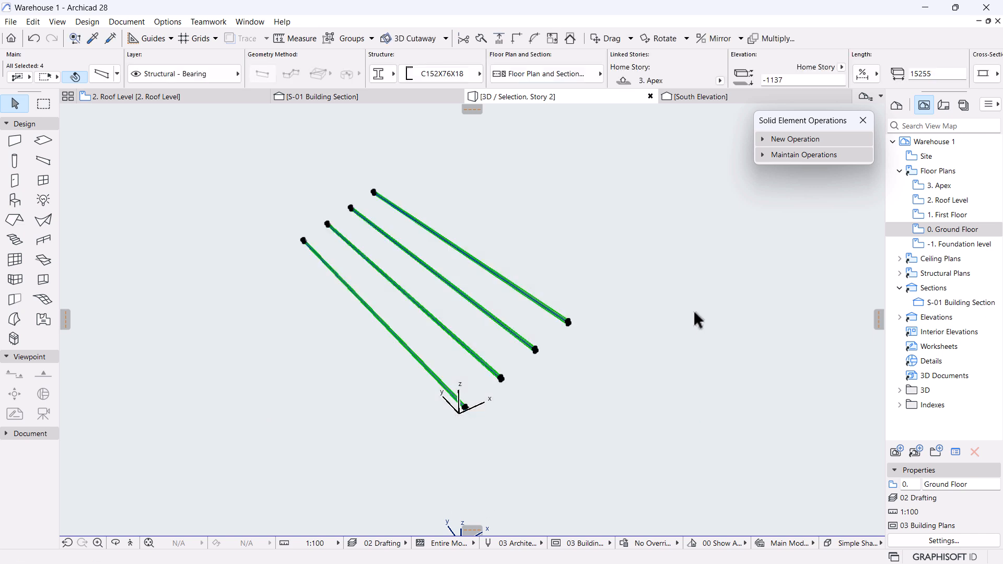
pyautogui.click(453, 156)
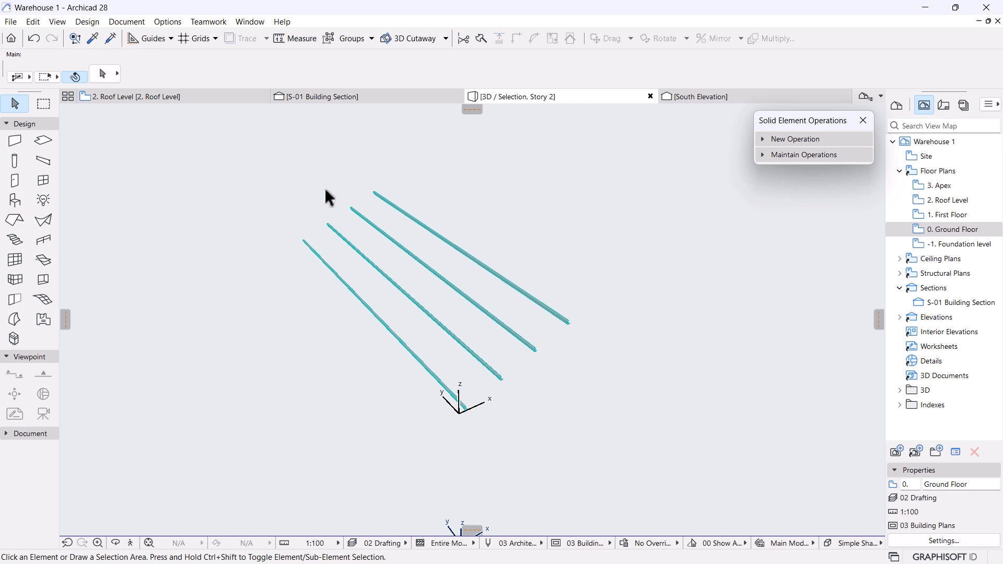
pyautogui.click(354, 99)
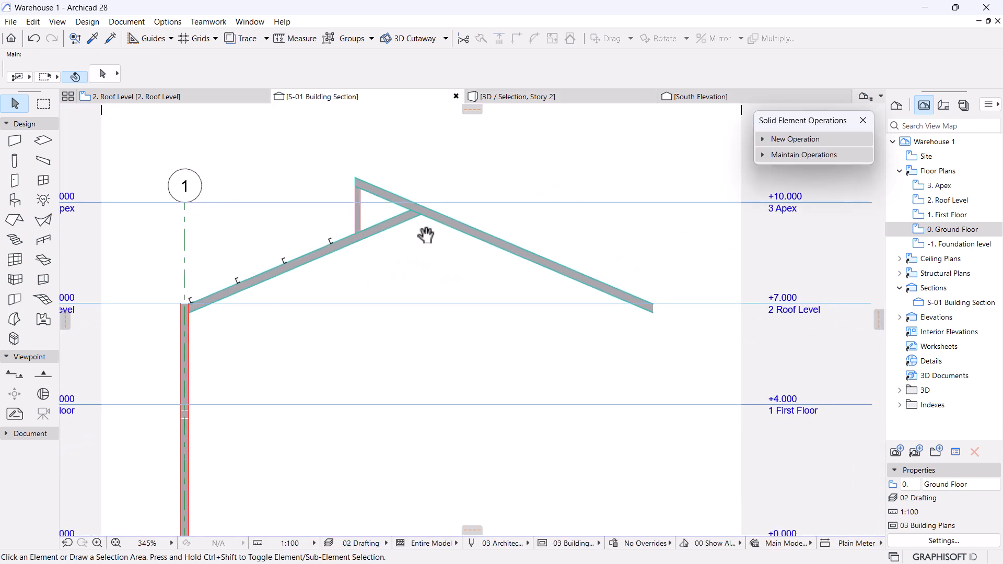
# Suspend grouping and mirror a copy of the four left-rafter purlins about the ridge.
pyautogui.click(190, 298)
pyautogui.click(261, 365)
pyautogui.click(330, 37)
pyautogui.click(236, 280)
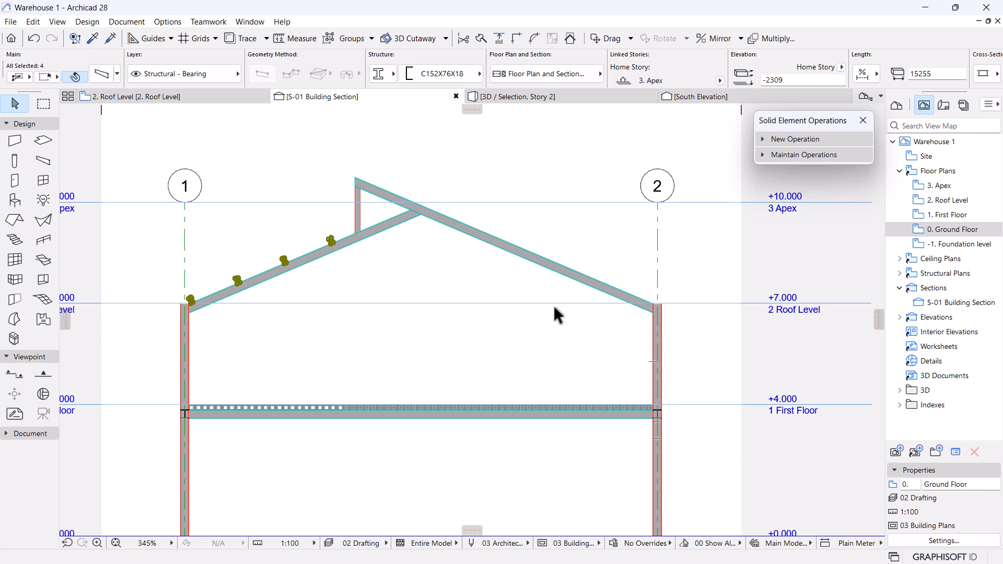
pyautogui.hotkey('ctrl', 'alt', 'm')
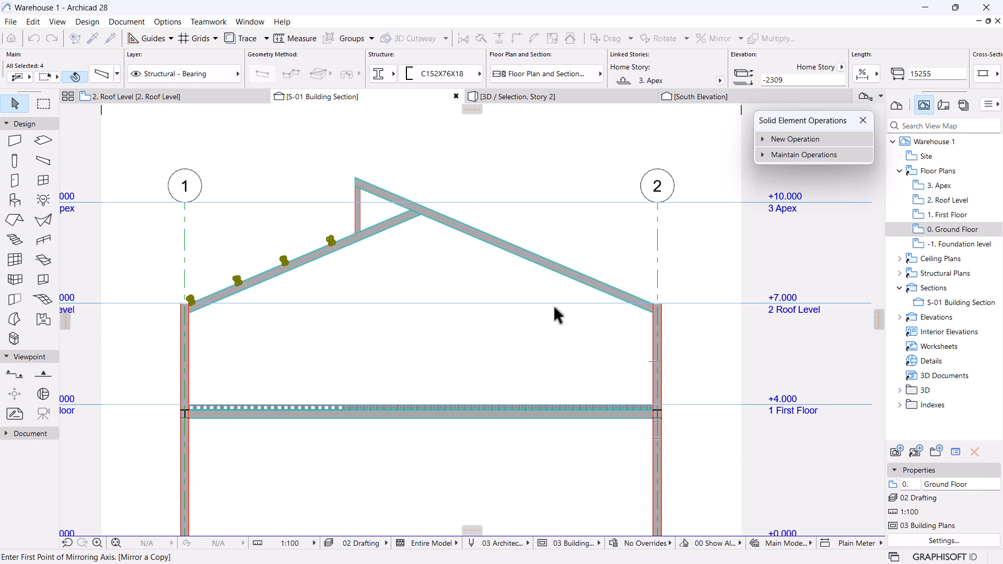
pyautogui.click(419, 215)
pyautogui.click(424, 317)
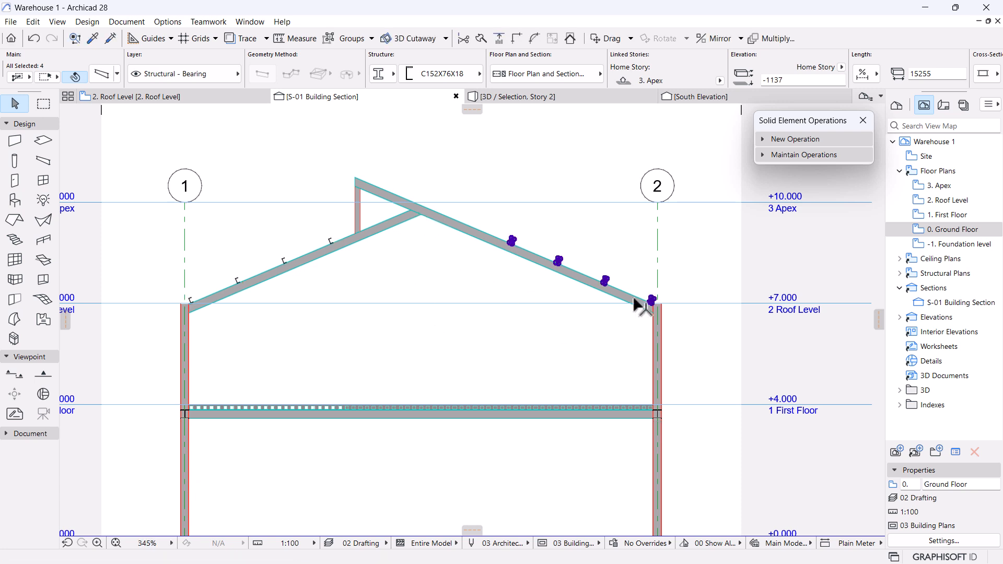
pyautogui.scroll(2, 691, 224)
pyautogui.scroll(2, 691, 224)
pyautogui.click(699, 334)
# Select three purlins on the right rafter.
pyautogui.scroll(-3, 620, 375)
pyautogui.moveTo(531, 389); pyautogui.dragTo(678, 356, button='middle')
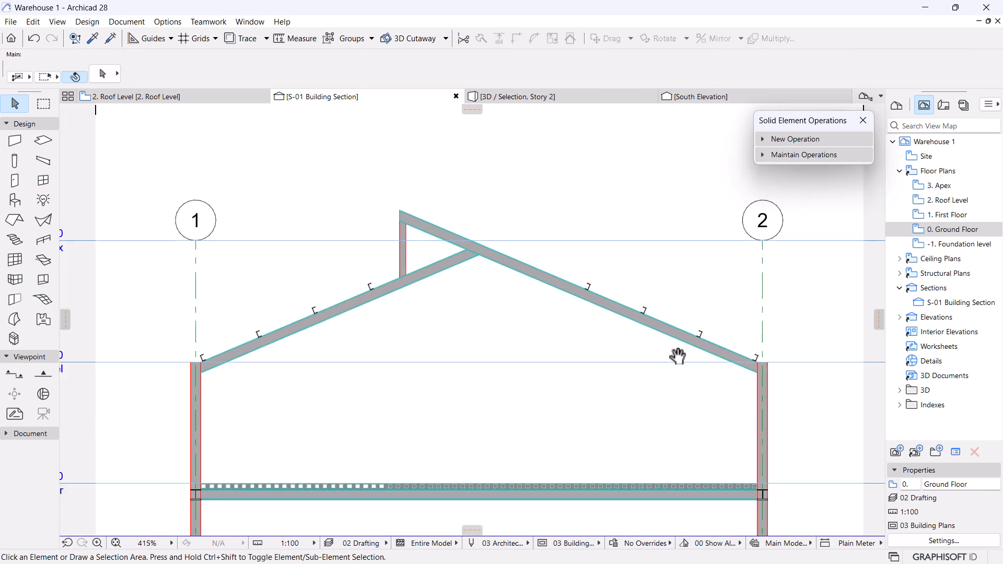
pyautogui.scroll(1, 537, 240)
pyautogui.scroll(3, 737, 360)
pyautogui.scroll(-2, 515, 276)
pyautogui.moveTo(515, 276); pyautogui.dragTo(573, 353, button='middle')
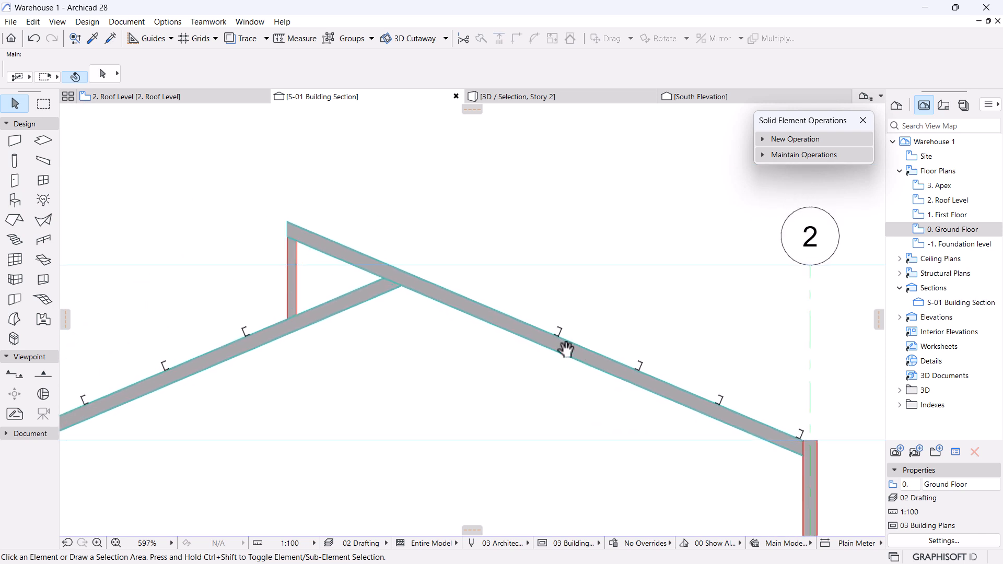
pyautogui.scroll(2, 569, 335)
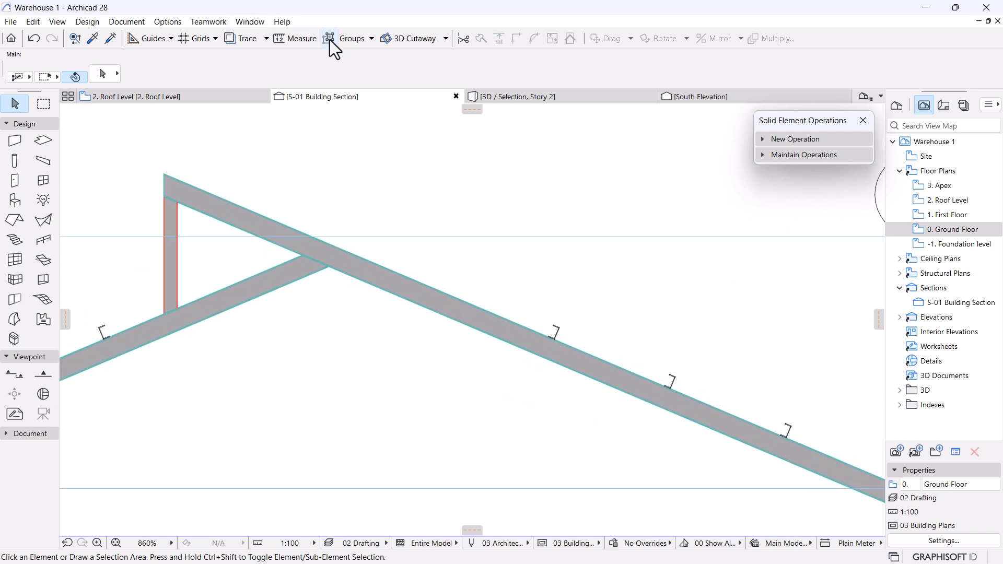
pyautogui.click(557, 331)
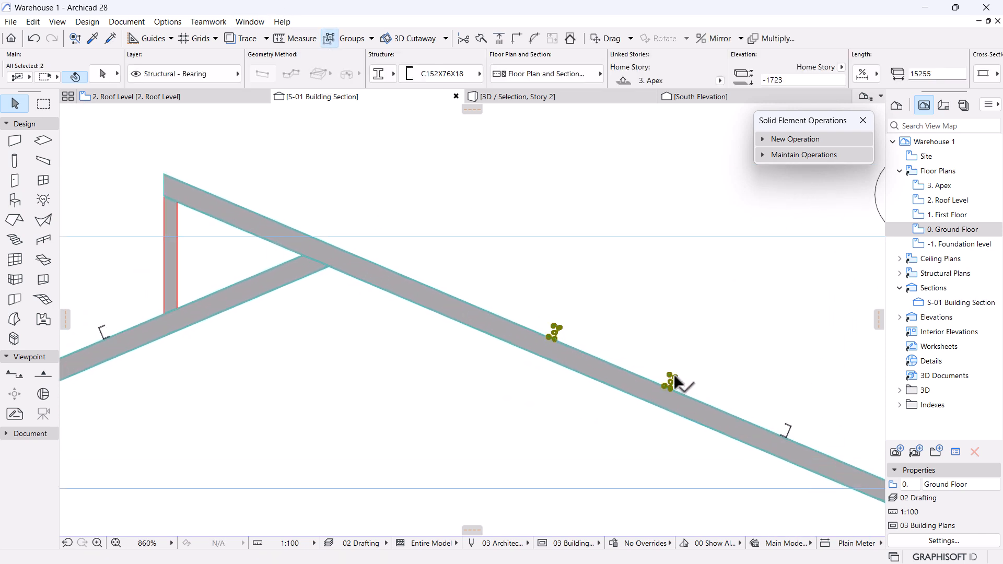
pyautogui.scroll(-2, 673, 382)
pyautogui.scroll(1, 627, 397)
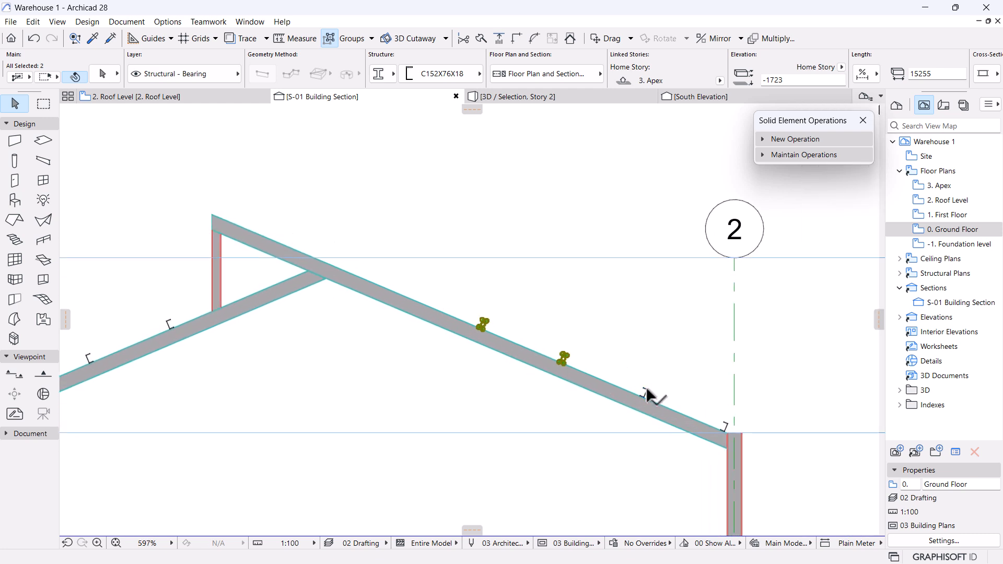
pyautogui.keyDown('shift'); pyautogui.click(724, 426); pyautogui.keyUp('shift')
pyautogui.scroll(3, 723, 427)
# Copy the three purlins 4500 further up the right rafter toward the ridge.
pyautogui.hotkey('ctrl', 'shift', 'd')
pyautogui.scroll(3, 734, 434)
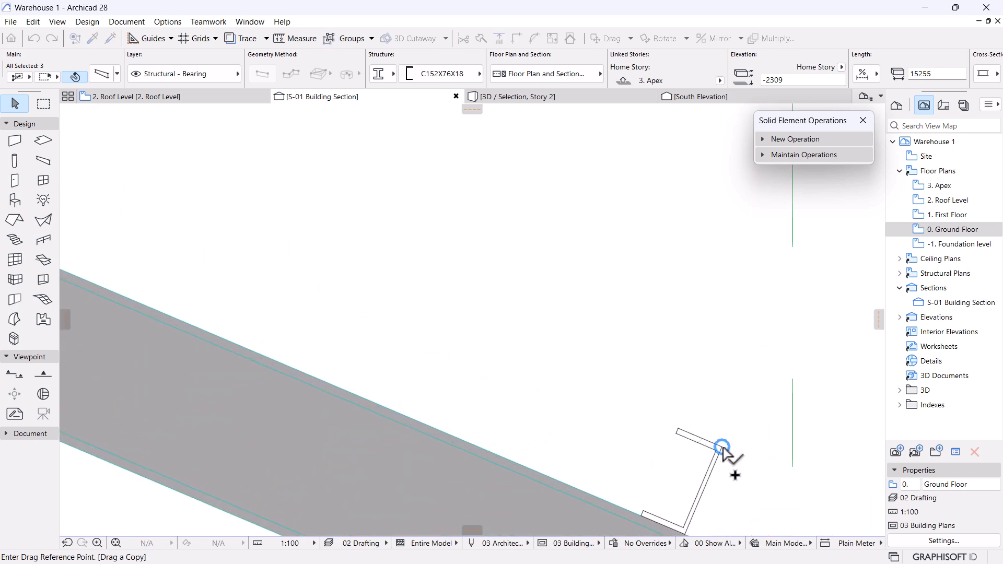
pyautogui.click(723, 448)
pyautogui.scroll(-5, 763, 453)
pyautogui.scroll(5, 497, 355)
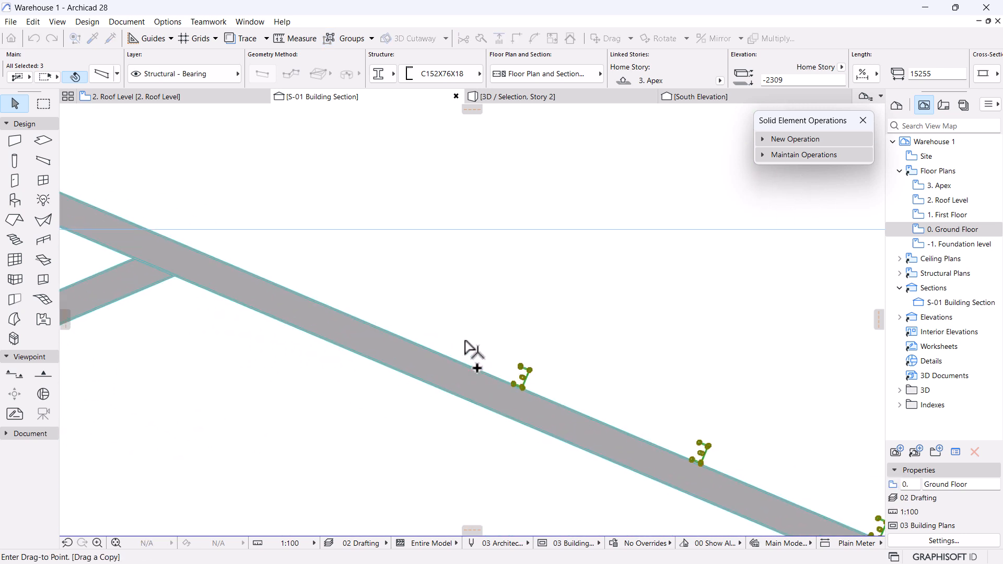
pyautogui.scroll(3, 578, 408)
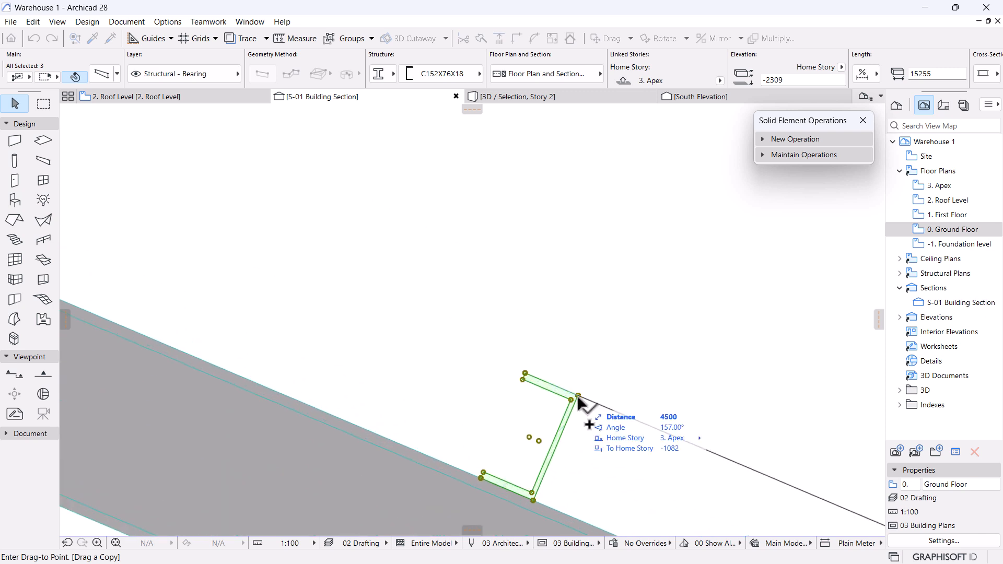
pyautogui.click(578, 400)
pyautogui.scroll(-6, 634, 358)
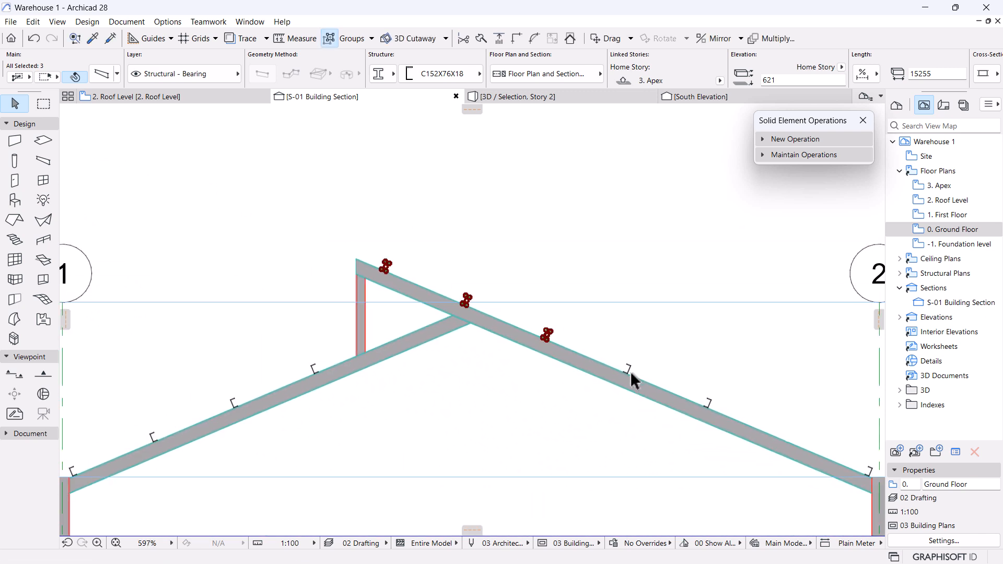
pyautogui.click(485, 194)
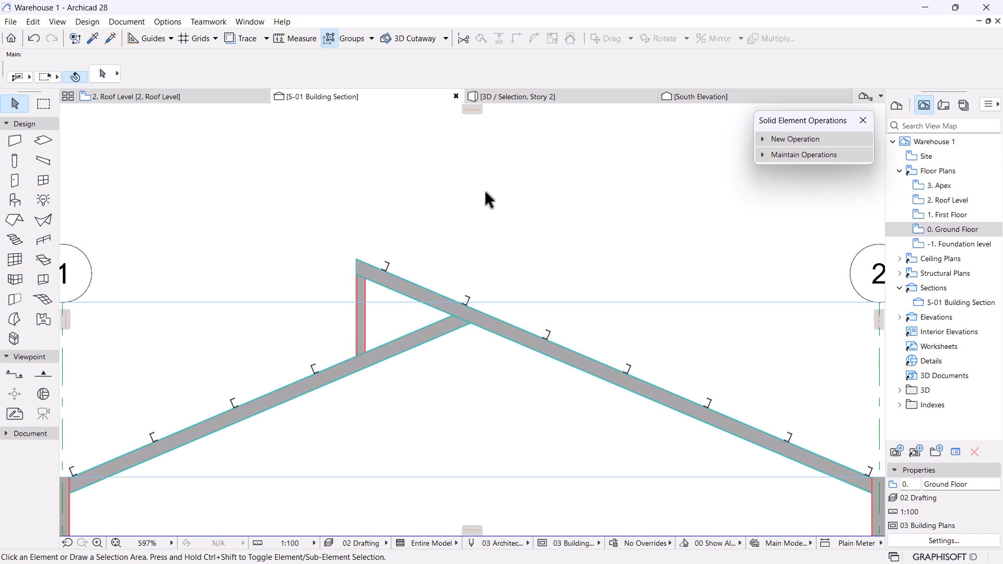
# Drag the purlin nearest the ridge up to the top end of the right rafter.
pyautogui.scroll(-4, 488, 197)
pyautogui.scroll(6, 492, 206)
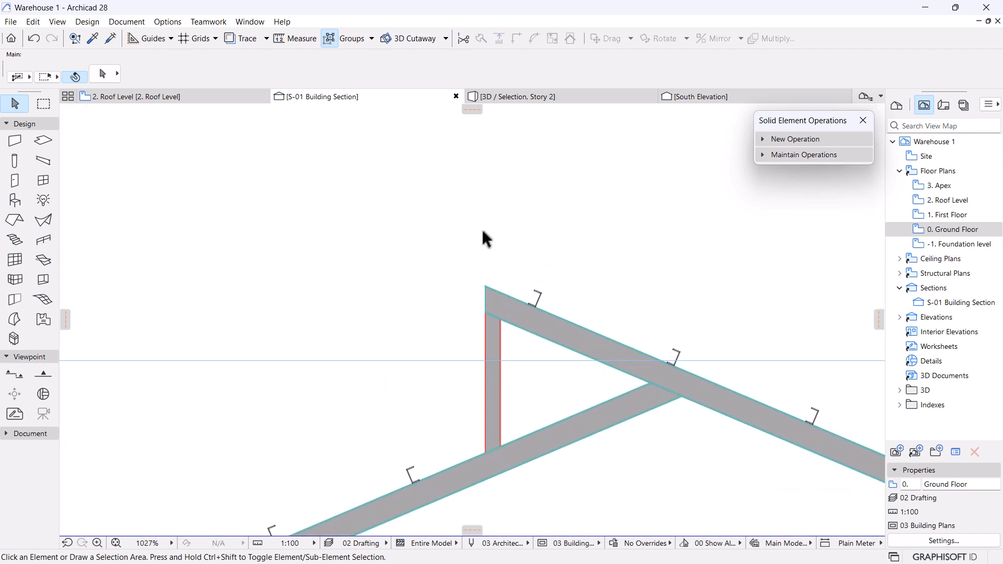
pyautogui.scroll(4, 491, 206)
pyautogui.click(599, 255)
pyautogui.scroll(2, 616, 320)
pyautogui.click(647, 378)
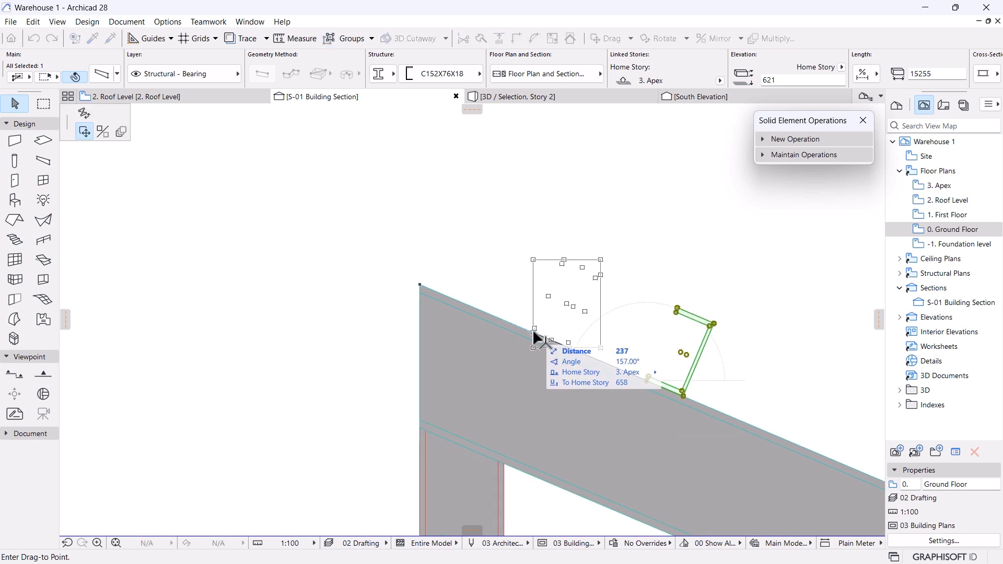
pyautogui.click(533, 332)
# Deselect the purlin and zoom out to view the whole roof truss.
pyautogui.scroll(-5, 477, 230)
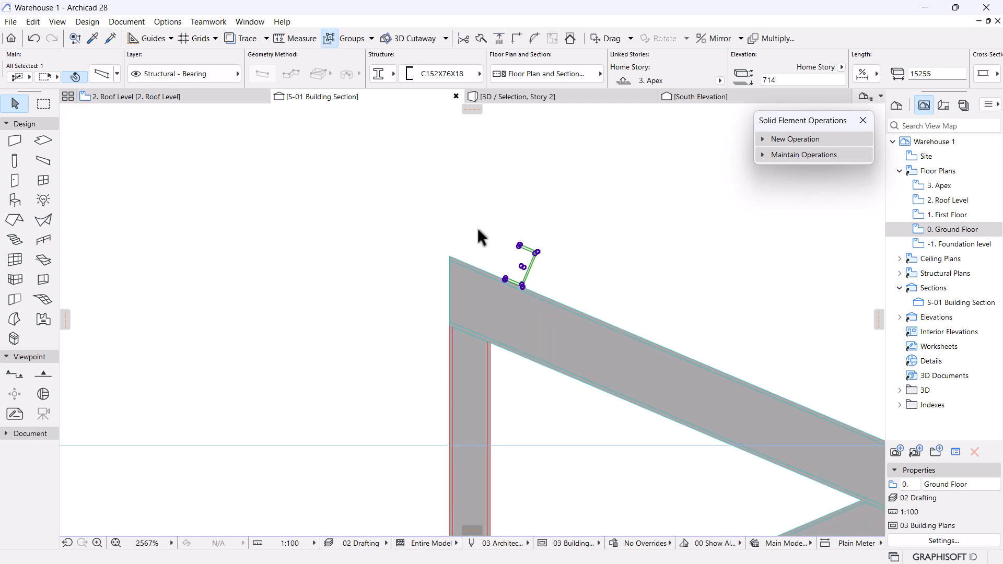
pyautogui.scroll(5, 472, 256)
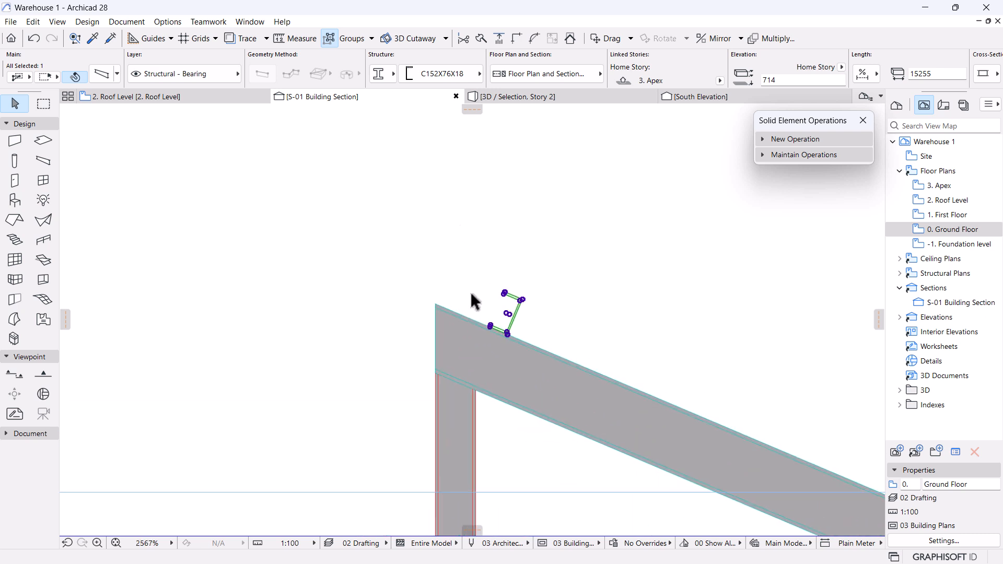
pyautogui.scroll(-10, 472, 300)
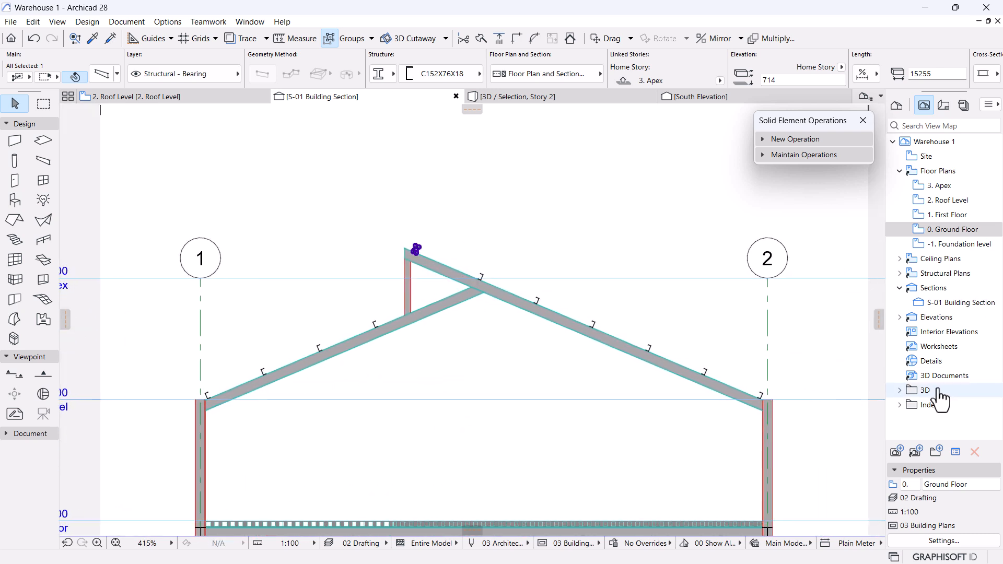
pyautogui.click(801, 331)
pyautogui.scroll(-3, 453, 329)
pyautogui.moveTo(431, 314); pyautogui.dragTo(439, 283, button='middle')
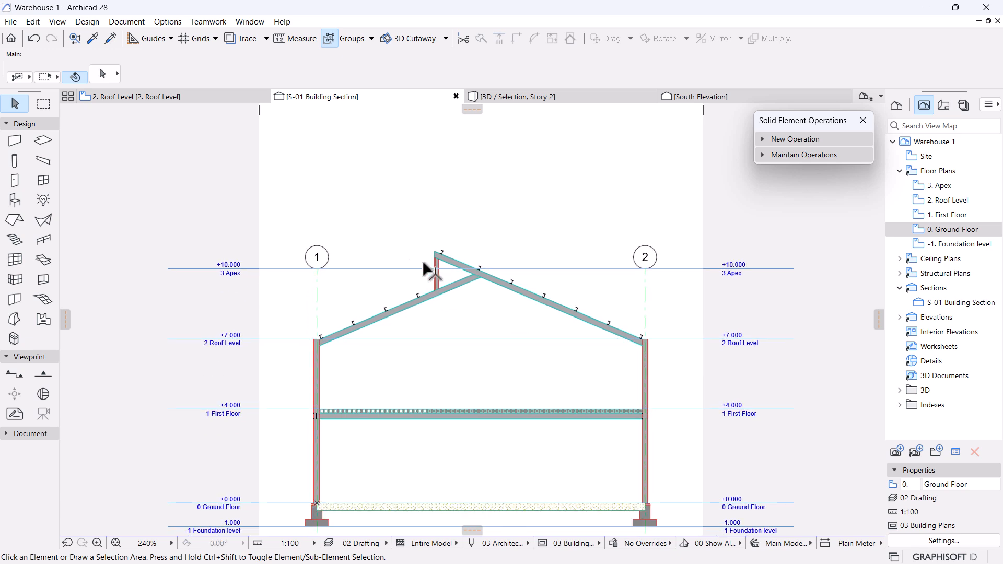
pyautogui.scroll(2, 400, 229)
pyautogui.scroll(2, 399, 231)
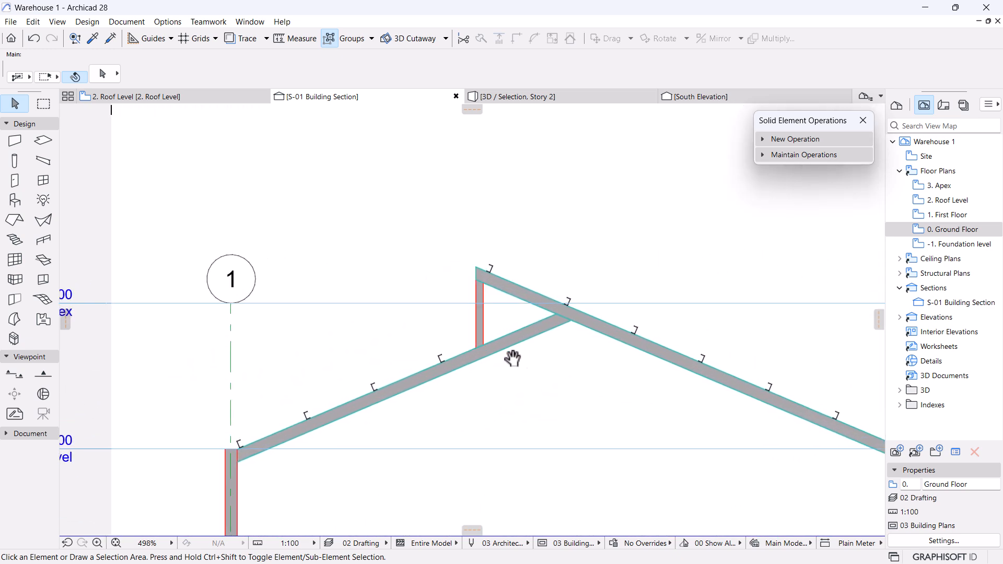
pyautogui.scroll(1, 472, 278)
pyautogui.scroll(3, 466, 293)
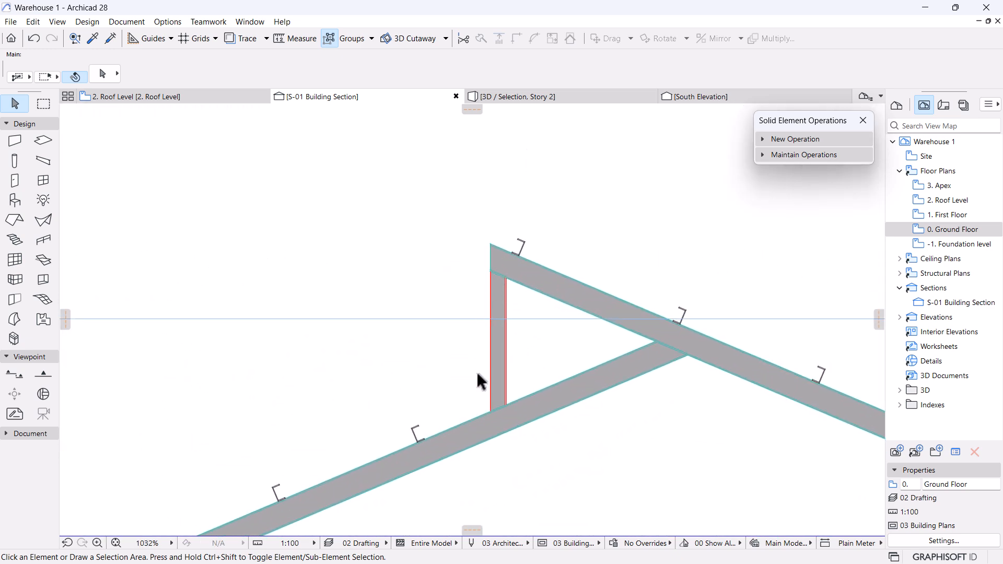
pyautogui.moveTo(488, 271)
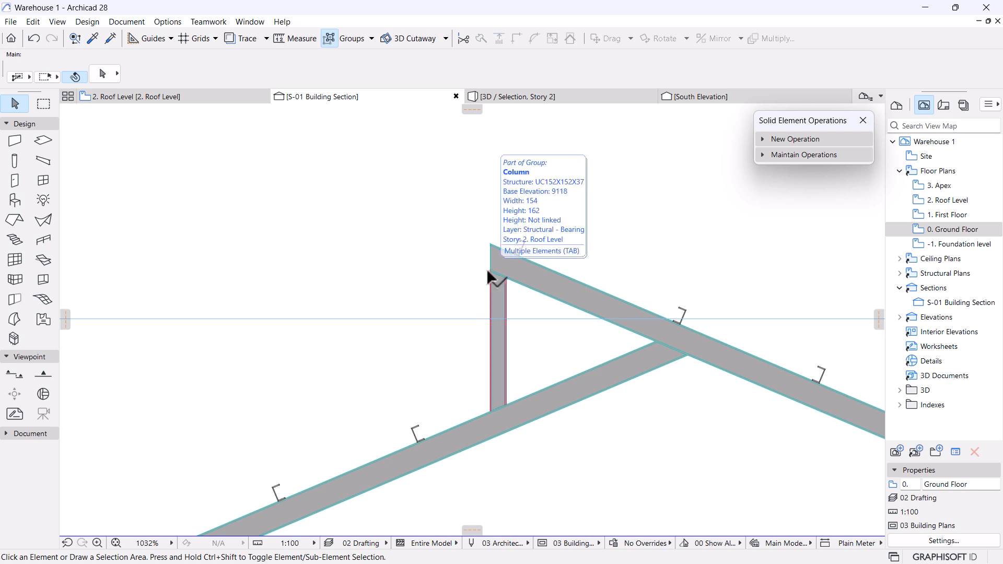
pyautogui.scroll(1, 489, 295)
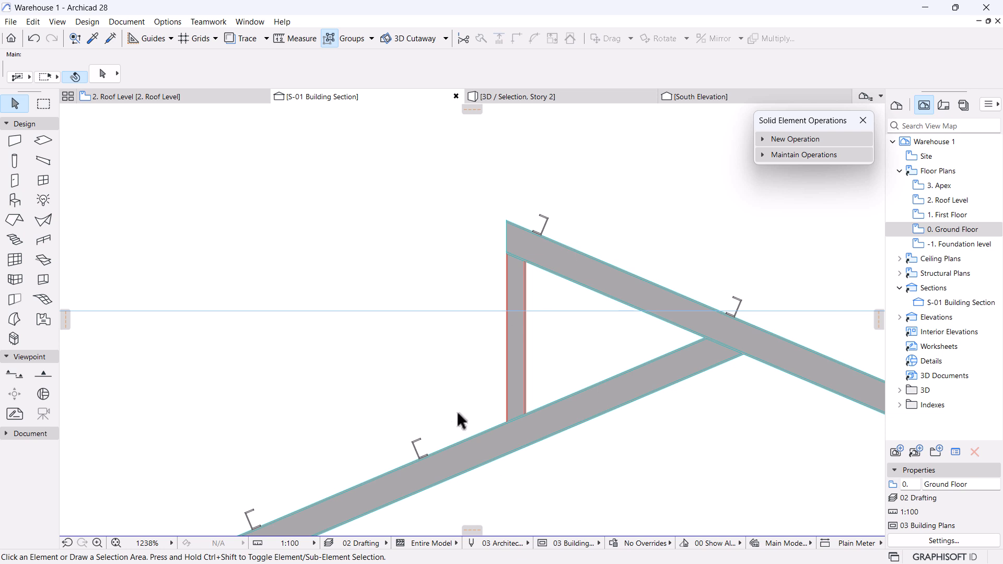
# Move a left-rafter purlin up beside the base of the short post.
pyautogui.click(432, 464)
pyautogui.scroll(5, 431, 464)
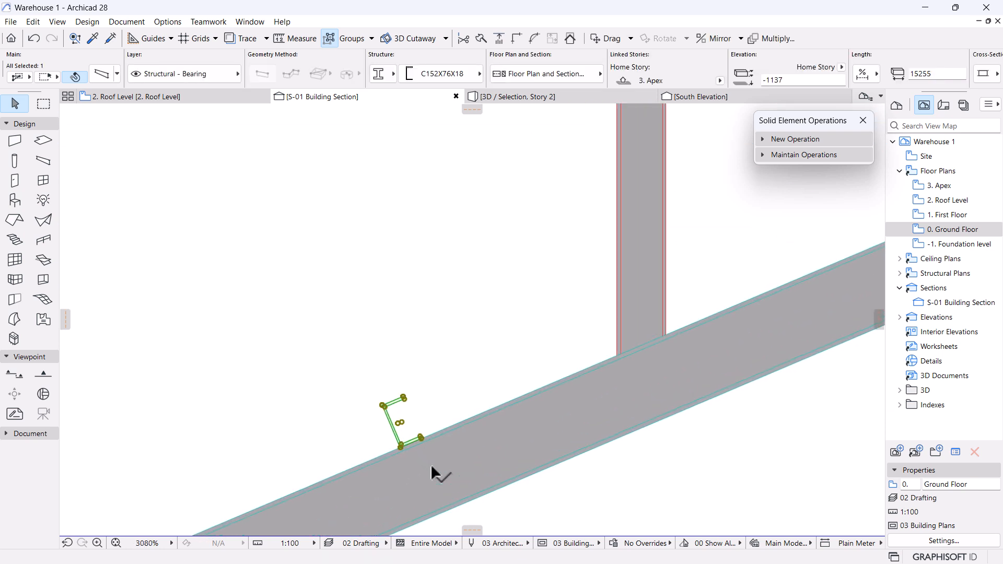
pyautogui.hotkey('ctrl', 'd')
pyautogui.click(421, 439)
pyautogui.click(616, 352)
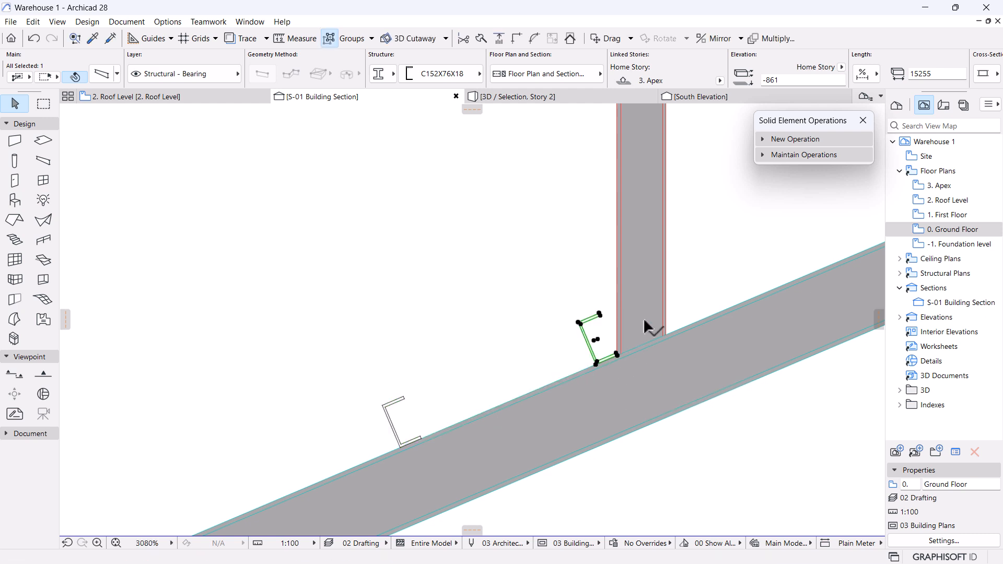
pyautogui.scroll(3, 649, 328)
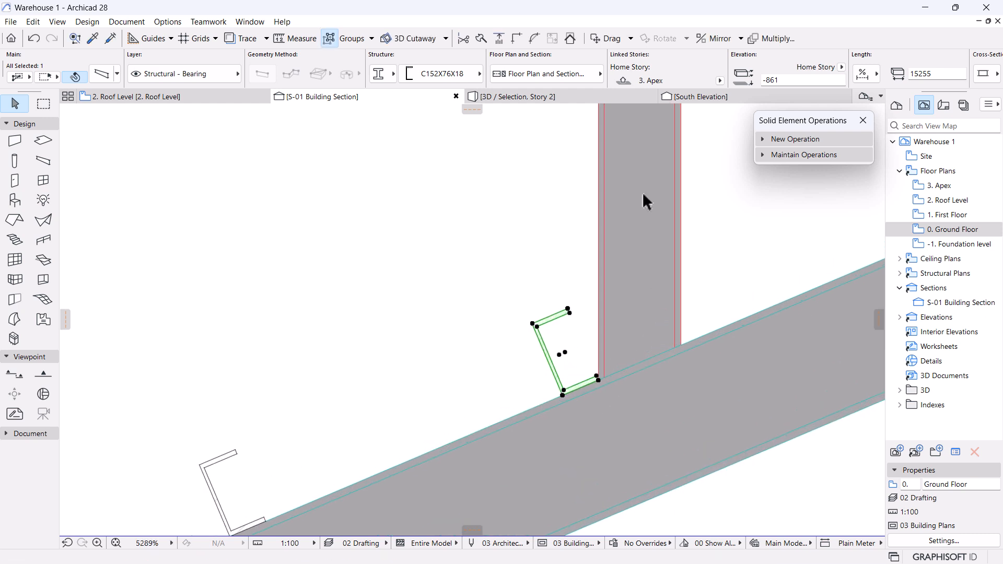
# Rotate the purlin -90° upright and snap its corner against the post.
pyautogui.click(558, 352)
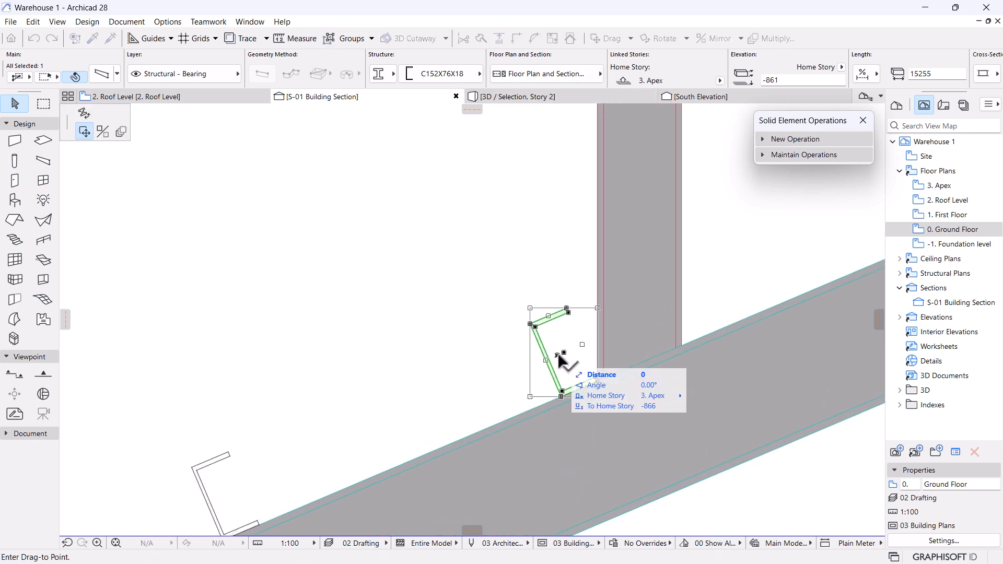
pyautogui.click(84, 114)
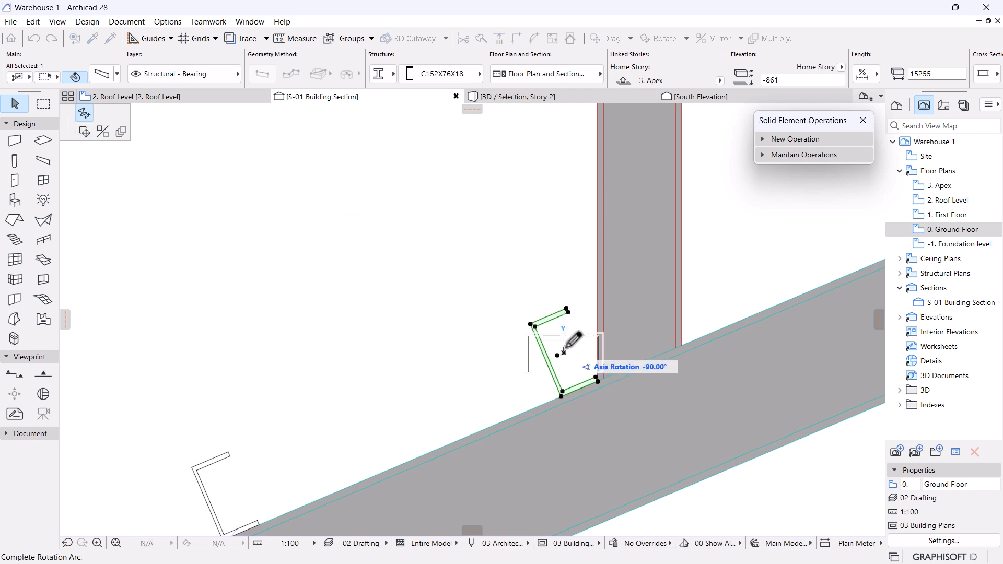
pyautogui.click(574, 341)
pyautogui.scroll(3, 590, 366)
pyautogui.hotkey('ctrl', 'd')
pyautogui.click(622, 301)
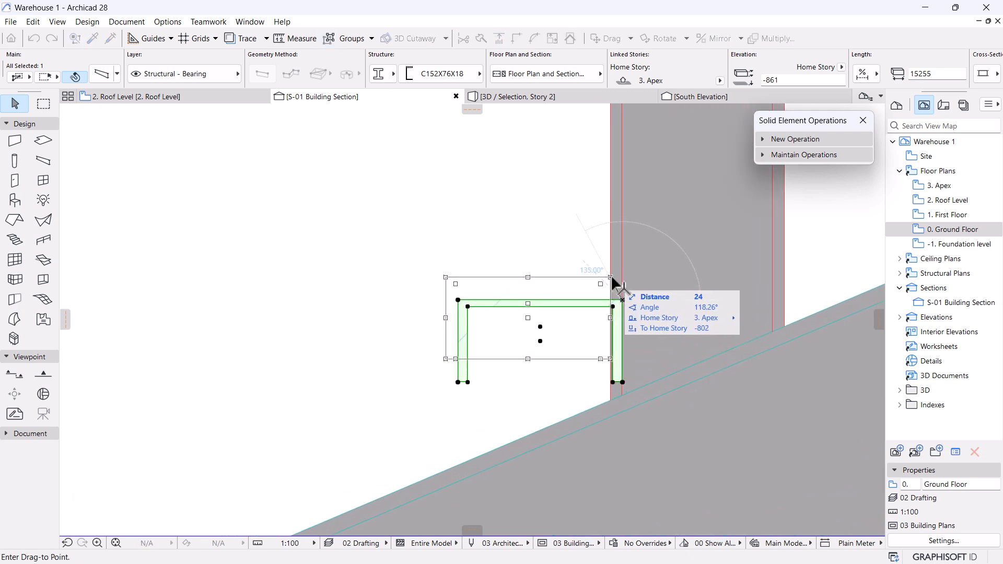
pyautogui.click(610, 277)
pyautogui.scroll(-6, 509, 322)
# Copy the upright purlin 1214 up to the top of the post.
pyautogui.moveTo(449, 328); pyautogui.dragTo(441, 400, button='middle')
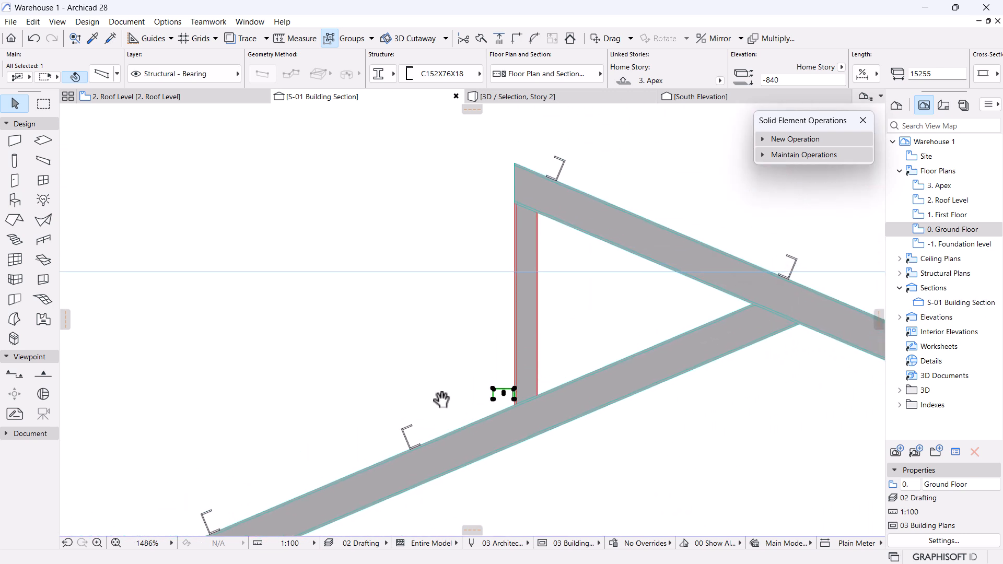
pyautogui.hotkey('ctrl', 'shift', 'd')
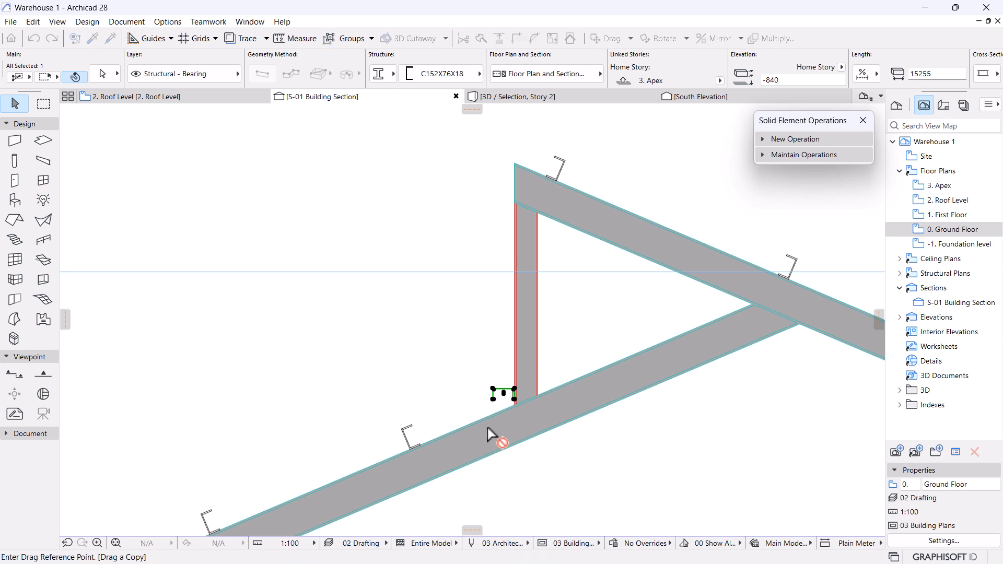
pyautogui.click(503, 393)
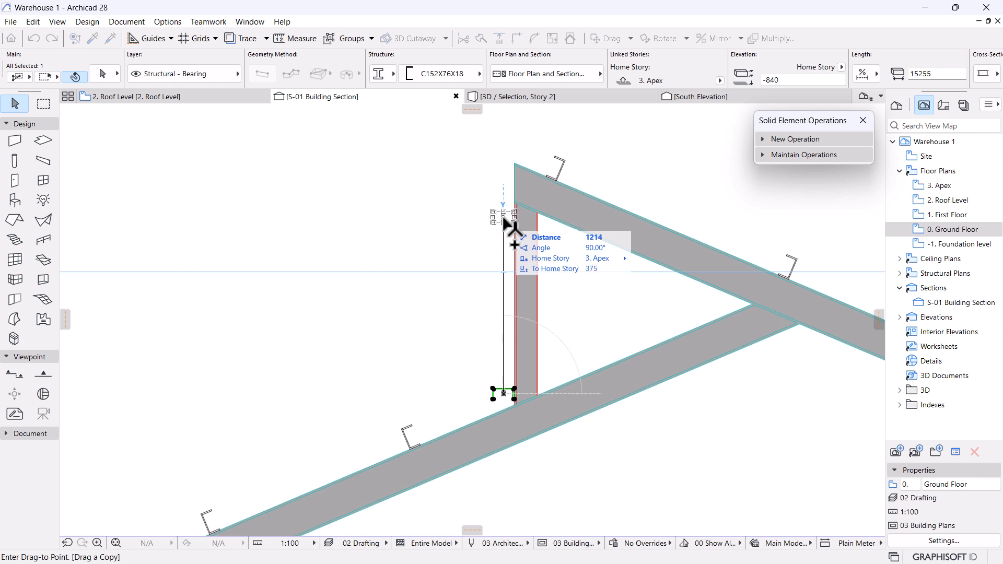
pyautogui.click(504, 219)
pyautogui.scroll(-3, 471, 314)
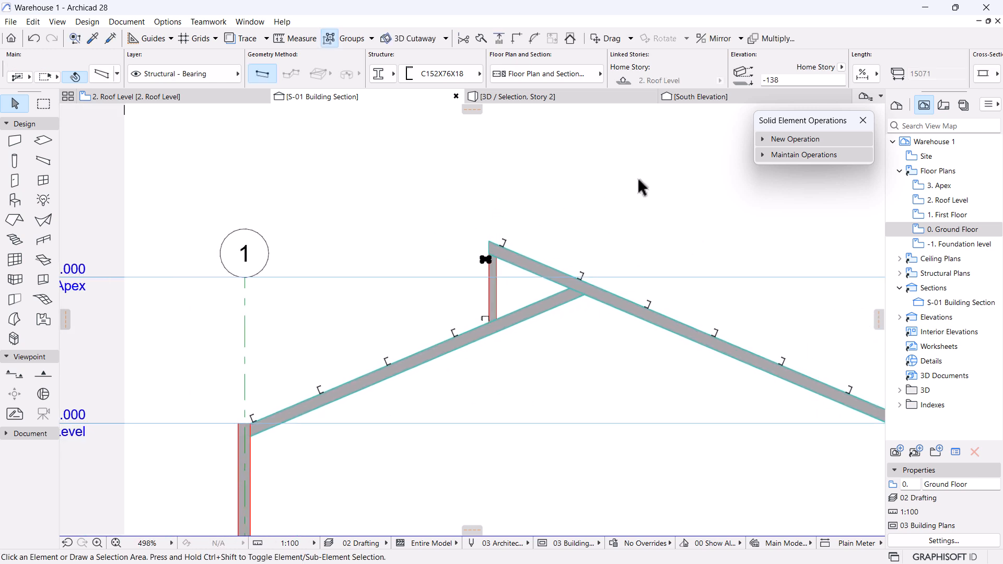
pyautogui.click(540, 97)
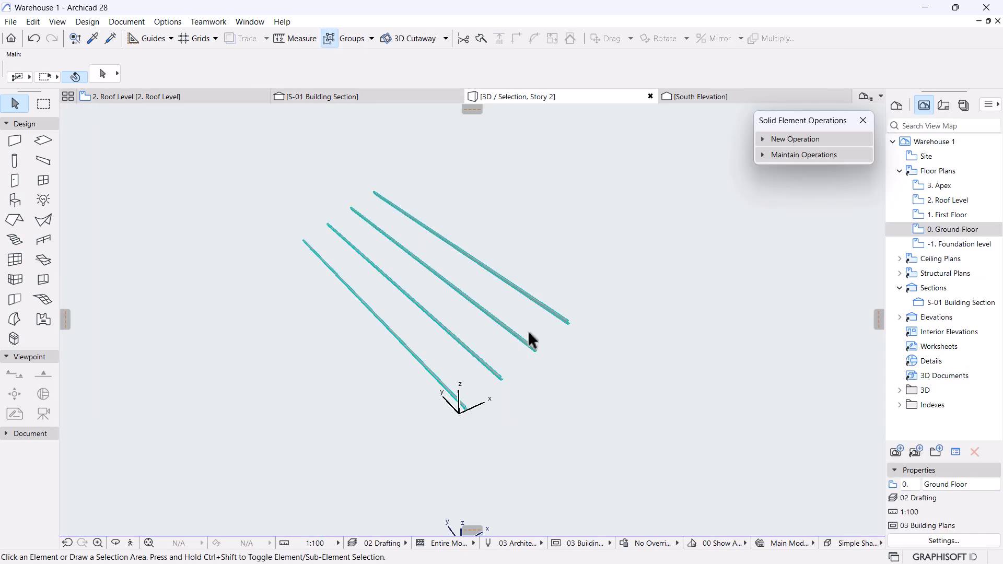
pyautogui.rightClick(615, 223)
pyautogui.click(659, 339)
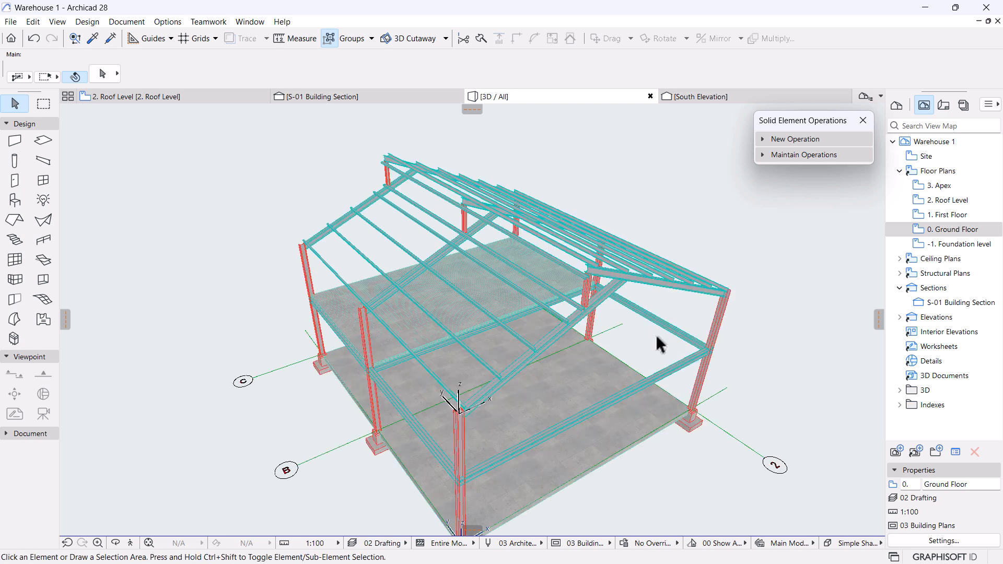
pyautogui.keyDown('shift'); pyautogui.moveTo(591, 417); pyautogui.dragTo(629, 450, button='middle'); pyautogui.keyUp('shift')
pyautogui.scroll(4, 460, 346)
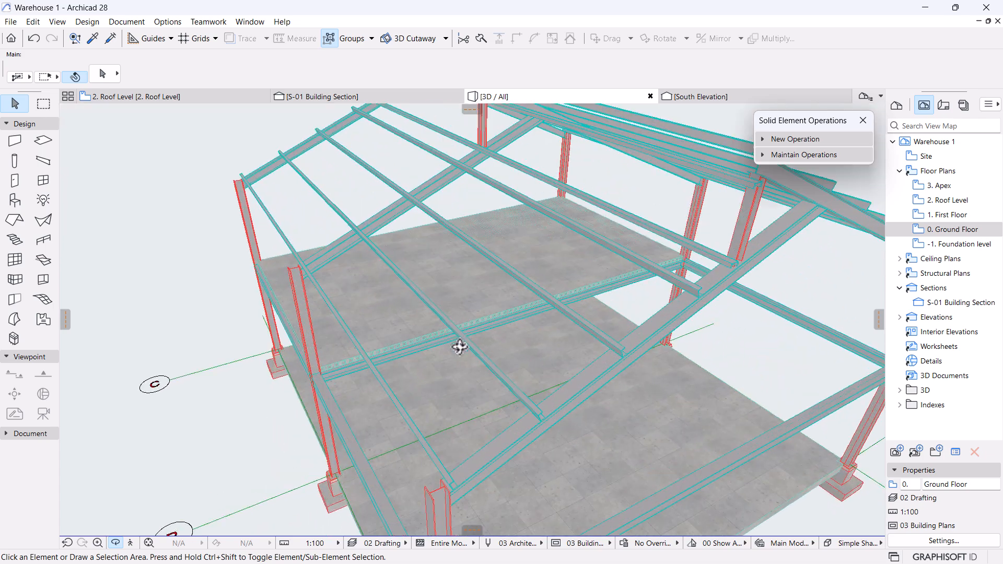
pyautogui.keyDown('shift'); pyautogui.moveTo(471, 399); pyautogui.dragTo(600, 481, button='middle'); pyautogui.keyUp('shift')
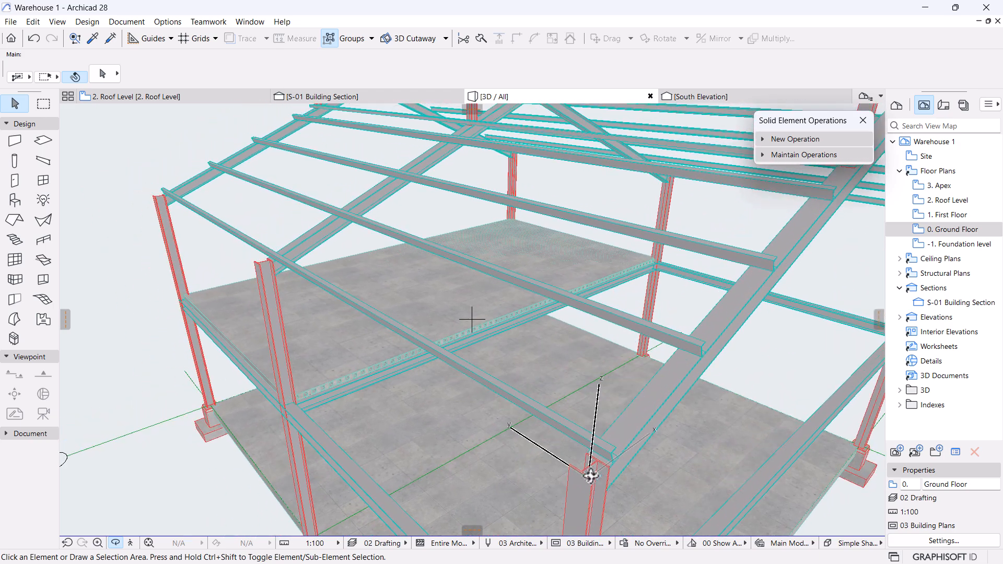
pyautogui.keyDown('shift'); pyautogui.moveTo(324, 347); pyautogui.dragTo(397, 358, button='middle'); pyautogui.keyUp('shift')
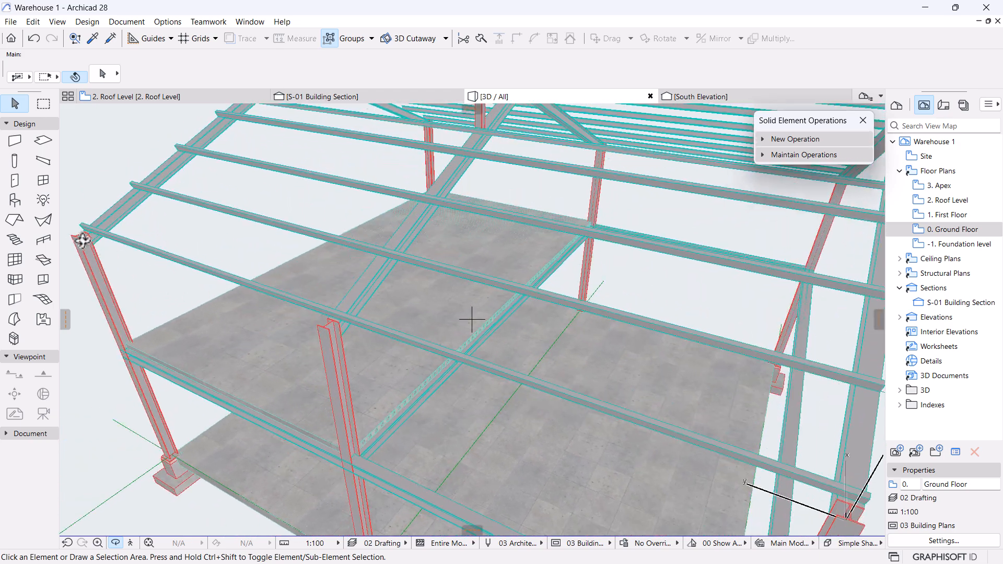
pyautogui.keyDown('shift'); pyautogui.moveTo(277, 318); pyautogui.dragTo(404, 384, button='middle'); pyautogui.keyUp('shift')
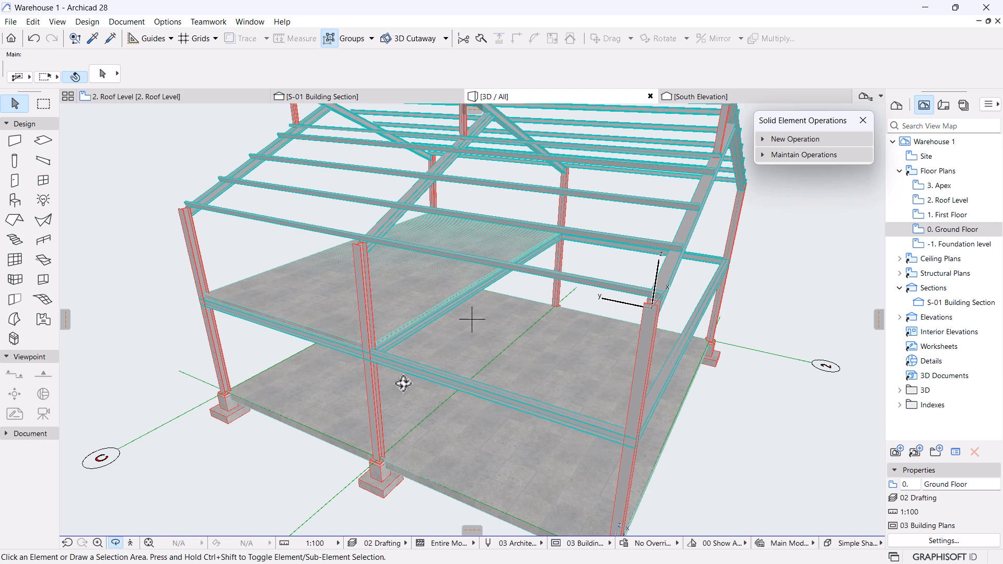
pyautogui.keyDown('shift'); pyautogui.moveTo(403, 383); pyautogui.dragTo(383, 381, button='middle'); pyautogui.keyUp('shift')
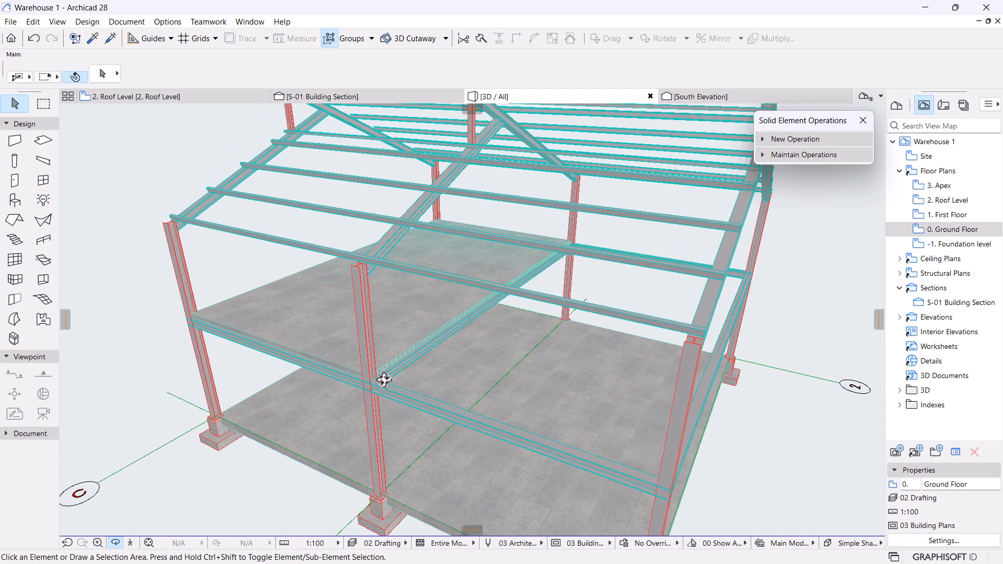
pyautogui.keyDown('shift'); pyautogui.moveTo(172, 243); pyautogui.dragTo(470, 432, button='middle'); pyautogui.keyUp('shift')
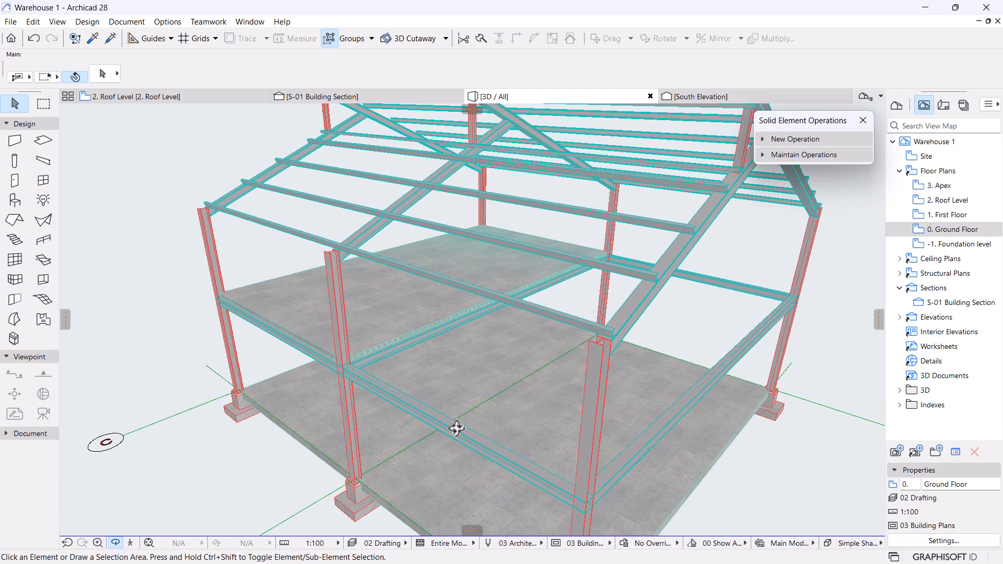
pyautogui.scroll(2, 205, 213)
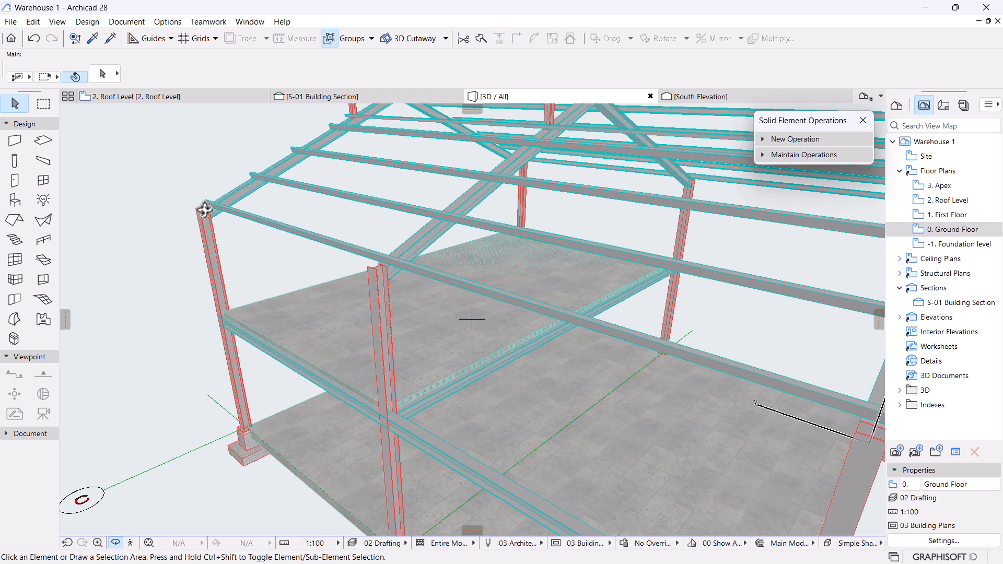
pyautogui.scroll(3, 204, 213)
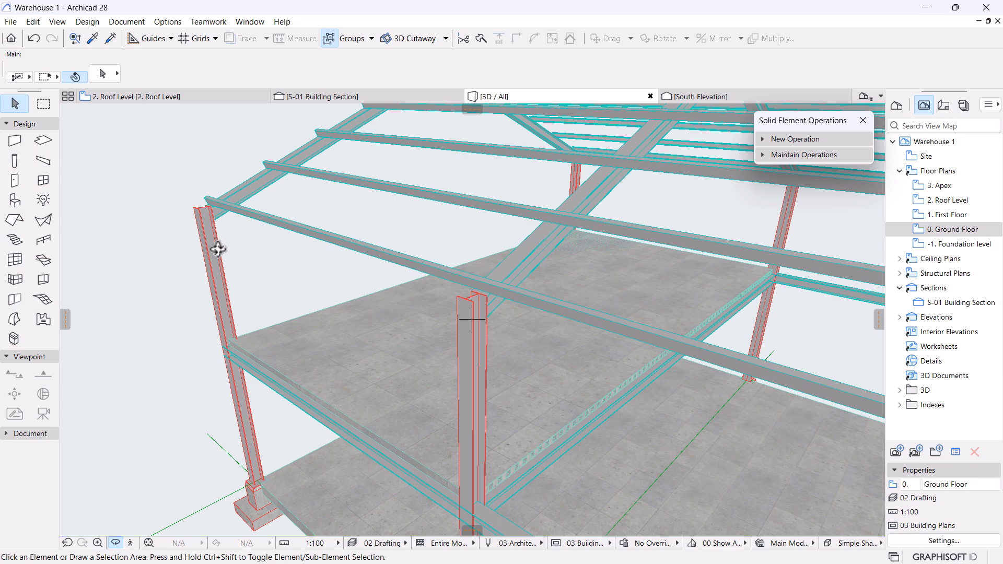
pyautogui.scroll(-2, 223, 254)
pyautogui.scroll(-3, 211, 219)
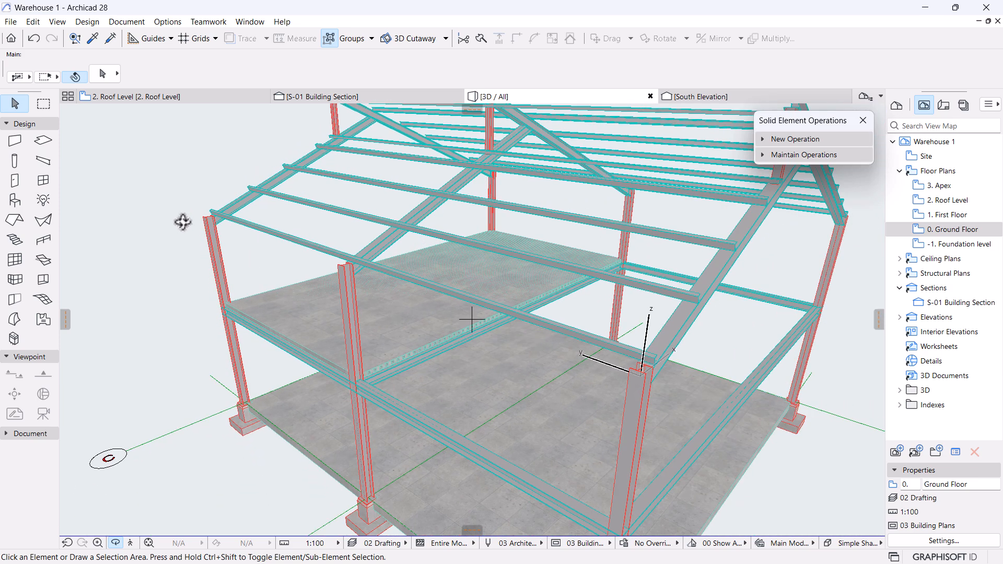
pyautogui.scroll(2, 196, 215)
pyautogui.scroll(1, 199, 212)
pyautogui.scroll(-4, 196, 209)
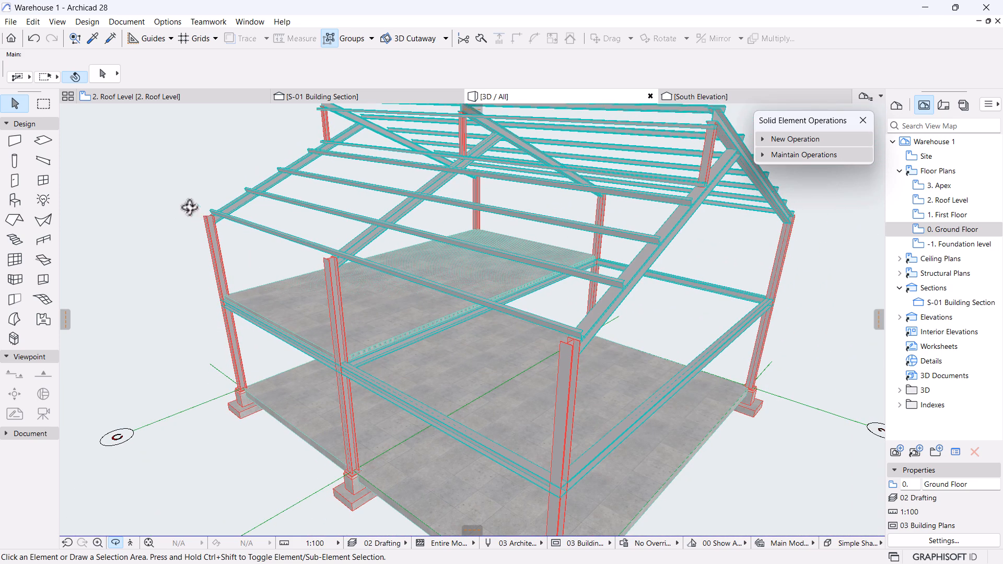
pyautogui.scroll(1, 271, 231)
pyautogui.scroll(2, 282, 260)
pyautogui.keyDown('shift'); pyautogui.moveTo(281, 259); pyautogui.dragTo(247, 245, button='middle'); pyautogui.keyUp('shift')
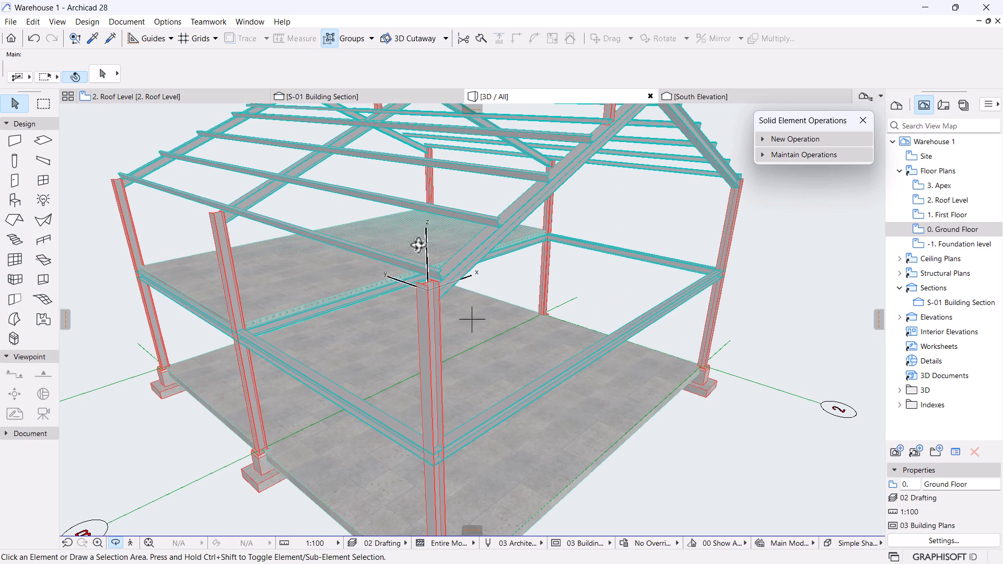
pyautogui.moveTo(376, 279)
pyautogui.keyDown('shift'); pyautogui.mouseDown(button='middle')
pyautogui.moveTo(577, 319)
pyautogui.moveTo(381, 287)
pyautogui.mouseUp(button='middle'); pyautogui.keyUp('shift')
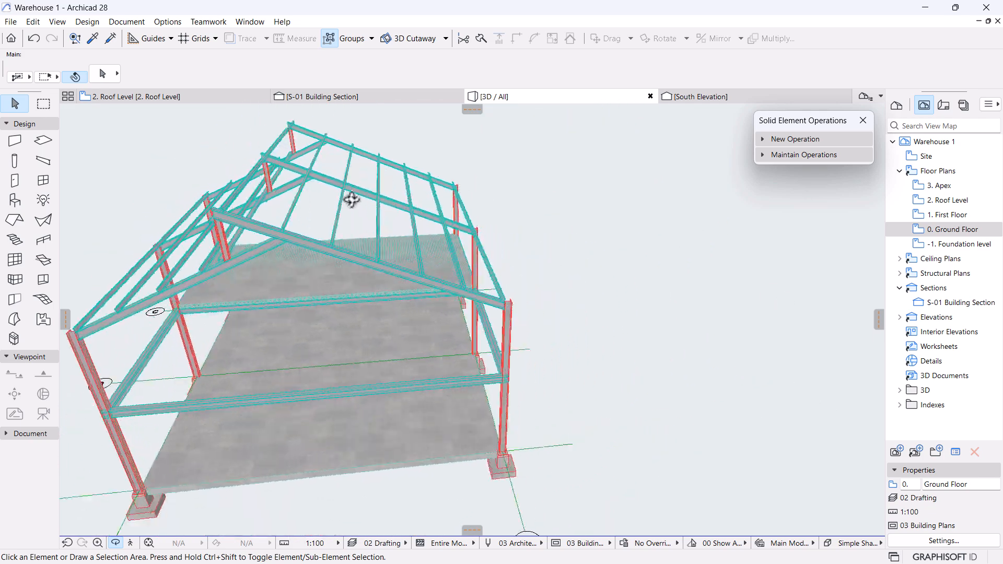
pyautogui.keyDown('shift'); pyautogui.moveTo(431, 217); pyautogui.dragTo(556, 271, button='middle'); pyautogui.keyUp('shift')
pyautogui.moveTo(393, 179); pyautogui.dragTo(413, 204, button='middle')
pyautogui.scroll(1, 428, 209)
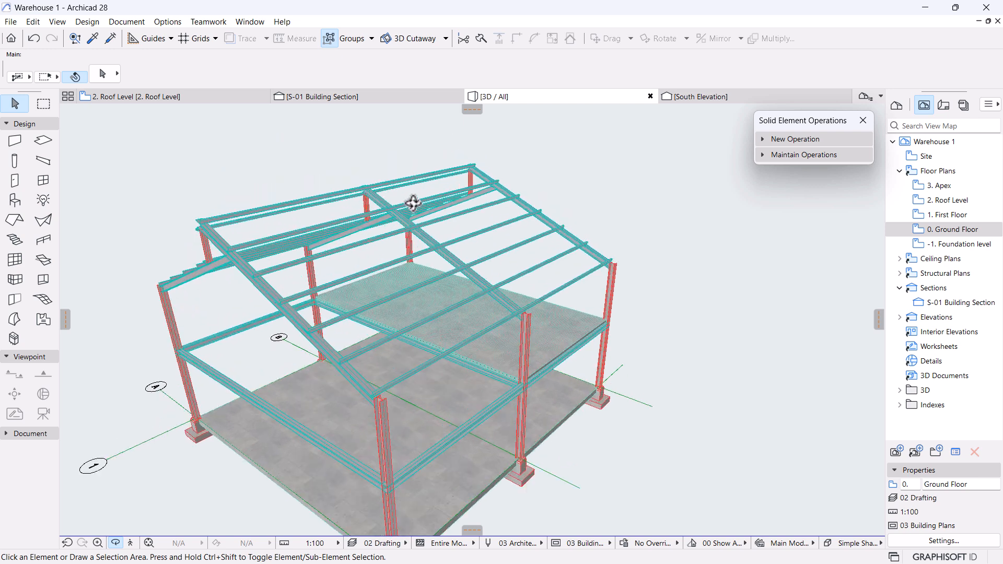
pyautogui.moveTo(806, 271); pyautogui.dragTo(632, 419)
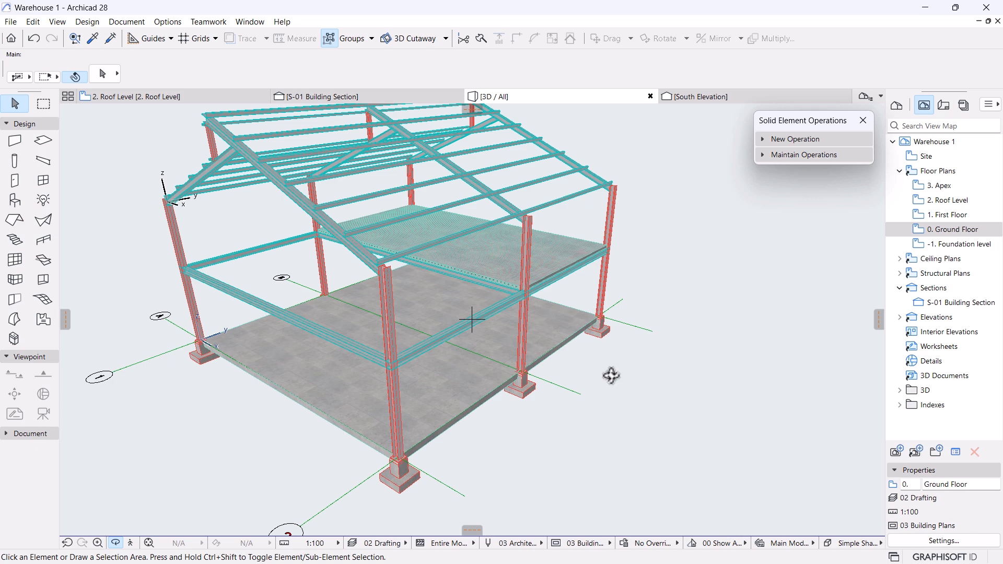
pyautogui.moveTo(611, 375); pyautogui.dragTo(465, 344)
pyautogui.scroll(2, 456, 344)
pyautogui.moveTo(545, 254); pyautogui.dragTo(528, 345)
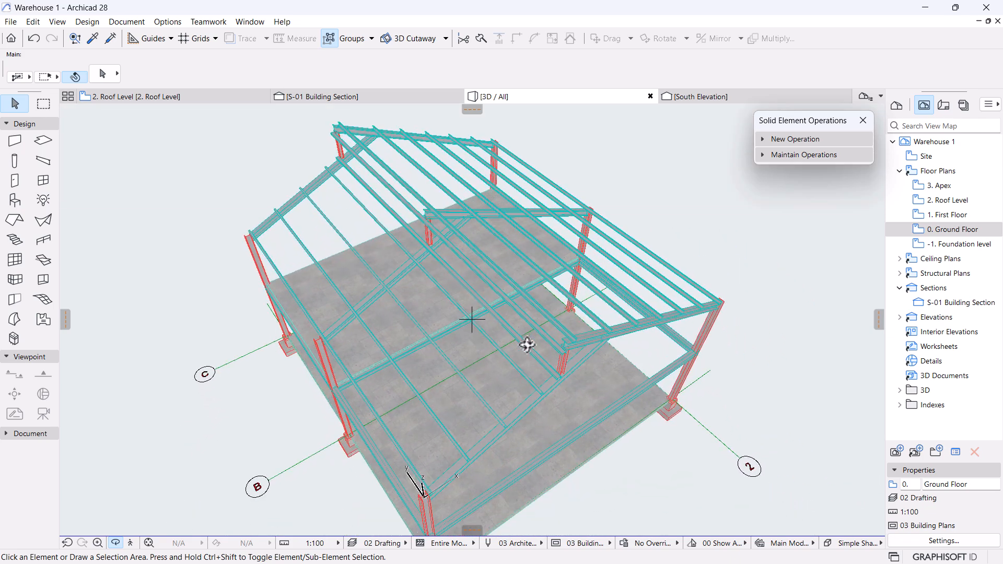
# Show the 2. Roof Level plan, deselect the S-01 section marker, and pick the Object tool.
pyautogui.click(209, 99)
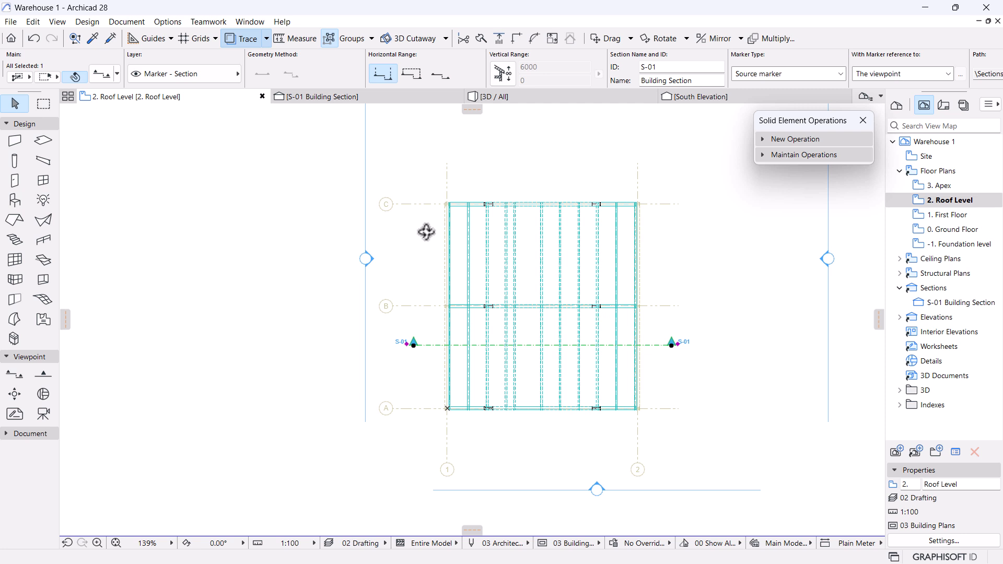
pyautogui.click(736, 403)
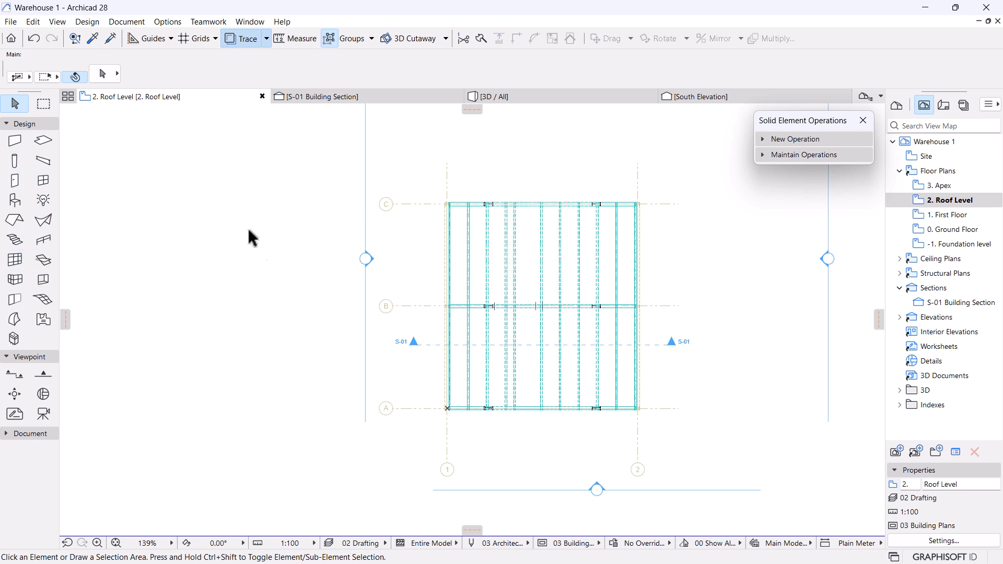
pyautogui.click(12, 203)
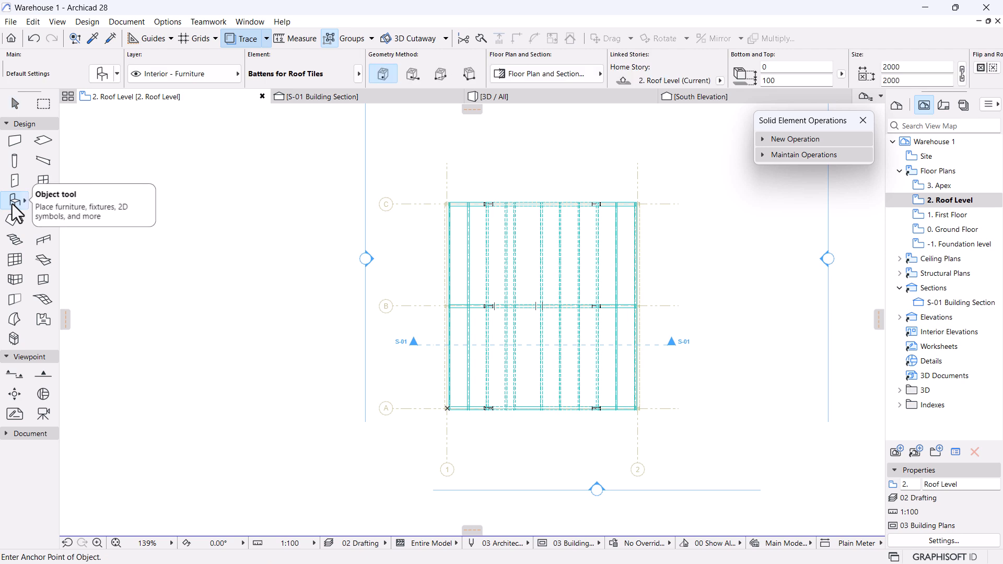
# Search the object library for 'cladding sheet' and choose the Profiled Sheet part.
pyautogui.click(100, 75)
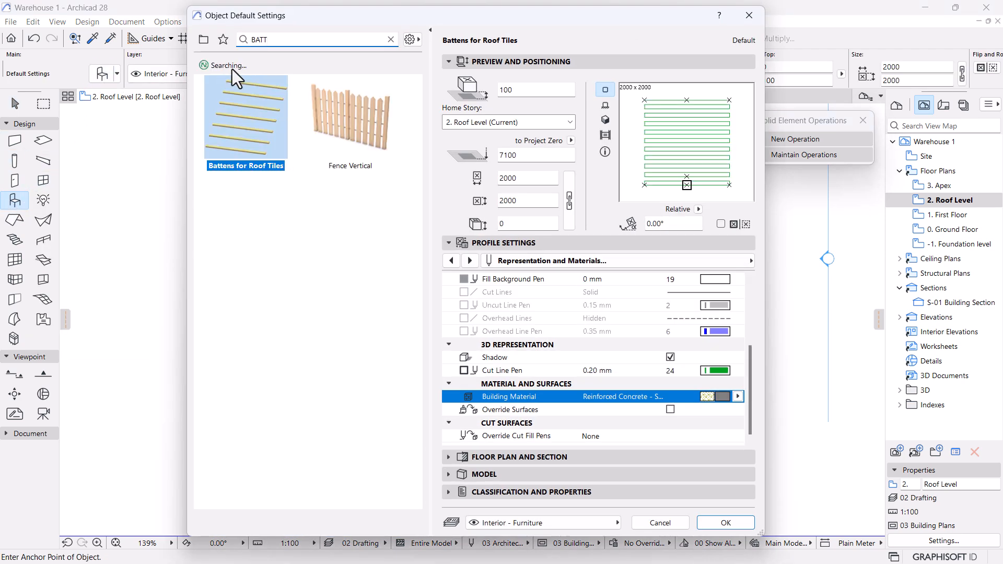
pyautogui.click(391, 40)
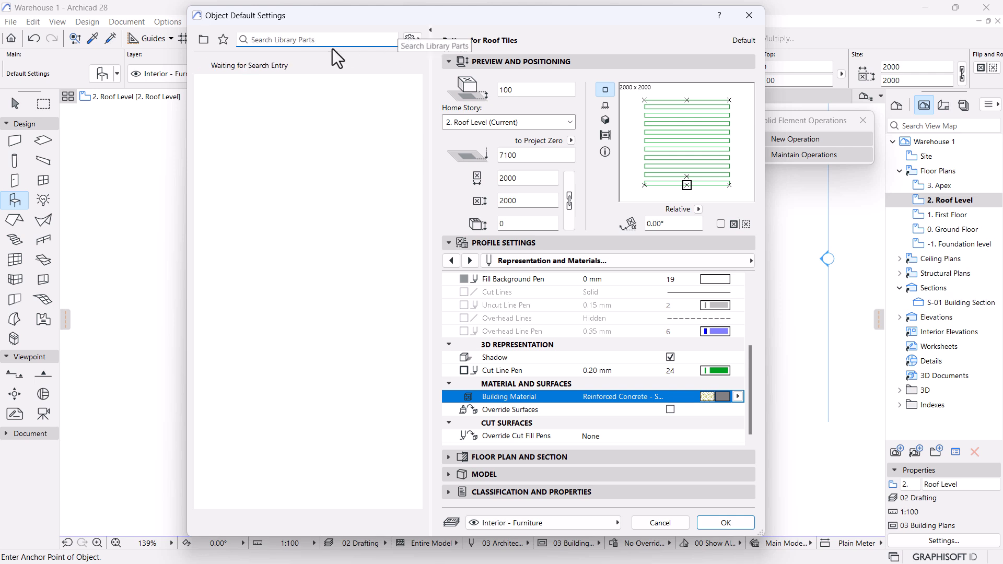
pyautogui.write('clad')
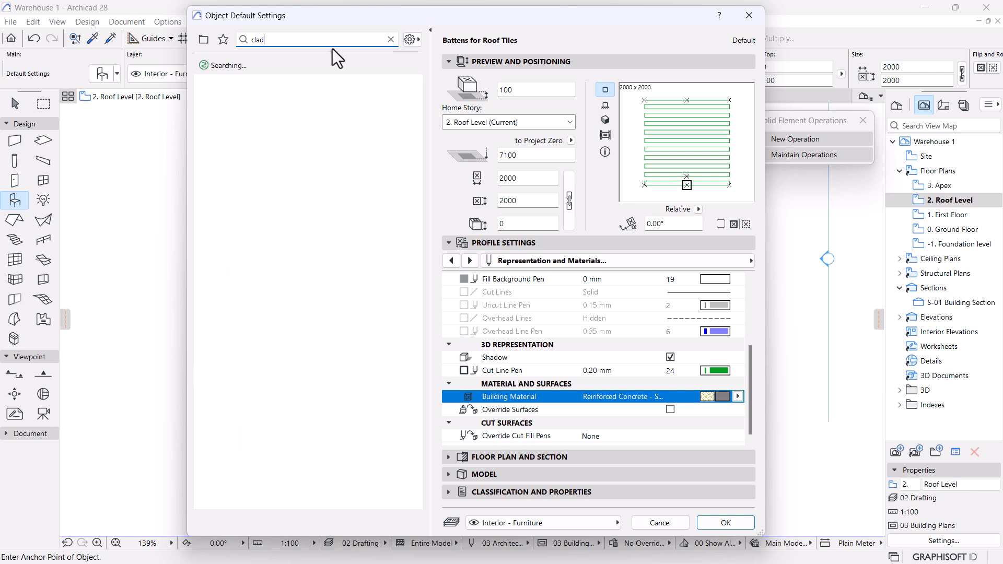
pyautogui.write('din')
pyautogui.press('BackSpace')
pyautogui.press('BackSpace')
pyautogui.press('BackSpace')
pyautogui.write('i')
pyautogui.write('ng')
pyautogui.write('sheet')
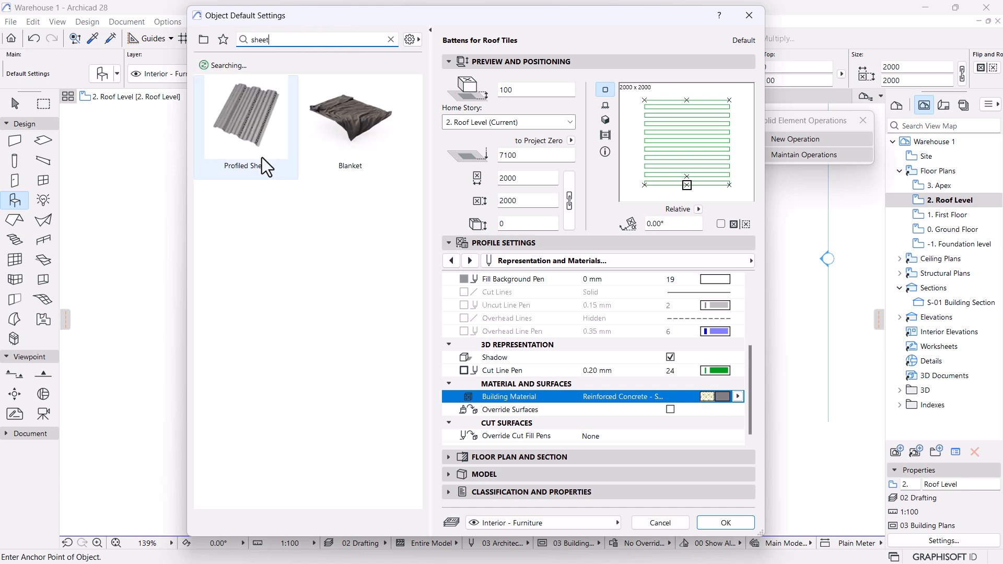
pyautogui.click(228, 125)
# Give the Profiled Sheet the 38x150 profile and a 23° Pivot and Edge slope.
pyautogui.click(497, 315)
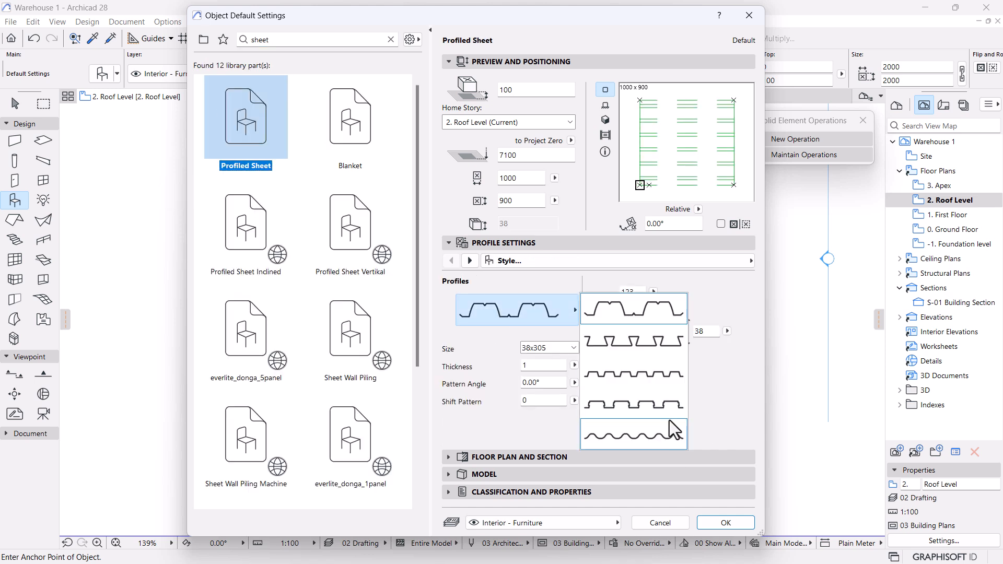
pyautogui.click(623, 410)
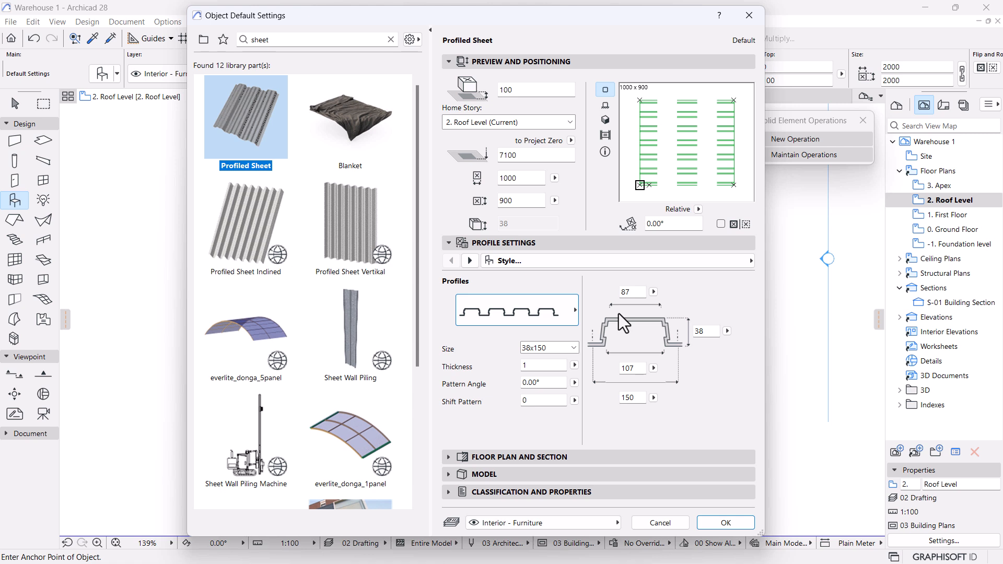
pyautogui.click(470, 261)
pyautogui.click(681, 396)
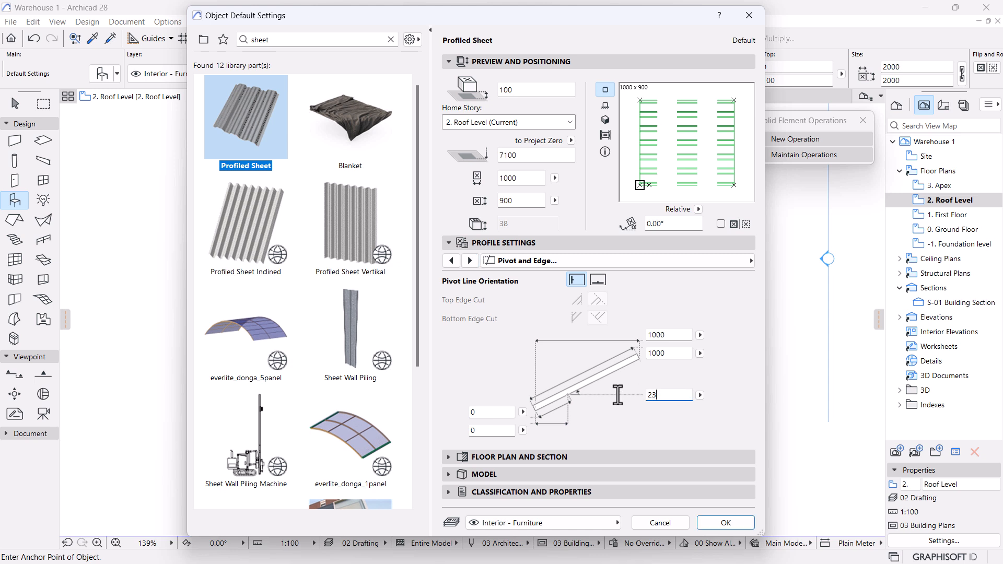
pyautogui.write('23')
pyautogui.press('Return')
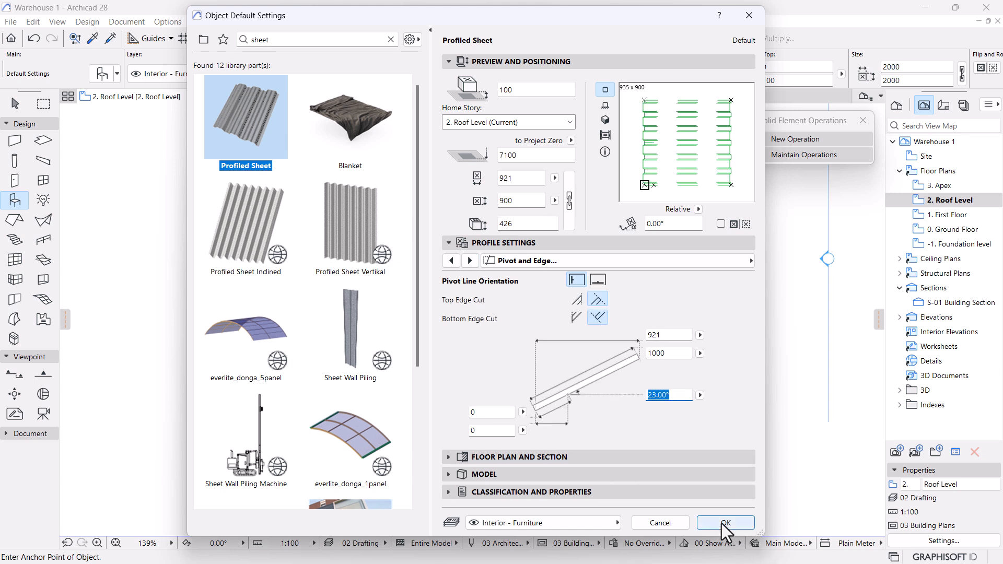
# Confirm the Profiled Sheet defaults and select the placed 921 × 900 sheet between grids A and B.
pyautogui.click(724, 523)
pyautogui.scroll(3, 465, 407)
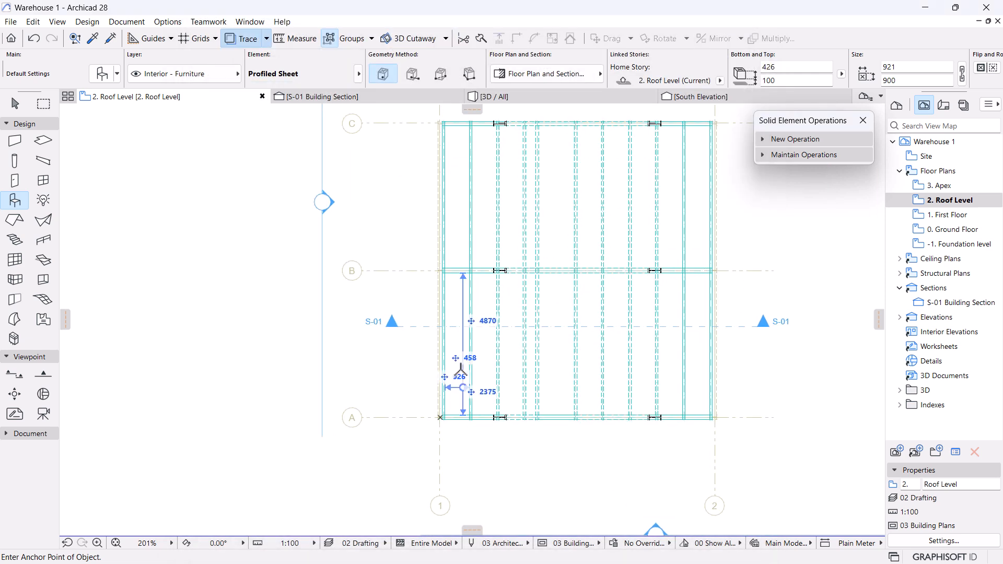
pyautogui.scroll(3, 461, 403)
pyautogui.press('Escape')
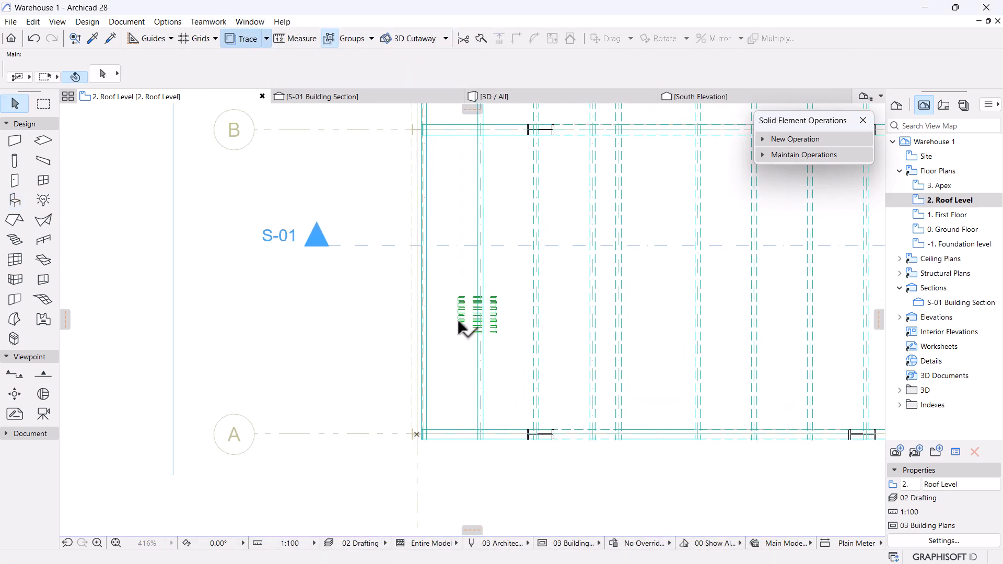
pyautogui.scroll(4, 459, 331)
pyautogui.click(460, 331)
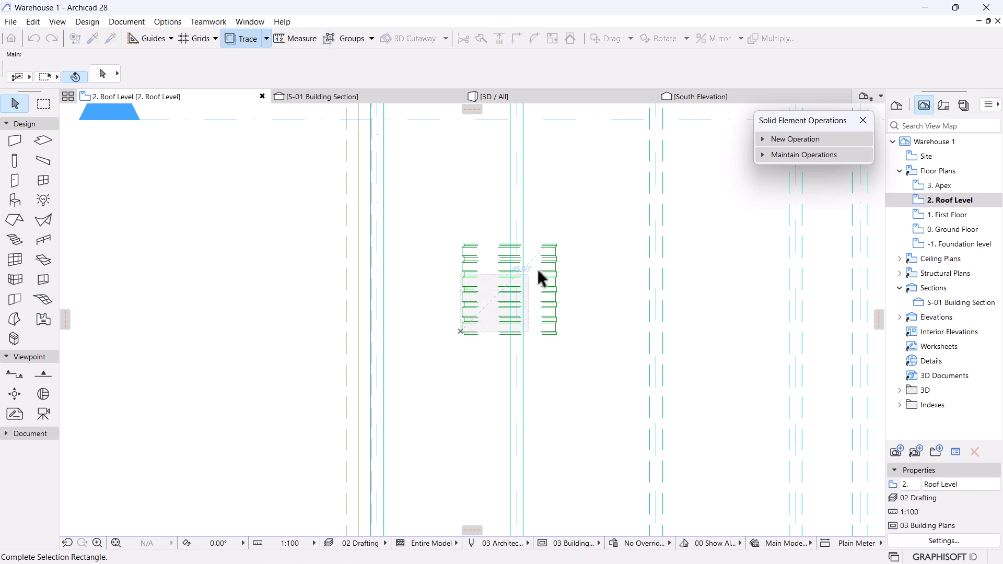
pyautogui.click(560, 245)
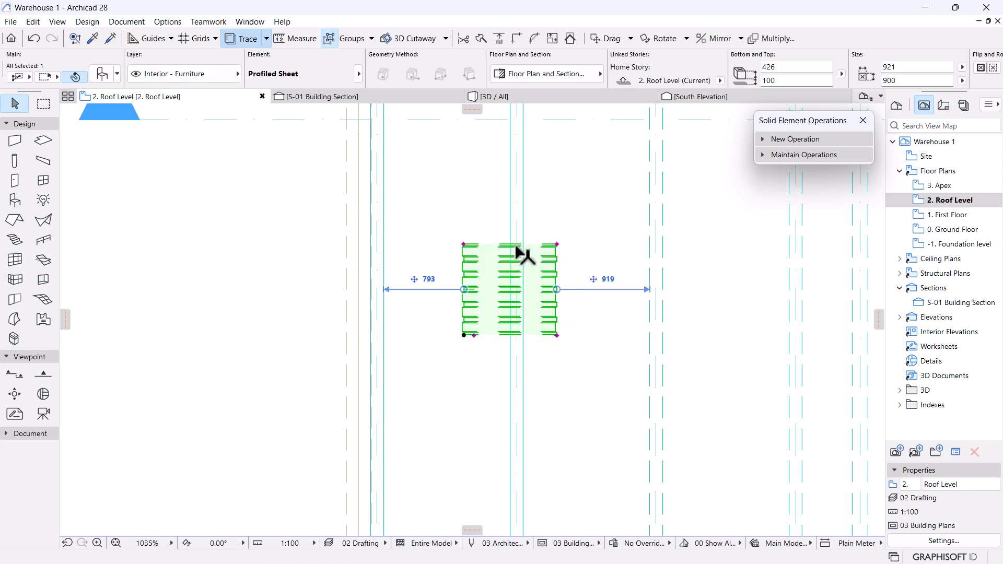
pyautogui.scroll(2, 518, 254)
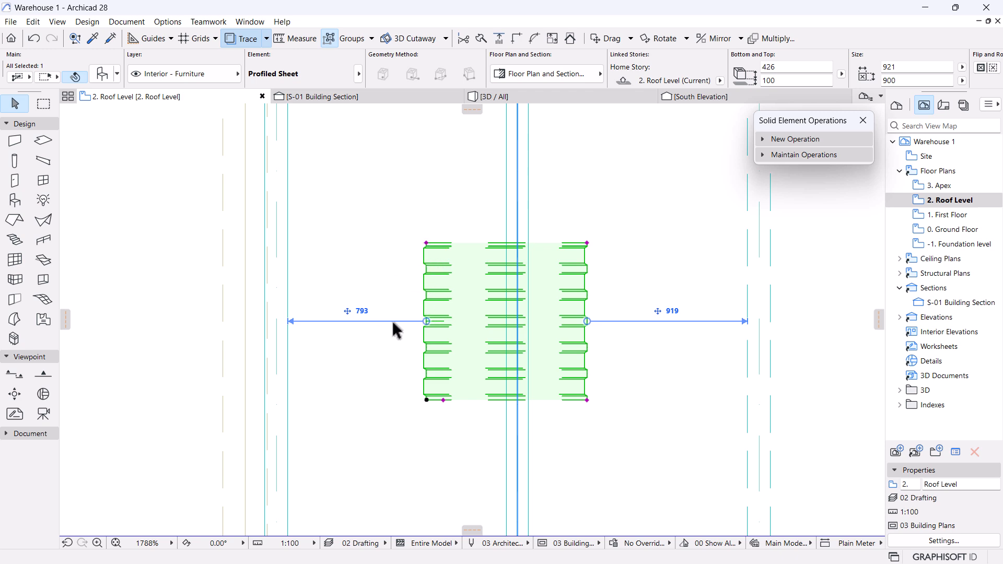
pyautogui.scroll(-6, 418, 314)
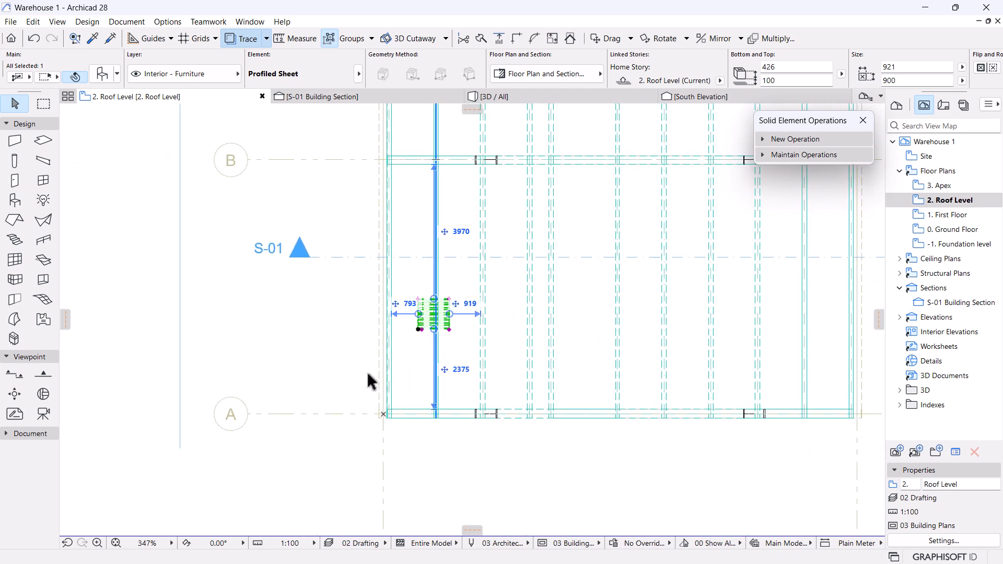
# In 3D, move the green profiled sheet from its corner onto the beam corner, elevation 3260.
pyautogui.click(505, 96)
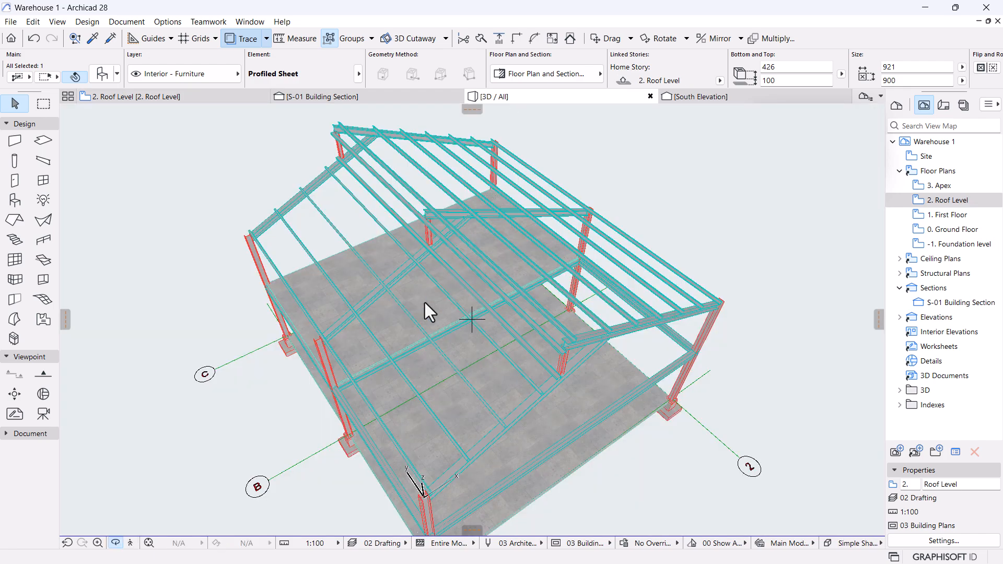
pyautogui.keyDown('shift'); pyautogui.moveTo(425, 302); pyautogui.dragTo(409, 356, button='middle'); pyautogui.keyUp('shift')
pyautogui.keyDown('shift'); pyautogui.moveTo(392, 410); pyautogui.dragTo(481, 386, button='middle'); pyautogui.keyUp('shift')
pyautogui.scroll(3, 468, 455)
pyautogui.scroll(2, 482, 387)
pyautogui.click(354, 327)
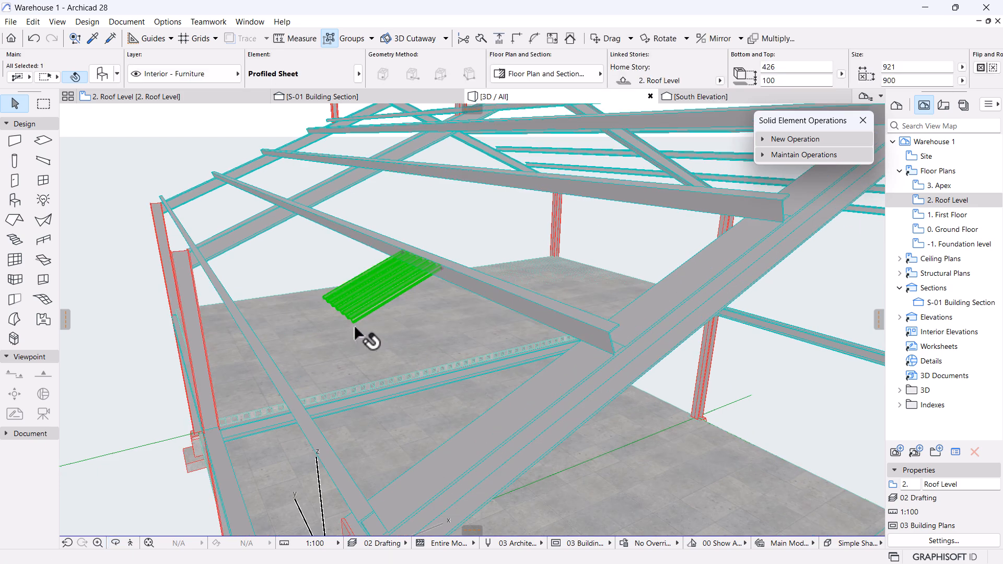
pyautogui.hotkey('ctrl', 'd')
pyautogui.click(354, 327)
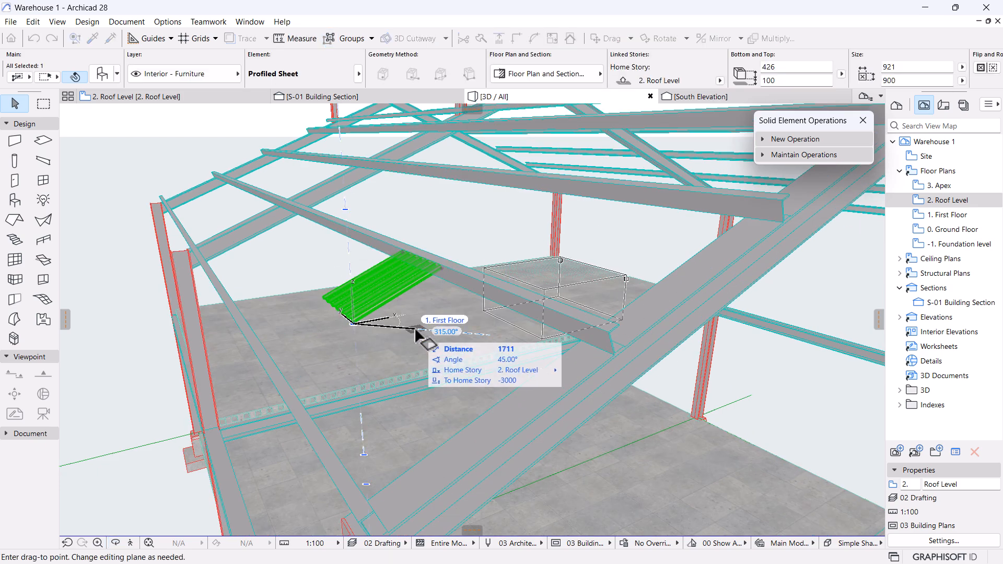
pyautogui.scroll(-3, 416, 336)
pyautogui.moveTo(393, 355); pyautogui.dragTo(422, 293, button='middle')
pyautogui.scroll(5, 476, 276)
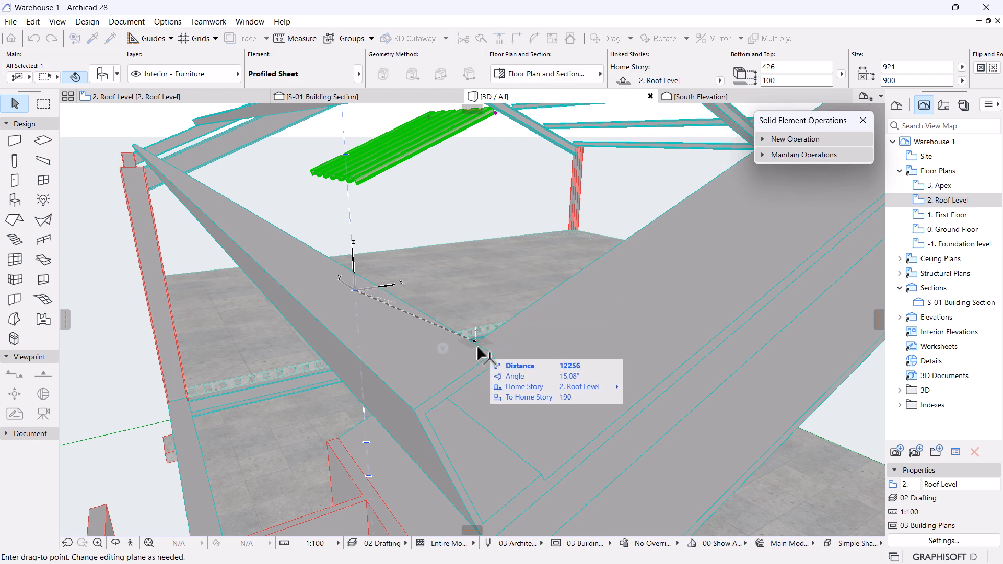
pyautogui.click(415, 410)
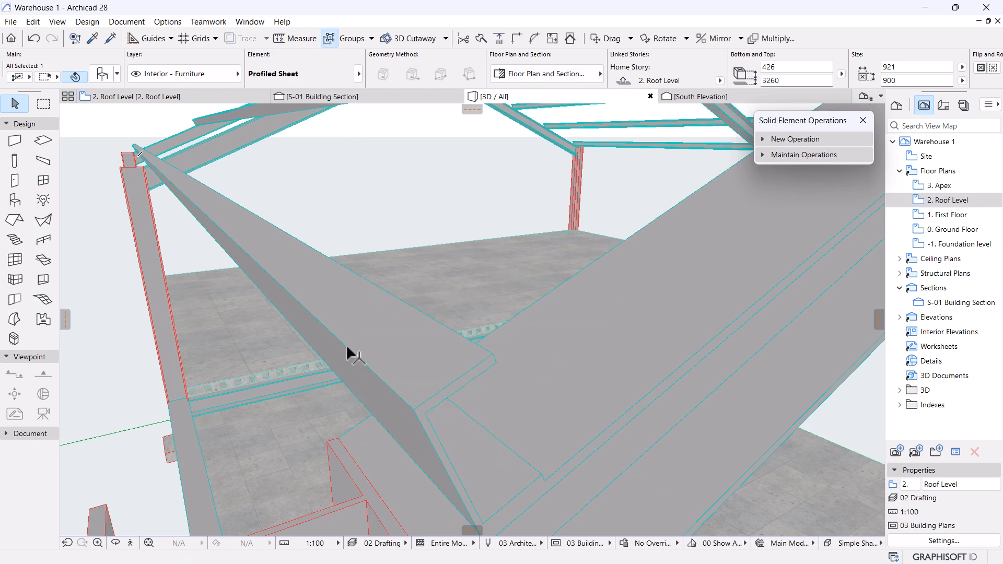
# Go back to the 2. Roof Level floor plan.
pyautogui.scroll(-3, 415, 385)
pyautogui.scroll(-6, 416, 384)
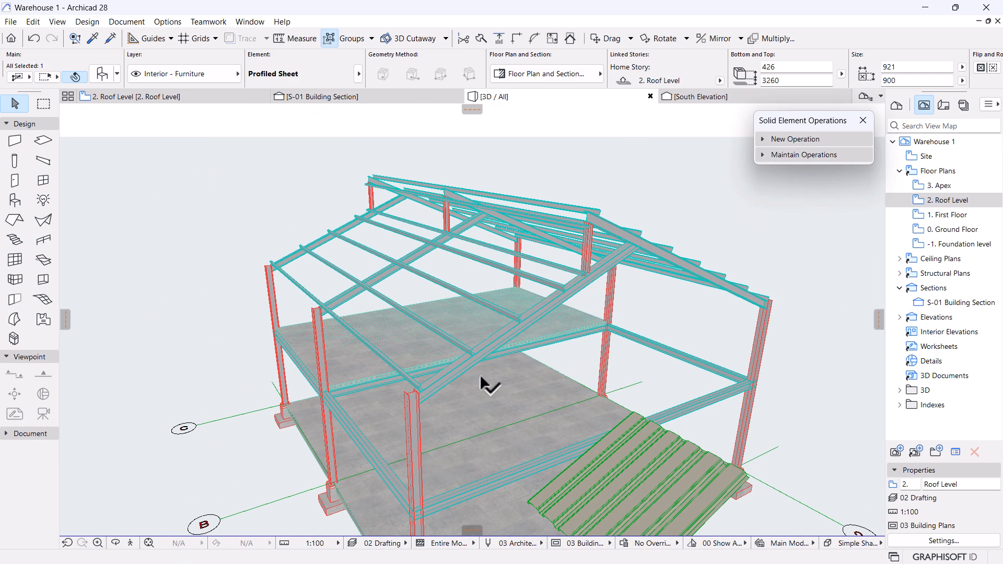
pyautogui.scroll(3, 486, 436)
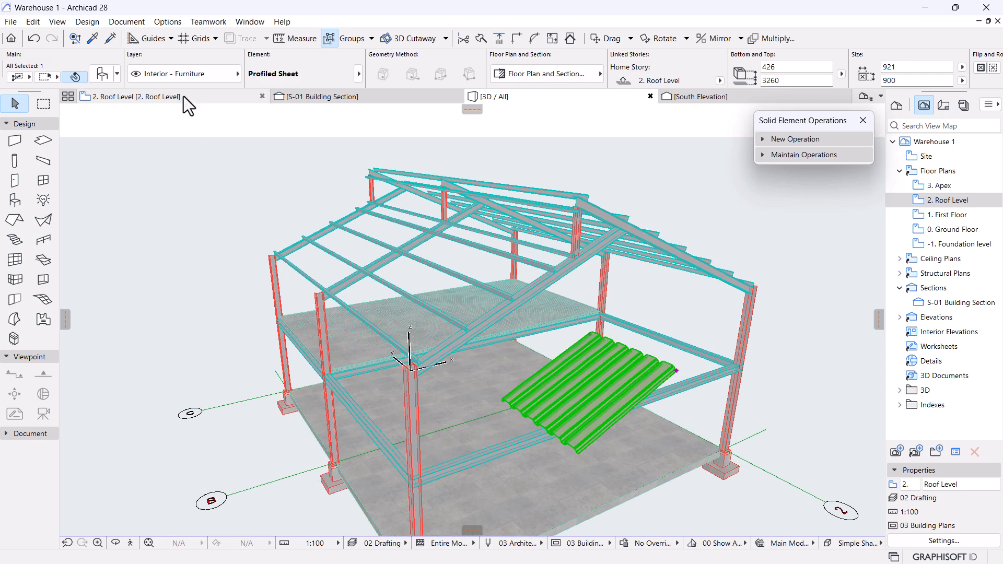
pyautogui.click(184, 96)
pyautogui.scroll(-7, 433, 366)
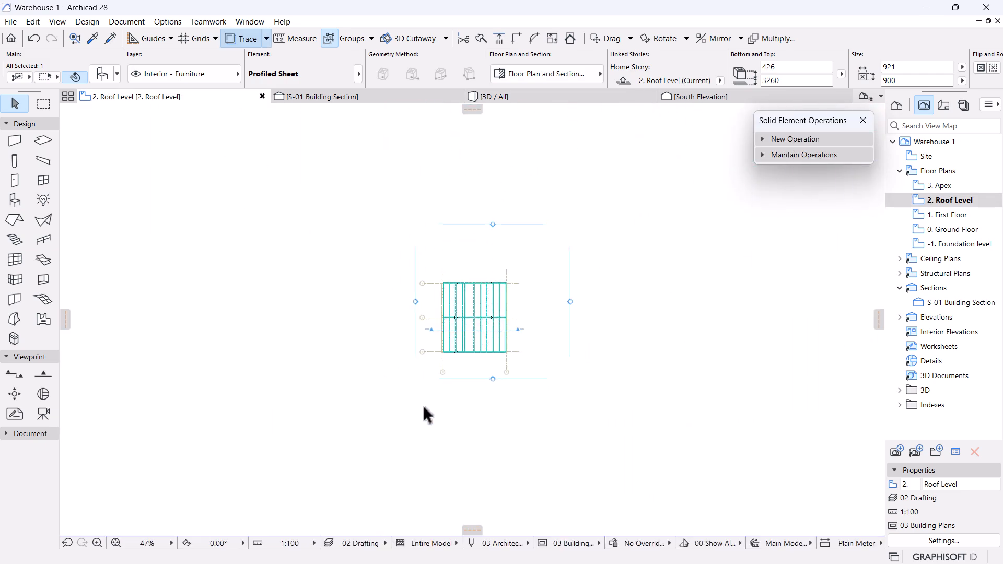
# Move the profiled sheet from its lower-left corner to the A/1 grid corner.
pyautogui.scroll(6, 405, 392)
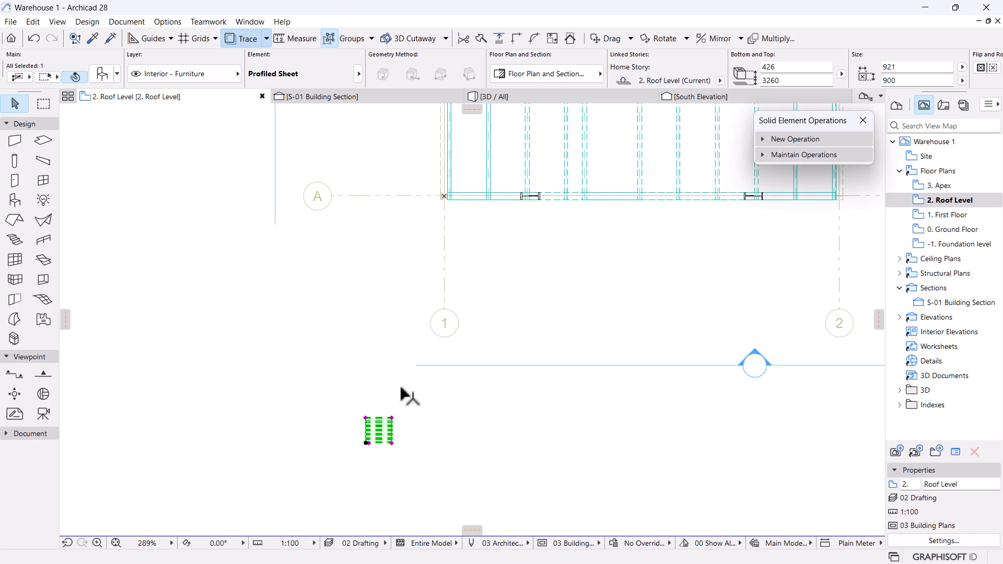
pyautogui.hotkey('ctrl', 'd')
pyautogui.click(365, 443)
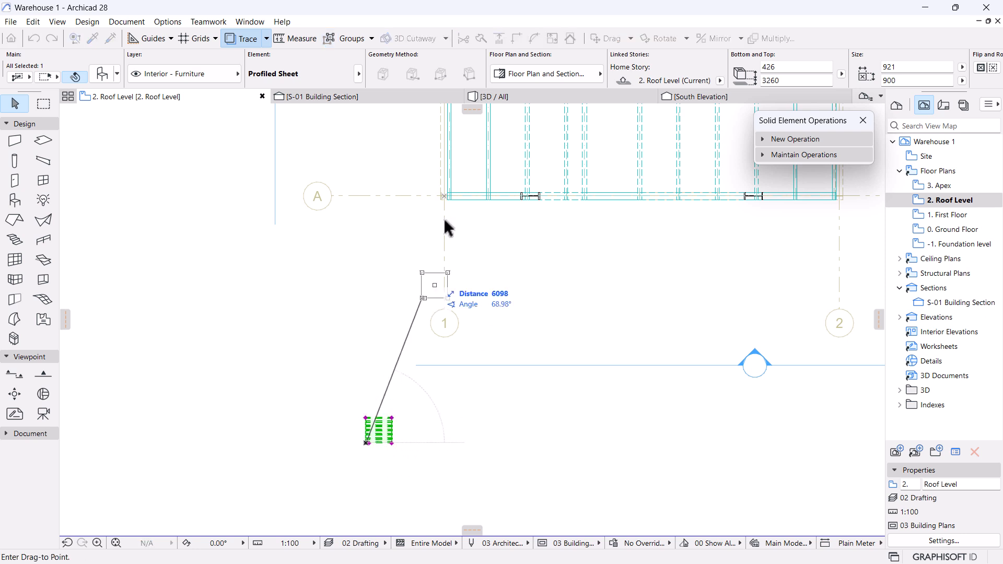
pyautogui.scroll(3, 458, 164)
pyautogui.scroll(3, 426, 222)
pyautogui.scroll(2, 445, 309)
pyautogui.scroll(2, 444, 309)
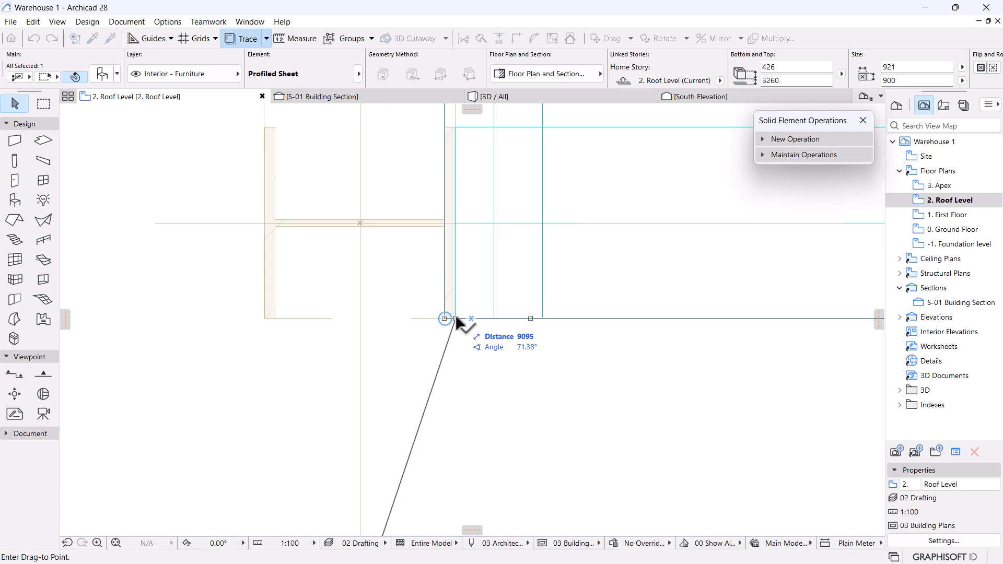
pyautogui.scroll(-5, 396, 349)
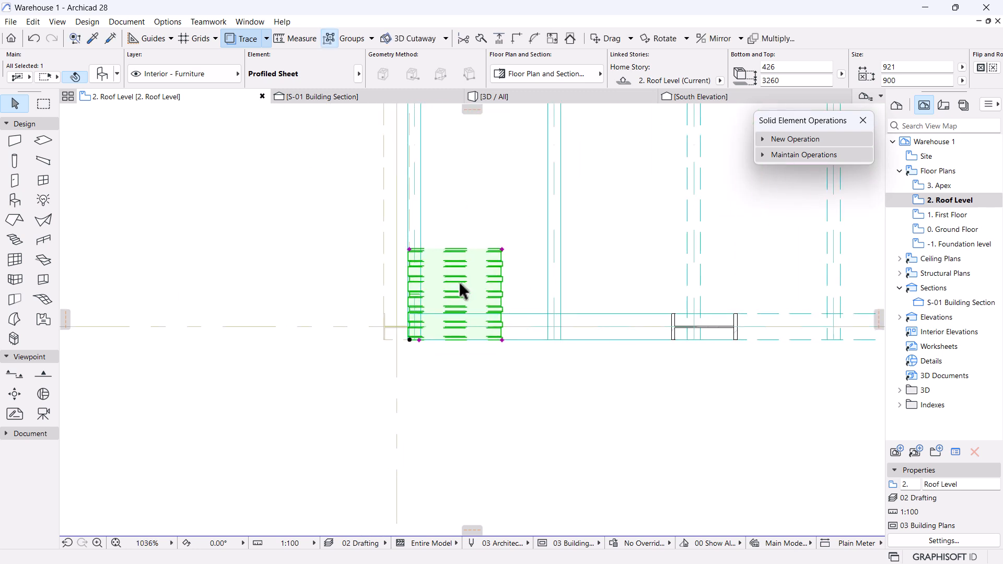
# Stretch the sheet to 4258 × 15255 and open the S-01 Building Section.
pyautogui.click(466, 364)
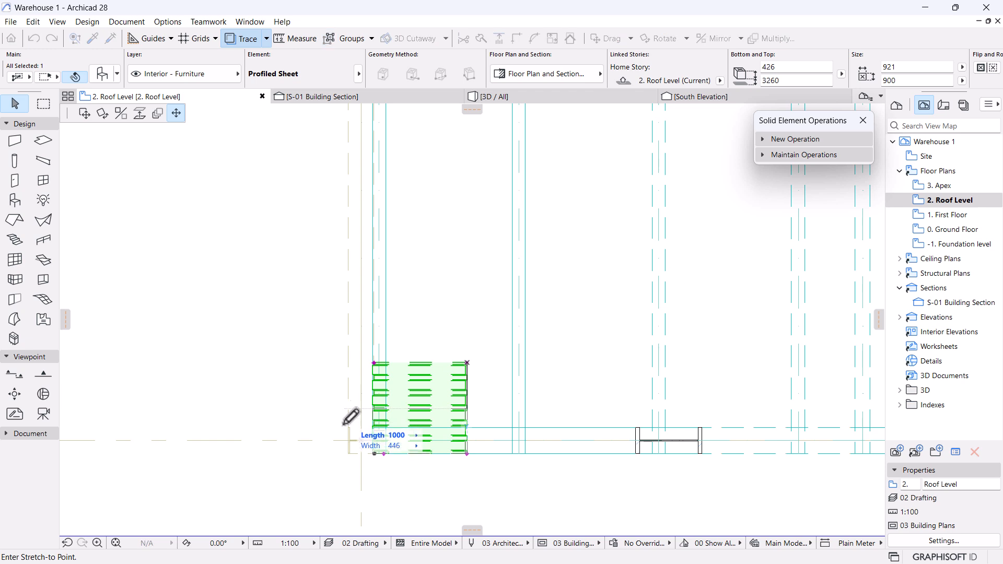
pyautogui.scroll(-4, 331, 406)
pyautogui.scroll(3, 430, 205)
pyautogui.scroll(-5, 426, 233)
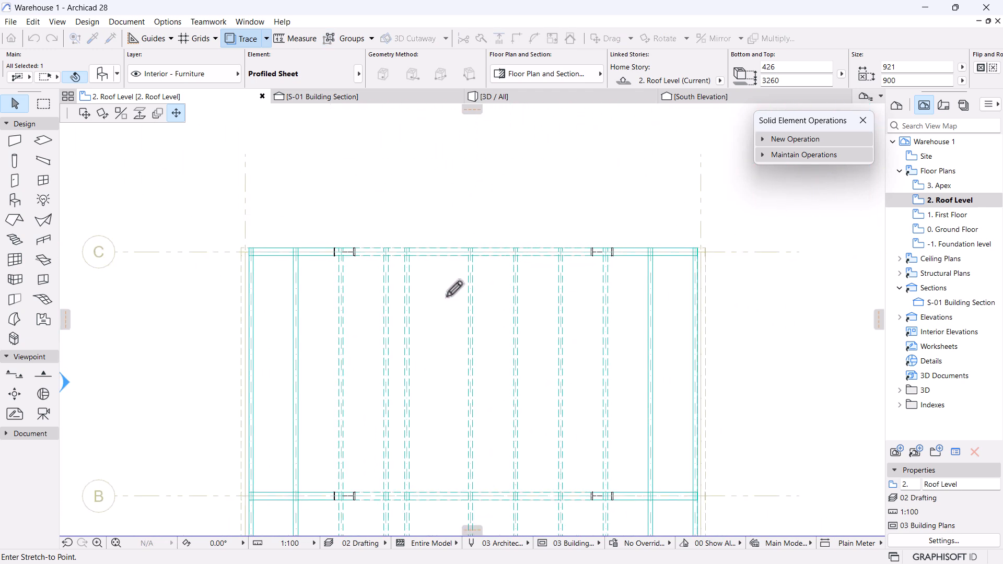
pyautogui.scroll(2, 481, 198)
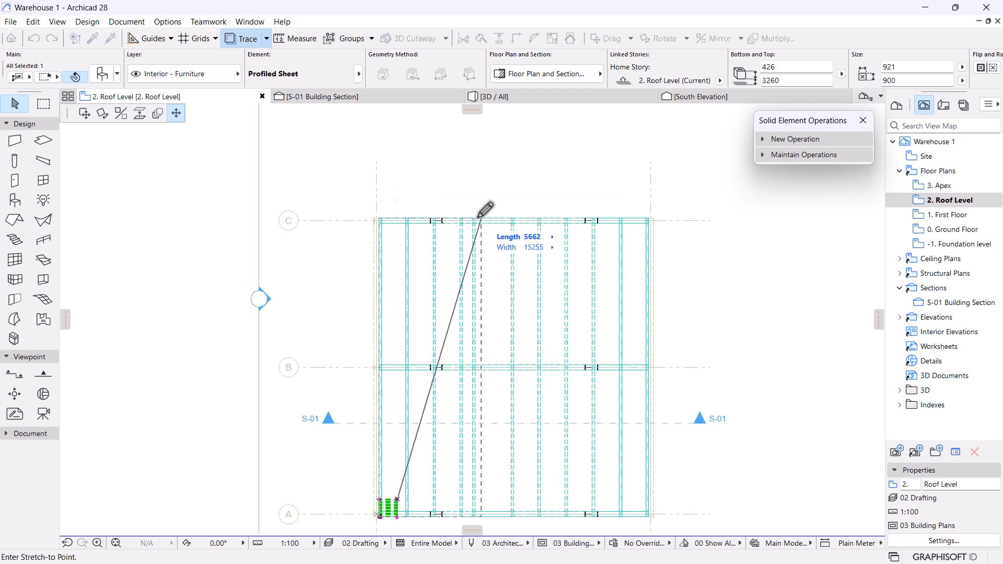
pyautogui.scroll(4, 491, 168)
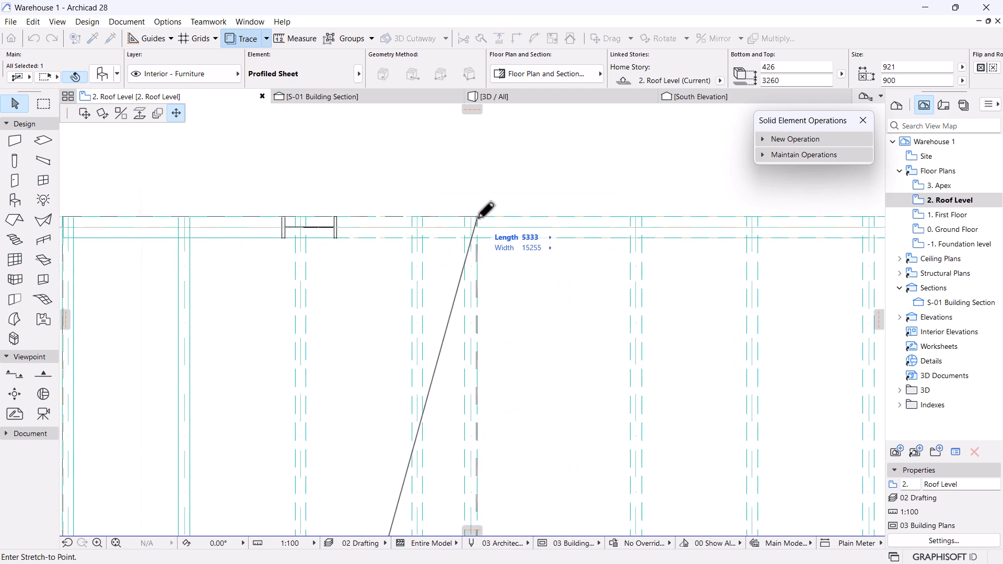
pyautogui.click(422, 217)
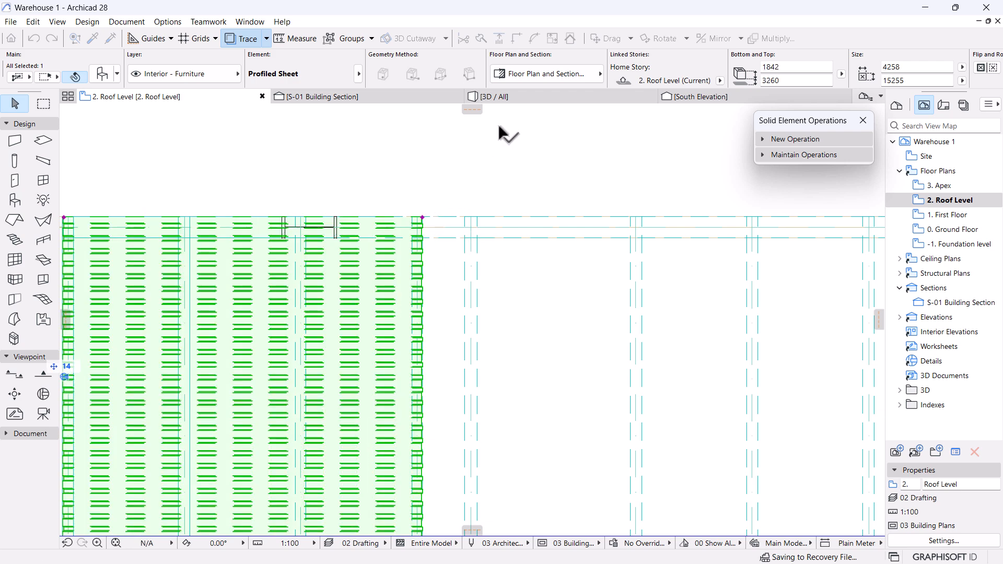
pyautogui.click(338, 96)
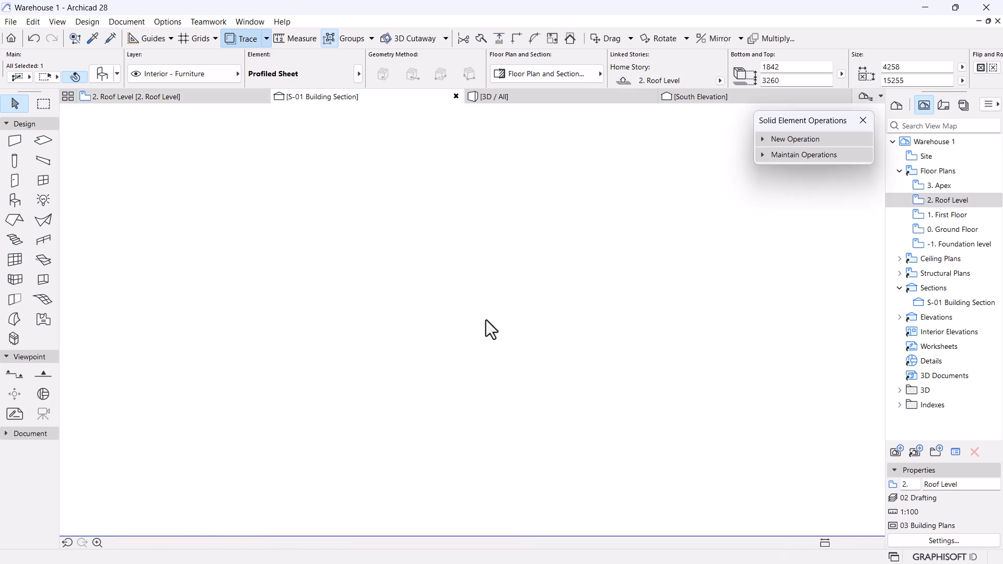
# In section S-01, move the profiled sheet onto the left rafter at the wall top.
pyautogui.scroll(-3, 390, 346)
pyautogui.moveTo(367, 329); pyautogui.dragTo(460, 291, button='middle')
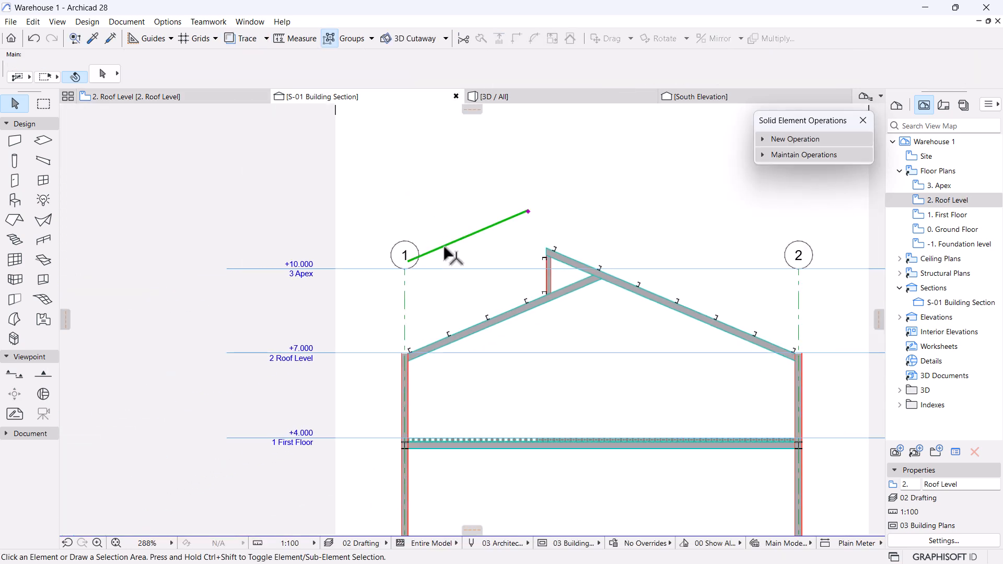
pyautogui.click(444, 247)
pyautogui.scroll(4, 386, 307)
pyautogui.hotkey('ctrl', 'd')
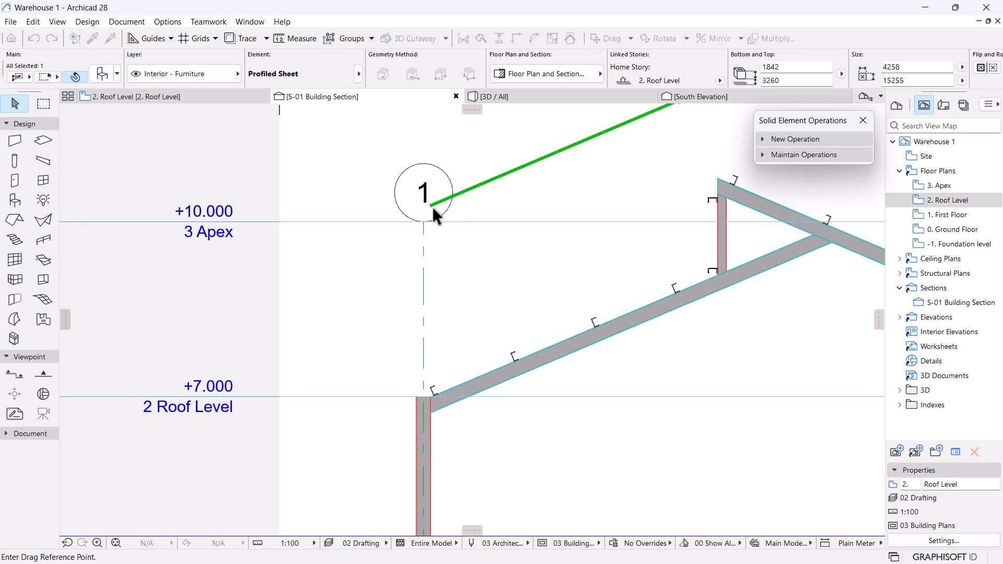
pyautogui.click(431, 208)
pyautogui.scroll(3, 430, 399)
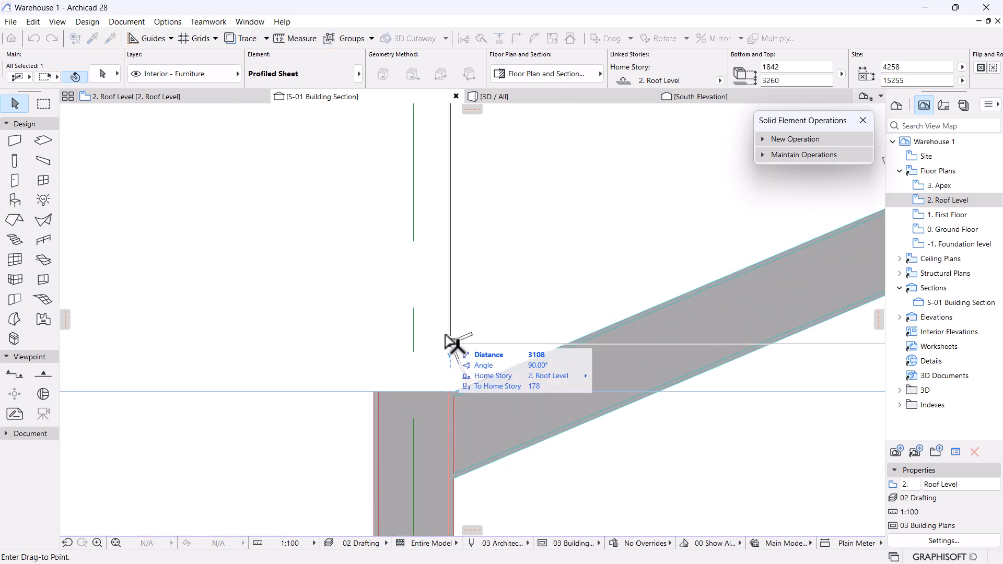
pyautogui.click(394, 369)
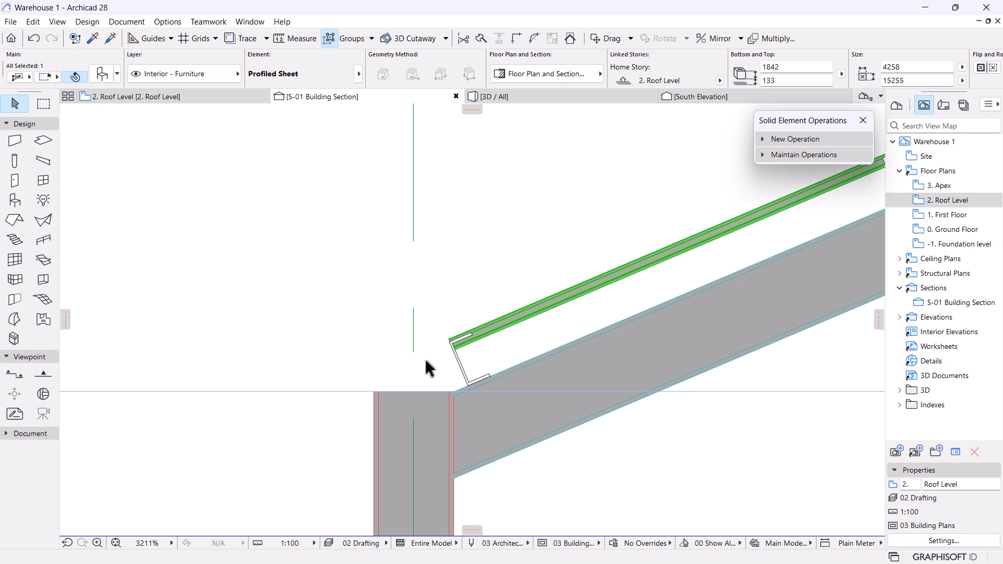
pyautogui.scroll(3, 423, 369)
pyautogui.scroll(3, 522, 316)
# Lift the sheet 32 onto the purlins, then return to the Roof Level plan.
pyautogui.hotkey('ctrl', 'd')
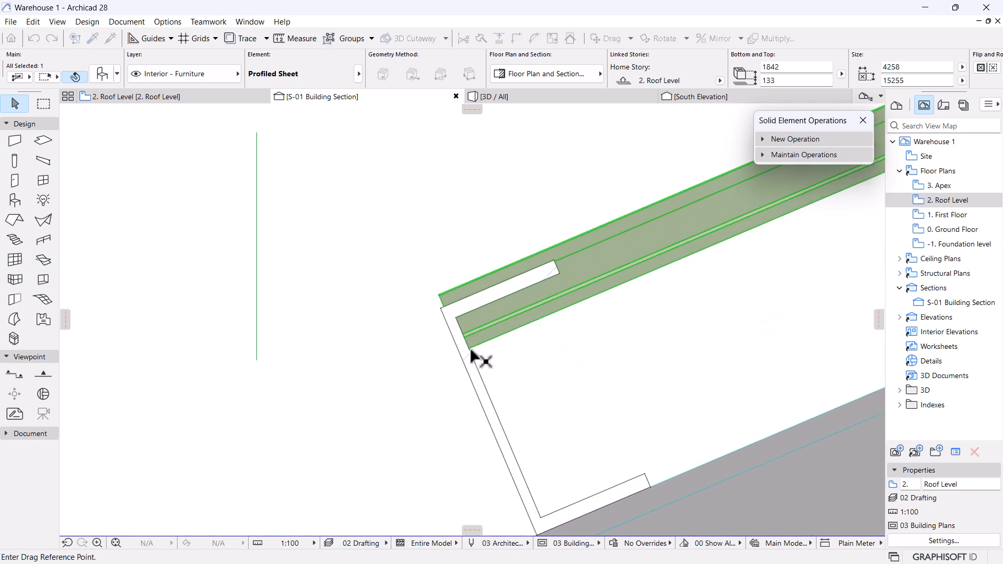
pyautogui.click(468, 348)
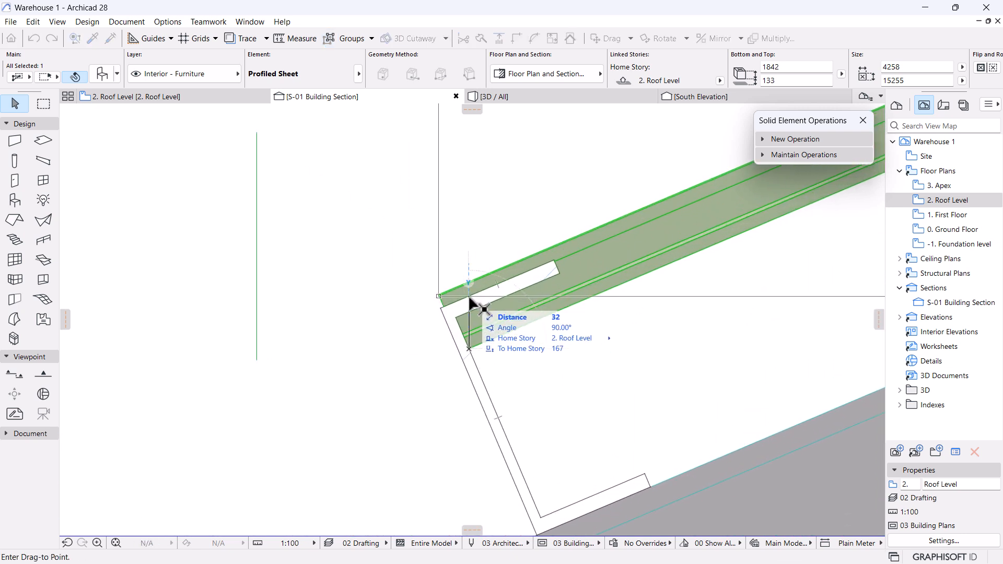
pyautogui.click(469, 297)
pyautogui.scroll(-3, 413, 315)
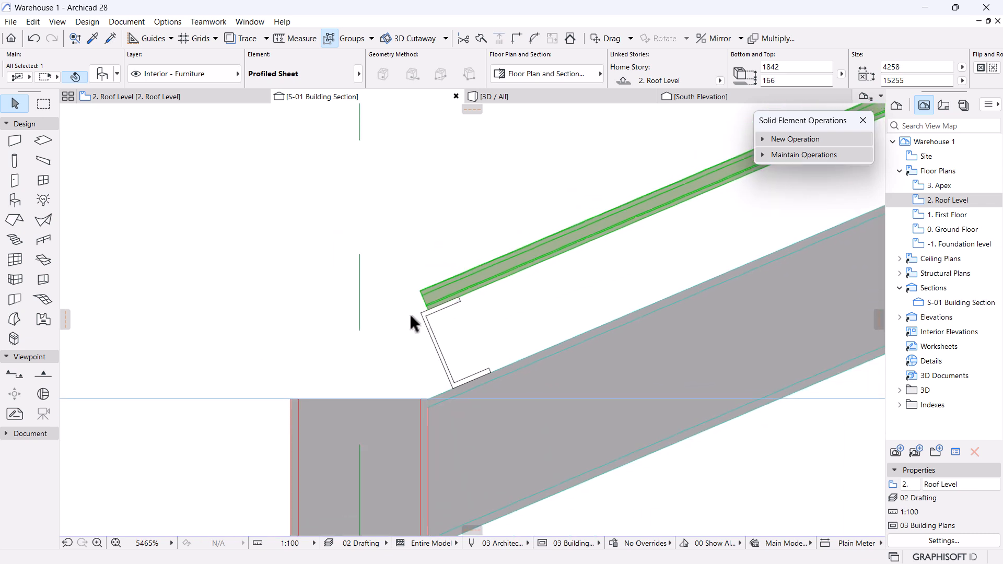
pyautogui.scroll(-5, 409, 311)
pyautogui.scroll(2, 519, 326)
pyautogui.scroll(2, 521, 316)
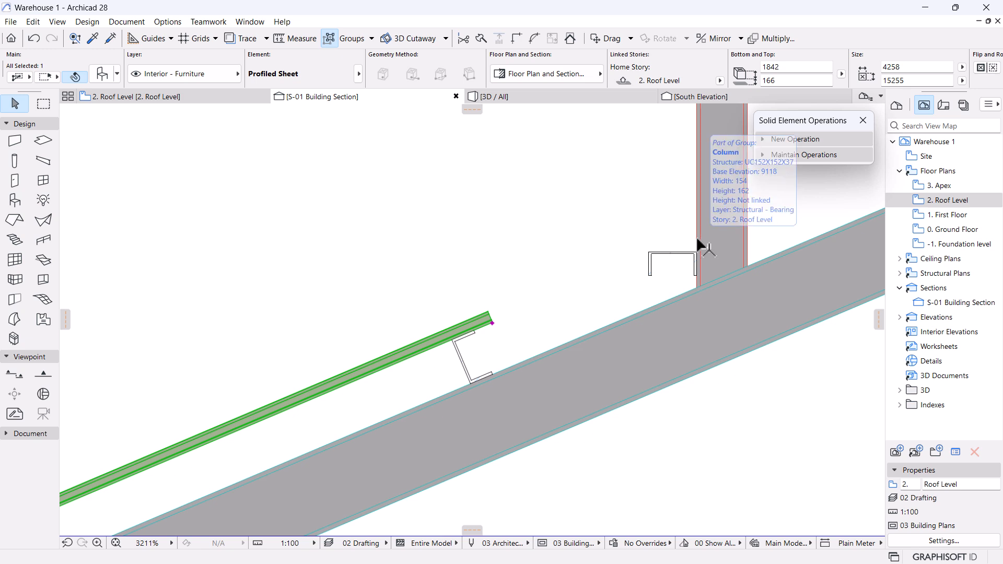
pyautogui.scroll(-2, 698, 239)
pyautogui.scroll(-3, 698, 243)
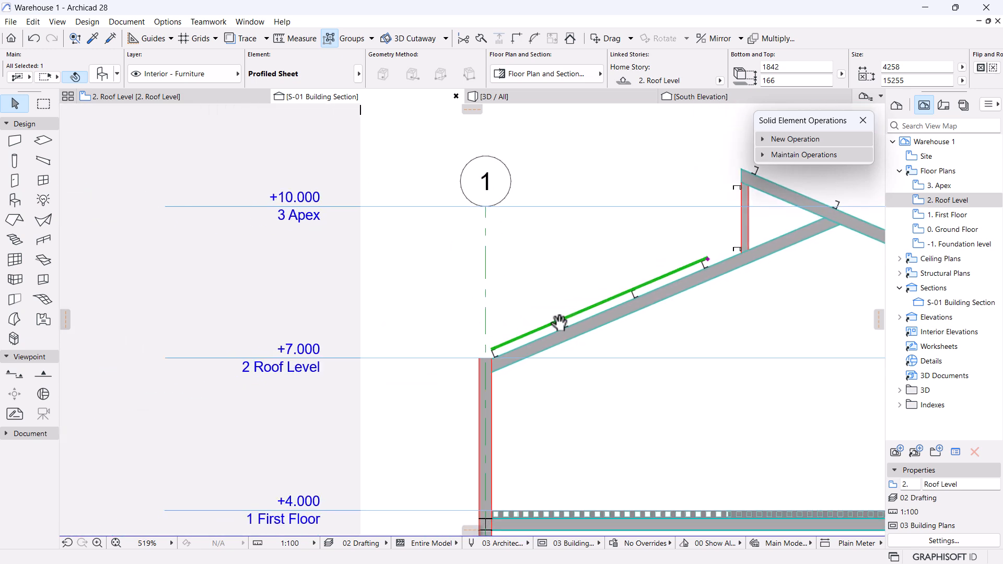
pyautogui.scroll(3, 475, 363)
pyautogui.scroll(-1, 665, 286)
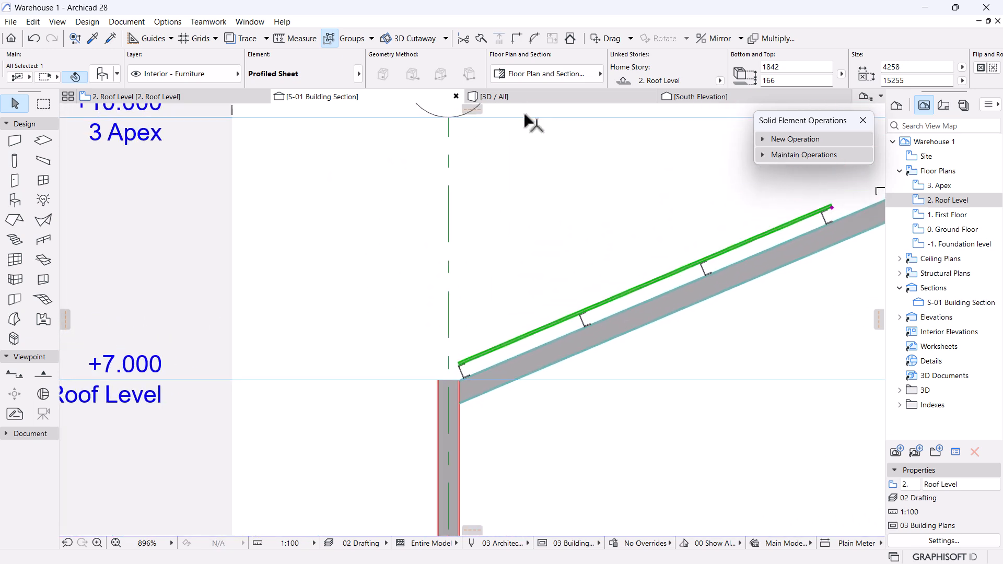
pyautogui.click(212, 95)
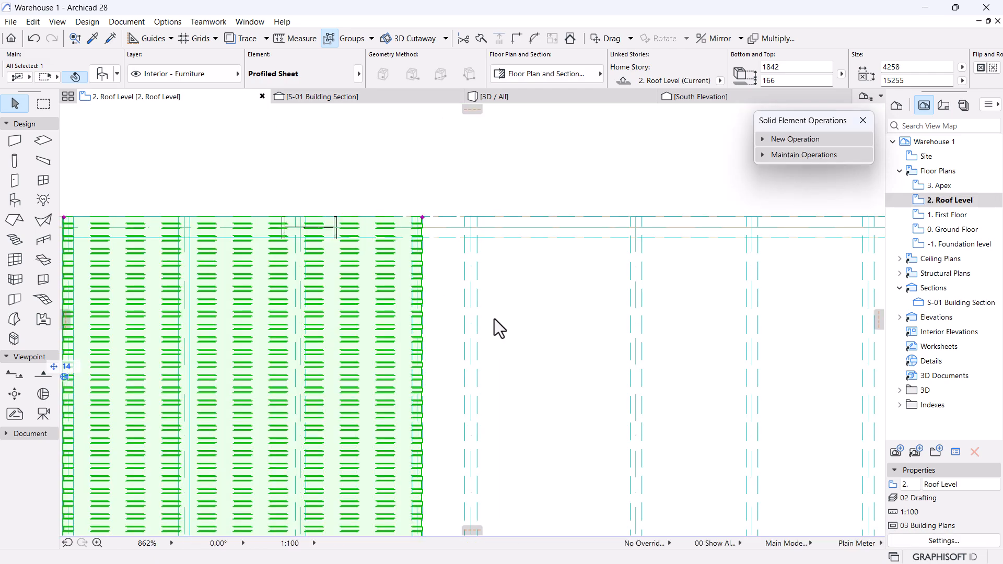
# Stretch the roof sheet's top-right corner out to the frame edge.
pyautogui.scroll(-1, 486, 335)
pyautogui.scroll(3, 570, 225)
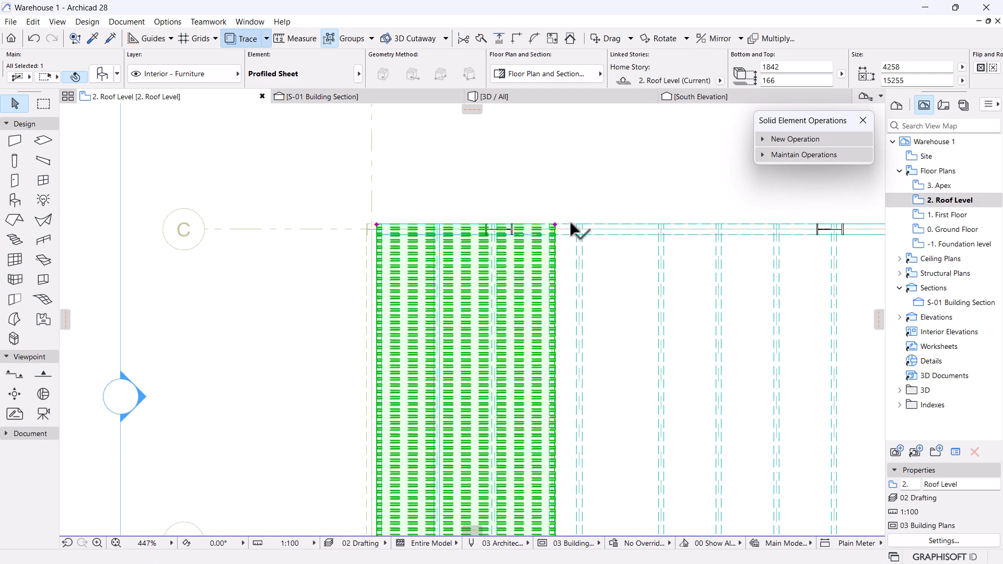
pyautogui.click(541, 226)
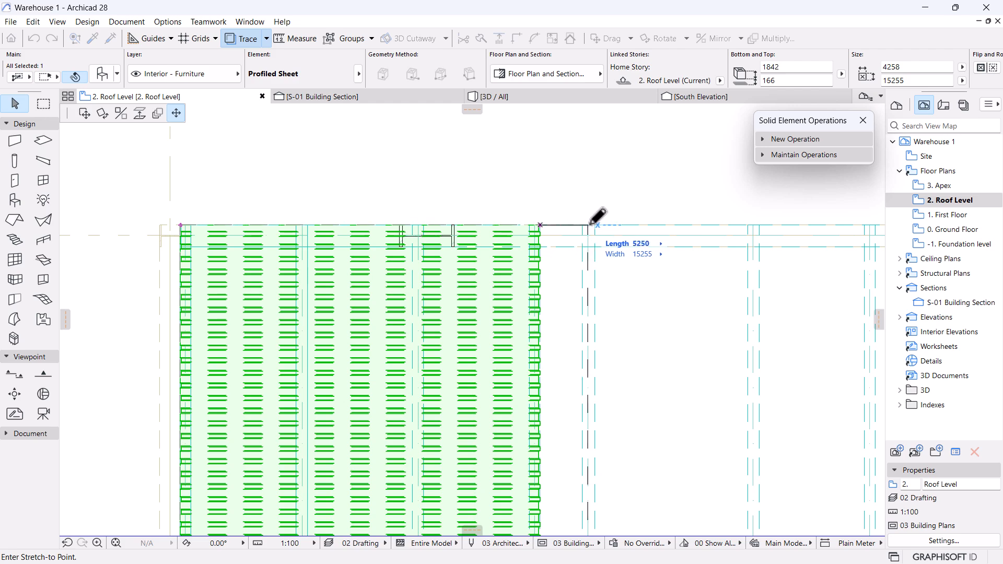
pyautogui.scroll(2, 602, 217)
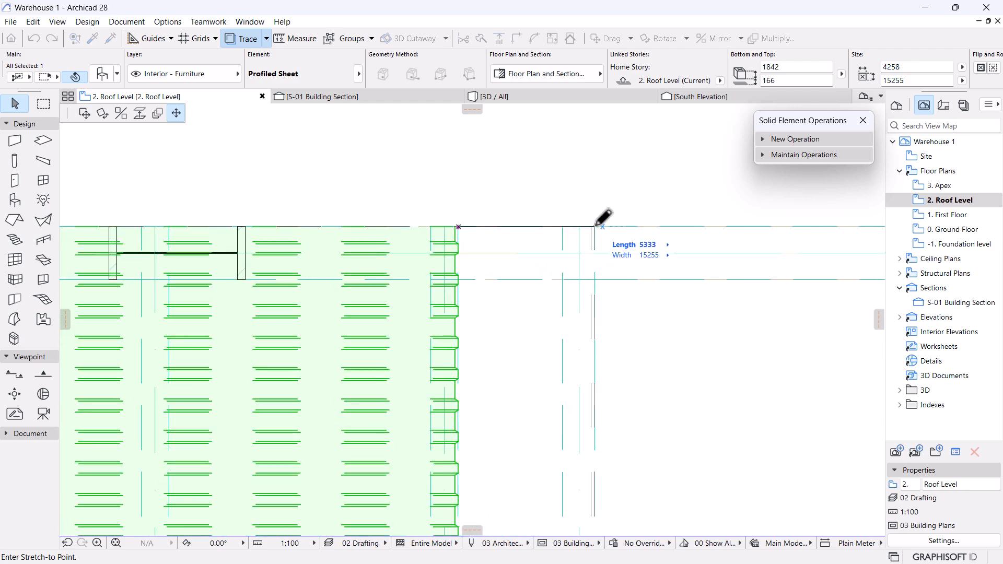
pyautogui.click(595, 226)
pyautogui.scroll(-10, 639, 238)
pyautogui.scroll(15, 512, 243)
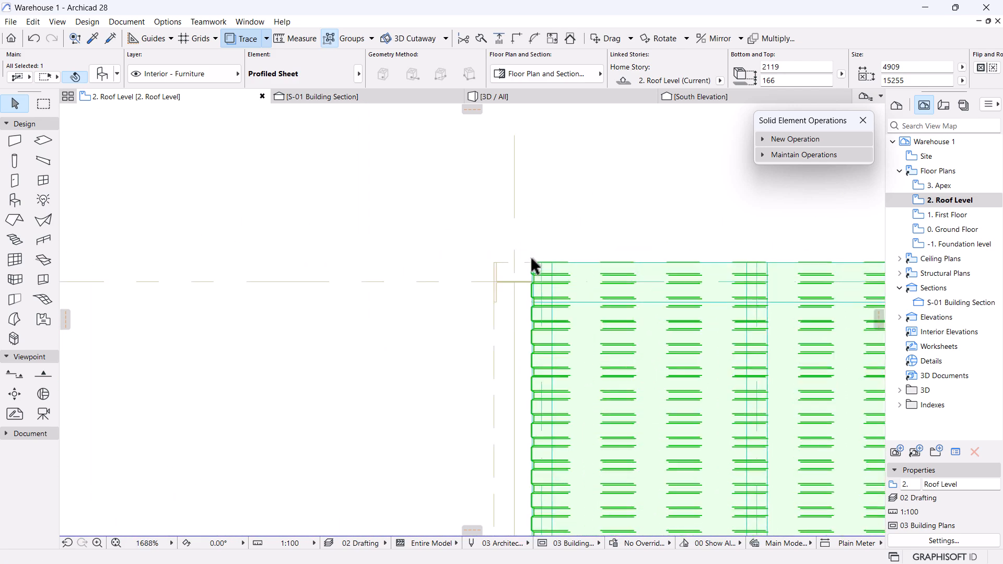
pyautogui.scroll(5, 556, 282)
# Shift the sheet 14 mm left to the frame and extend it to 4923 × 15255.
pyautogui.click(539, 274)
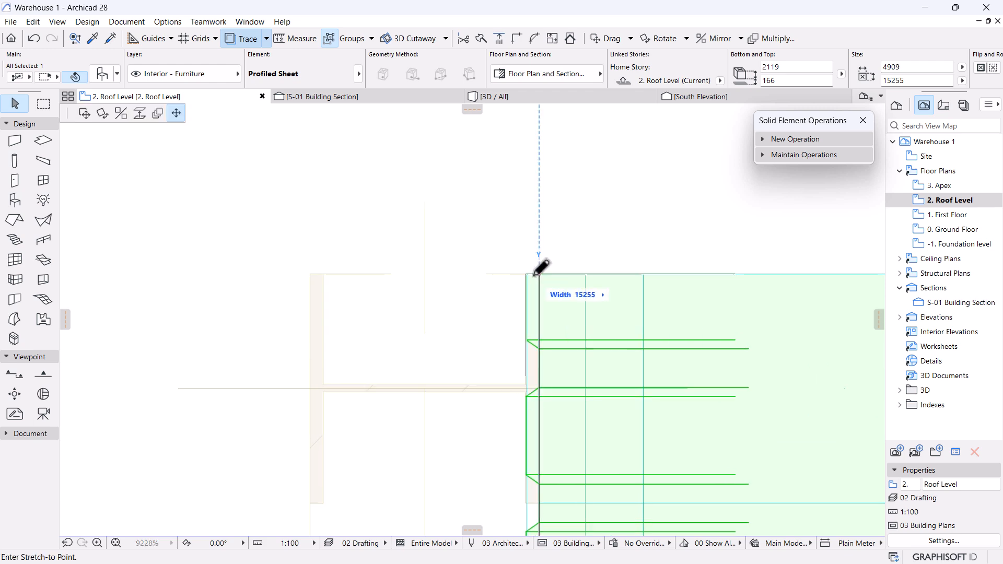
pyautogui.scroll(-13, 532, 272)
pyautogui.moveTo(474, 502); pyautogui.dragTo(490, 314, button='middle')
pyautogui.scroll(-10, 506, 436)
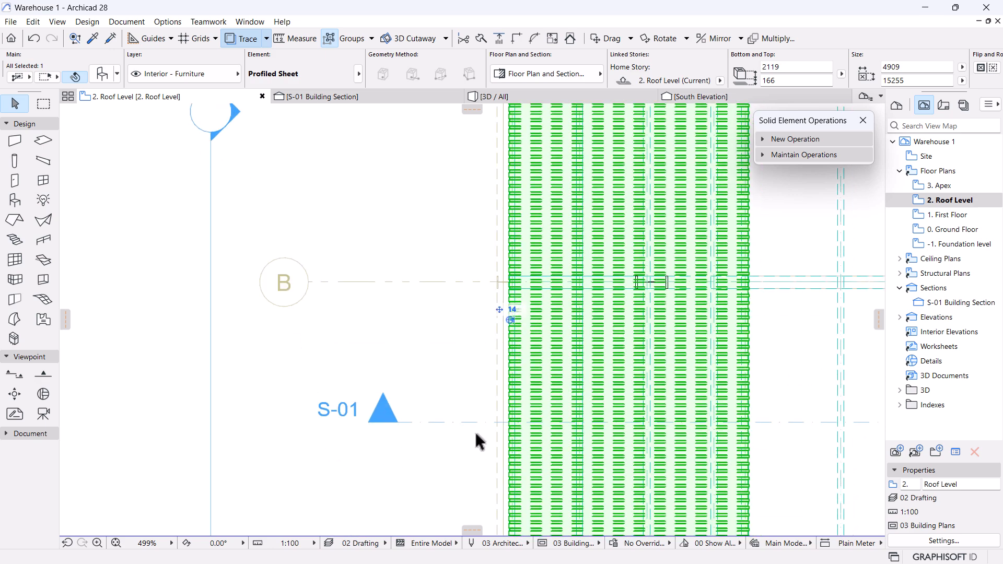
pyautogui.scroll(15, 510, 501)
pyautogui.scroll(4, 537, 468)
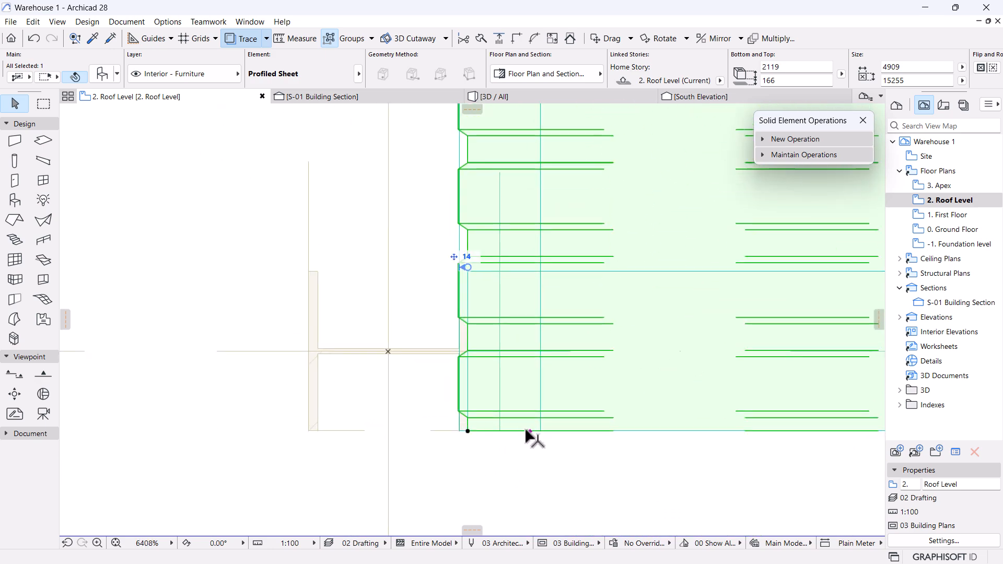
pyautogui.click(529, 431)
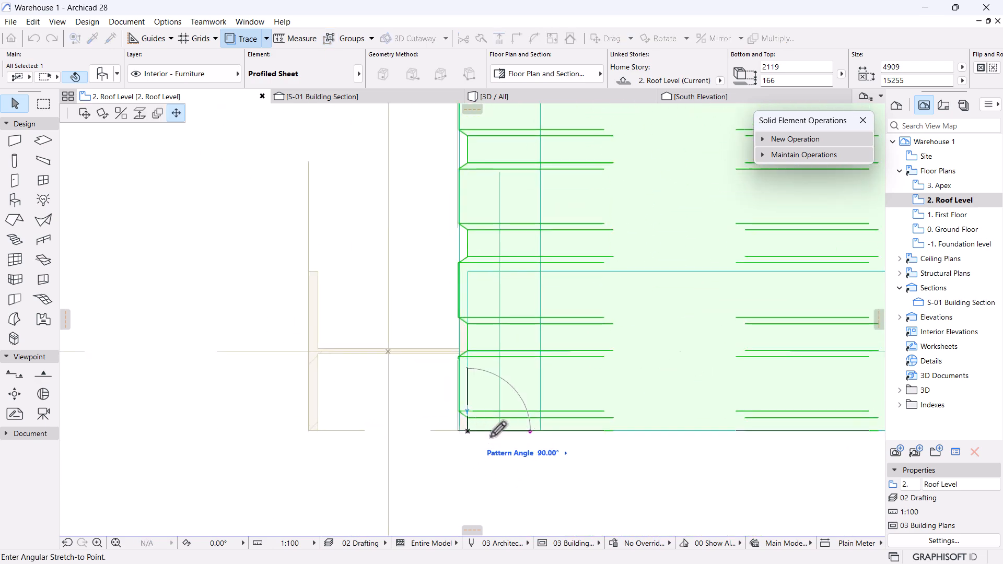
pyautogui.hotkey('ctrl', 'd')
pyautogui.click(468, 431)
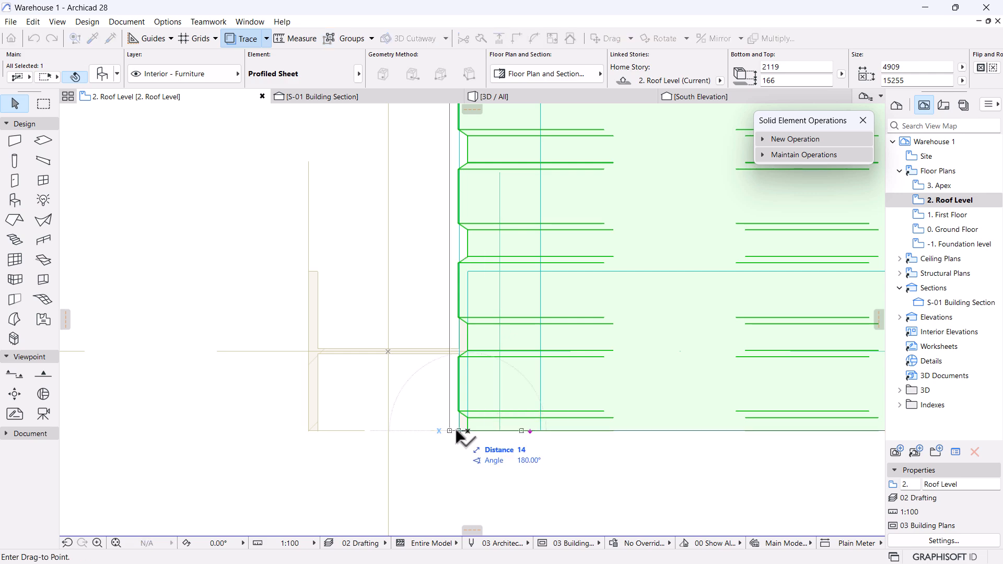
pyautogui.click(458, 431)
pyautogui.scroll(-6, 342, 387)
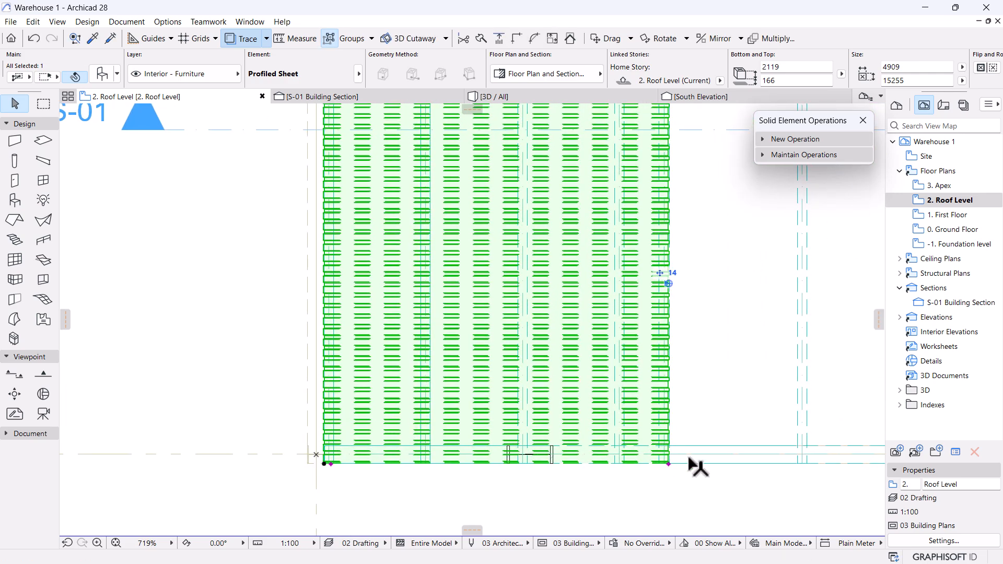
pyautogui.click(775, 412)
# Go to the S-01 Building Section and zoom in along the roof purlins to the eave.
pyautogui.click(307, 97)
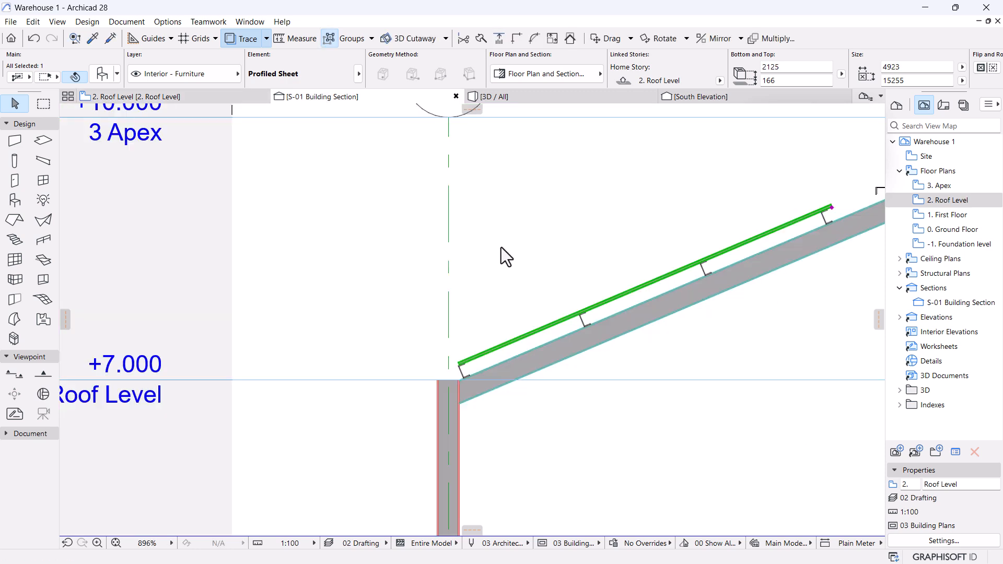
pyautogui.moveTo(627, 256); pyautogui.dragTo(470, 345, button='middle')
pyautogui.scroll(-4, 522, 337)
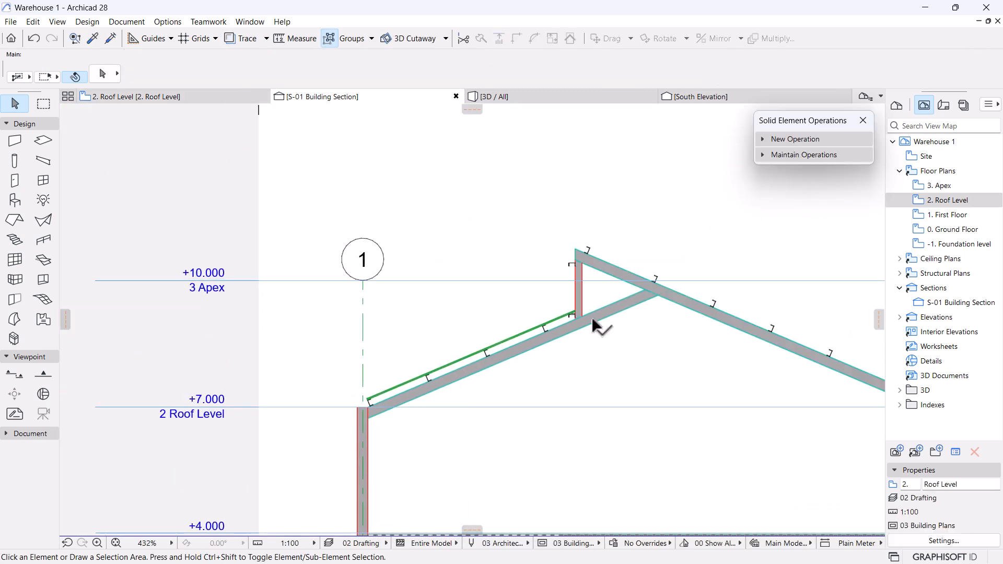
pyautogui.scroll(8, 575, 309)
pyautogui.scroll(-2, 613, 298)
pyautogui.scroll(-3, 452, 311)
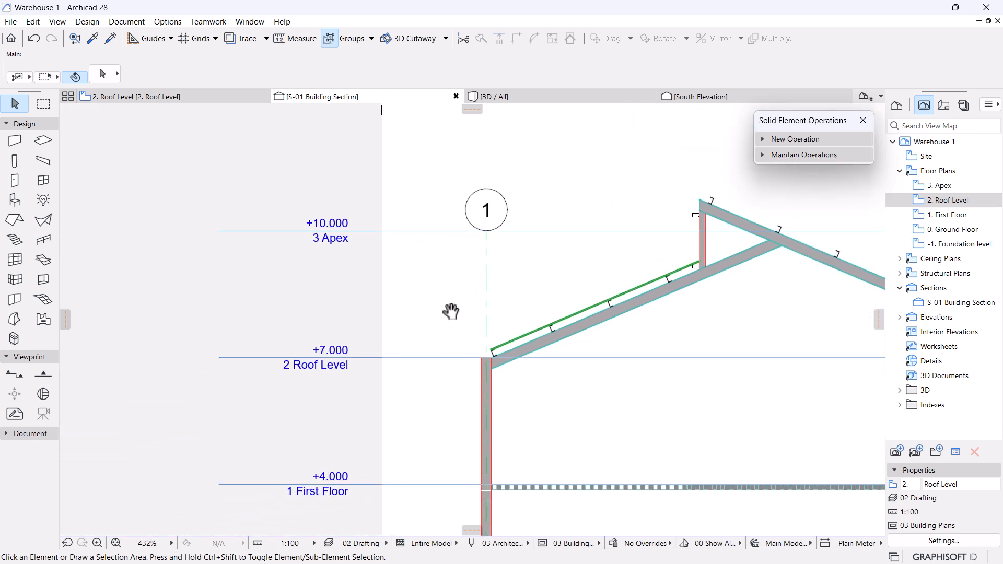
pyautogui.scroll(8, 559, 376)
pyautogui.scroll(3, 419, 369)
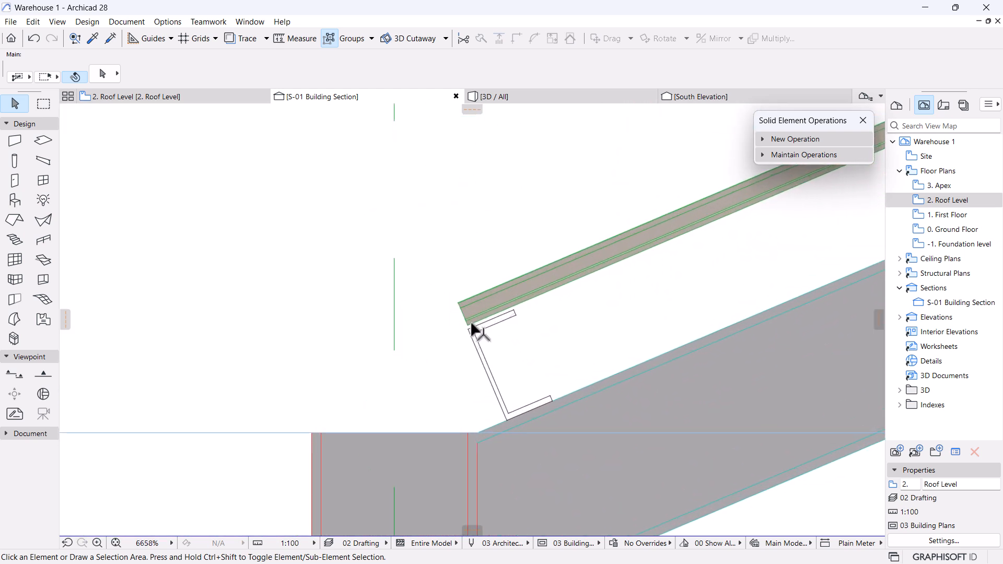
pyautogui.scroll(-5, 442, 345)
pyautogui.moveTo(583, 321); pyautogui.dragTo(309, 441, button='middle')
pyautogui.moveTo(565, 287); pyautogui.dragTo(767, 232, button='middle')
pyautogui.scroll(4, 359, 411)
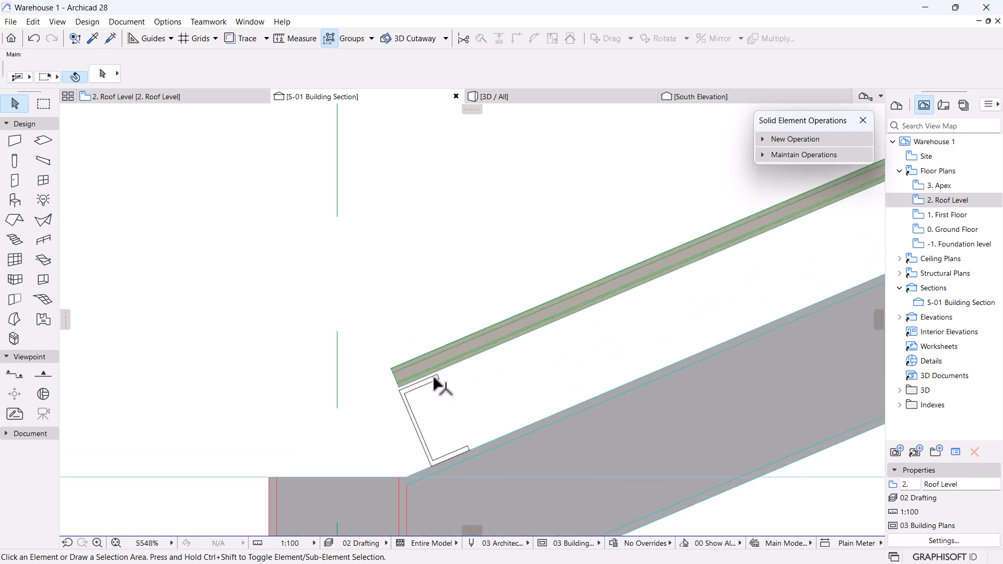
# Move the green profiled sheet down onto the eave purlin, dropping its top from 166 to 131.
pyautogui.click(396, 398)
pyautogui.scroll(2, 398, 405)
pyautogui.hotkey('ctrl', 'd')
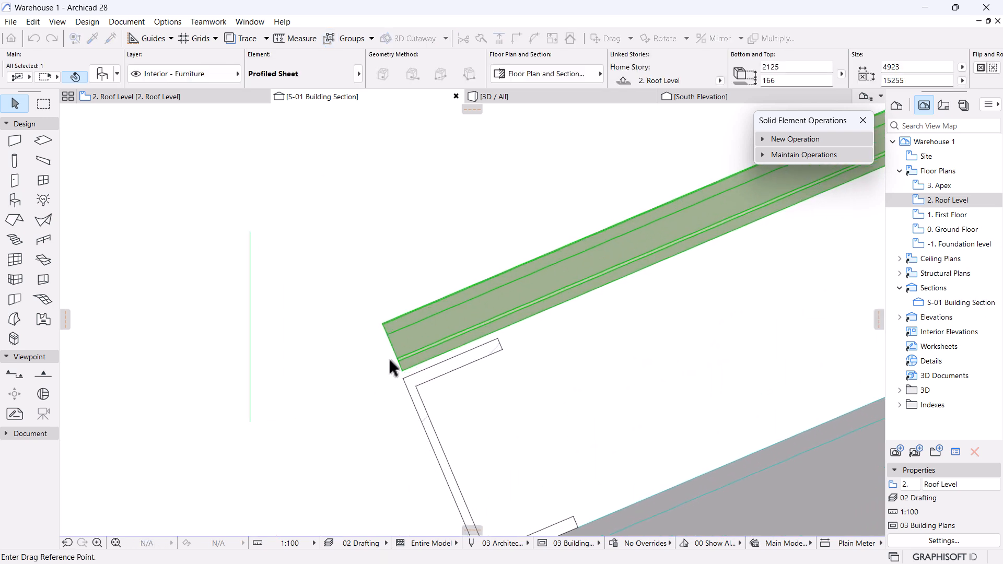
pyautogui.click(494, 333)
pyautogui.scroll(-5, 439, 288)
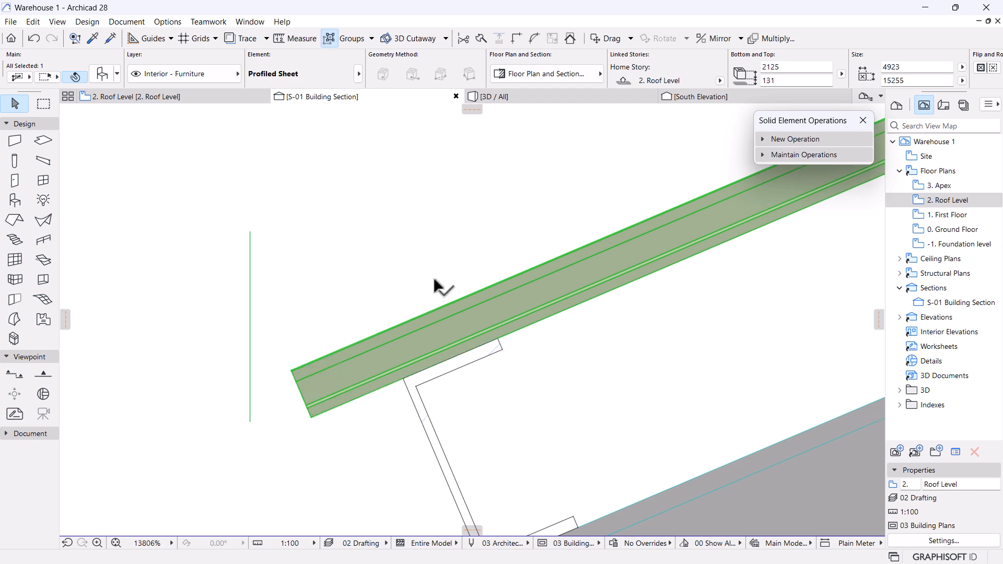
pyautogui.scroll(3, 400, 345)
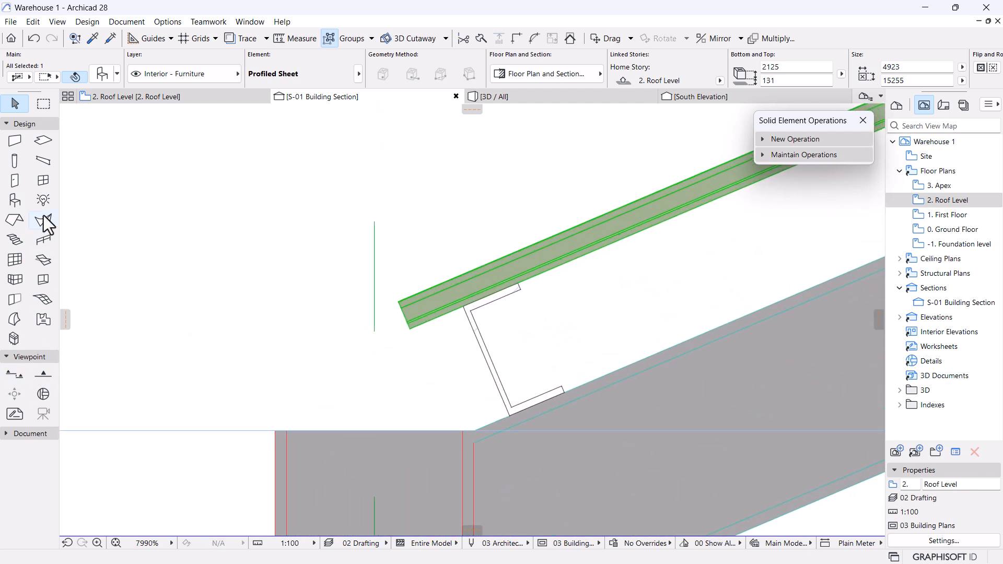
# Draw a polyline from above the column, along the column top, up to the purlin and roof sheet.
pyautogui.click(19, 123)
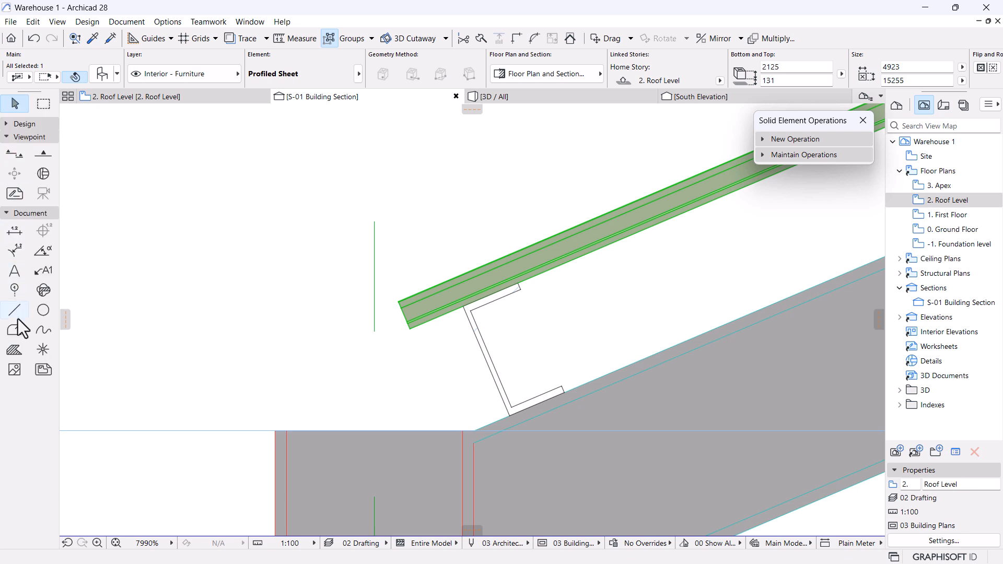
pyautogui.click(15, 329)
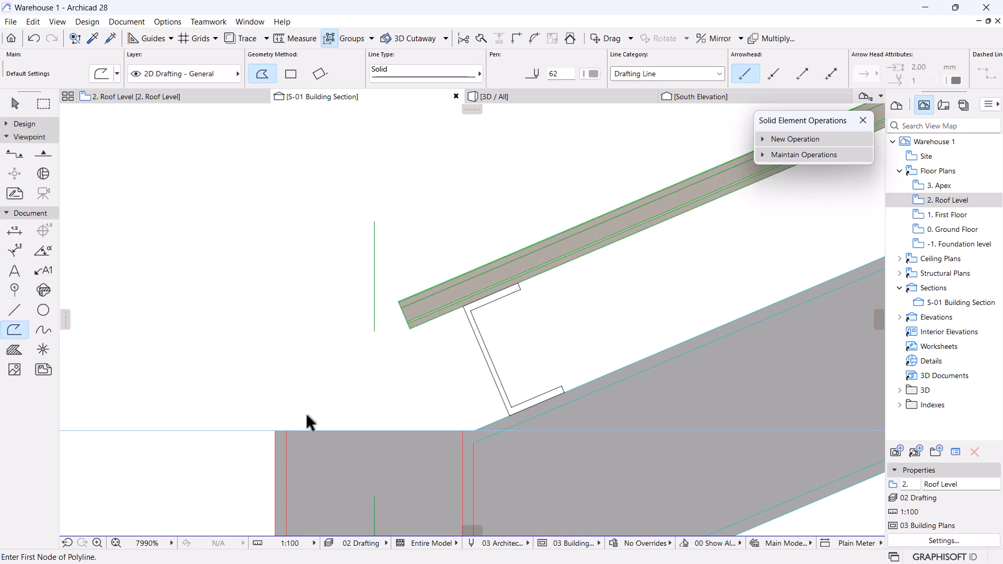
pyautogui.click(297, 299)
pyautogui.click(297, 424)
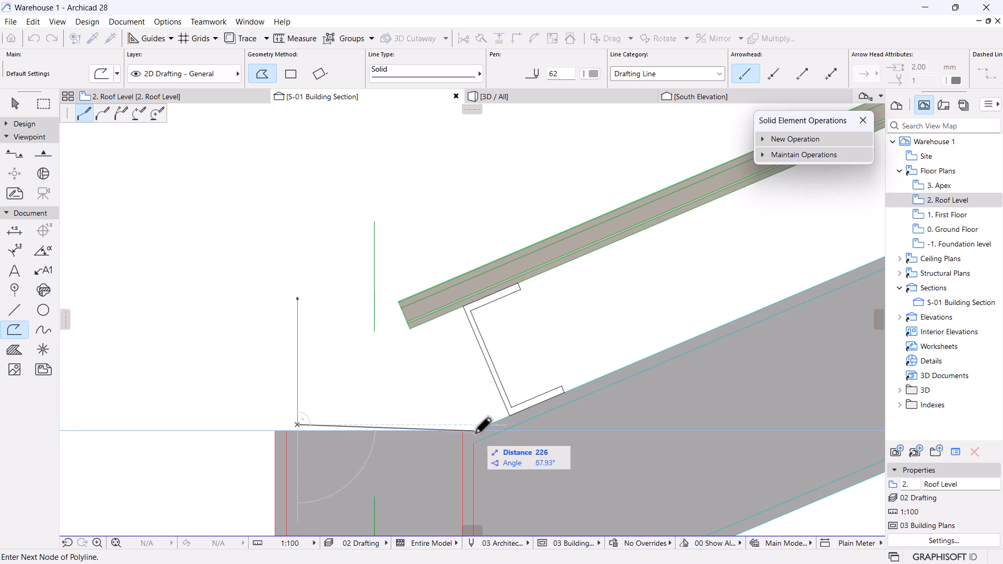
pyautogui.click(431, 424)
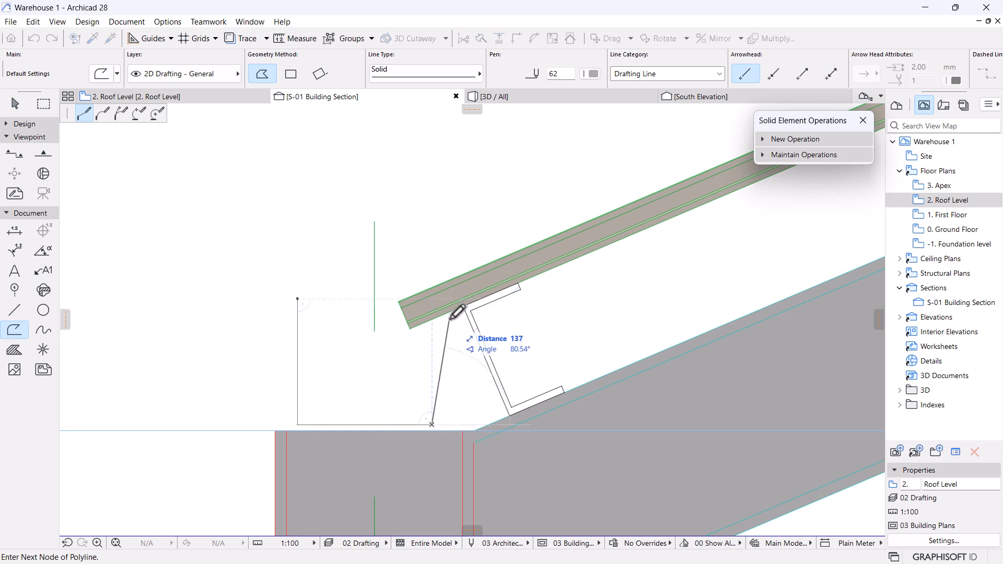
pyautogui.click(463, 306)
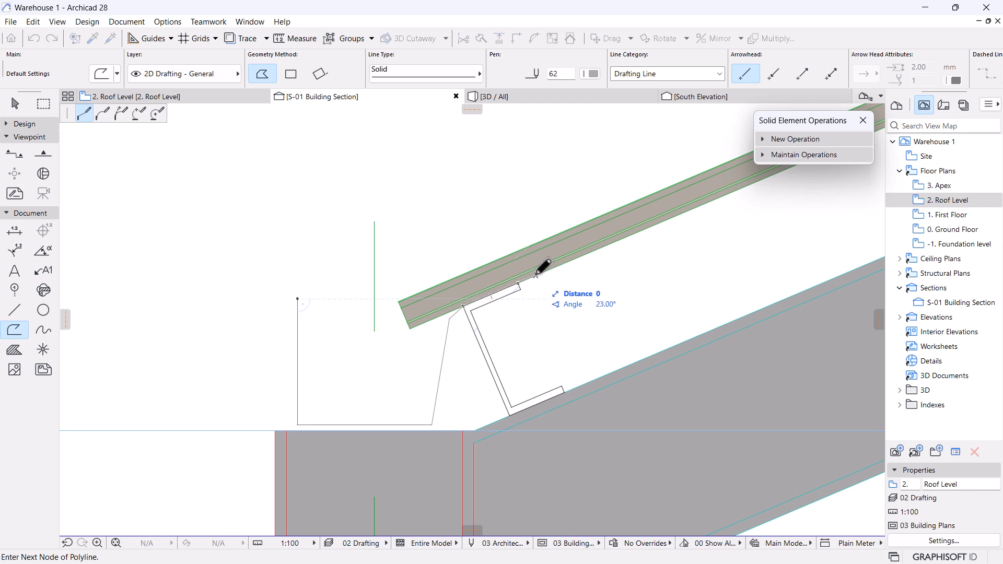
pyautogui.doubleClick(534, 289)
pyautogui.scroll(-7, 641, 351)
pyautogui.moveTo(459, 328); pyautogui.dragTo(381, 314, button='middle')
pyautogui.scroll(4, 380, 314)
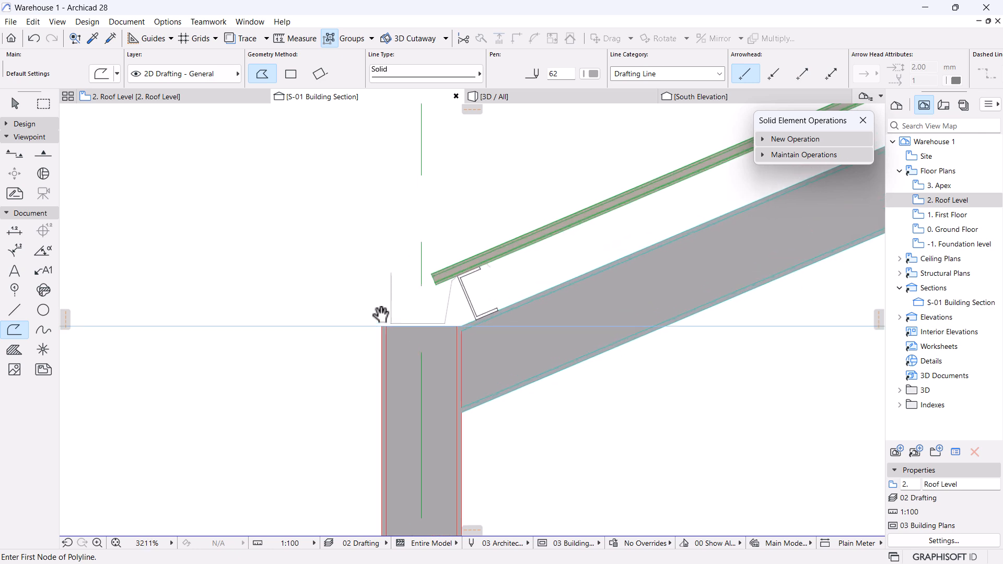
pyautogui.scroll(-10, 666, 303)
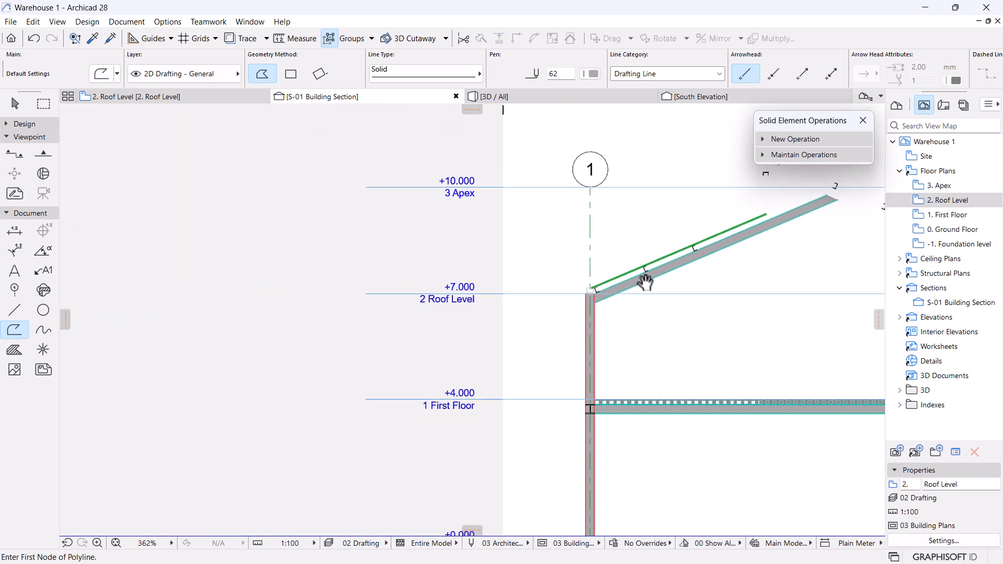
pyautogui.moveTo(645, 280); pyautogui.dragTo(444, 369, button='middle')
# In the 3D view, select the green roof sheet and a rear roof beam to check them.
pyautogui.click(599, 96)
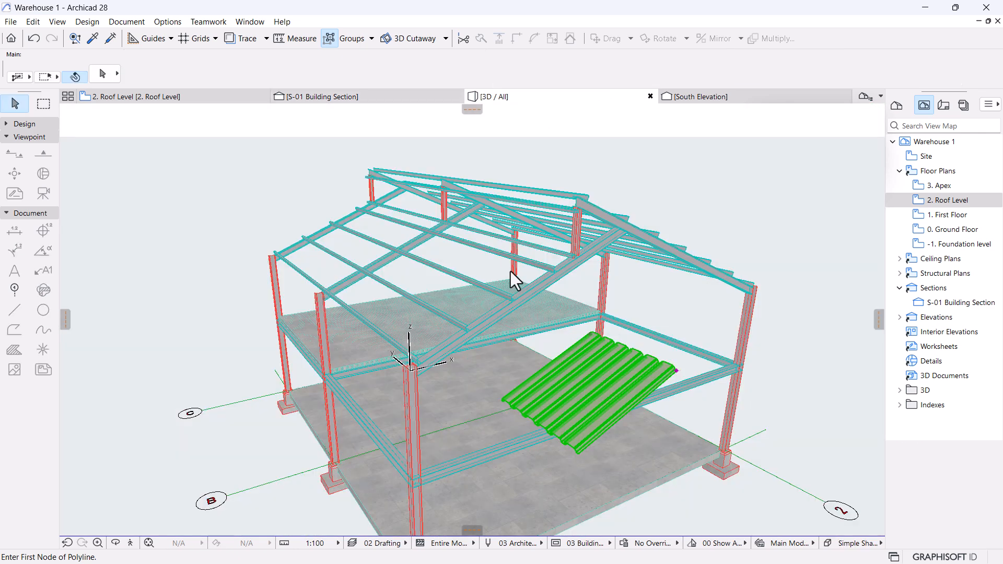
pyautogui.click(511, 271)
pyautogui.scroll(3, 554, 242)
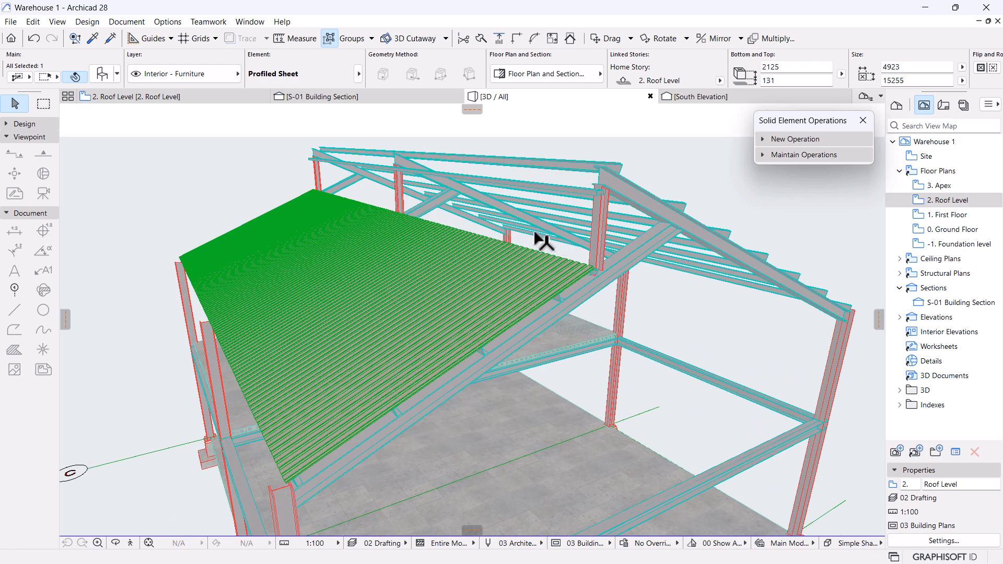
pyautogui.click(549, 233)
pyautogui.click(635, 266)
pyautogui.keyDown('shift'); pyautogui.moveTo(510, 272); pyautogui.dragTo(611, 244, button='middle'); pyautogui.keyUp('shift')
pyautogui.scroll(5, 540, 190)
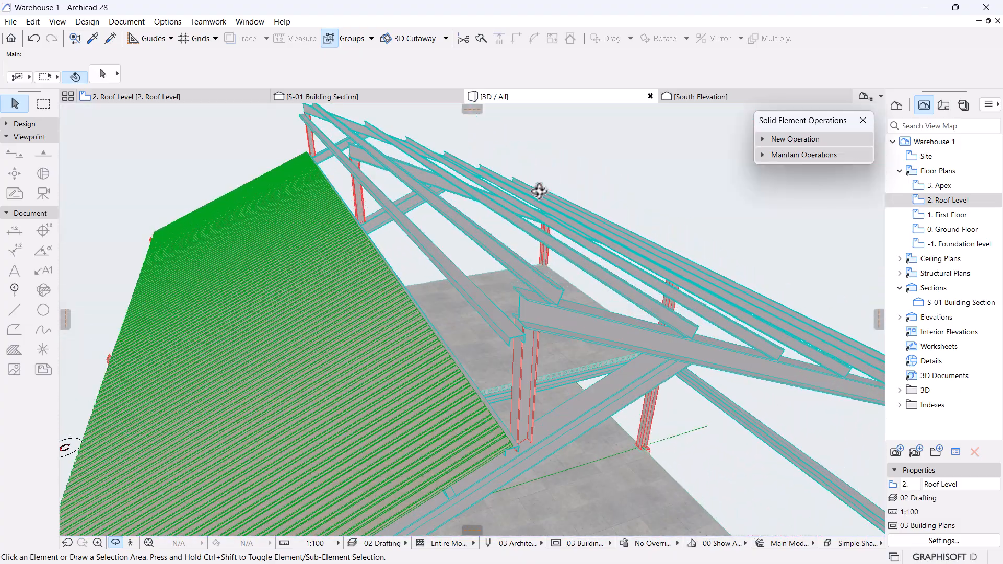
# Orbit around the roof truss and green sheet, then return to the 2. Roof Level floor plan.
pyautogui.keyDown('shift'); pyautogui.moveTo(518, 317); pyautogui.dragTo(429, 260, button='middle'); pyautogui.keyUp('shift')
pyautogui.keyDown('shift'); pyautogui.moveTo(406, 214); pyautogui.dragTo(532, 260, button='middle'); pyautogui.keyUp('shift')
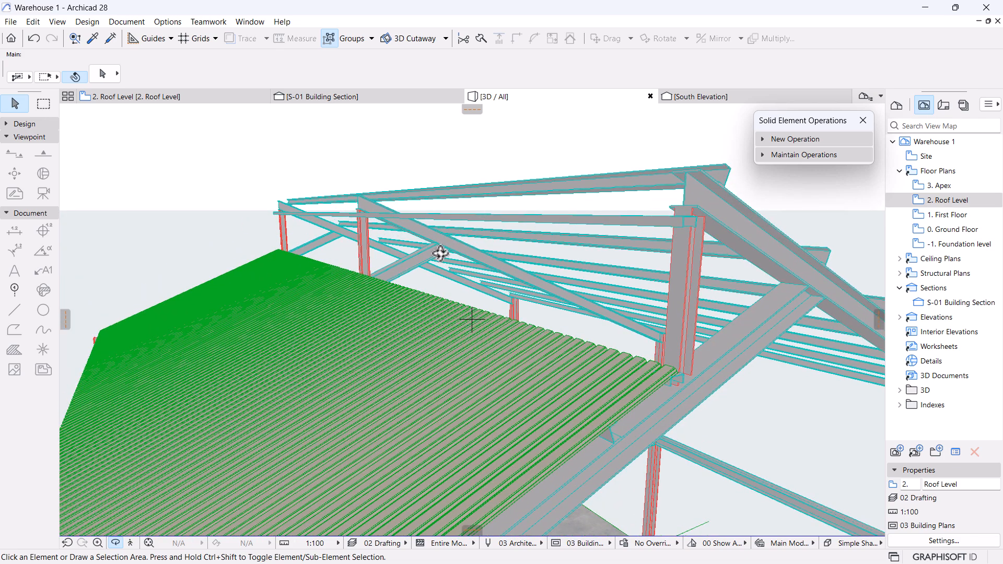
pyautogui.keyDown('shift'); pyautogui.moveTo(458, 282); pyautogui.dragTo(440, 314, button='middle'); pyautogui.keyUp('shift')
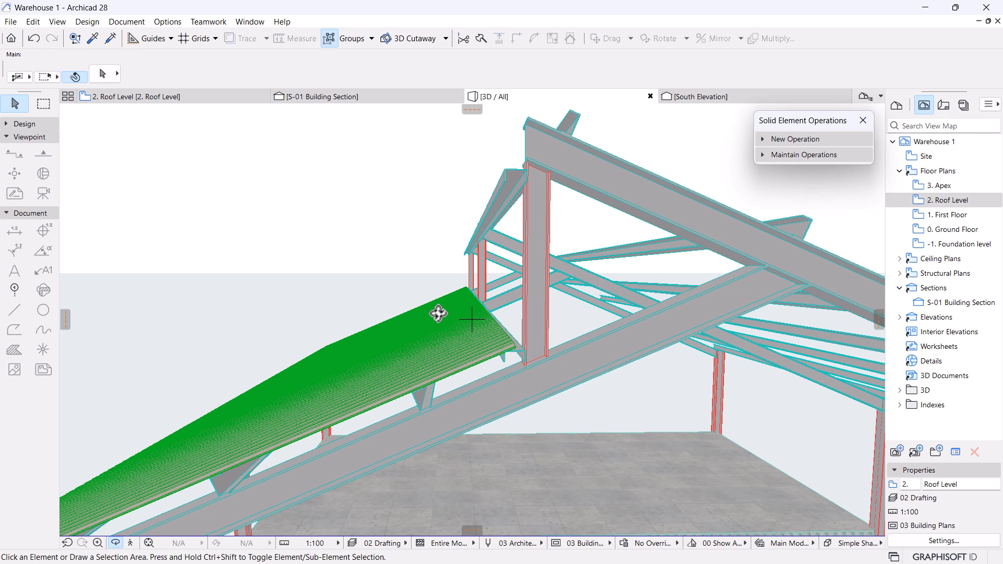
pyautogui.moveTo(402, 308); pyautogui.dragTo(556, 340)
pyautogui.moveTo(465, 368); pyautogui.dragTo(681, 450)
pyautogui.moveTo(572, 424); pyautogui.dragTo(445, 358)
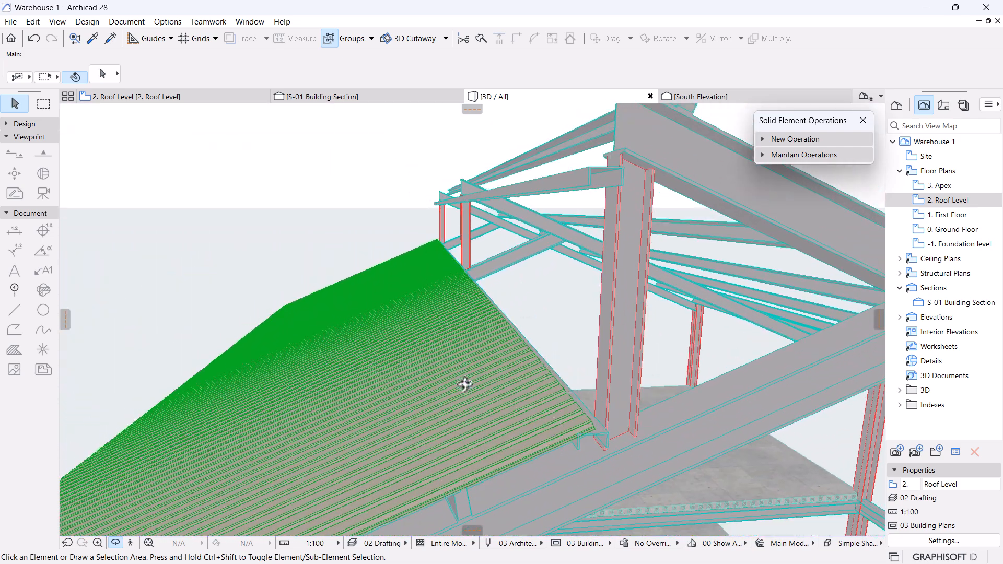
pyautogui.moveTo(433, 250); pyautogui.dragTo(512, 396)
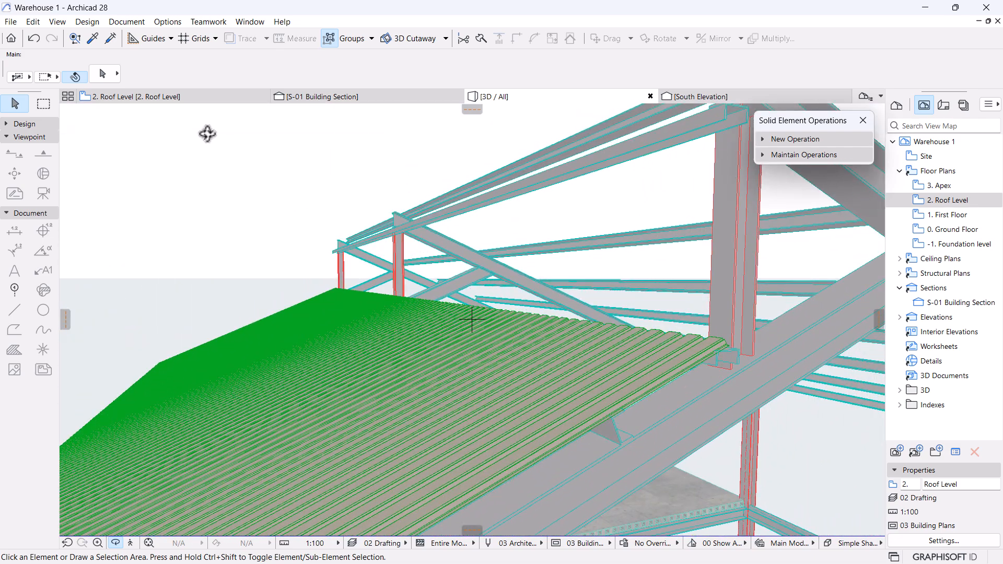
pyautogui.click(165, 101)
# Pick the Wall tool and set its structure to Steel - Structural.
pyautogui.click(410, 226)
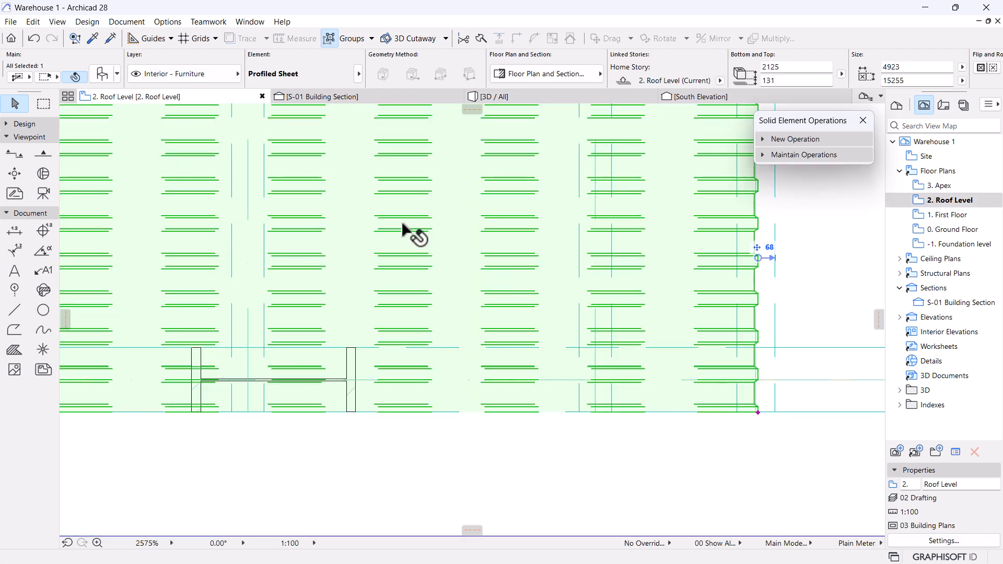
pyautogui.scroll(-3, 402, 240)
pyautogui.scroll(-2, 403, 241)
pyautogui.press('Escape')
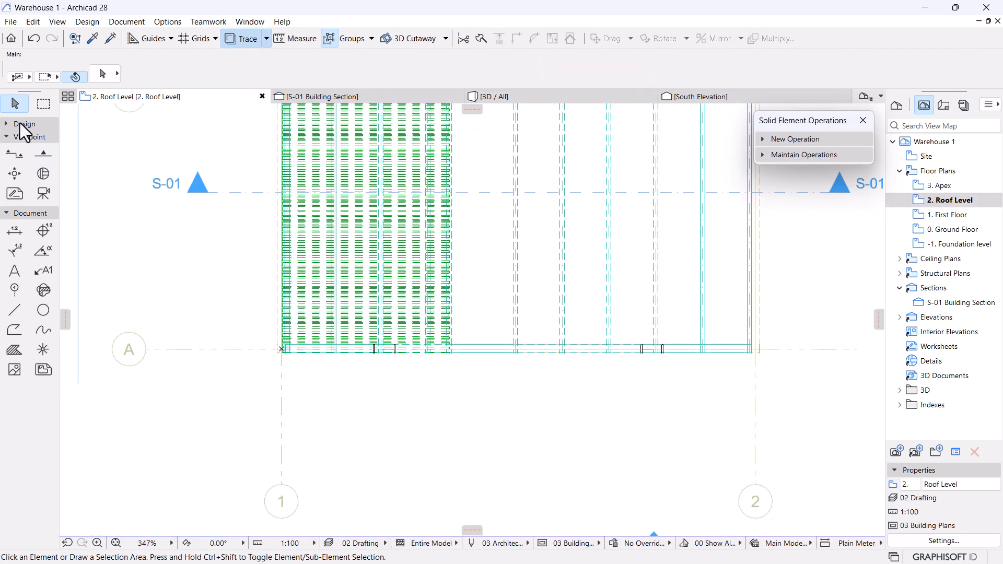
pyautogui.click(20, 124)
pyautogui.click(14, 140)
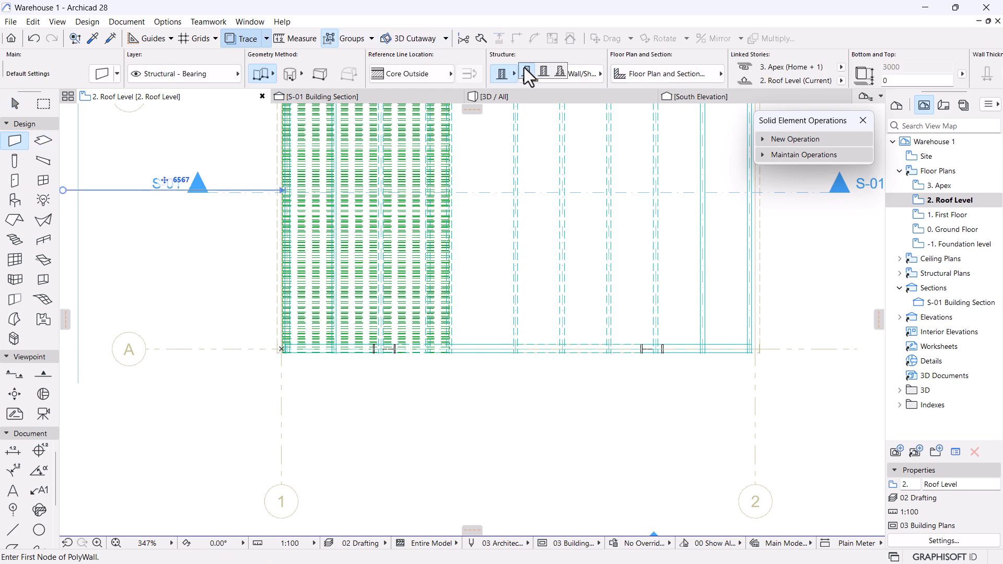
pyautogui.click(577, 76)
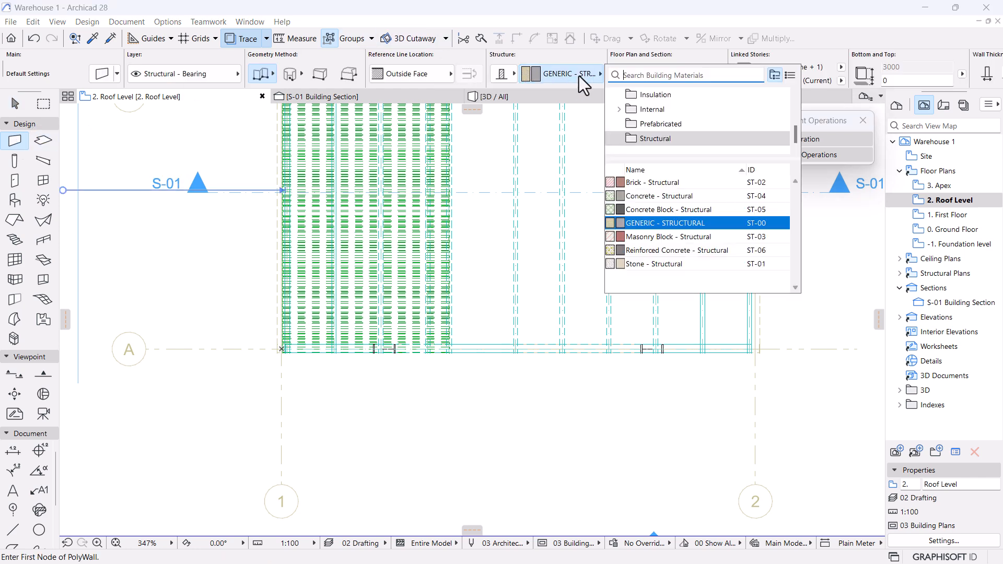
pyautogui.write('steel')
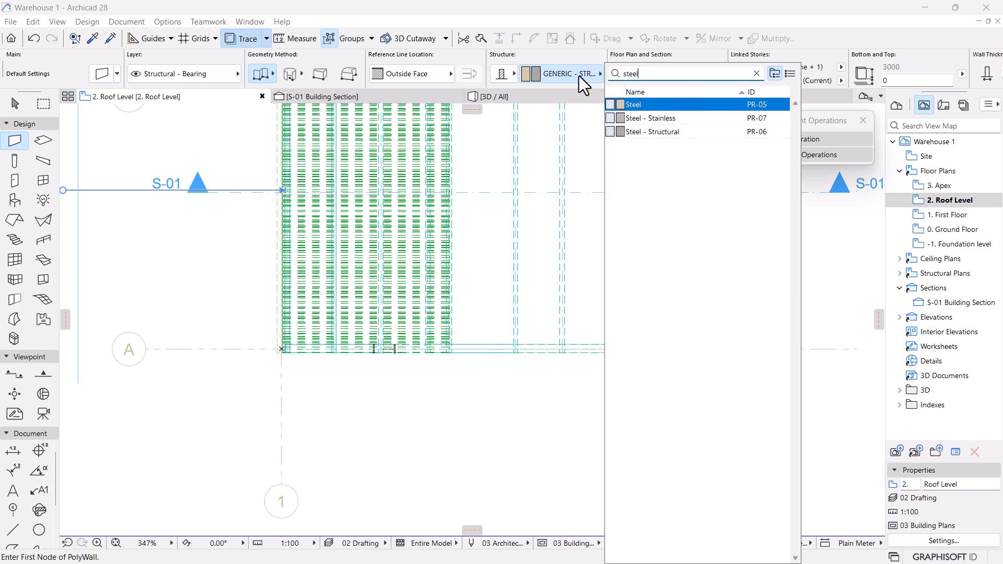
pyautogui.click(666, 132)
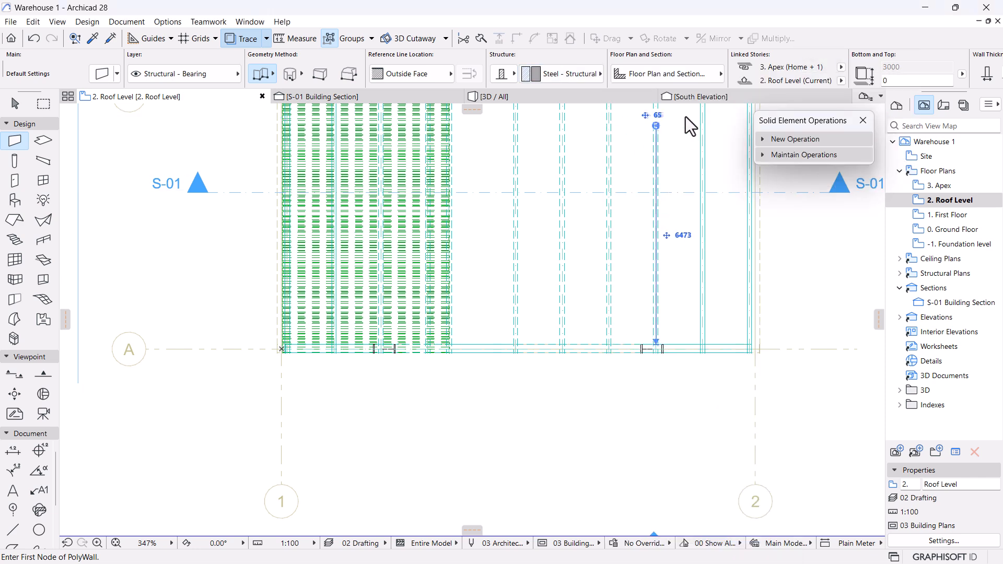
# Make the wall 50 thick with its top Not Linked and height 1200.
pyautogui.click(870, 73)
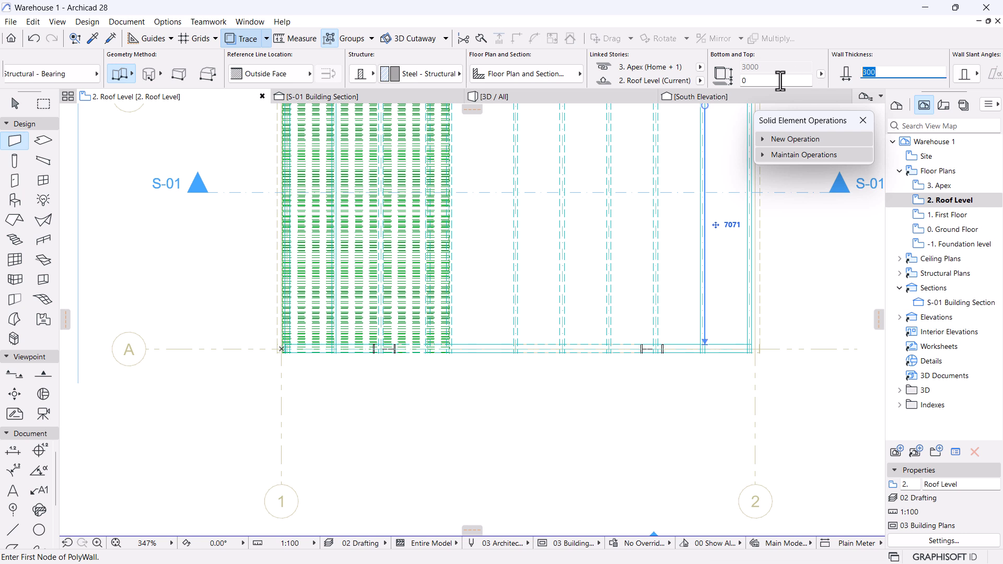
pyautogui.write('50')
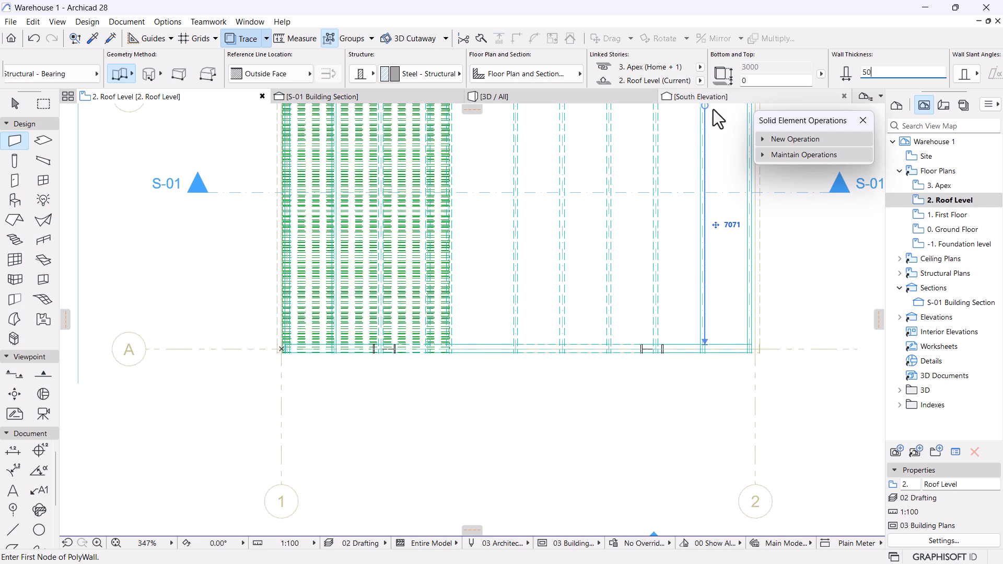
pyautogui.click(700, 67)
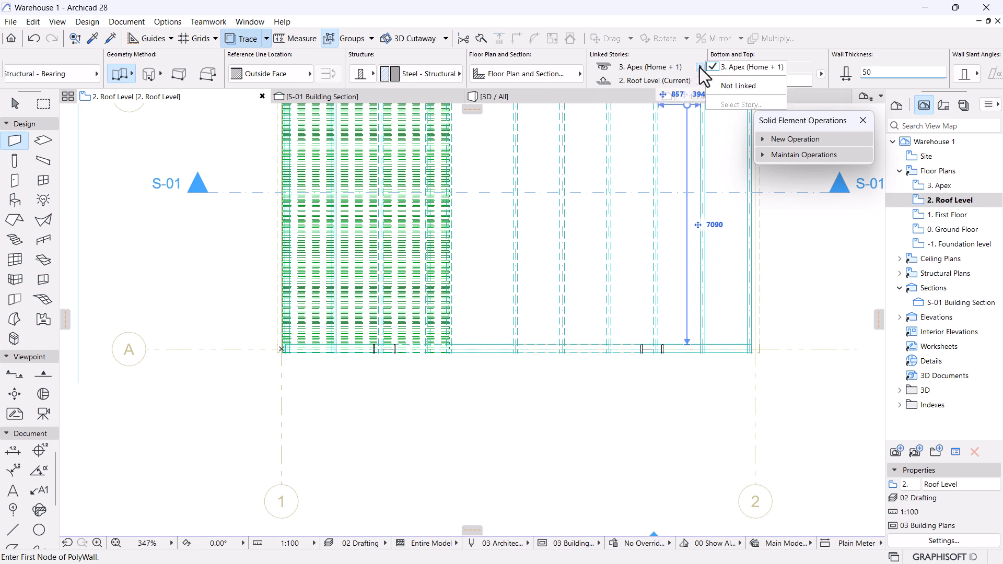
pyautogui.click(731, 83)
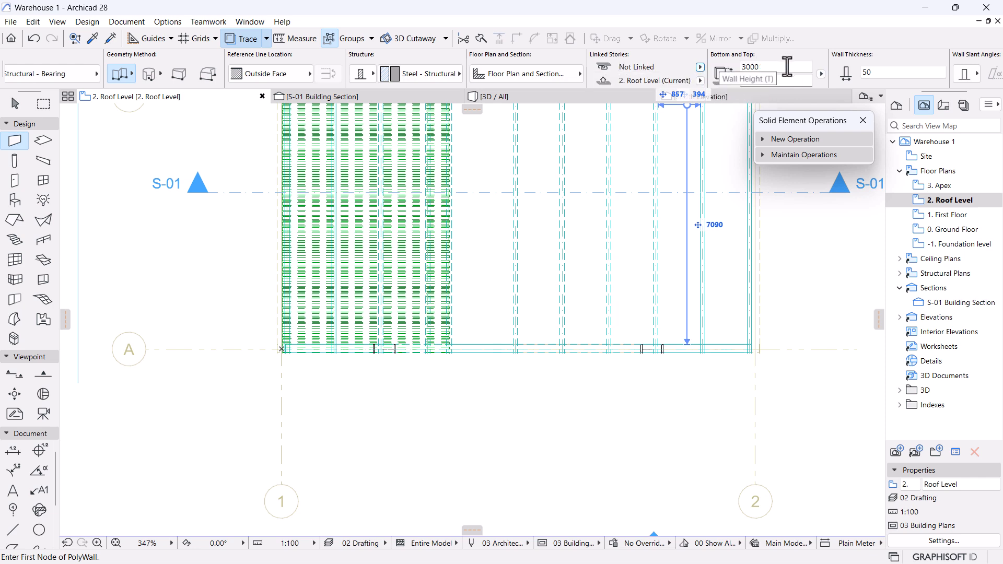
pyautogui.write('120')
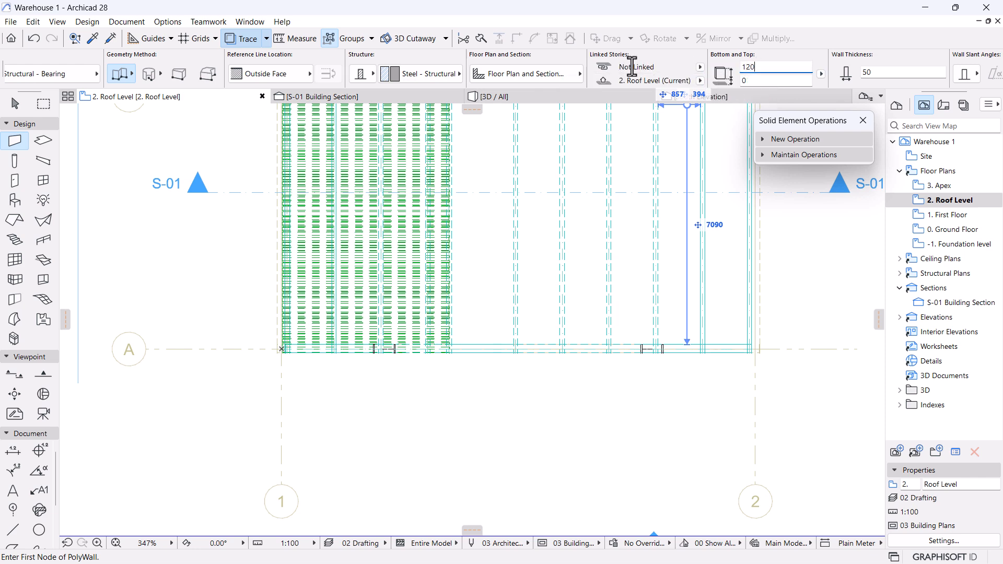
# Place the wall from the roof sheet edge near grid line A, then go to the S-01 section.
pyautogui.scroll(-3, 502, 324)
pyautogui.moveTo(502, 312); pyautogui.dragTo(469, 406, button='middle')
pyautogui.scroll(3, 444, 428)
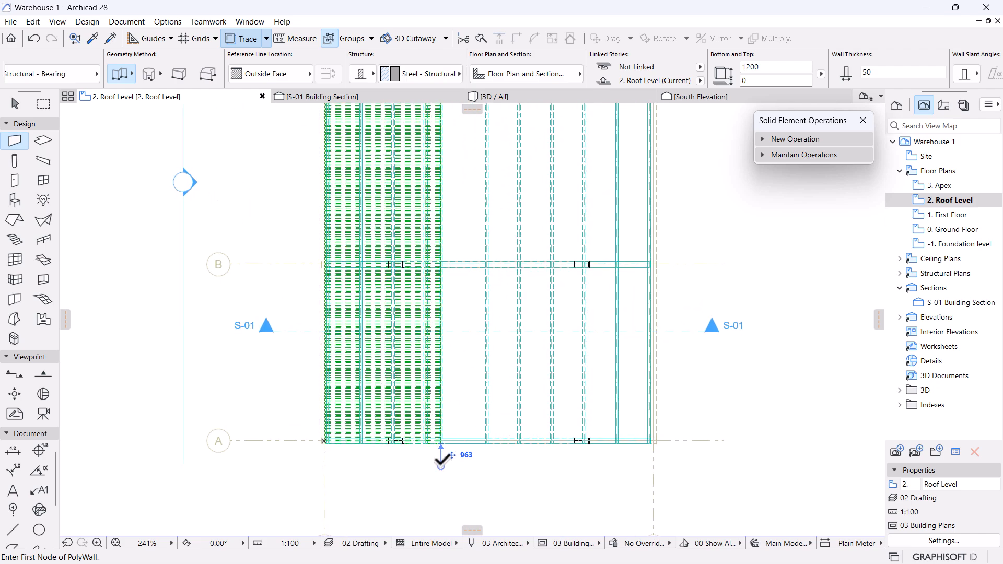
pyautogui.scroll(4, 446, 459)
pyautogui.scroll(4, 441, 433)
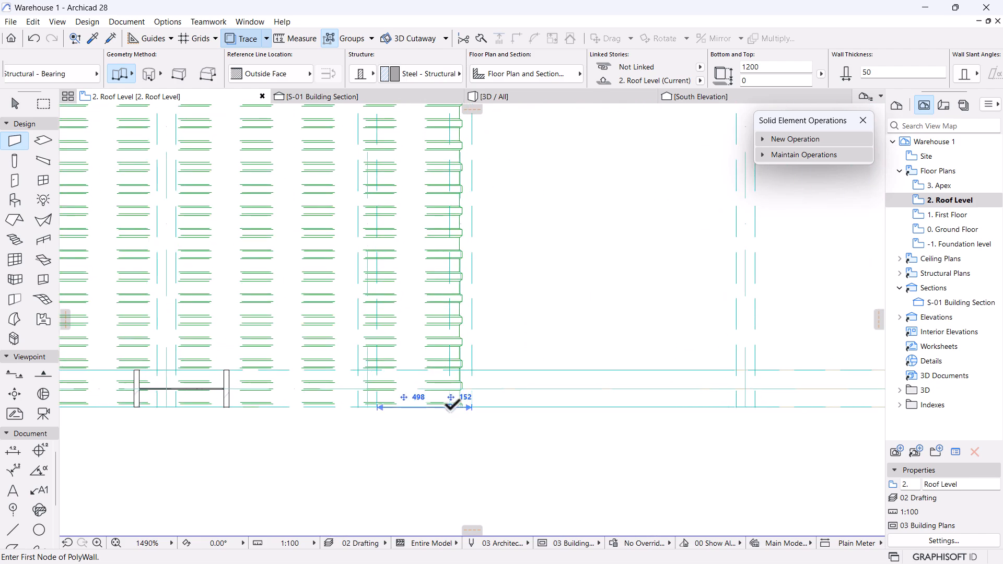
pyautogui.click(451, 408)
pyautogui.scroll(-6, 448, 472)
pyautogui.scroll(5, 446, 260)
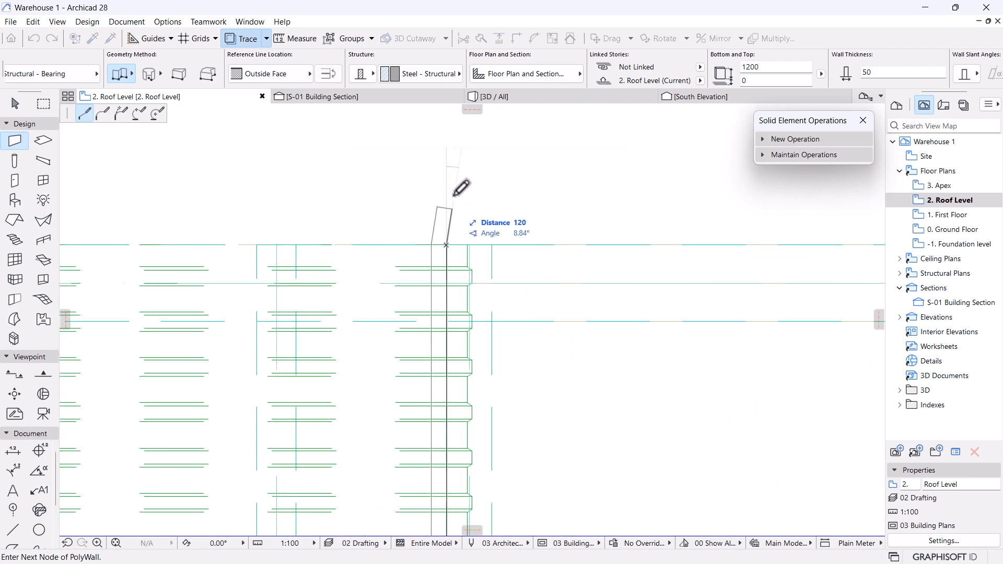
pyautogui.rightClick(484, 274)
pyautogui.click(492, 278)
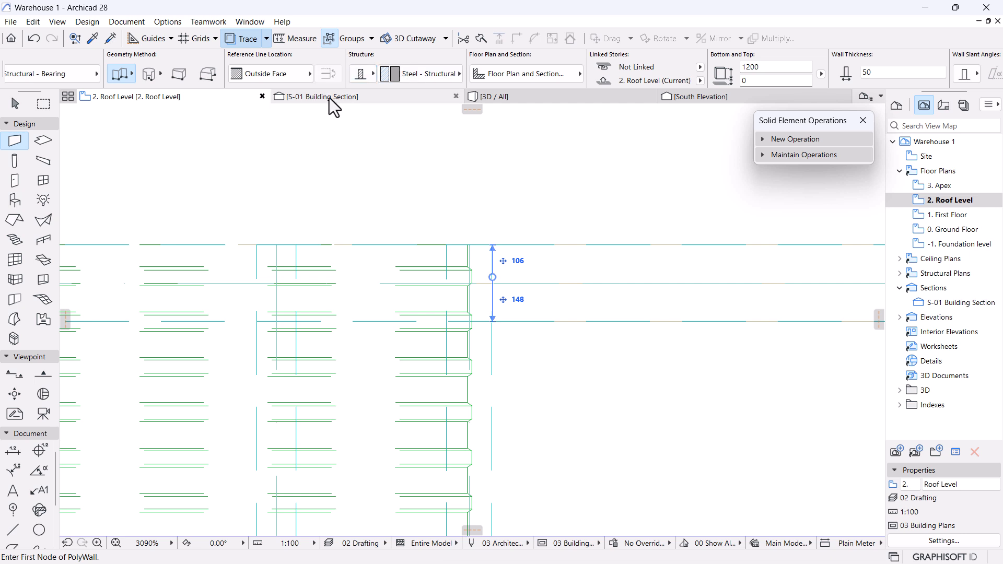
pyautogui.click(329, 98)
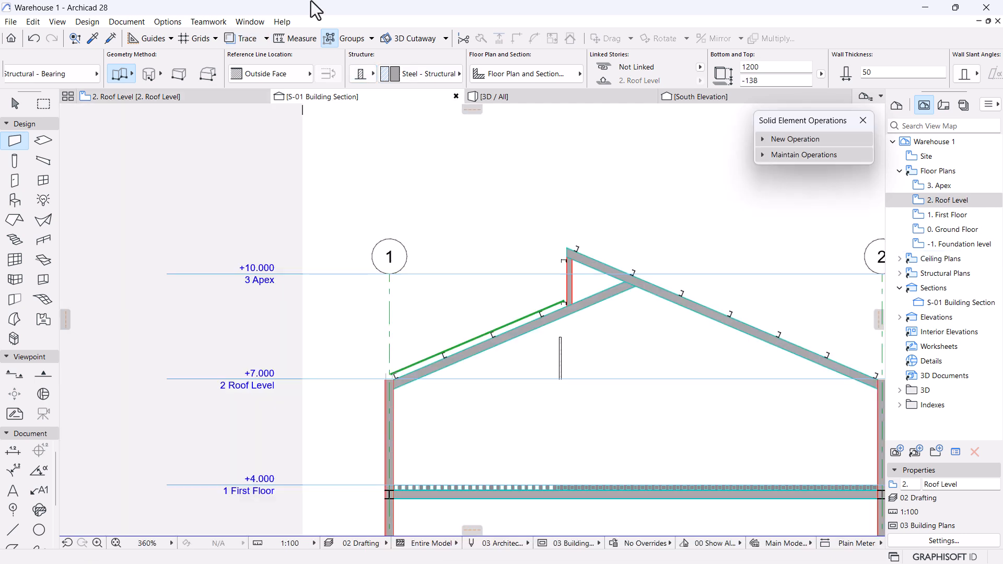
pyautogui.scroll(6, 588, 344)
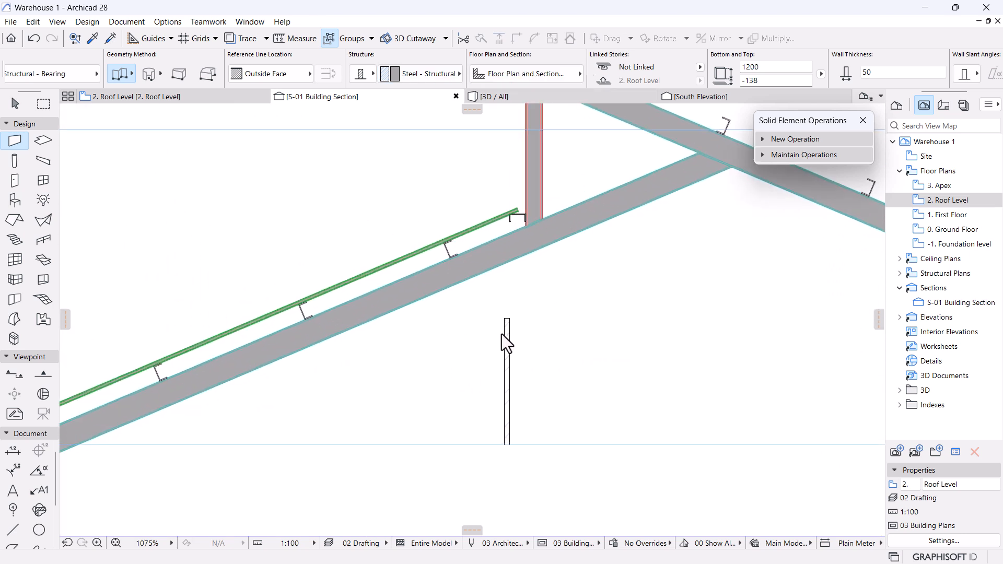
pyautogui.keyDown('shift'); pyautogui.click(505, 325); pyautogui.keyUp('shift')
pyautogui.hotkey('ctrl', 'd')
pyautogui.click(507, 444)
pyautogui.scroll(3, 522, 209)
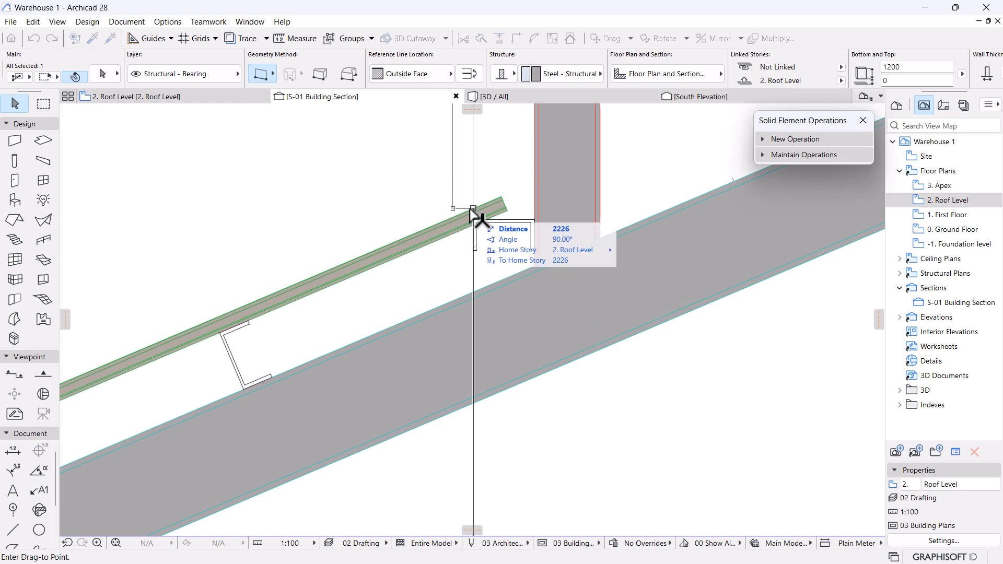
pyautogui.click(474, 209)
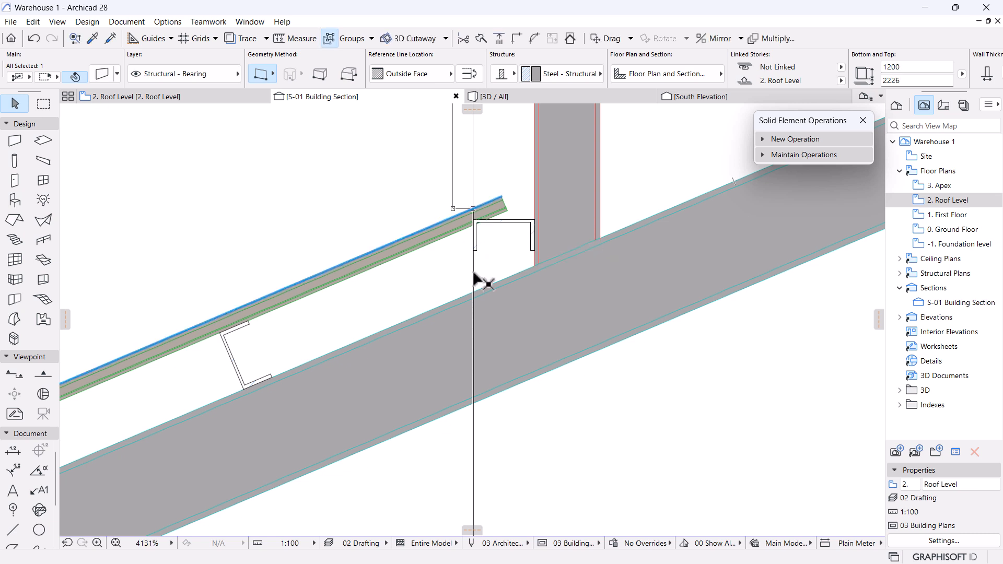
pyautogui.scroll(-4, 474, 281)
pyautogui.scroll(10, 483, 268)
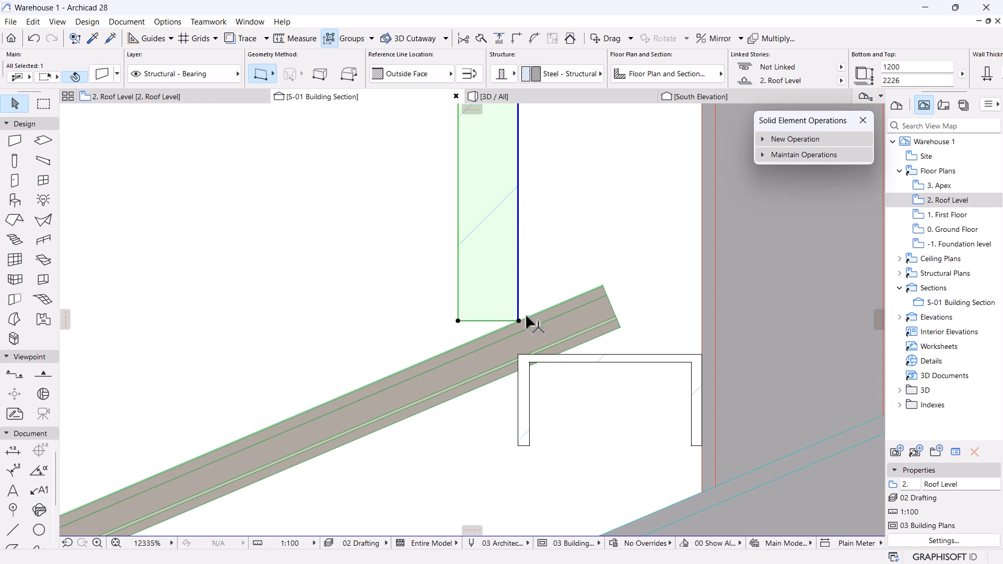
pyautogui.scroll(2, 525, 314)
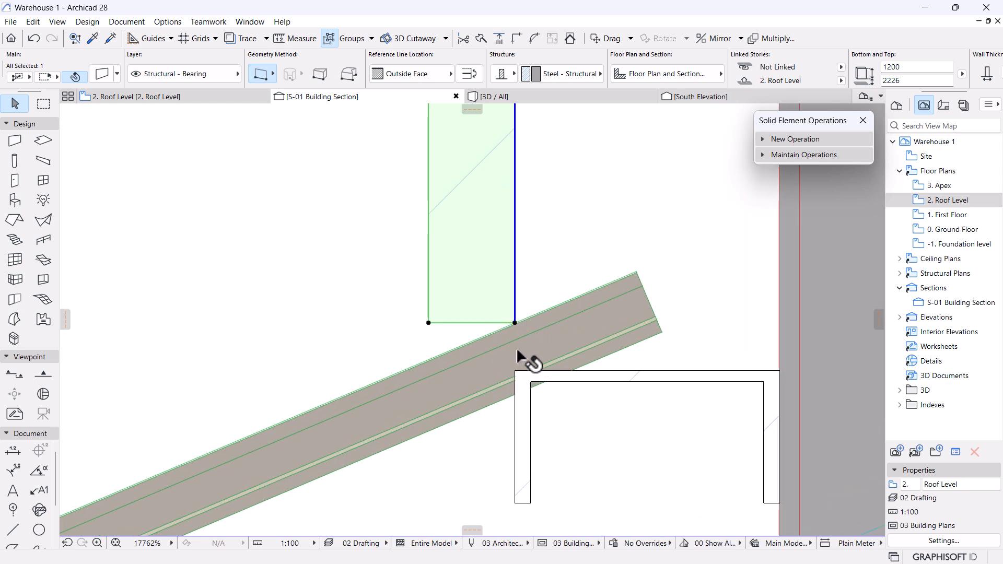
pyautogui.scroll(-2, 544, 361)
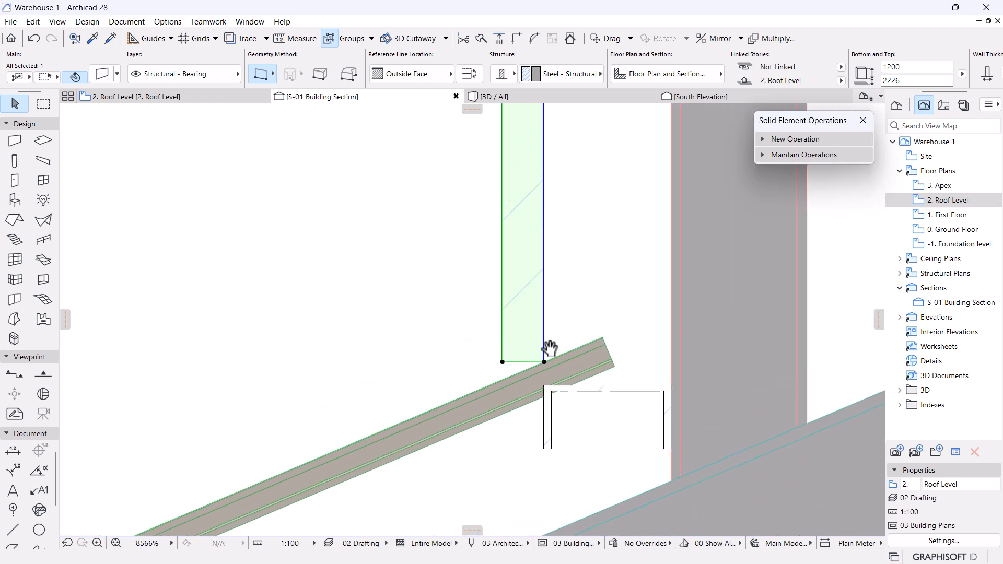
pyautogui.scroll(2, 531, 407)
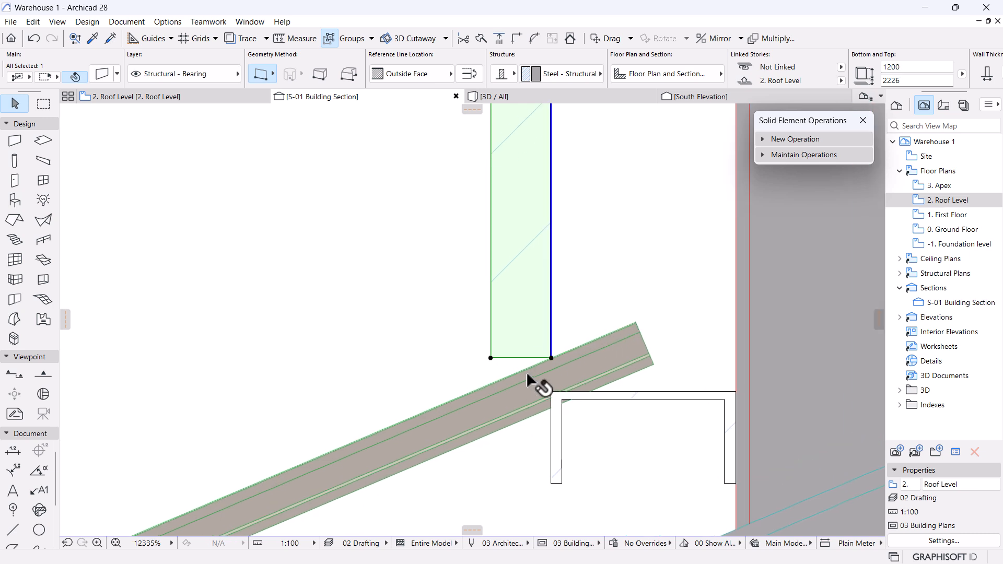
pyautogui.scroll(-2, 549, 392)
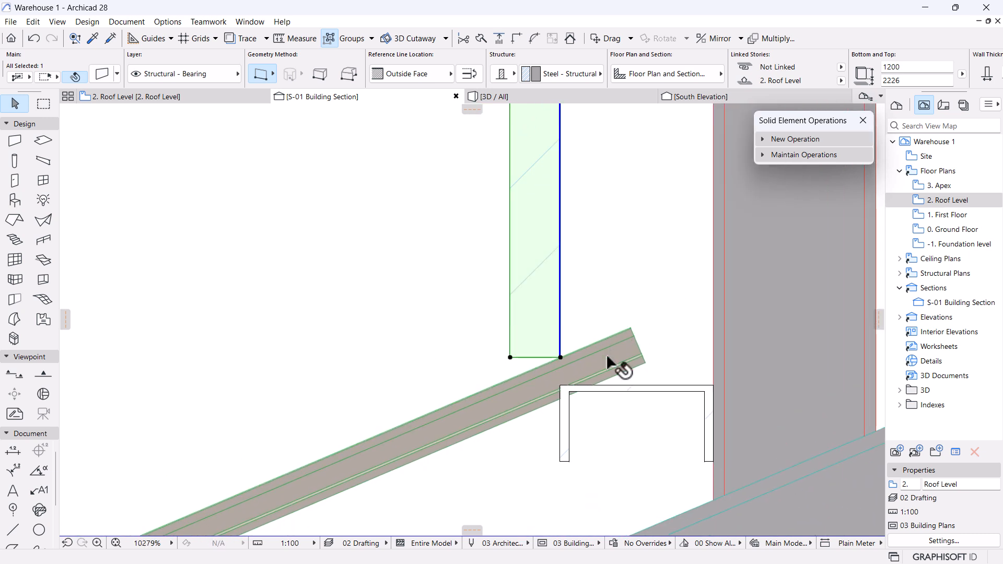
pyautogui.scroll(-4, 567, 403)
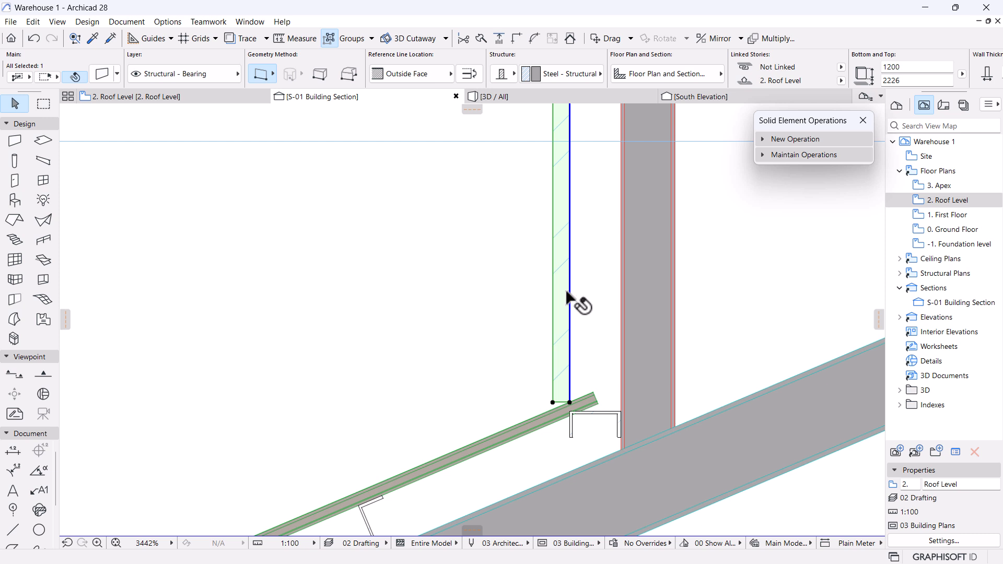
pyautogui.scroll(-2, 578, 288)
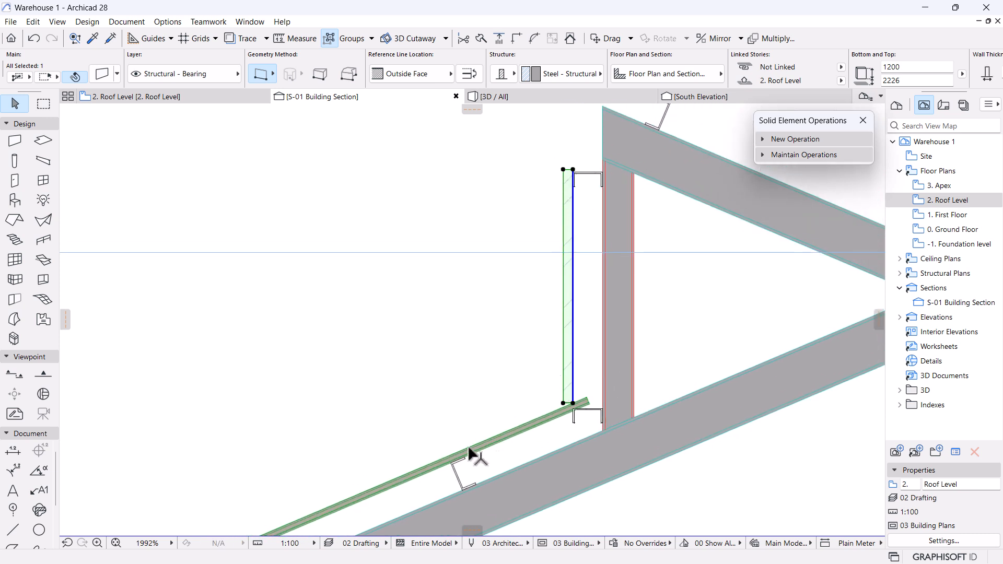
pyautogui.scroll(3, 533, 324)
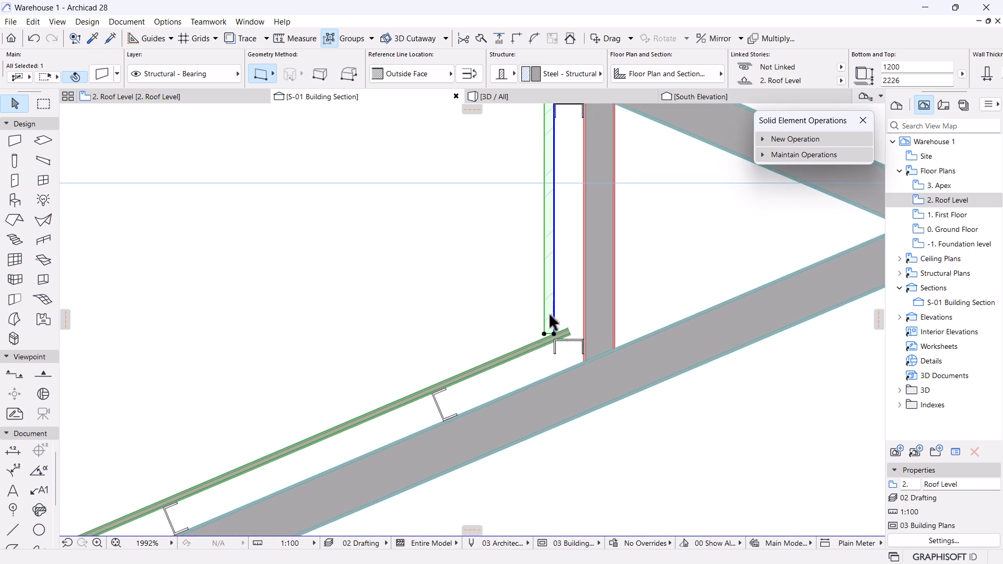
pyautogui.click(541, 321)
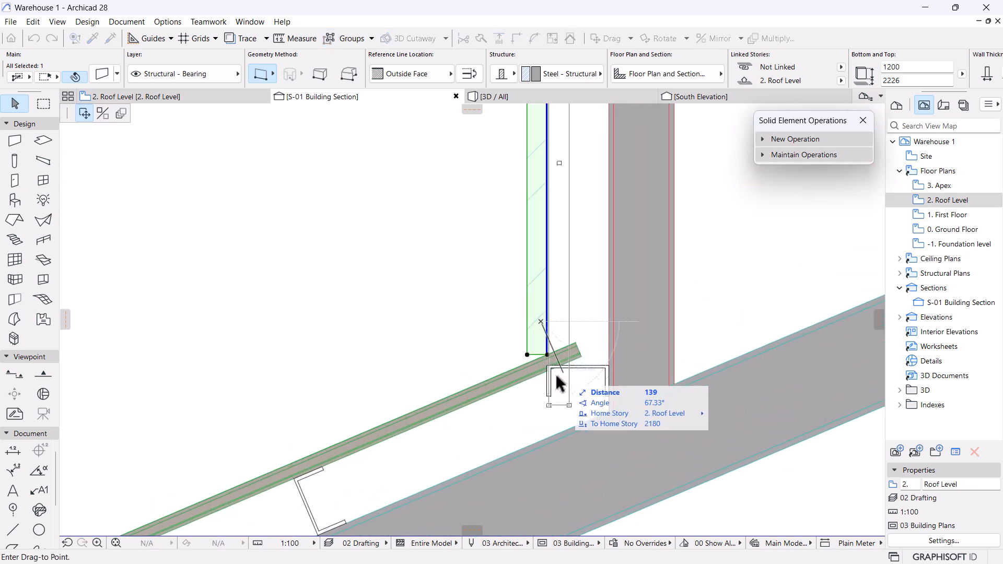
pyautogui.click(553, 369)
pyautogui.click(473, 407)
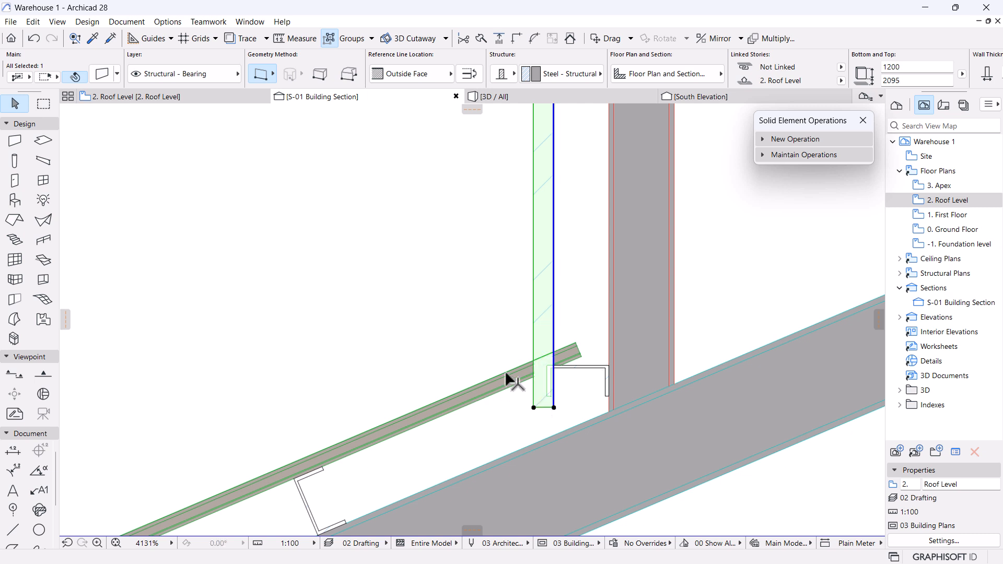
pyautogui.click(523, 380)
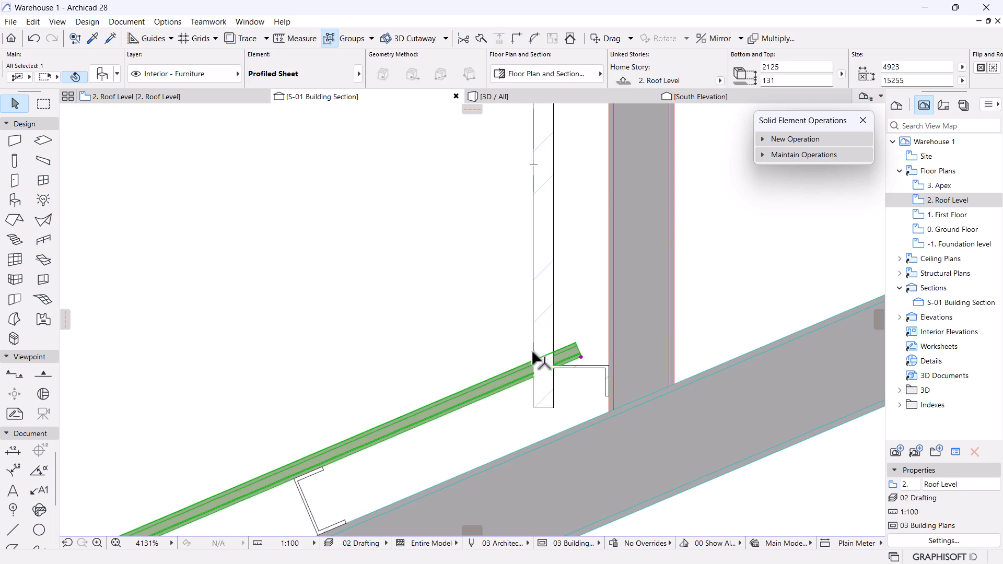
pyautogui.moveTo(534, 360)
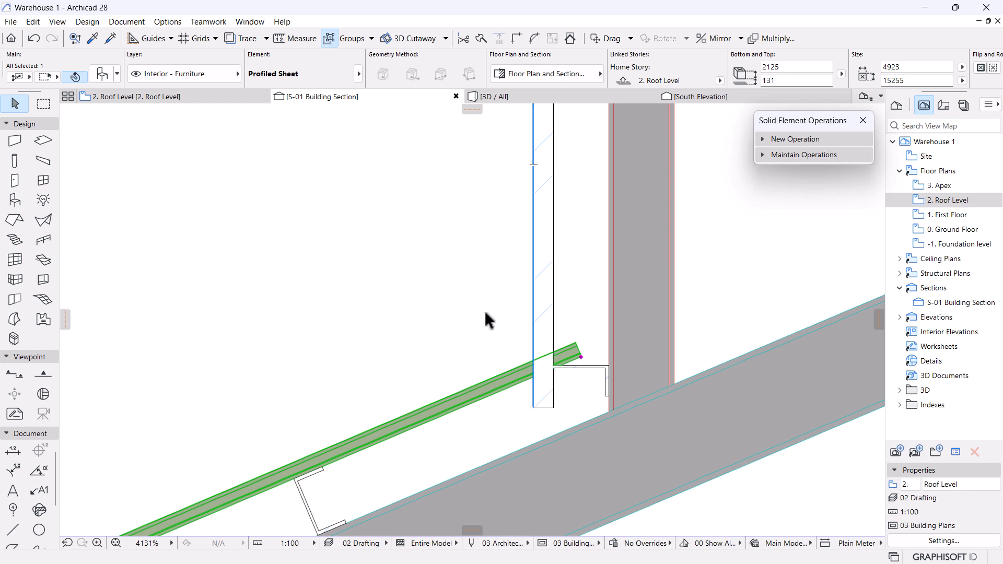
pyautogui.hotkey('ctrl', 'z')
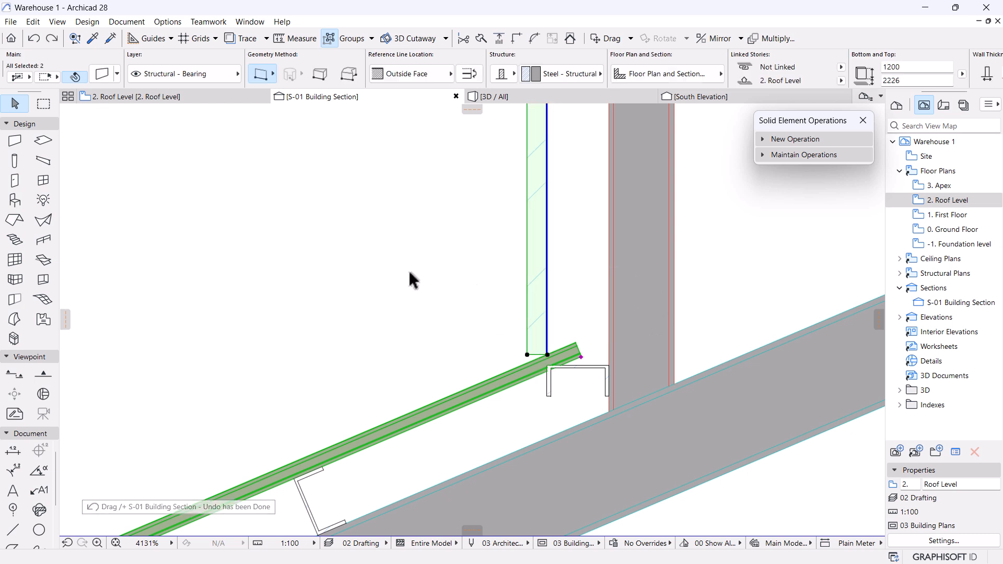
pyautogui.click(497, 280)
pyautogui.scroll(-5, 494, 256)
# Stretch the steel wall's top up to the roof beam top and shift the wall into position.
pyautogui.scroll(2, 532, 264)
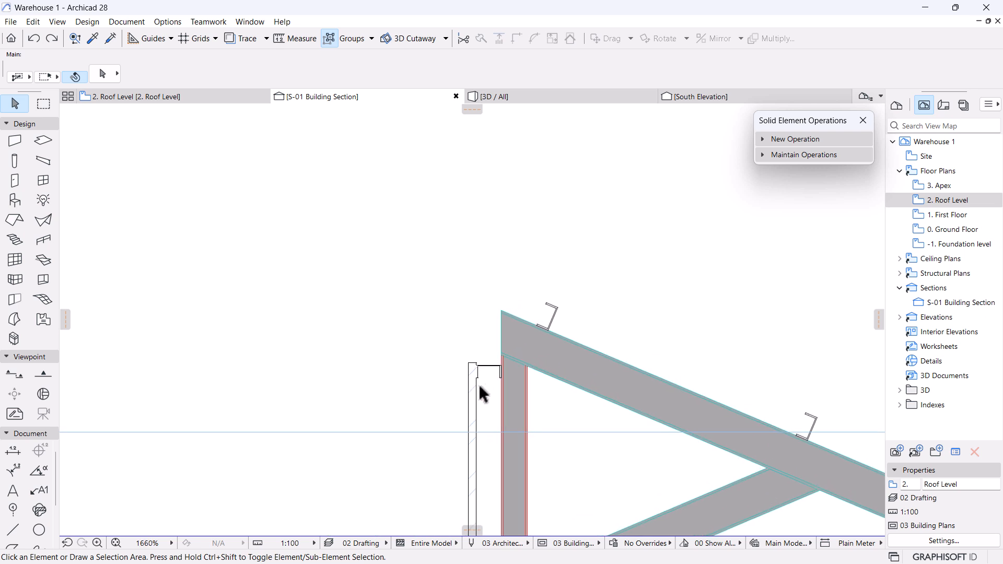
pyautogui.click(480, 385)
pyautogui.click(477, 363)
pyautogui.click(84, 114)
pyautogui.click(500, 309)
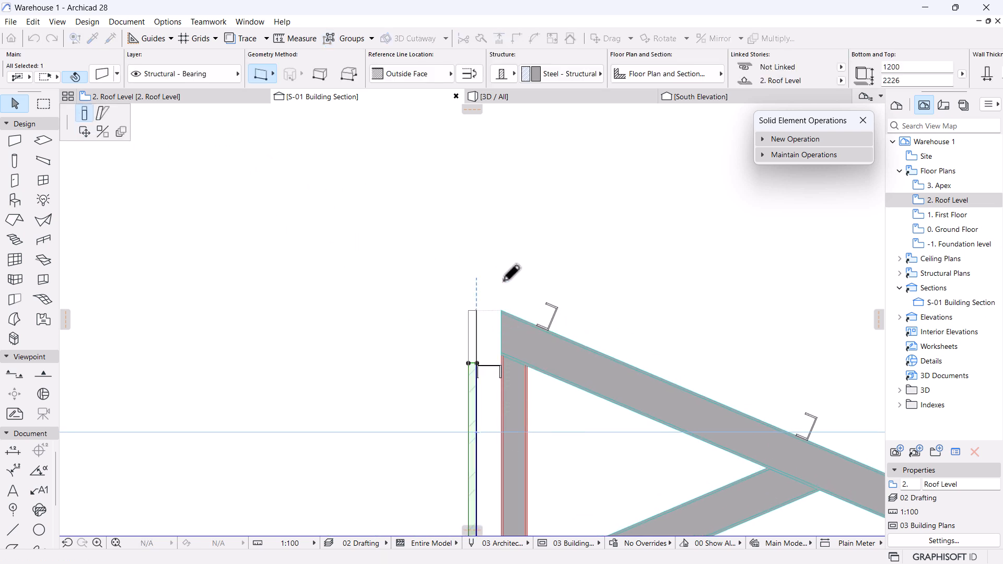
pyautogui.scroll(10, 449, 408)
pyautogui.scroll(1, 470, 381)
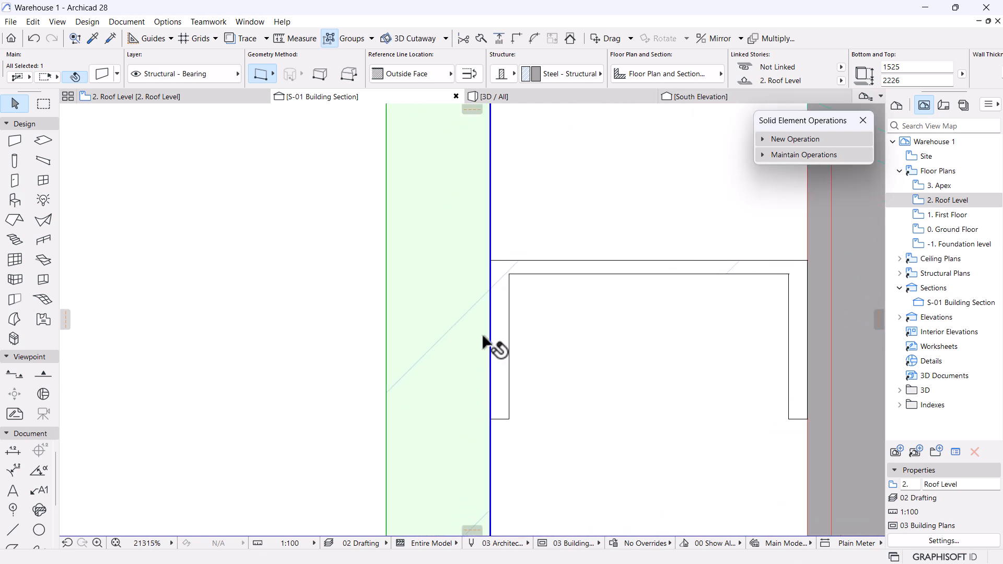
pyautogui.click(490, 312)
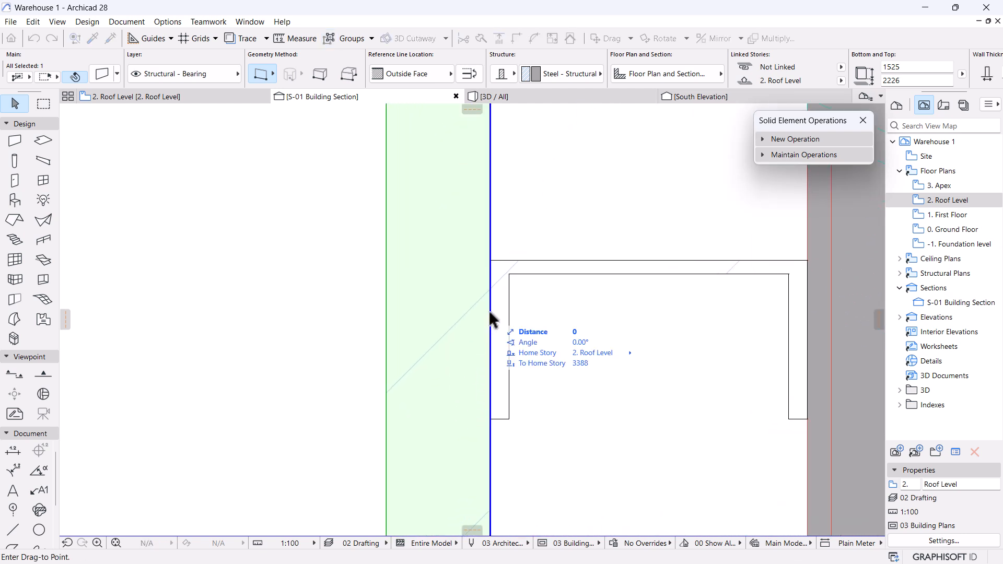
pyautogui.click(452, 314)
# Bring the wall's bottom down to the profiled roof sheet.
pyautogui.click(452, 316)
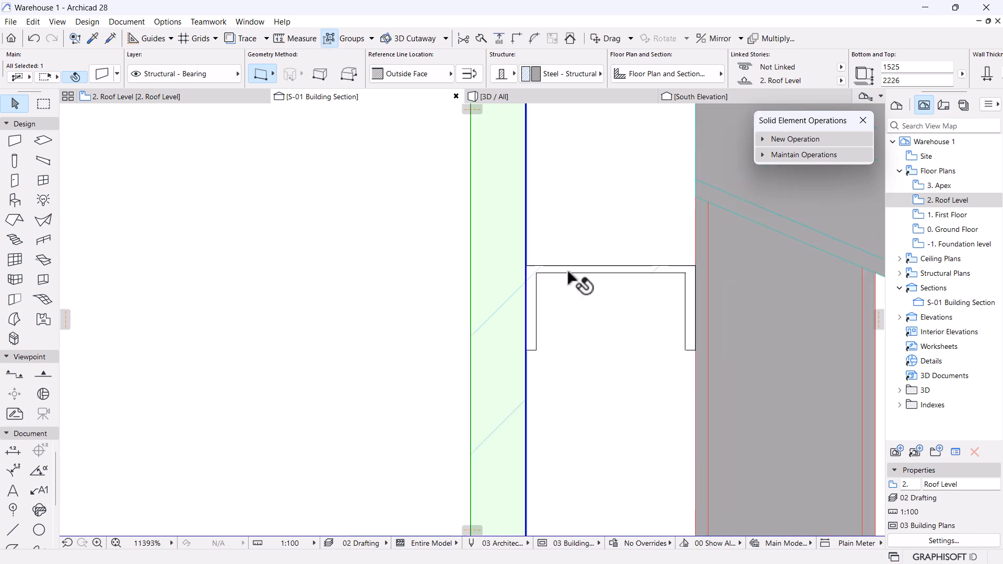
pyautogui.scroll(-10, 567, 274)
pyautogui.scroll(6, 581, 287)
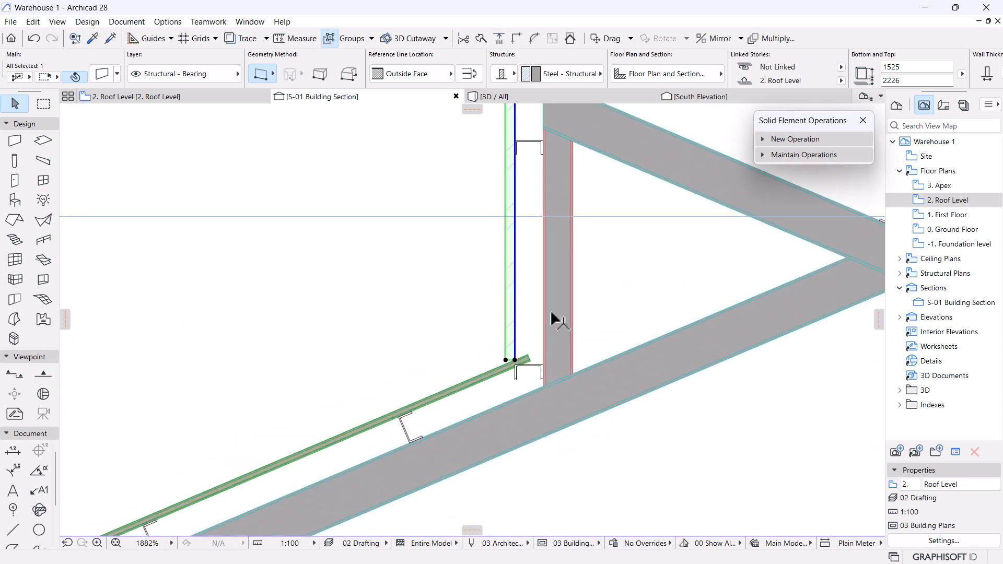
pyautogui.click(571, 320)
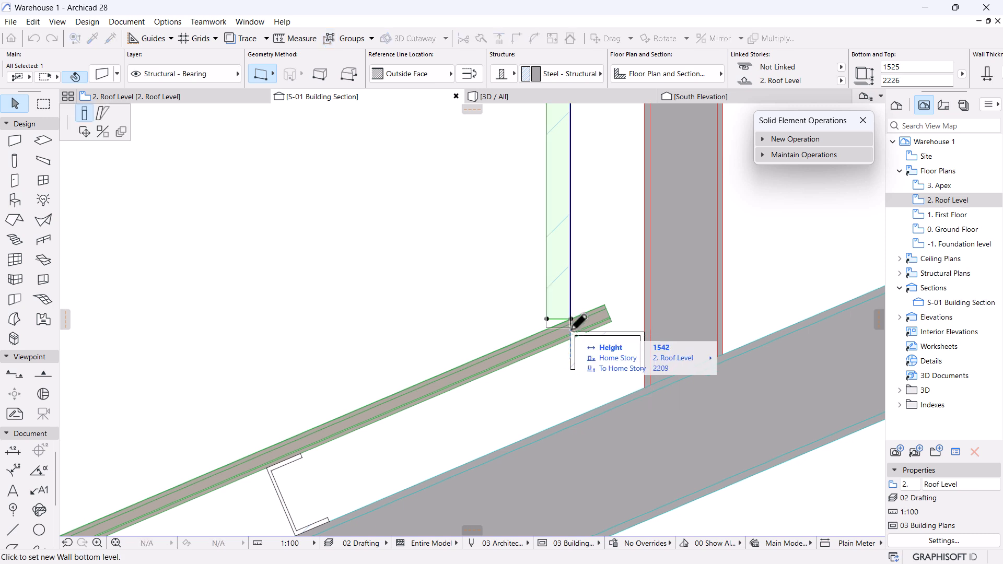
pyautogui.click(571, 330)
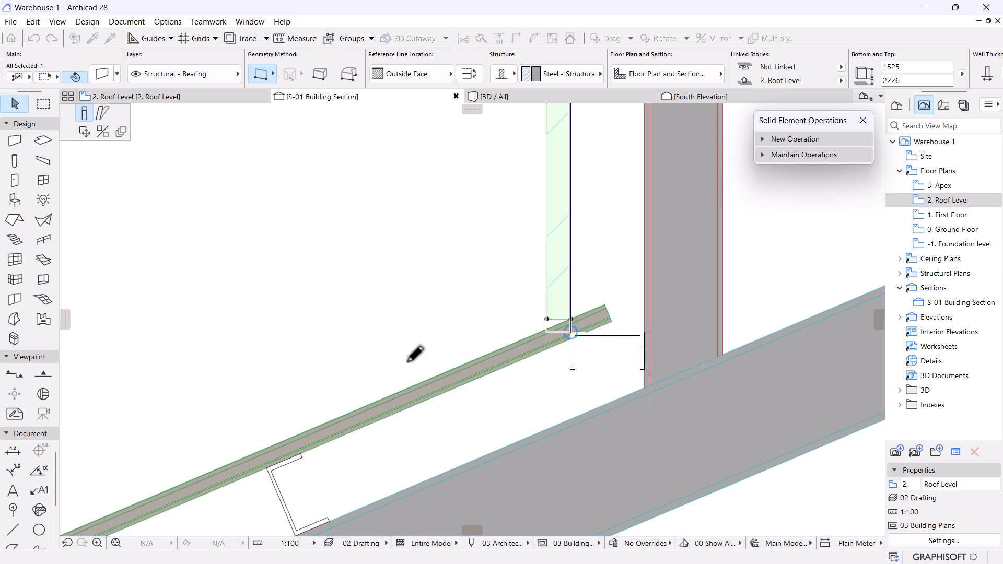
pyautogui.scroll(2, 578, 324)
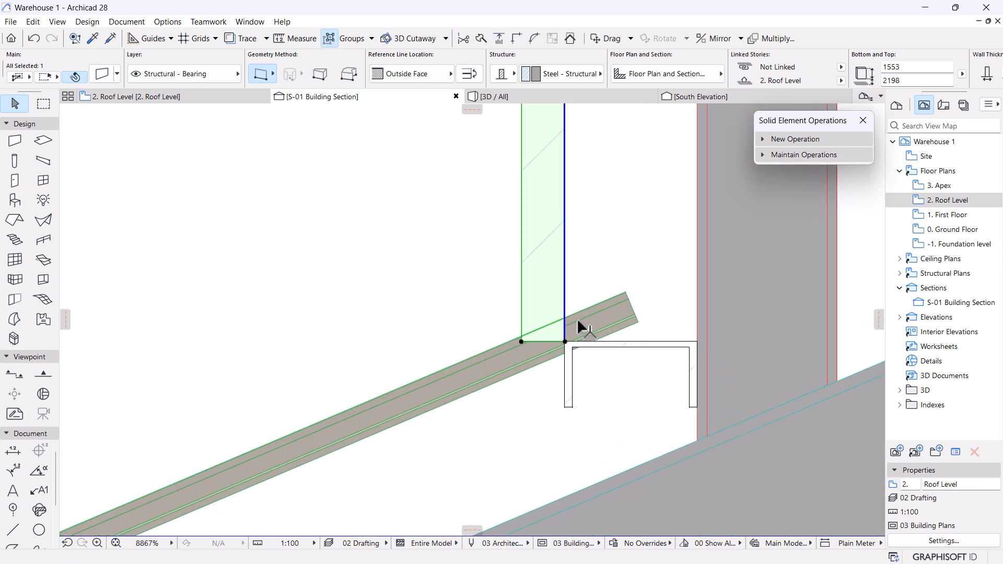
# Subtract the profiled sheet from the wall with downward extrusion to trim it to the slope.
pyautogui.click(804, 140)
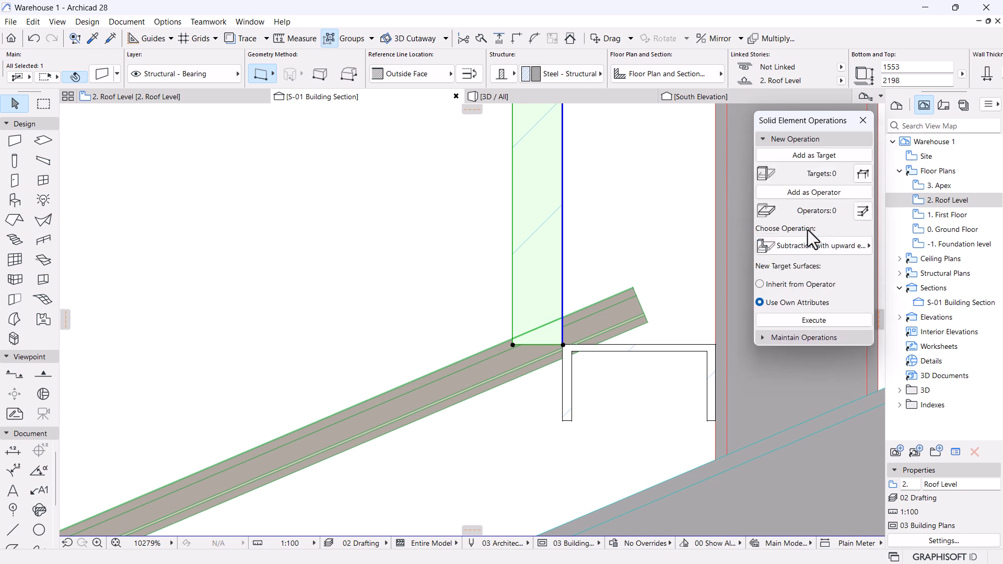
pyautogui.click(810, 159)
pyautogui.click(498, 368)
pyautogui.click(823, 197)
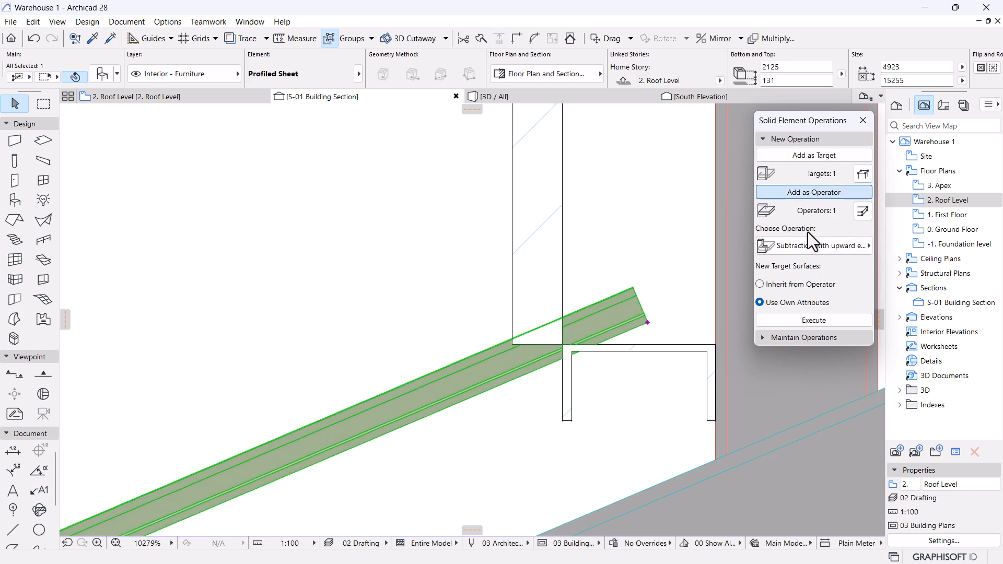
pyautogui.click(854, 246)
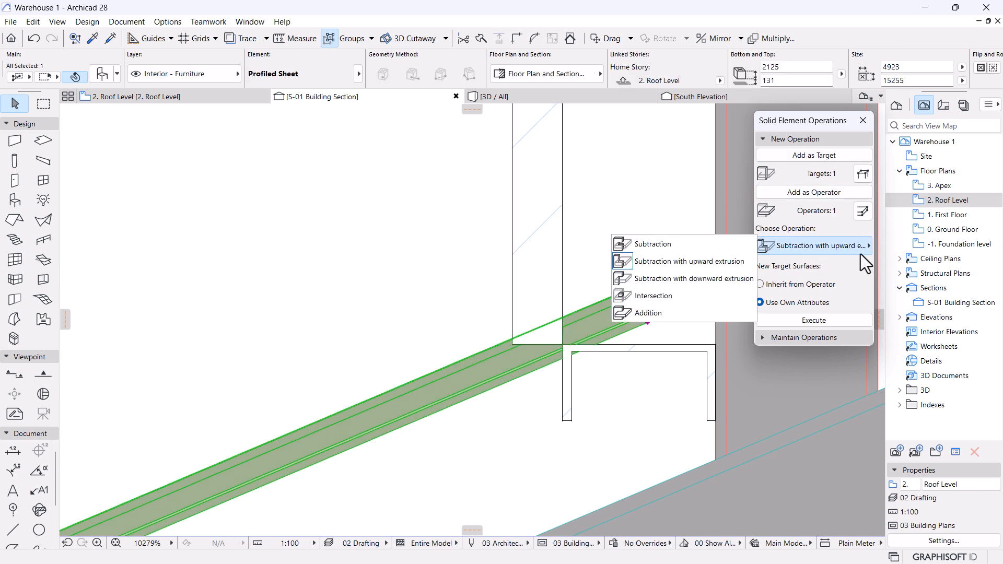
pyautogui.click(688, 277)
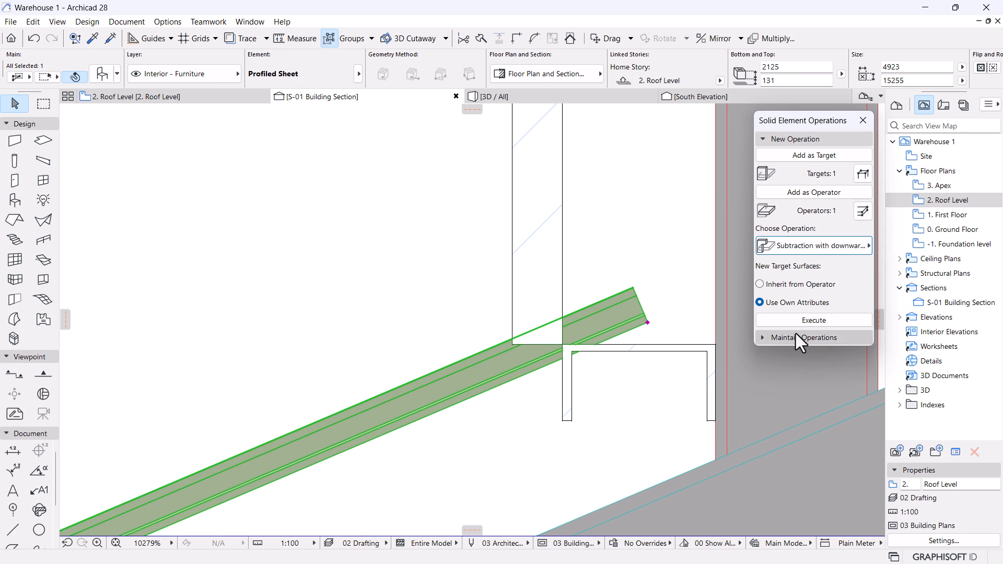
pyautogui.click(811, 319)
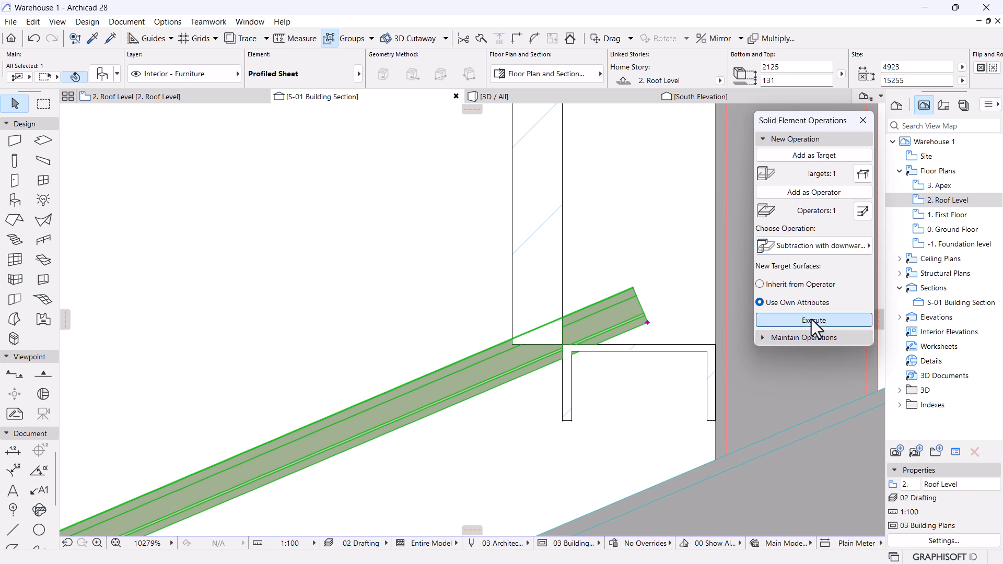
# Deselect the trimmed wall and collapse the New Operation panel.
pyautogui.click(611, 278)
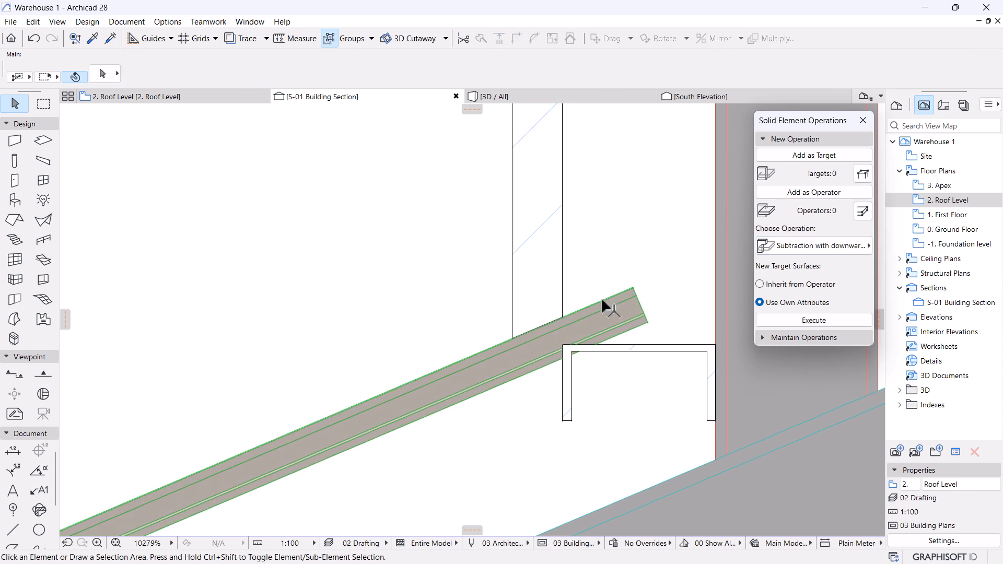
pyautogui.scroll(-10, 555, 265)
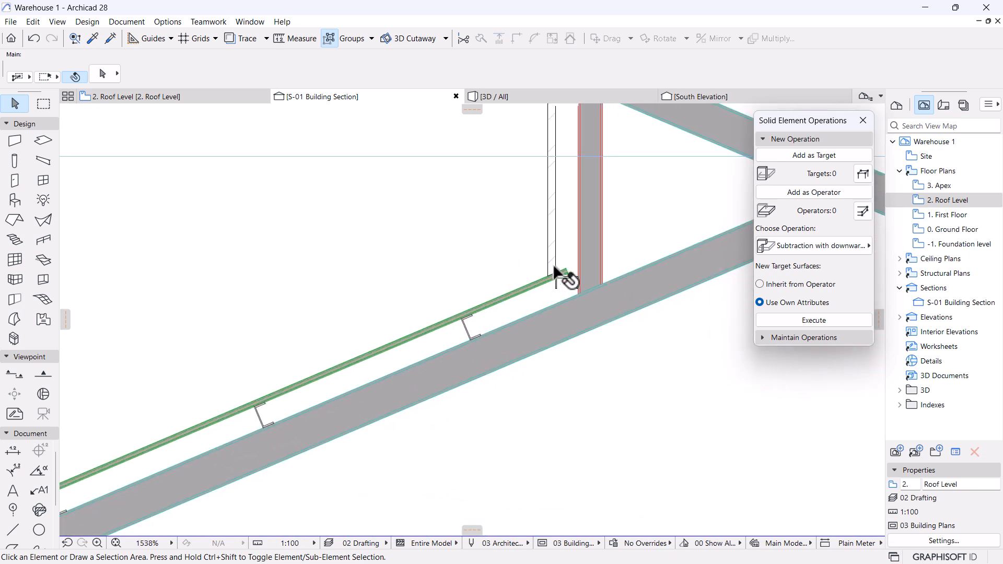
pyautogui.click(789, 141)
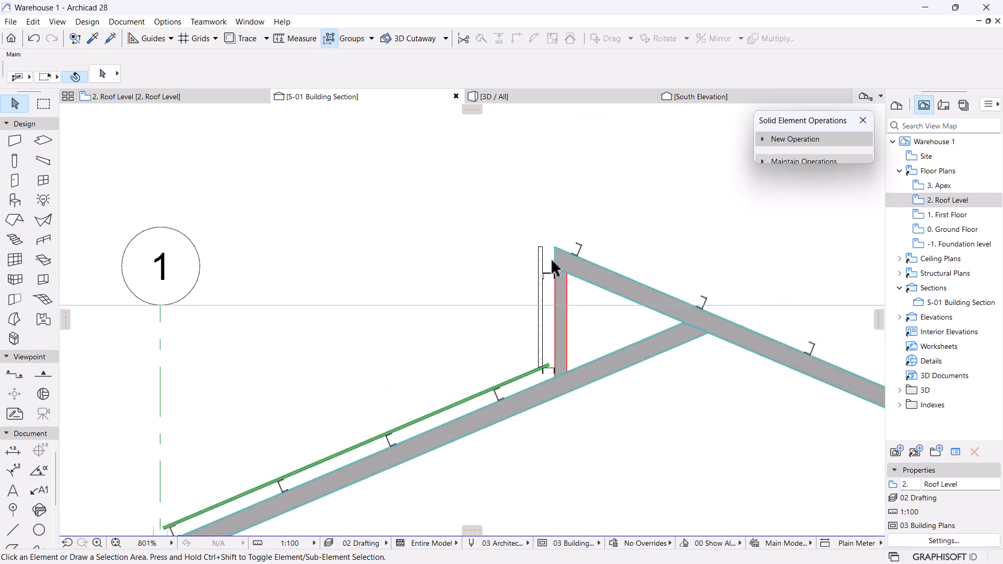
pyautogui.scroll(-3, 550, 258)
pyautogui.moveTo(532, 335)
pyautogui.mouseDown(button='middle')
pyautogui.moveTo(548, 317)
pyautogui.moveTo(543, 329)
pyautogui.mouseUp(button='middle')
pyautogui.scroll(8, 549, 292)
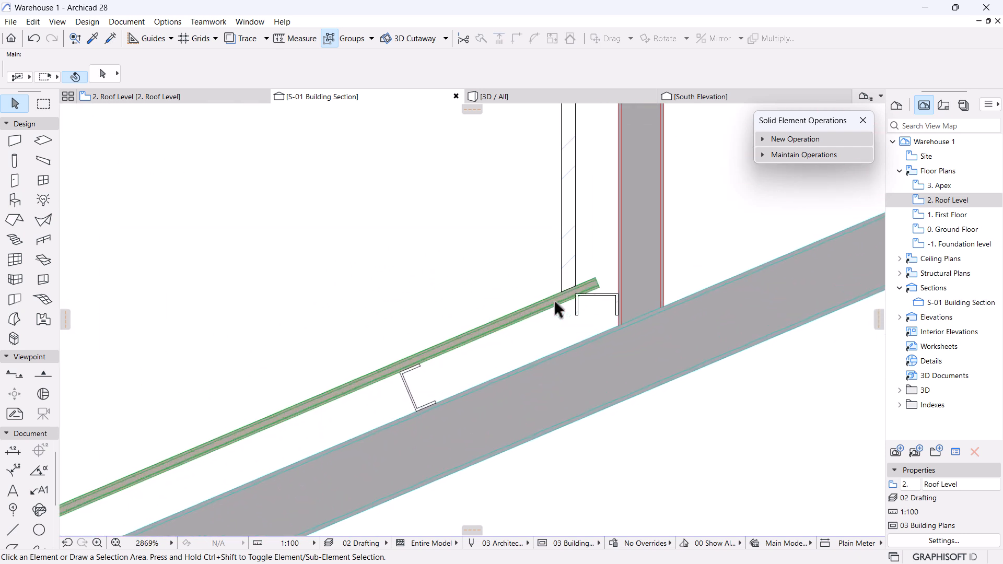
pyautogui.scroll(-5, 569, 293)
pyautogui.scroll(5, 549, 396)
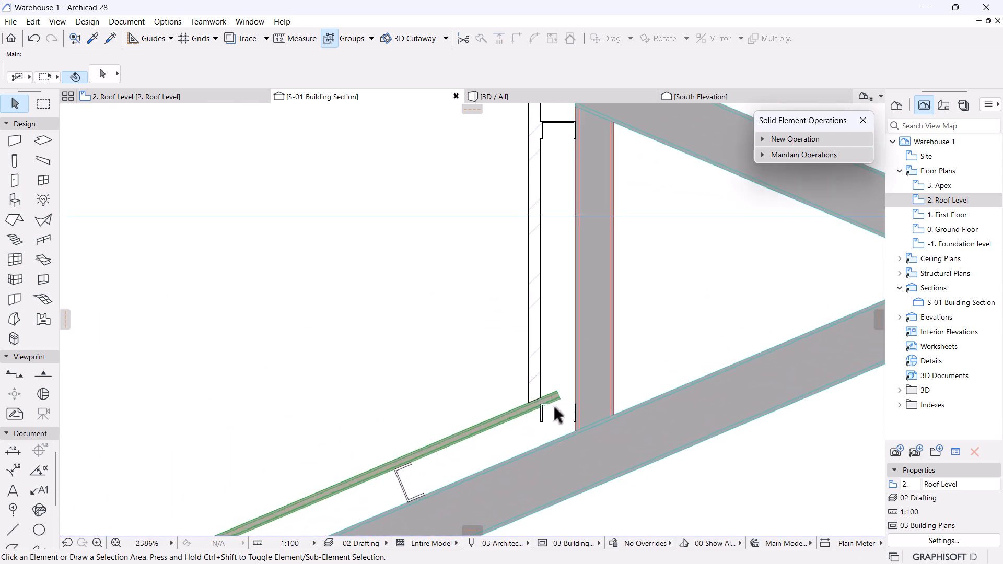
# Drag the C152X76X18 channel up the wall, clear of the roof sheet, to elevation -546.
pyautogui.click(565, 411)
pyautogui.click(566, 410)
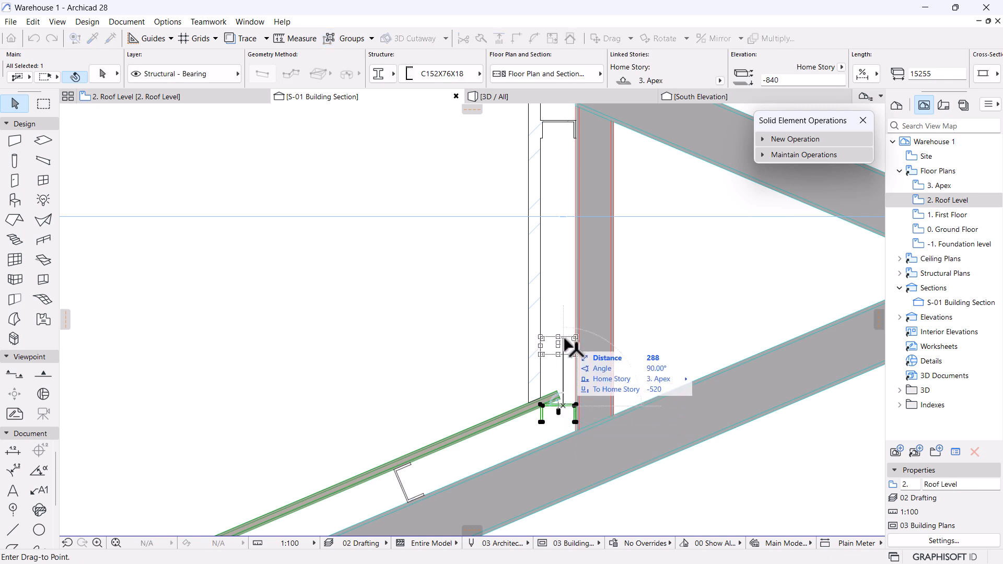
pyautogui.click(563, 336)
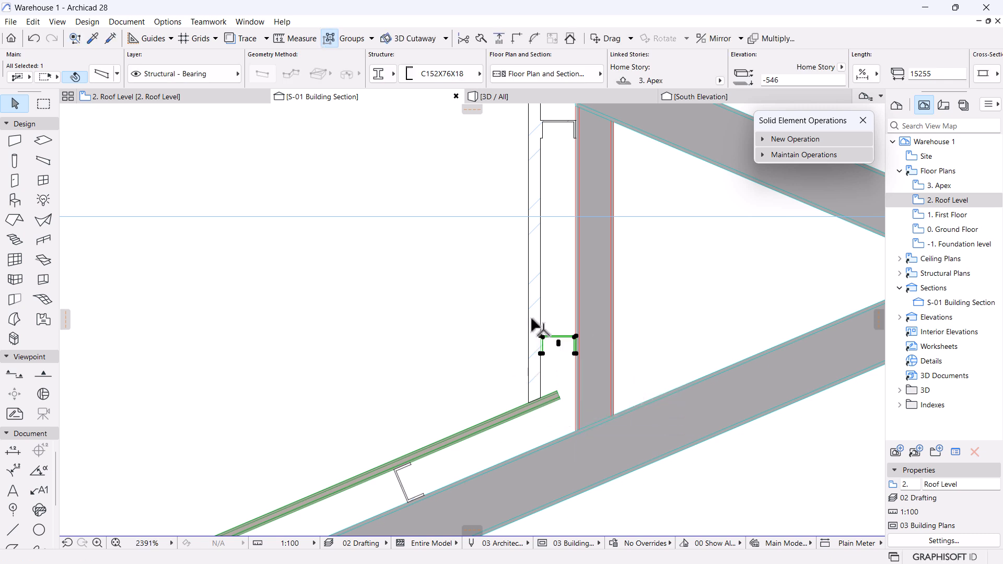
pyautogui.press('Escape')
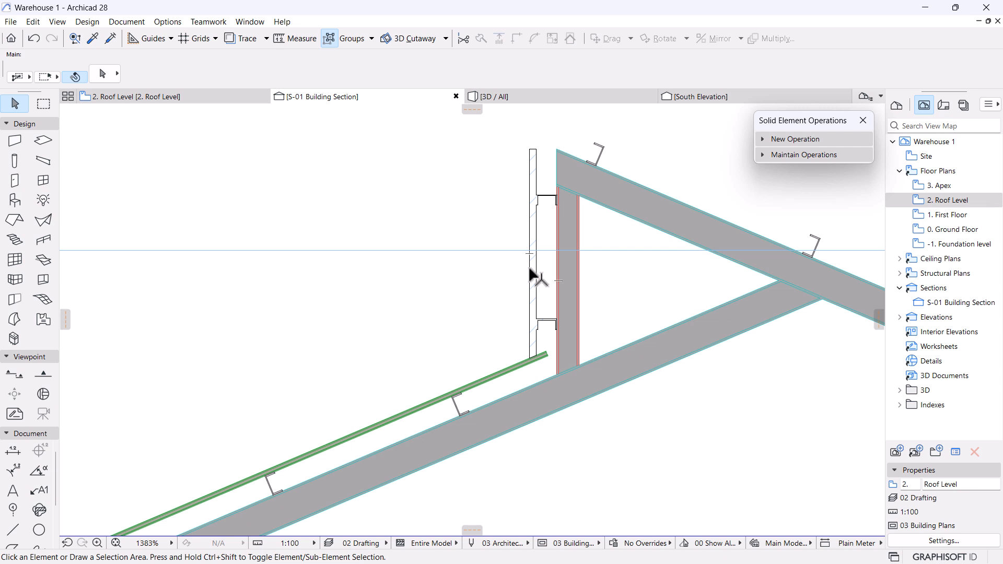
pyautogui.scroll(-3, 460, 347)
pyautogui.scroll(6, 609, 369)
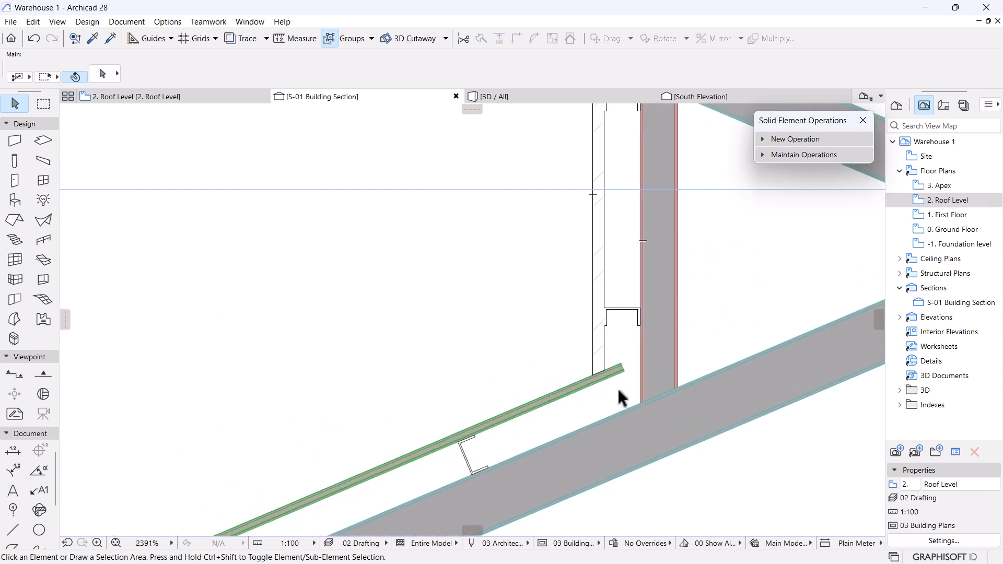
pyautogui.scroll(4, 620, 401)
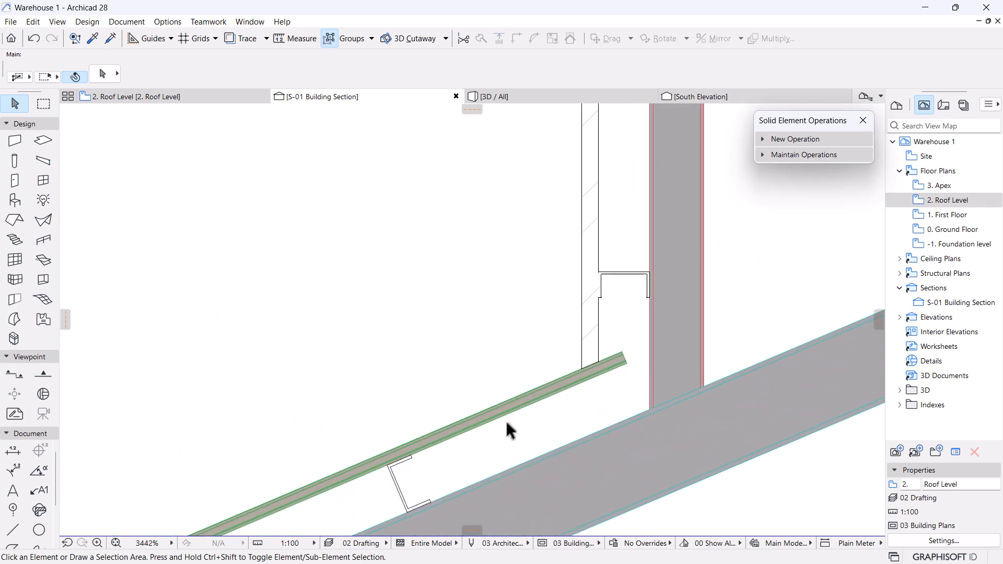
# Draw a polyline running down the wall face near the apex, then sloping to the left roof sheet.
pyautogui.click(5, 547)
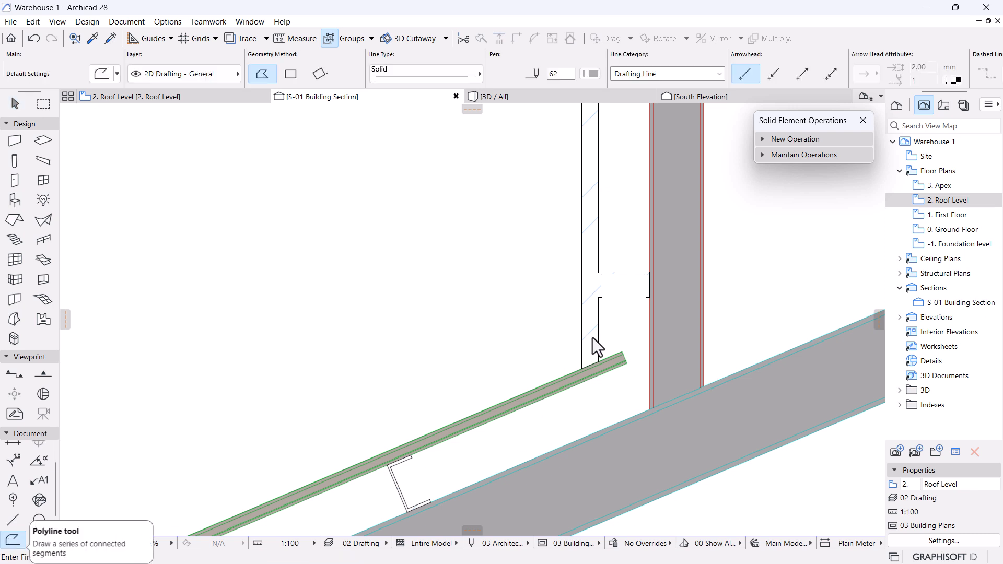
pyautogui.click(575, 244)
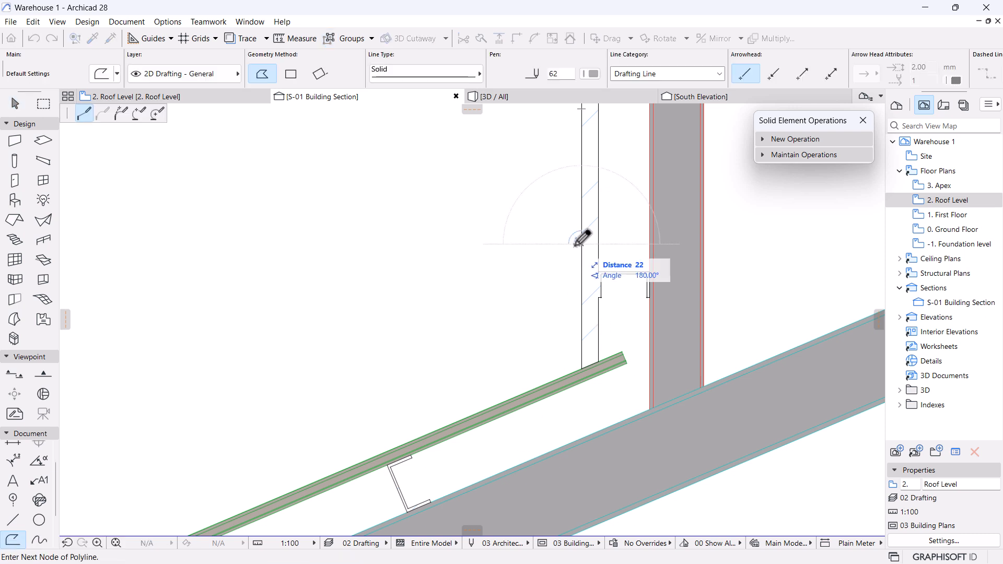
pyautogui.click(575, 360)
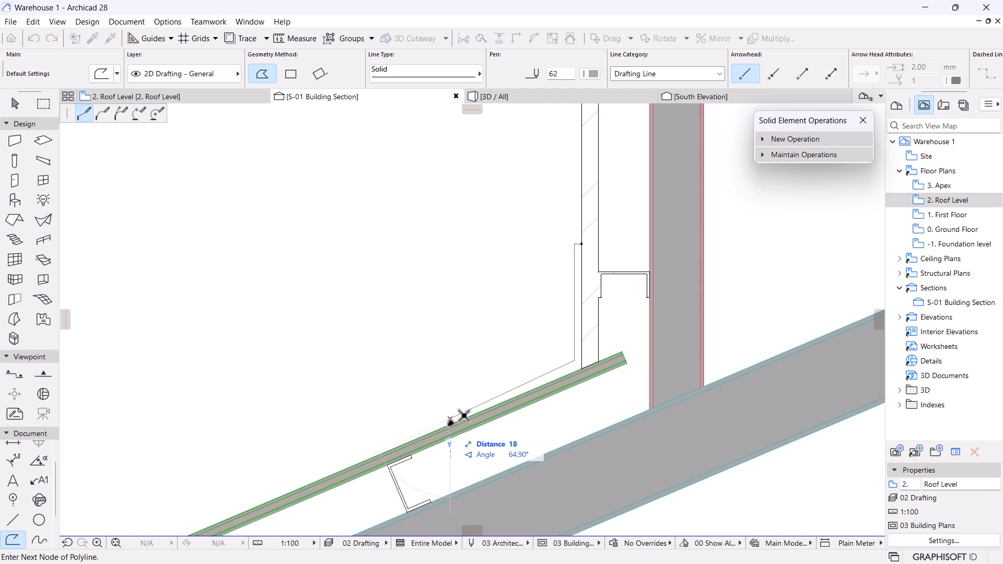
pyautogui.doubleClick(448, 420)
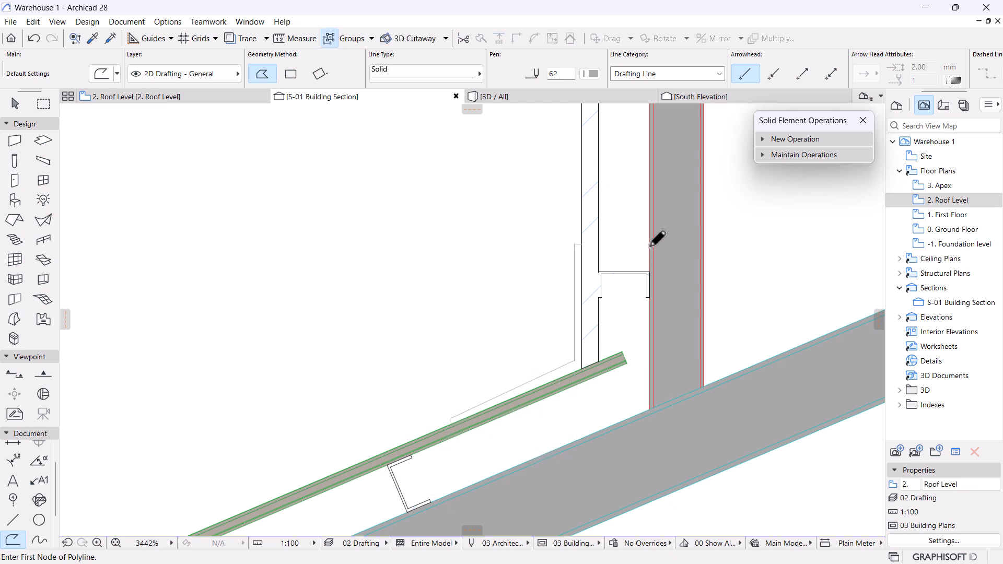
pyautogui.scroll(-6, 649, 248)
pyautogui.moveTo(597, 306); pyautogui.dragTo(580, 323, button='middle')
pyautogui.scroll(2, 598, 277)
pyautogui.moveTo(598, 276); pyautogui.dragTo(562, 331, button='middle')
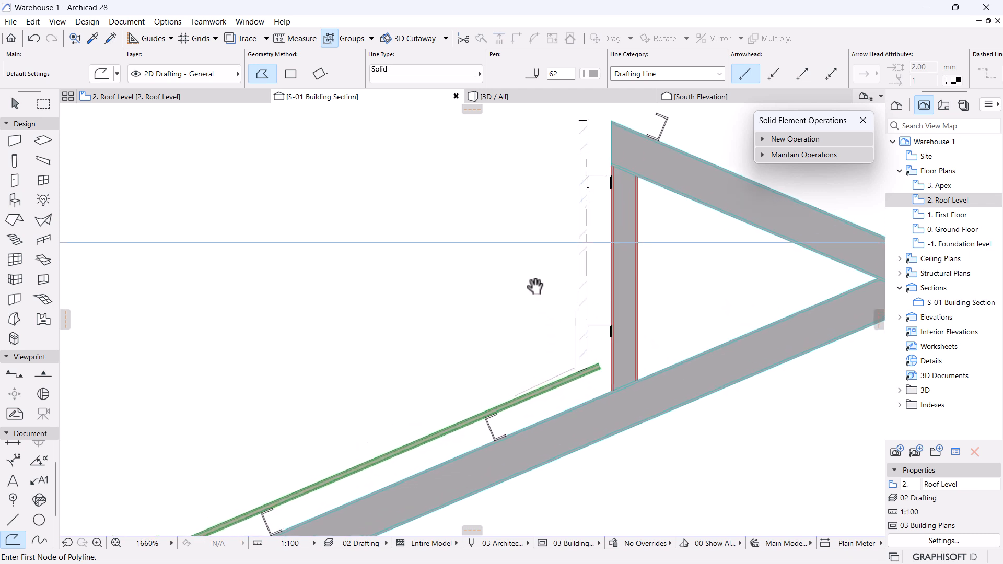
pyautogui.scroll(-7, 535, 286)
pyautogui.scroll(6, 533, 296)
# Check the helper line and the small eave line by selecting them, then view the whole left roof slope.
pyautogui.press('Escape')
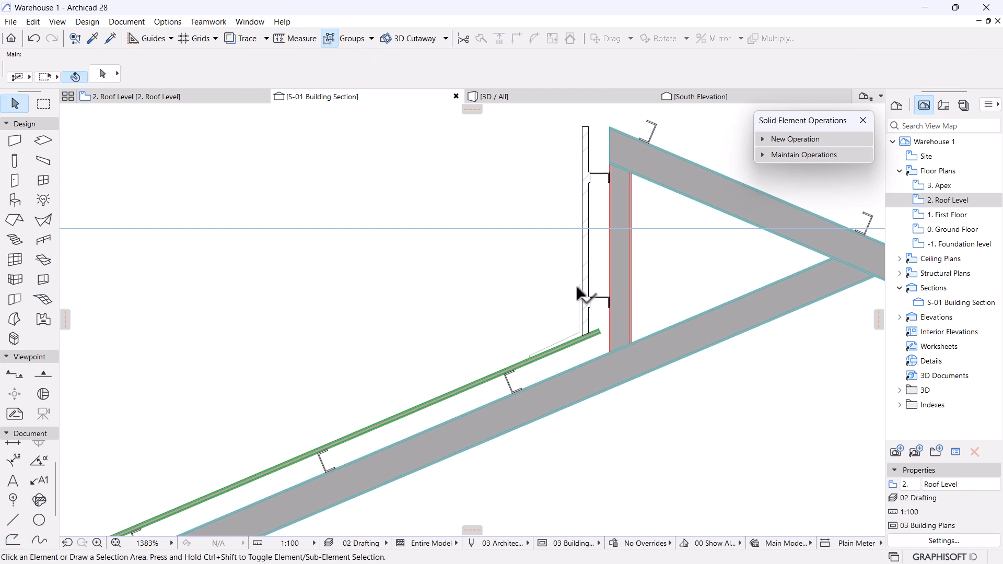
pyautogui.click(578, 287)
pyautogui.press('Escape')
pyautogui.scroll(-4, 533, 305)
pyautogui.moveTo(442, 333); pyautogui.dragTo(645, 215, button='middle')
pyautogui.scroll(6, 502, 321)
pyautogui.moveTo(372, 365)
pyautogui.mouseDown()
pyautogui.moveTo(379, 339)
pyautogui.moveTo(368, 362)
pyautogui.mouseUp()
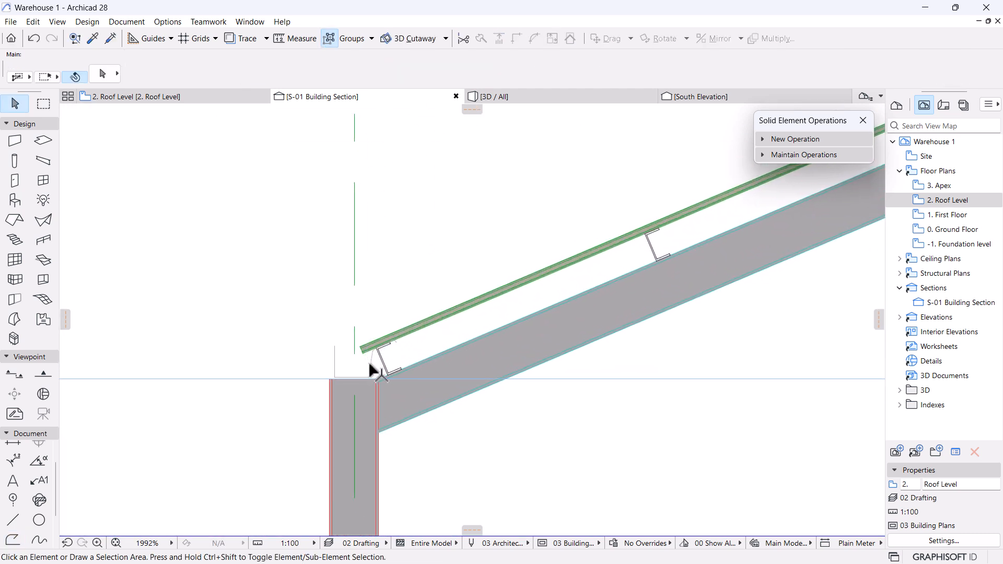
pyautogui.press('Escape')
pyautogui.scroll(-6, 462, 195)
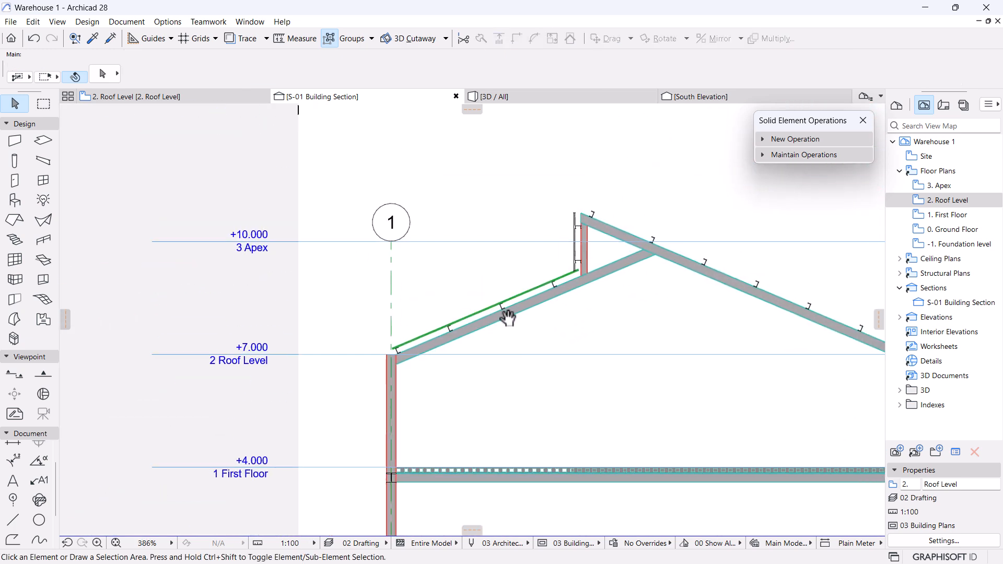
pyautogui.scroll(3, 674, 212)
pyautogui.moveTo(676, 204); pyautogui.dragTo(638, 224, button='middle')
# Mirror a copy of the left roof sheet about a vertical axis through the ridge.
pyautogui.click(473, 330)
pyautogui.hotkey('ctrl', 'alt', 'm')
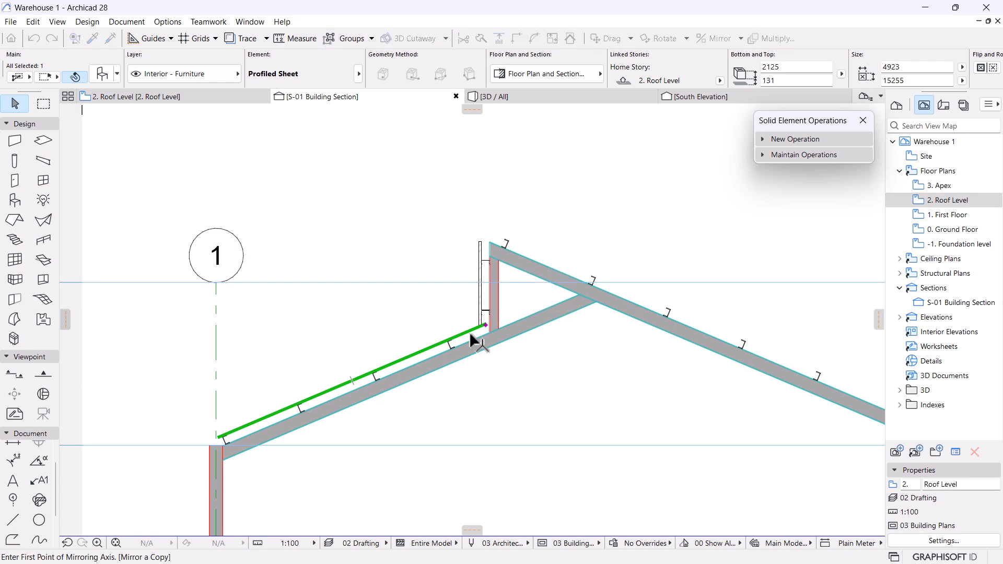
pyautogui.click(491, 243)
pyautogui.click(497, 211)
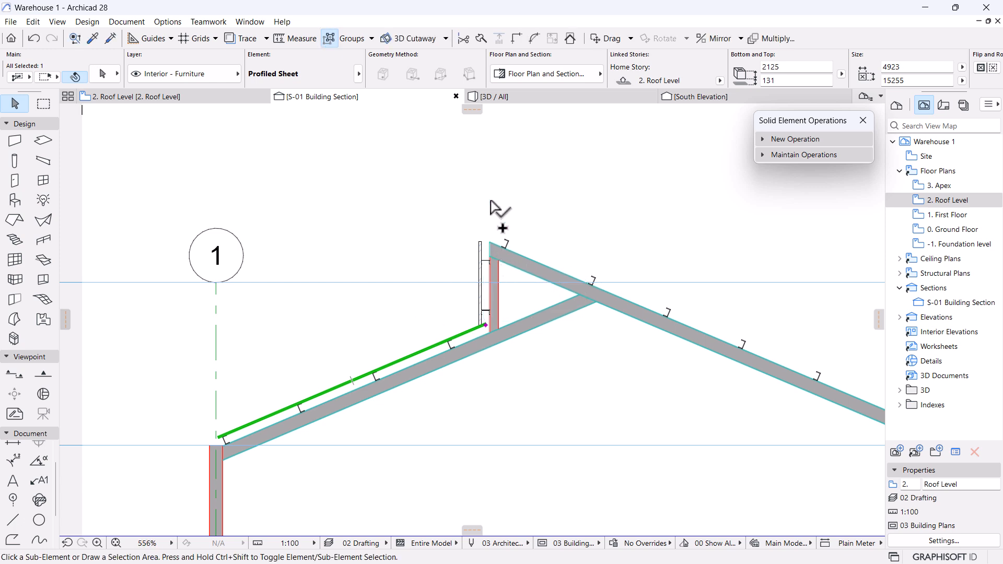
pyautogui.scroll(-4, 394, 221)
pyautogui.scroll(3, 534, 330)
pyautogui.scroll(-3, 534, 330)
pyautogui.scroll(4, 517, 340)
pyautogui.scroll(2, 520, 346)
# Move the mirrored sheet onto the right roof slope.
pyautogui.hotkey('ctrl', 'd')
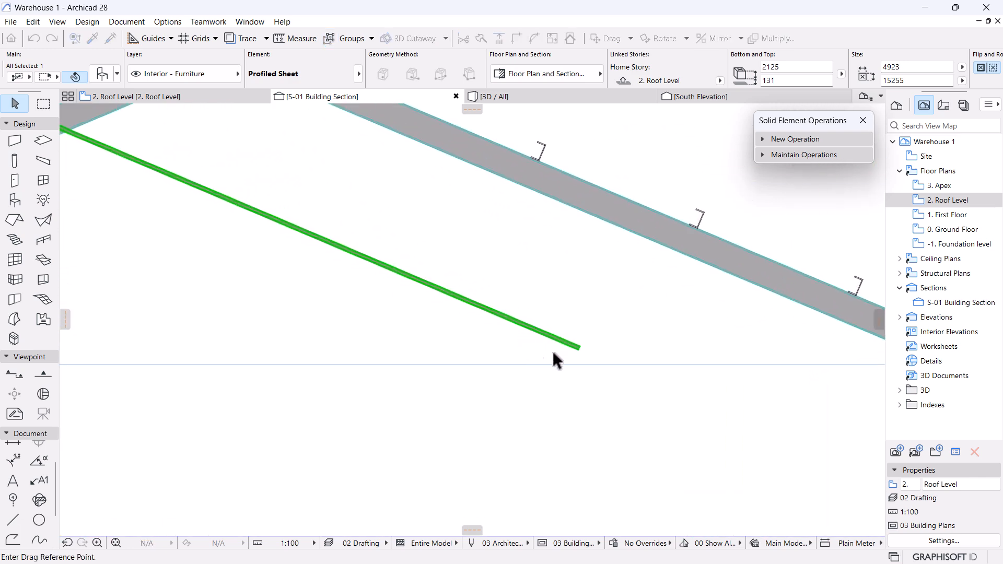
pyautogui.click(586, 348)
pyautogui.scroll(-3, 811, 369)
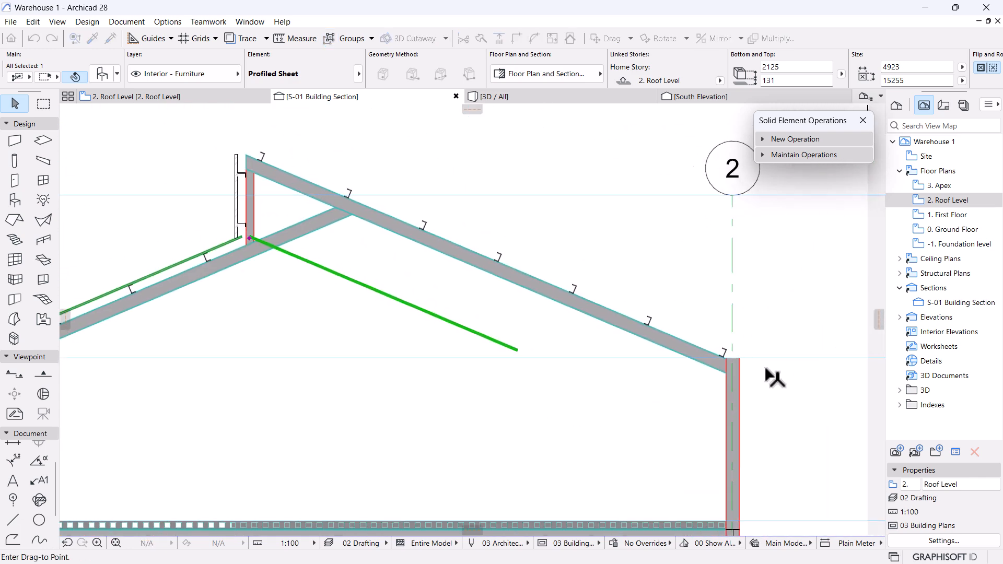
pyautogui.scroll(5, 638, 331)
pyautogui.click(621, 426)
pyautogui.scroll(2, 634, 432)
# Fine-tune the copied sheet's position on the right rafter, bringing its top to 130.
pyautogui.hotkey('ctrl', 'd')
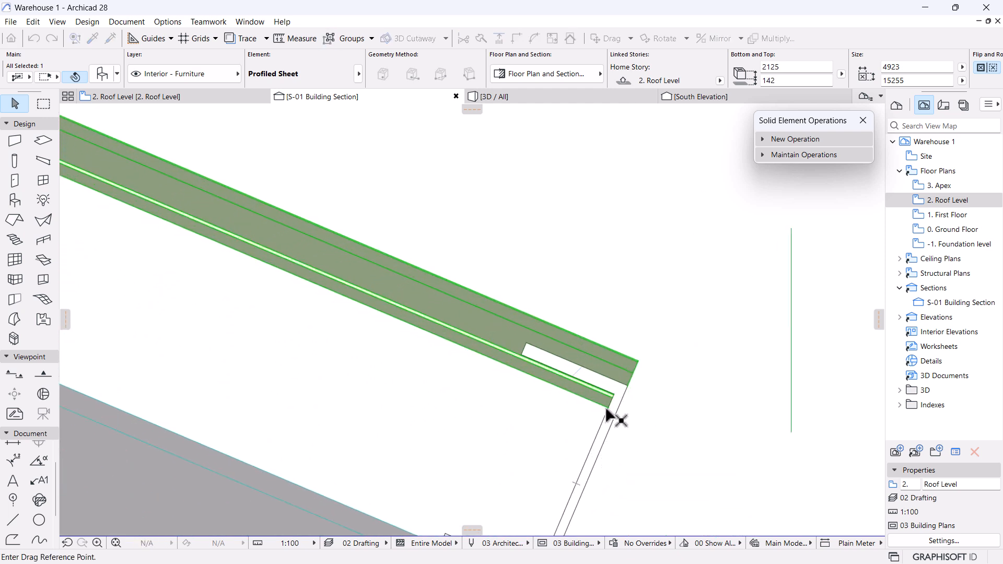
pyautogui.click(608, 407)
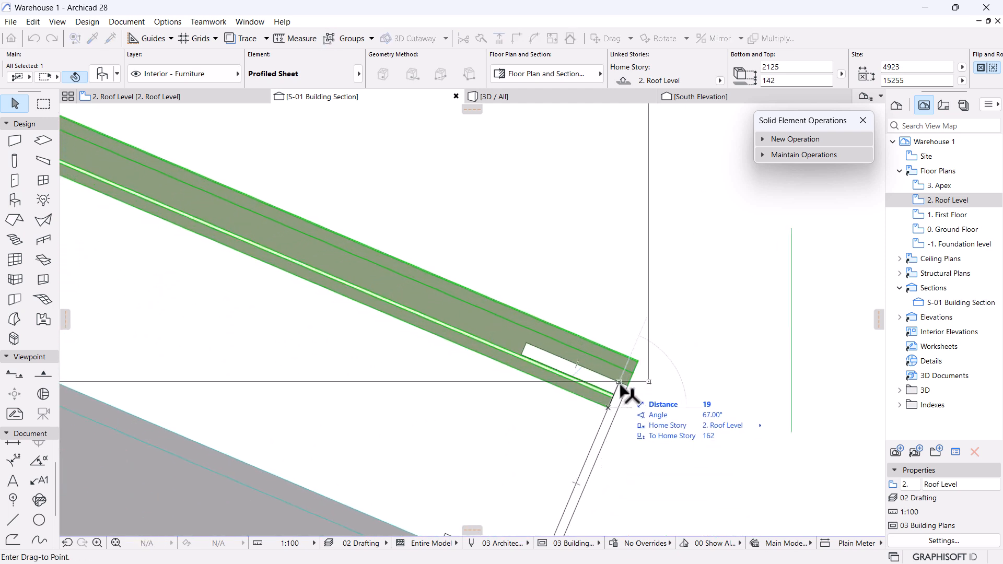
pyautogui.click(621, 386)
pyautogui.scroll(3, 605, 359)
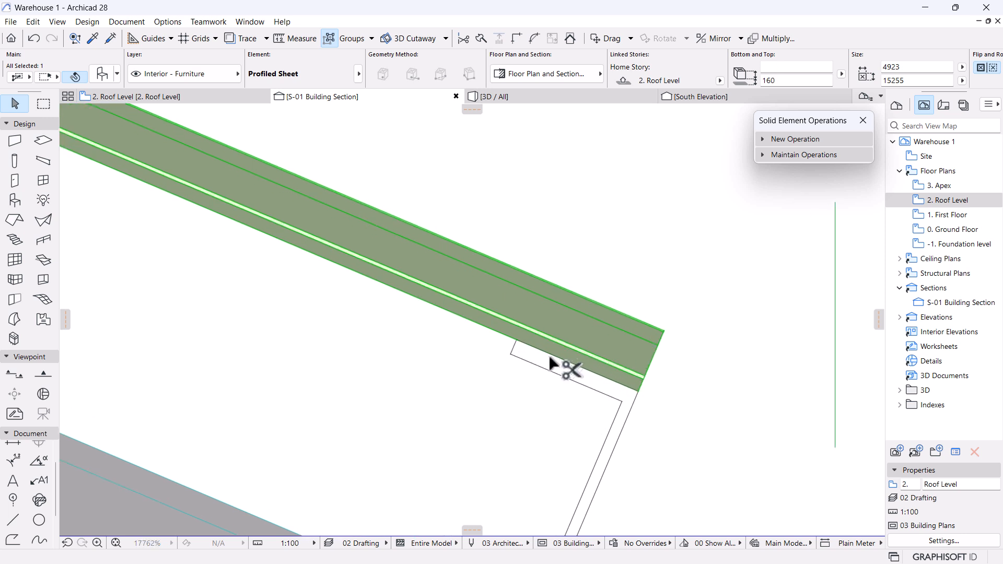
pyautogui.hotkey('ctrl', 'd')
pyautogui.click(517, 340)
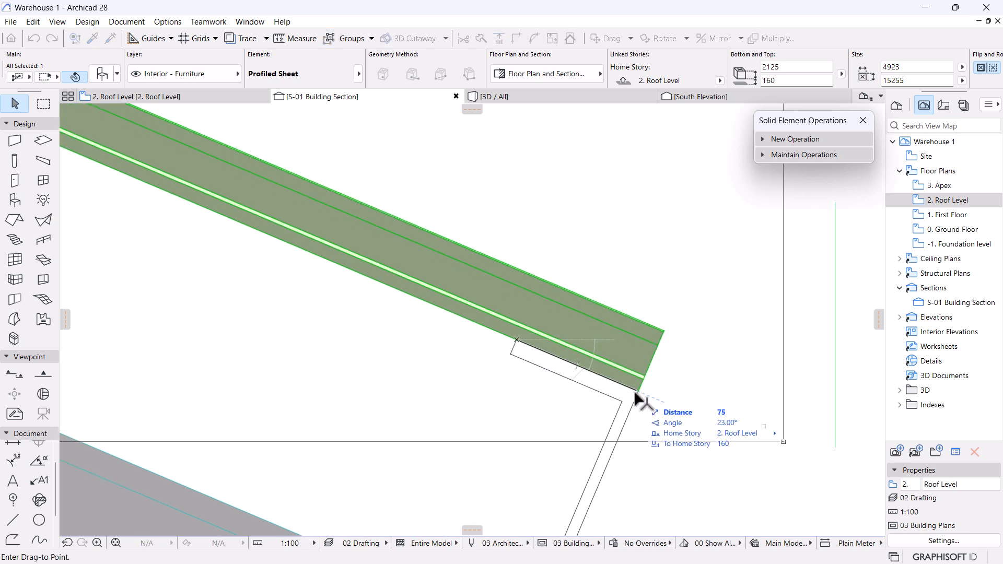
pyautogui.scroll(-10, 573, 316)
pyautogui.moveTo(567, 379); pyautogui.dragTo(805, 528, button='middle')
# On the Roof Level plan, stretch the right roof sheet's corner to close the ridge gap.
pyautogui.click(180, 97)
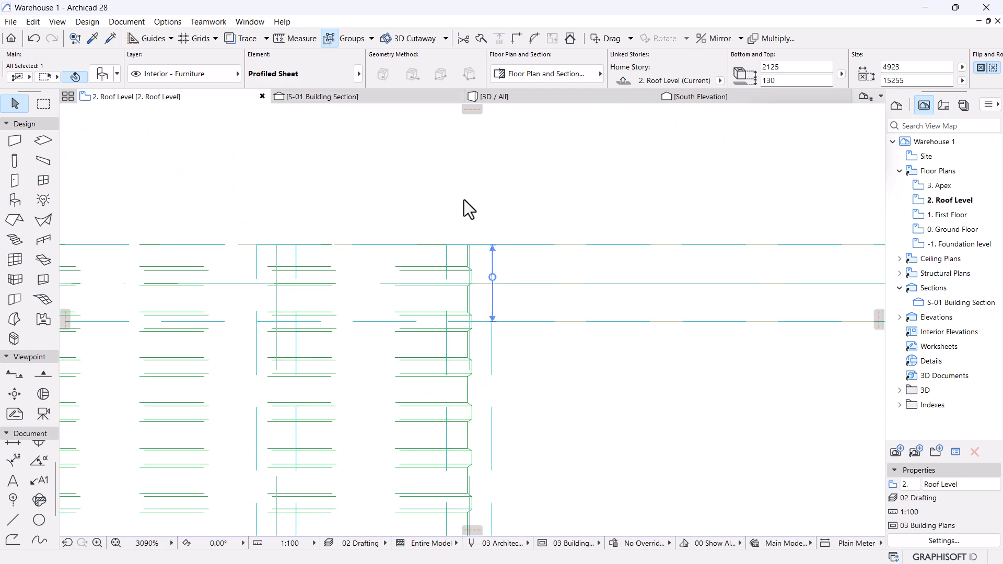
pyautogui.click(471, 202)
pyautogui.scroll(-8, 468, 203)
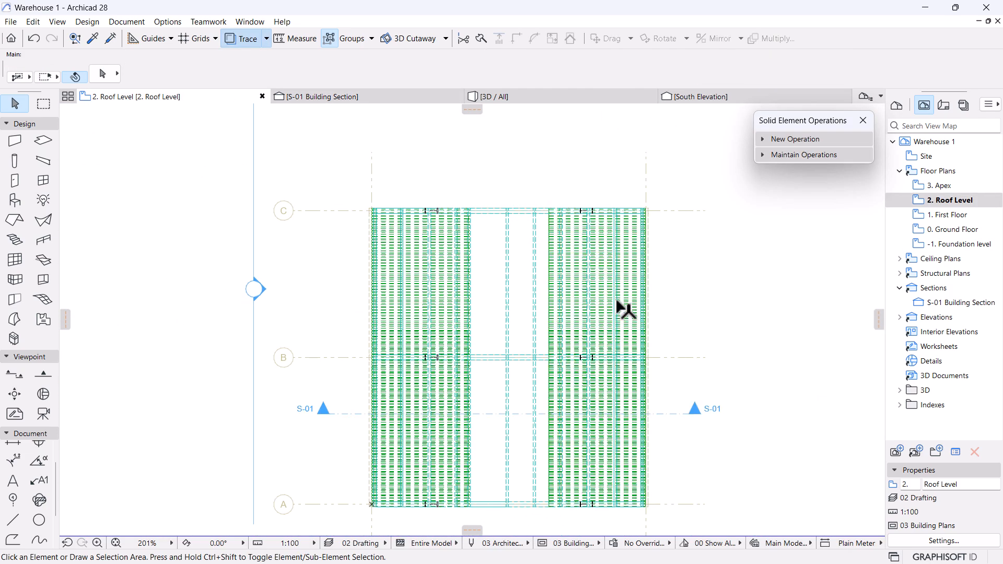
pyautogui.click(626, 264)
pyautogui.scroll(4, 547, 212)
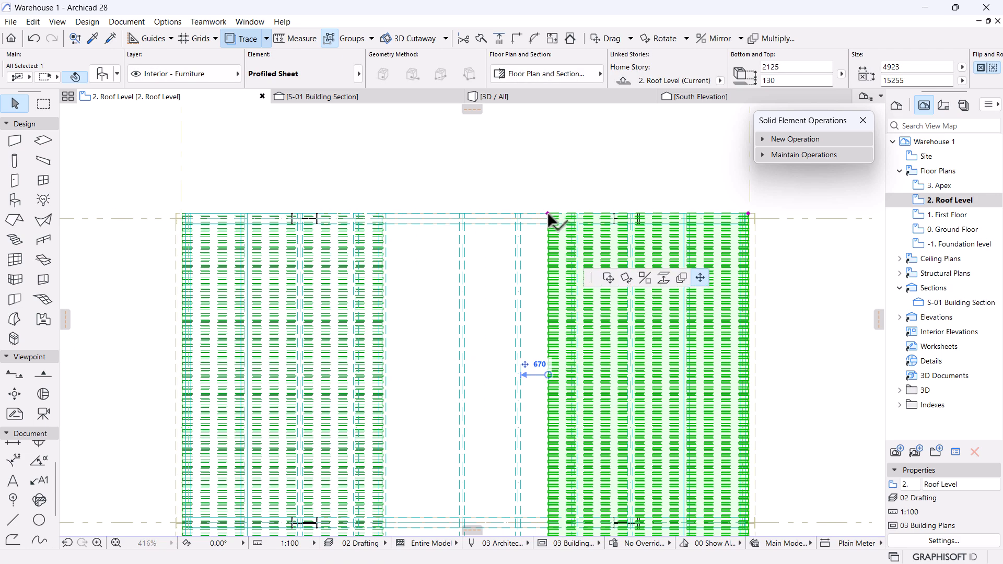
pyautogui.click(547, 212)
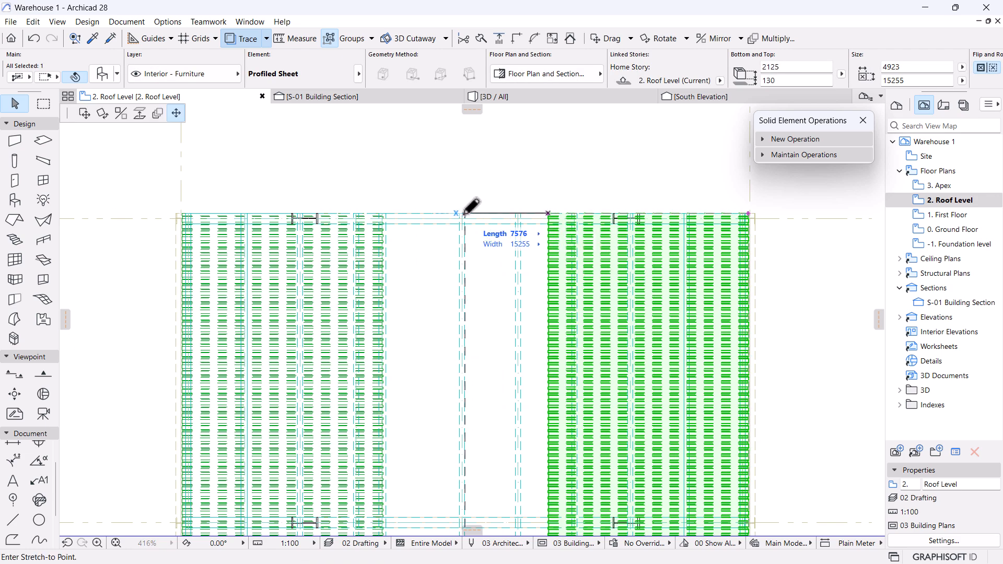
pyautogui.click(380, 213)
# In 3D, stretch the steel wall's top up to the roof, about 1820 high.
pyautogui.click(521, 96)
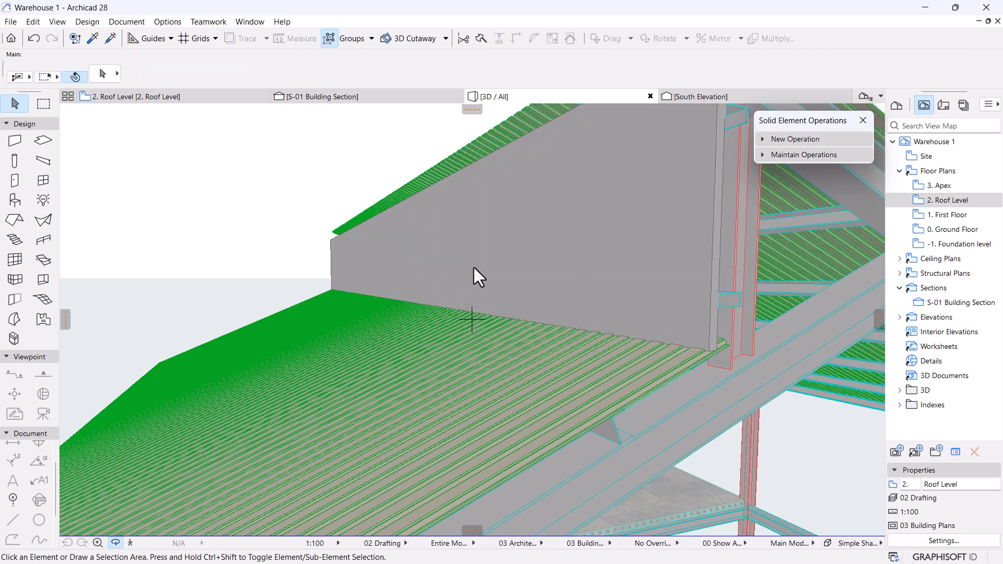
pyautogui.scroll(-3, 475, 268)
pyautogui.keyDown('shift'); pyautogui.moveTo(535, 231); pyautogui.dragTo(505, 357, button='middle'); pyautogui.keyUp('shift')
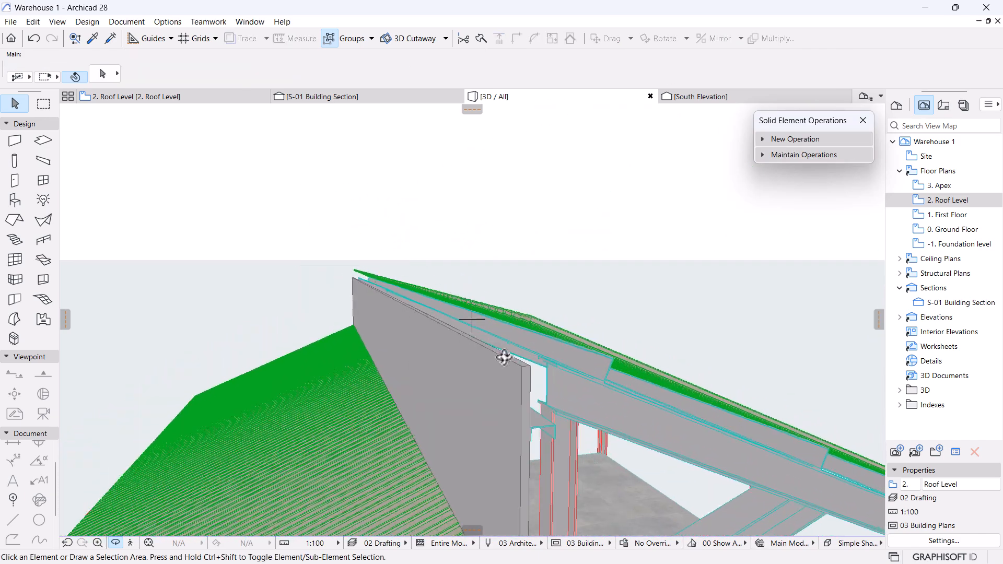
pyautogui.click(512, 375)
pyautogui.click(532, 363)
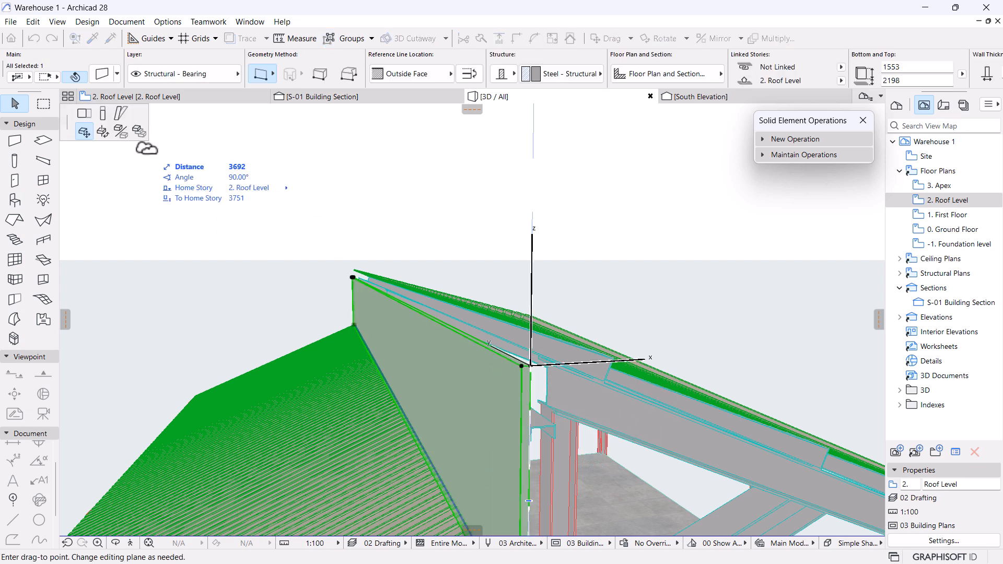
pyautogui.click(104, 115)
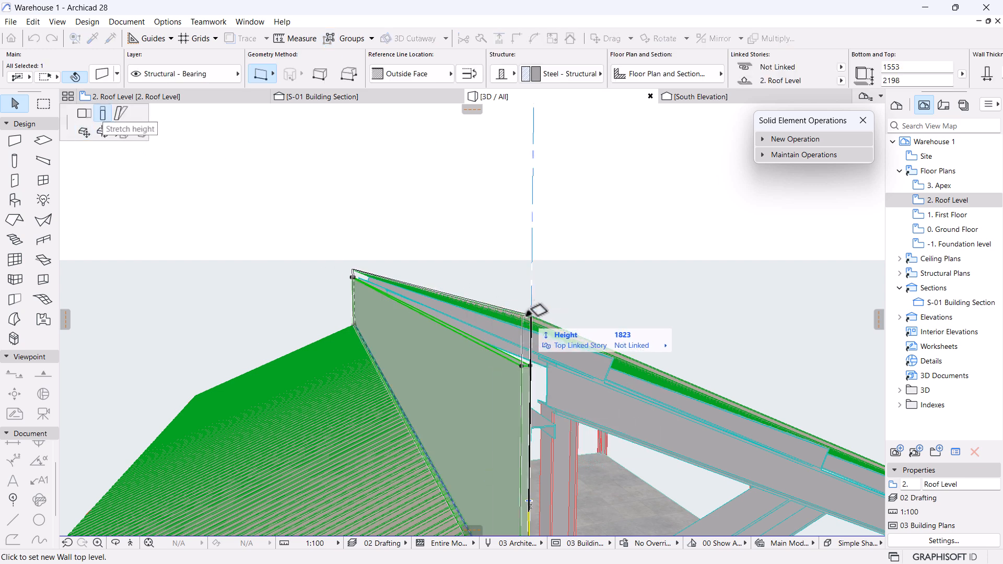
pyautogui.click(531, 288)
pyautogui.keyDown('shift'); pyautogui.moveTo(629, 313); pyautogui.dragTo(399, 204, button='middle'); pyautogui.keyUp('shift')
# Extend the roof sheet's left edge slightly further, making it 9118 × 15255.
pyautogui.click(190, 101)
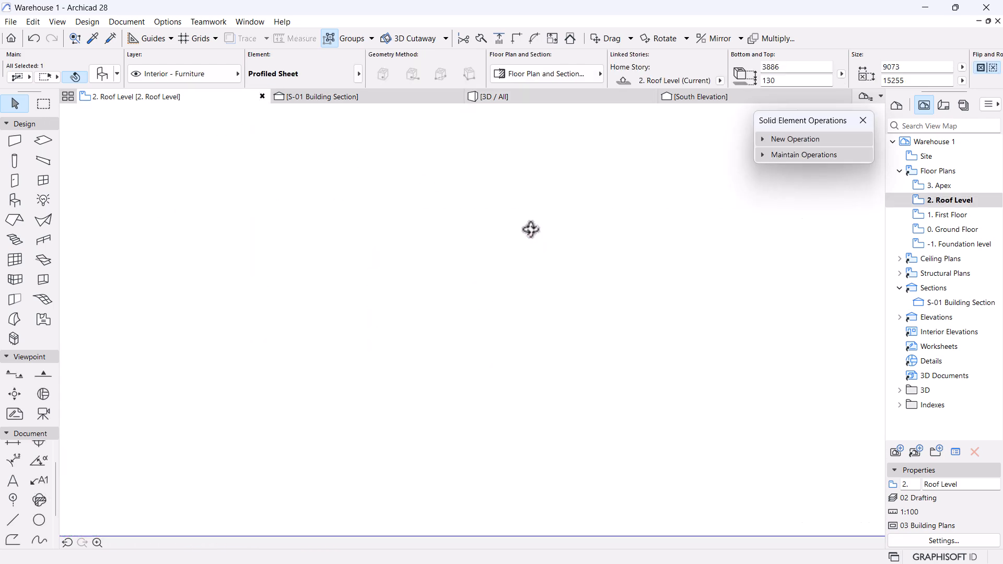
pyautogui.scroll(4, 365, 201)
pyautogui.scroll(2, 412, 243)
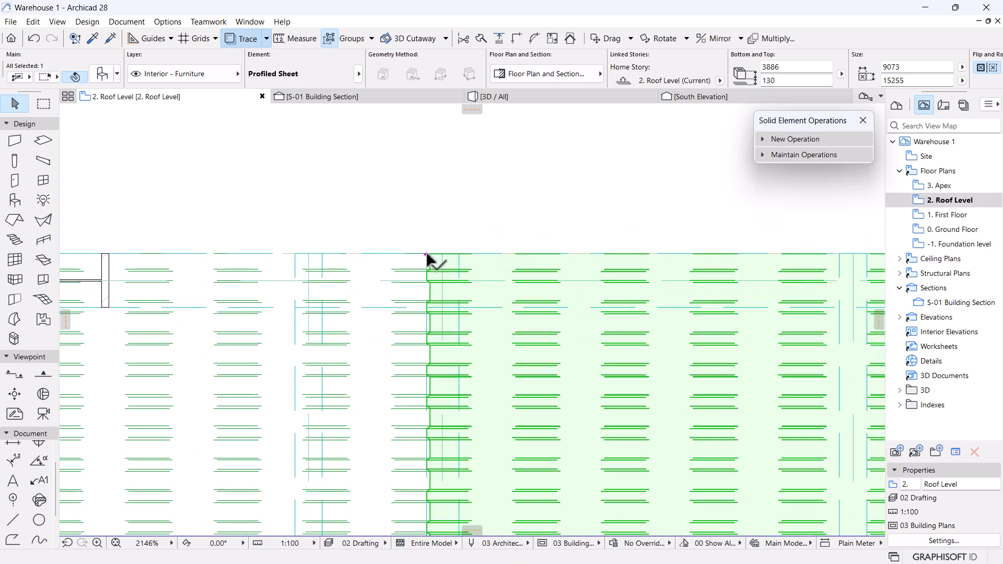
pyautogui.click(427, 254)
pyautogui.click(417, 255)
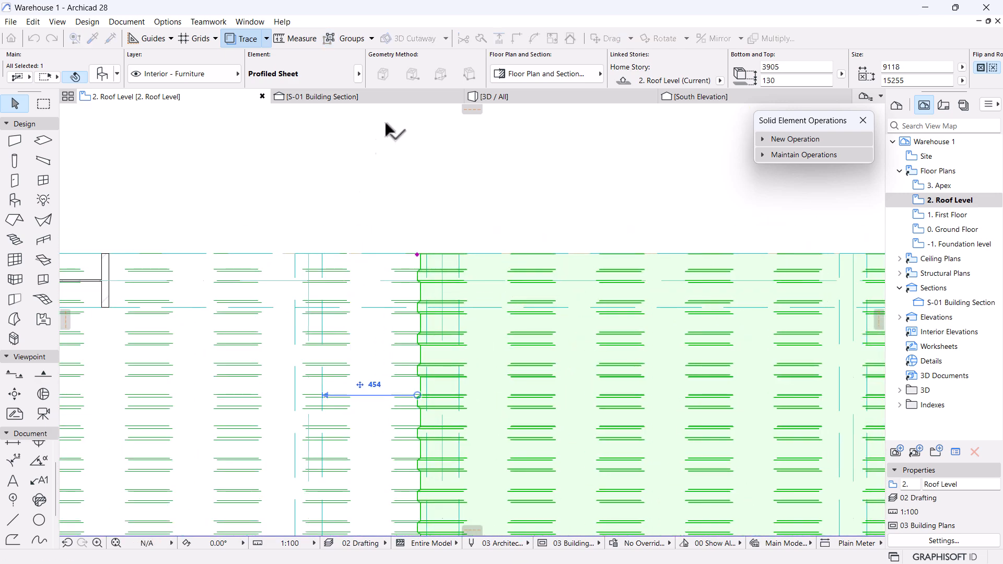
# Check the roof apex in the S-01 Building Section.
pyautogui.click(387, 97)
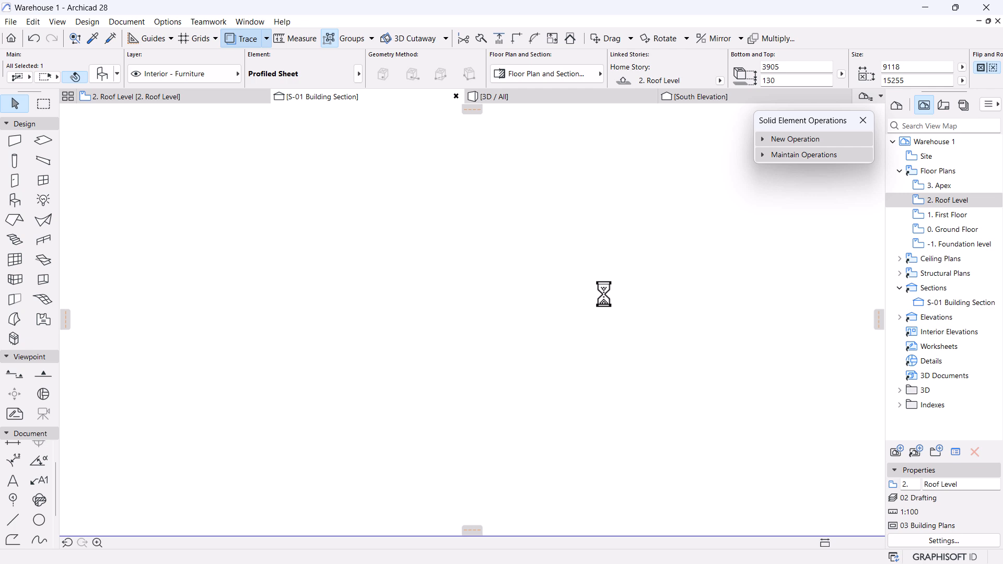
pyautogui.scroll(-5, 514, 295)
pyautogui.moveTo(412, 280); pyautogui.dragTo(488, 326, button='middle')
pyautogui.scroll(5, 488, 323)
pyautogui.scroll(10, 509, 306)
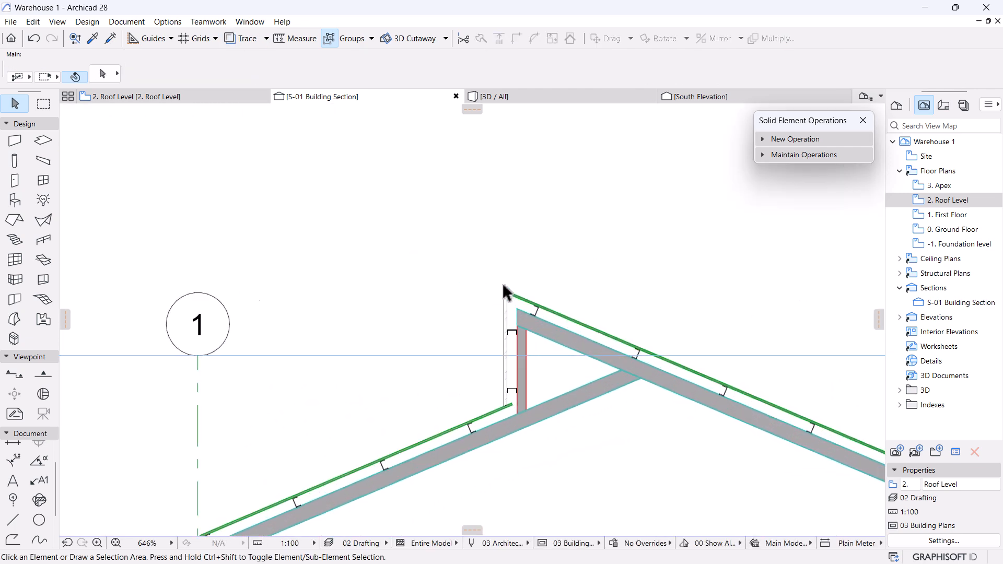
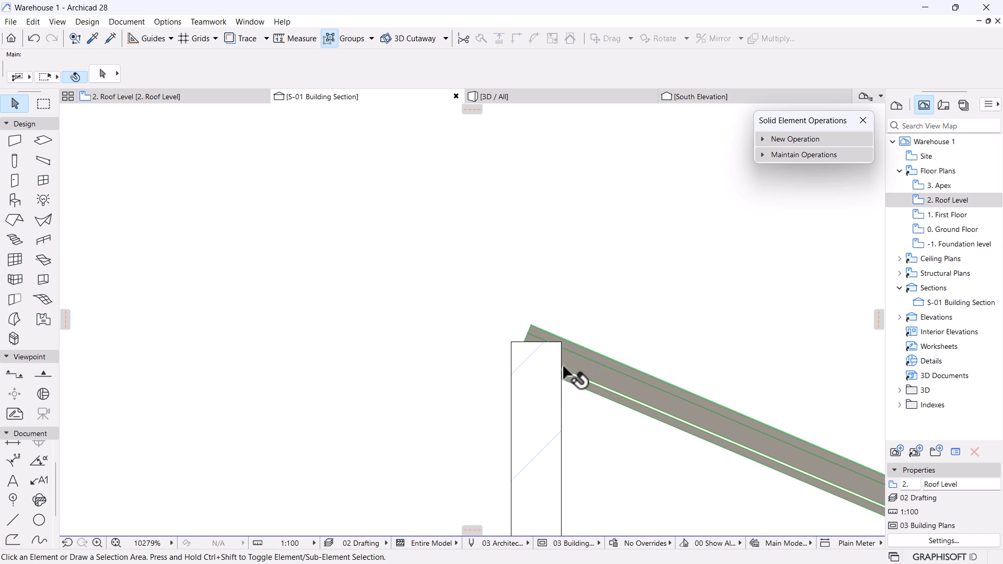
# Raise the steel wall's top node slightly in section S-01 to meet the roof sheet.
pyautogui.click(594, 372)
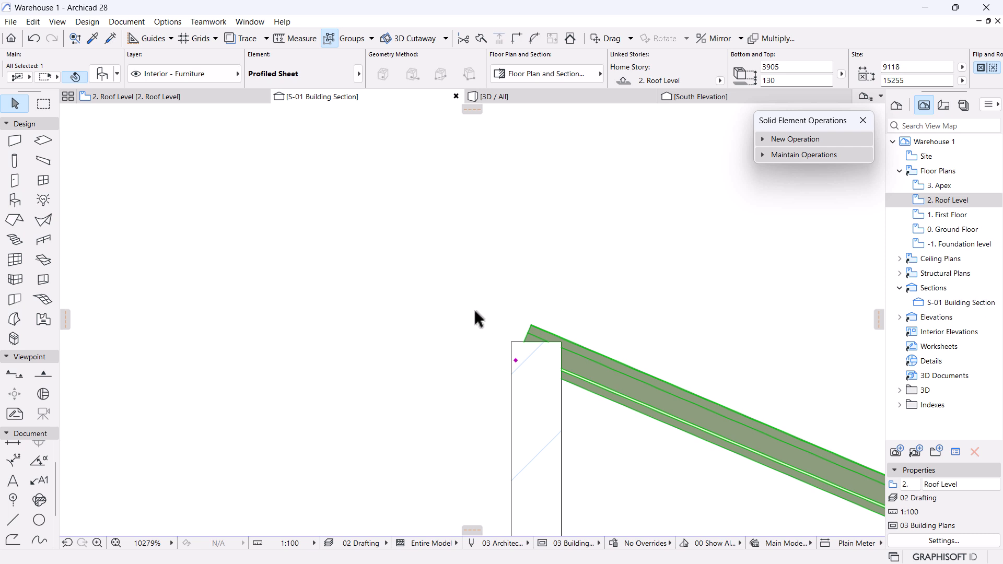
pyautogui.scroll(-3, 482, 311)
pyautogui.moveTo(522, 330); pyautogui.dragTo(454, 298, button='middle')
pyautogui.scroll(3, 423, 283)
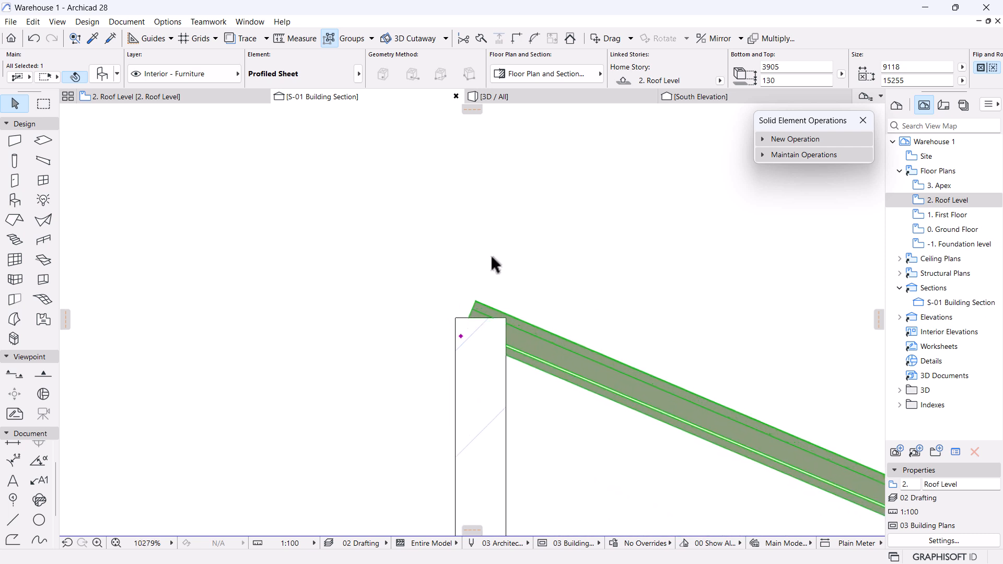
pyautogui.scroll(-2, 363, 258)
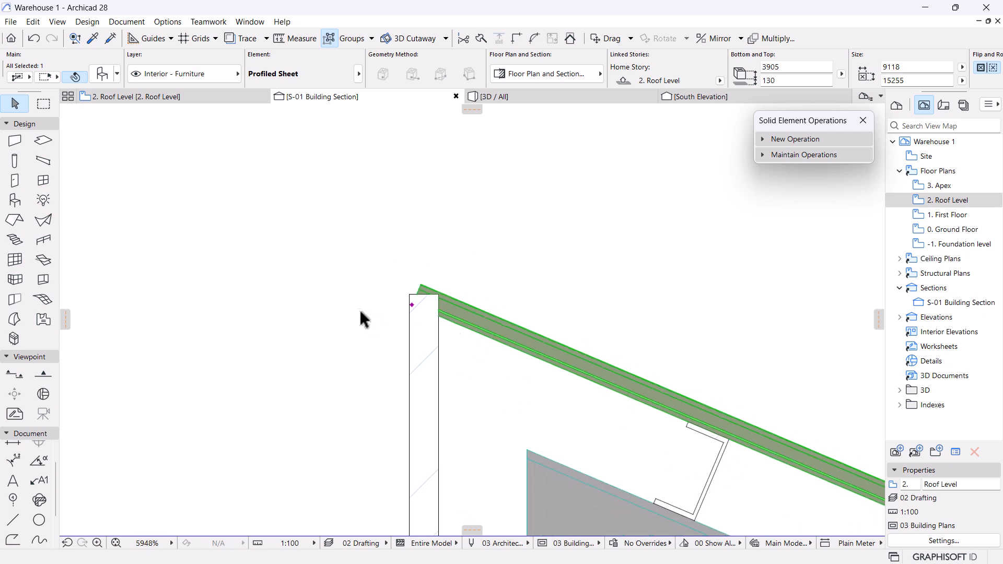
pyautogui.scroll(2, 376, 326)
pyautogui.click(443, 309)
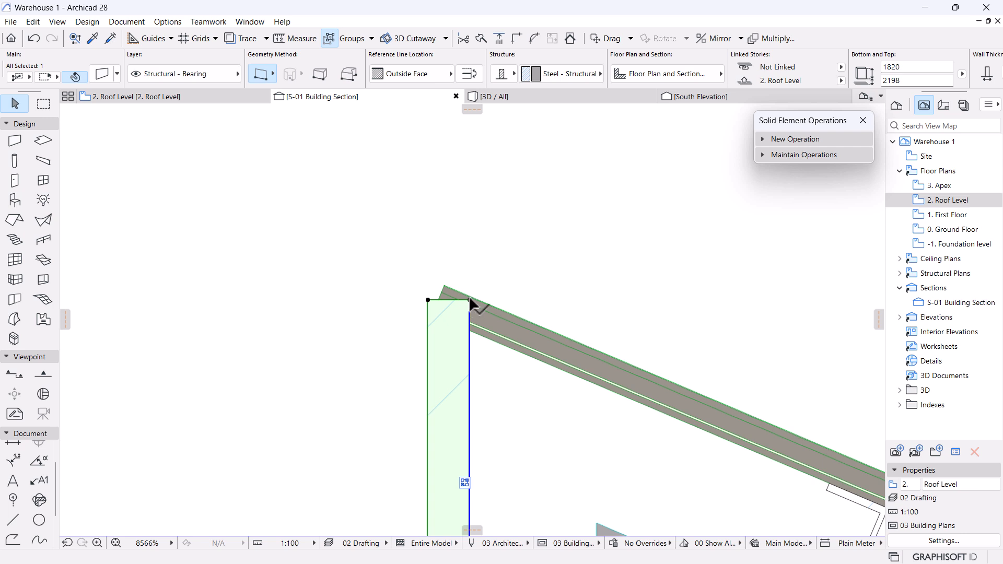
pyautogui.click(469, 300)
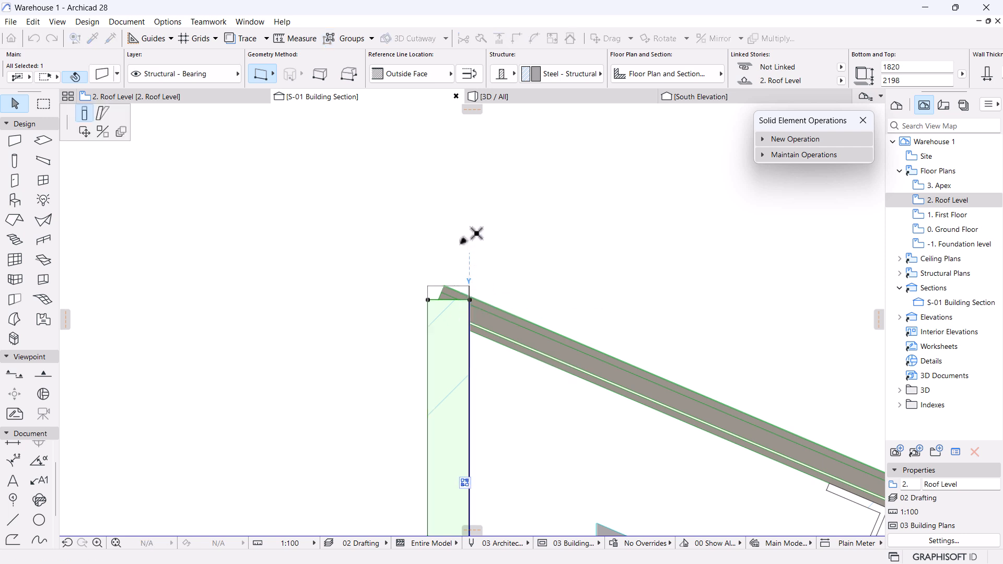
pyautogui.click(470, 287)
pyautogui.click(582, 321)
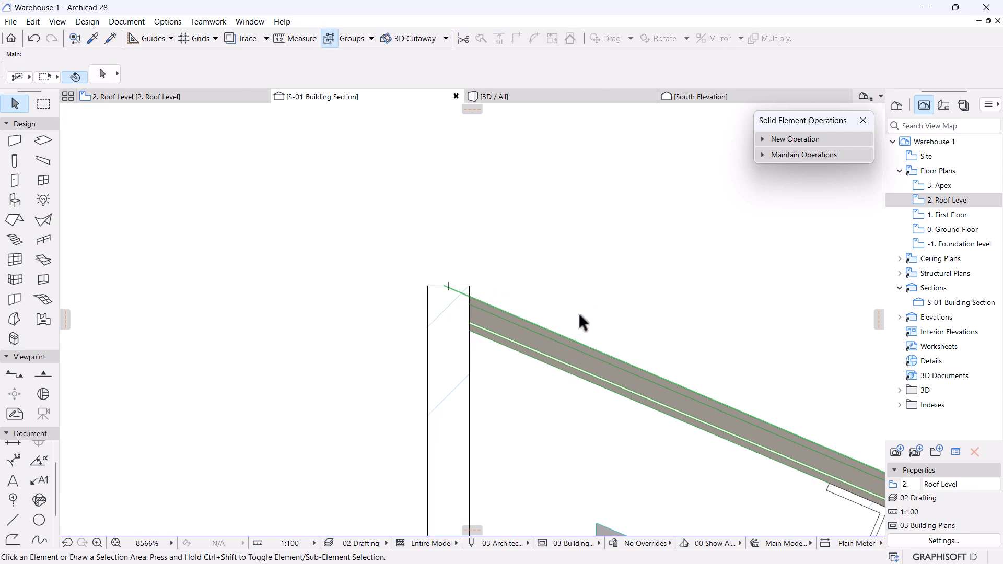
# On the Roof Level plan, stretch the roof sheet's edge outward.
pyautogui.click(509, 328)
pyautogui.click(126, 96)
pyautogui.scroll(12, 377, 211)
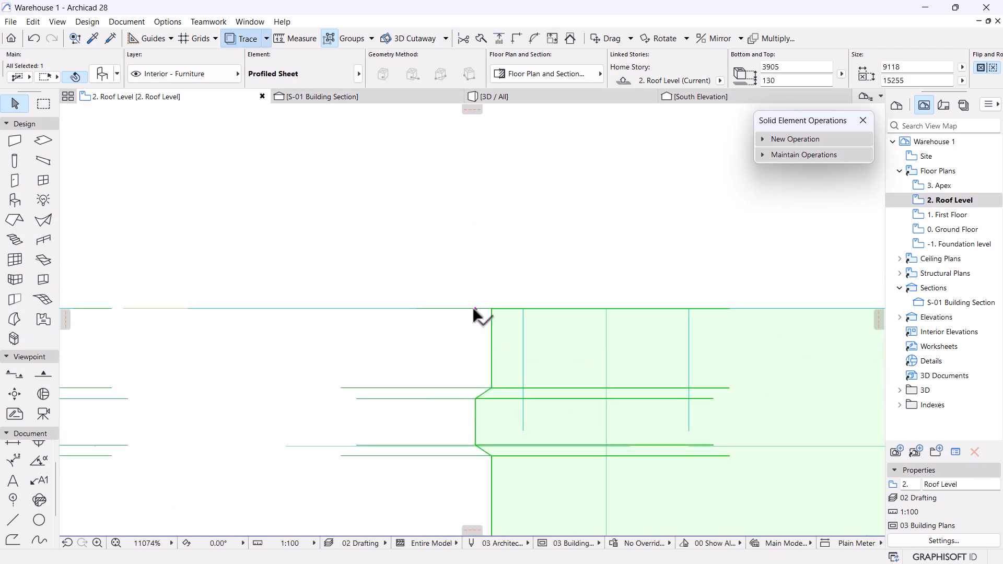
pyautogui.click(474, 308)
pyautogui.click(448, 309)
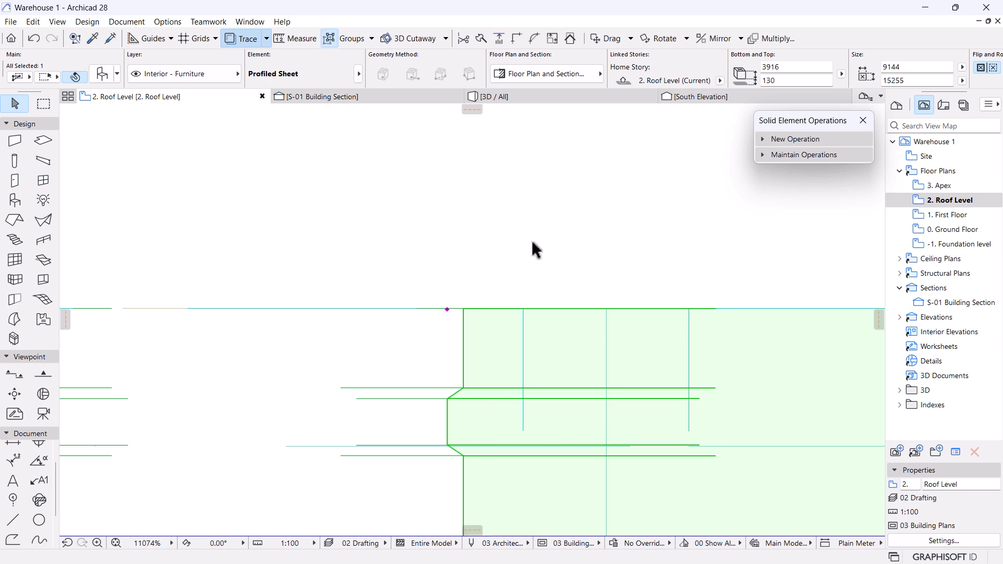
pyautogui.click(374, 98)
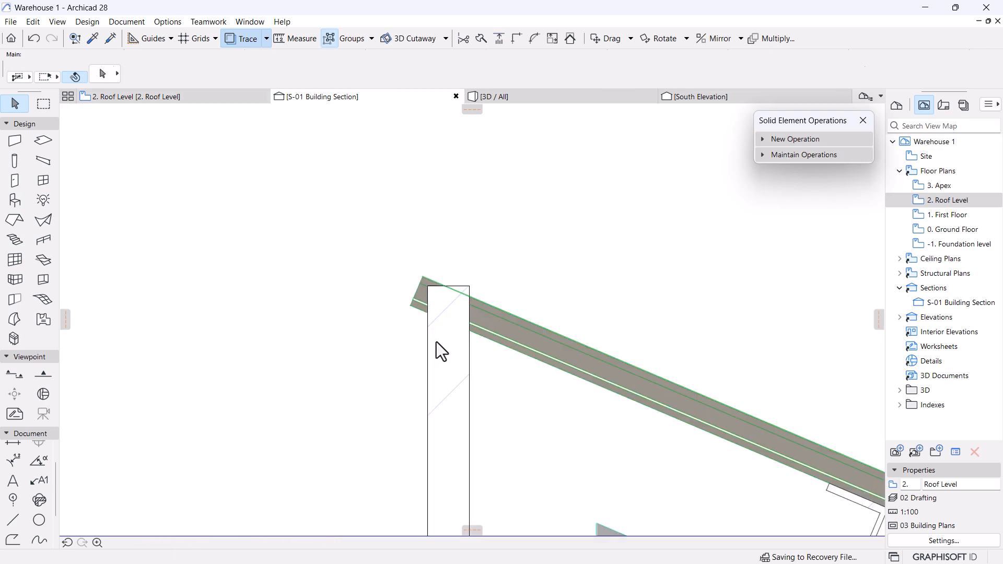
# Readjust the roof sheet's corner to 9138 long and recheck it in section S-01.
pyautogui.click(506, 339)
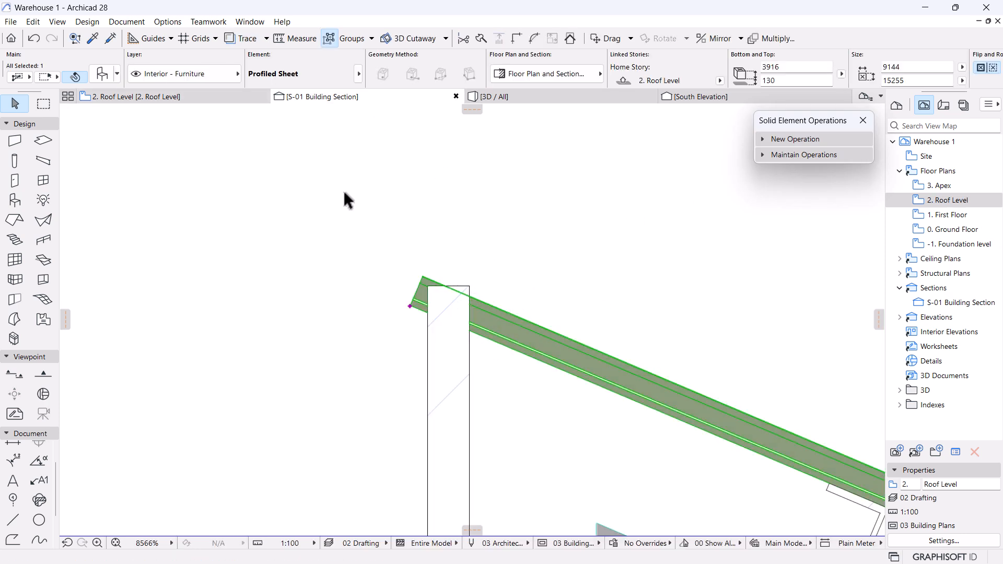
pyautogui.click(195, 95)
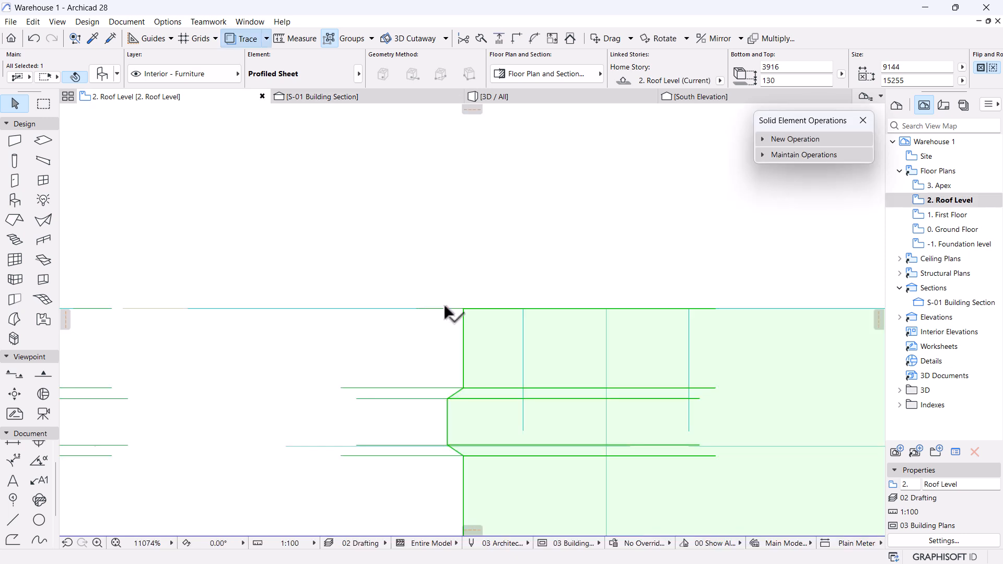
pyautogui.click(445, 308)
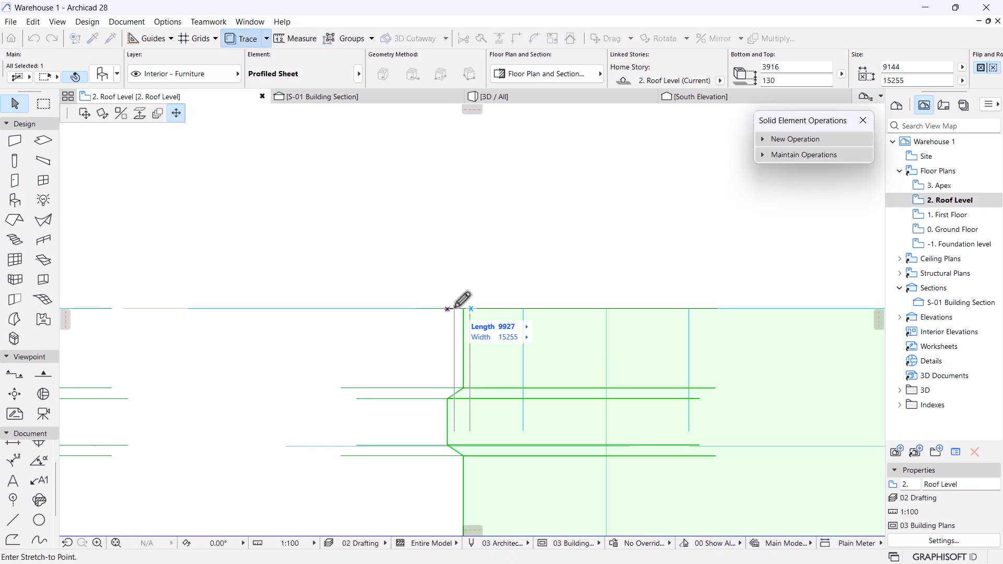
pyautogui.click(455, 309)
pyautogui.click(342, 98)
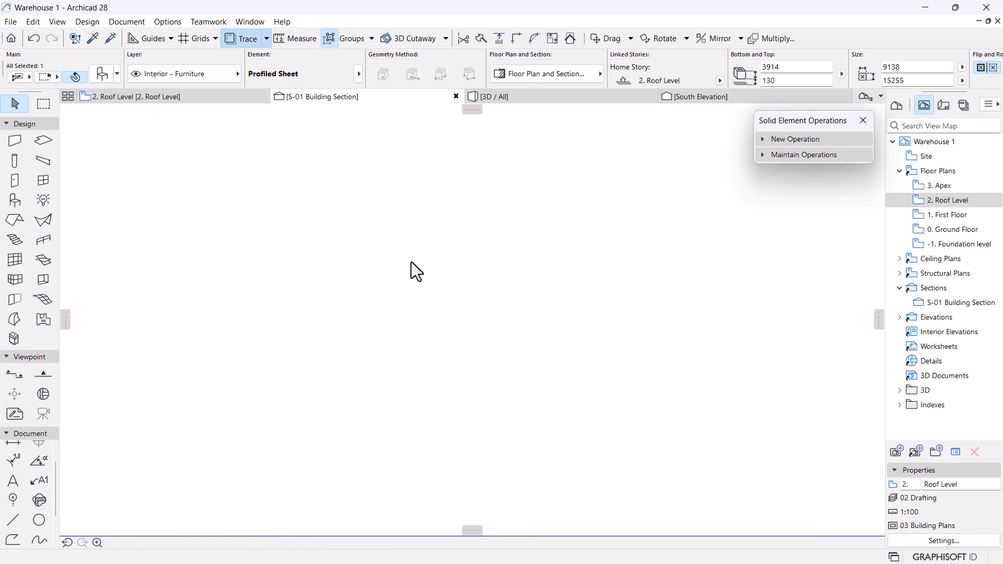
pyautogui.scroll(-6, 490, 380)
pyautogui.scroll(4, 477, 258)
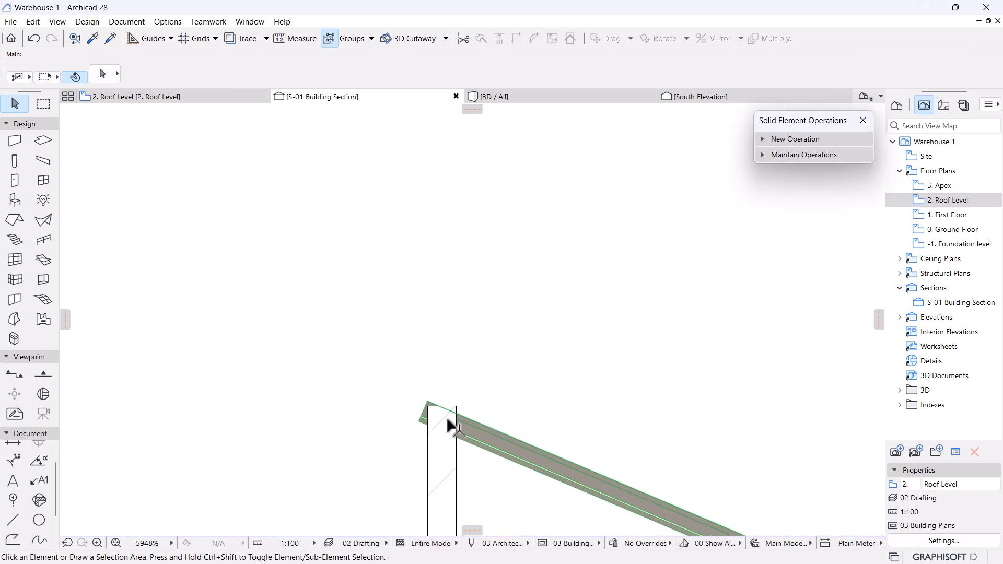
# Draw a drafting polyline outlining the eave corner in section S-01.
pyautogui.click(15, 540)
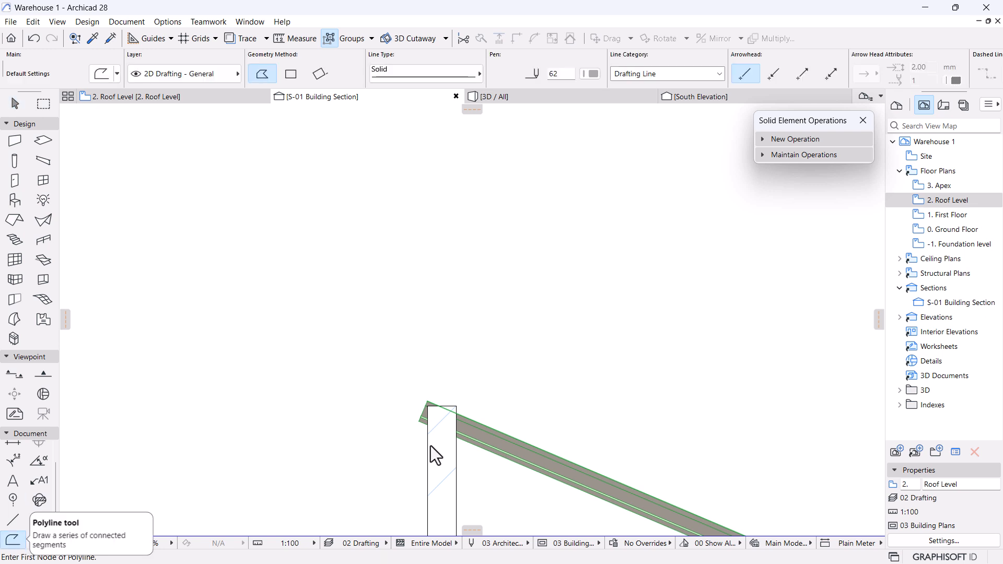
pyautogui.click(524, 445)
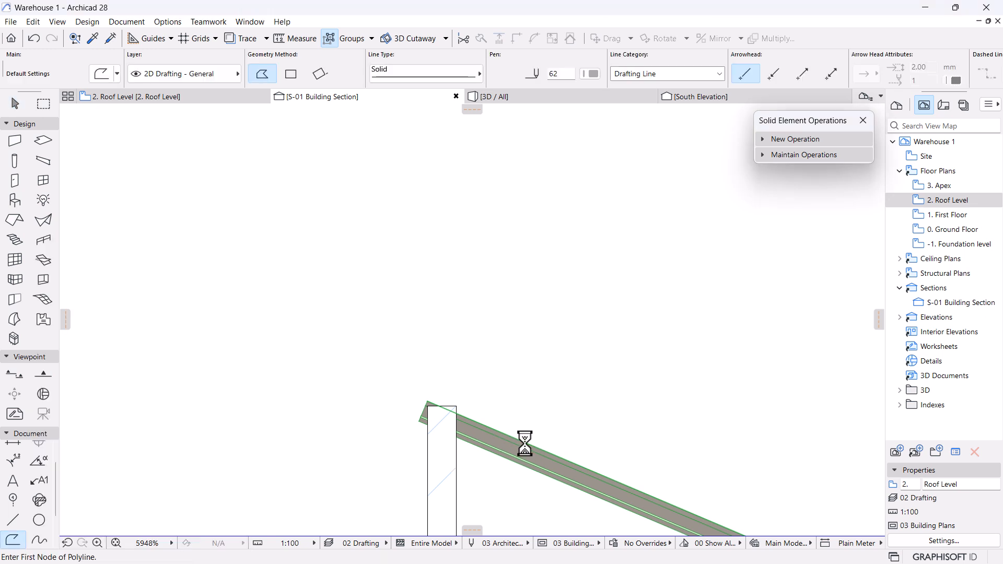
pyautogui.click(524, 444)
pyautogui.click(521, 432)
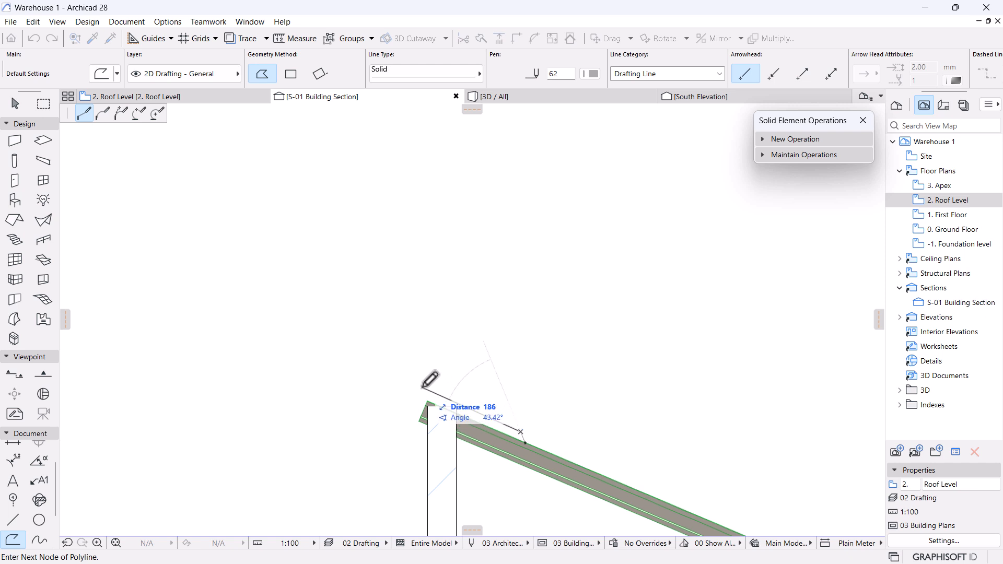
pyautogui.scroll(-3, 442, 397)
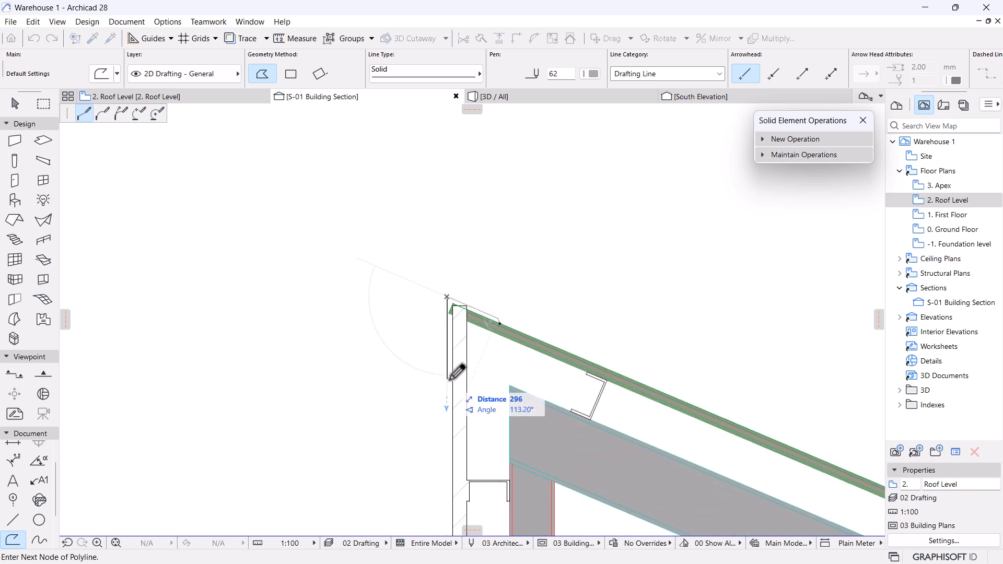
pyautogui.doubleClick(452, 393)
pyautogui.scroll(-4, 372, 293)
pyautogui.moveTo(356, 406); pyautogui.dragTo(383, 262, button='middle')
pyautogui.scroll(6, 409, 219)
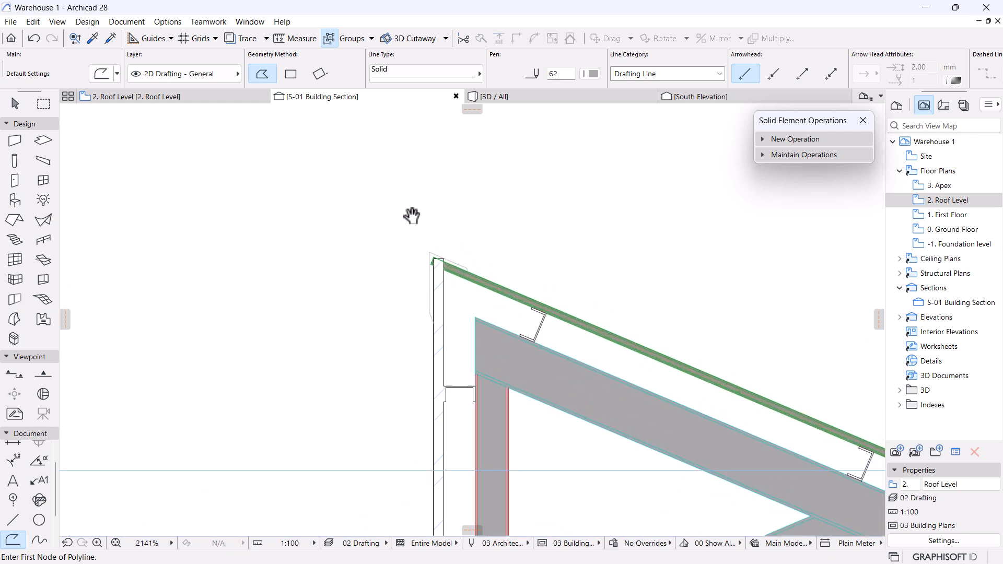
pyautogui.moveTo(503, 334); pyautogui.dragTo(446, 266, button='middle')
pyautogui.scroll(2, 446, 267)
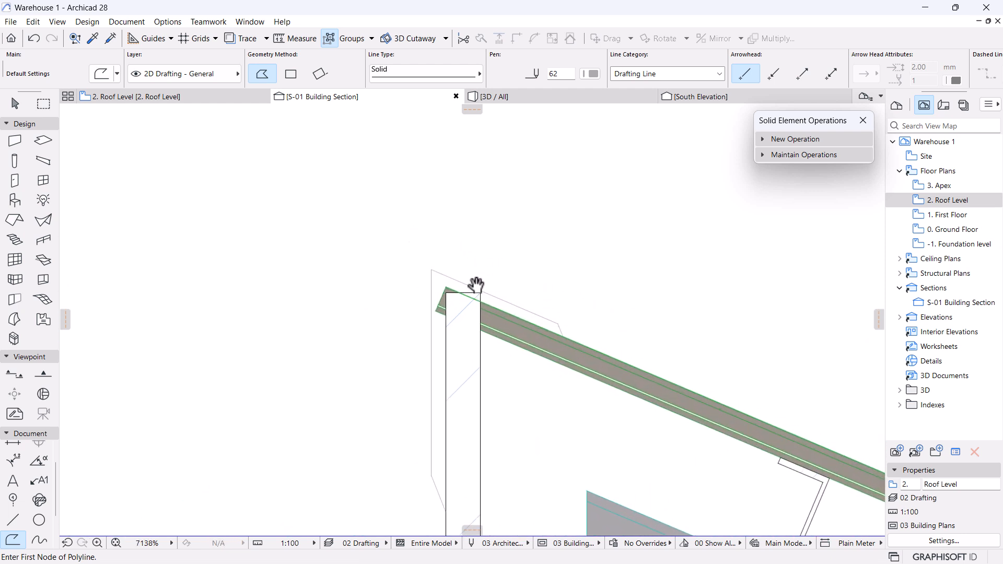
pyautogui.press('Escape')
# In Solid Element Operations, set the steel wall as Target and the roof sheet as Operator.
pyautogui.click(560, 329)
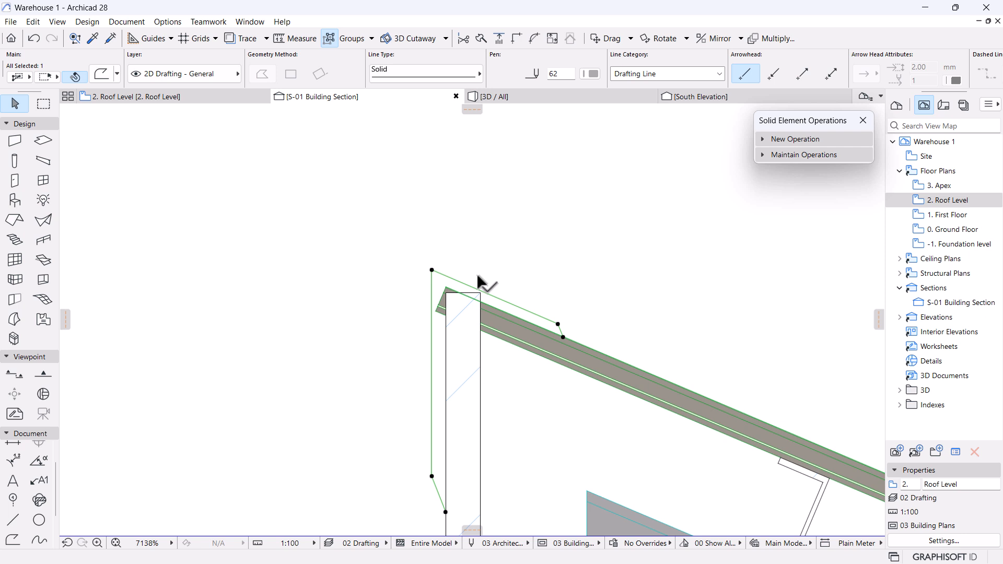
pyautogui.scroll(-3, 482, 284)
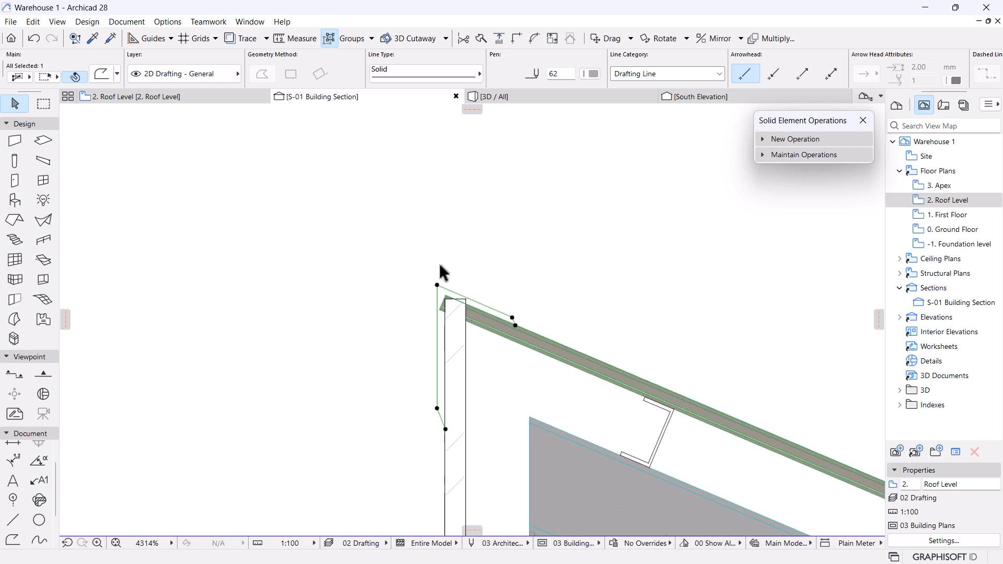
pyautogui.scroll(4, 442, 272)
pyautogui.click(495, 415)
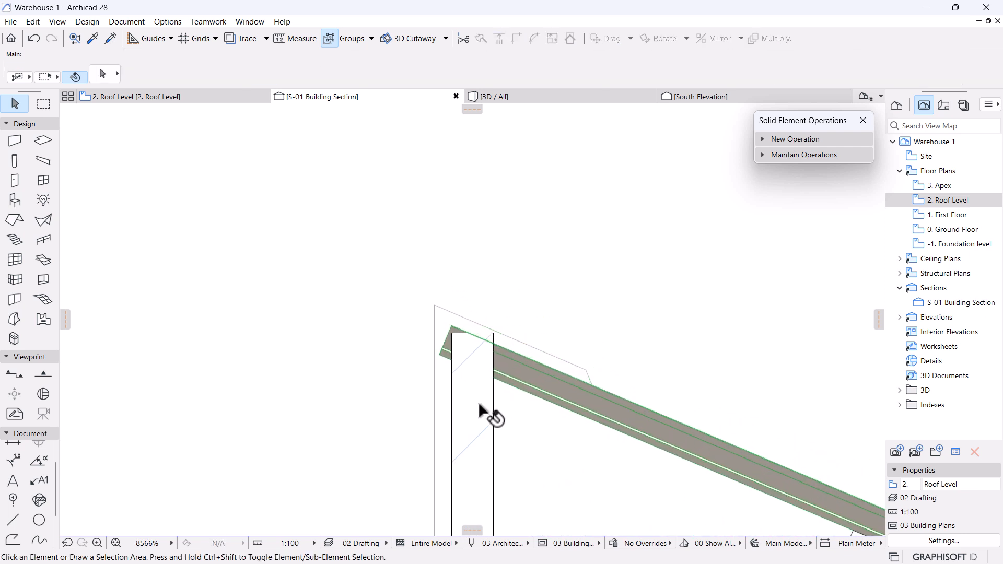
pyautogui.click(794, 139)
pyautogui.click(817, 155)
pyautogui.click(502, 374)
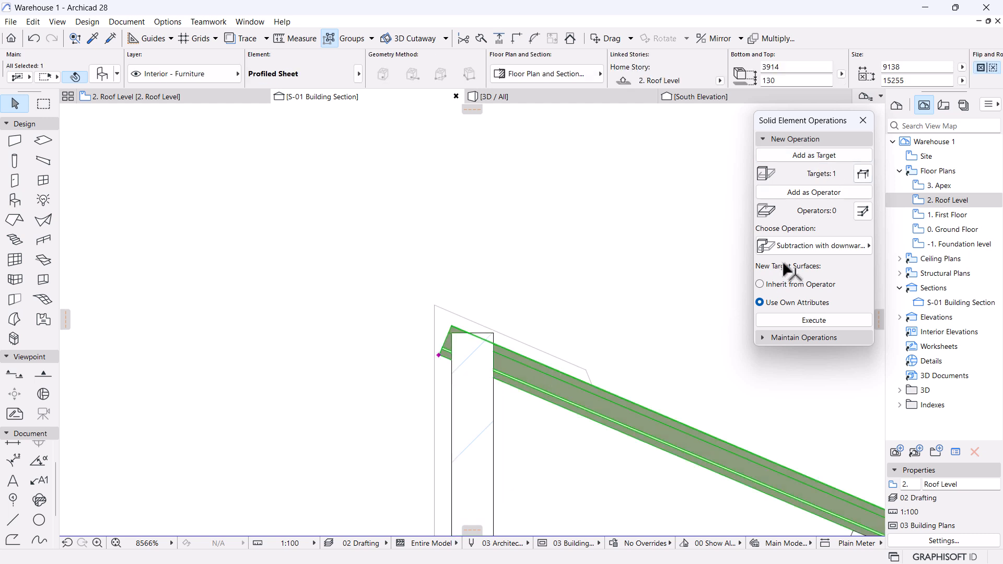
pyautogui.click(823, 195)
# Execute Subtraction with upward extrusion to trim the wall top under the roof sheet.
pyautogui.click(849, 246)
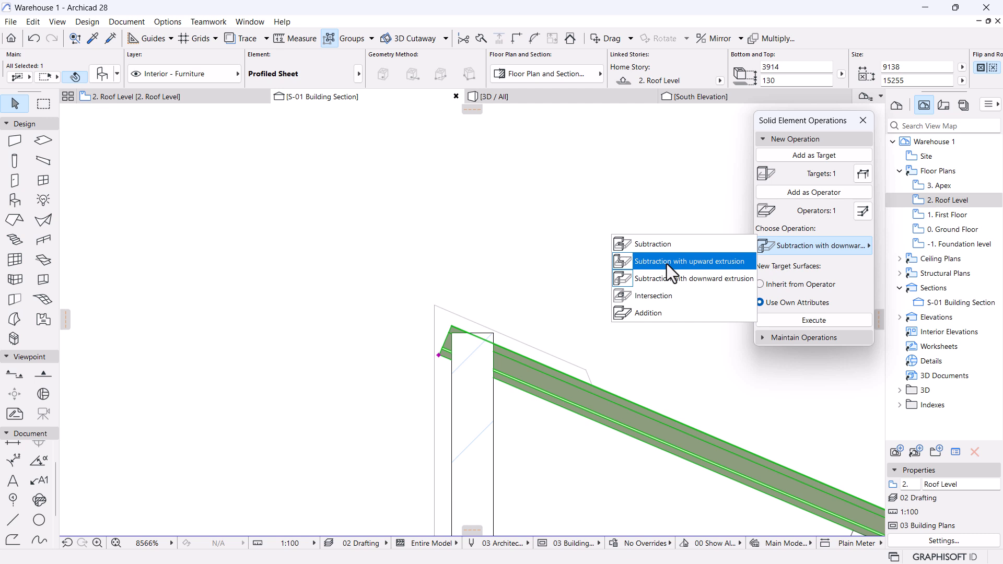
pyautogui.click(667, 265)
pyautogui.click(825, 324)
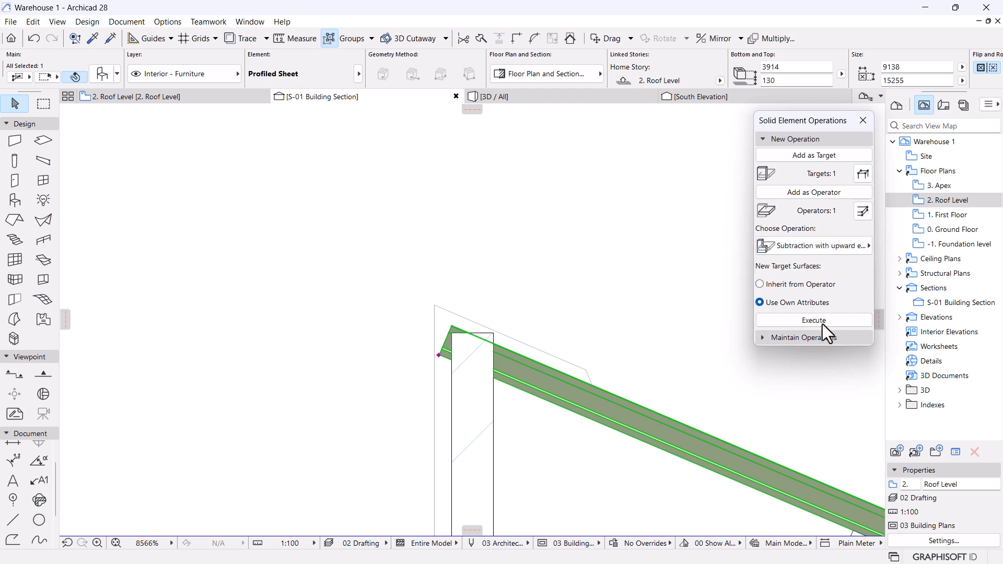
pyautogui.click(496, 353)
pyautogui.click(543, 278)
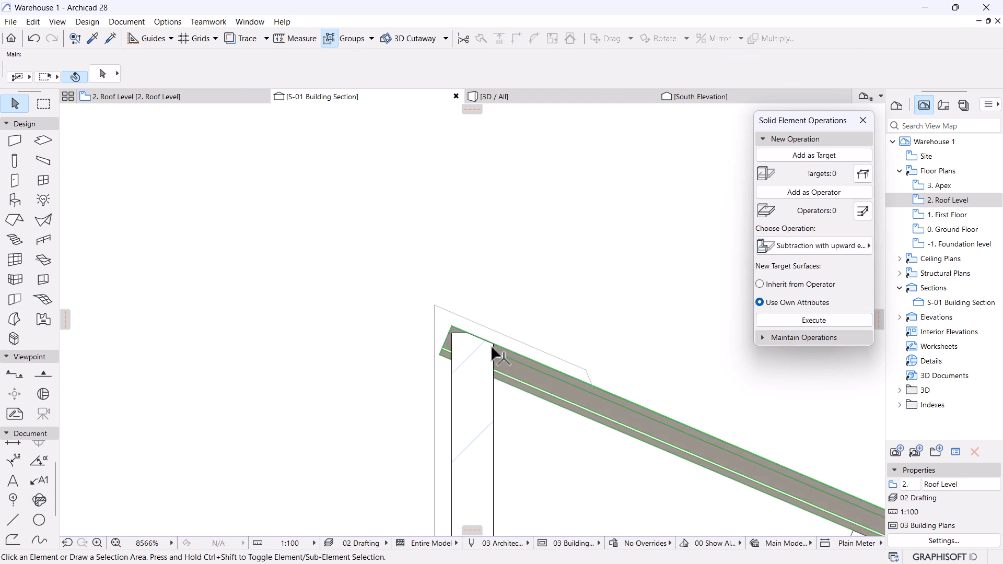
pyautogui.scroll(-4, 499, 361)
pyautogui.scroll(9, 424, 255)
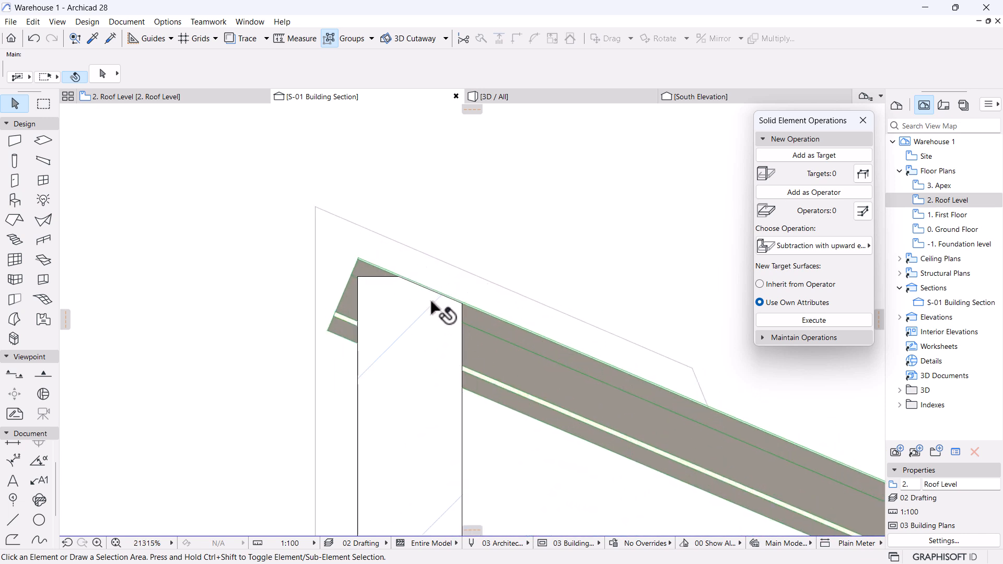
pyautogui.scroll(-7, 437, 311)
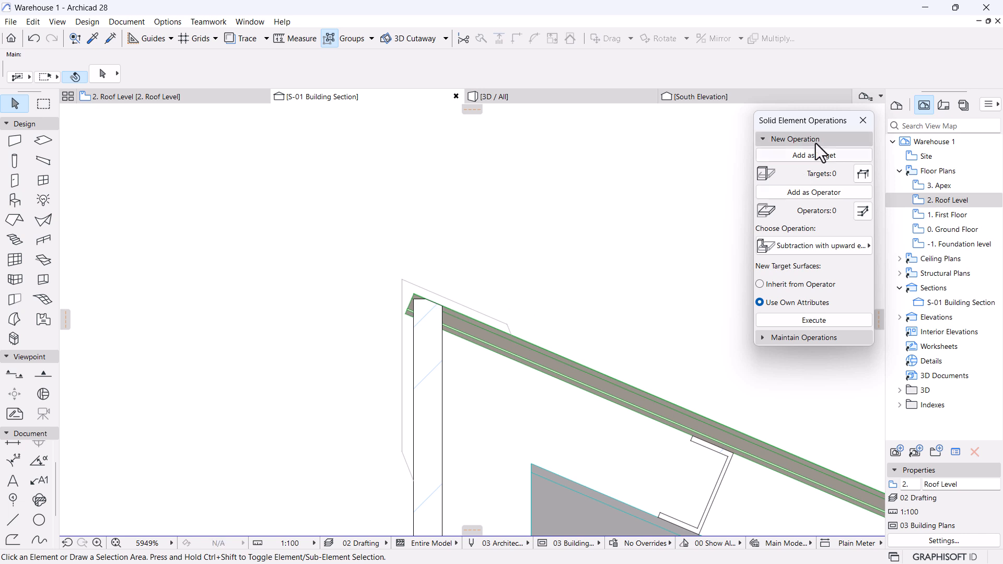
pyautogui.scroll(-12, 538, 193)
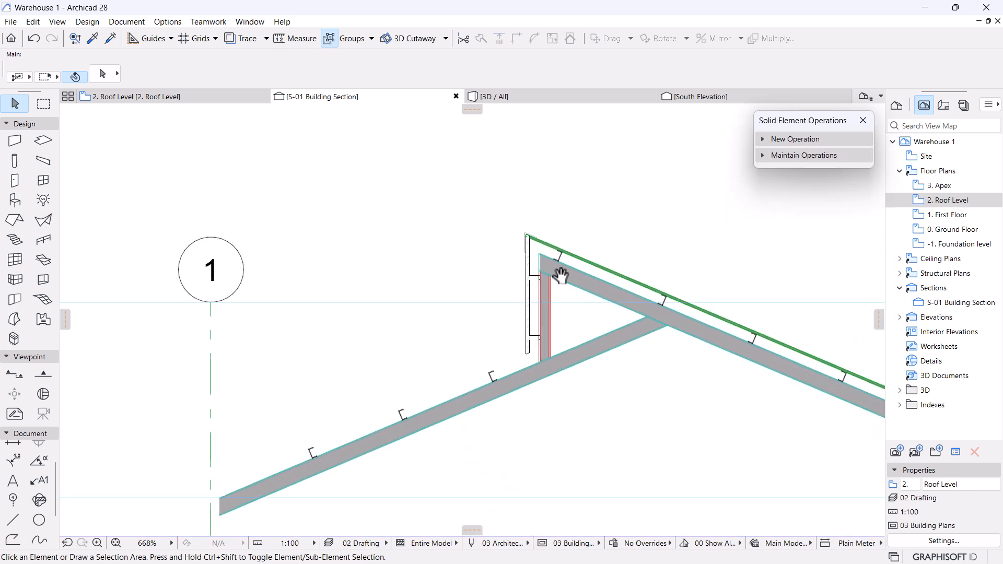
# Orbit the 3D / All view around the parapet wall and roof to inspect them.
pyautogui.moveTo(556, 264); pyautogui.dragTo(543, 317, button='middle')
pyautogui.scroll(1, 513, 295)
pyautogui.scroll(-4, 513, 300)
pyautogui.moveTo(512, 347); pyautogui.dragTo(491, 283, button='middle')
pyautogui.scroll(-4, 491, 283)
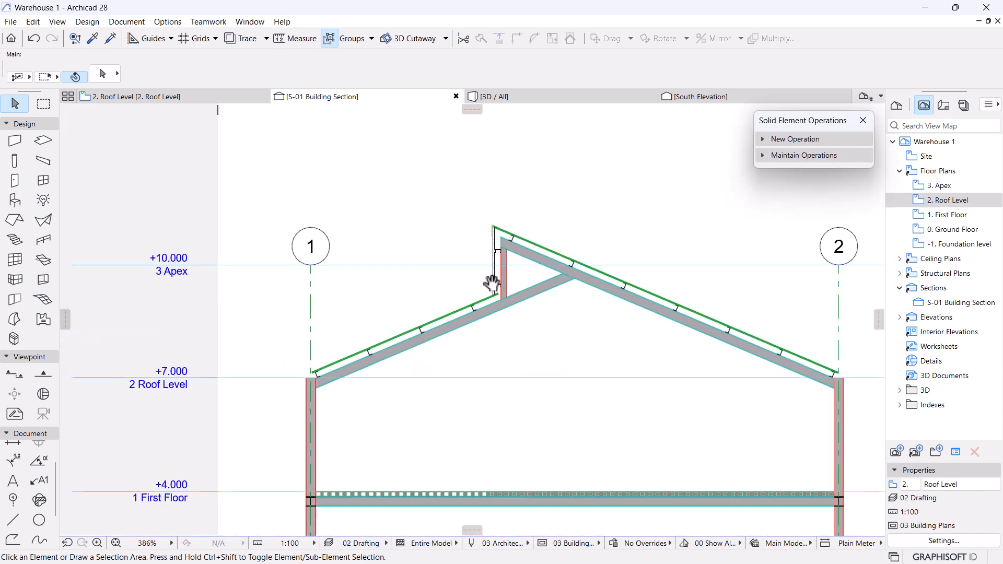
pyautogui.click(518, 98)
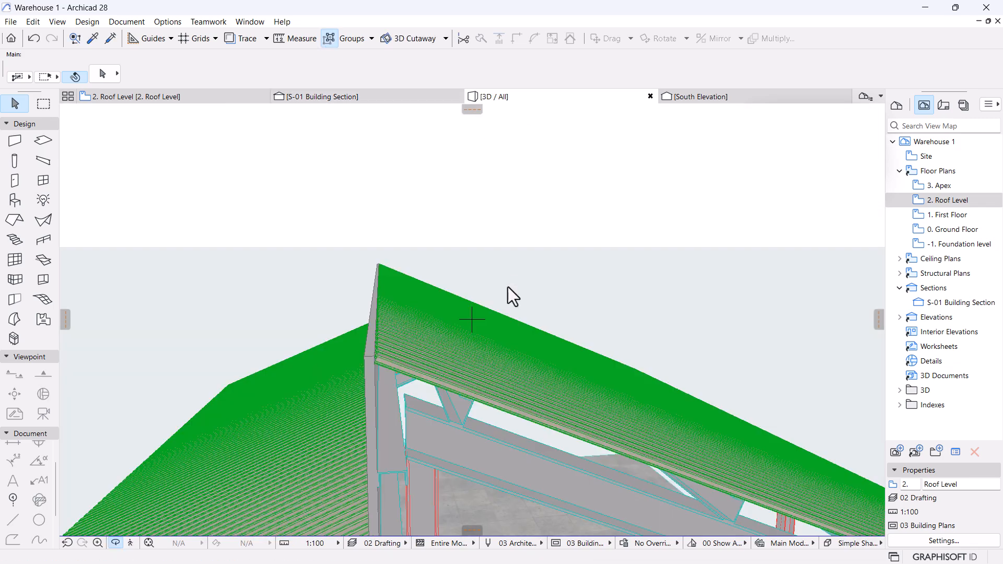
pyautogui.keyDown('shift'); pyautogui.moveTo(509, 291); pyautogui.dragTo(659, 377, button='middle'); pyautogui.keyUp('shift')
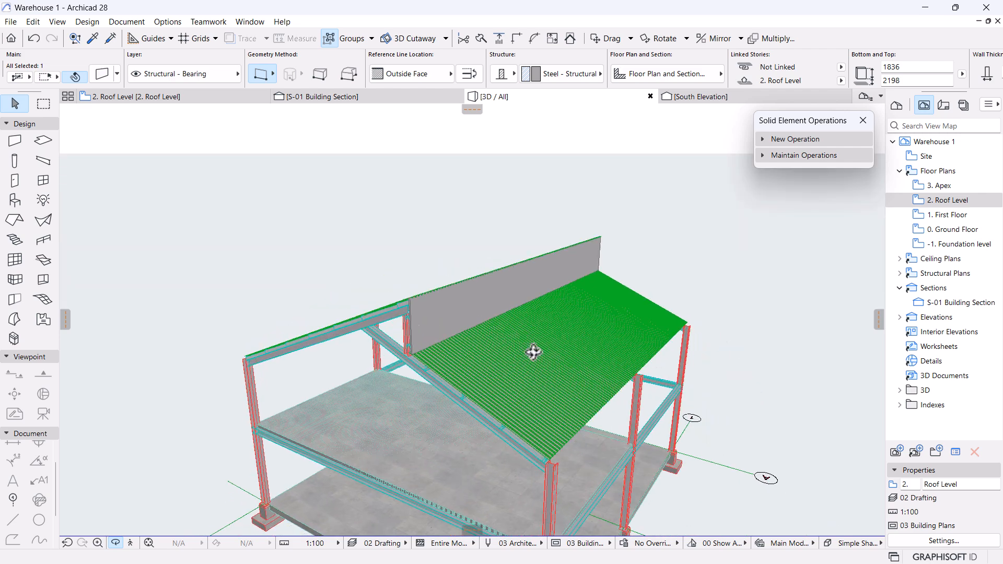
pyautogui.scroll(5, 403, 320)
pyautogui.click(537, 293)
pyautogui.click(523, 285)
pyautogui.press('Escape')
pyautogui.press('Escape')
pyautogui.keyDown('shift'); pyautogui.moveTo(665, 300); pyautogui.dragTo(524, 301, button='middle'); pyautogui.keyUp('shift')
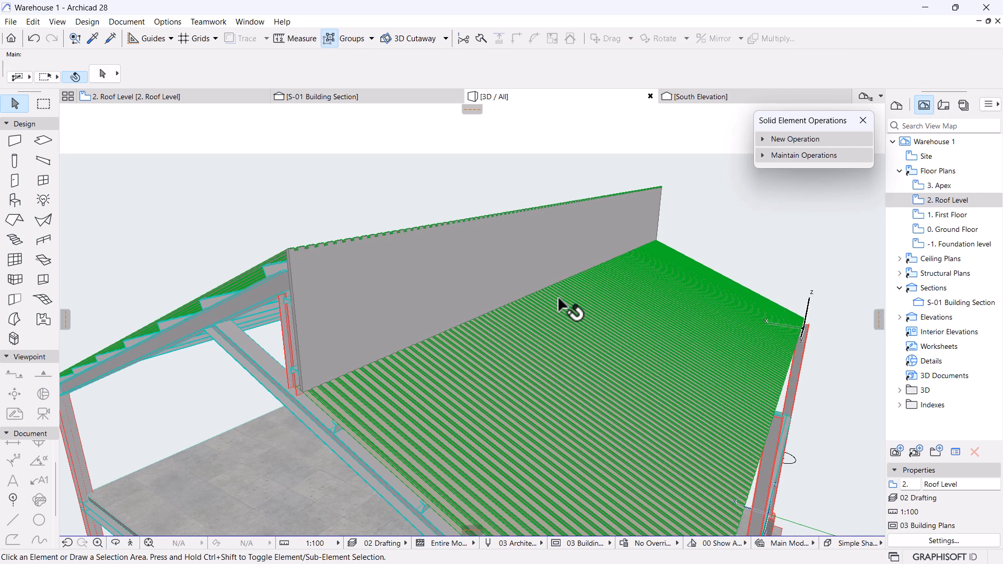
pyautogui.keyDown('shift'); pyautogui.moveTo(628, 370); pyautogui.dragTo(652, 265, button='middle'); pyautogui.keyUp('shift')
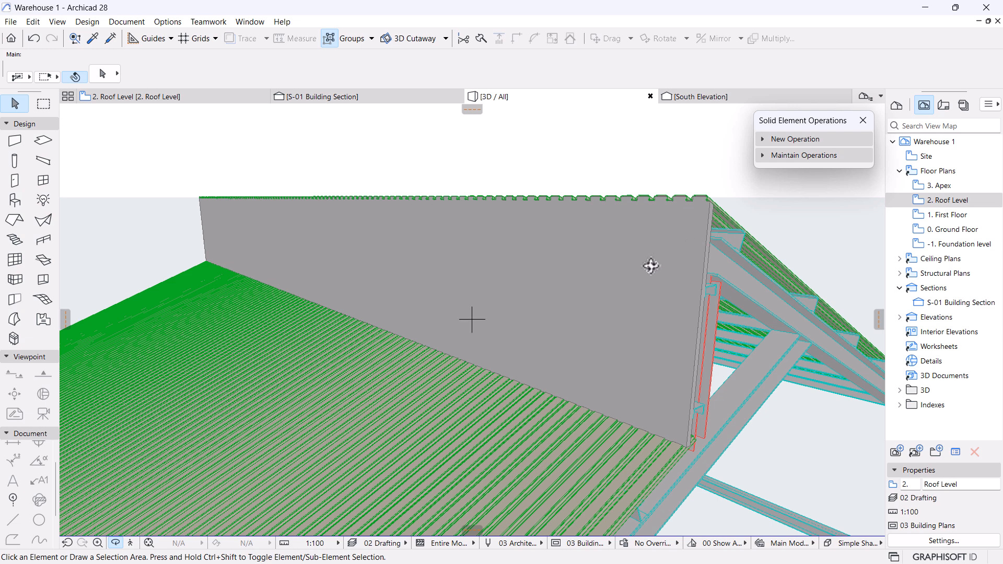
pyautogui.click(336, 214)
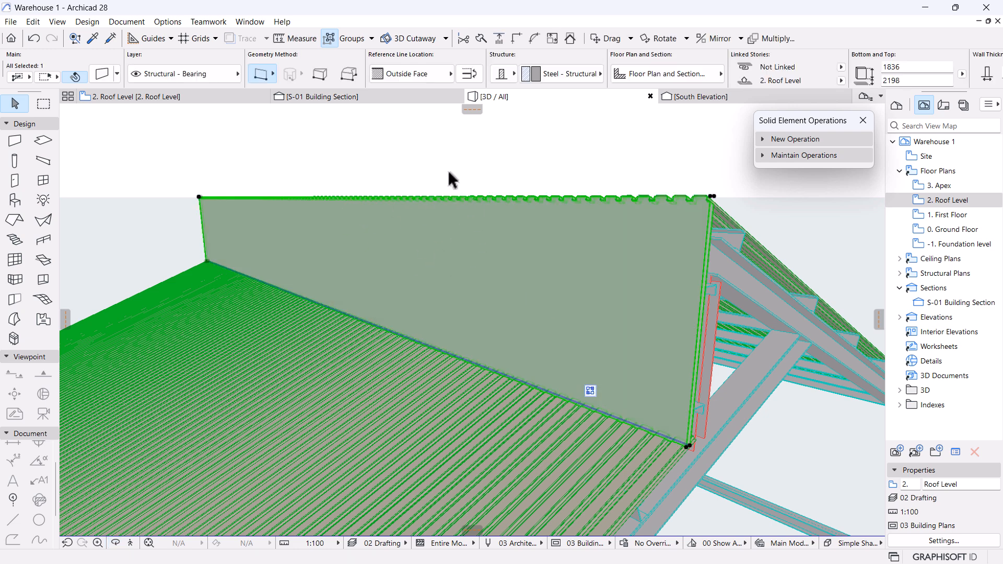
pyautogui.keyDown('shift'); pyautogui.moveTo(468, 195); pyautogui.dragTo(281, 159, button='middle'); pyautogui.keyUp('shift')
# Open the 2. Roof Level plan and pan onto the profiled roof sheets near grids C and B.
pyautogui.click(189, 99)
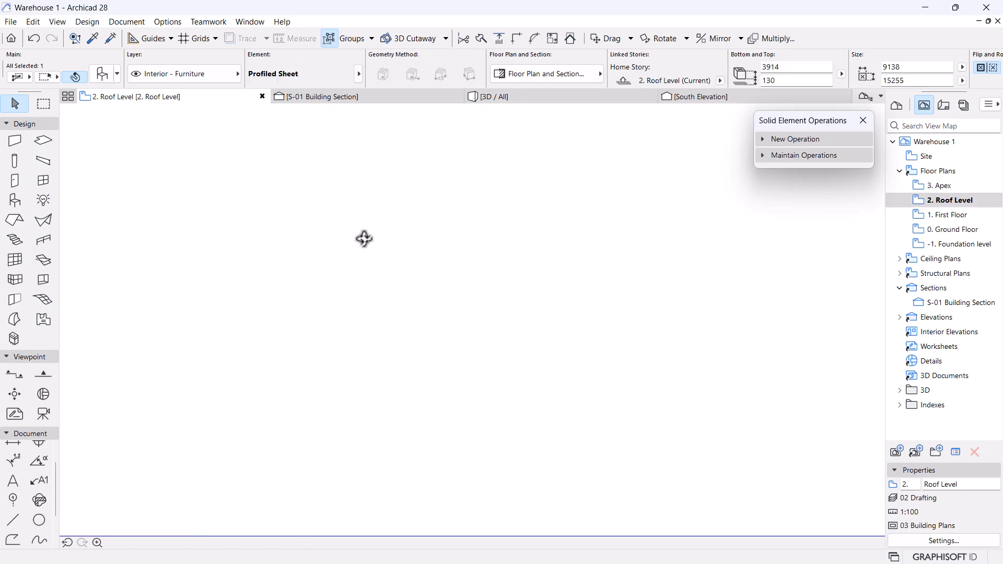
pyautogui.scroll(-12, 450, 234)
pyautogui.moveTo(387, 283); pyautogui.dragTo(495, 219, button='middle')
pyautogui.scroll(-1, 481, 267)
pyautogui.scroll(-1, 480, 268)
pyautogui.moveTo(481, 268); pyautogui.dragTo(465, 201, button='middle')
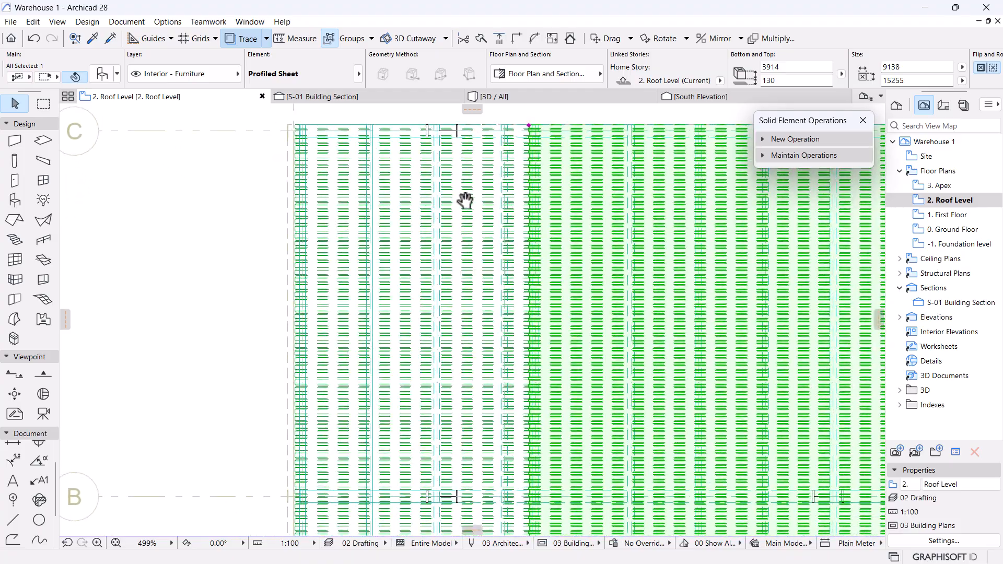
pyautogui.scroll(4, 481, 251)
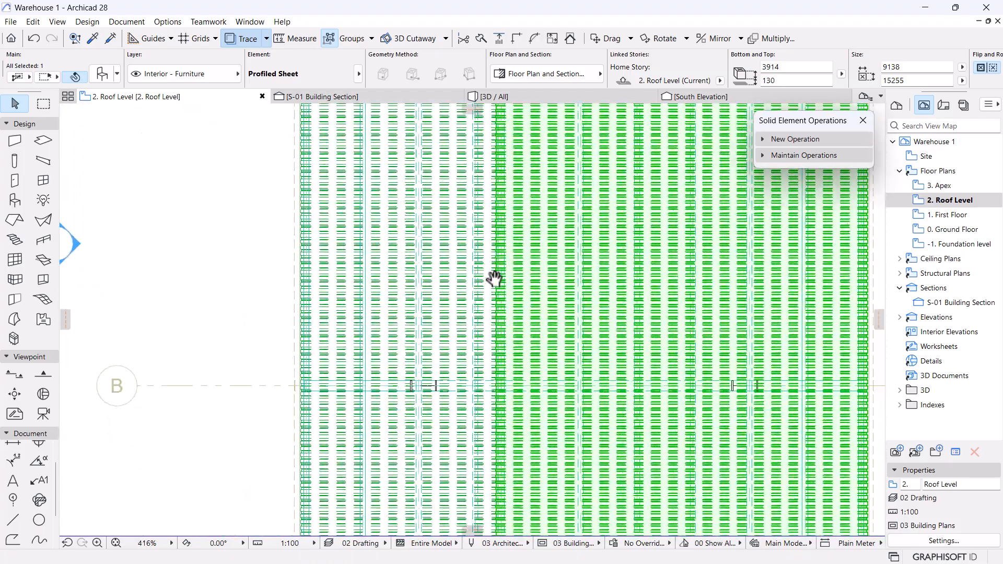
pyautogui.moveTo(494, 279); pyautogui.dragTo(493, 246, button='middle')
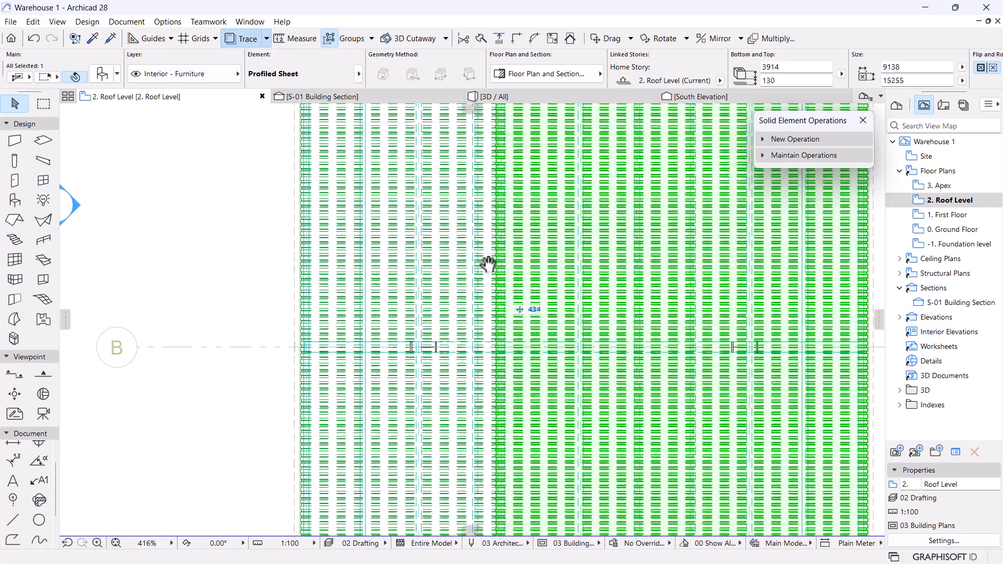
pyautogui.click(246, 260)
pyautogui.moveTo(532, 381)
pyautogui.mouseDown(button='middle')
pyautogui.moveTo(566, 331)
pyautogui.moveTo(555, 278)
pyautogui.mouseUp(button='middle')
pyautogui.scroll(4, 391, 355)
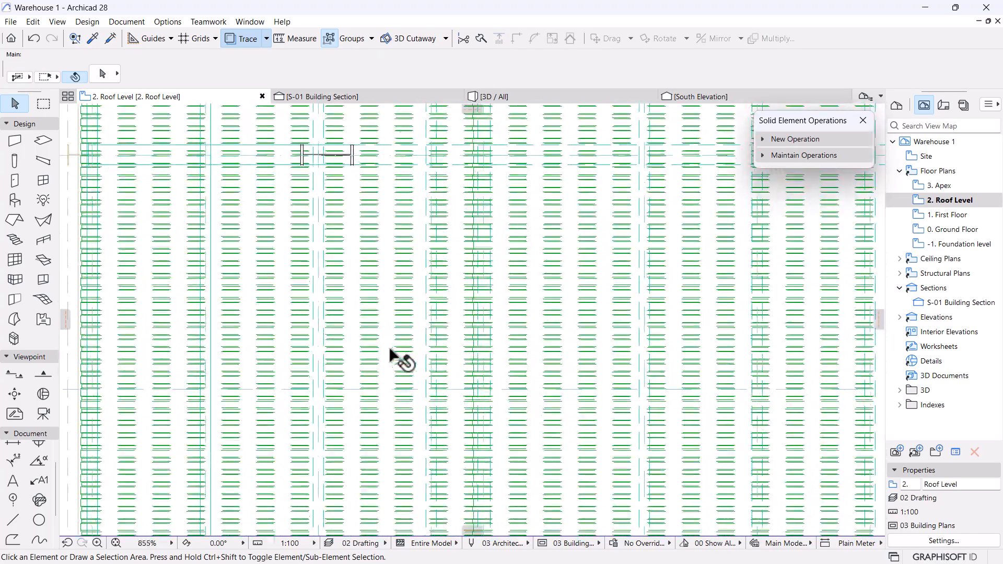
# Give both profiled roof sheets Full 2D Detail Level and a Solid line type.
pyautogui.click(497, 314)
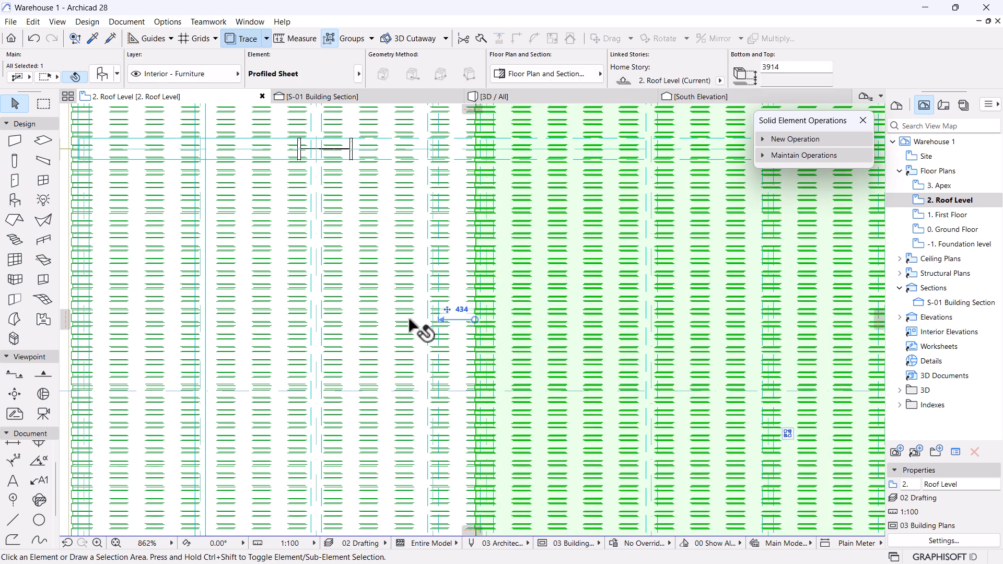
pyautogui.keyDown('shift'); pyautogui.click(386, 325); pyautogui.keyUp('shift')
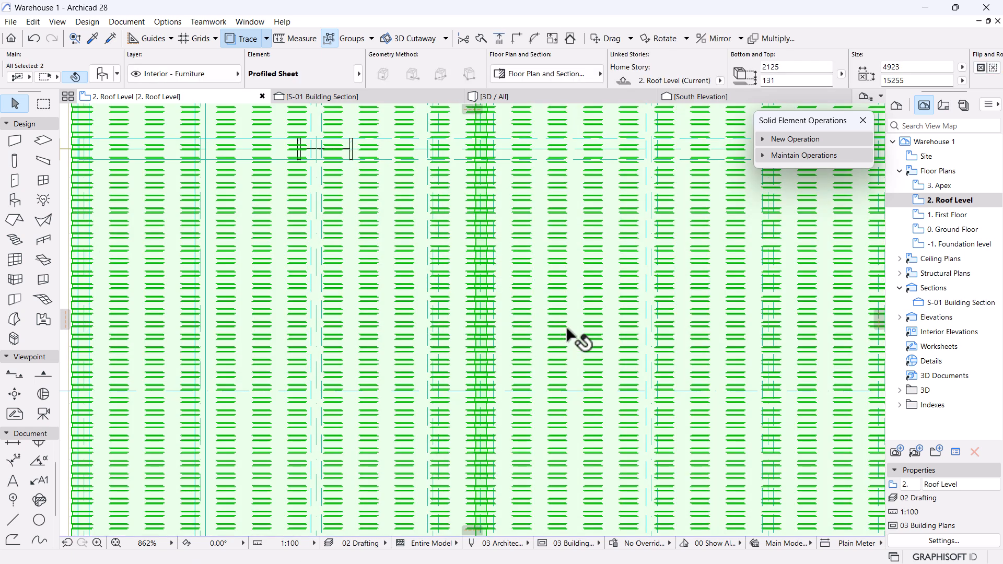
pyautogui.click(102, 74)
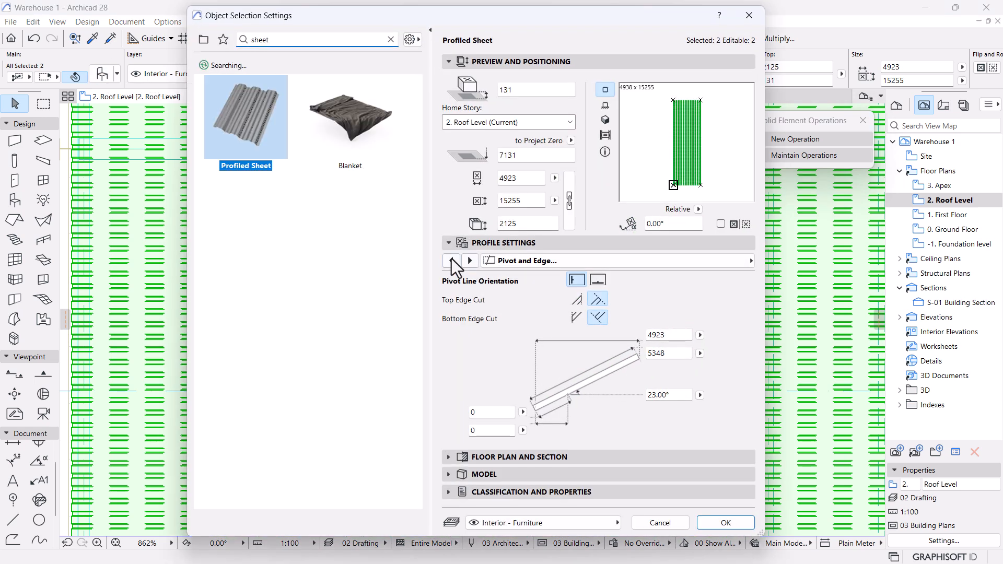
pyautogui.click(452, 260)
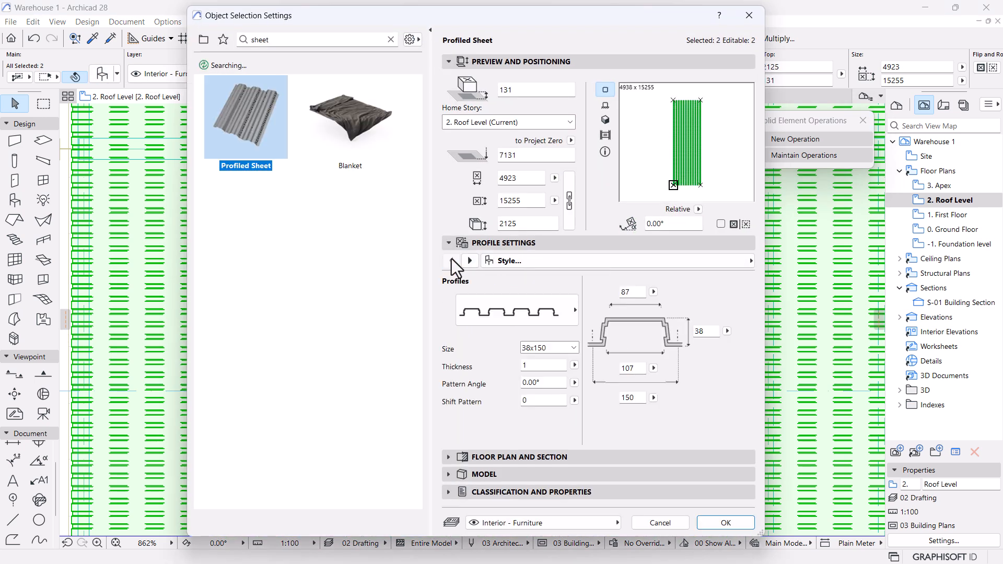
pyautogui.click(688, 264)
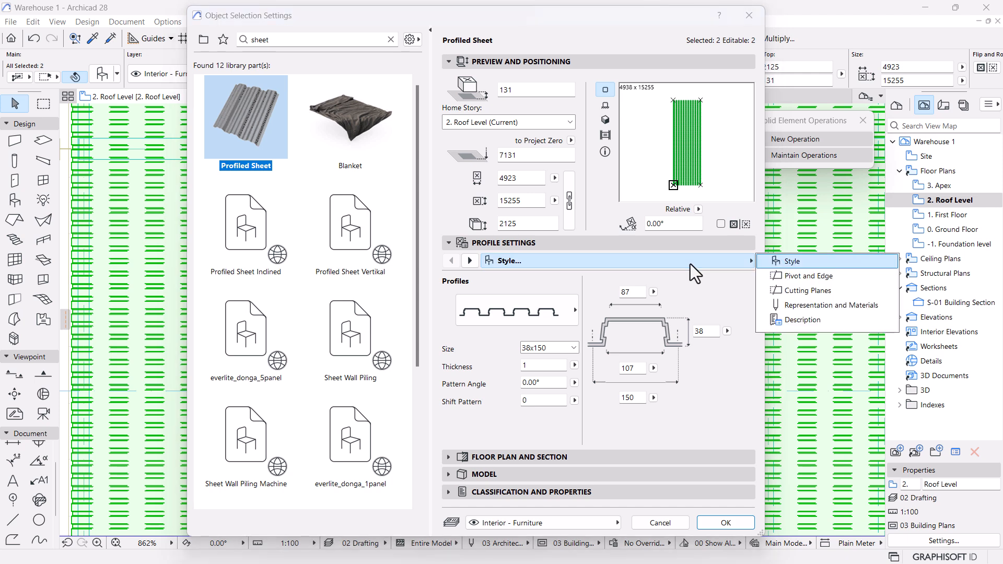
pyautogui.click(833, 307)
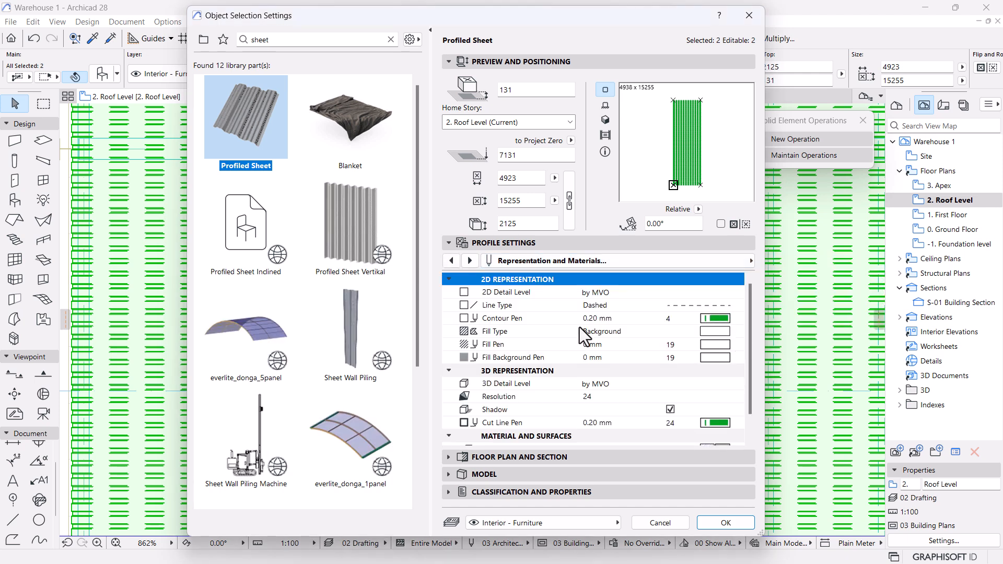
pyautogui.click(592, 295)
pyautogui.click(737, 292)
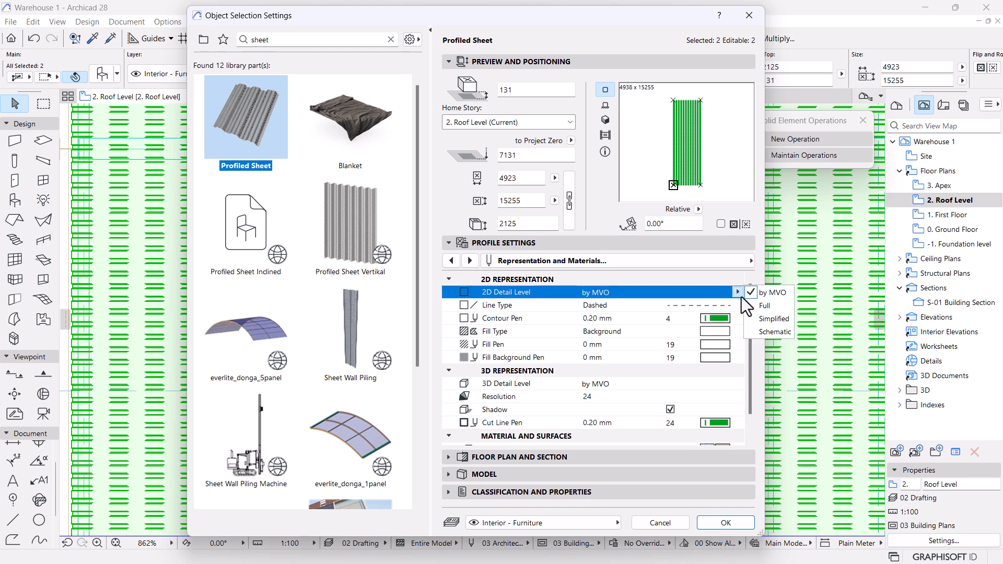
pyautogui.click(766, 305)
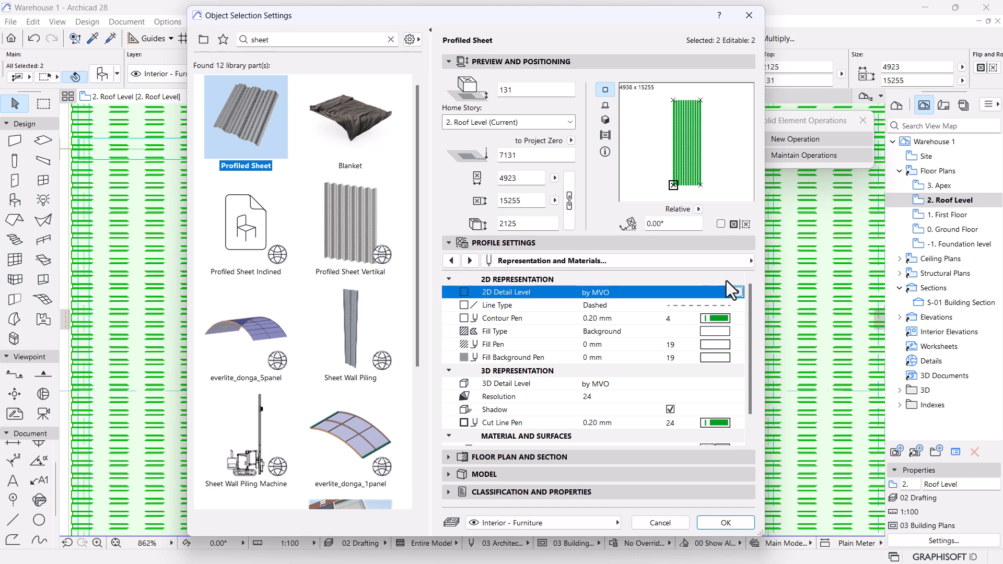
pyautogui.click(734, 307)
pyautogui.click(738, 305)
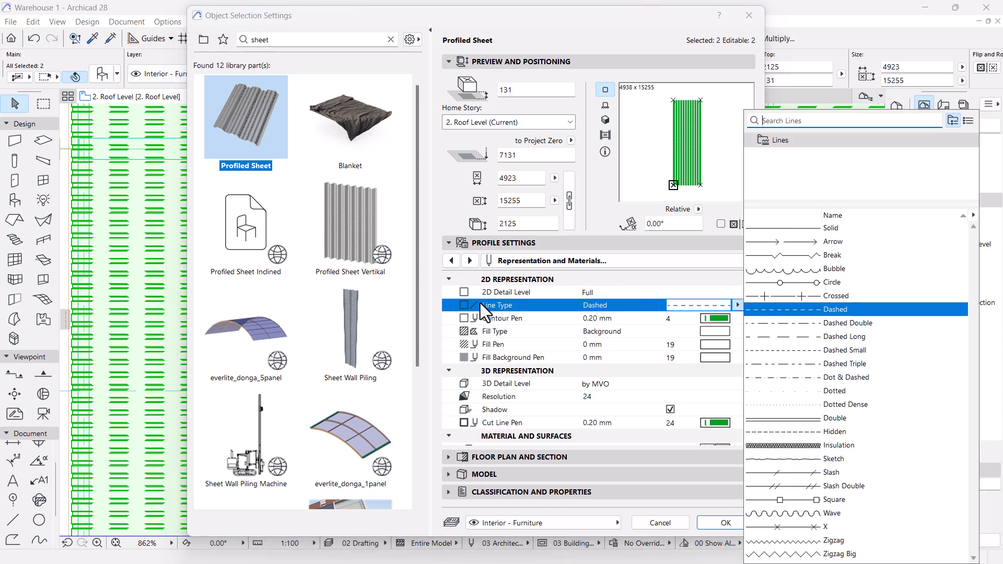
pyautogui.click(776, 230)
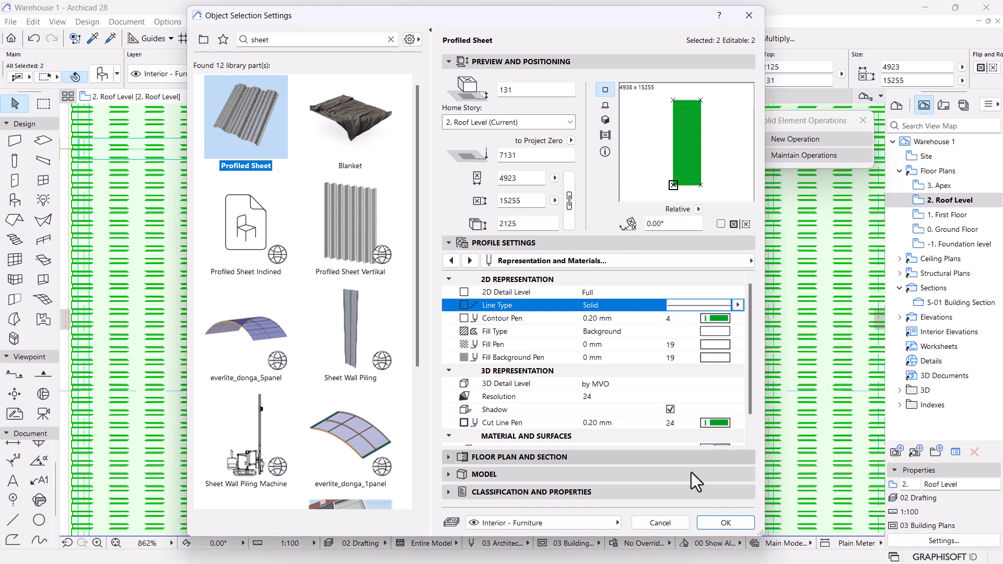
# Set their 3D Detail Level to Full and apply the settings.
pyautogui.scroll(-2, 719, 418)
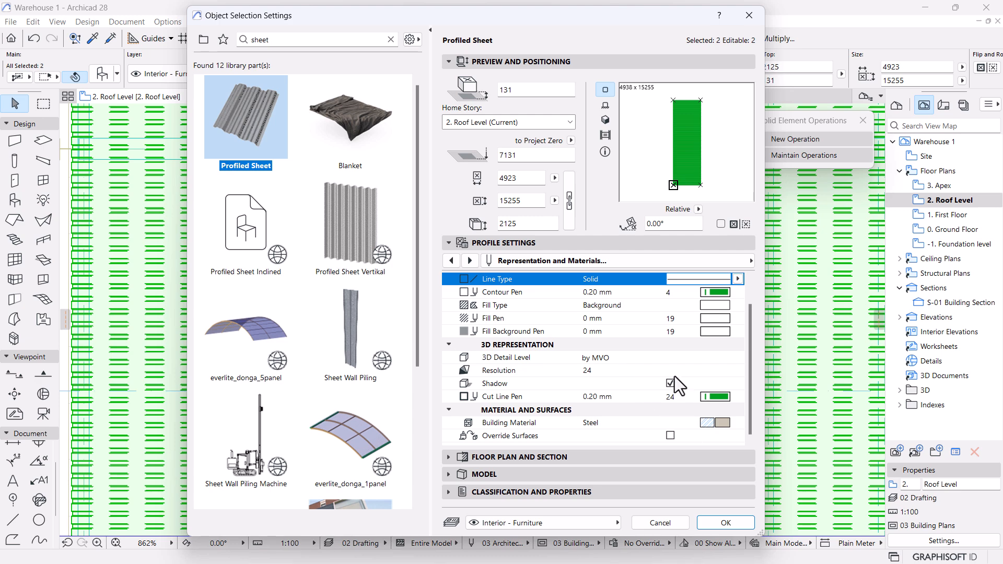
pyautogui.click(654, 362)
pyautogui.click(737, 358)
pyautogui.click(763, 375)
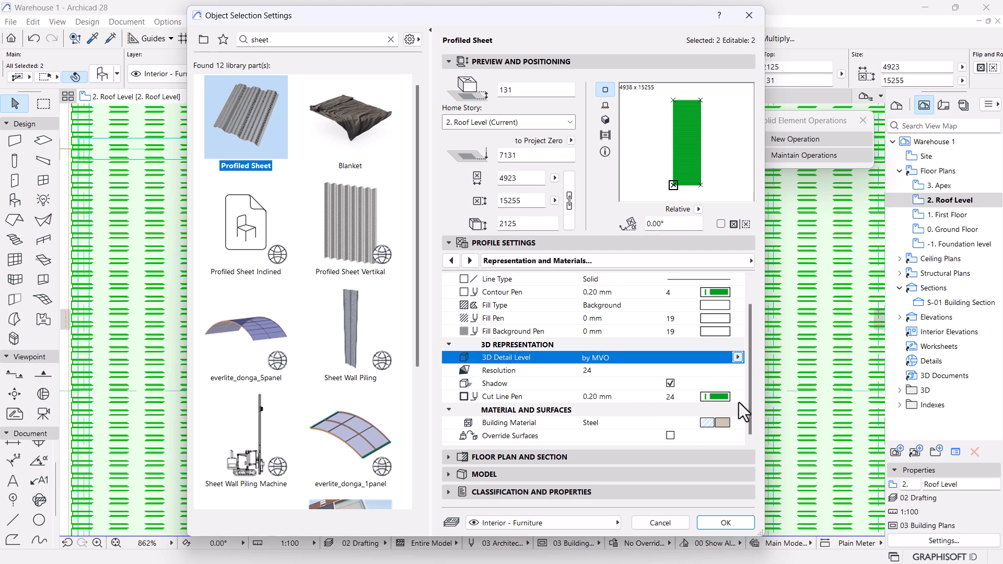
pyautogui.click(726, 522)
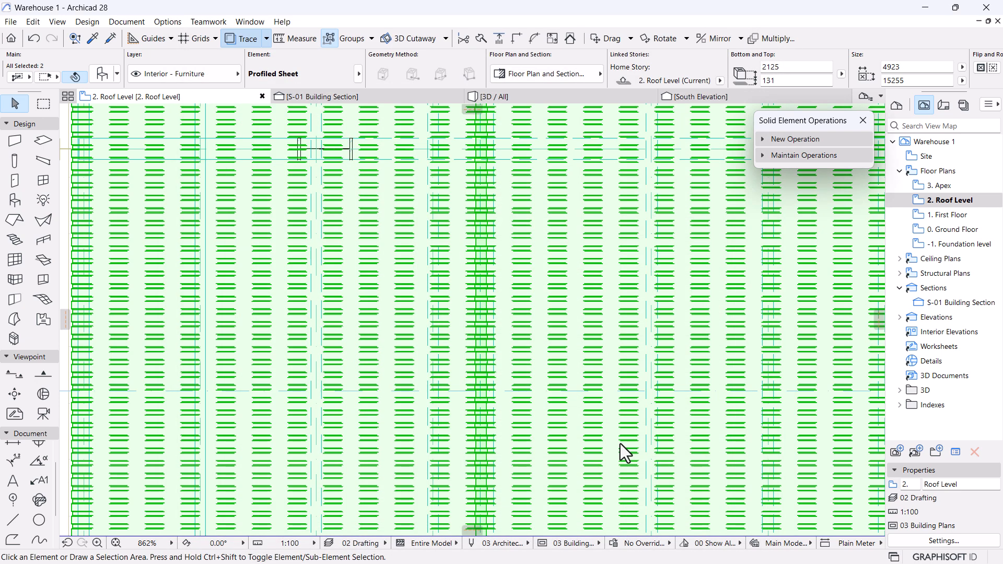
pyautogui.press('Escape')
pyautogui.scroll(-4, 611, 334)
pyautogui.scroll(5, 369, 246)
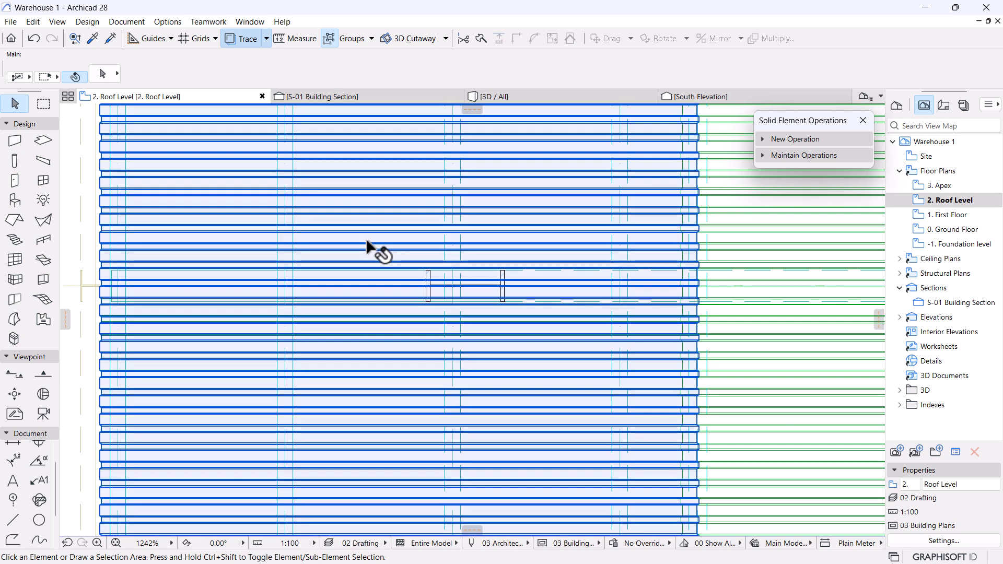
# Set both roof sheets' Fill Background Pen to Window Background, leaving line-type override off.
pyautogui.click(384, 253)
pyautogui.keyDown('shift'); pyautogui.click(739, 233); pyautogui.keyUp('shift')
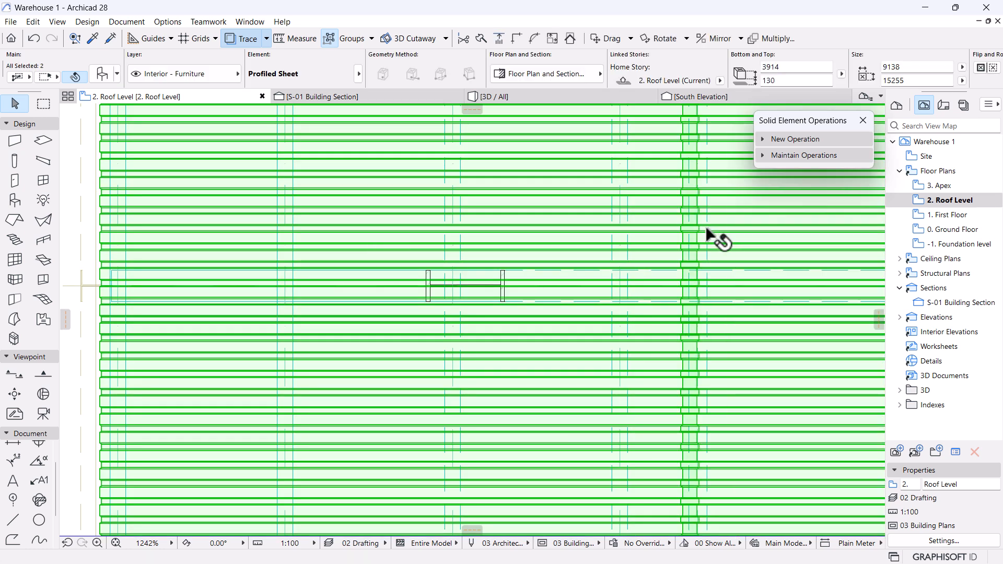
pyautogui.moveTo(537, 73)
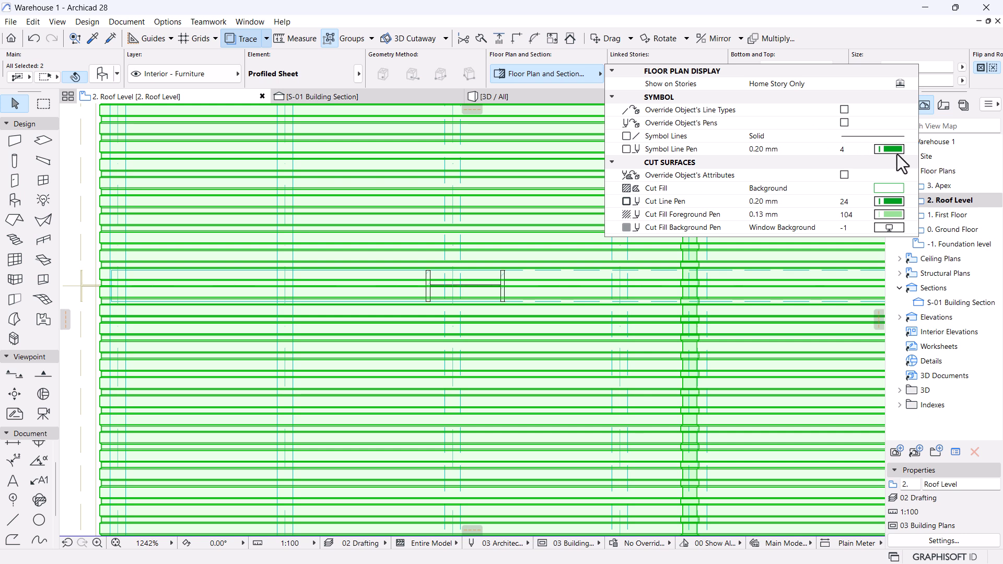
pyautogui.click(845, 110)
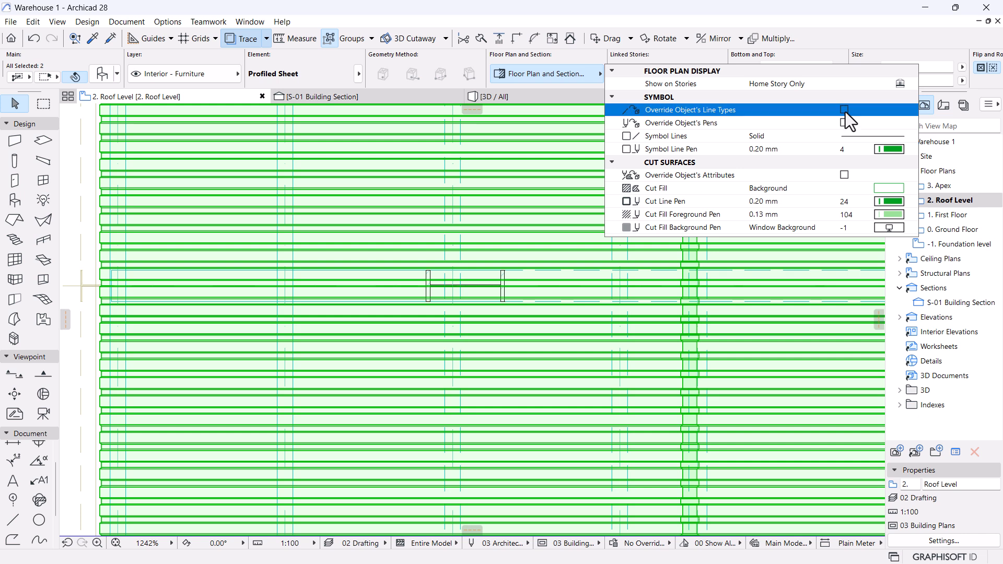
pyautogui.click(846, 111)
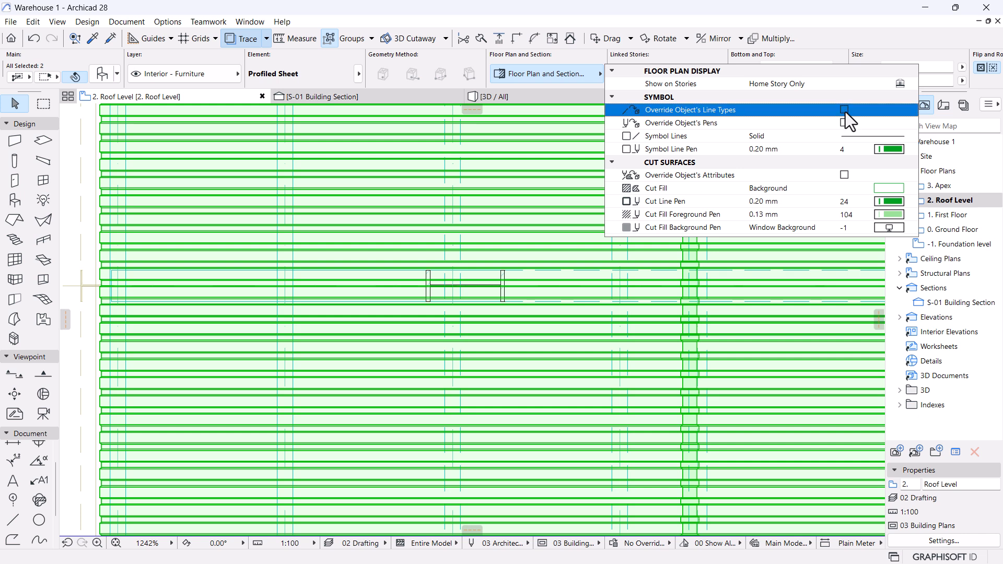
pyautogui.click(103, 75)
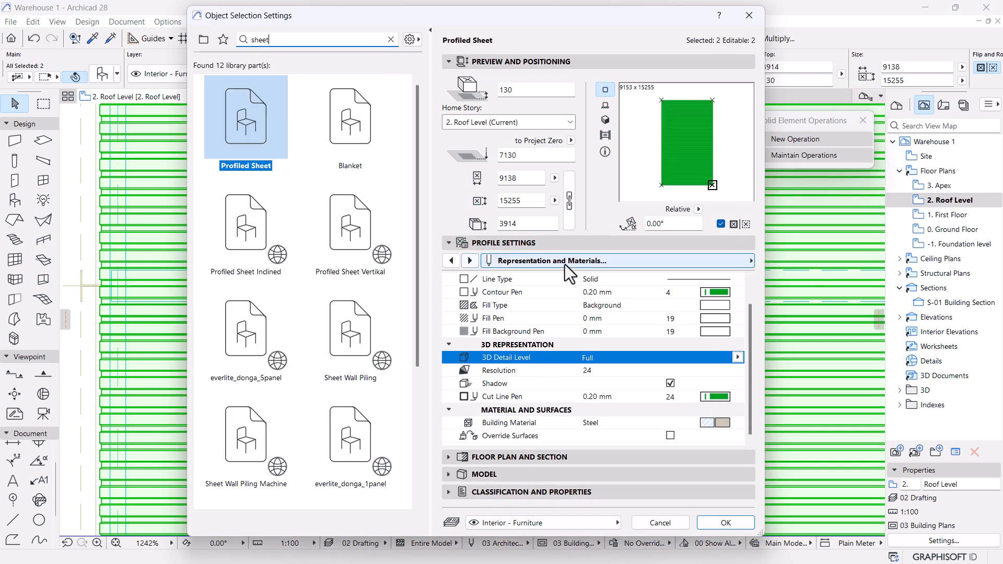
pyautogui.click(717, 331)
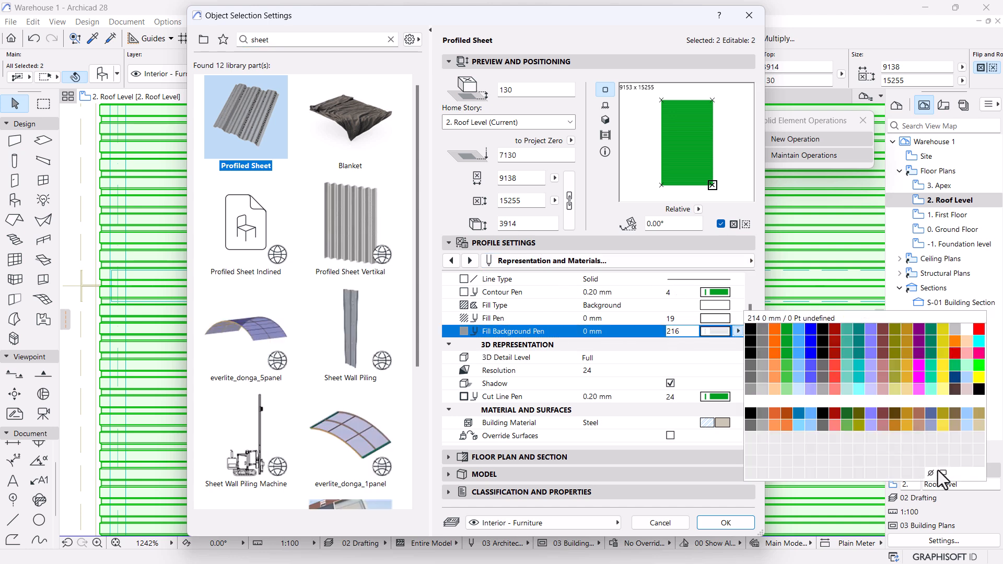
pyautogui.click(943, 474)
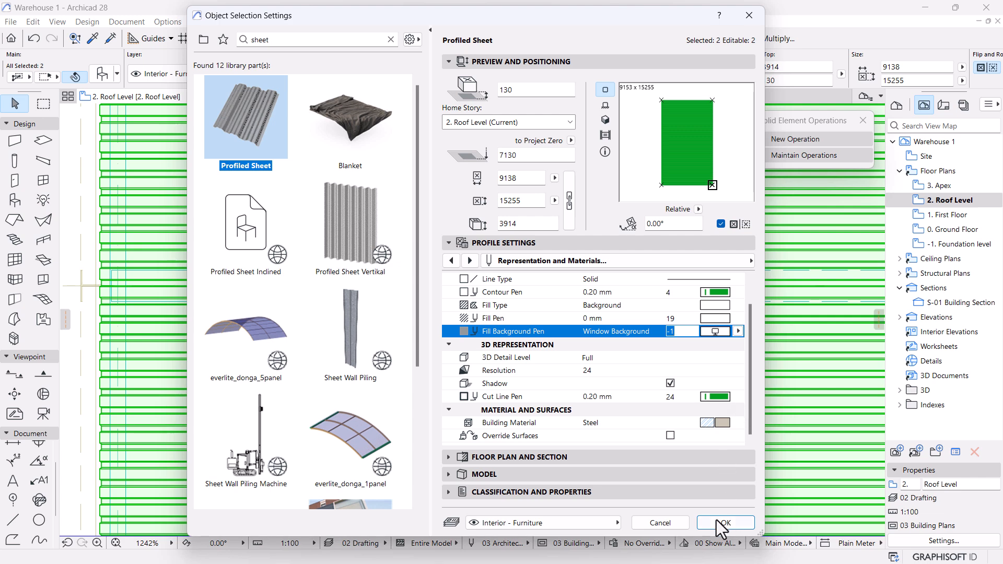
pyautogui.click(724, 522)
pyautogui.scroll(-3, 514, 375)
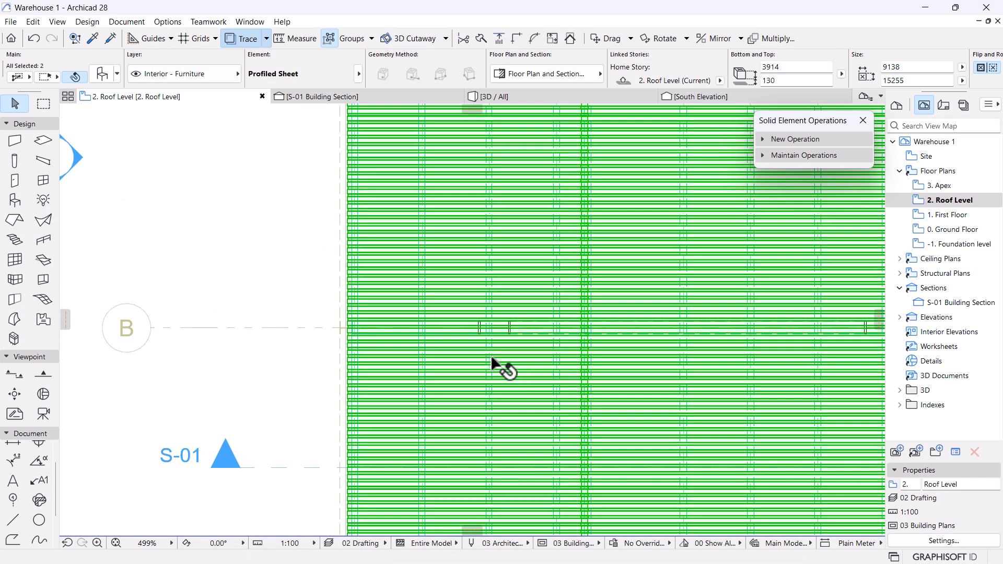
# Bring the selected roof sheets to the front of the display order.
pyautogui.rightClick(251, 217)
pyautogui.moveTo(384, 376)
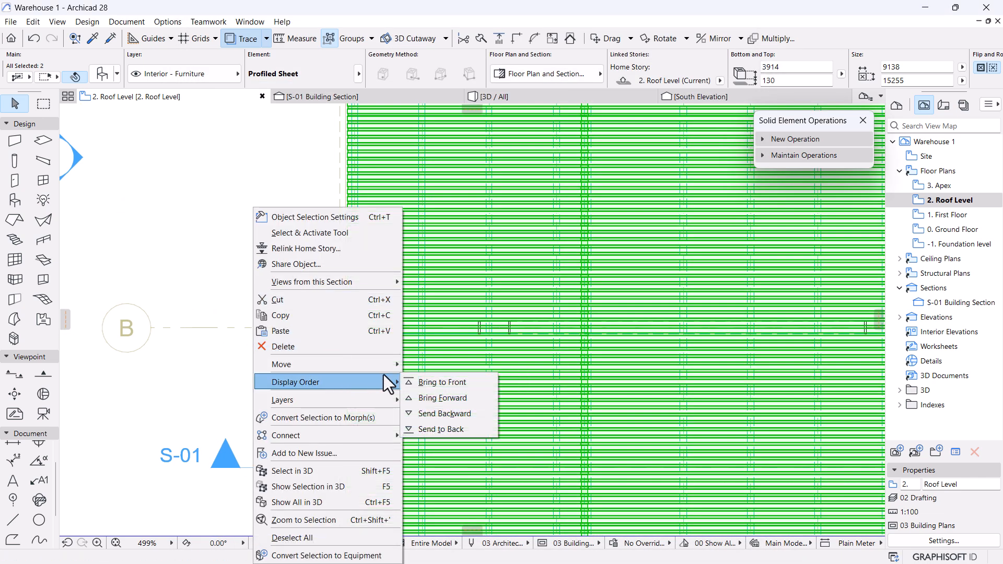
pyautogui.click(416, 382)
pyautogui.click(278, 250)
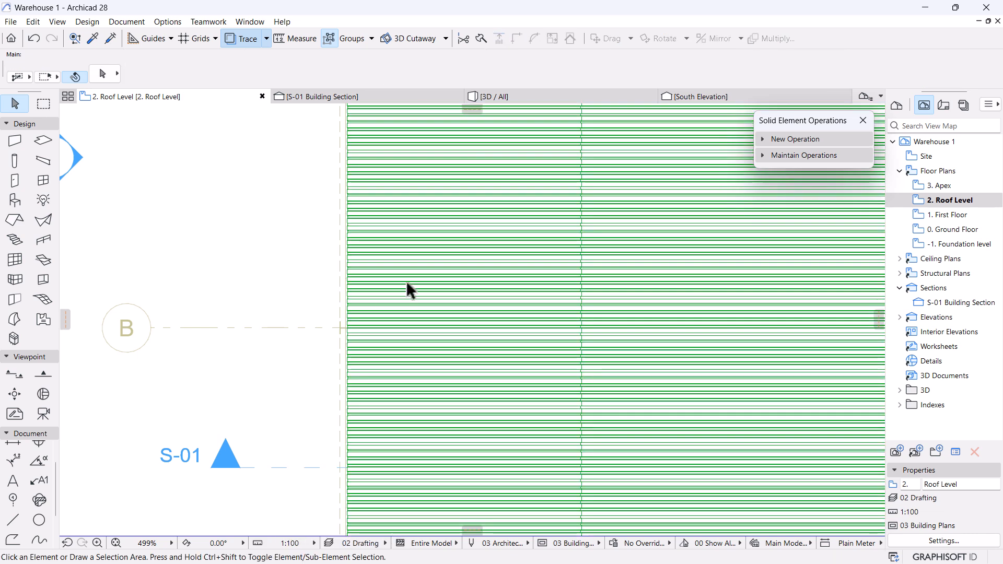
# Zoom onto the roof and inspect the left roof half and the central beam.
pyautogui.scroll(-4, 383, 292)
pyautogui.scroll(2, 648, 224)
pyautogui.scroll(-2, 639, 217)
pyautogui.moveTo(522, 252); pyautogui.dragTo(522, 226, button='middle')
pyautogui.scroll(3, 480, 413)
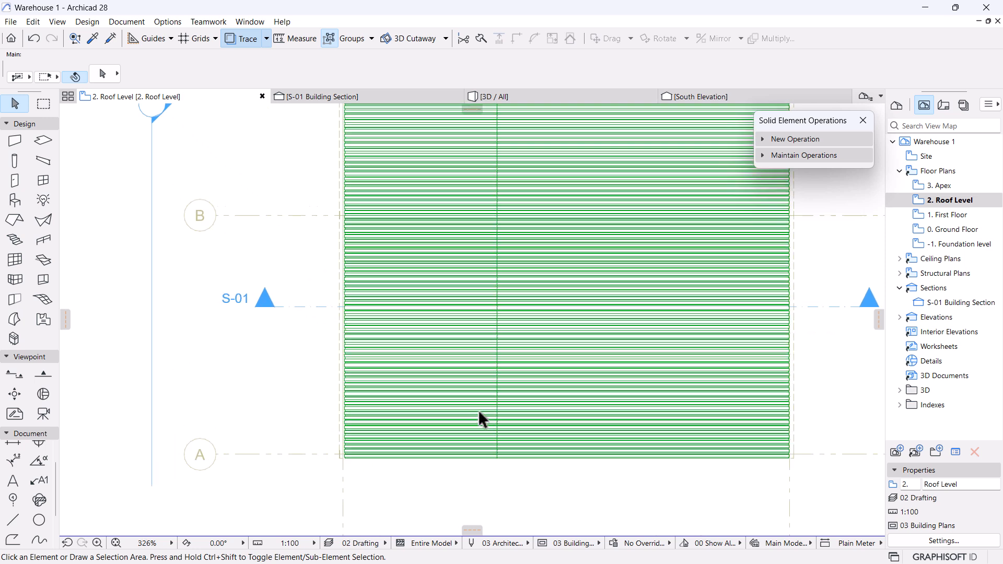
pyautogui.click(488, 412)
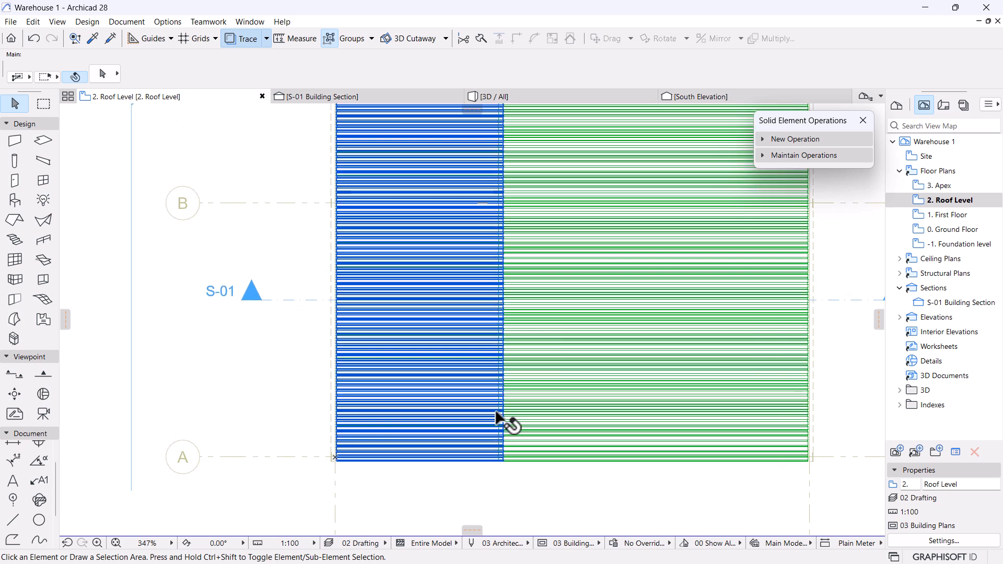
pyautogui.click(483, 415)
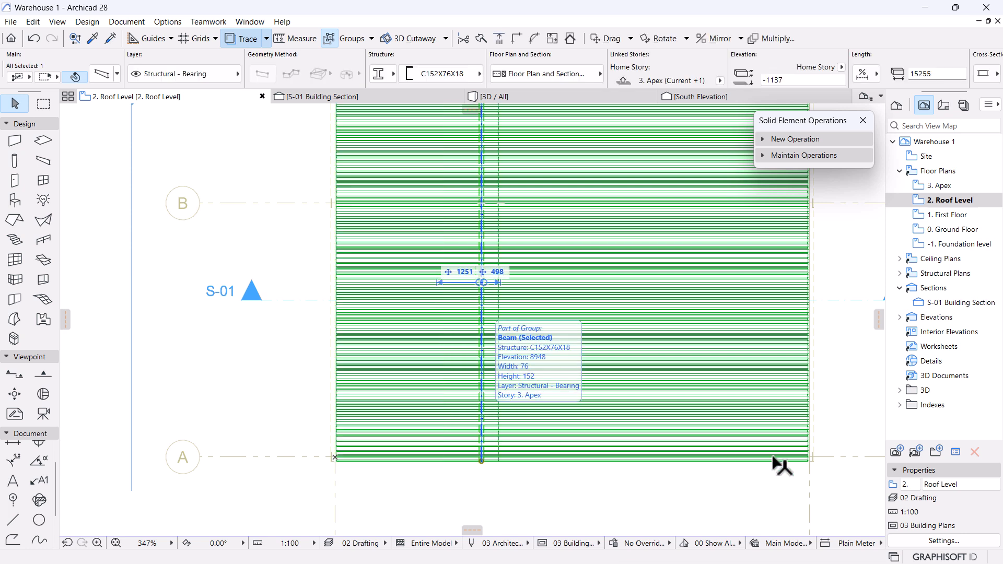
pyautogui.click(839, 456)
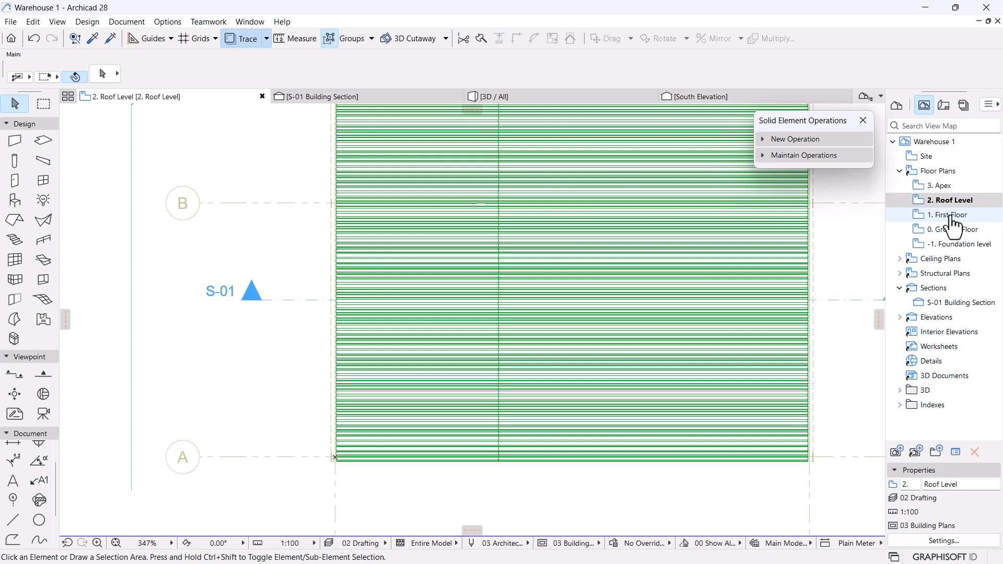
pyautogui.scroll(-1, 497, 282)
pyautogui.moveTo(510, 318); pyautogui.dragTo(502, 376, button='middle')
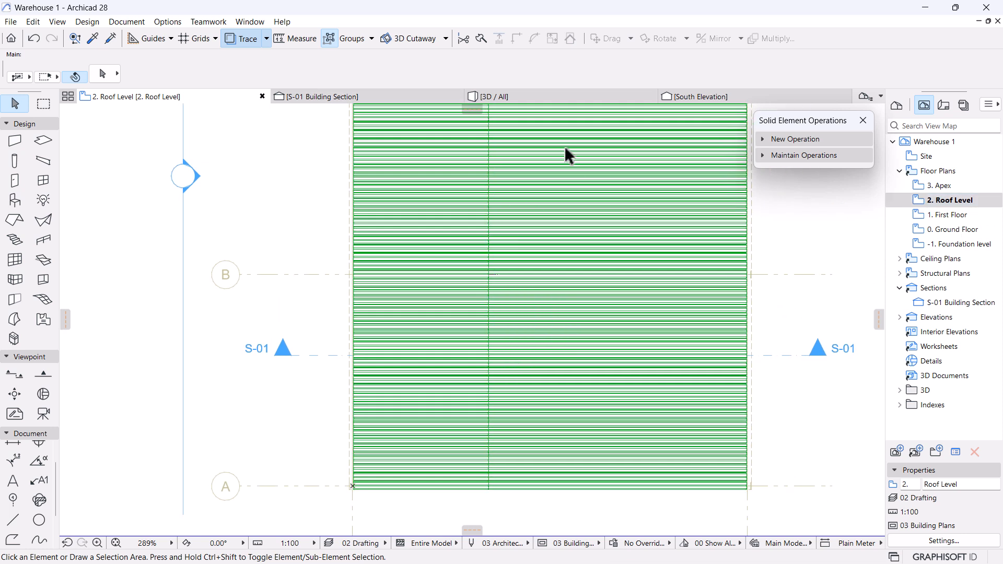
pyautogui.scroll(1, 488, 324)
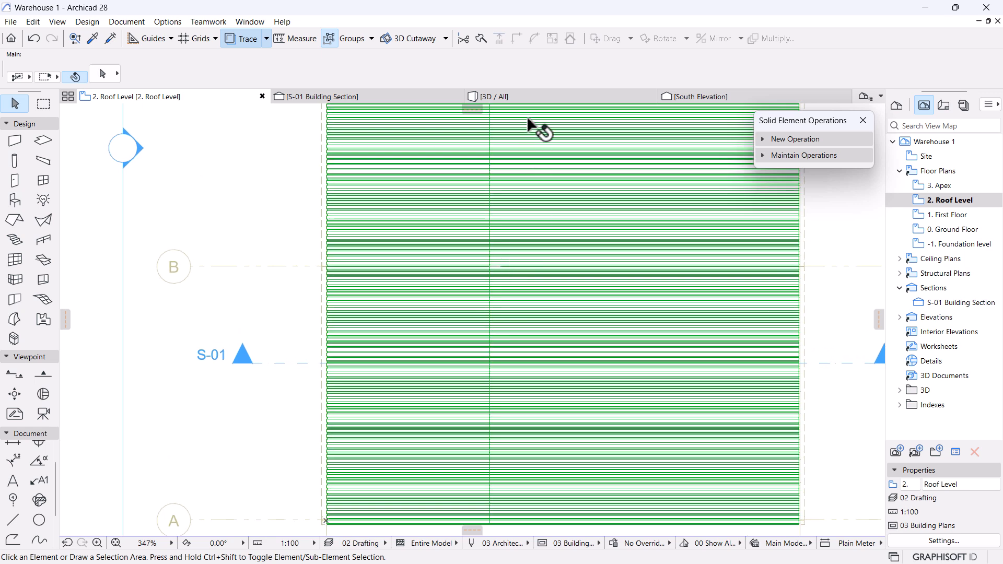
# Review the roof in 3D / All, then open the 3. Apex plan and check its steel wall.
pyautogui.click(519, 99)
pyautogui.scroll(-3, 506, 299)
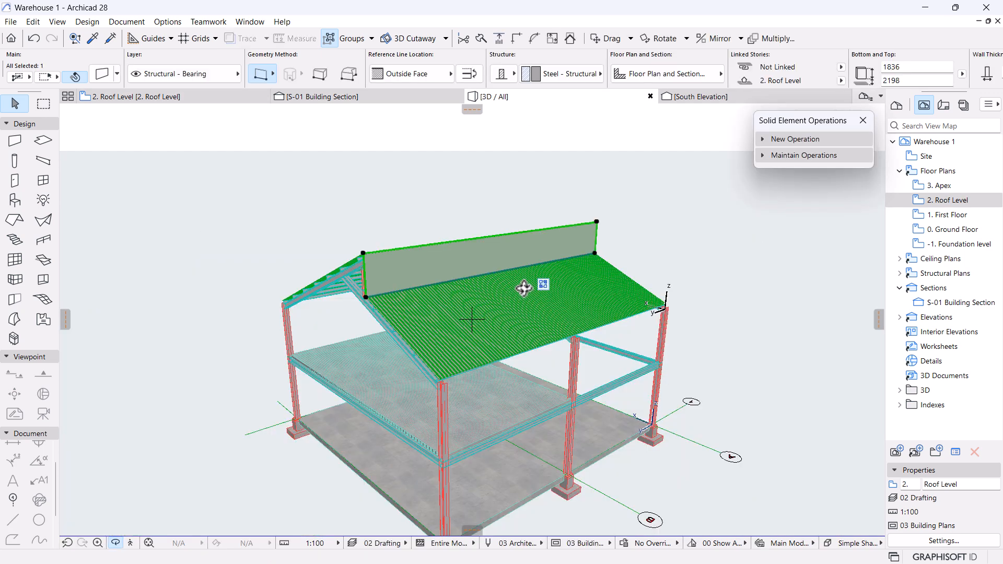
pyautogui.scroll(3, 336, 246)
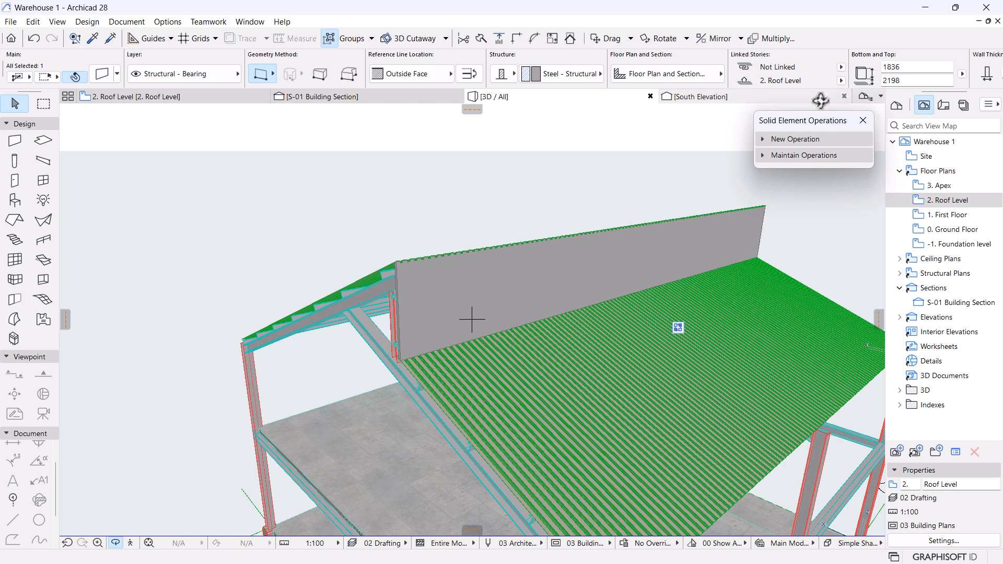
pyautogui.doubleClick(946, 187)
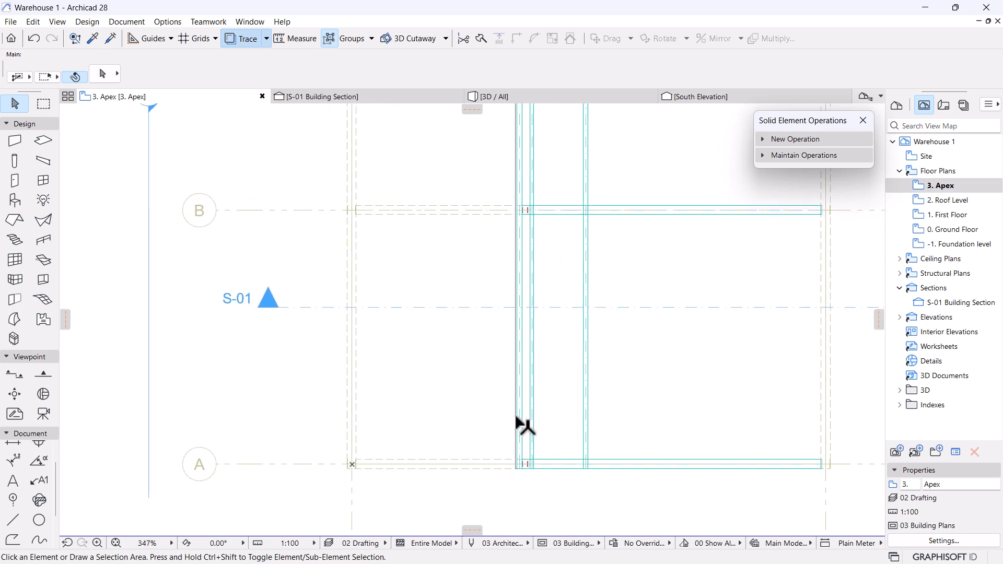
pyautogui.click(516, 410)
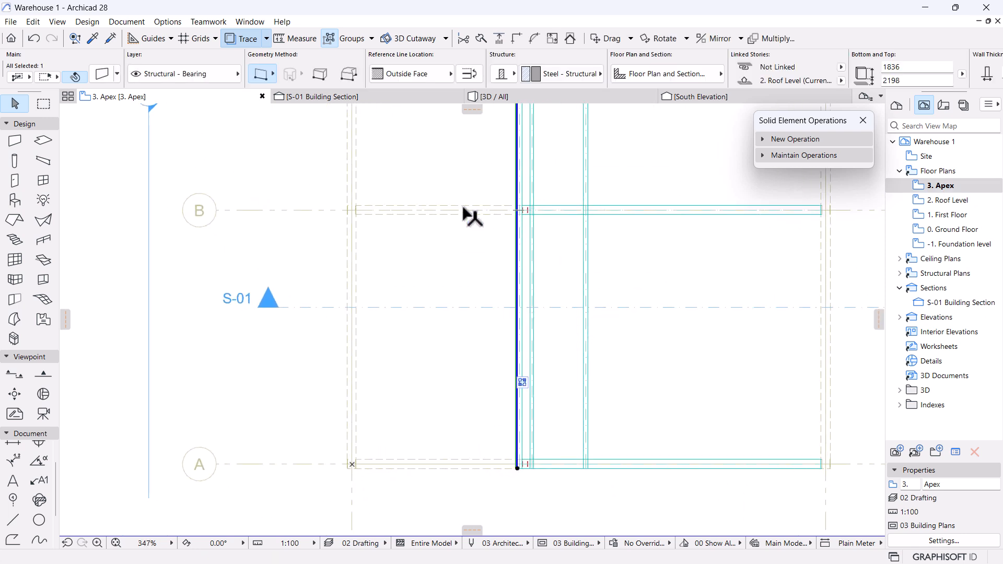
pyautogui.click(302, 261)
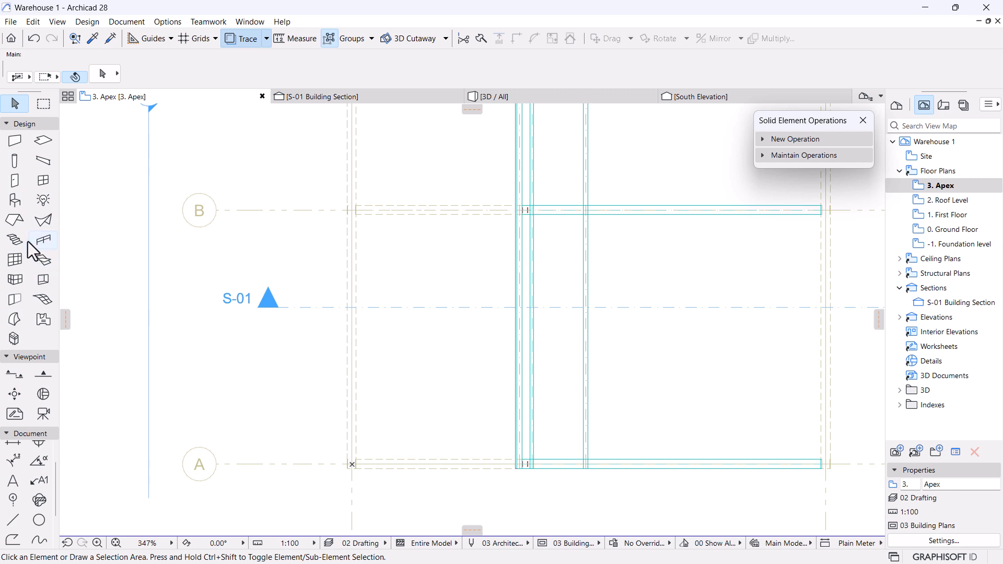
# In Window Default Settings, search 'ven' and pick the Ventilation Brick library part.
pyautogui.click(34, 178)
pyautogui.click(100, 74)
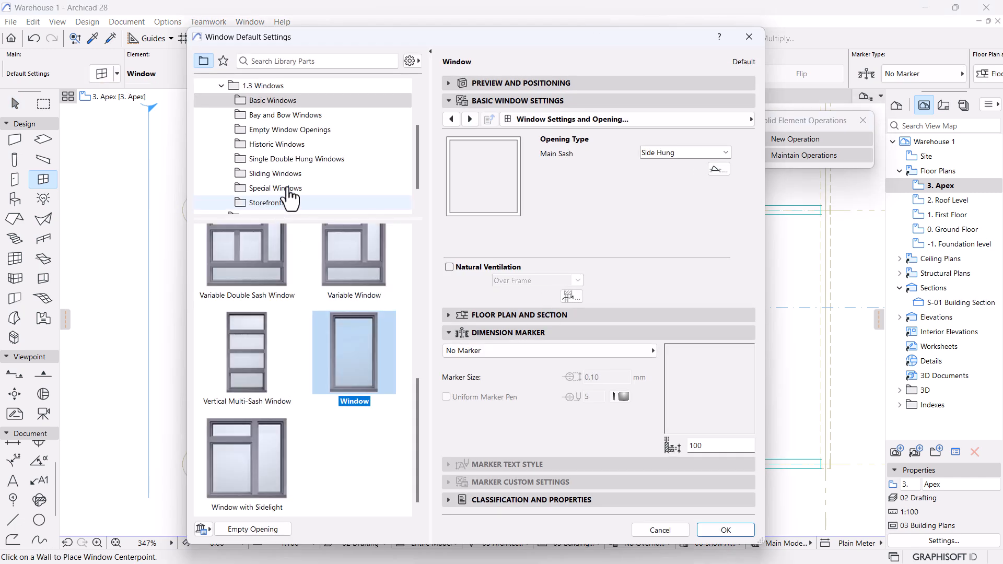
pyautogui.click(285, 60)
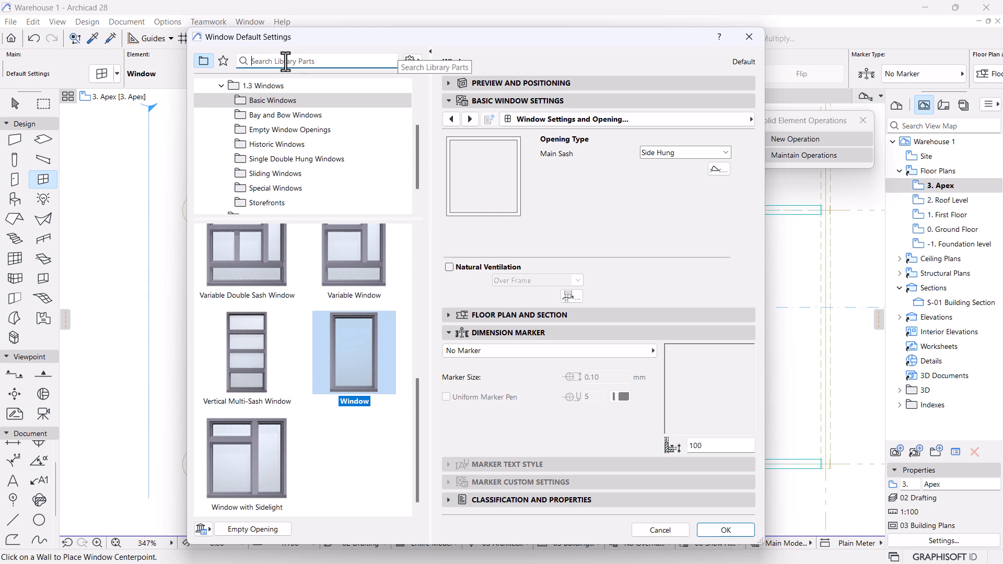
pyautogui.write('vent')
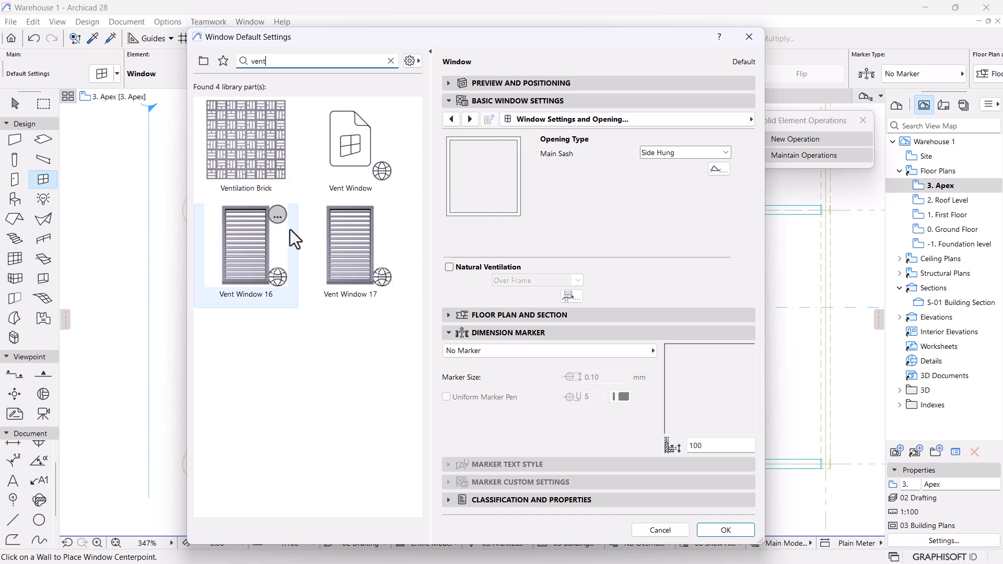
pyautogui.click(246, 164)
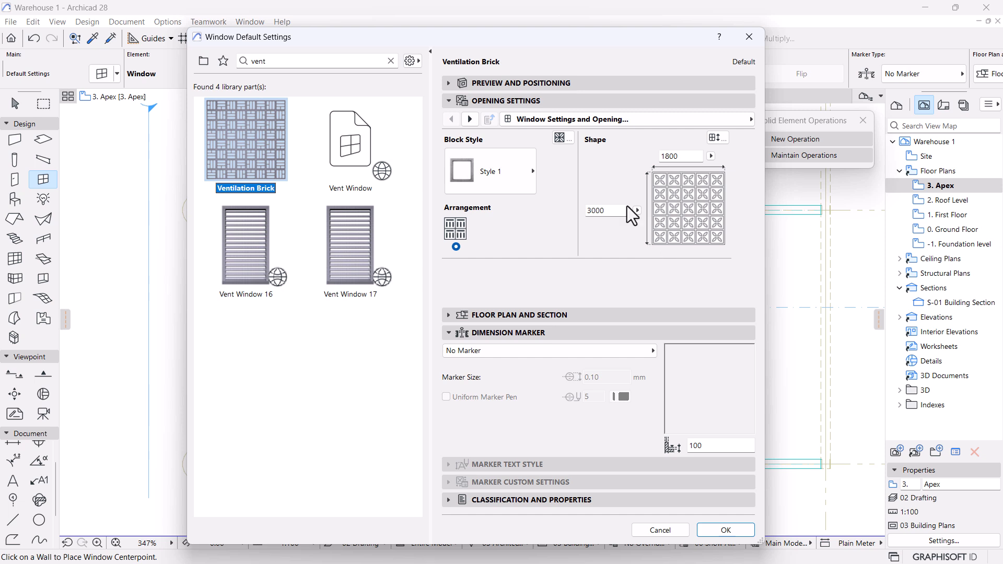
# Check the Ventilation Brick block style list, keeping Style 1.
pyautogui.click(499, 168)
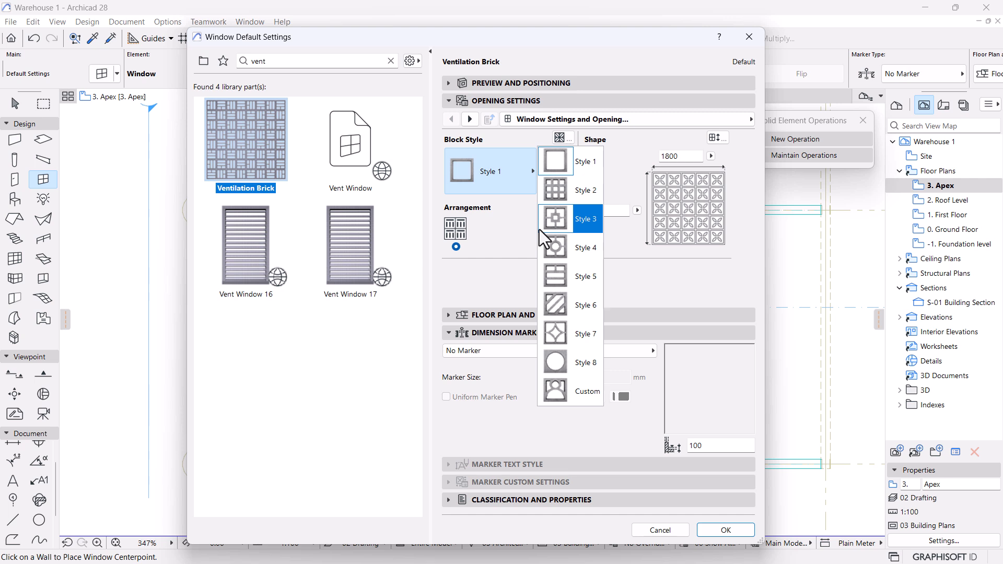
pyautogui.click(676, 298)
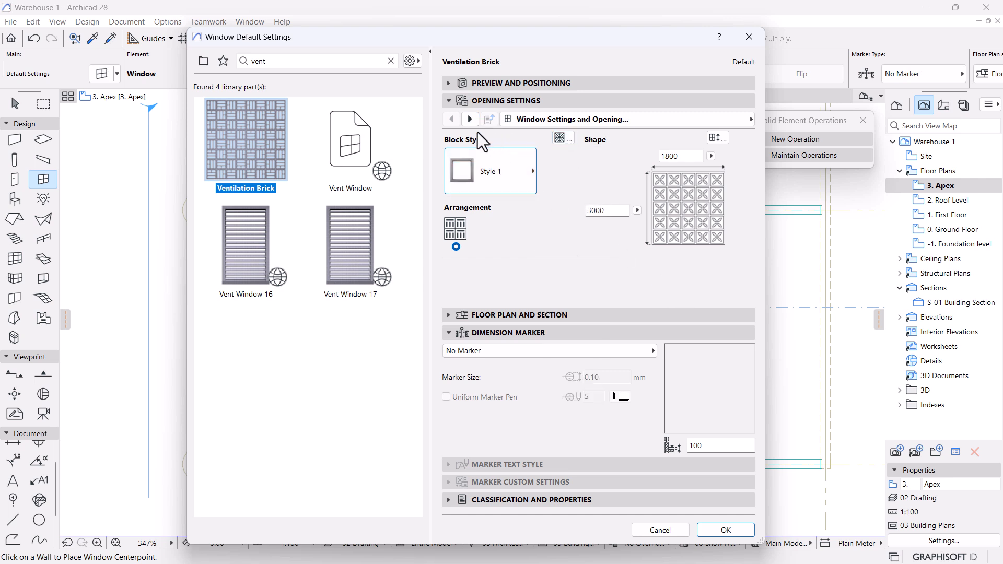
pyautogui.click(469, 173)
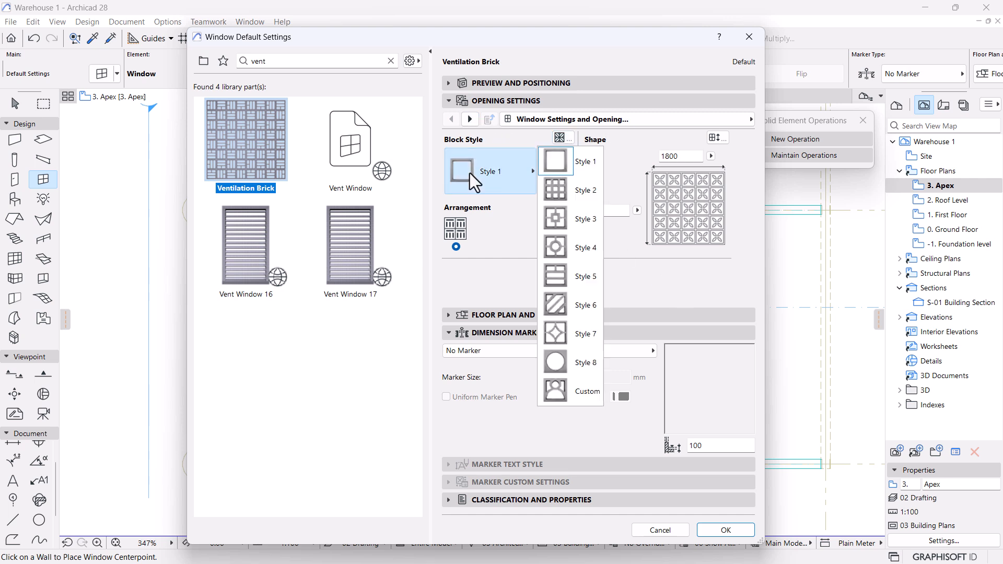
pyautogui.click(654, 276)
pyautogui.click(503, 186)
pyautogui.click(648, 234)
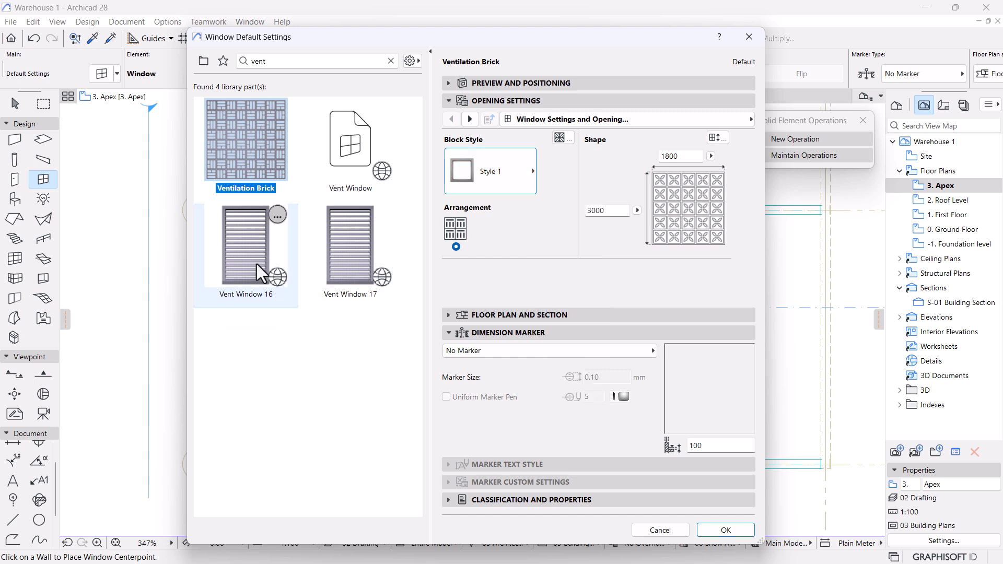
# Preview Vent Window 17 and Vent Window 16, then browse the Loaded and Built-in Libraries folders.
pyautogui.click(353, 243)
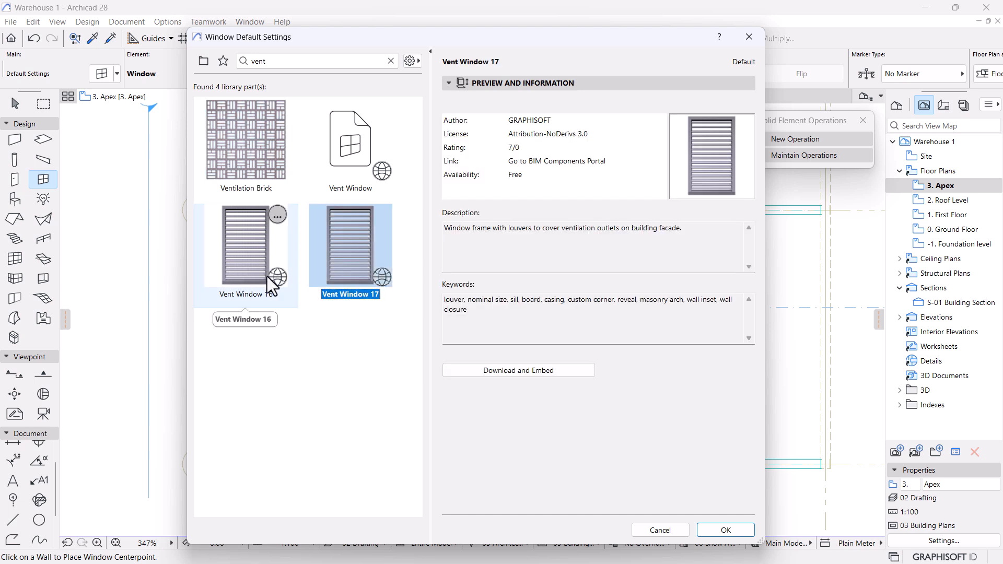
pyautogui.click(261, 256)
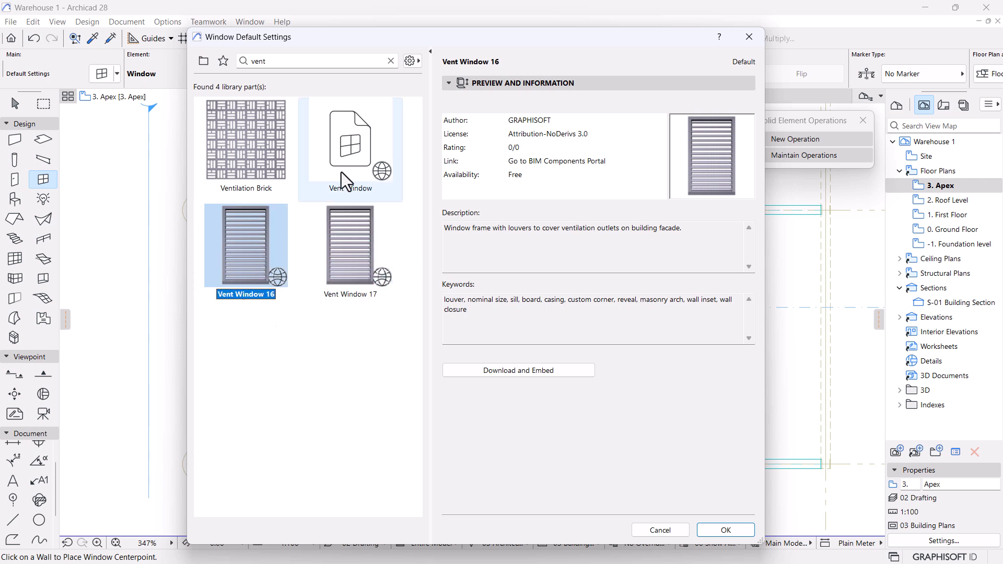
pyautogui.click(204, 61)
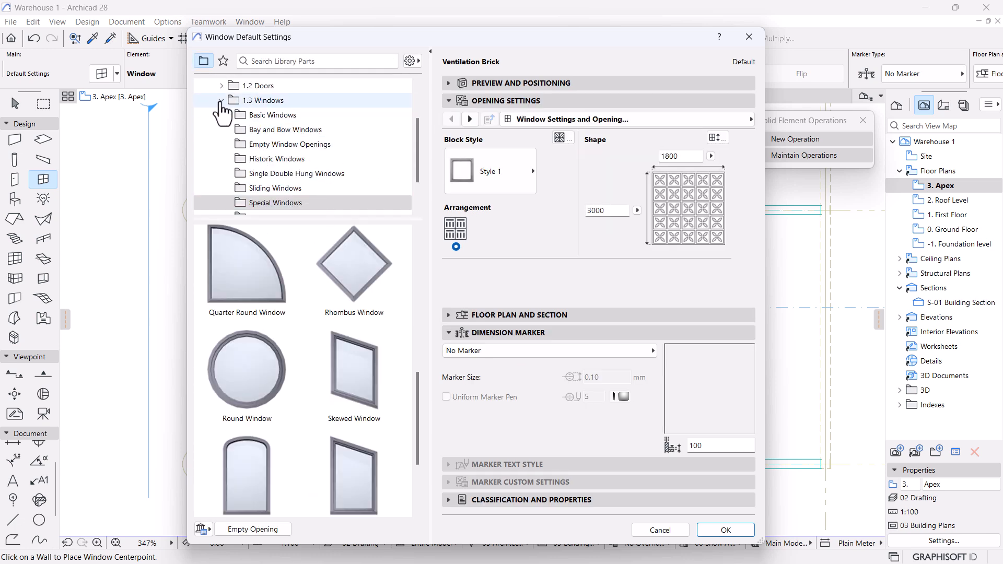
pyautogui.click(220, 102)
pyautogui.click(208, 188)
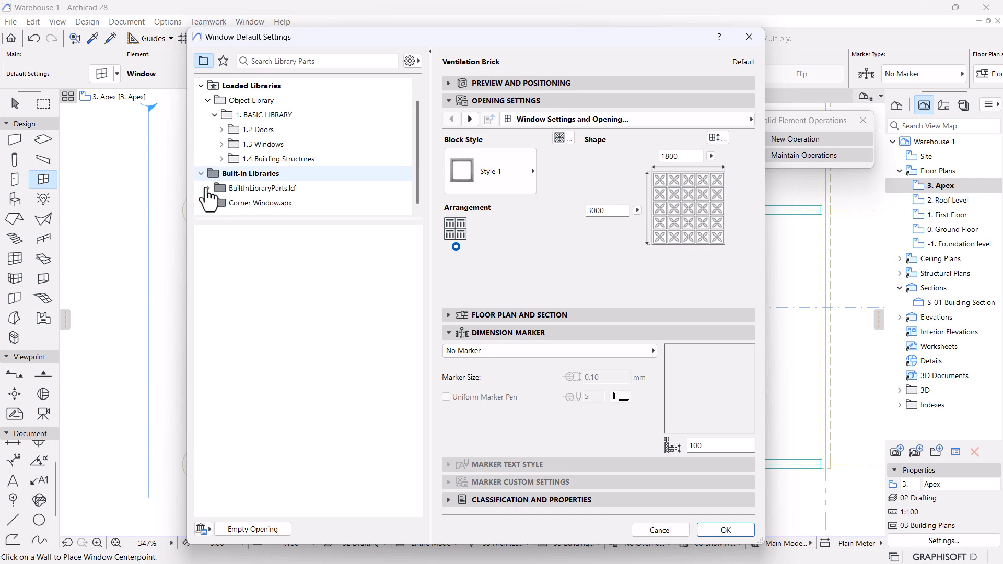
pyautogui.click(202, 86)
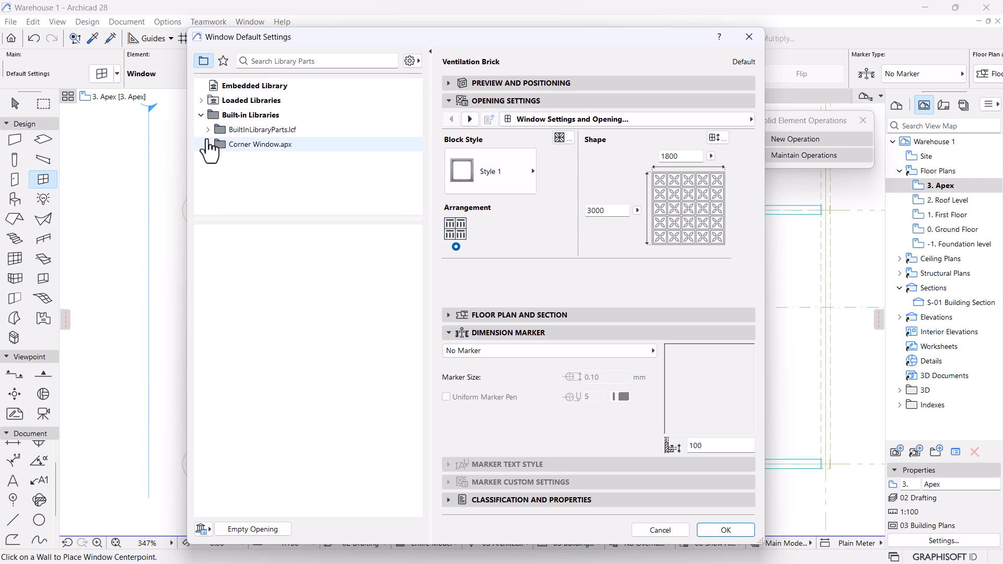
pyautogui.click(482, 176)
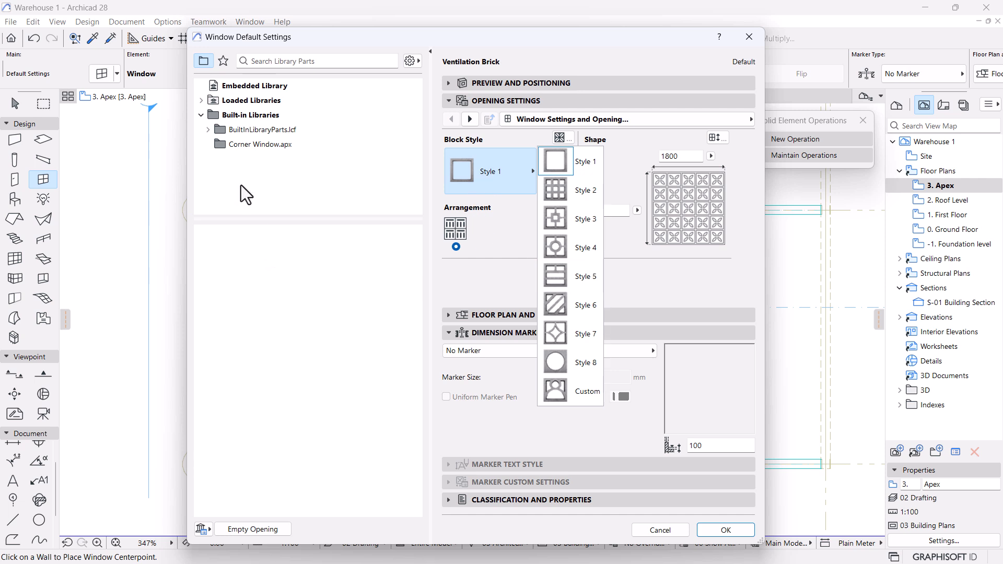
# Switch the Ventilation Brick block style to Style 2.
pyautogui.click(202, 102)
pyautogui.scroll(-1, 252, 195)
pyautogui.scroll(1, 246, 202)
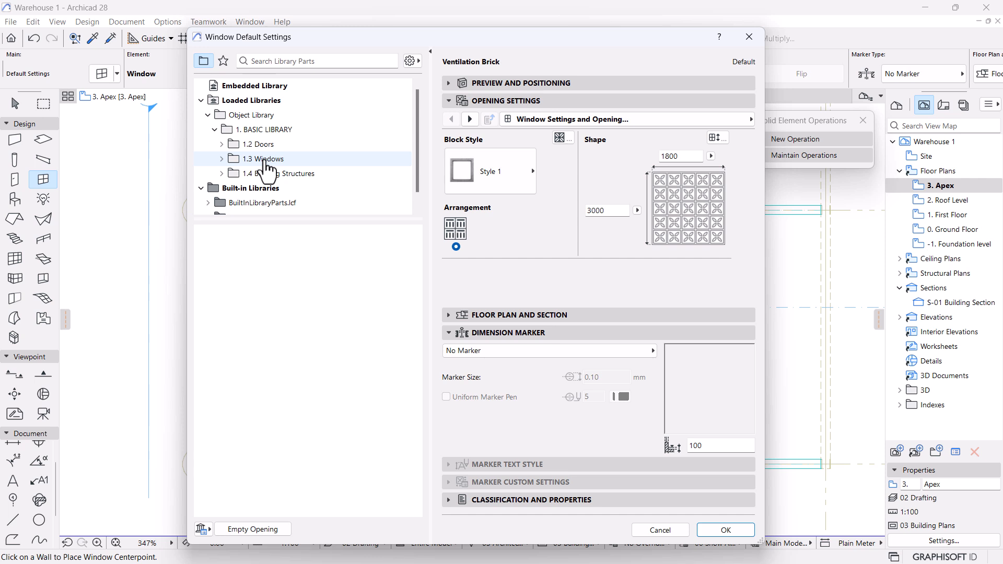
pyautogui.click(515, 181)
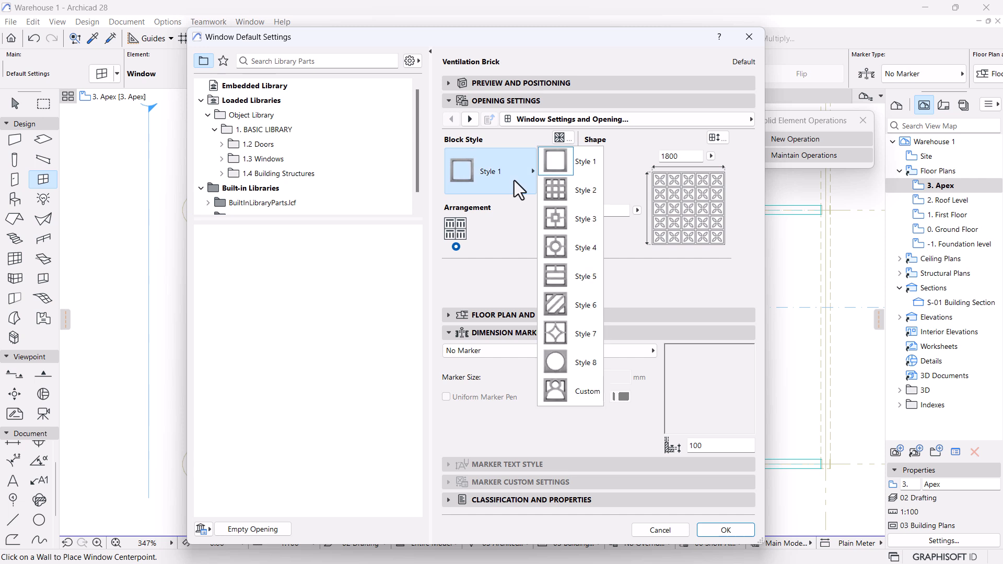
pyautogui.click(578, 191)
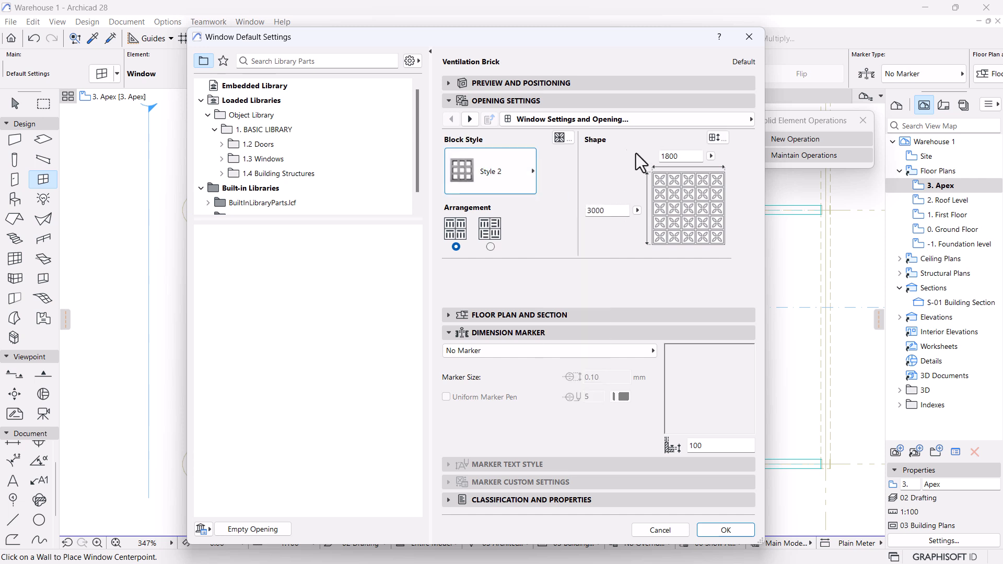
# Change the window height from 3000 to 600, keeping 1800 width, and go to block Dimensions.
pyautogui.moveTo(696, 157); pyautogui.dragTo(659, 155)
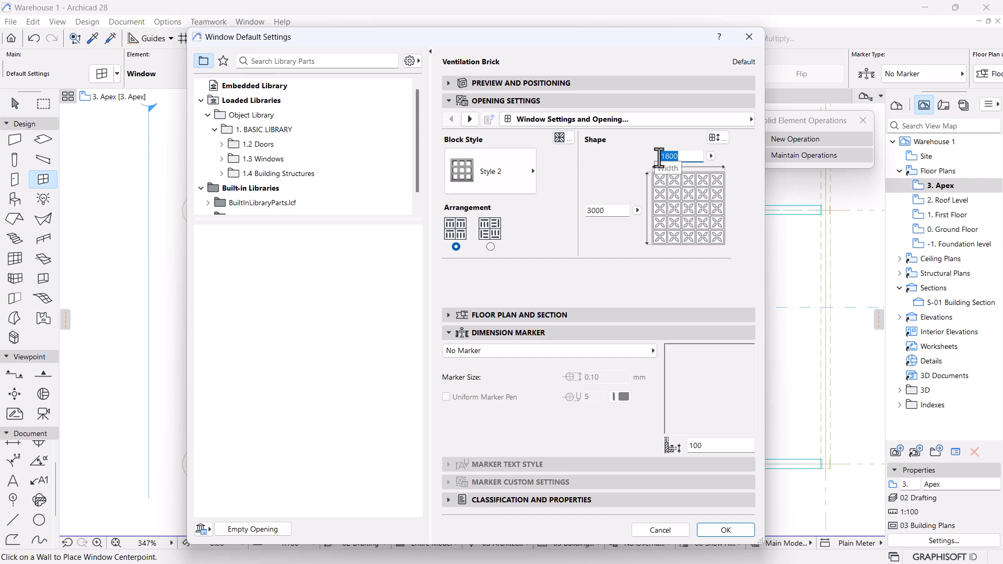
pyautogui.moveTo(611, 211); pyautogui.dragTo(519, 217)
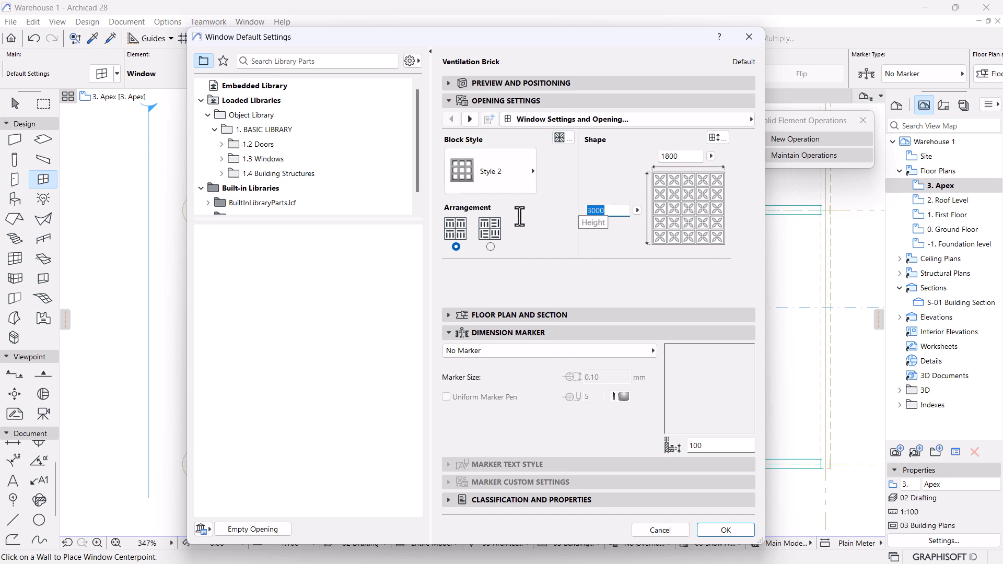
pyautogui.write('60')
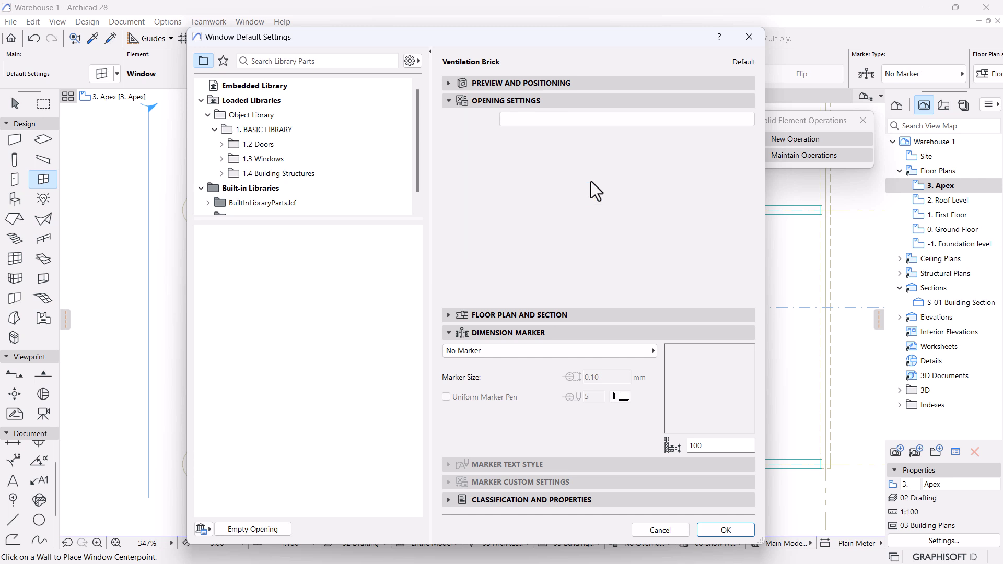
pyautogui.press('Tab')
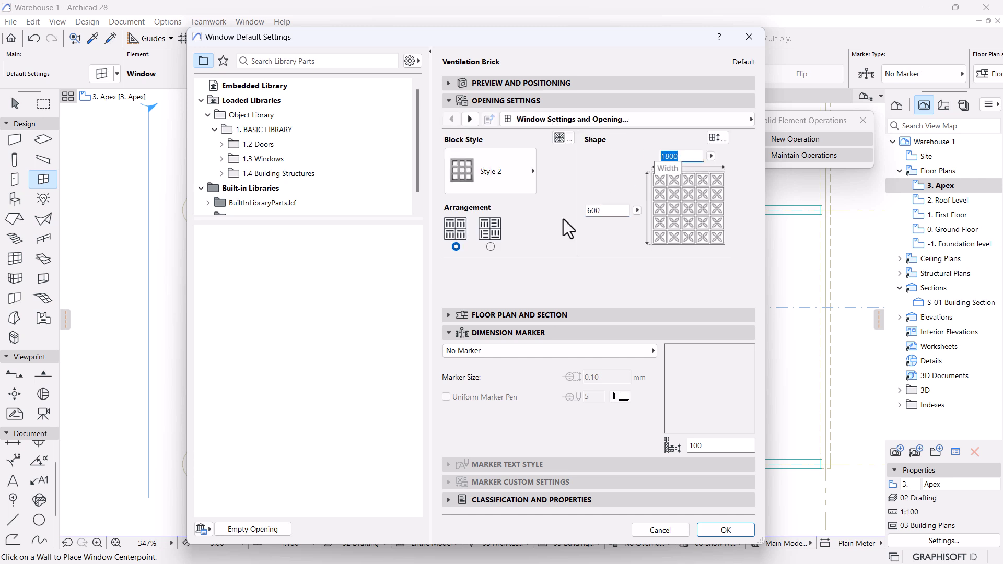
pyautogui.click(474, 120)
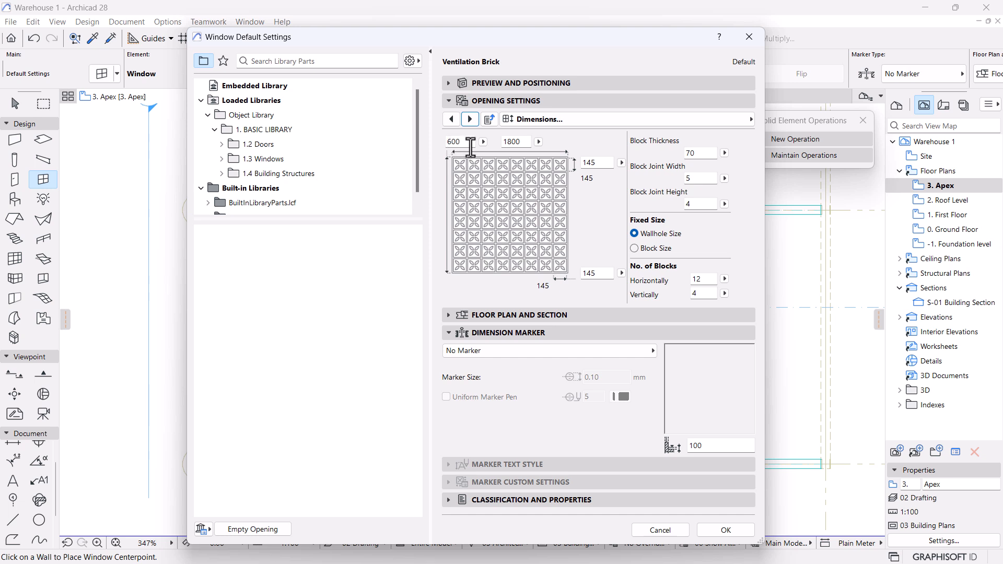
# Check the 1800 × 600 block dimensions, then step through Block Geometry to Model Attributes.
pyautogui.doubleClick(522, 141)
pyautogui.doubleClick(463, 141)
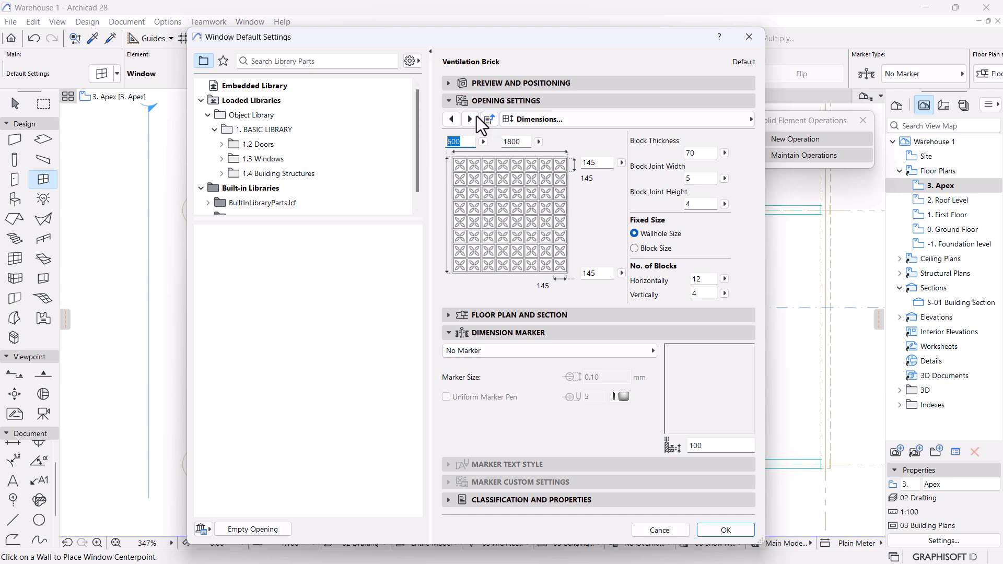
pyautogui.click(474, 118)
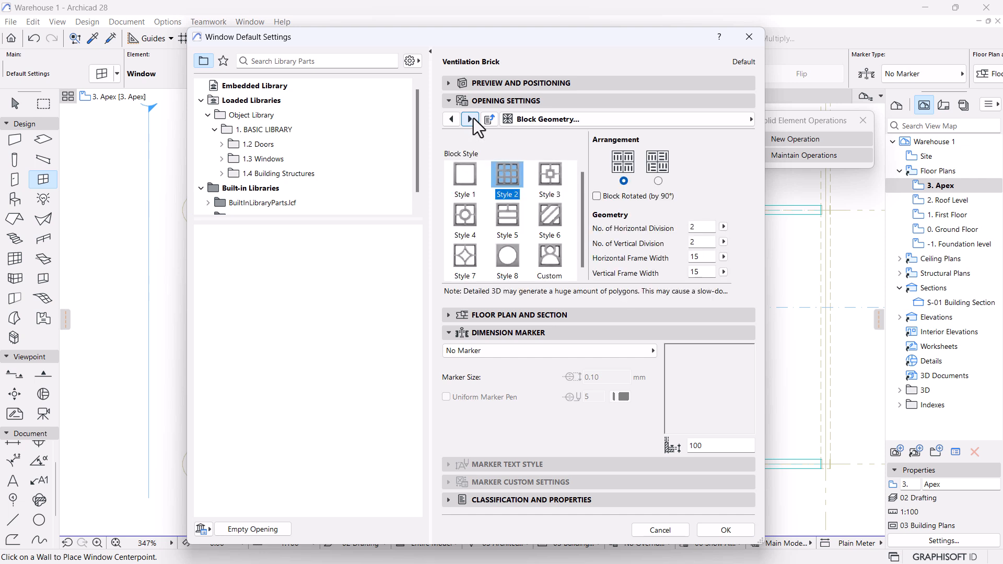
pyautogui.scroll(-1, 479, 211)
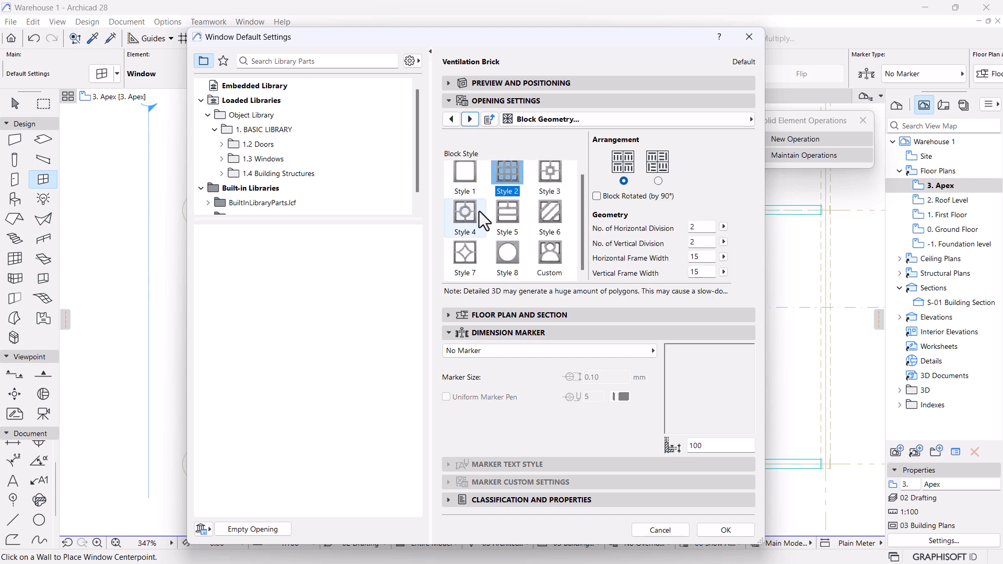
pyautogui.click(470, 119)
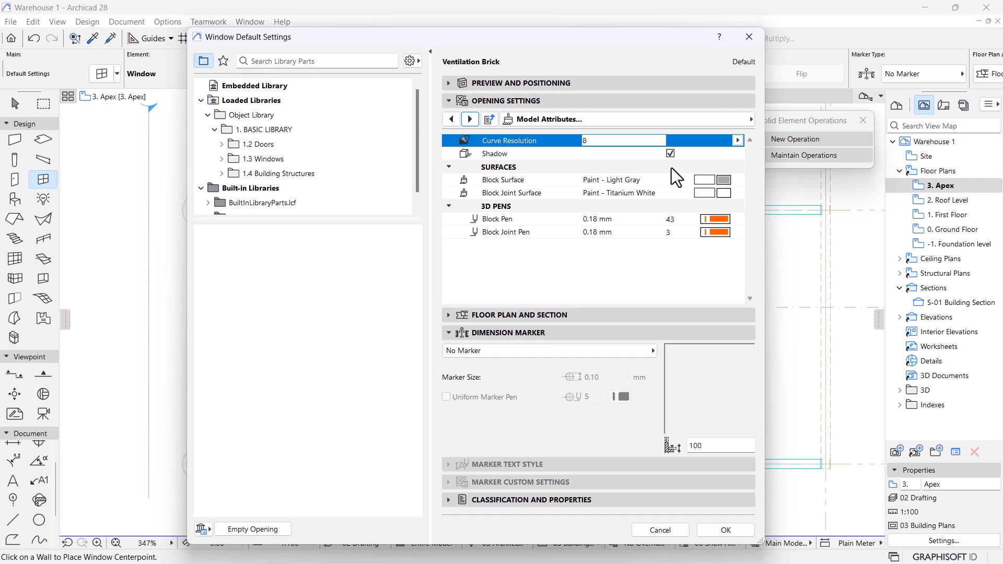
# Page through wall opening, reveal and closure settings, then return to the window's Model Attributes.
pyautogui.click(471, 120)
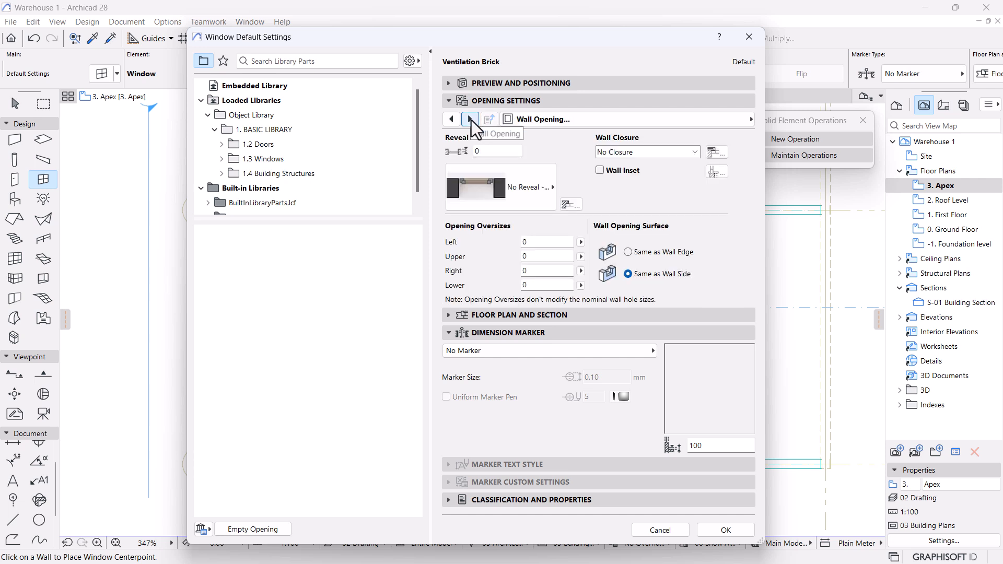
pyautogui.click(471, 119)
pyautogui.click(471, 120)
pyautogui.click(471, 119)
pyautogui.click(472, 119)
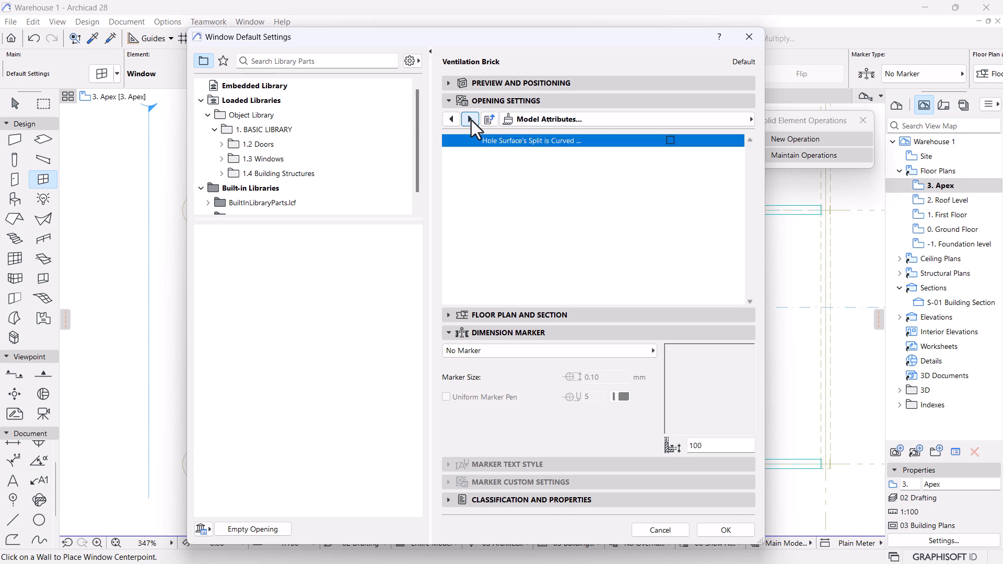
pyautogui.click(729, 121)
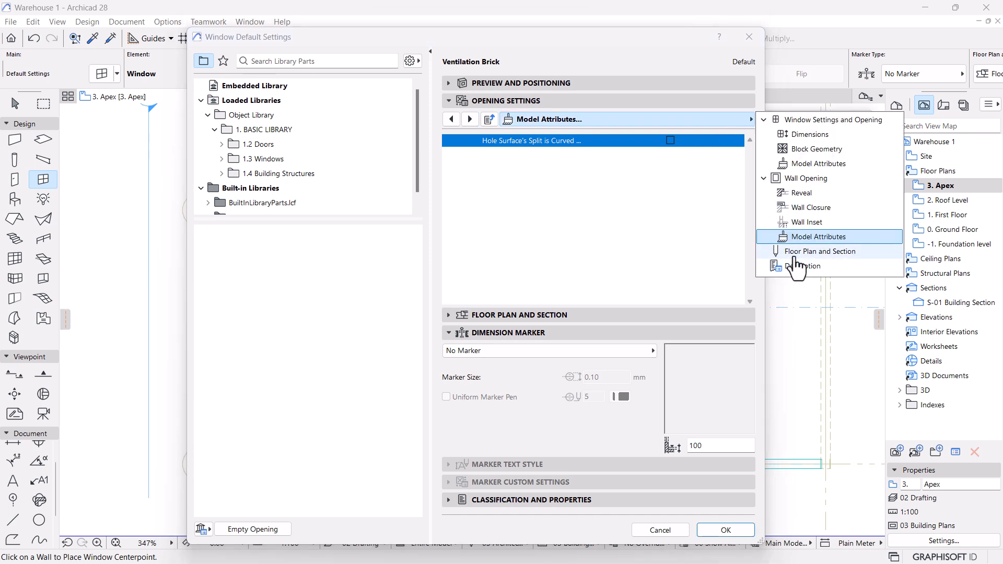
pyautogui.click(815, 164)
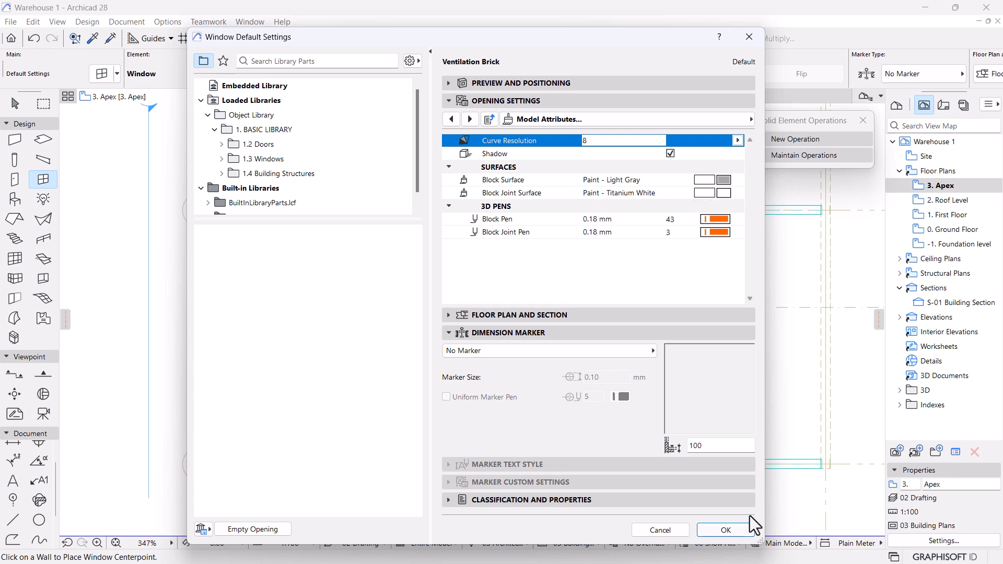
# Accept the settings and place the Ventilation Brick in the apex wall.
pyautogui.click(731, 530)
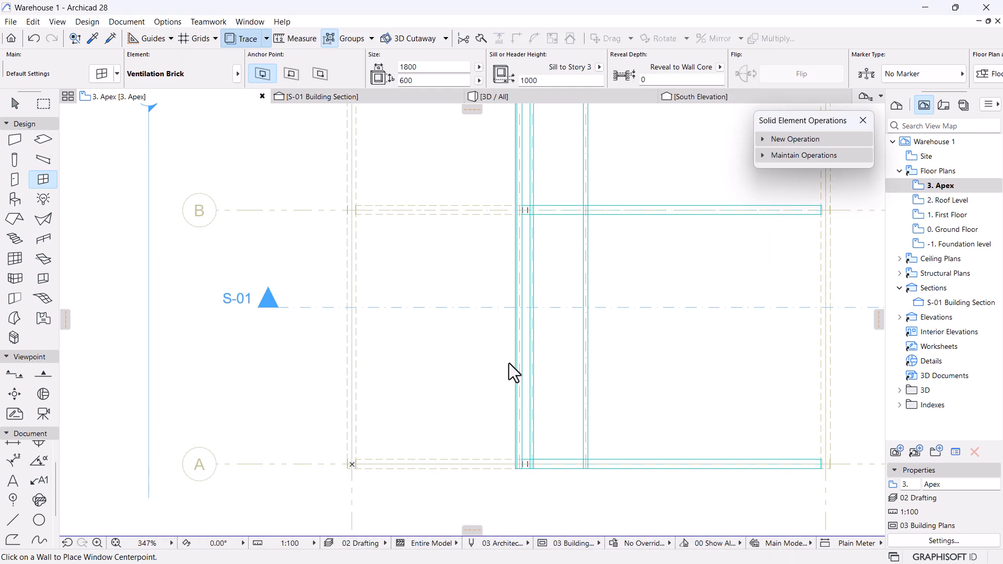
pyautogui.click(521, 357)
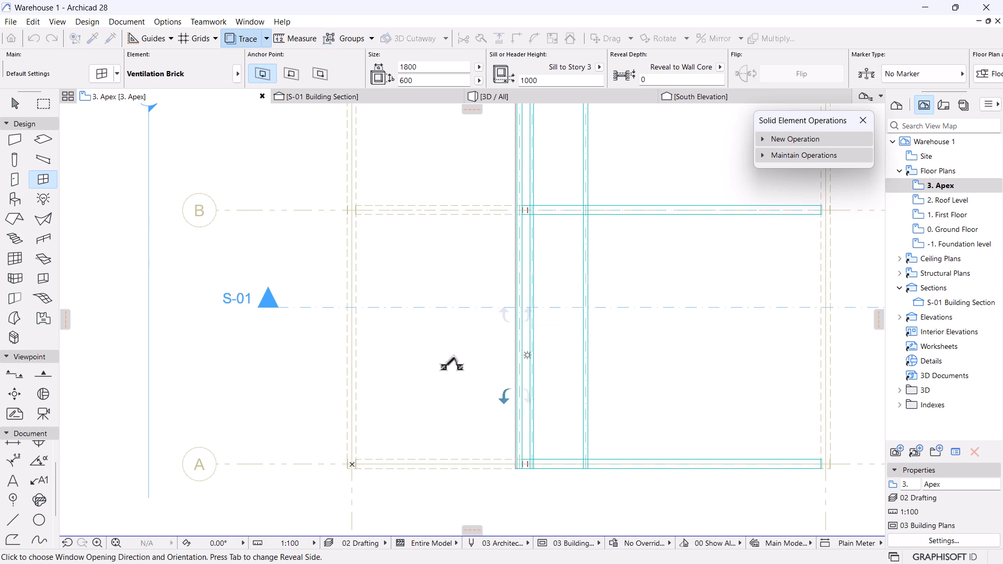
pyautogui.click(448, 365)
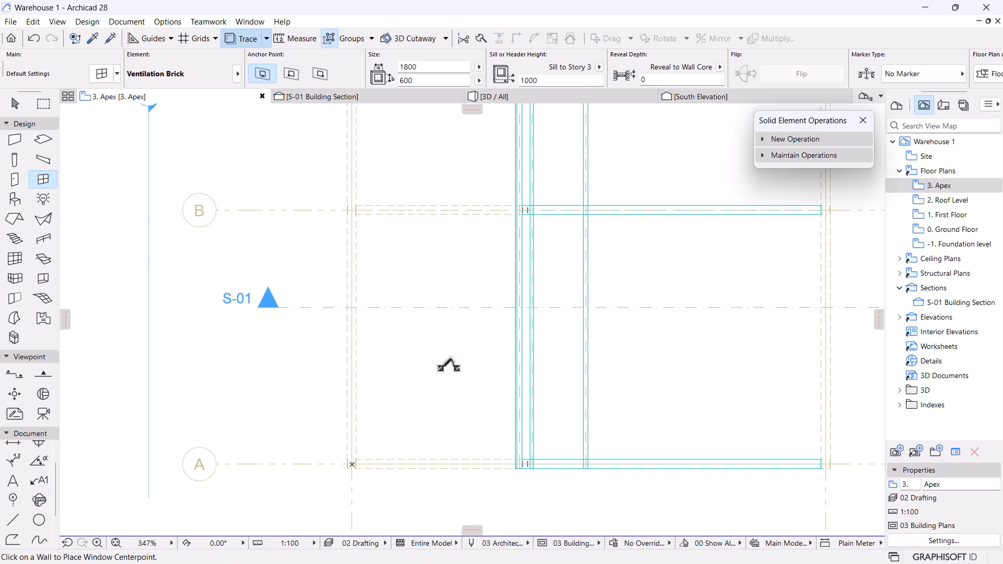
# In the 3D view, orbit to the apex wall and select the ventilation brick.
pyautogui.click(502, 97)
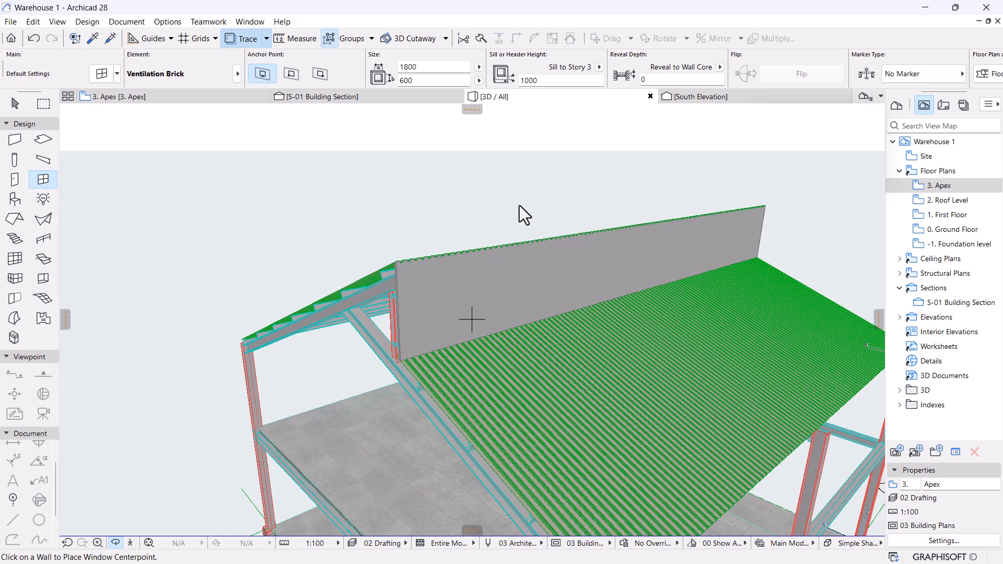
pyautogui.click(538, 258)
pyautogui.keyDown('shift'); pyautogui.moveTo(538, 258); pyautogui.dragTo(568, 245, button='middle'); pyautogui.keyUp('shift')
pyautogui.scroll(5, 568, 244)
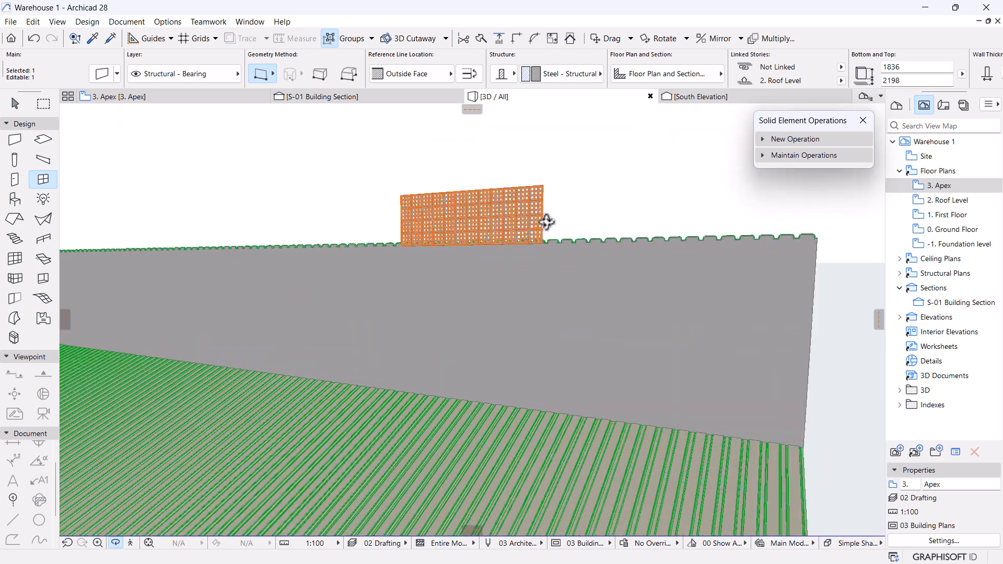
pyautogui.press('Escape')
pyautogui.click(528, 206)
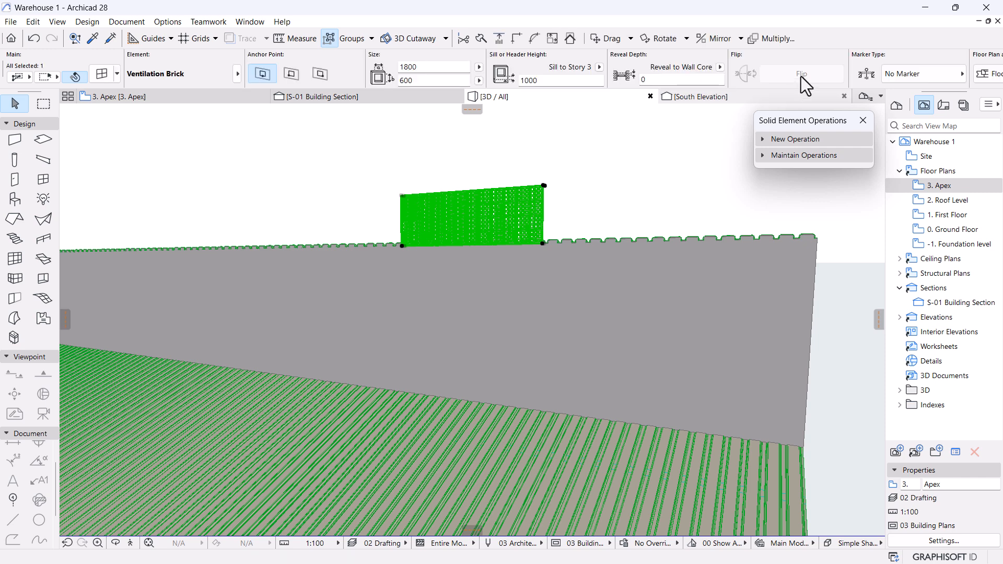
# Set the brick's sill height in the Info Box, trying 200 and 0, finally -200.
pyautogui.click(546, 79)
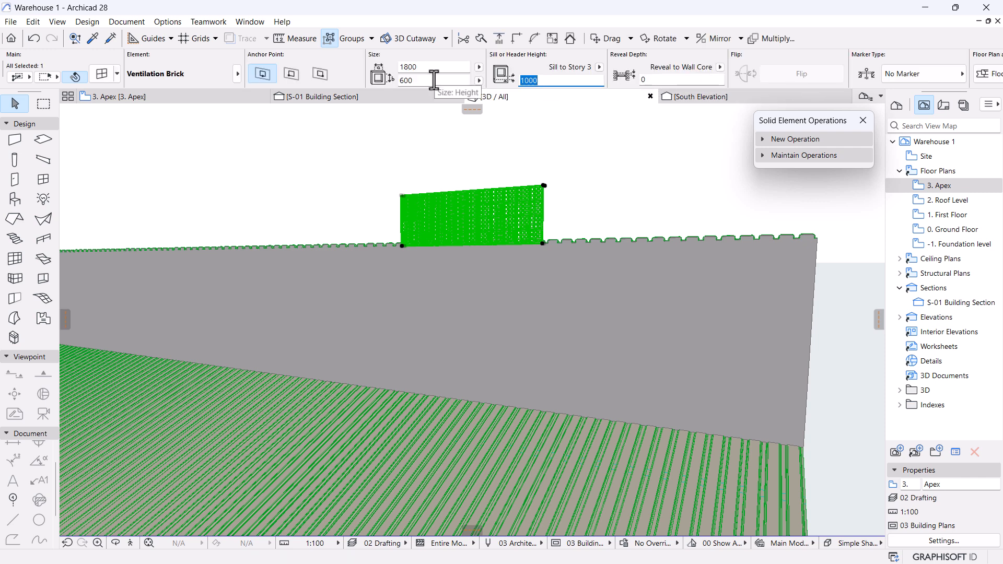
pyautogui.write('20')
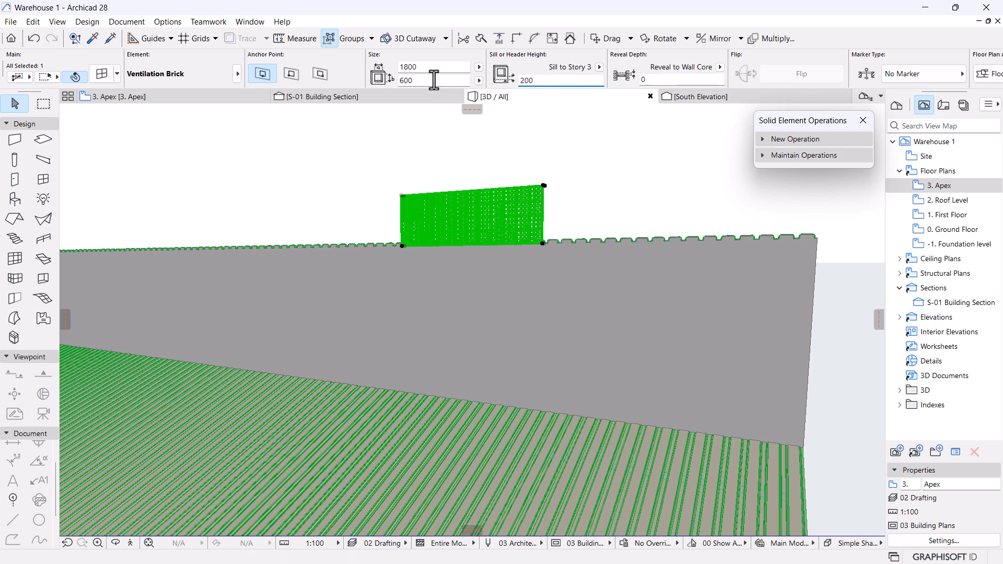
pyautogui.press('Return')
pyautogui.scroll(5, 466, 293)
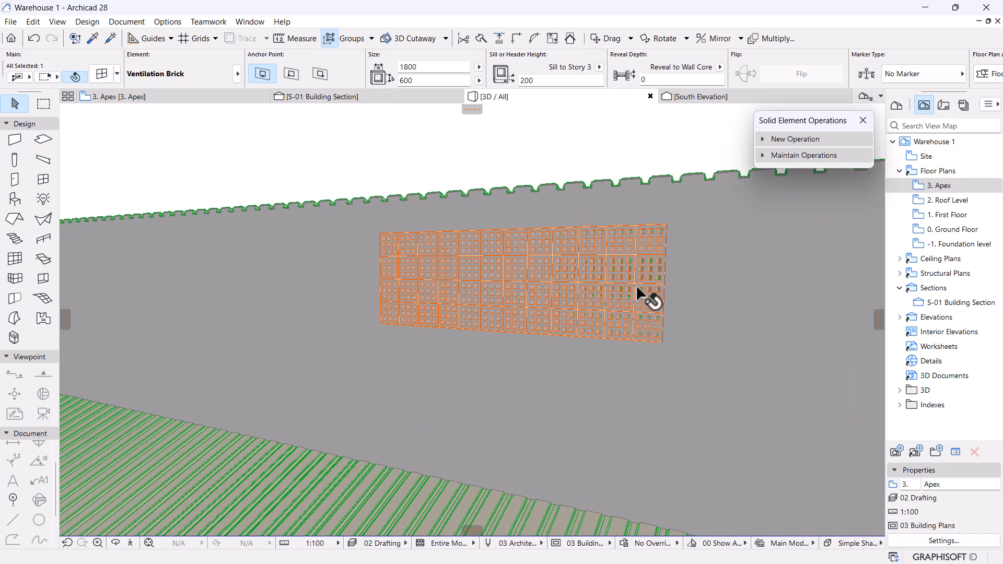
pyautogui.scroll(5, 749, 281)
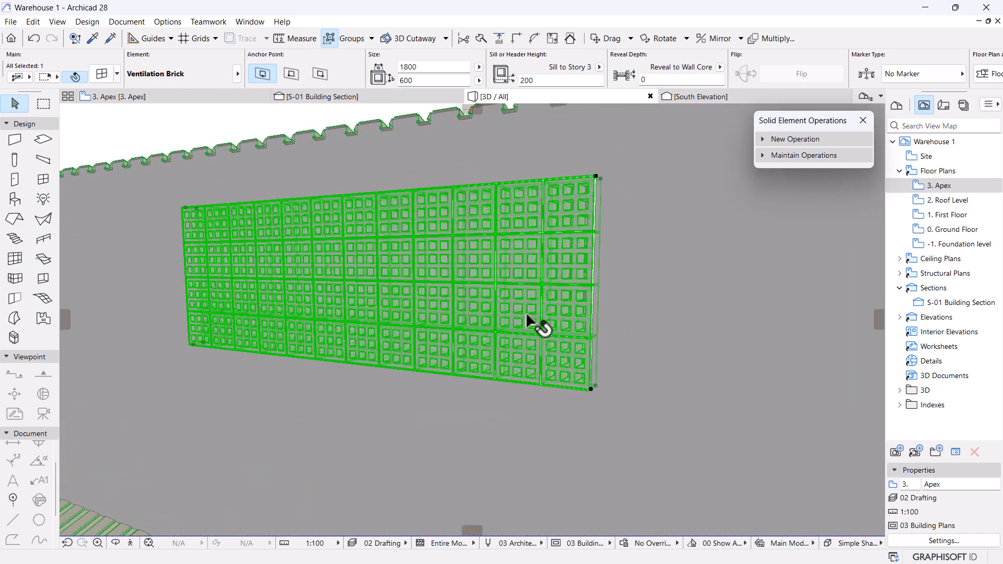
pyautogui.scroll(-2, 544, 320)
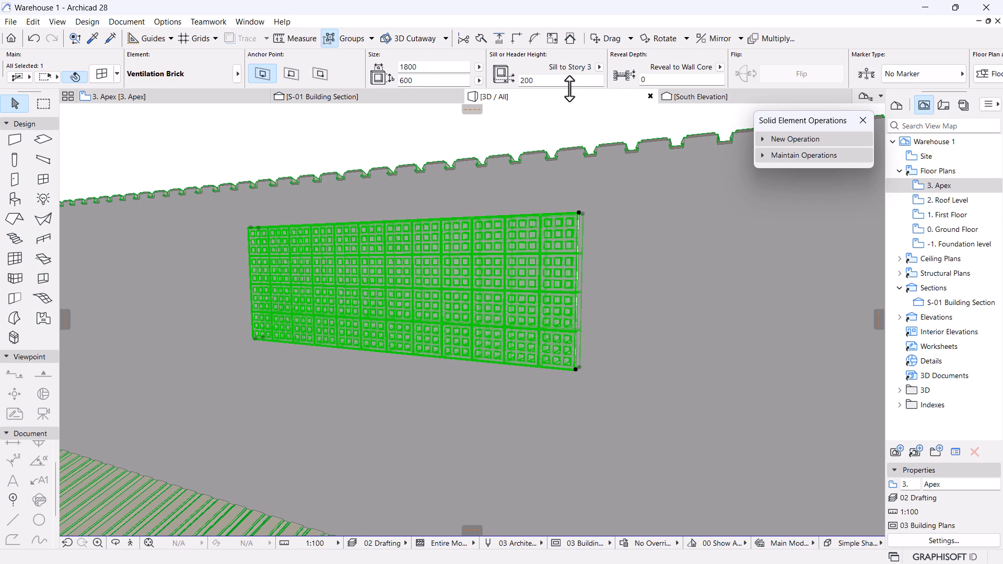
pyautogui.click(526, 80)
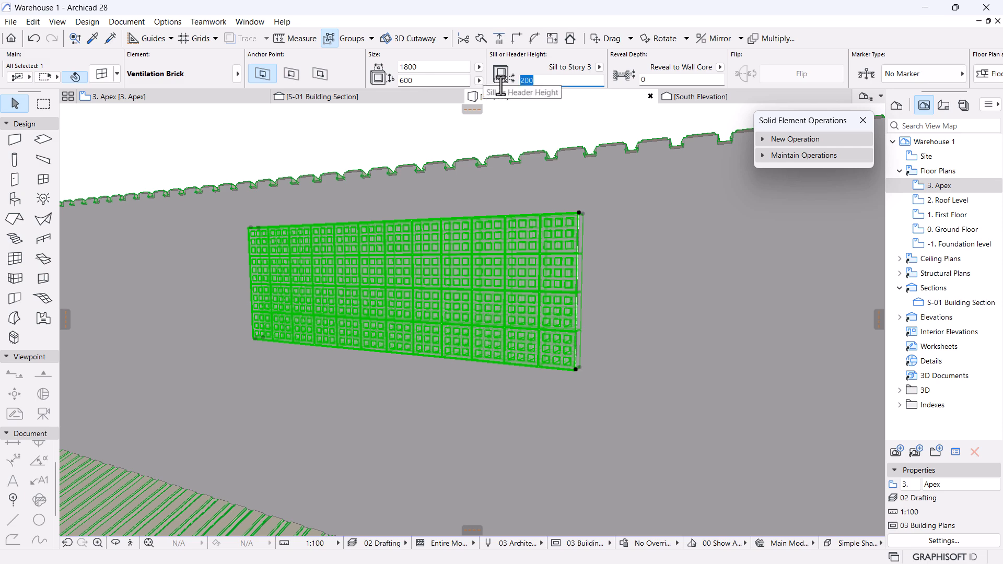
pyautogui.write('0')
pyautogui.press('Return')
pyautogui.scroll(-3, 539, 223)
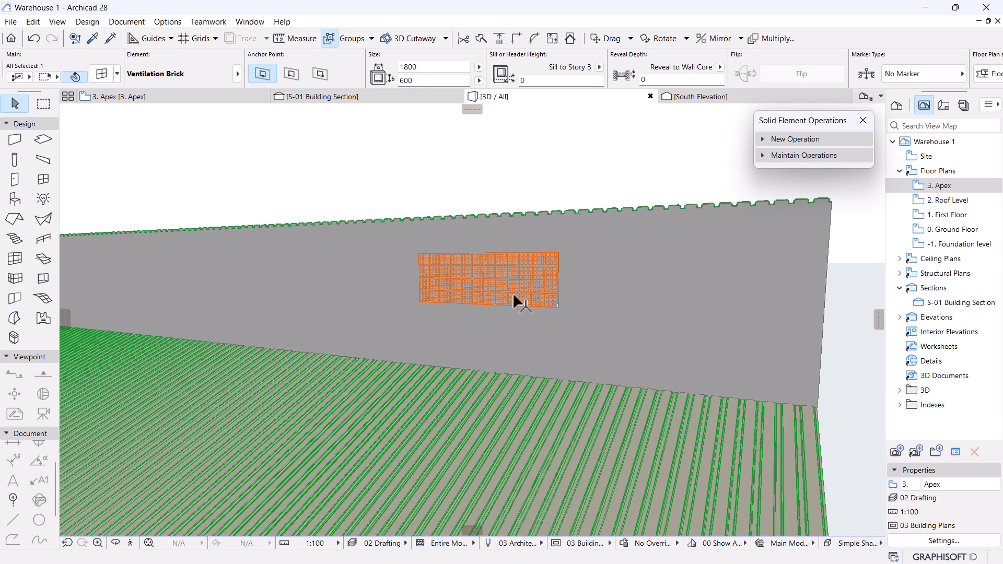
pyautogui.write('-200')
pyautogui.press('Return')
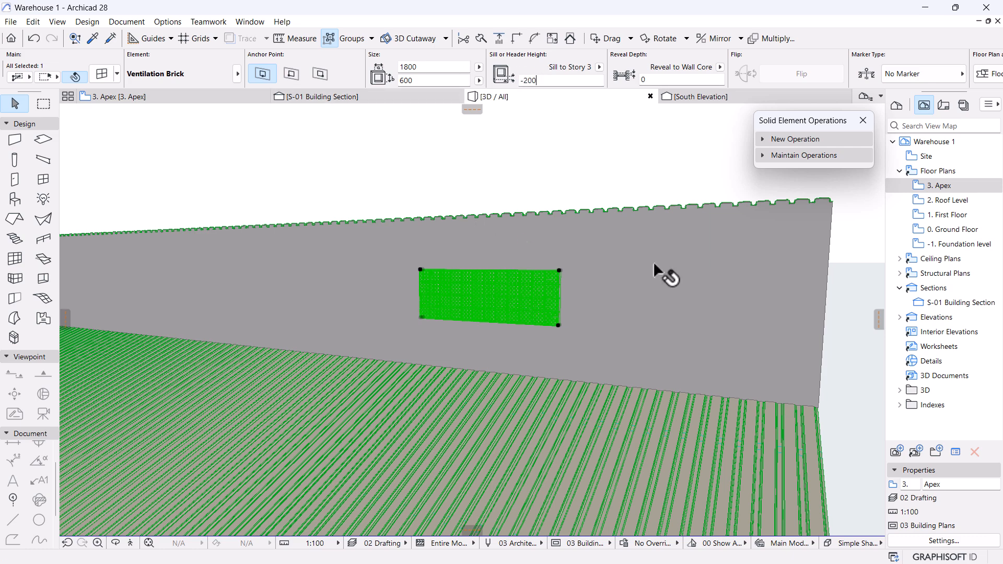
pyautogui.scroll(-5, 519, 234)
# Move the Ventilation Brick down 200 in 3D using Drag (Ctrl+D).
pyautogui.keyDown('shift'); pyautogui.moveTo(435, 352); pyautogui.dragTo(368, 325, button='middle'); pyautogui.keyUp('shift')
pyautogui.scroll(10, 477, 219)
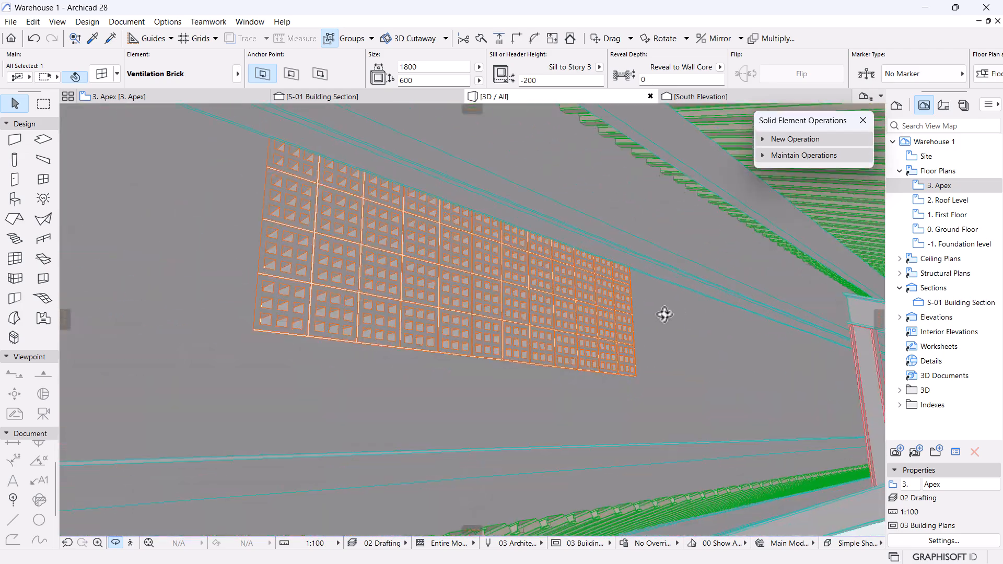
pyautogui.keyDown('shift'); pyautogui.moveTo(665, 314); pyautogui.dragTo(488, 251, button='middle'); pyautogui.keyUp('shift')
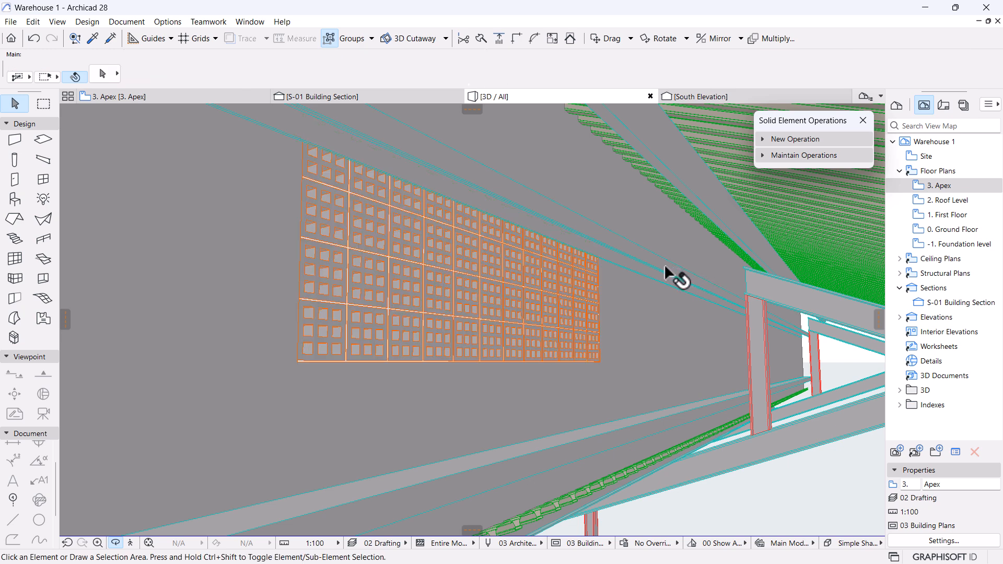
pyautogui.click(601, 256)
pyautogui.click(432, 290)
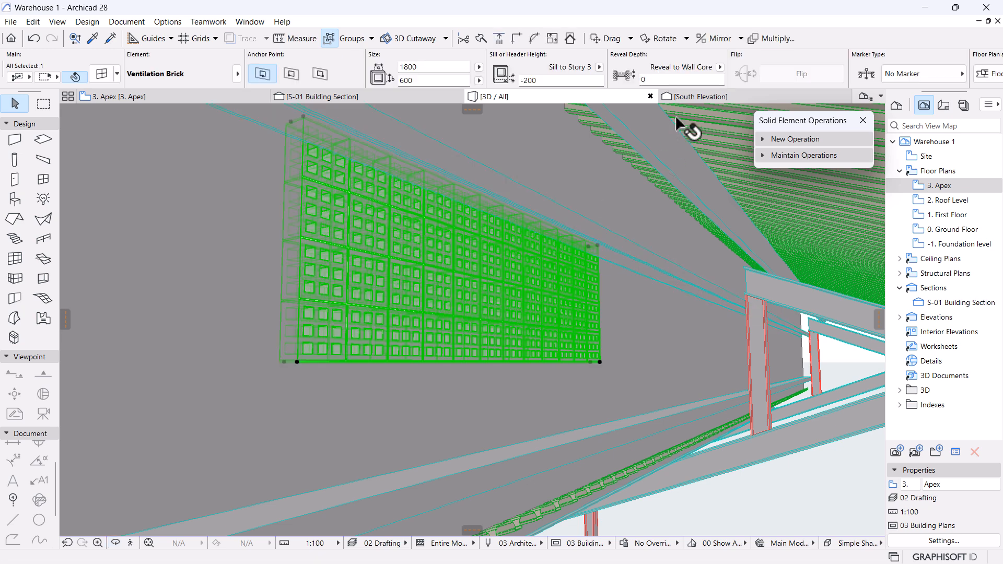
pyautogui.hotkey('ctrl', 'd')
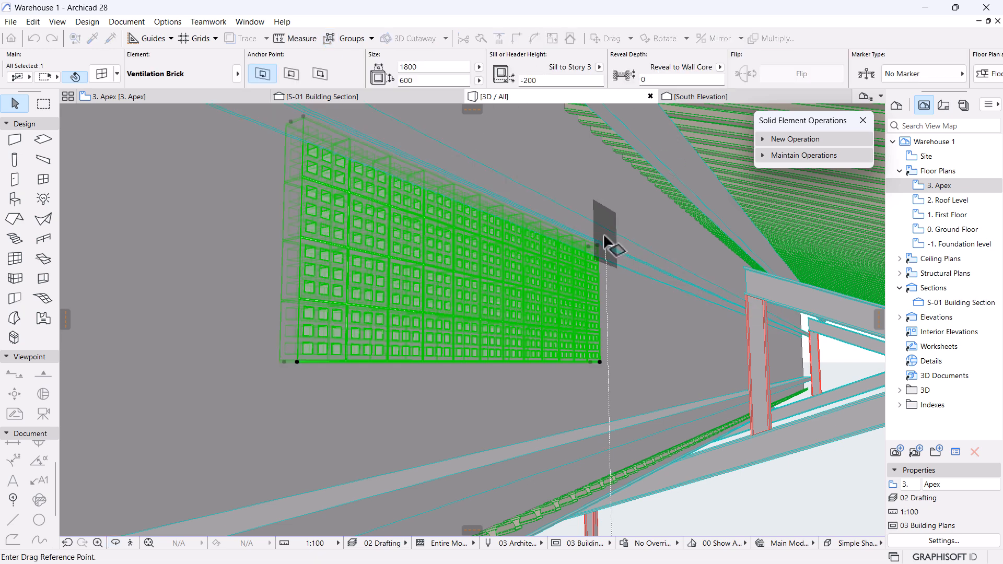
pyautogui.click(598, 246)
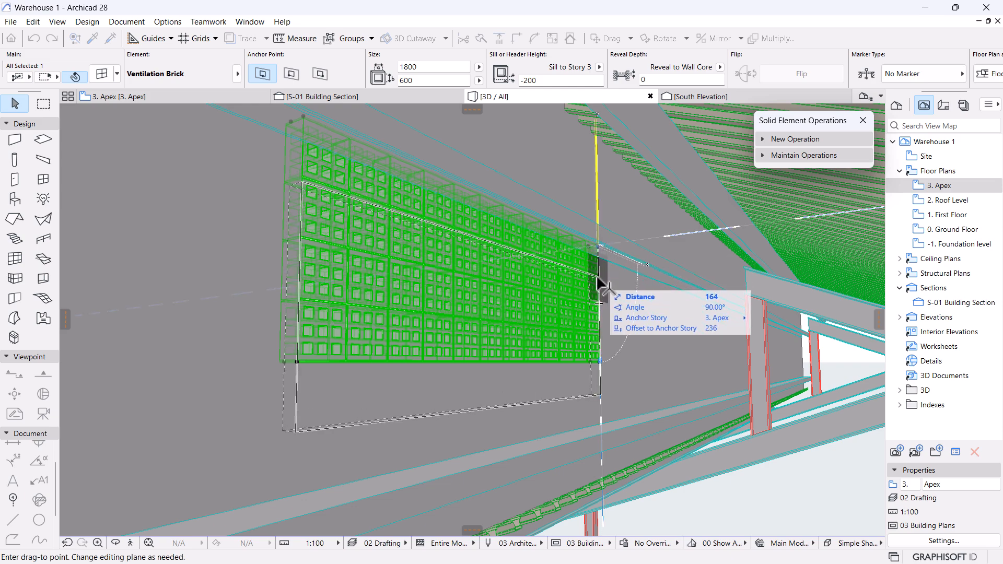
pyautogui.write('200')
pyautogui.press('Return')
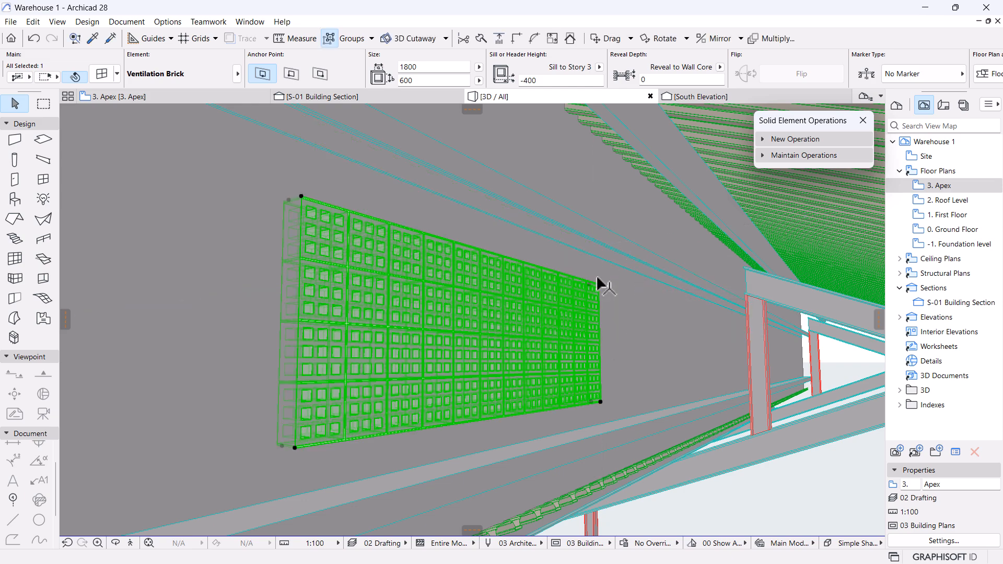
# Orbit out to review the whole apex wall with the lowered brick.
pyautogui.moveTo(516, 322)
pyautogui.keyDown('shift'); pyautogui.mouseDown(button='middle')
pyautogui.moveTo(460, 331)
pyautogui.moveTo(707, 338)
pyautogui.moveTo(703, 399)
pyautogui.moveTo(747, 457)
pyautogui.moveTo(723, 308)
pyautogui.moveTo(799, 336)
pyautogui.moveTo(537, 289)
pyautogui.moveTo(621, 285)
pyautogui.moveTo(367, 269)
pyautogui.moveTo(345, 255)
pyautogui.moveTo(495, 334)
pyautogui.mouseUp(button='middle'); pyautogui.keyUp('shift')
pyautogui.scroll(-8, 495, 334)
pyautogui.moveTo(559, 359); pyautogui.dragTo(672, 320, button='middle')
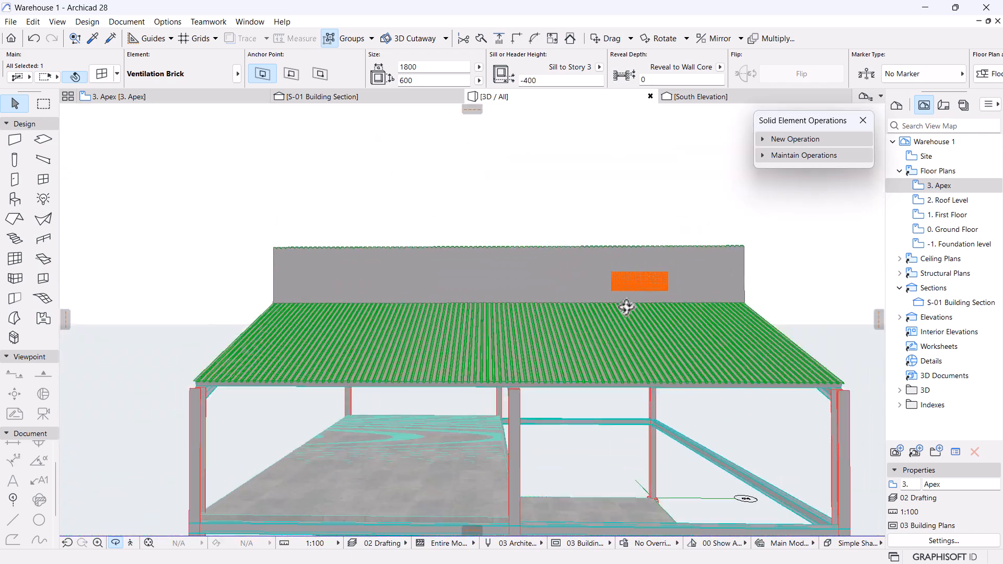
pyautogui.scroll(3, 568, 280)
pyautogui.press('Escape')
pyautogui.press('Escape')
# From the 3. Apex plan, open the West Elevation through the elevation marker's context menu.
pyautogui.click(137, 98)
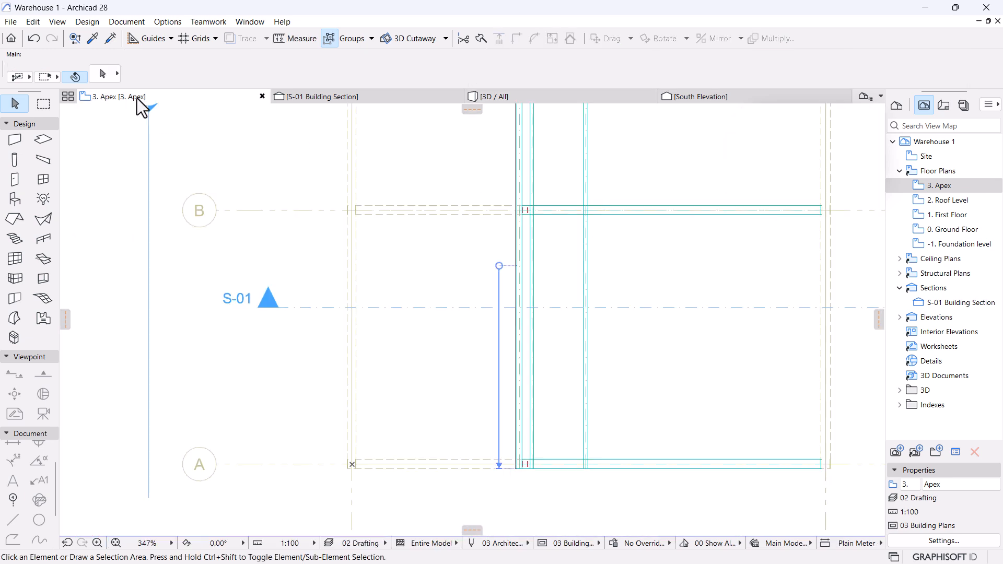
pyautogui.scroll(-6, 638, 337)
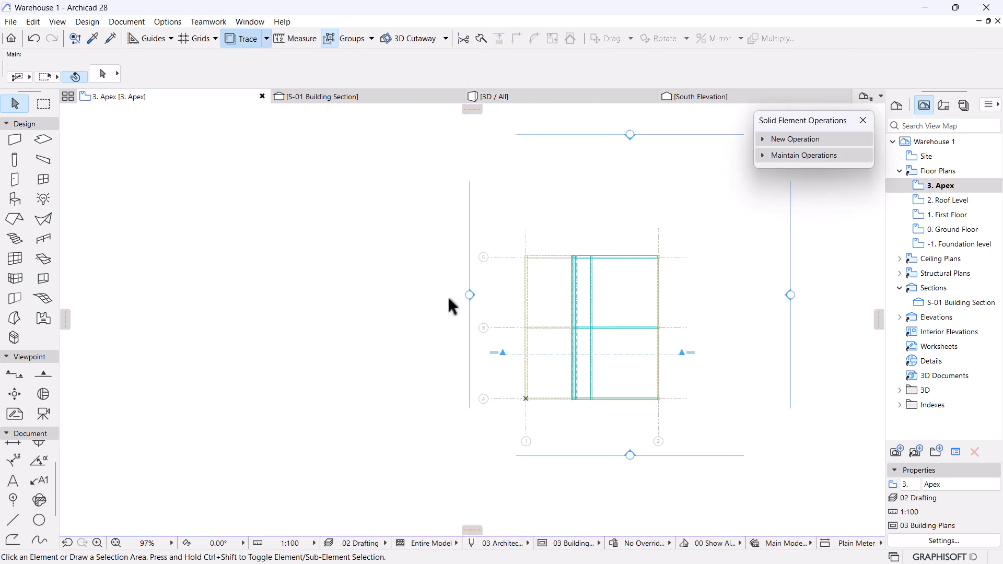
pyautogui.click(470, 295)
pyautogui.rightClick(324, 214)
pyautogui.click(358, 254)
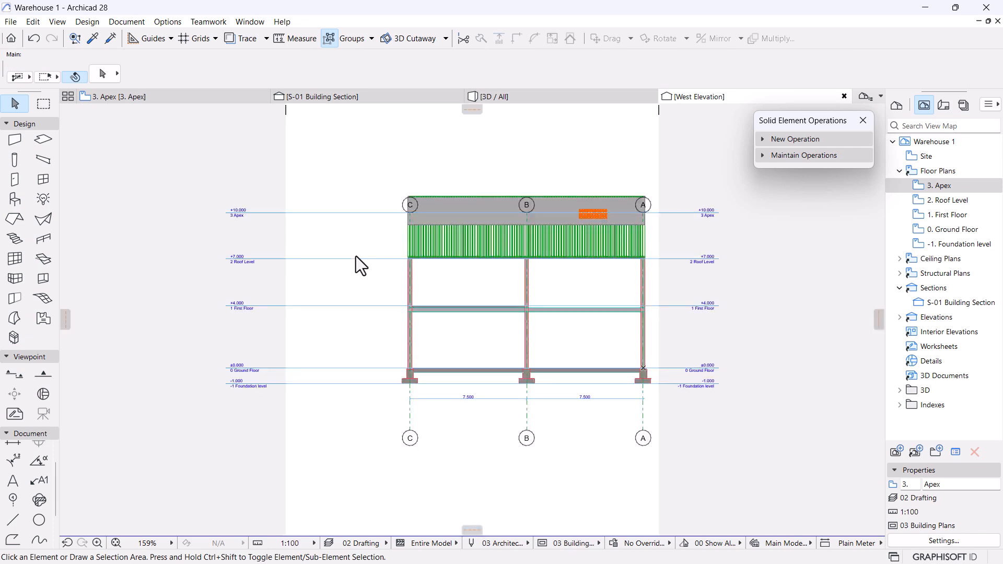
# Select the Ventilation Brick in elevation and in the 3. Apex plan, framing grids A–B.
pyautogui.scroll(5, 533, 202)
pyautogui.click(636, 270)
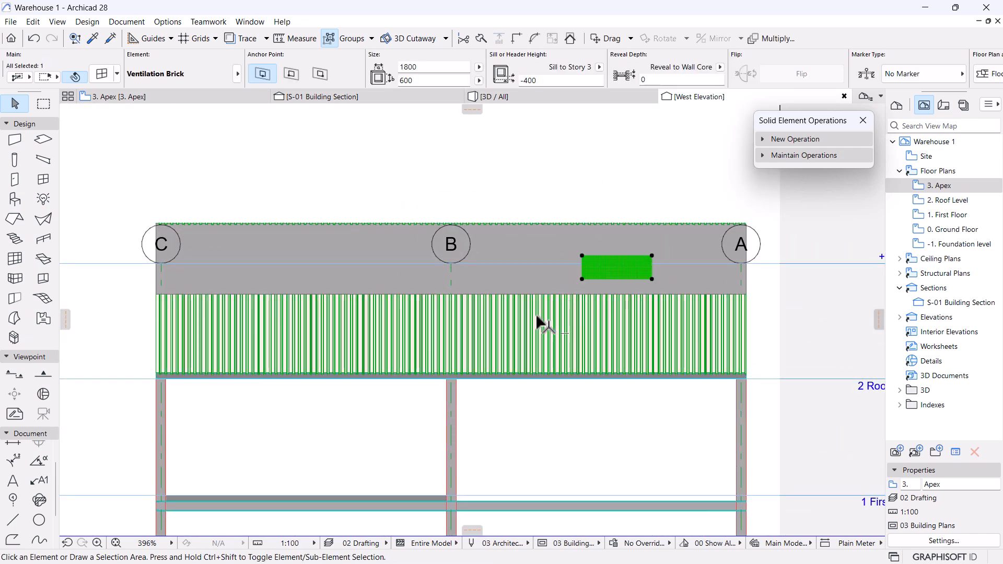
pyautogui.click(451, 283)
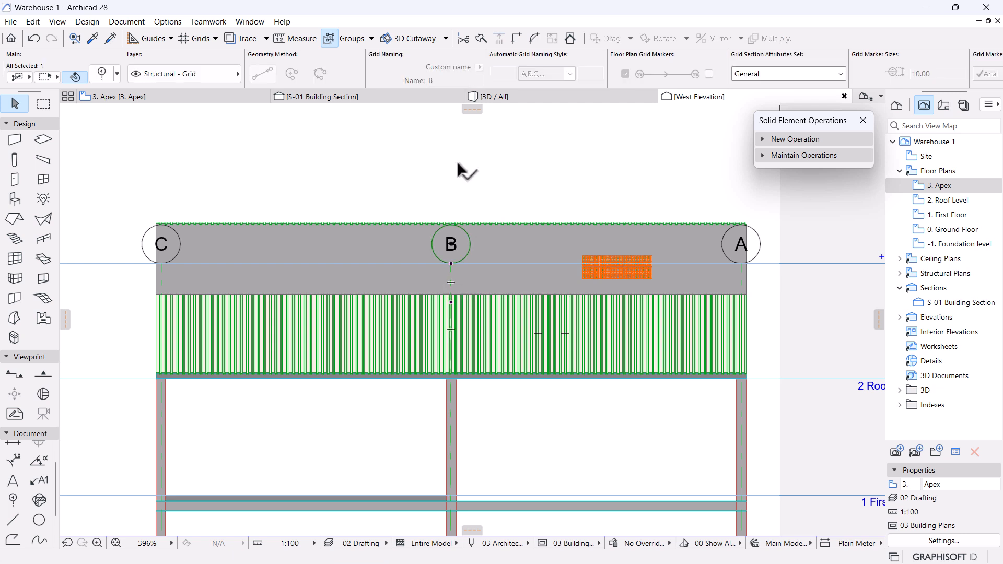
pyautogui.click(606, 277)
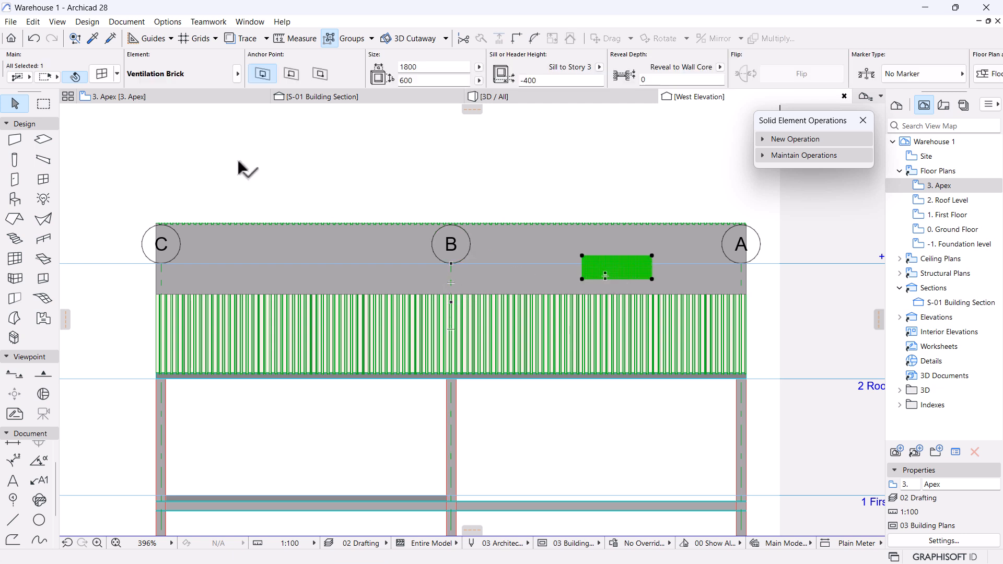
pyautogui.click(203, 95)
pyautogui.scroll(10, 601, 396)
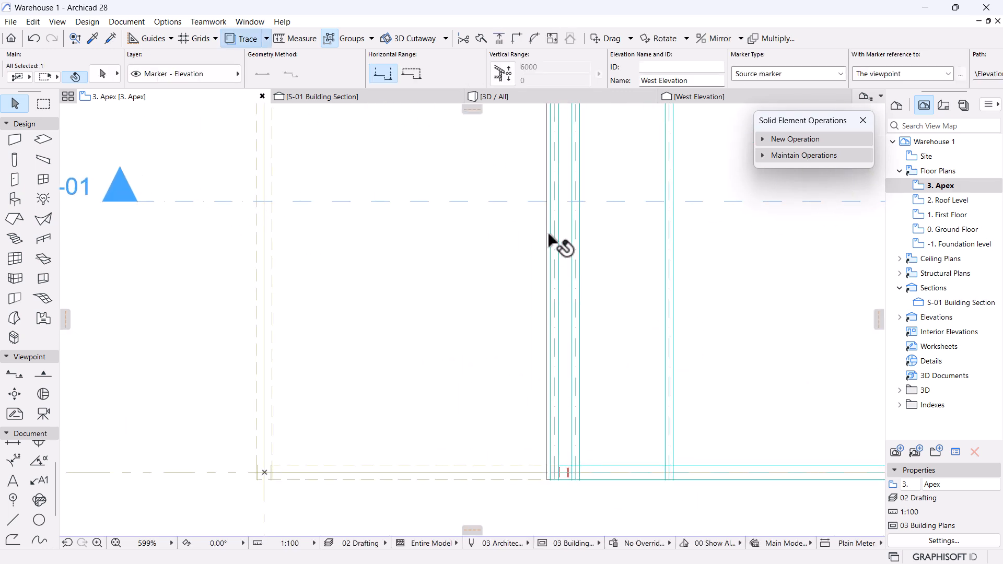
pyautogui.keyDown('shift'); pyautogui.click(548, 342); pyautogui.keyUp('shift')
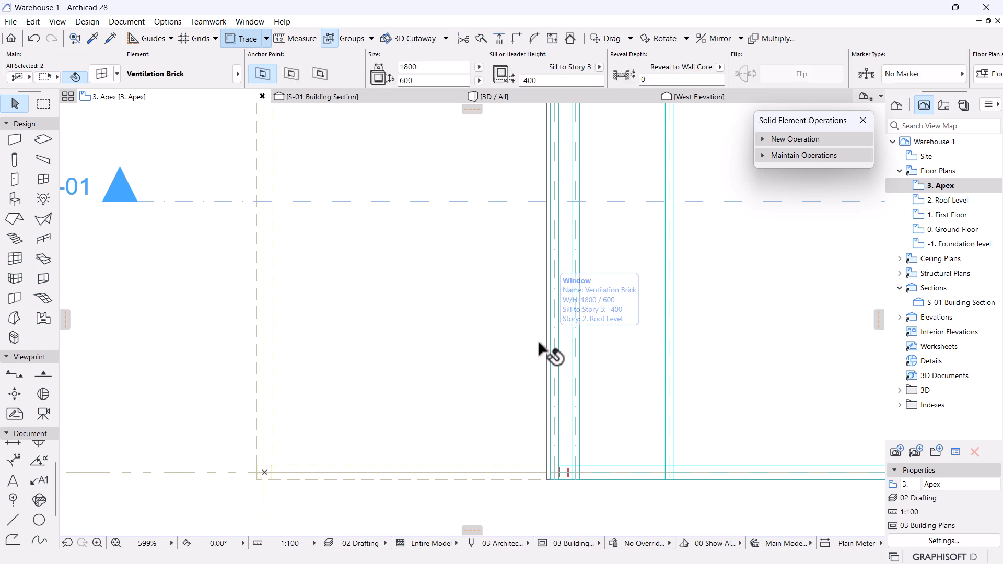
pyautogui.scroll(-5, 538, 344)
pyautogui.moveTo(475, 360); pyautogui.dragTo(445, 431, button='middle')
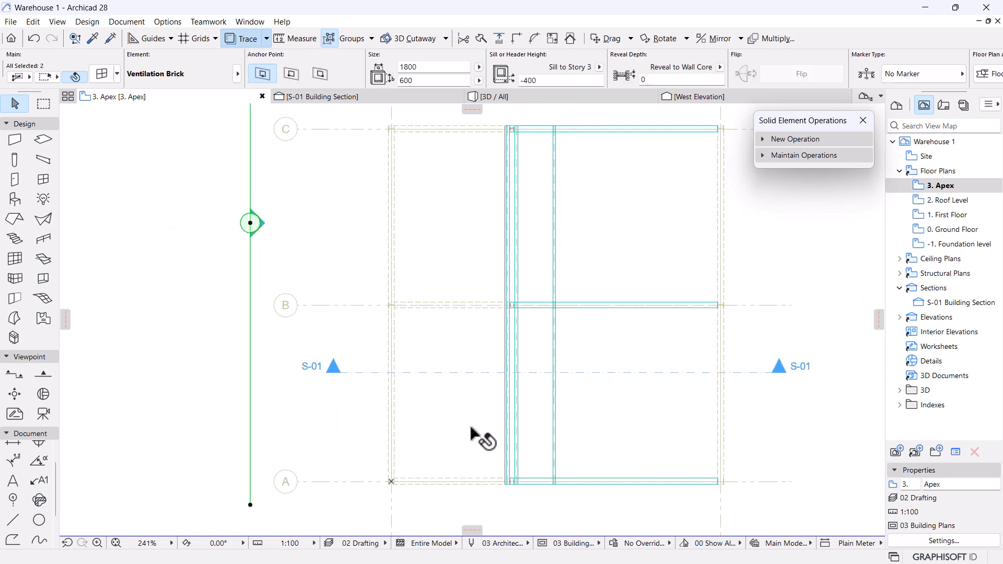
pyautogui.scroll(3, 509, 429)
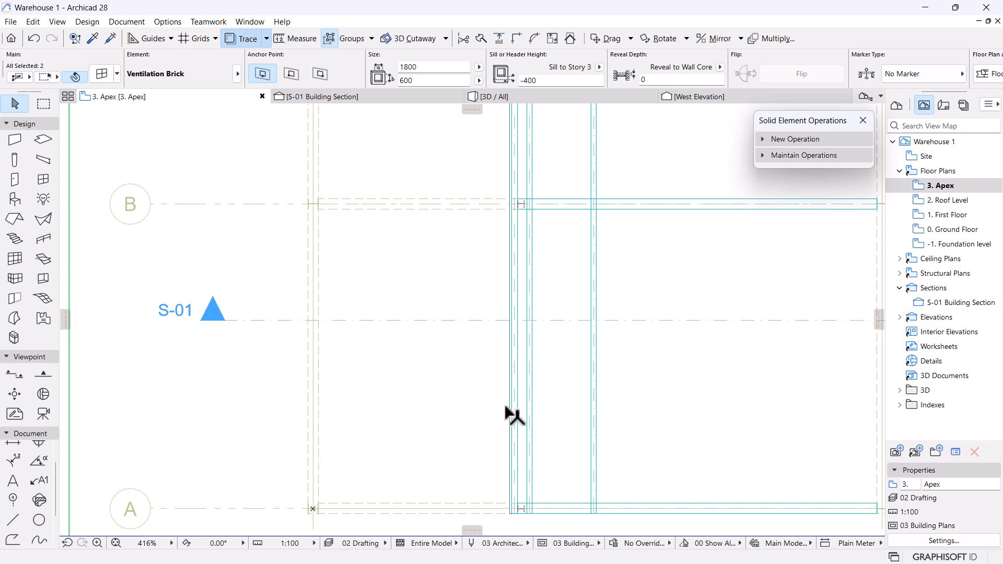
pyautogui.scroll(-2, 512, 424)
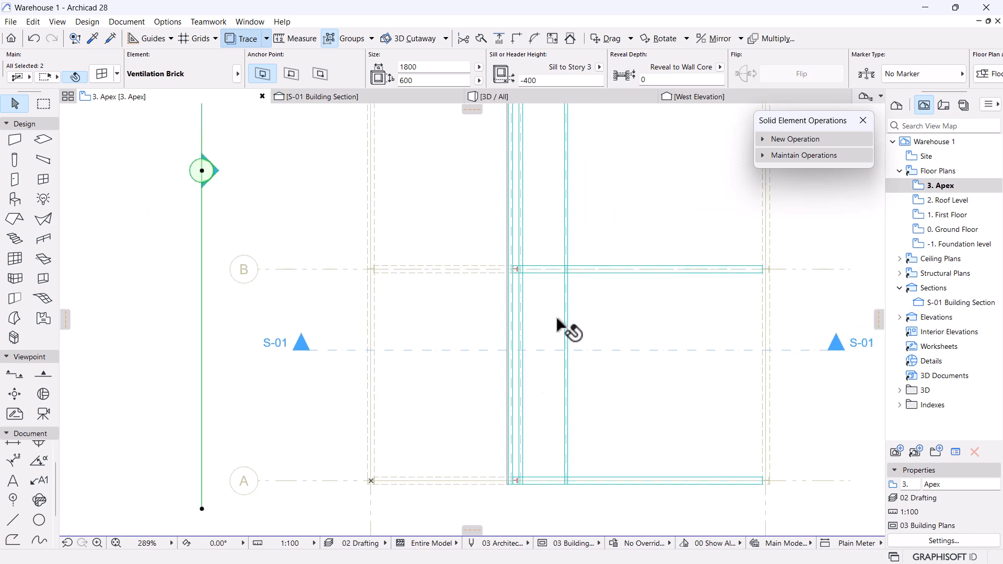
# Mirror a copy of the Ventilation Brick across grid line B with Ctrl+Alt+M.
pyautogui.hotkey('ctrl', 'alt', 'm')
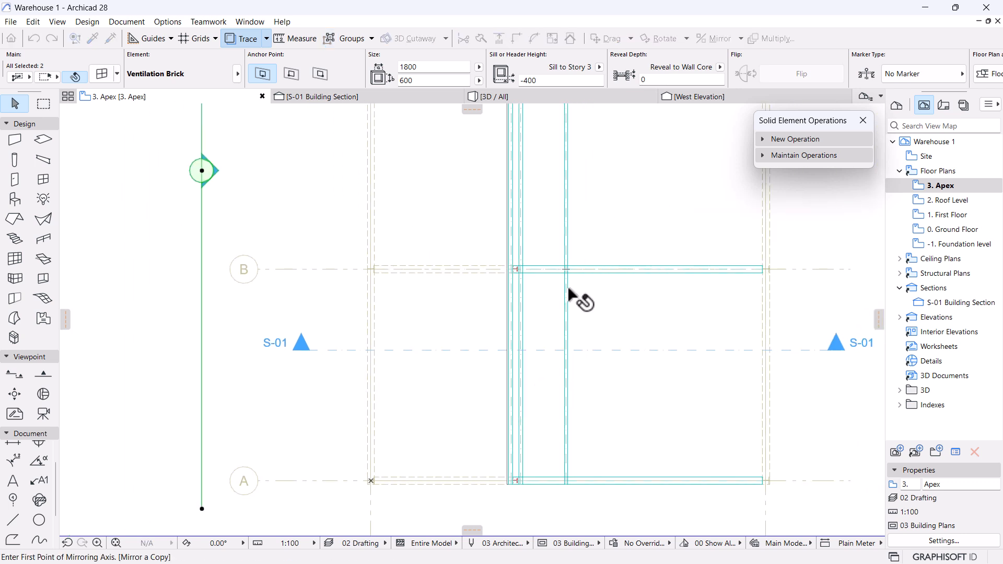
pyautogui.click(496, 269)
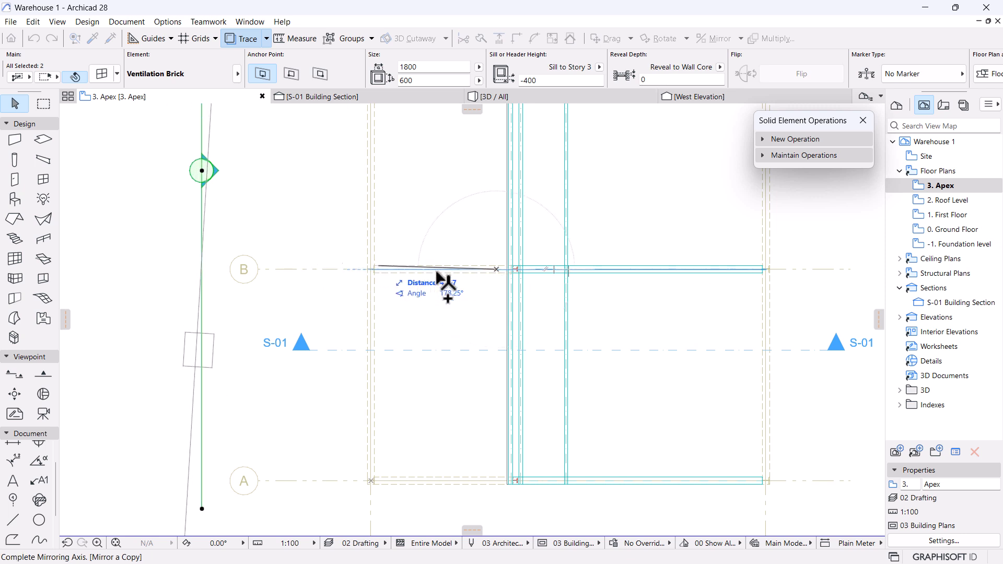
pyautogui.click(202, 171)
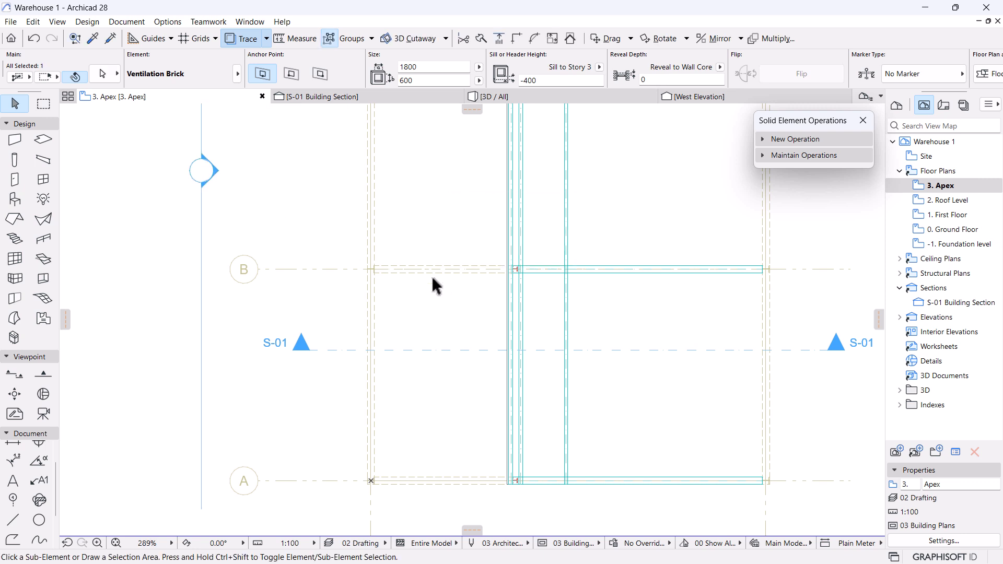
pyautogui.hotkey('ctrl', 'shift', 'm')
pyautogui.press('Escape')
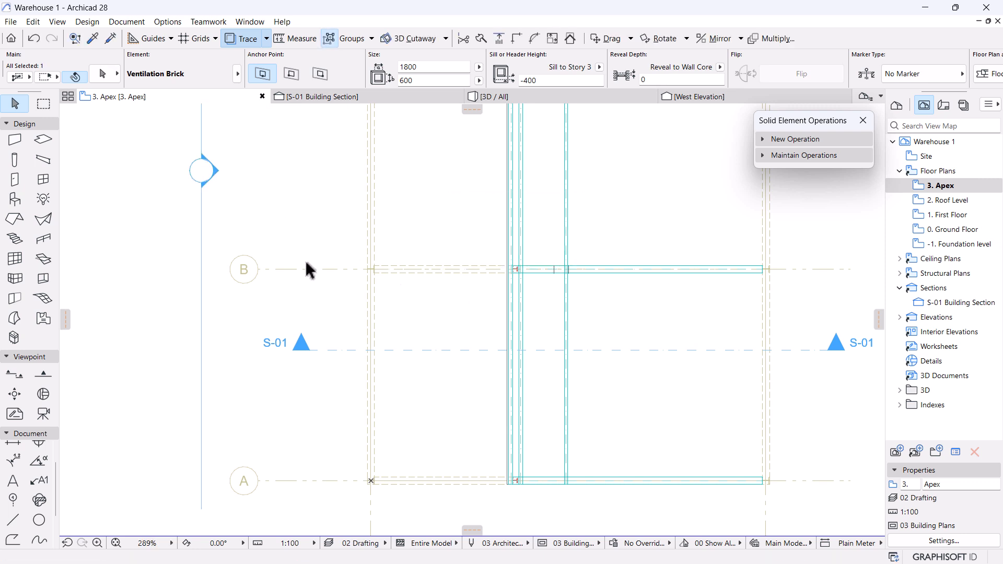
# Check the two gable wall vents in the 3D view and West Elevation.
pyautogui.click(479, 100)
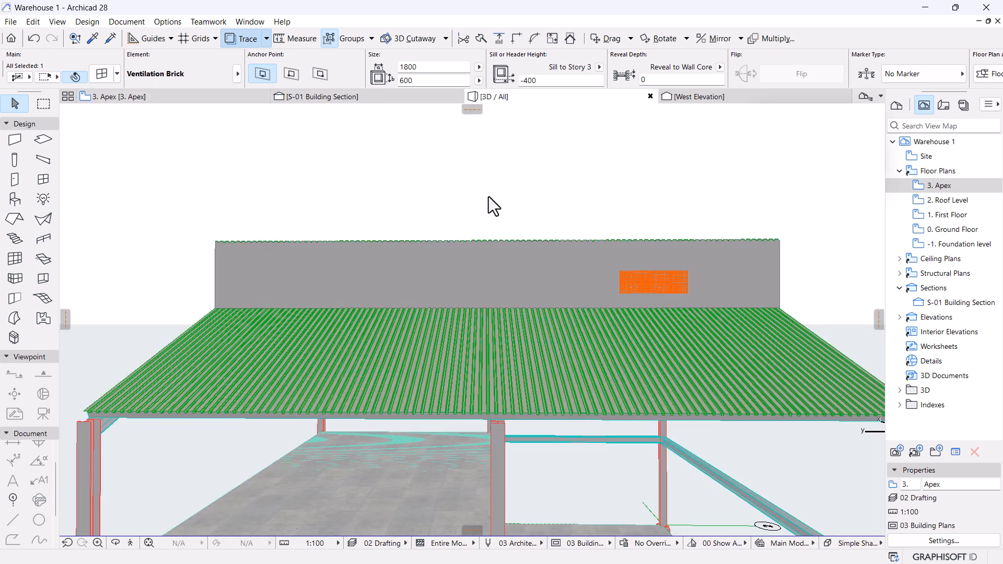
pyautogui.scroll(-2, 500, 286)
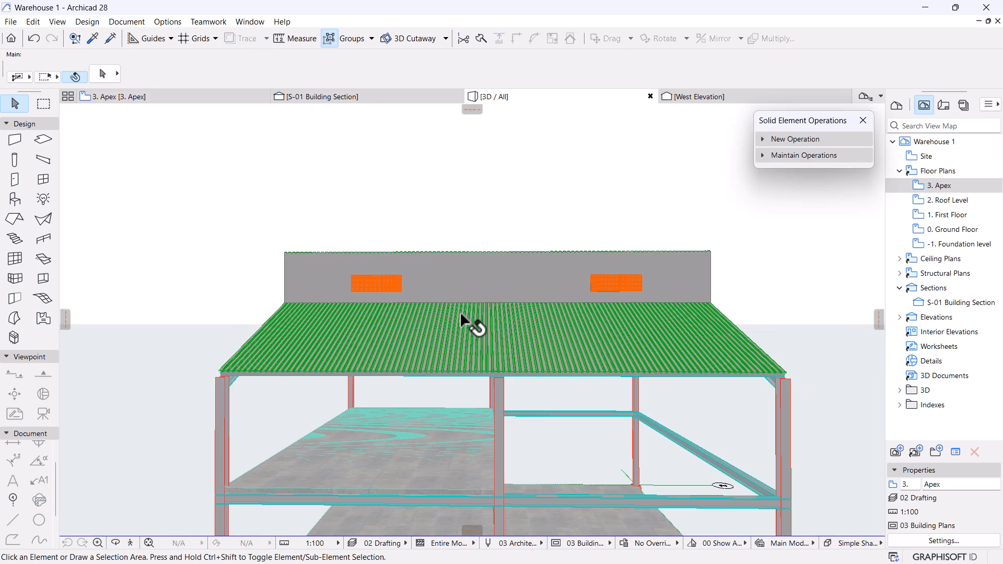
pyautogui.moveTo(460, 312); pyautogui.dragTo(464, 260, button='middle')
pyautogui.scroll(3, 449, 198)
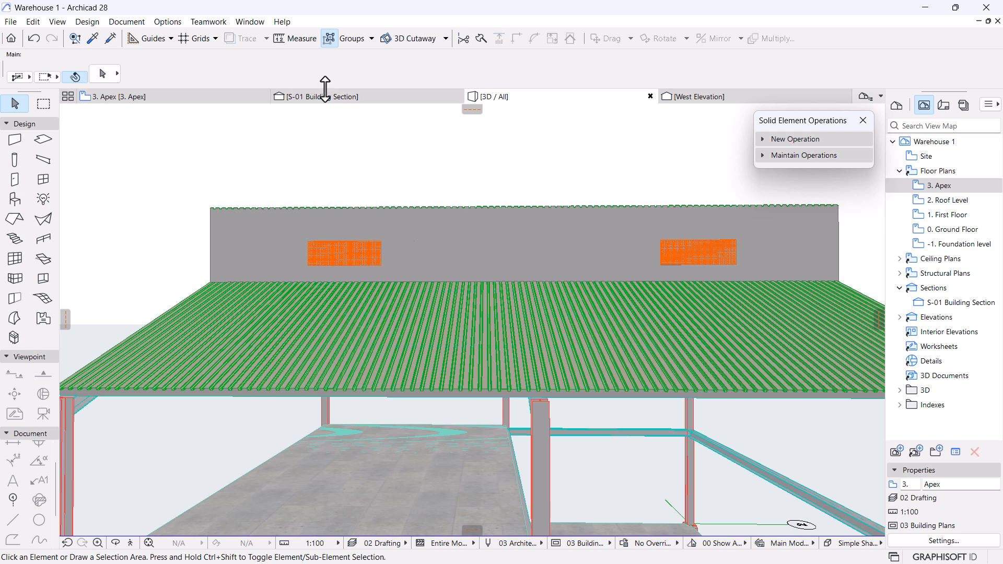
pyautogui.click(695, 97)
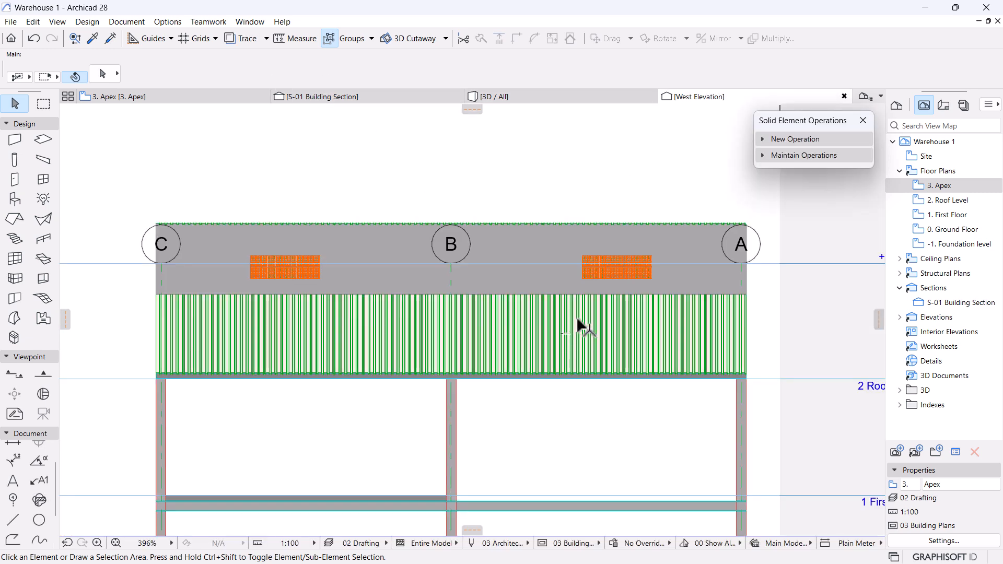
# Drag a copy of the left Ventilation Brick to sit centred on grid line B.
pyautogui.click(280, 259)
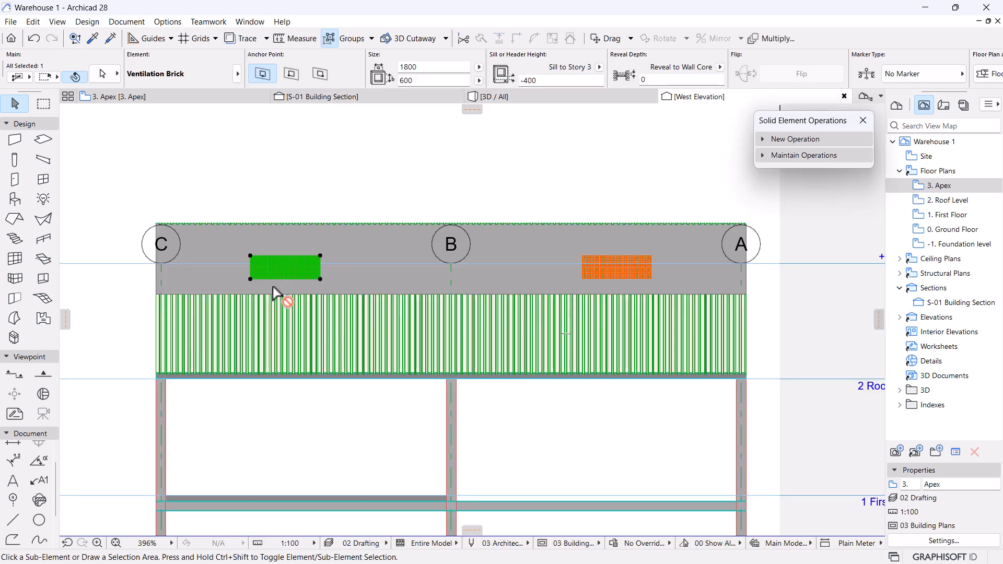
pyautogui.hotkey('ctrl', 'shift', 'd')
pyautogui.click(282, 279)
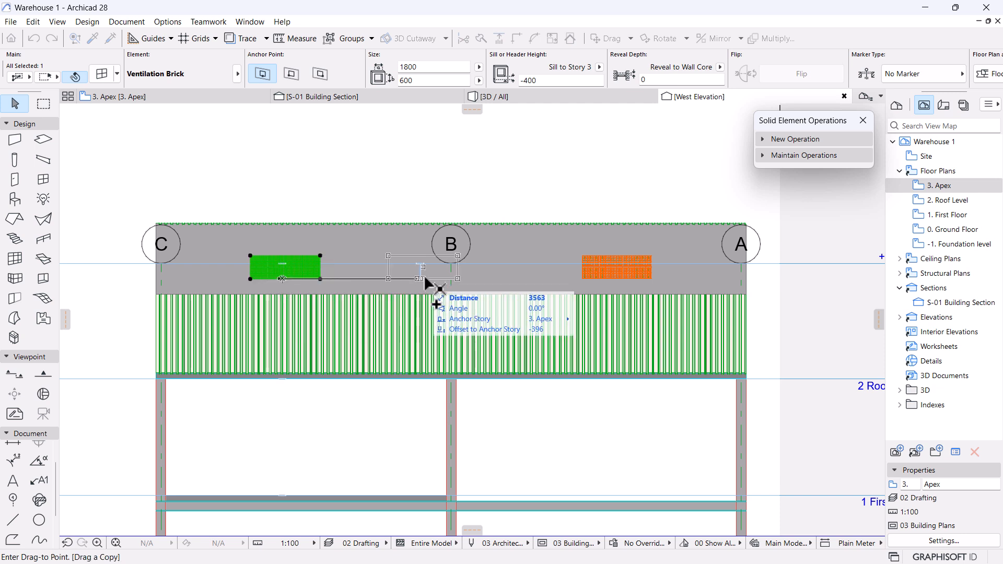
pyautogui.click(449, 280)
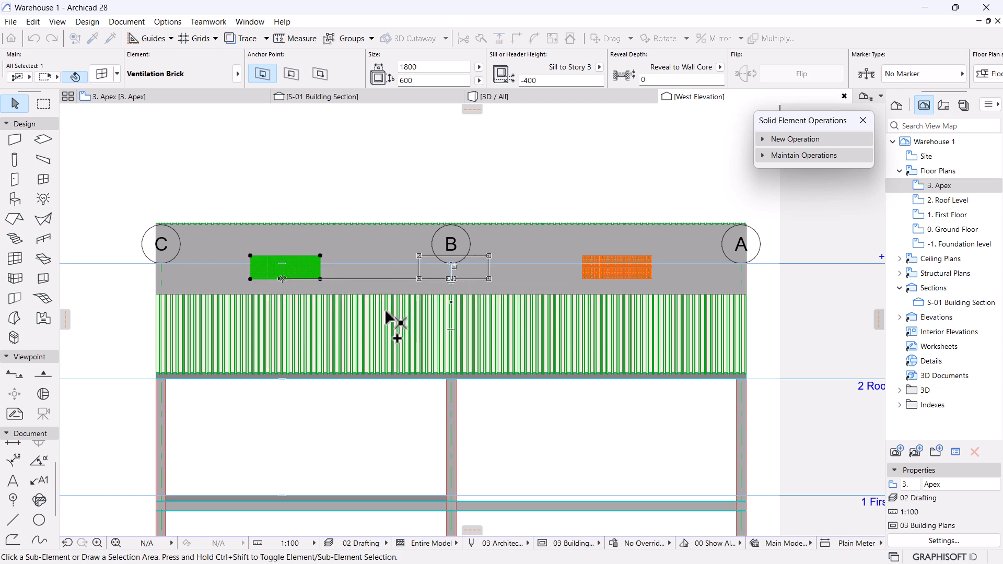
# Review the three vents by orbiting the whole warehouse in 3D.
pyautogui.click(560, 189)
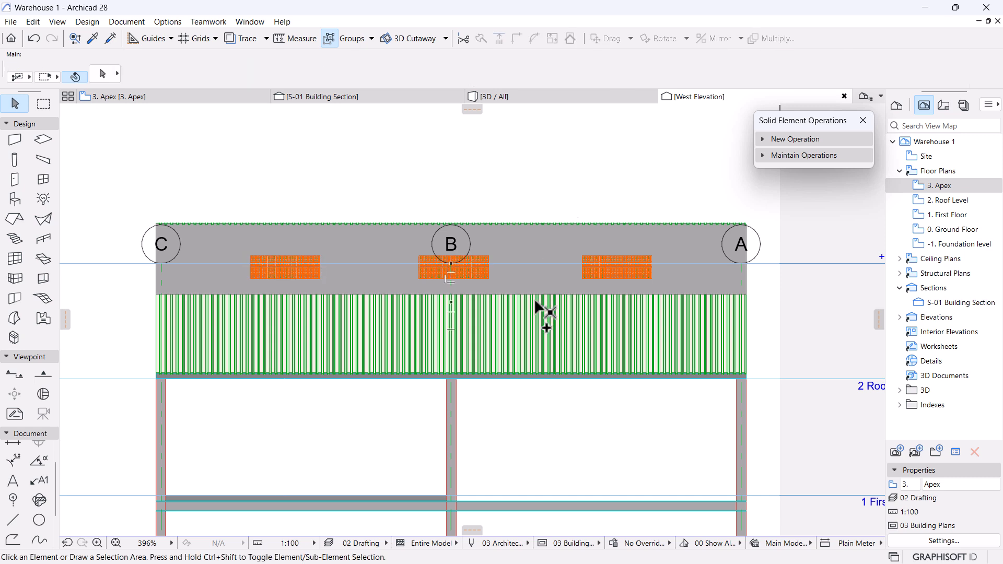
pyautogui.click(557, 97)
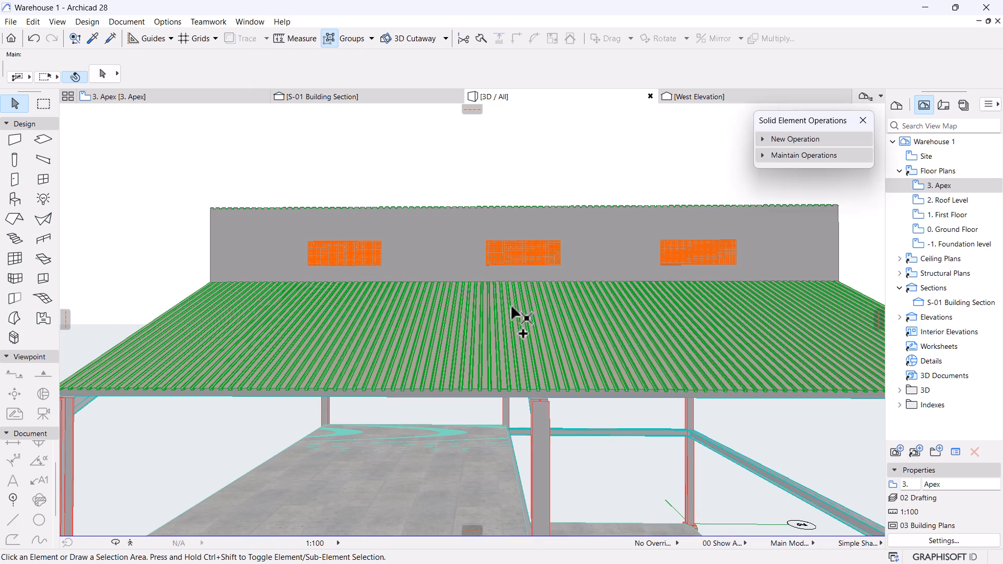
pyautogui.keyDown('shift'); pyautogui.moveTo(716, 414); pyautogui.dragTo(798, 404, button='middle'); pyautogui.keyUp('shift')
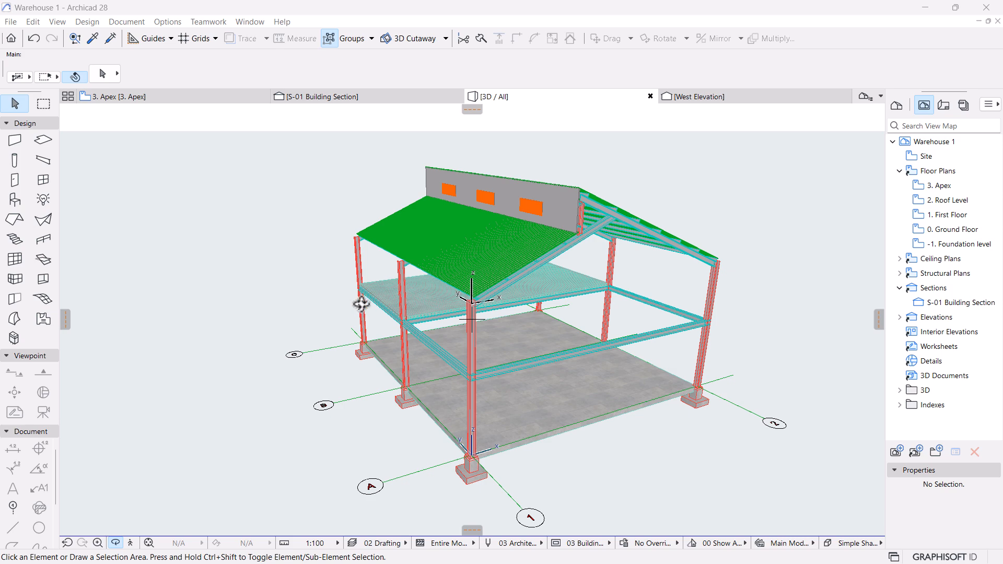
# Orbit to the gable wall and set its outside face surface to Siding - Medium.
pyautogui.scroll(3, 476, 174)
pyautogui.moveTo(476, 174); pyautogui.dragTo(602, 206)
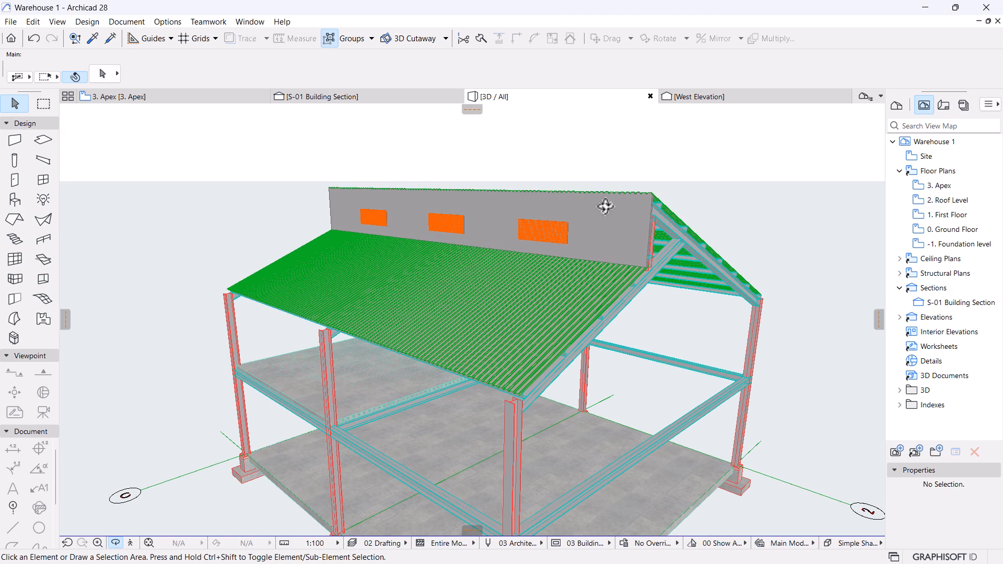
pyautogui.scroll(2, 693, 199)
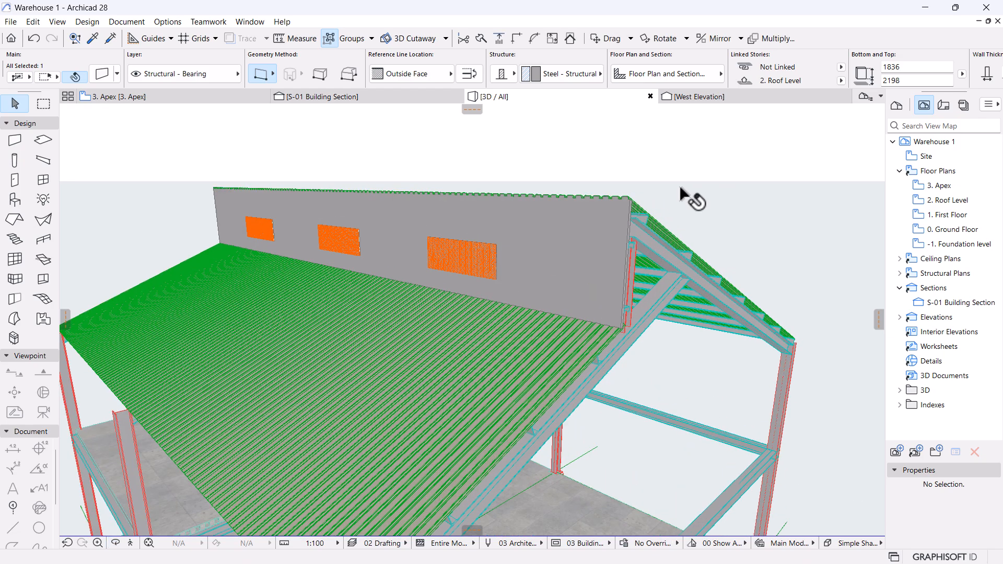
pyautogui.scroll(2, 591, 207)
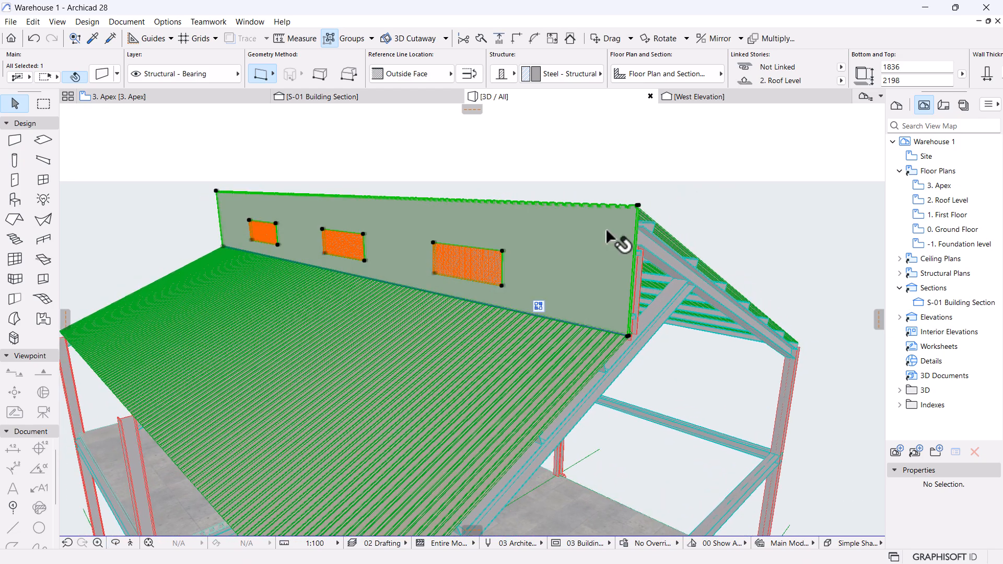
pyautogui.moveTo(658, 285); pyautogui.dragTo(376, 174)
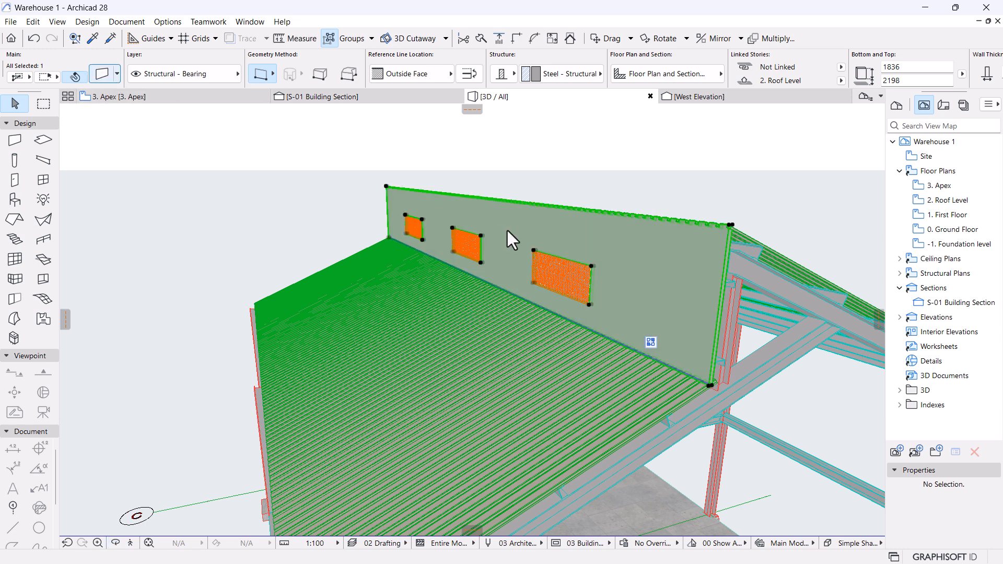
pyautogui.doubleClick(507, 231)
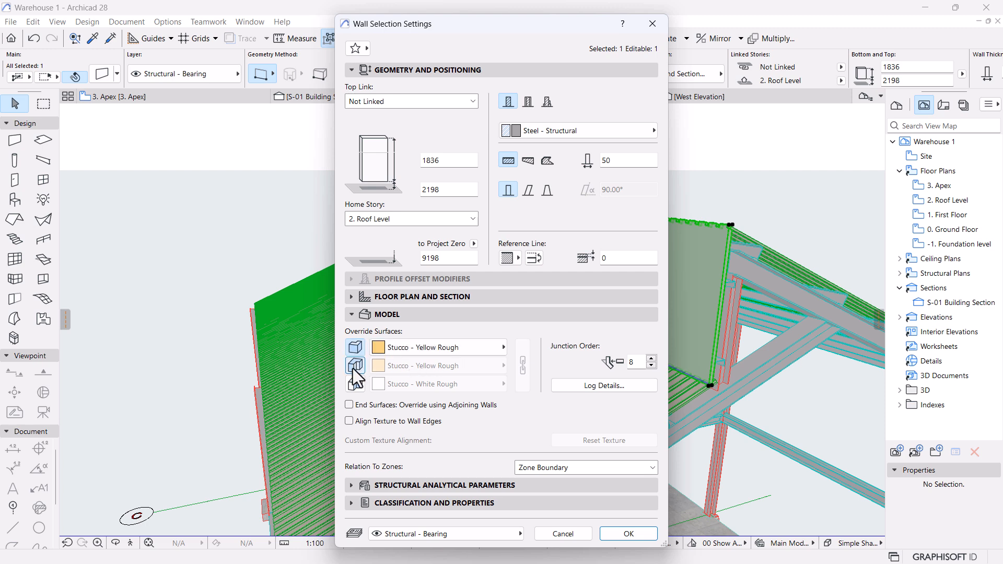
pyautogui.click(469, 353)
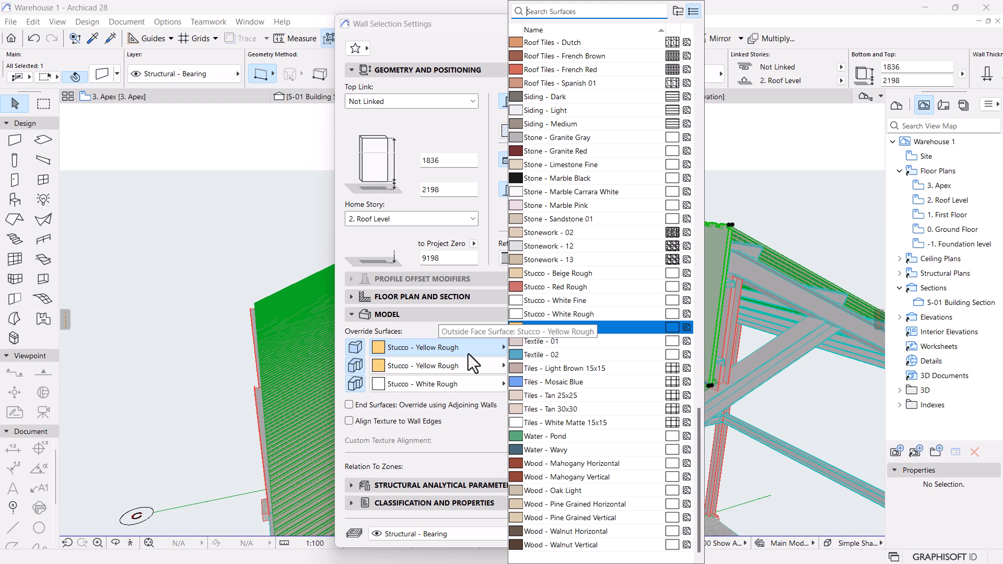
pyautogui.write('sidi')
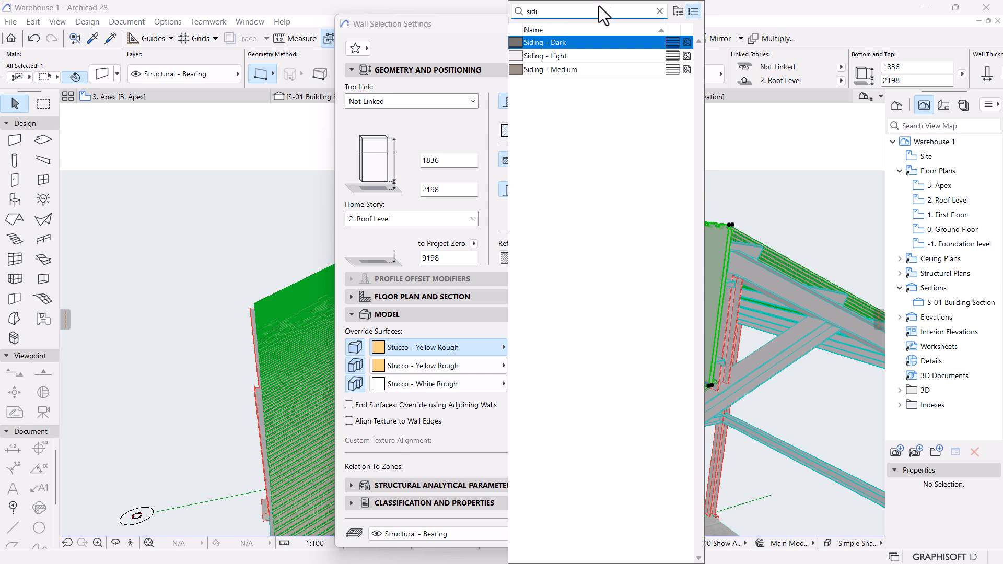
pyautogui.click(556, 69)
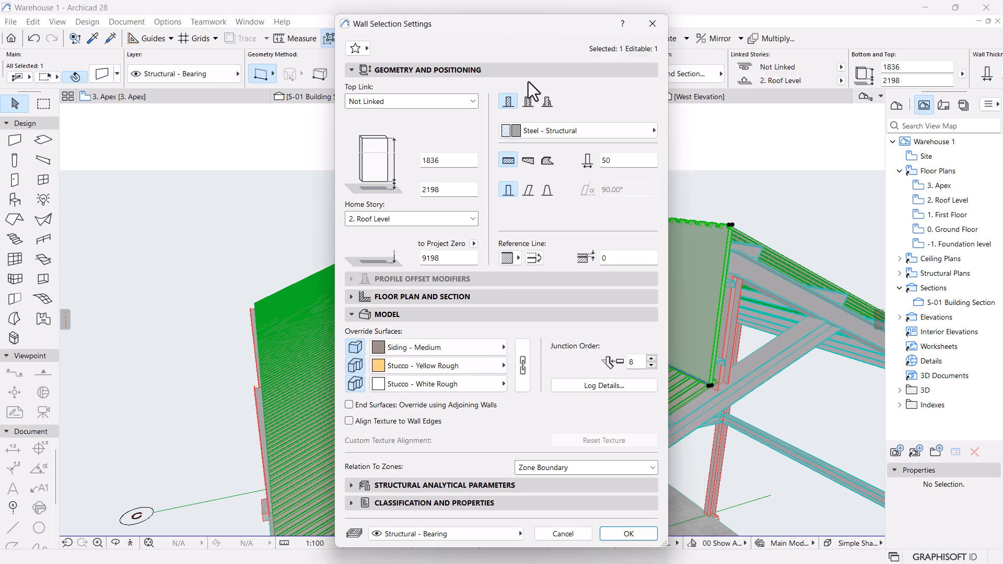
# Link the wall surfaces so all three faces use Siding - Medium, and apply.
pyautogui.click(522, 365)
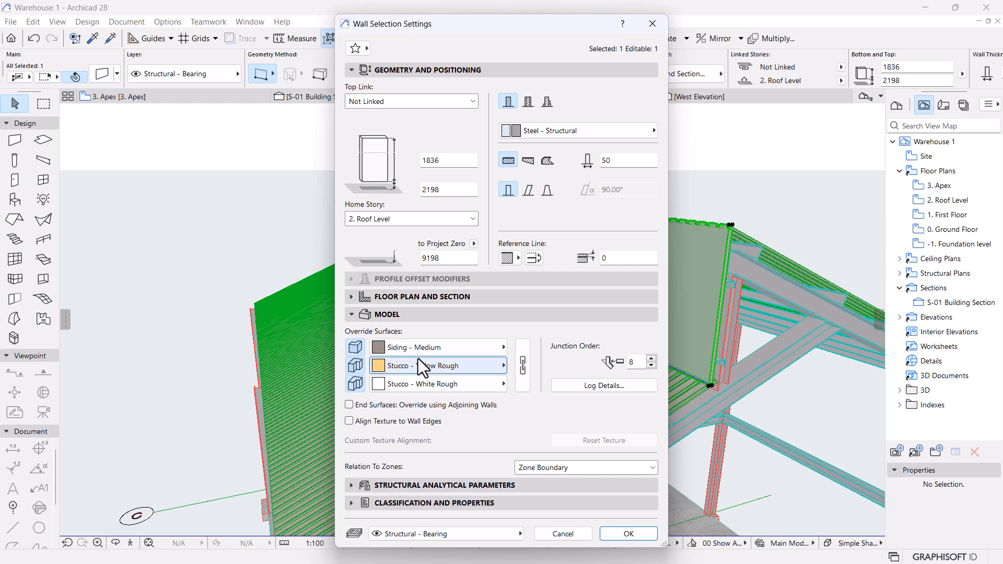
pyautogui.click(520, 355)
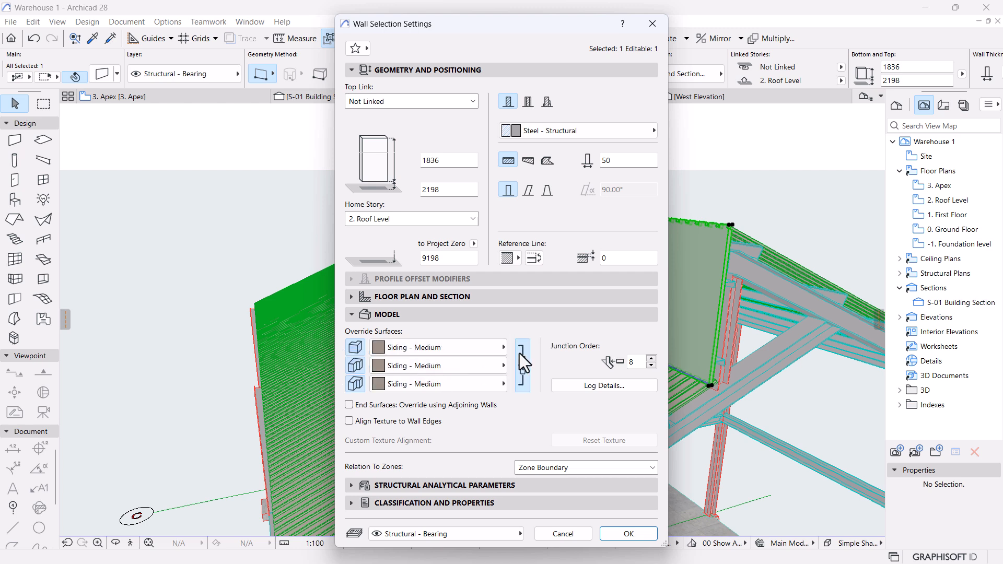
pyautogui.click(646, 537)
pyautogui.click(764, 205)
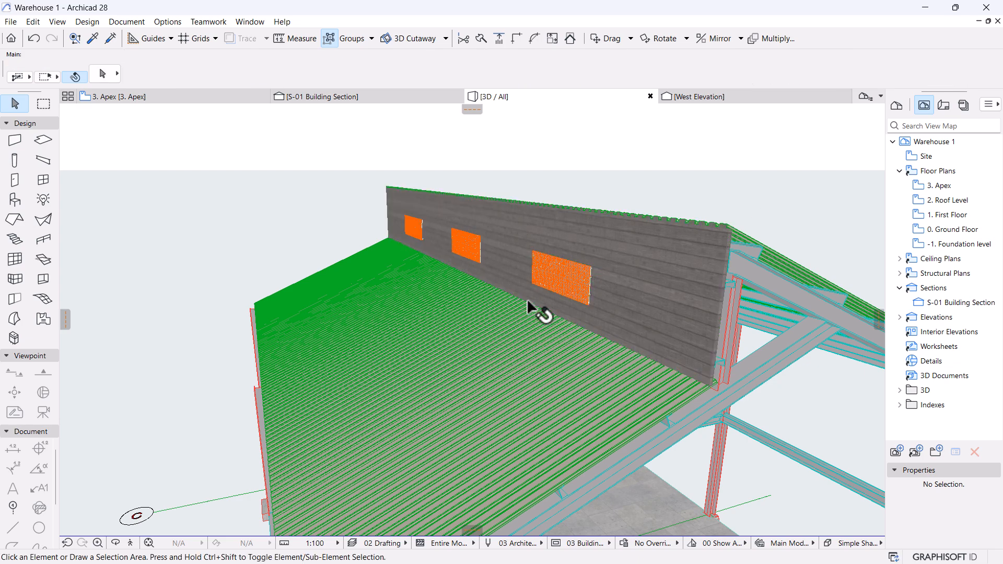
pyautogui.scroll(-3, 526, 299)
pyautogui.keyDown('shift'); pyautogui.moveTo(527, 300); pyautogui.dragTo(528, 347, button='middle'); pyautogui.keyUp('shift')
pyautogui.keyDown('shift'); pyautogui.moveTo(536, 404); pyautogui.dragTo(591, 288, button='middle'); pyautogui.keyUp('shift')
pyautogui.scroll(-2, 715, 323)
pyautogui.moveTo(715, 323); pyautogui.dragTo(595, 423, button='middle')
pyautogui.scroll(-2, 516, 316)
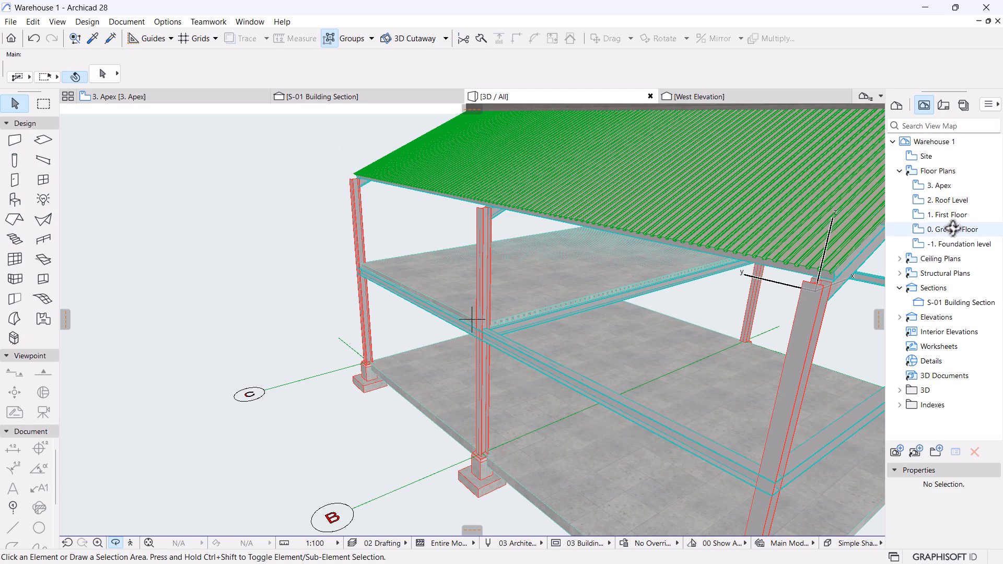
pyautogui.keyDown('shift'); pyautogui.moveTo(802, 257); pyautogui.dragTo(581, 293, button='middle'); pyautogui.keyUp('shift')
pyautogui.moveTo(786, 321)
pyautogui.keyDown('shift'); pyautogui.mouseDown(button='middle')
pyautogui.moveTo(578, 278)
pyautogui.moveTo(542, 226)
pyautogui.moveTo(537, 288)
pyautogui.mouseUp(button='middle'); pyautogui.keyUp('shift')
pyautogui.keyDown('shift'); pyautogui.moveTo(213, 258); pyautogui.dragTo(180, 401, button='middle'); pyautogui.keyUp('shift')
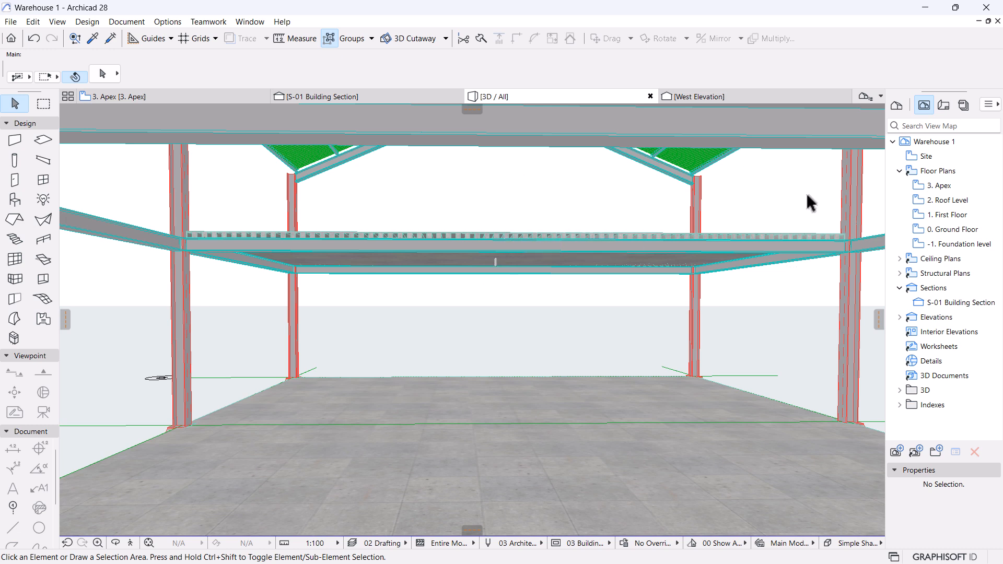
# On 0. Ground Floor, copy the A-1 column to midway between grids 1 and 2 on grid A.
pyautogui.doubleClick(957, 235)
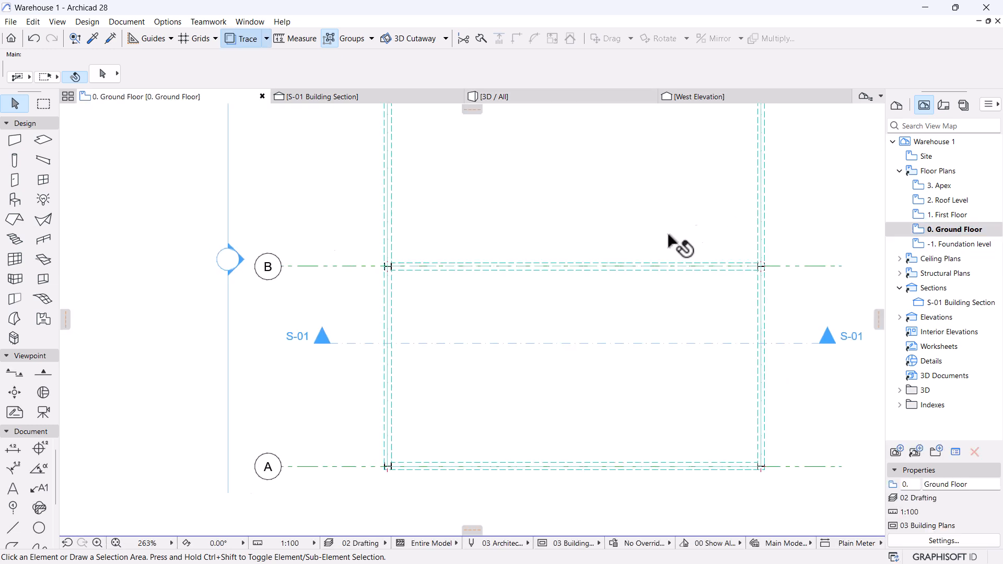
pyautogui.scroll(5, 271, 415)
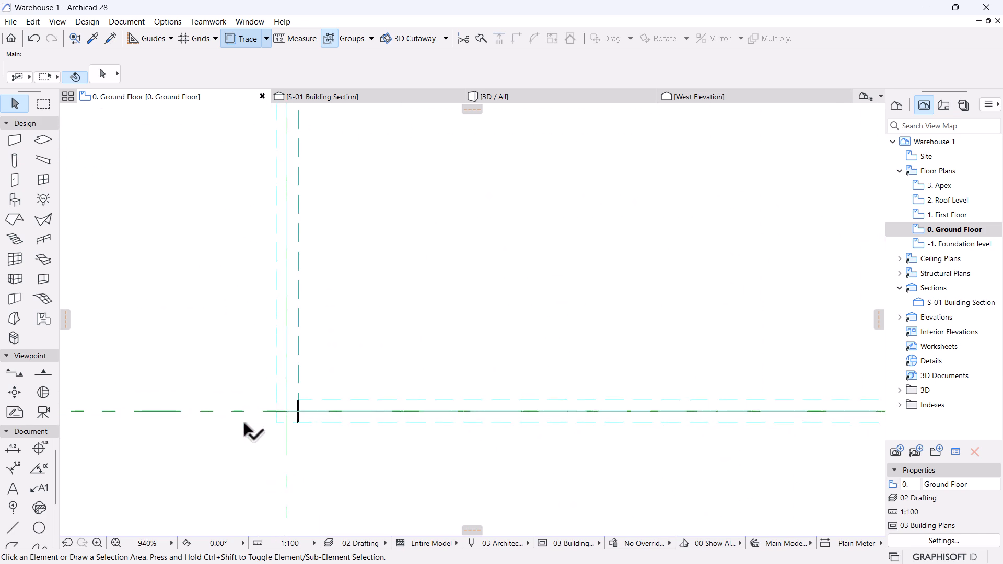
pyautogui.click(319, 410)
pyautogui.scroll(-6, 327, 361)
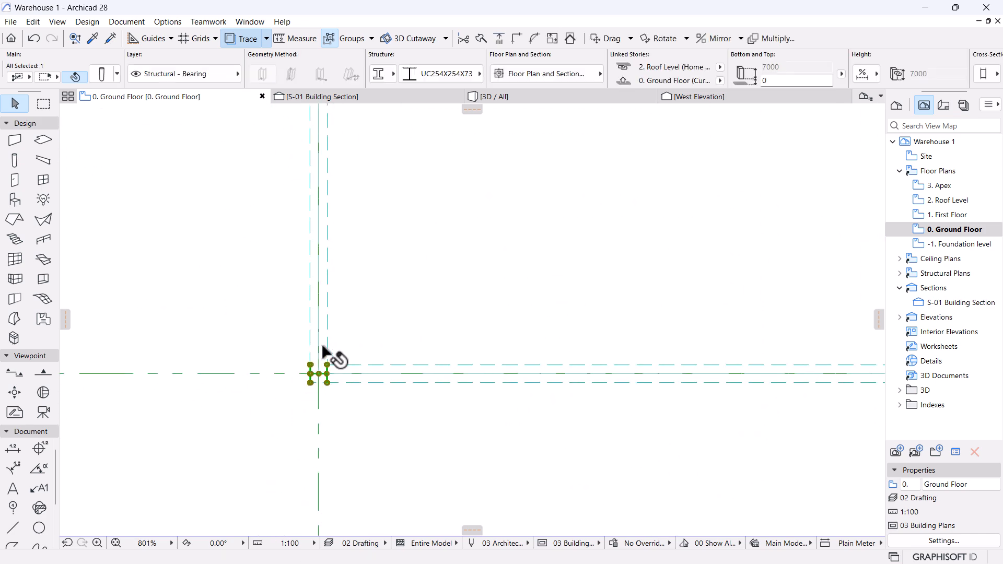
pyautogui.scroll(2, 357, 374)
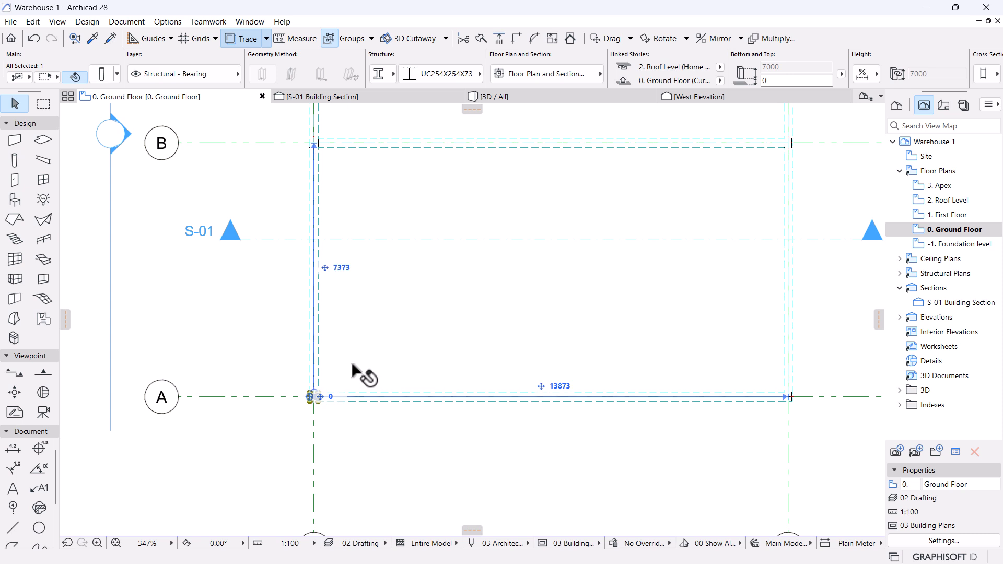
pyautogui.hotkey('ctrl', 'd')
pyautogui.scroll(4, 313, 402)
pyautogui.scroll(5, 308, 372)
pyautogui.click(325, 351)
pyautogui.scroll(-6, 262, 359)
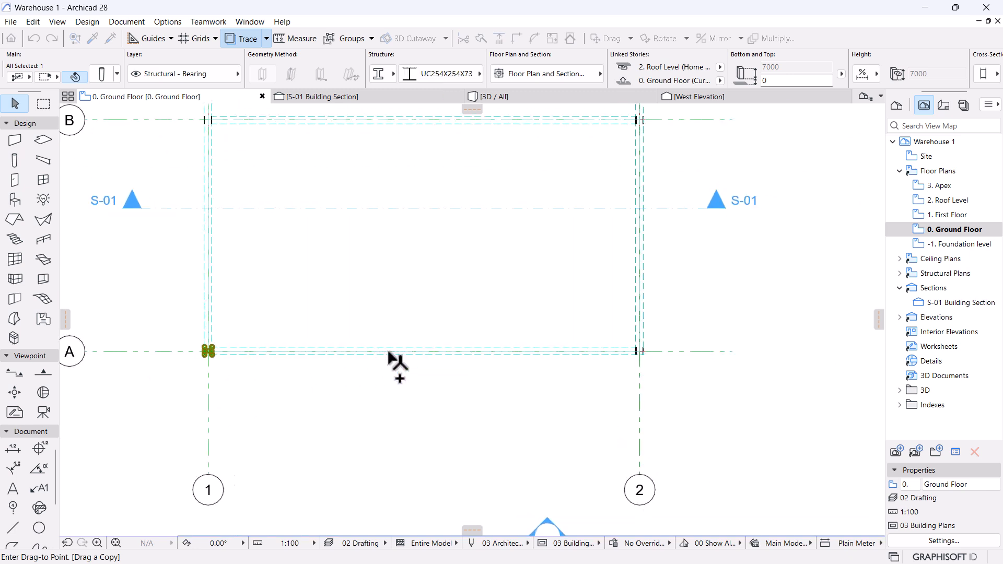
pyautogui.scroll(2, 392, 355)
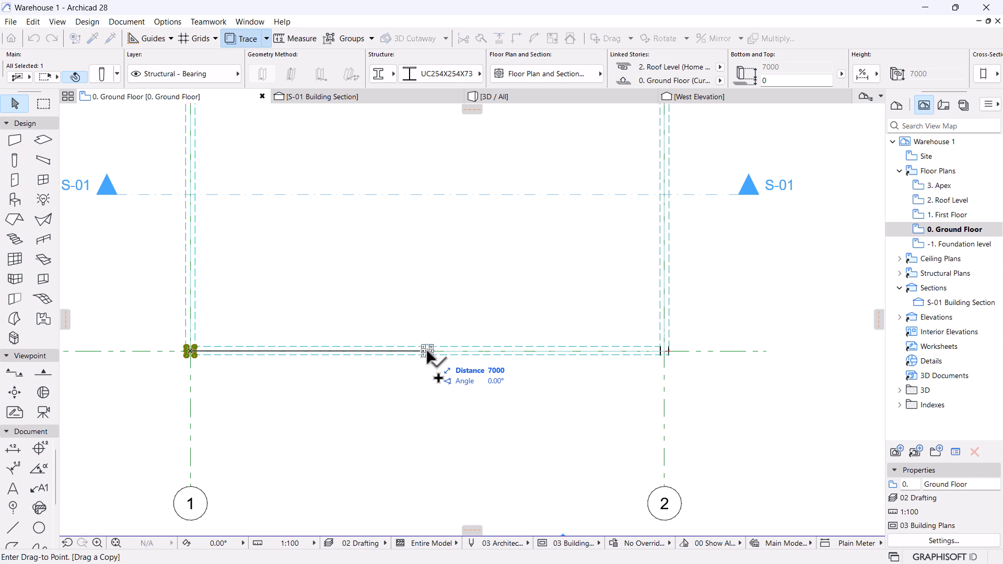
pyautogui.click(427, 351)
# Place another column copy 7500 along on grid B, then show the 3D / All view.
pyautogui.scroll(2, 395, 290)
pyautogui.scroll(-2, 469, 307)
pyautogui.moveTo(508, 325); pyautogui.dragTo(518, 365, button='middle')
pyautogui.scroll(-3, 523, 373)
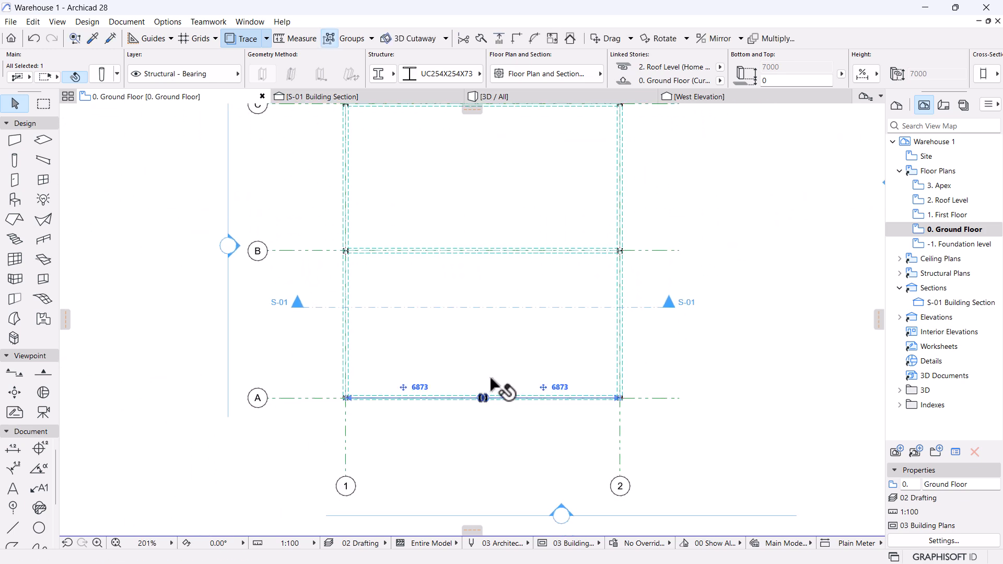
pyautogui.hotkey('ctrl', 'shift', 'd')
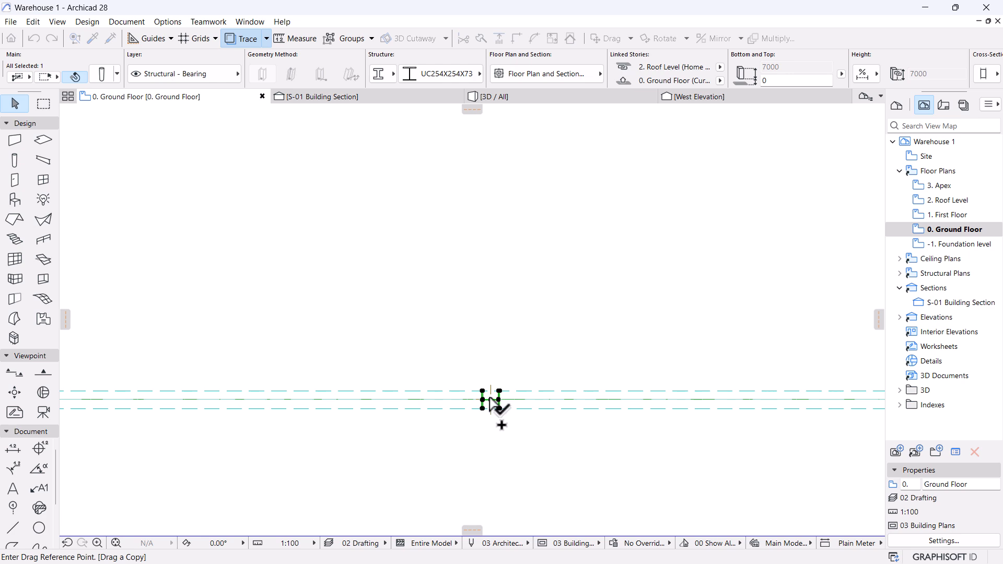
pyautogui.scroll(-4, 499, 347)
pyautogui.scroll(5, 497, 268)
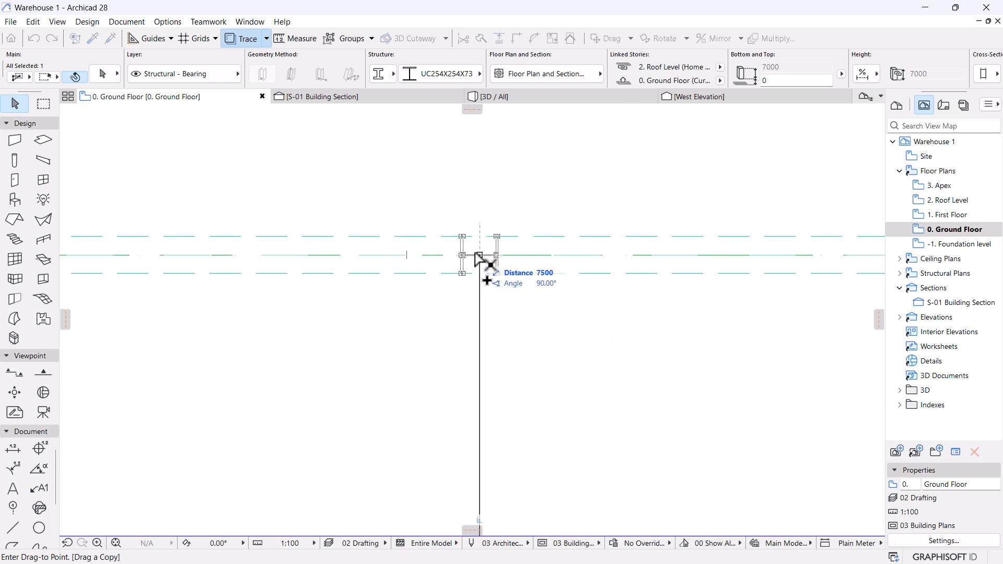
pyautogui.click(478, 254)
pyautogui.scroll(-5, 495, 272)
pyautogui.click(690, 381)
pyautogui.click(546, 98)
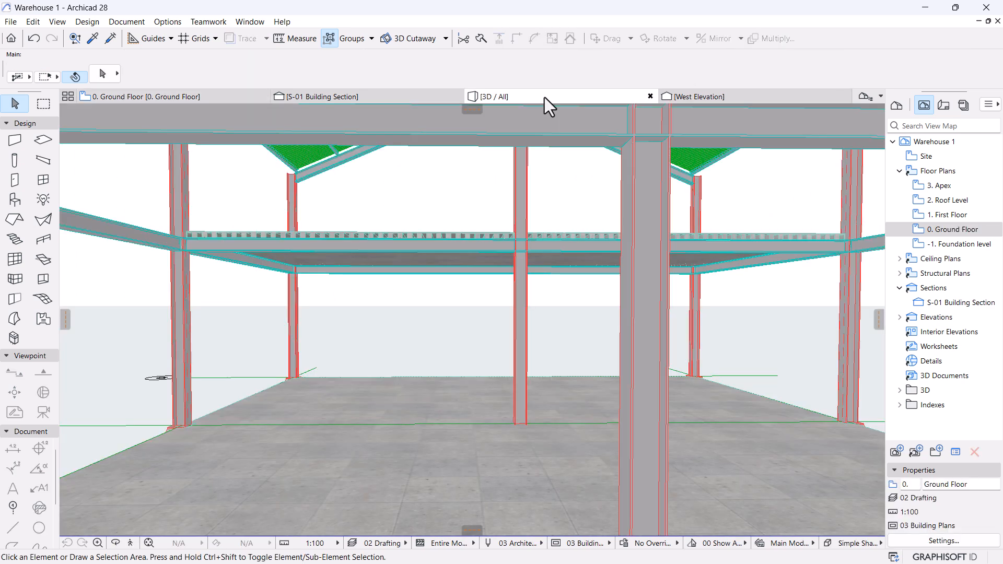
# Orbit to a raised side view of the roof and inspect an existing column.
pyautogui.scroll(3, 484, 328)
pyautogui.scroll(-4, 485, 348)
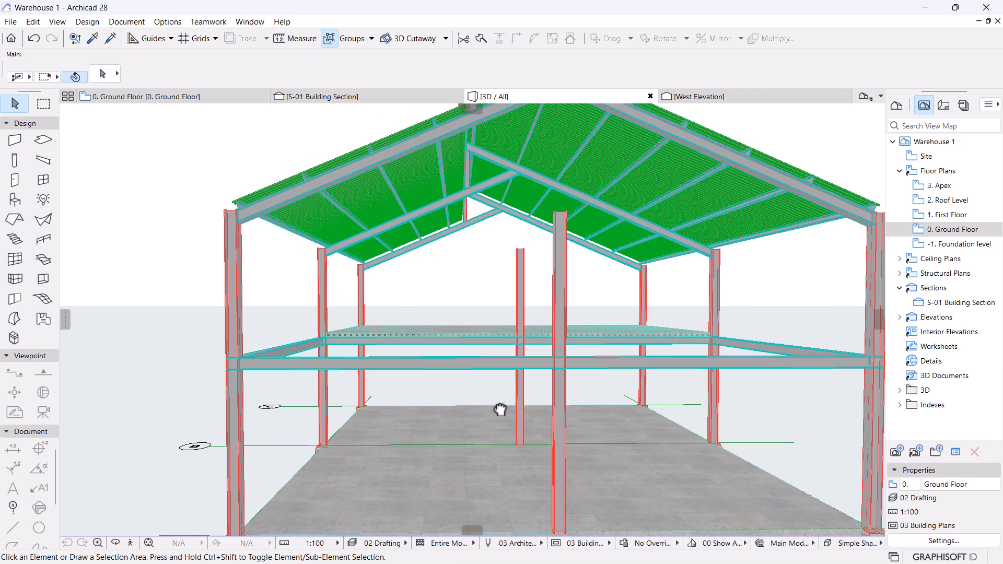
pyautogui.keyDown('shift'); pyautogui.moveTo(459, 405); pyautogui.dragTo(498, 369, button='middle'); pyautogui.keyUp('shift')
pyautogui.click(705, 285)
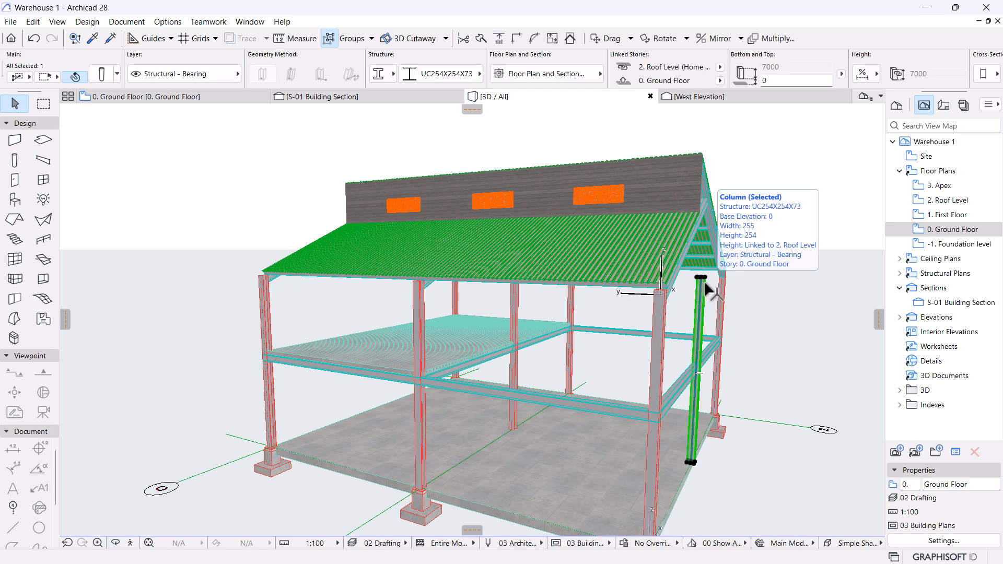
pyautogui.press('Escape')
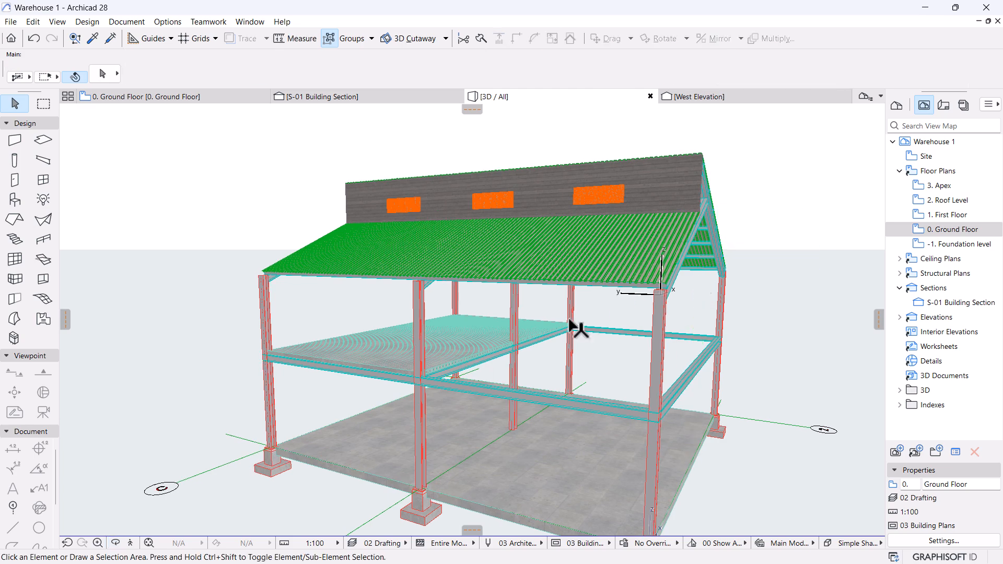
# Stretch the new middle column's height to end at the first-floor beam, 3610 high.
pyautogui.scroll(15, 528, 309)
pyautogui.click(496, 172)
pyautogui.click(510, 178)
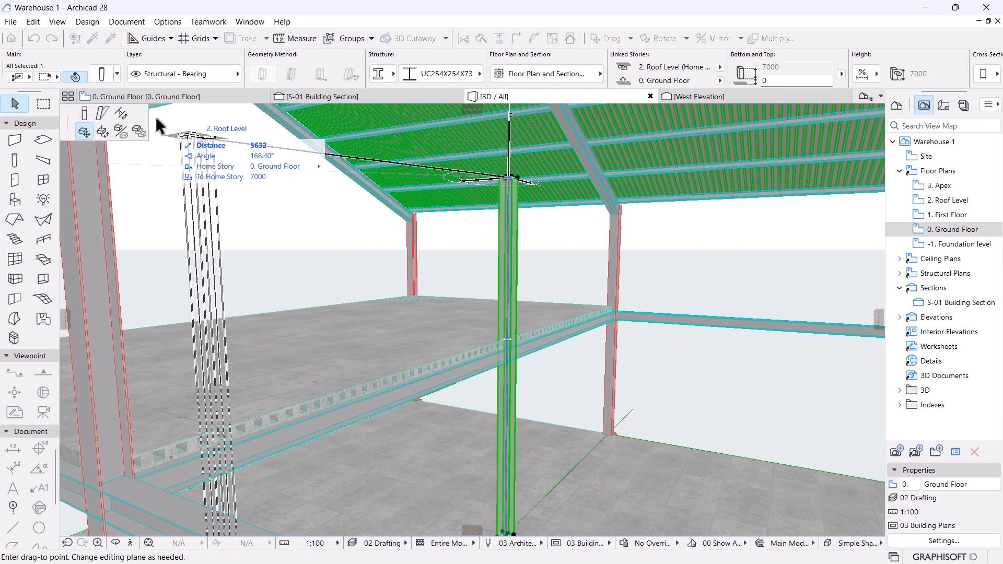
pyautogui.click(82, 115)
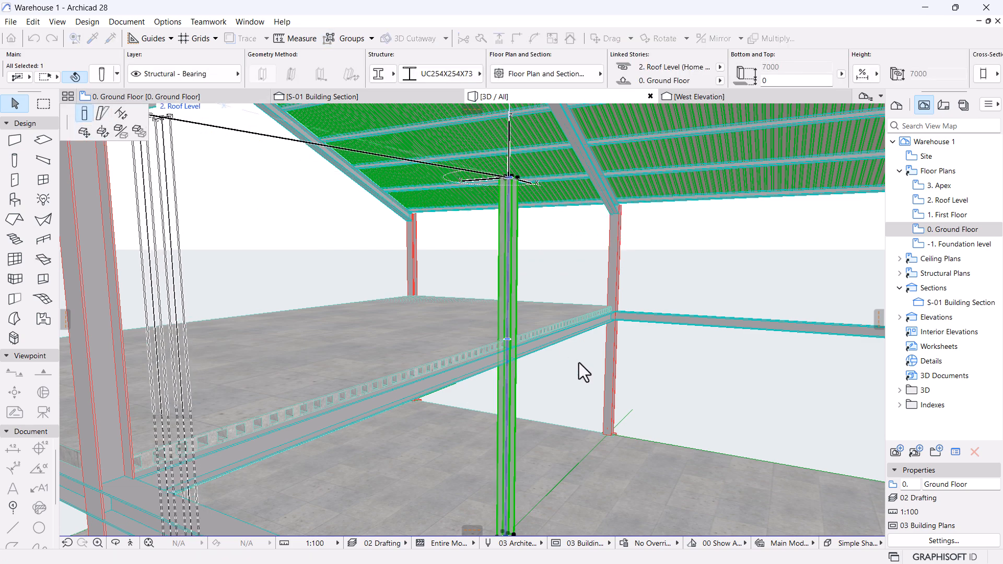
pyautogui.click(623, 313)
pyautogui.scroll(2, 520, 345)
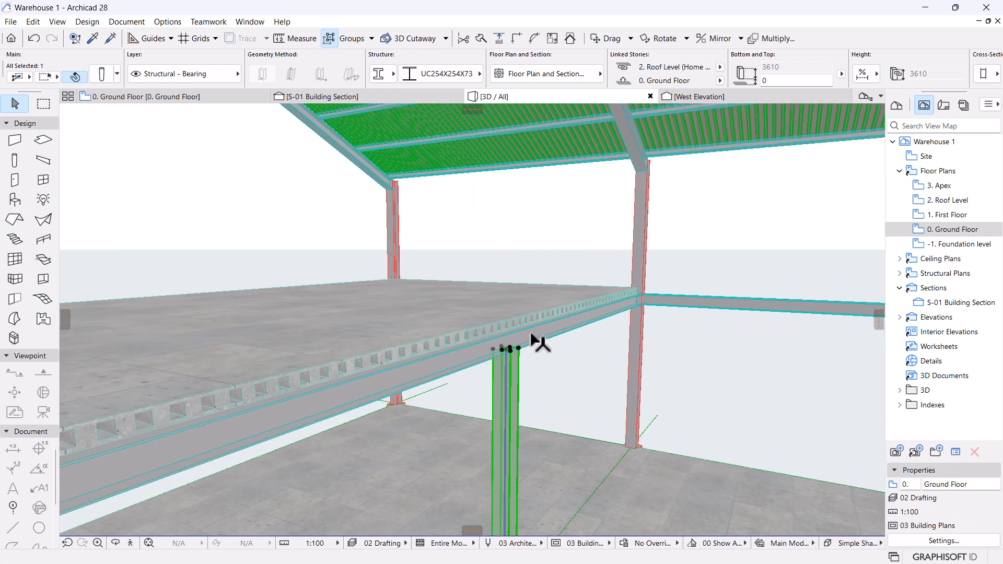
pyautogui.scroll(1, 539, 341)
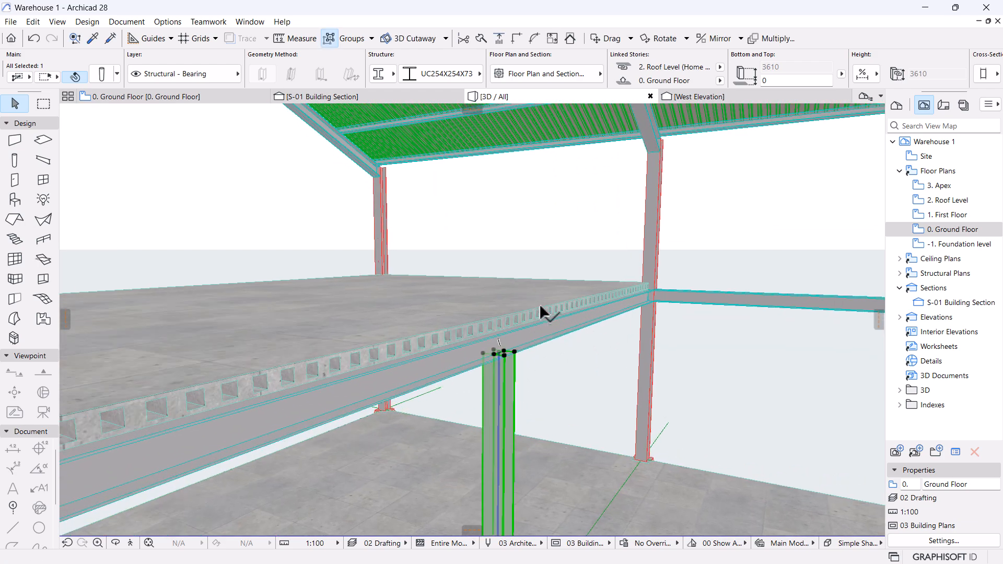
pyautogui.keyDown('shift'); pyautogui.moveTo(683, 351); pyautogui.dragTo(314, 320, button='middle'); pyautogui.keyUp('shift')
pyautogui.scroll(-6, 314, 320)
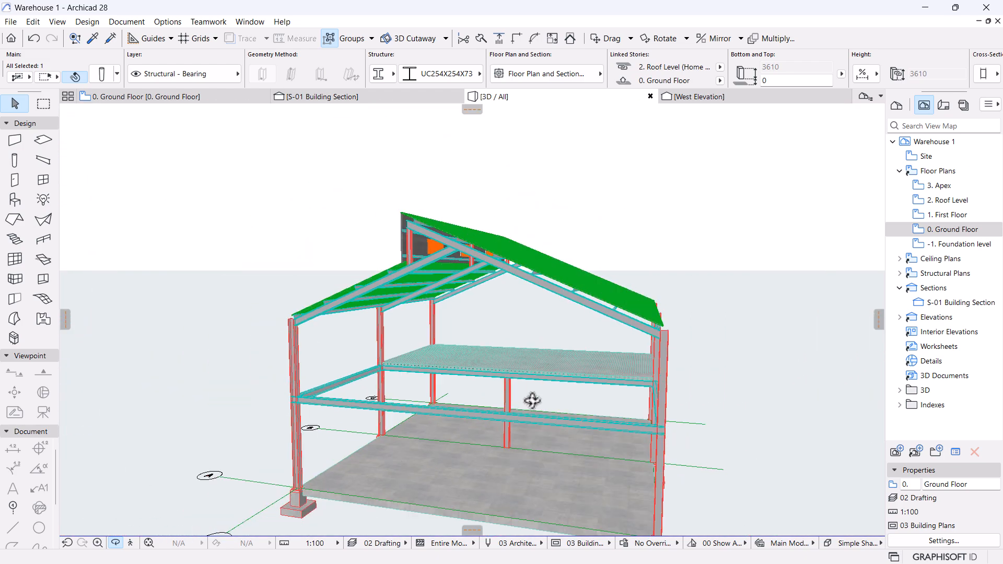
pyautogui.keyDown('shift'); pyautogui.moveTo(532, 401); pyautogui.dragTo(503, 463, button='middle'); pyautogui.keyUp('shift')
pyautogui.scroll(5, 503, 463)
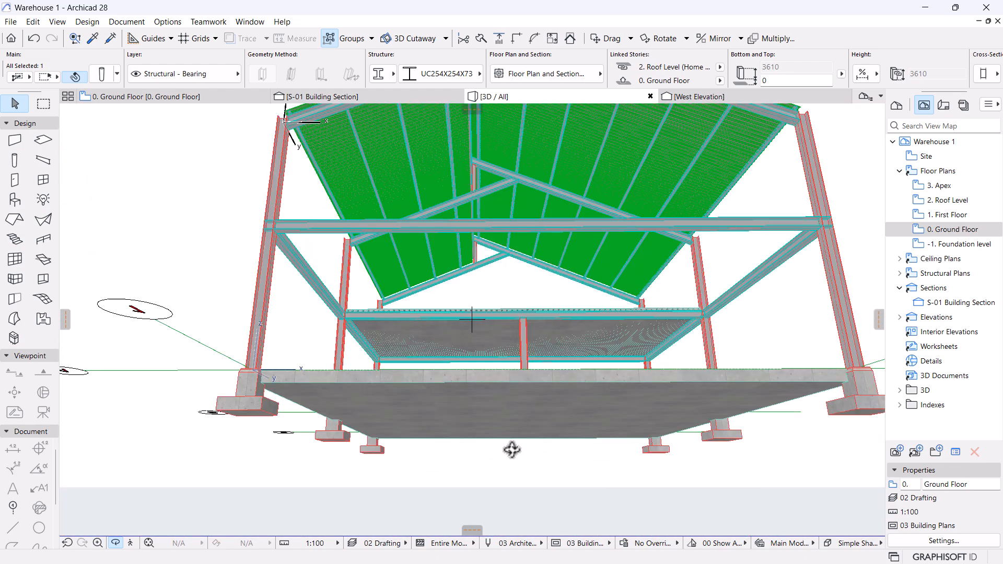
# On the -1. Foundation level, copy the B-1 column to the midpoint along grid B.
pyautogui.click(174, 100)
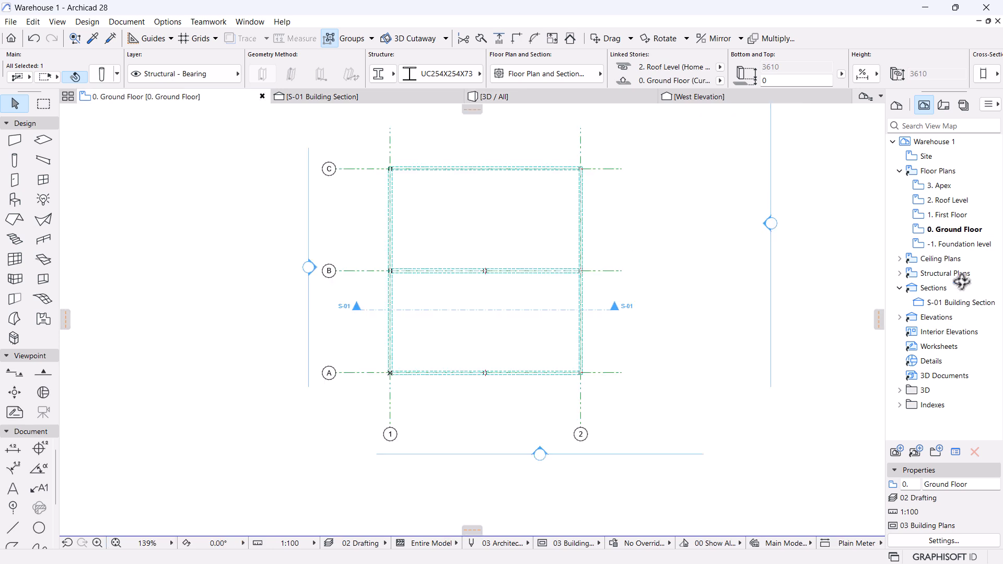
pyautogui.doubleClick(935, 244)
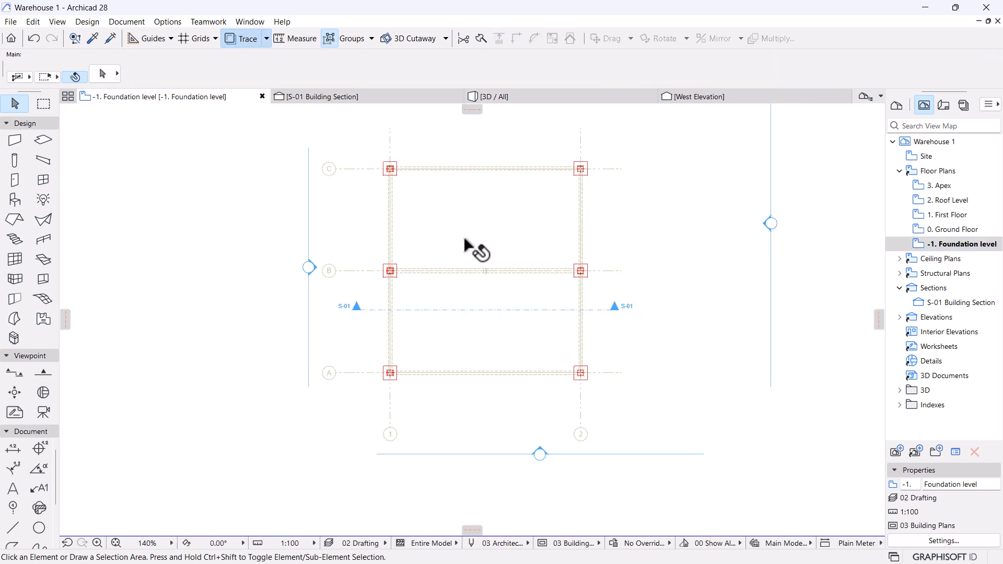
pyautogui.scroll(5, 464, 239)
pyautogui.click(292, 317)
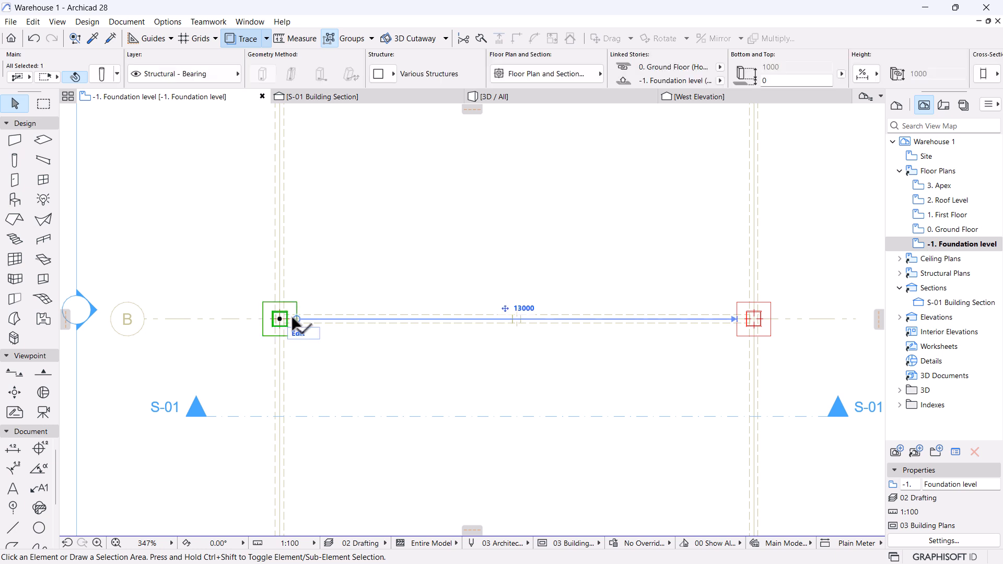
pyautogui.hotkey('ctrl', 'shift', 'd')
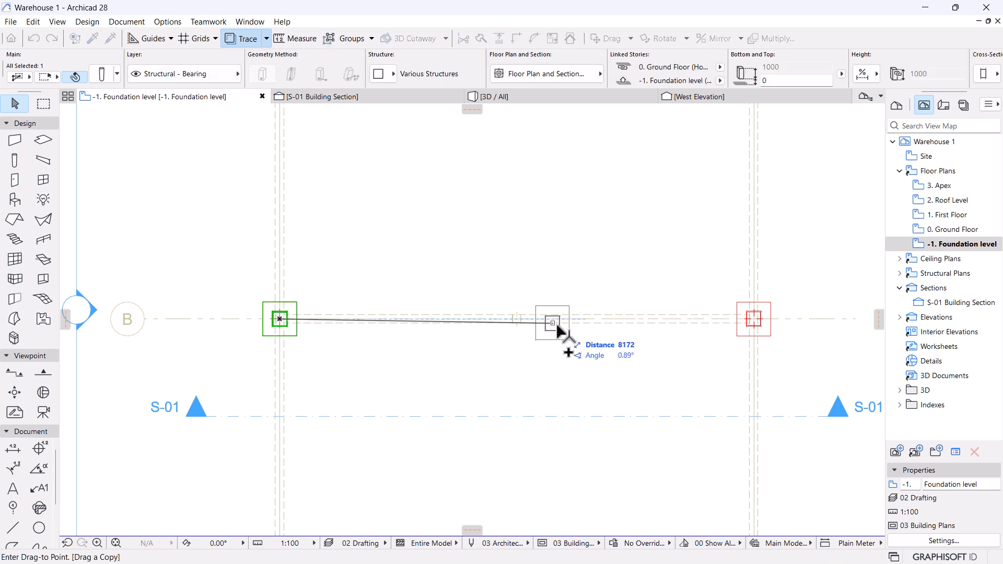
pyautogui.scroll(5, 499, 320)
pyautogui.click(415, 309)
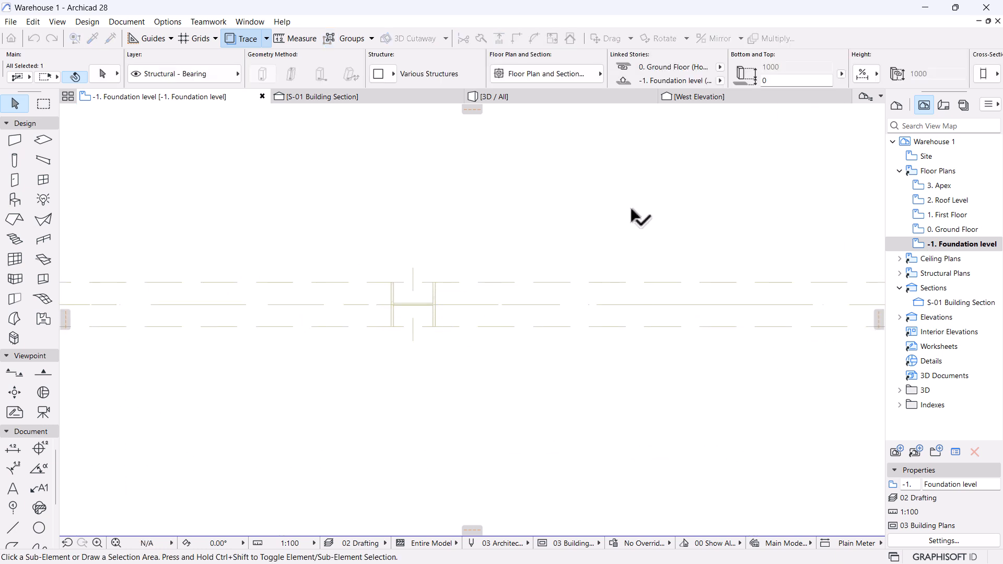
pyautogui.scroll(-6, 625, 216)
# Check the new midspan column in 3D, orbiting to view the frame from below.
pyautogui.click(553, 99)
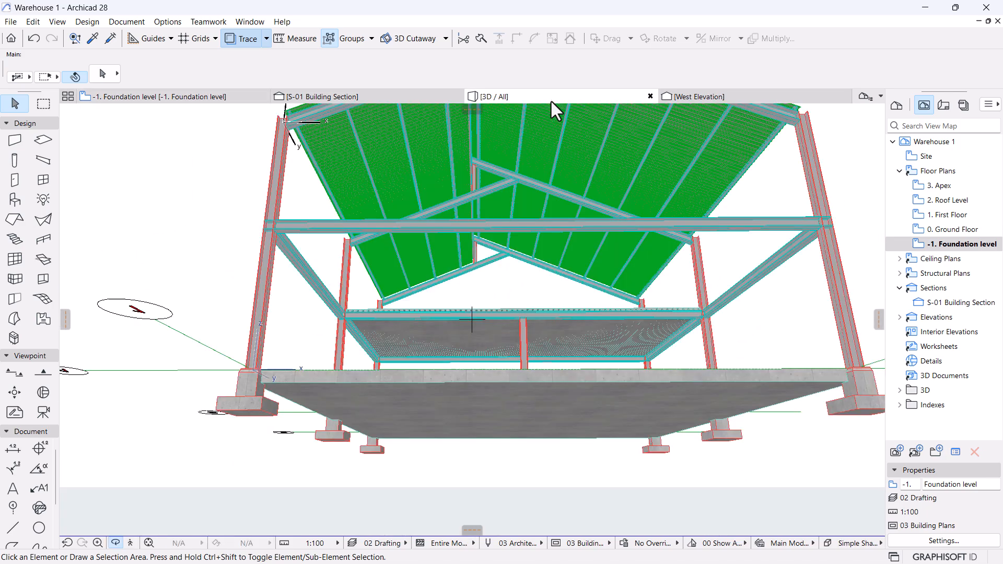
pyautogui.keyDown('shift'); pyautogui.moveTo(558, 367); pyautogui.dragTo(507, 289, button='middle'); pyautogui.keyUp('shift')
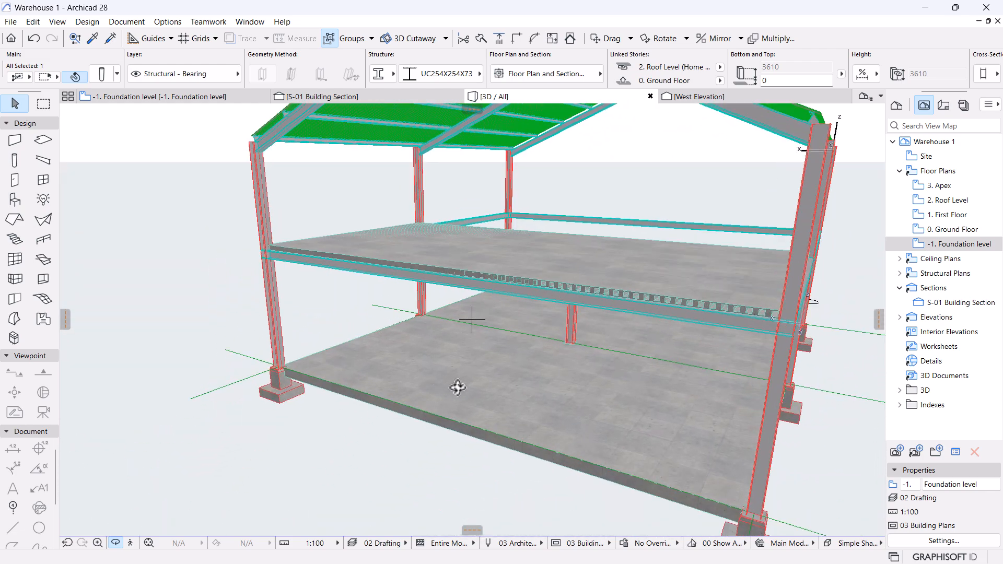
pyautogui.press('Escape')
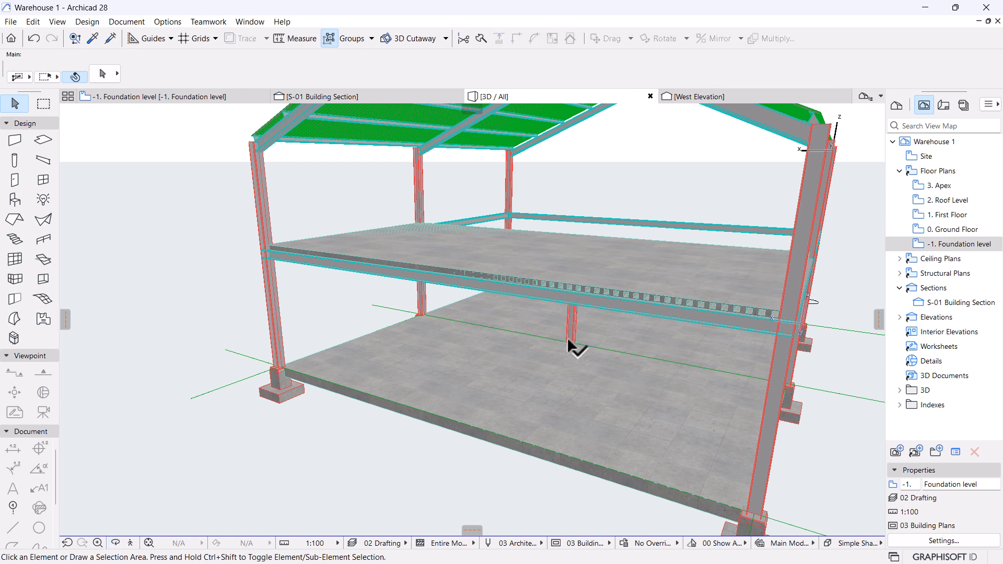
pyautogui.click(569, 347)
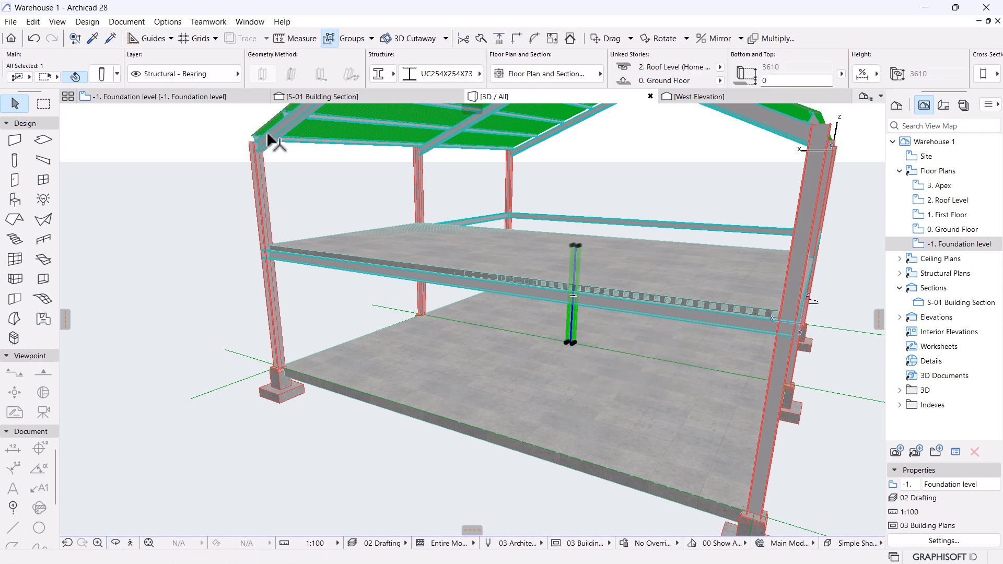
# Copy the middle foundation column from grid B onto grid C, then open 0. Ground Floor.
pyautogui.click(207, 98)
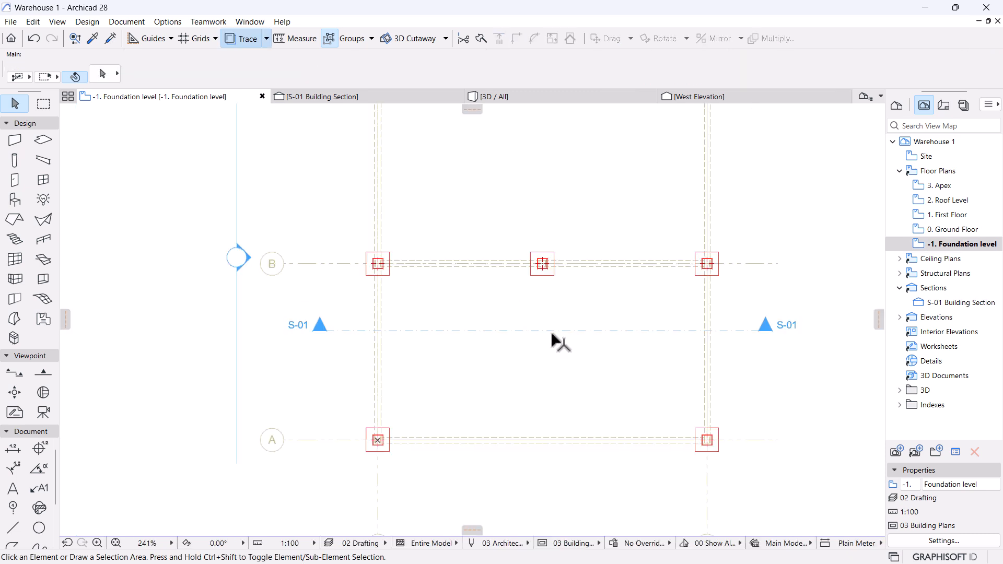
pyautogui.click(556, 254)
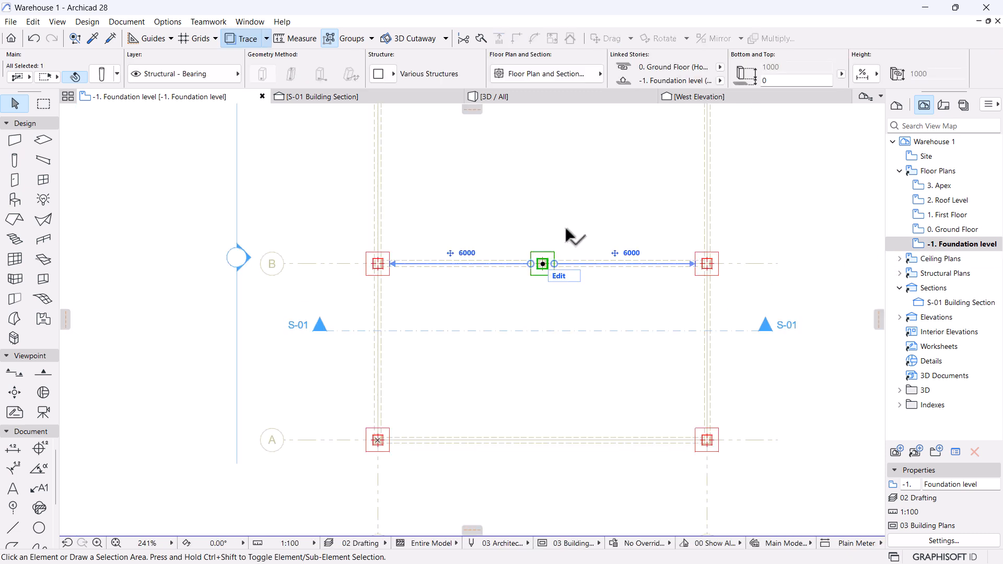
pyautogui.scroll(5, 560, 304)
pyautogui.hotkey('ctrl', 'shift', 'd')
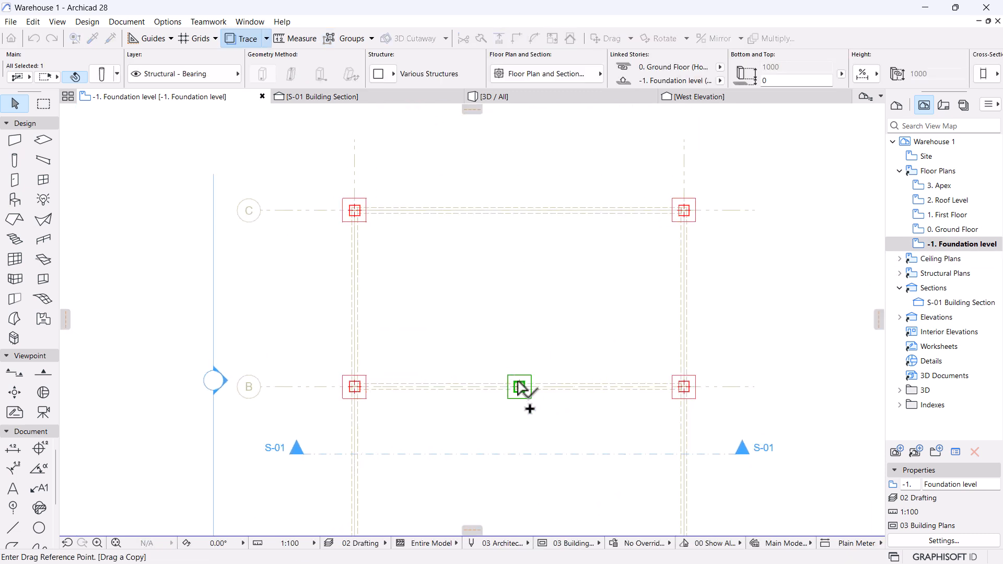
pyautogui.scroll(5, 519, 226)
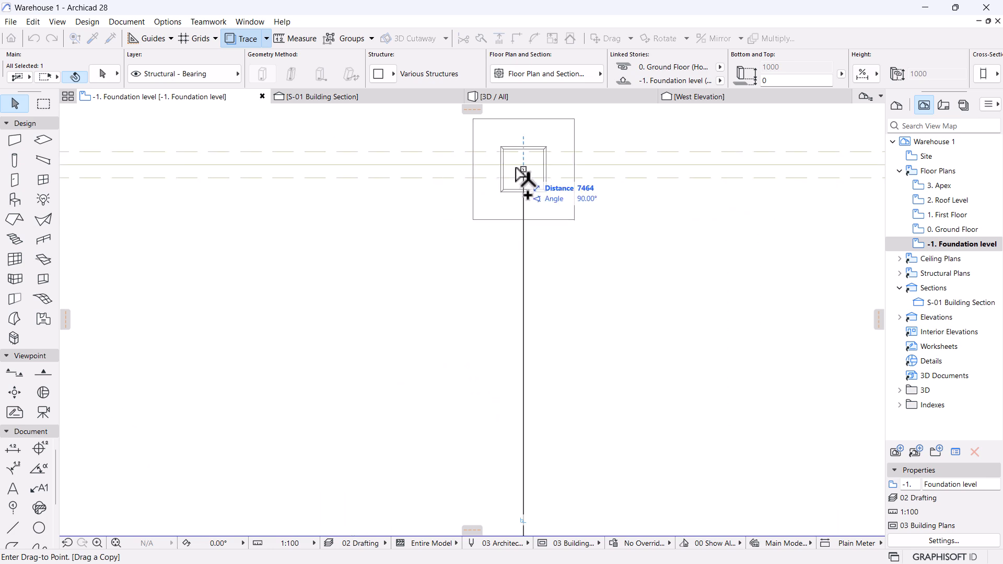
pyautogui.click(524, 168)
pyautogui.scroll(-5, 489, 212)
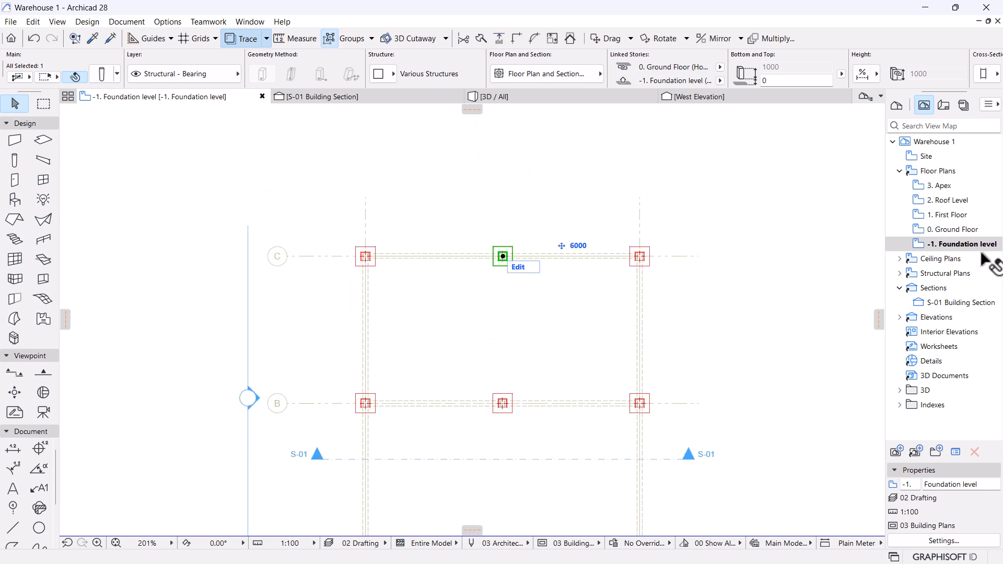
pyautogui.click(953, 229)
pyautogui.click(521, 269)
# Copy the middle steel column on grid B 7500 up onto grid C.
pyautogui.scroll(5, 497, 396)
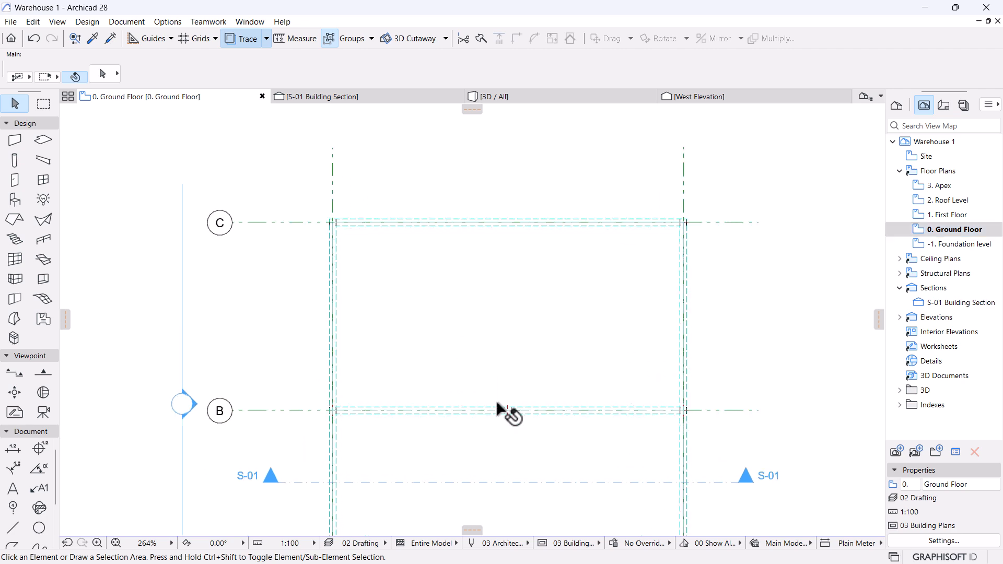
pyautogui.click(530, 395)
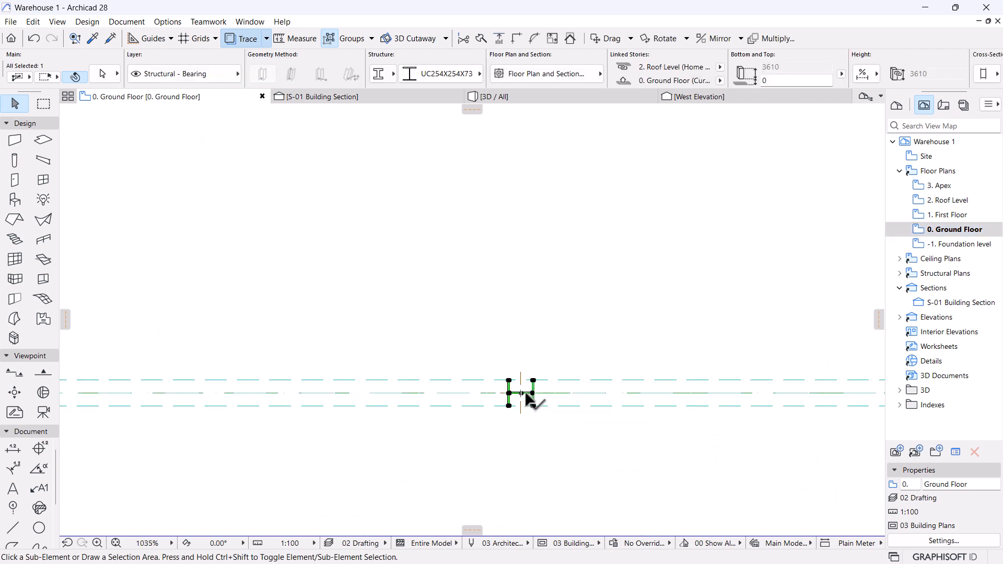
pyautogui.hotkey('ctrl', 'alt', 'd')
pyautogui.scroll(-5, 507, 426)
pyautogui.scroll(5, 459, 280)
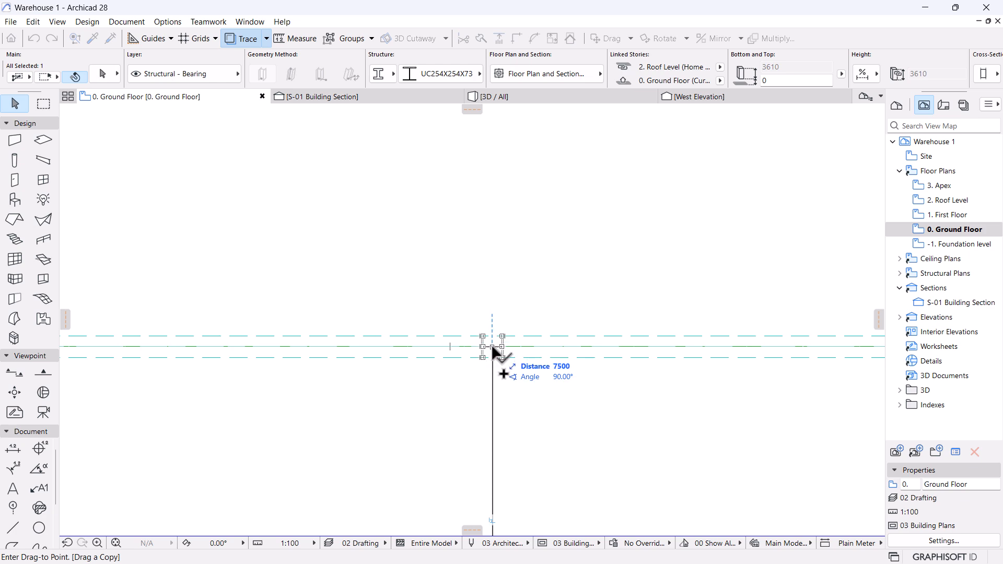
pyautogui.scroll(-7, 501, 284)
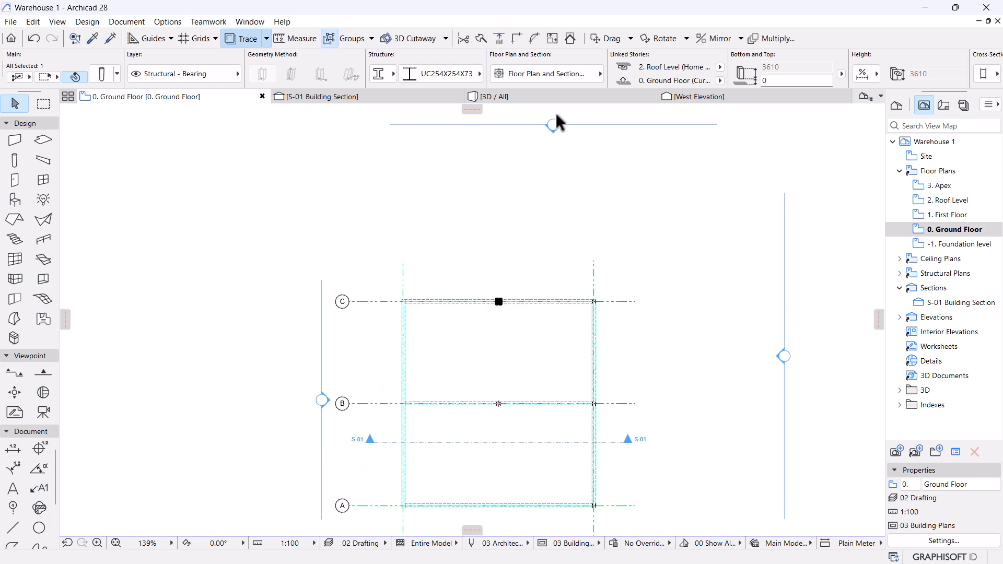
# Switch to the 3D view and orbit to inspect the frame from a higher viewpoint.
pyautogui.click(547, 97)
pyautogui.keyDown('shift'); pyautogui.moveTo(638, 277); pyautogui.dragTo(627, 239, button='middle'); pyautogui.keyUp('shift')
pyautogui.press('Escape')
pyautogui.scroll(3, 538, 180)
pyautogui.scroll(1, 590, 314)
pyautogui.scroll(-1, 601, 347)
pyautogui.keyDown('shift'); pyautogui.moveTo(600, 349); pyautogui.dragTo(565, 412, button='middle'); pyautogui.keyUp('shift')
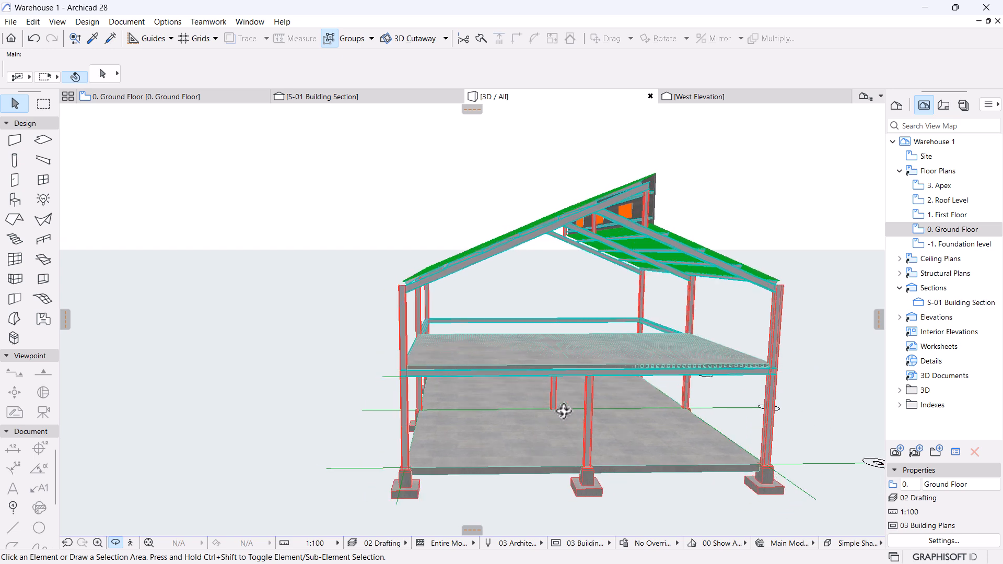
# Stretch the new middle column's height so its top meets the roof, then orbit to check.
pyautogui.click(587, 399)
pyautogui.click(589, 374)
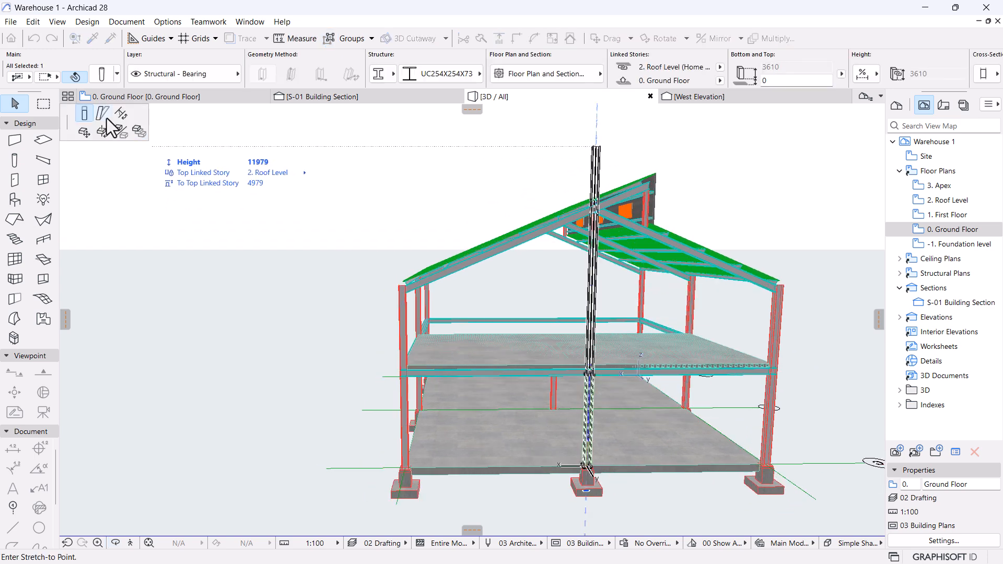
pyautogui.scroll(5, 600, 212)
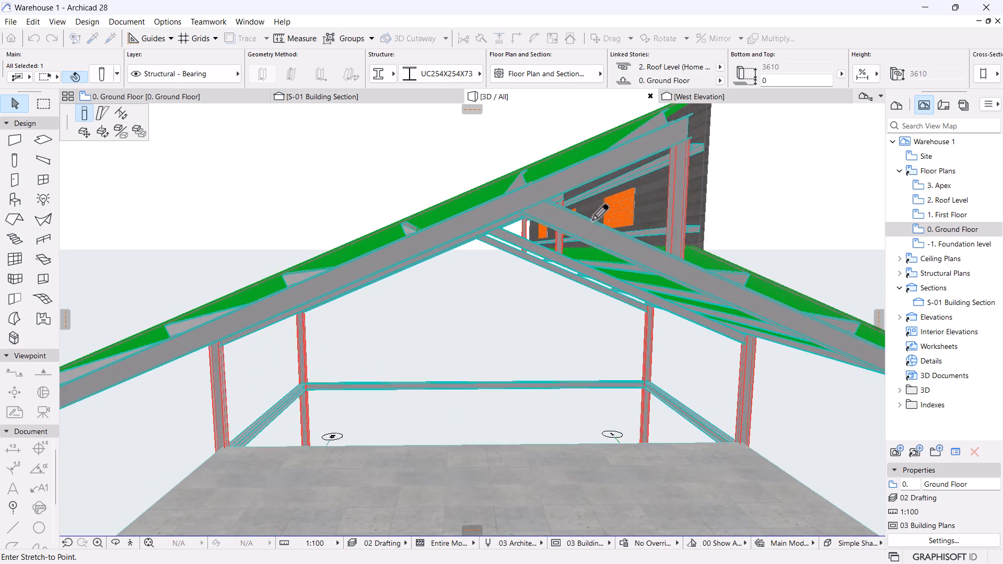
pyautogui.click(523, 217)
pyautogui.scroll(-5, 441, 249)
pyautogui.click(603, 321)
pyautogui.press('o')
pyautogui.moveTo(674, 356); pyautogui.dragTo(343, 380)
pyautogui.moveTo(366, 345); pyautogui.dragTo(574, 333)
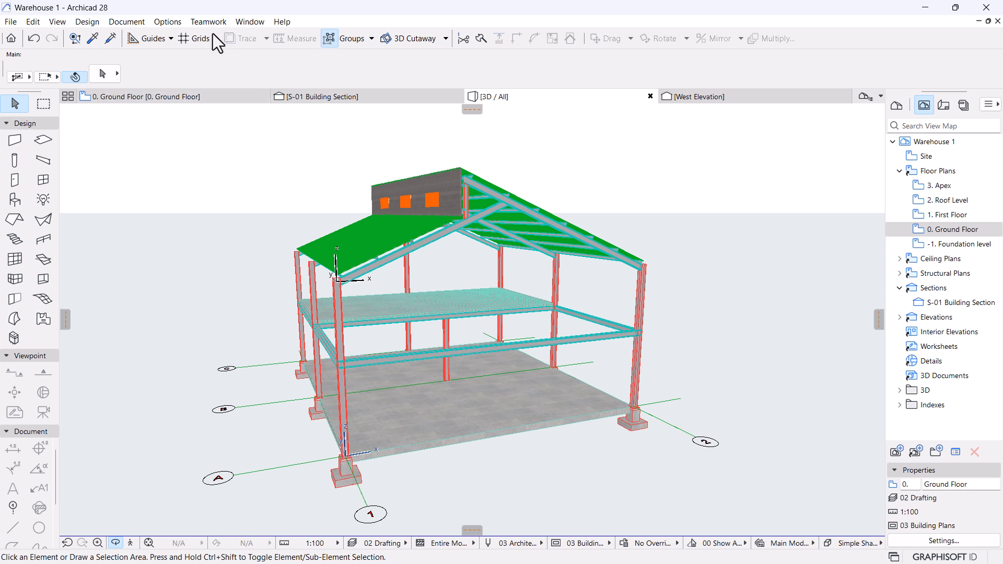
# Open Options > Element Attributes > Composites, showing Concrete Floor Insulated with Parquet at 310 mm.
pyautogui.click(173, 21)
pyautogui.moveTo(246, 39)
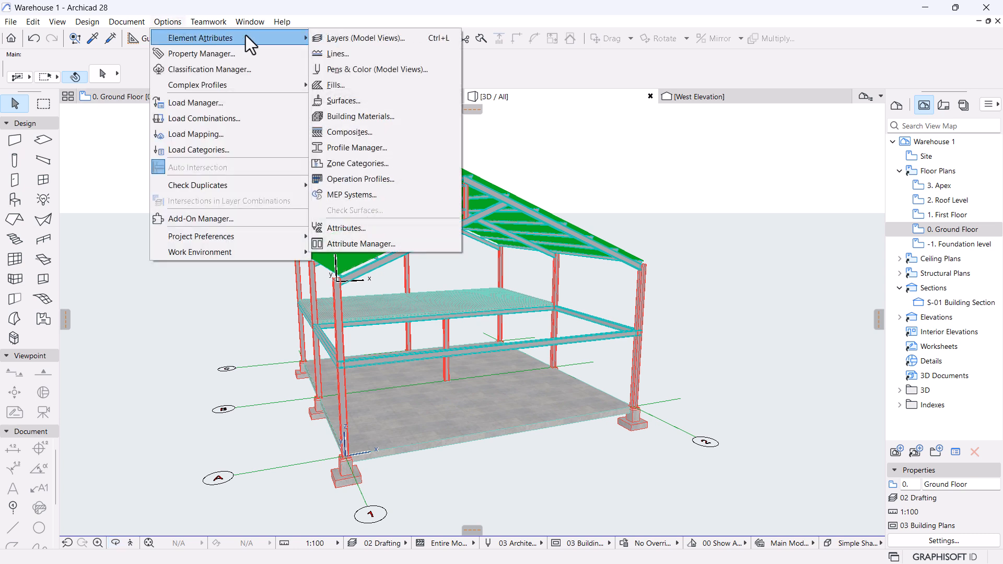
pyautogui.click(348, 134)
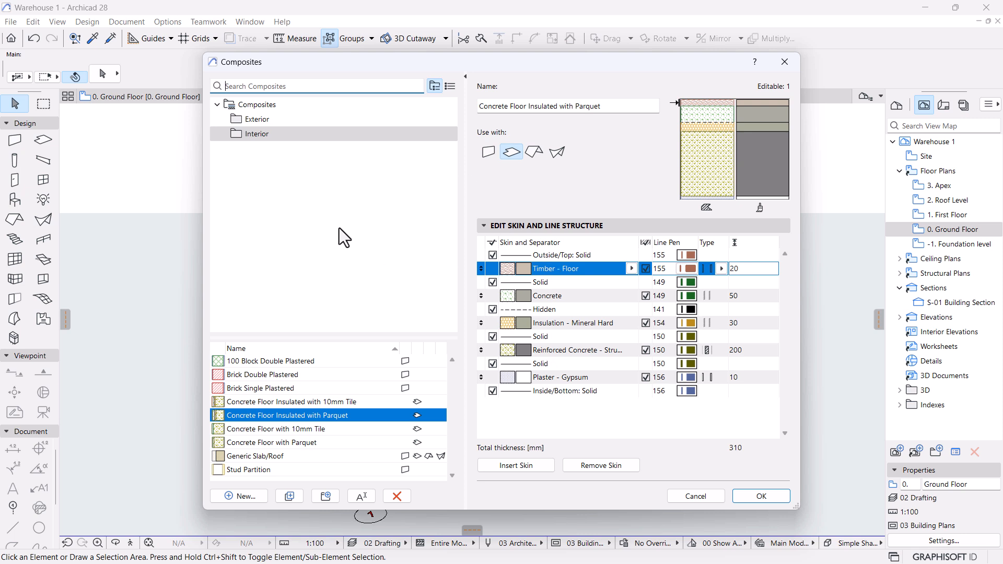
pyautogui.click(218, 105)
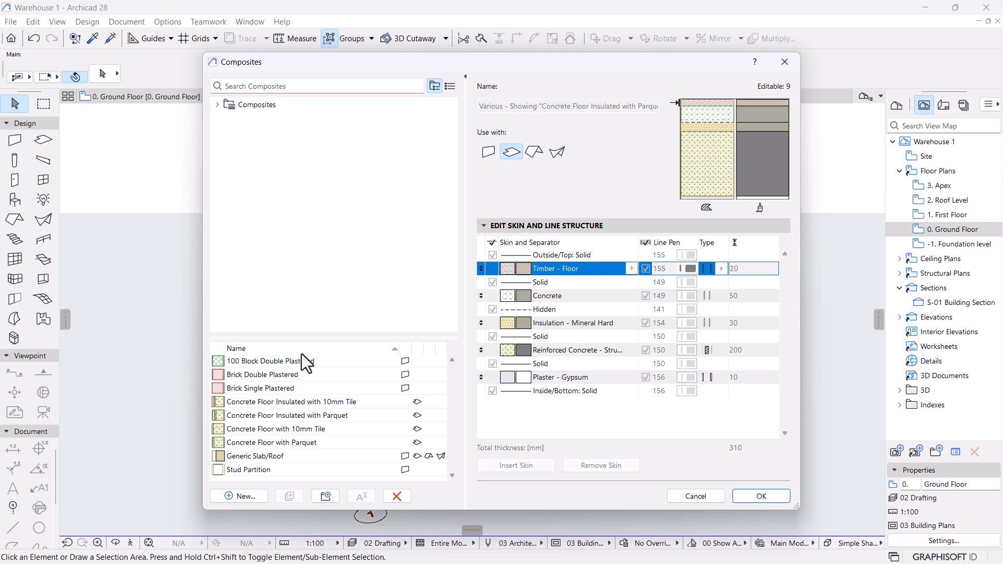
pyautogui.click(218, 104)
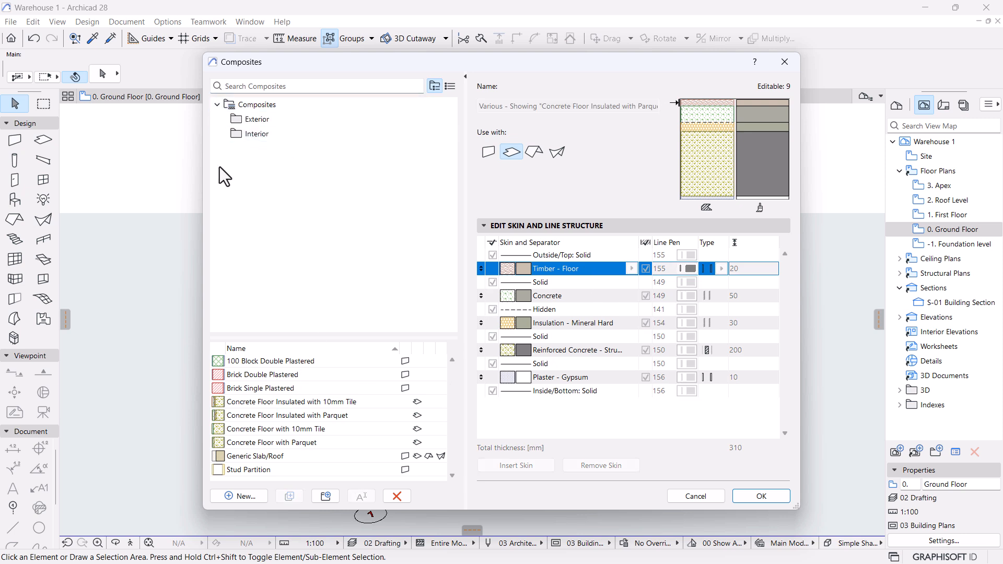
pyautogui.moveTo(463, 61); pyautogui.dragTo(494, 38)
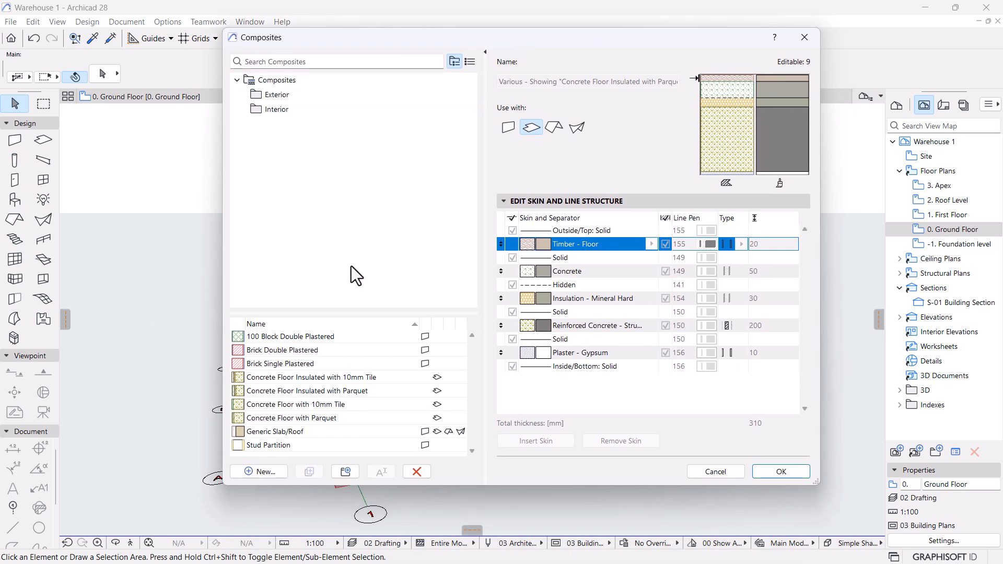
# Create a new, non-duplicated composite named 'Wall Structure' holding one 100 mm Brick skin.
pyautogui.click(262, 470)
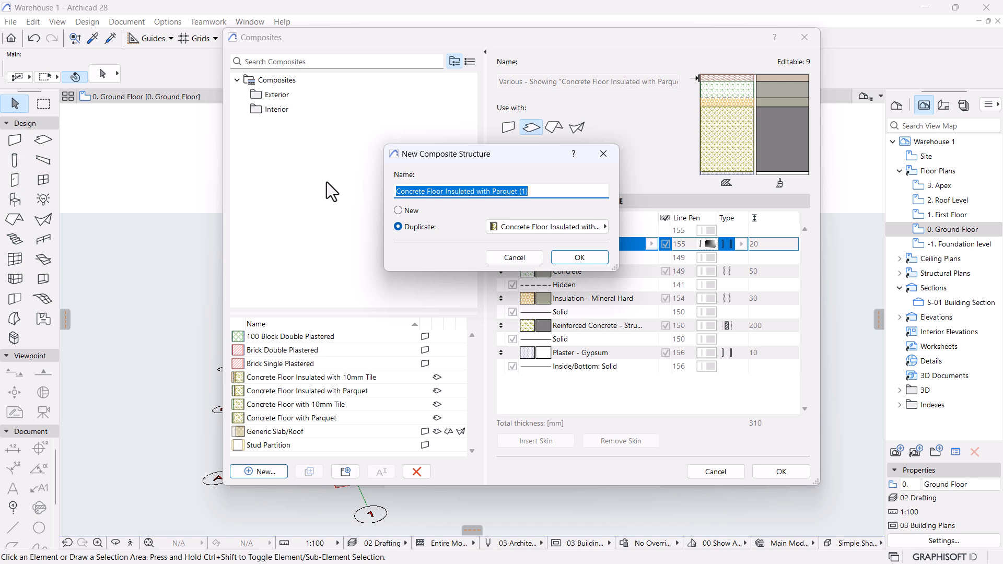
pyautogui.write('Wall St')
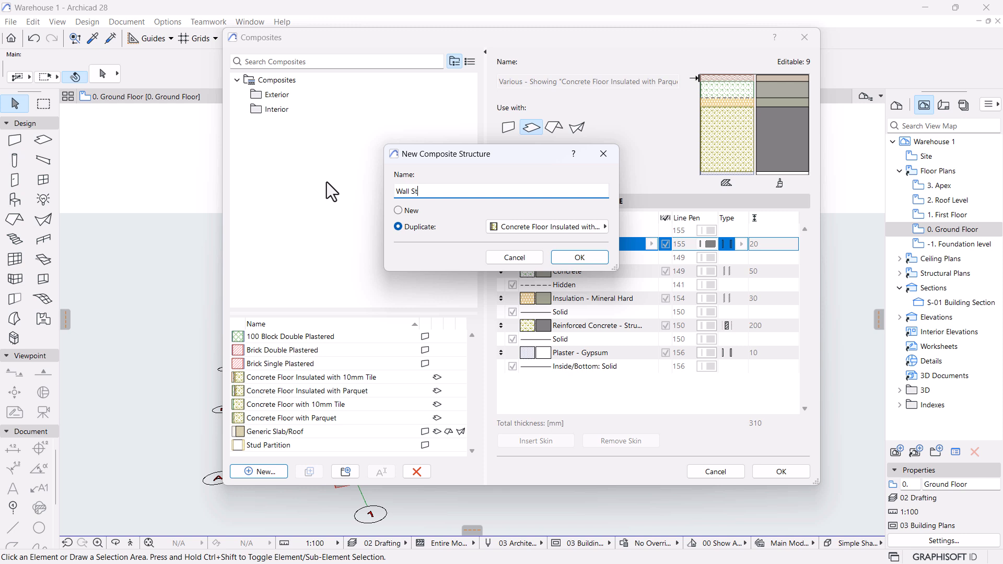
pyautogui.write('ructure')
pyautogui.moveTo(443, 192); pyautogui.dragTo(395, 194)
pyautogui.moveTo(449, 191); pyautogui.dragTo(383, 194)
pyautogui.rightClick(422, 191)
pyautogui.click(456, 249)
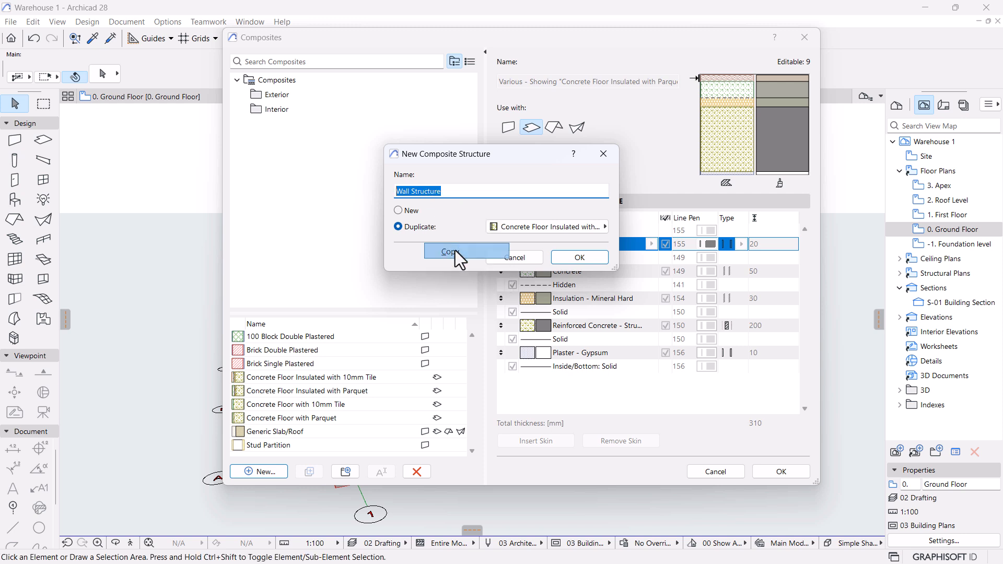
pyautogui.click(406, 209)
pyautogui.moveTo(457, 190); pyautogui.dragTo(396, 193)
pyautogui.rightClick(414, 192)
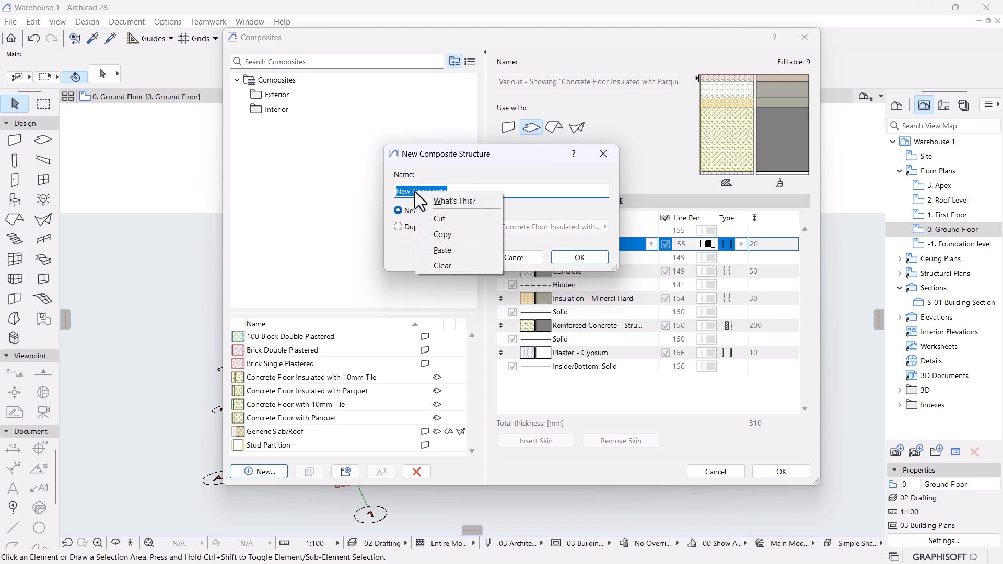
pyautogui.click(439, 249)
pyautogui.click(605, 255)
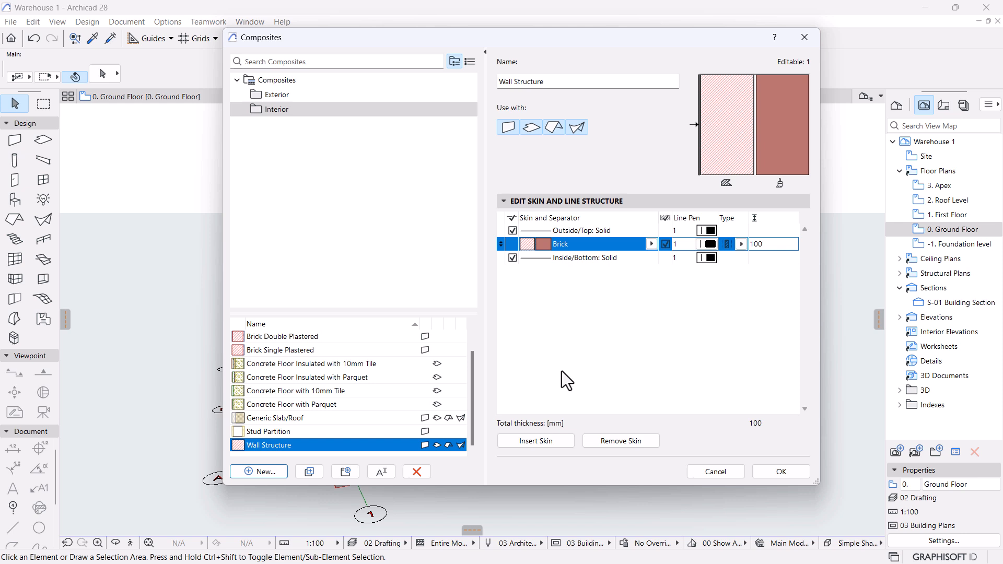
# Insert more Brick skins into Wall Structure for four 100 mm layers totalling 400 mm, then confirm.
pyautogui.click(531, 440)
pyautogui.click(531, 441)
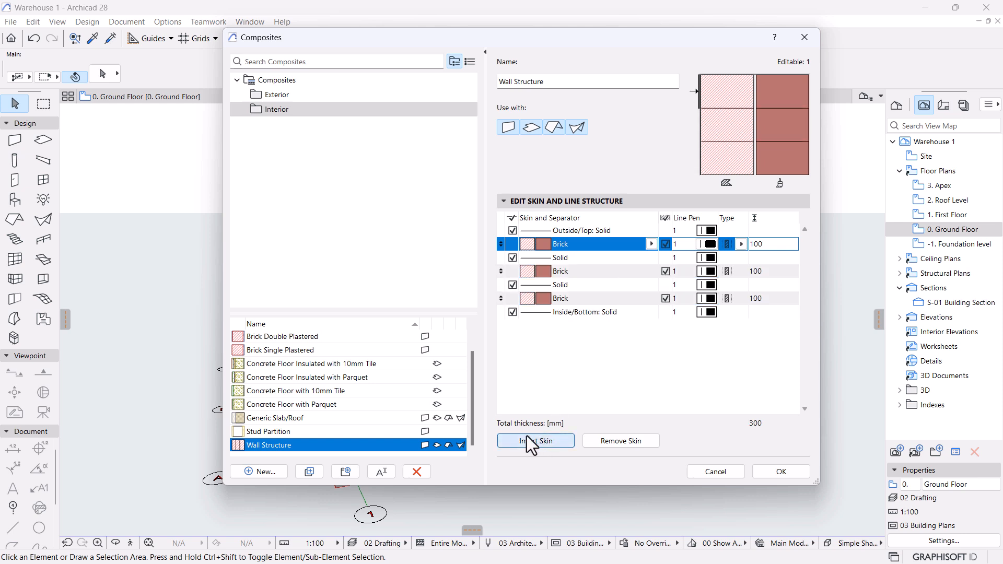
pyautogui.click(525, 440)
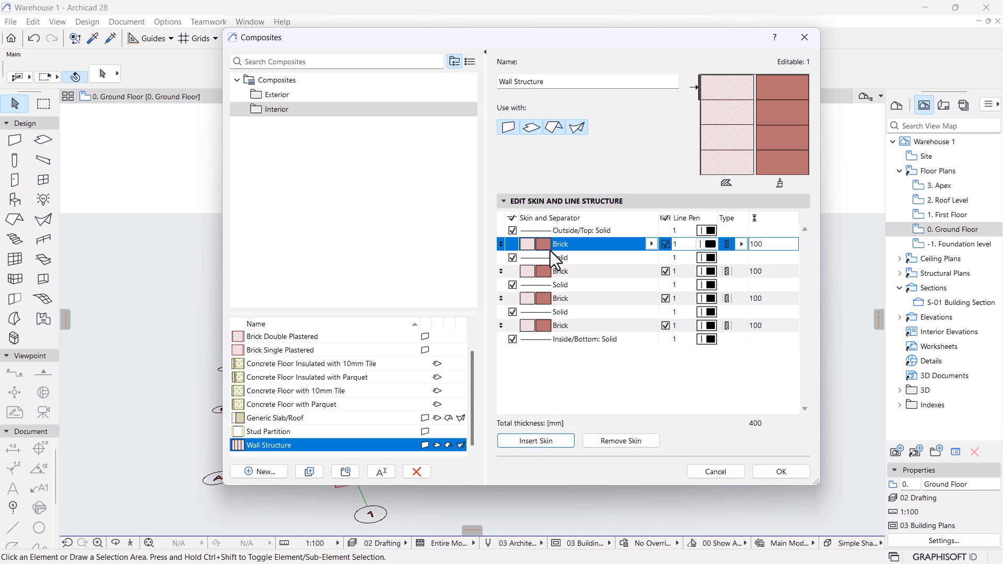
pyautogui.click(598, 246)
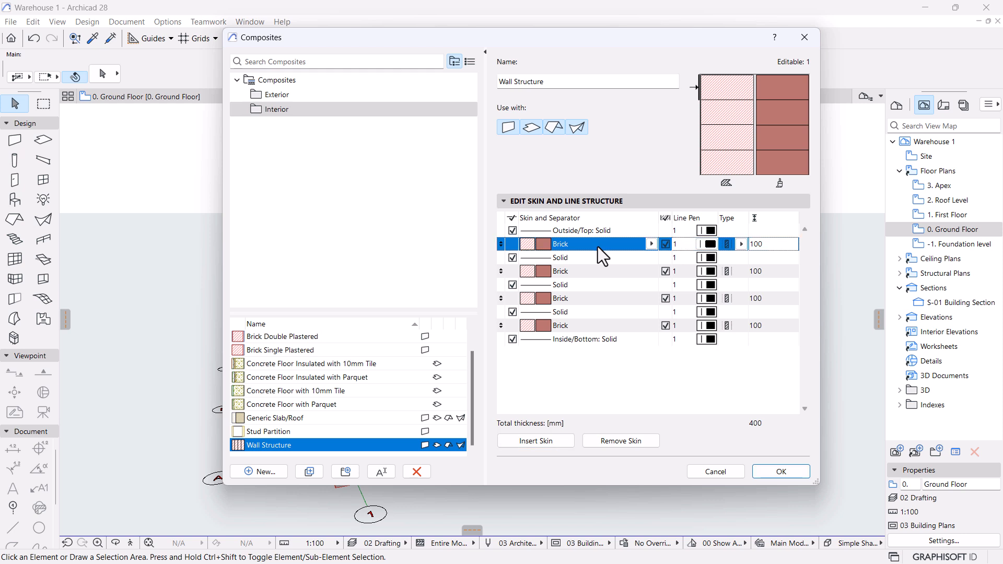
pyautogui.click(651, 245)
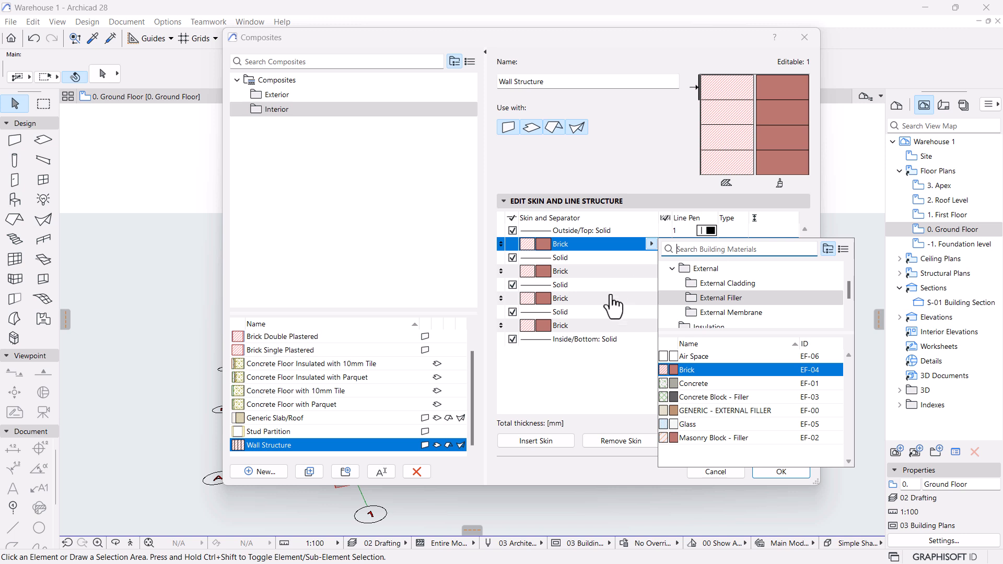
pyautogui.click(573, 360)
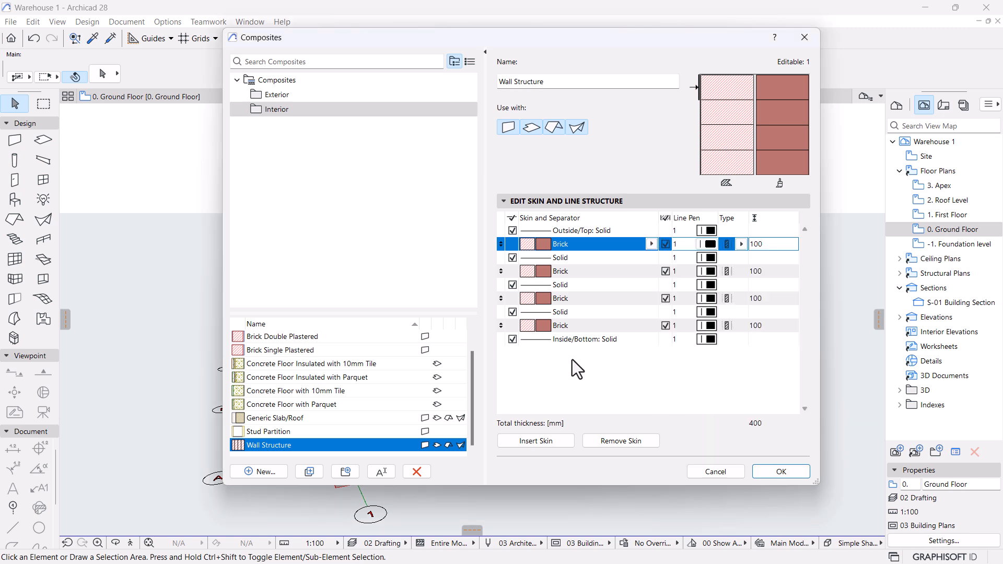
pyautogui.click(785, 472)
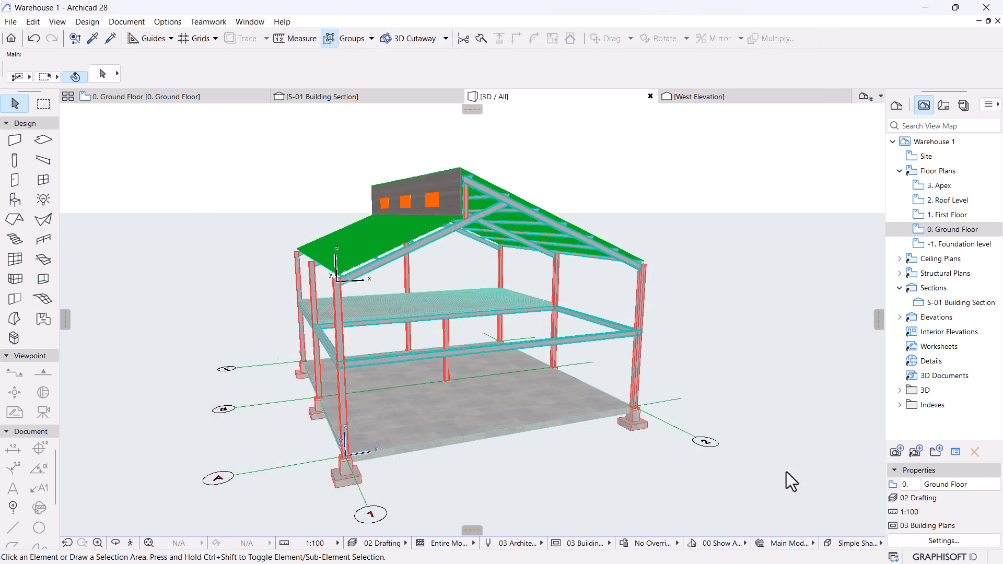
# Open Building Materials and duplicate the Steel - Stainless material.
pyautogui.click(164, 21)
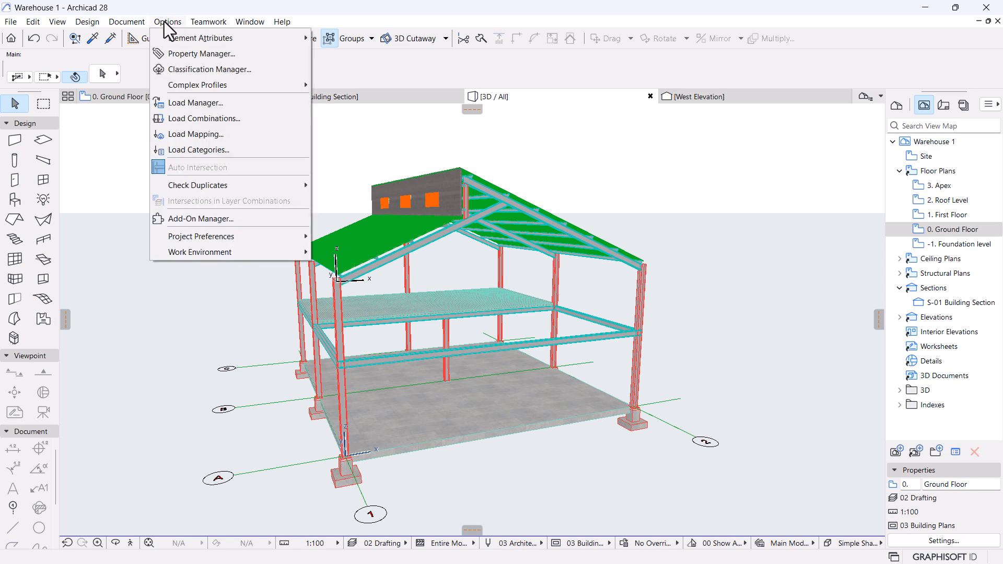
pyautogui.moveTo(162, 33)
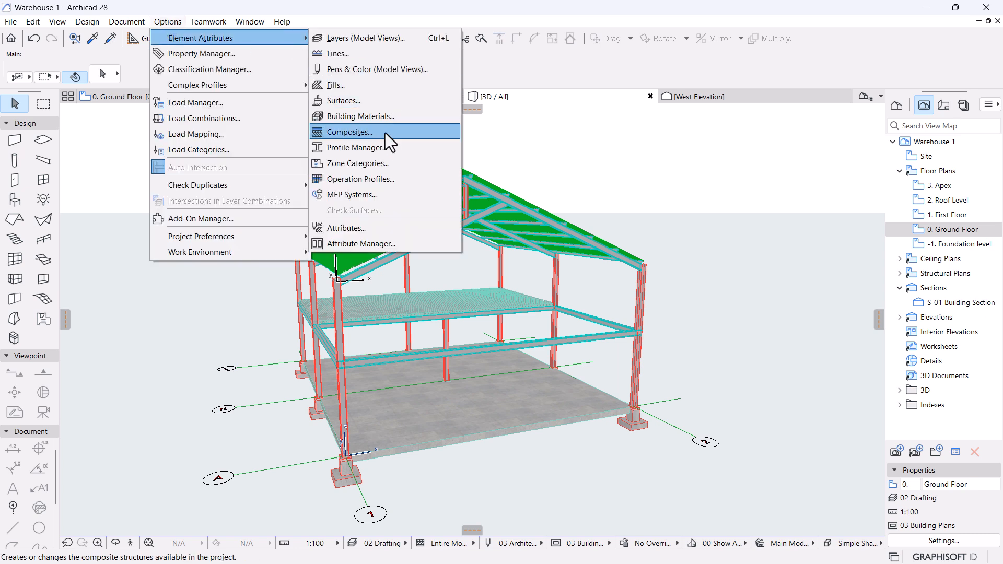
pyautogui.click(366, 116)
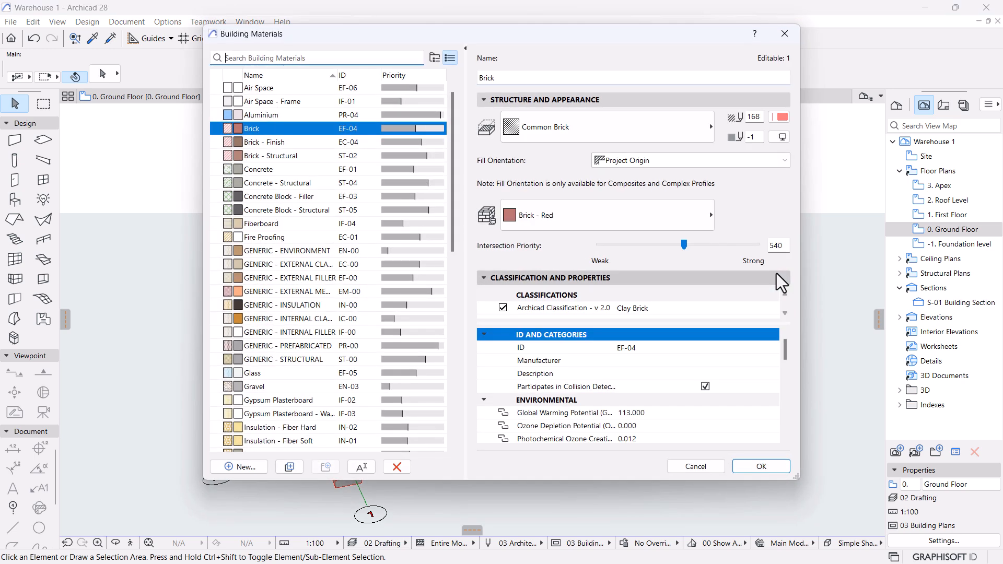
pyautogui.moveTo(450, 140); pyautogui.dragTo(453, 333)
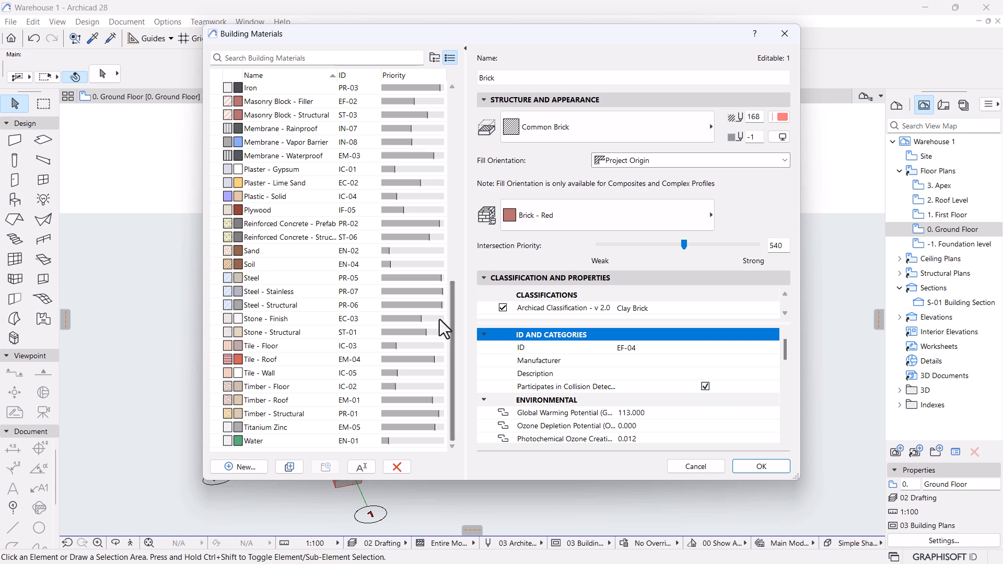
pyautogui.moveTo(346, 327)
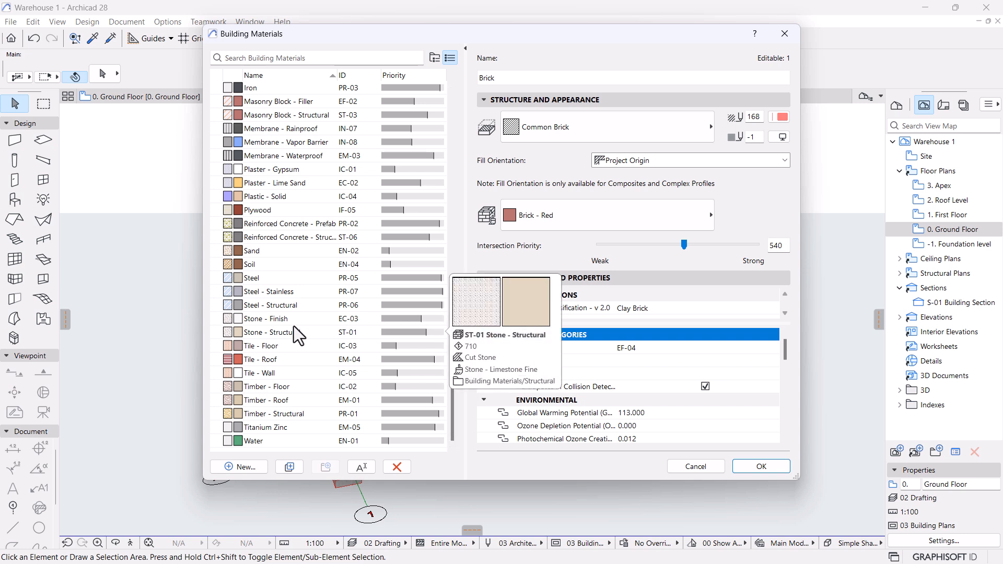
pyautogui.moveTo(285, 305)
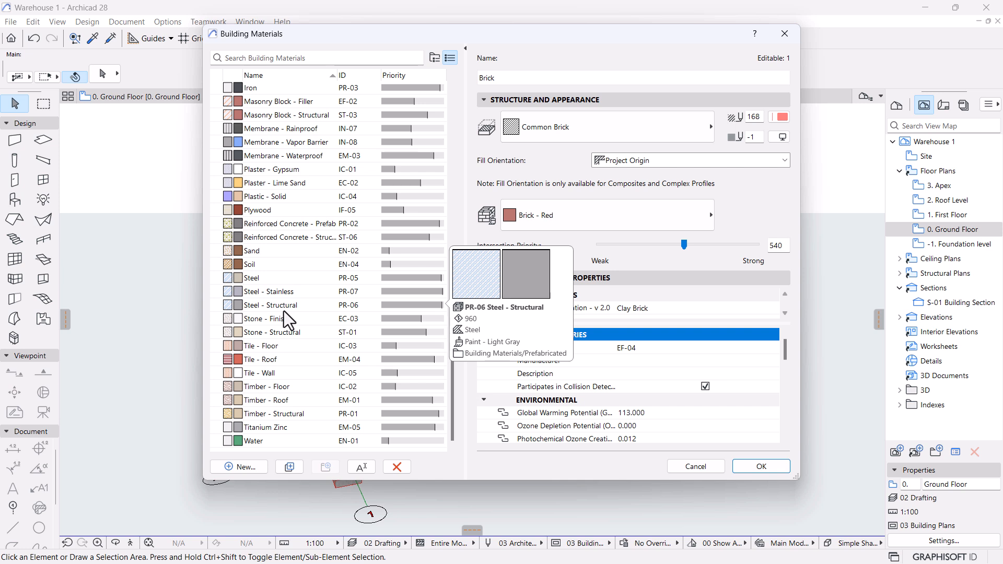
pyautogui.moveTo(246, 293)
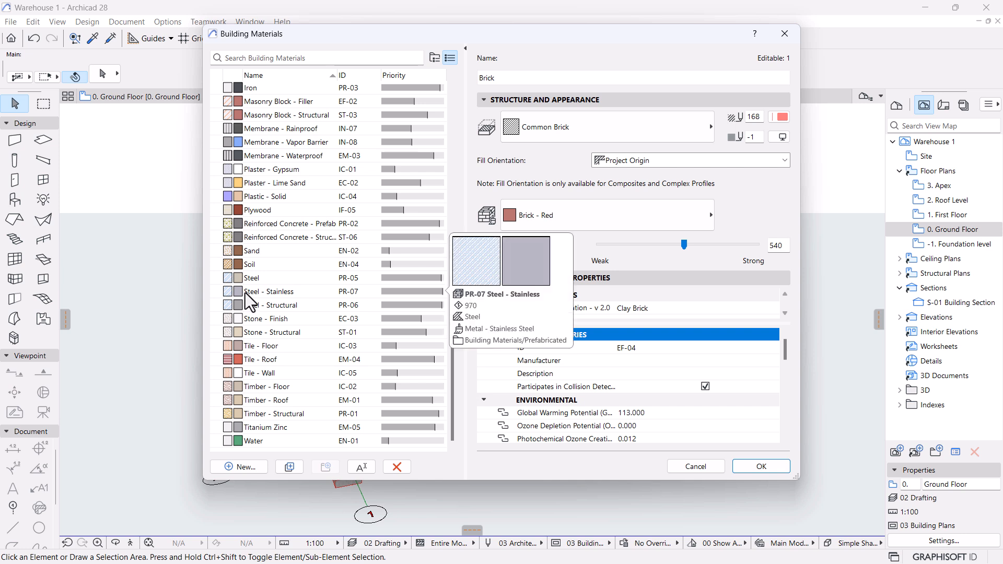
pyautogui.click(247, 293)
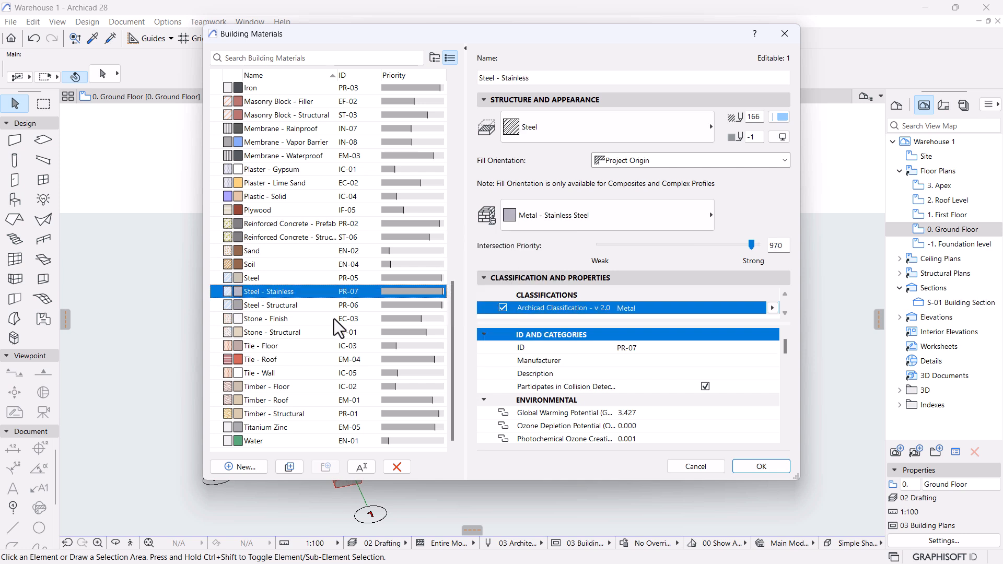
pyautogui.click(288, 468)
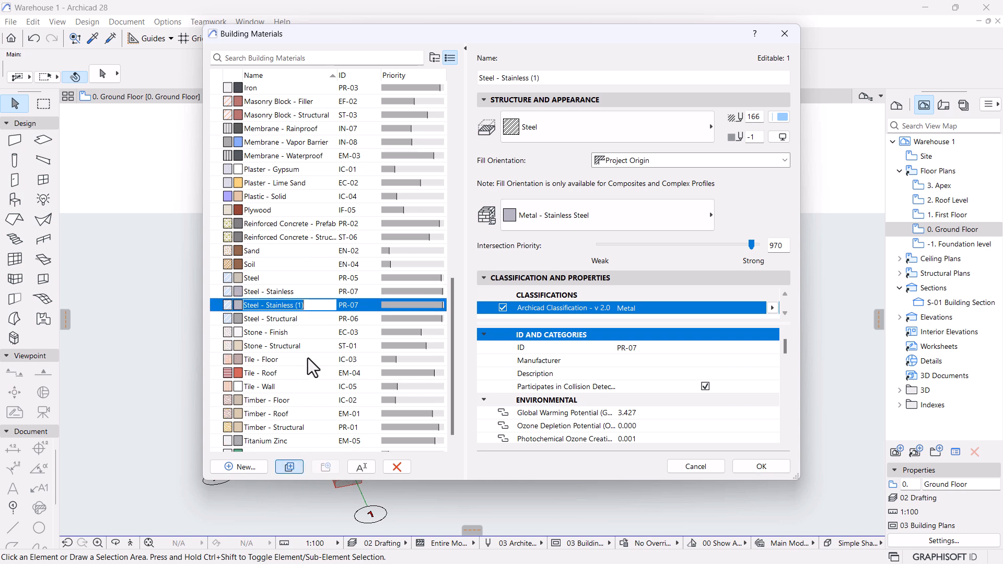
# Rename the duplicate to 'Steel - Cladding' and select it.
pyautogui.moveTo(304, 305); pyautogui.dragTo(267, 307)
pyautogui.write('Cladding')
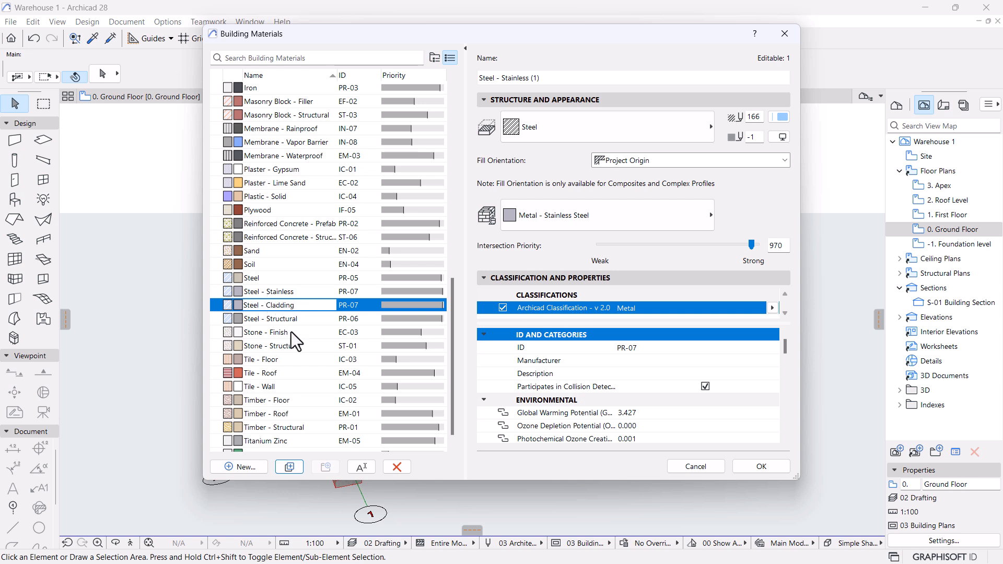
pyautogui.click(246, 314)
pyautogui.click(281, 291)
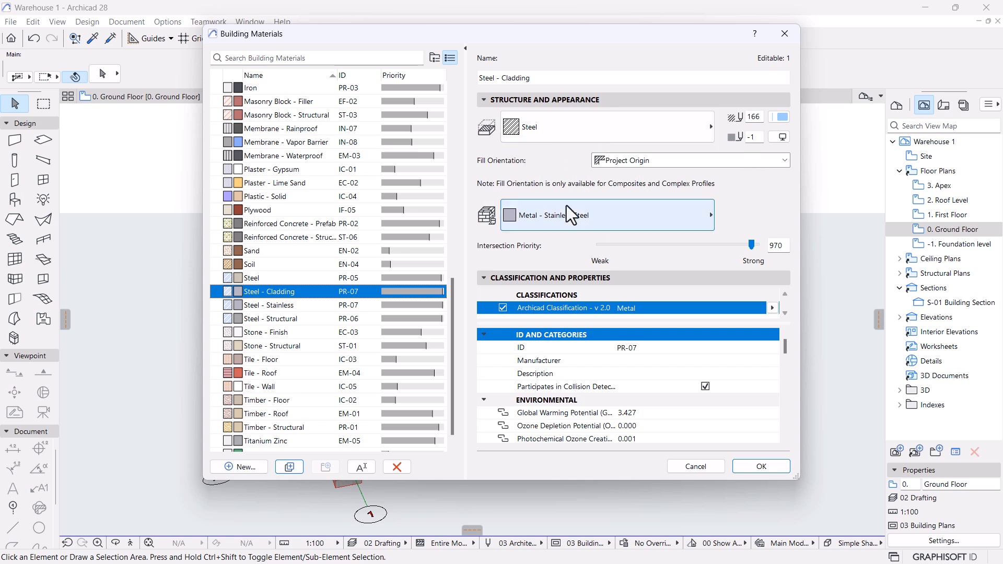
pyautogui.click(604, 214)
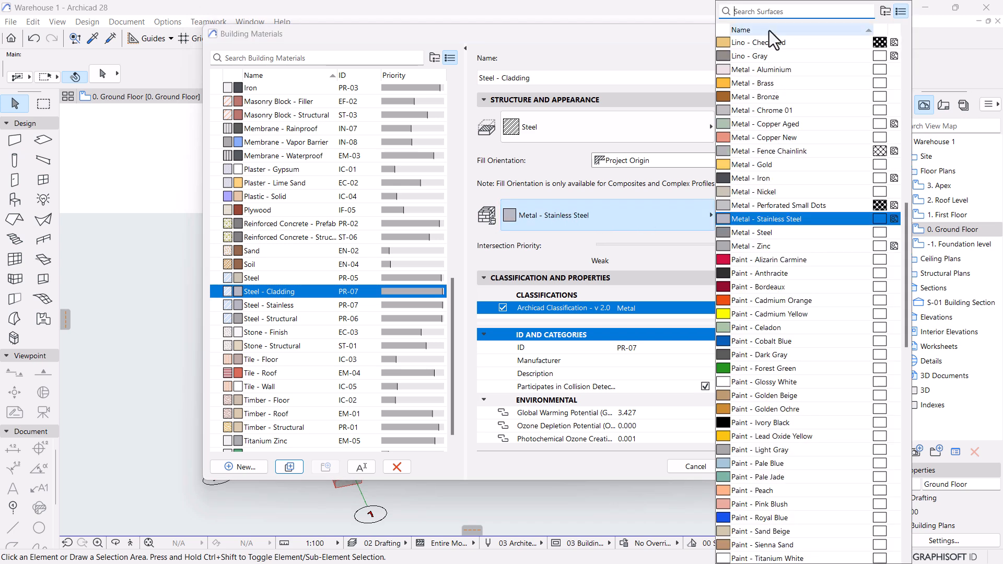
# Search surfaces for 'roof' and assign Roof - Corrugated Sheet Matte to Steel - Cladding.
pyautogui.write('co')
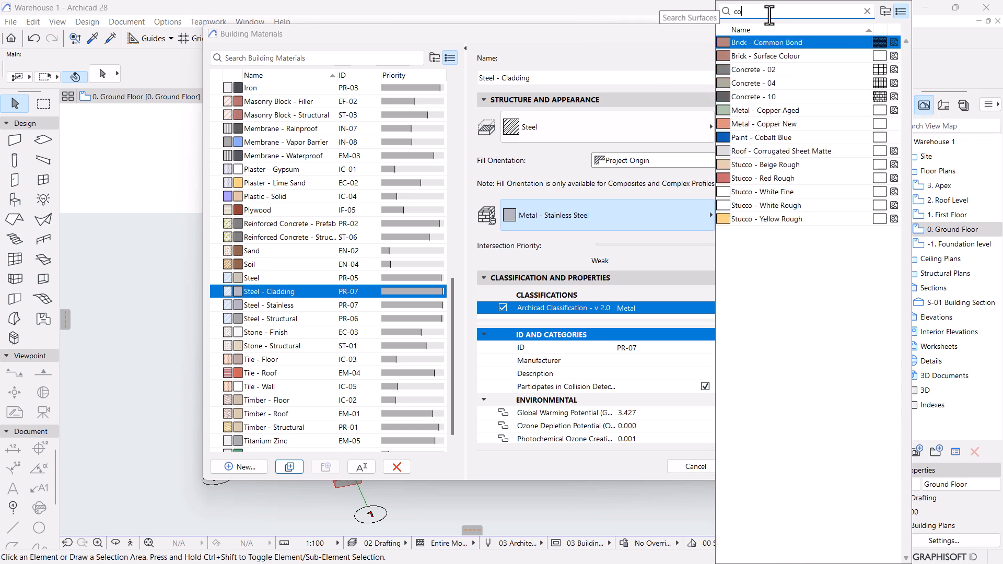
pyautogui.doubleClick(769, 12)
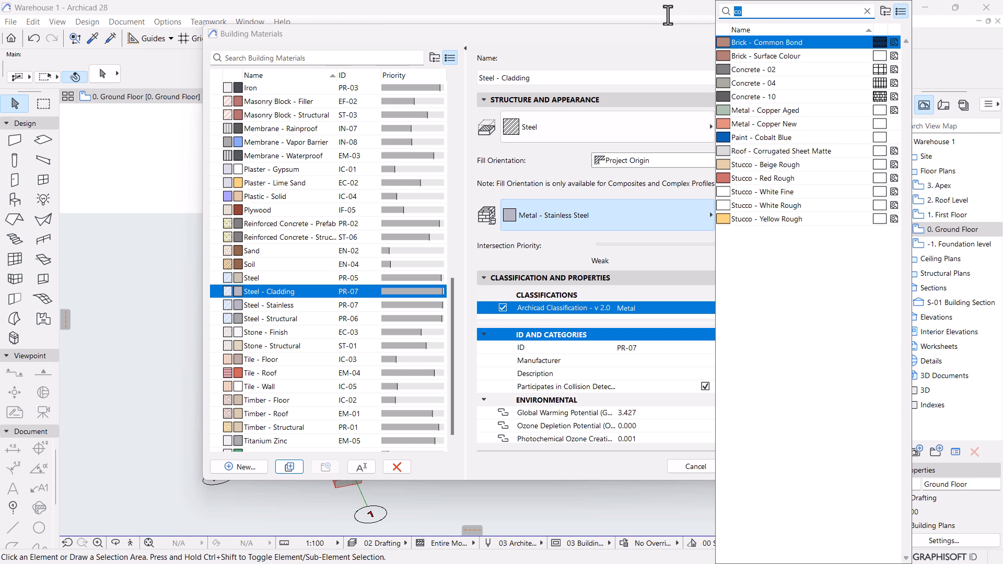
pyautogui.write('roof')
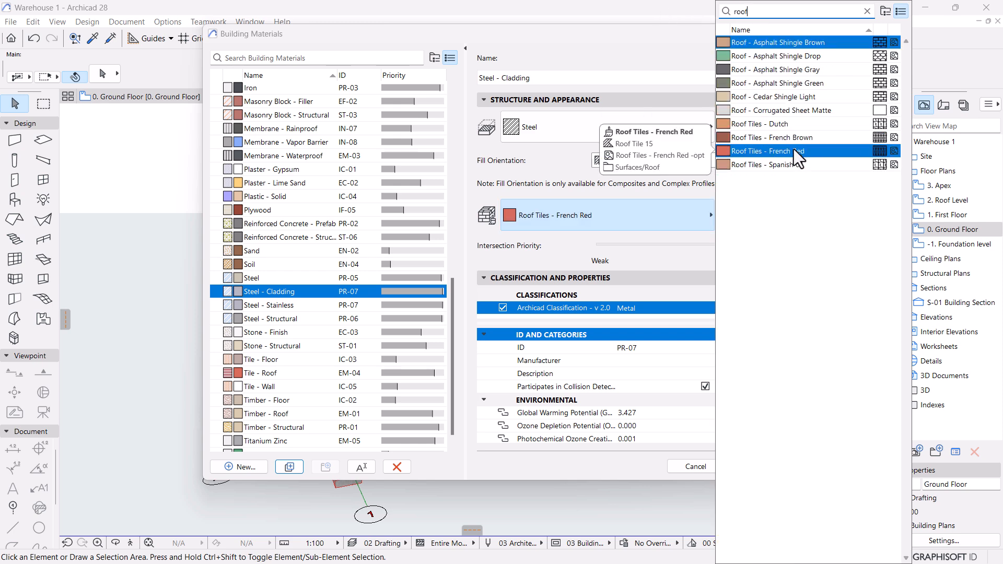
pyautogui.click(781, 110)
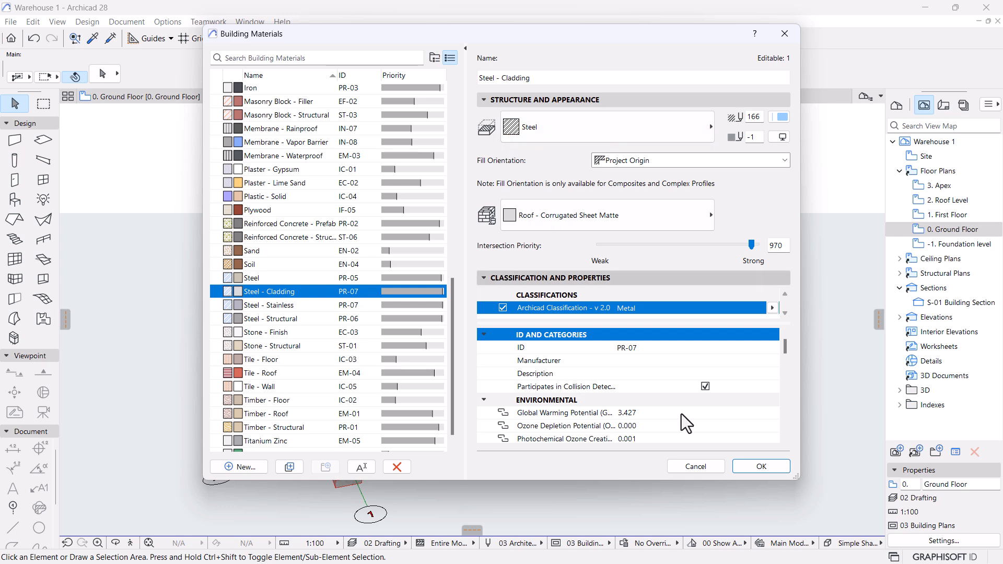
# Accept the material changes, then open the Composites editor from Element Attributes.
pyautogui.click(759, 466)
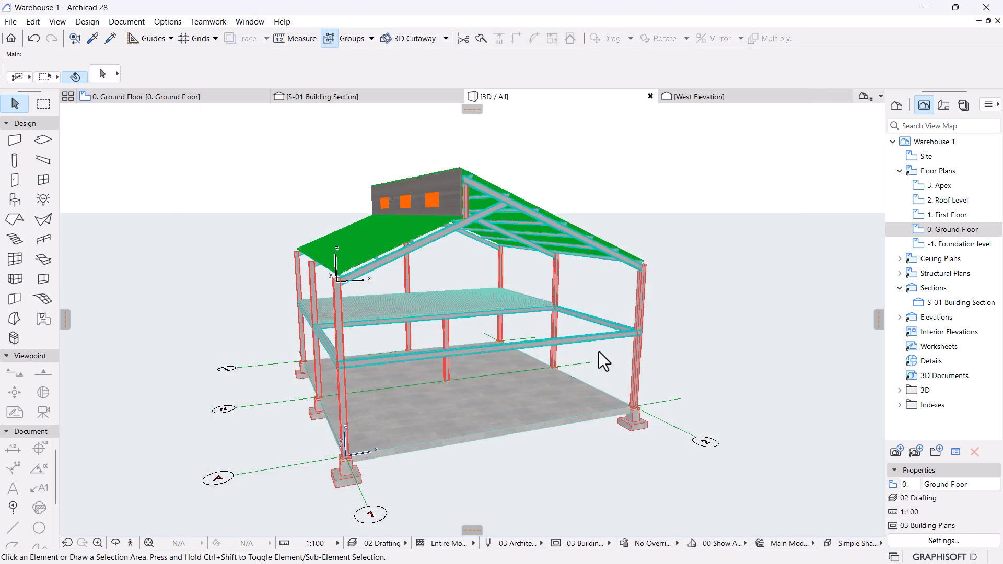
pyautogui.scroll(3, 390, 230)
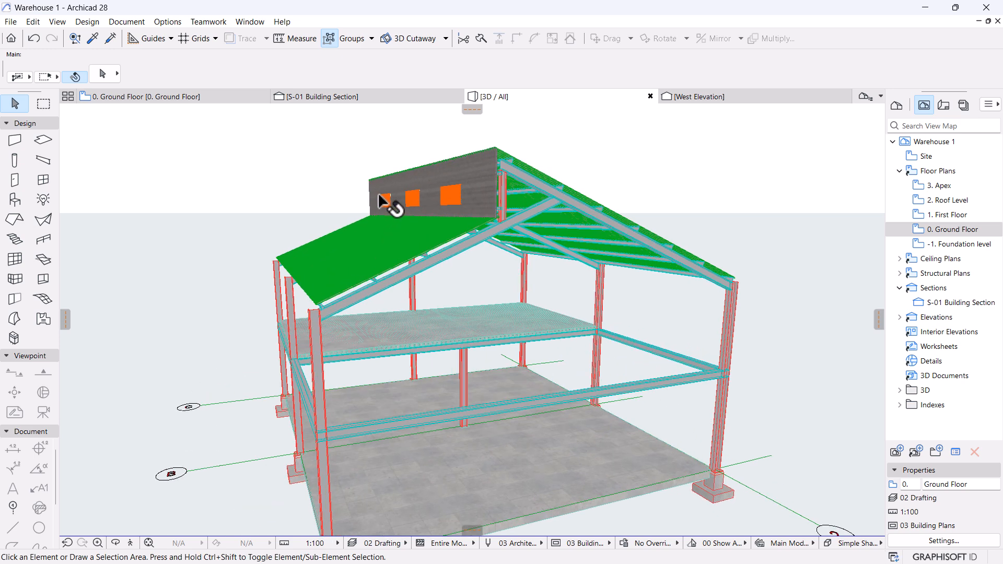
pyautogui.click(169, 23)
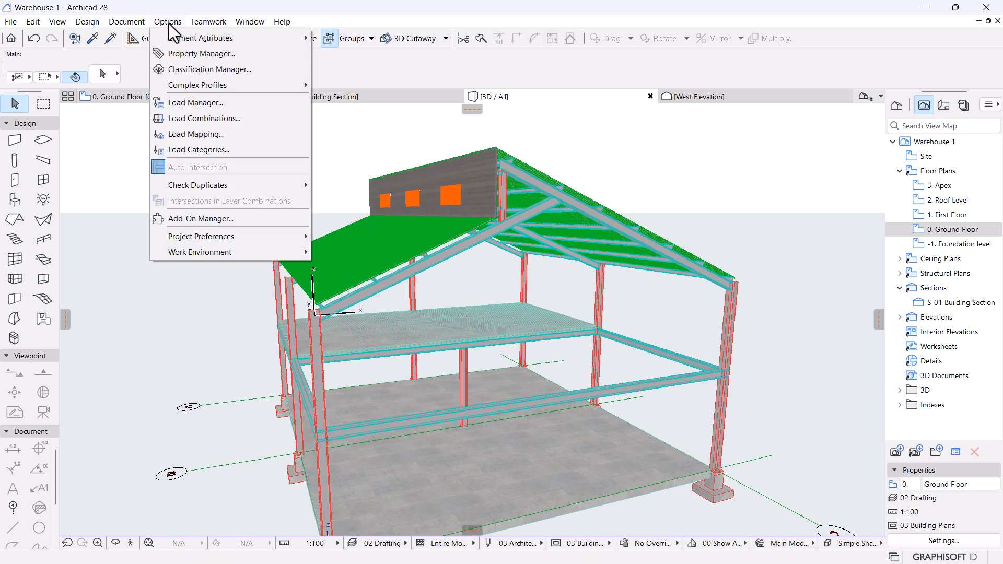
pyautogui.moveTo(174, 42)
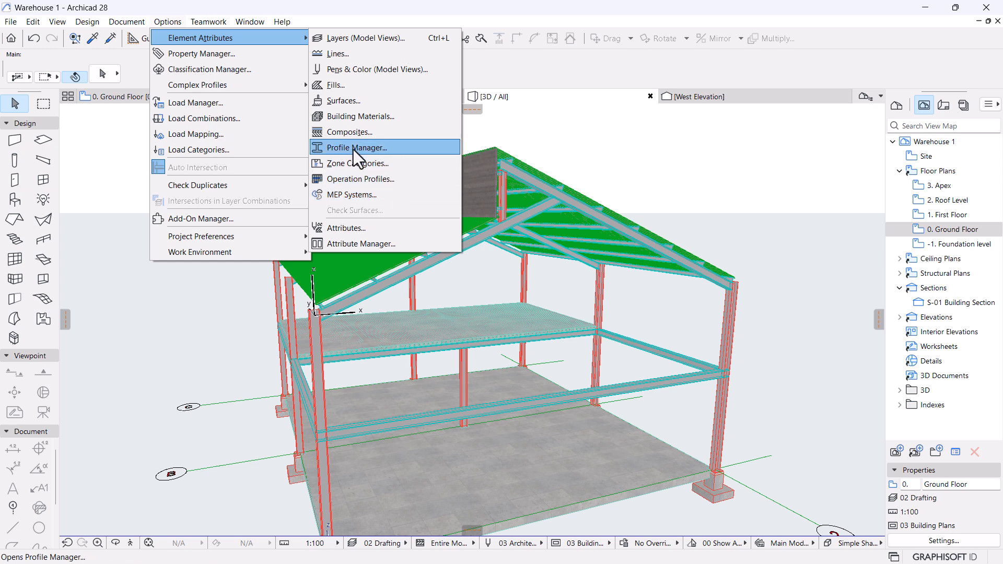
pyautogui.click(348, 132)
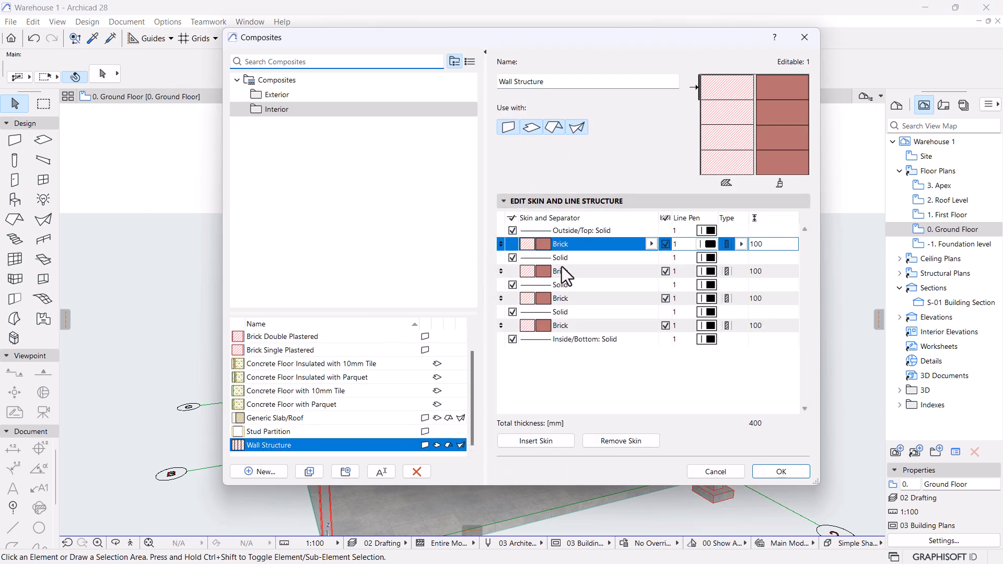
# Make the first Brick skin 50 mm Steel - Cladding.
pyautogui.click(652, 244)
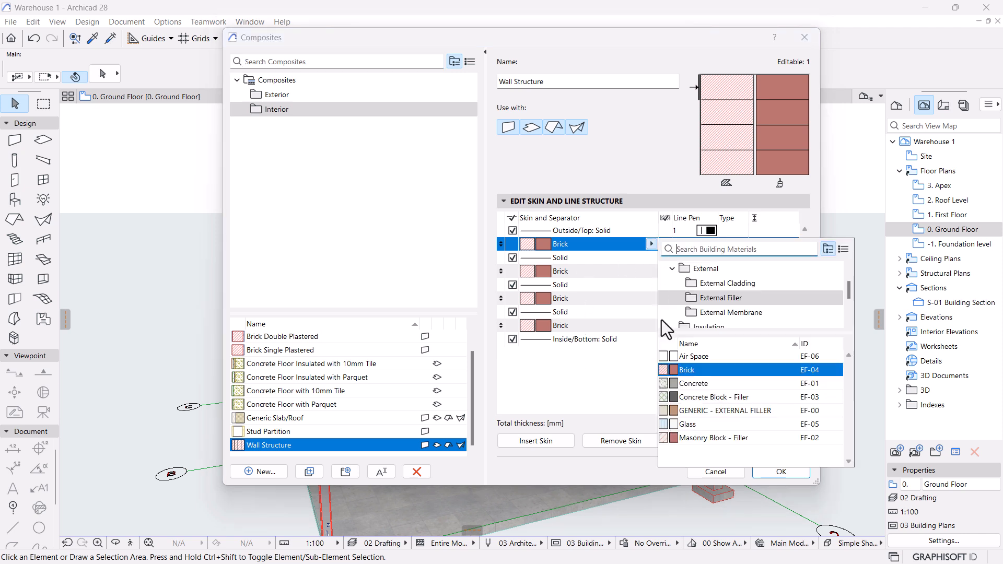
pyautogui.click(730, 249)
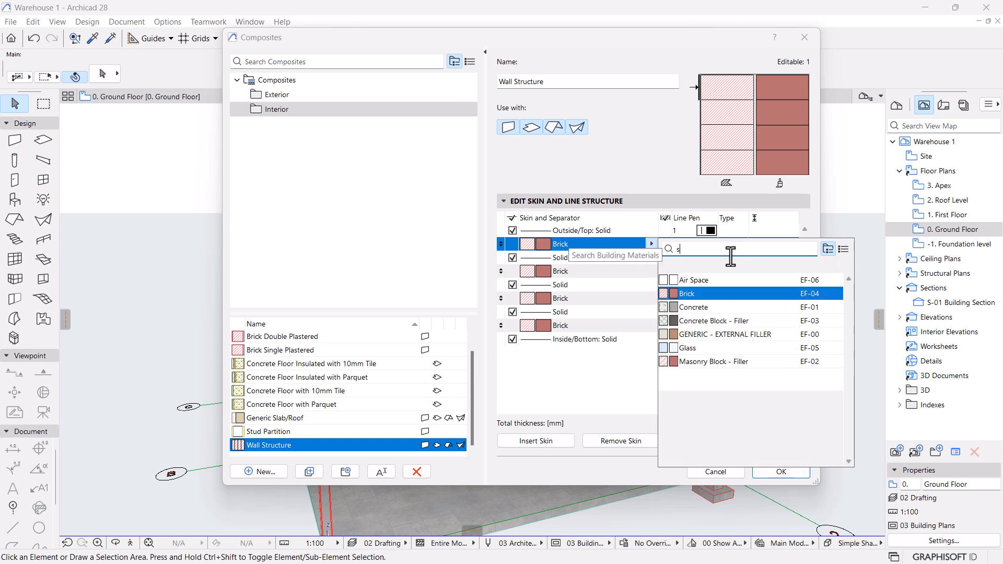
pyautogui.write('stee')
pyautogui.click(721, 106)
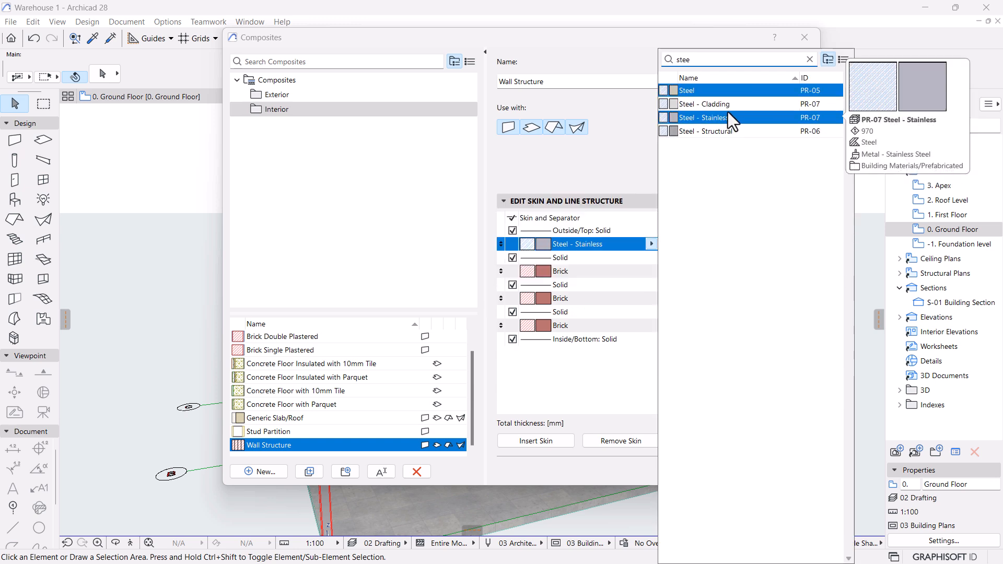
pyautogui.click(764, 244)
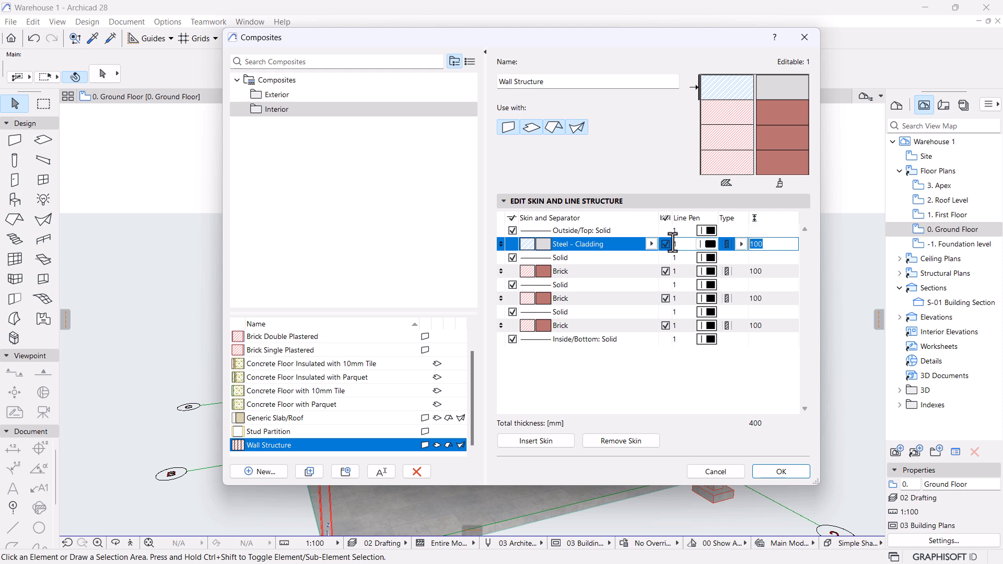
pyautogui.write('50')
pyautogui.click(598, 271)
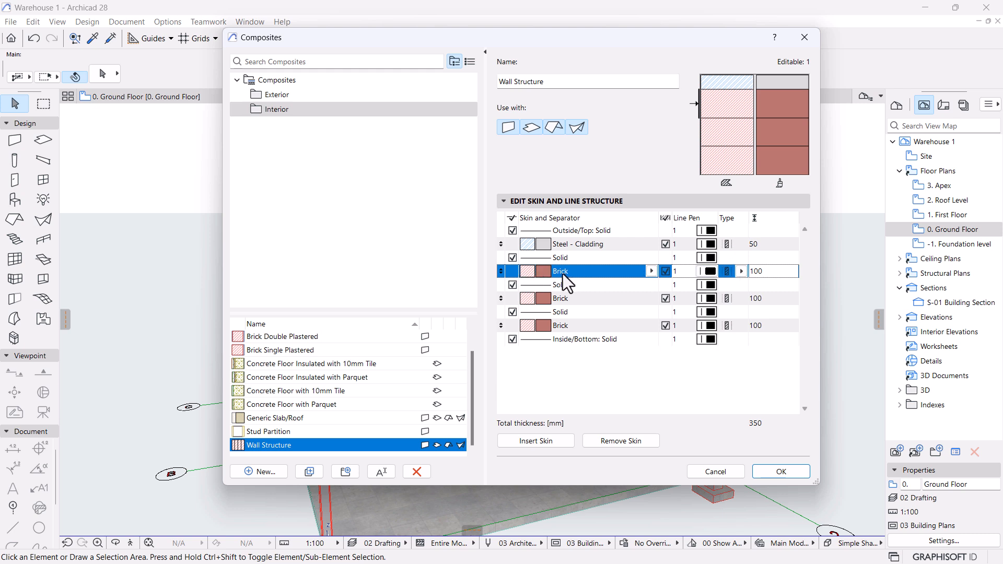
# Make the second Brick skin 152 mm Air Space.
pyautogui.click(651, 271)
pyautogui.write('air')
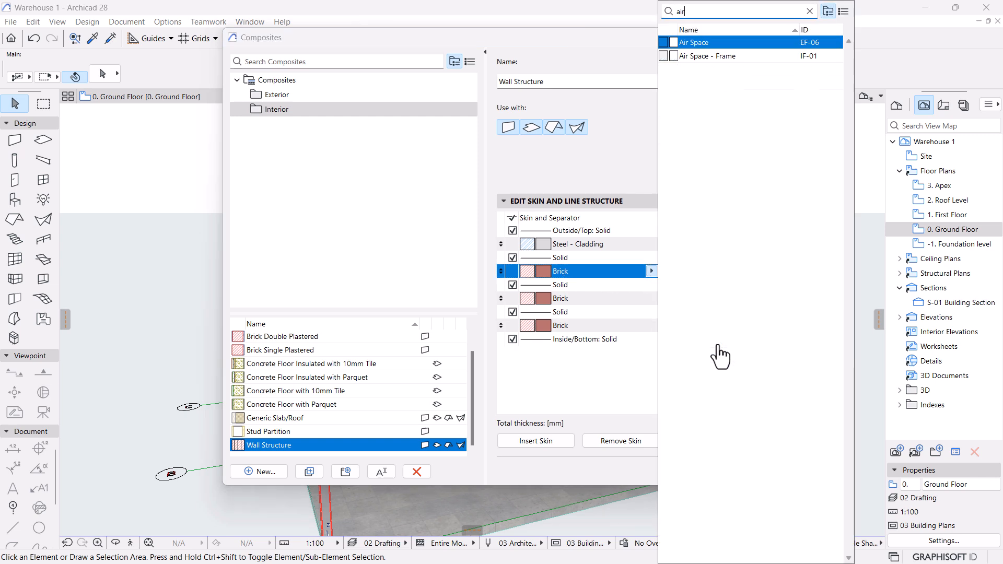
pyautogui.click(695, 44)
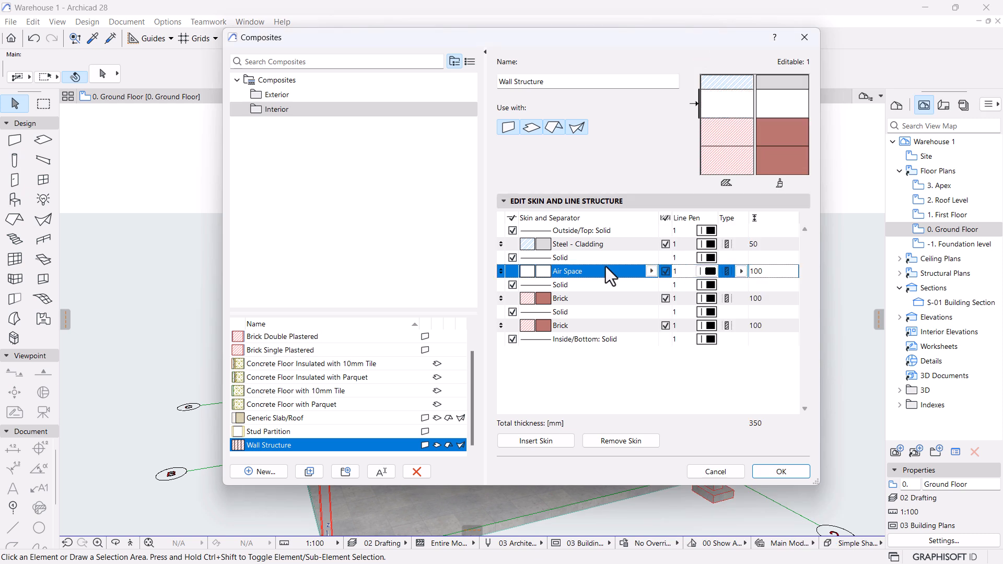
pyautogui.click(756, 271)
pyautogui.write('152')
pyautogui.press('Return')
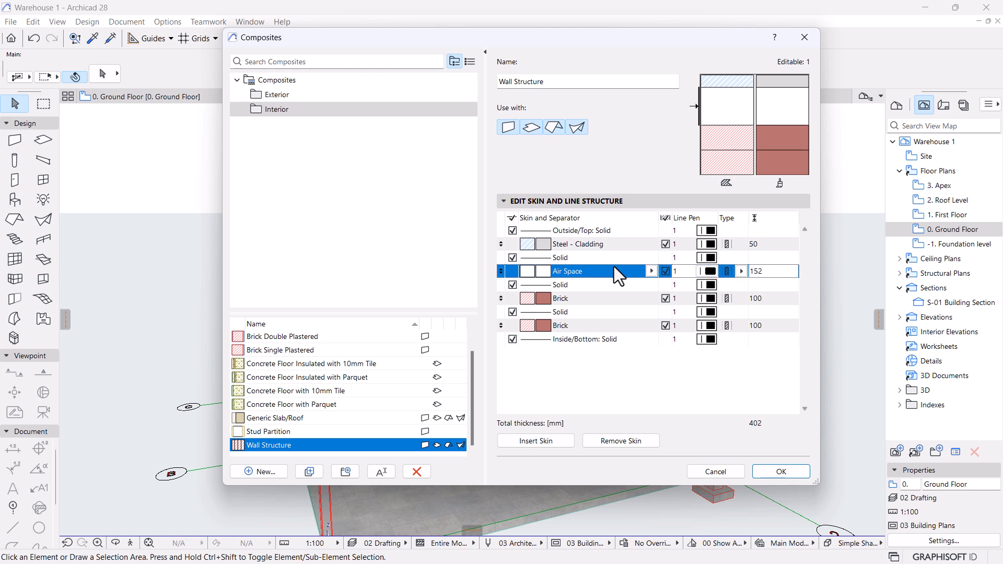
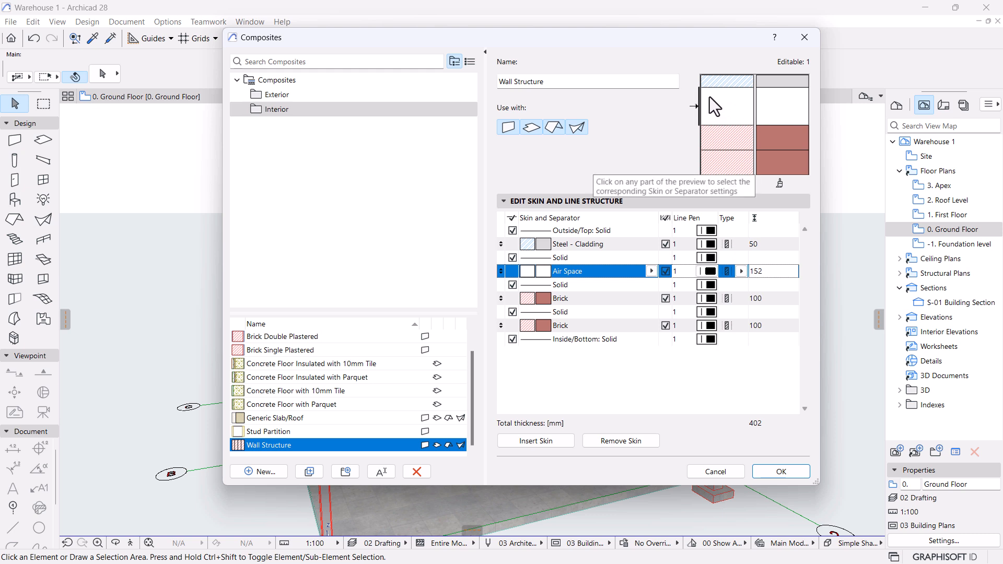
# Make the first Brick skin of Wall Structure 250 mm thick.
pyautogui.click(569, 298)
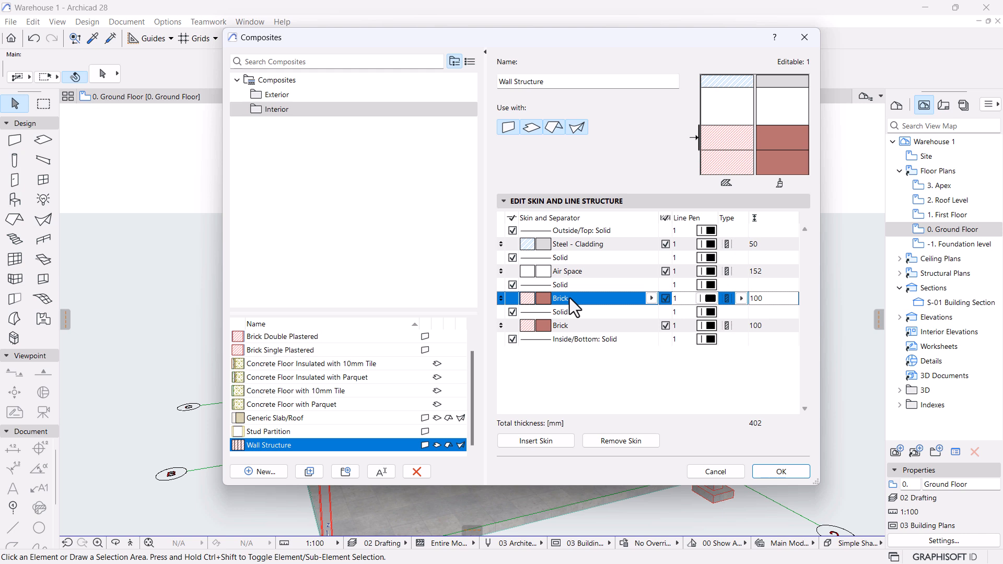
pyautogui.write('250')
pyautogui.click(567, 324)
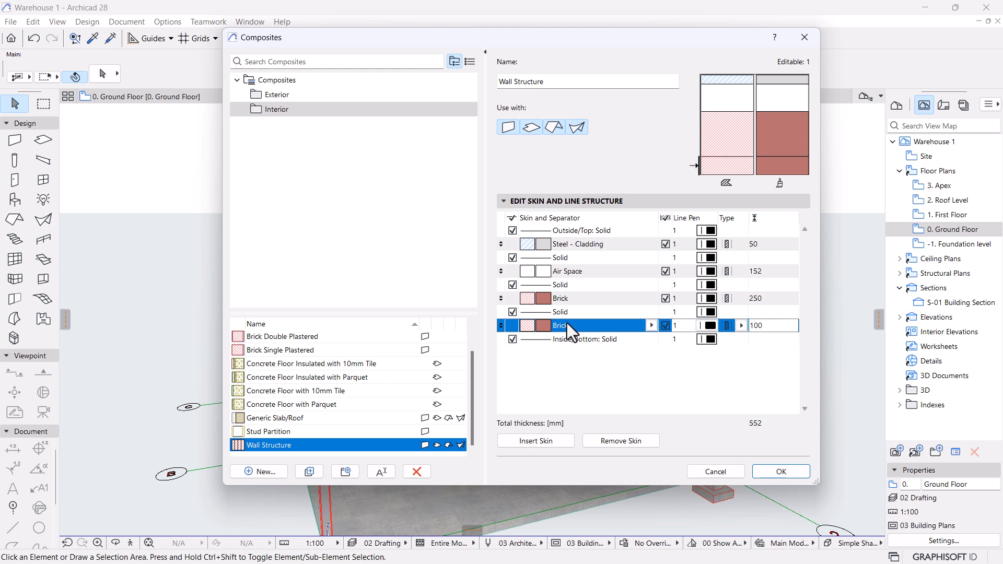
# Turn the second Brick skin into a 12 mm Plaster - Lime Sand skin.
pyautogui.doubleClick(788, 326)
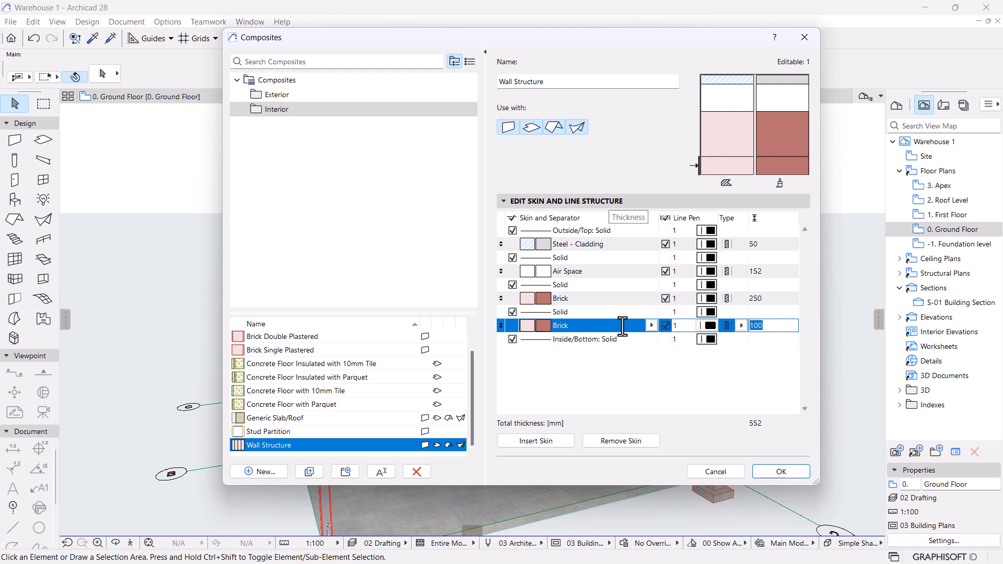
pyautogui.write('12')
pyautogui.click(607, 322)
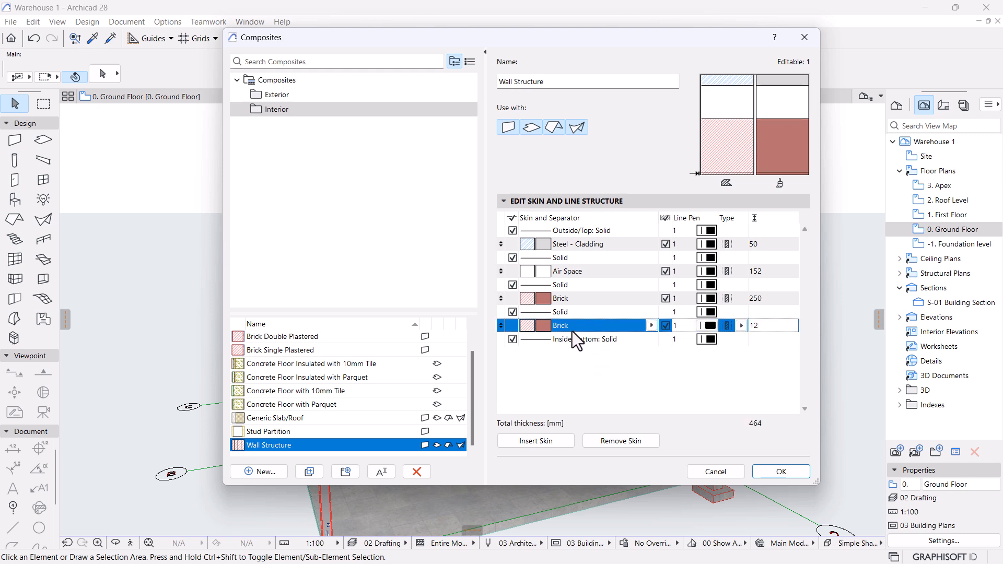
pyautogui.click(652, 325)
pyautogui.write('plat')
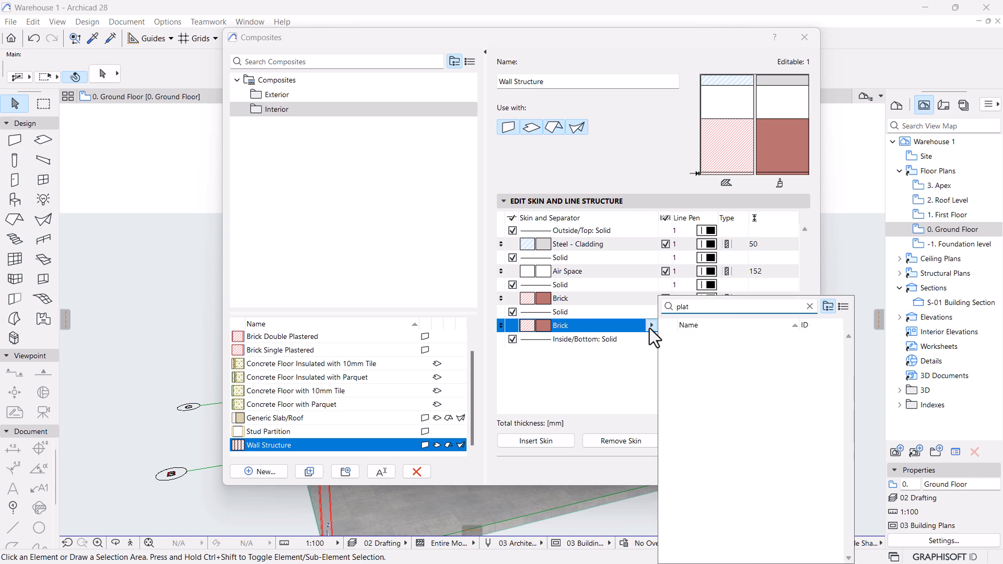
pyautogui.press('BackSpace')
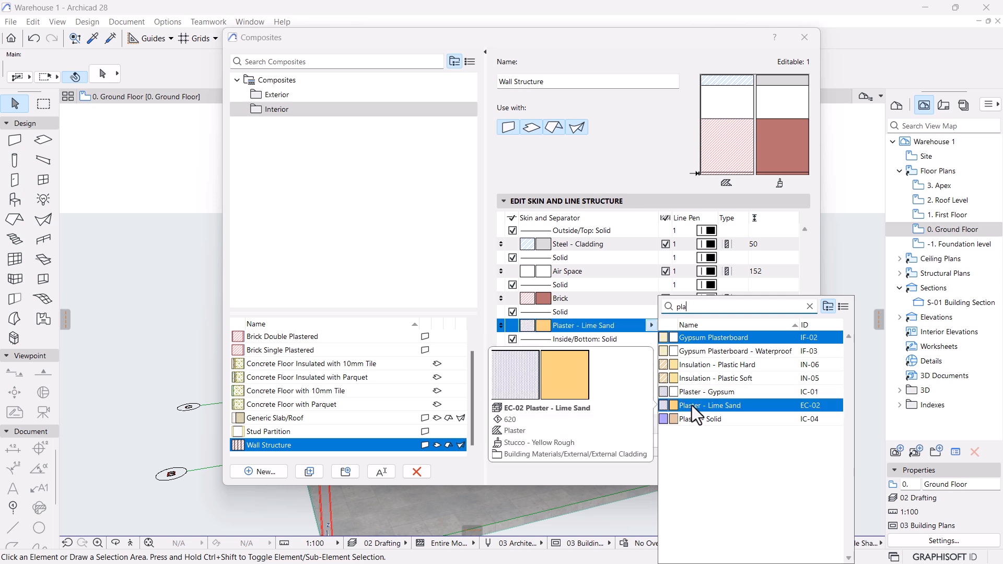
pyautogui.click(710, 406)
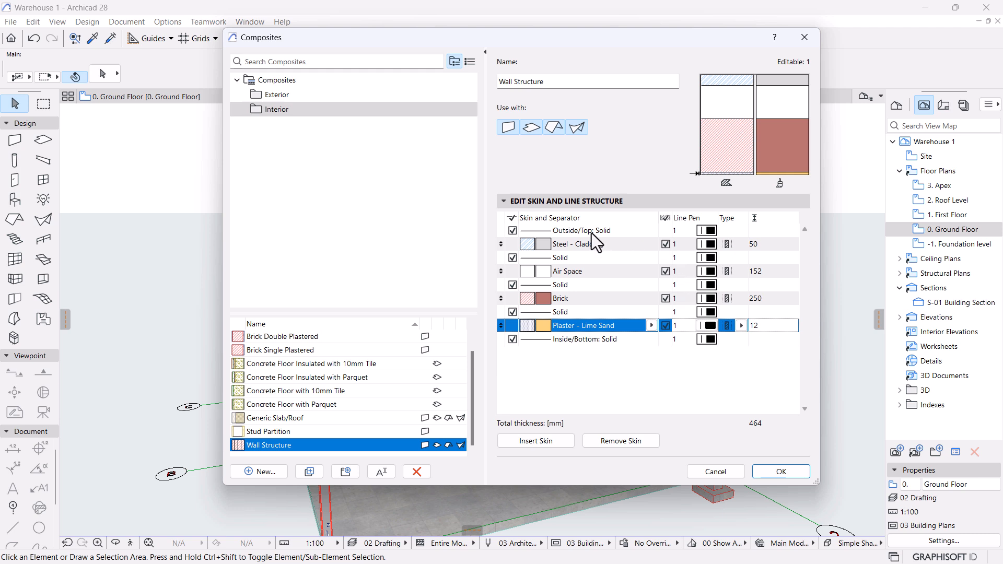
# Give the Brick skin and the separators above and below it line pen 7.
pyautogui.click(684, 303)
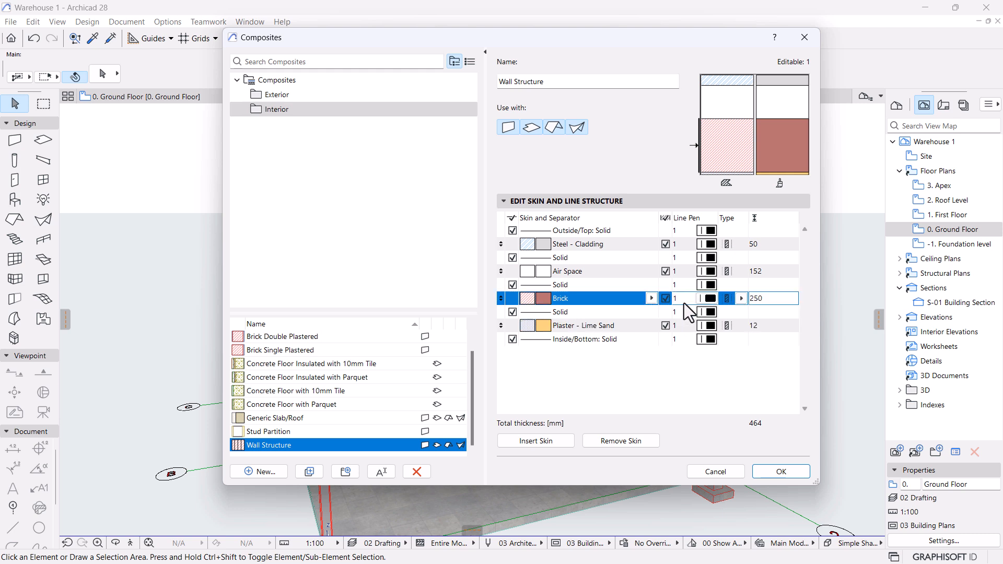
pyautogui.click(711, 298)
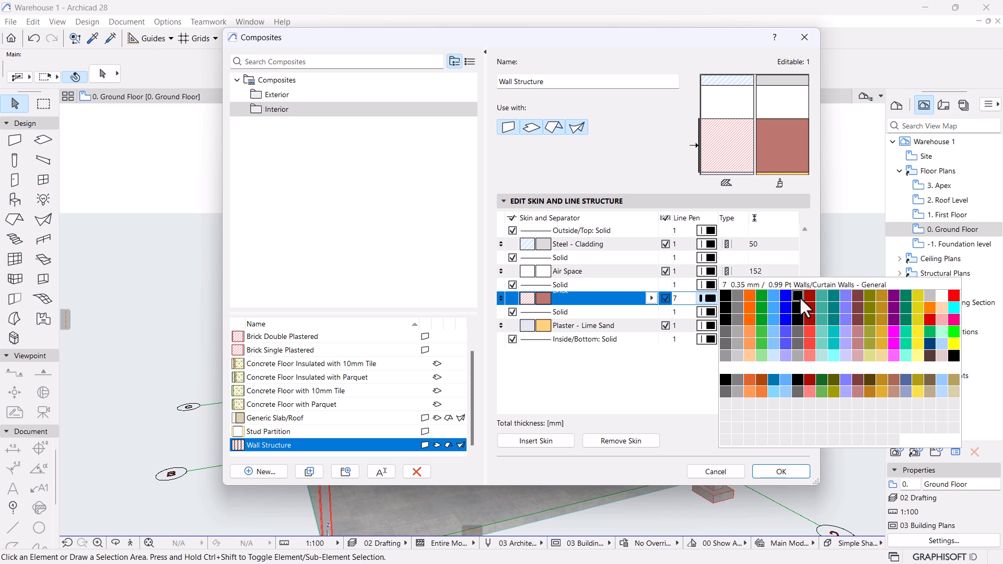
pyautogui.click(800, 297)
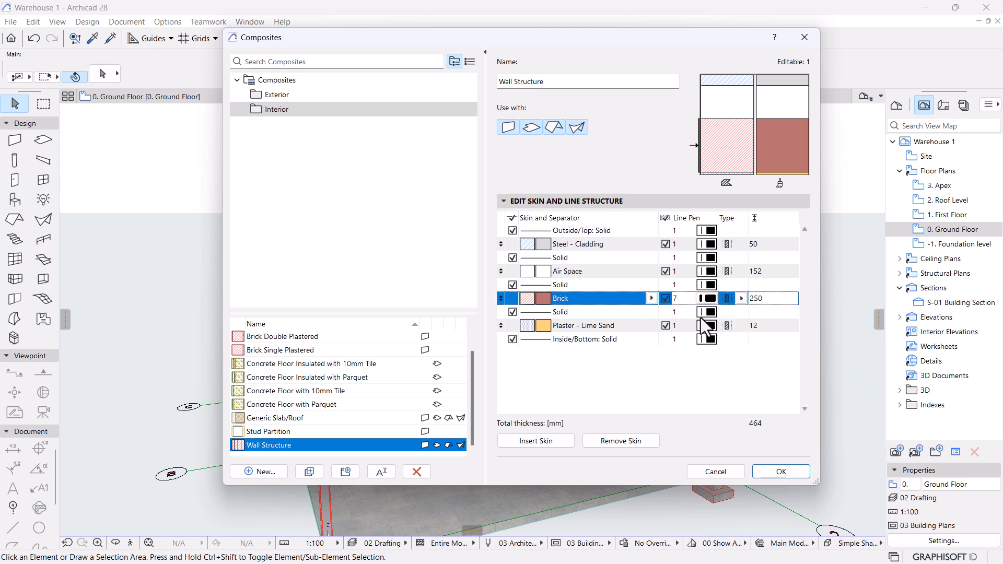
pyautogui.click(677, 313)
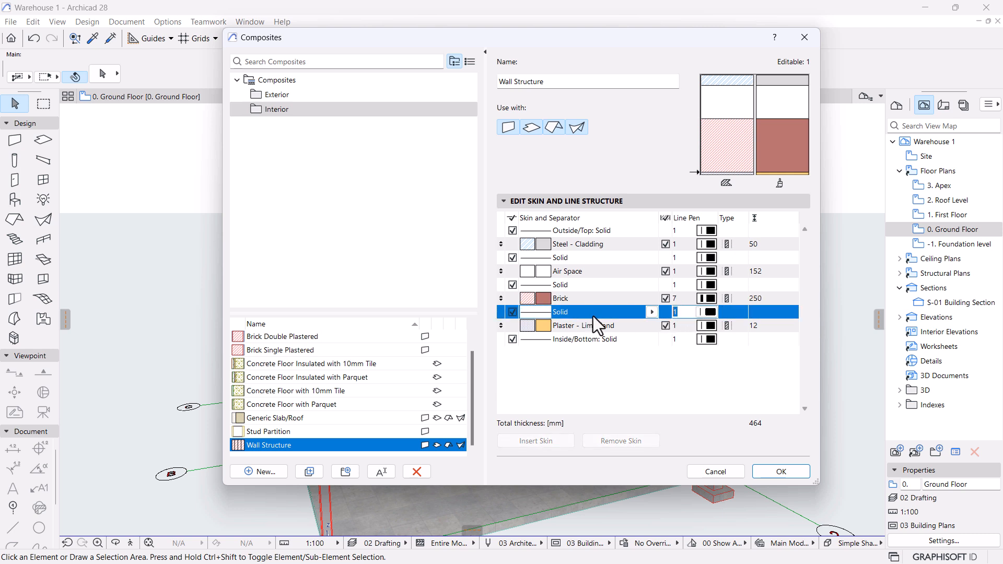
pyautogui.write('7')
pyautogui.click(680, 285)
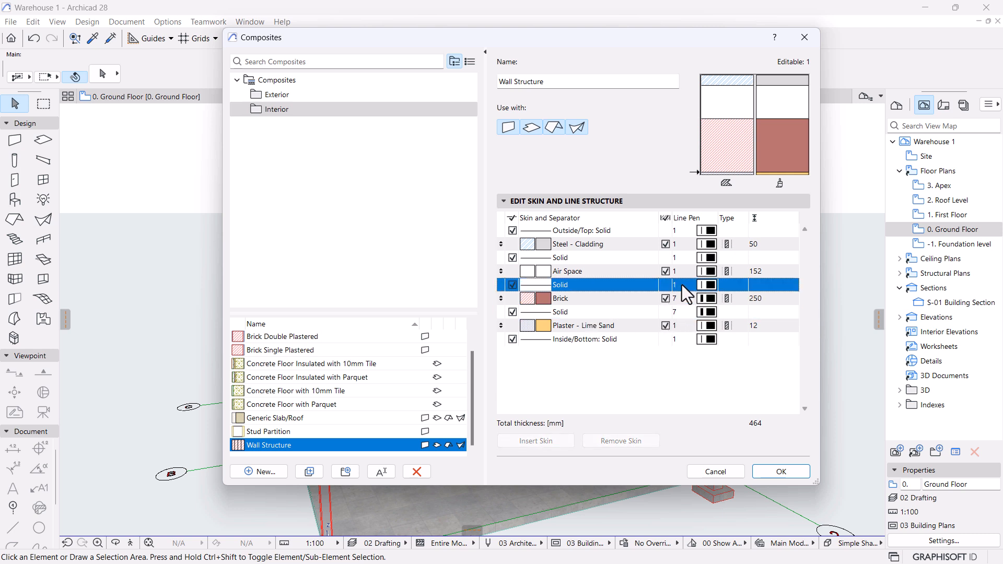
pyautogui.write('7')
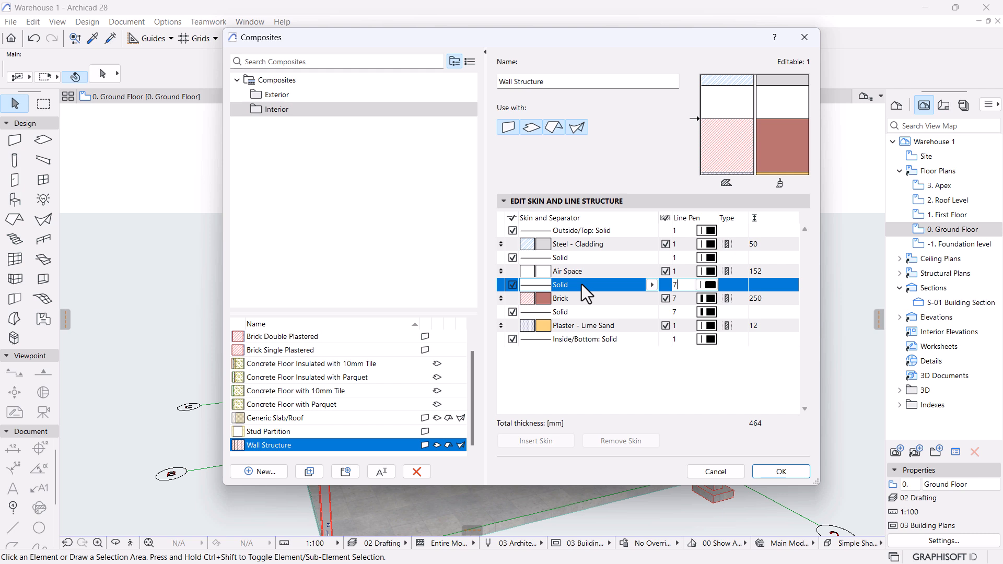
# Set line pen 142 for the Plaster skin and the Inside/Bottom line.
pyautogui.click(588, 324)
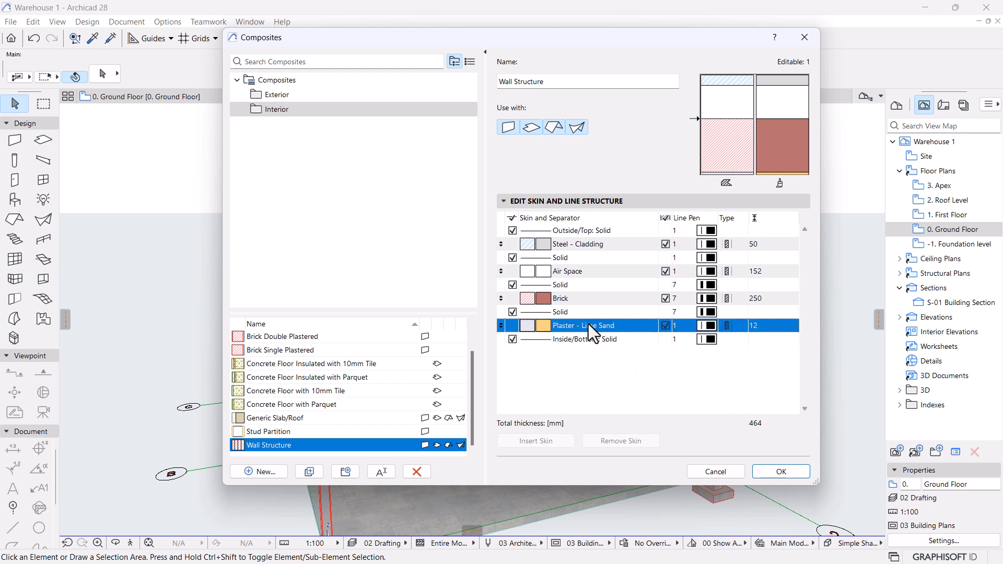
pyautogui.click(710, 326)
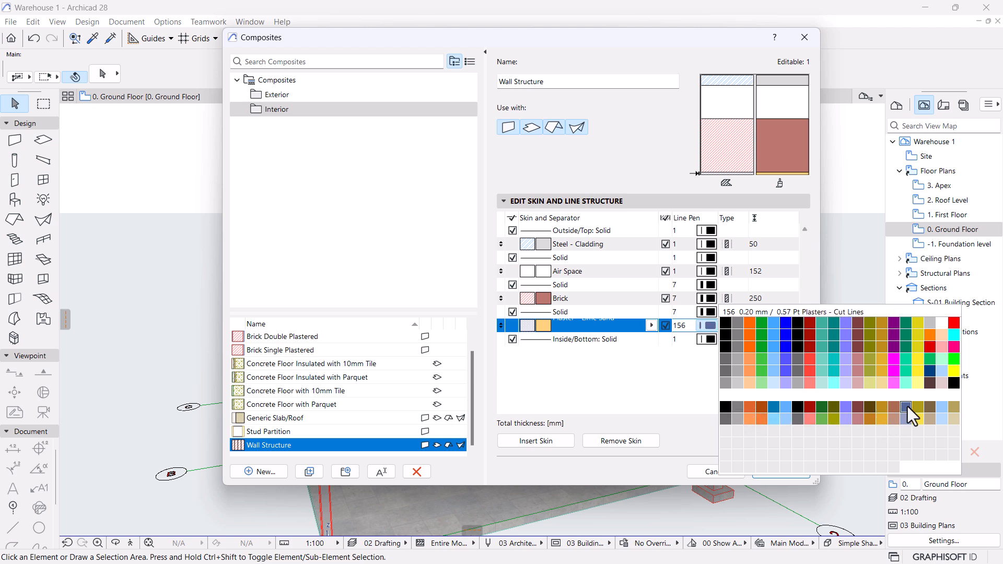
pyautogui.click(735, 407)
pyautogui.click(688, 341)
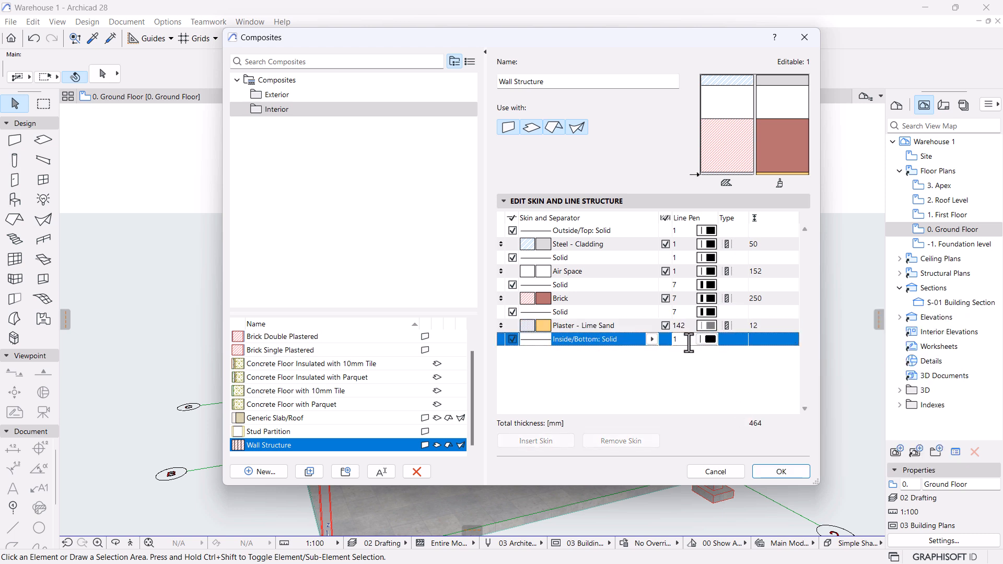
pyautogui.moveTo(689, 343); pyautogui.dragTo(592, 344)
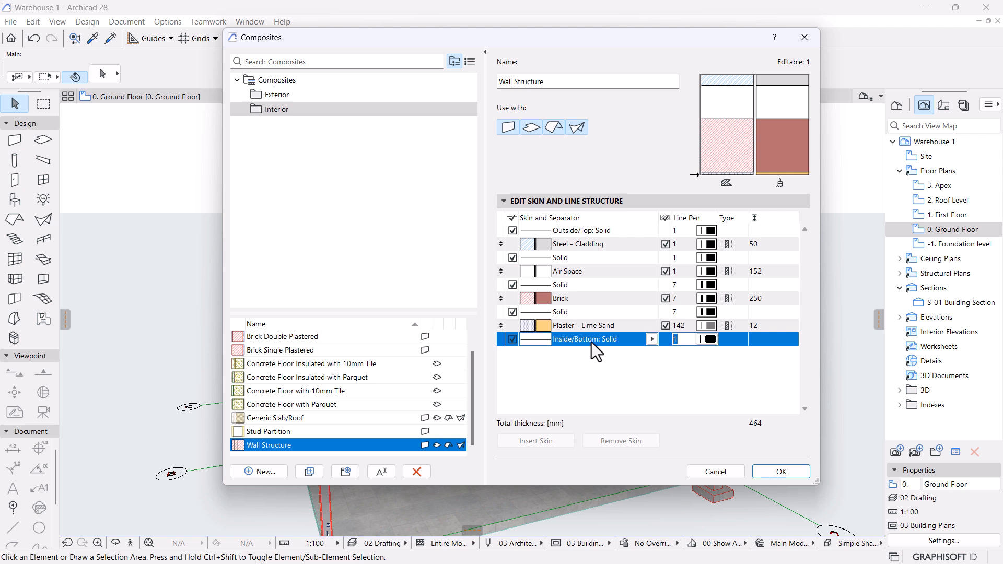
pyautogui.write('142')
# Set line pen 142 for Steel - Cladding, the separator below it, and Air Space.
pyautogui.moveTo(685, 243); pyautogui.dragTo(597, 243)
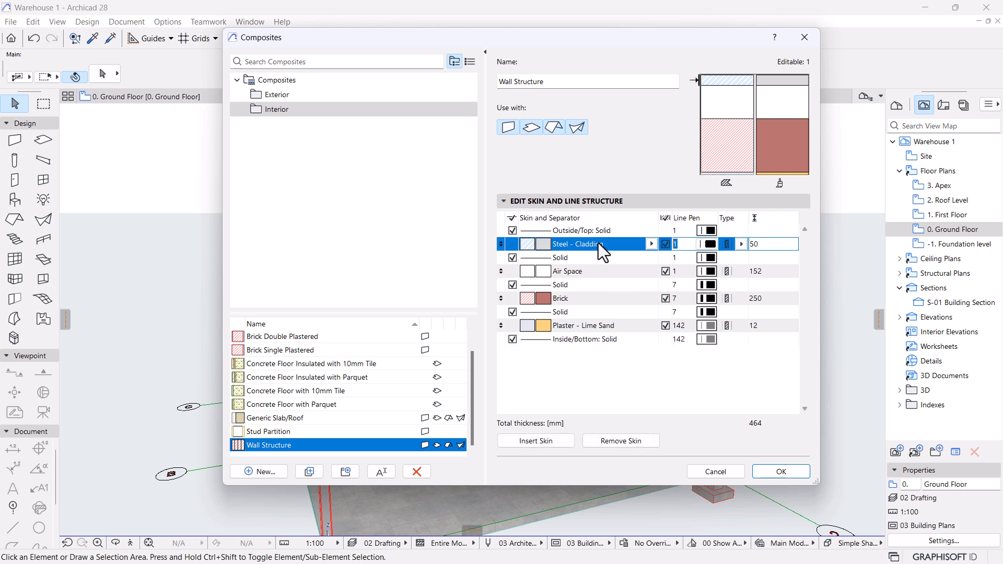
pyautogui.write('142')
pyautogui.click(687, 259)
pyautogui.write('142')
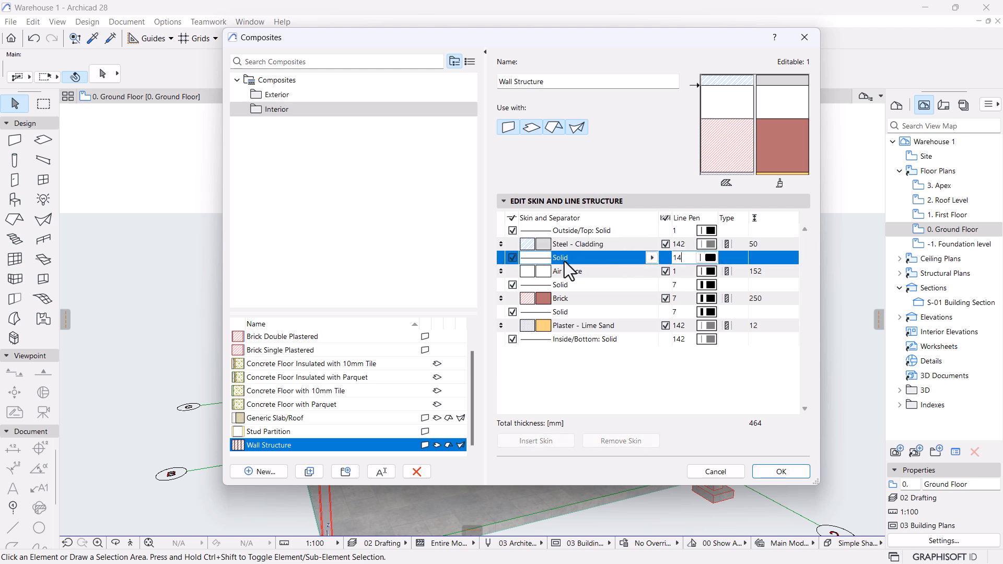
pyautogui.click(654, 365)
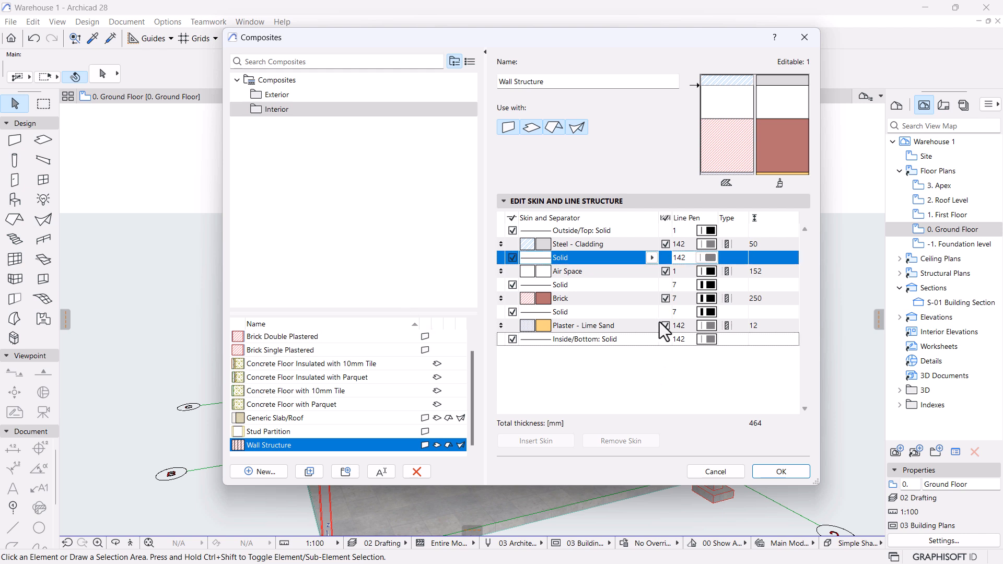
pyautogui.click(591, 272)
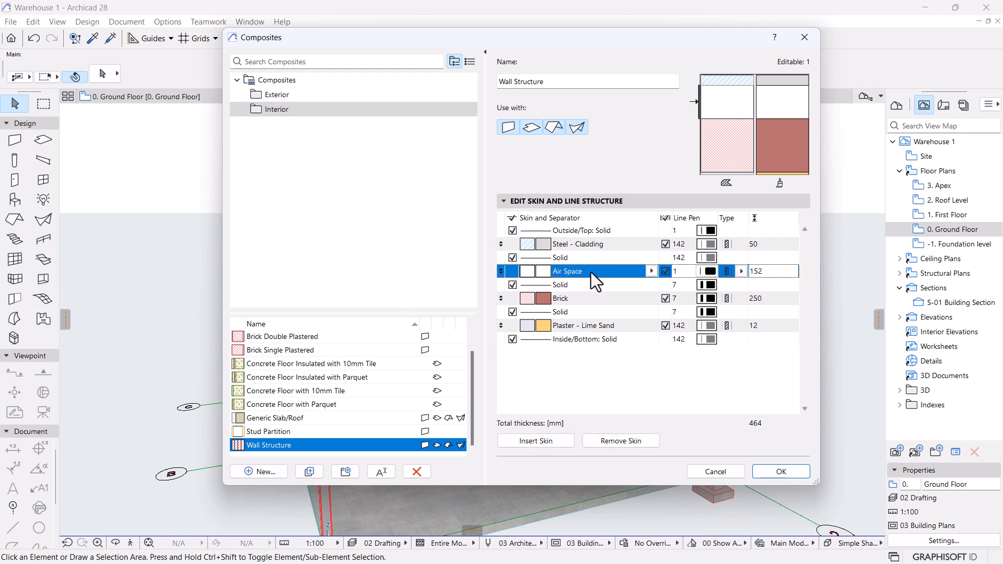
pyautogui.click(685, 272)
pyautogui.write('142')
pyautogui.click(646, 383)
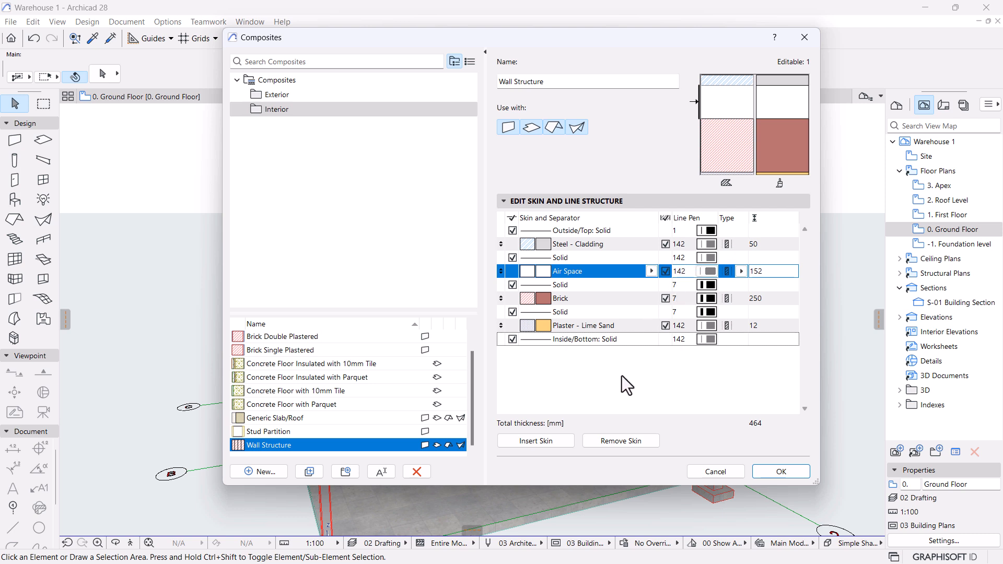
pyautogui.click(782, 471)
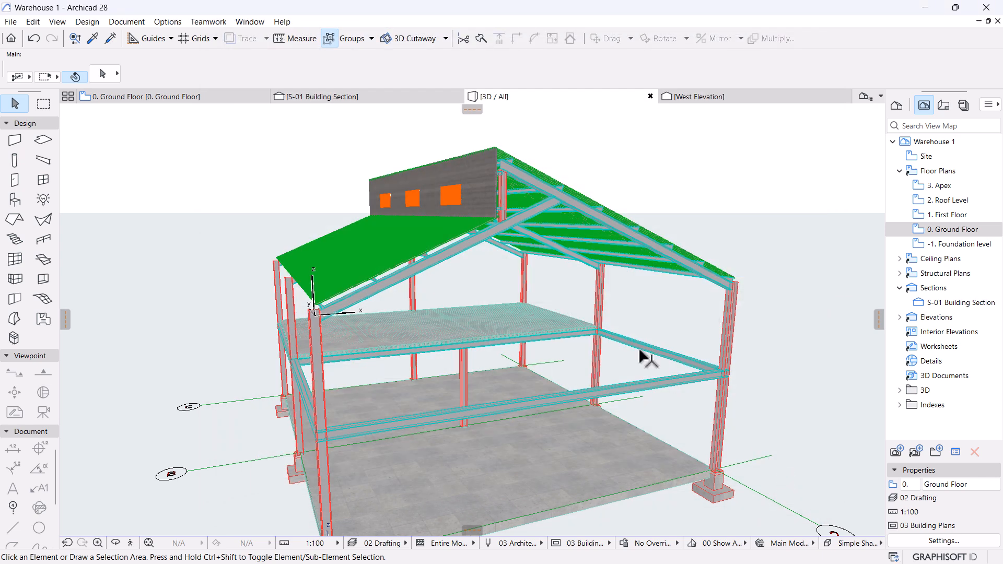
pyautogui.scroll(-3, 635, 349)
pyautogui.moveTo(528, 363); pyautogui.dragTo(575, 340, button='middle')
pyautogui.scroll(2, 573, 340)
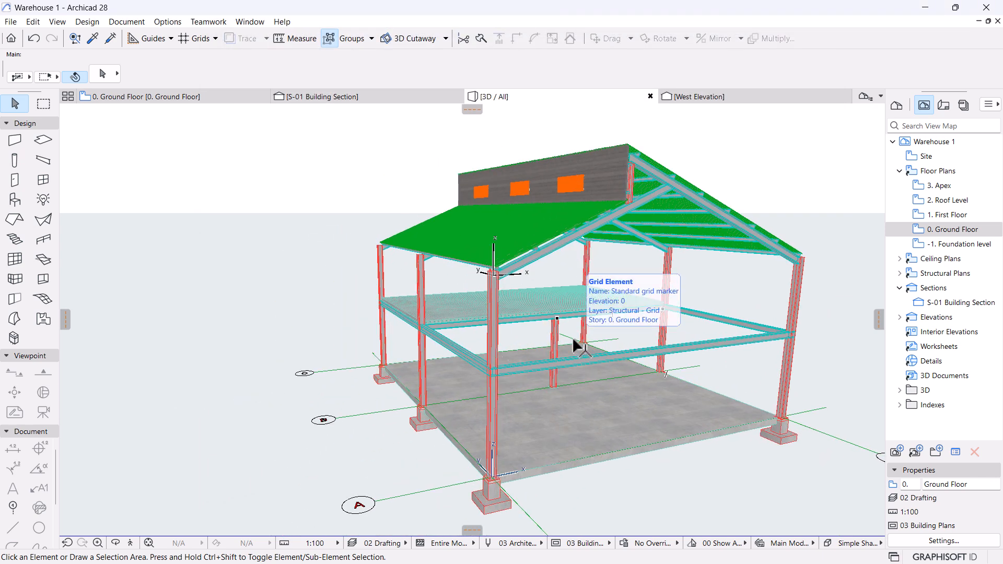
pyautogui.keyDown('shift'); pyautogui.moveTo(509, 341); pyautogui.dragTo(506, 347, button='middle'); pyautogui.keyUp('shift')
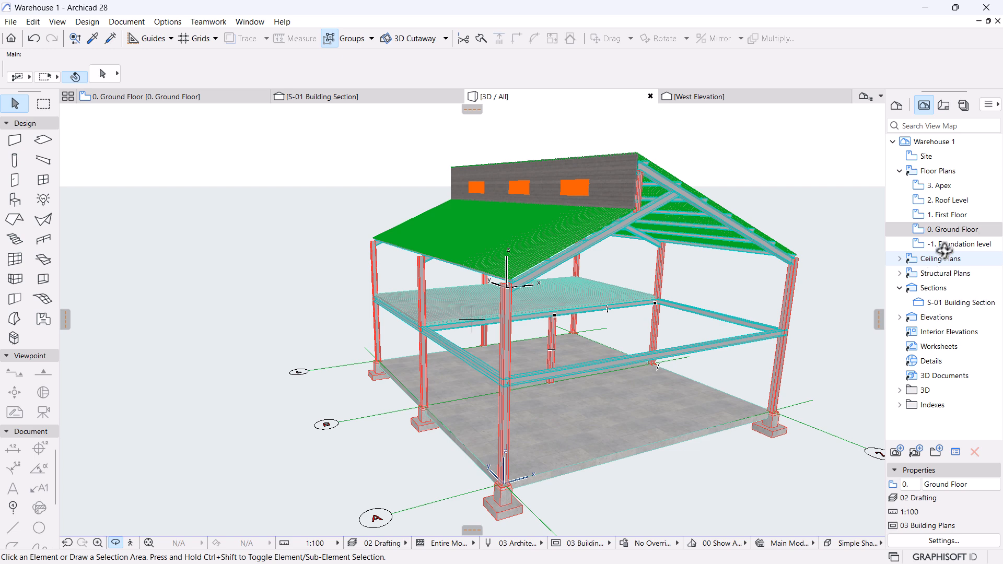
pyautogui.doubleClick(952, 229)
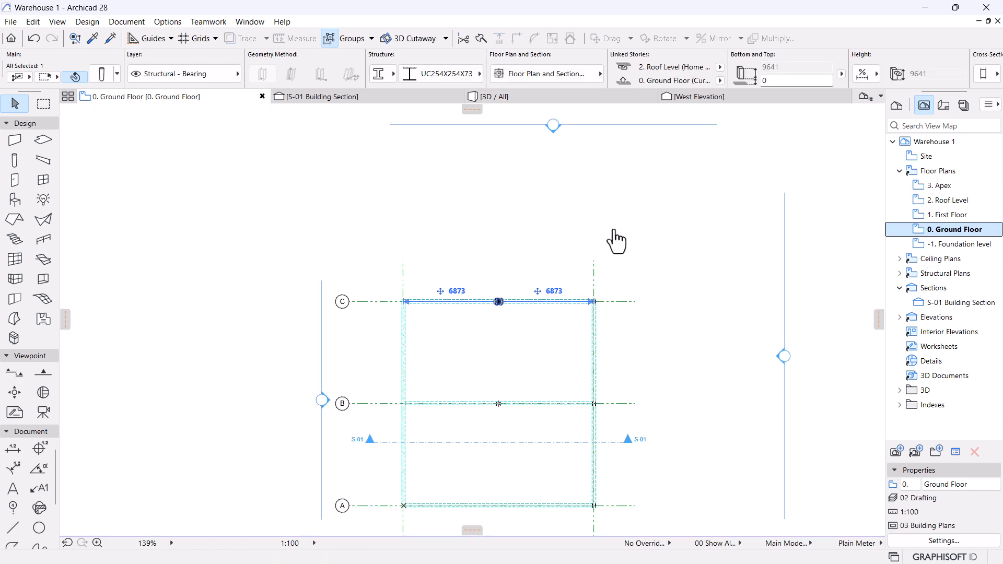
pyautogui.scroll(-4, 591, 247)
pyautogui.scroll(3, 596, 447)
pyautogui.scroll(2, 547, 282)
pyautogui.click(656, 231)
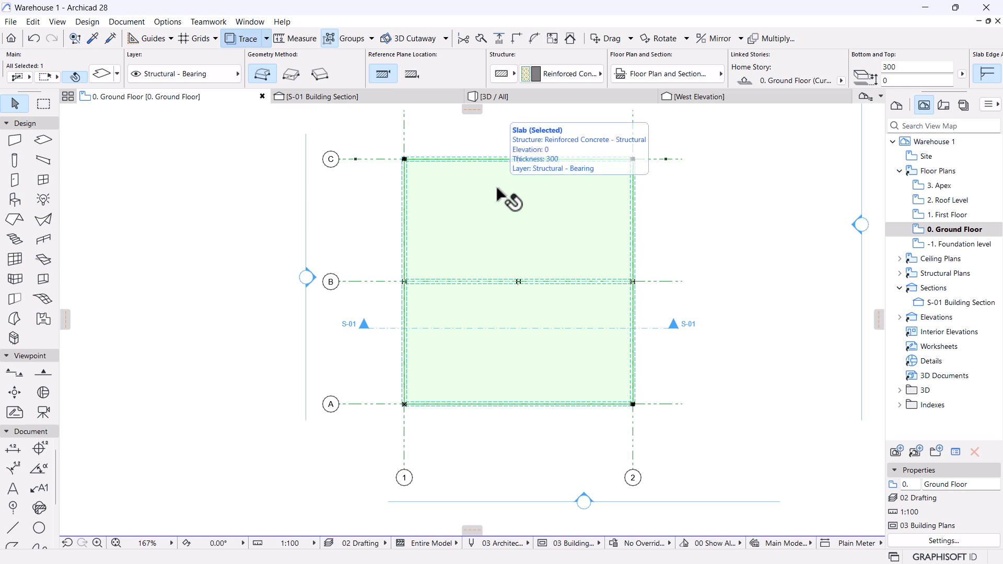
pyautogui.scroll(10, 405, 157)
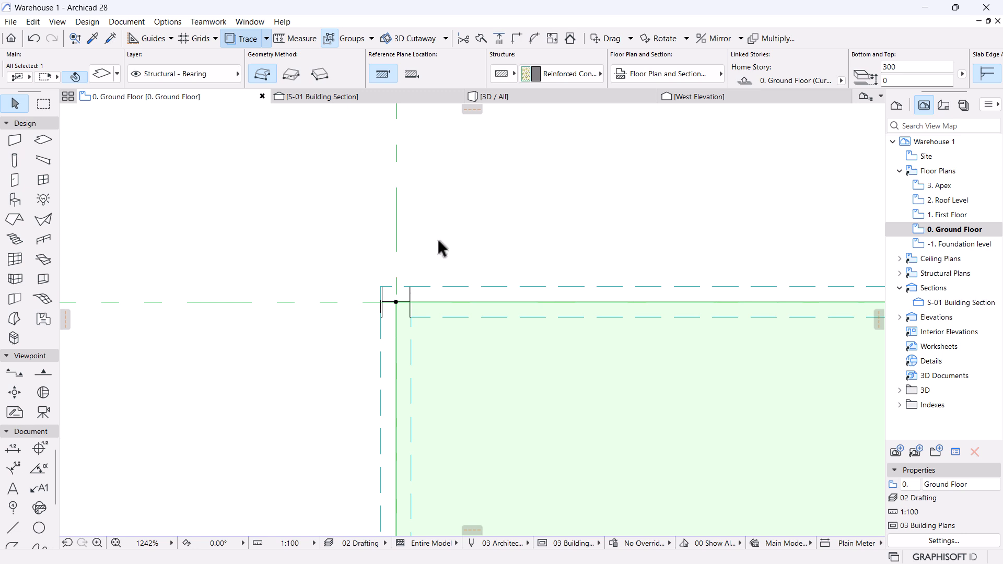
pyautogui.scroll(-5, 454, 230)
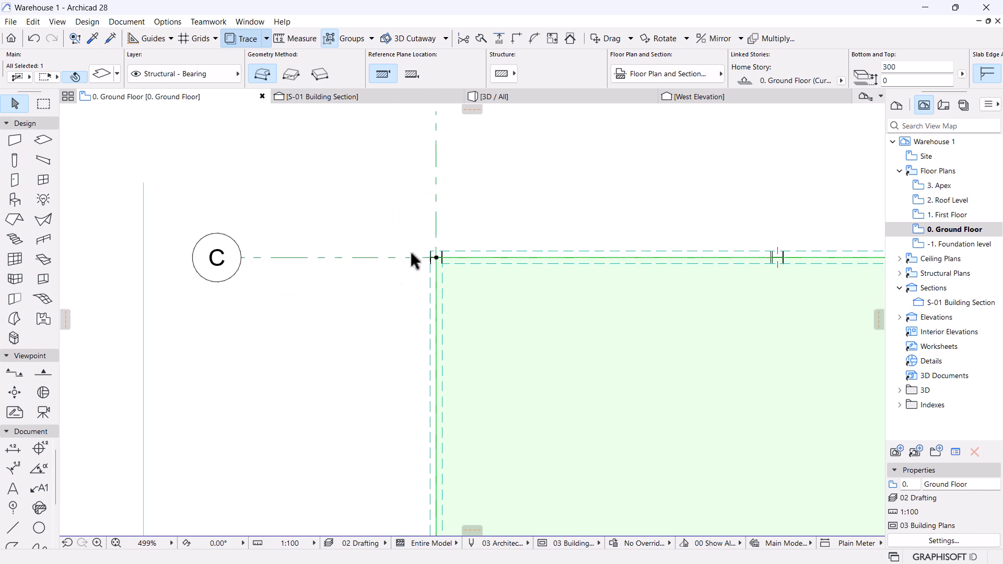
pyautogui.click(226, 395)
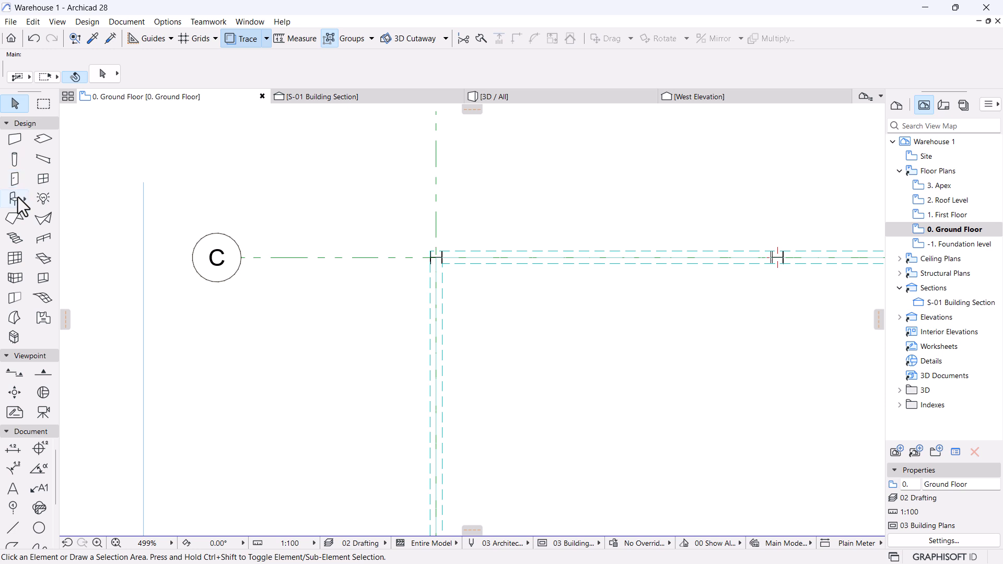
# Set the Wall tool's structure to the Composite Wall Structure.
pyautogui.click(14, 140)
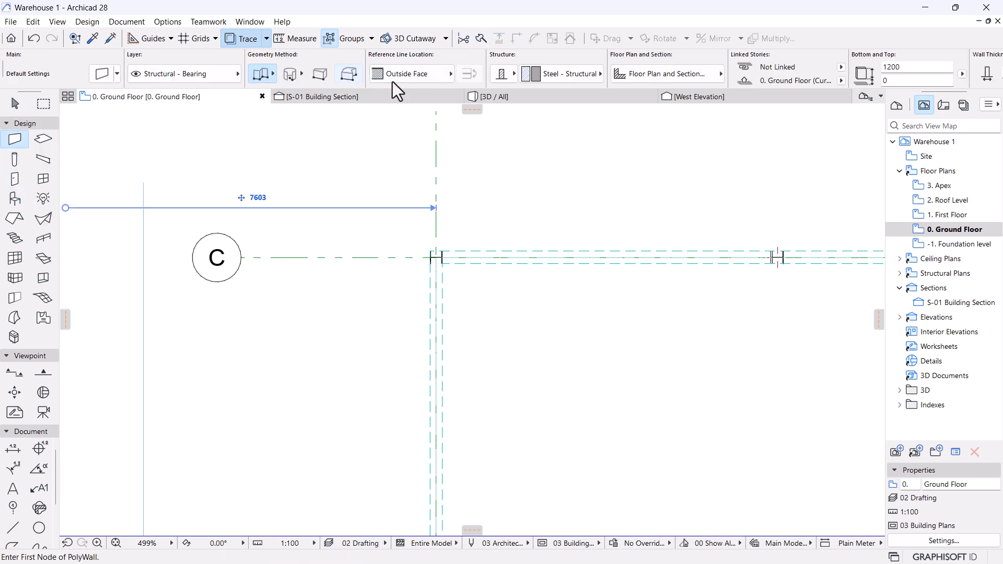
pyautogui.click(500, 75)
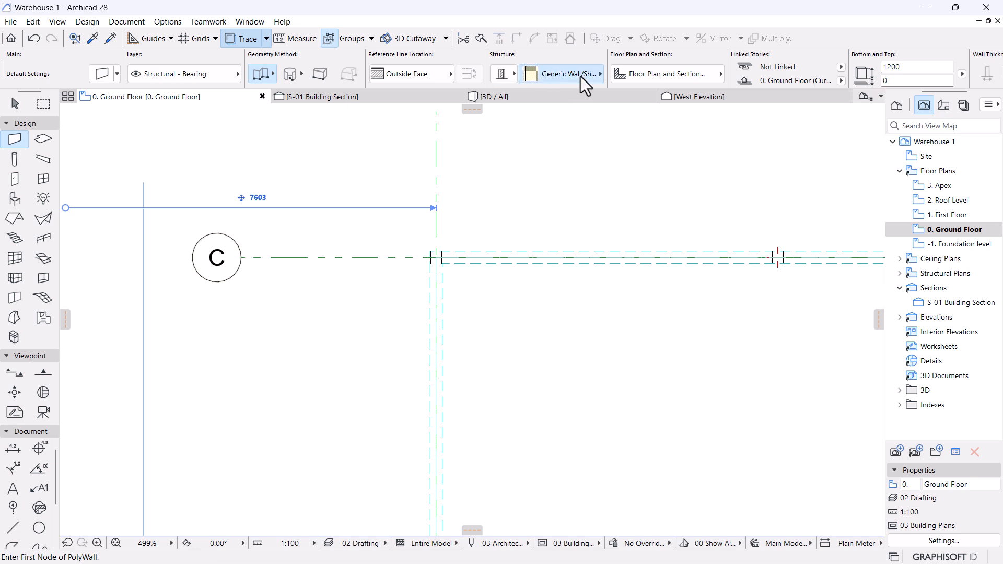
pyautogui.click(581, 76)
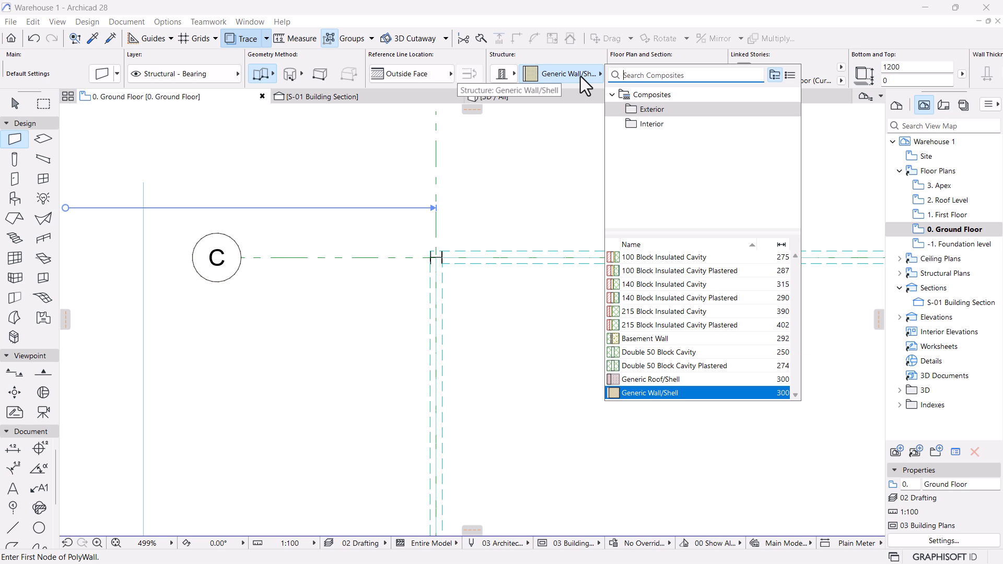
pyautogui.write('b')
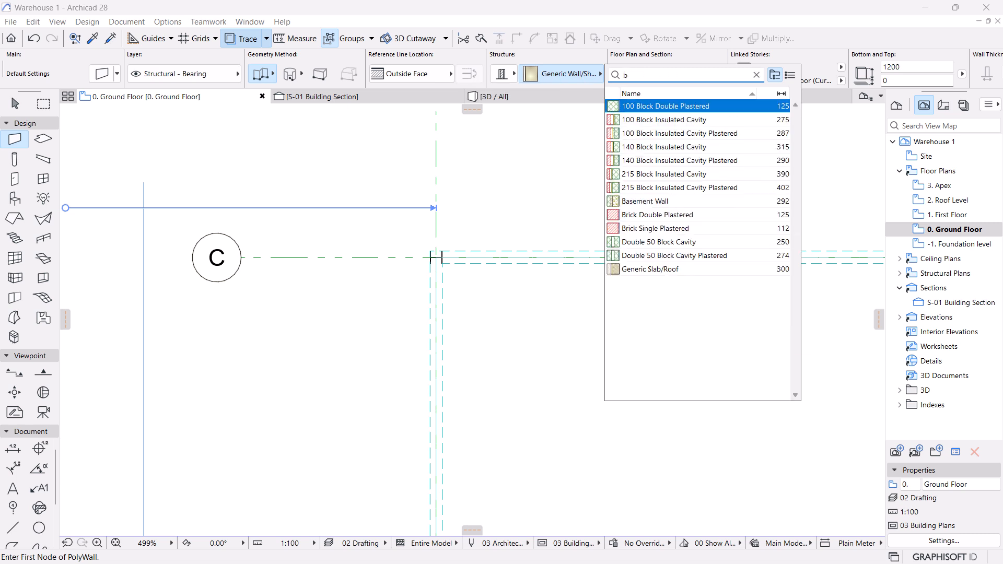
pyautogui.press('BackSpace')
pyautogui.write('wall')
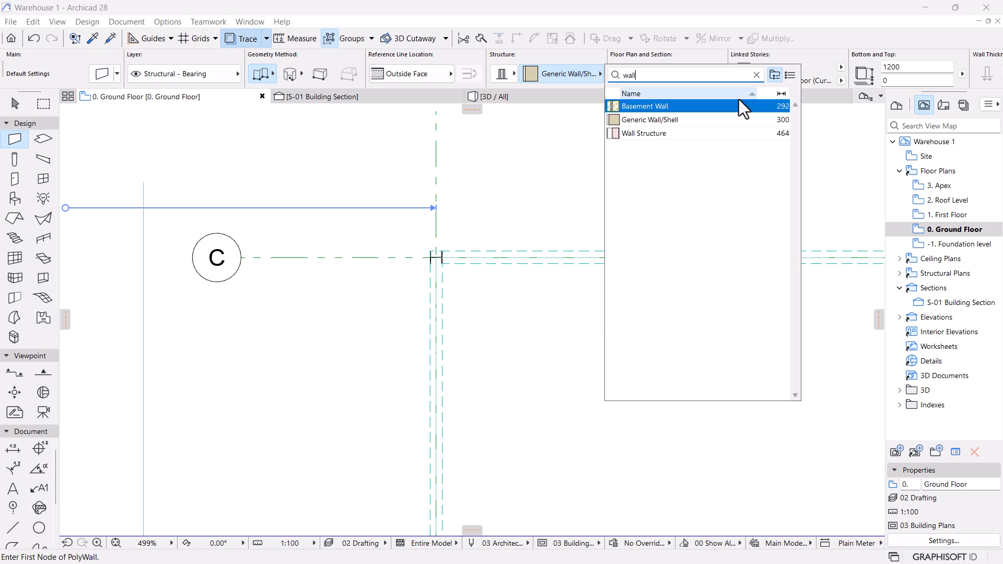
pyautogui.click(647, 135)
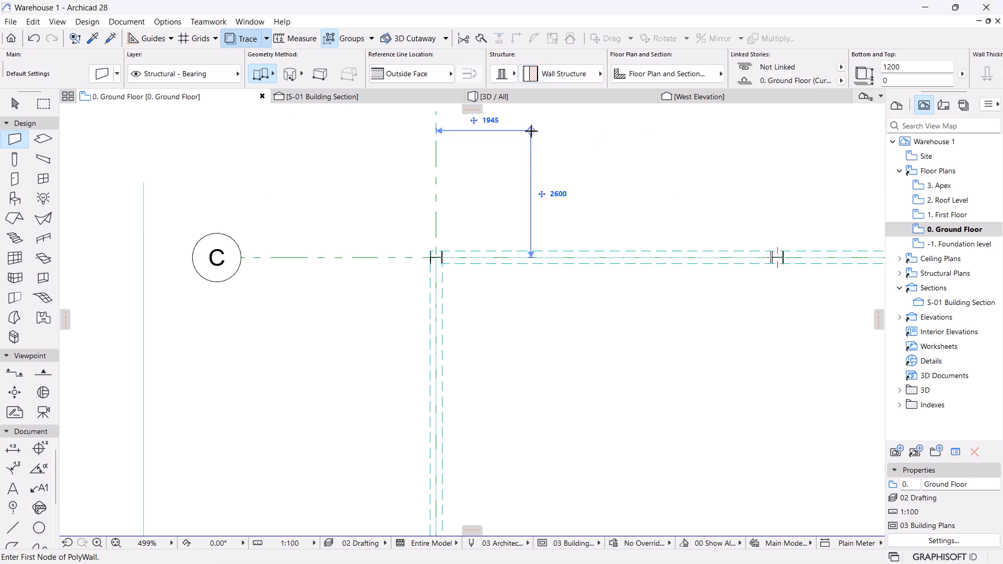
# Draw a Rectangular run of walls between opposite grid corners of bays A–C, 1–2.
pyautogui.scroll(5, 430, 260)
pyautogui.scroll(2, 423, 242)
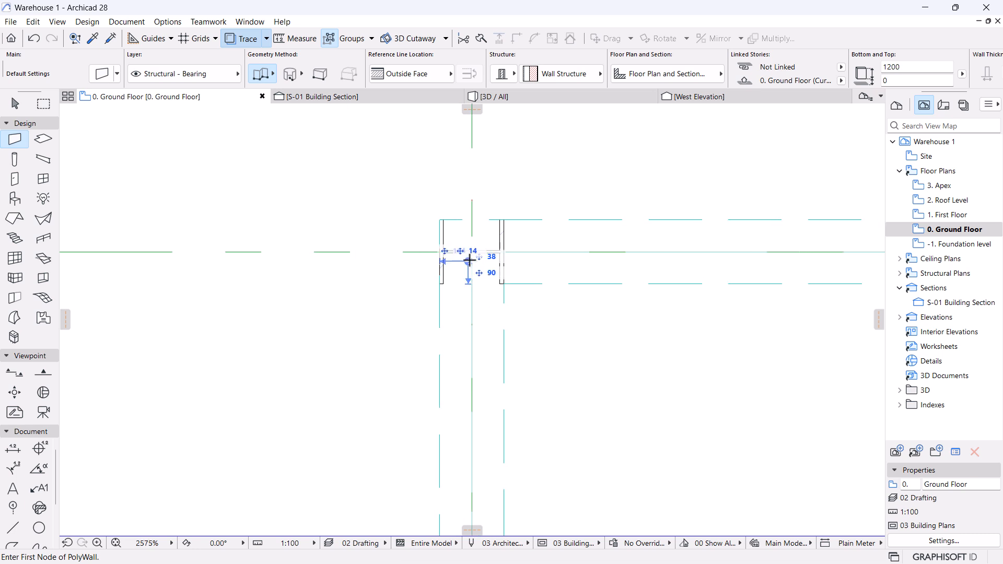
pyautogui.click(473, 251)
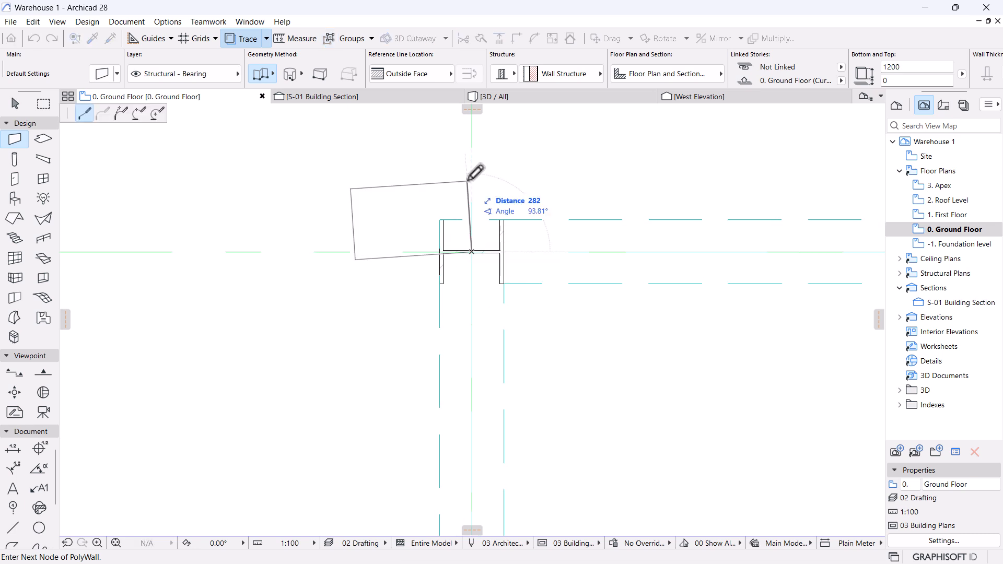
pyautogui.scroll(-12, 496, 105)
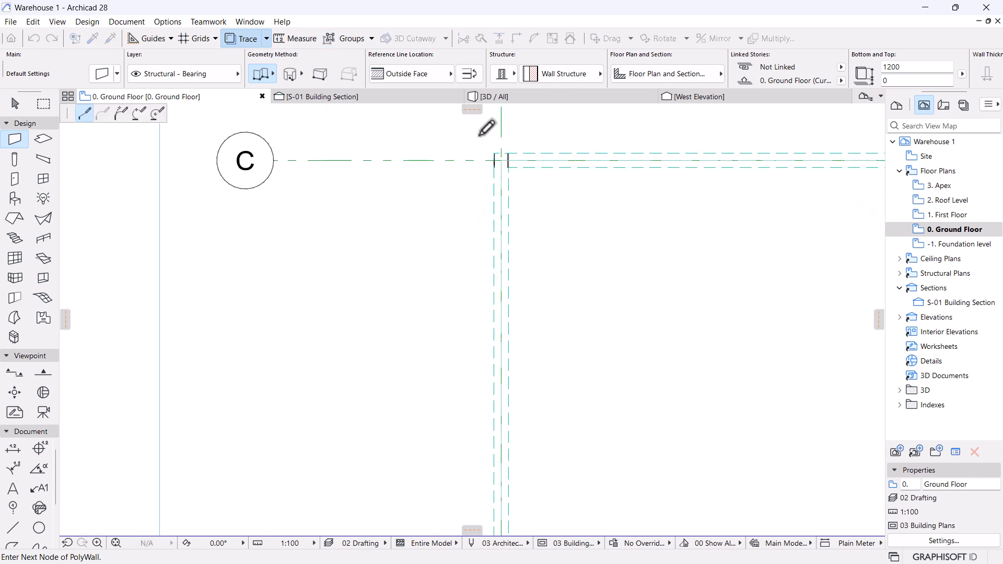
pyautogui.scroll(3, 538, 198)
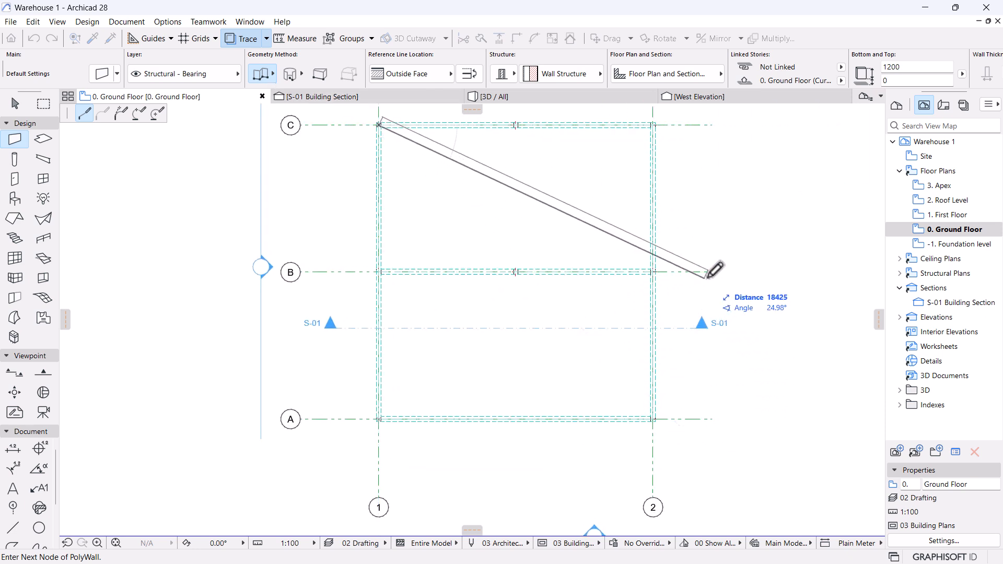
pyautogui.moveTo(280, 95)
pyautogui.click(267, 75)
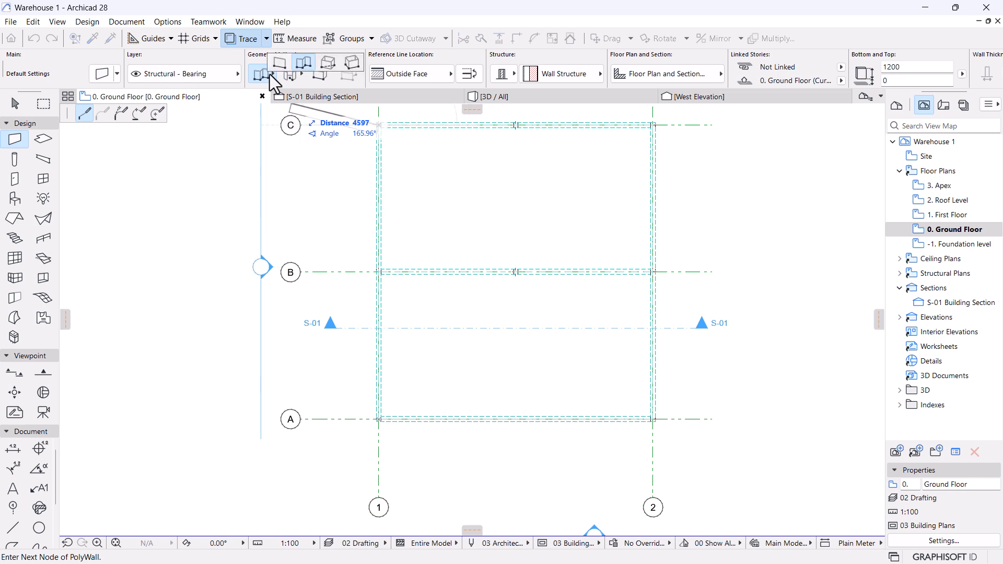
pyautogui.click(328, 63)
pyautogui.scroll(5, 658, 410)
pyautogui.scroll(3, 638, 400)
pyautogui.click(649, 423)
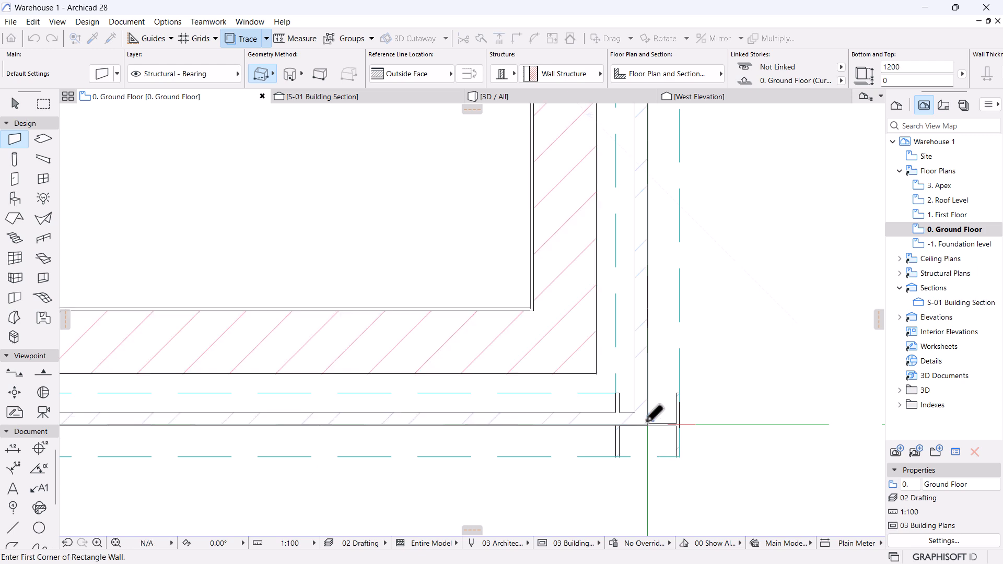
pyautogui.scroll(-10, 645, 418)
pyautogui.scroll(8, 582, 399)
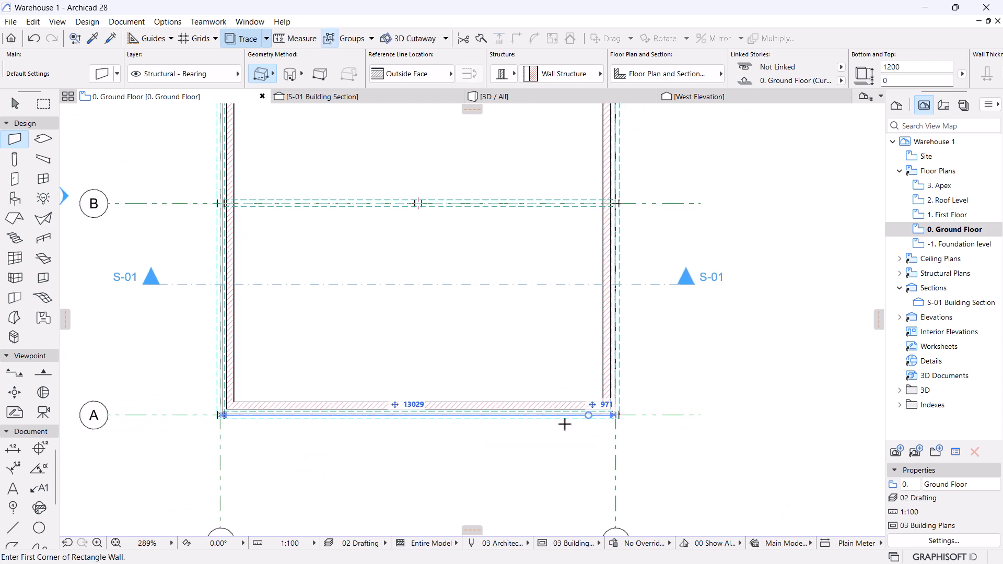
# Select all four perimeter walls and set their reference line to Inside Face.
pyautogui.press('Escape')
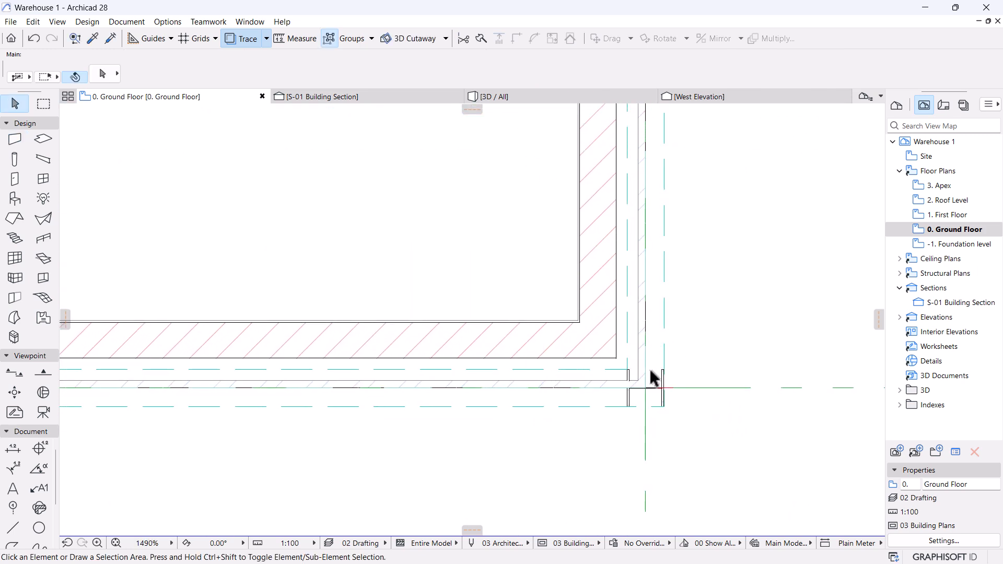
pyautogui.scroll(4, 651, 372)
pyautogui.click(546, 224)
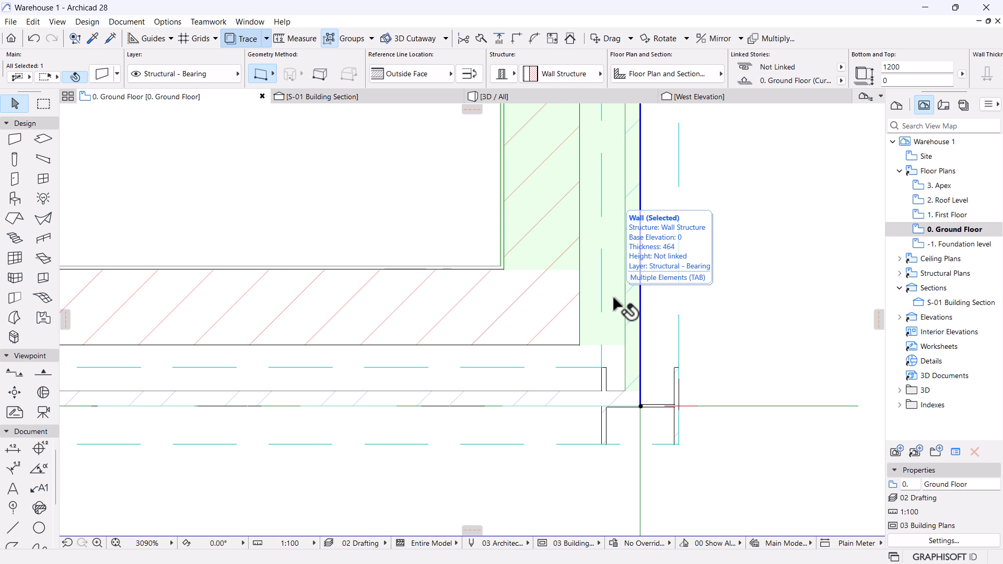
pyautogui.scroll(-3, 609, 303)
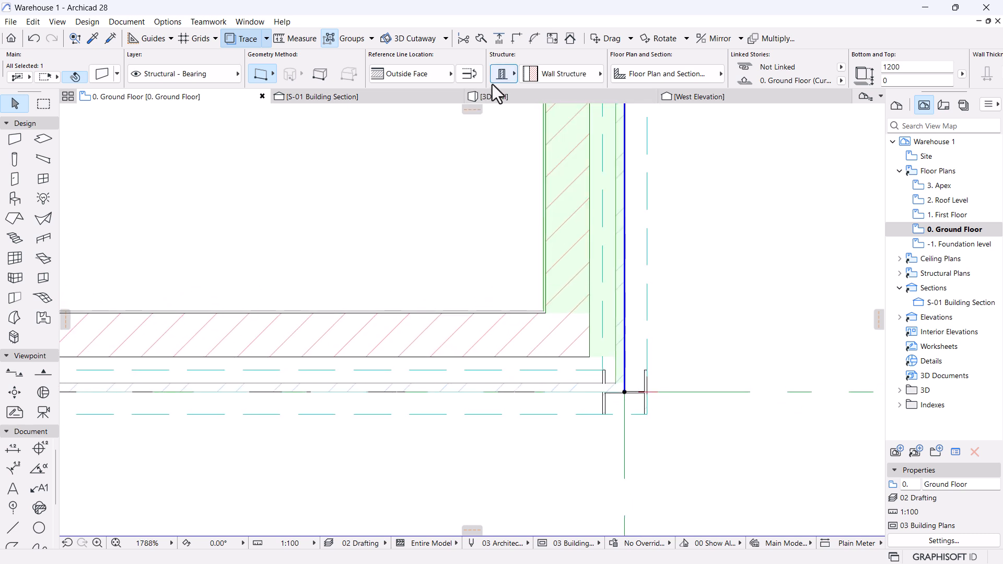
pyautogui.scroll(-3, 600, 298)
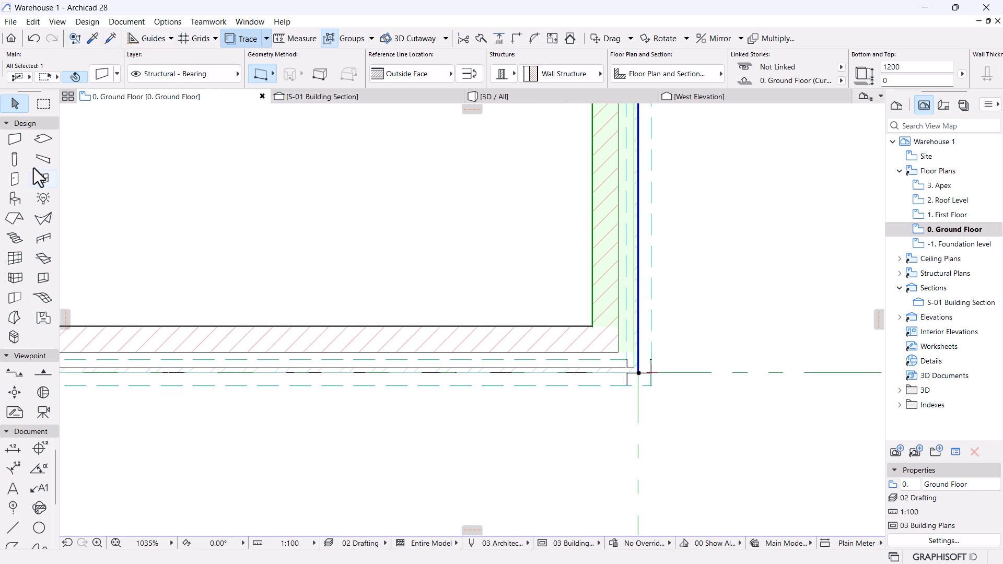
pyautogui.click(14, 144)
pyautogui.hotkey('ctrl', 'a')
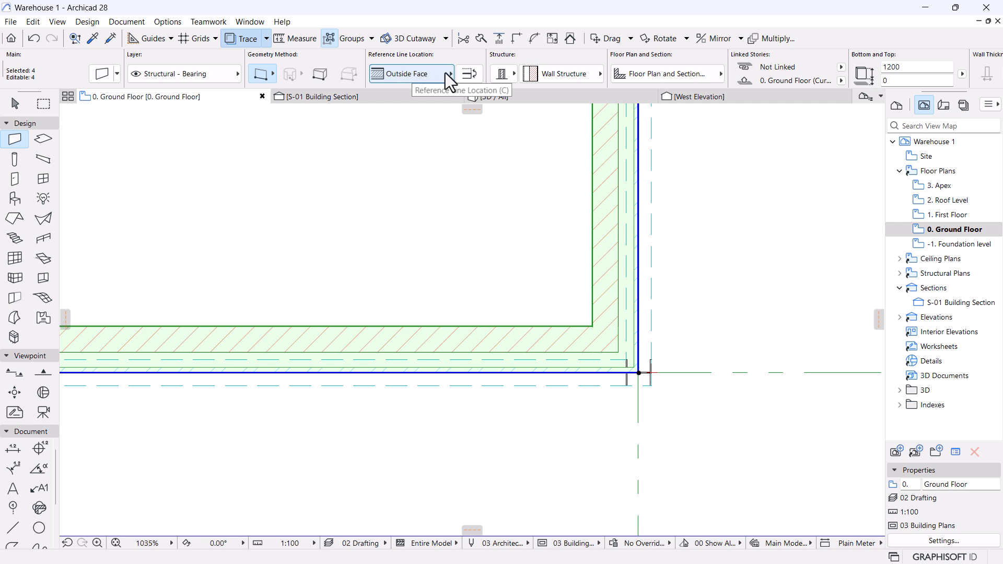
pyautogui.click(418, 77)
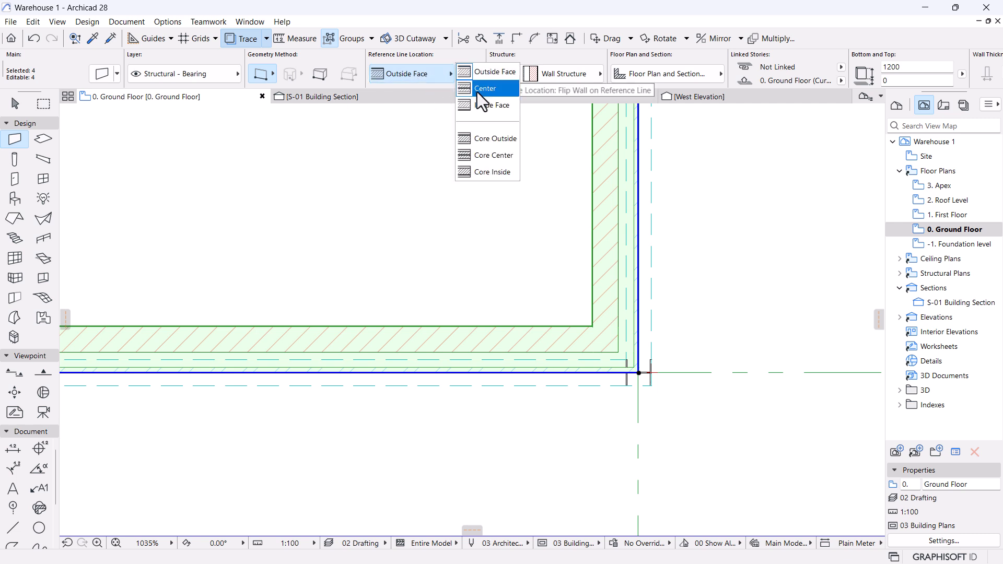
pyautogui.click(484, 106)
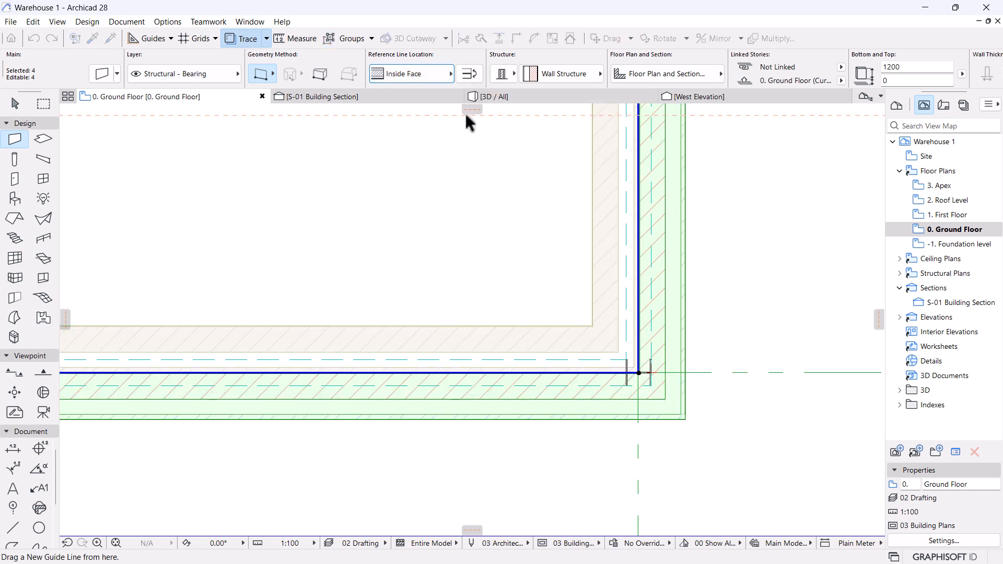
pyautogui.scroll(4, 669, 366)
pyautogui.scroll(2, 605, 434)
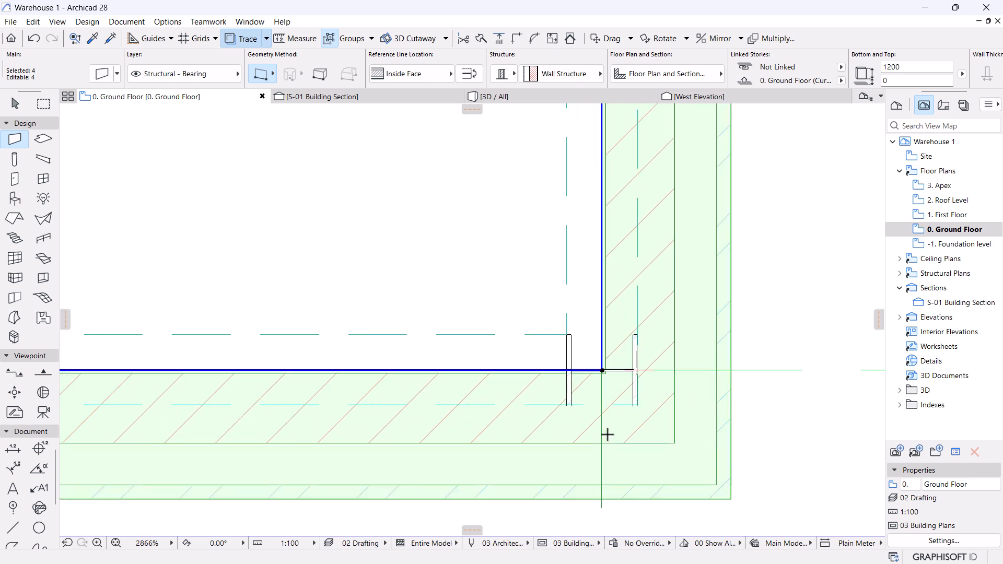
pyautogui.scroll(-4, 674, 449)
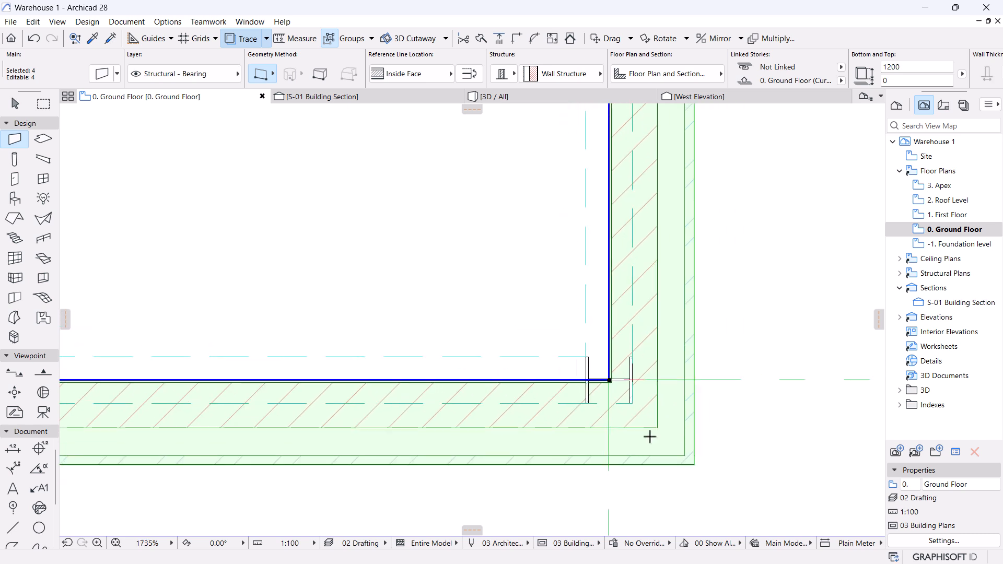
pyautogui.scroll(3, 664, 448)
pyautogui.scroll(1, 661, 444)
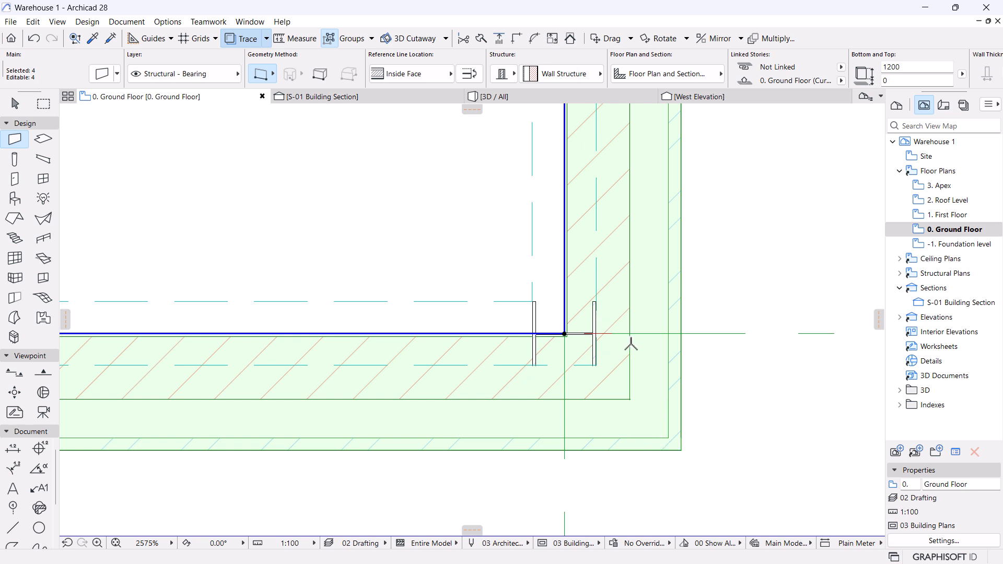
pyautogui.scroll(2, 601, 314)
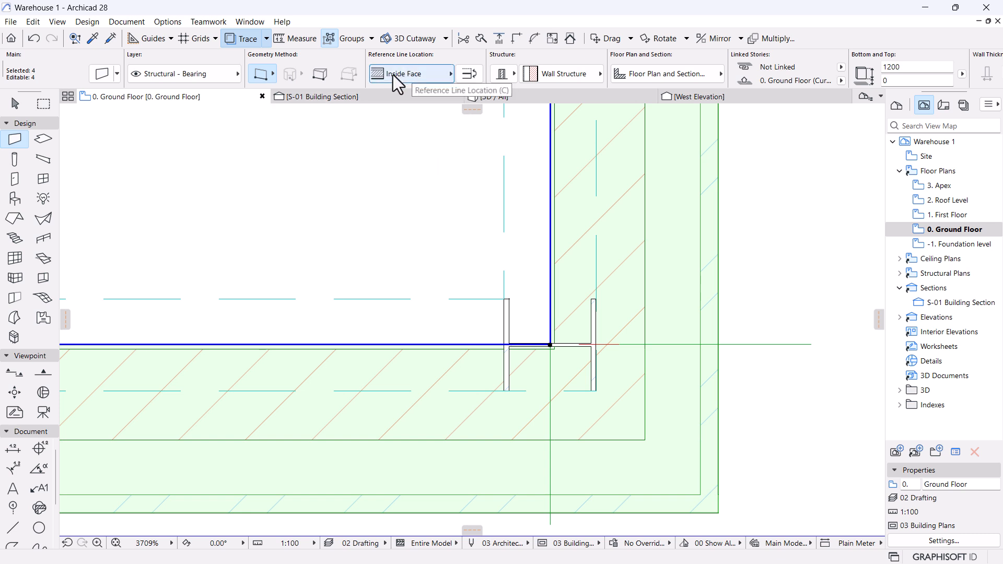
pyautogui.scroll(-6, 653, 340)
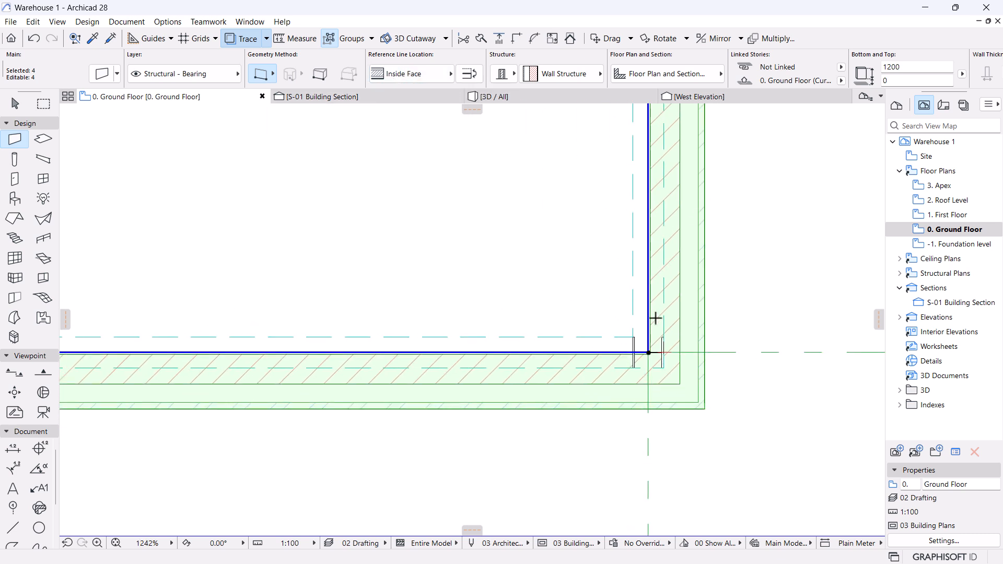
pyautogui.press('Escape')
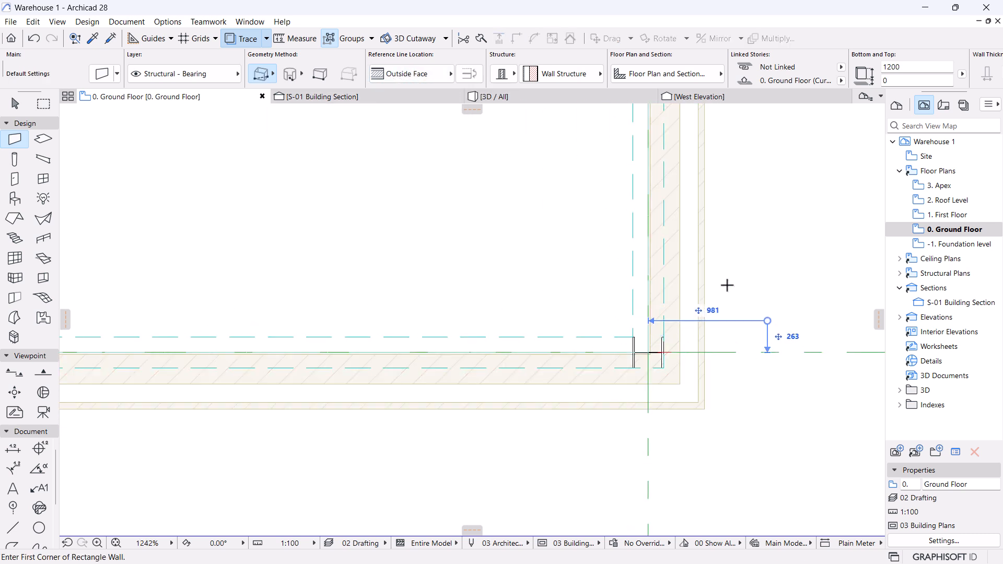
# Draw a second rectangle of walls referenced to their Inside Face.
pyautogui.click(398, 74)
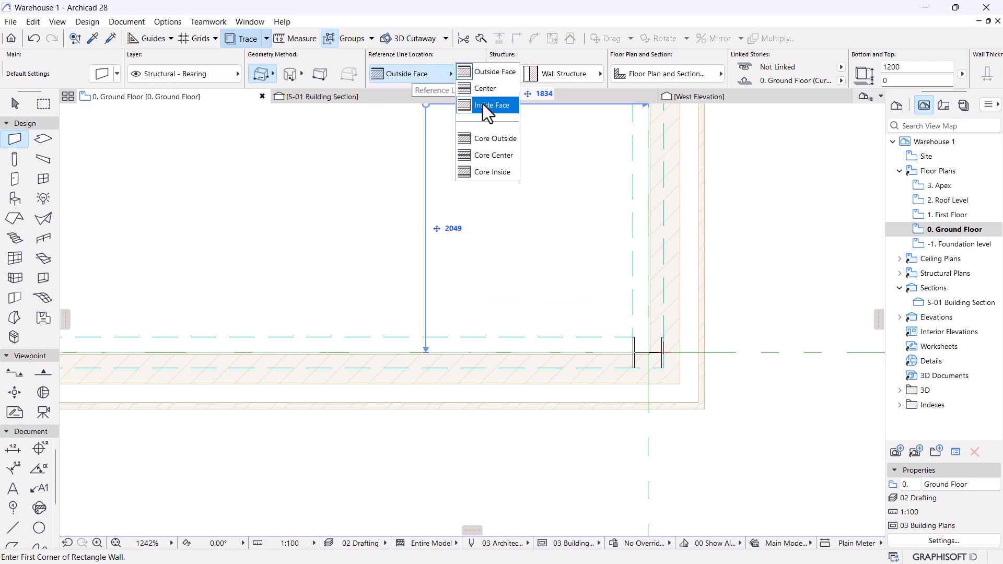
pyautogui.click(490, 106)
pyautogui.scroll(-8, 580, 437)
pyautogui.scroll(3, 380, 164)
pyautogui.scroll(10, 380, 164)
pyautogui.scroll(2, 449, 334)
pyautogui.click(430, 343)
pyautogui.scroll(-12, 345, 136)
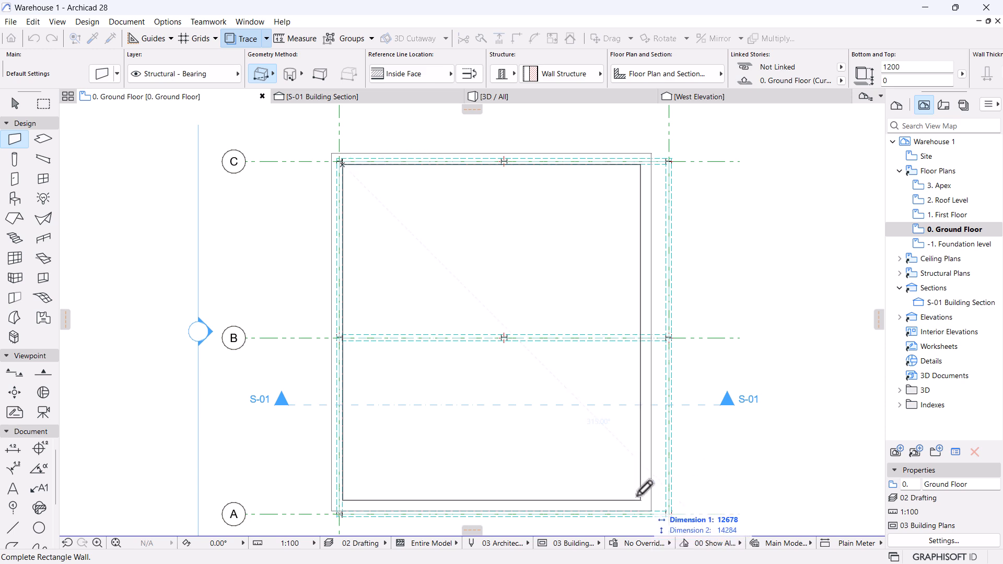
pyautogui.scroll(10, 636, 387)
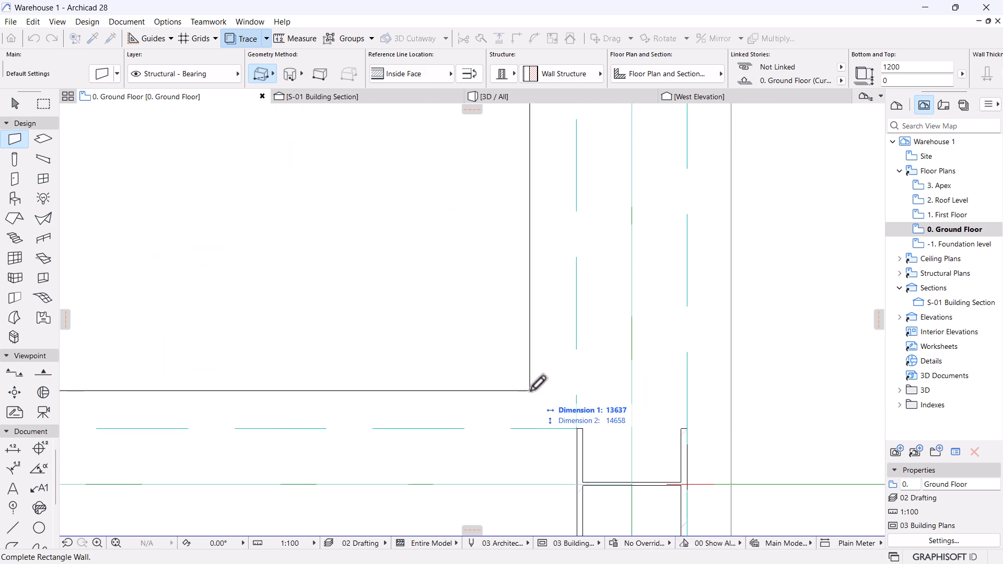
pyautogui.click(585, 421)
pyautogui.scroll(-10, 589, 362)
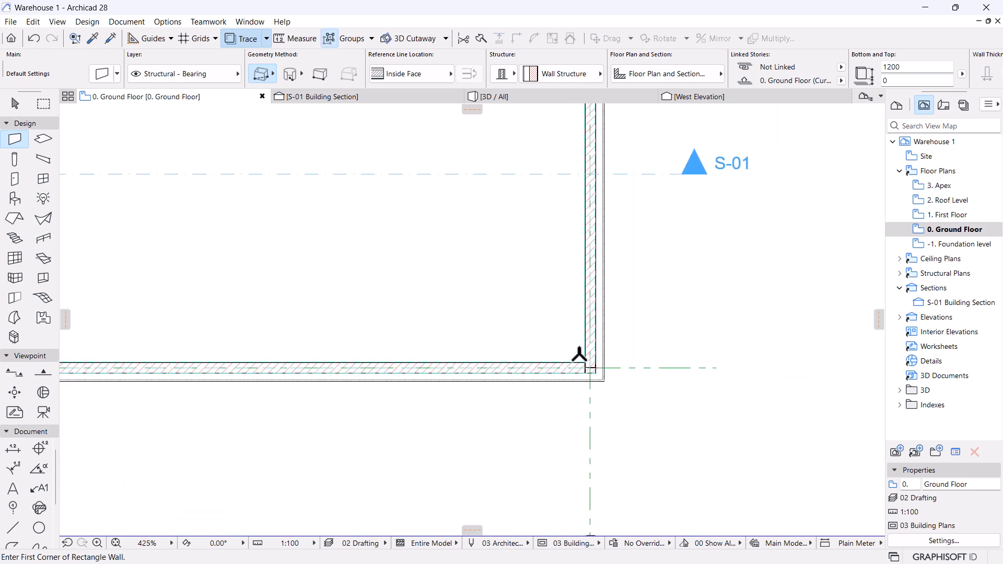
pyautogui.press('Escape')
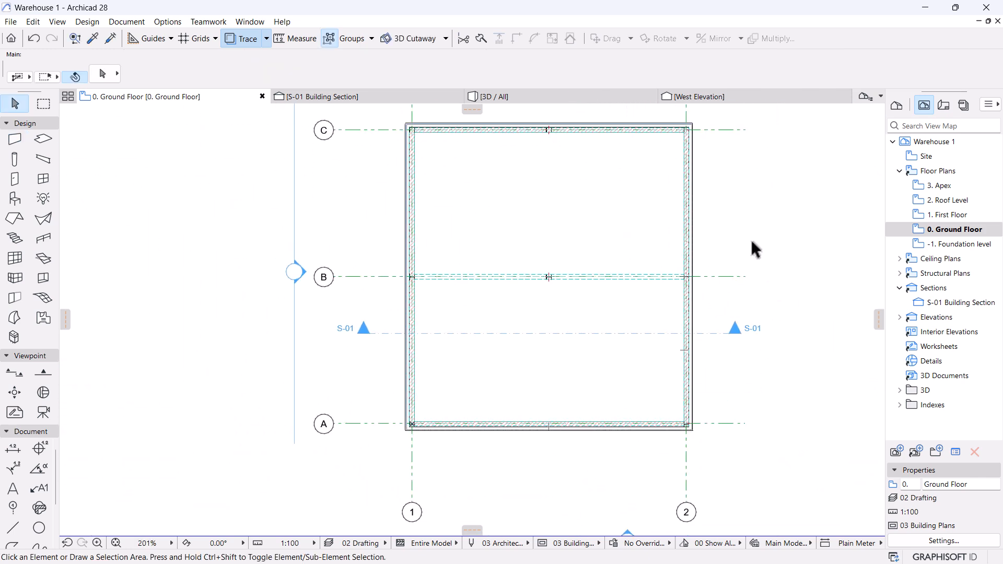
# Switch to the 3D / All view of the whole model.
pyautogui.scroll(7, 657, 458)
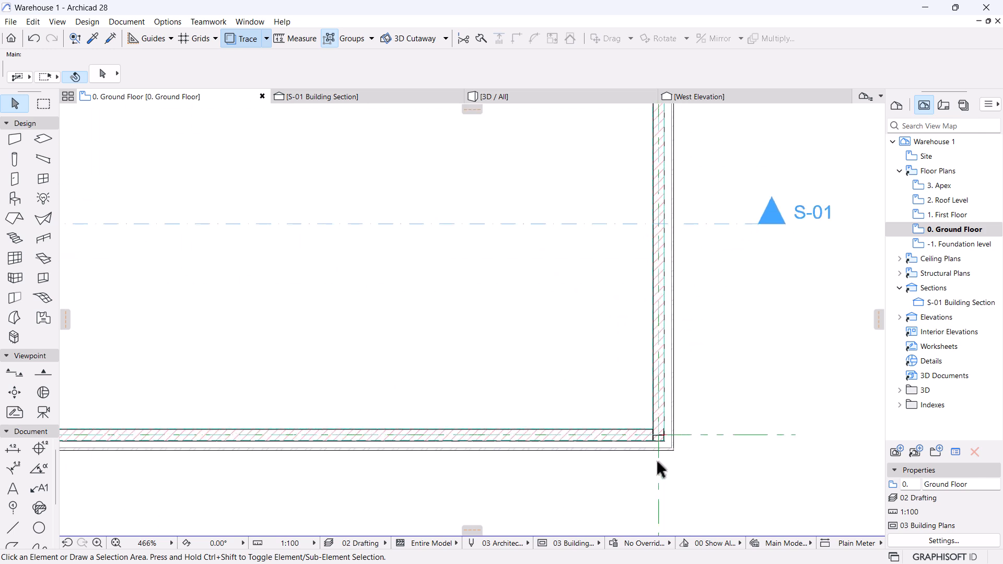
pyautogui.scroll(3, 656, 458)
pyautogui.scroll(3, 703, 394)
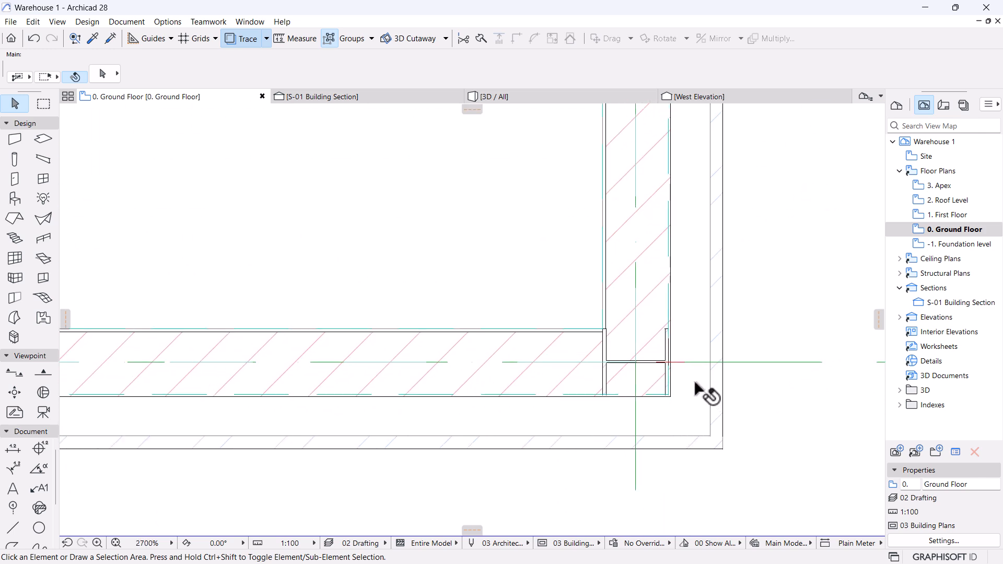
pyautogui.scroll(2, 696, 384)
pyautogui.scroll(-5, 696, 385)
pyautogui.scroll(3, 557, 385)
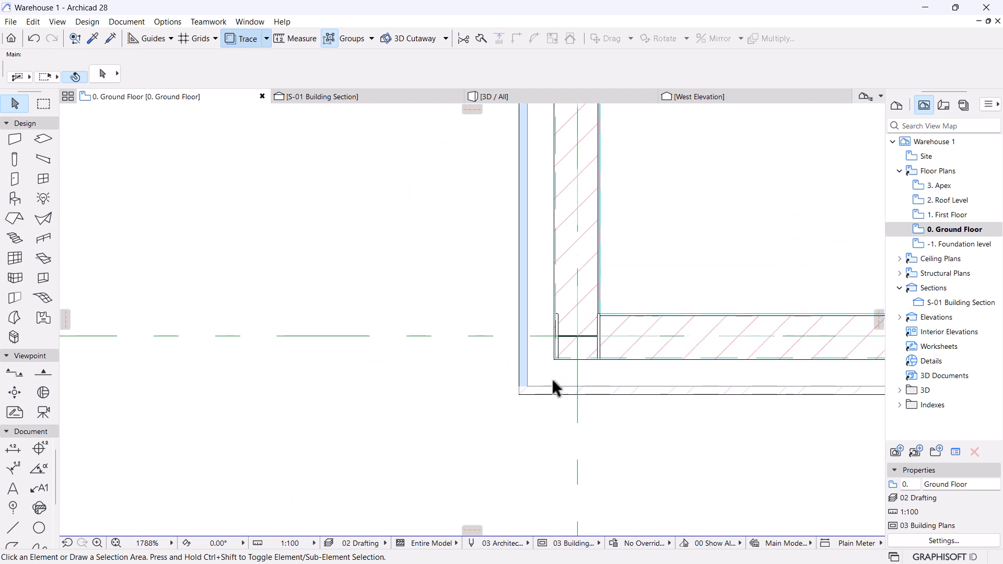
pyautogui.scroll(2, 558, 388)
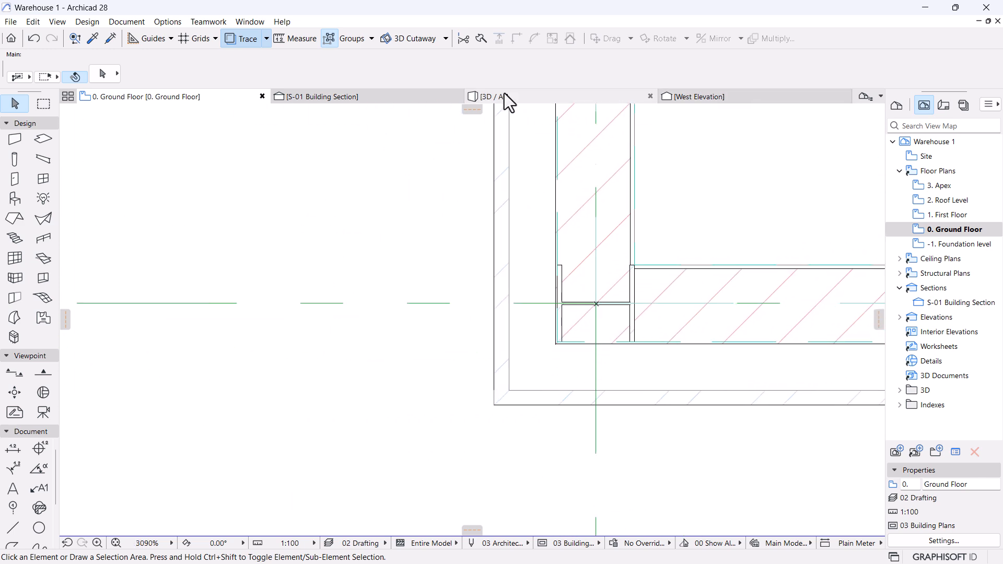
pyautogui.click(501, 95)
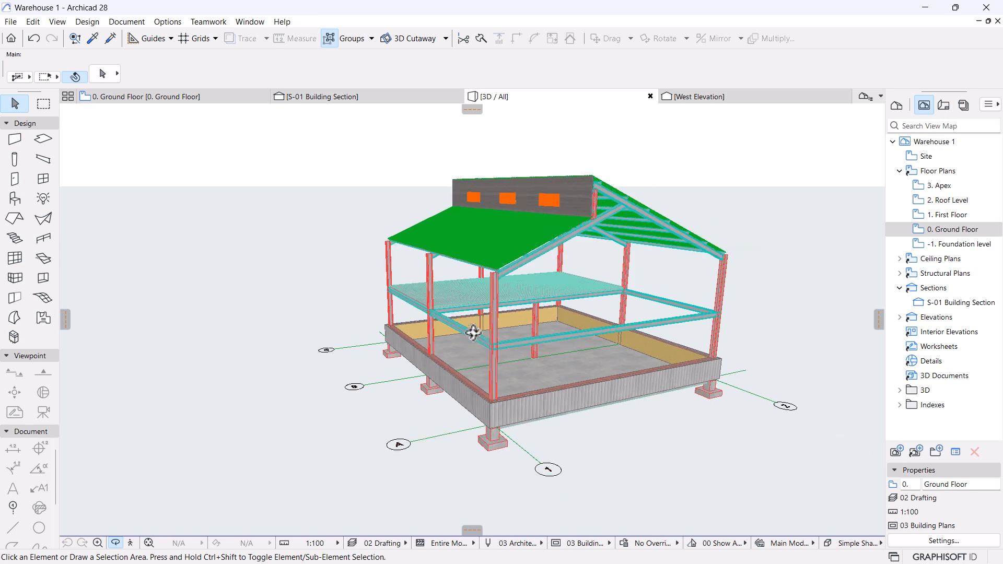
# Select all walls and link their tops to the 2. Roof Level story.
pyautogui.moveTo(463, 374); pyautogui.dragTo(528, 395)
pyautogui.scroll(4, 540, 423)
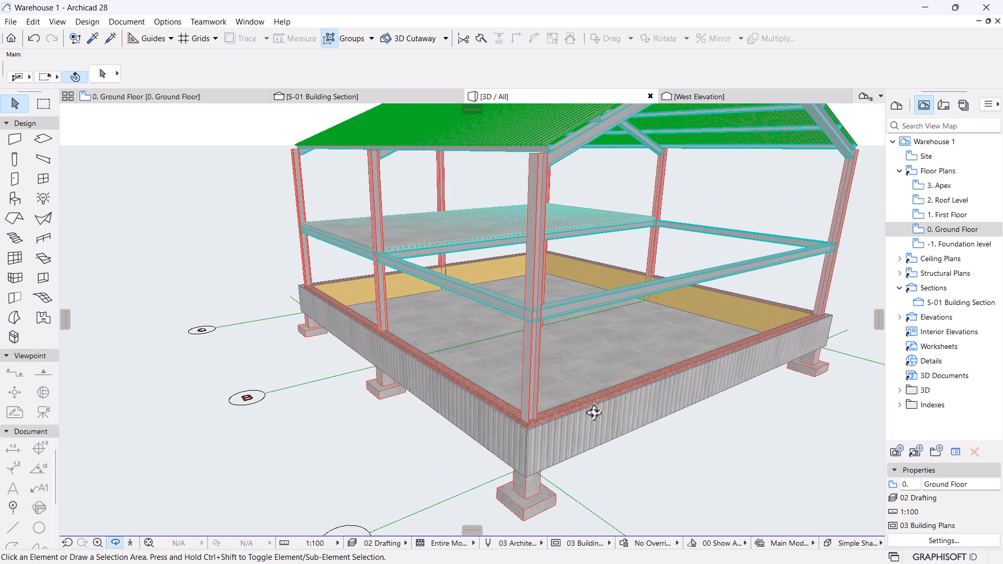
pyautogui.click(567, 424)
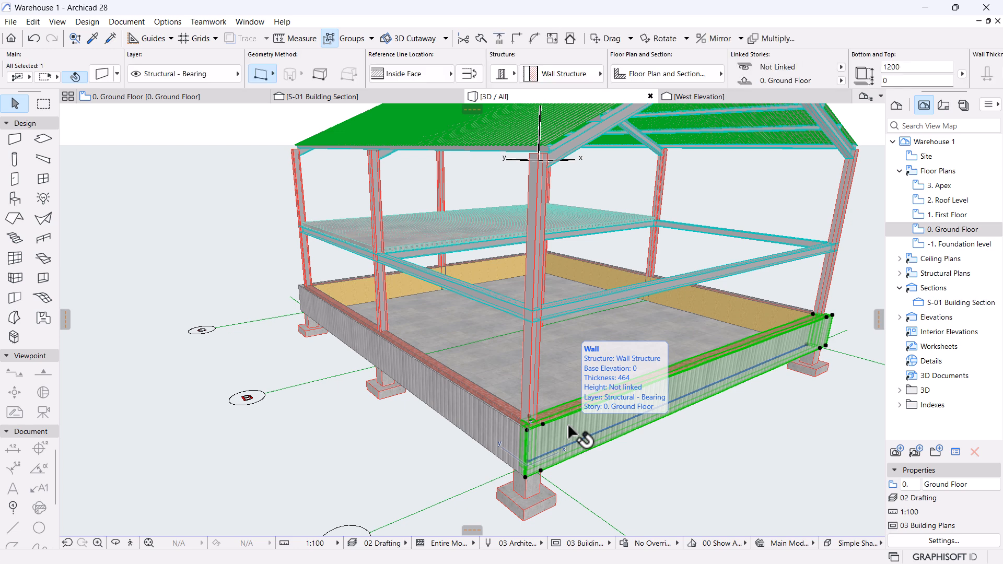
pyautogui.click(15, 140)
pyautogui.hotkey('ctrl', 'a')
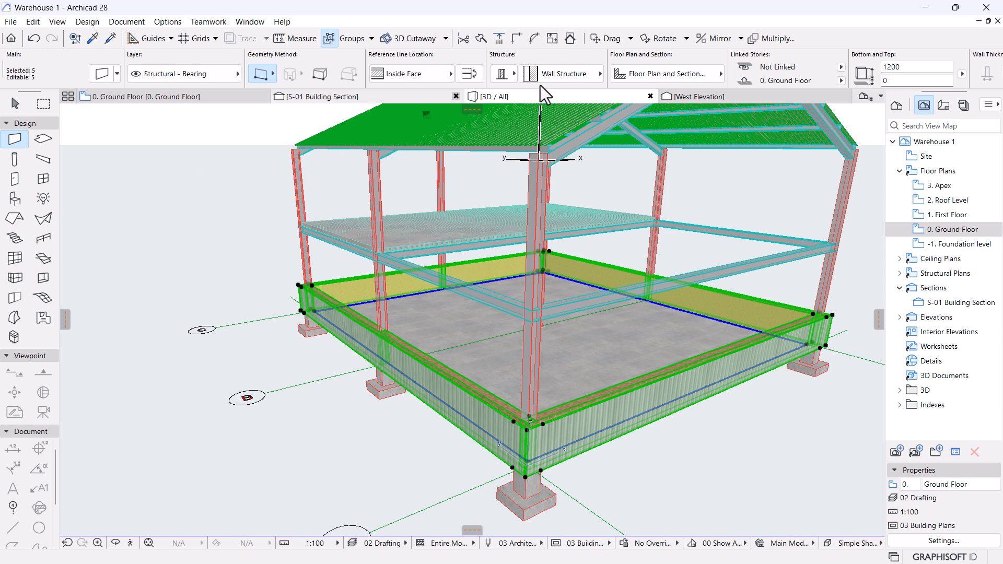
pyautogui.click(844, 68)
pyautogui.click(901, 67)
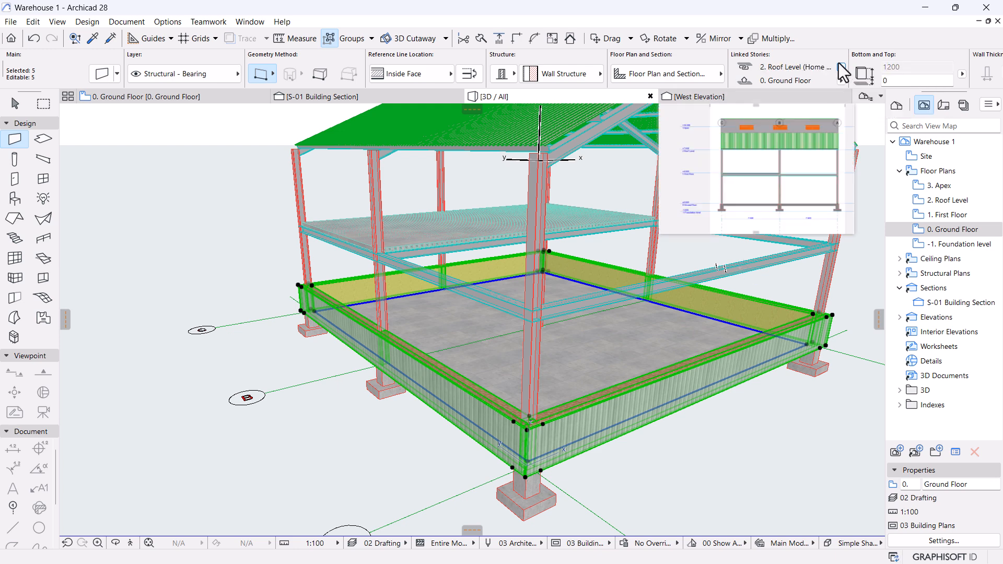
# Select just the four perimeter walls and open their Wall Selection Settings.
pyautogui.scroll(-1, 369, 256)
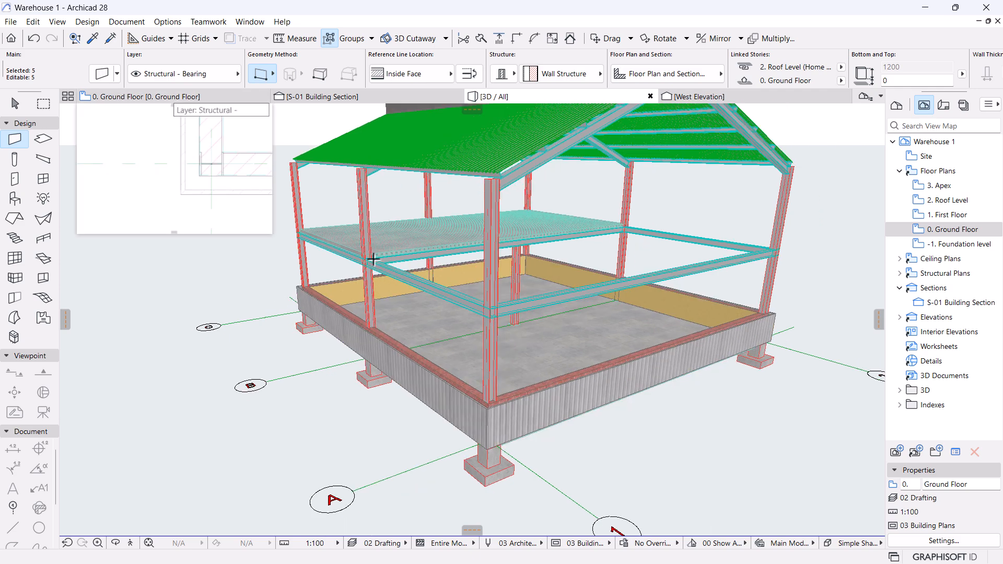
pyautogui.moveTo(371, 260); pyautogui.dragTo(354, 325, button='middle')
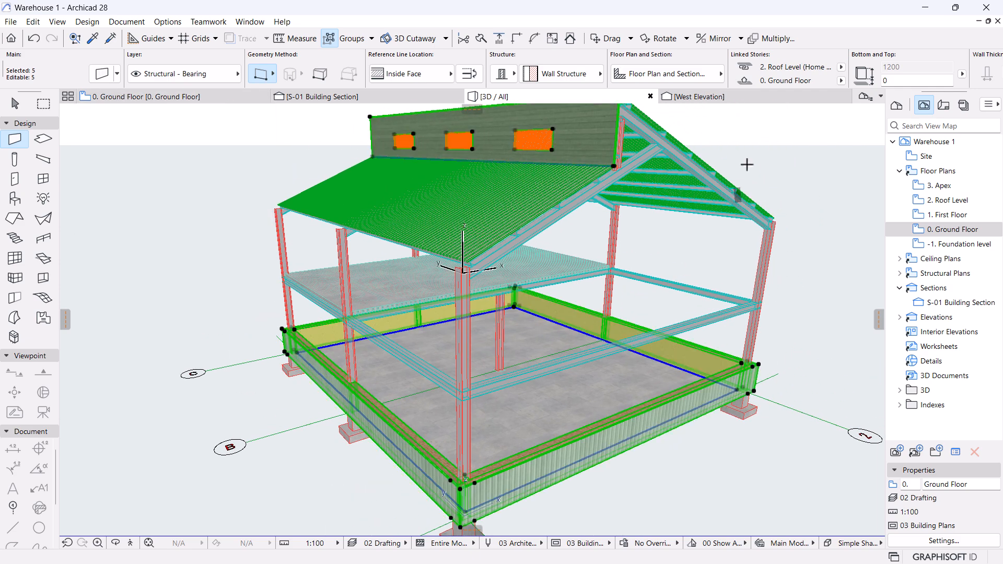
pyautogui.scroll(-1, 588, 239)
pyautogui.keyDown('shift'); pyautogui.moveTo(589, 239); pyautogui.dragTo(763, 210, button='middle'); pyautogui.keyUp('shift')
pyautogui.press('Escape')
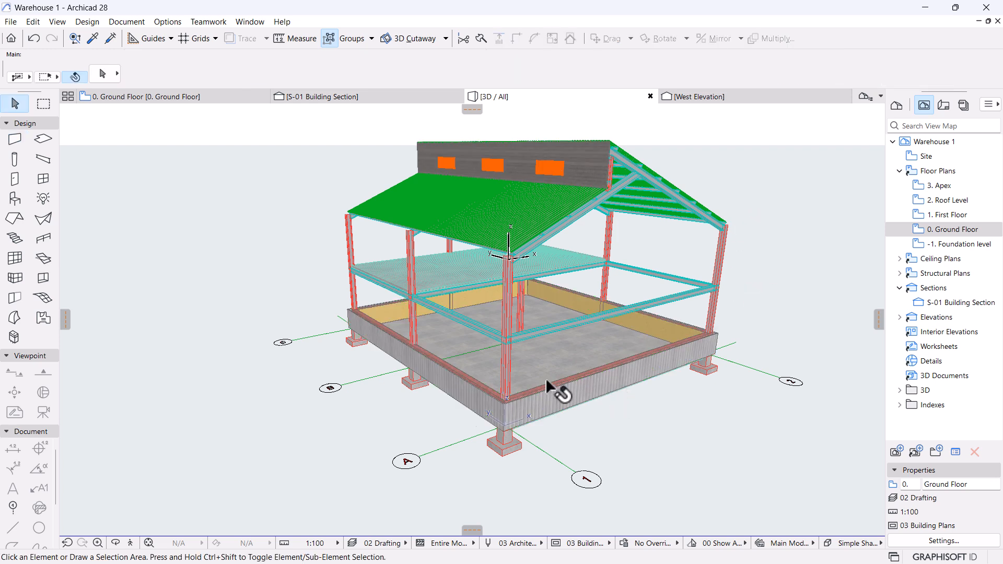
pyautogui.scroll(2, 545, 378)
pyautogui.click(550, 398)
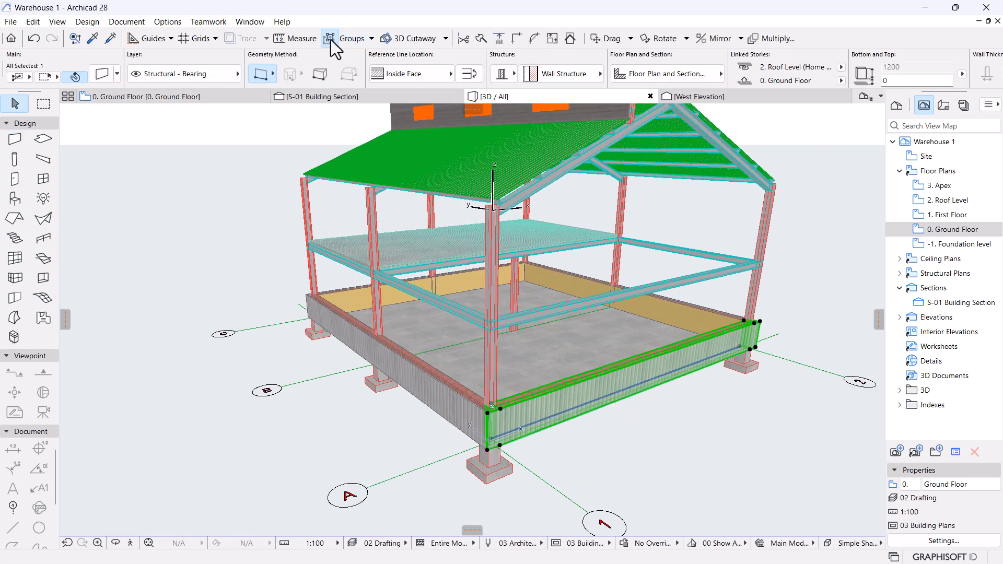
pyautogui.keyDown('shift'); pyautogui.click(661, 314); pyautogui.keyUp('shift')
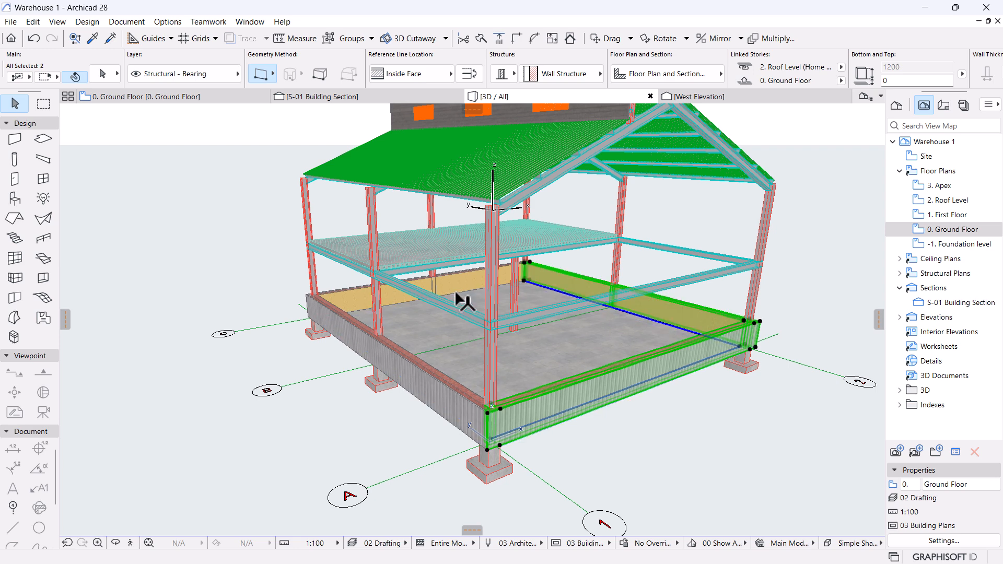
pyautogui.scroll(-1, 565, 233)
pyautogui.scroll(-1, 574, 242)
pyautogui.click(577, 175)
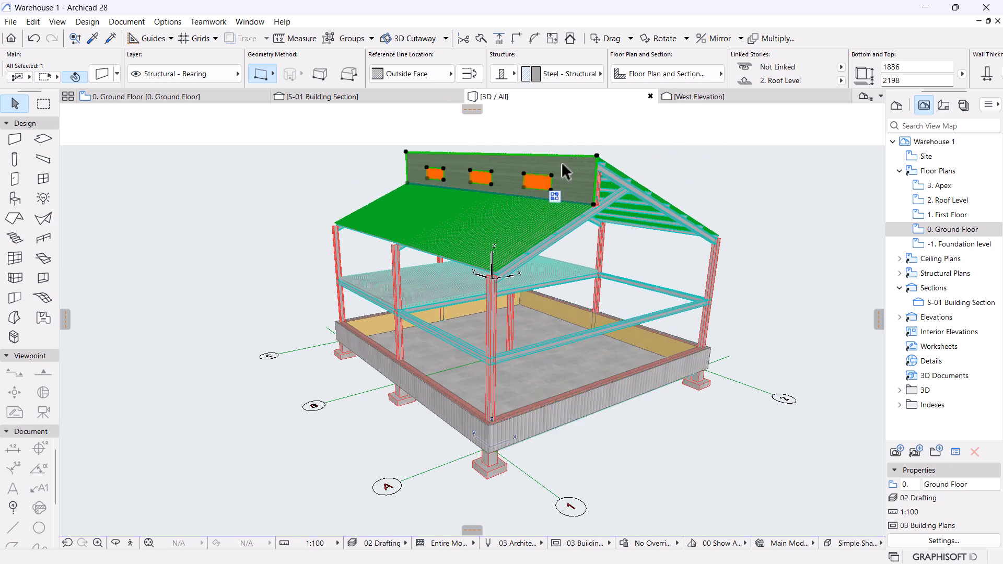
pyautogui.scroll(1, 534, 407)
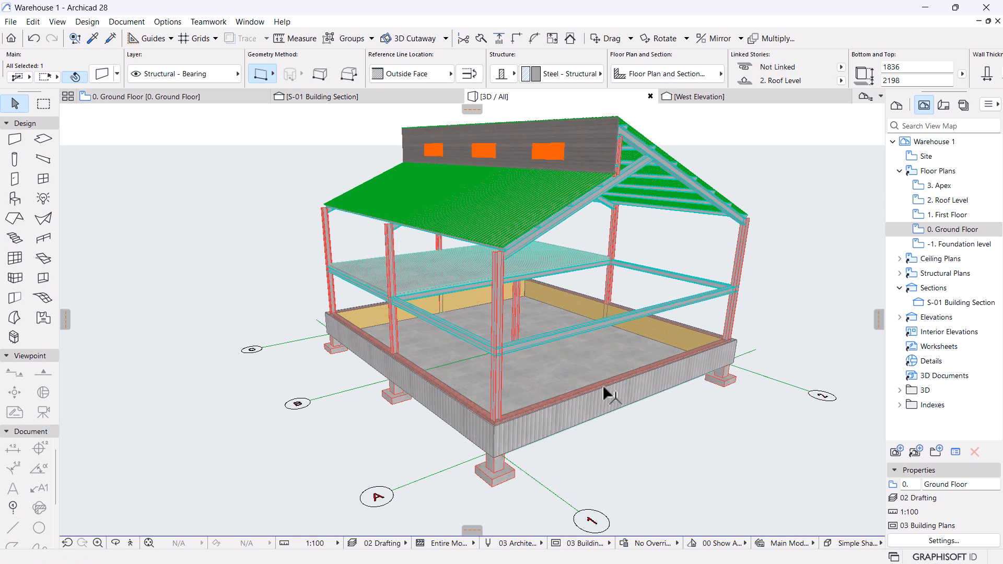
pyautogui.click(660, 337)
pyautogui.keyDown('shift'); pyautogui.click(643, 398); pyautogui.keyUp('shift')
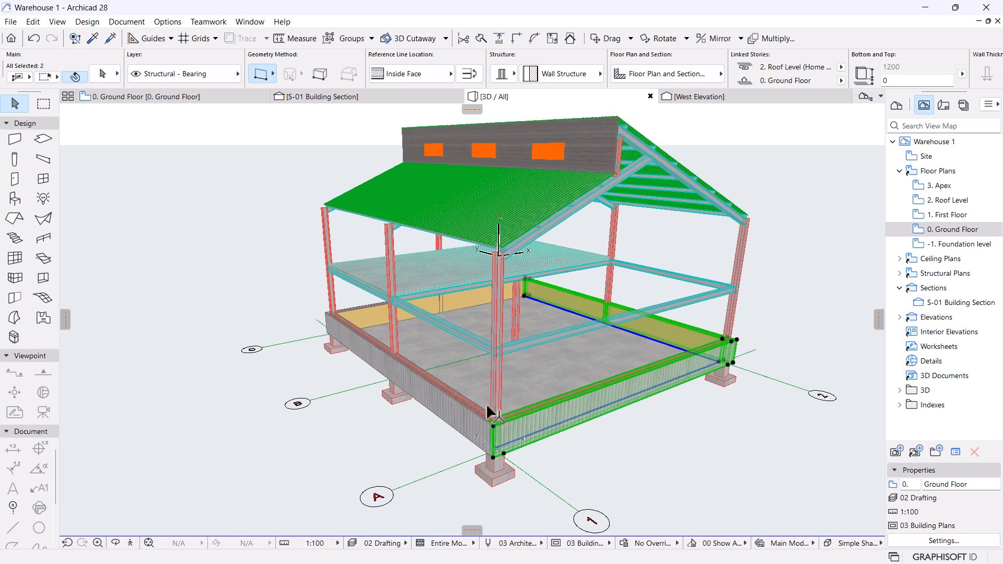
pyautogui.keyDown('shift'); pyautogui.click(470, 416); pyautogui.keyUp('shift')
pyautogui.keyDown('shift'); pyautogui.click(469, 303); pyautogui.keyUp('shift')
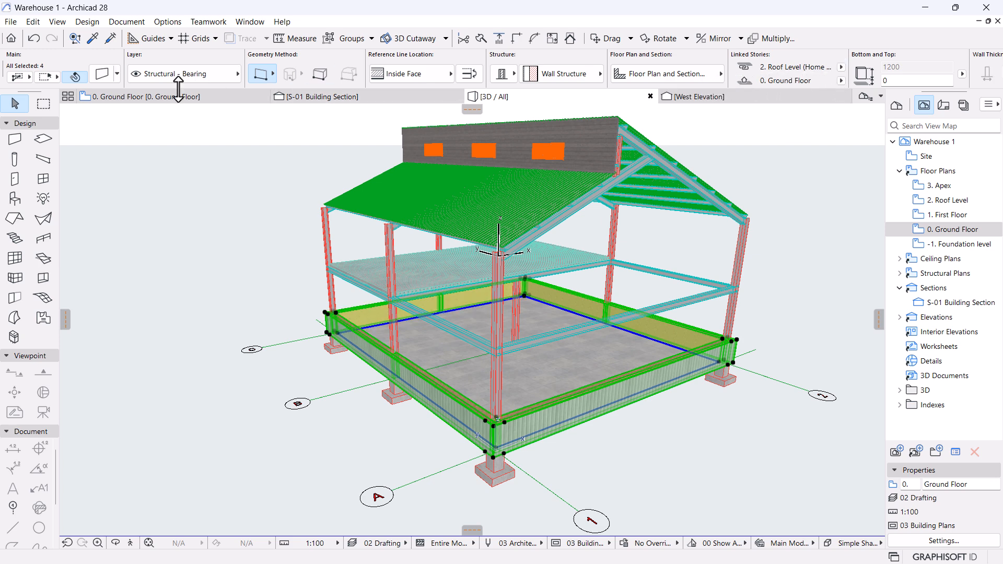
pyautogui.hotkey('ctrl', 't')
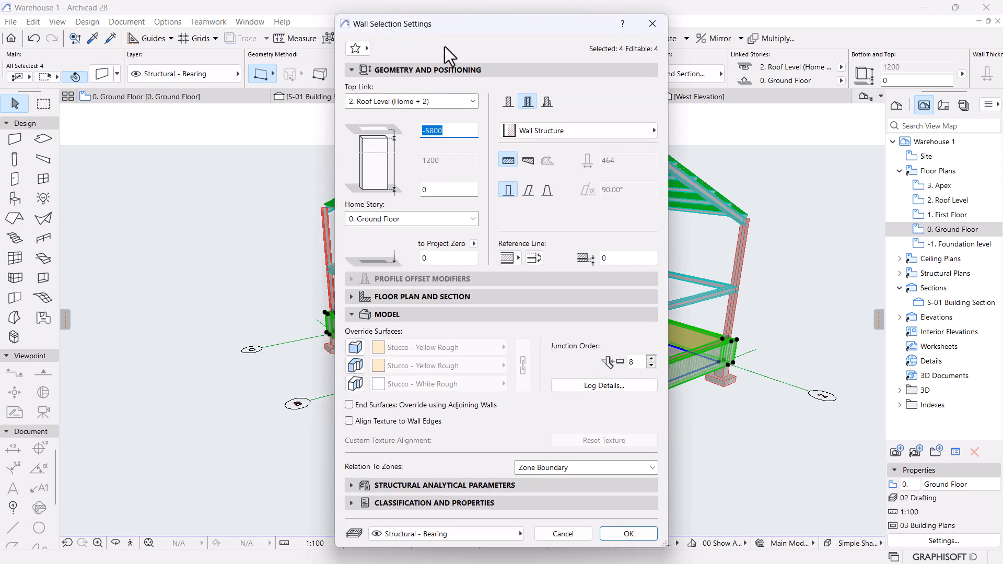
# Give the four perimeter walls a 0 top offset so they rise 7000 mm to the roof.
pyautogui.moveTo(469, 27); pyautogui.dragTo(762, 98)
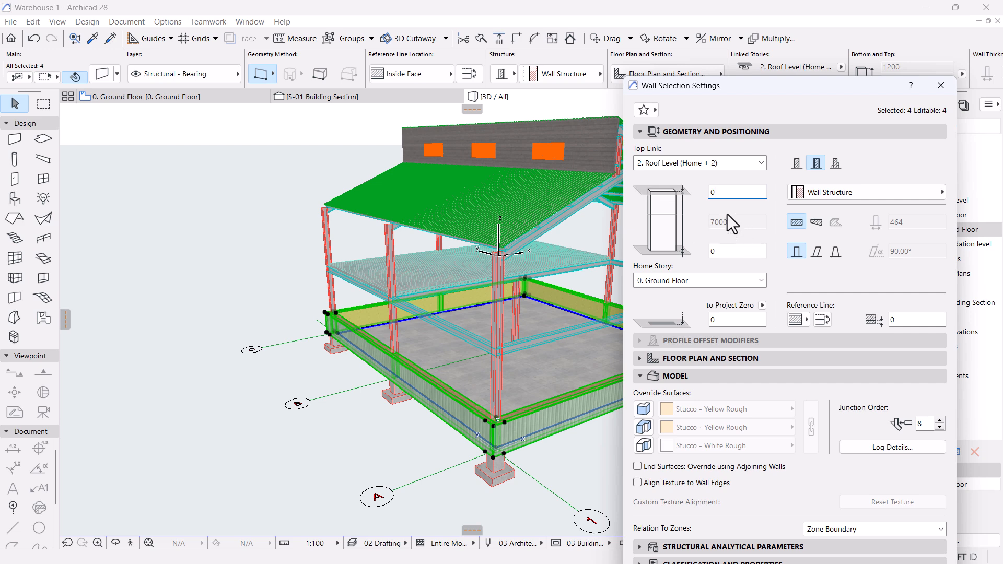
pyautogui.moveTo(758, 81); pyautogui.dragTo(758, 12)
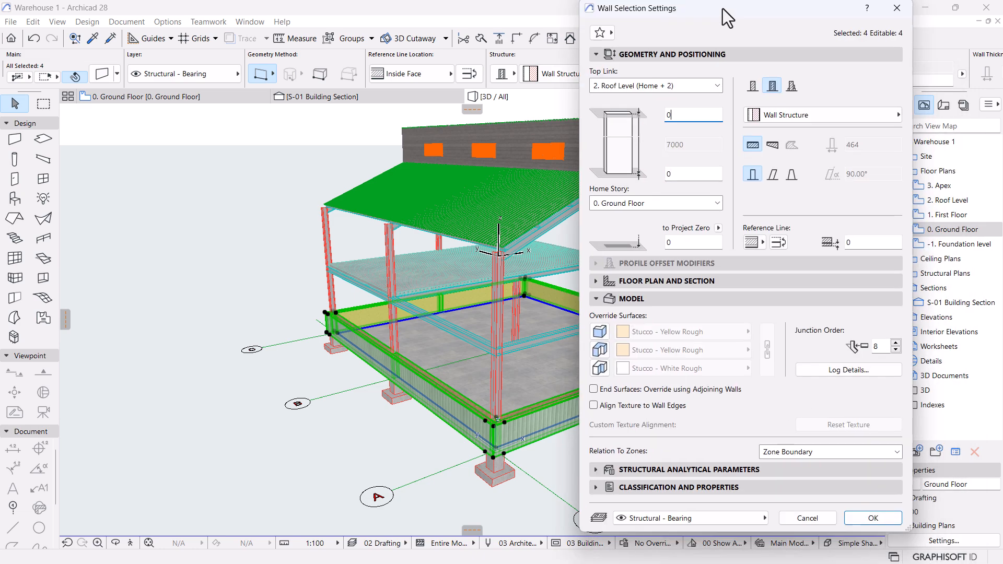
pyautogui.click(876, 542)
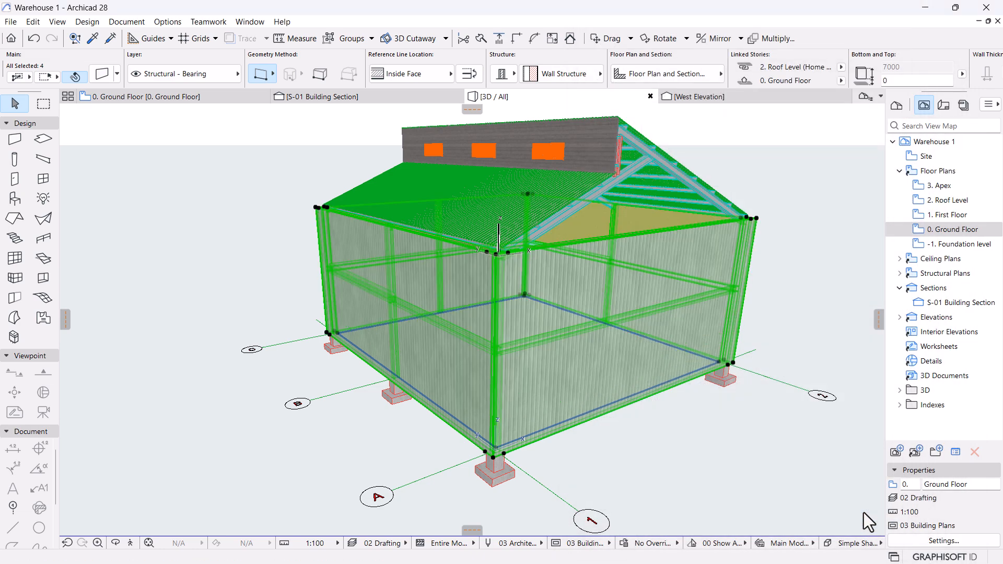
pyautogui.click(760, 452)
# Delete the front corrugated wall.
pyautogui.press('o')
pyautogui.moveTo(700, 338); pyautogui.dragTo(471, 322)
pyautogui.press('o')
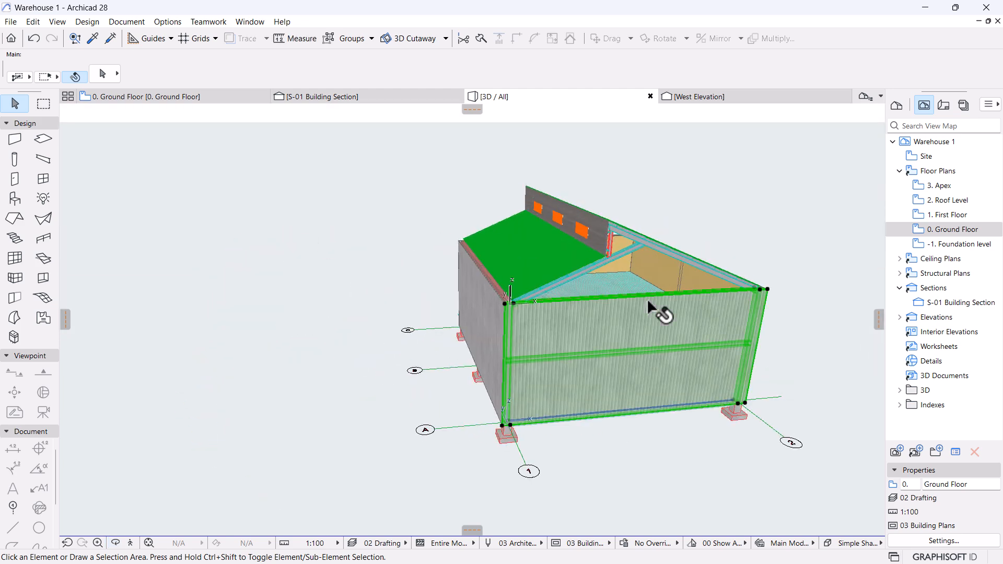
pyautogui.click(647, 299)
pyautogui.press('Delete')
# Vertically stretch the corrugated gable-end wall to about 11035 mm, above the roof apex.
pyautogui.keyDown('shift'); pyautogui.moveTo(735, 317); pyautogui.dragTo(473, 315, button='middle'); pyautogui.keyUp('shift')
pyautogui.click(493, 319)
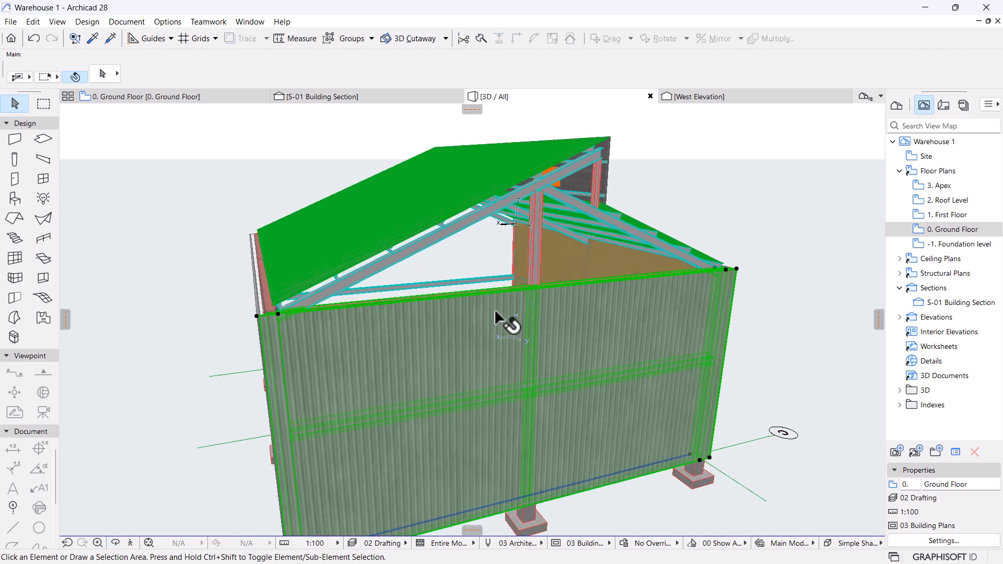
pyautogui.click(737, 270)
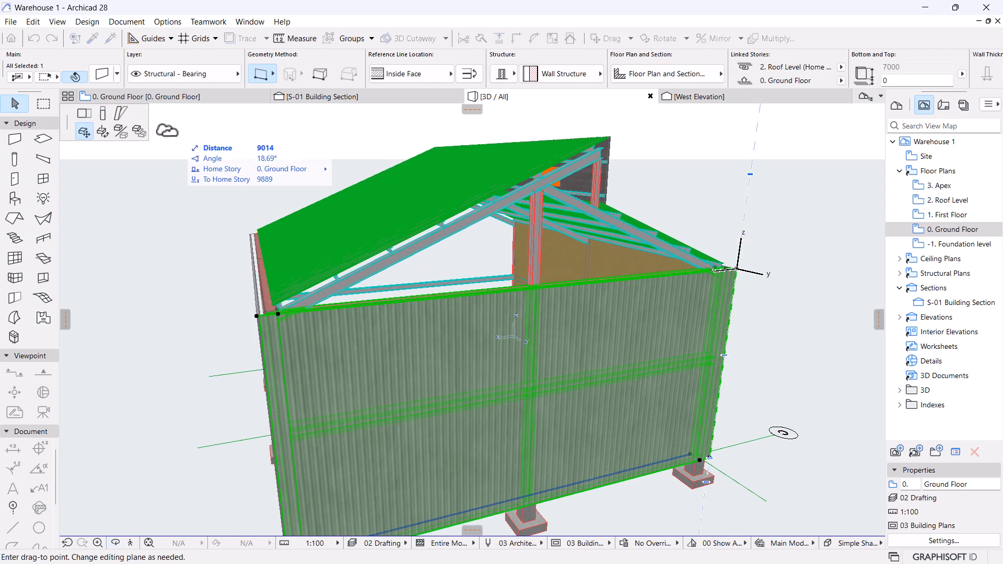
pyautogui.click(102, 114)
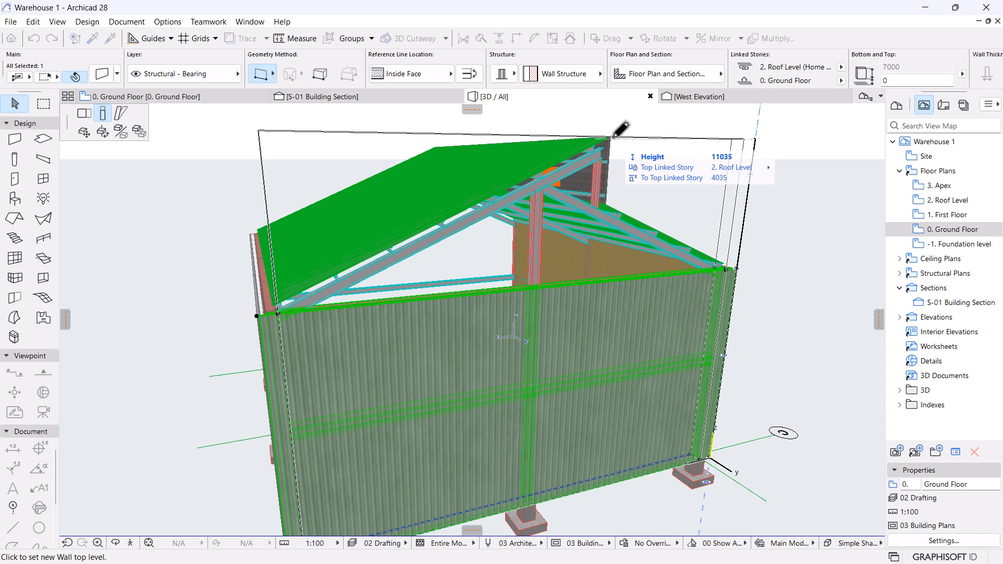
pyautogui.click(754, 205)
pyautogui.keyDown('shift'); pyautogui.moveTo(571, 214); pyautogui.dragTo(601, 301, button='middle'); pyautogui.keyUp('shift')
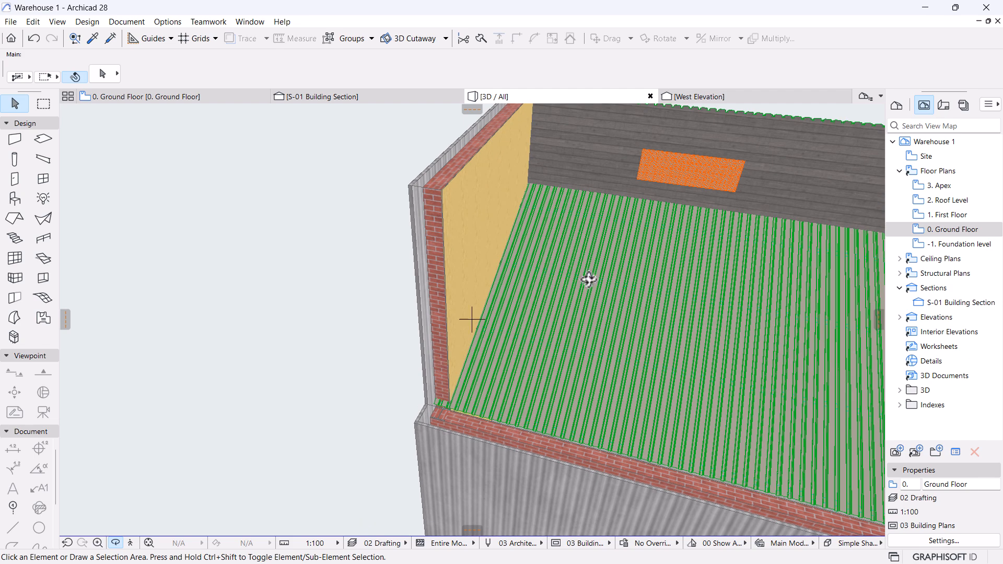
# On the 2. Roof Level plan, stretch the profiled sheet's edge up to the roof's upper-left corner.
pyautogui.scroll(10, 479, 417)
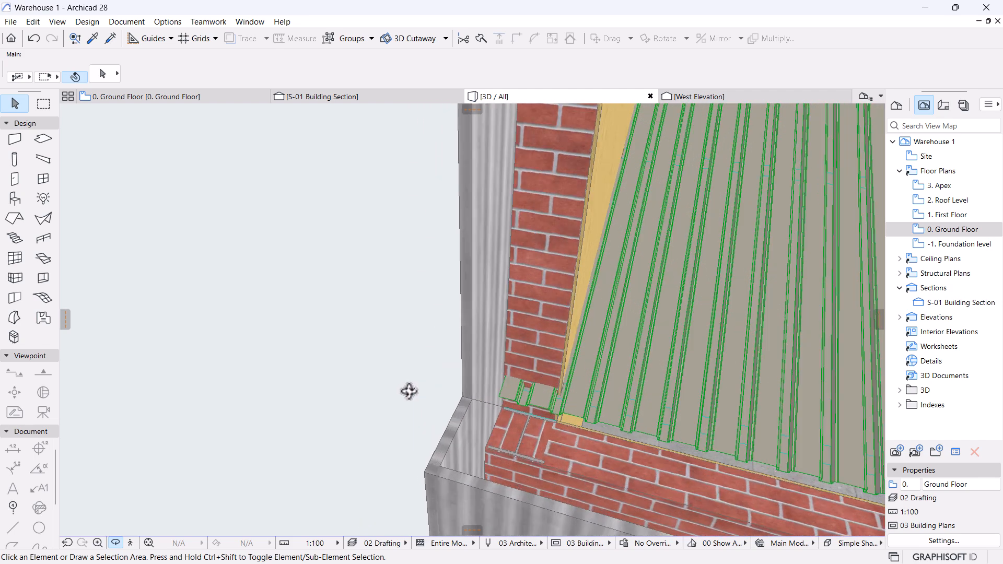
pyautogui.click(545, 401)
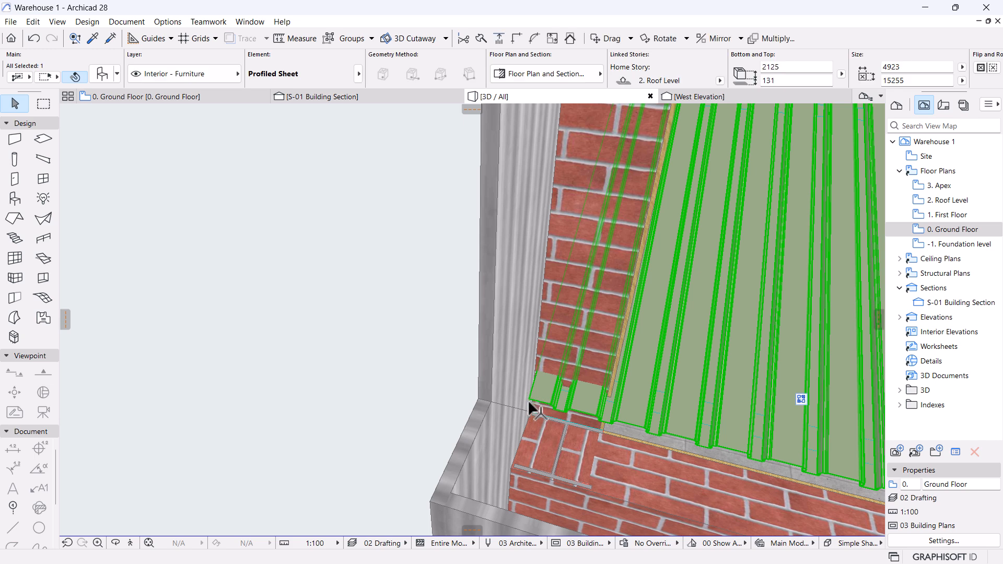
pyautogui.click(481, 400)
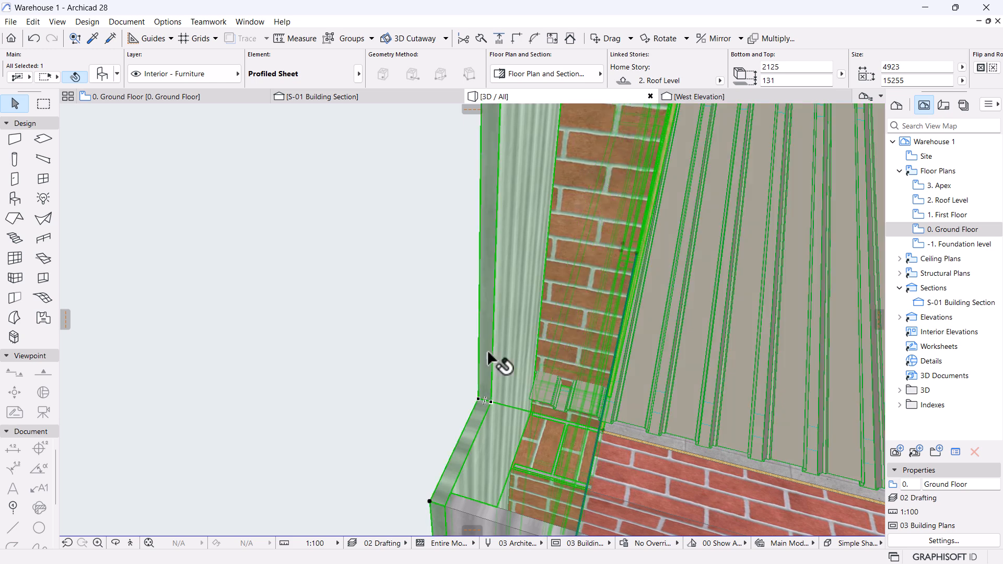
pyautogui.click(190, 98)
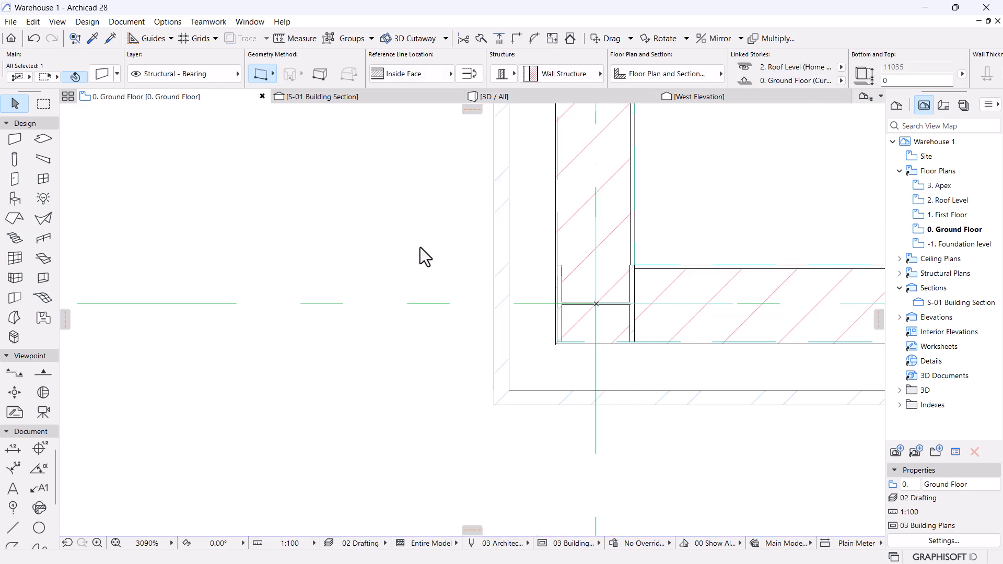
pyautogui.doubleClick(938, 202)
pyautogui.scroll(-9, 449, 210)
pyautogui.moveTo(489, 290); pyautogui.dragTo(427, 403, button='middle')
pyautogui.scroll(-7, 425, 404)
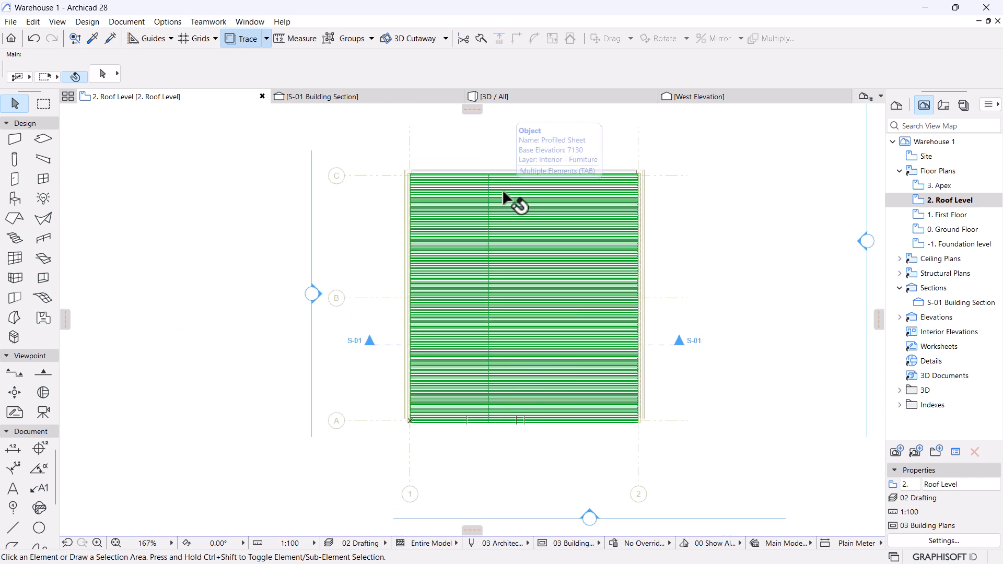
pyautogui.scroll(15, 419, 170)
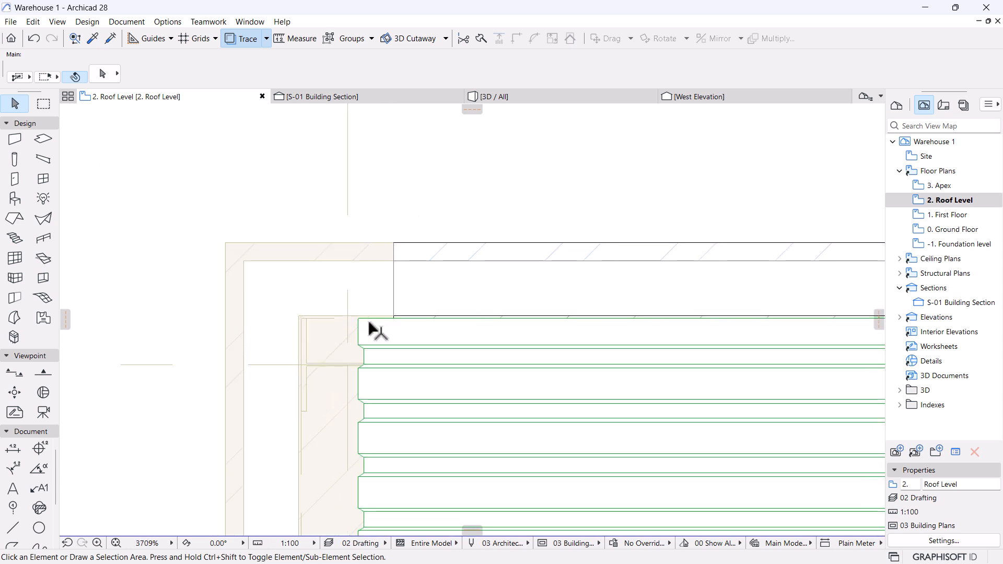
pyautogui.click(360, 321)
pyautogui.click(363, 319)
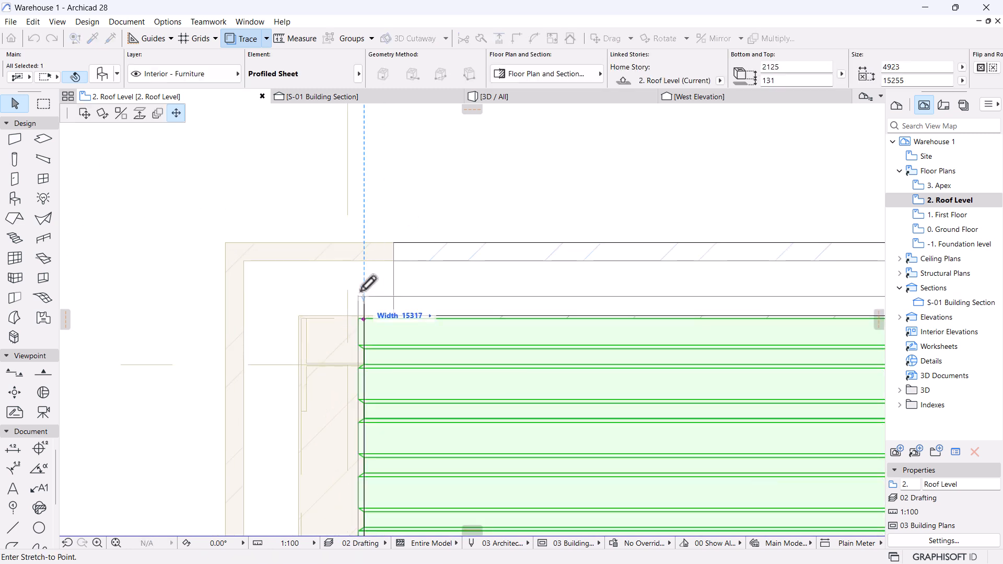
pyautogui.click(365, 242)
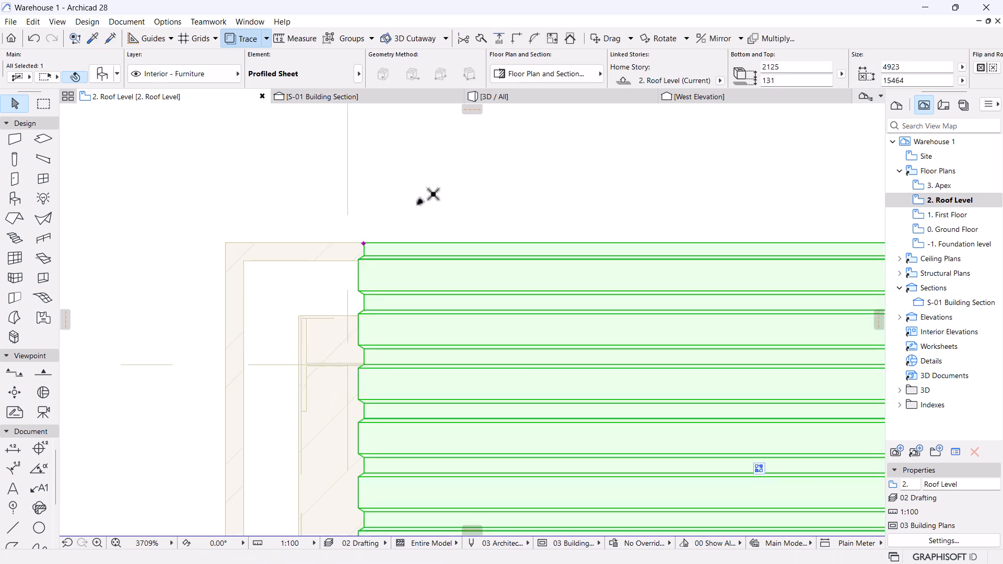
# Inspect the stretched sheet against the brick parapet wall in the 3D view.
pyautogui.click(525, 96)
pyautogui.click(494, 208)
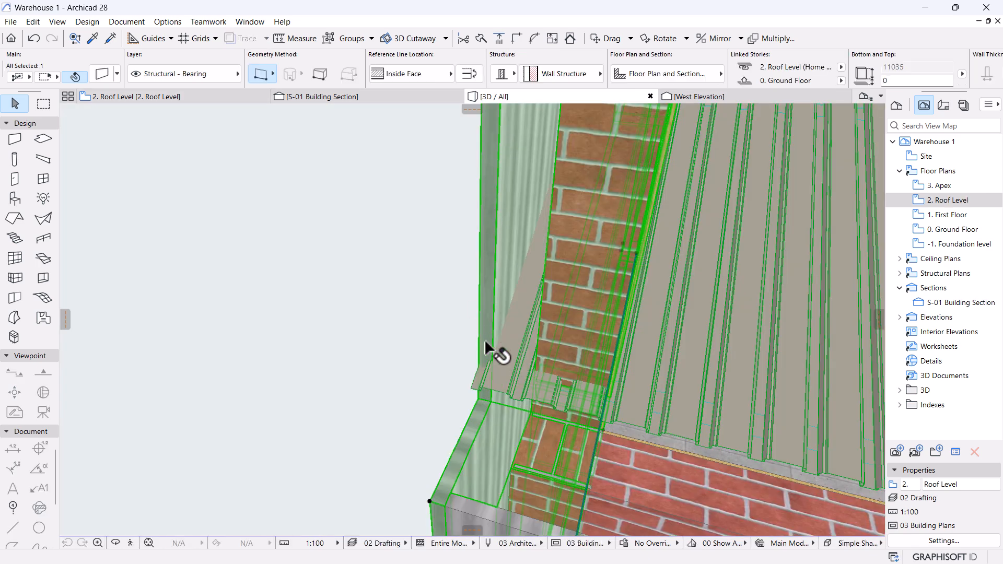
pyautogui.scroll(2, 386, 419)
pyautogui.click(363, 342)
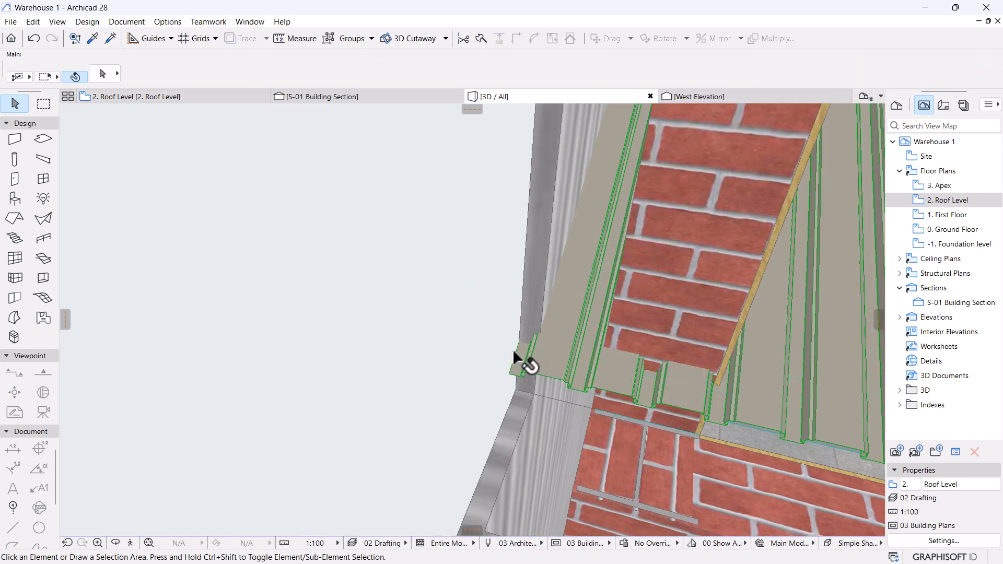
pyautogui.keyDown('shift'); pyautogui.moveTo(513, 349); pyautogui.dragTo(538, 399, button='middle'); pyautogui.keyUp('shift')
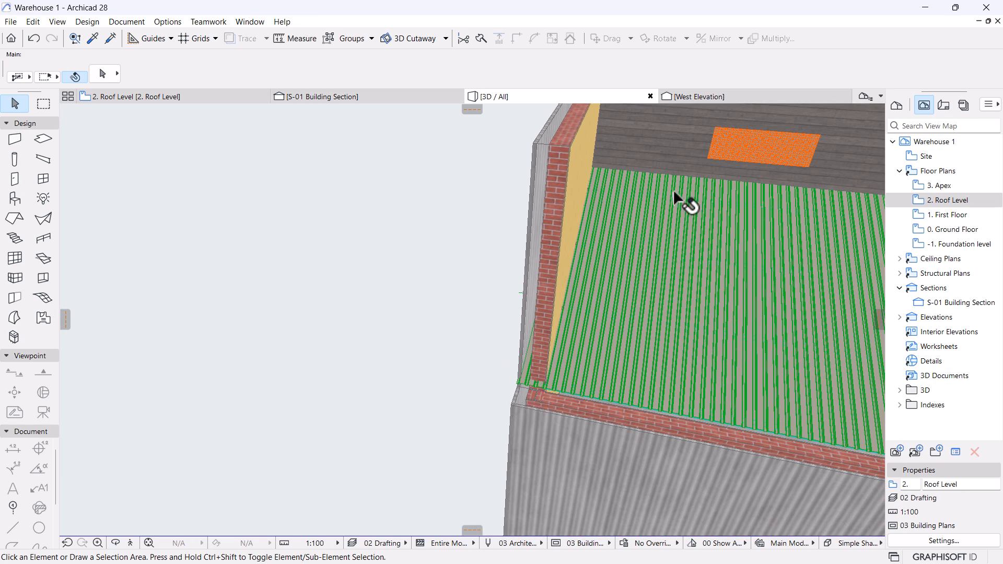
pyautogui.click(561, 256)
pyautogui.keyDown('shift'); pyautogui.moveTo(483, 396); pyautogui.dragTo(555, 302, button='middle'); pyautogui.keyUp('shift')
pyautogui.click(233, 267)
# Select the corrugated wall with the brick pillar as target in Solid Element Operations.
pyautogui.rightClick(196, 231)
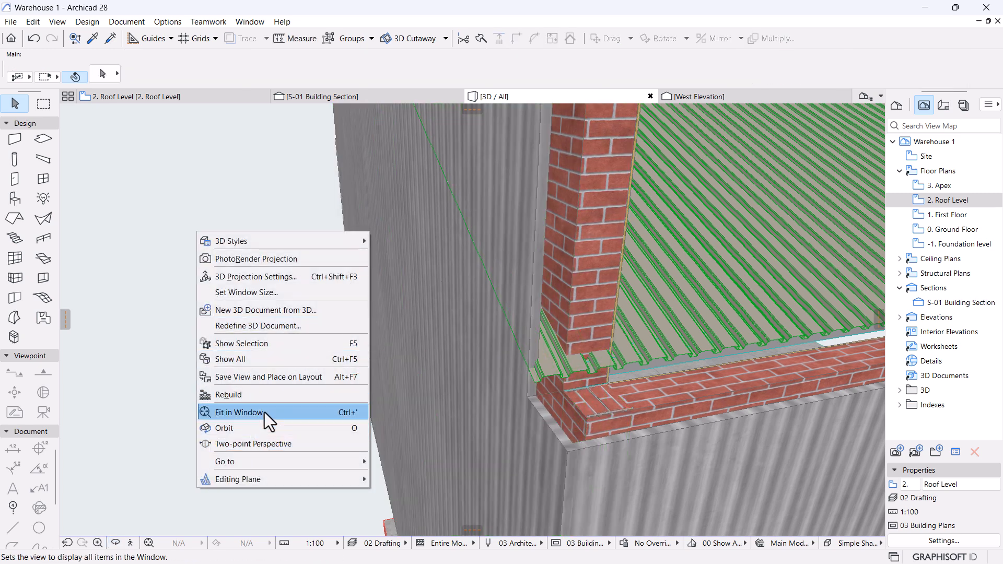
pyautogui.click(218, 174)
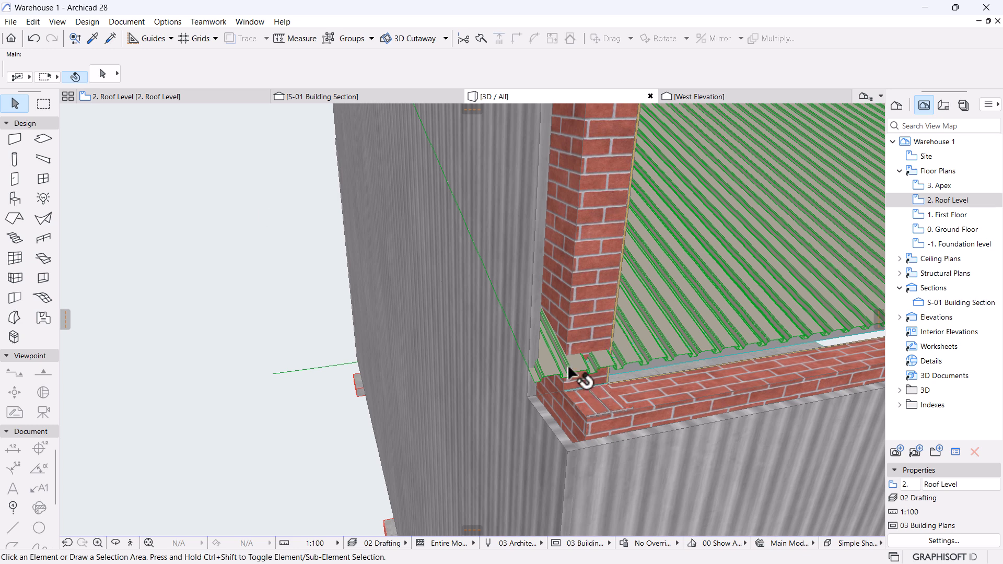
pyautogui.click(569, 296)
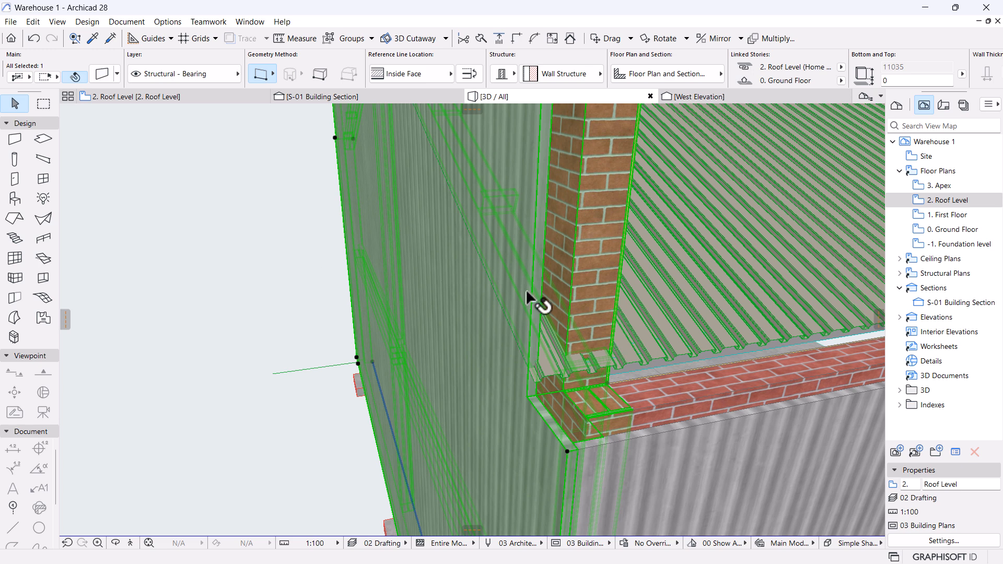
pyautogui.moveTo(504, 288)
pyautogui.rightClick(217, 238)
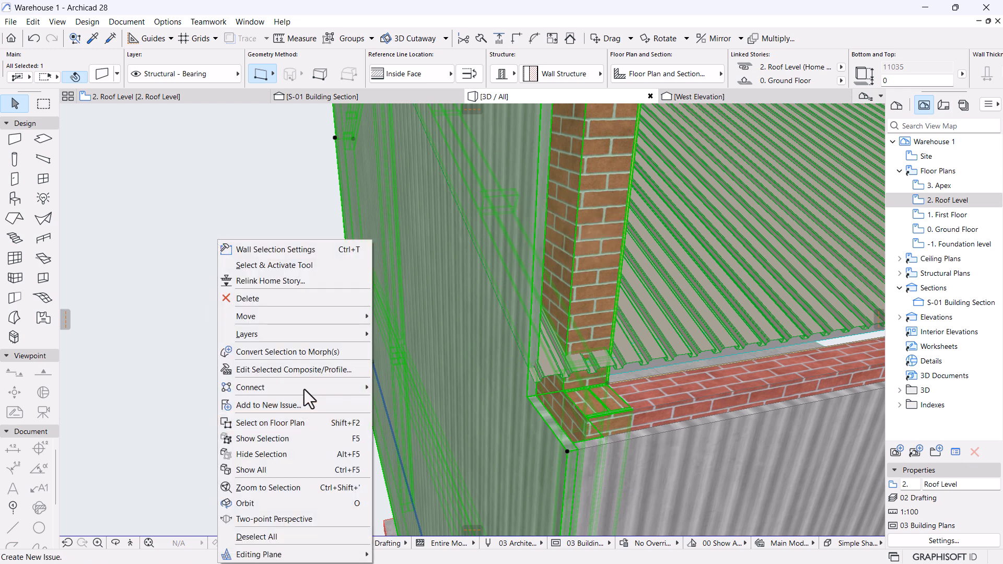
pyautogui.moveTo(304, 387)
pyautogui.click(422, 421)
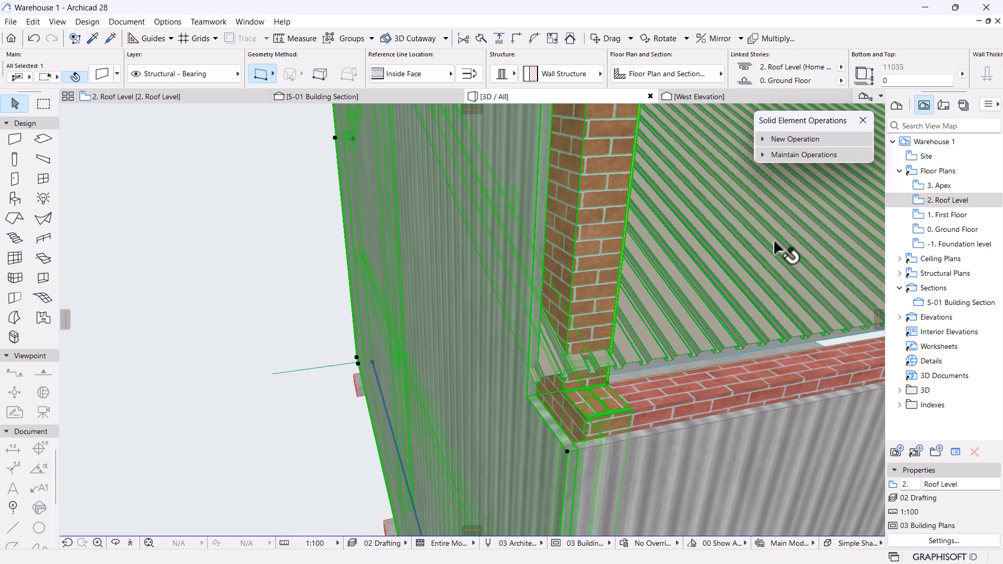
# Cut the wall with the profiled roof sheet using Subtraction with upward extrusion.
pyautogui.click(798, 141)
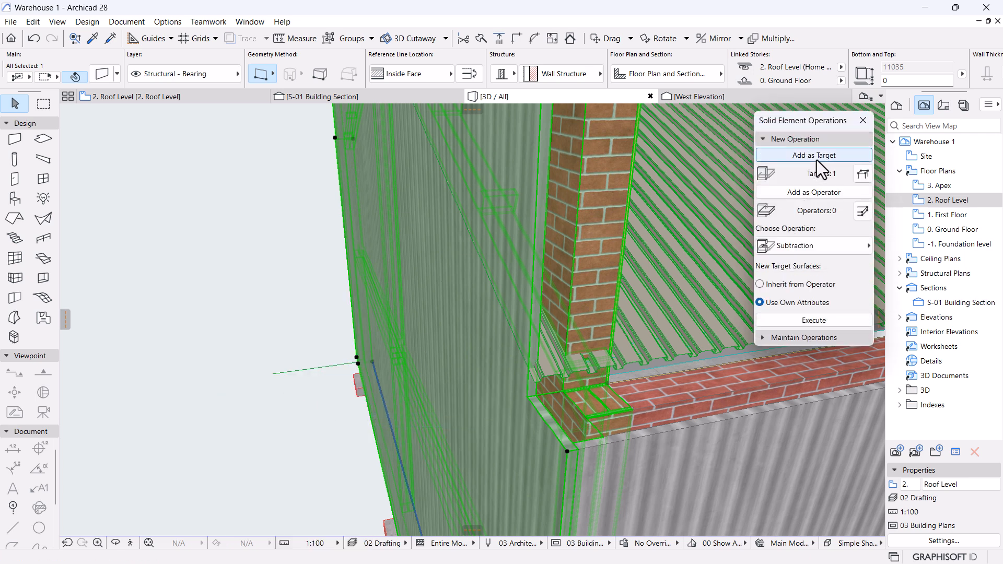
pyautogui.click(661, 309)
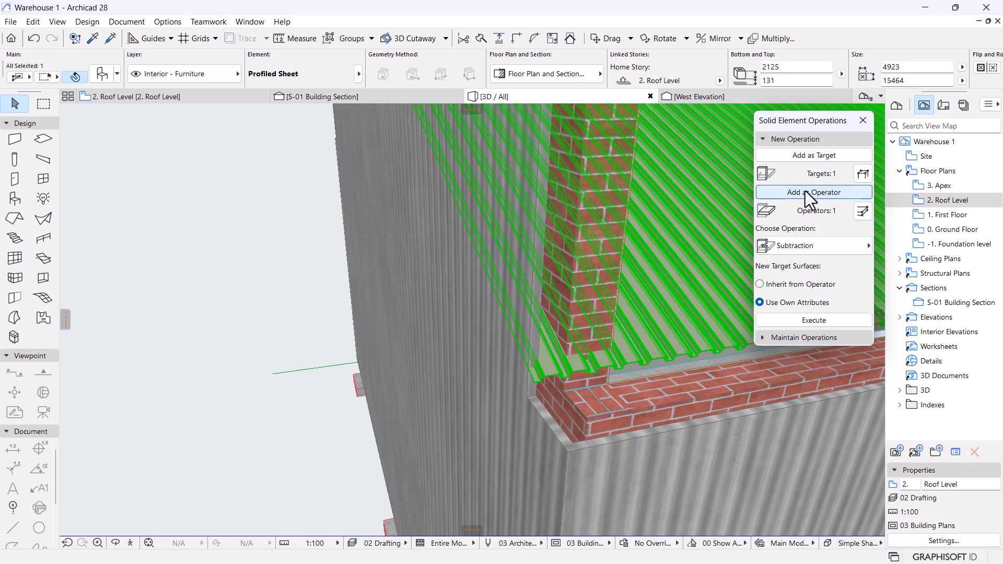
pyautogui.click(839, 250)
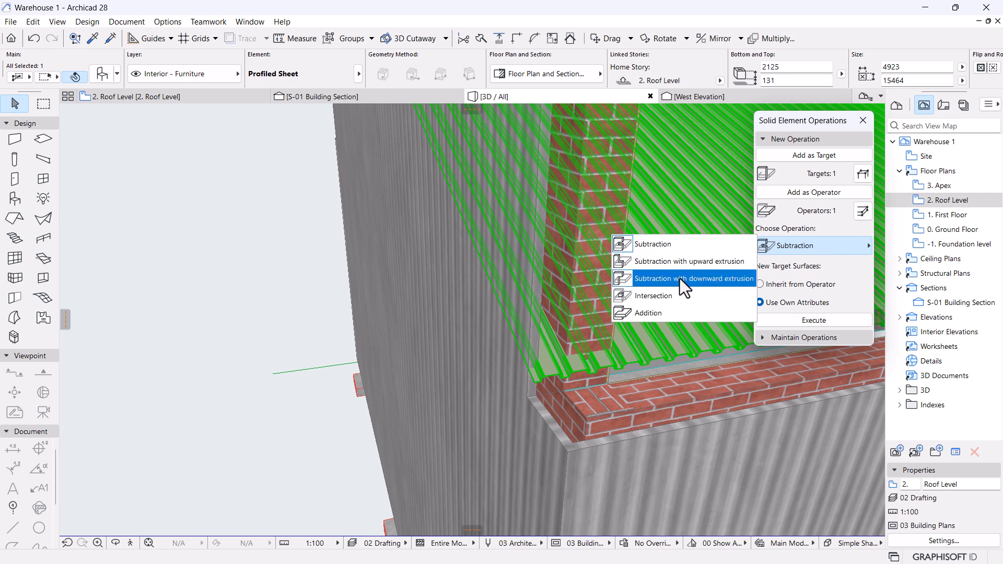
pyautogui.click(672, 263)
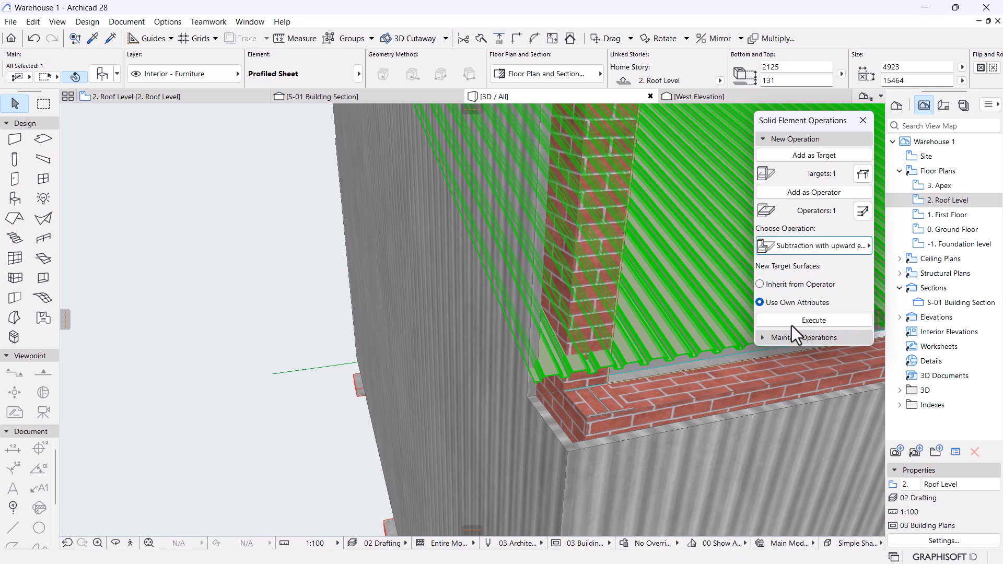
pyautogui.click(803, 319)
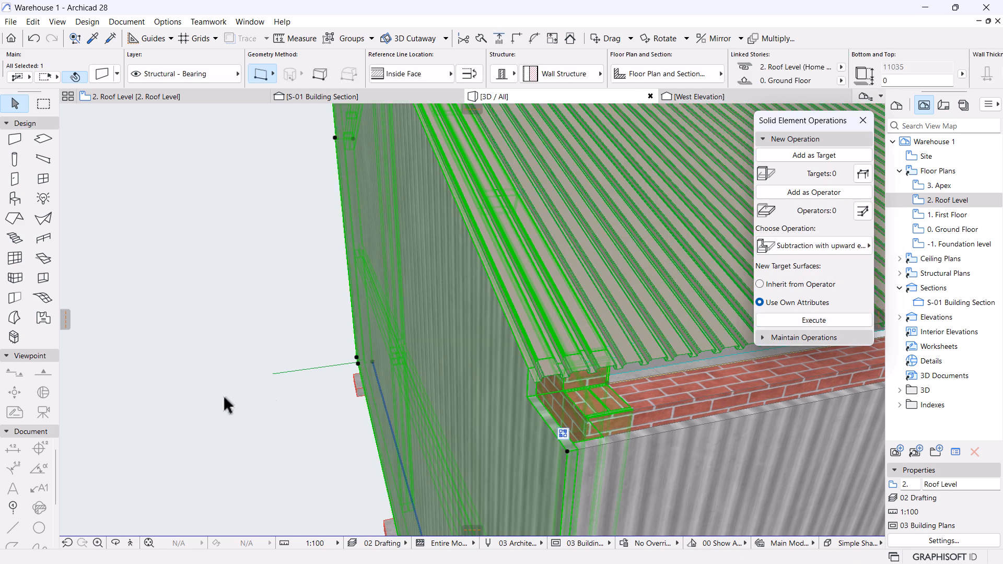
pyautogui.click(269, 397)
pyautogui.scroll(-4, 416, 387)
pyautogui.moveTo(415, 388); pyautogui.dragTo(415, 403, button='middle')
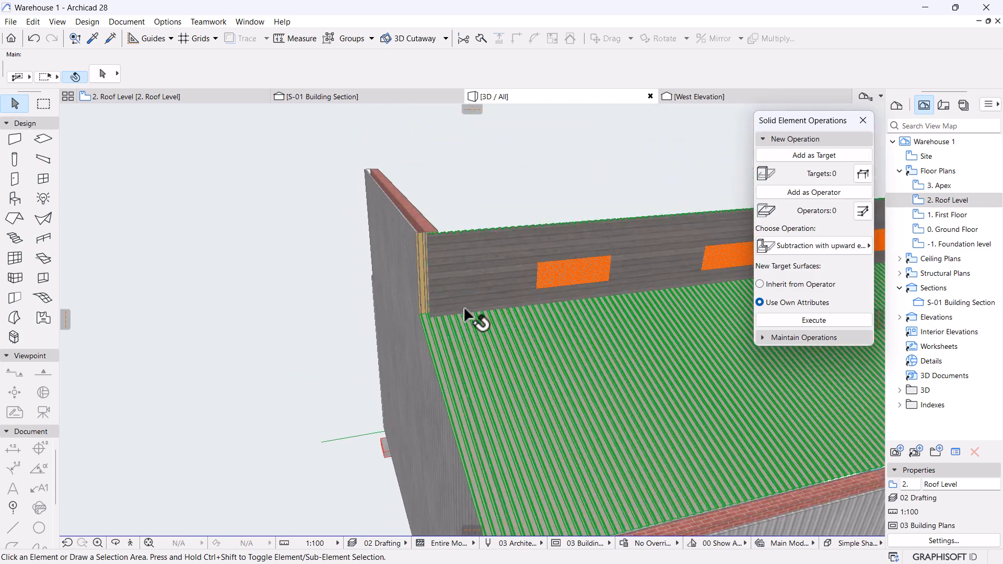
pyautogui.keyDown('shift'); pyautogui.moveTo(436, 346); pyautogui.dragTo(466, 282, button='middle'); pyautogui.keyUp('shift')
# On Roof Level, stretch the right profiled sheet's corner up to the roof's top edge.
pyautogui.click(208, 98)
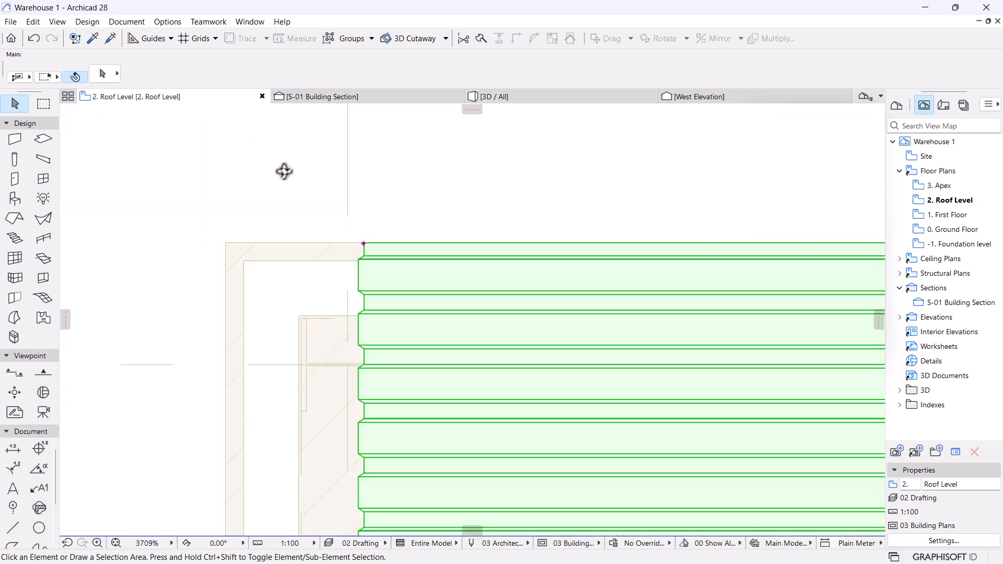
pyautogui.click(396, 233)
pyautogui.scroll(-1, 578, 248)
pyautogui.moveTo(579, 248); pyautogui.dragTo(370, 256, button='middle')
pyautogui.scroll(4, 370, 247)
pyautogui.click(539, 292)
pyautogui.scroll(3, 327, 261)
pyautogui.click(327, 259)
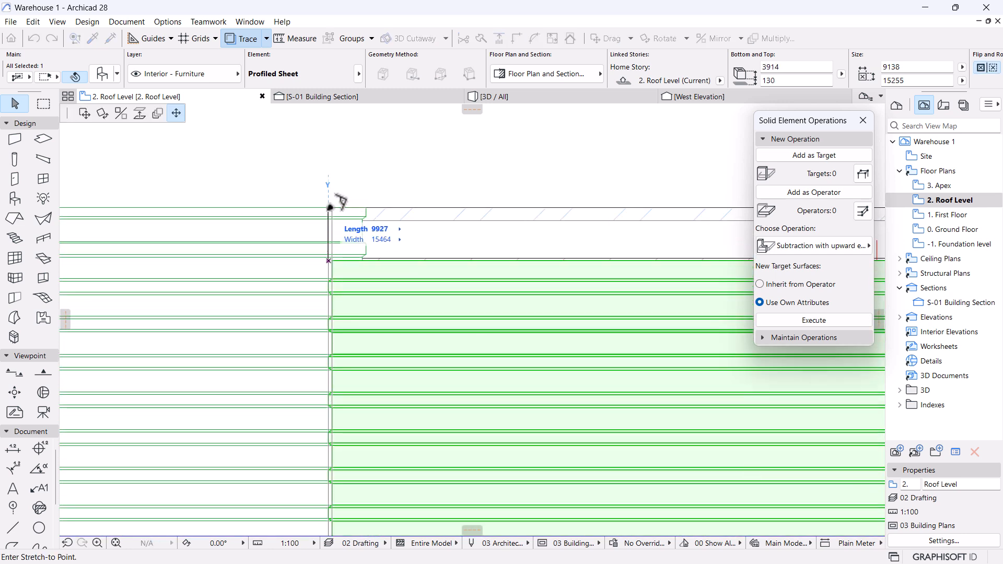
pyautogui.click(329, 207)
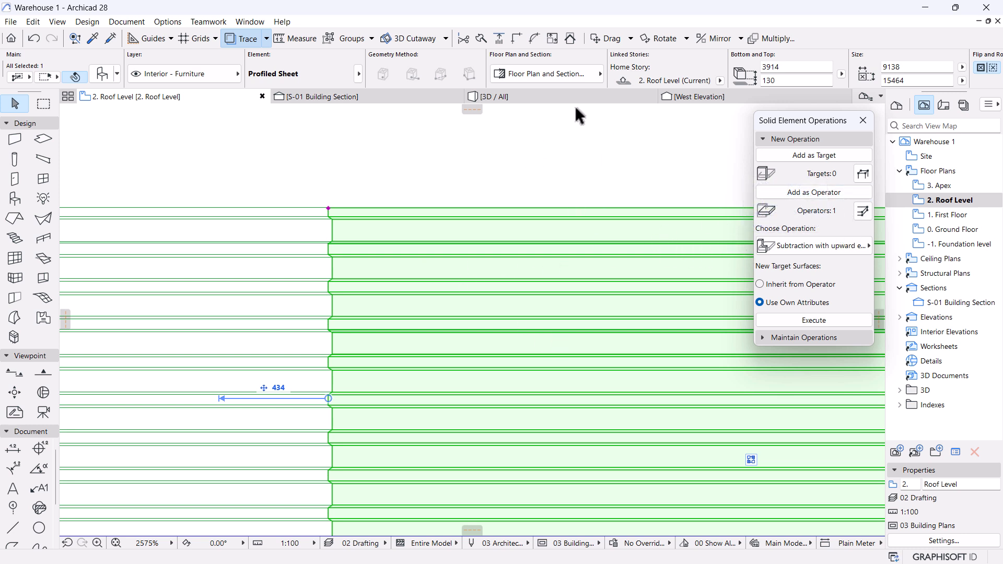
# Apply the same upward-extrusion subtraction to the other corrugated wall in 3D.
pyautogui.click(531, 103)
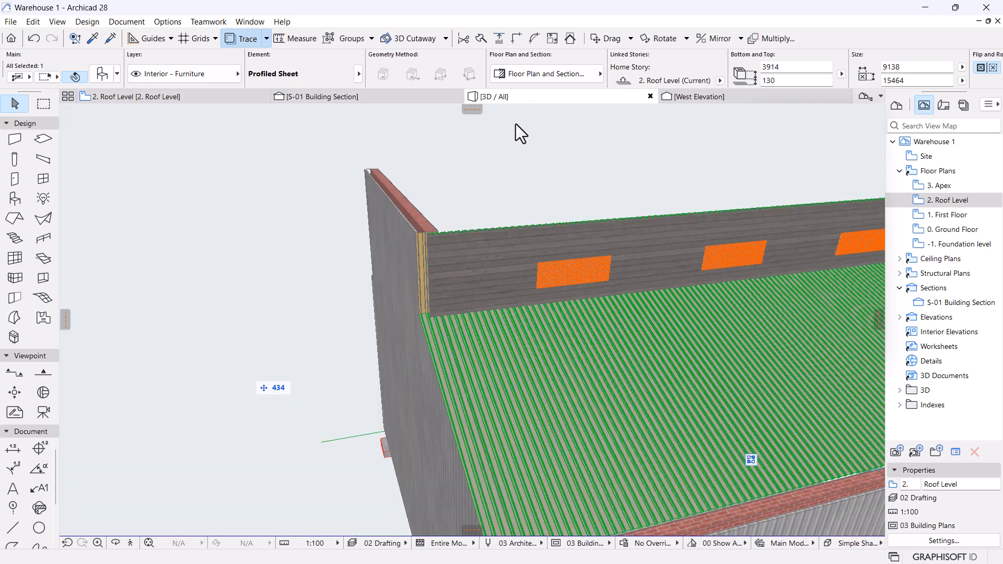
pyautogui.scroll(5, 468, 283)
pyautogui.click(389, 230)
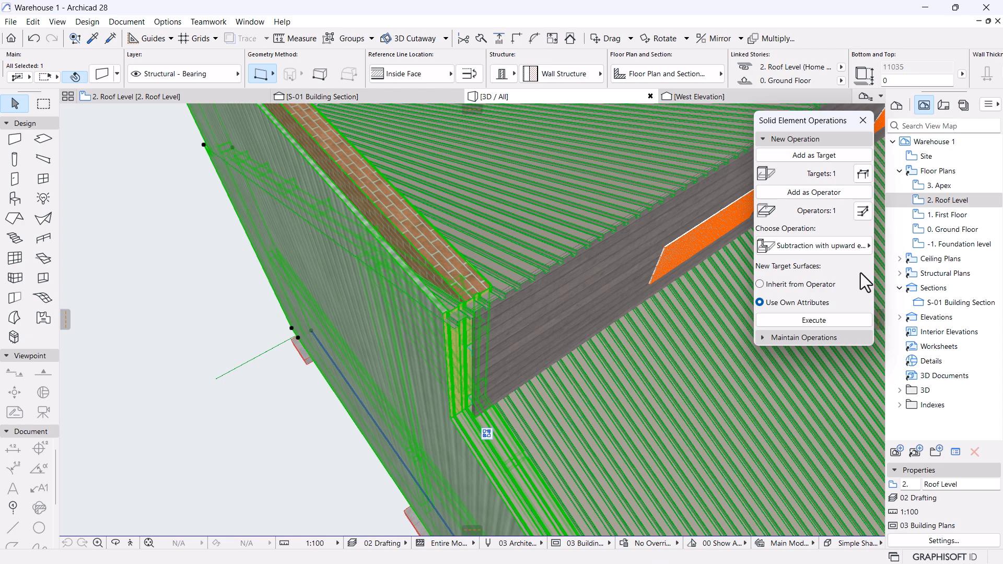
pyautogui.click(826, 321)
pyautogui.click(254, 385)
pyautogui.press('o')
pyautogui.moveTo(253, 382); pyautogui.dragTo(550, 317)
pyautogui.click(824, 138)
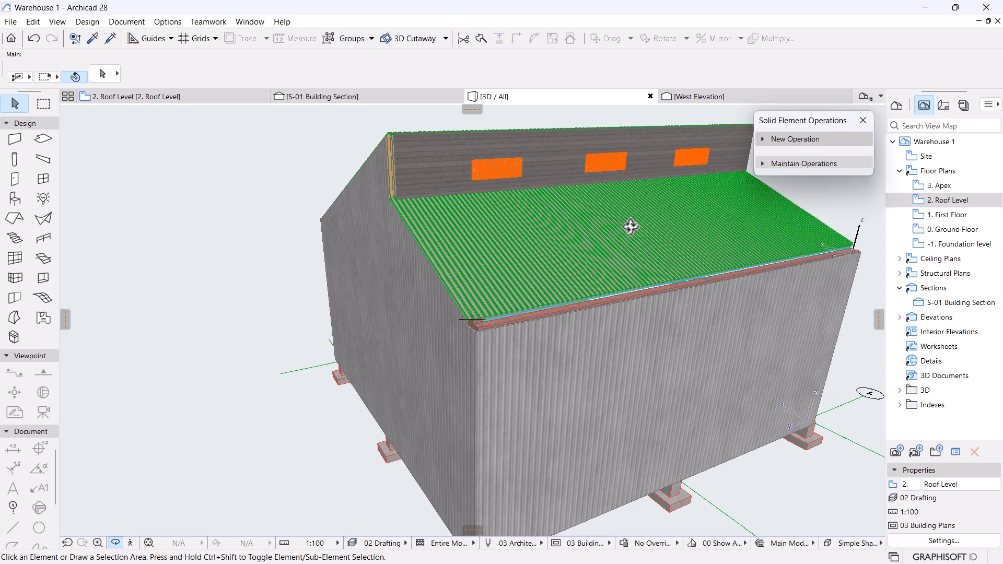
pyautogui.moveTo(664, 251); pyautogui.dragTo(371, 377)
pyautogui.moveTo(429, 288); pyautogui.dragTo(559, 306)
pyautogui.scroll(5, 542, 365)
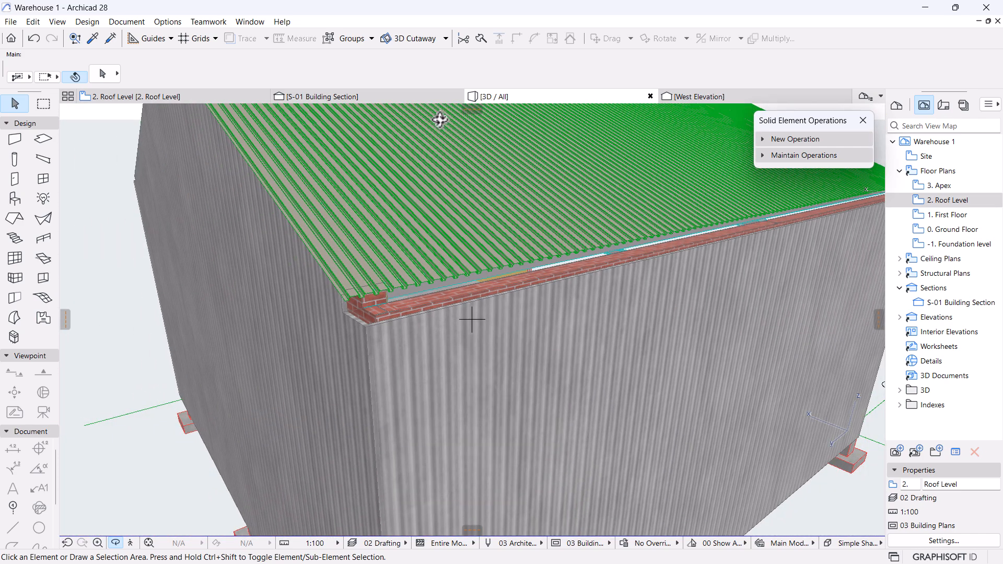
# Open the S-01 Building Section and frame the roof eave.
pyautogui.click(325, 96)
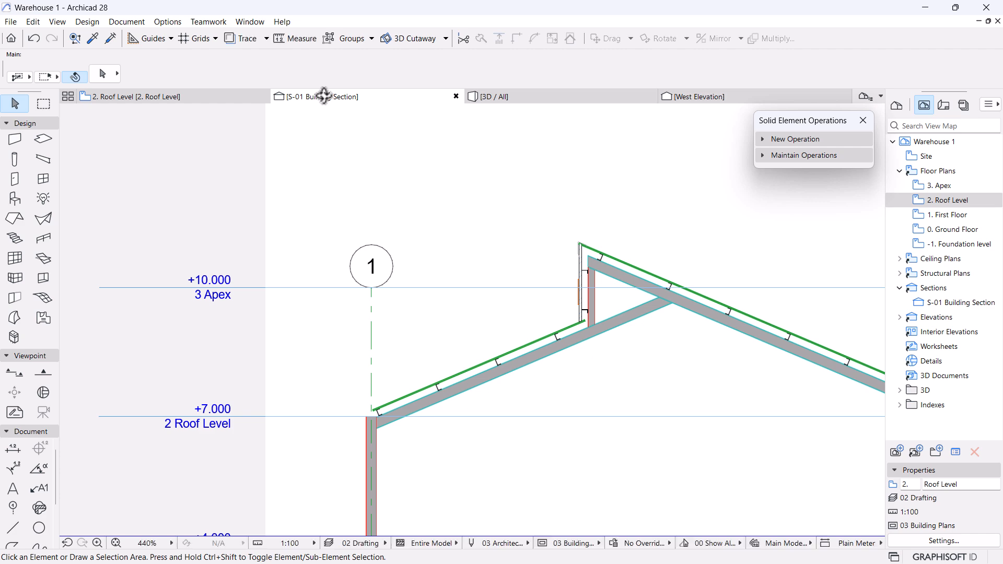
pyautogui.scroll(-6, 430, 246)
pyautogui.moveTo(401, 300); pyautogui.dragTo(405, 277, button='middle')
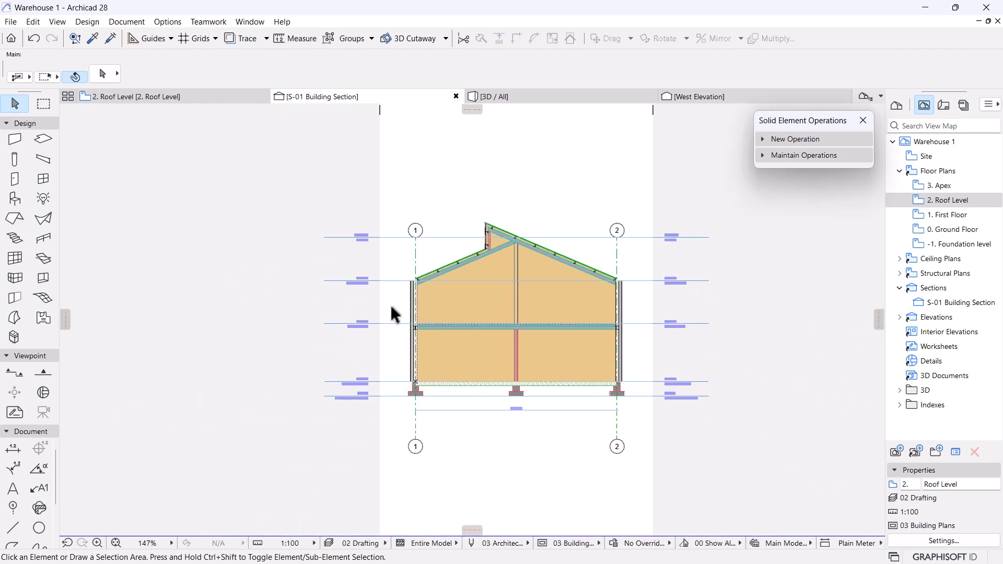
pyautogui.scroll(10, 393, 313)
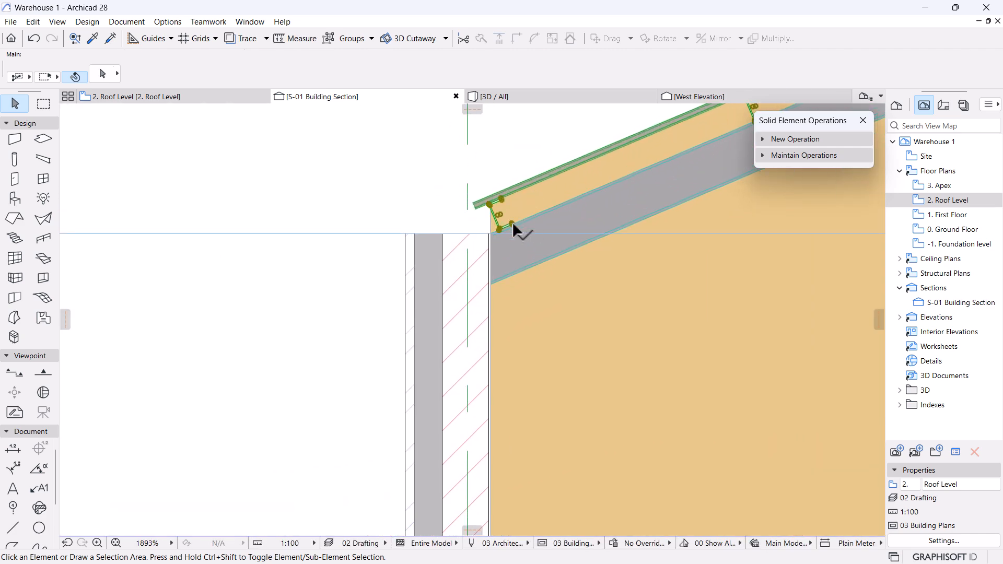
pyautogui.click(513, 225)
pyautogui.scroll(-2, 337, 188)
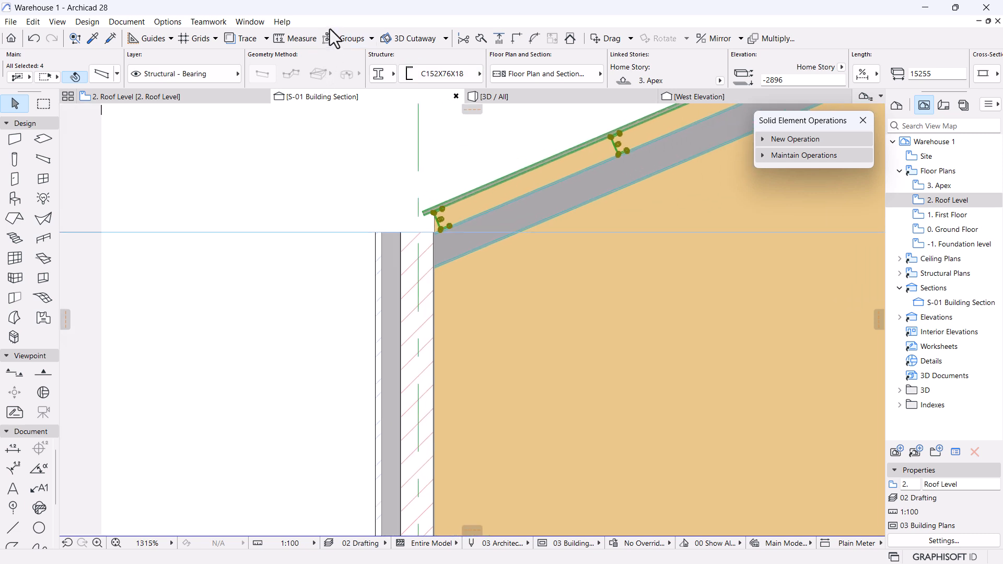
pyautogui.press('Escape')
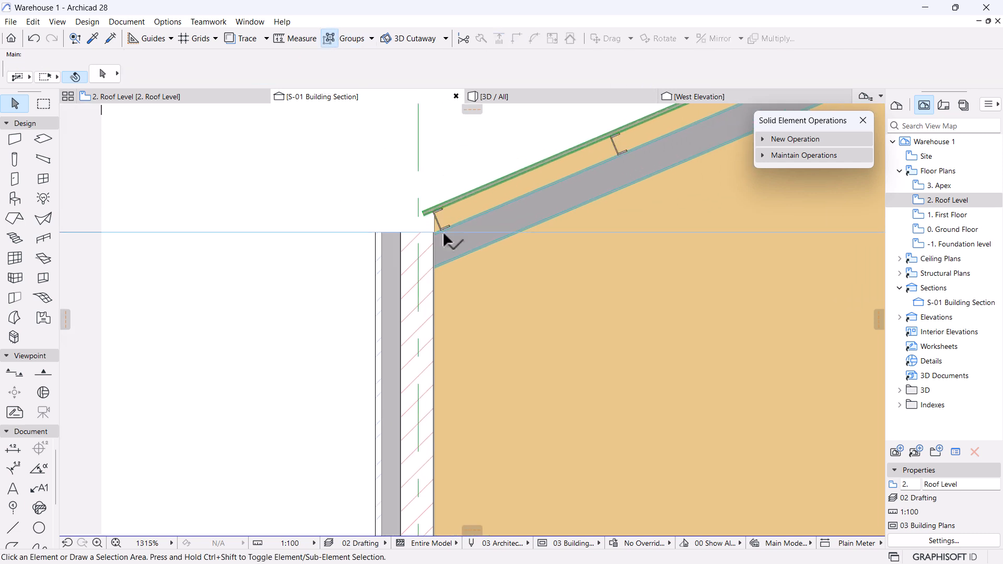
# Drag a copy of the eave channel purlin onto the top of the left wall.
pyautogui.click(446, 229)
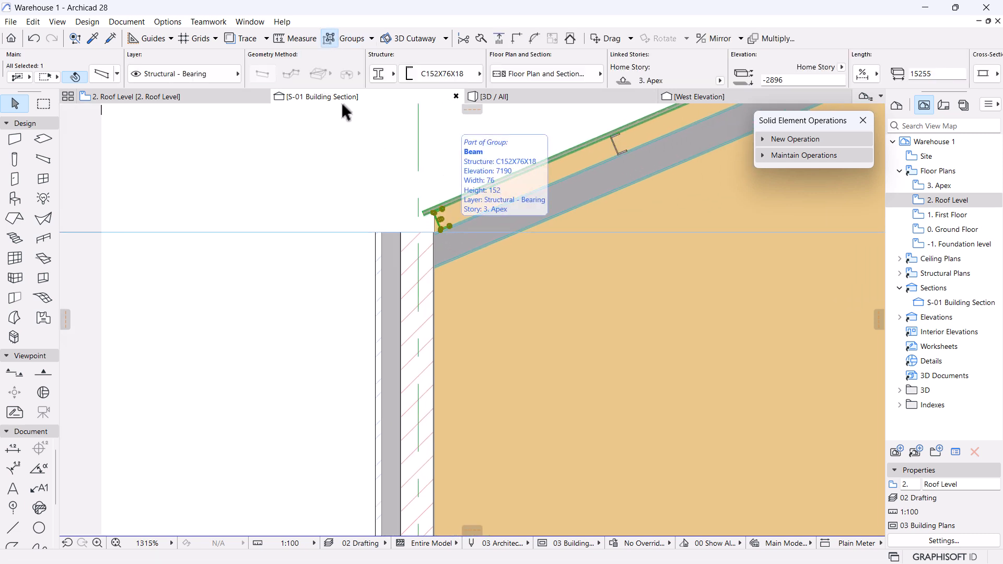
pyautogui.hotkey('ctrl', 'shift', 'd')
pyautogui.click(439, 230)
pyautogui.scroll(5, 397, 264)
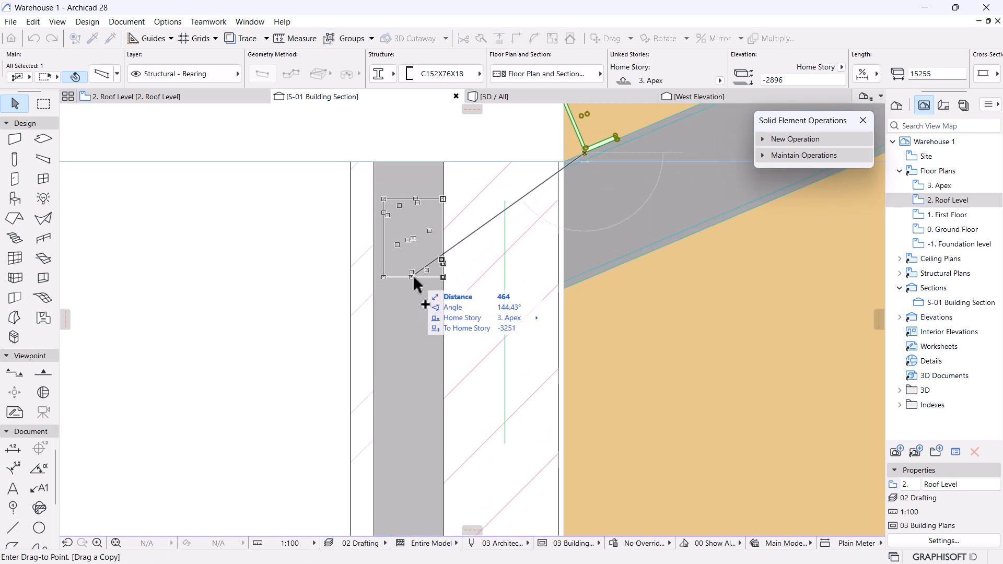
pyautogui.click(407, 275)
pyautogui.scroll(1, 421, 182)
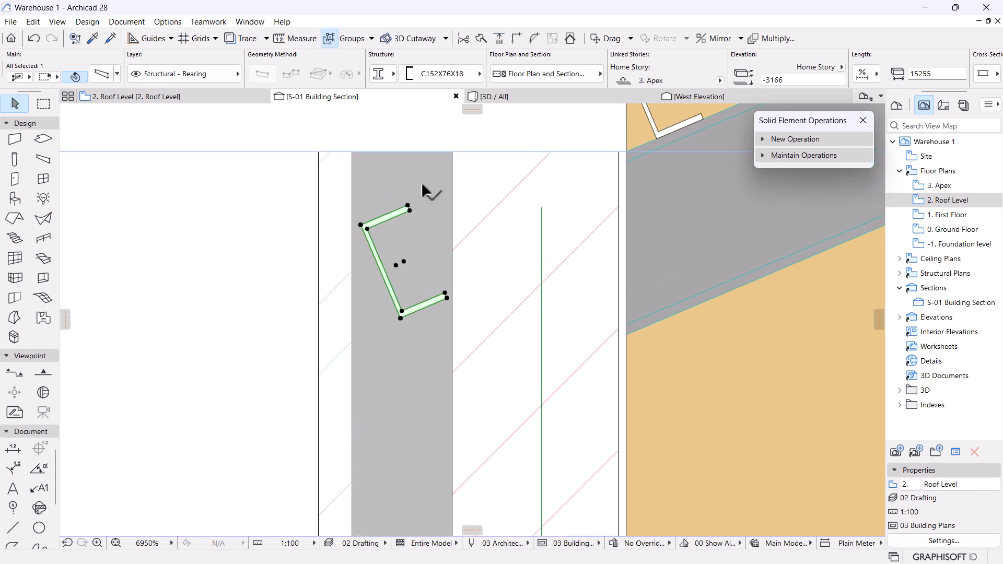
pyautogui.scroll(2, 422, 186)
# Rotate the copied channel -90° upright and align it with the wall's outer corner.
pyautogui.click(385, 299)
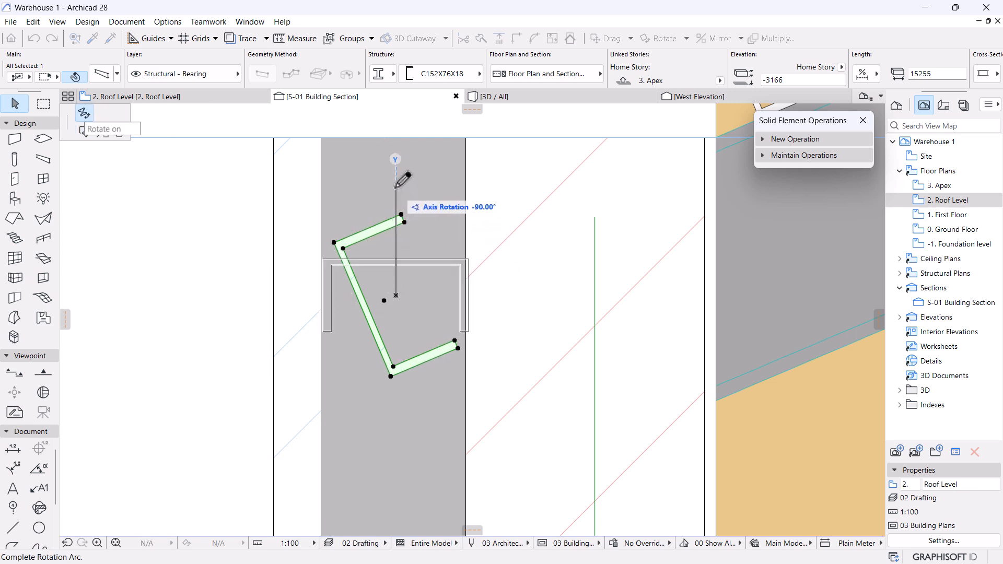
pyautogui.click(397, 186)
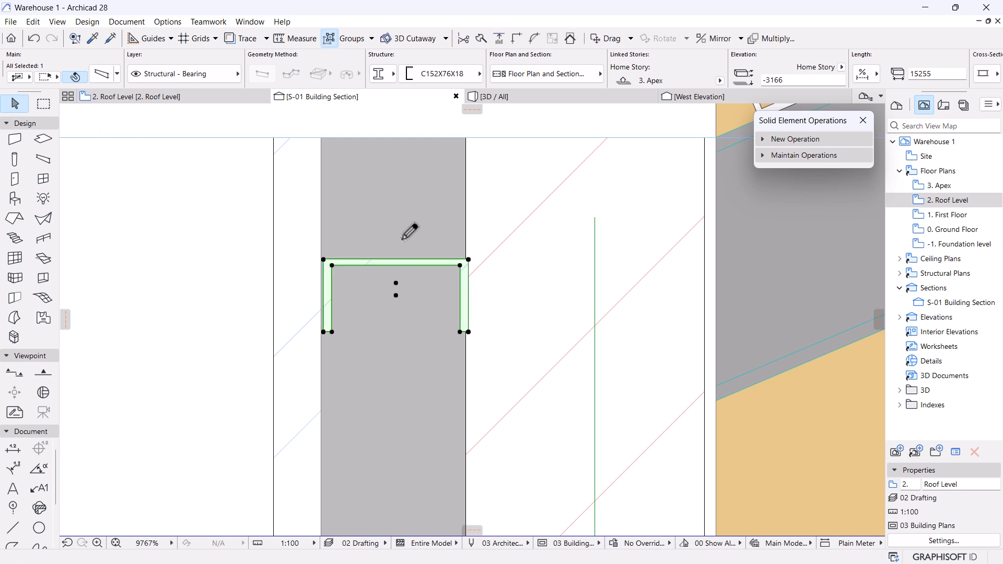
pyautogui.scroll(5, 411, 240)
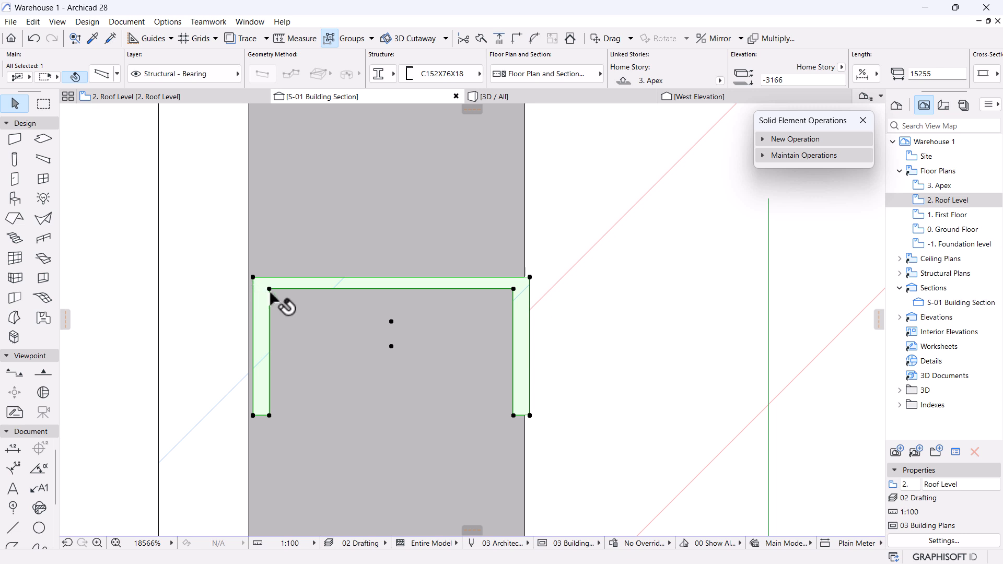
pyautogui.click(530, 276)
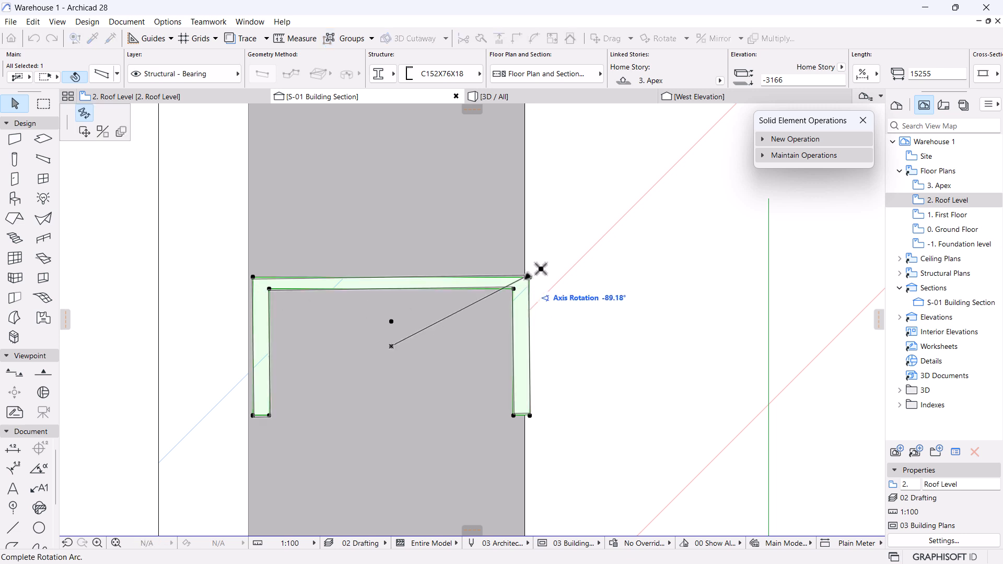
pyautogui.click(84, 131)
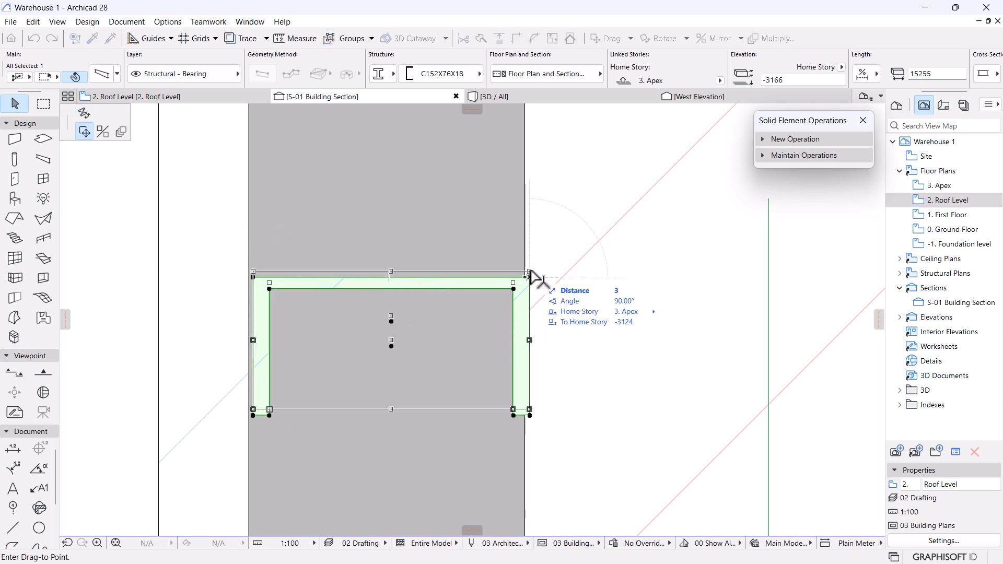
pyautogui.scroll(3, 537, 280)
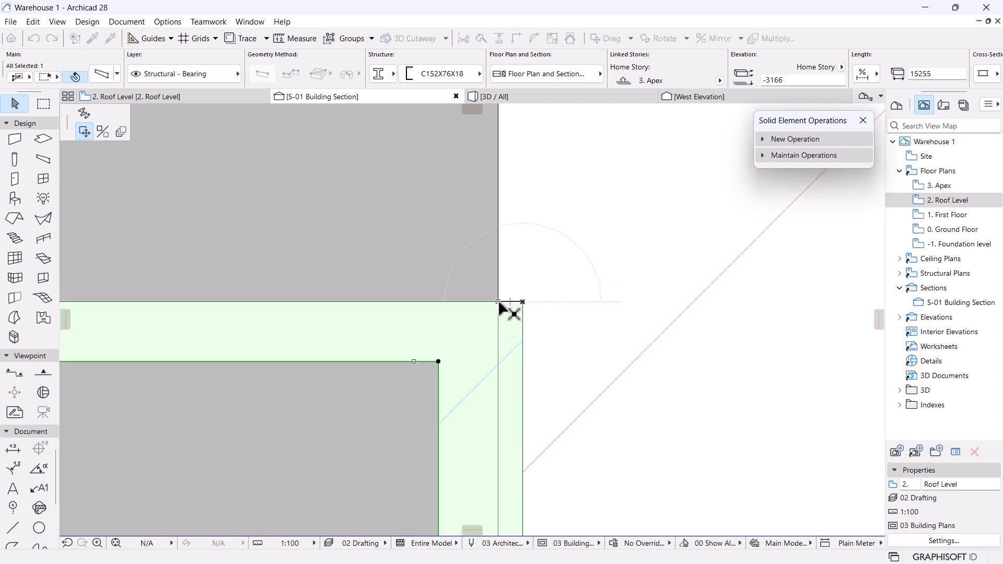
pyautogui.click(545, 277)
pyautogui.scroll(-3, 541, 274)
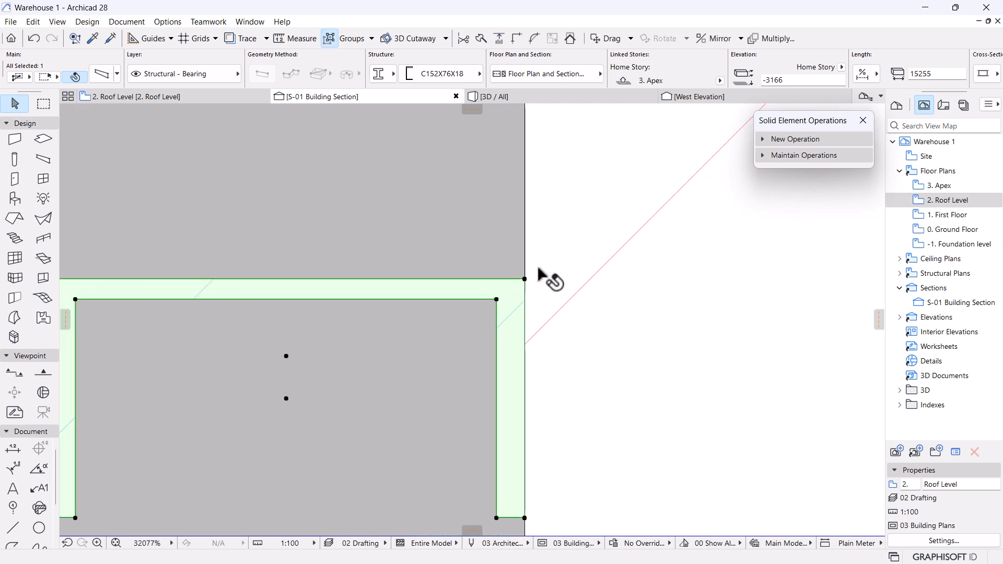
pyautogui.scroll(-2, 538, 269)
pyautogui.click(185, 276)
pyautogui.scroll(-3, 347, 246)
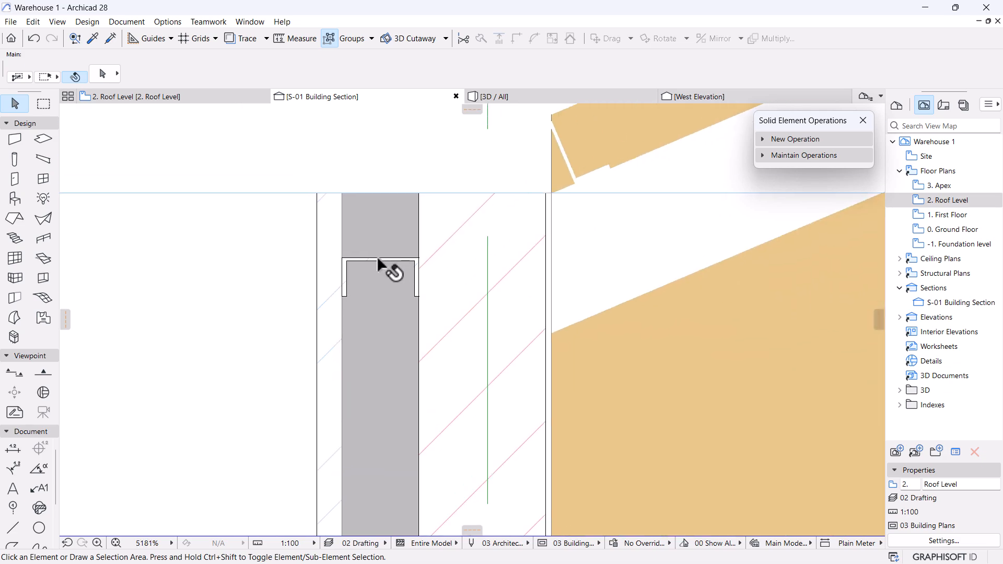
# Inspect the upright wall-top channel against the wall in the 3D view.
pyautogui.click(487, 97)
pyautogui.moveTo(475, 217); pyautogui.dragTo(724, 313)
pyautogui.scroll(3, 459, 417)
pyautogui.scroll(-5, 432, 389)
pyautogui.scroll(3, 489, 230)
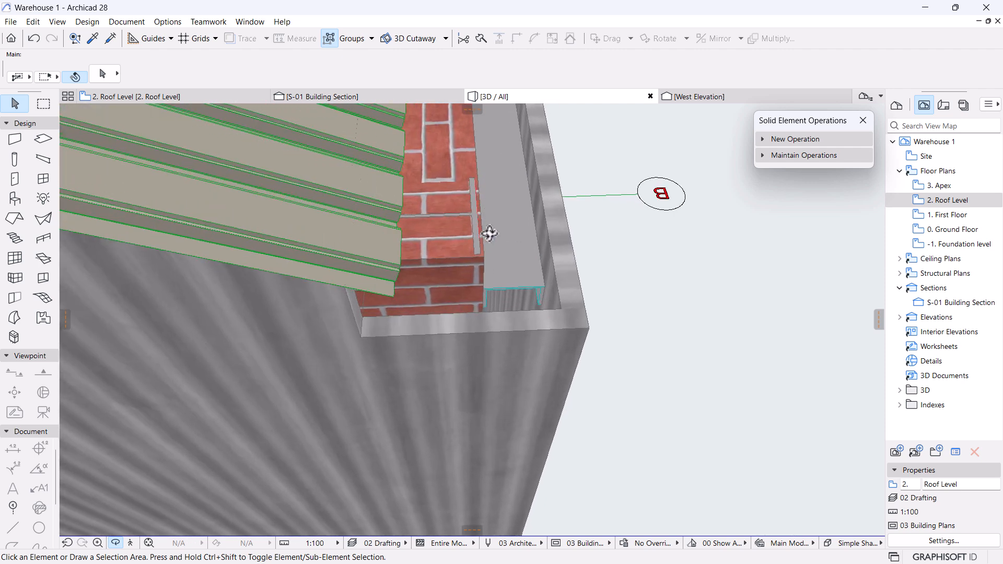
pyautogui.click(554, 334)
pyautogui.click(619, 284)
pyautogui.click(507, 203)
pyautogui.click(609, 238)
pyautogui.click(321, 102)
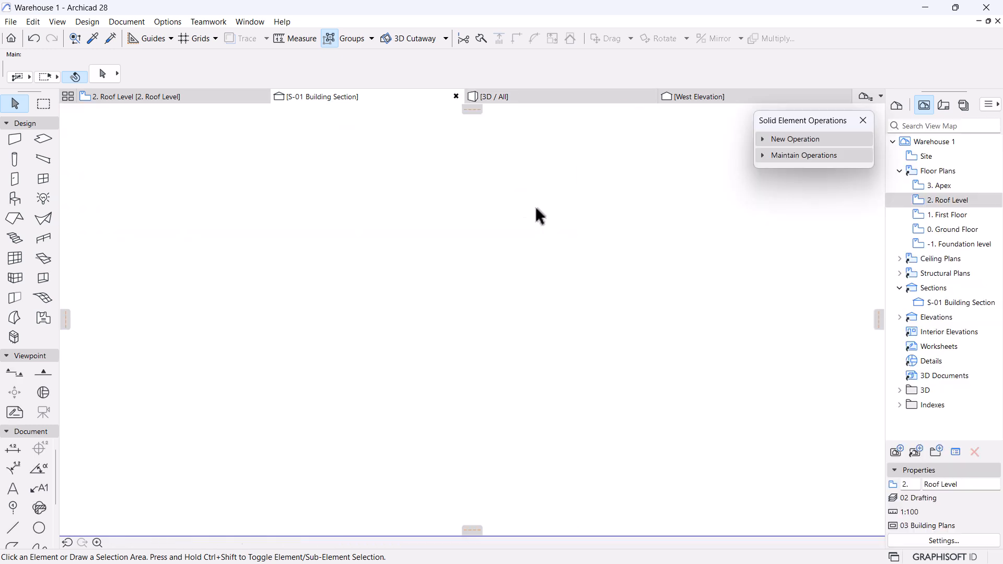
pyautogui.scroll(5, 505, 216)
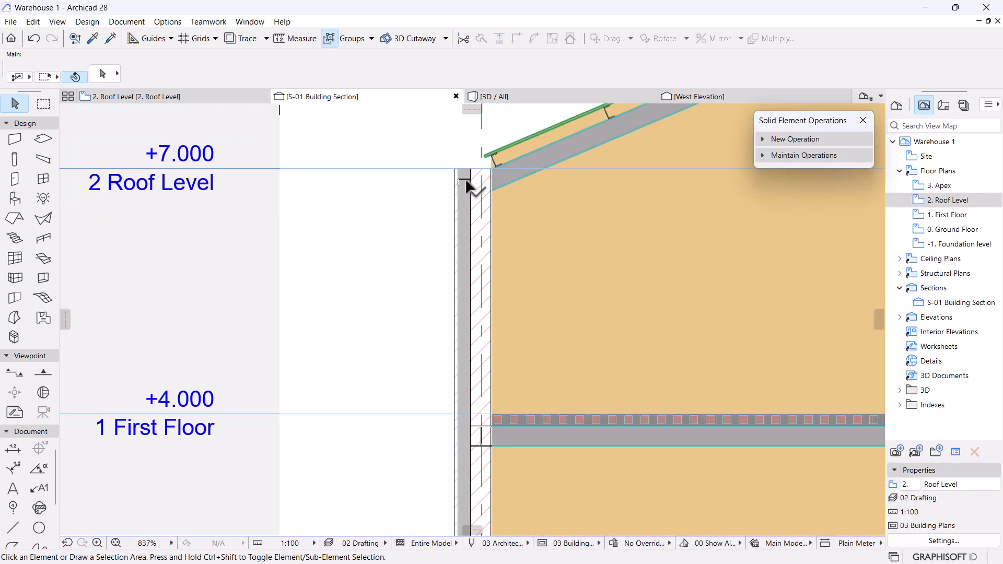
# Copy the wall-top channel down to First Floor level and near Ground Floor.
pyautogui.click(464, 183)
pyautogui.hotkey('ctrl', 'd')
pyautogui.click(470, 181)
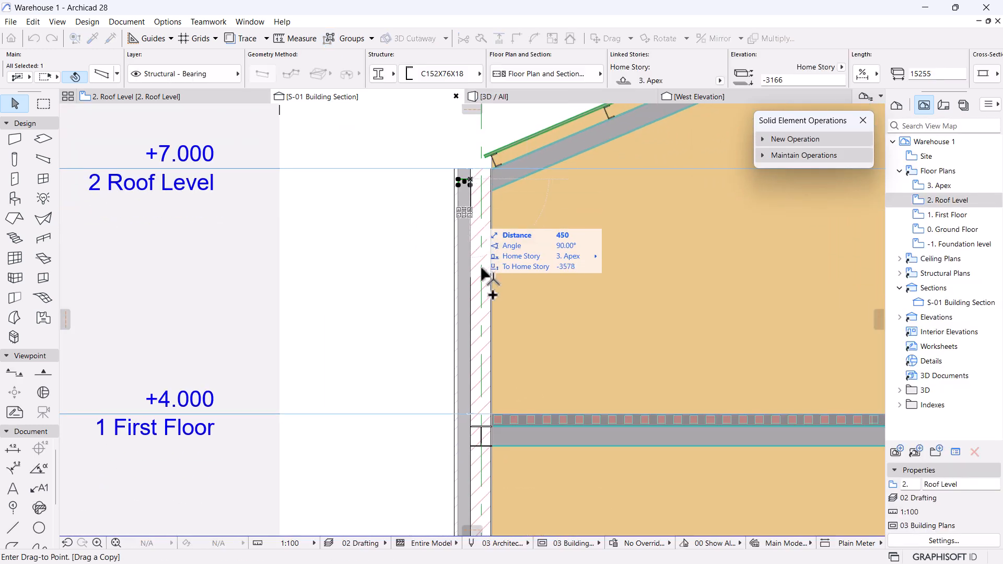
pyautogui.moveTo(475, 400); pyautogui.dragTo(464, 268, button='middle')
pyautogui.scroll(6, 467, 299)
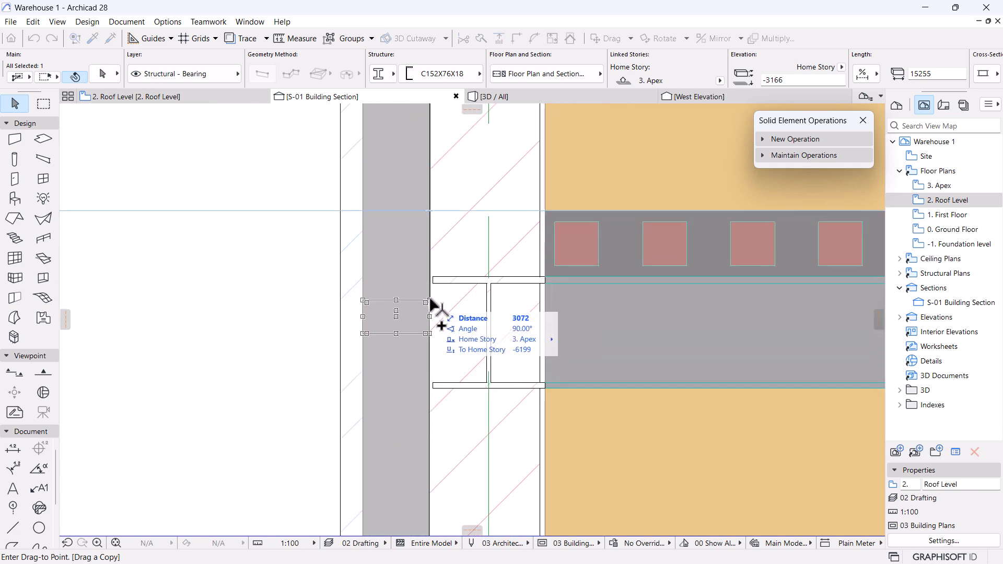
pyautogui.click(430, 210)
pyautogui.scroll(-8, 429, 210)
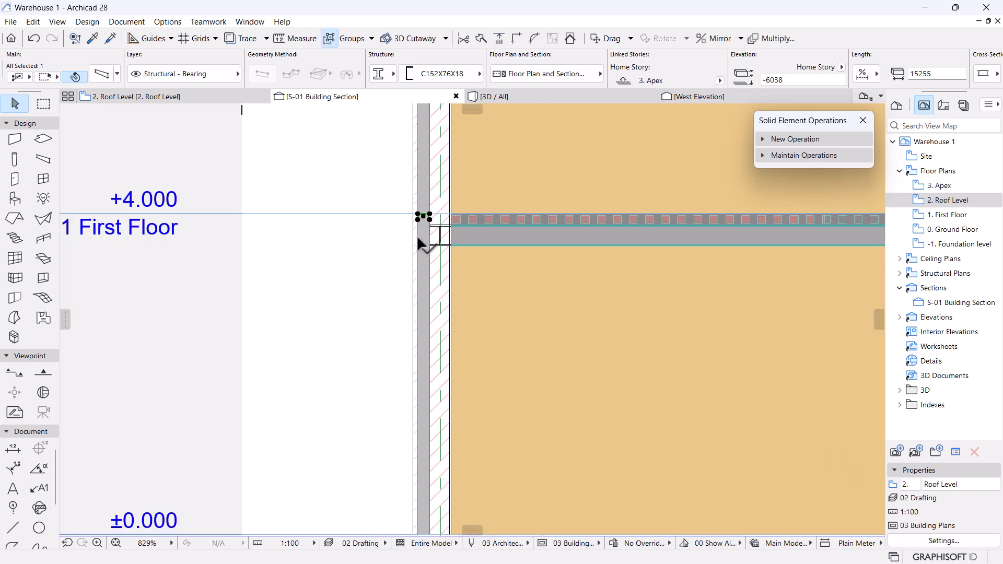
pyautogui.hotkey('ctrl', 'shift', 'd')
pyautogui.click(430, 188)
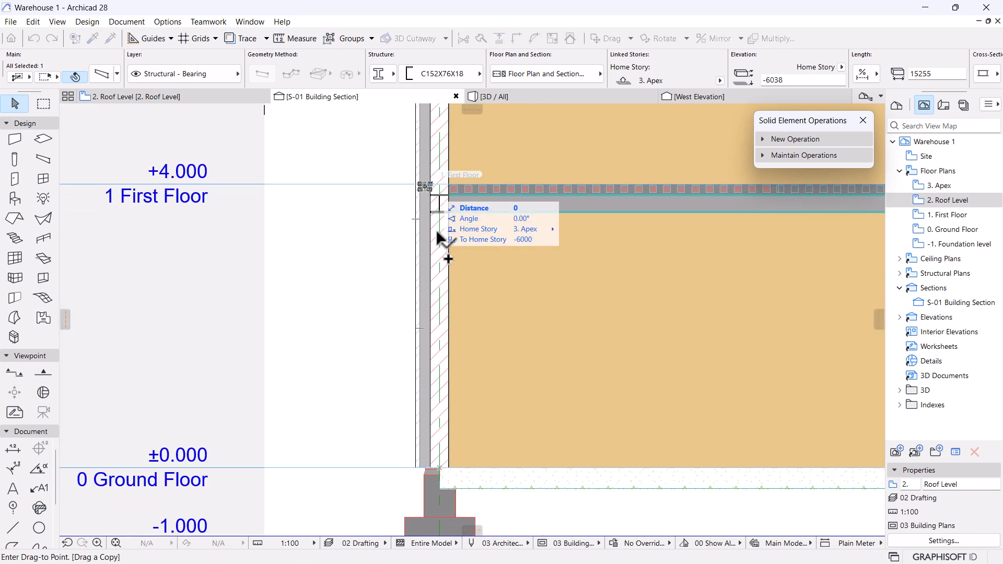
pyautogui.click(425, 450)
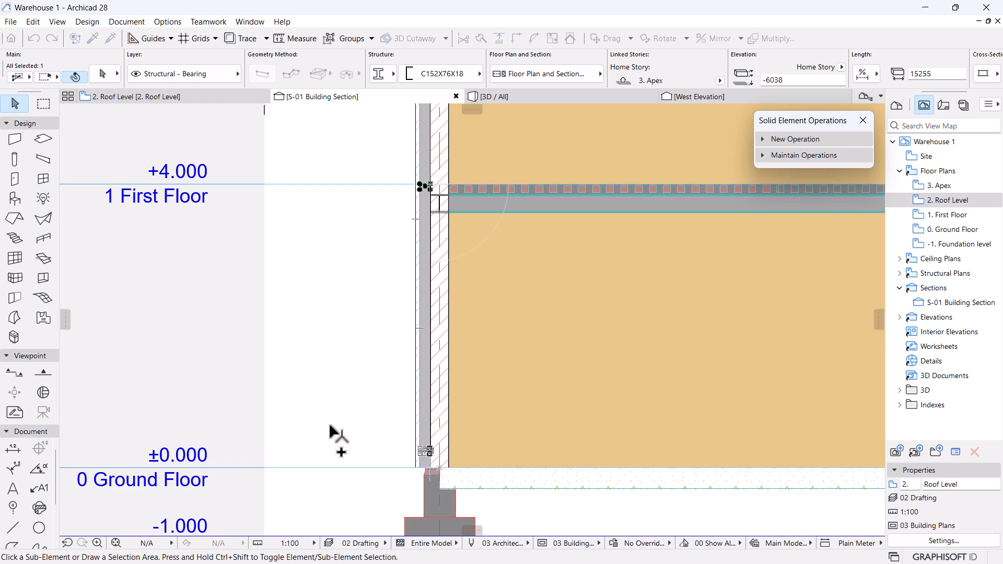
pyautogui.scroll(-5, 336, 425)
pyautogui.scroll(5, 358, 448)
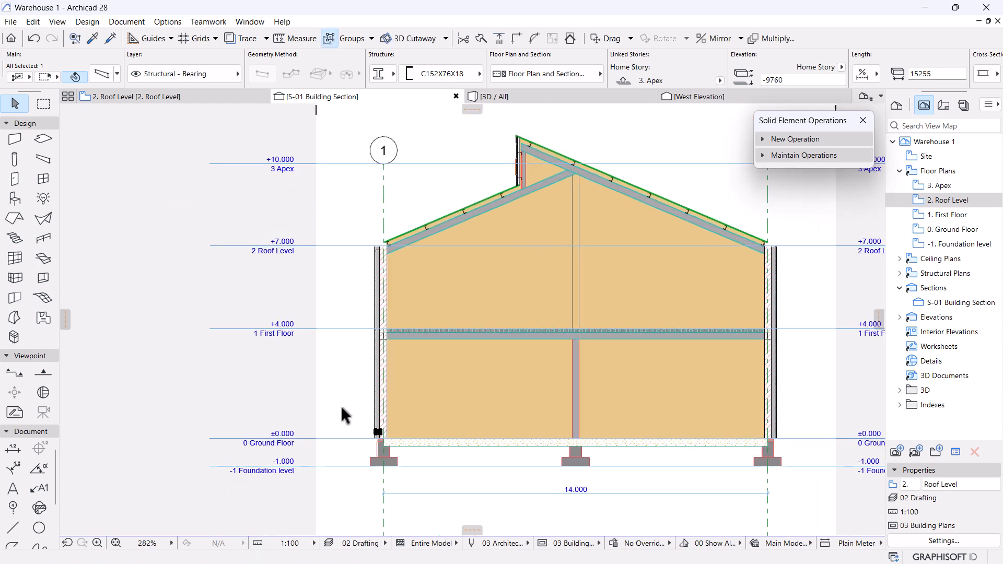
# Add channel copies about 2 m above the lowest one and between First Floor and Roof Level.
pyautogui.hotkey('ctrl', 'alt', 'd')
pyautogui.click(391, 418)
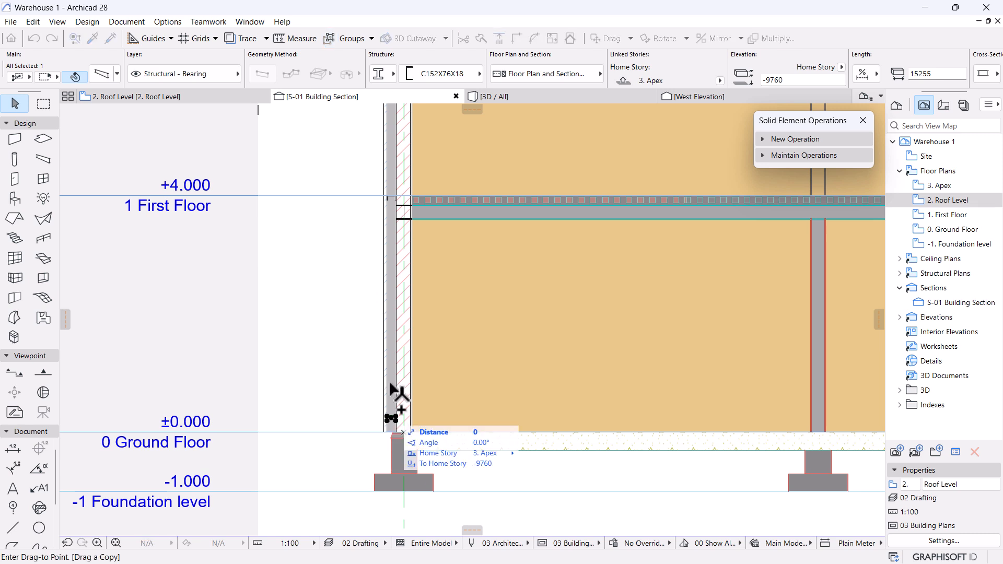
pyautogui.click(391, 300)
pyautogui.moveTo(374, 242); pyautogui.dragTo(405, 357, button='middle')
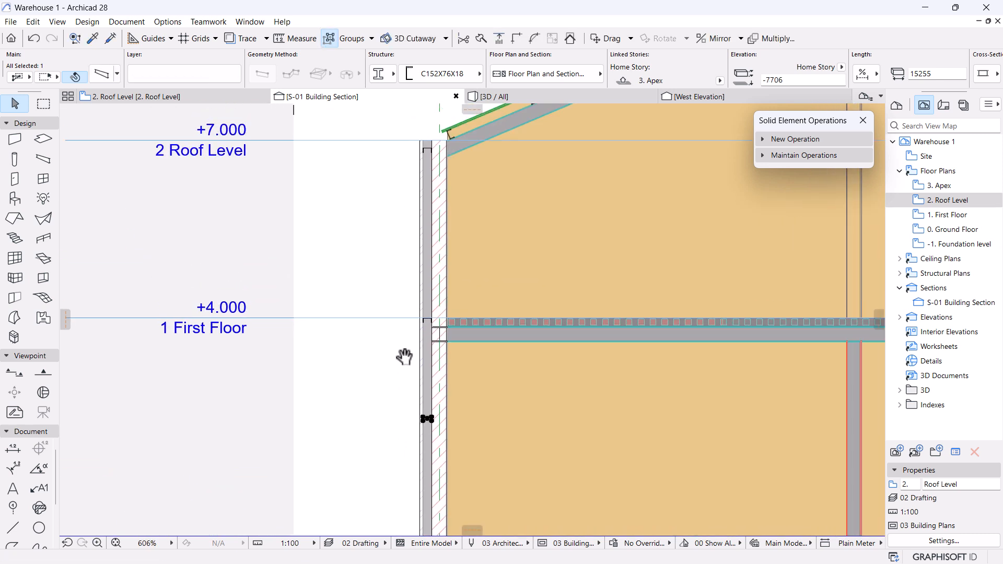
pyautogui.hotkey('ctrl', 'alt', 'd')
pyautogui.click(427, 419)
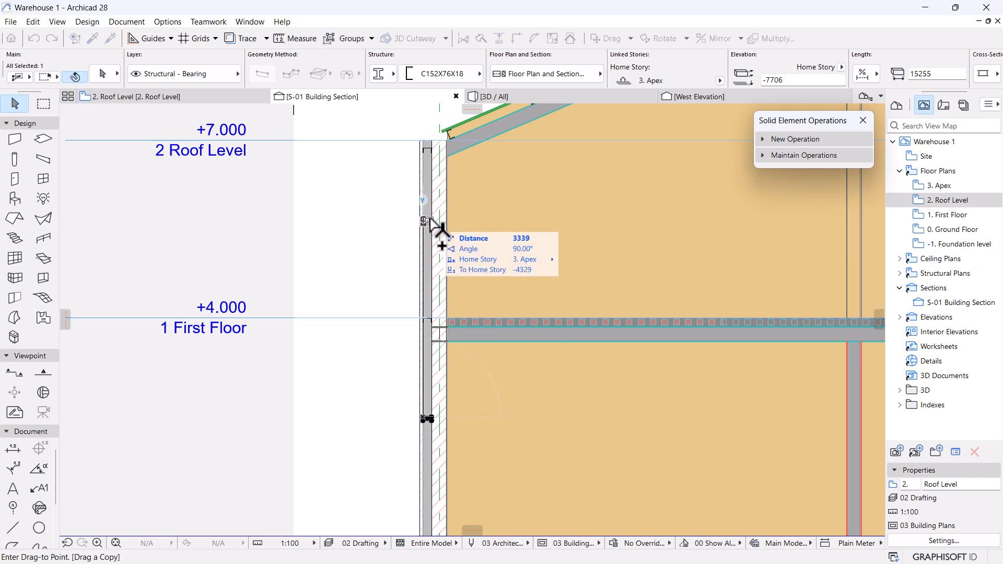
pyautogui.click(427, 221)
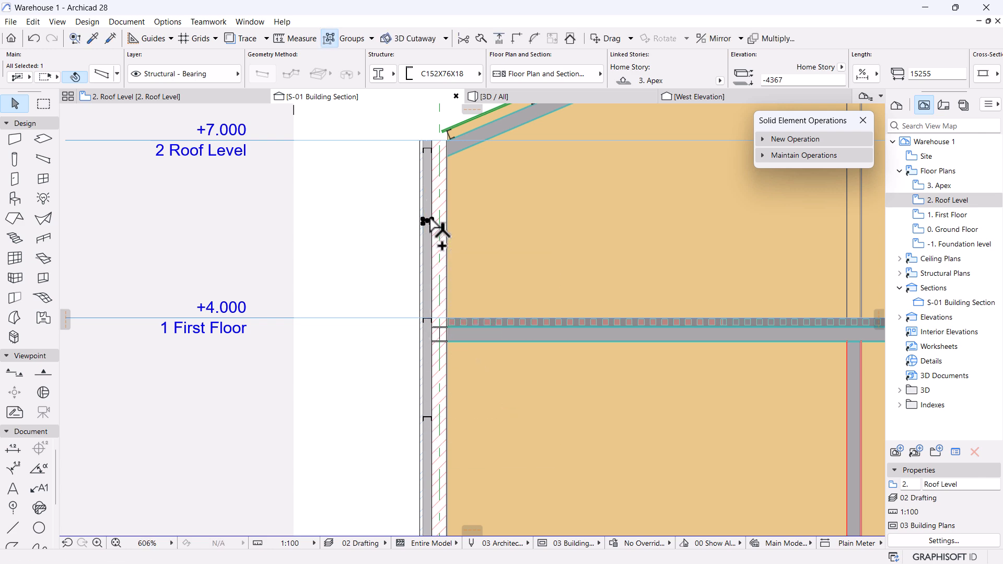
pyautogui.scroll(-5, 436, 232)
pyautogui.scroll(2, 397, 264)
pyautogui.scroll(1, 413, 275)
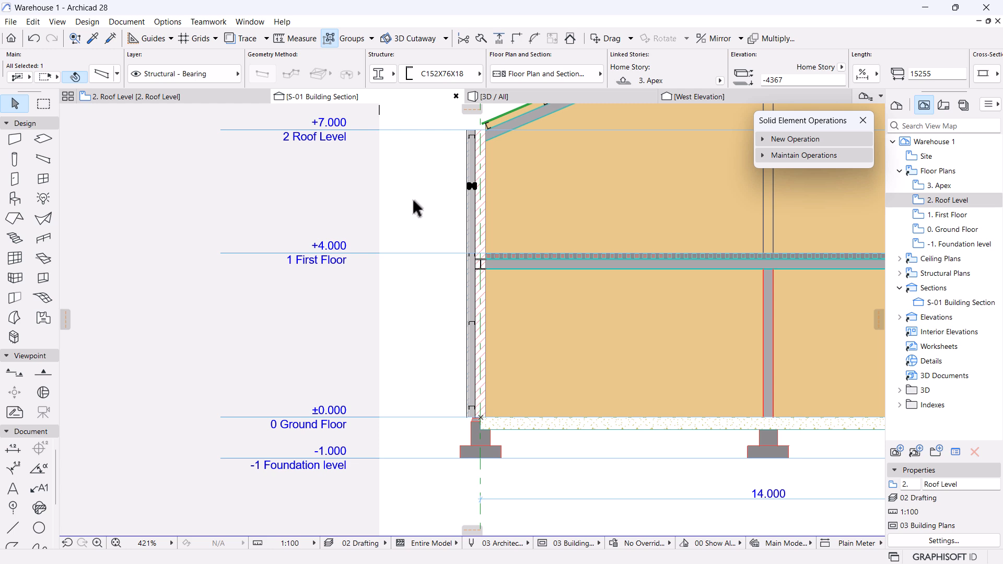
pyautogui.scroll(-3, 420, 211)
pyautogui.scroll(1, 479, 299)
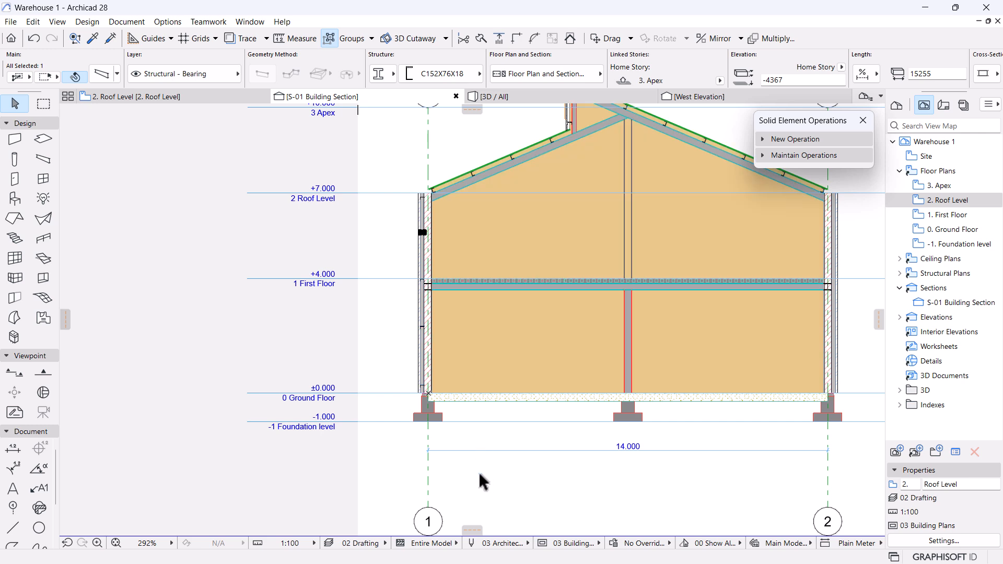
# Zoom around the S-01 section to inspect the roof apex and wall-to-footing junction.
pyautogui.click(478, 471)
pyautogui.moveTo(494, 284); pyautogui.dragTo(491, 323, button='middle')
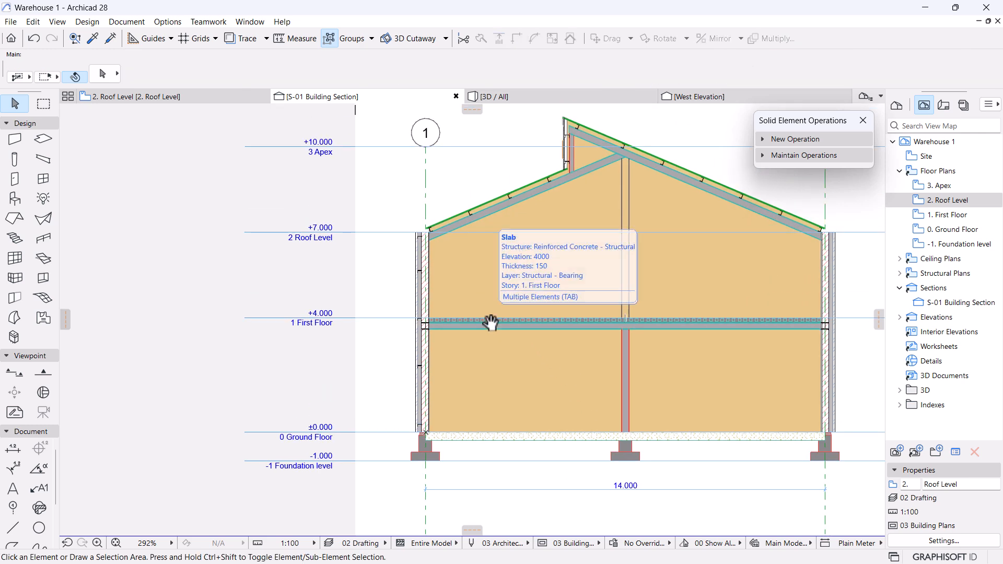
pyautogui.scroll(1, 492, 320)
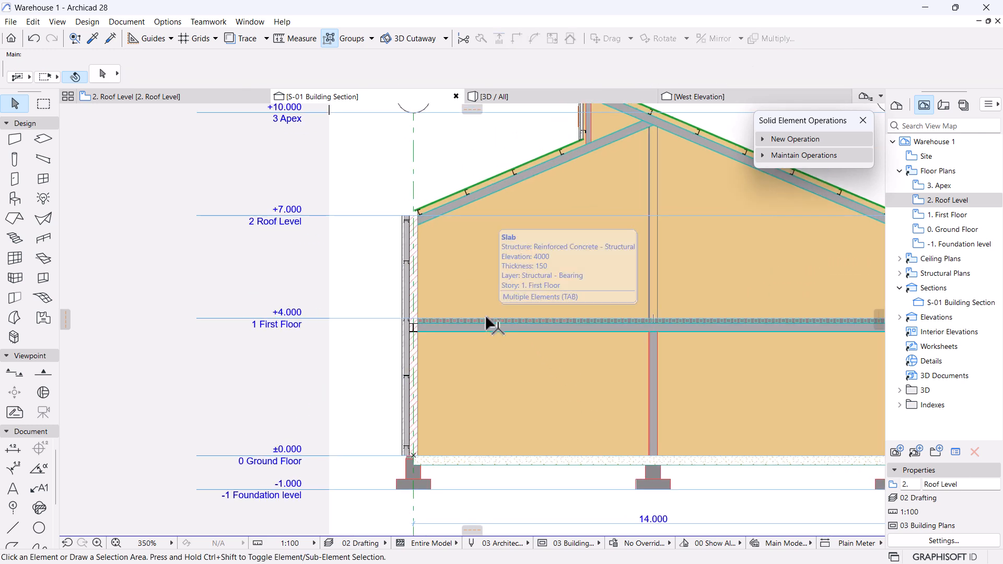
pyautogui.scroll(-3, 496, 315)
pyautogui.scroll(5, 554, 277)
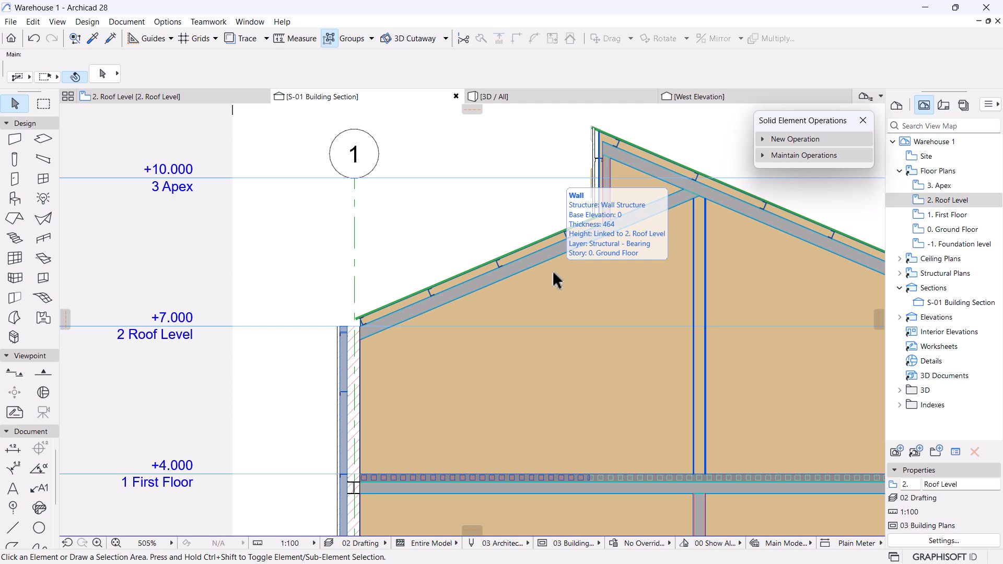
pyautogui.scroll(-5, 547, 267)
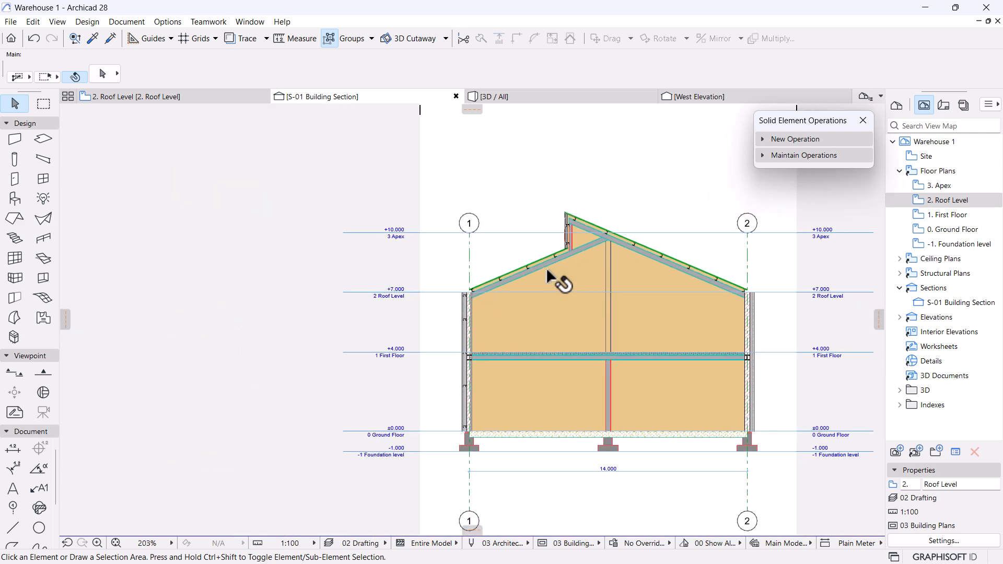
pyautogui.scroll(1, 575, 323)
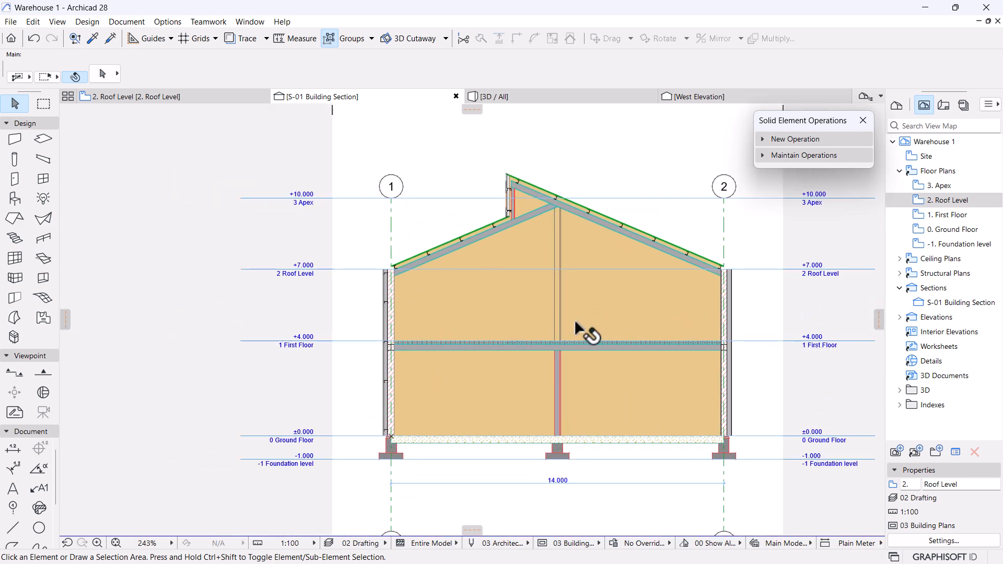
pyautogui.scroll(6, 575, 318)
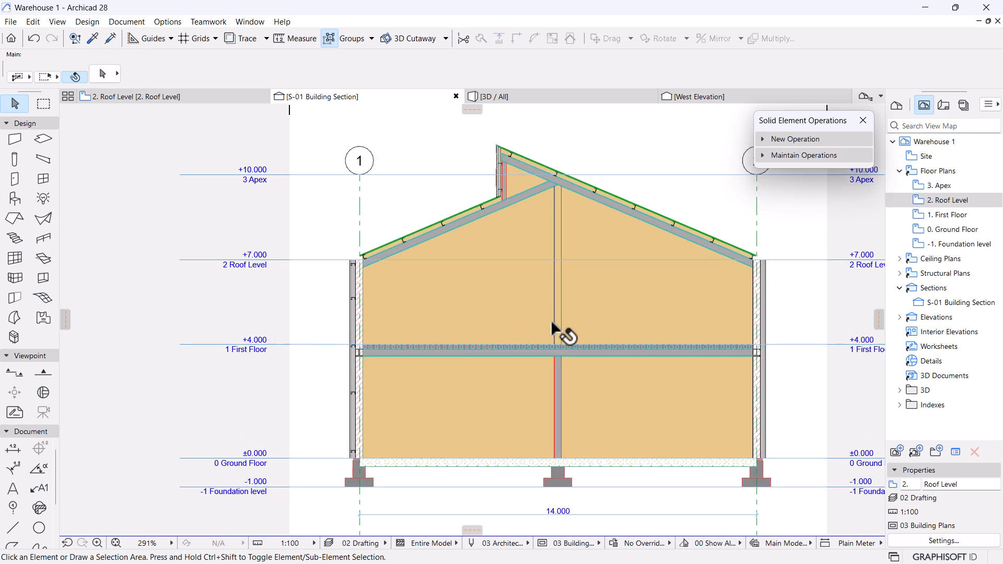
pyautogui.scroll(10, 417, 429)
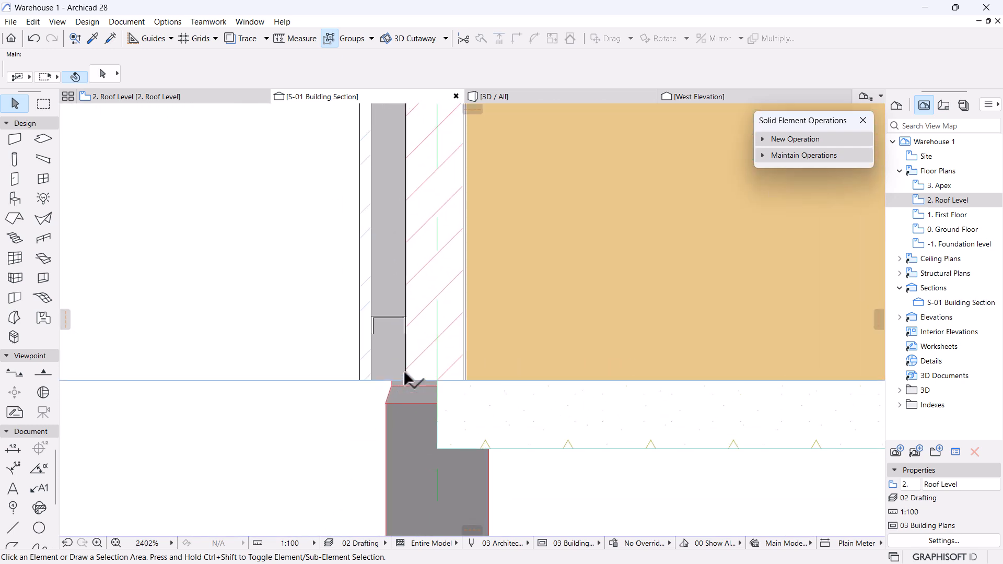
pyautogui.scroll(-4, 408, 379)
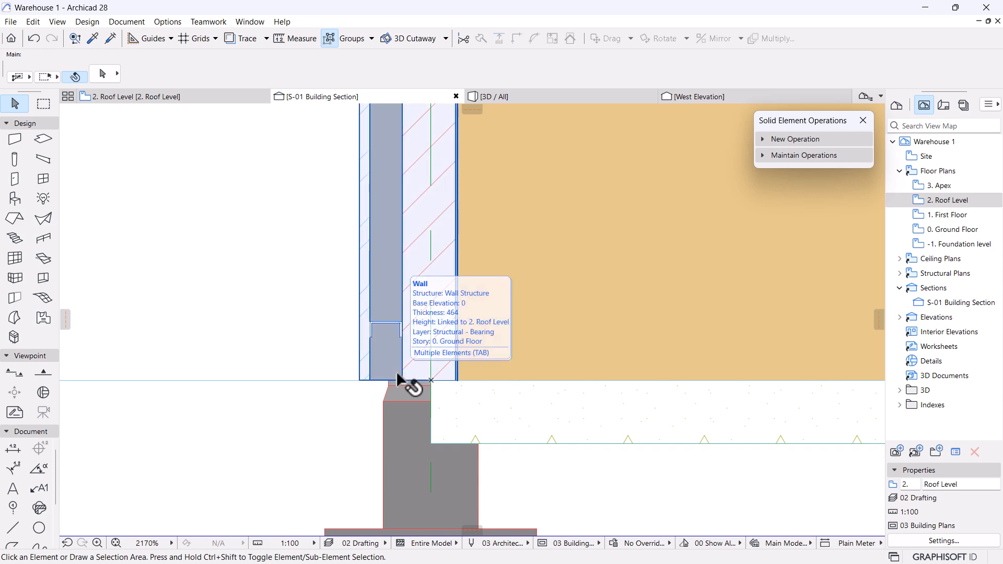
pyautogui.scroll(-12, 405, 381)
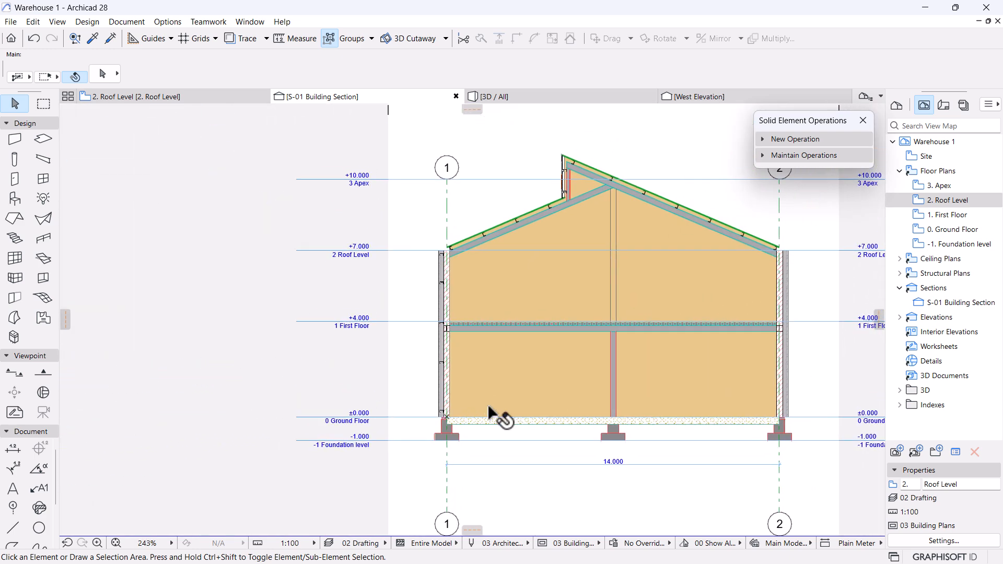
pyautogui.scroll(2, 477, 268)
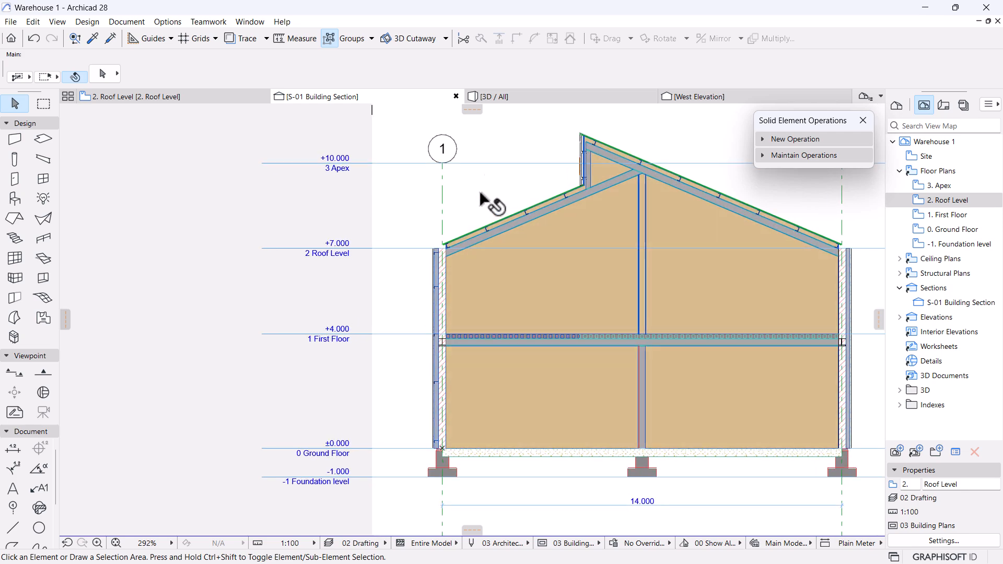
# Orbit the 3D model along the roof edge and around its corner.
pyautogui.click(513, 96)
pyautogui.scroll(-4, 522, 317)
pyautogui.moveTo(548, 274); pyautogui.dragTo(572, 366, button='middle')
pyautogui.keyDown('shift'); pyautogui.moveTo(693, 411); pyautogui.dragTo(463, 385, button='middle'); pyautogui.keyUp('shift')
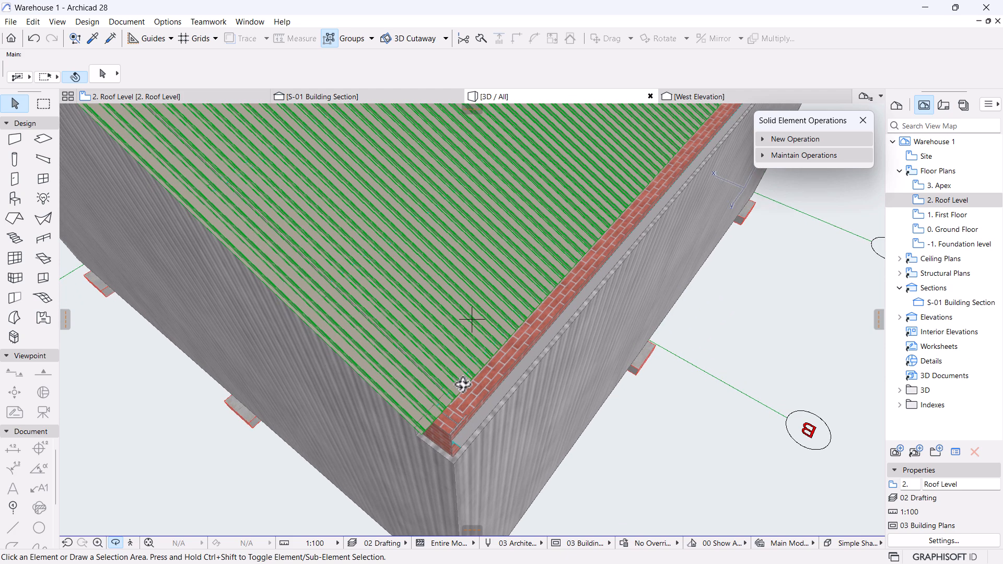
# Orbit to face the long wall, then bring S-01 Building Section back and recentre it.
pyautogui.keyDown('shift'); pyautogui.moveTo(462, 384); pyautogui.dragTo(445, 488, button='middle'); pyautogui.keyUp('shift')
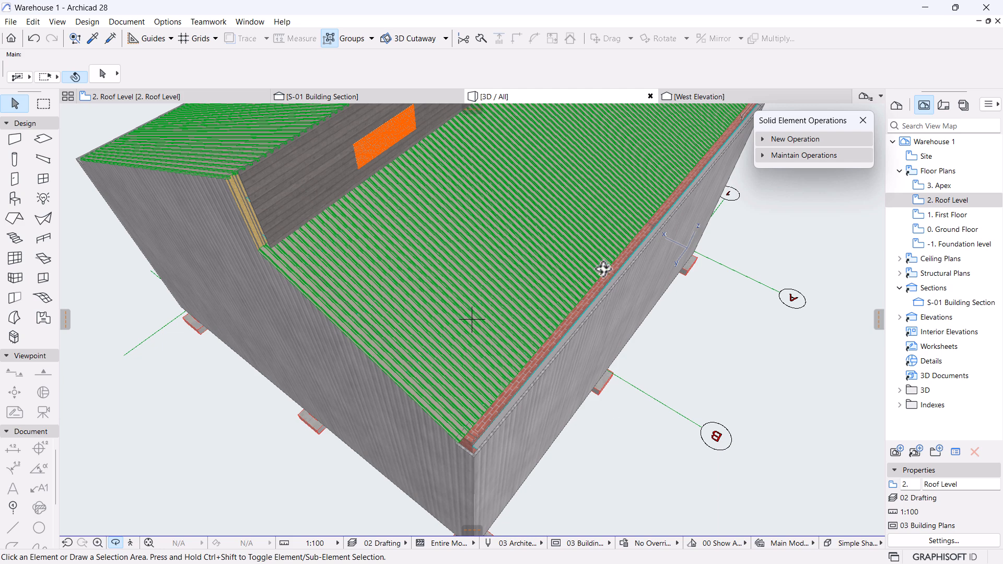
pyautogui.scroll(-5, 616, 241)
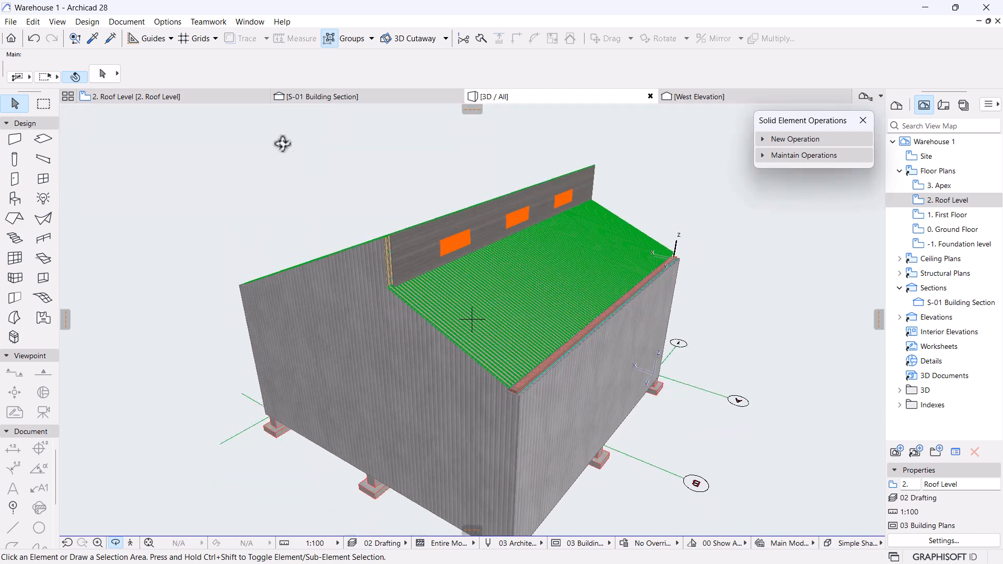
pyautogui.keyDown('shift'); pyautogui.moveTo(359, 123); pyautogui.dragTo(526, 257, button='middle'); pyautogui.keyUp('shift')
pyautogui.click(335, 97)
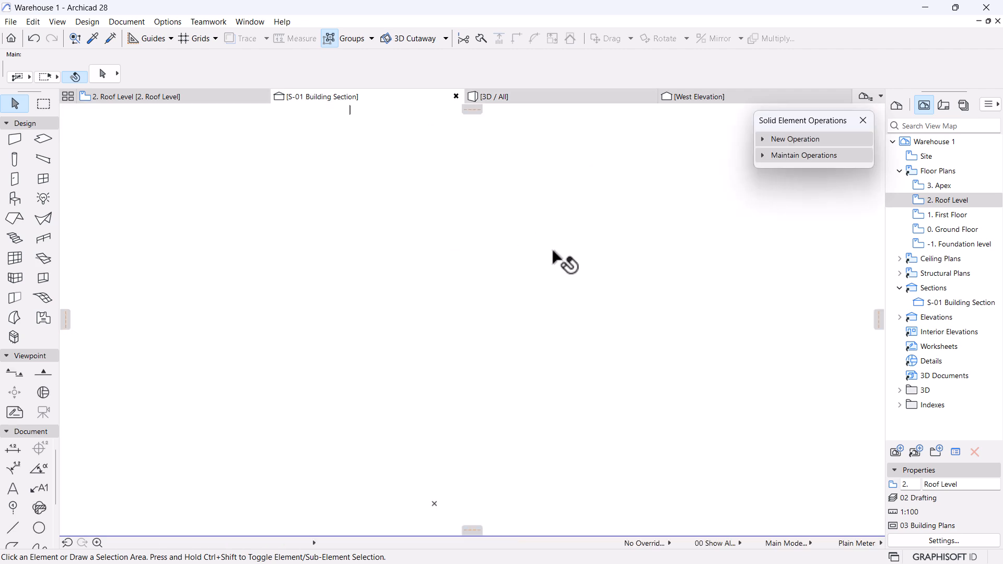
pyautogui.scroll(-3, 459, 314)
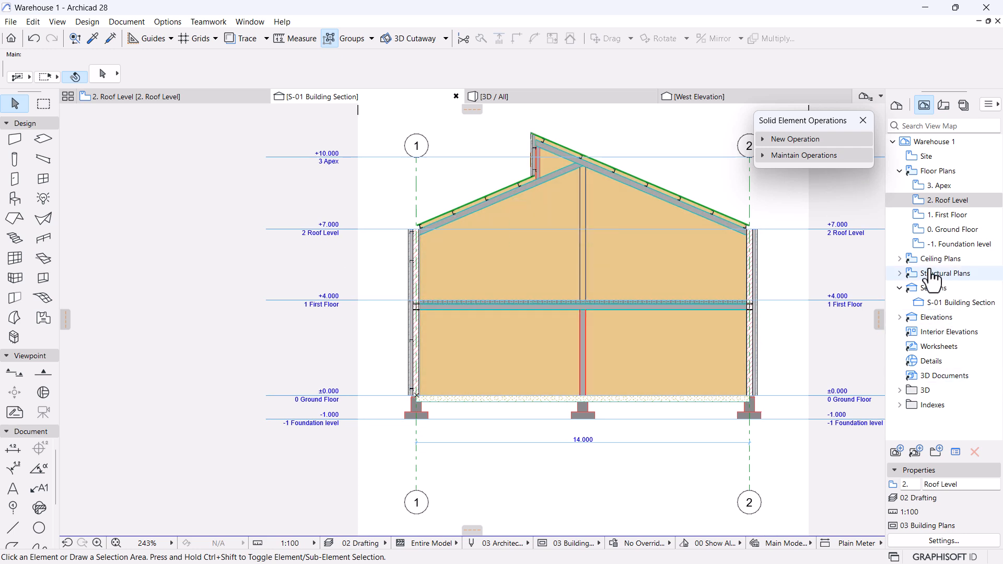
pyautogui.scroll(2, 761, 268)
pyautogui.moveTo(593, 287); pyautogui.dragTo(565, 316, button='middle')
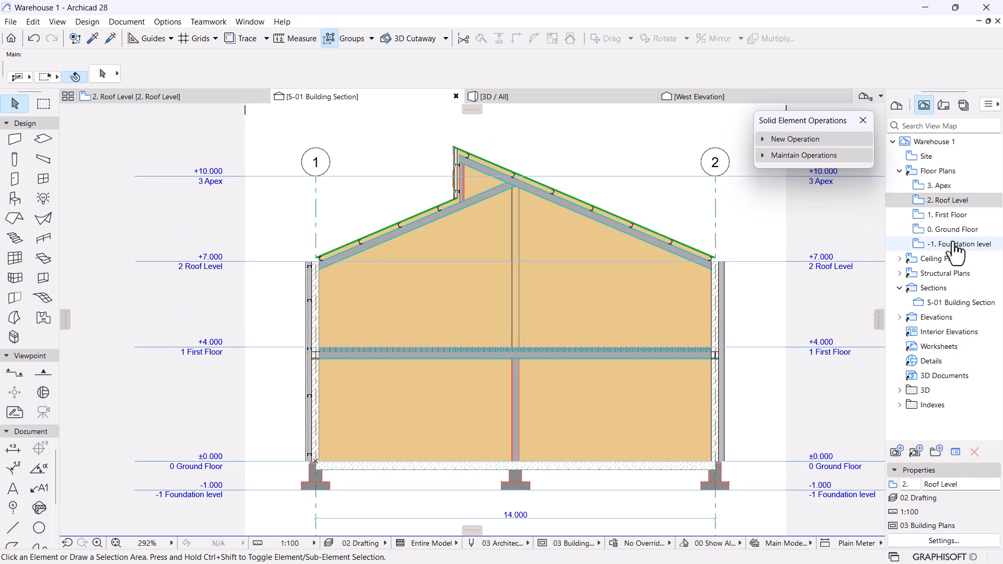
# Set the S-01 Building Section view's scale to 1:50 in its view settings.
pyautogui.click(936, 304)
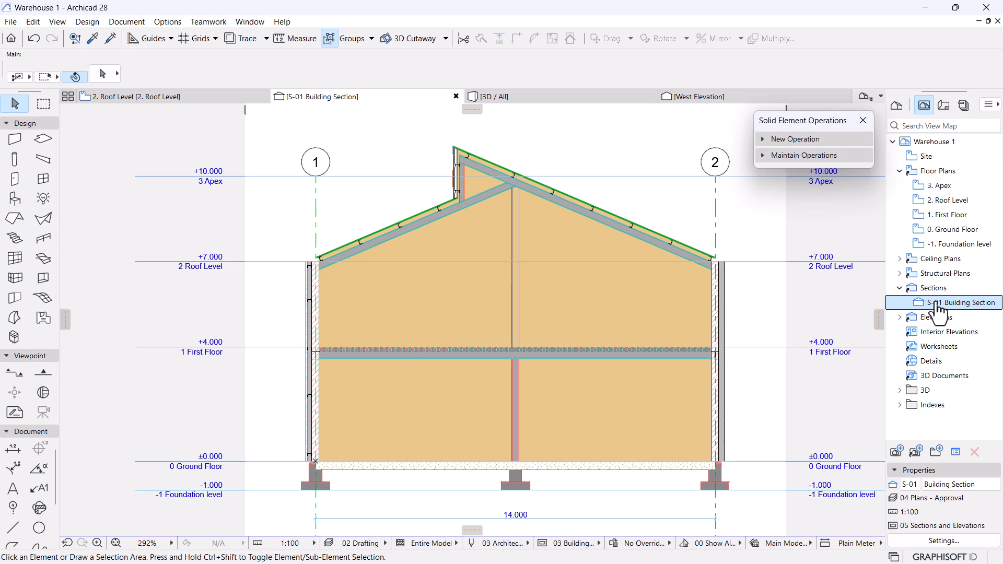
pyautogui.click(954, 540)
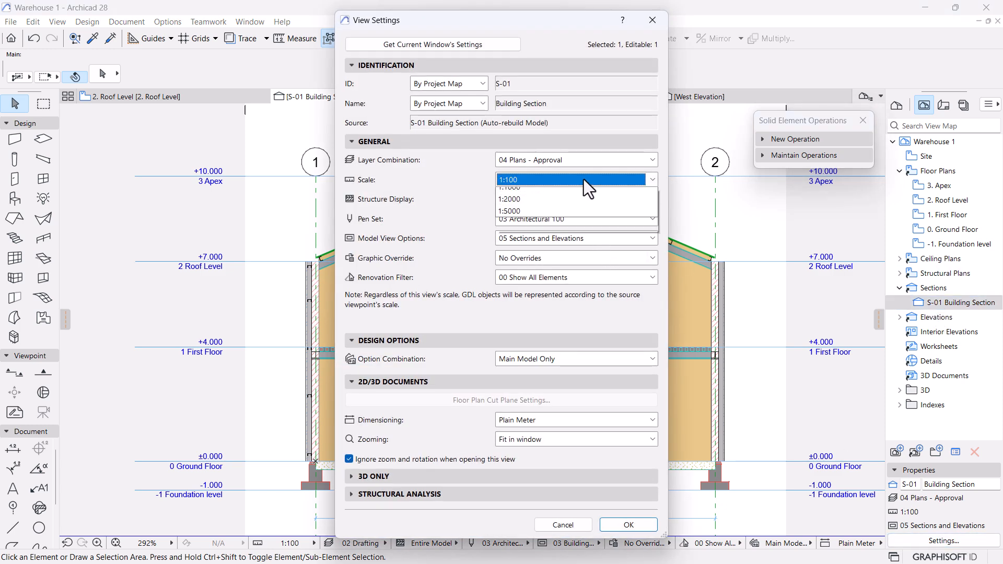
pyautogui.click(584, 180)
pyautogui.click(513, 265)
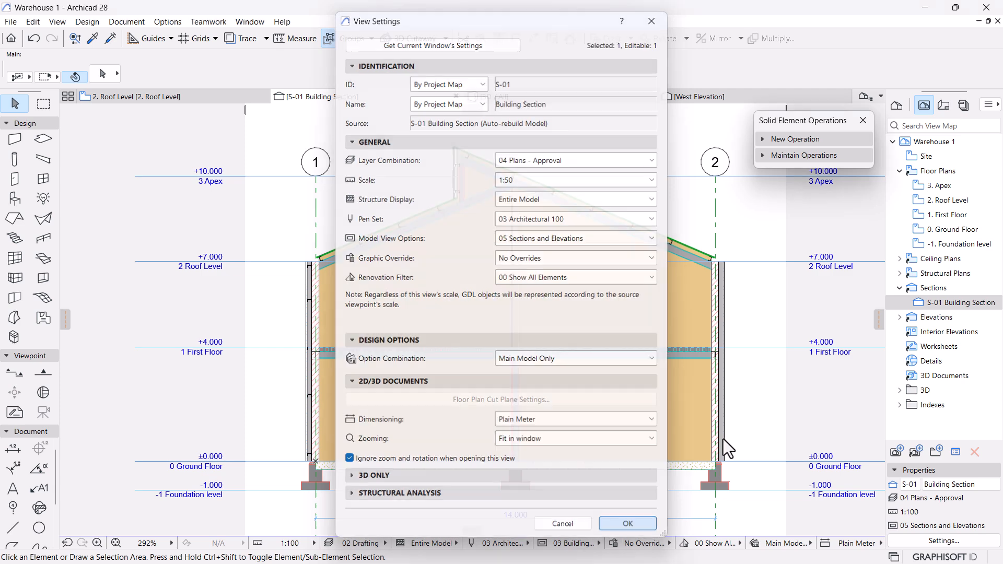
pyautogui.click(629, 525)
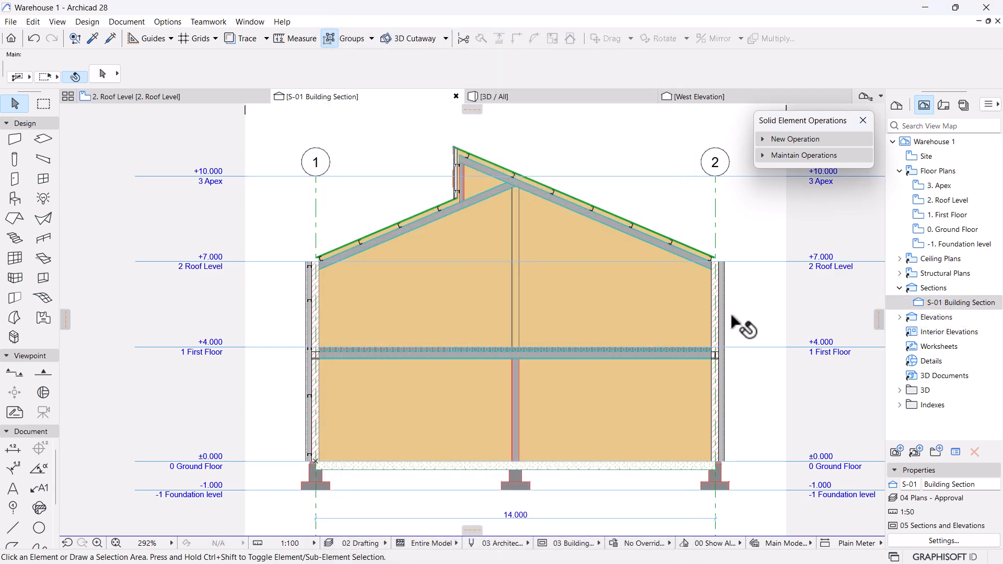
# Open the S-01 Building Section and pan it into a comfortable position.
pyautogui.doubleClick(978, 308)
pyautogui.scroll(-3, 478, 306)
pyautogui.moveTo(444, 328); pyautogui.dragTo(453, 303, button='middle')
pyautogui.scroll(4, 375, 317)
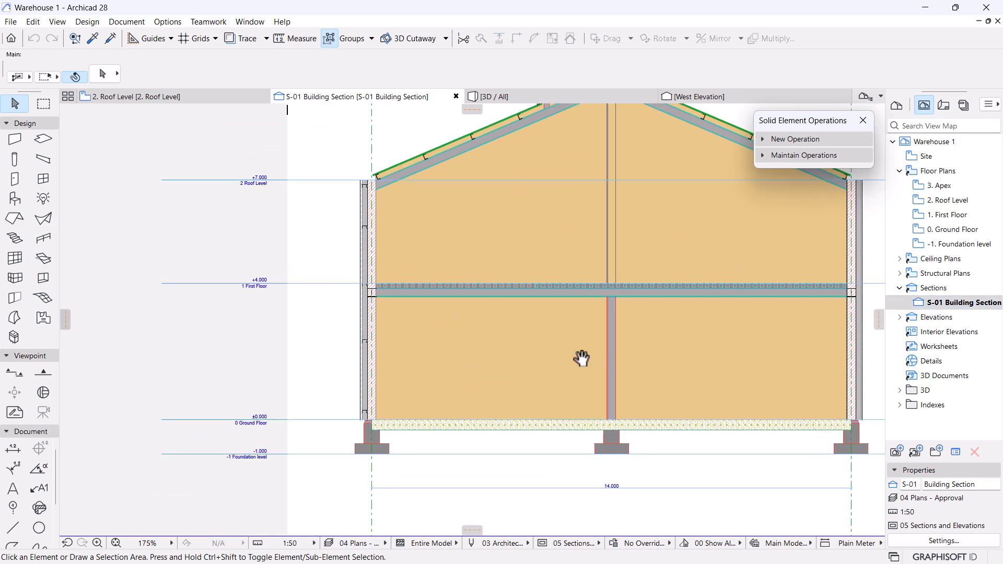
pyautogui.moveTo(612, 358); pyautogui.dragTo(527, 358, button='middle')
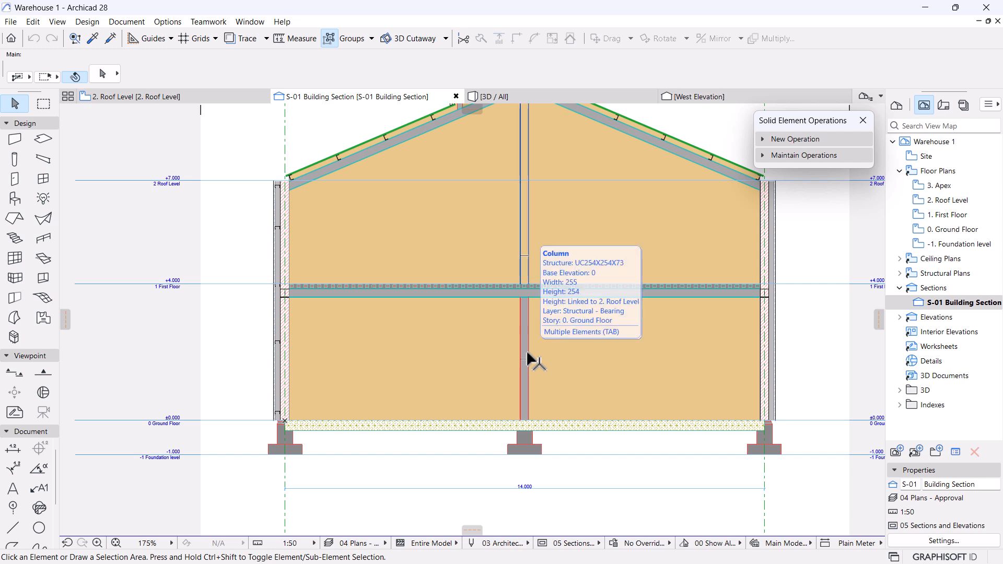
pyautogui.moveTo(418, 374); pyautogui.dragTo(442, 389, button='middle')
pyautogui.scroll(-2, 503, 382)
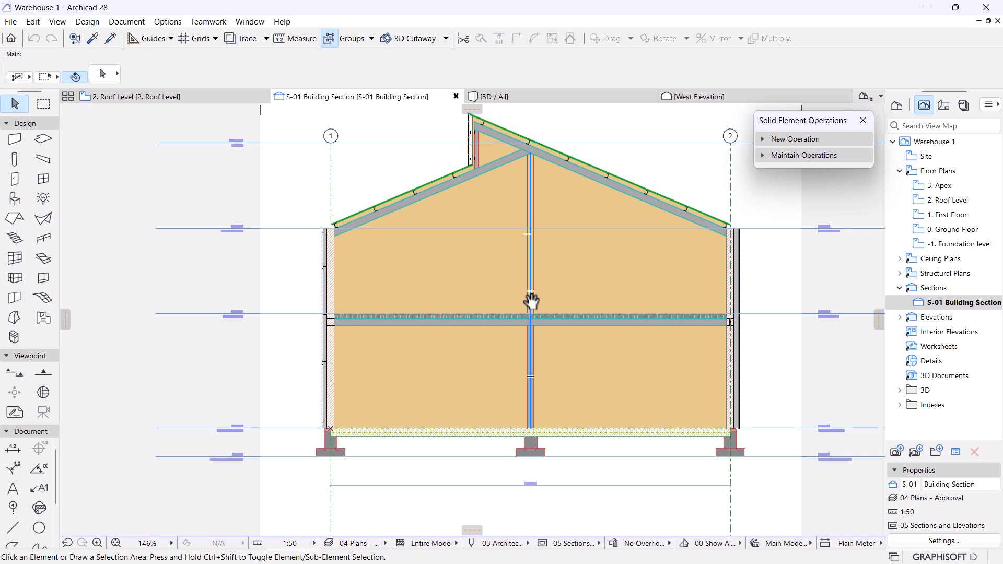
pyautogui.moveTo(328, 233); pyautogui.dragTo(329, 249, button='middle')
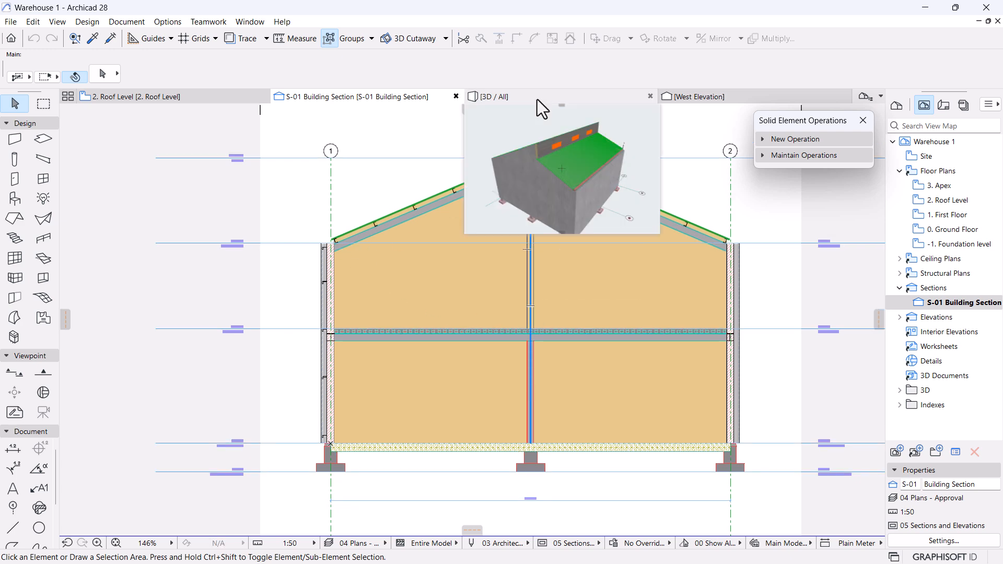
pyautogui.click(521, 92)
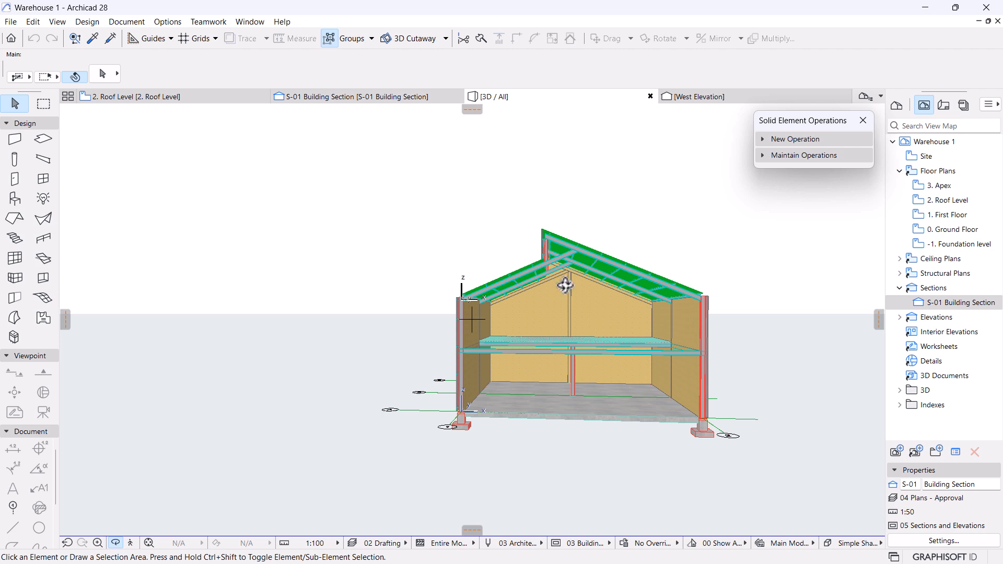
pyautogui.keyDown('shift'); pyautogui.moveTo(565, 286); pyautogui.dragTo(647, 325, button='middle'); pyautogui.keyUp('shift')
pyautogui.keyDown('shift'); pyautogui.moveTo(593, 447); pyautogui.dragTo(553, 425, button='middle'); pyautogui.keyUp('shift')
pyautogui.scroll(5, 387, 374)
pyautogui.keyDown('shift'); pyautogui.moveTo(433, 406); pyautogui.dragTo(446, 375, button='middle'); pyautogui.keyUp('shift')
pyautogui.scroll(4, 399, 322)
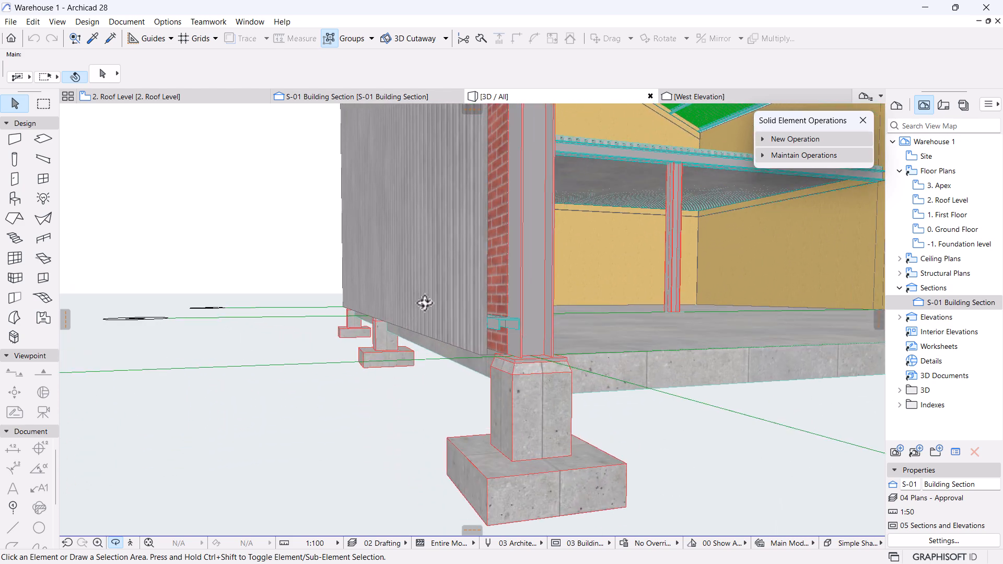
pyautogui.keyDown('shift'); pyautogui.moveTo(418, 312); pyautogui.dragTo(426, 309, button='middle'); pyautogui.keyUp('shift')
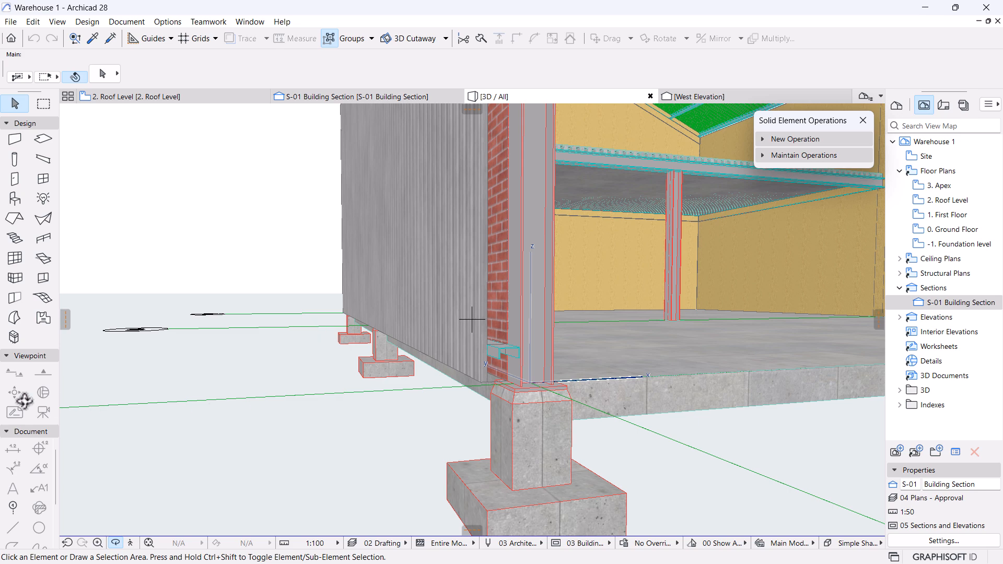
pyautogui.keyDown('shift'); pyautogui.moveTo(236, 387); pyautogui.dragTo(398, 390, button='middle'); pyautogui.keyUp('shift')
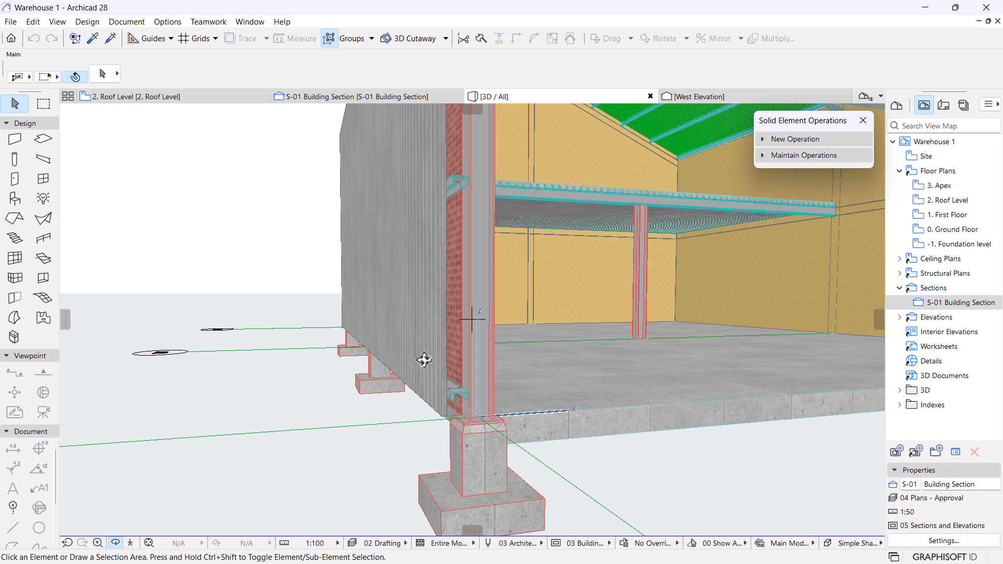
pyautogui.scroll(-10, 425, 360)
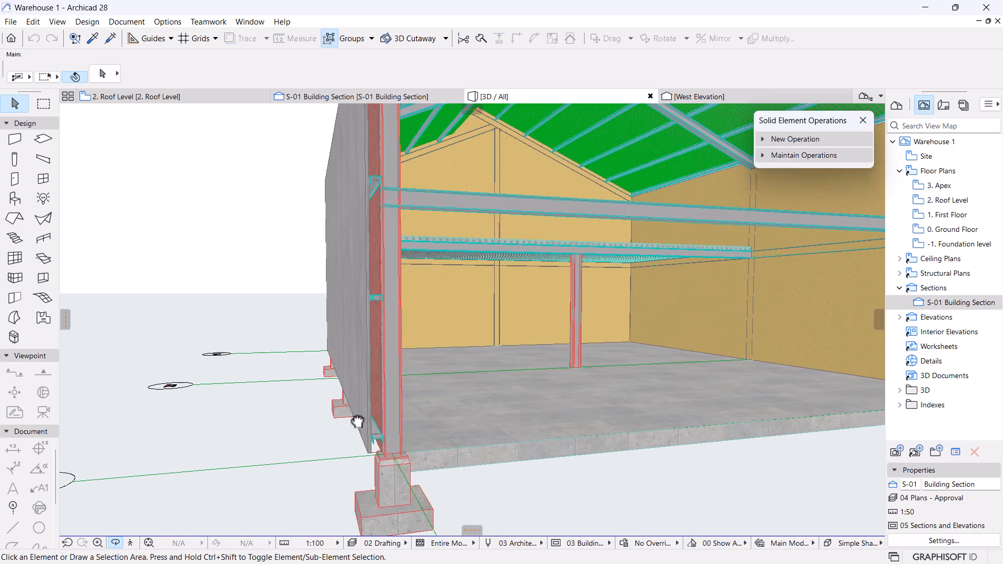
pyautogui.scroll(-3, 350, 420)
pyautogui.moveTo(575, 403); pyautogui.dragTo(514, 398)
pyautogui.moveTo(376, 350); pyautogui.dragTo(384, 351, button='middle')
pyautogui.scroll(1, 337, 266)
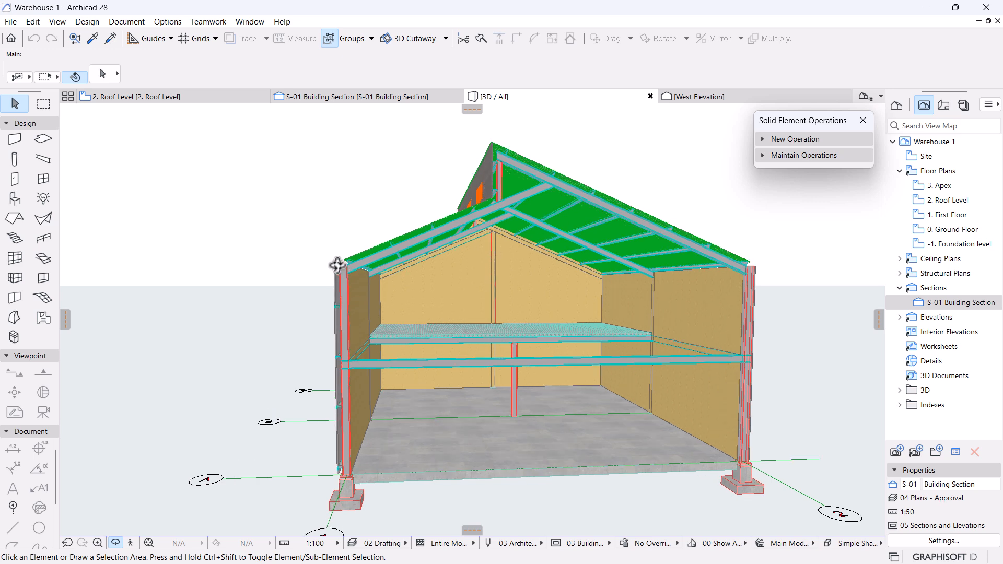
pyautogui.scroll(-5, 468, 282)
pyautogui.moveTo(446, 291); pyautogui.dragTo(556, 367)
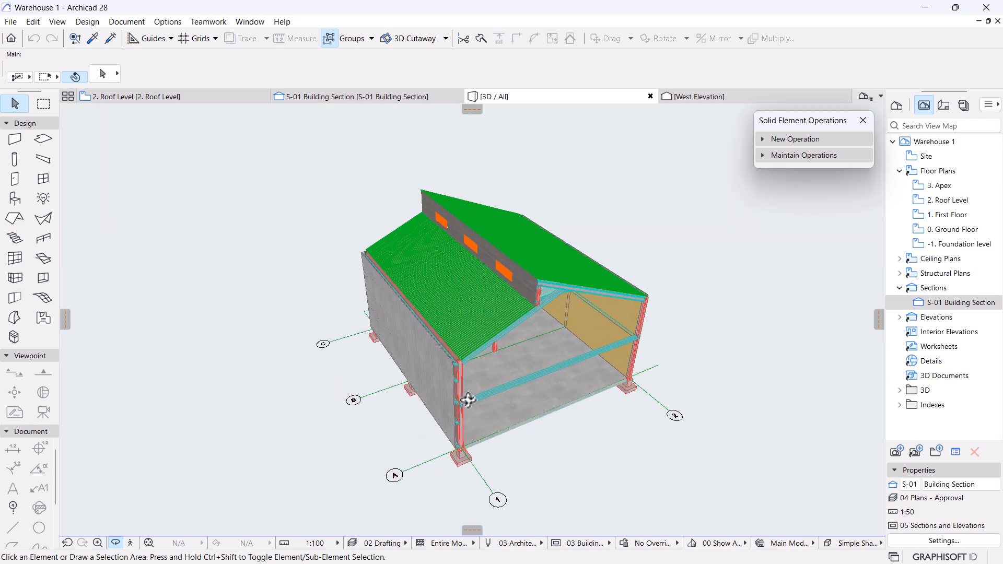
pyautogui.scroll(3, 468, 400)
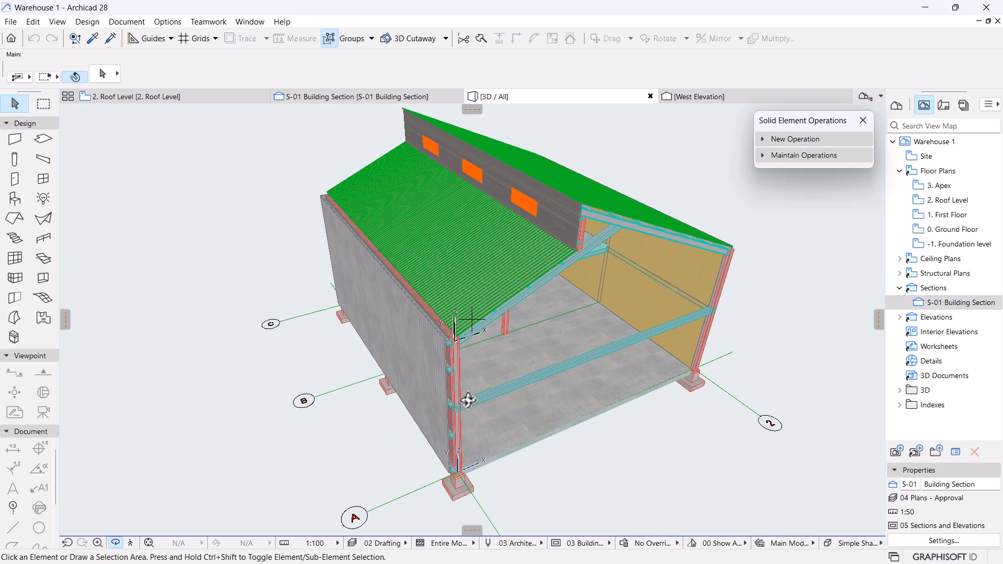
pyautogui.scroll(2, 441, 376)
pyautogui.scroll(6, 434, 279)
pyautogui.moveTo(435, 326); pyautogui.dragTo(516, 303)
pyautogui.moveTo(393, 389); pyautogui.dragTo(407, 330)
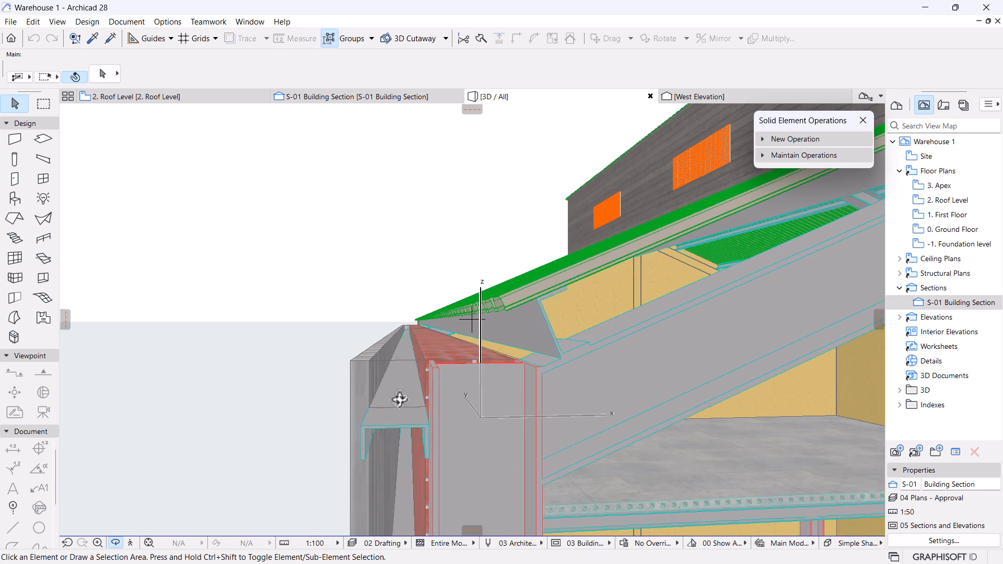
pyautogui.moveTo(367, 408); pyautogui.dragTo(471, 317)
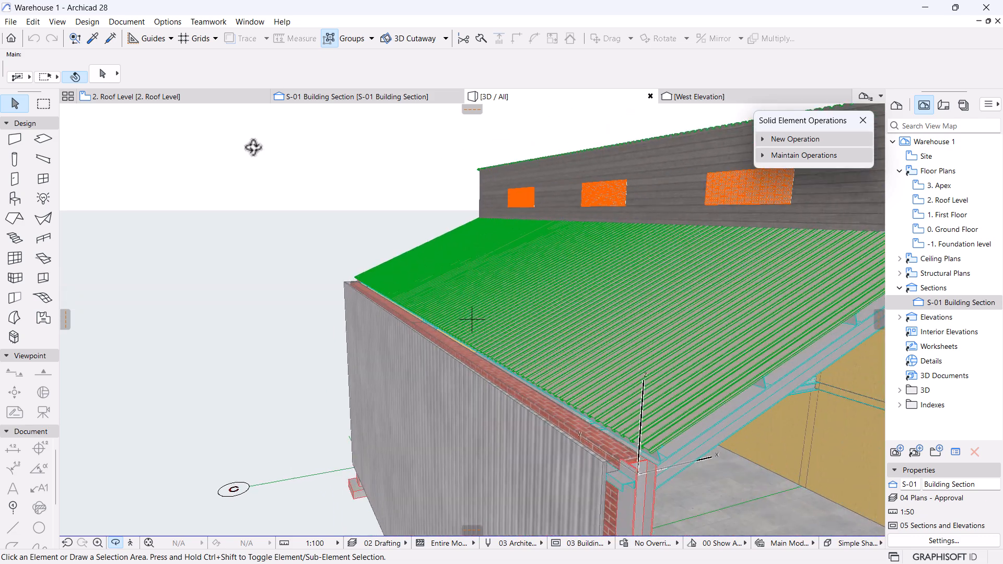
# Switch to the 2. Roof Level plan and deselect the profiled roof sheet.
pyautogui.click(168, 96)
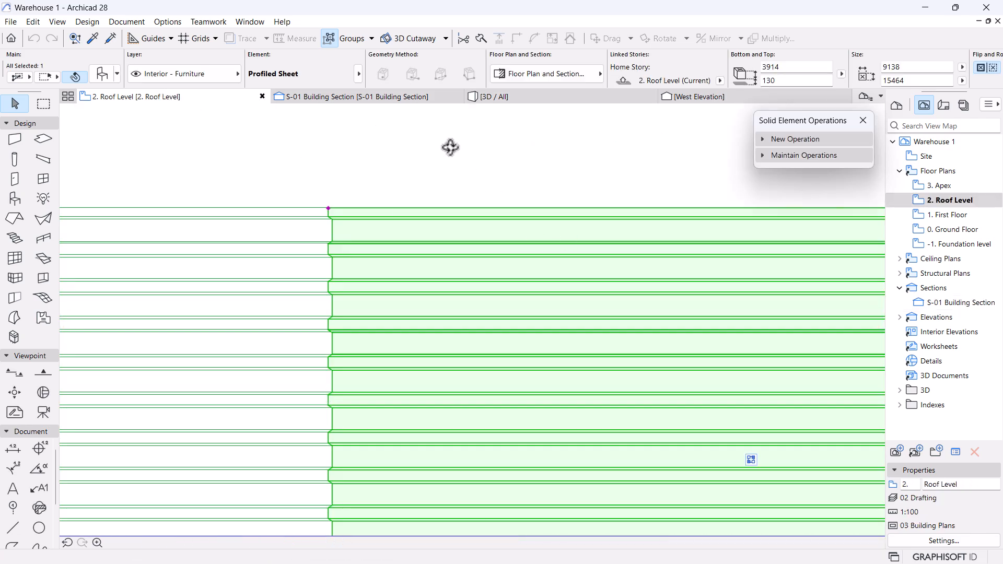
pyautogui.scroll(-11, 450, 146)
pyautogui.click(744, 395)
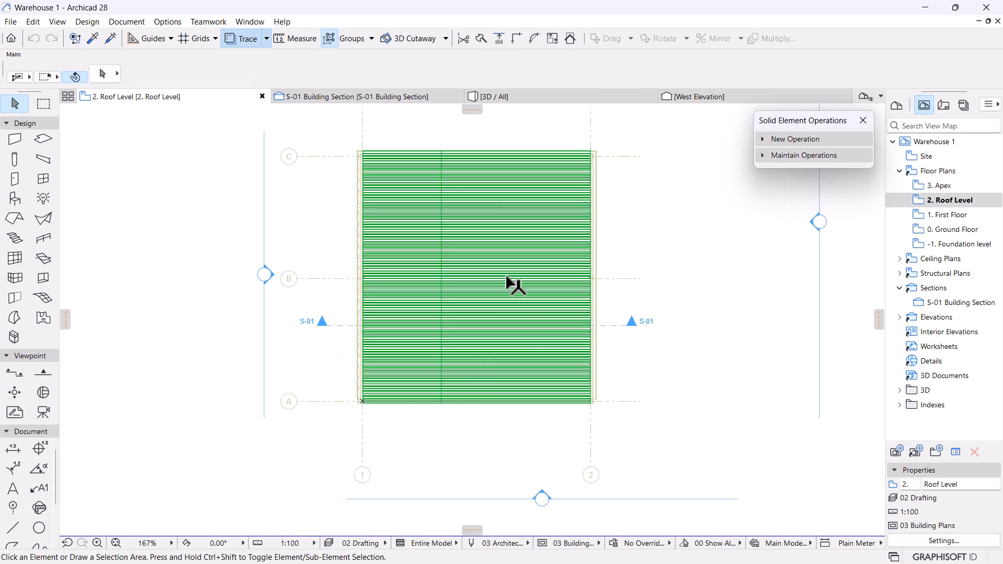
pyautogui.scroll(1, 510, 286)
# Pick the Gutter object from a 'gutter' library search and raise its profile height to 200.
pyautogui.click(15, 199)
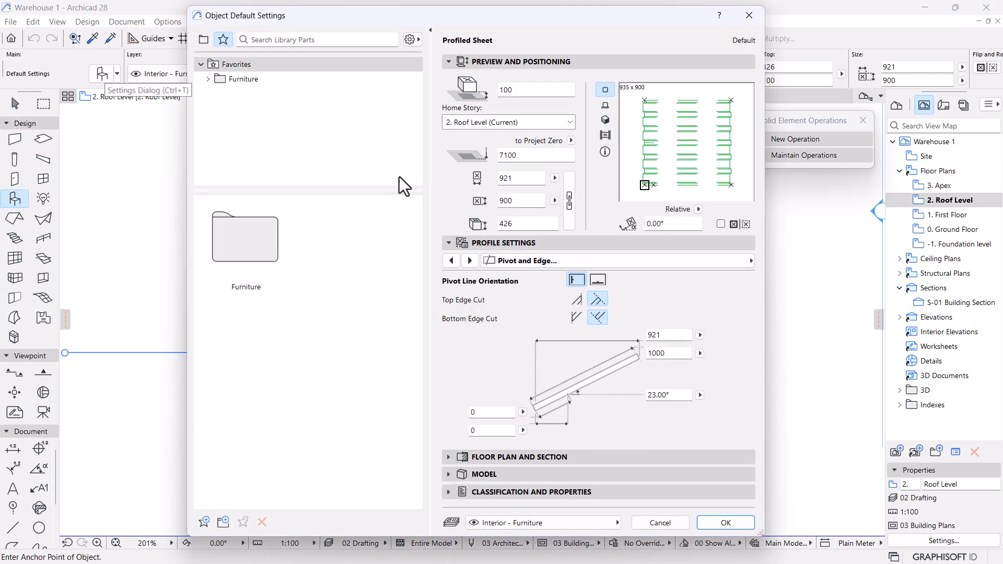
pyautogui.click(293, 41)
pyautogui.write('gutter')
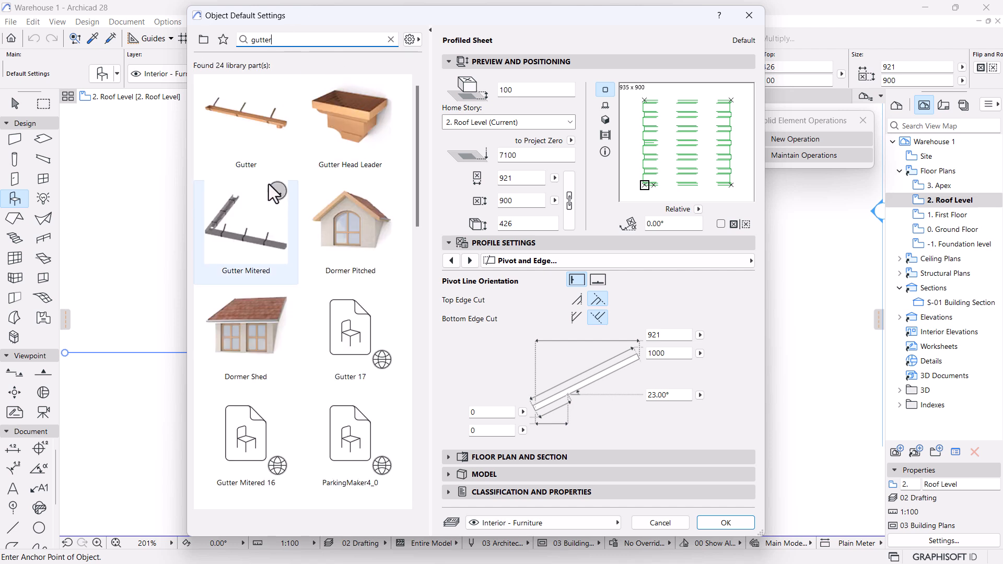
pyautogui.click(242, 139)
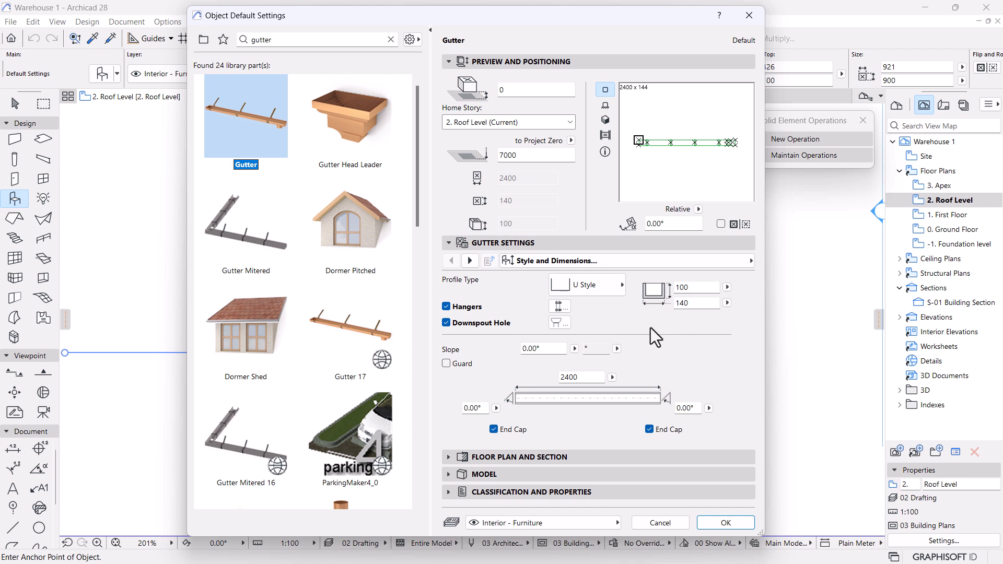
pyautogui.click(695, 303)
pyautogui.write('200')
pyautogui.press('Return')
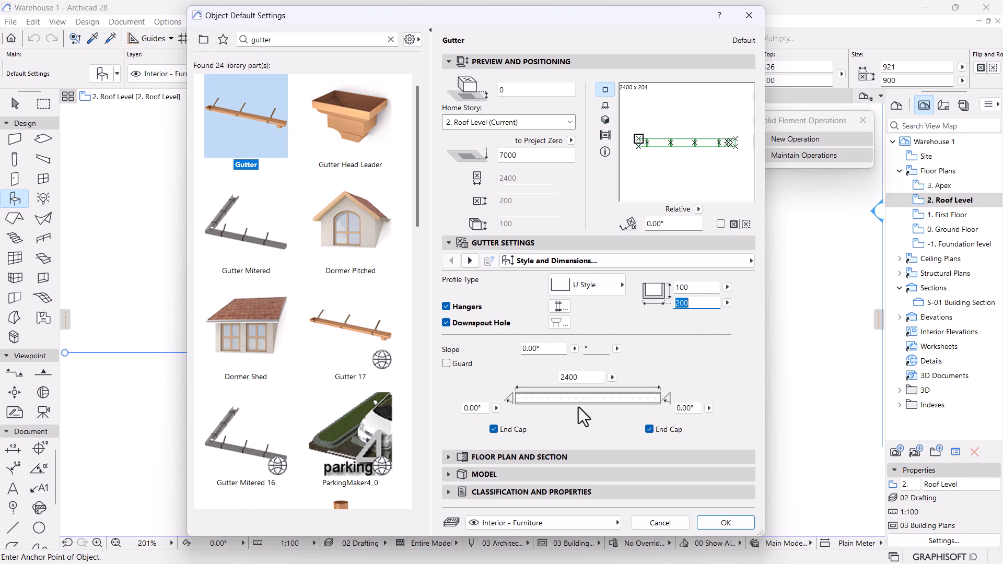
# Place the gutter on the Roof Level plan and rotate it 90° to run vertically.
pyautogui.click(725, 523)
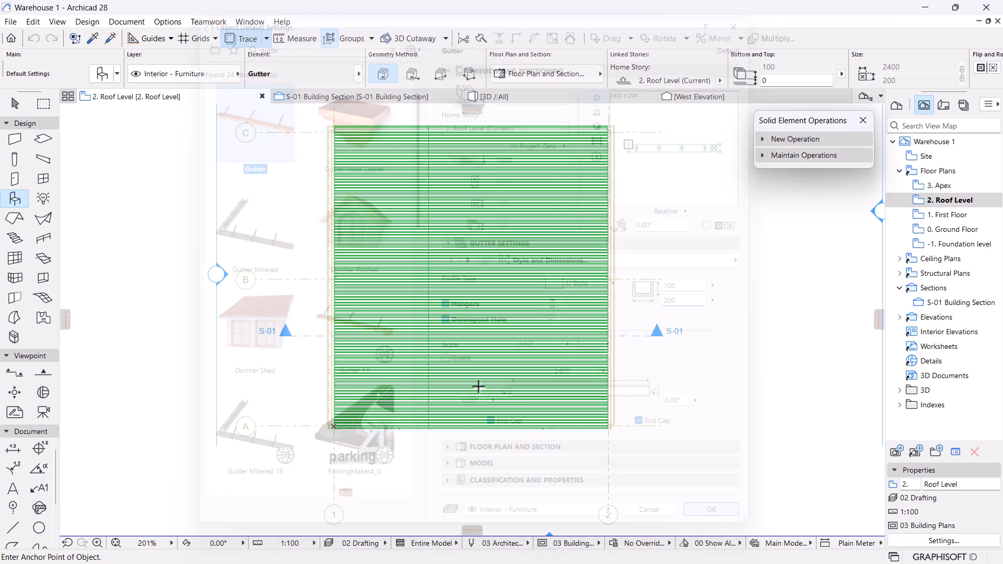
pyautogui.scroll(4, 386, 368)
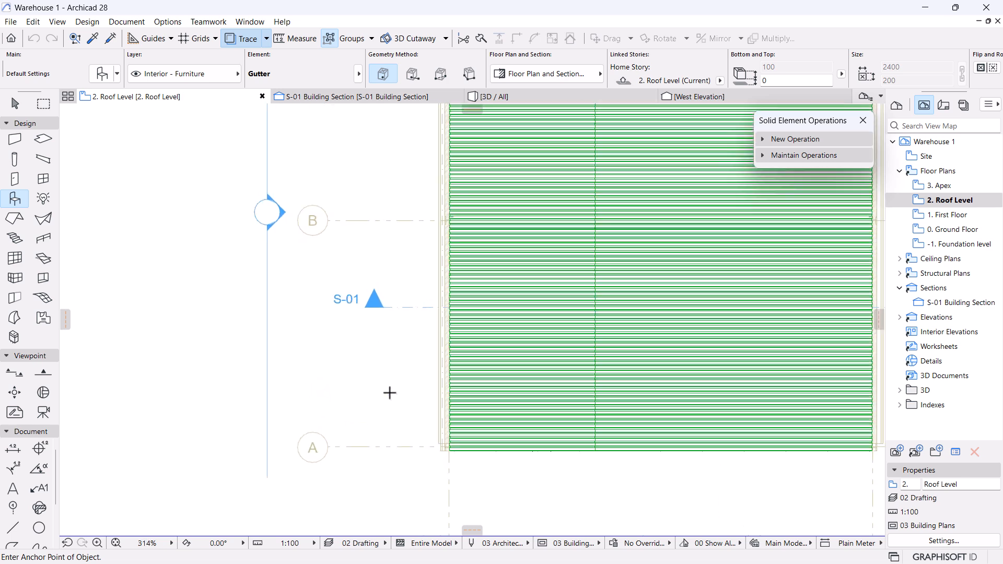
pyautogui.click(412, 374)
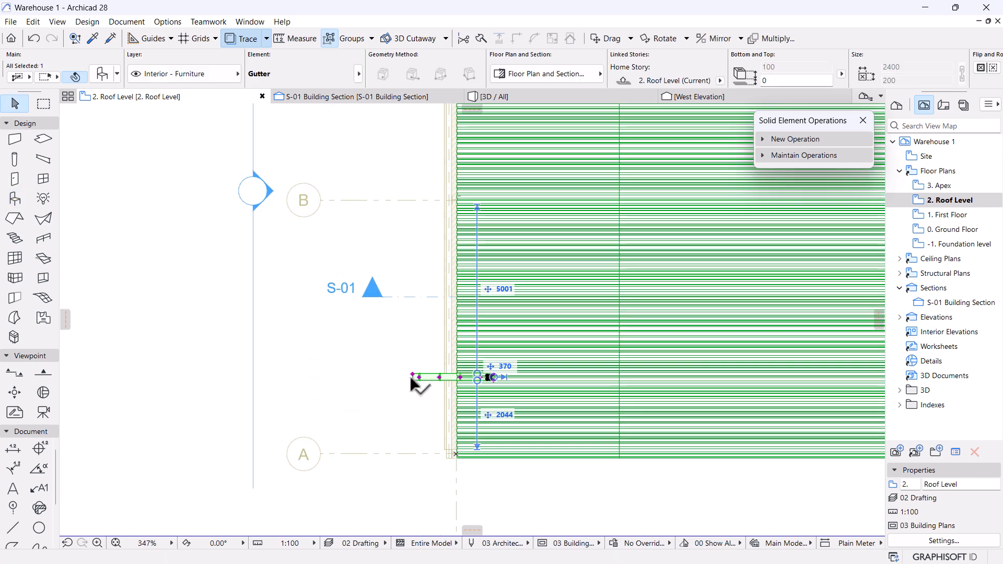
pyautogui.scroll(6, 411, 374)
pyautogui.hotkey('ctrl', 'e')
pyautogui.click(416, 368)
pyautogui.click(751, 367)
pyautogui.click(407, 132)
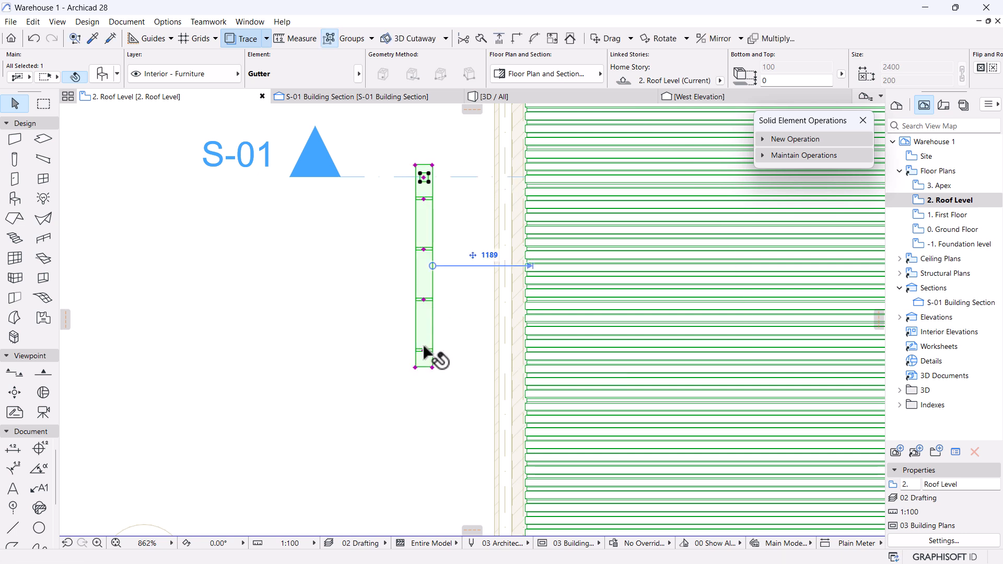
# Move the gutter against the roof sheet's edge near grid A, then switch to S-01 Building Section.
pyautogui.hotkey('ctrl', 'd')
pyautogui.click(432, 368)
pyautogui.scroll(5, 478, 351)
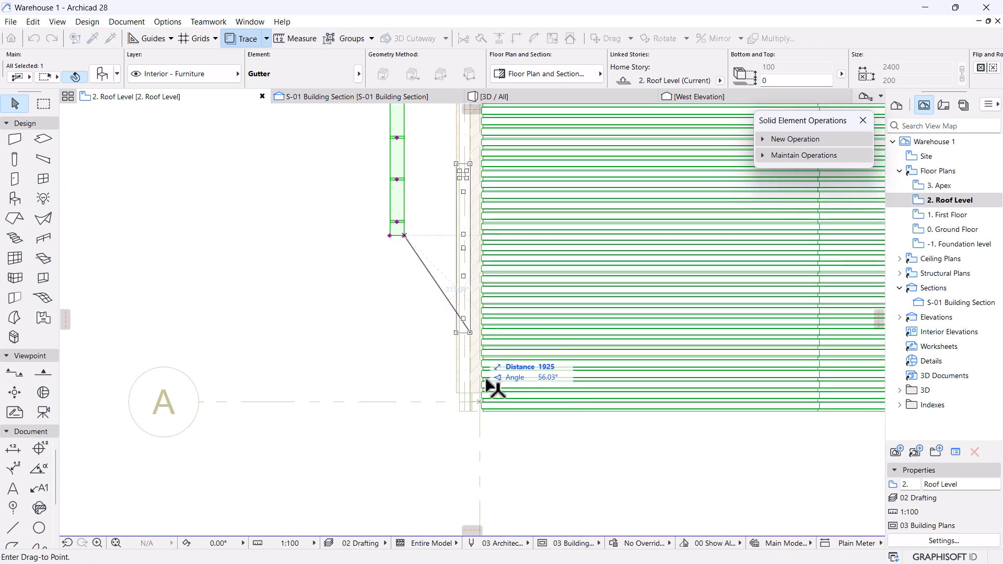
pyautogui.scroll(-4, 479, 342)
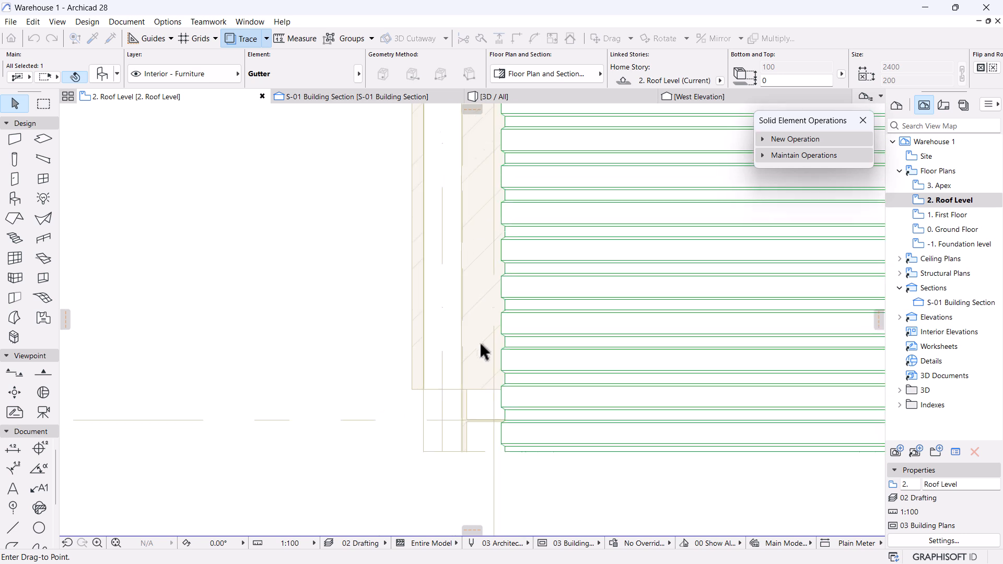
pyautogui.scroll(4, 459, 379)
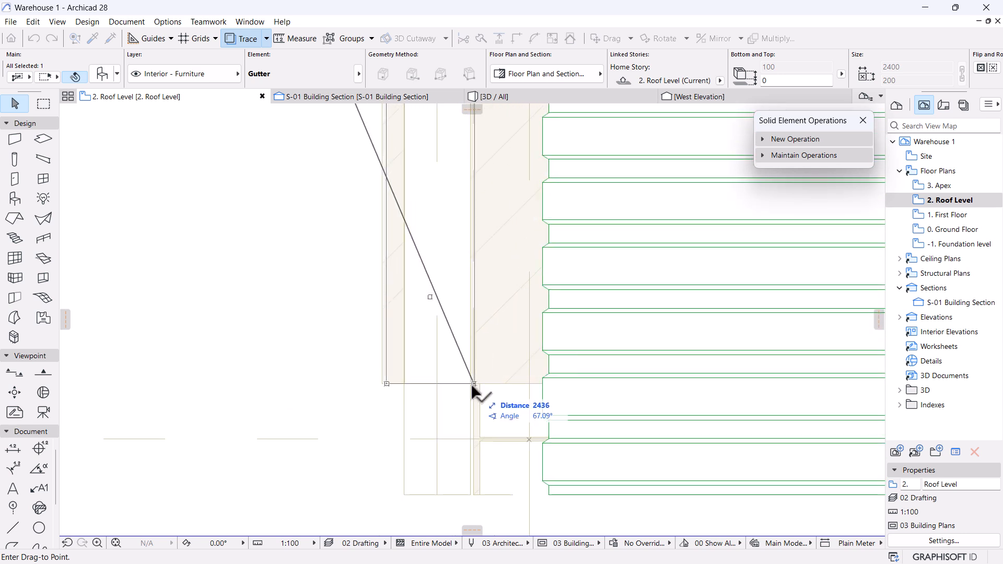
pyautogui.scroll(3, 530, 384)
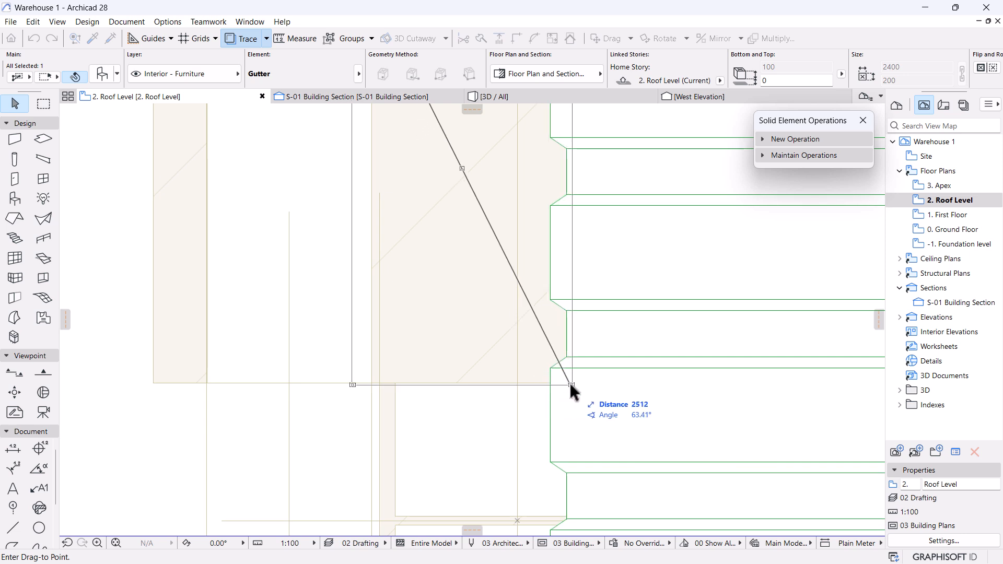
pyautogui.click(576, 386)
pyautogui.scroll(-5, 448, 367)
pyautogui.scroll(7, 430, 372)
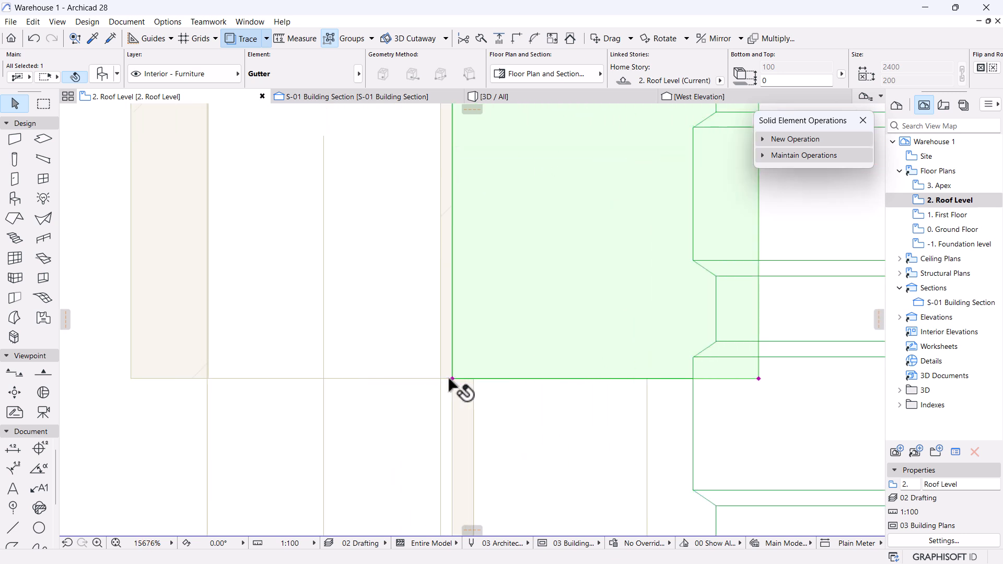
pyautogui.scroll(-3, 460, 282)
pyautogui.scroll(-3, 461, 284)
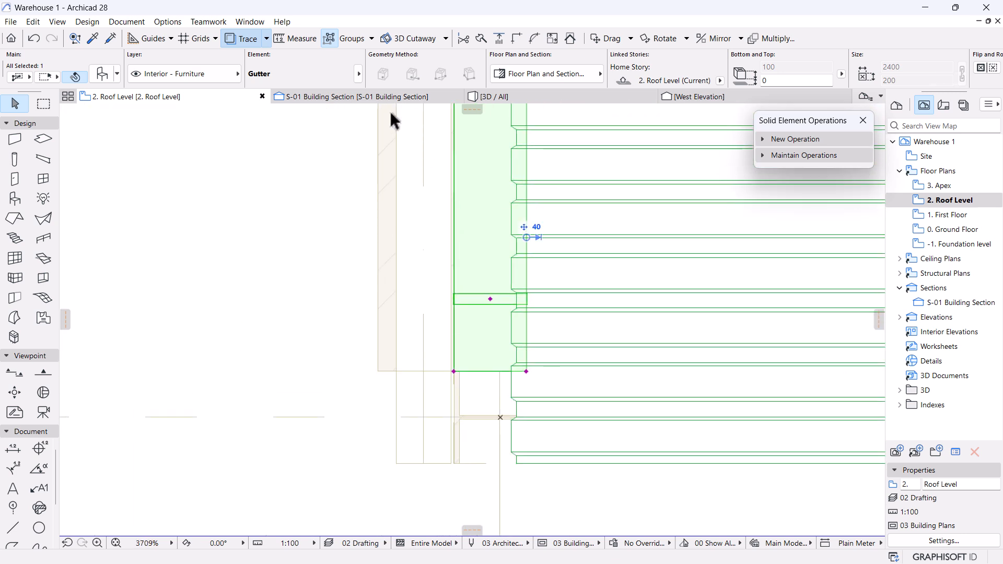
pyautogui.click(316, 97)
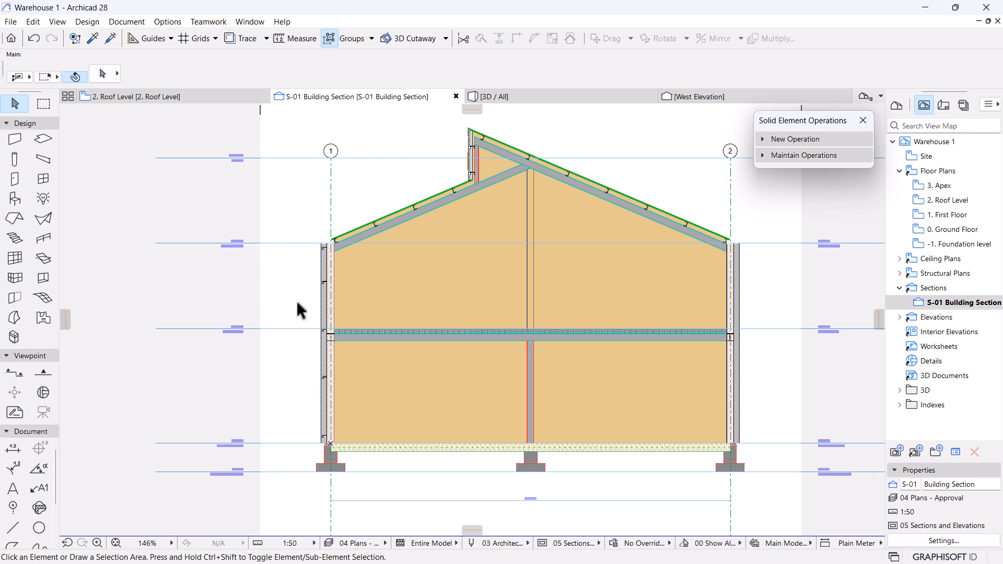
# Zoom and pan the S-01 section to inspect the eave at the left wall.
pyautogui.scroll(5, 296, 300)
pyautogui.scroll(-7, 406, 340)
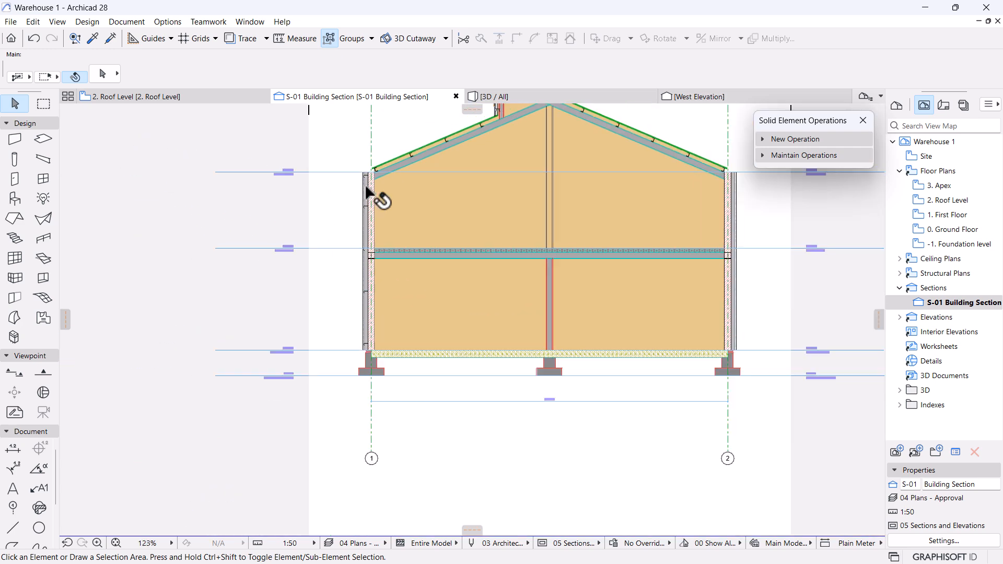
pyautogui.moveTo(660, 263); pyautogui.dragTo(576, 323, button='middle')
pyautogui.scroll(3, 575, 322)
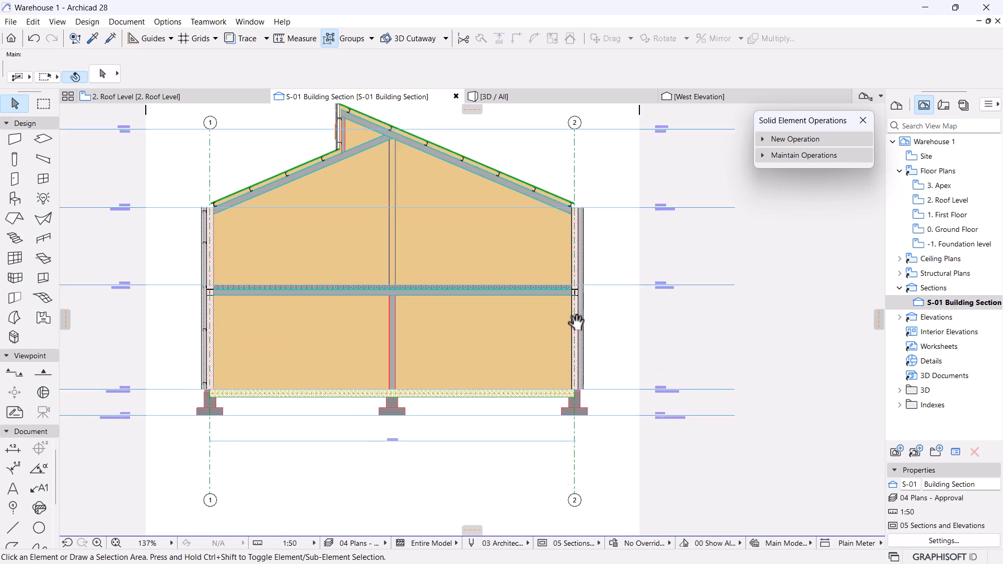
pyautogui.moveTo(205, 264); pyautogui.dragTo(507, 289, button='middle')
pyautogui.scroll(6, 408, 204)
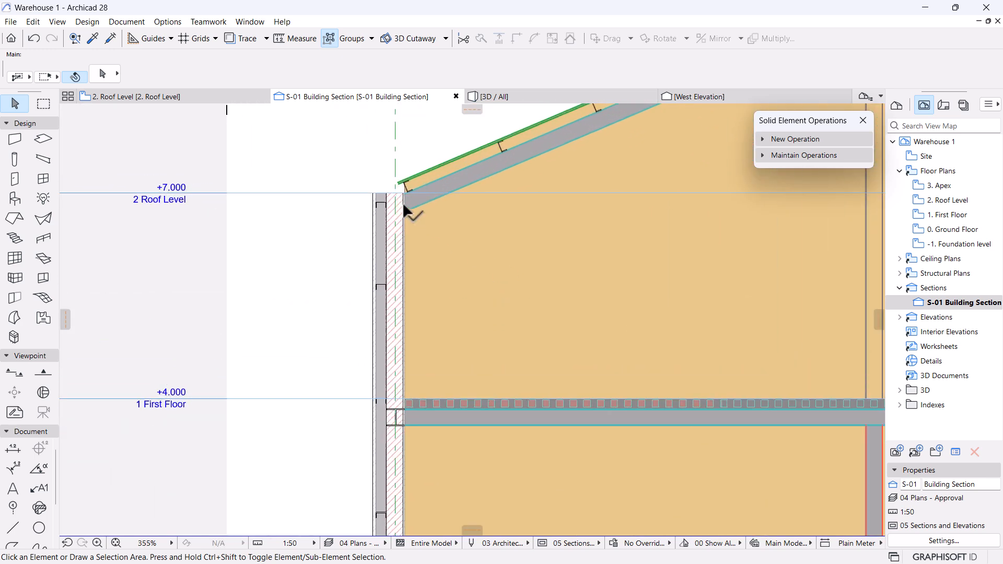
pyautogui.scroll(-5, 407, 205)
pyautogui.moveTo(407, 205); pyautogui.dragTo(398, 315, button='middle')
pyautogui.scroll(-8, 446, 264)
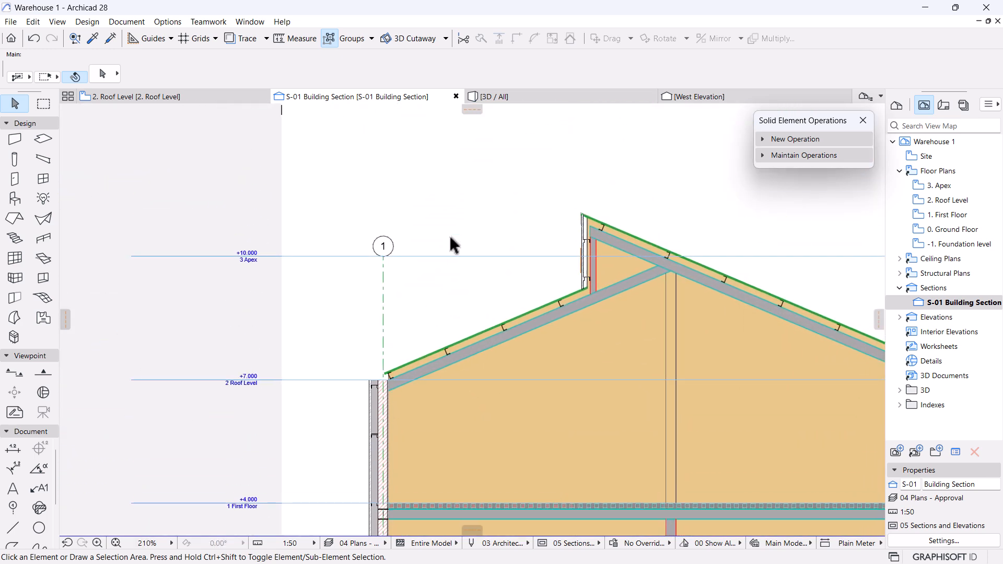
pyautogui.scroll(8, 439, 400)
pyautogui.scroll(1, 439, 400)
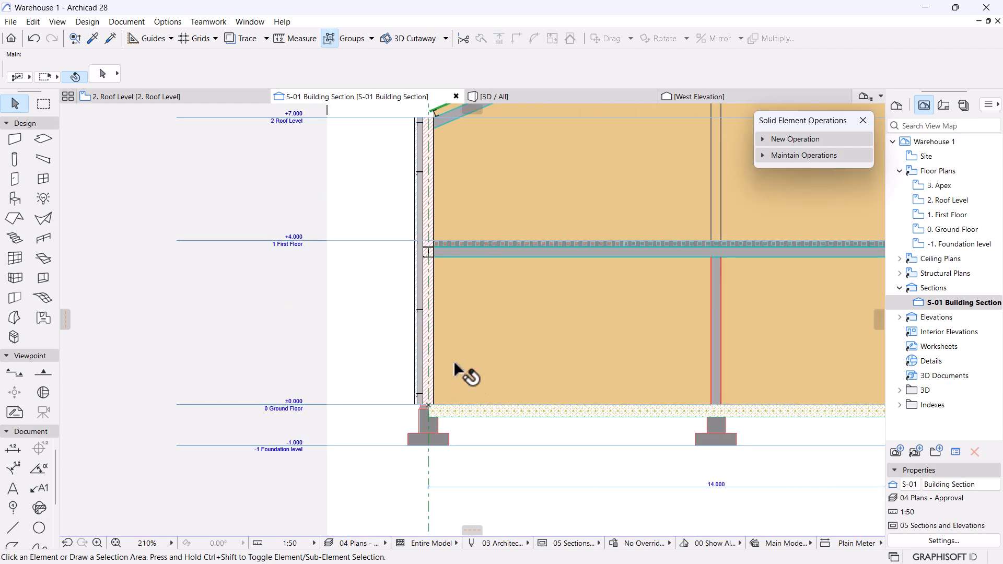
# Select both profiled roof sheets, clear the selection, and return to the 2. Roof Level plan.
pyautogui.click(15, 199)
pyautogui.hotkey('ctrl', 'a')
pyautogui.scroll(-5, 519, 302)
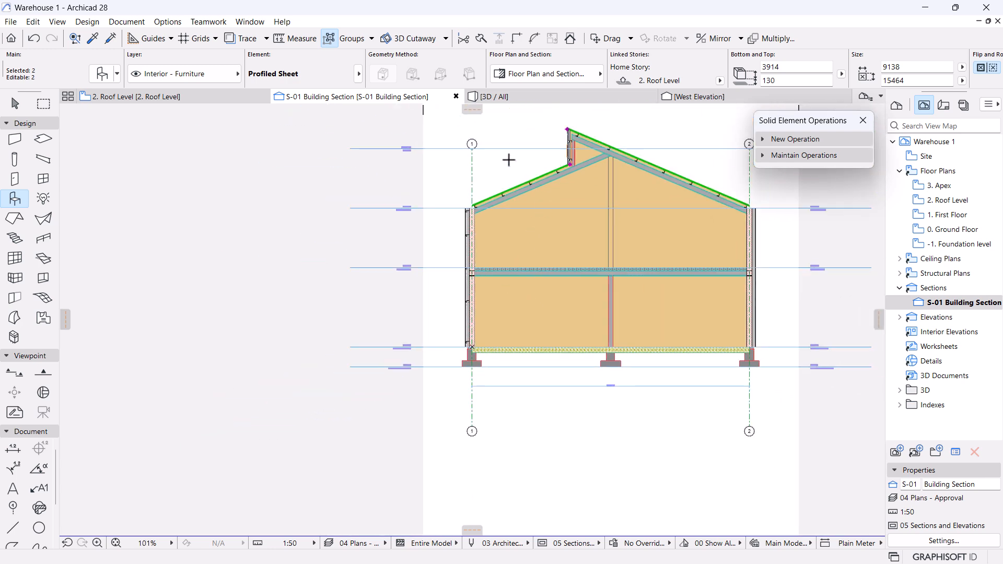
pyautogui.scroll(2, 507, 160)
pyautogui.scroll(3, 510, 160)
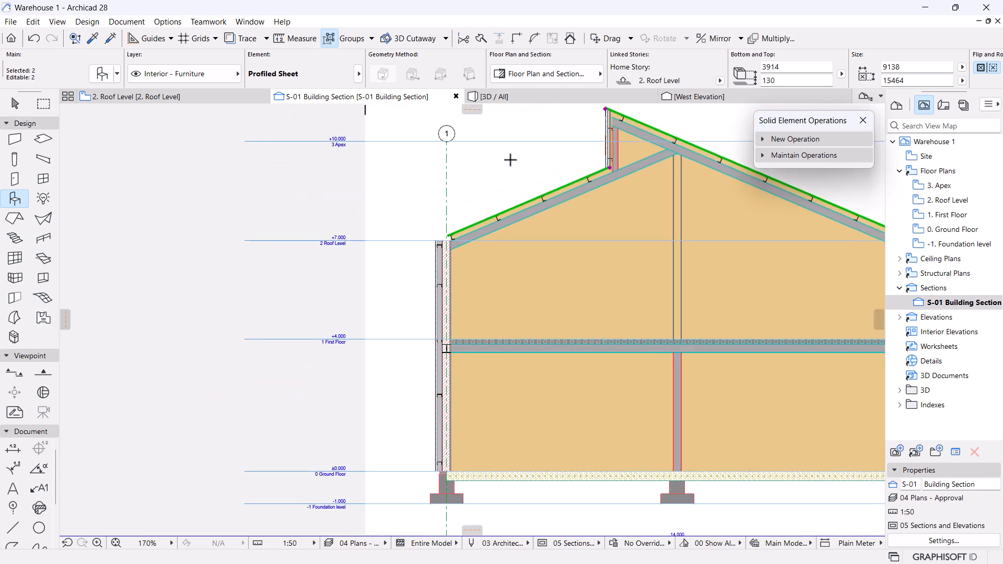
pyautogui.press('Escape')
pyautogui.press('Escape')
pyautogui.scroll(-10, 415, 199)
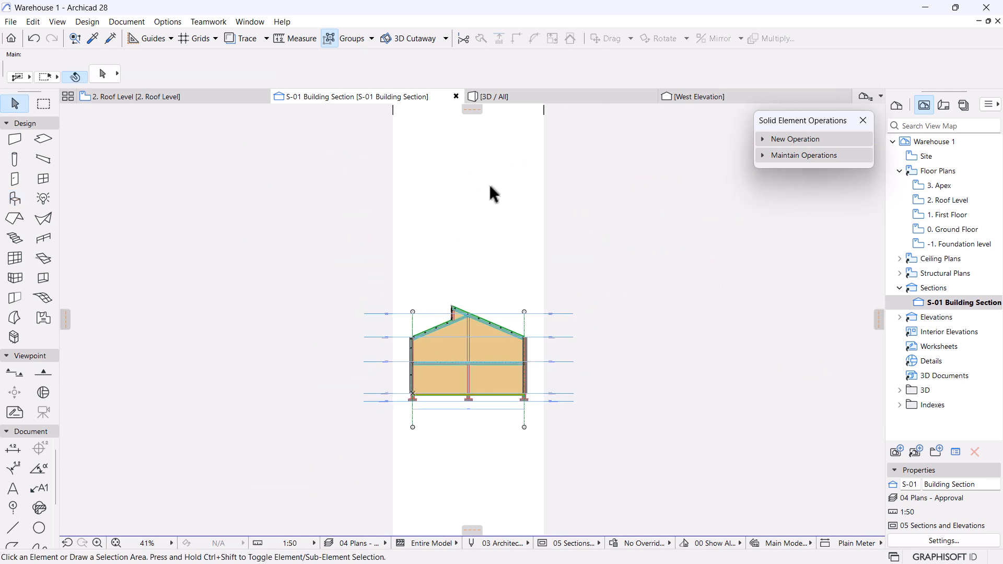
pyautogui.click(159, 98)
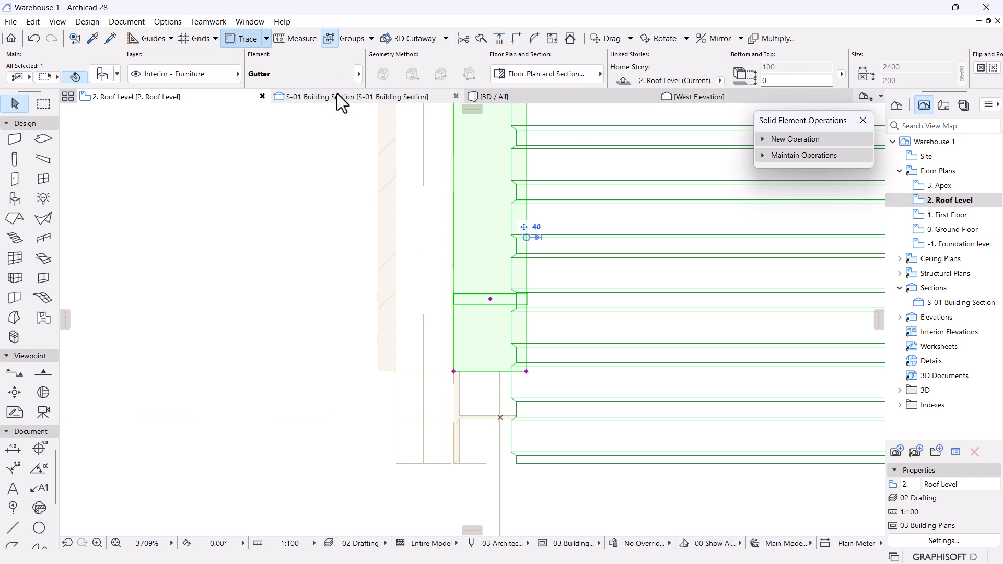
# Stretch the gutter's end along the roof edge to a 15000 length, then show S-01 Building Section.
pyautogui.moveTo(331, 105)
pyautogui.scroll(-8, 504, 482)
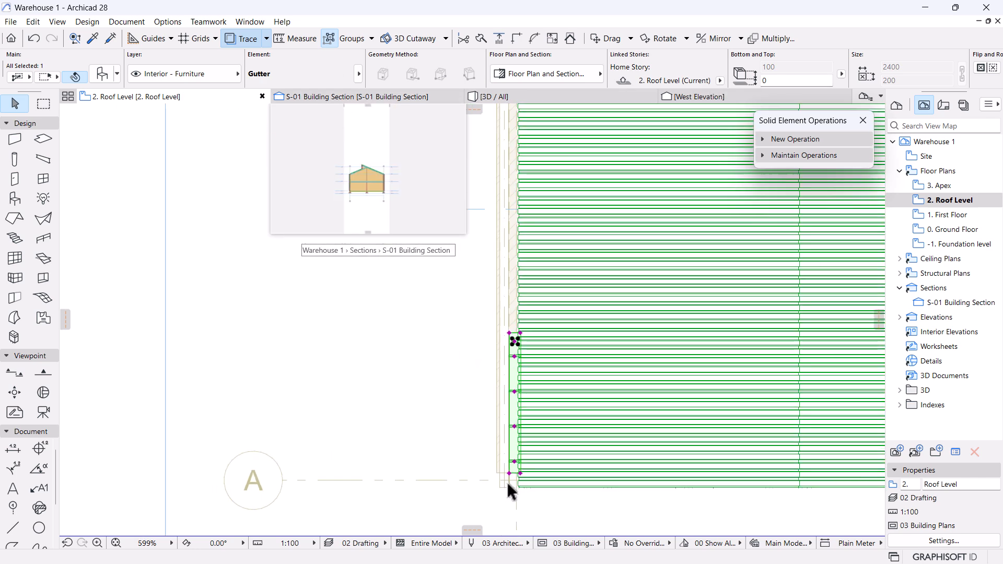
pyautogui.click(517, 342)
pyautogui.press('Escape')
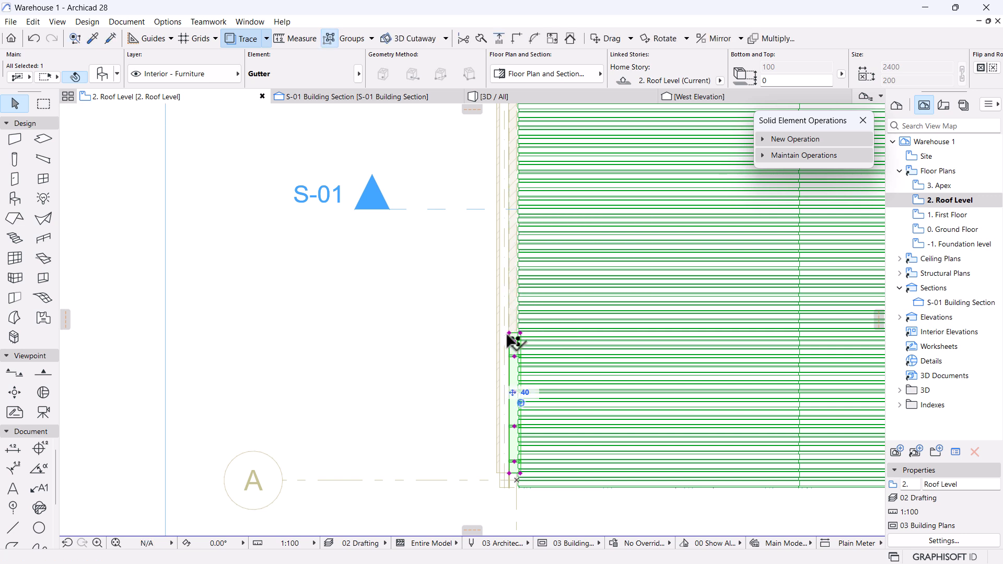
pyautogui.click(510, 334)
pyautogui.click(508, 124)
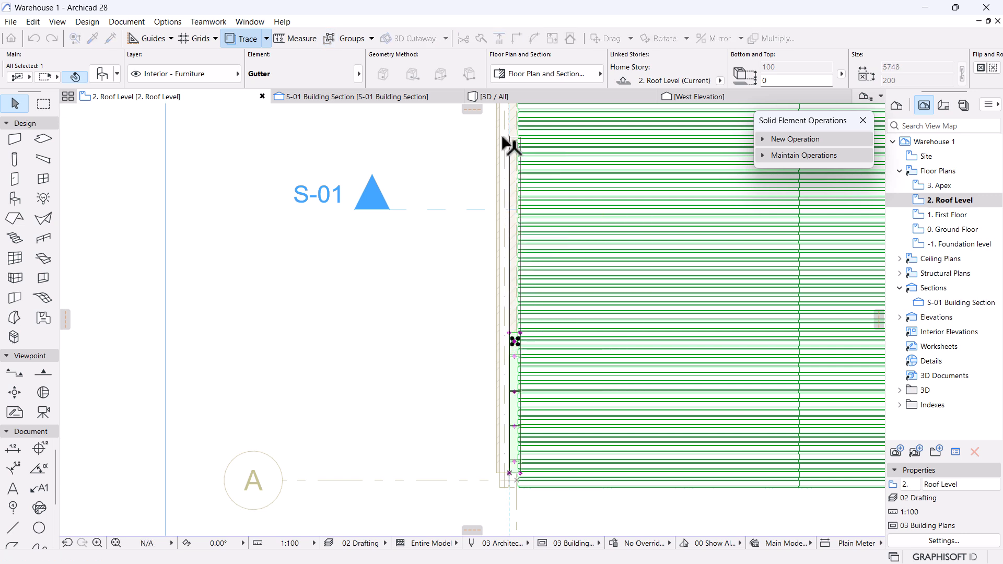
pyautogui.scroll(-5, 432, 206)
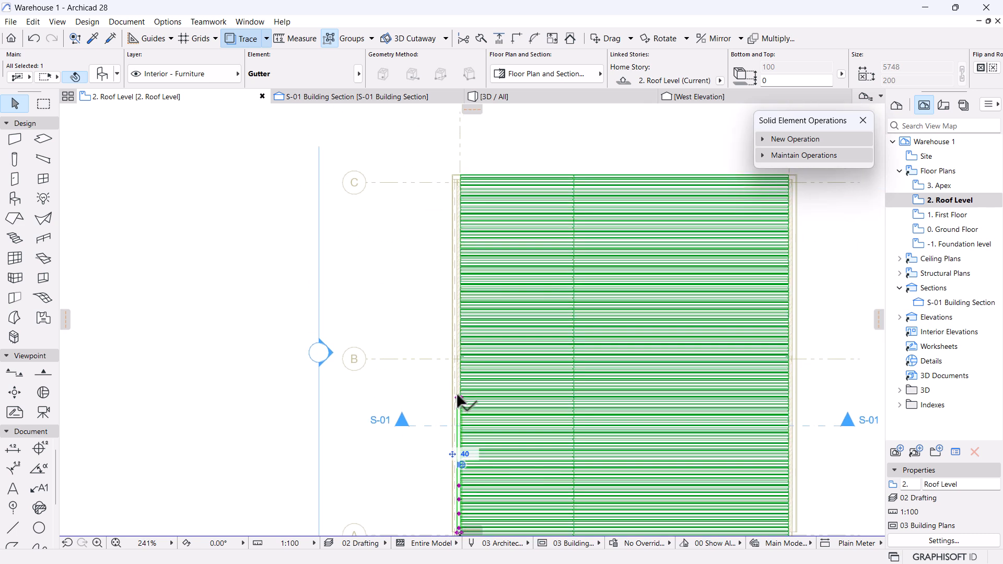
pyautogui.click(460, 401)
pyautogui.scroll(6, 456, 177)
pyautogui.scroll(4, 448, 183)
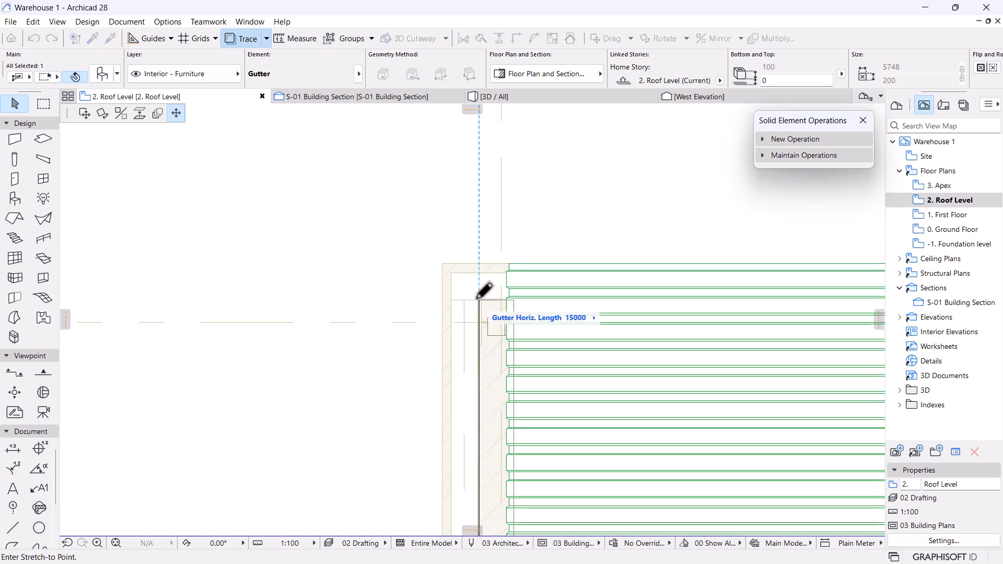
pyautogui.click(480, 299)
pyautogui.click(387, 97)
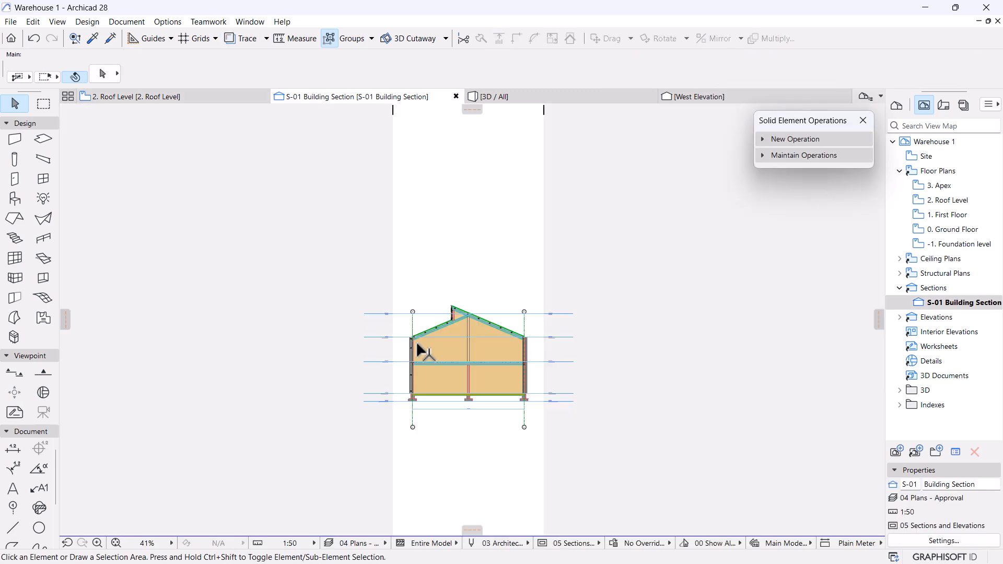
# Select the gutter in the section and set its U-style profile width to 200.
pyautogui.scroll(8, 416, 340)
pyautogui.scroll(3, 418, 305)
pyautogui.click(471, 290)
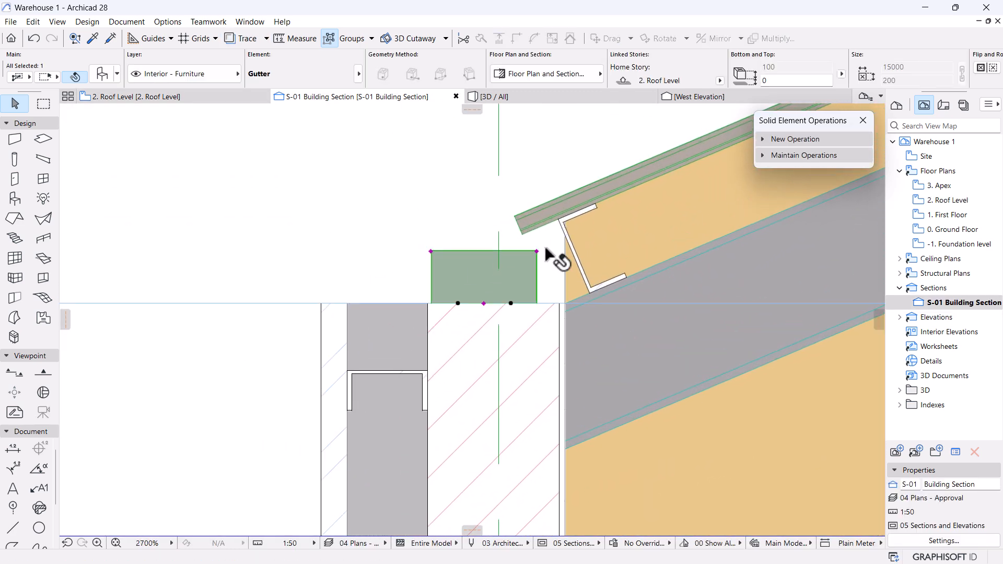
pyautogui.scroll(3, 547, 248)
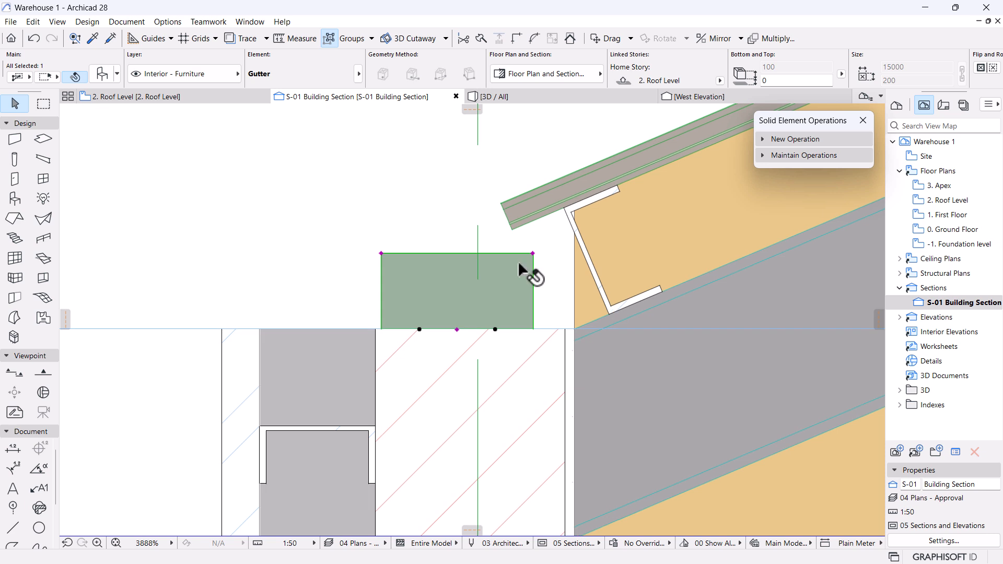
pyautogui.scroll(2, 530, 275)
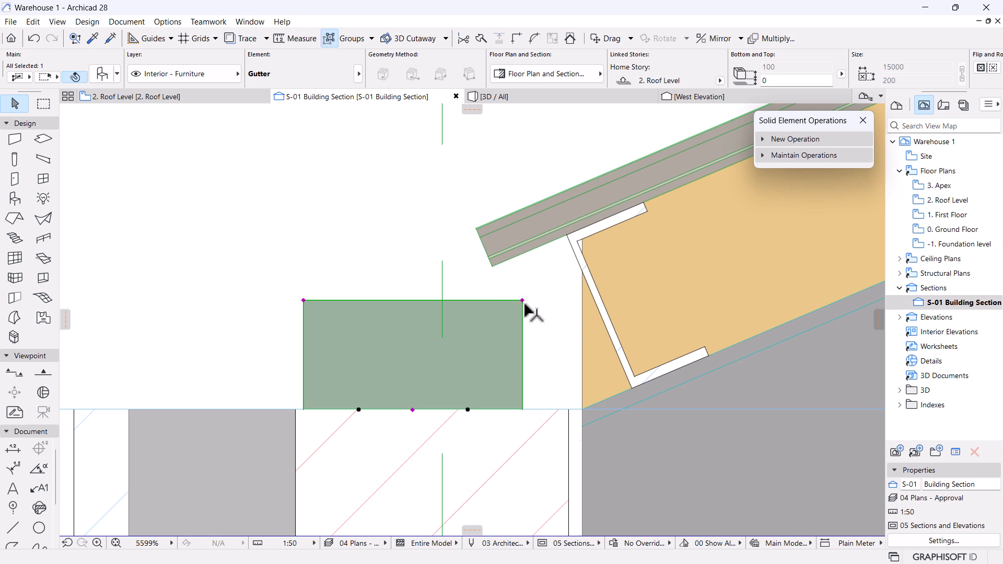
pyautogui.click(522, 301)
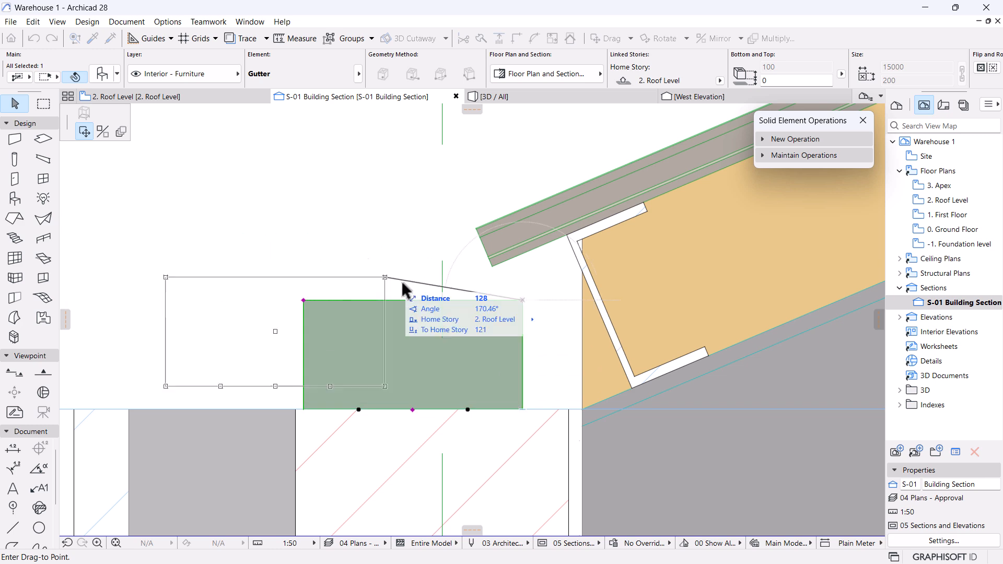
pyautogui.hotkey('ctrl', 't')
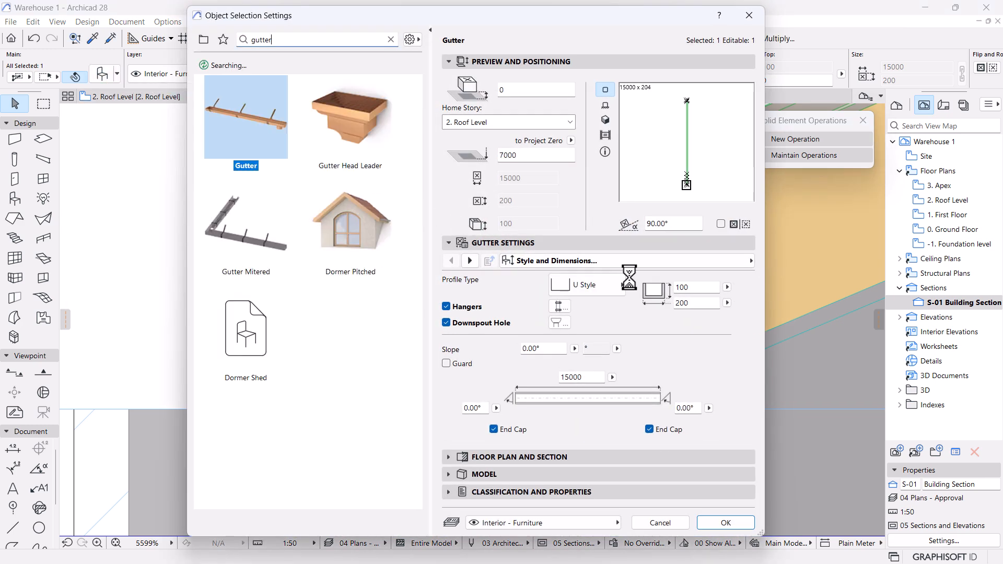
pyautogui.doubleClick(700, 287)
pyautogui.write('200')
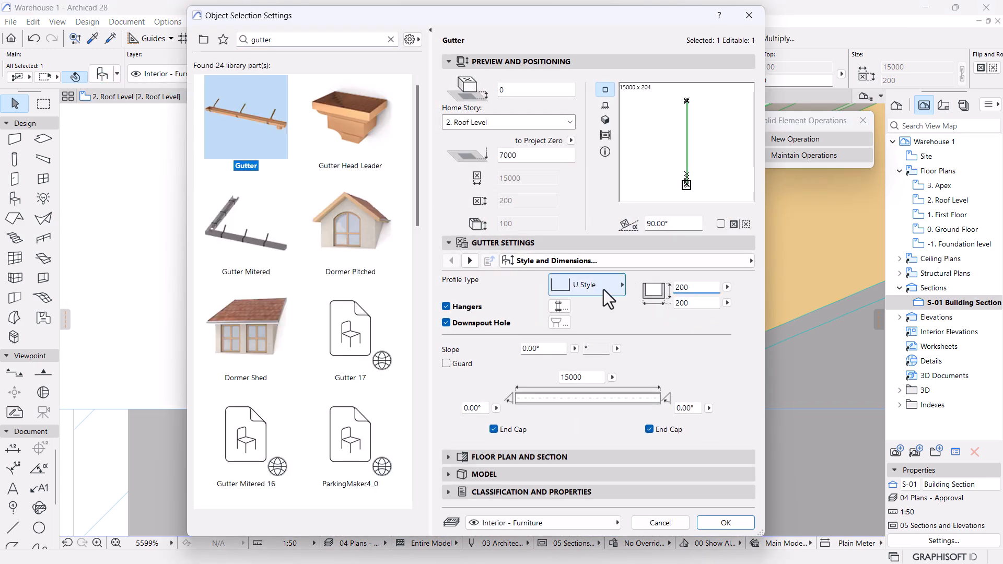
pyautogui.press('Return')
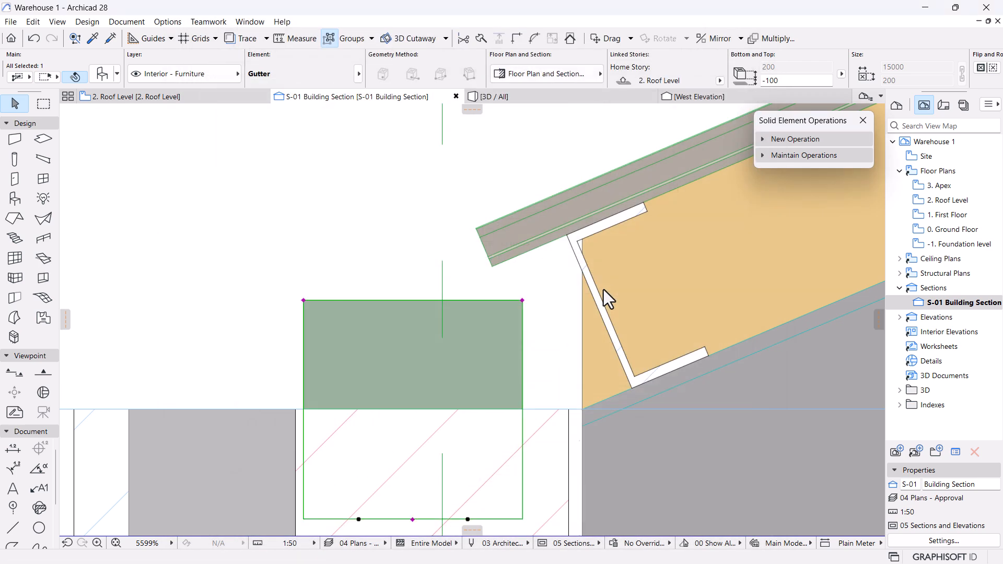
# Lift the gutter 100 onto the wall top, measure its position, and reopen its settings.
pyautogui.scroll(-1, 552, 332)
pyautogui.hotkey('ctrl', 'd')
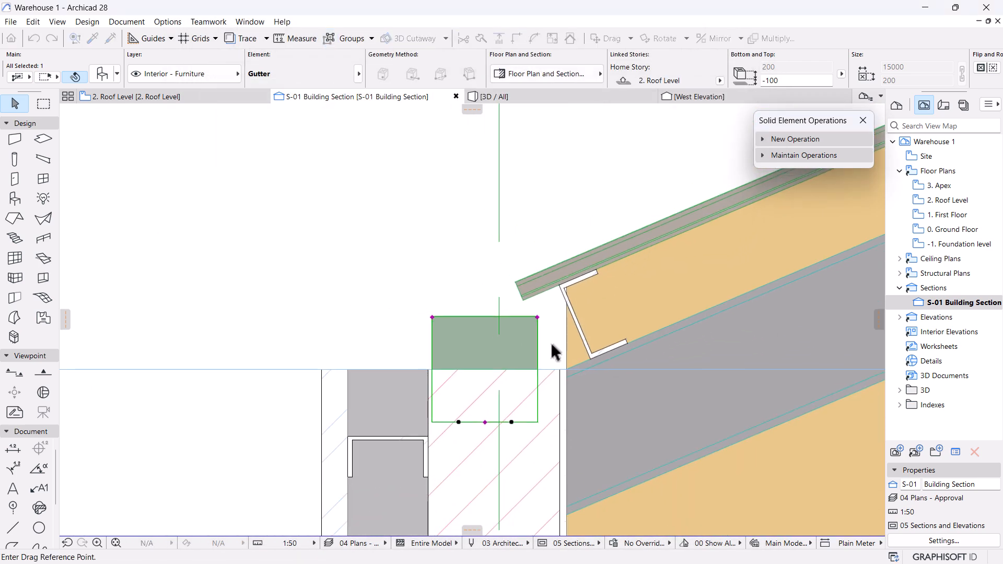
pyautogui.click(512, 422)
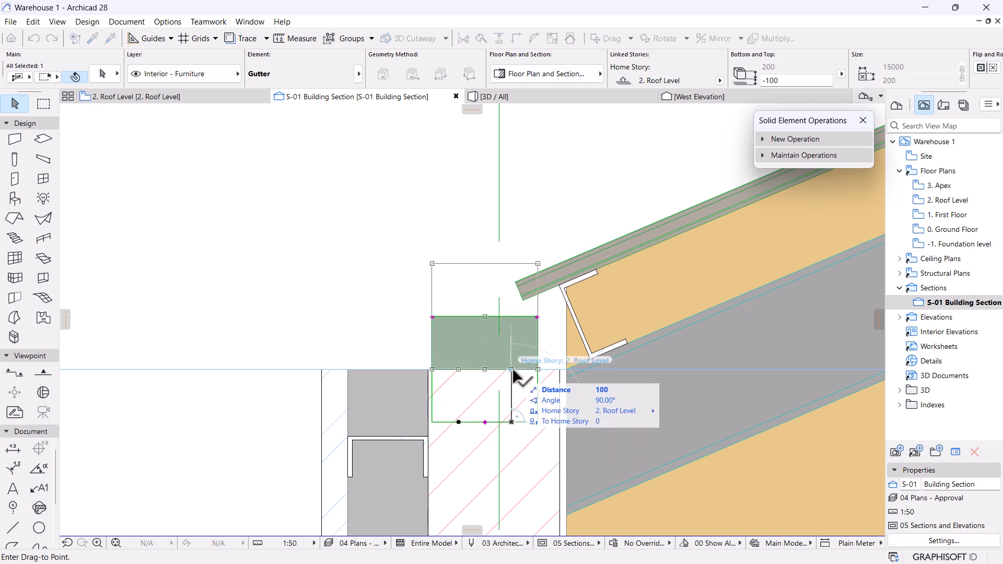
pyautogui.click(511, 369)
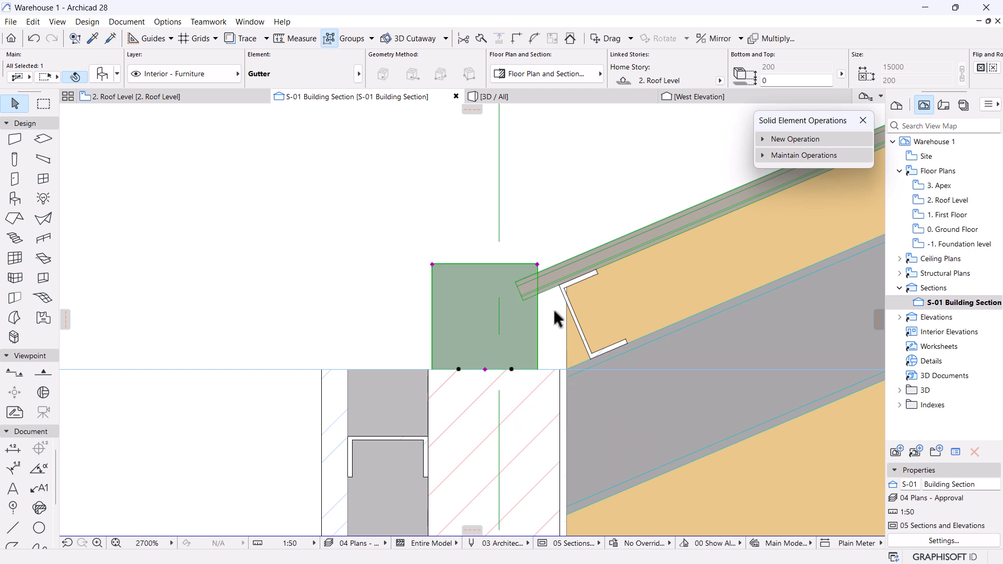
pyautogui.scroll(3, 552, 307)
pyautogui.press('m')
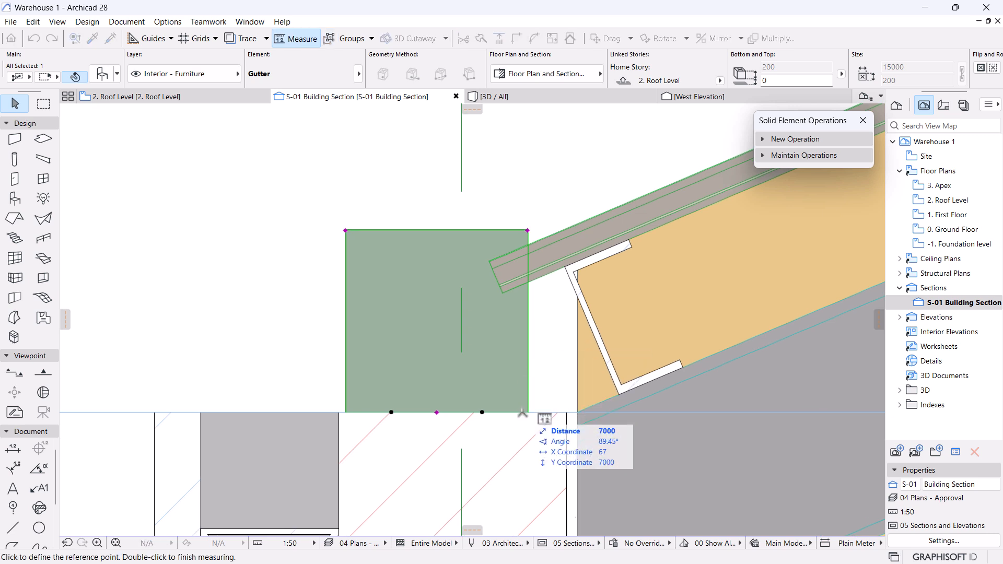
pyautogui.click(528, 412)
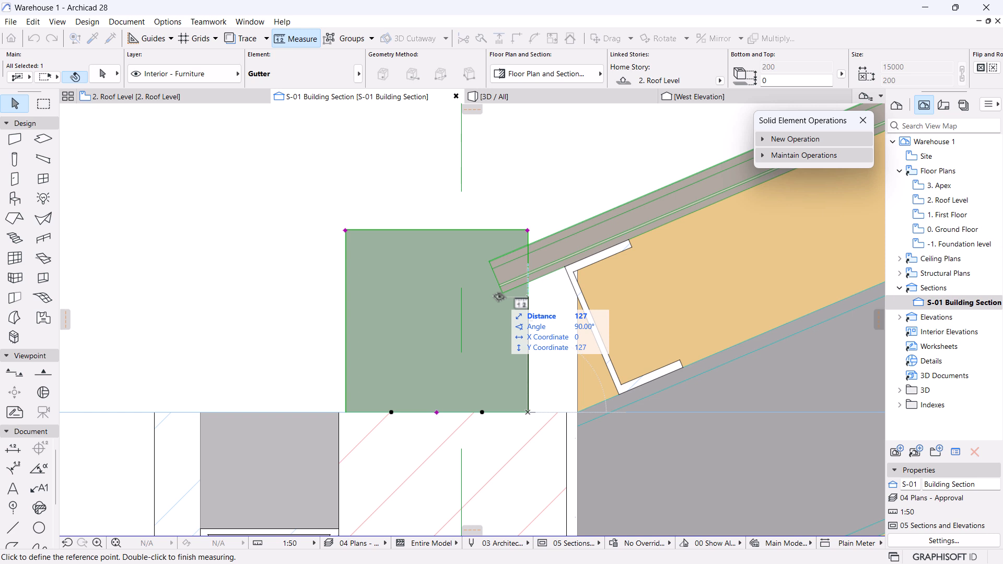
pyautogui.press('Escape')
pyautogui.click(102, 75)
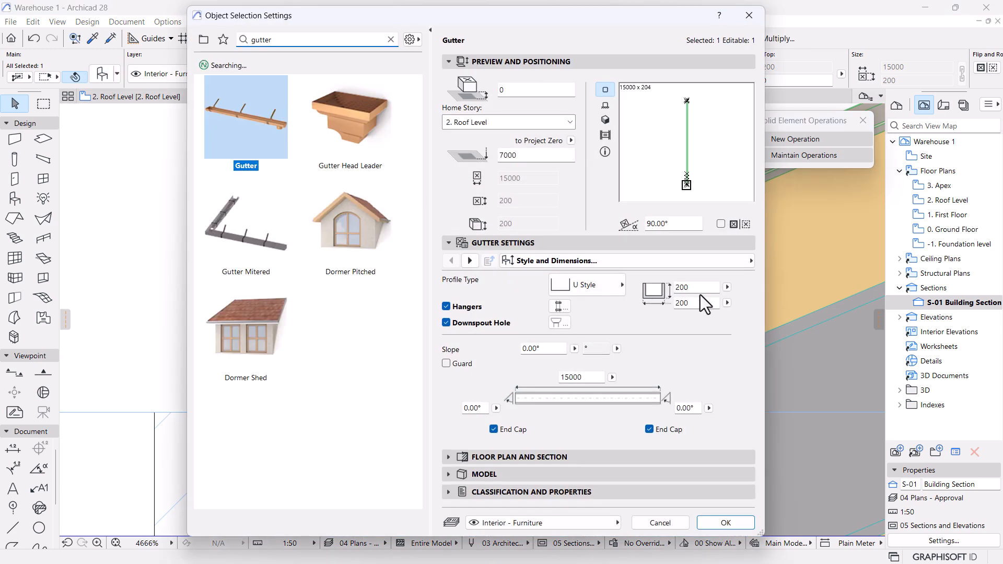
# Change the gutter profile dimension to 125 and apply the settings.
pyautogui.click(698, 288)
pyautogui.write('125')
pyautogui.press('Return')
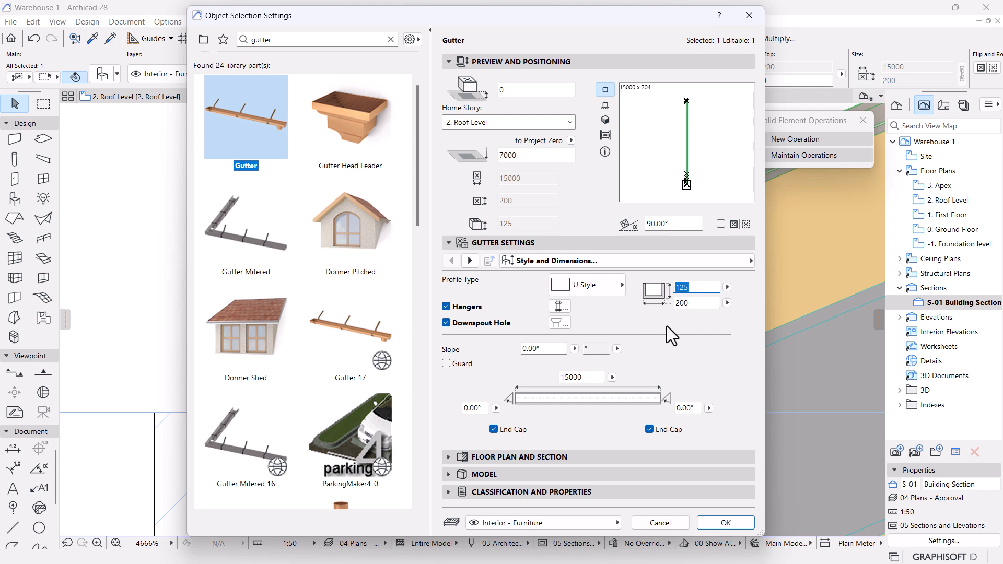
pyautogui.click(737, 523)
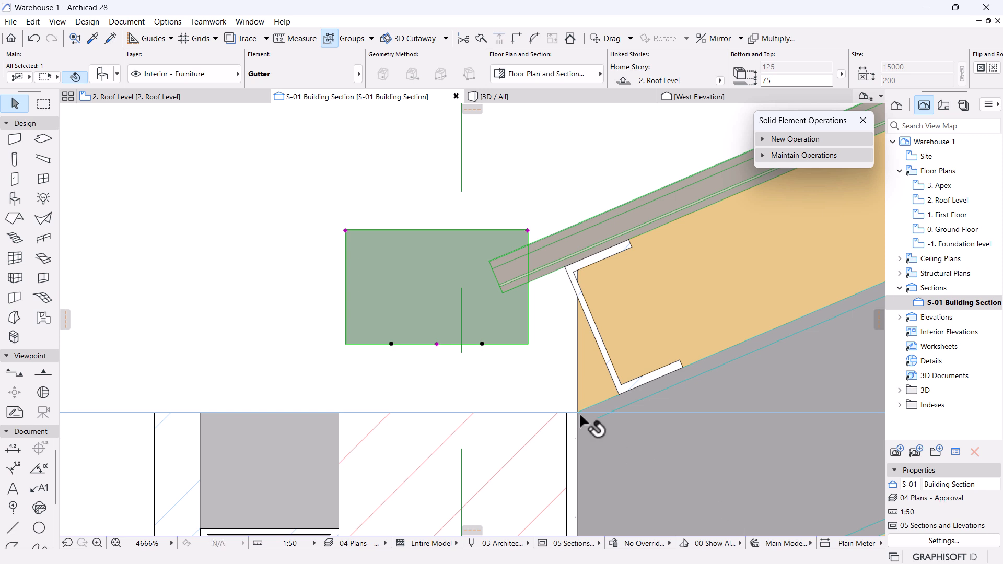
# Move the gutter back down onto the wall top and reopen its settings.
pyautogui.hotkey('ctrl', 'd')
pyautogui.click(437, 344)
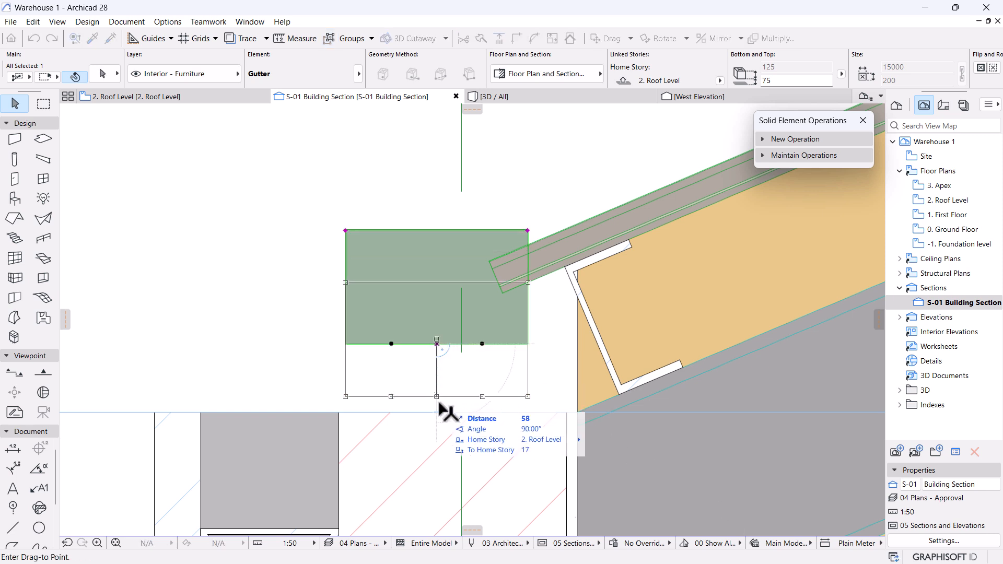
pyautogui.click(574, 310)
pyautogui.scroll(-3, 571, 320)
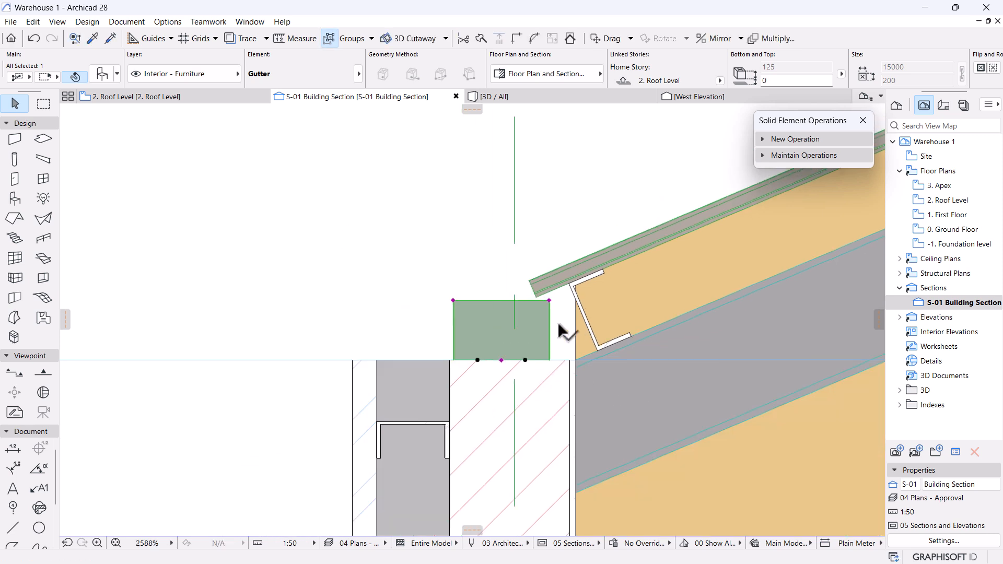
pyautogui.scroll(3, 522, 256)
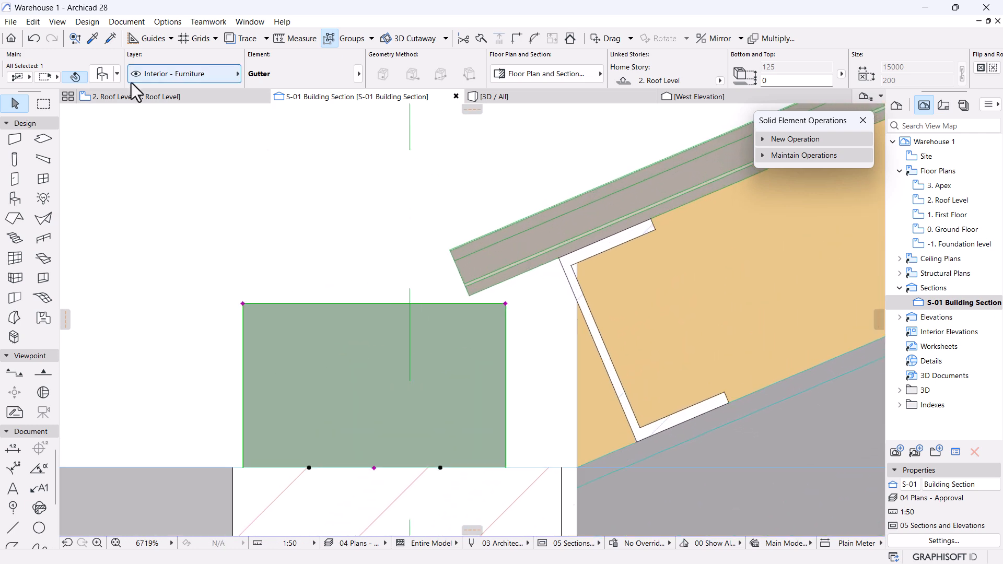
pyautogui.click(102, 74)
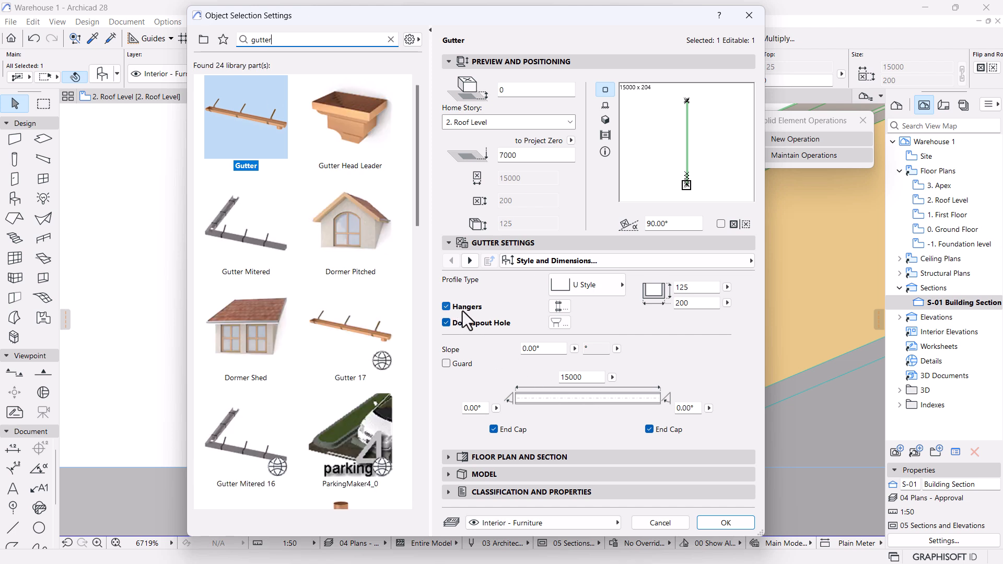
# On the Hangers page keep Bar 1 hangers and set their angle to 23°.
pyautogui.click(470, 261)
pyautogui.click(605, 302)
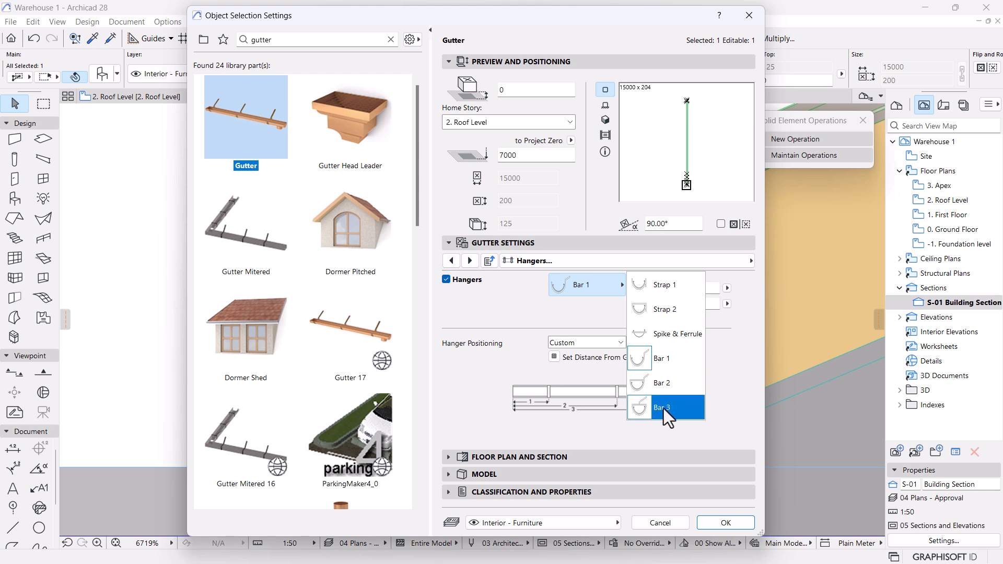
pyautogui.click(638, 358)
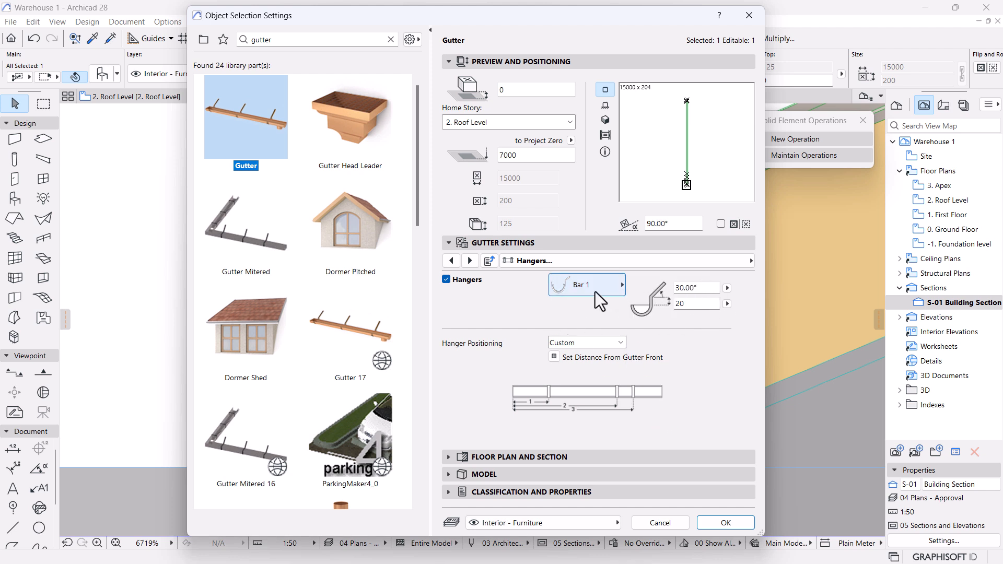
pyautogui.moveTo(716, 289); pyautogui.dragTo(572, 289)
pyautogui.press('Return')
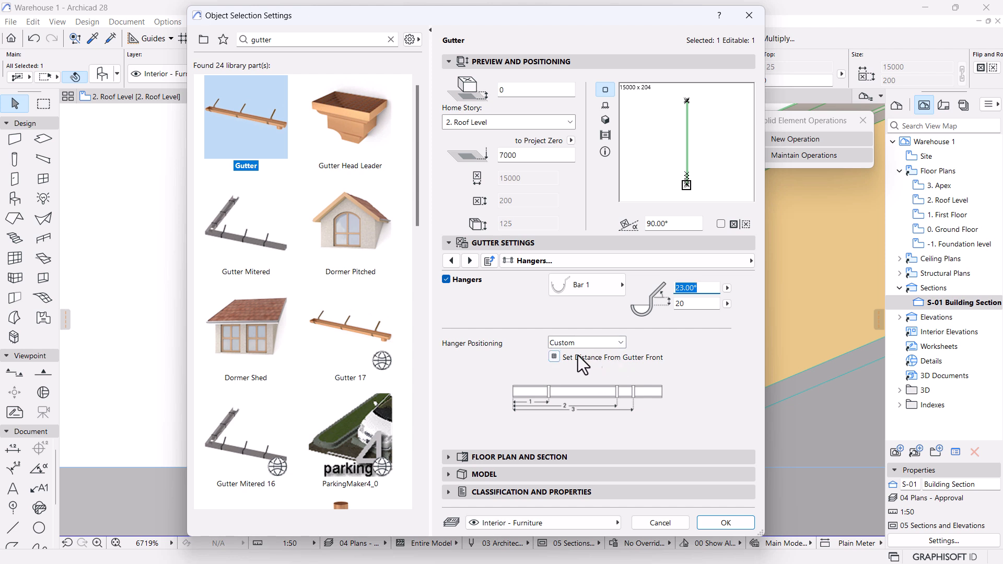
# Set hanger positioning to Uniform (200 start, 600 spacing) and apply the settings.
pyautogui.click(555, 357)
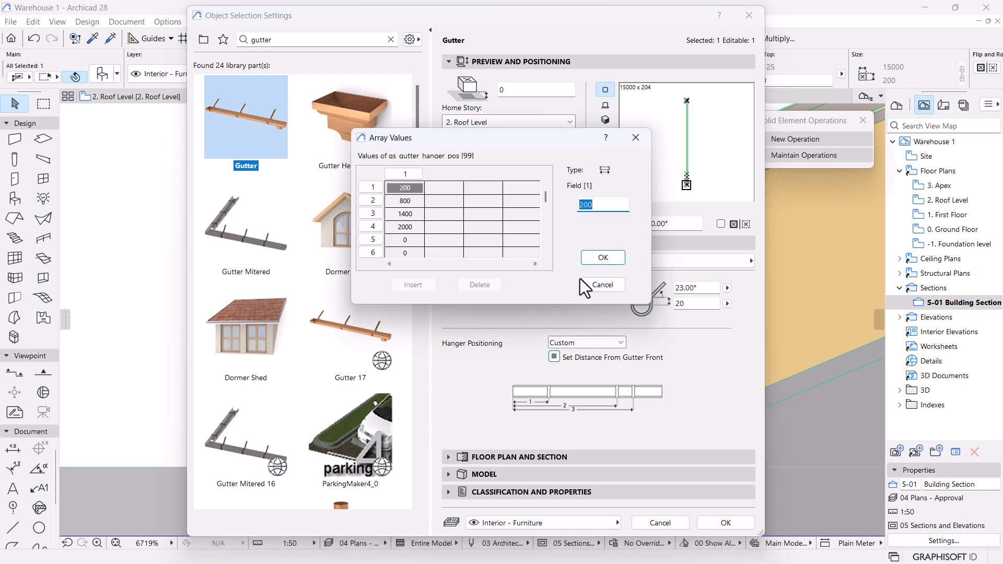
pyautogui.click(598, 285)
pyautogui.click(585, 343)
pyautogui.click(575, 363)
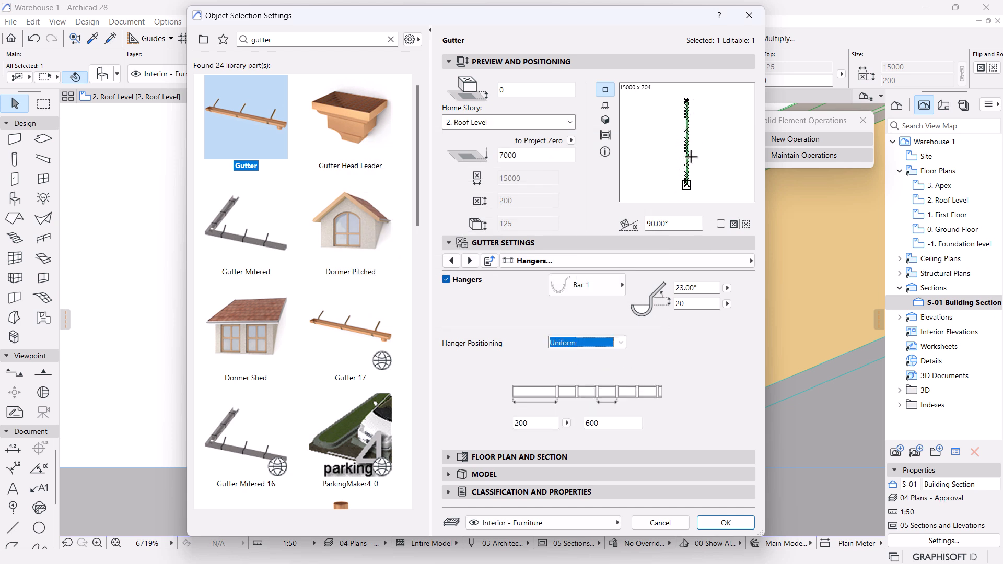
pyautogui.click(726, 523)
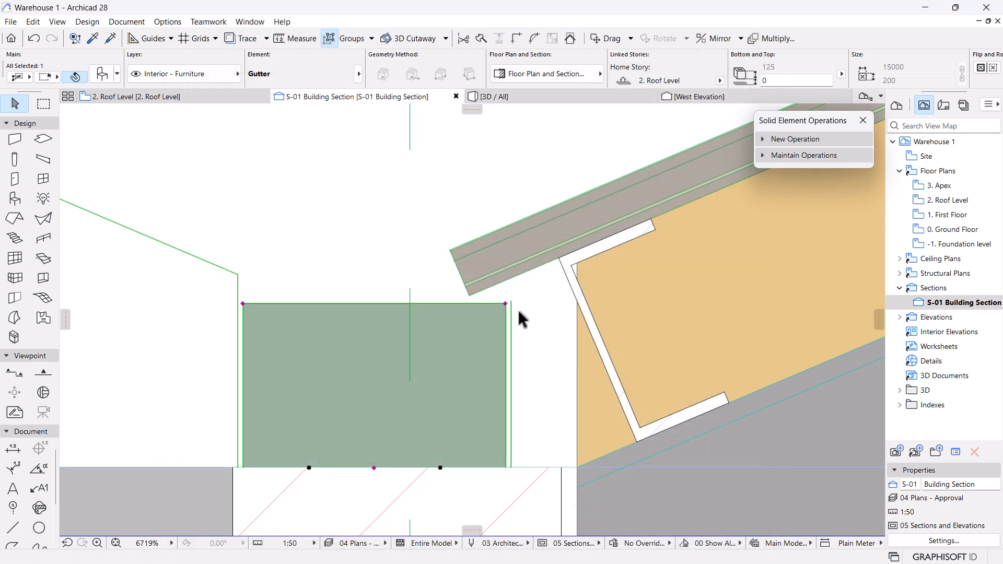
# Mirror the gutter about a vertical axis through its bottom midpoint.
pyautogui.scroll(-3, 513, 311)
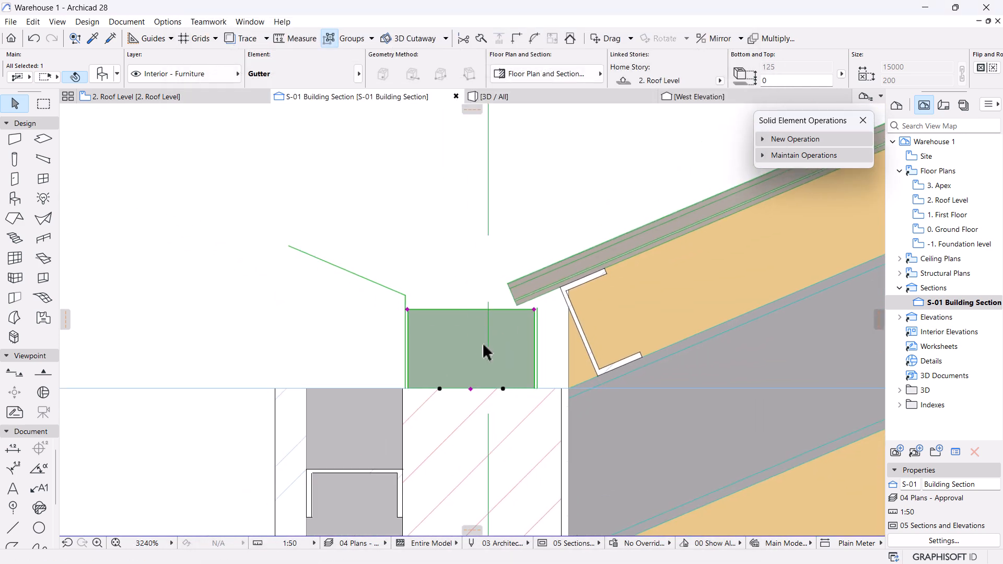
pyautogui.click(470, 389)
pyautogui.click(103, 131)
pyautogui.click(470, 389)
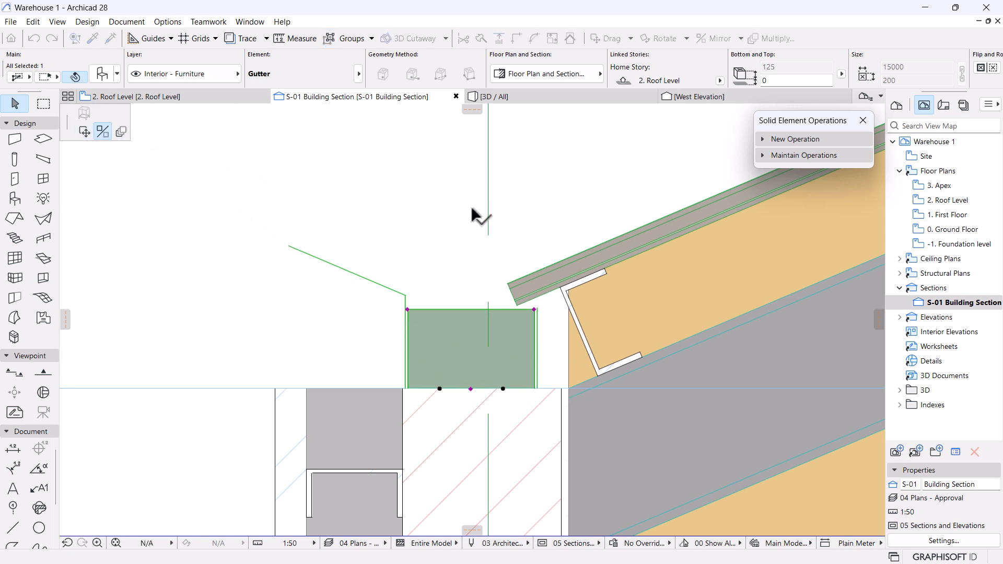
pyautogui.click(471, 204)
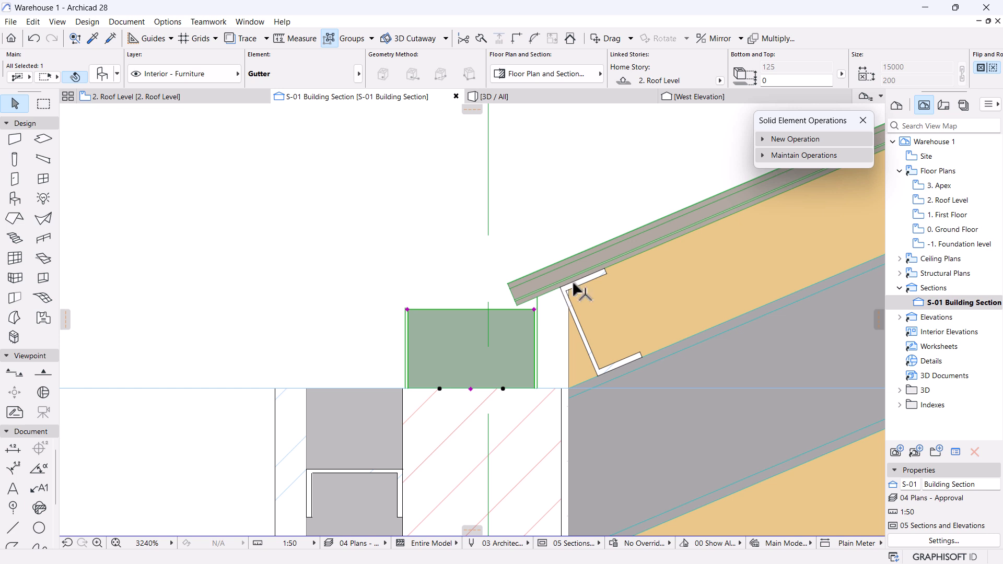
# Reselect the gutter, measure its clearance below the roof edge, and reopen its settings.
pyautogui.scroll(3, 592, 274)
pyautogui.click(512, 320)
pyautogui.click(491, 335)
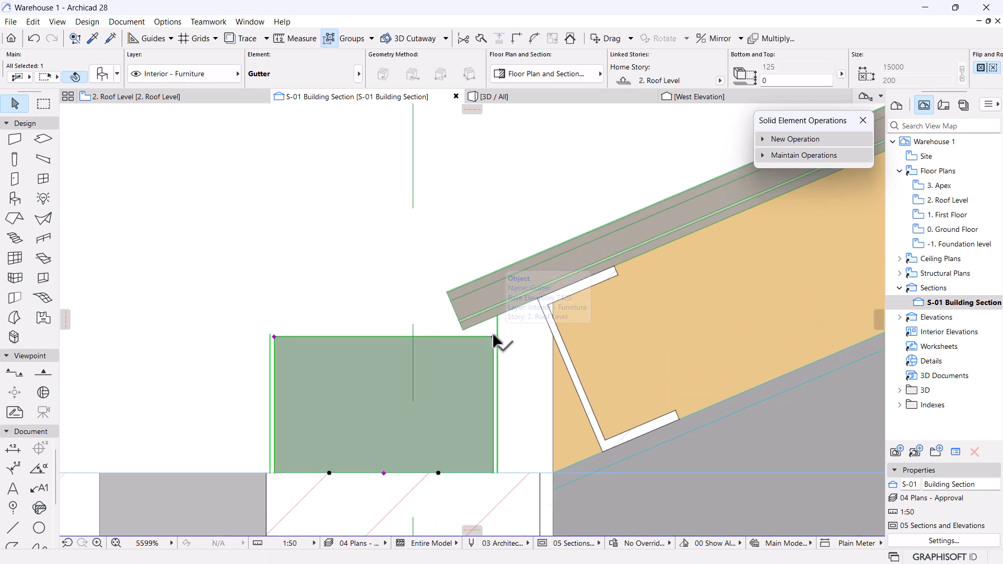
pyautogui.scroll(-3, 492, 334)
pyautogui.scroll(4, 496, 341)
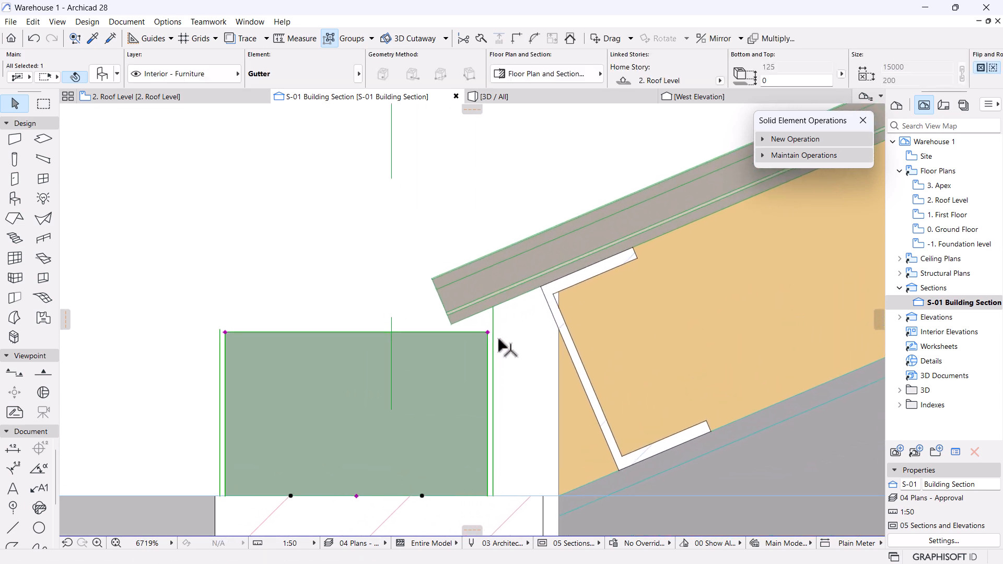
pyautogui.scroll(2, 502, 300)
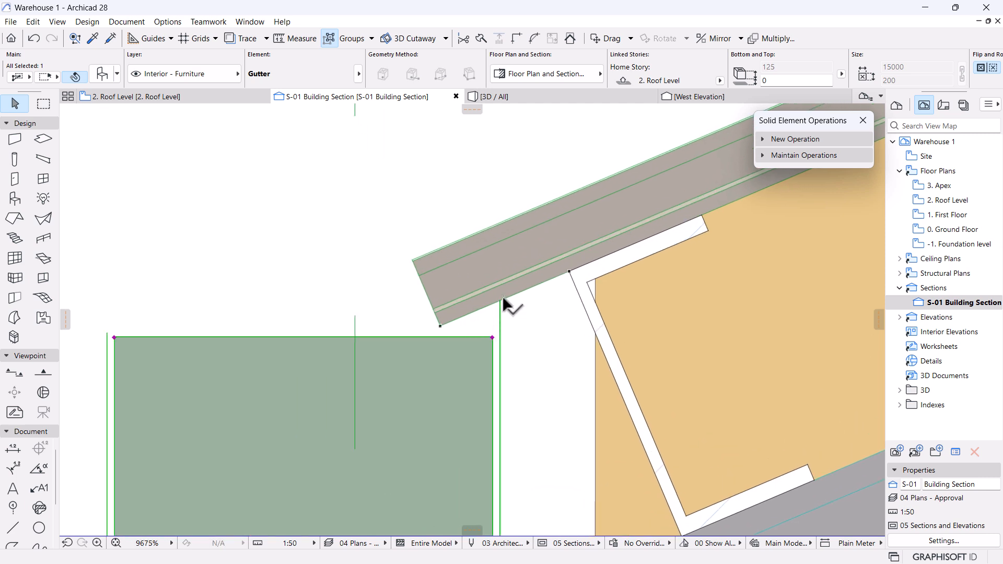
pyautogui.scroll(6, 499, 297)
pyautogui.scroll(-6, 458, 350)
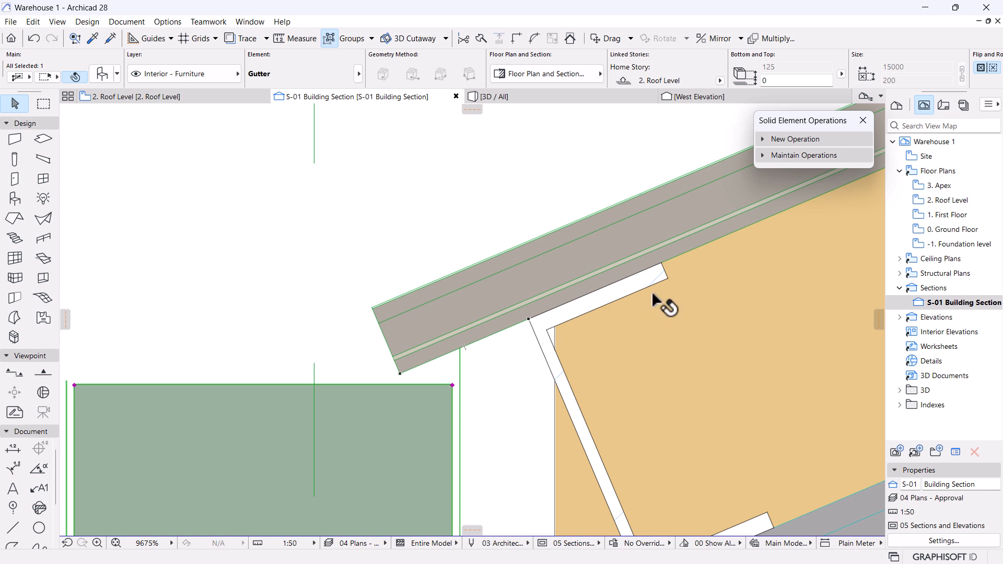
pyautogui.scroll(-3, 381, 312)
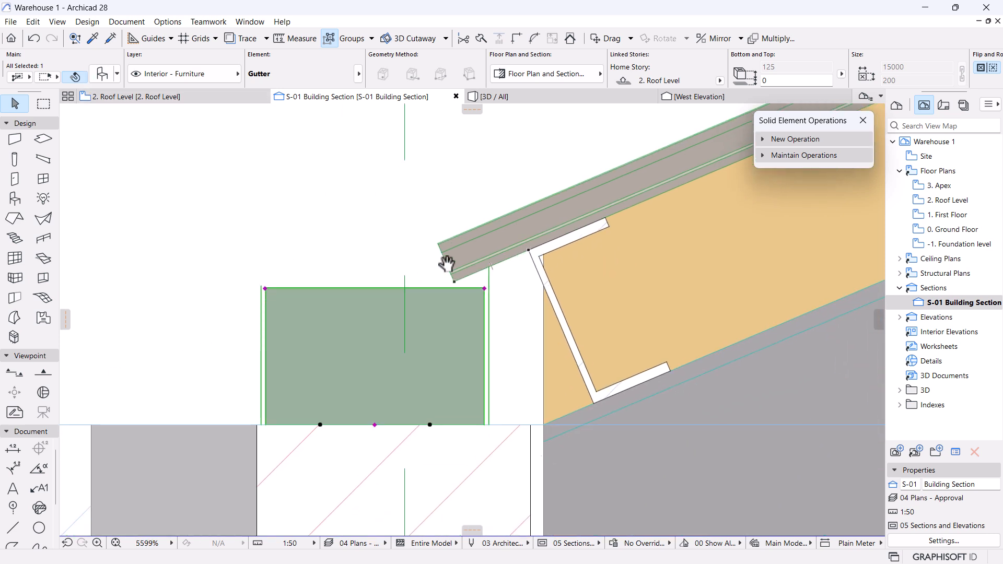
pyautogui.press('m')
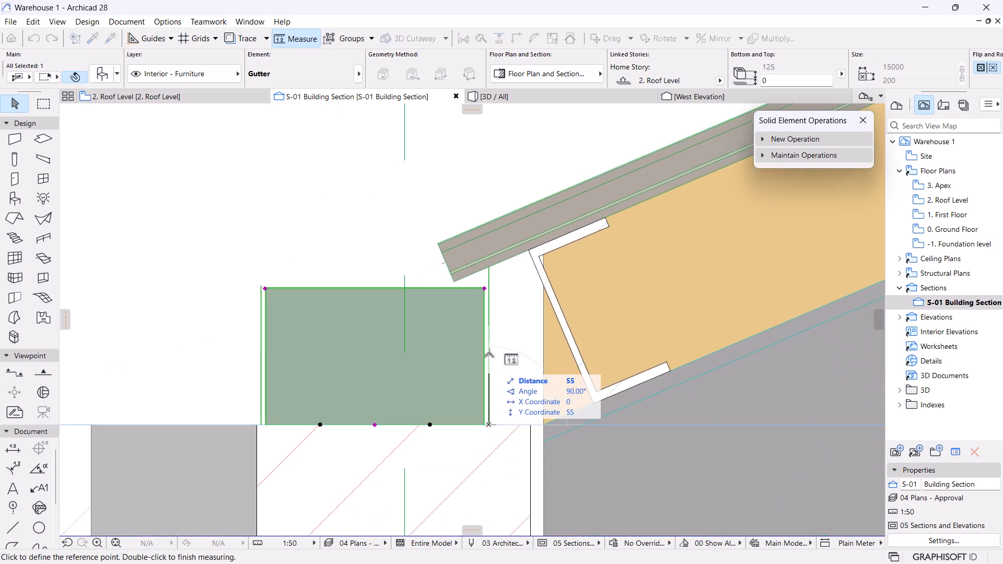
pyautogui.scroll(4, 488, 268)
pyautogui.scroll(2, 489, 267)
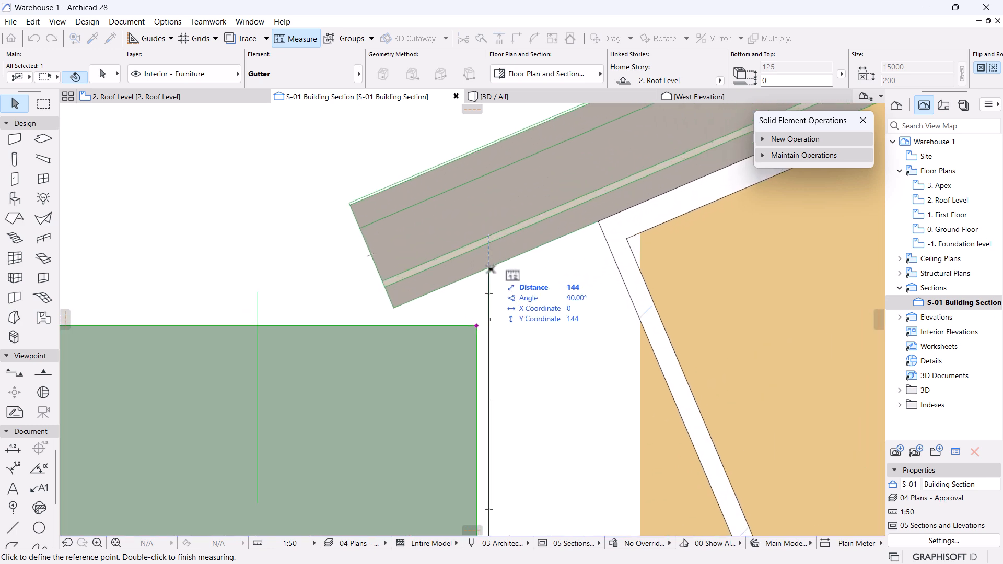
pyautogui.click(103, 74)
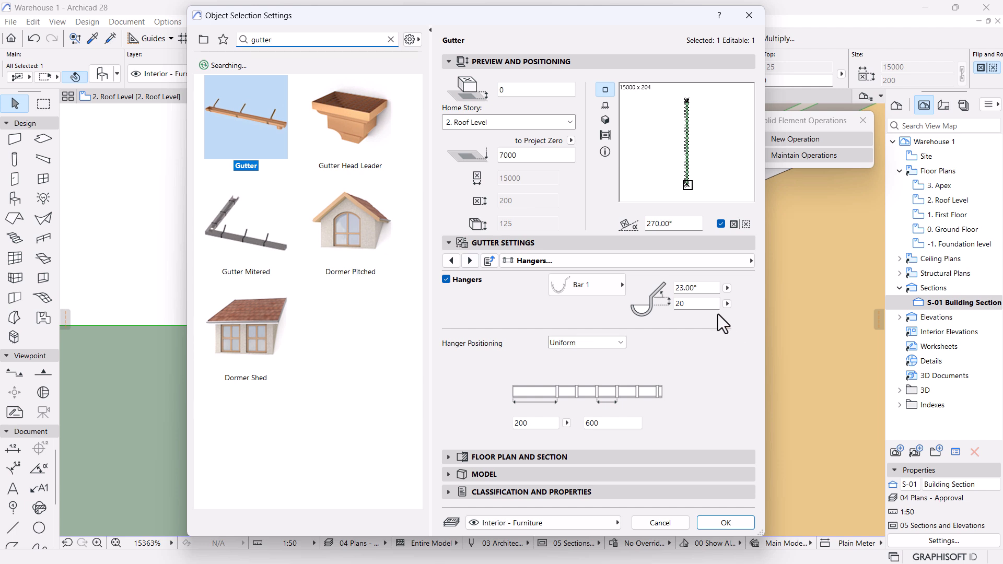
# Try an edit to the gutter's vertical hanger value in Gutter Settings, then close the dialog.
pyautogui.click(678, 304)
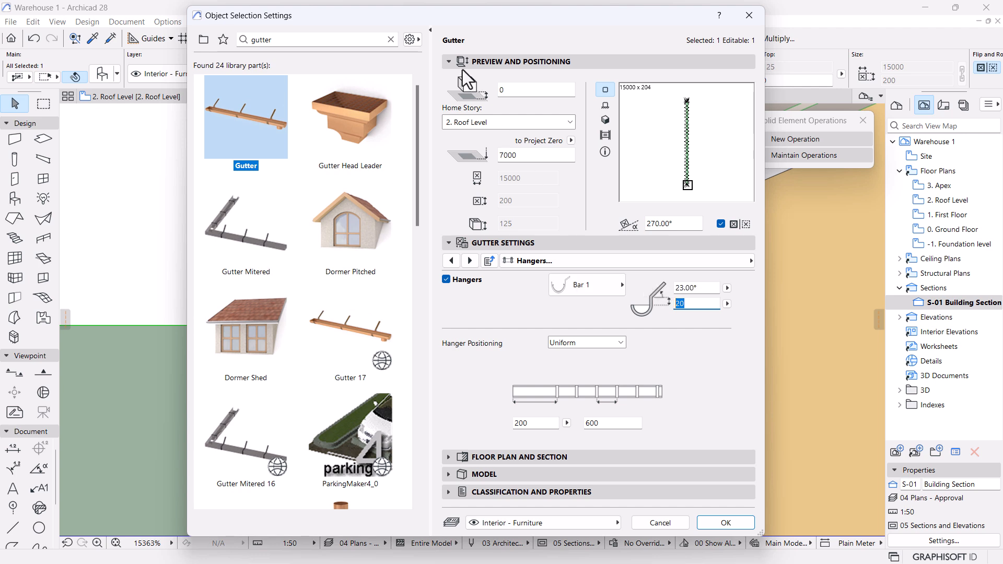
pyautogui.moveTo(470, 25); pyautogui.dragTo(469, 114)
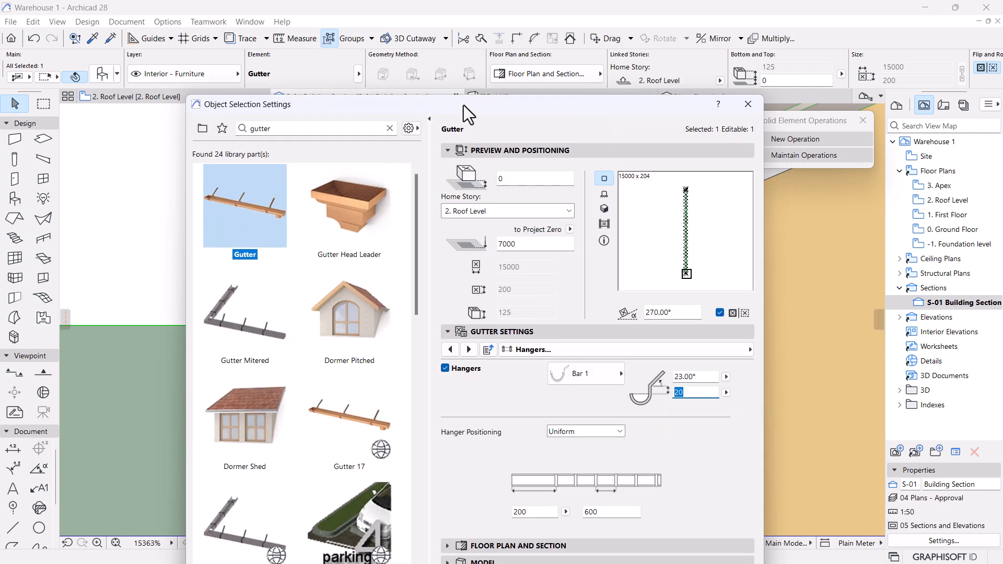
pyautogui.press('Return')
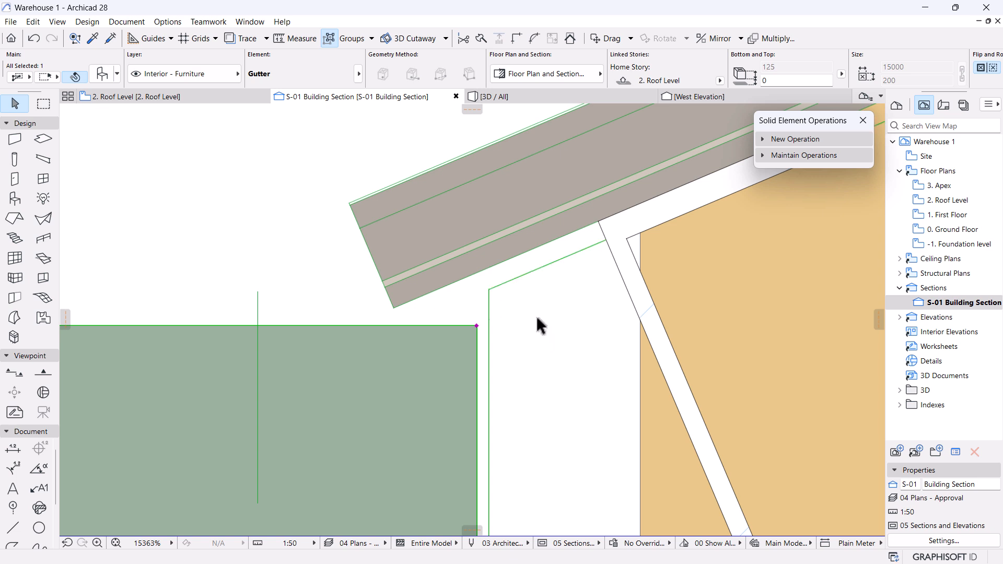
pyautogui.scroll(-1, 529, 286)
pyautogui.scroll(1, 510, 287)
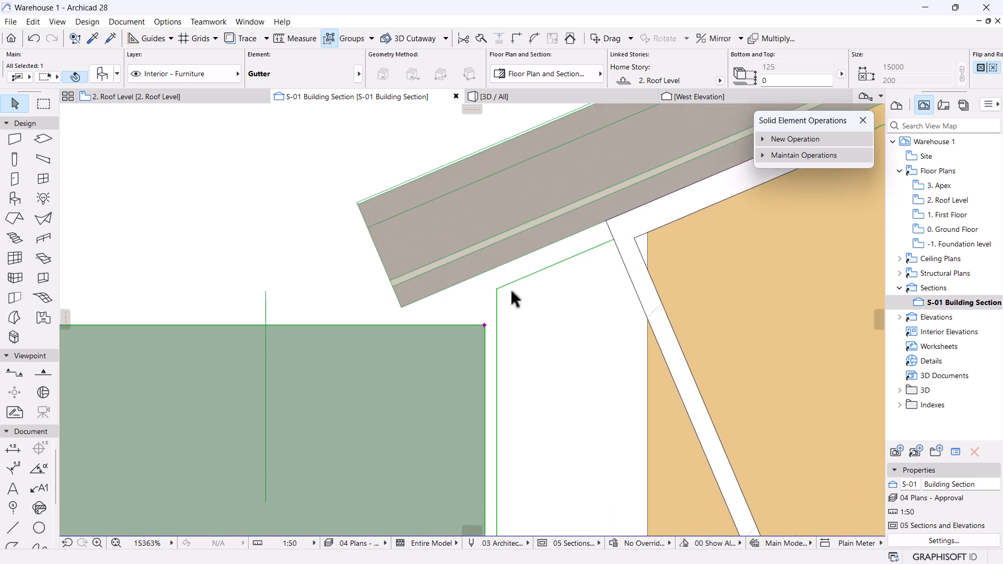
# Measure the gutter-to-roof gap, then set the vertical hanger distance to 17.
pyautogui.press('m')
pyautogui.click(496, 288)
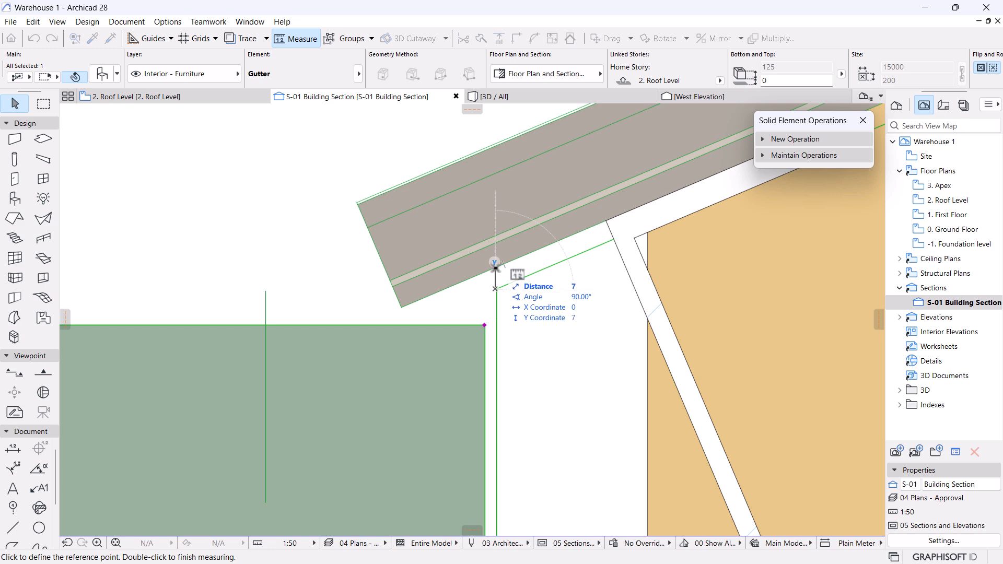
pyautogui.press('Escape')
pyautogui.click(102, 74)
pyautogui.doubleClick(680, 325)
pyautogui.write('17.')
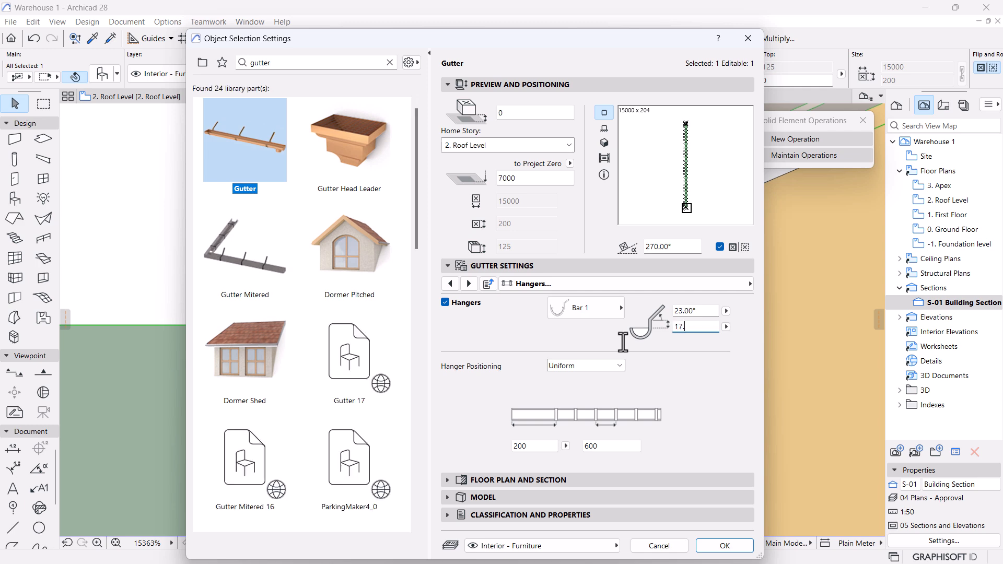
pyautogui.press('BackSpace')
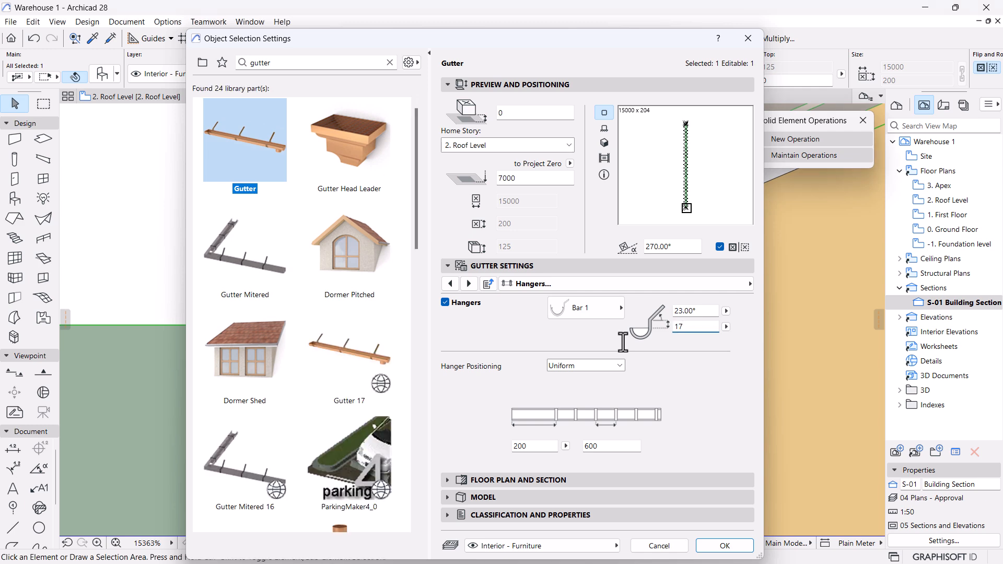
pyautogui.press('Return')
pyautogui.scroll(-4, 573, 340)
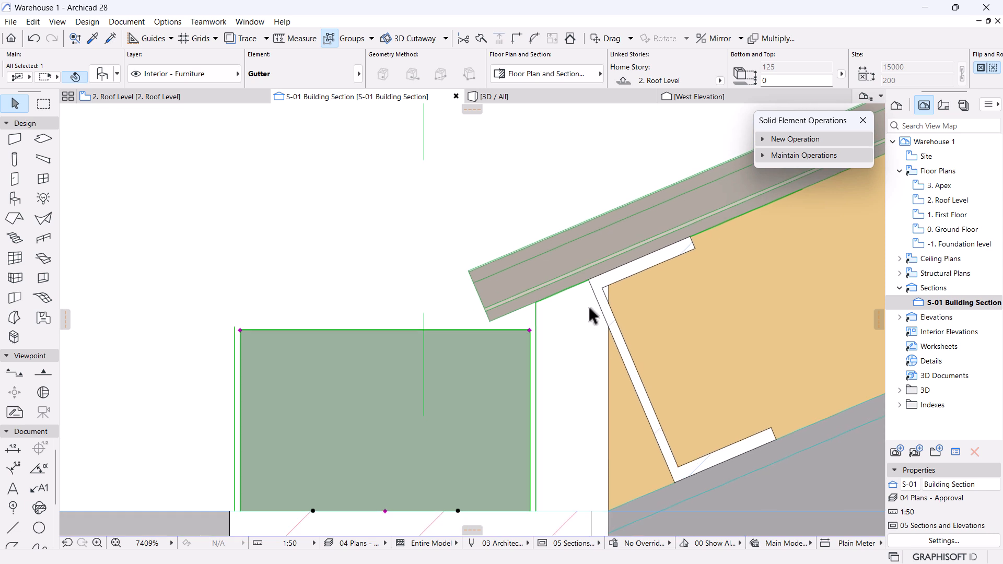
pyautogui.scroll(3, 590, 315)
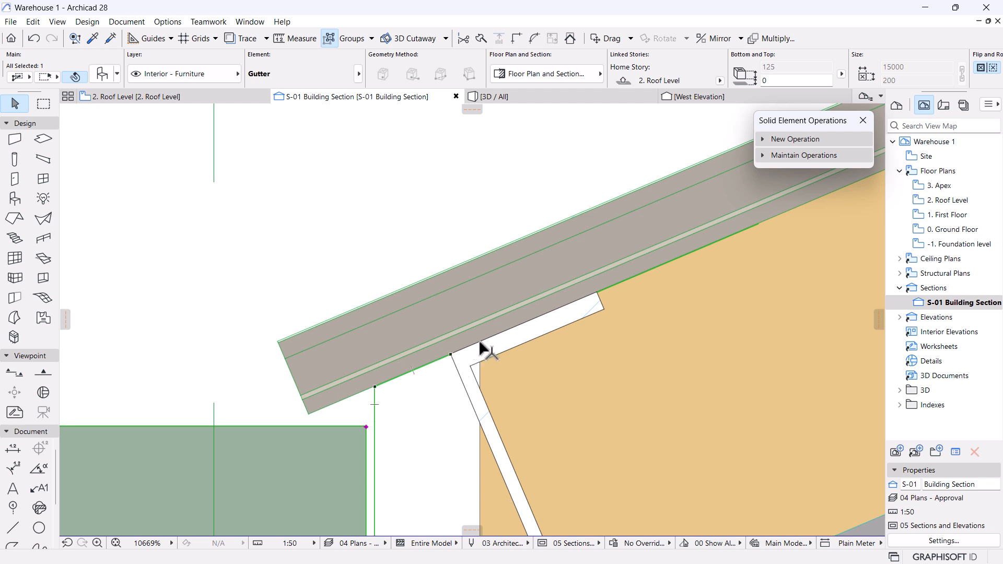
pyautogui.scroll(-5, 694, 284)
pyautogui.moveTo(583, 370); pyautogui.dragTo(567, 354, button='middle')
pyautogui.scroll(1, 595, 285)
pyautogui.scroll(3, 594, 285)
pyautogui.scroll(-4, 590, 316)
pyautogui.scroll(1, 567, 352)
pyautogui.scroll(1, 568, 353)
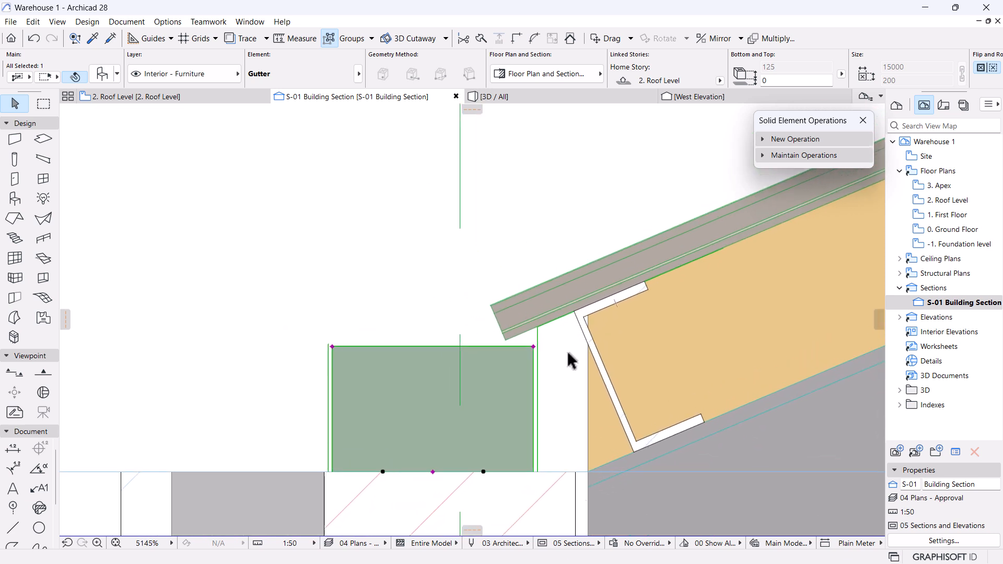
pyautogui.scroll(3, 600, 327)
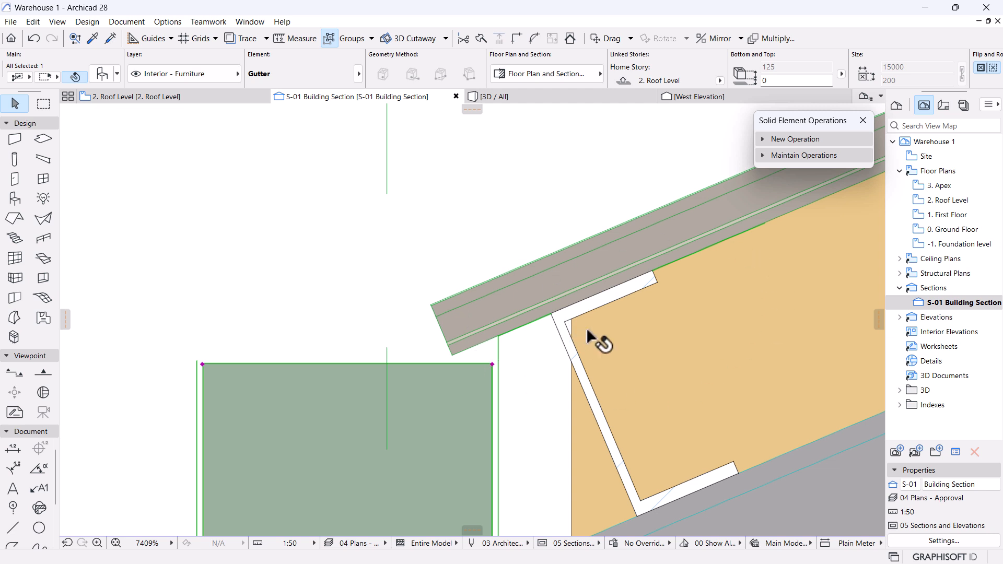
pyautogui.scroll(1, 576, 320)
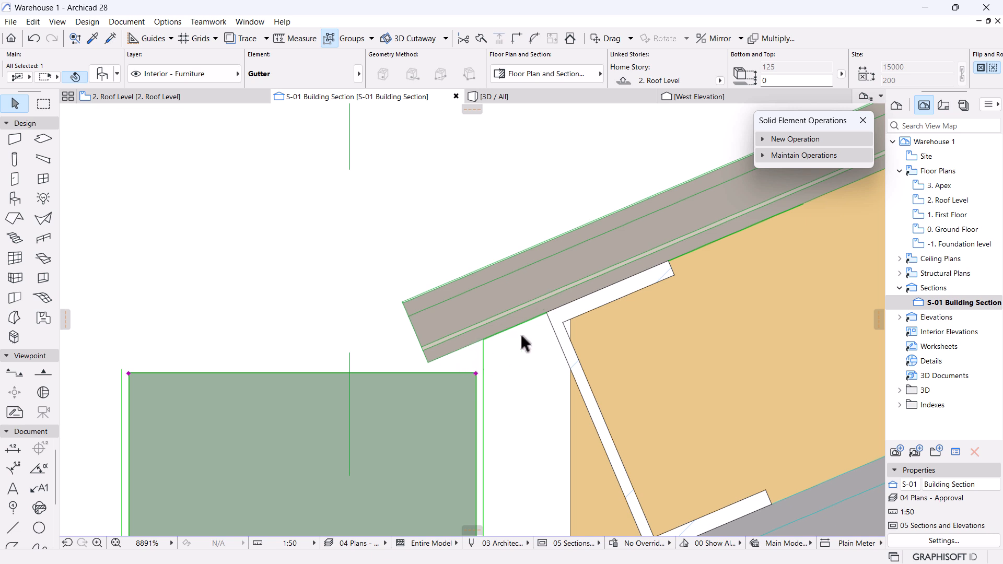
# Inspect the sloping roof beam where it meets the wall top in the section.
pyautogui.scroll(-10, 537, 266)
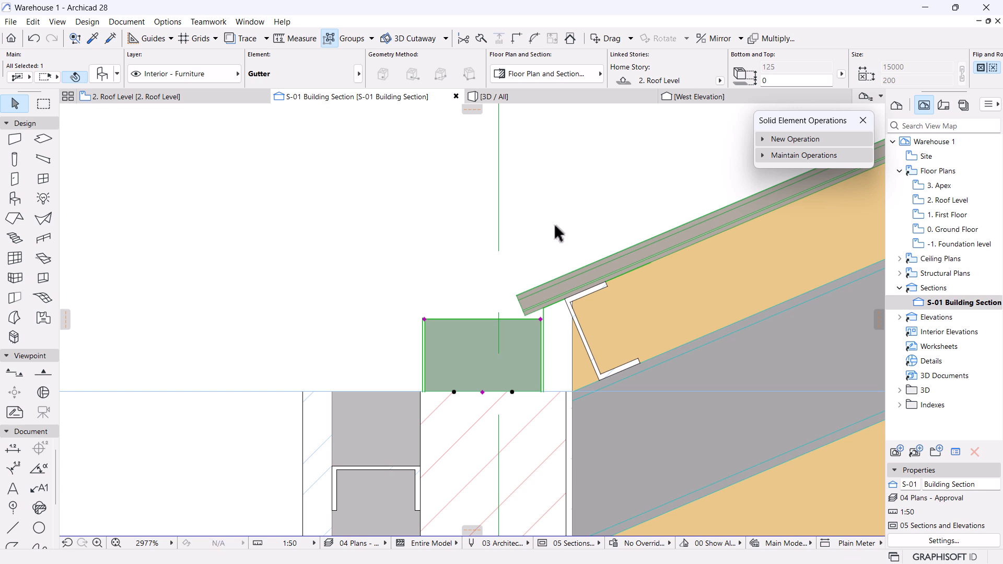
pyautogui.click(554, 221)
pyautogui.scroll(-5, 486, 251)
pyautogui.moveTo(474, 250); pyautogui.dragTo(493, 269, button='middle')
pyautogui.scroll(6, 492, 268)
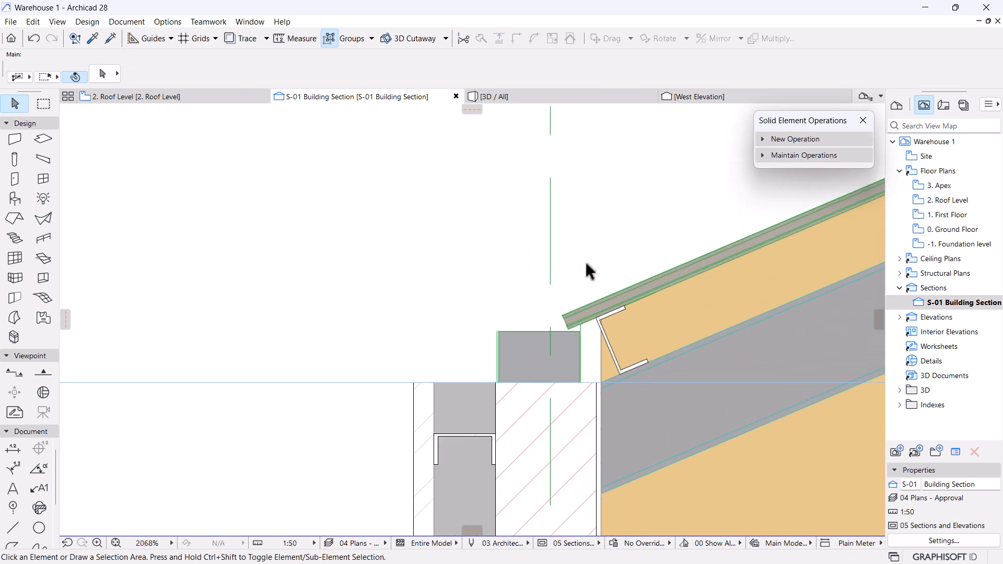
pyautogui.scroll(-4, 421, 397)
pyautogui.moveTo(508, 457); pyautogui.dragTo(586, 394, button='middle')
pyautogui.scroll(3, 594, 329)
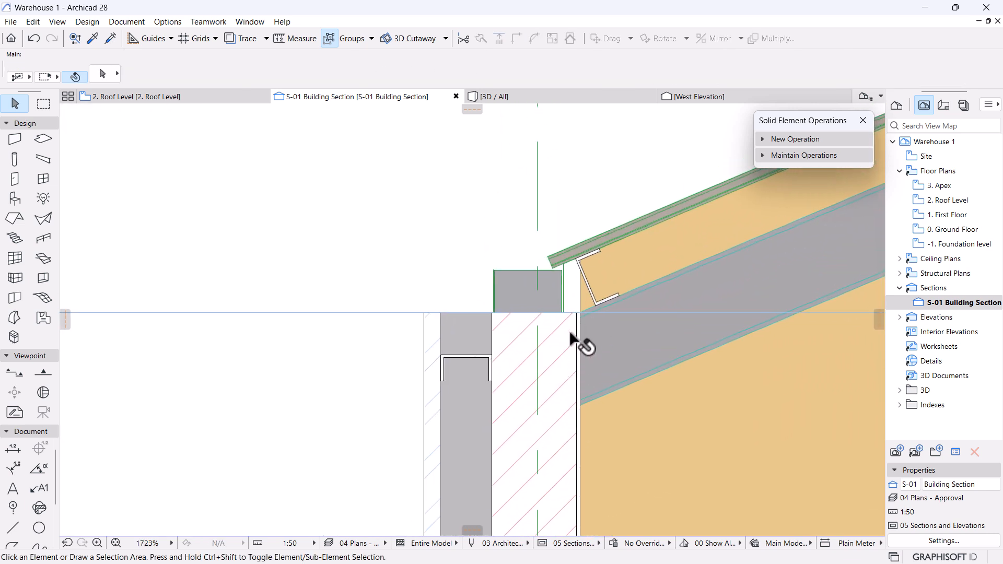
pyautogui.click(696, 318)
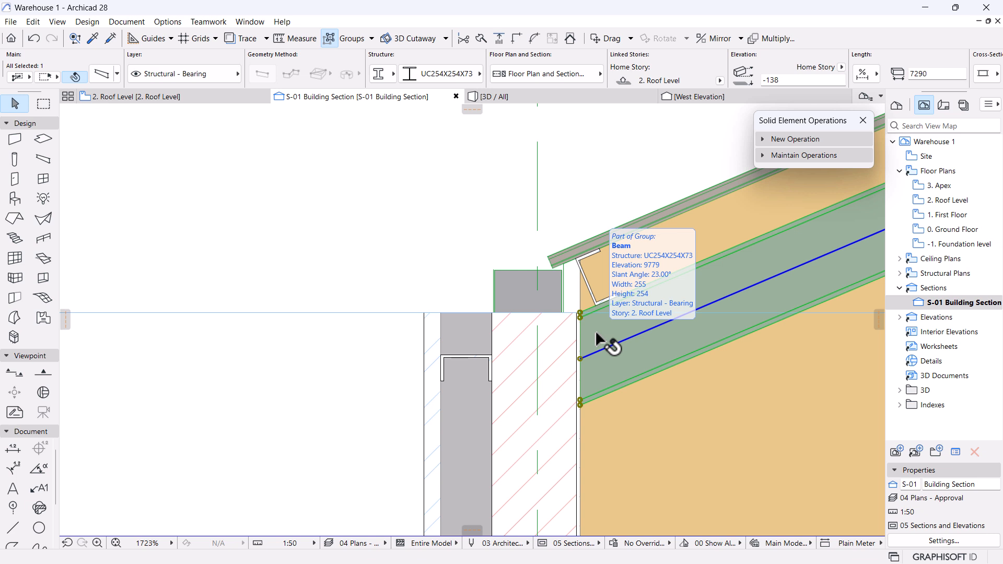
pyautogui.scroll(3, 589, 253)
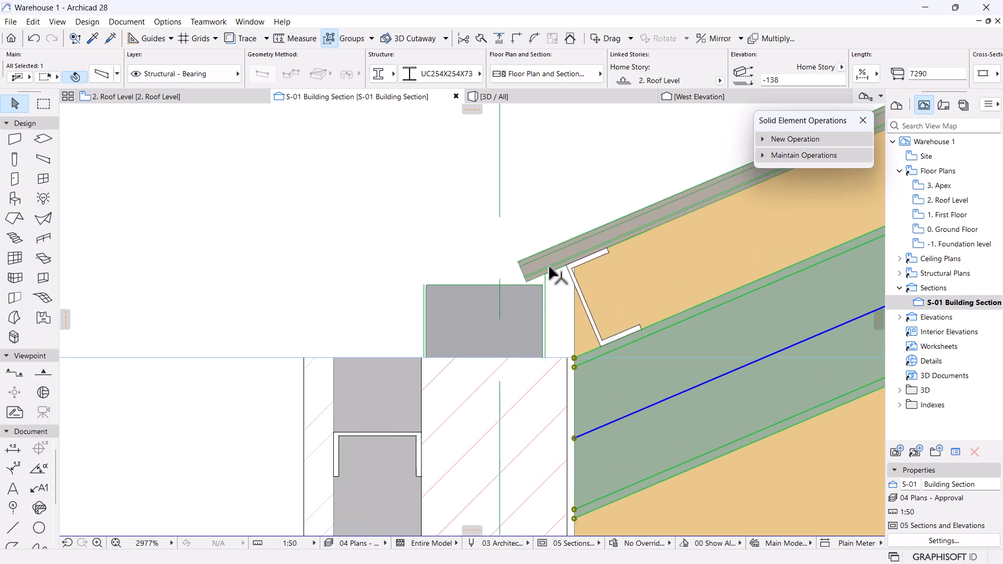
pyautogui.scroll(-4, 558, 309)
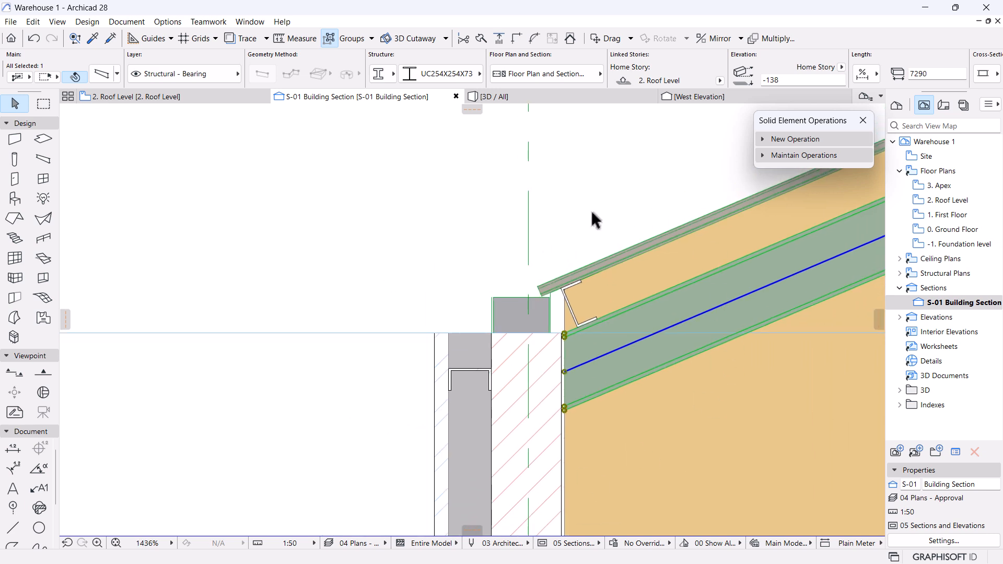
pyautogui.scroll(2, 568, 259)
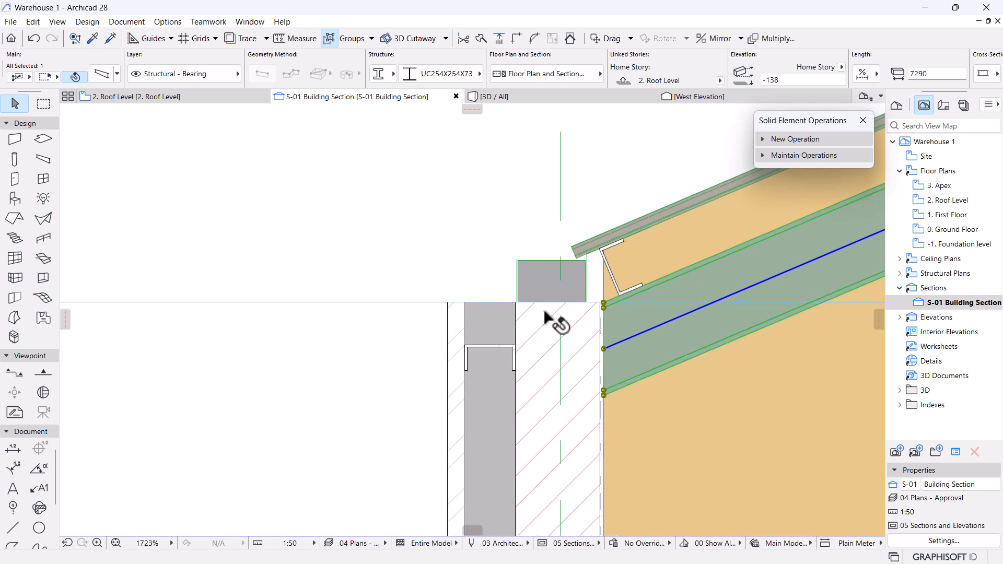
pyautogui.moveTo(548, 320); pyautogui.dragTo(525, 320, button='middle')
pyautogui.scroll(-1, 512, 317)
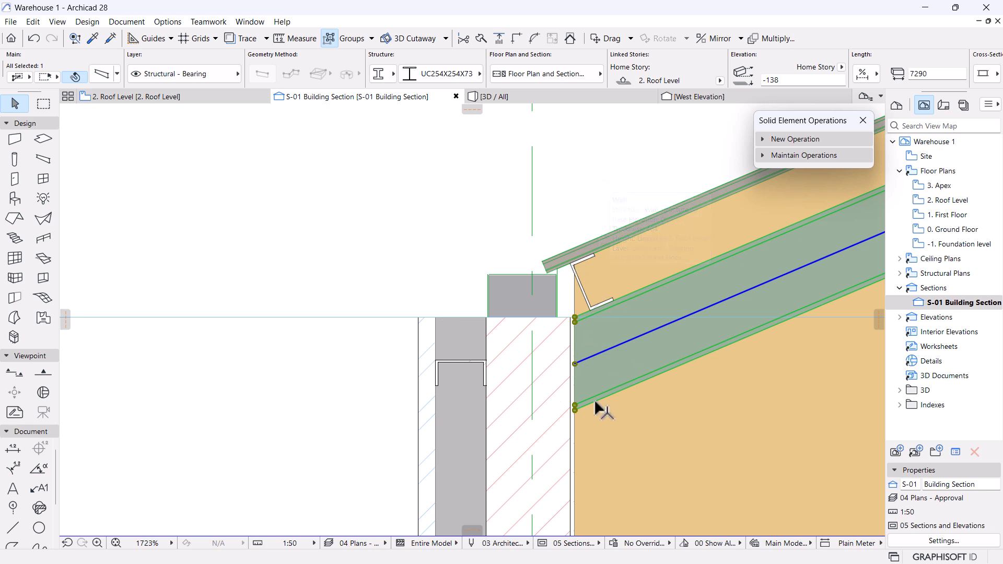
pyautogui.moveTo(599, 404)
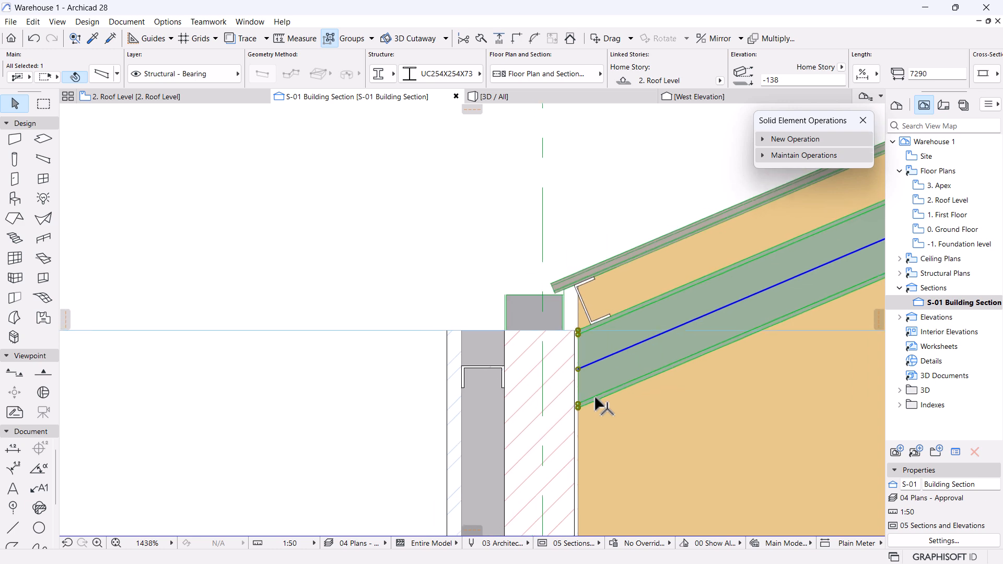
pyautogui.scroll(-6, 594, 395)
pyautogui.scroll(1, 478, 353)
pyautogui.scroll(5, 494, 318)
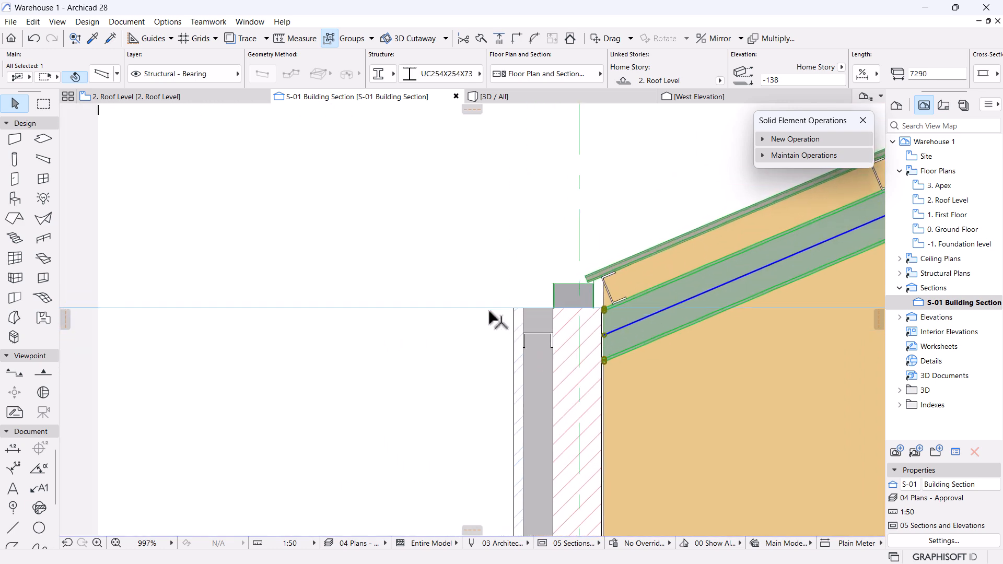
pyautogui.scroll(-3, 495, 346)
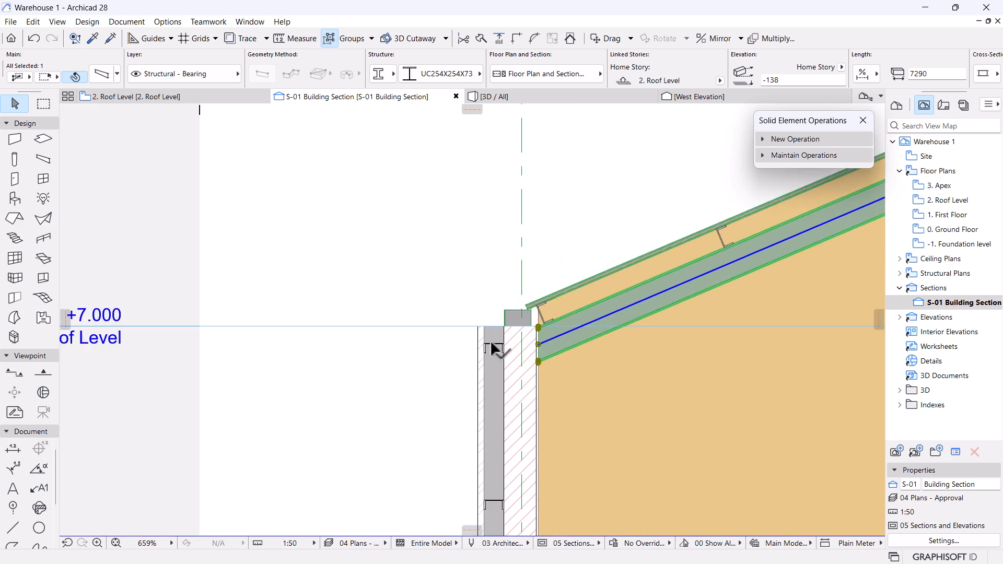
pyautogui.scroll(-3, 490, 340)
pyautogui.scroll(4, 487, 383)
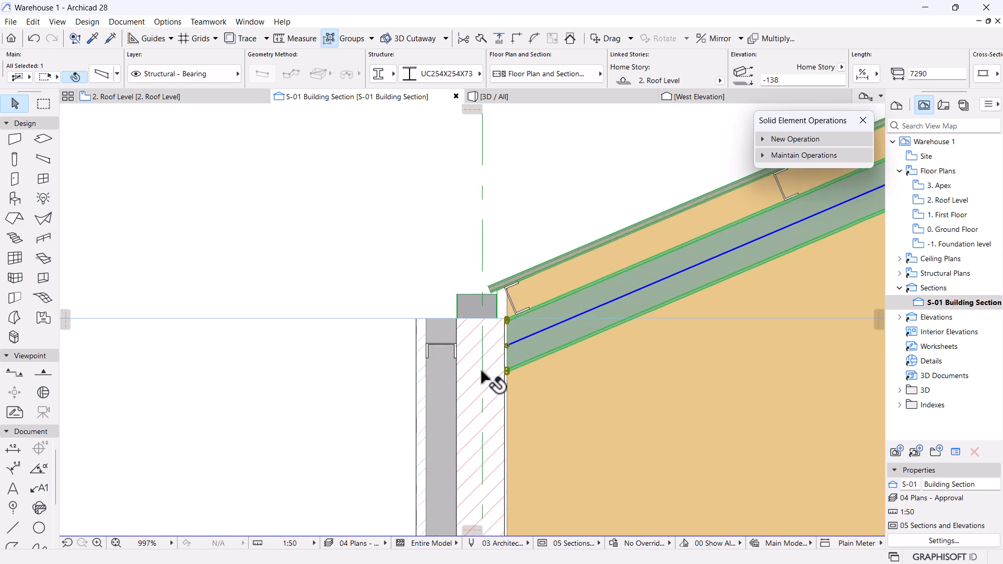
pyautogui.click(386, 224)
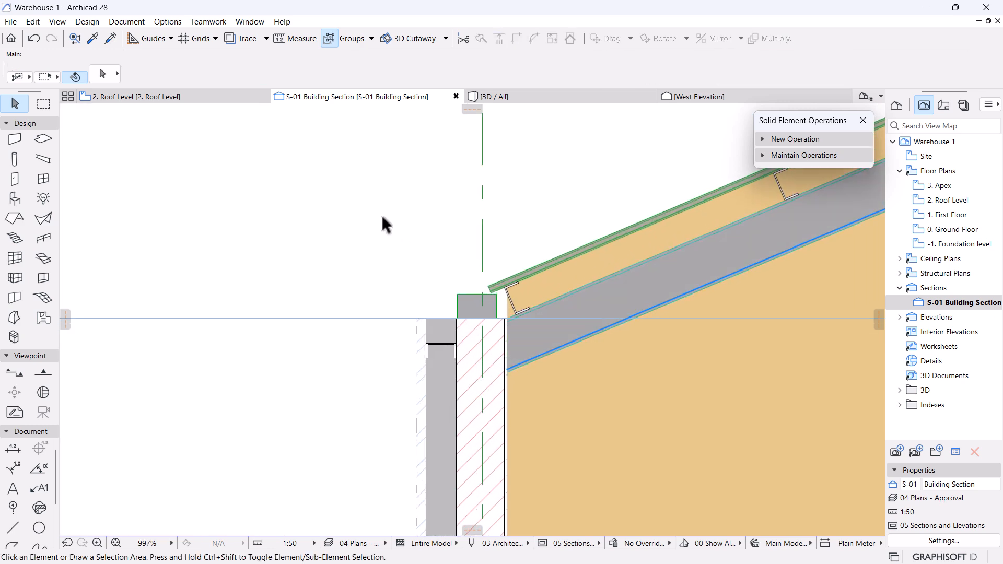
# In 3D, raise the corrugated outer wall's top to 7158 so it meets the roof.
pyautogui.click(510, 104)
pyautogui.moveTo(604, 429); pyautogui.dragTo(329, 260)
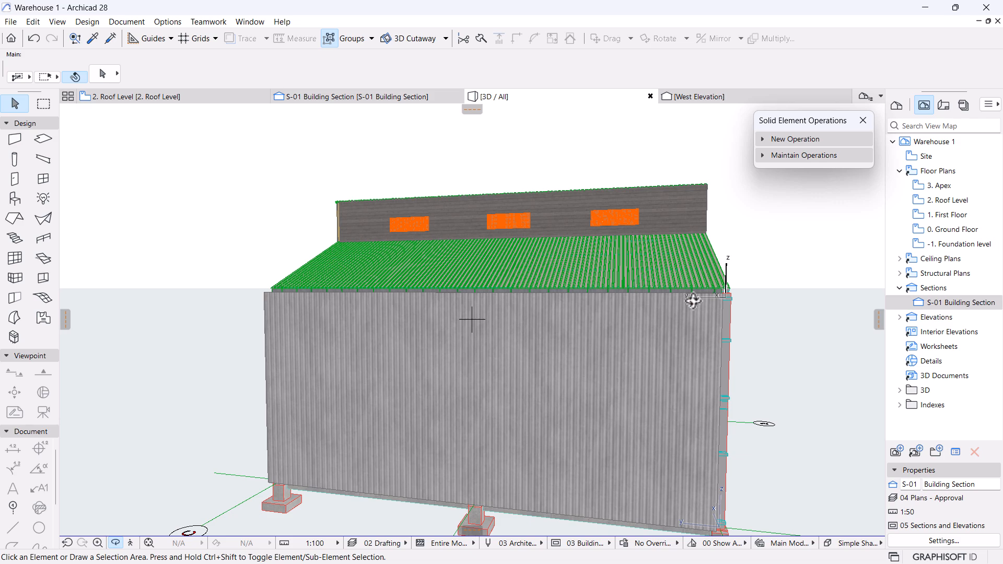
pyautogui.moveTo(693, 301); pyautogui.dragTo(609, 277)
pyautogui.scroll(5, 667, 296)
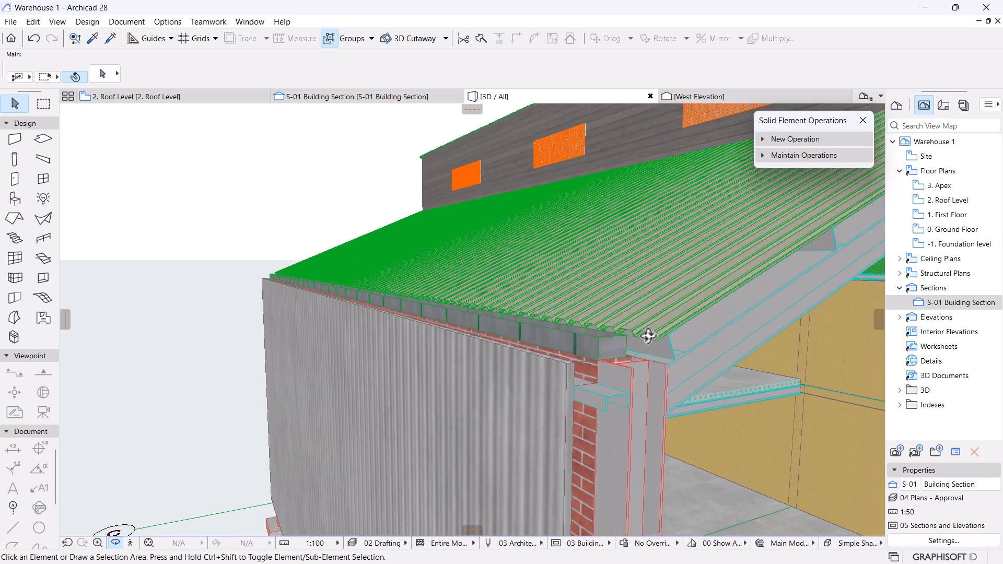
pyautogui.scroll(1, 637, 329)
pyautogui.keyDown('shift'); pyautogui.moveTo(635, 335); pyautogui.dragTo(533, 383, button='middle'); pyautogui.keyUp('shift')
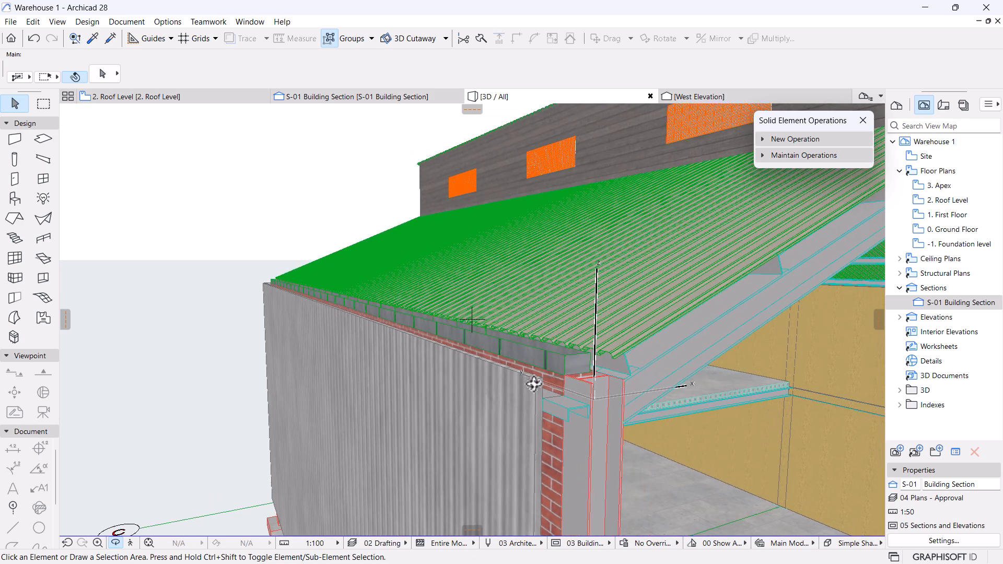
pyautogui.click(531, 383)
pyautogui.click(534, 378)
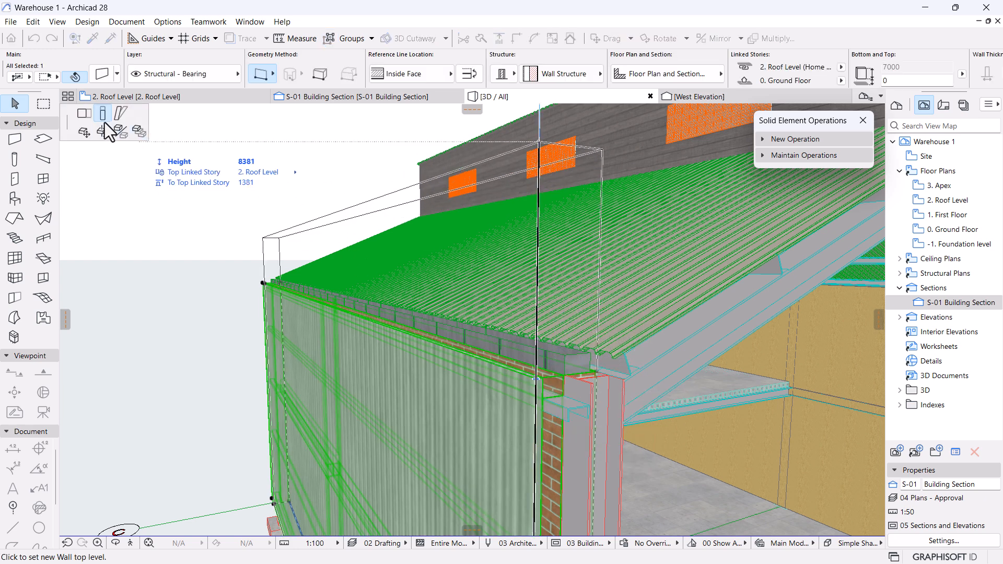
pyautogui.click(614, 354)
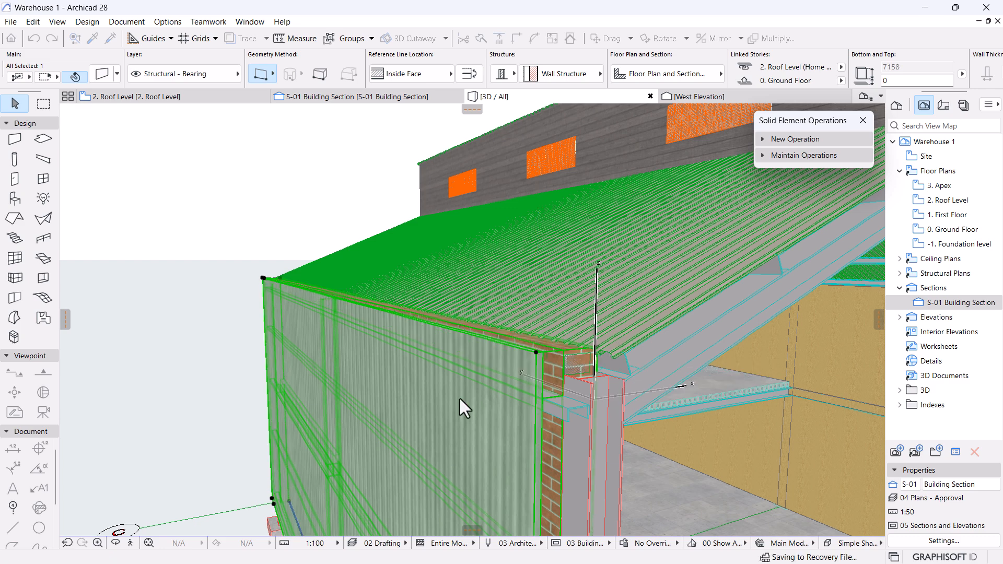
# Check the wall-roof junction in 3D, then return to the S-01 Building Section.
pyautogui.keyDown('shift'); pyautogui.moveTo(663, 425); pyautogui.dragTo(607, 412, button='middle'); pyautogui.keyUp('shift')
pyautogui.scroll(4, 327, 312)
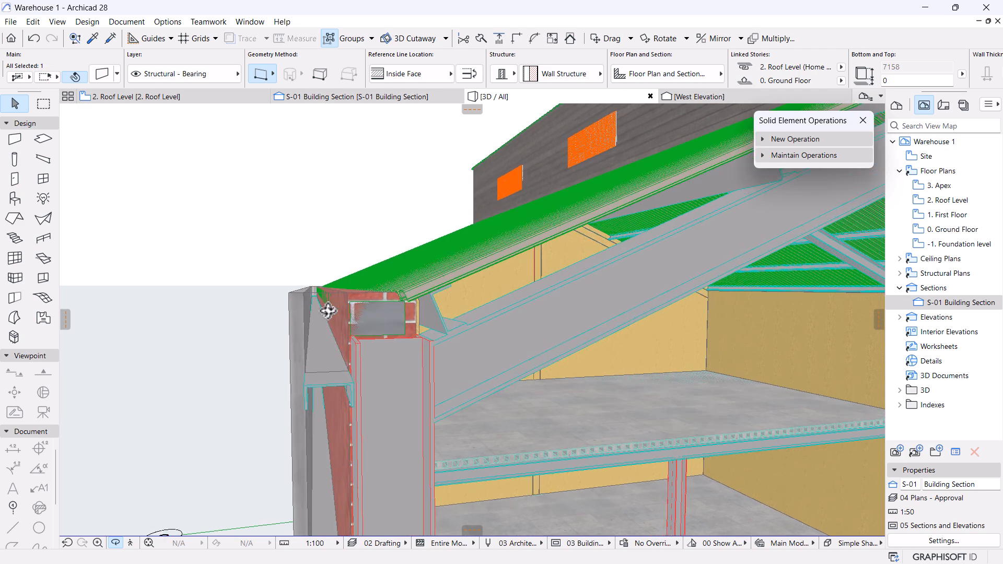
pyautogui.scroll(5, 327, 311)
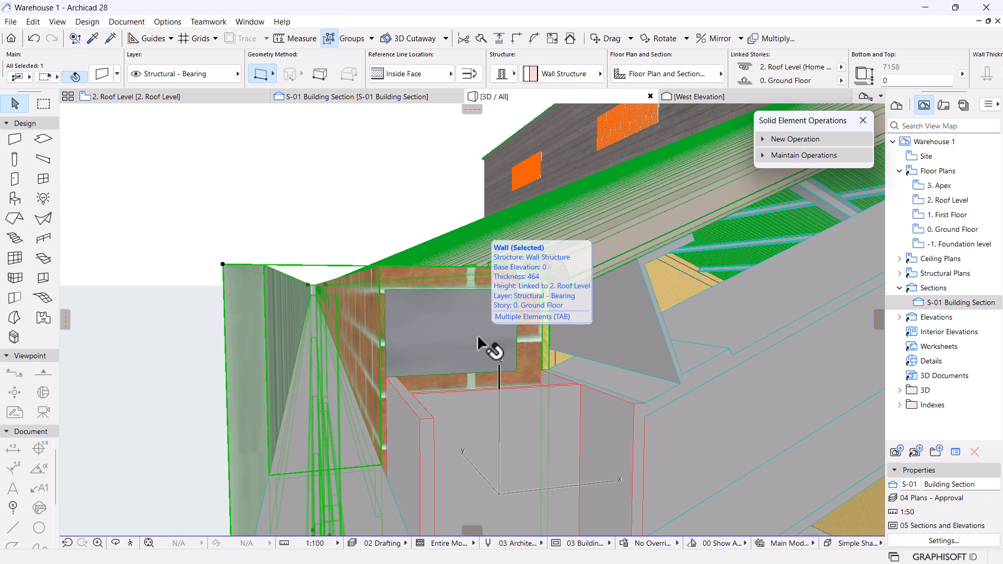
pyautogui.scroll(3, 480, 345)
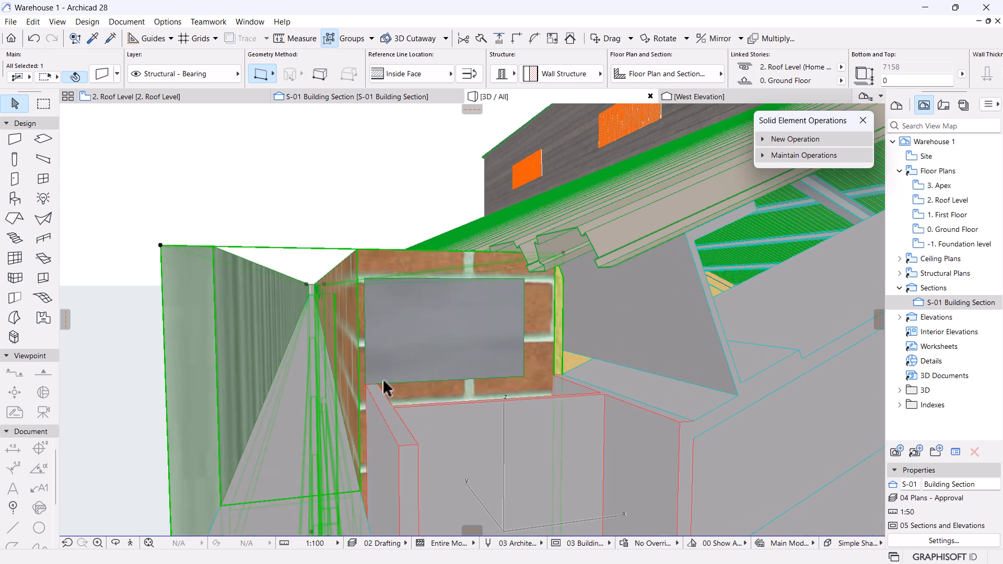
pyautogui.click(359, 97)
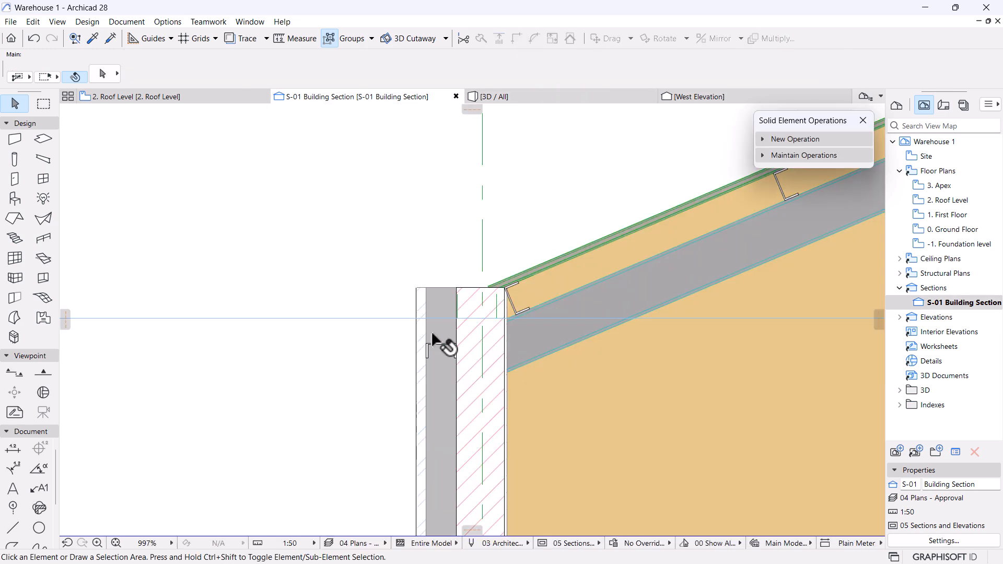
# Move the gutter flush against the wall face.
pyautogui.scroll(5, 458, 304)
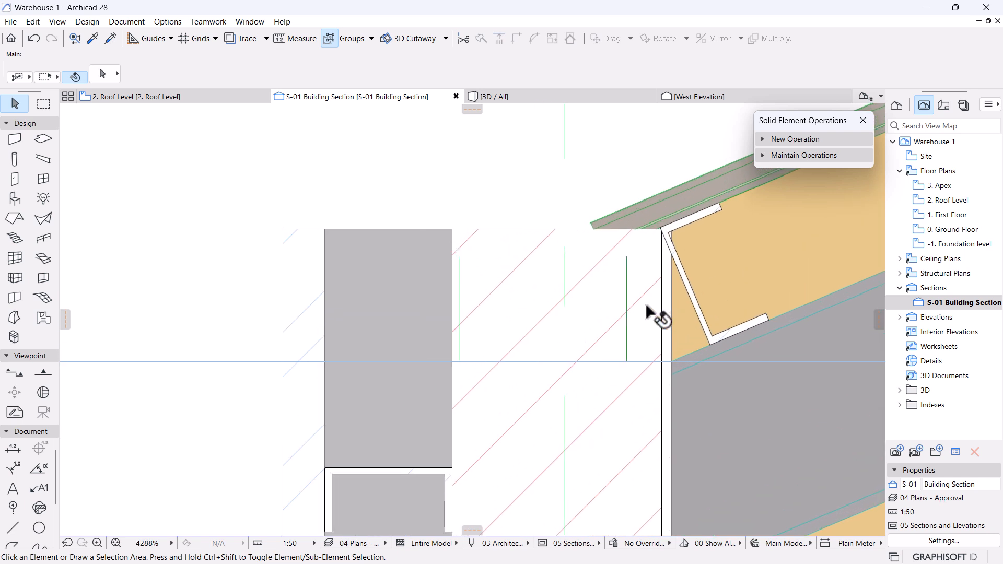
pyautogui.click(628, 266)
pyautogui.scroll(3, 503, 347)
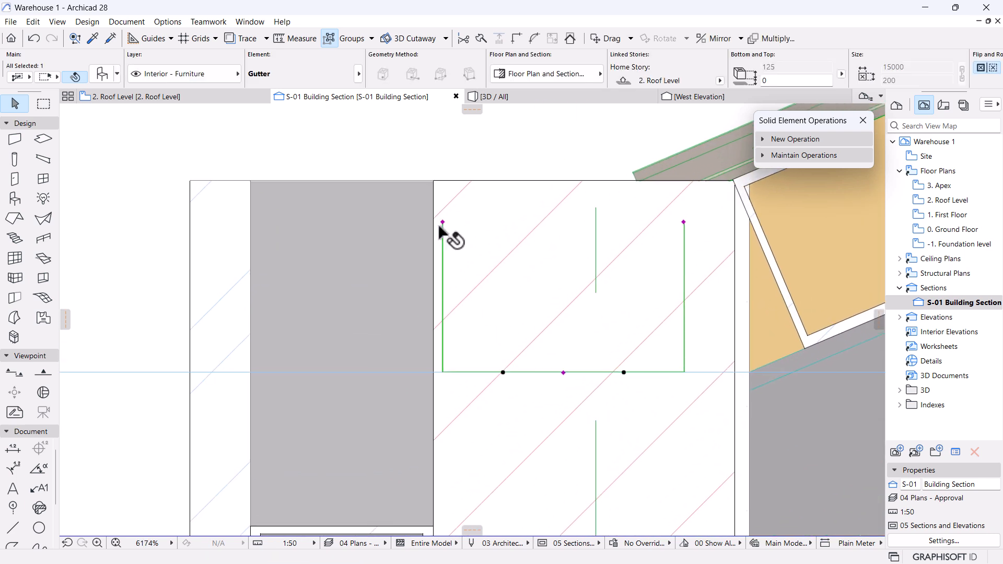
pyautogui.hotkey('ctrl', 'd')
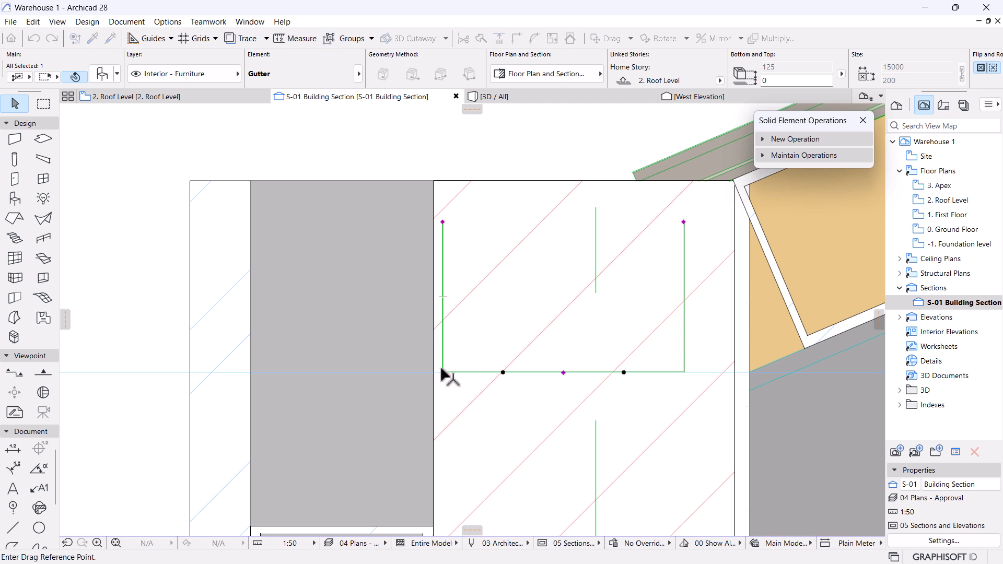
pyautogui.click(443, 372)
pyautogui.click(433, 372)
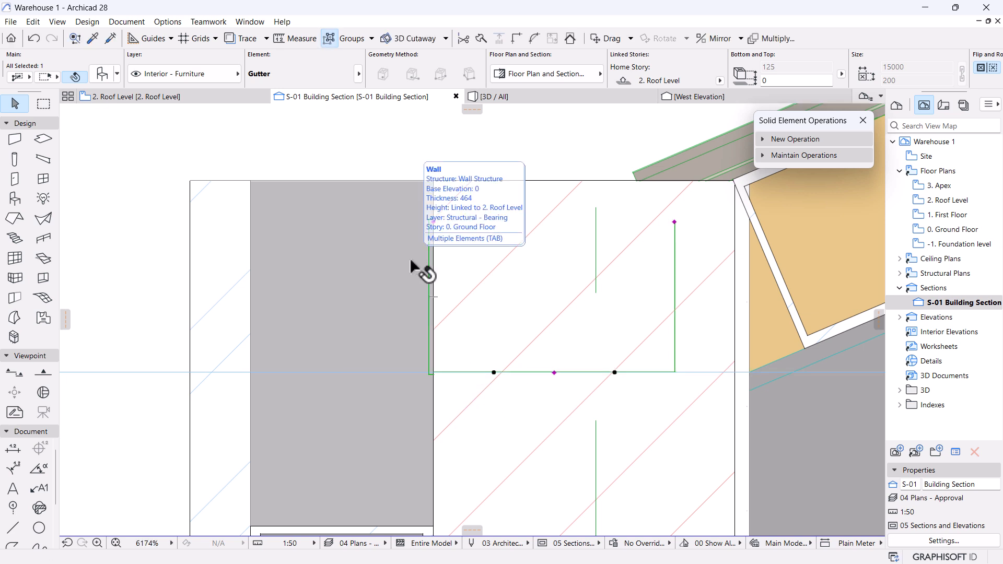
# Subtract the gutter operator from the wall target using Subtraction with upward extrusion.
pyautogui.scroll(-5, 495, 278)
pyautogui.scroll(-1, 495, 278)
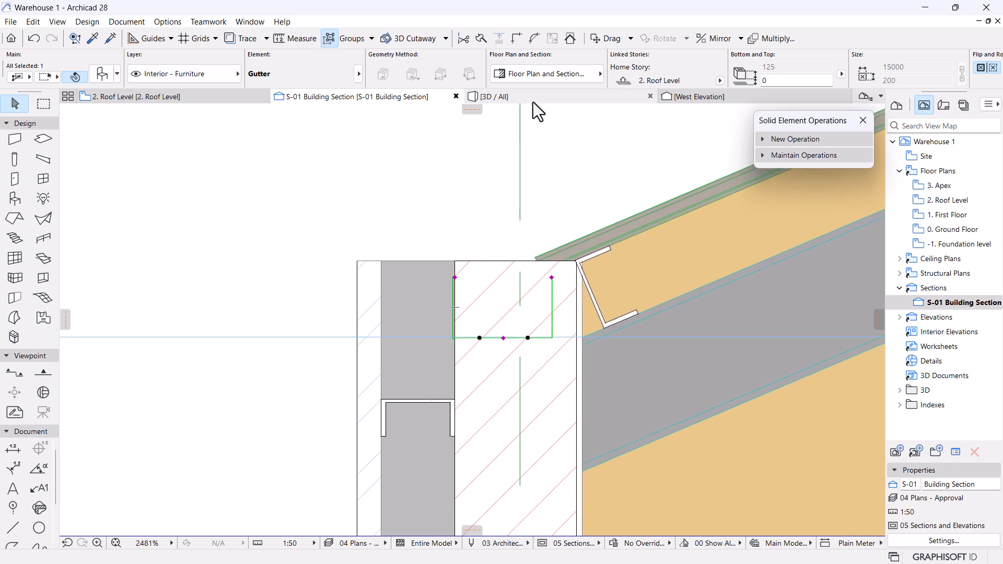
pyautogui.click(793, 139)
pyautogui.click(818, 192)
pyautogui.click(369, 314)
pyautogui.click(813, 159)
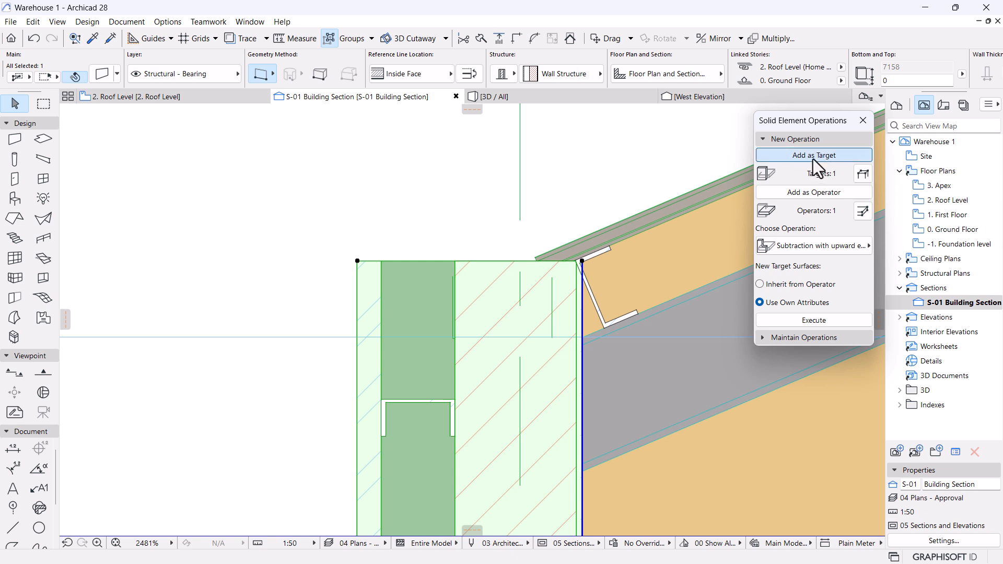
pyautogui.click(833, 246)
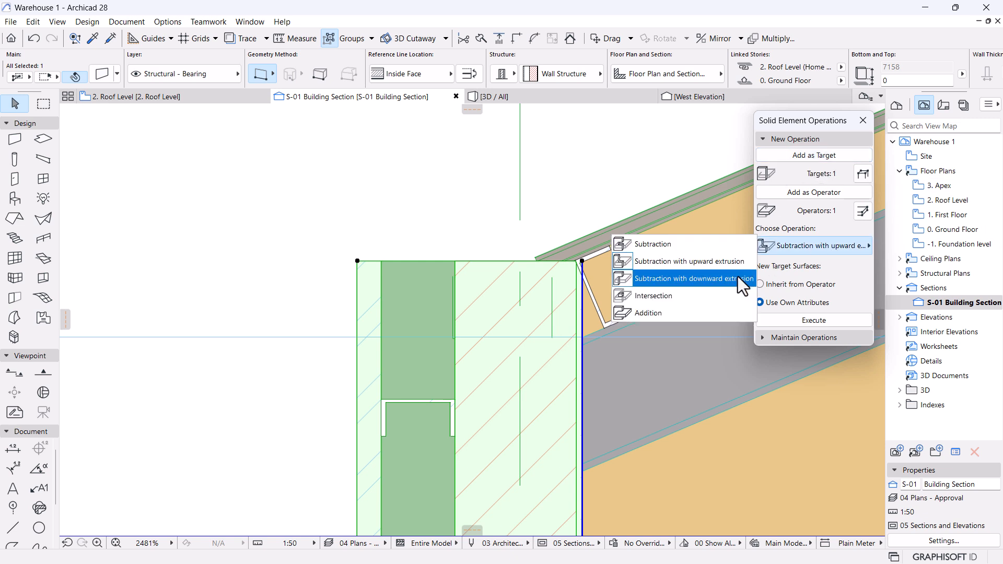
pyautogui.click(703, 265)
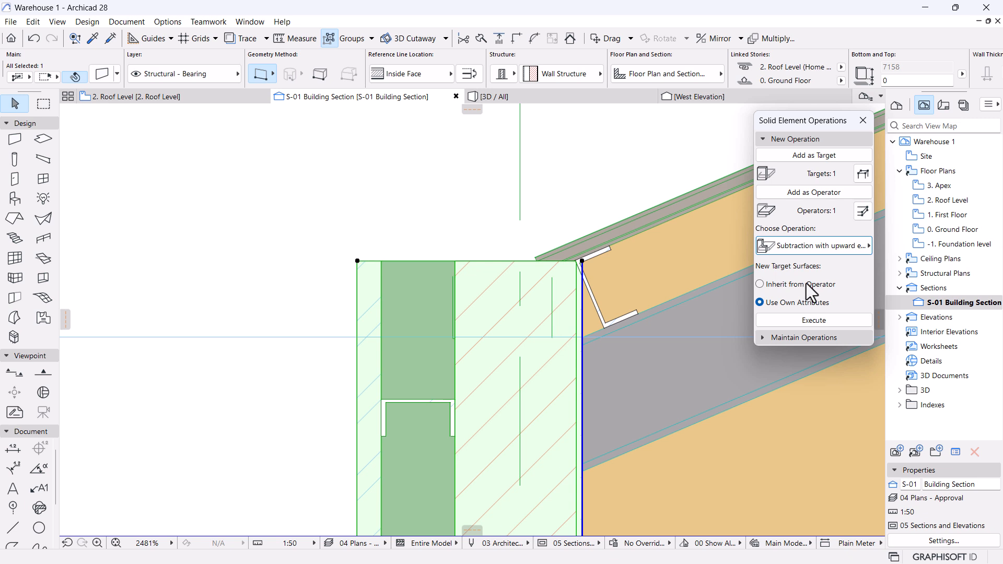
pyautogui.click(813, 321)
pyautogui.click(564, 203)
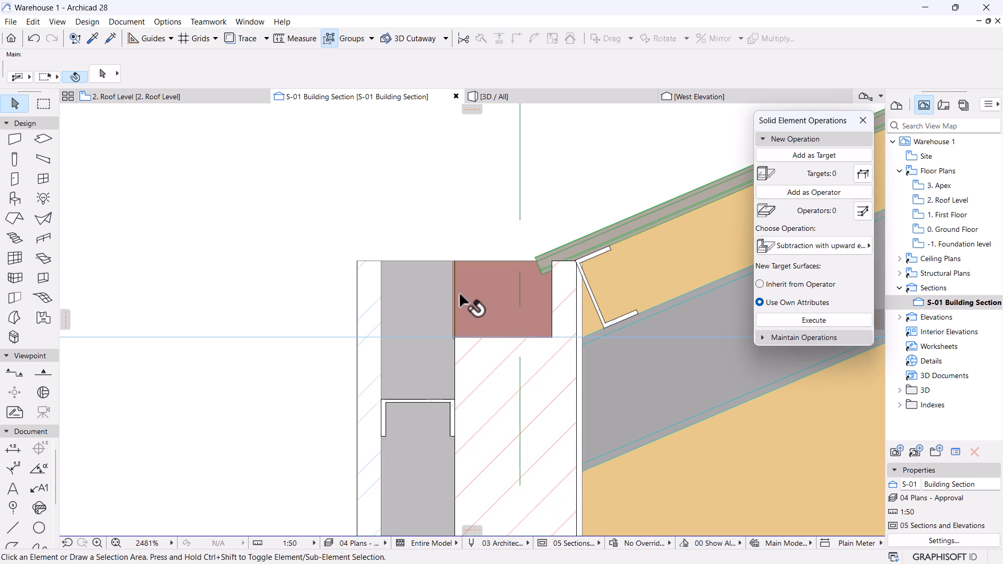
# Draw a 2D polyline around the wall top from its outer corner to its inner face.
pyautogui.scroll(3, 455, 329)
pyautogui.scroll(-2, 498, 262)
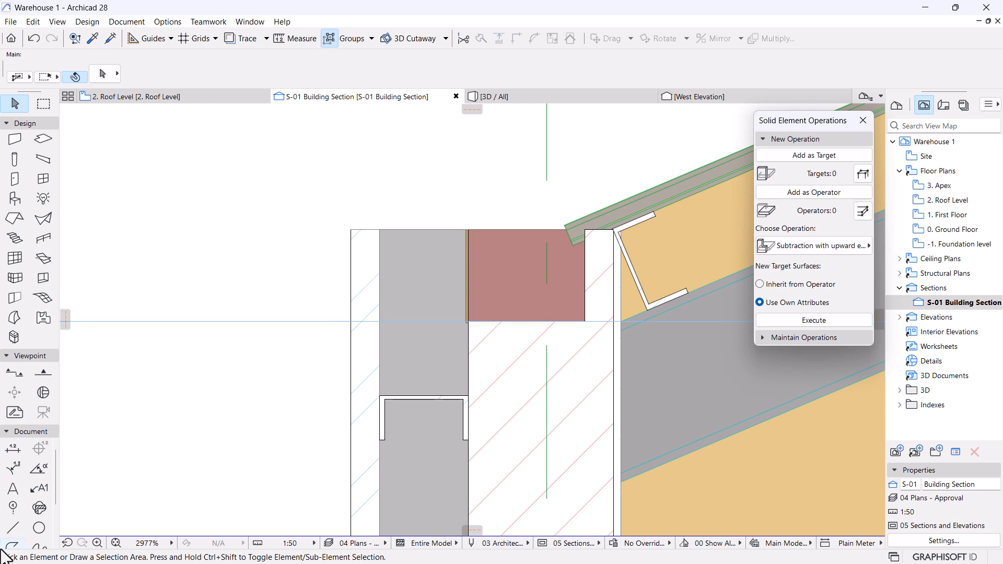
pyautogui.scroll(-2, 9, 534)
pyautogui.click(13, 498)
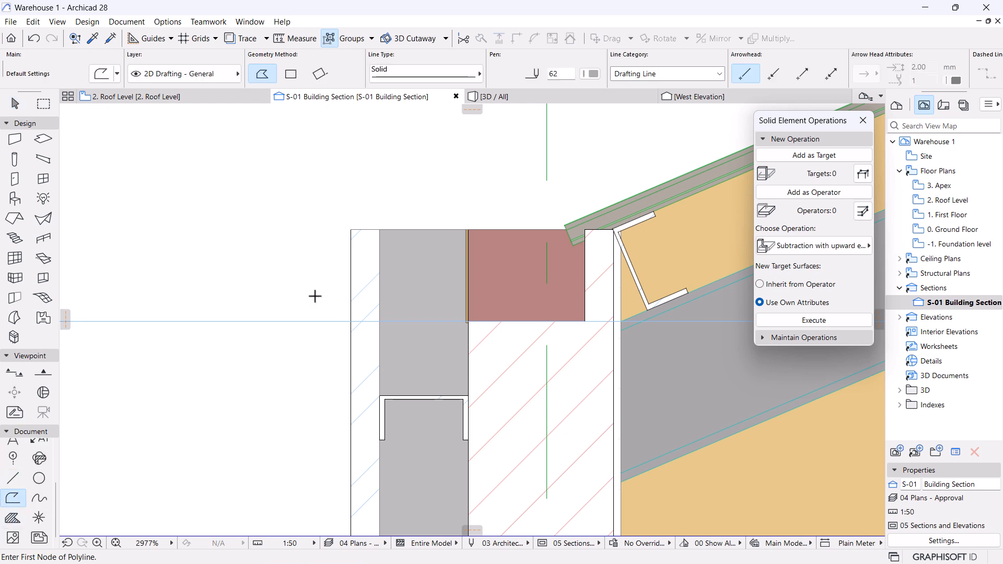
pyautogui.click(351, 392)
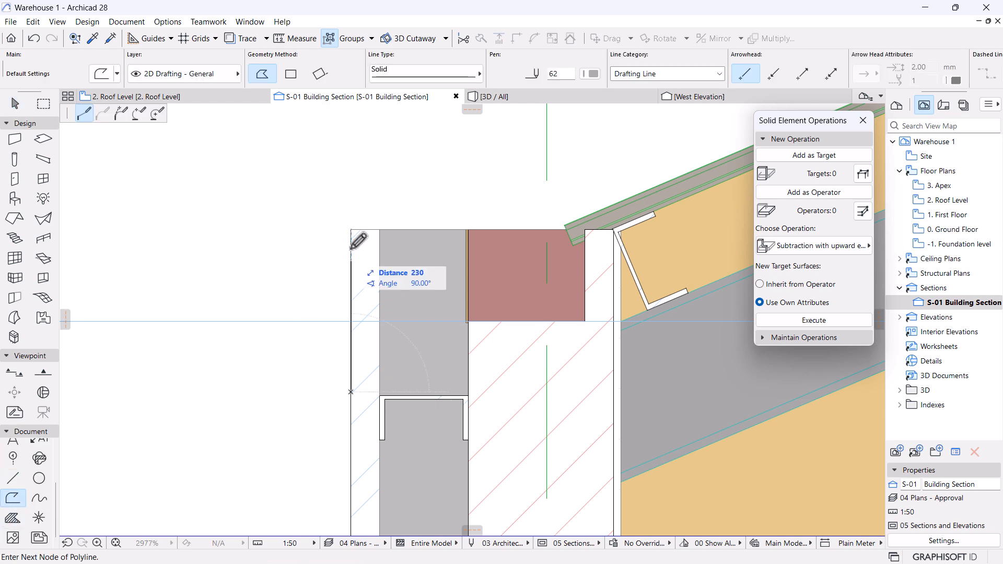
pyautogui.click(351, 209)
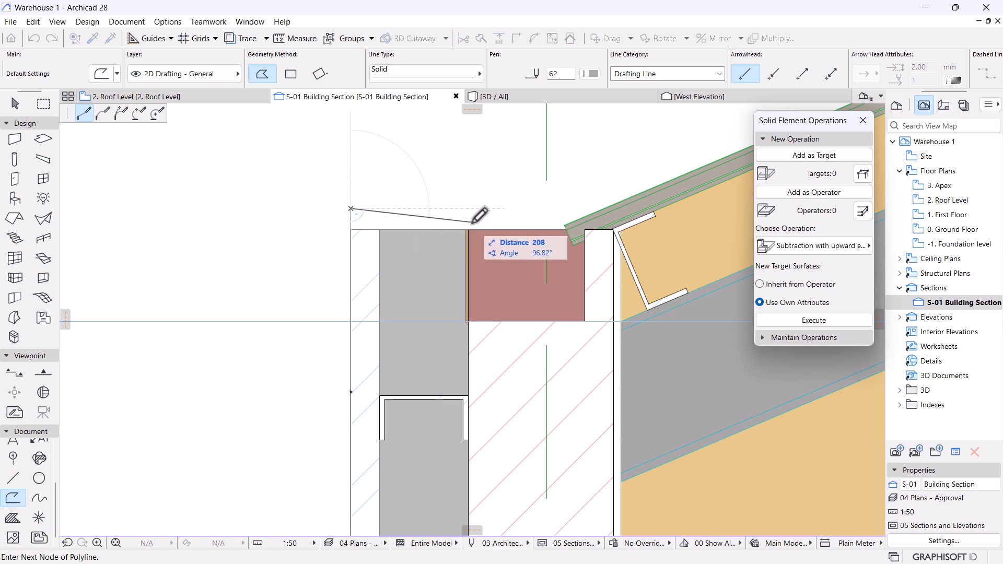
pyautogui.click(471, 223)
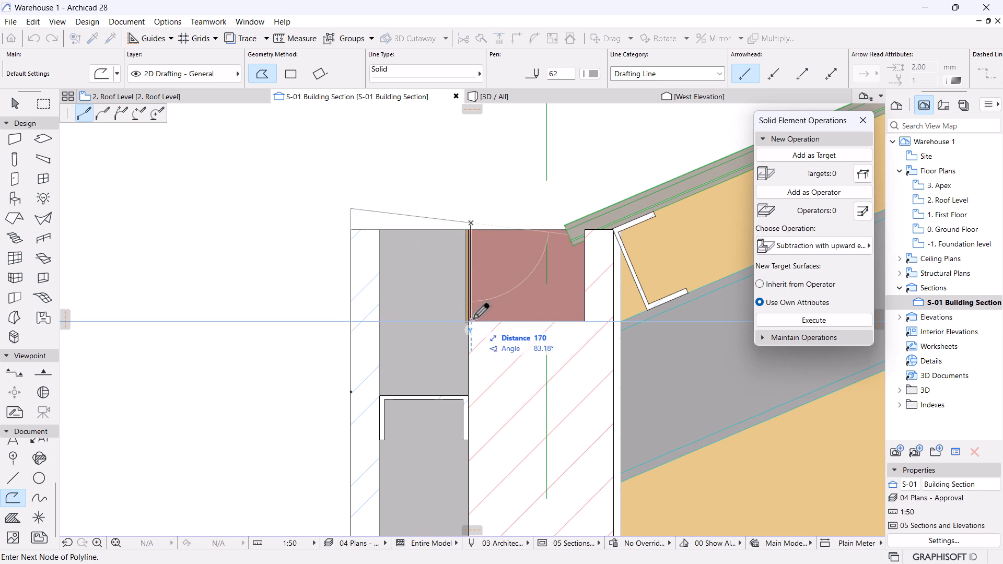
pyautogui.scroll(4, 471, 279)
pyautogui.scroll(1, 470, 280)
pyautogui.doubleClick(469, 272)
pyautogui.scroll(-7, 477, 298)
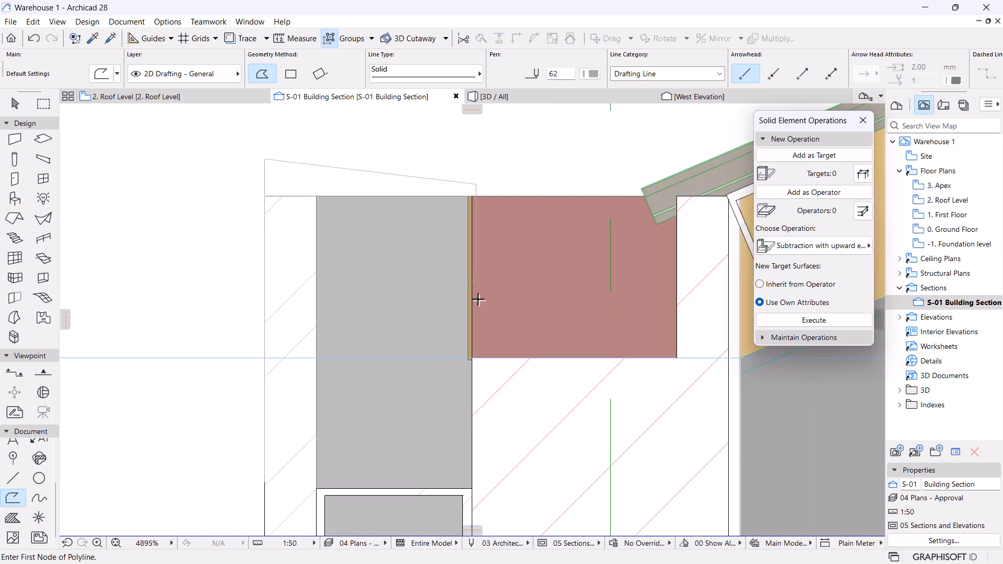
pyautogui.scroll(2, 395, 254)
pyautogui.press('Escape')
# Offset the polyline's left edge further outward.
pyautogui.click(375, 224)
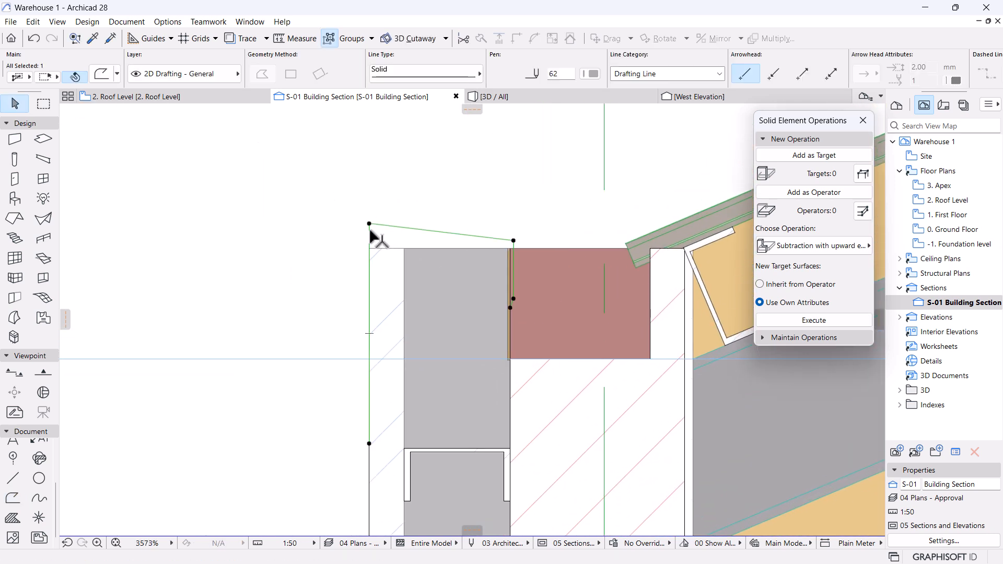
pyautogui.click(370, 225)
pyautogui.click(139, 114)
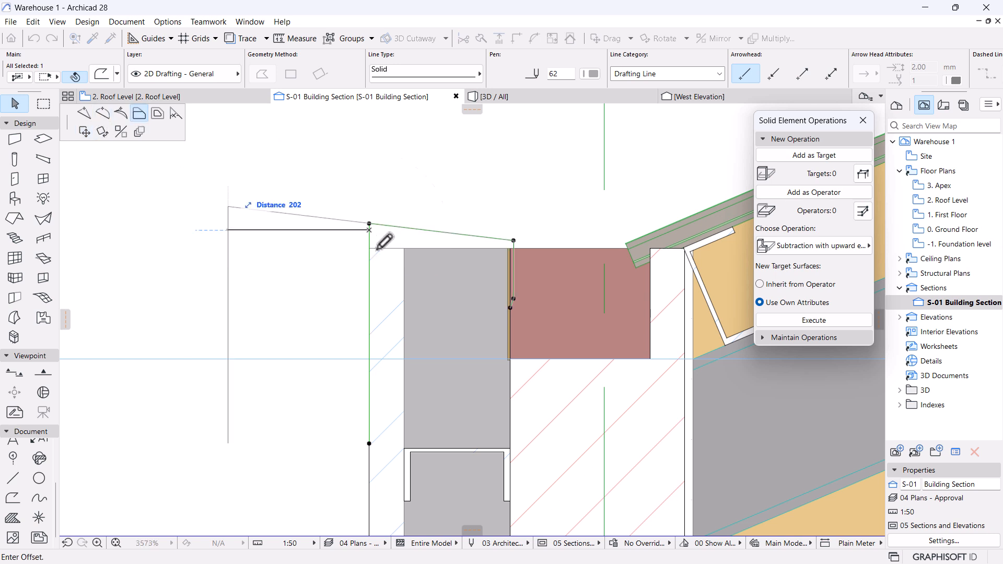
pyautogui.click(360, 250)
pyautogui.scroll(-3, 376, 261)
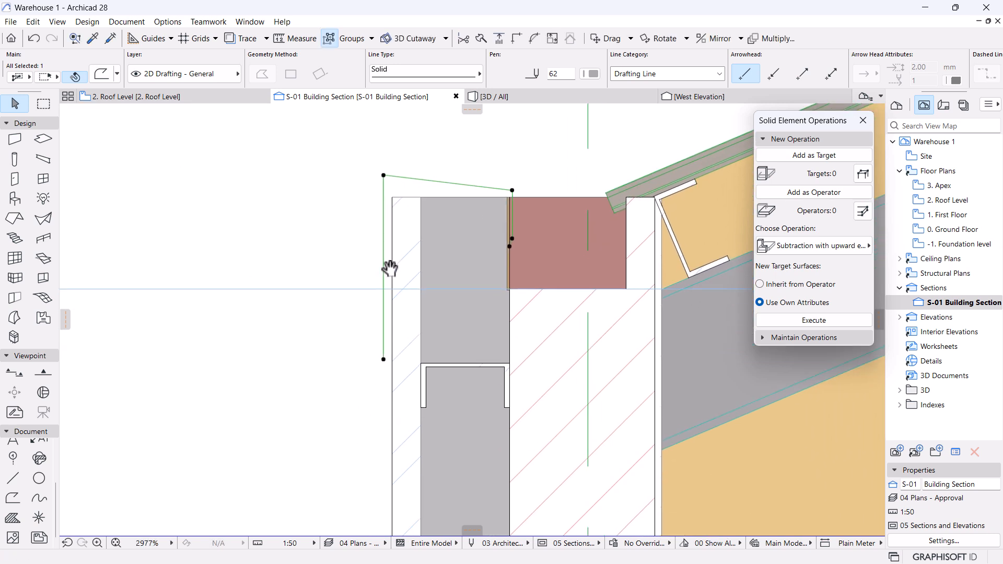
pyautogui.press('Escape')
pyautogui.scroll(-4, 381, 298)
pyautogui.scroll(5, 377, 317)
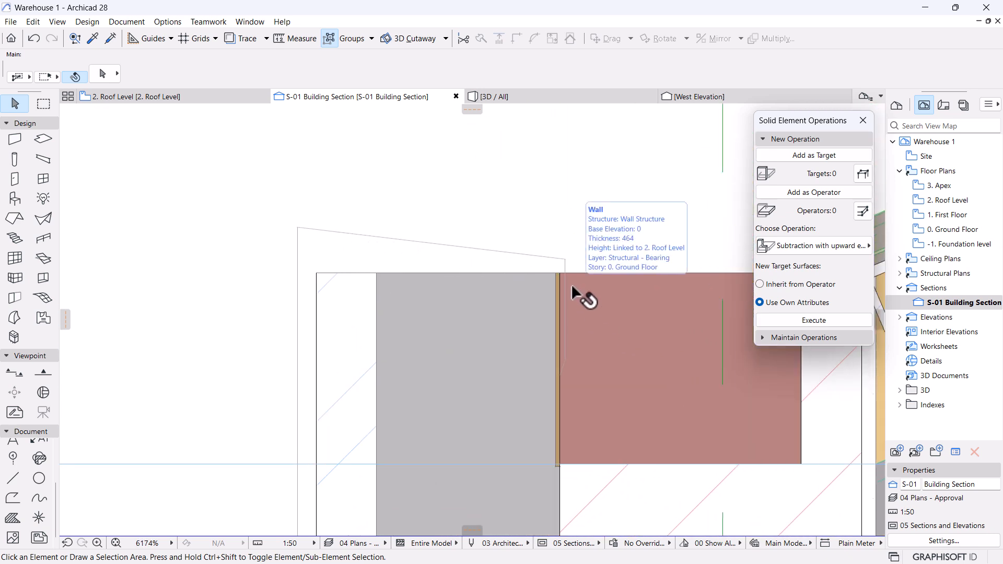
pyautogui.scroll(-1, 670, 343)
pyautogui.moveTo(666, 372); pyautogui.dragTo(616, 379, button='middle')
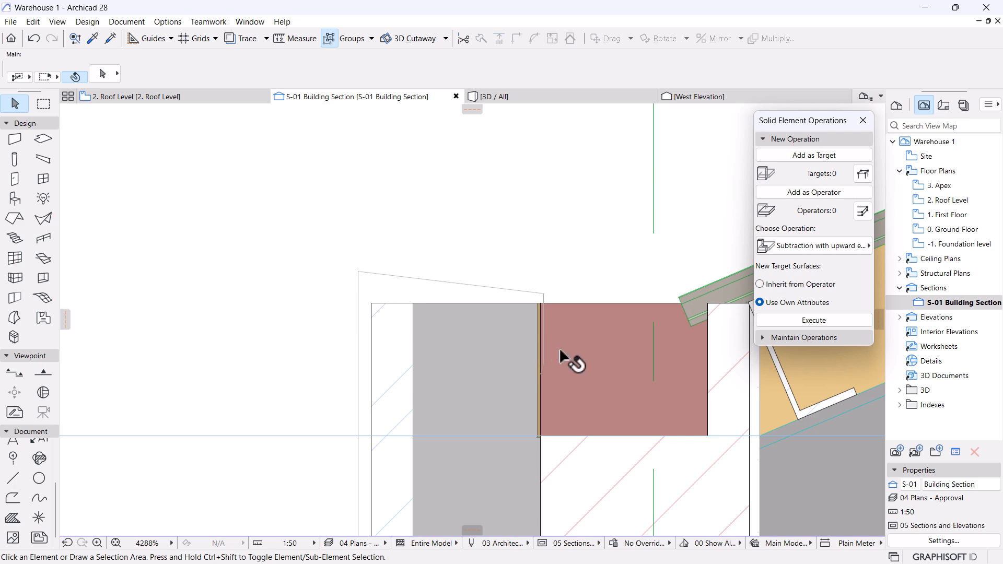
pyautogui.scroll(-3, 555, 356)
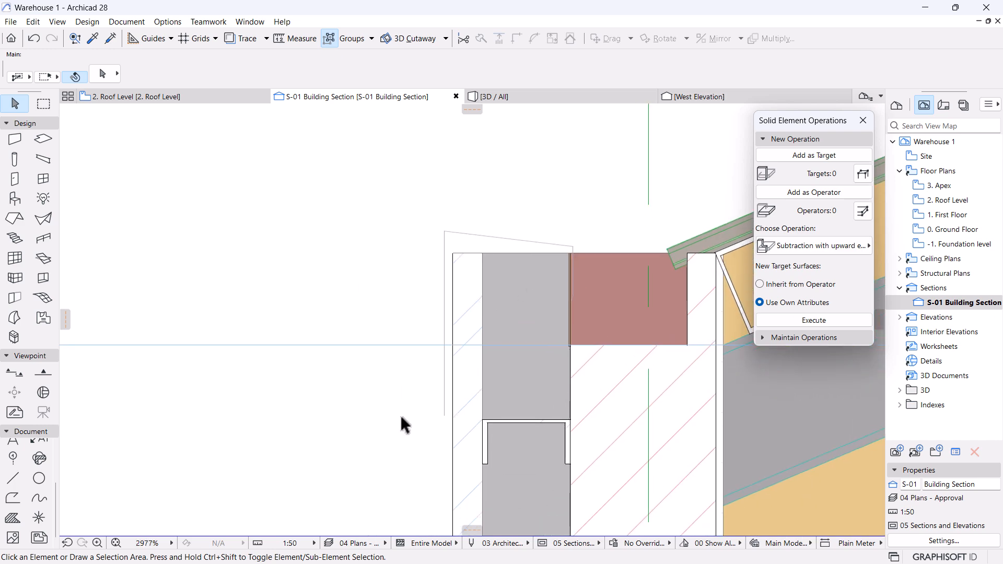
# Switch to the 3D view and orbit around the eave.
pyautogui.click(532, 98)
pyautogui.scroll(-3, 538, 220)
pyautogui.keyDown('shift'); pyautogui.moveTo(476, 239); pyautogui.dragTo(340, 280, button='middle'); pyautogui.keyUp('shift')
# Orbit the 3D model to inspect the tall corrugated wall, gutter and green roof.
pyautogui.press('Escape')
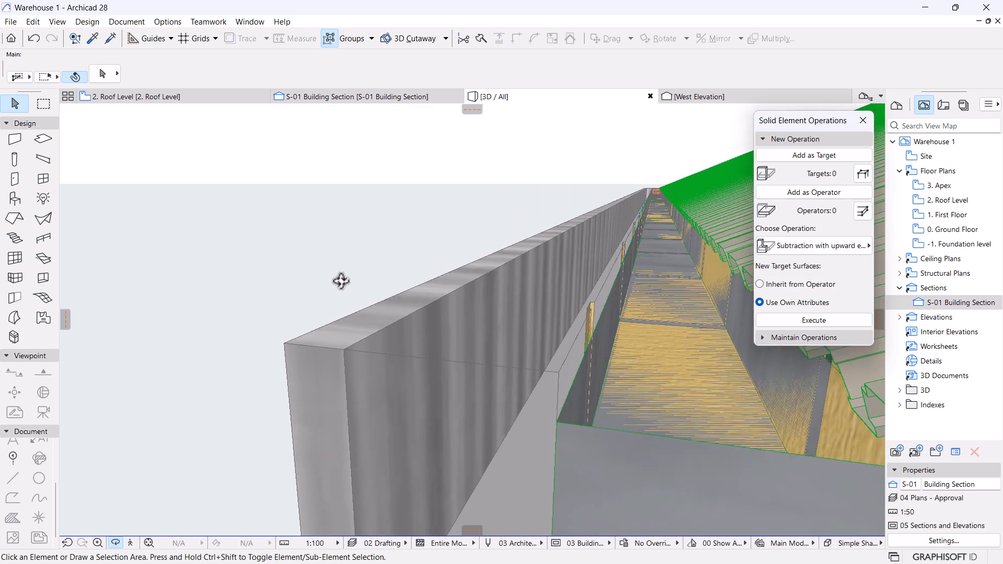
pyautogui.keyDown('shift'); pyautogui.moveTo(598, 320); pyautogui.dragTo(695, 340, button='middle'); pyautogui.keyUp('shift')
pyautogui.click(792, 139)
pyautogui.keyDown('shift'); pyautogui.moveTo(470, 319); pyautogui.dragTo(452, 329, button='middle'); pyautogui.keyUp('shift')
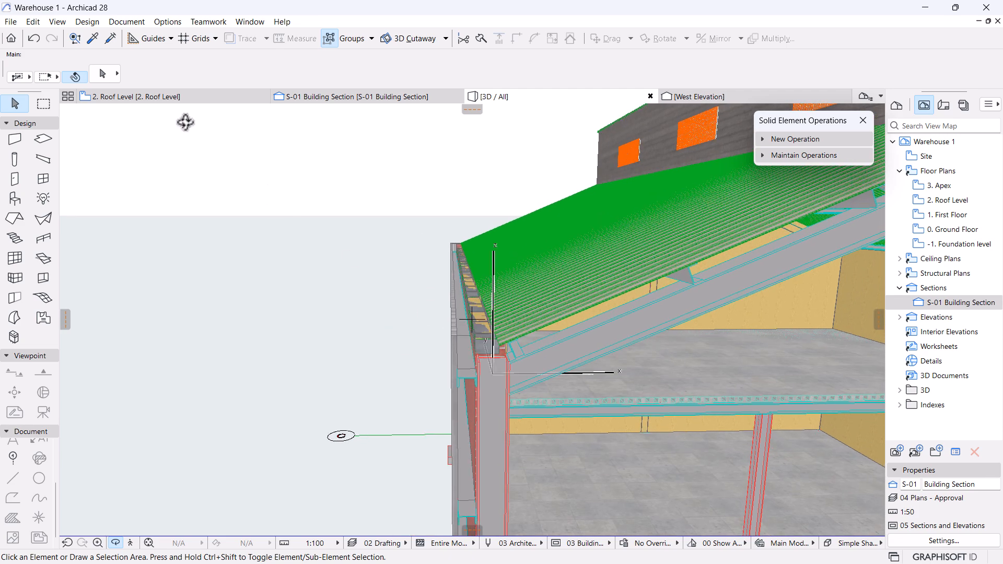
# On the 2. Roof Level plan, navigate to the roof edge and select the eave gutter.
pyautogui.click(160, 100)
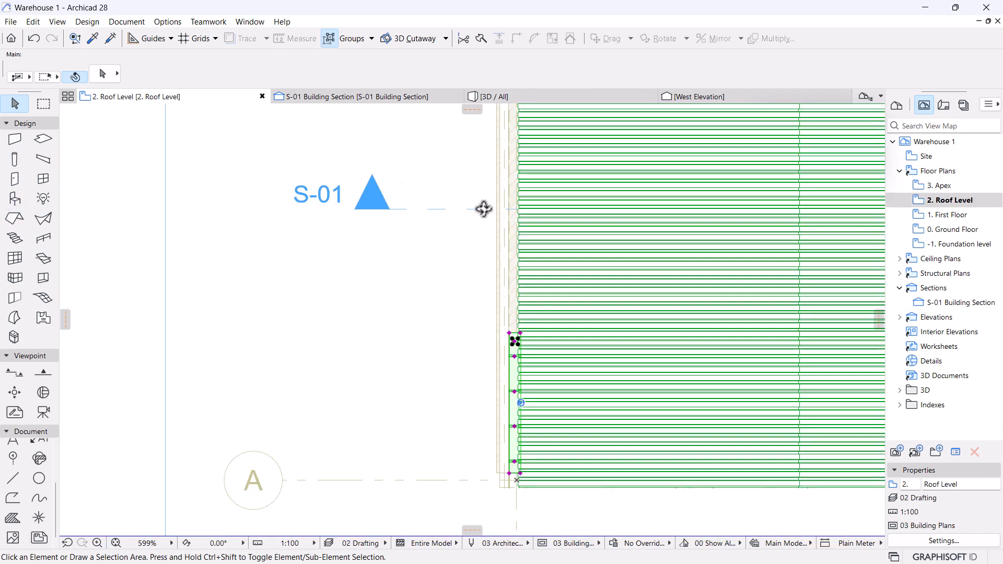
pyautogui.scroll(-1, 496, 215)
pyautogui.scroll(-6, 539, 203)
pyautogui.moveTo(478, 353); pyautogui.dragTo(473, 178, button='middle')
pyautogui.scroll(5, 515, 322)
pyautogui.scroll(-4, 516, 382)
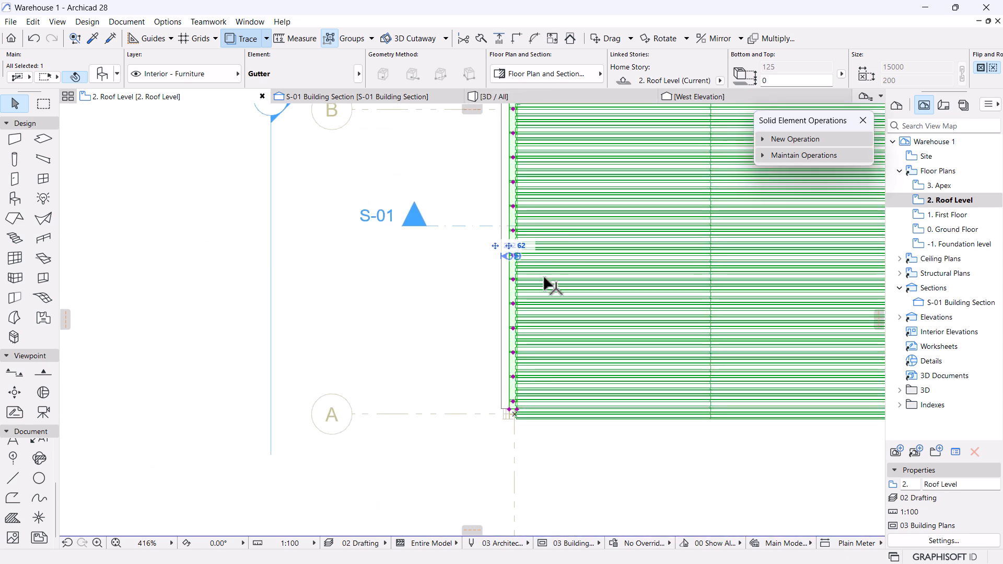
pyautogui.moveTo(533, 203); pyautogui.dragTo(524, 430, button='middle')
pyautogui.moveTo(516, 237); pyautogui.dragTo(513, 416, button='middle')
pyautogui.scroll(2, 488, 189)
pyautogui.scroll(5, 491, 193)
pyautogui.scroll(2, 581, 308)
pyautogui.press('Escape')
pyautogui.click(555, 352)
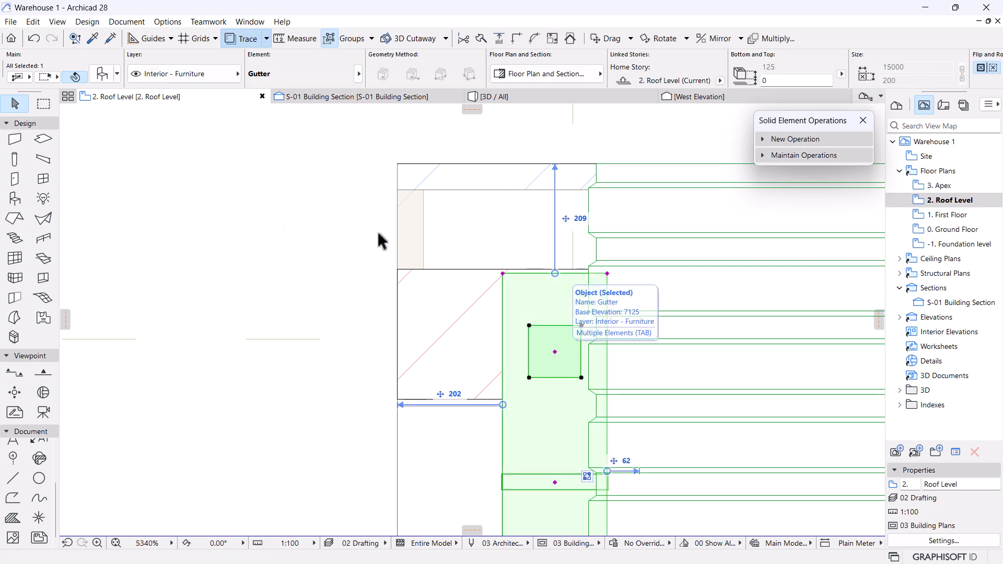
pyautogui.scroll(-7, 538, 262)
pyautogui.scroll(-4, 540, 224)
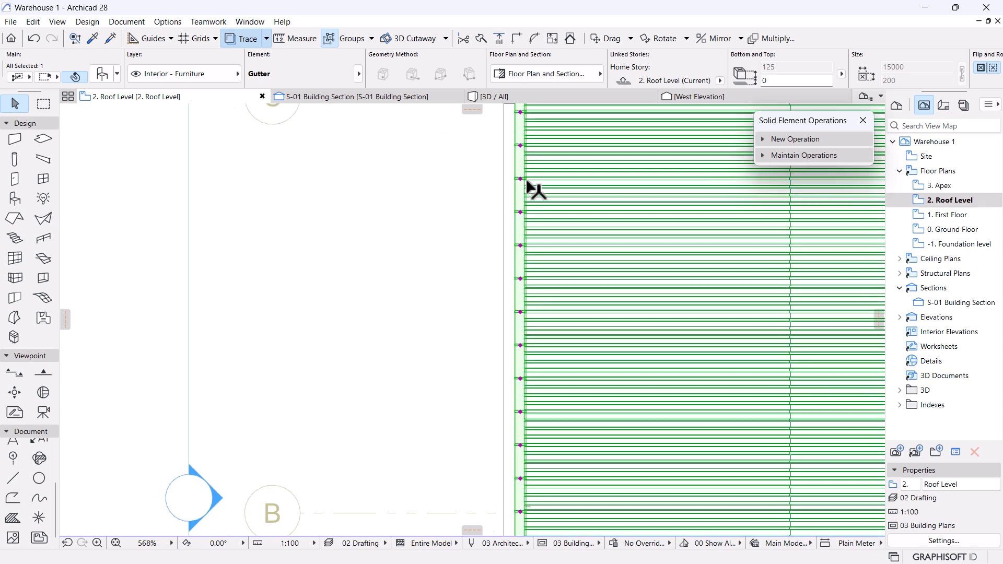
pyautogui.scroll(5, 525, 502)
pyautogui.scroll(-5, 532, 504)
pyautogui.scroll(10, 520, 335)
pyautogui.scroll(2, 473, 382)
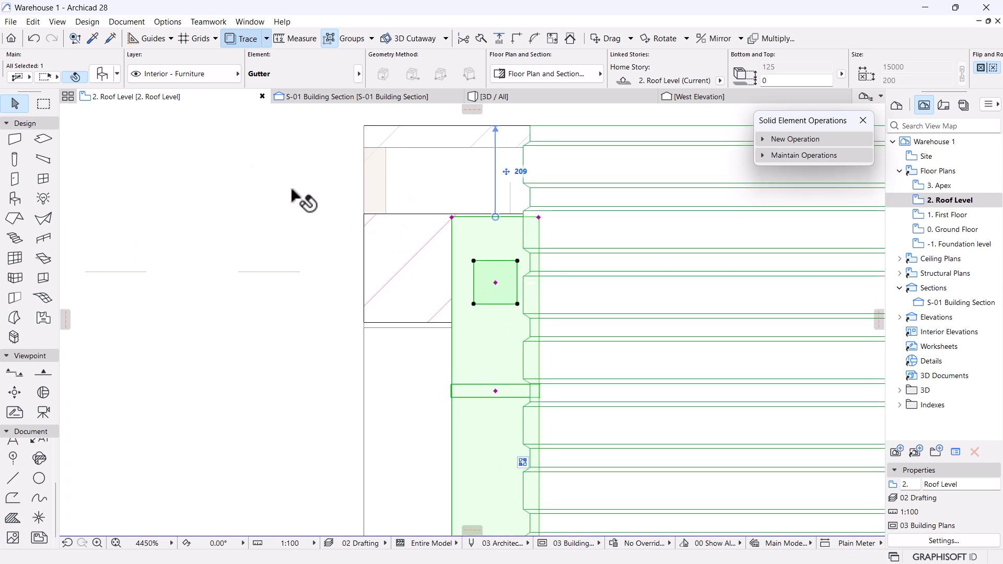
# Set the gutter's downspout Hole Position to 7600 in Gutter Settings.
pyautogui.click(101, 79)
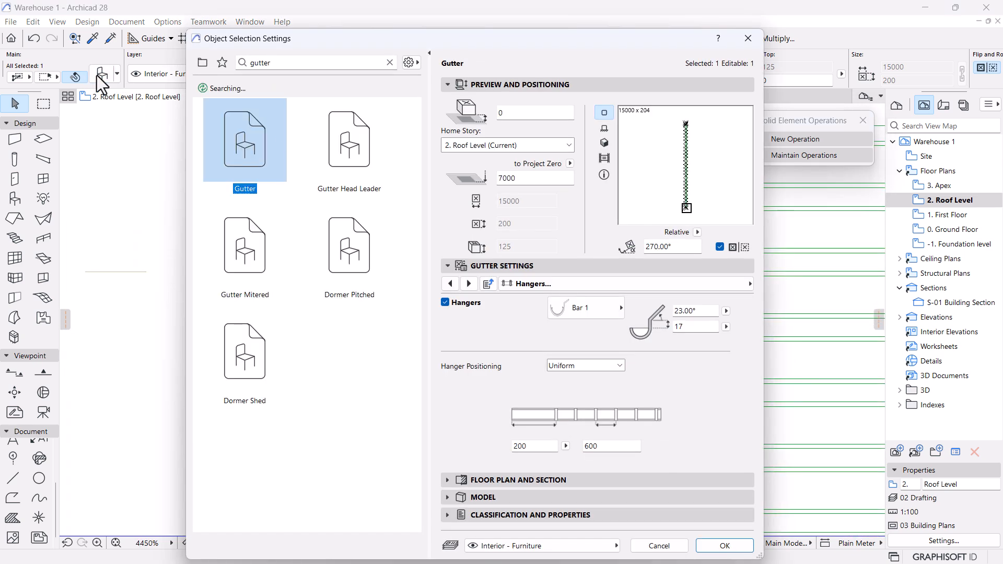
pyautogui.click(448, 285)
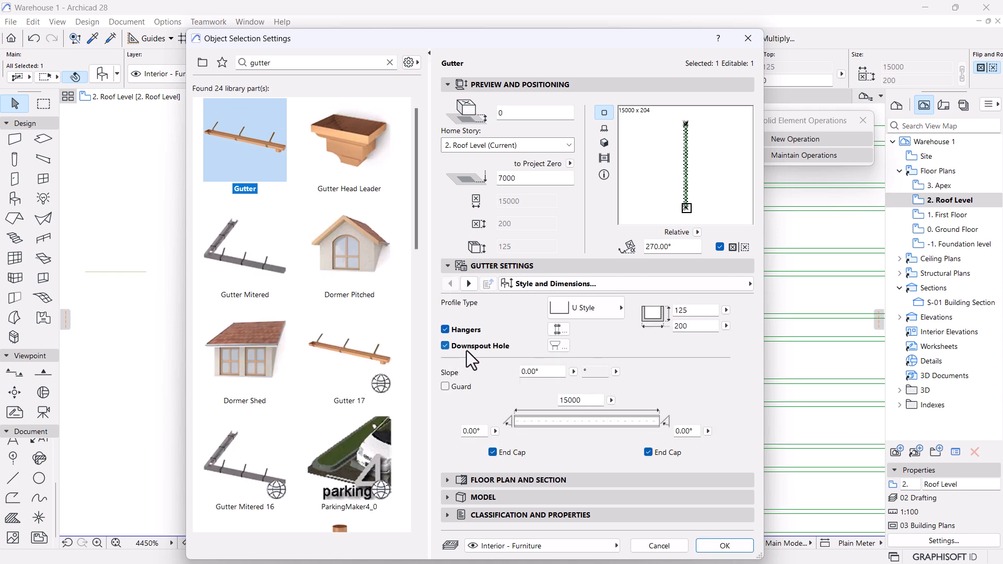
pyautogui.click(557, 345)
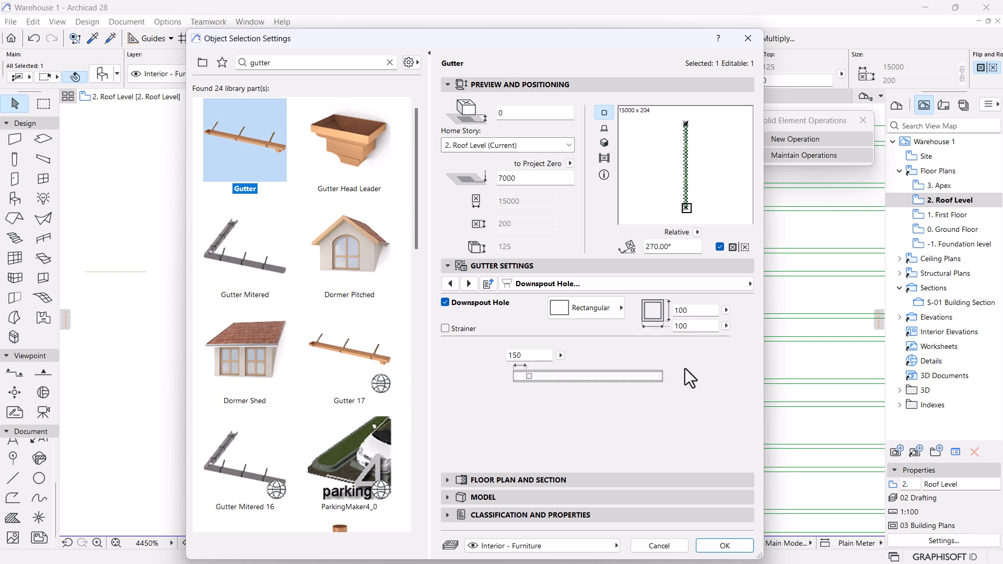
pyautogui.click(459, 332)
pyautogui.click(529, 355)
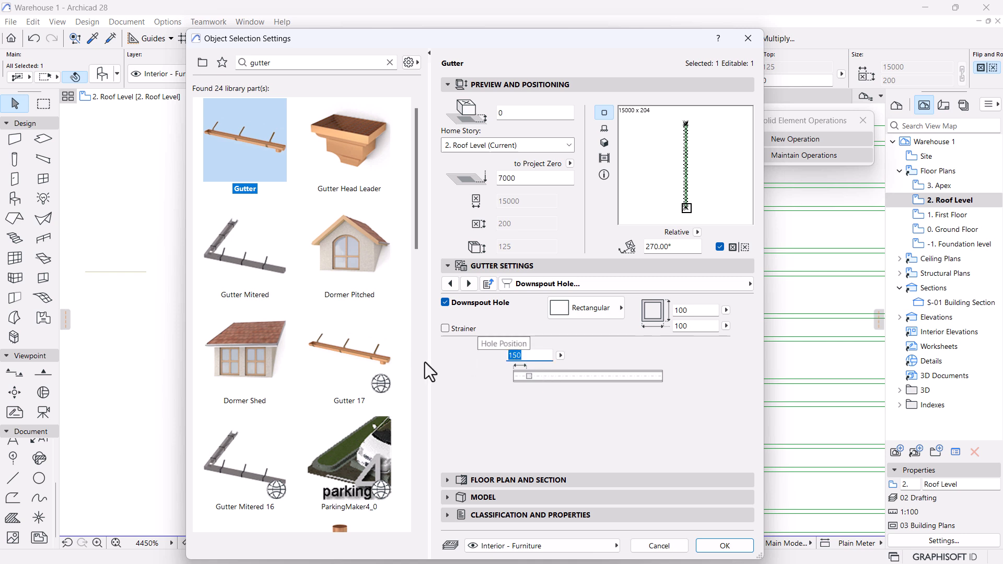
pyautogui.write('7600')
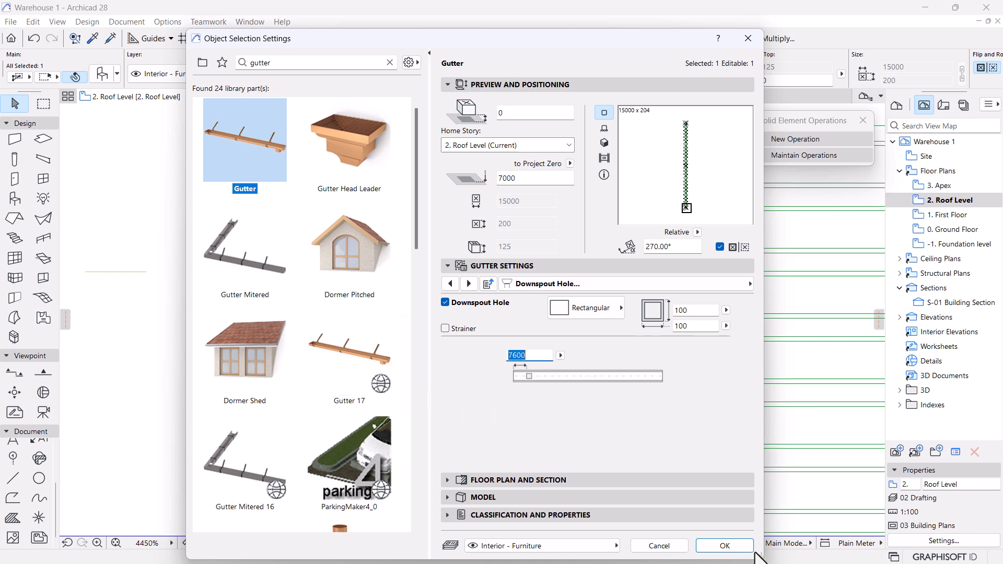
pyautogui.click(737, 547)
pyautogui.scroll(-10, 515, 309)
# Pan along the gutter and recheck its downspout hole position in the settings.
pyautogui.moveTo(504, 425); pyautogui.dragTo(493, 235, button='middle')
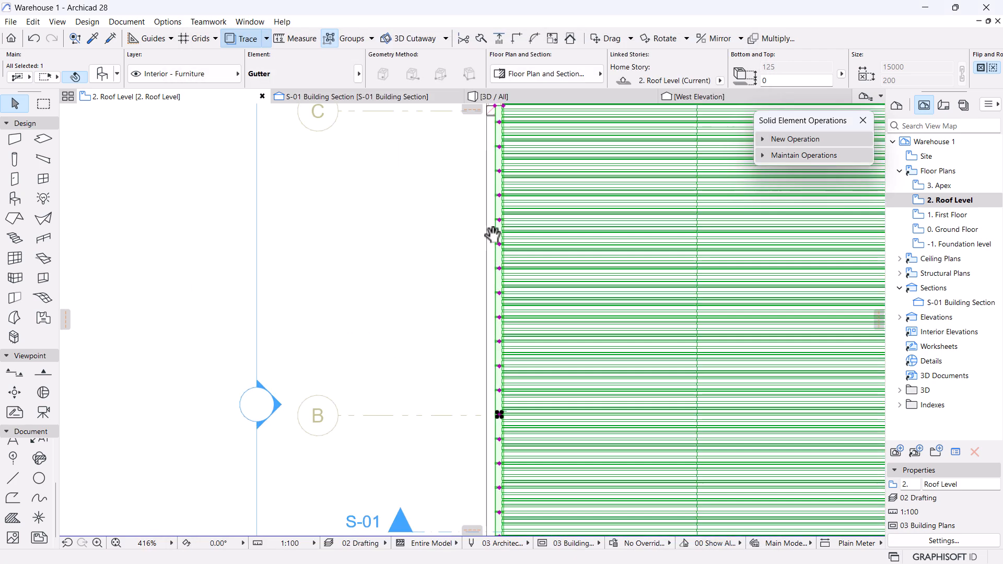
pyautogui.scroll(4, 501, 316)
pyautogui.scroll(-3, 502, 326)
pyautogui.moveTo(511, 397); pyautogui.dragTo(516, 299, button='middle')
pyautogui.scroll(8, 515, 298)
pyautogui.scroll(-5, 476, 316)
pyautogui.moveTo(477, 329); pyautogui.dragTo(521, 315, button='middle')
pyautogui.scroll(2, 528, 312)
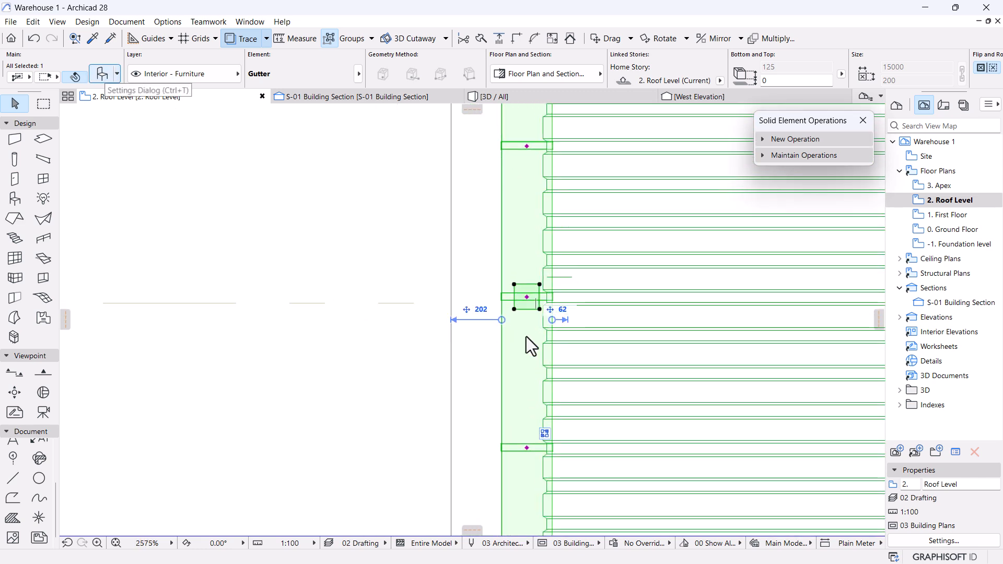
pyautogui.hotkey('ctrl', 't')
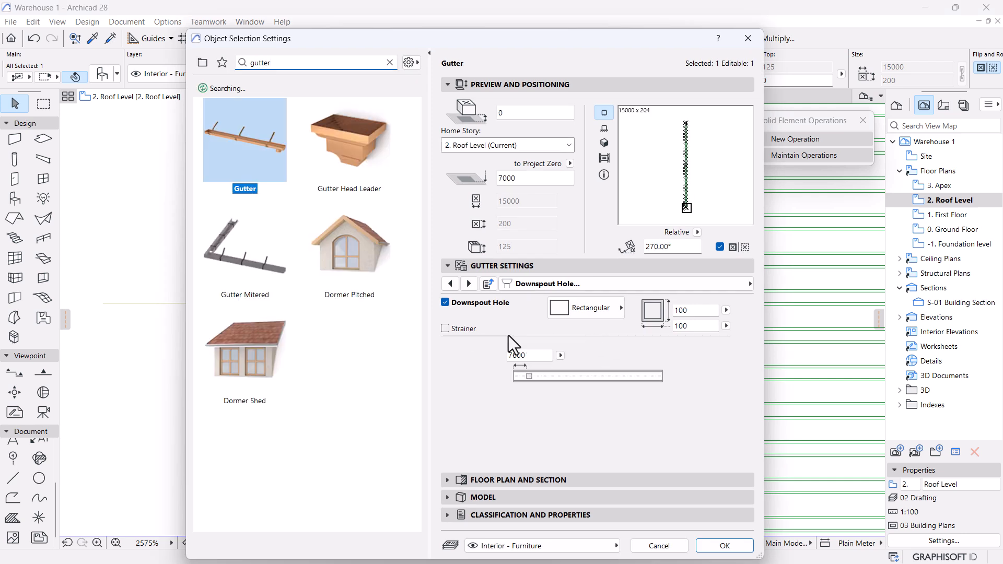
pyautogui.moveTo(526, 355); pyautogui.dragTo(513, 354)
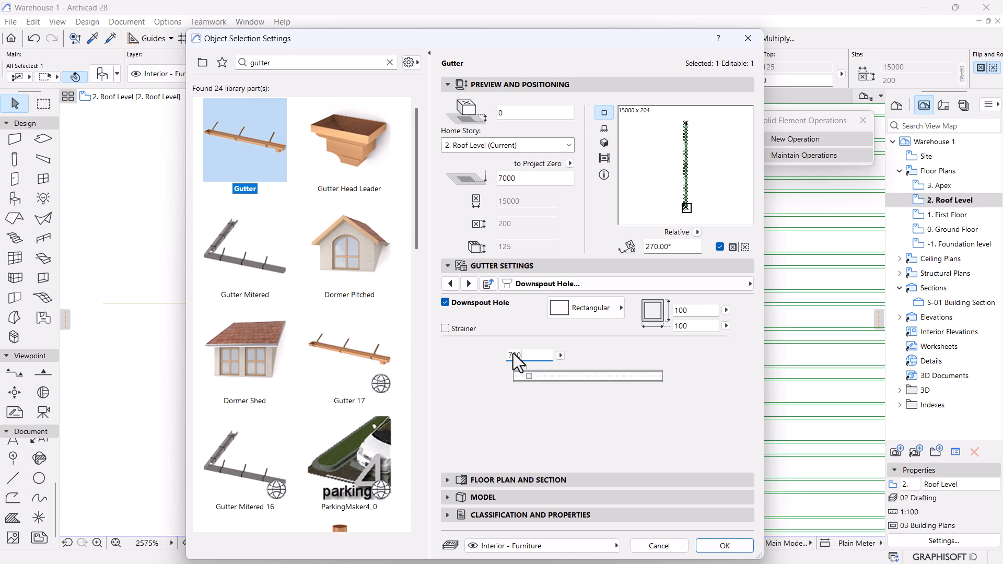
pyautogui.press('Return')
# Pick up the S-01 section marker to reposition it.
pyautogui.scroll(-10, 517, 360)
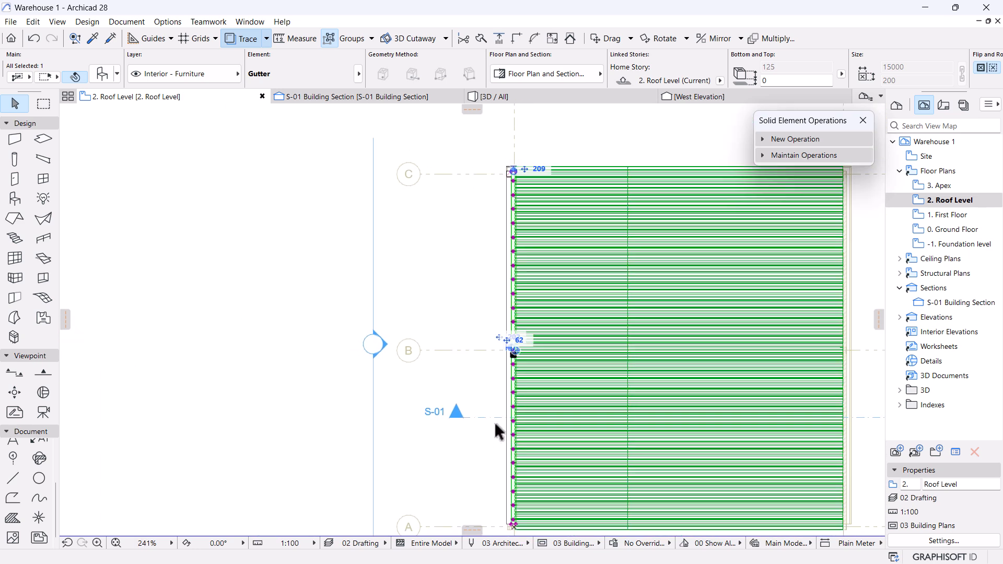
pyautogui.click(495, 421)
pyautogui.click(496, 418)
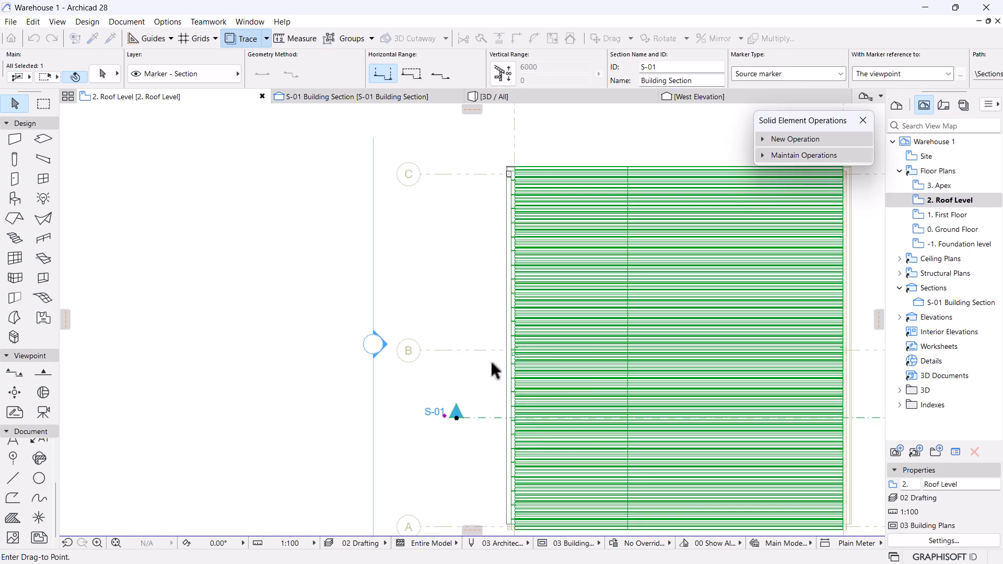
pyautogui.scroll(5, 490, 359)
pyautogui.click(538, 332)
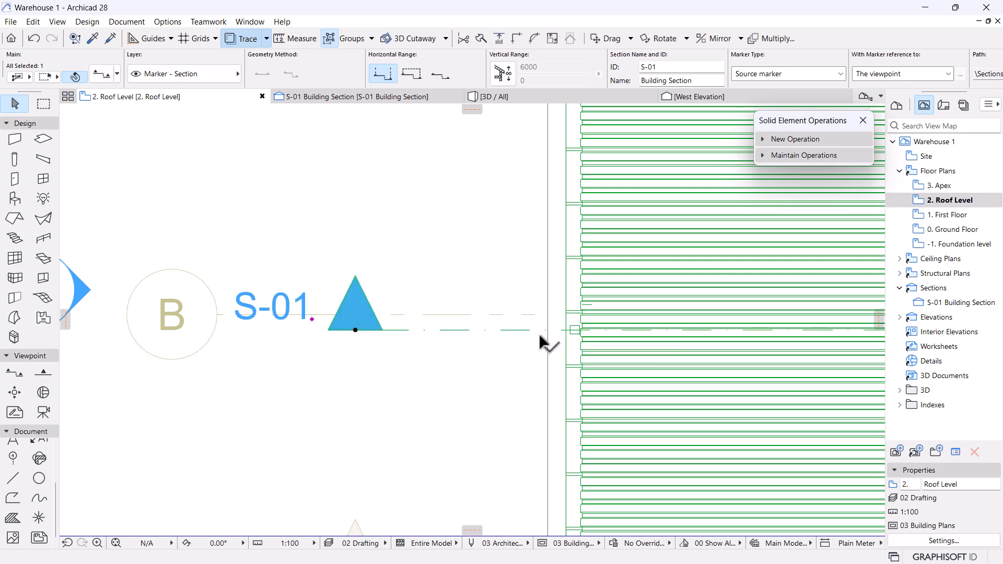
pyautogui.click(397, 97)
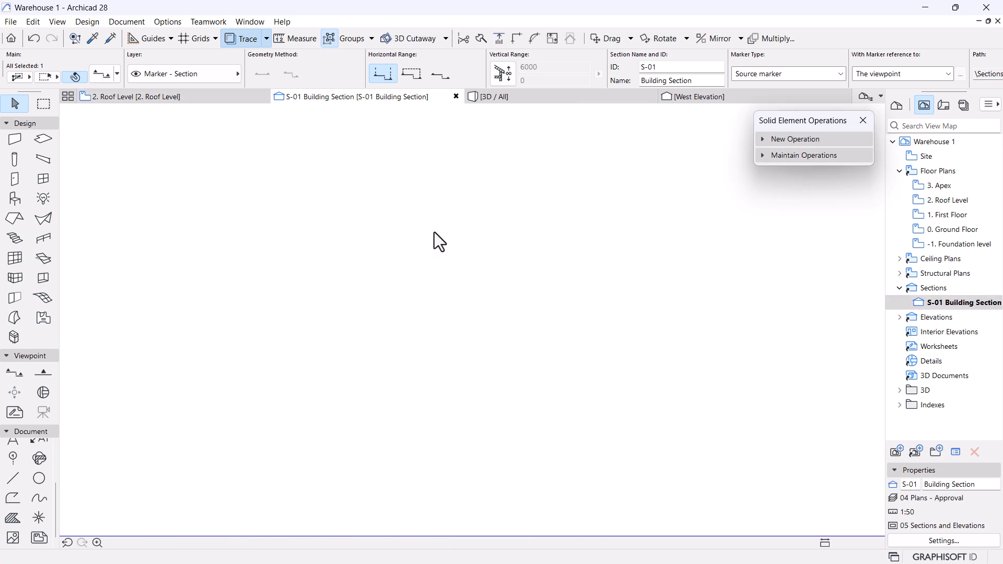
pyautogui.scroll(-6, 434, 232)
pyautogui.moveTo(462, 350); pyautogui.dragTo(472, 285, button='middle')
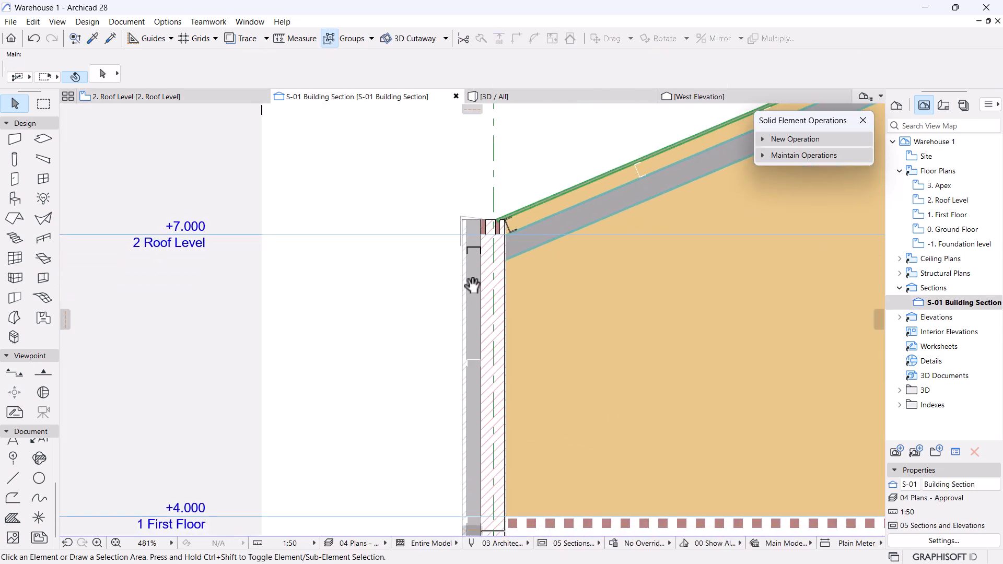
pyautogui.scroll(10, 470, 233)
pyautogui.click(538, 271)
pyautogui.press('Escape')
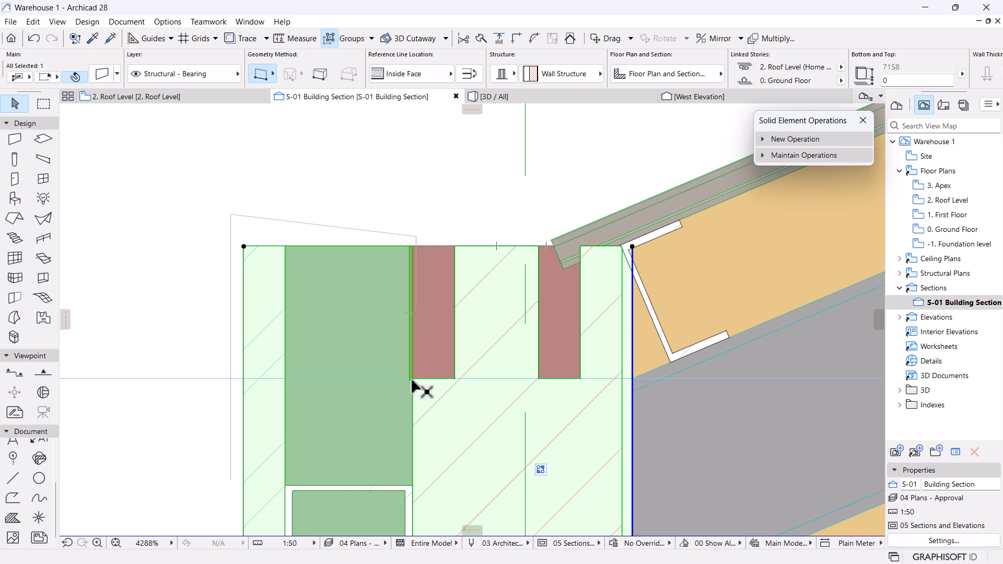
pyautogui.press('Escape')
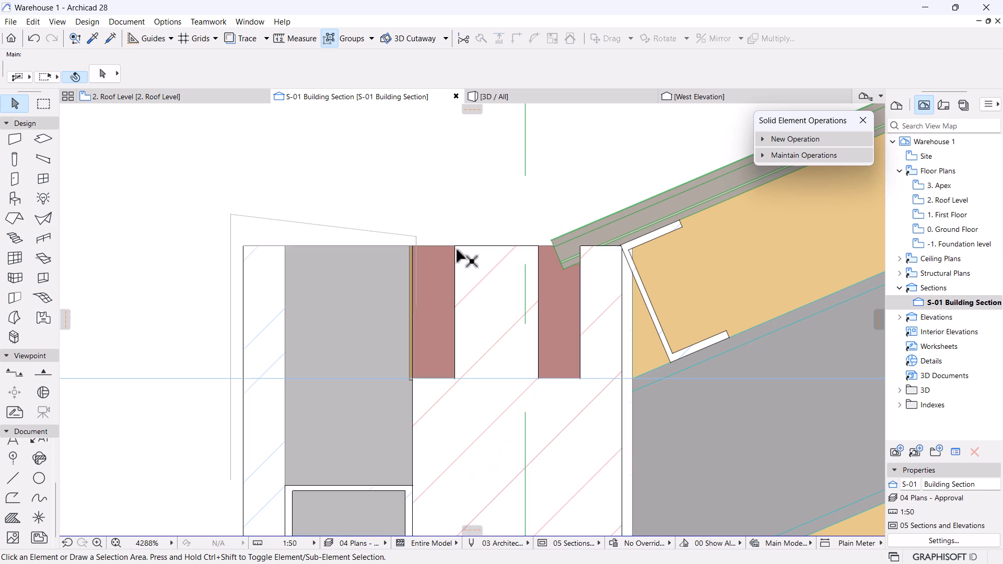
pyautogui.scroll(-10, 458, 252)
pyautogui.moveTo(480, 230); pyautogui.dragTo(485, 333, button='middle')
pyautogui.scroll(8, 497, 299)
pyautogui.scroll(1, 514, 328)
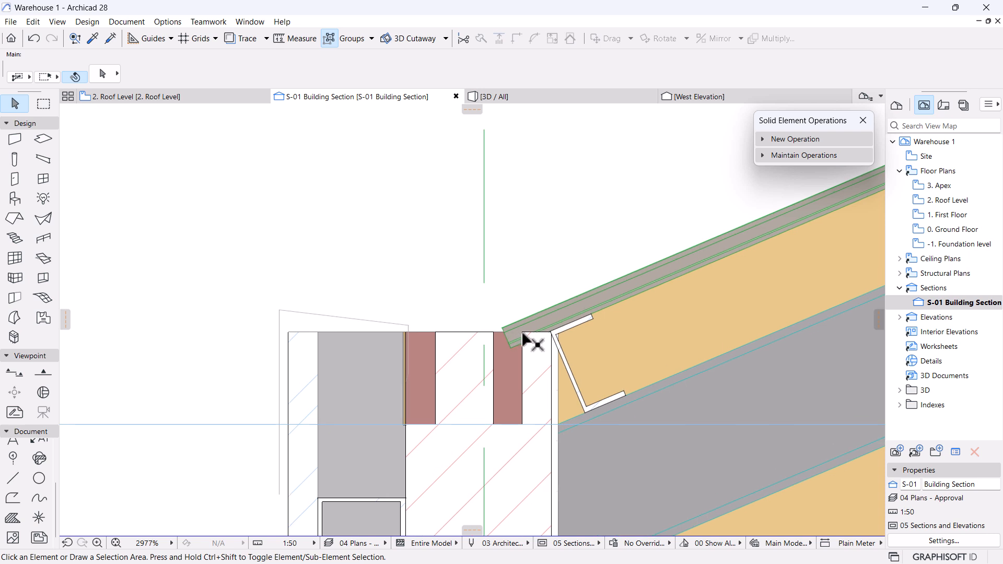
pyautogui.click(14, 201)
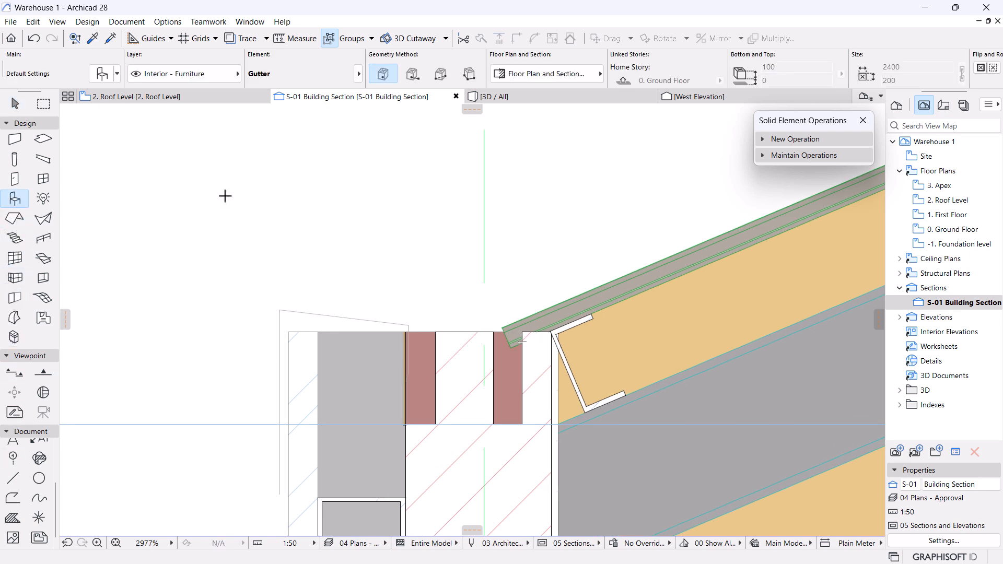
pyautogui.hotkey('ctrl', 'a')
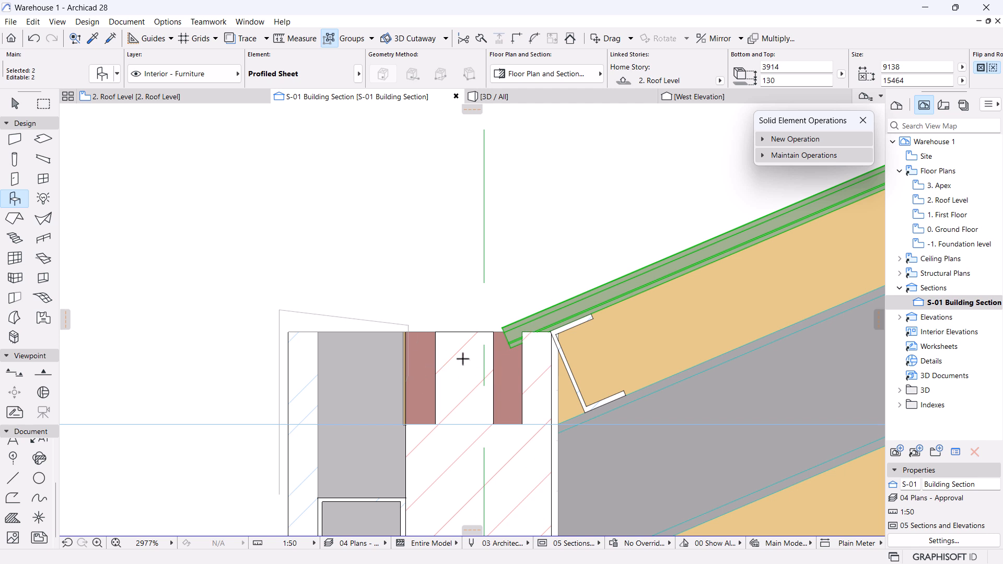
pyautogui.press('Escape')
pyautogui.click(179, 99)
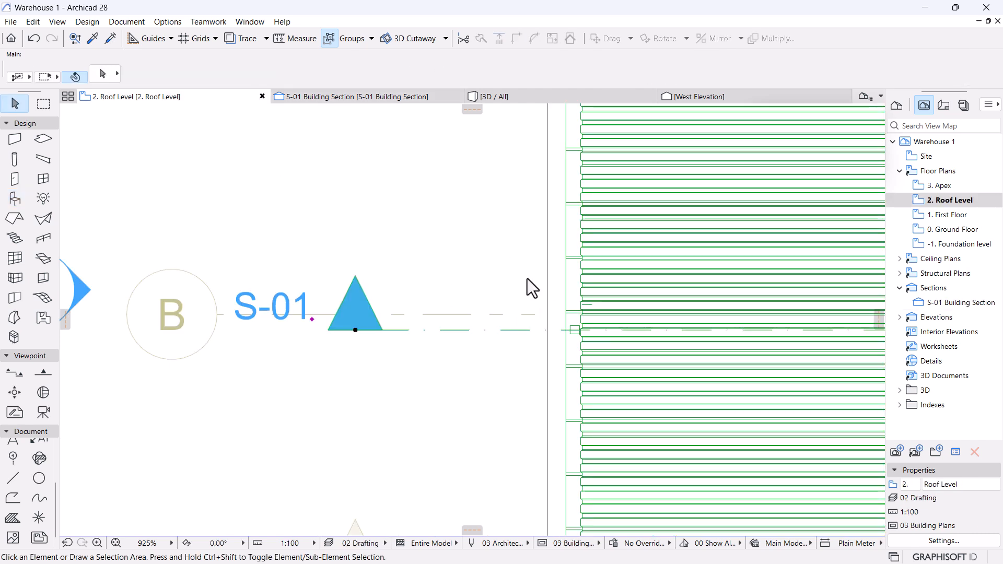
pyautogui.click(575, 330)
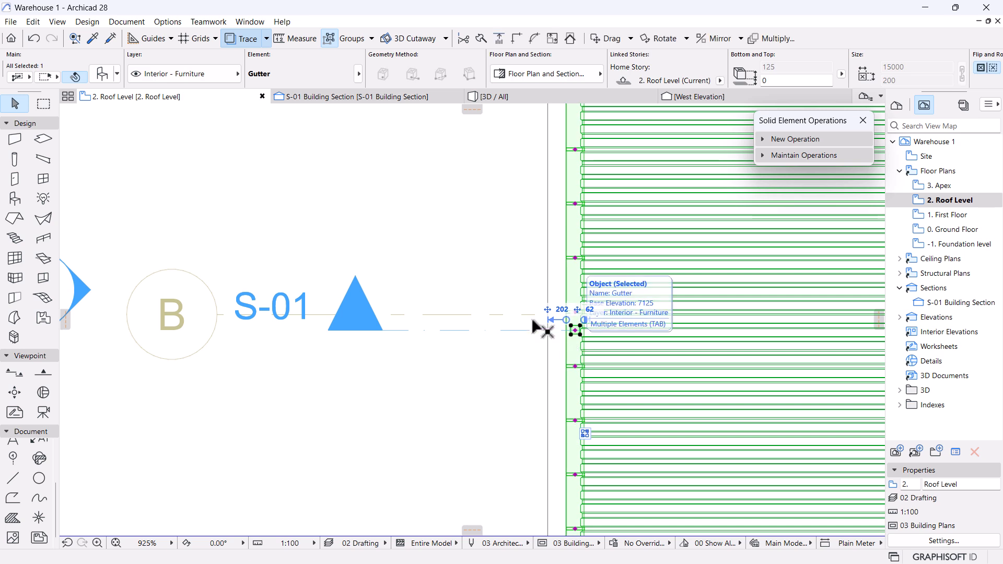
pyautogui.click(349, 99)
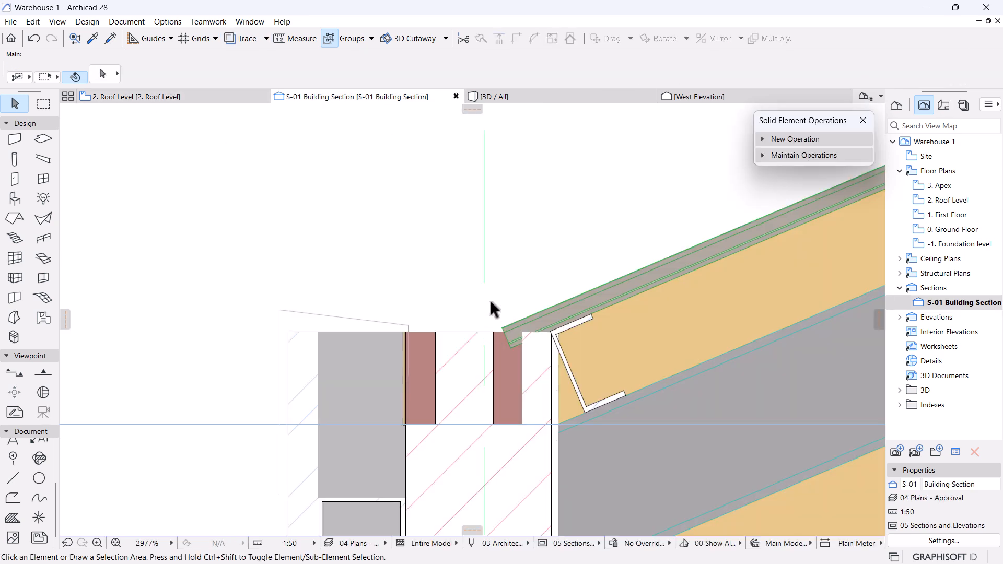
pyautogui.hotkey('ctrl', 'l')
pyautogui.scroll(-5, 682, 267)
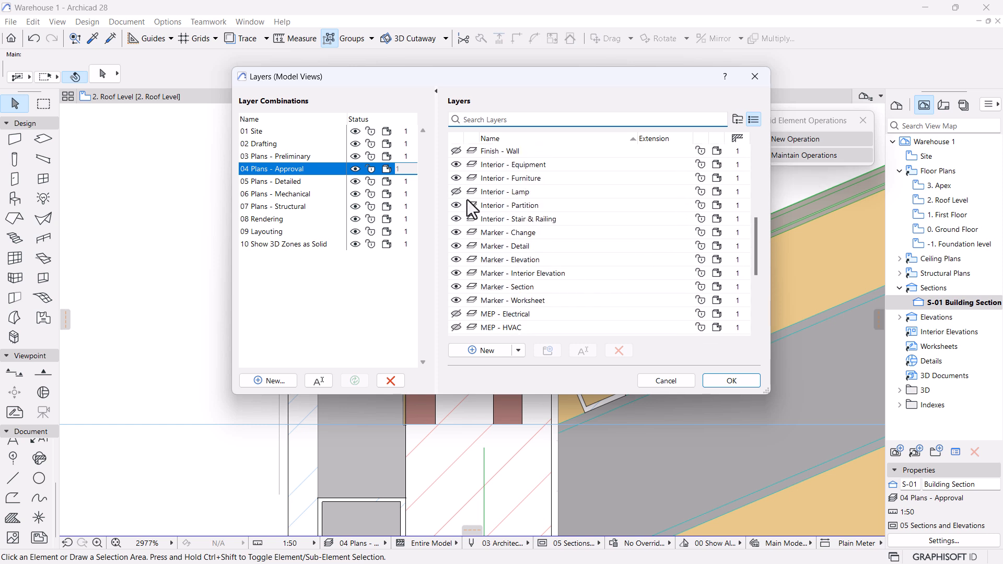
pyautogui.scroll(3, 519, 230)
pyautogui.click(732, 381)
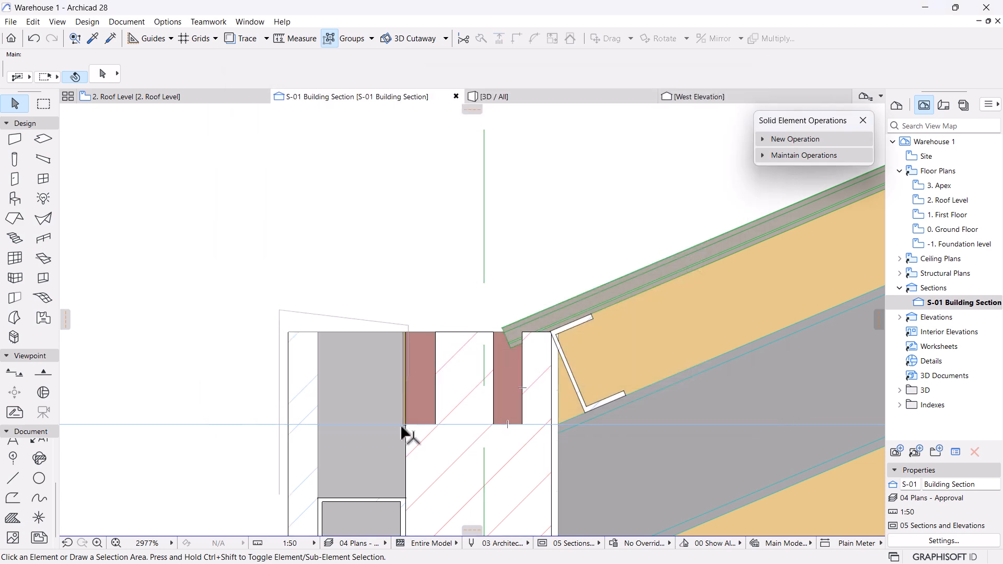
pyautogui.scroll(4, 524, 357)
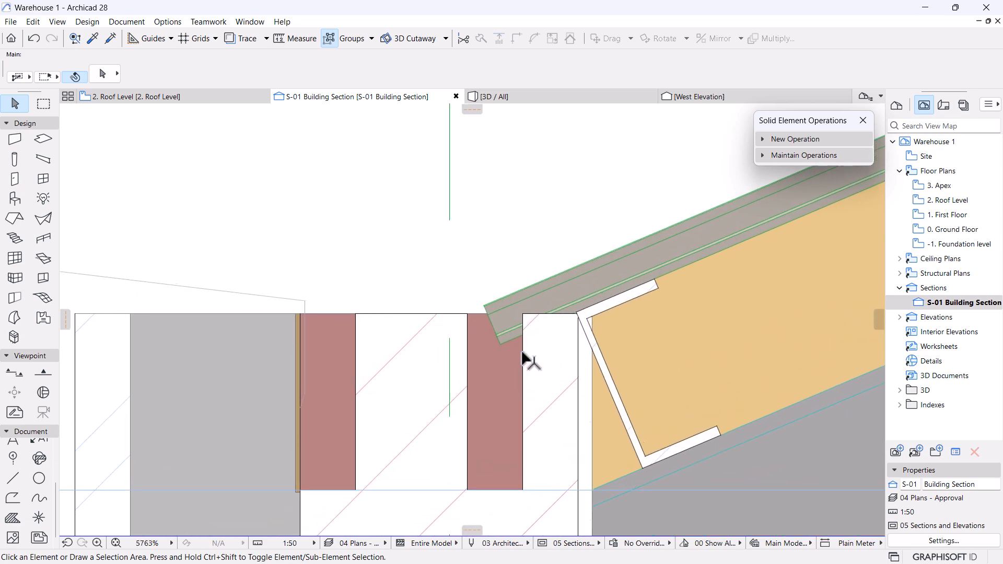
# Orbit the 3D view to inspect the gutter box along the roof edge and parapet.
pyautogui.click(575, 101)
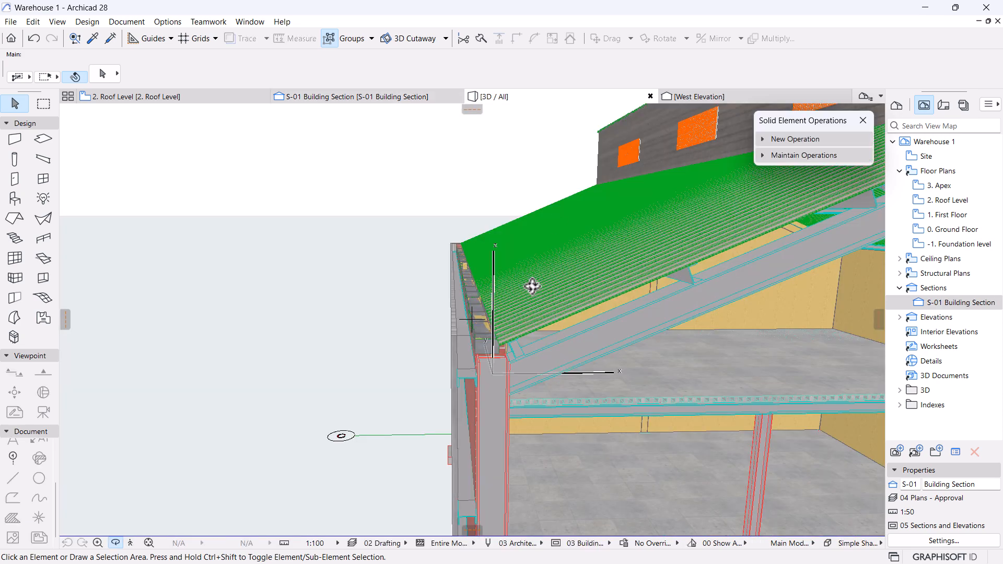
pyautogui.moveTo(467, 289); pyautogui.dragTo(375, 234)
pyautogui.keyDown('shift'); pyautogui.moveTo(375, 234); pyautogui.dragTo(438, 340, button='middle'); pyautogui.keyUp('shift')
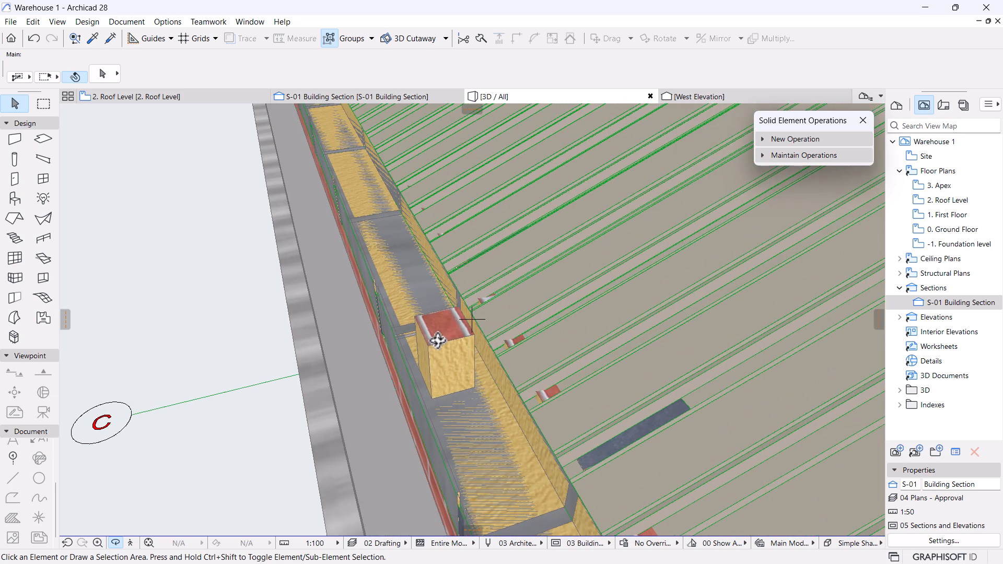
pyautogui.keyDown('shift'); pyautogui.moveTo(438, 340); pyautogui.dragTo(405, 288, button='middle'); pyautogui.keyUp('shift')
pyautogui.scroll(2, 406, 288)
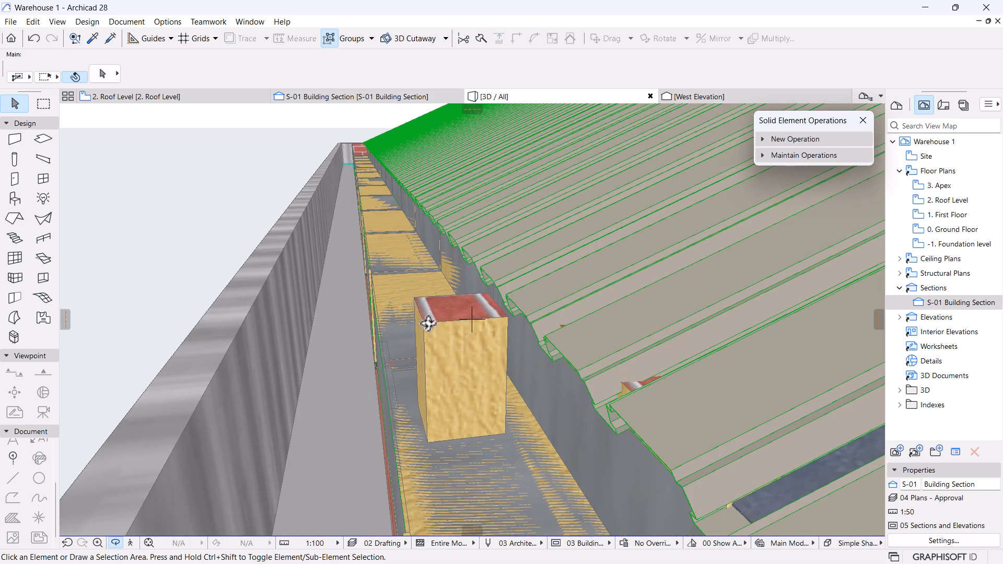
# Select the gutter on the 2. Roof Level floor plan.
pyautogui.click(160, 98)
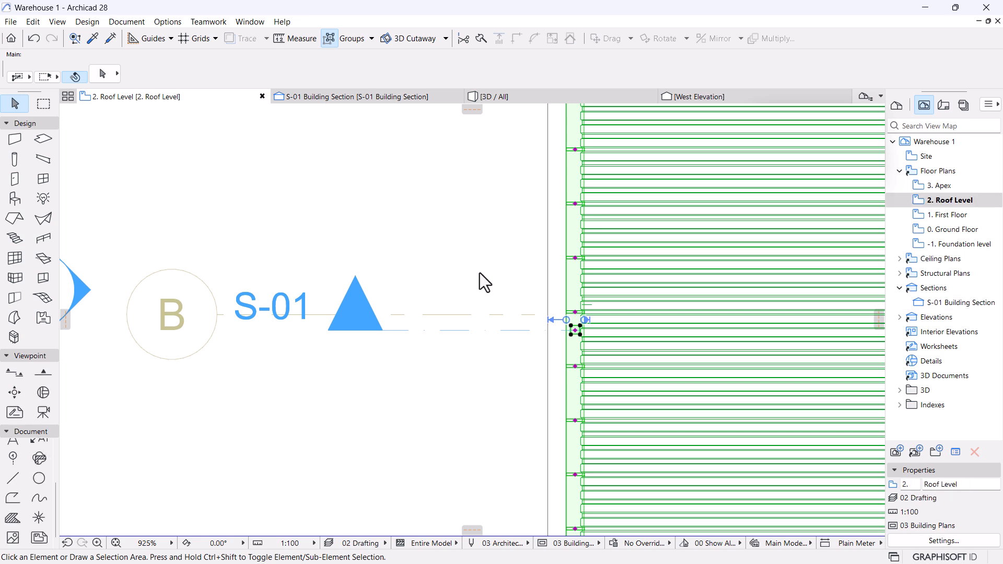
pyautogui.click(573, 328)
pyautogui.scroll(3, 604, 333)
pyautogui.scroll(4, 603, 333)
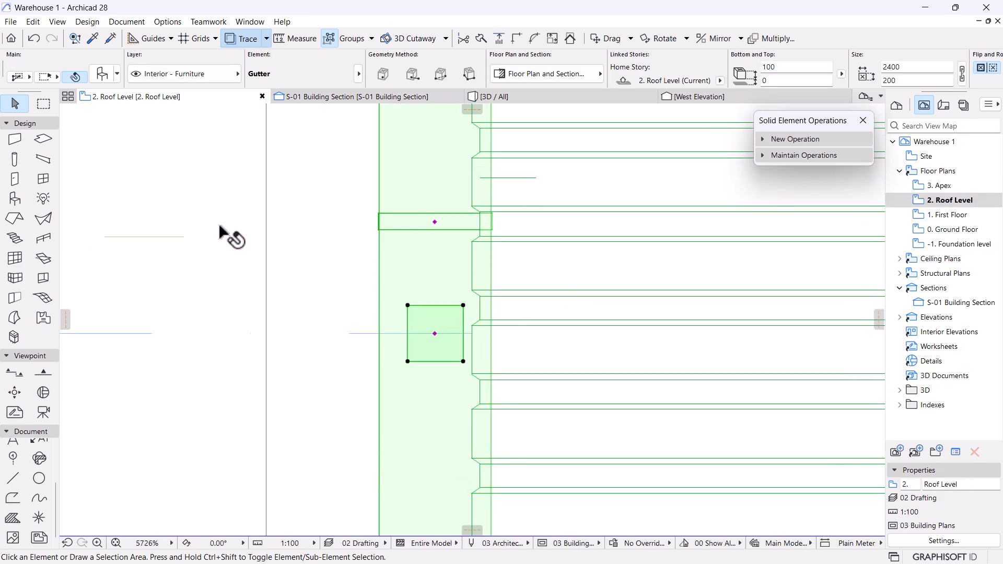
# Make Downspout Offset, found by searching 'DOWN', the default object to place.
pyautogui.press('Escape')
pyautogui.click(15, 199)
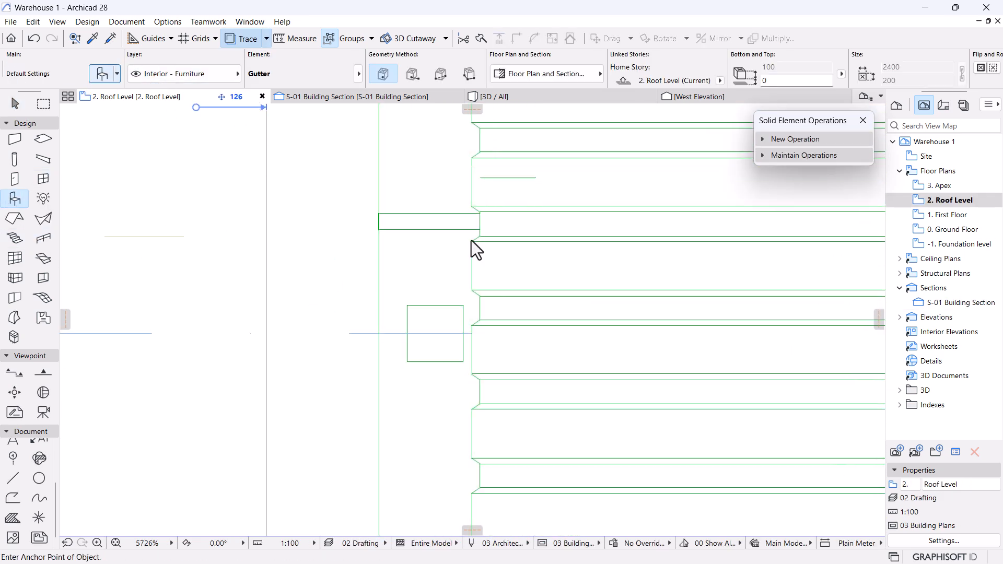
pyautogui.hotkey('ctrl', 't')
pyautogui.moveTo(276, 63); pyautogui.dragTo(225, 64)
pyautogui.write('DOWN')
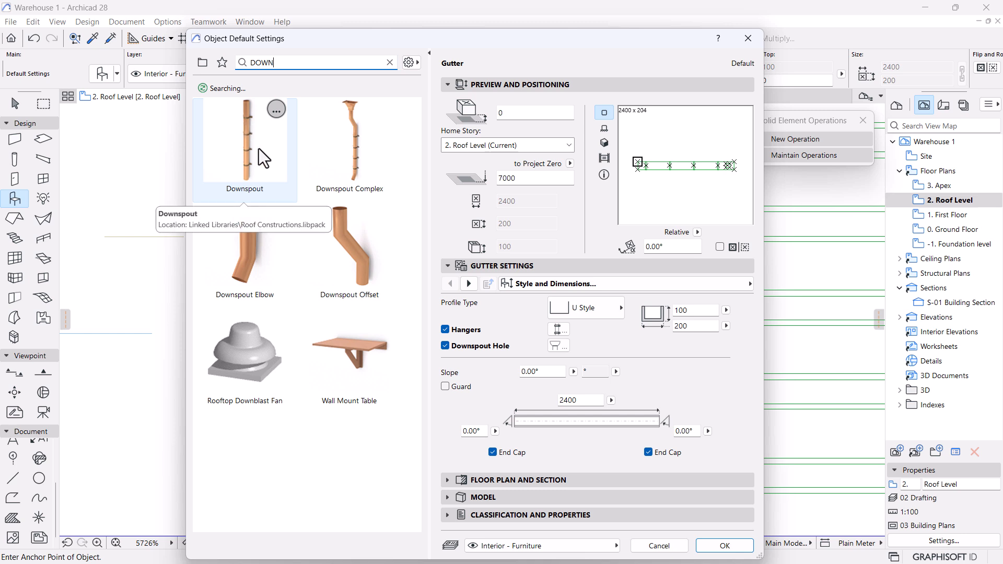
pyautogui.click(342, 253)
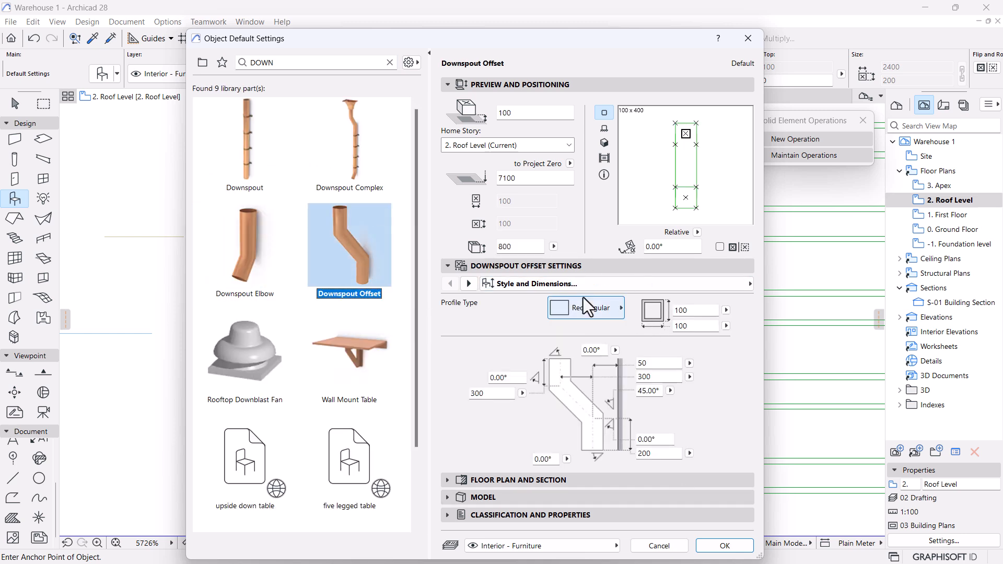
pyautogui.click(719, 554)
# Place a Downspout Offset at the gutter outlet and rotate it to face outward.
pyautogui.scroll(3, 422, 327)
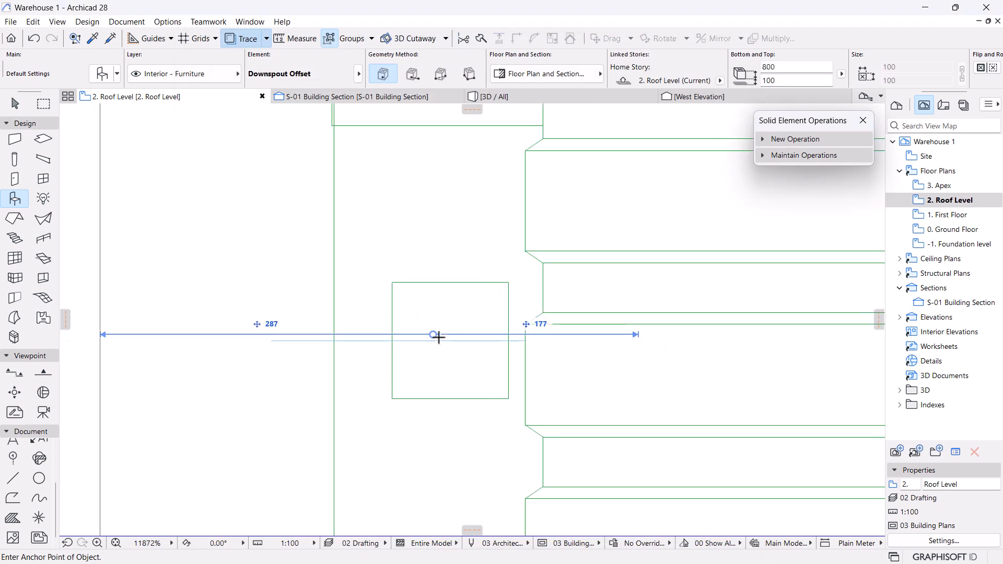
pyautogui.press('Escape')
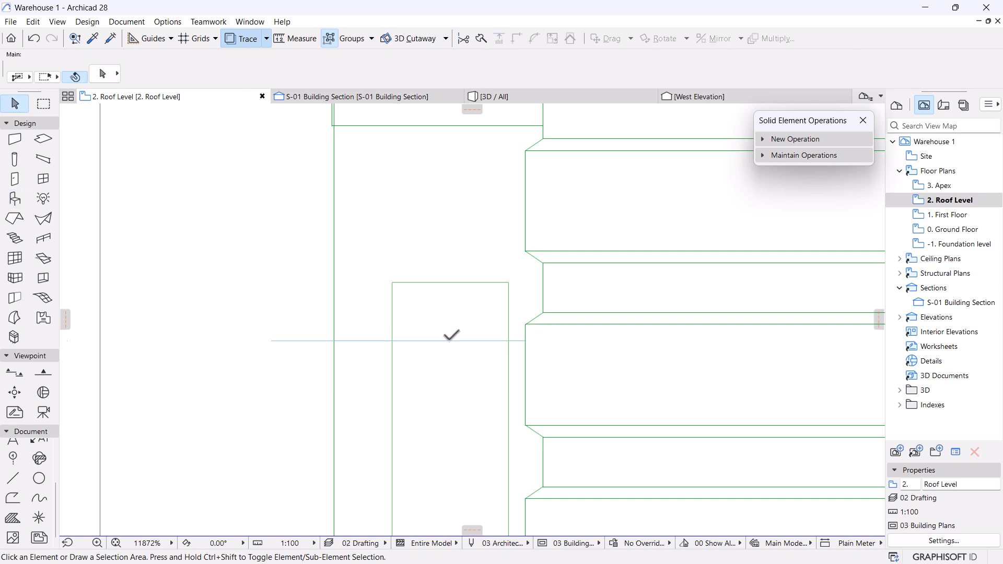
pyautogui.click(448, 339)
pyautogui.hotkey('ctrl', 'e')
pyautogui.click(448, 338)
pyautogui.click(450, 457)
pyautogui.click(262, 340)
# Open the S-01 Building Section to check the rotated downspout.
pyautogui.scroll(-3, 522, 337)
pyautogui.moveTo(426, 349); pyautogui.dragTo(442, 351, button='middle')
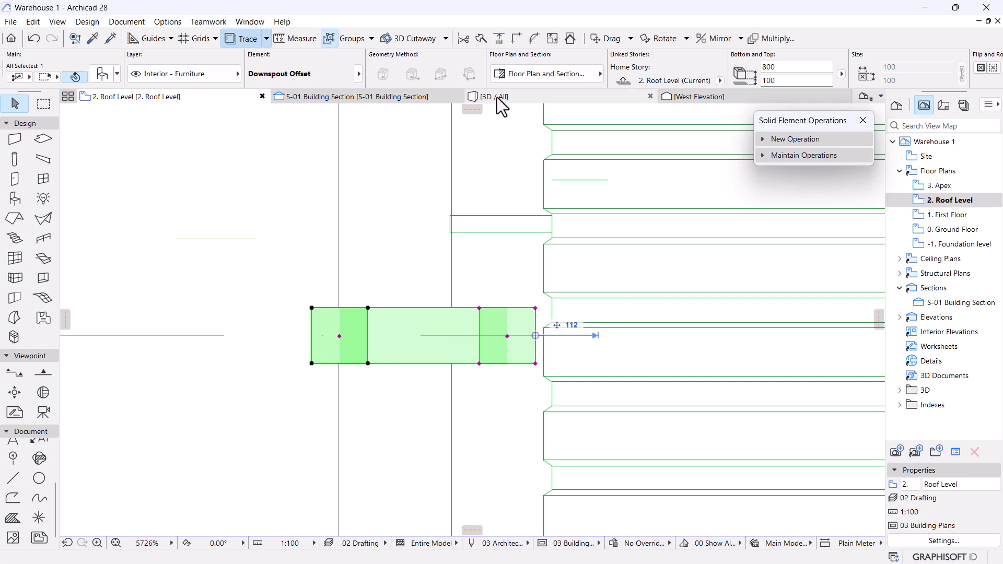
pyautogui.moveTo(497, 97)
pyautogui.click(356, 98)
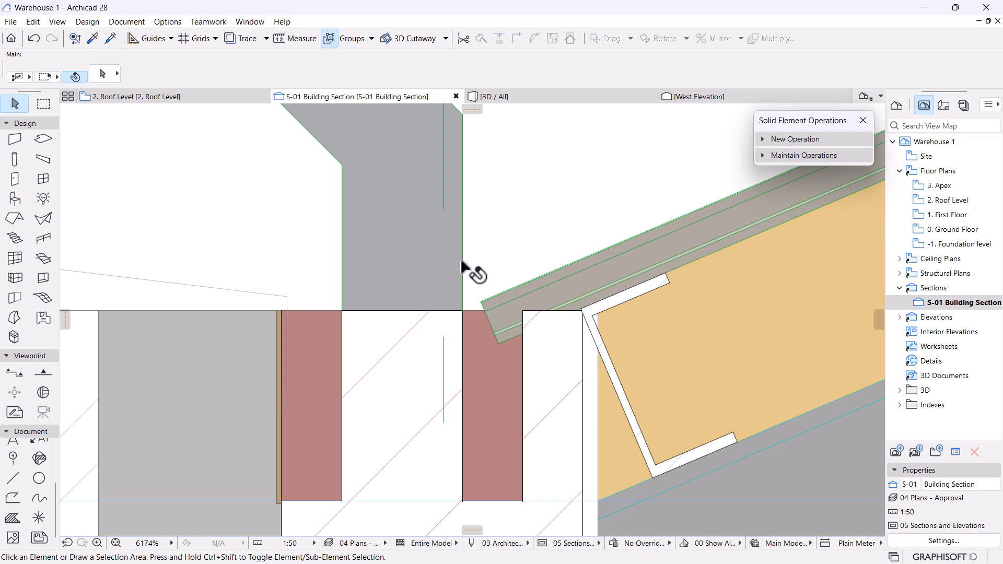
# Mirror the downspout offset about a vertical axis in the section.
pyautogui.scroll(-5, 491, 277)
pyautogui.scroll(3, 459, 309)
pyautogui.click(453, 273)
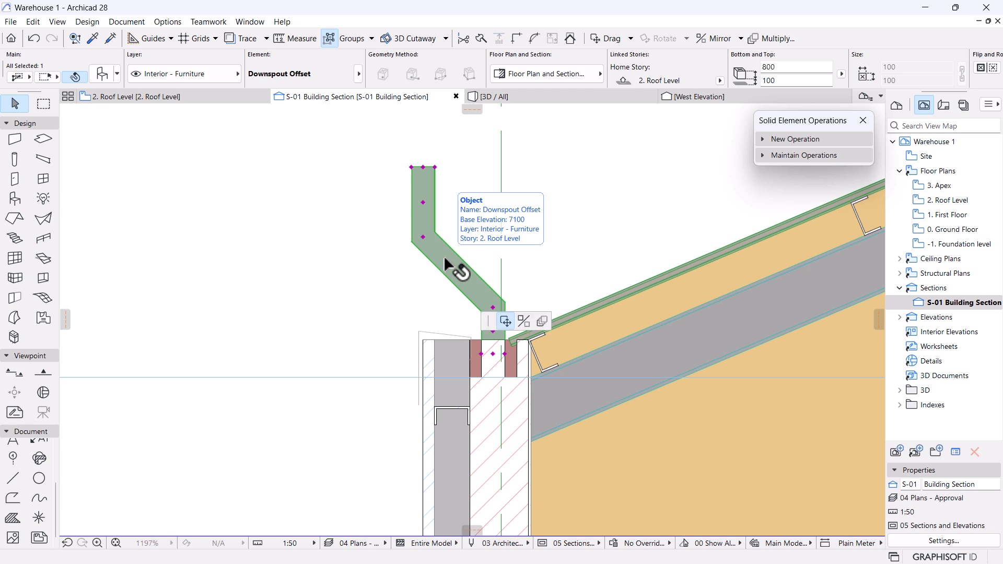
pyautogui.click(445, 258)
pyautogui.click(104, 115)
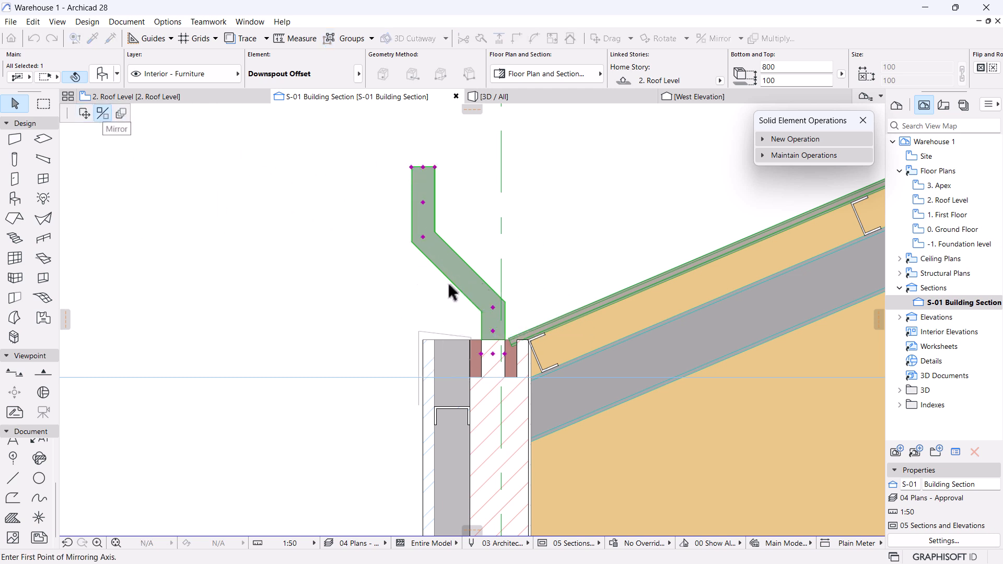
pyautogui.click(442, 314)
# Drag the downspout offset down 900 to a 6200 base elevation.
pyautogui.hotkey('ctrl', 'd')
pyautogui.click(485, 168)
pyautogui.scroll(2, 475, 341)
pyautogui.scroll(1, 488, 367)
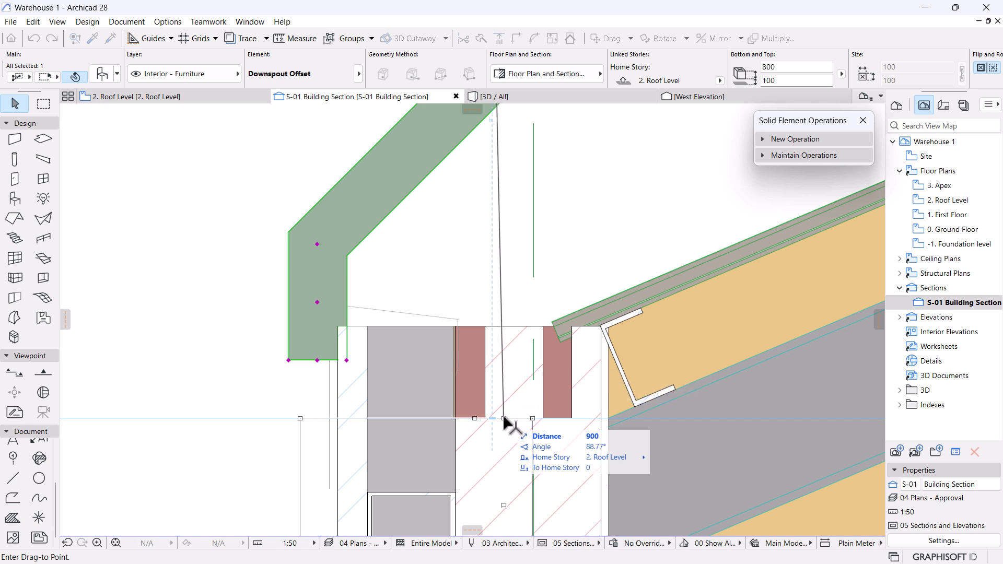
pyautogui.click(505, 418)
pyautogui.click(187, 100)
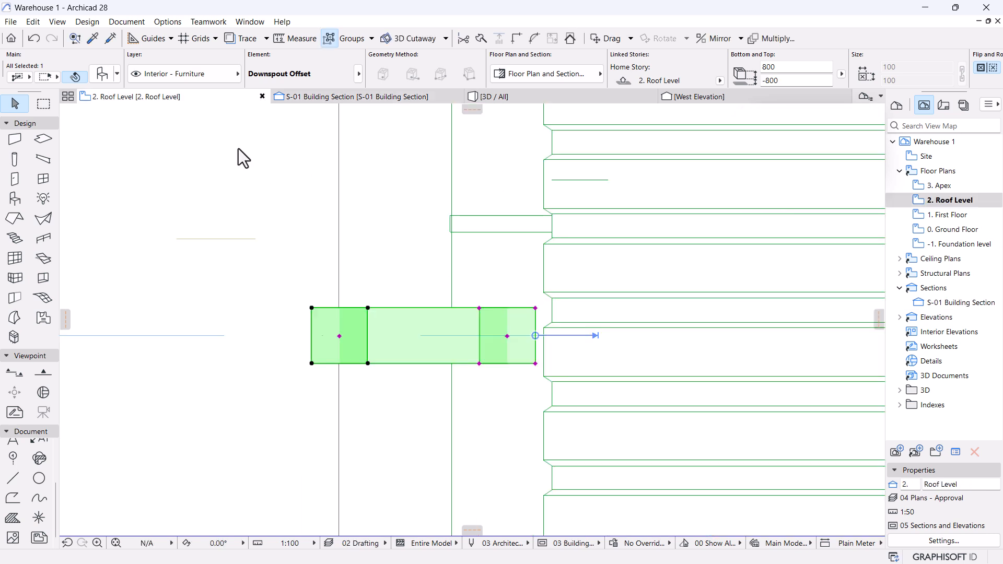
pyautogui.click(498, 336)
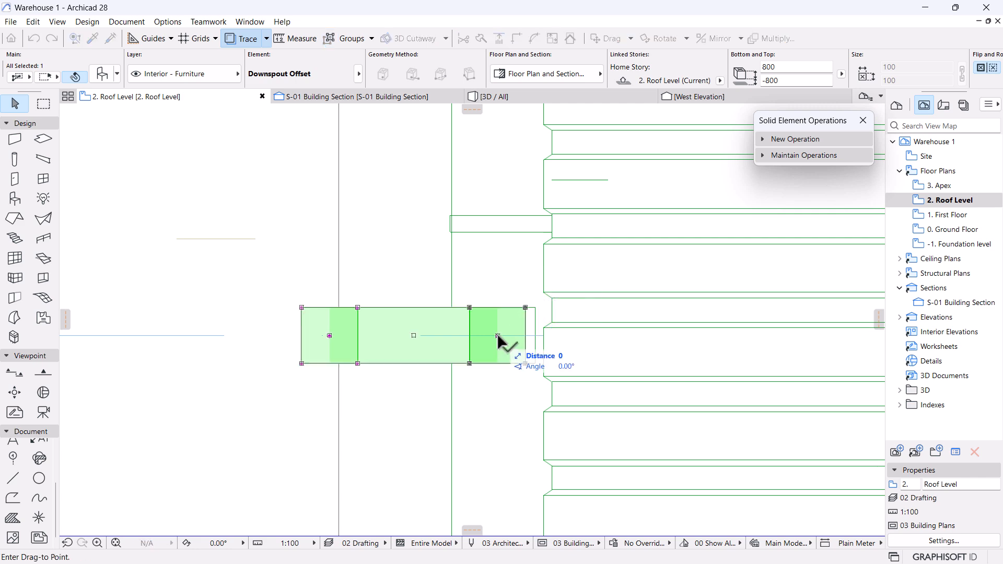
pyautogui.click(358, 99)
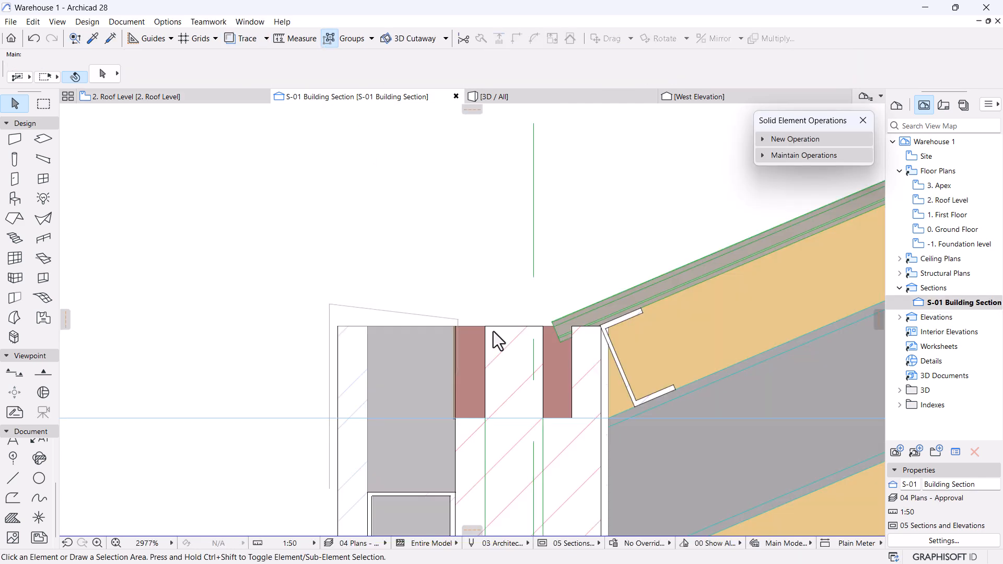
# Select the lowered downspout offset and probe its angle and length hotspots.
pyautogui.scroll(-5, 493, 331)
pyautogui.moveTo(493, 332); pyautogui.dragTo(486, 289, button='middle')
pyautogui.scroll(3, 485, 292)
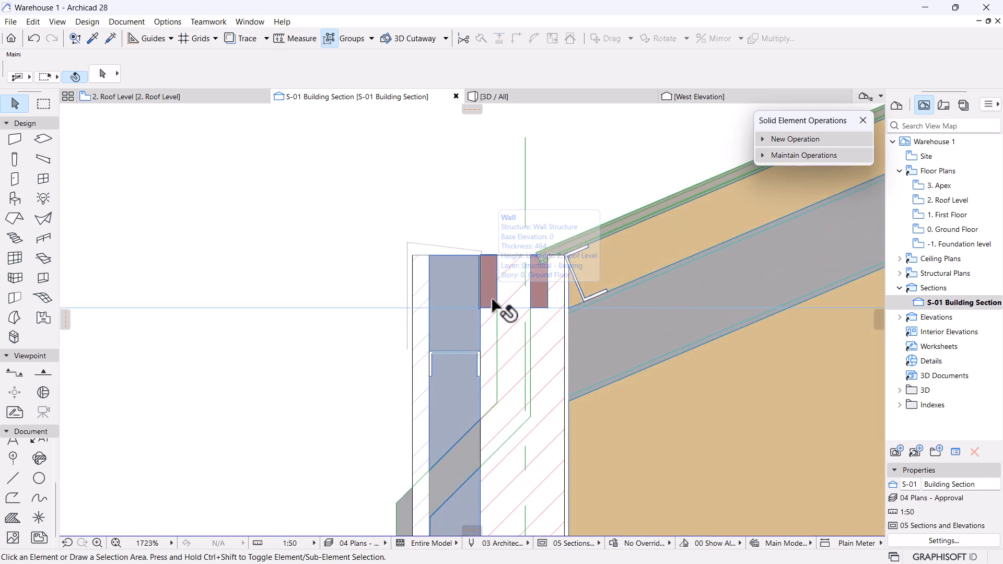
pyautogui.scroll(-3, 493, 319)
pyautogui.moveTo(493, 336); pyautogui.dragTo(490, 298, button='middle')
pyautogui.scroll(2, 470, 364)
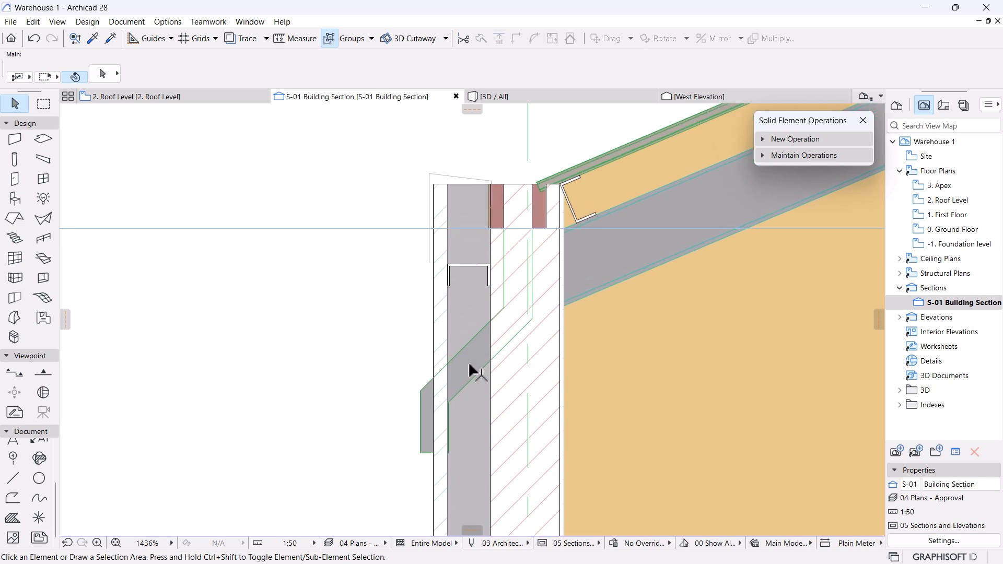
pyautogui.click(446, 451)
pyautogui.click(434, 425)
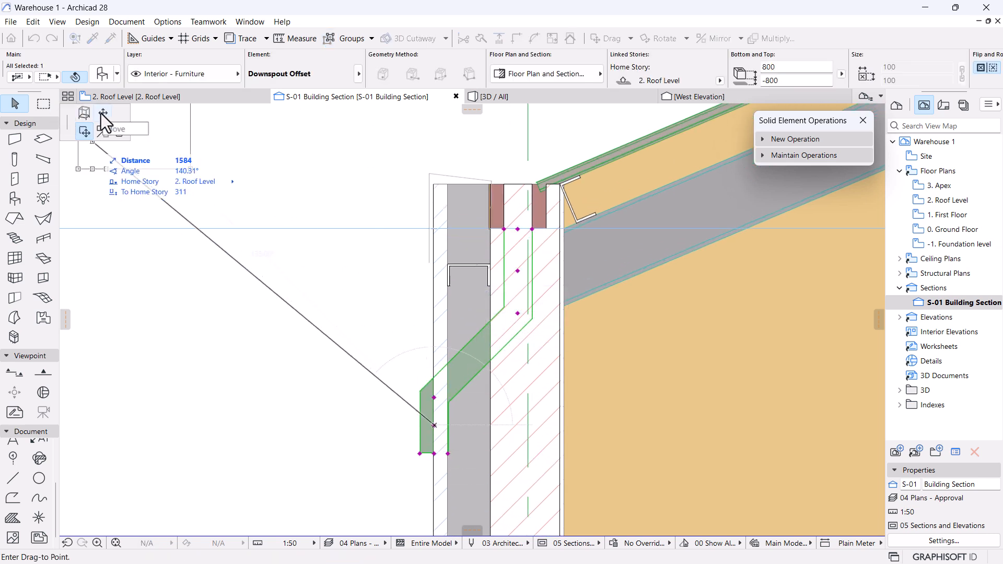
pyautogui.click(102, 113)
pyautogui.press('Escape')
pyautogui.click(434, 398)
pyautogui.press('Escape')
# Stretch the offset's lower straight leg to 185.
pyautogui.click(434, 454)
pyautogui.press('Escape')
pyautogui.click(517, 314)
pyautogui.press('Escape')
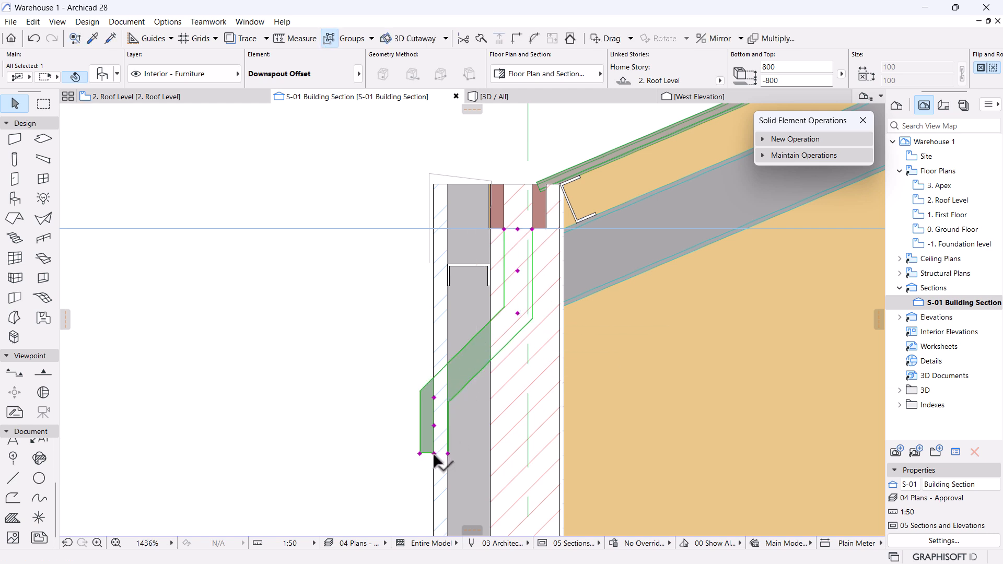
pyautogui.click(434, 454)
pyautogui.click(434, 425)
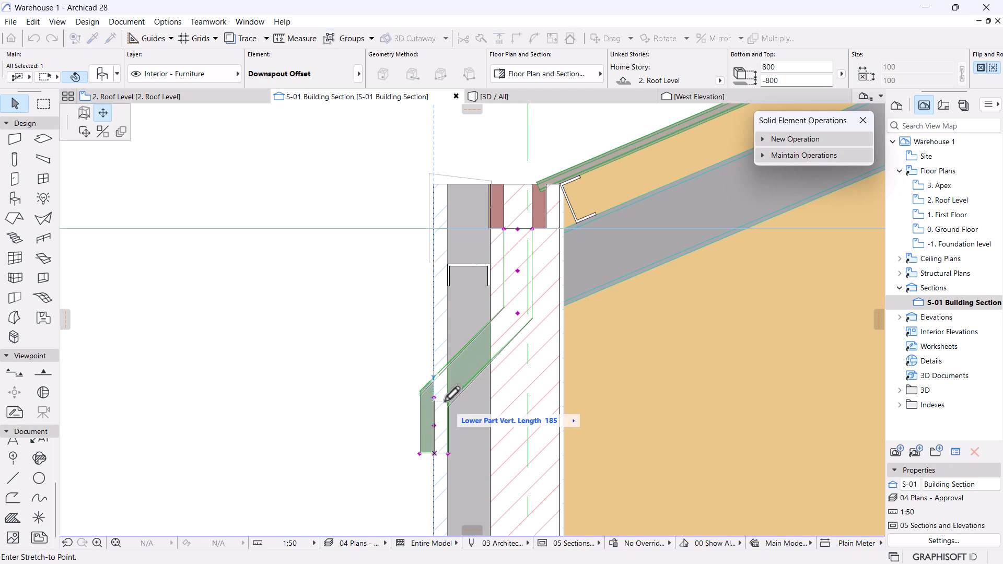
pyautogui.click(441, 436)
# Move the whole offset piece to the right across the wall.
pyautogui.hotkey('ctrl', 'd')
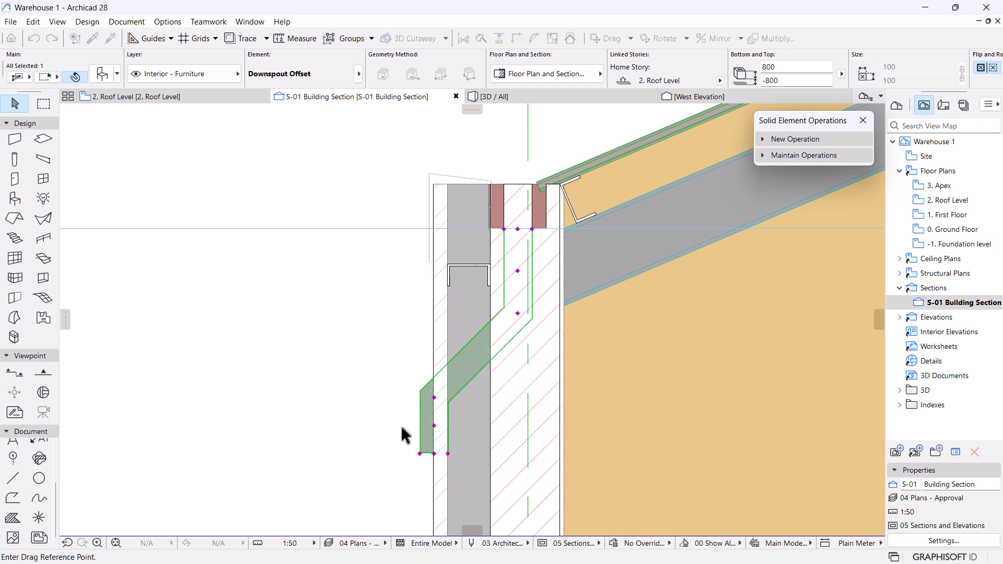
pyautogui.click(420, 452)
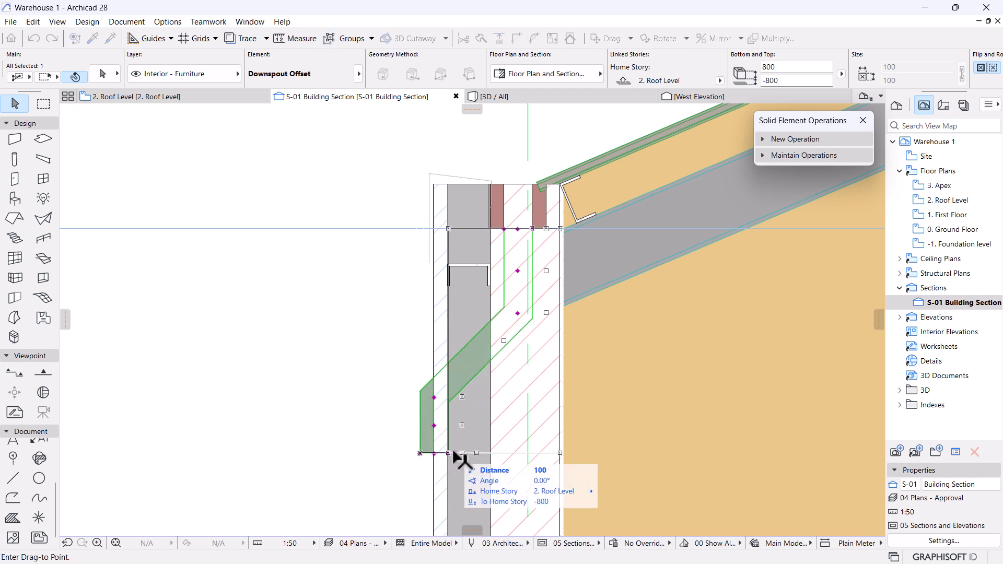
pyautogui.click(481, 448)
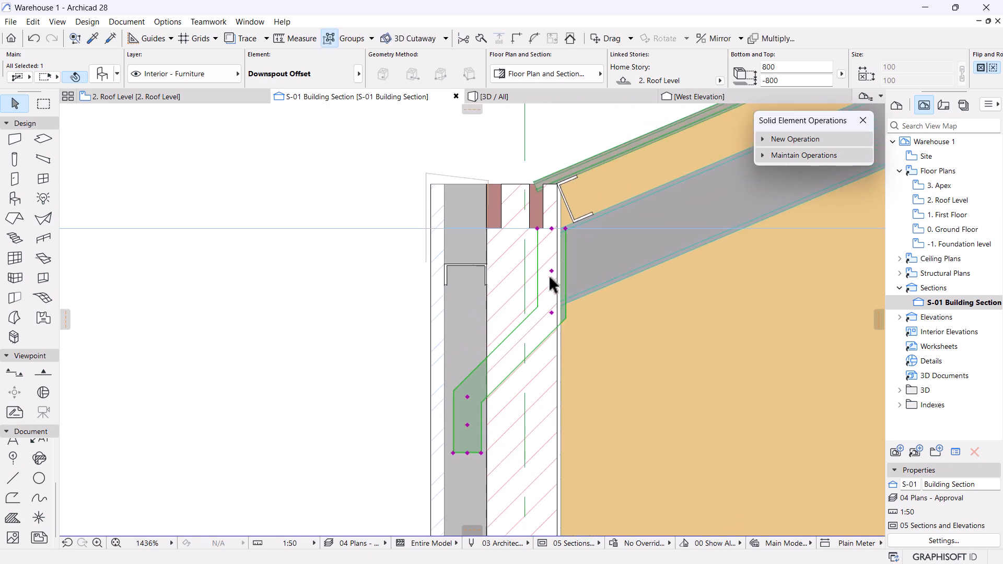
# Extend the offset's upper straight leg to about 206.
pyautogui.scroll(2, 549, 277)
pyautogui.click(552, 267)
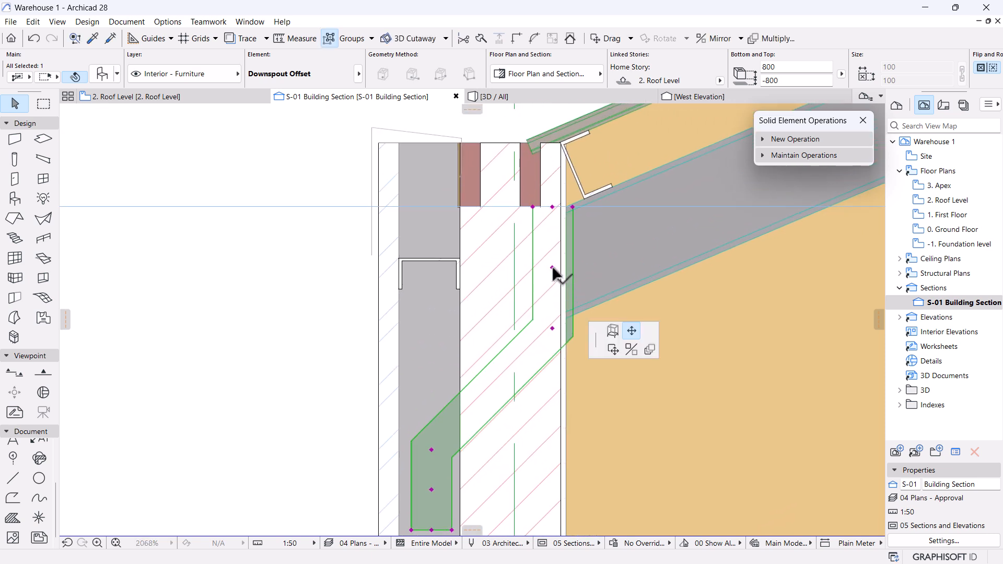
pyautogui.click(552, 328)
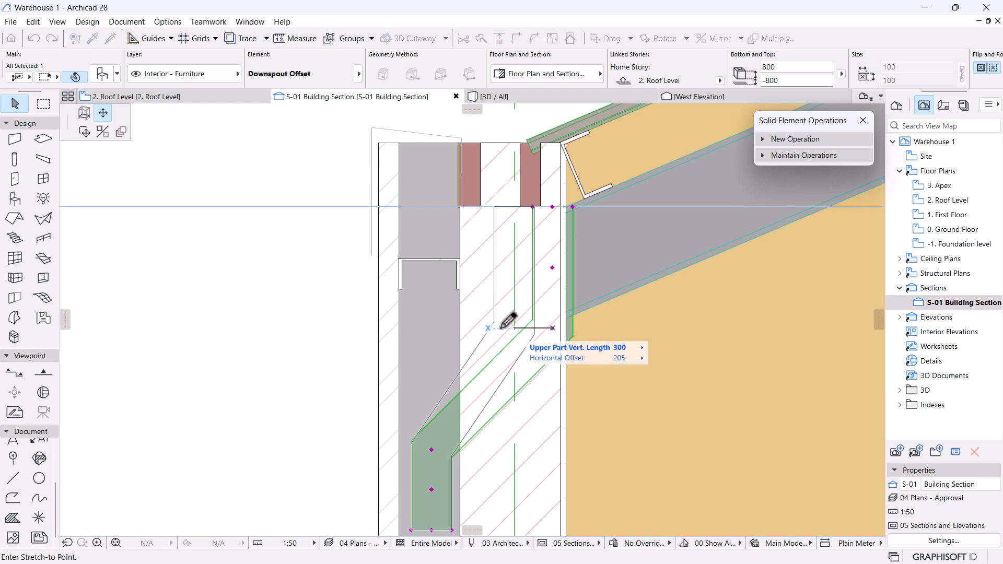
pyautogui.click(501, 206)
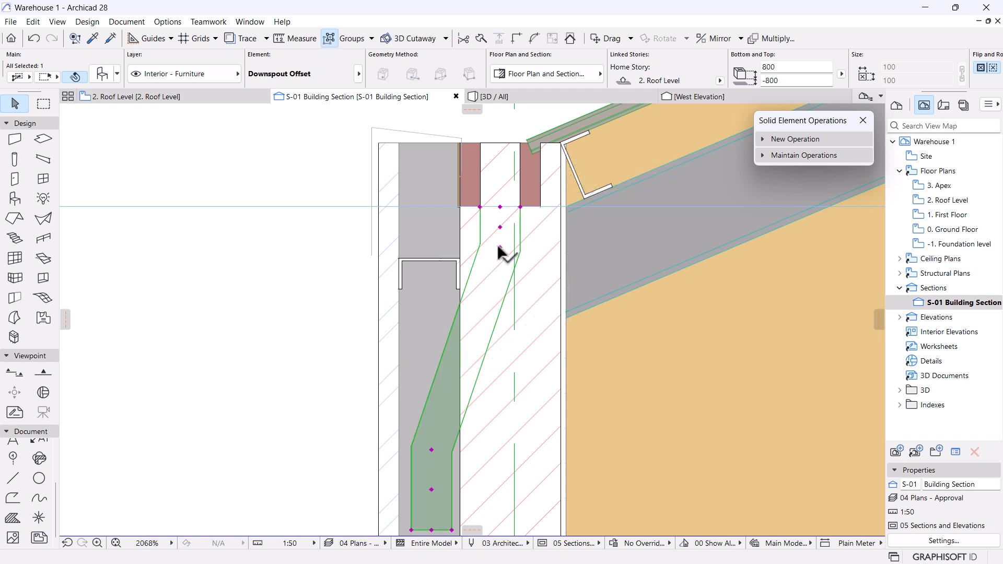
pyautogui.click(500, 247)
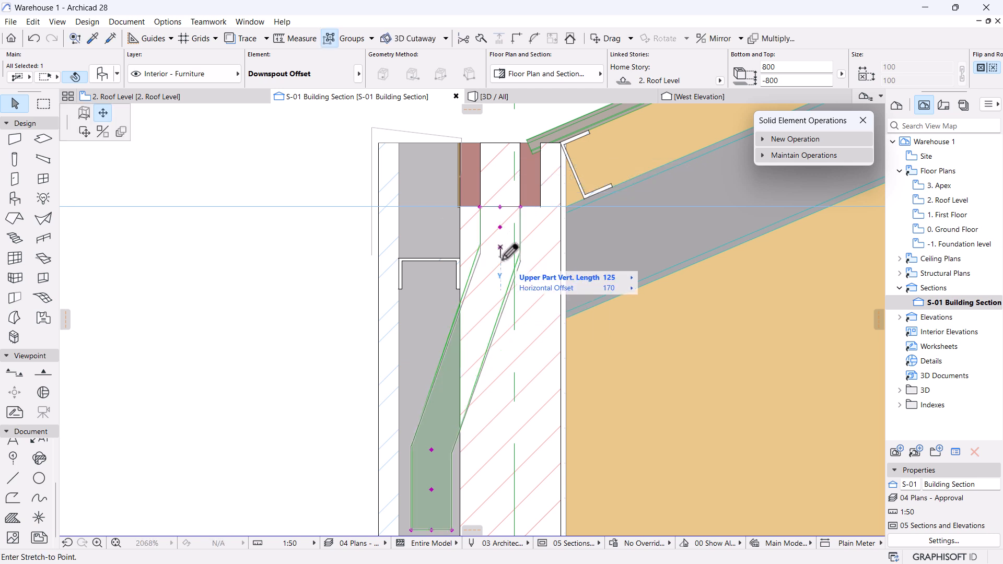
pyautogui.click(501, 286)
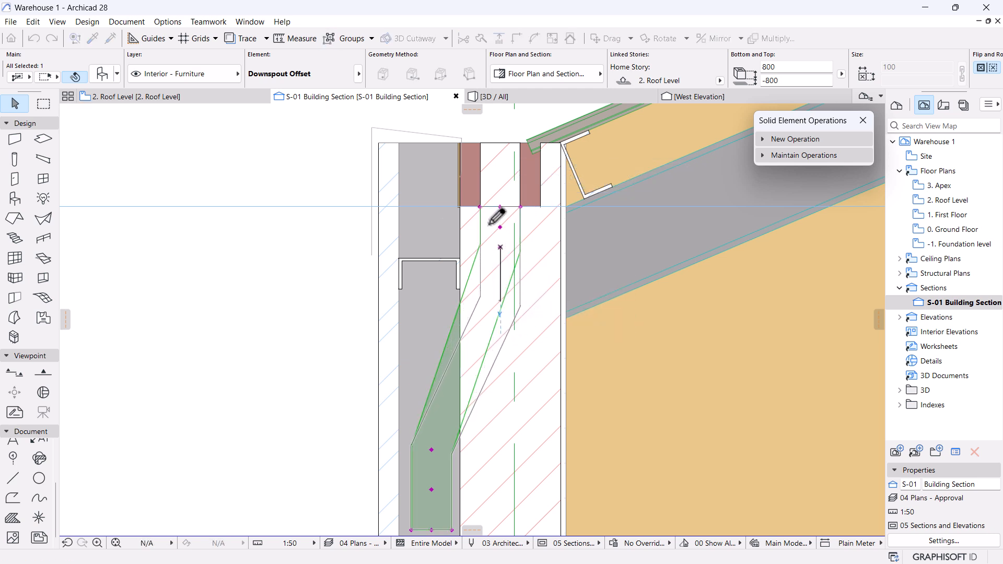
# Set the offset's lower straight leg to 200 and deselect it.
pyautogui.scroll(-2, 491, 228)
pyautogui.scroll(-1, 491, 228)
pyautogui.click(461, 384)
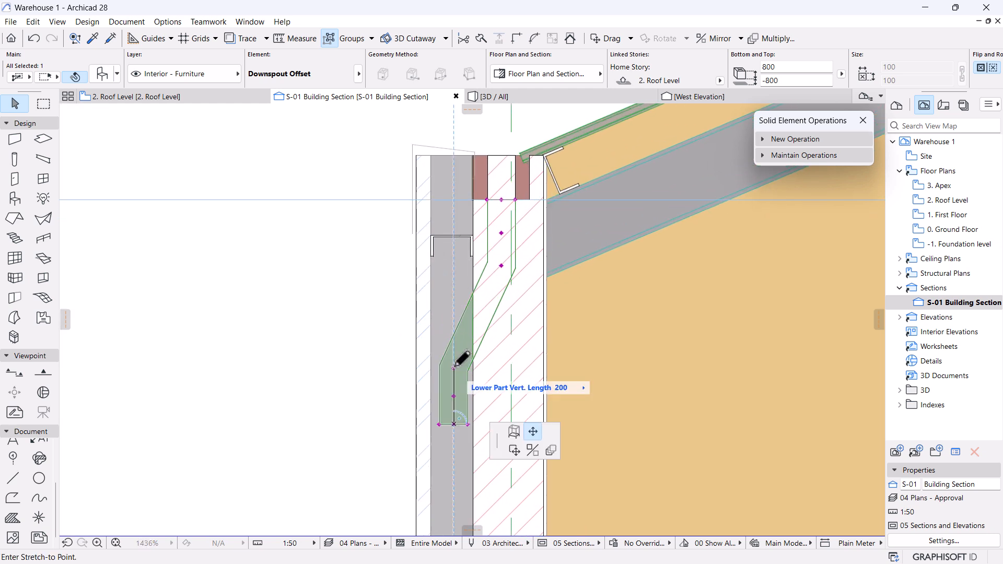
pyautogui.click(454, 306)
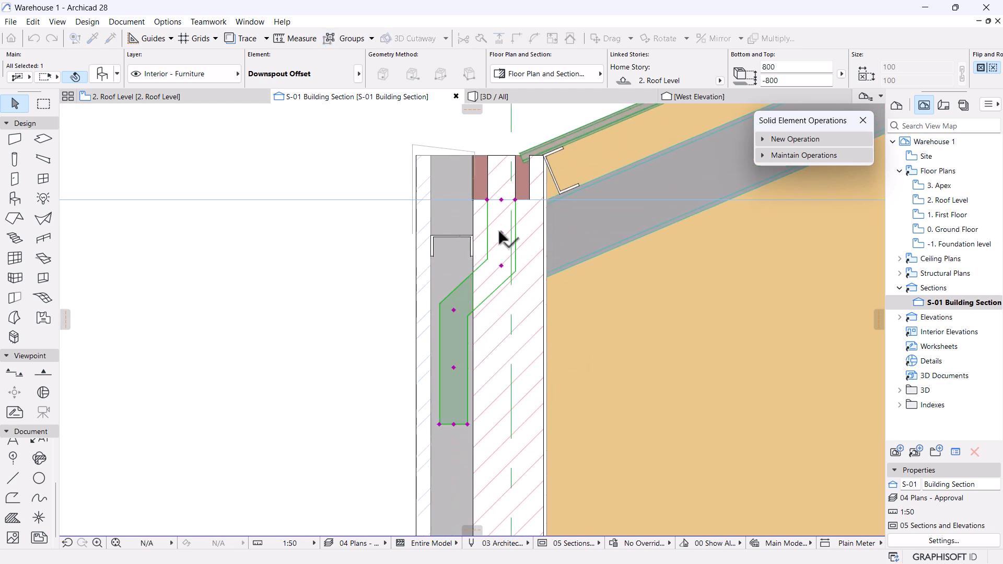
pyautogui.click(500, 263)
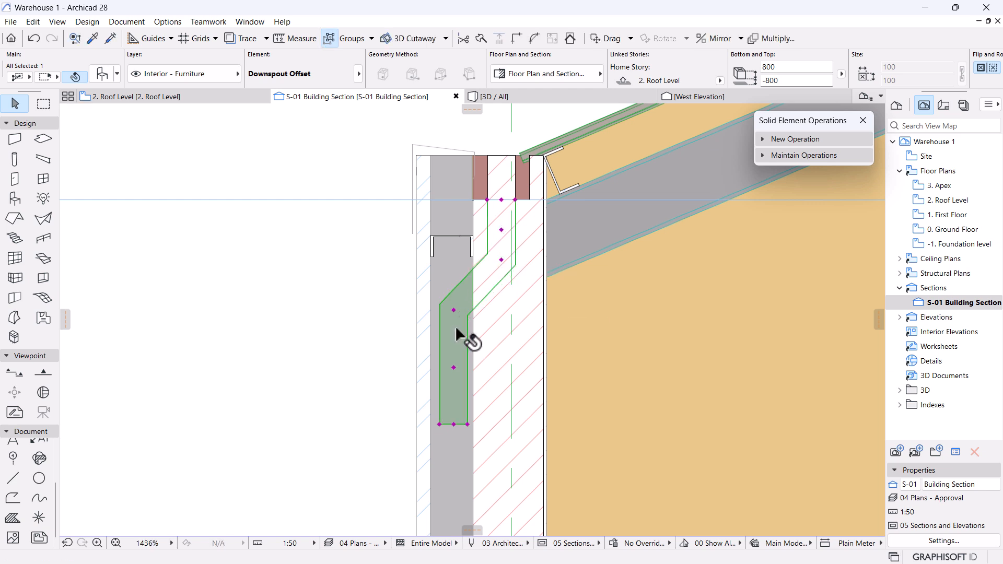
pyautogui.click(454, 310)
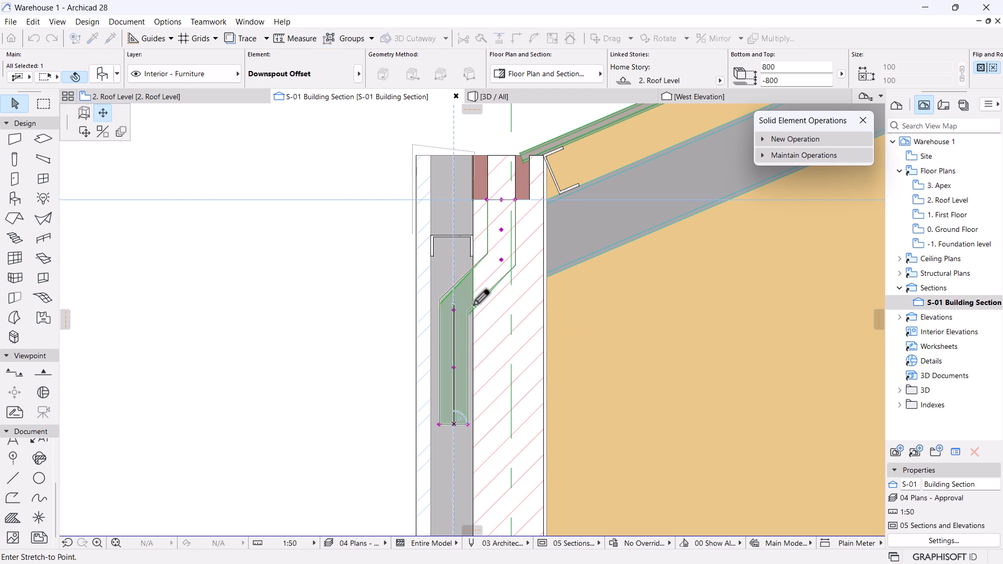
pyautogui.click(502, 300)
pyautogui.click(341, 340)
pyautogui.scroll(-5, 488, 297)
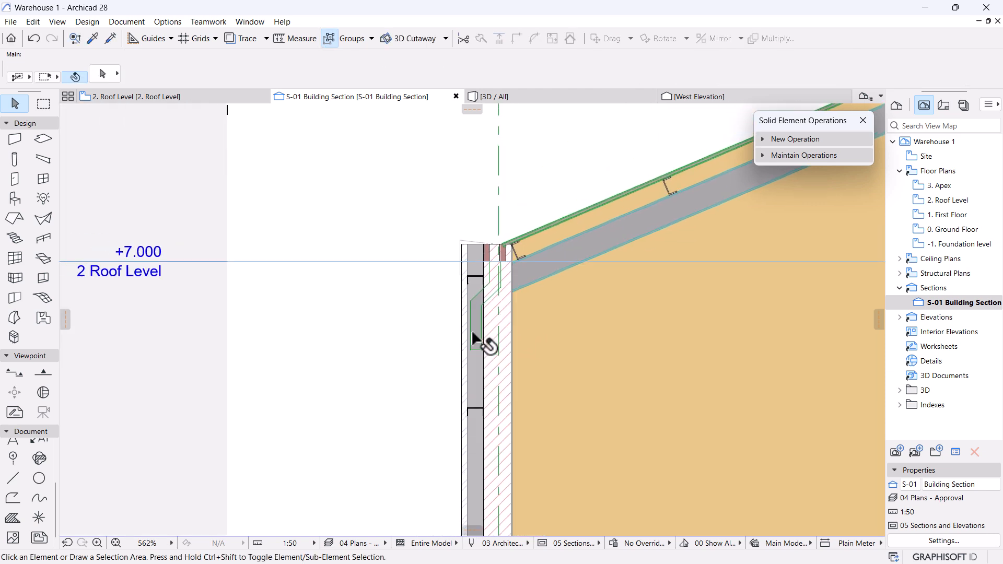
# Raise the downspout offset's bottom end to shorten it slightly.
pyautogui.scroll(-1, 474, 328)
pyautogui.scroll(5, 470, 288)
pyautogui.click(481, 374)
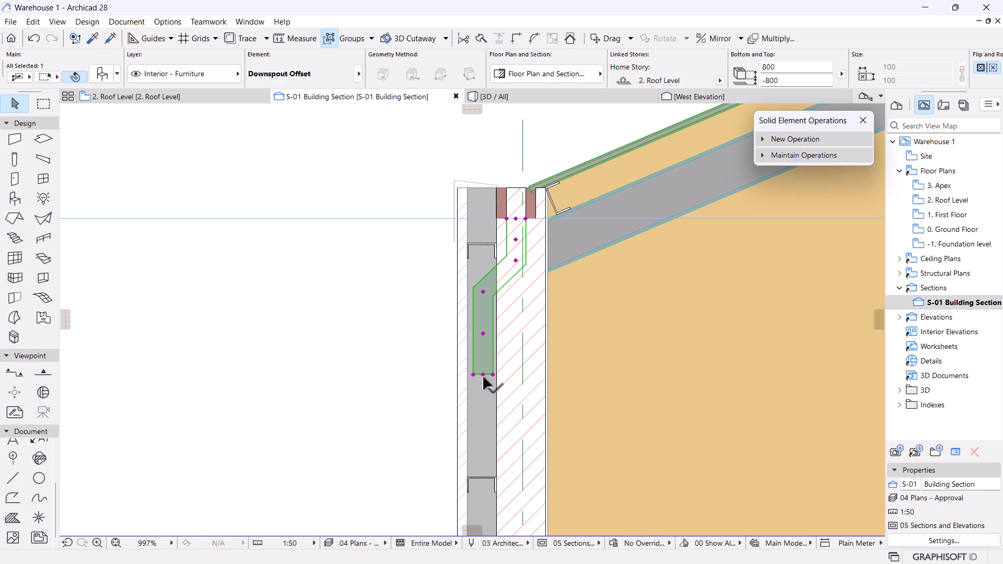
pyautogui.click(483, 374)
pyautogui.click(486, 345)
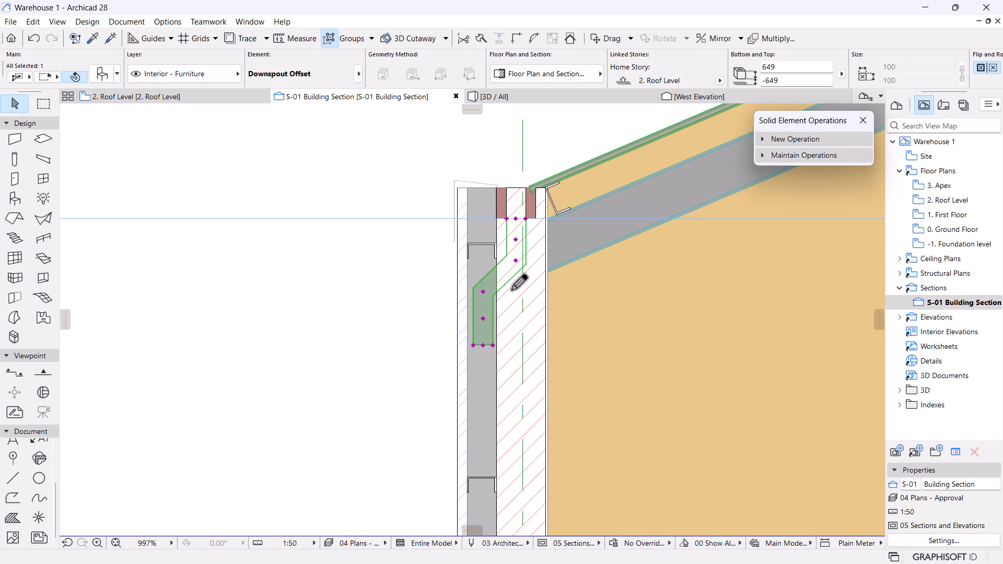
pyautogui.scroll(-5, 519, 293)
pyautogui.press('Escape')
# Copy the downspout offset 273 lower down the wall.
pyautogui.scroll(-3, 376, 296)
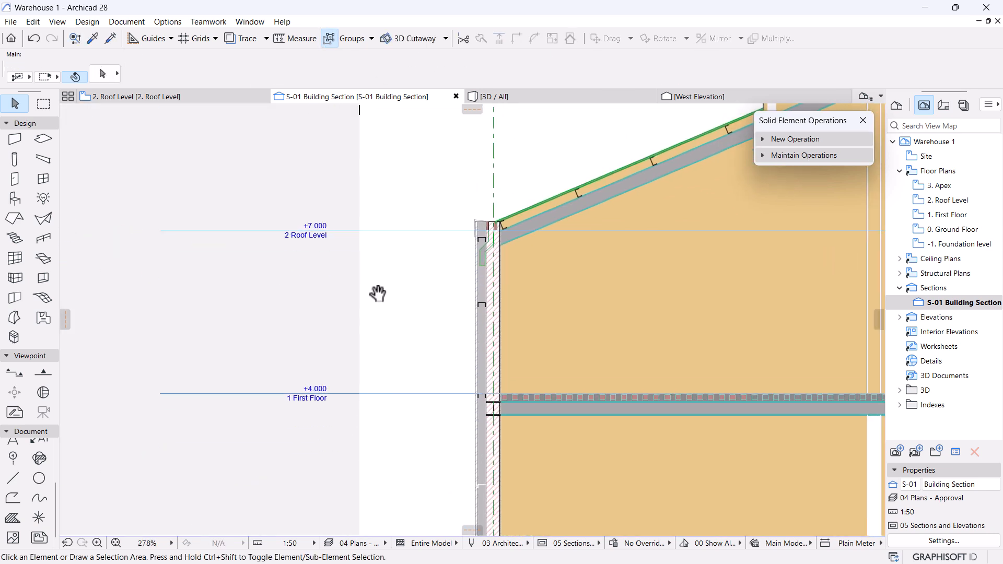
pyautogui.scroll(7, 478, 192)
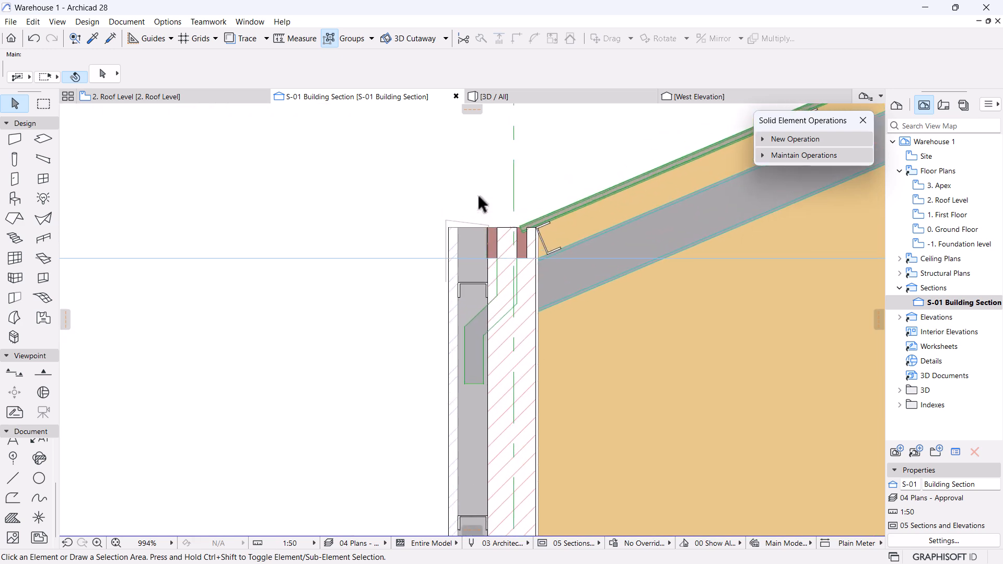
pyautogui.scroll(-10, 478, 192)
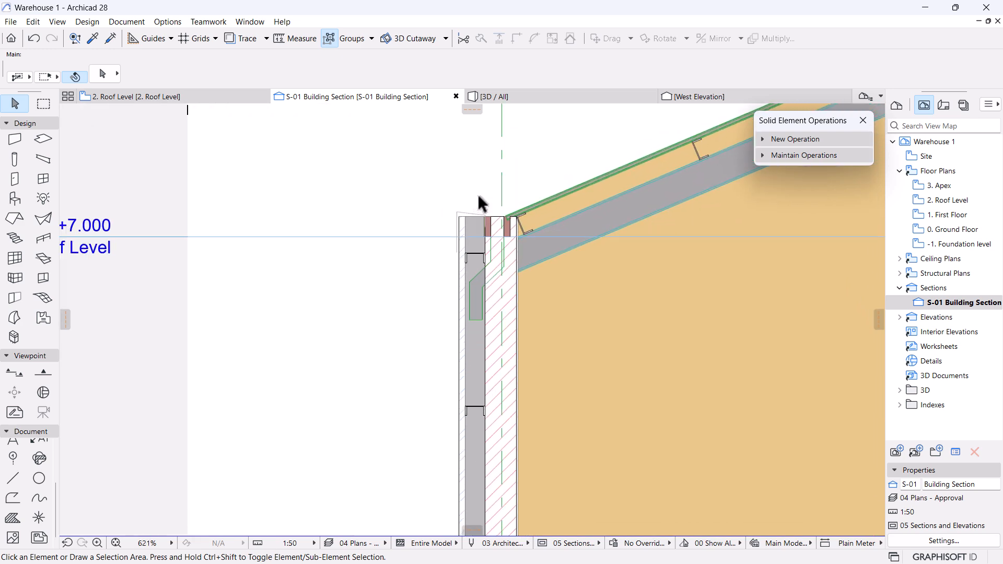
pyautogui.scroll(11, 469, 251)
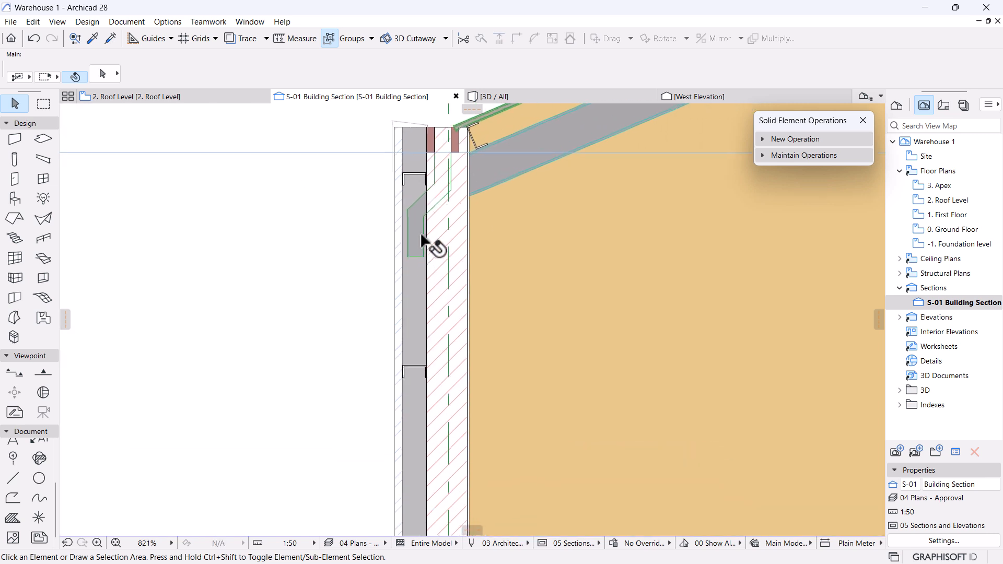
pyautogui.click(414, 209)
pyautogui.moveTo(388, 193); pyautogui.dragTo(427, 241, button='middle')
pyautogui.scroll(1, 446, 253)
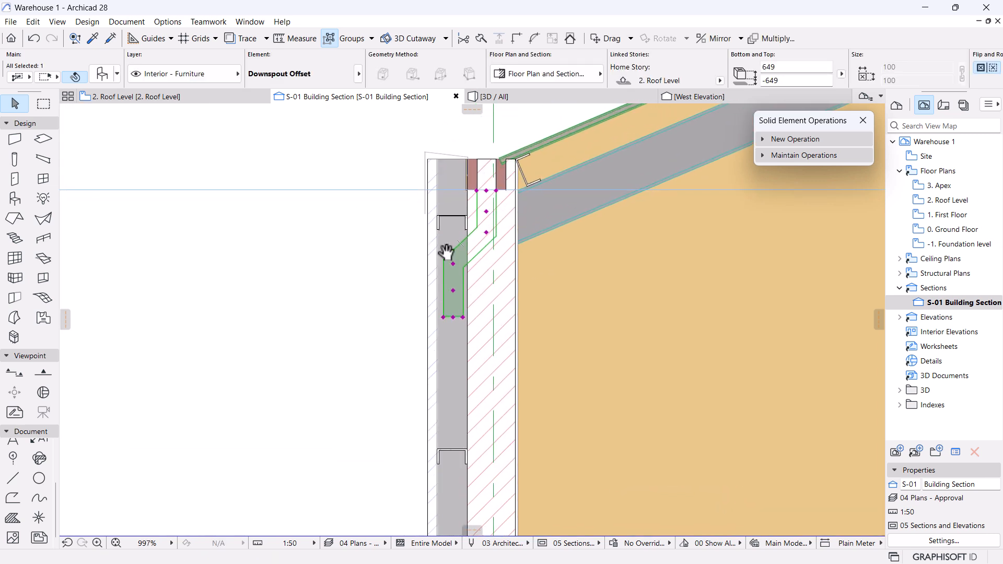
pyautogui.hotkey('ctrl', 'shift', 'd')
pyautogui.click(452, 263)
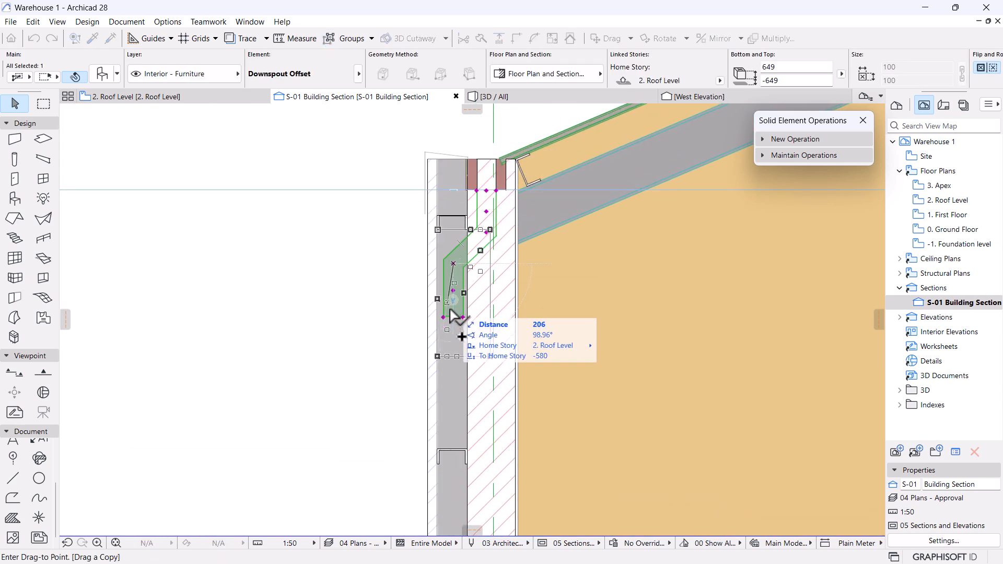
pyautogui.click(453, 317)
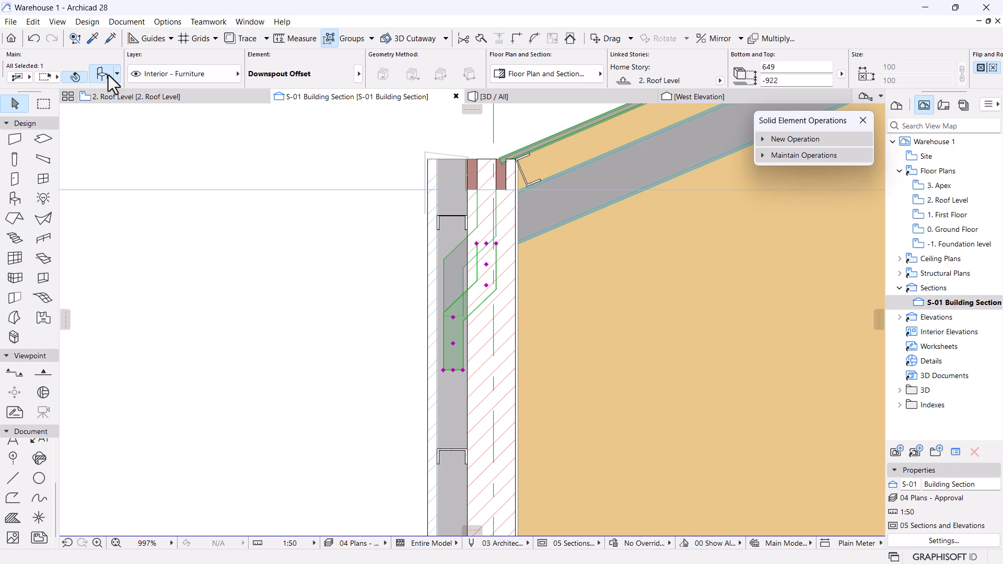
# Replace the copy with a straight Downspout object.
pyautogui.hotkey('ctrl', 't')
pyautogui.click(252, 151)
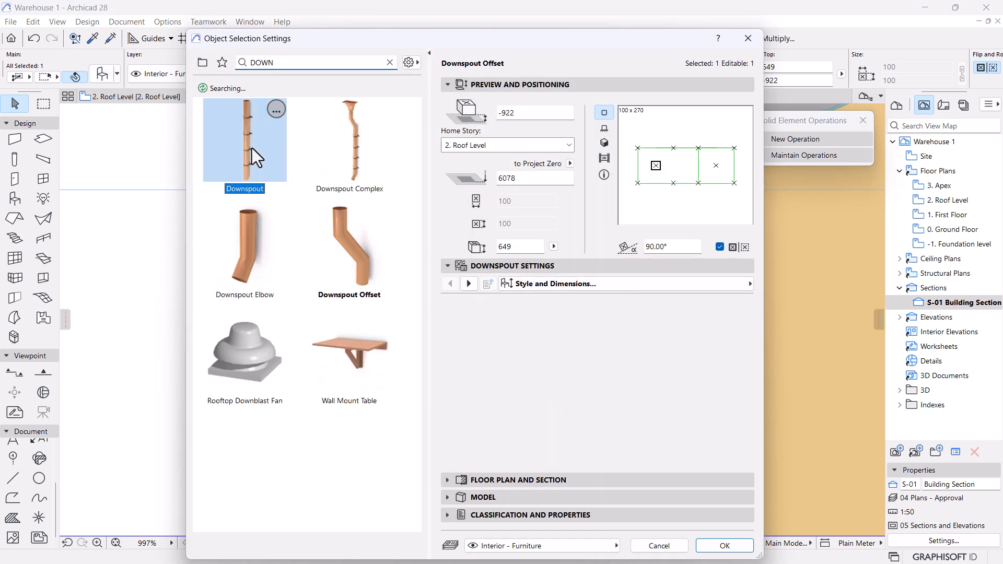
pyautogui.click(722, 545)
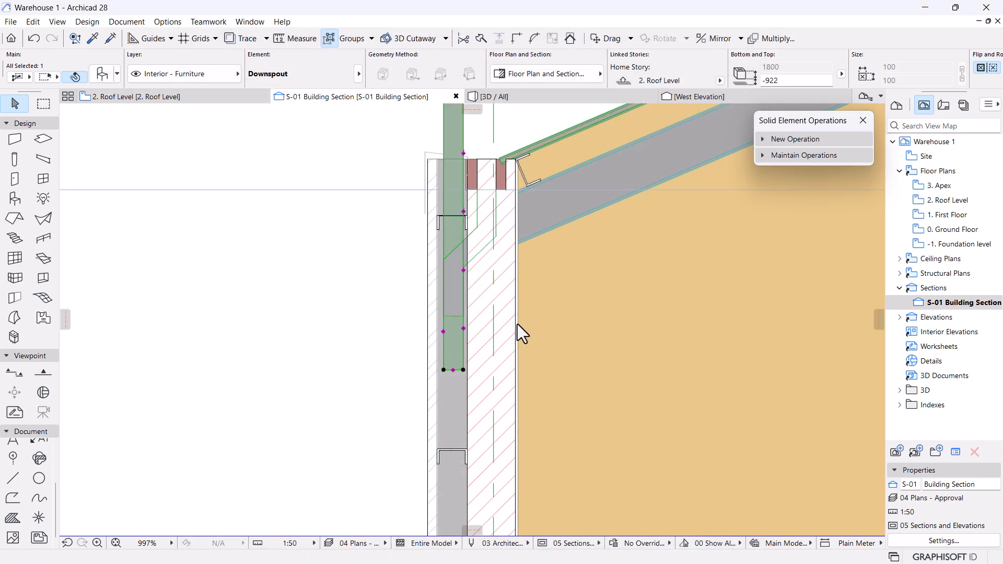
pyautogui.scroll(-5, 517, 325)
# Extend the straight downspout down the wall to 5341 length, bottom at -6227.
pyautogui.hotkey('ctrl', 'd')
pyautogui.click(496, 236)
pyautogui.scroll(6, 500, 334)
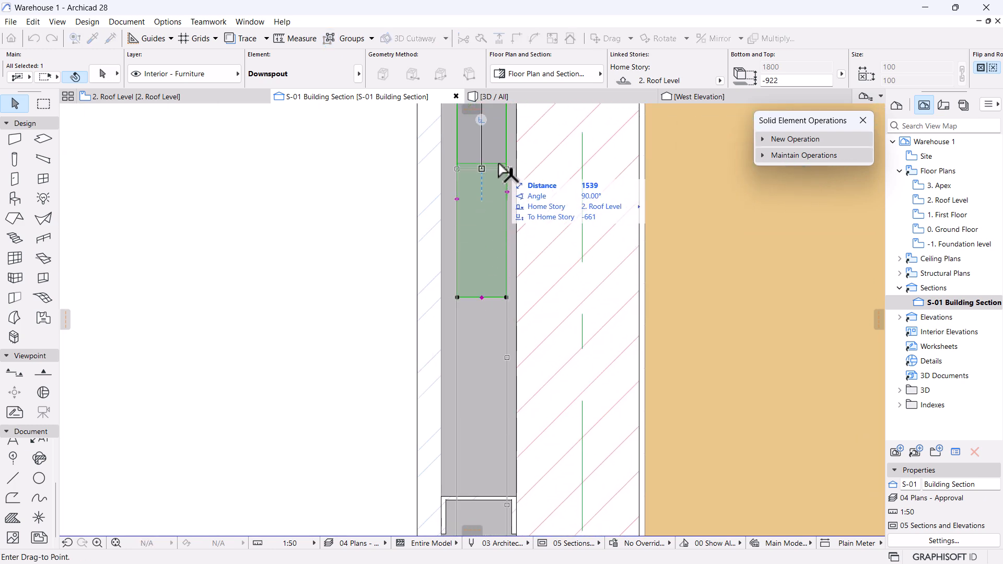
pyautogui.scroll(-6, 500, 166)
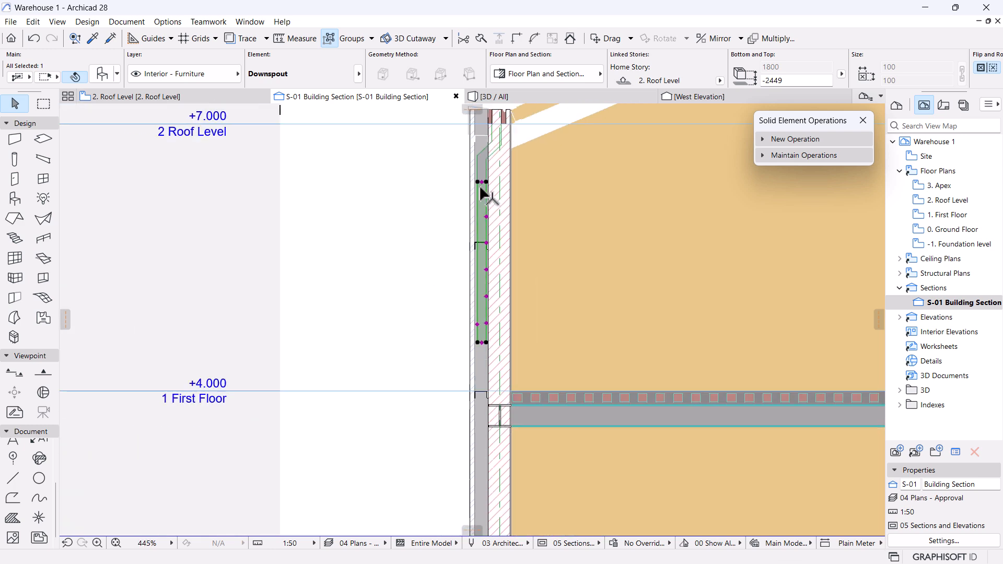
pyautogui.click(482, 327)
pyautogui.scroll(-4, 488, 334)
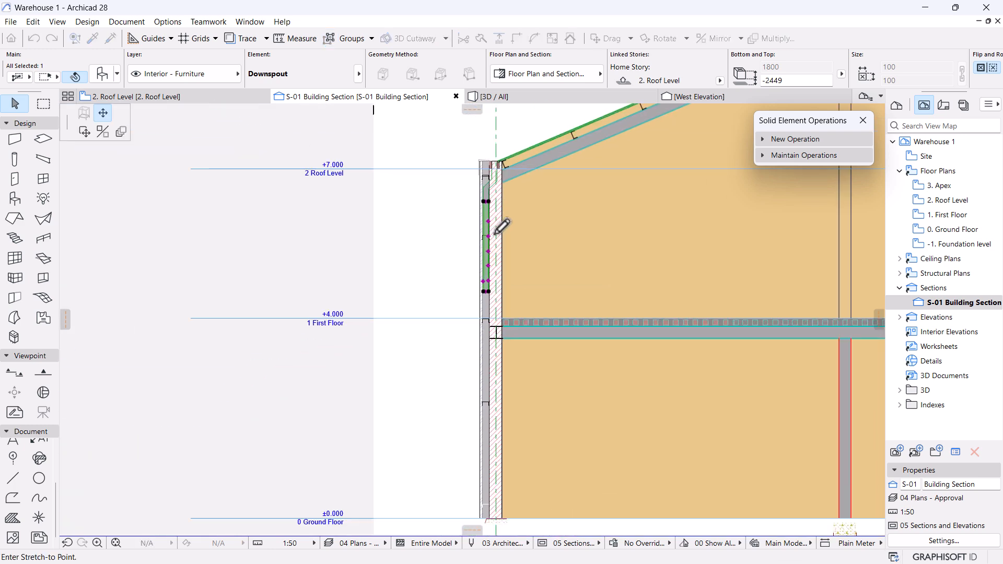
pyautogui.scroll(5, 502, 347)
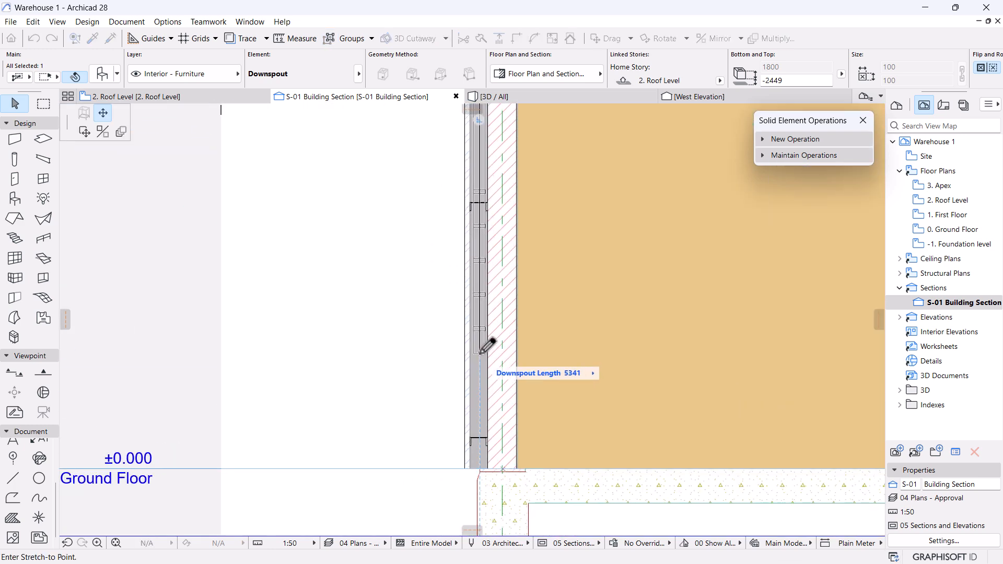
pyautogui.click(481, 354)
pyautogui.scroll(-3, 481, 355)
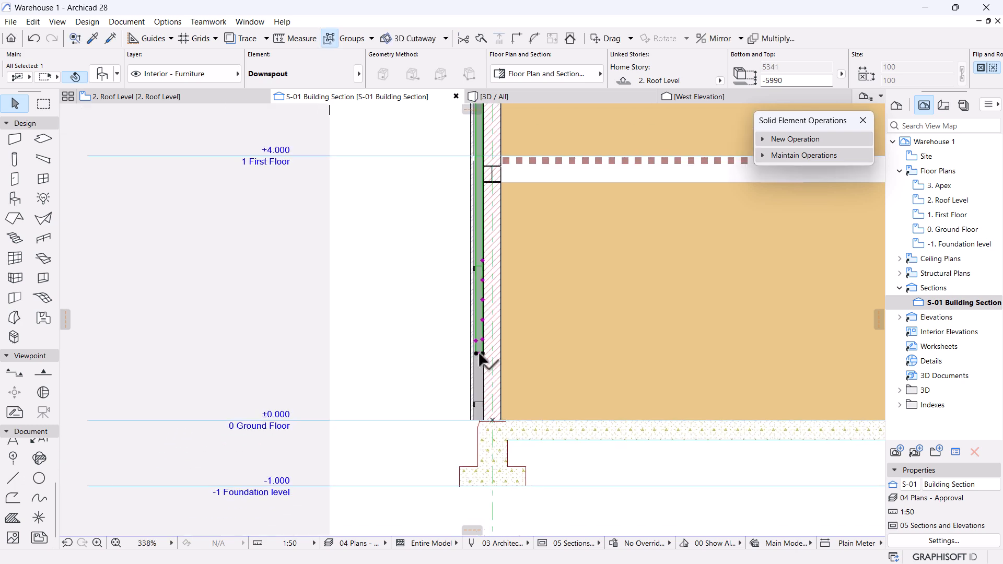
# Place a copy of the downspout just below its bottom end.
pyautogui.click(479, 353)
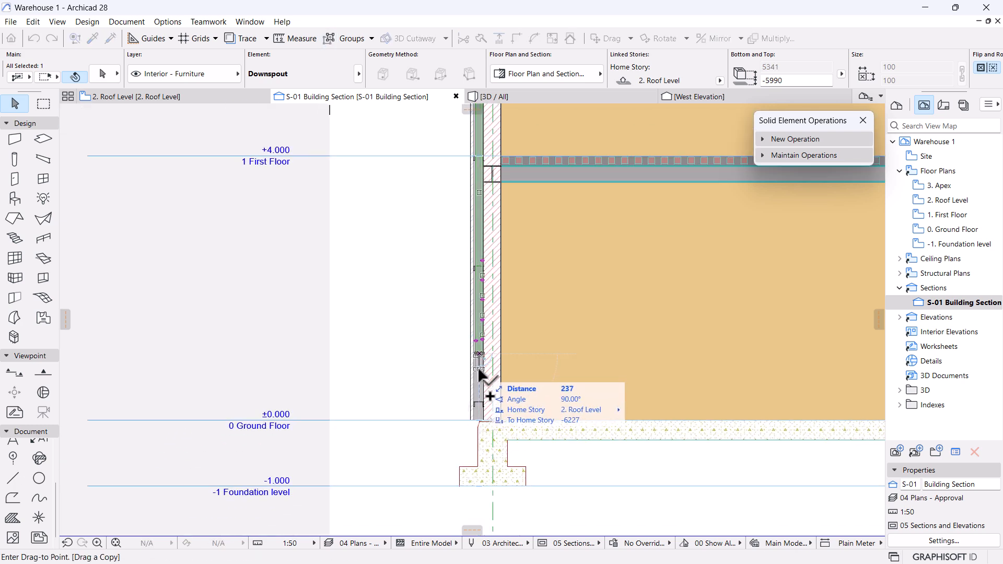
pyautogui.click(480, 369)
pyautogui.scroll(2, 494, 262)
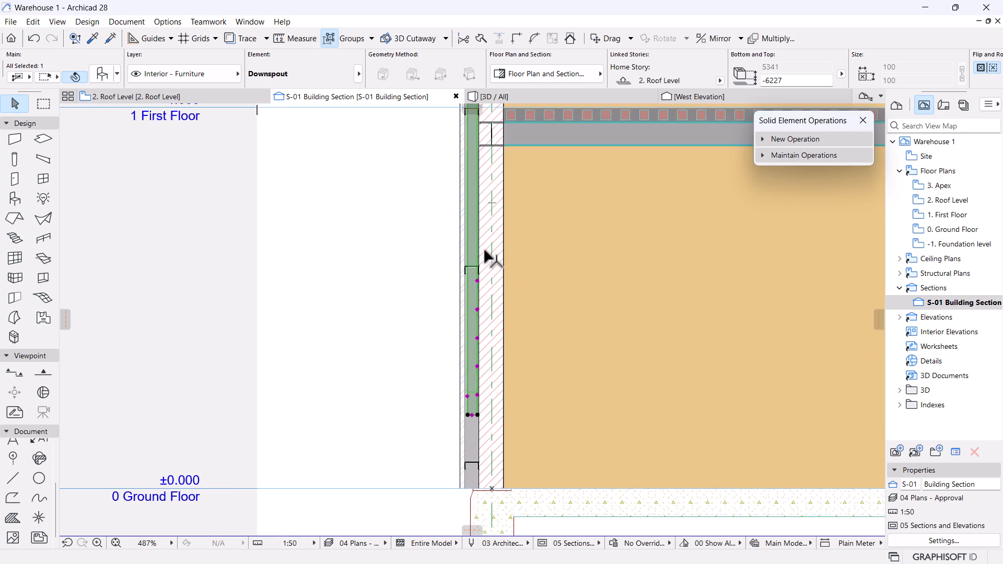
# Swap the lower copy for a Downspout Elbow and mirror it about a vertical axis.
pyautogui.click(103, 74)
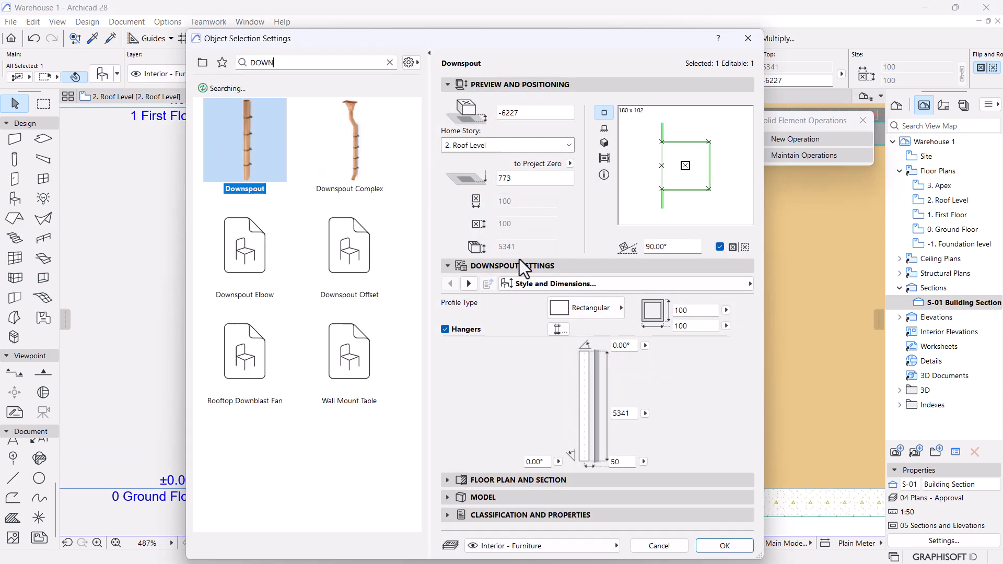
pyautogui.click(239, 249)
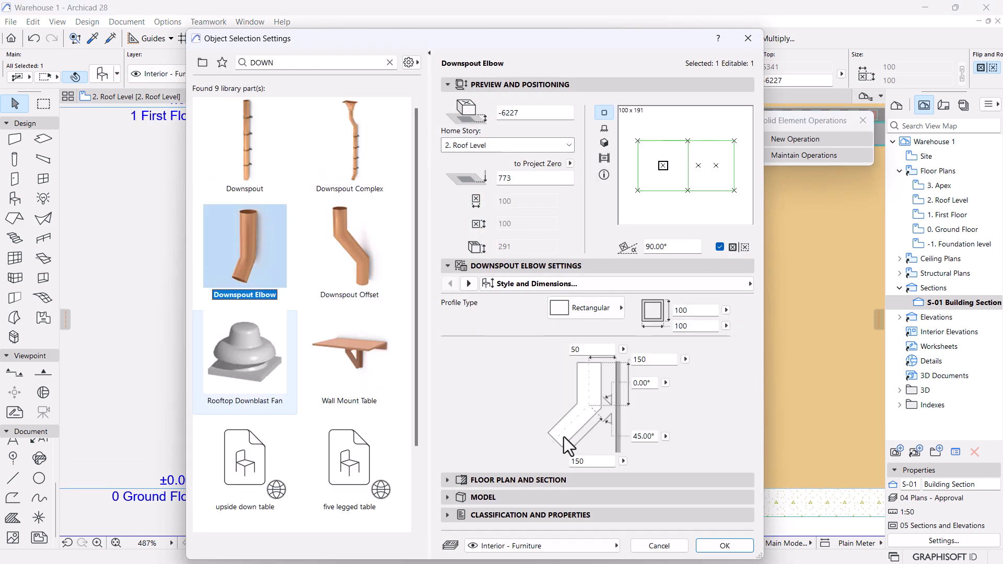
pyautogui.click(723, 546)
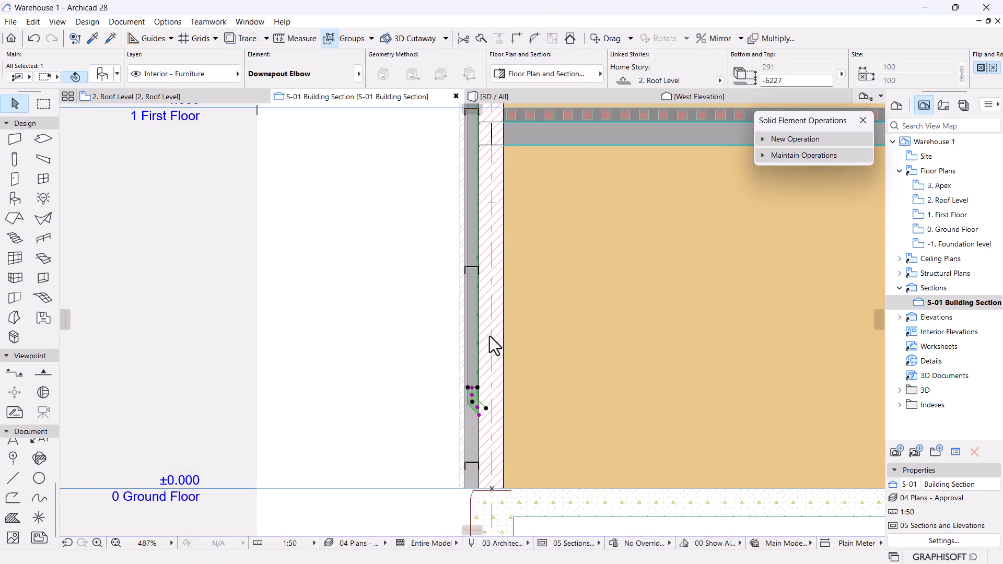
pyautogui.scroll(7, 475, 418)
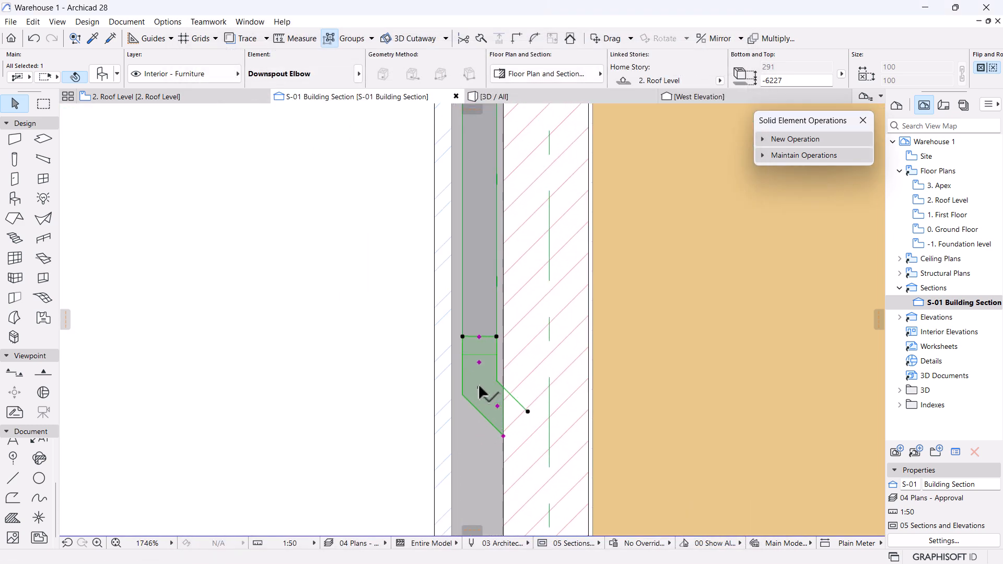
pyautogui.click(479, 388)
pyautogui.click(103, 131)
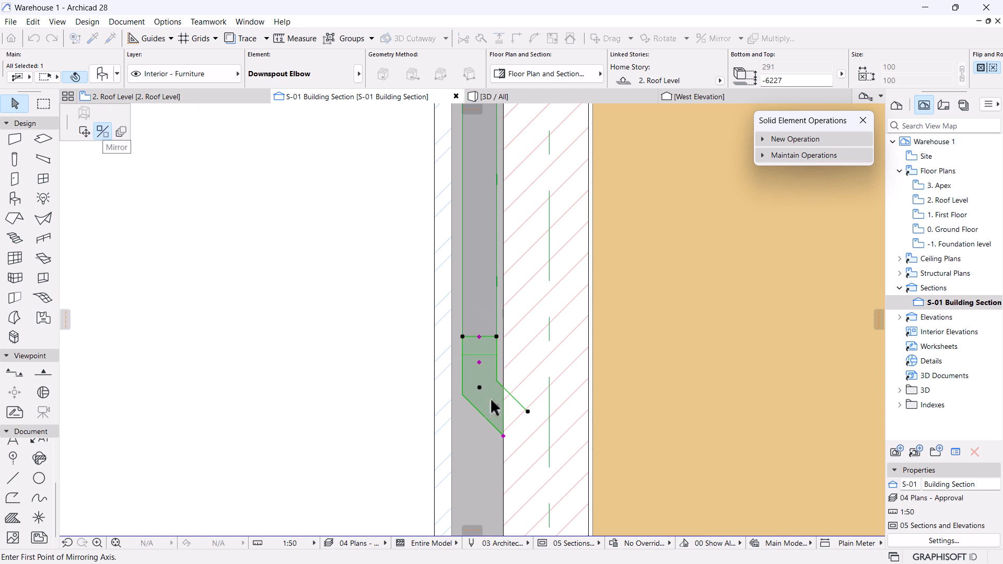
pyautogui.click(481, 452)
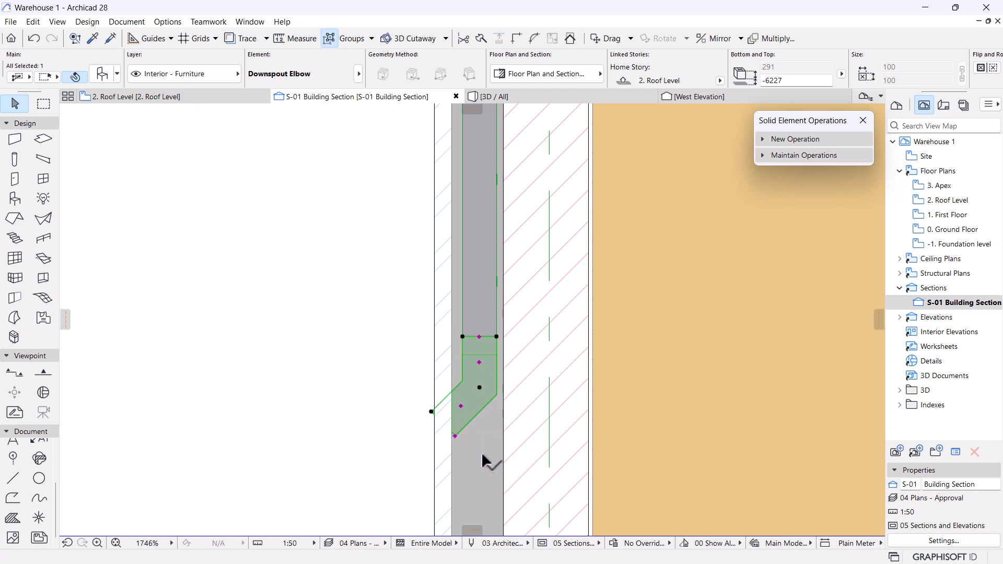
# Stretch the elbow's end and drop it 75 onto the pipe's foot, bottom at -6377.
pyautogui.click(455, 437)
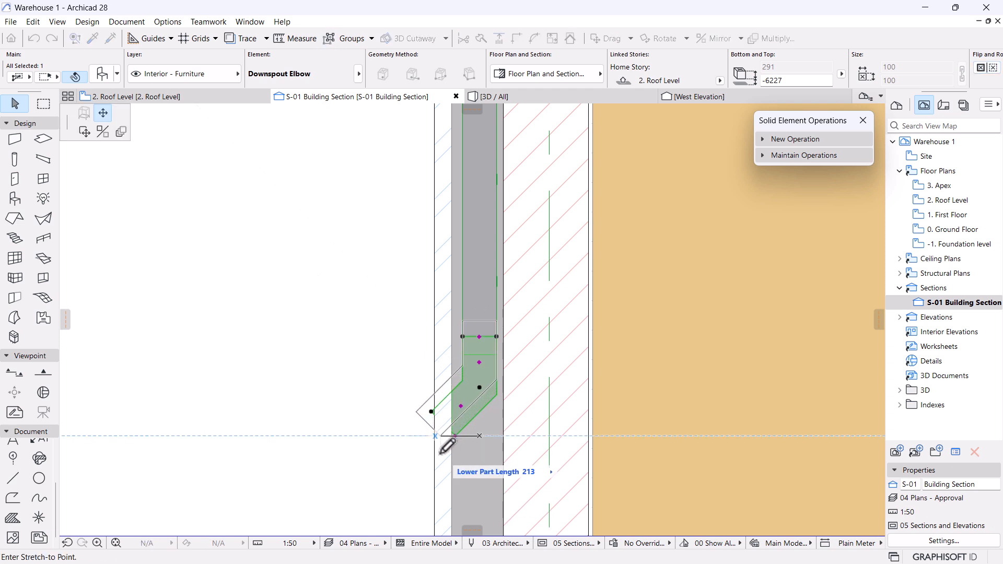
pyautogui.click(475, 309)
pyautogui.hotkey('ctrl', 'd')
pyautogui.click(480, 303)
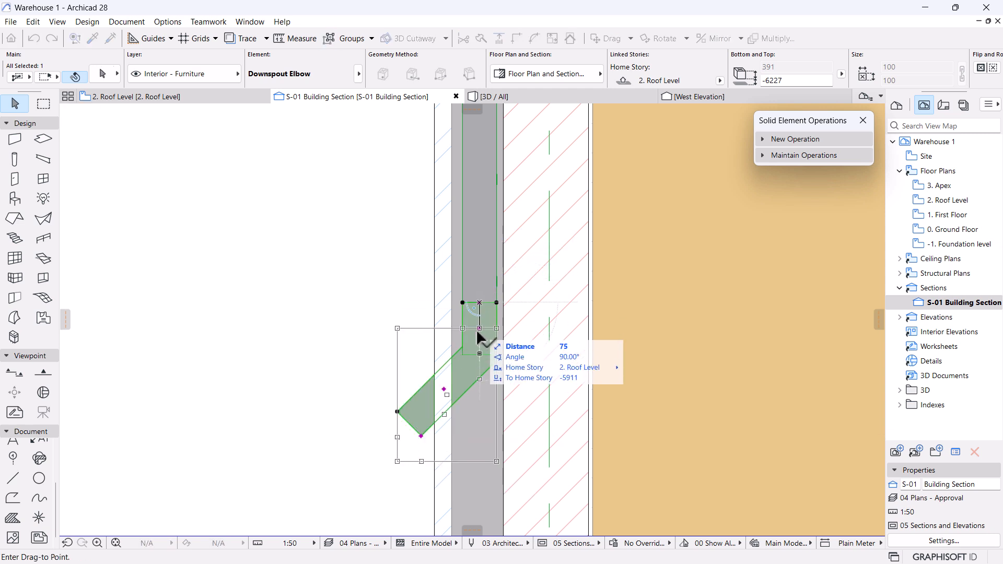
pyautogui.click(479, 354)
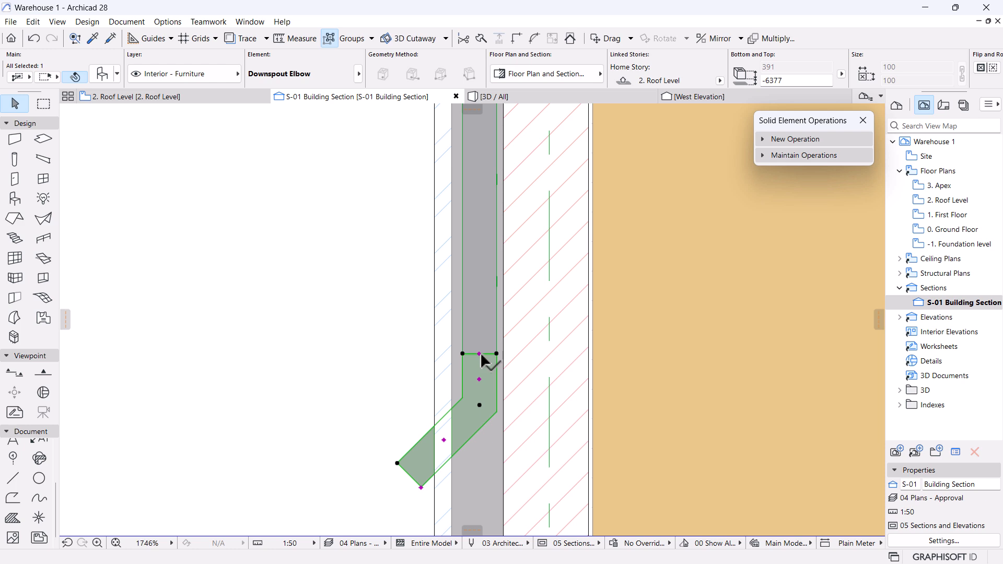
pyautogui.press('Escape')
pyautogui.scroll(-5, 479, 353)
pyautogui.moveTo(475, 400); pyautogui.dragTo(498, 356, button='middle')
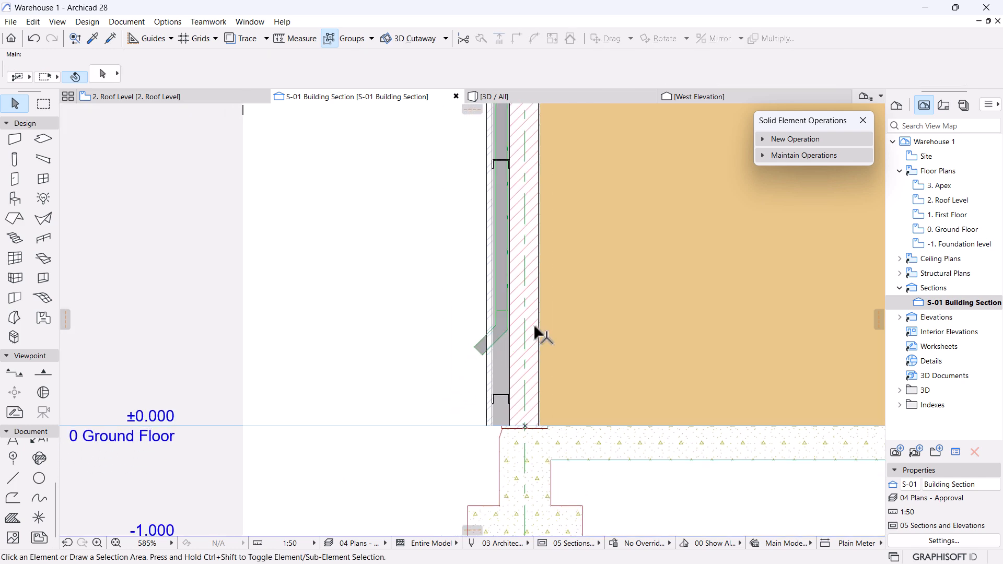
# Orbit and zoom the 3D model to inspect the downspout at the eave parapet.
pyautogui.scroll(-5, 508, 343)
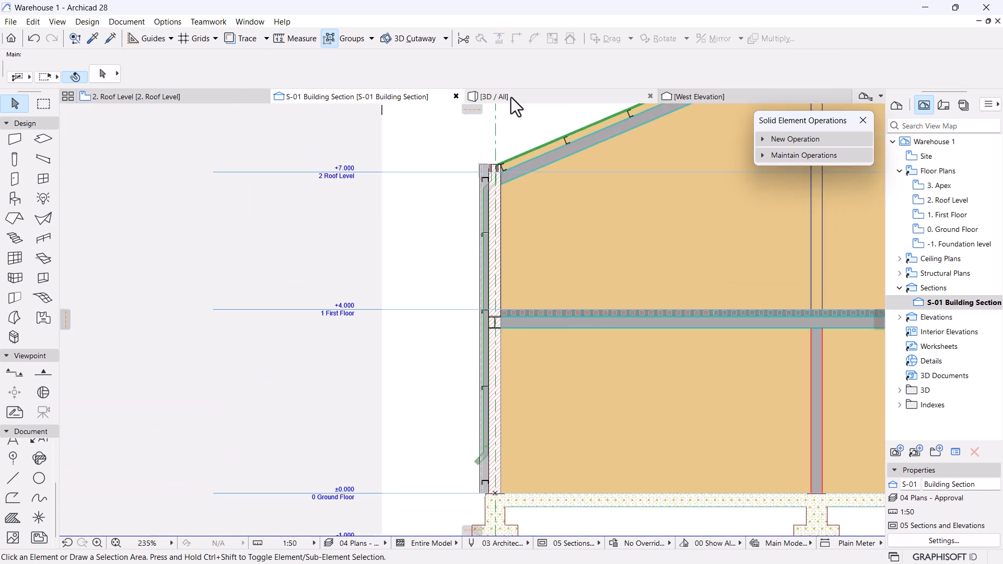
pyautogui.click(510, 98)
pyautogui.keyDown('shift'); pyautogui.moveTo(594, 381); pyautogui.dragTo(556, 365, button='middle'); pyautogui.keyUp('shift')
pyautogui.scroll(-4, 555, 360)
pyautogui.scroll(-5, 450, 336)
pyautogui.moveTo(465, 449); pyautogui.dragTo(450, 368, button='middle')
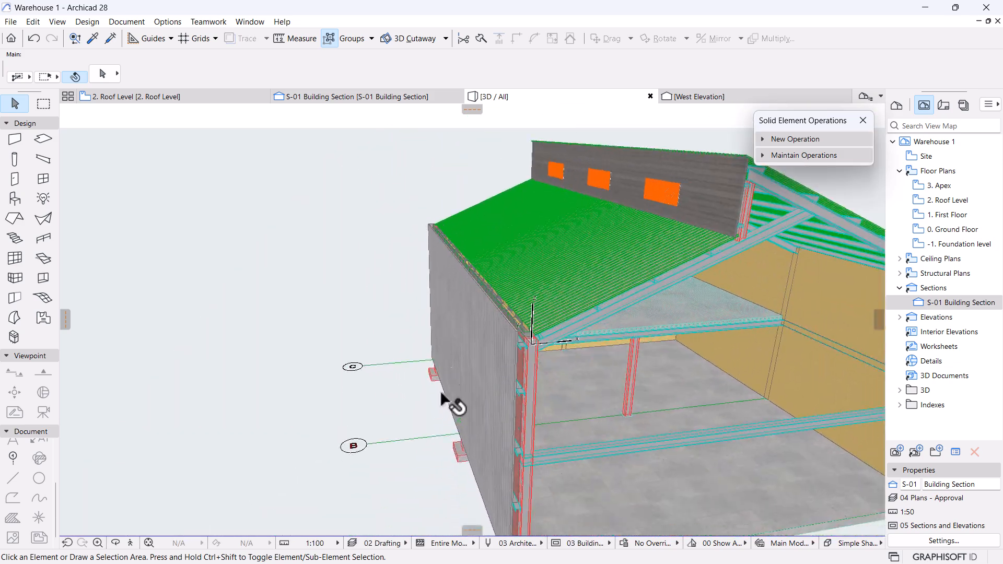
pyautogui.keyDown('shift'); pyautogui.moveTo(435, 432); pyautogui.dragTo(513, 442, button='middle'); pyautogui.keyUp('shift')
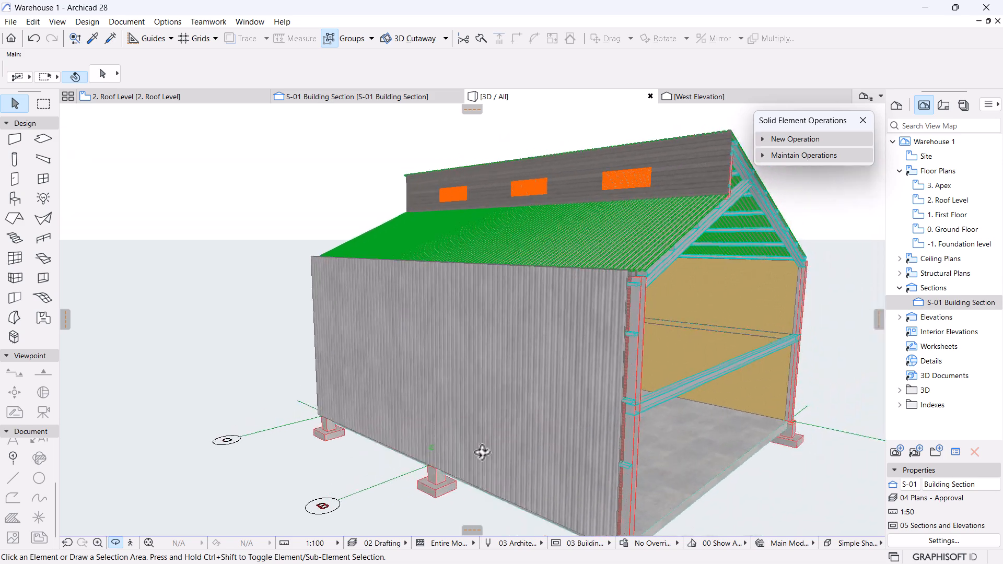
pyautogui.scroll(10, 513, 442)
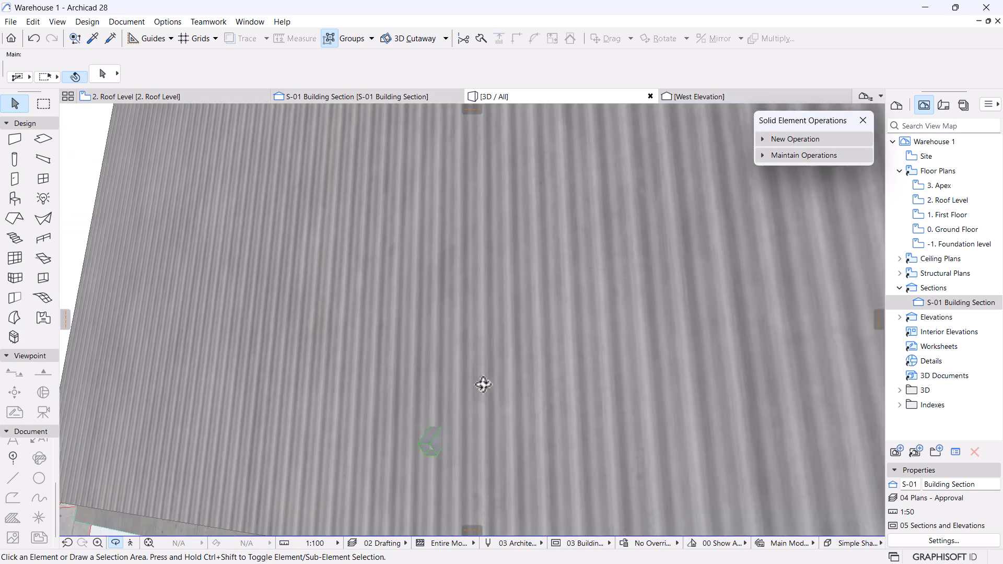
pyautogui.keyDown('shift'); pyautogui.moveTo(484, 385); pyautogui.dragTo(416, 450, button='middle'); pyautogui.keyUp('shift')
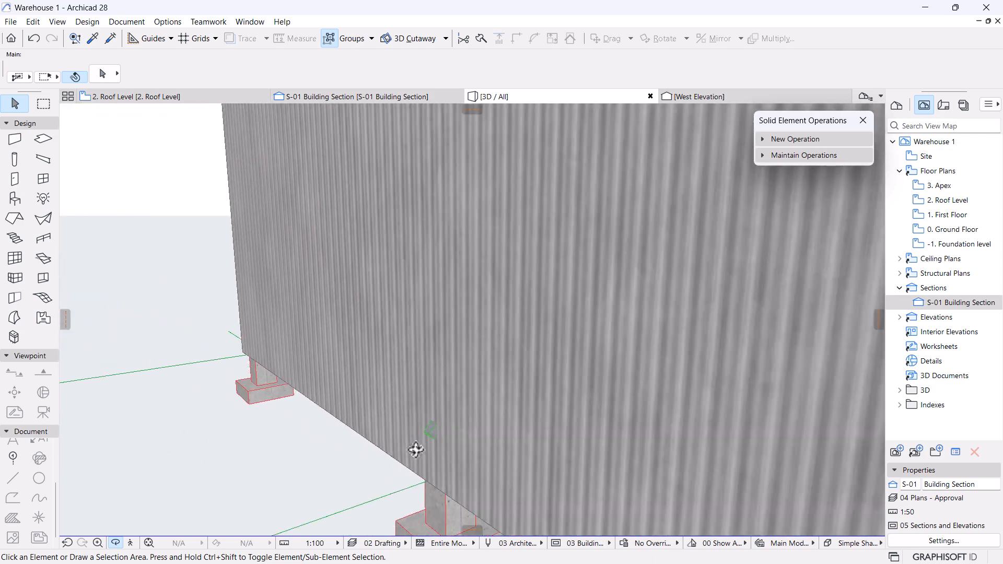
pyautogui.scroll(-7, 416, 450)
pyautogui.keyDown('shift'); pyautogui.moveTo(605, 335); pyautogui.dragTo(405, 359, button='middle'); pyautogui.keyUp('shift')
pyautogui.scroll(5, 420, 298)
pyautogui.scroll(5, 422, 293)
pyautogui.scroll(2, 410, 313)
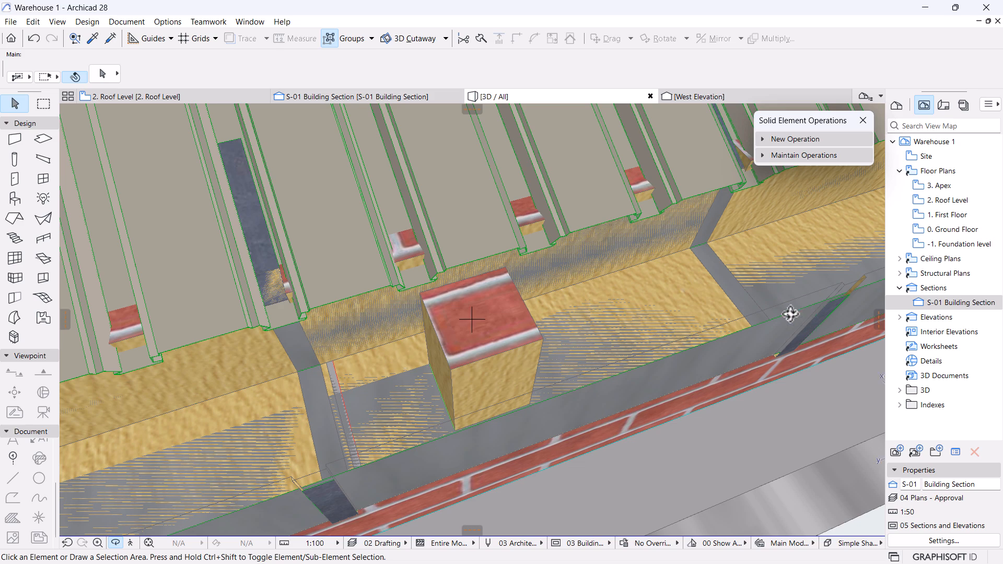
pyautogui.keyDown('shift'); pyautogui.moveTo(665, 350); pyautogui.dragTo(474, 365, button='middle'); pyautogui.keyUp('shift')
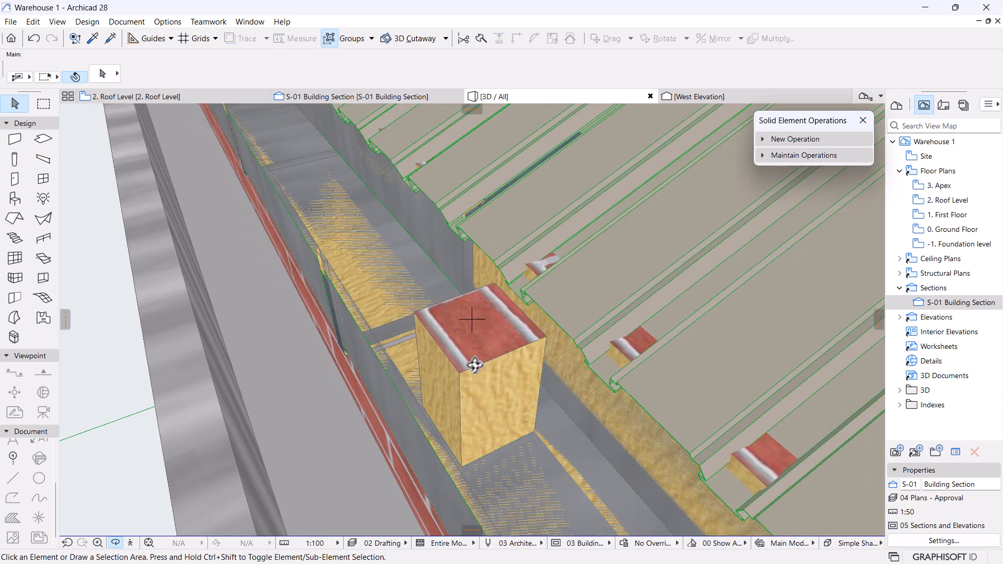
# Select the eave gutter and return to the 2. Roof Level floor plan.
pyautogui.click(426, 476)
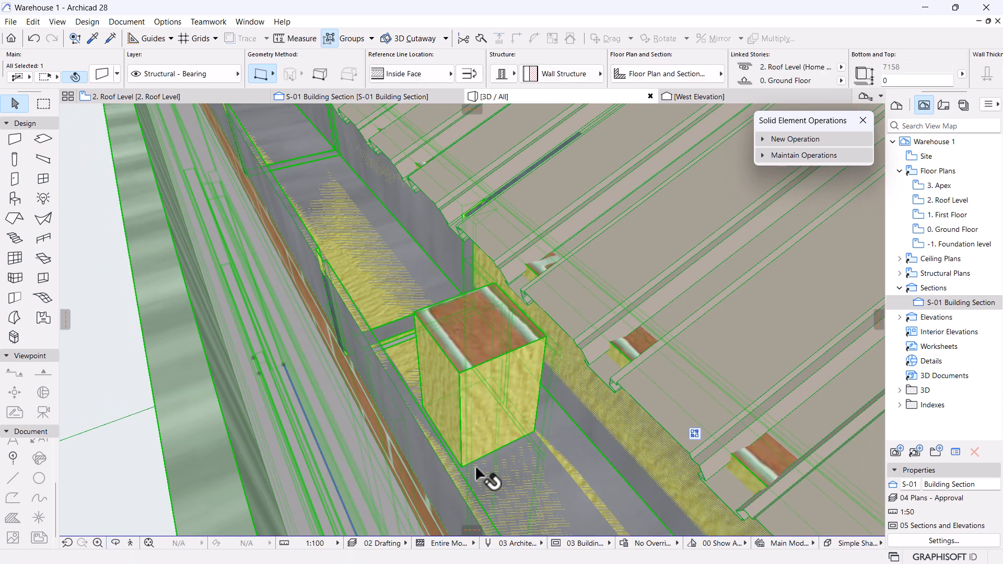
pyautogui.click(392, 219)
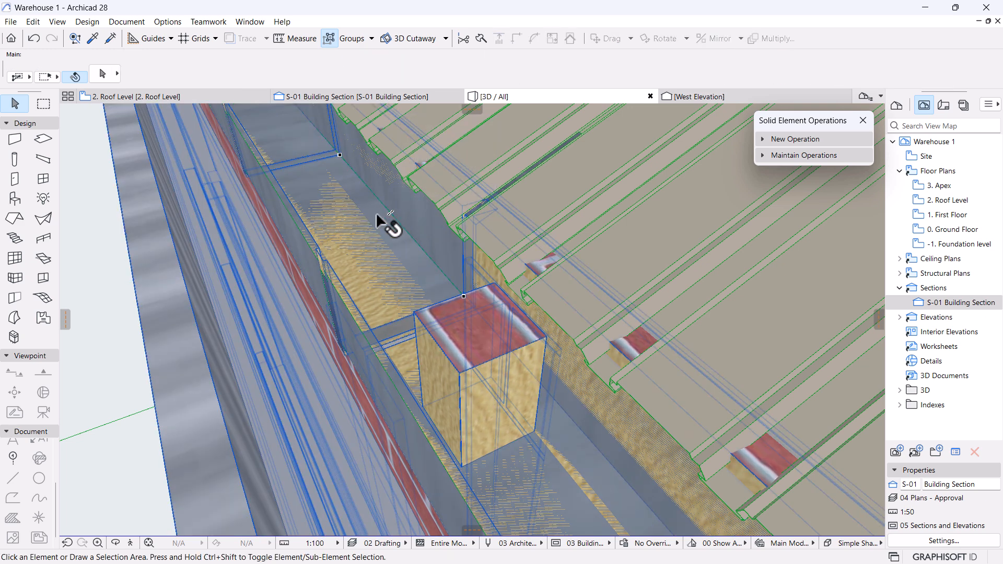
pyautogui.click(135, 97)
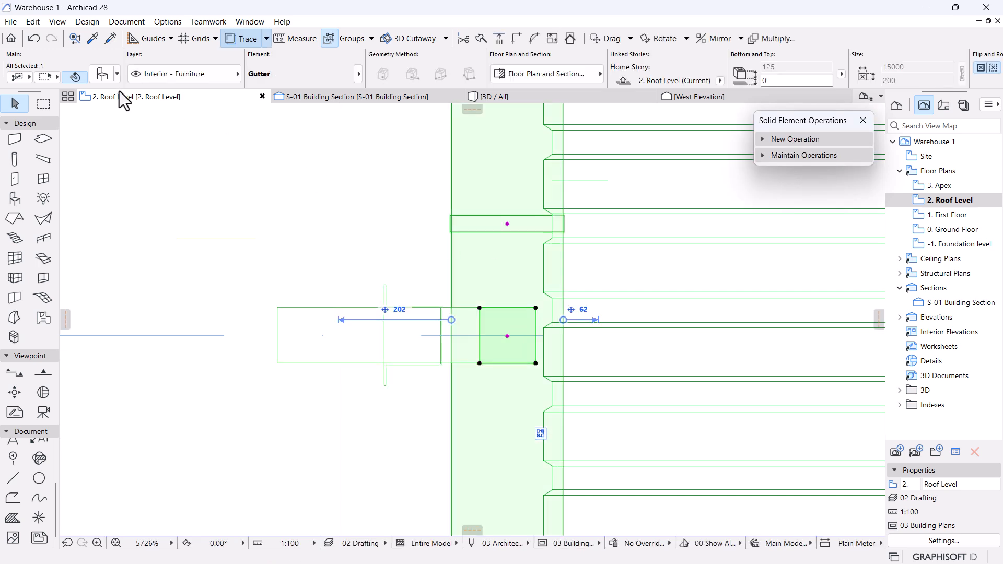
# Untick the gutter's Downspout Hole option in Gutter settings, then view it in 3D.
pyautogui.hotkey('ctrl', 't')
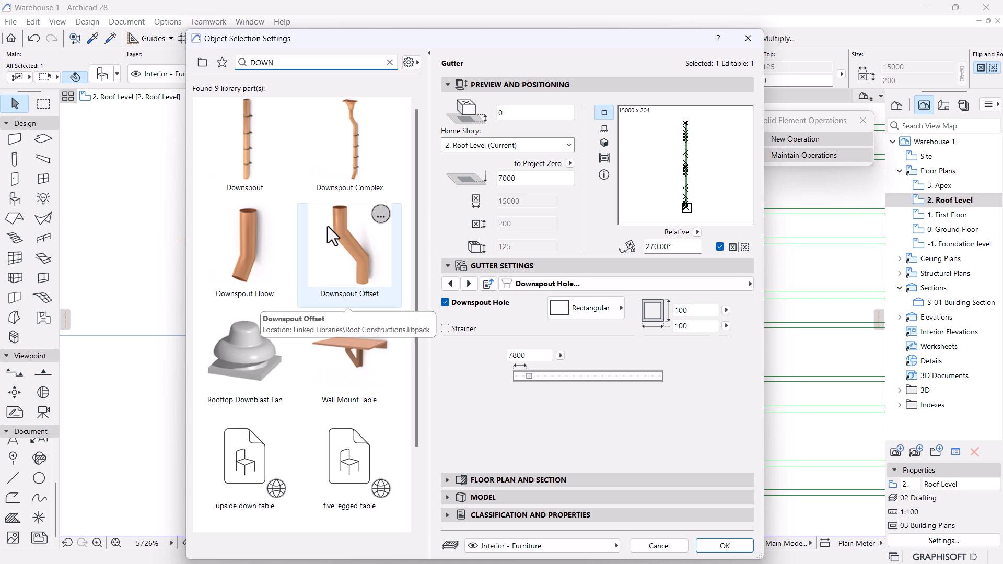
pyautogui.click(450, 284)
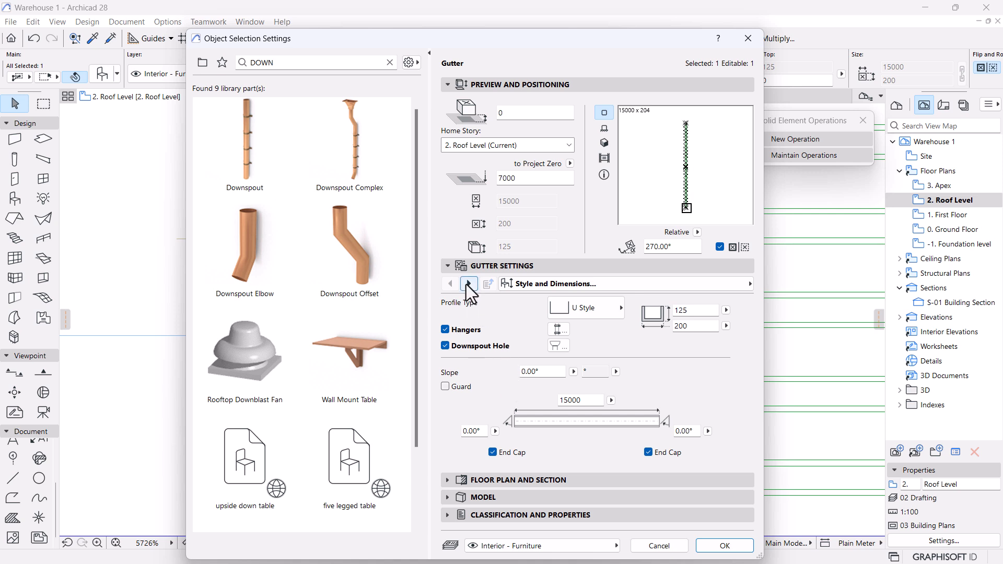
pyautogui.click(469, 284)
pyautogui.click(449, 284)
pyautogui.click(558, 345)
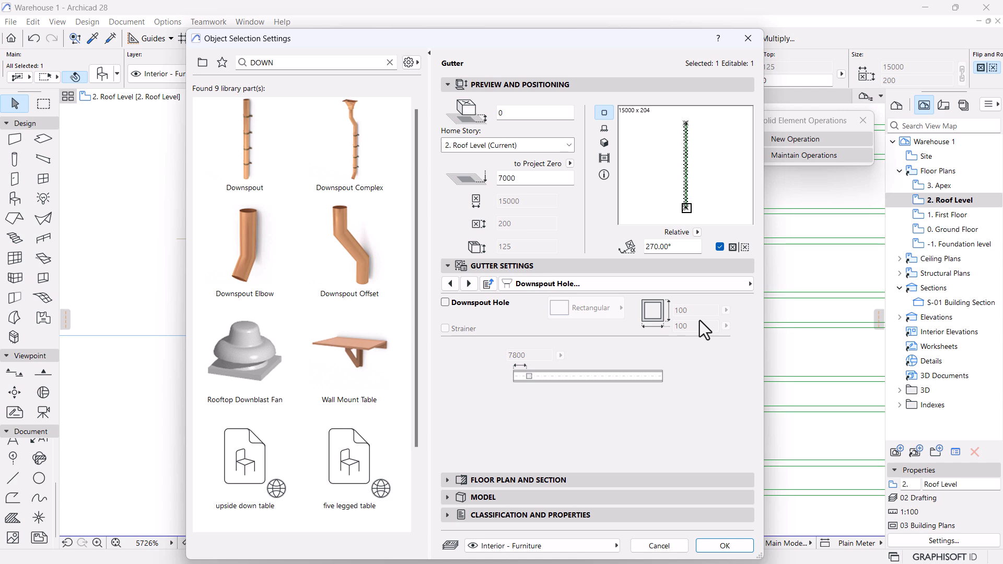
pyautogui.click(725, 546)
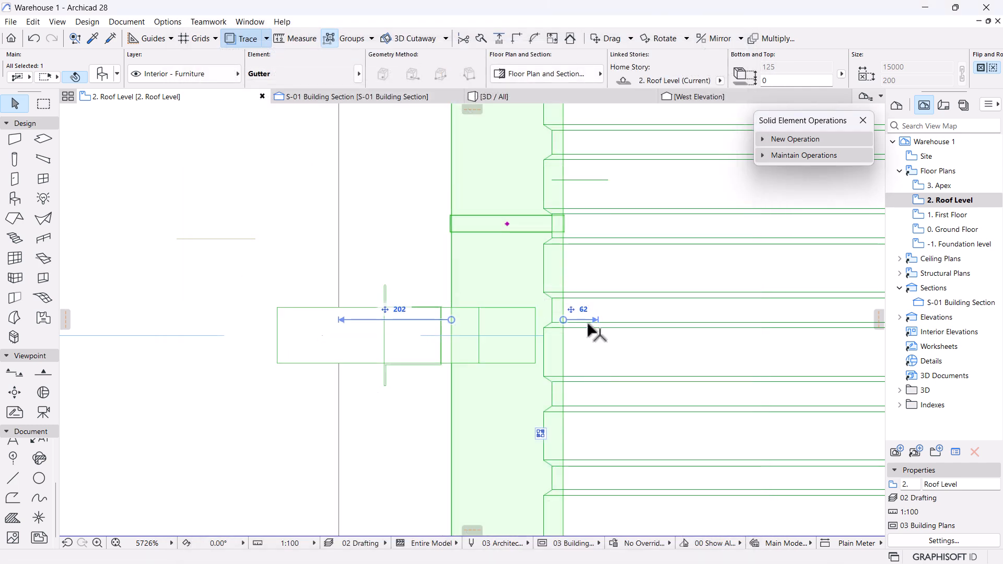
pyautogui.click(494, 96)
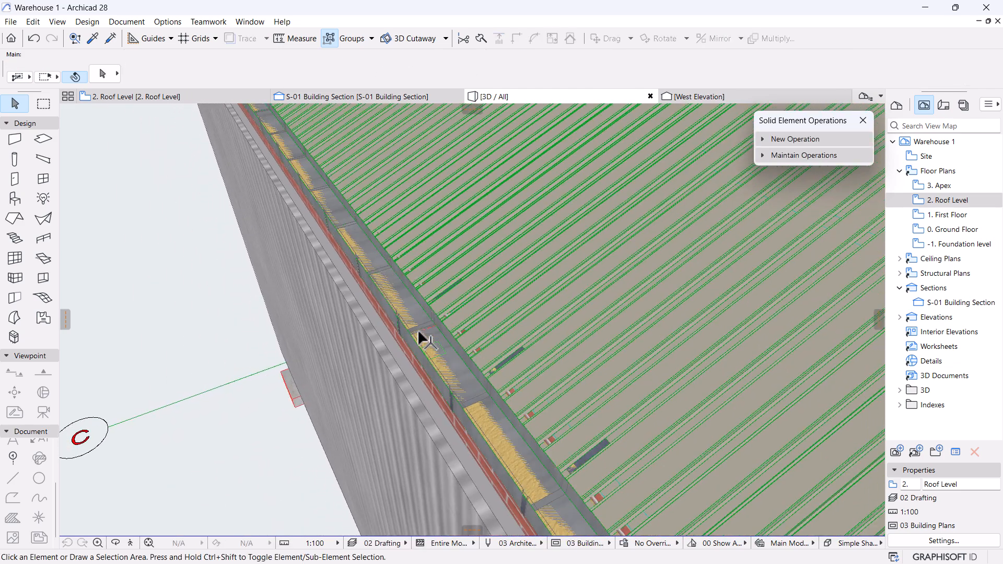
# Zoom and orbit the 3D view from a cut-away to the exterior wall, roof and gutter, ending low.
pyautogui.scroll(5, 420, 332)
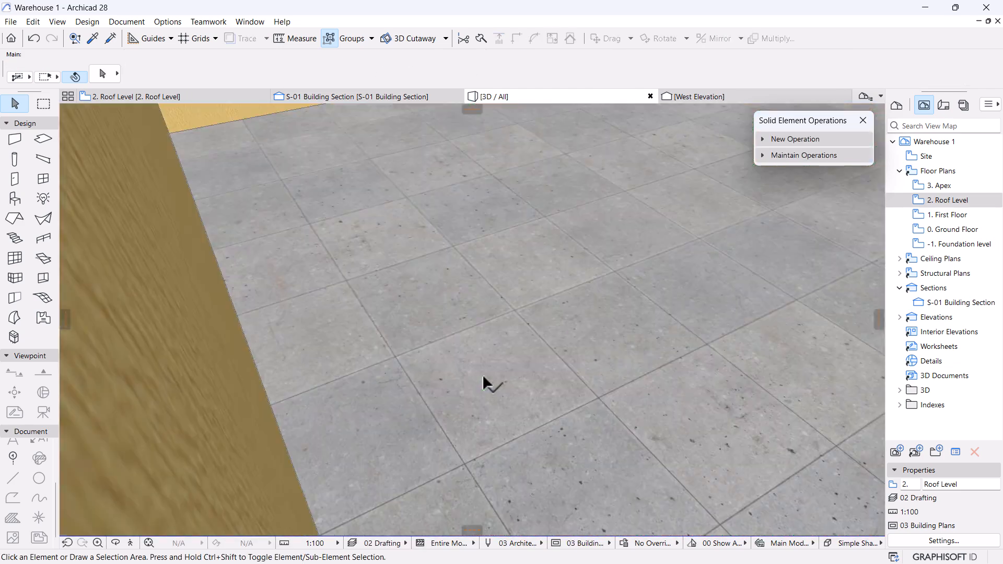
pyautogui.scroll(-2, 483, 374)
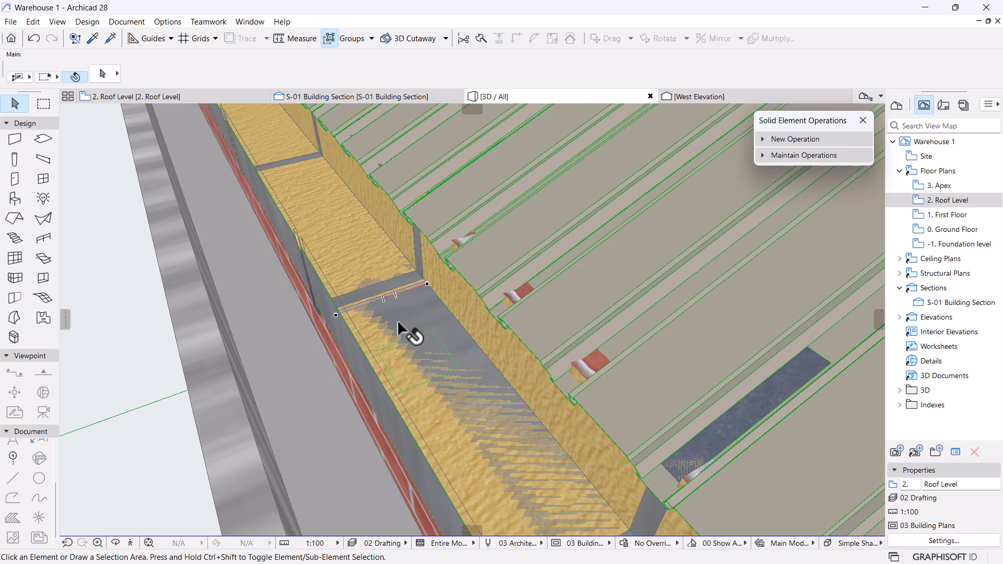
pyautogui.scroll(-6, 398, 323)
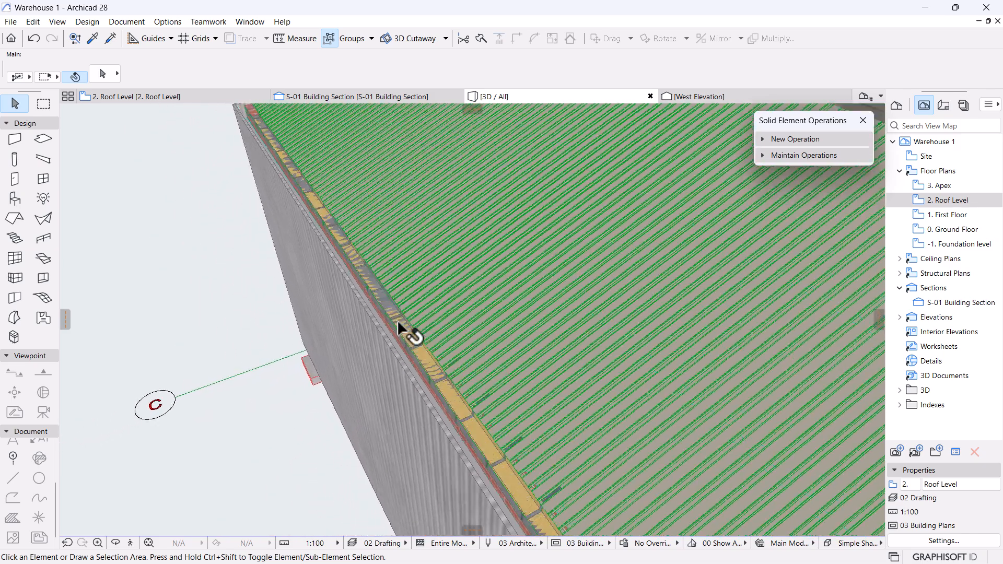
pyautogui.scroll(-5, 398, 323)
pyautogui.keyDown('shift'); pyautogui.moveTo(398, 325); pyautogui.dragTo(435, 377, button='middle'); pyautogui.keyUp('shift')
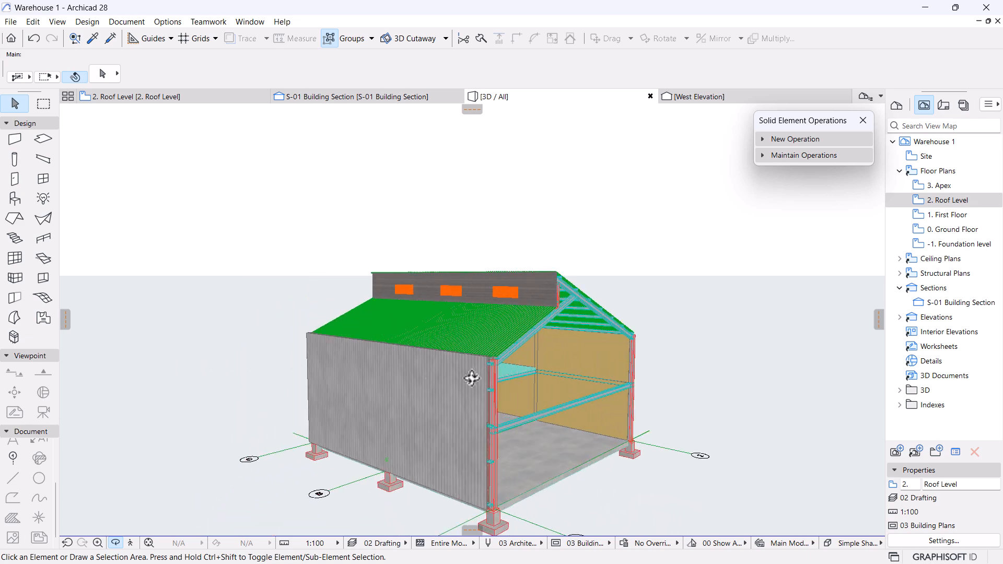
pyautogui.keyDown('shift'); pyautogui.moveTo(296, 375); pyautogui.dragTo(551, 361, button='middle'); pyautogui.keyUp('shift')
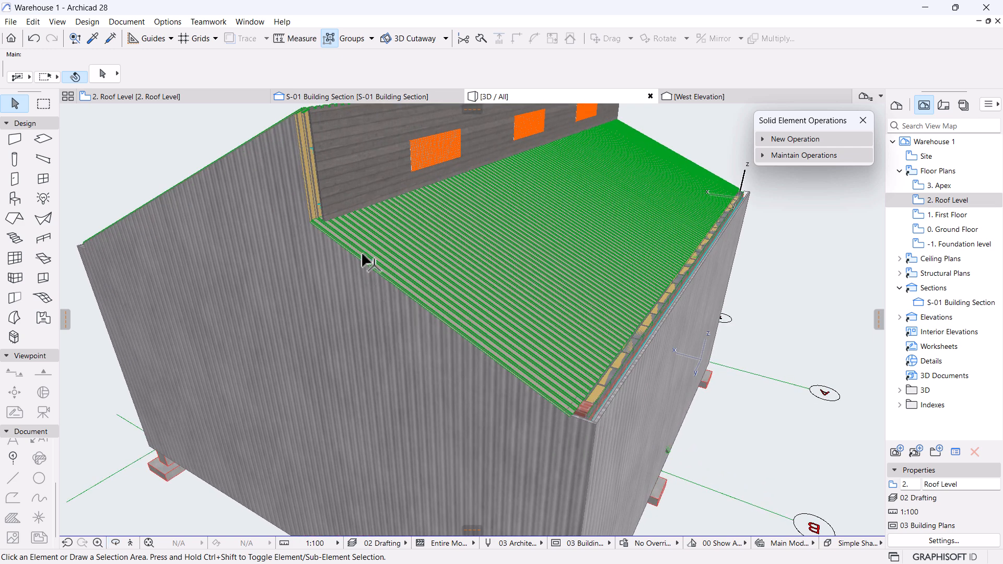
pyautogui.keyDown('shift'); pyautogui.moveTo(561, 329); pyautogui.dragTo(470, 365, button='middle'); pyautogui.keyUp('shift')
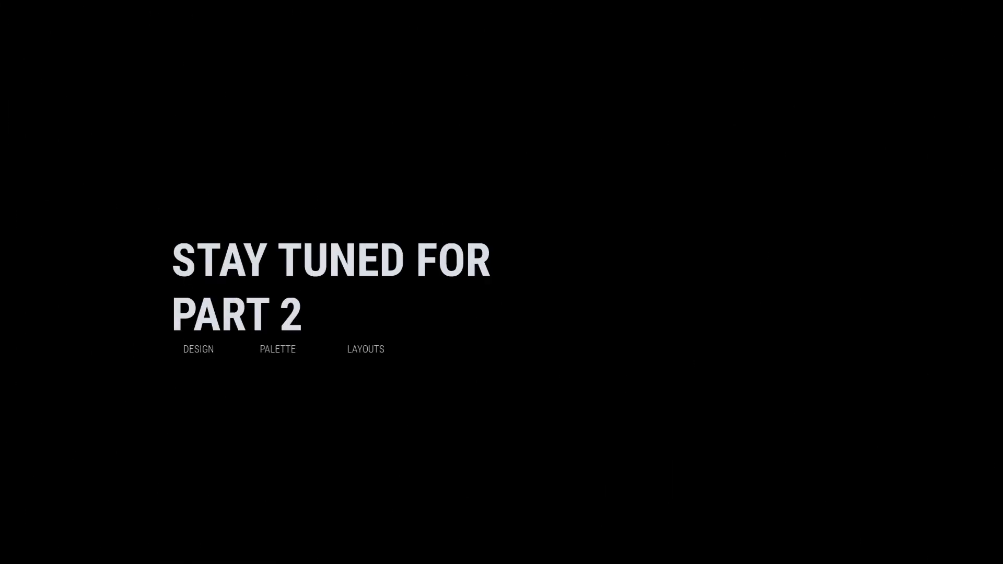